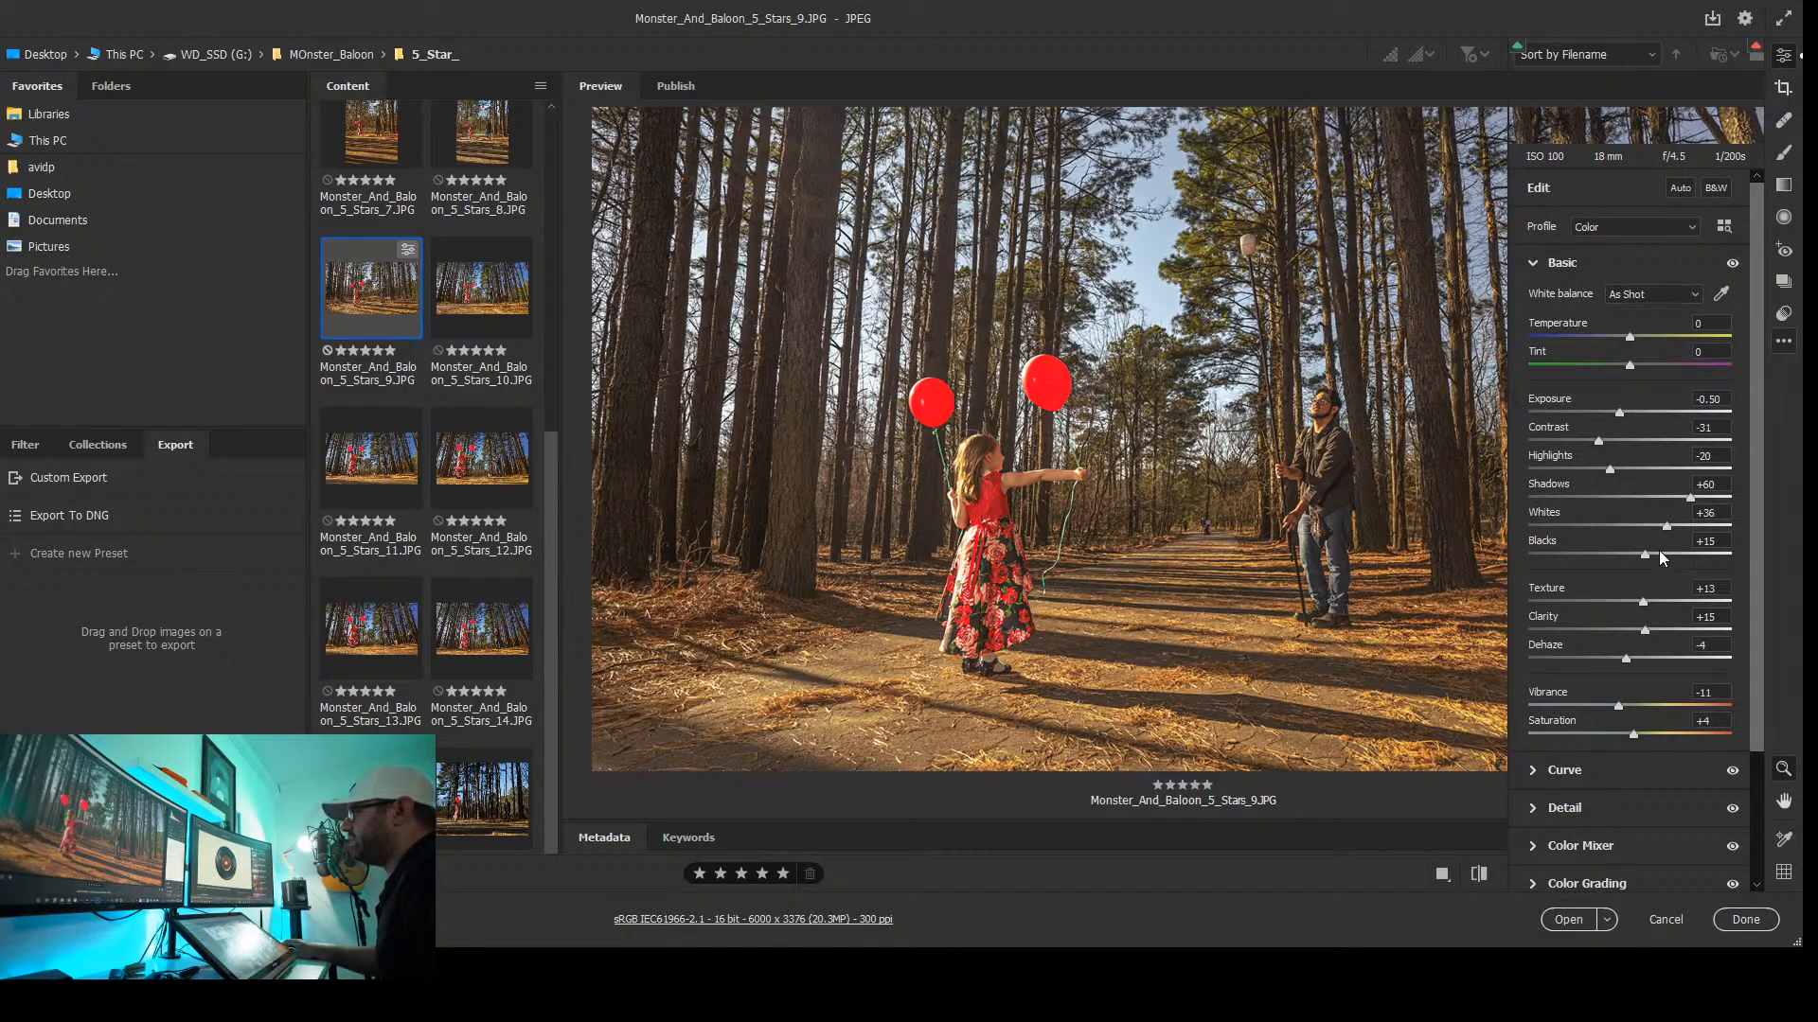
Reset all of the photo's adjustments, then set Exposure to +0.55, Contrast to -50 and Highlights to -67
key("ctrl+alt+r")
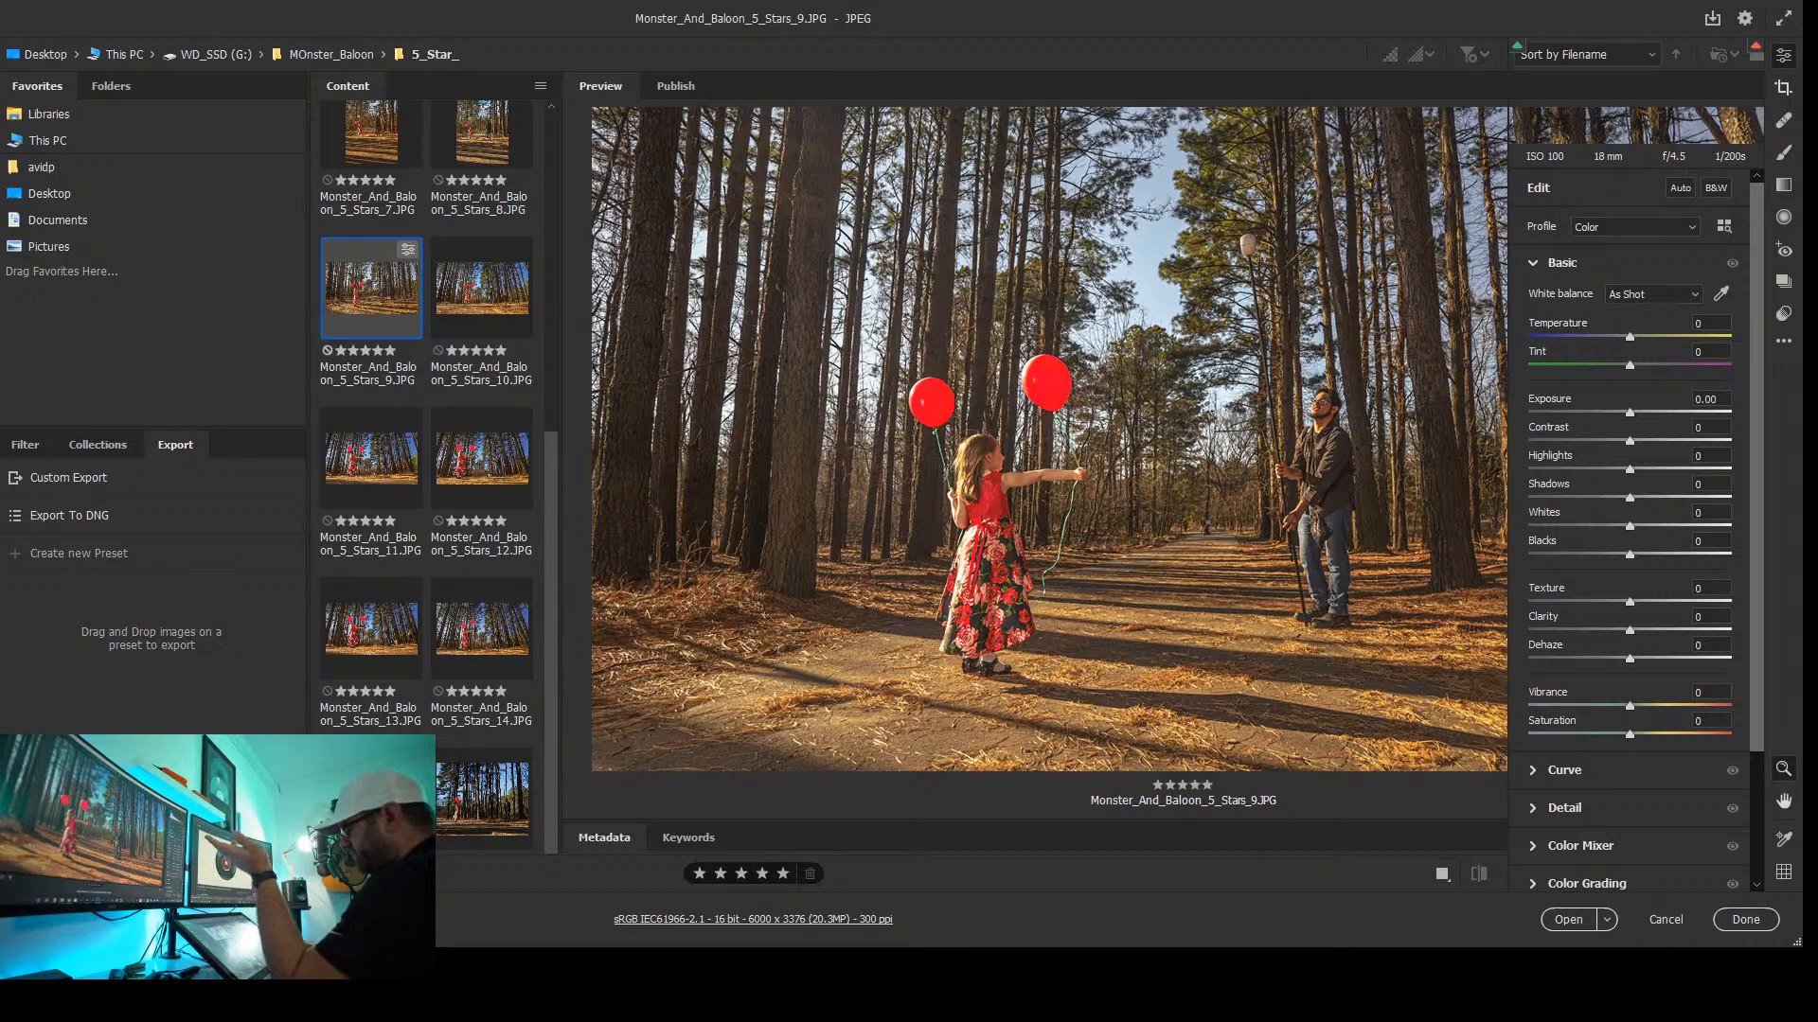
key("Return")
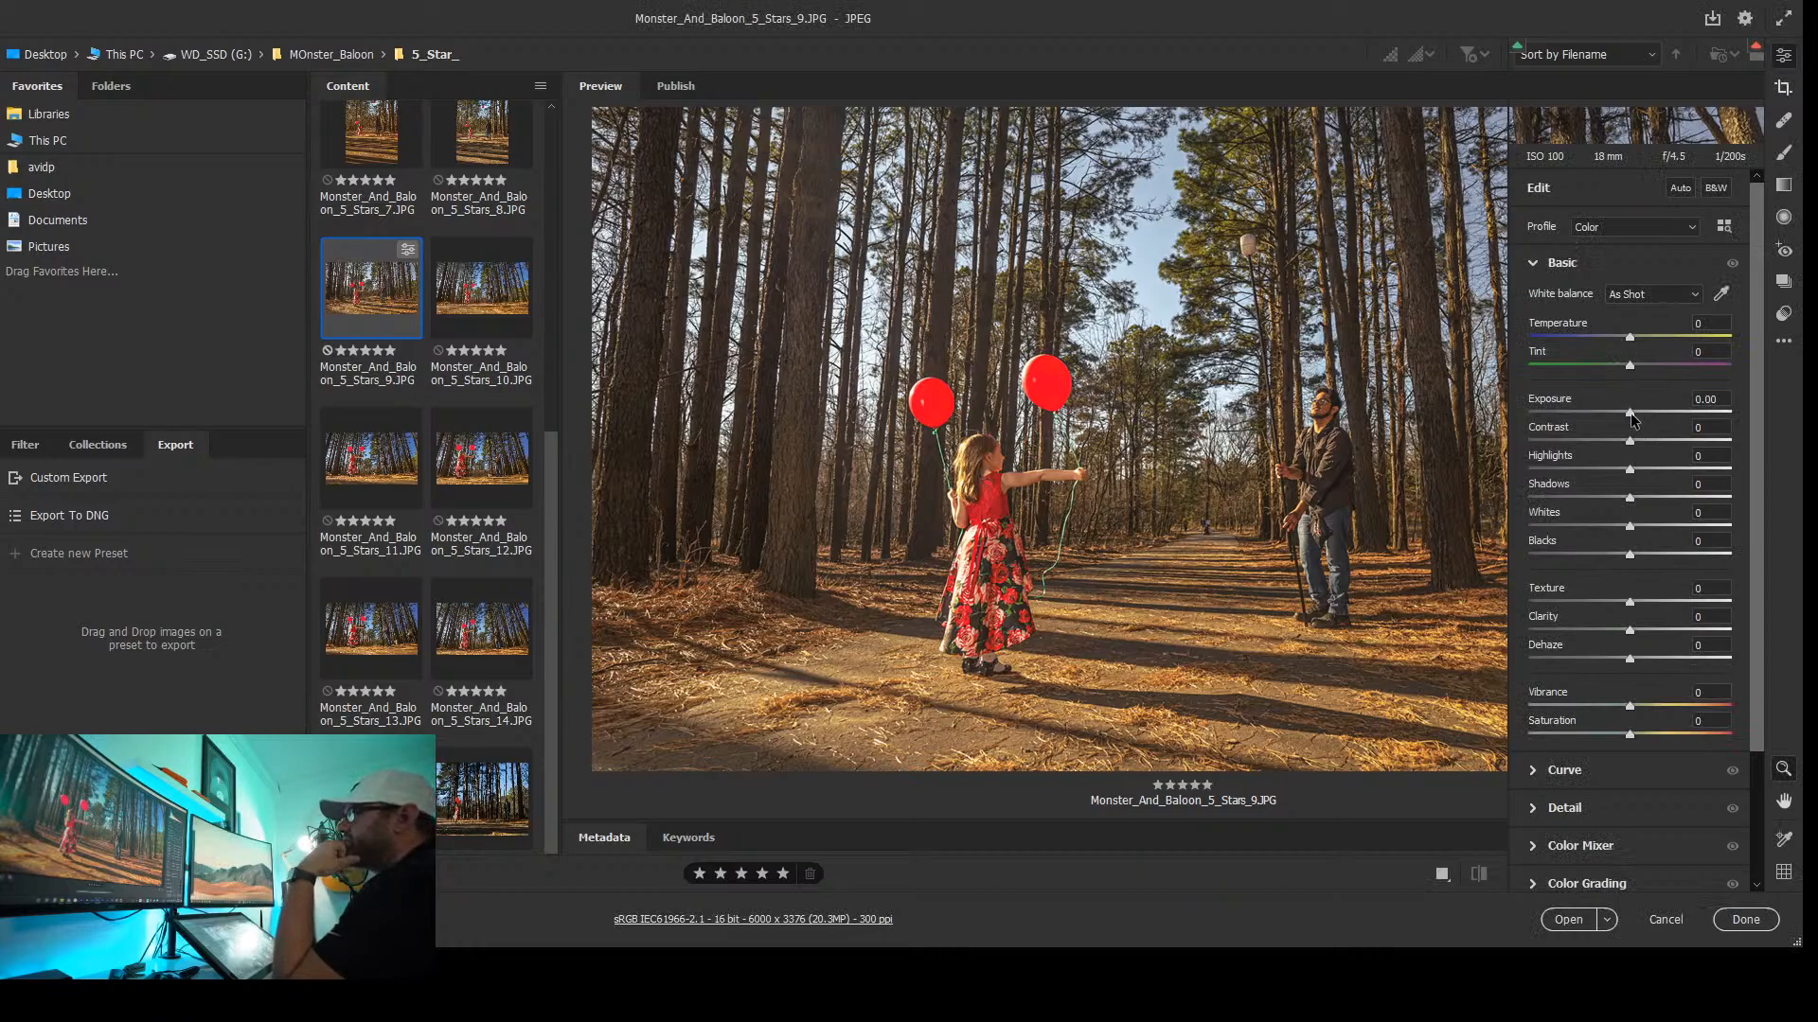
left_click_drag(1645, 412, 1623, 414)
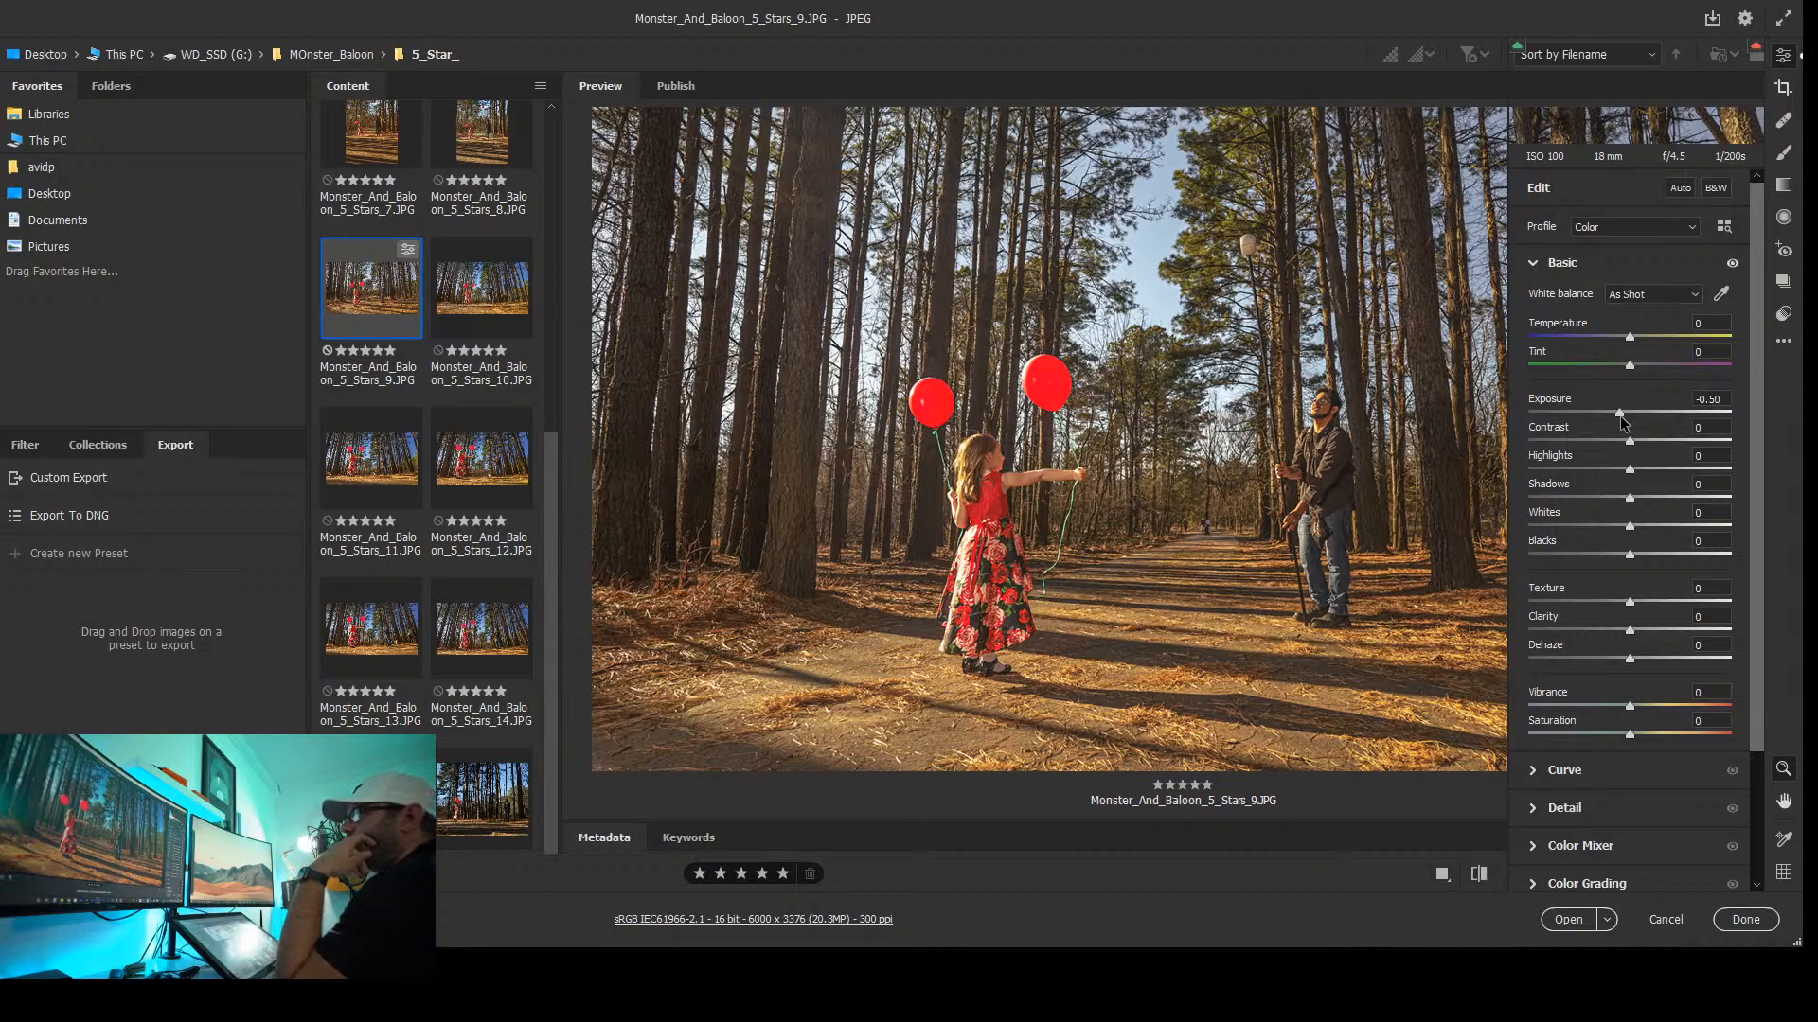
mouse_move(1629, 442)
left_mouse_down()
mouse_move(1572, 443)
mouse_move(1641, 419)
left_mouse_up()
mouse_move(1554, 476)
left_mouse_down()
mouse_move(1519, 469)
mouse_move(1581, 474)
mouse_move(1564, 474)
left_mouse_up()
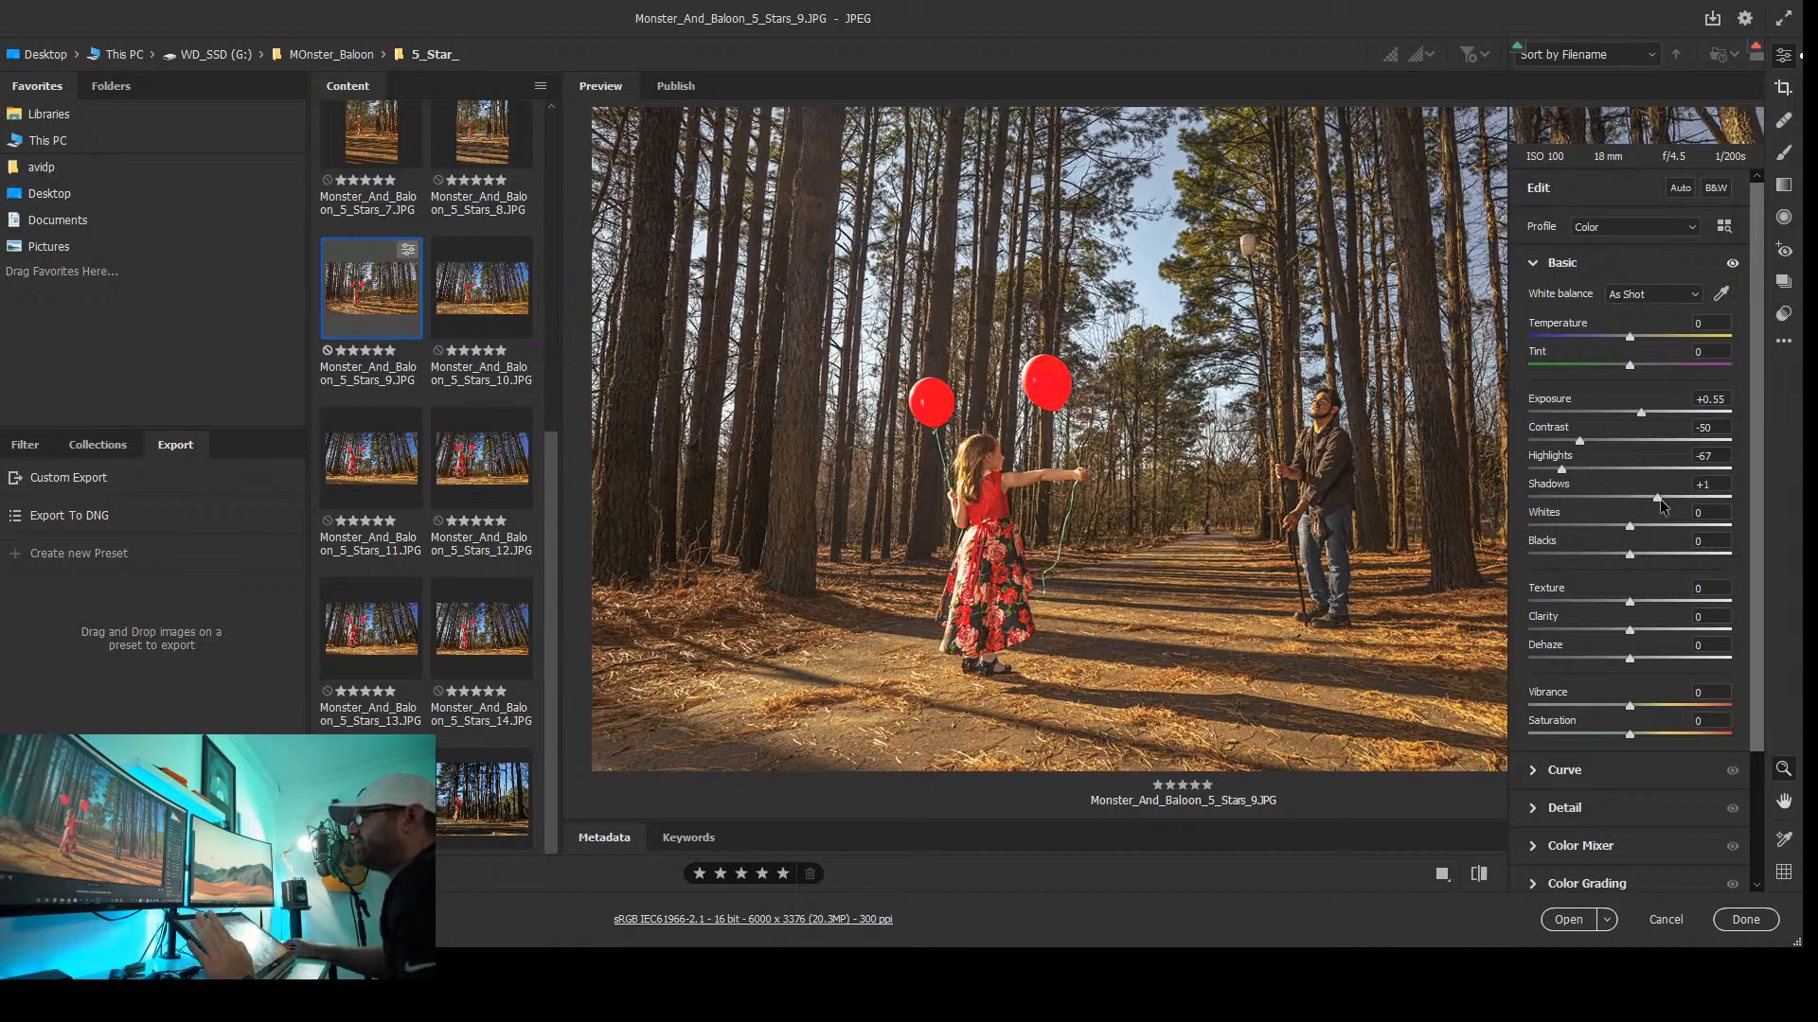
Set the photo's Shadows to +10 and Blacks to -27
left_click_drag(1658, 499, 1675, 499)
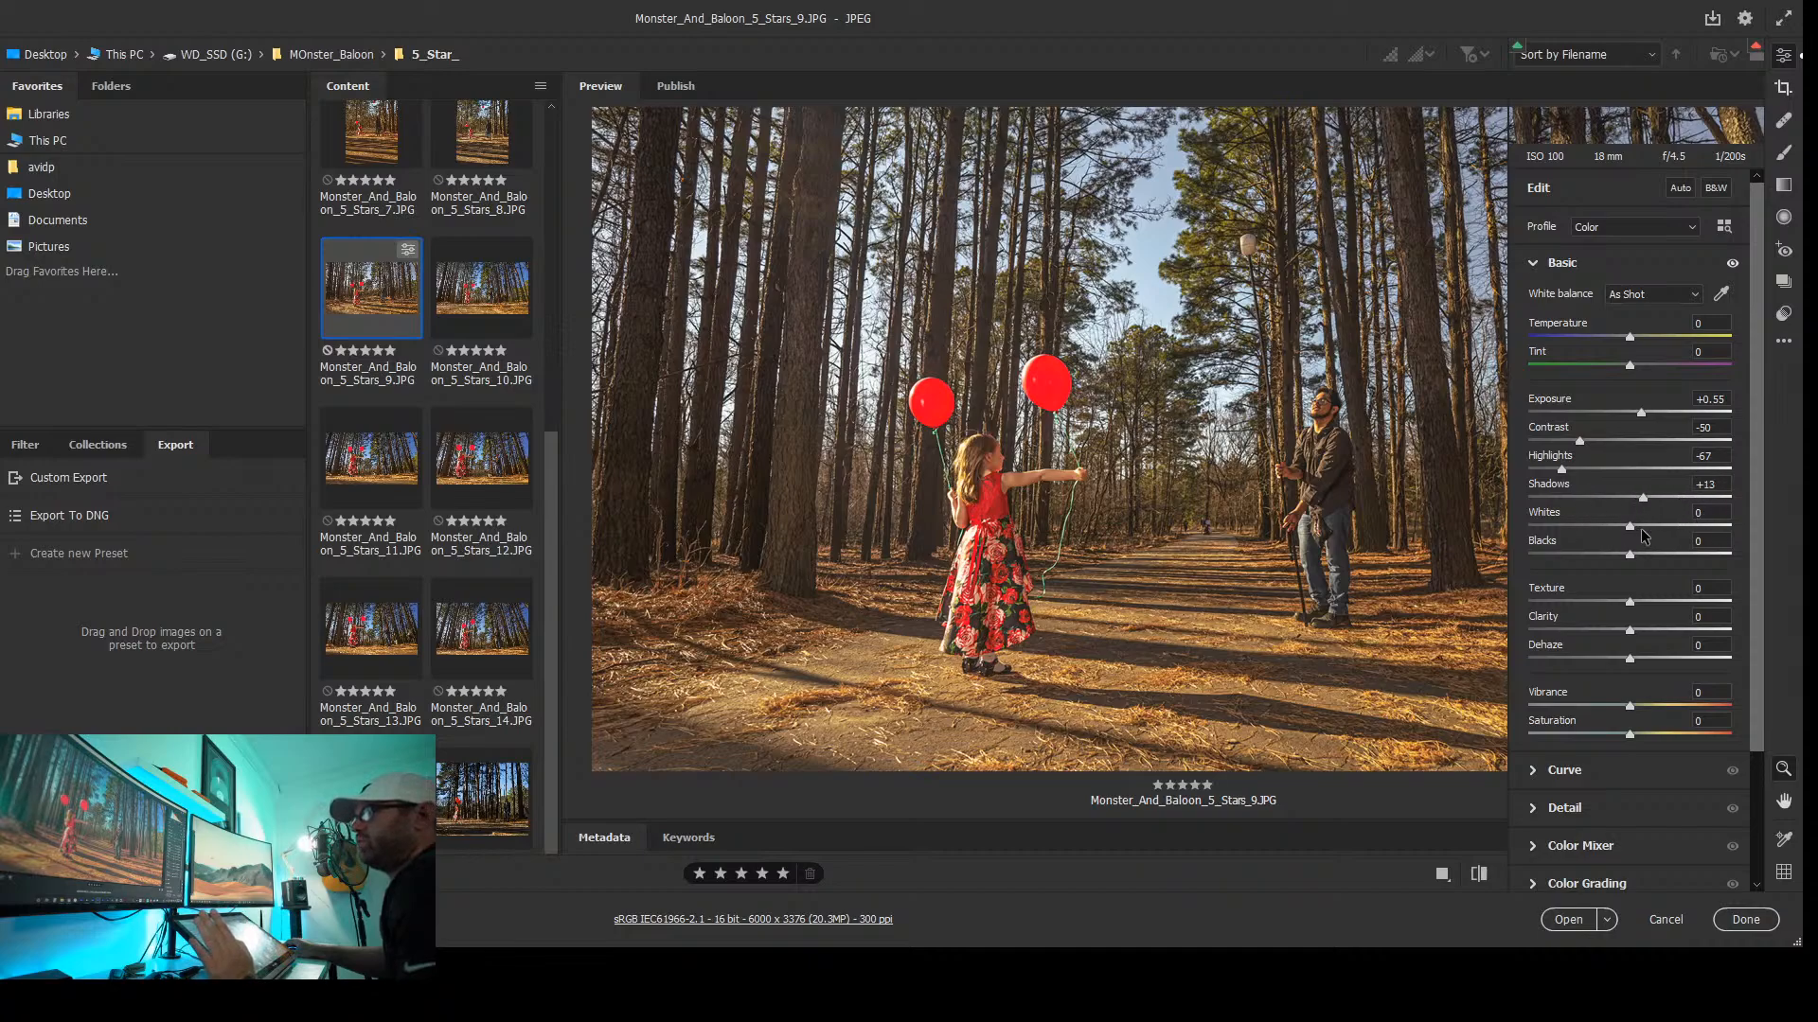
key("Down")
key("Down")
key("Down")
key("Down")
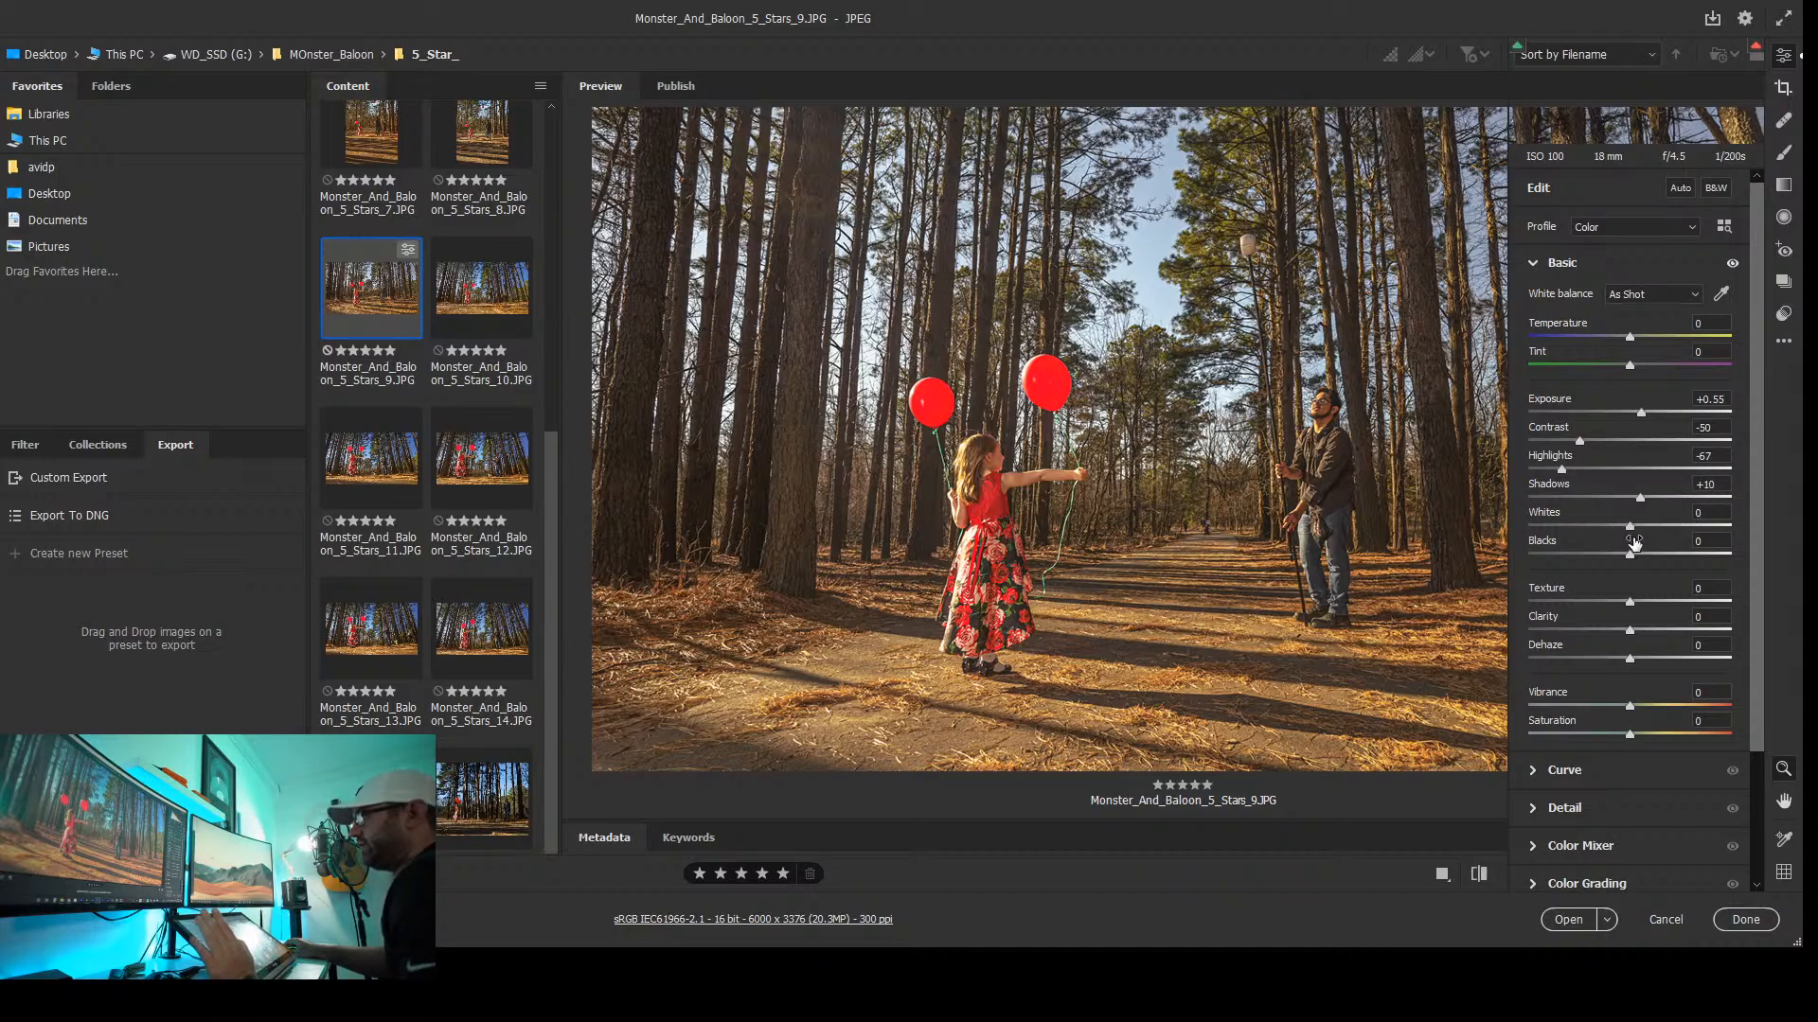
left_click_drag(1630, 558, 1604, 561)
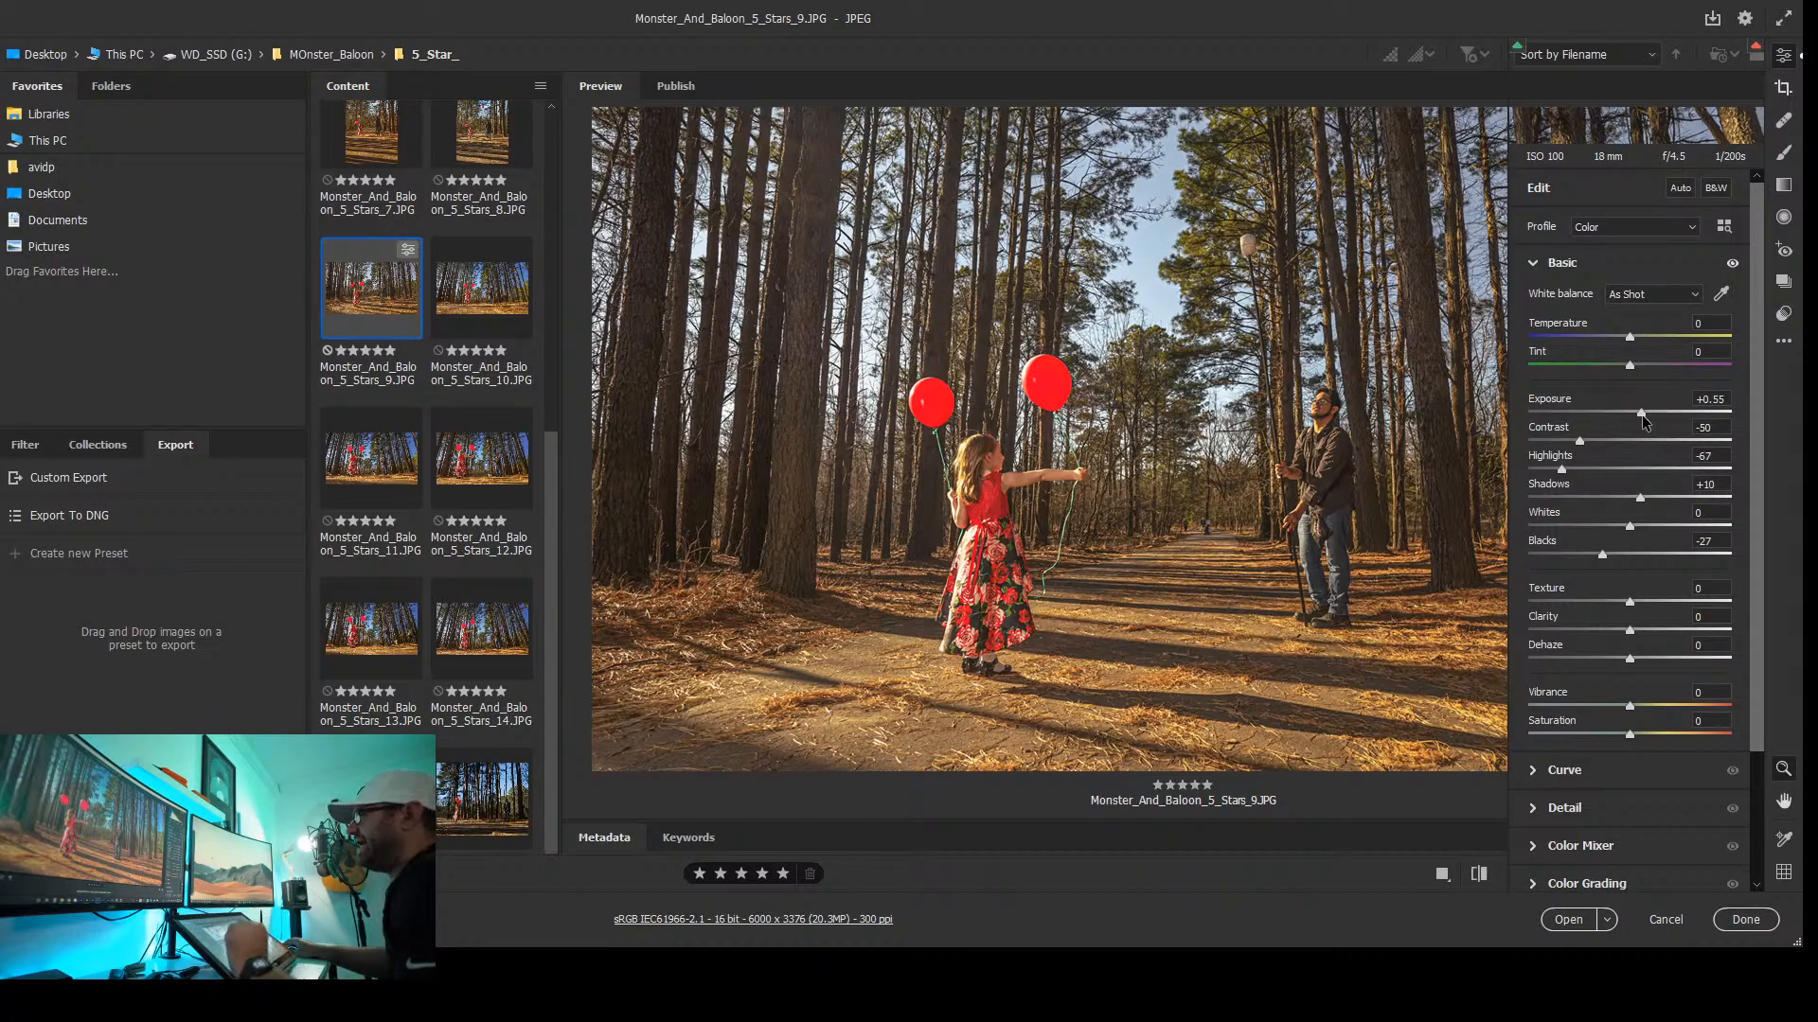
Refine the basic tone with Exposure +0.20, Shadows +42 and Whites +19, and warm the Temperature to +3
left_click_drag(1643, 416, 1635, 422)
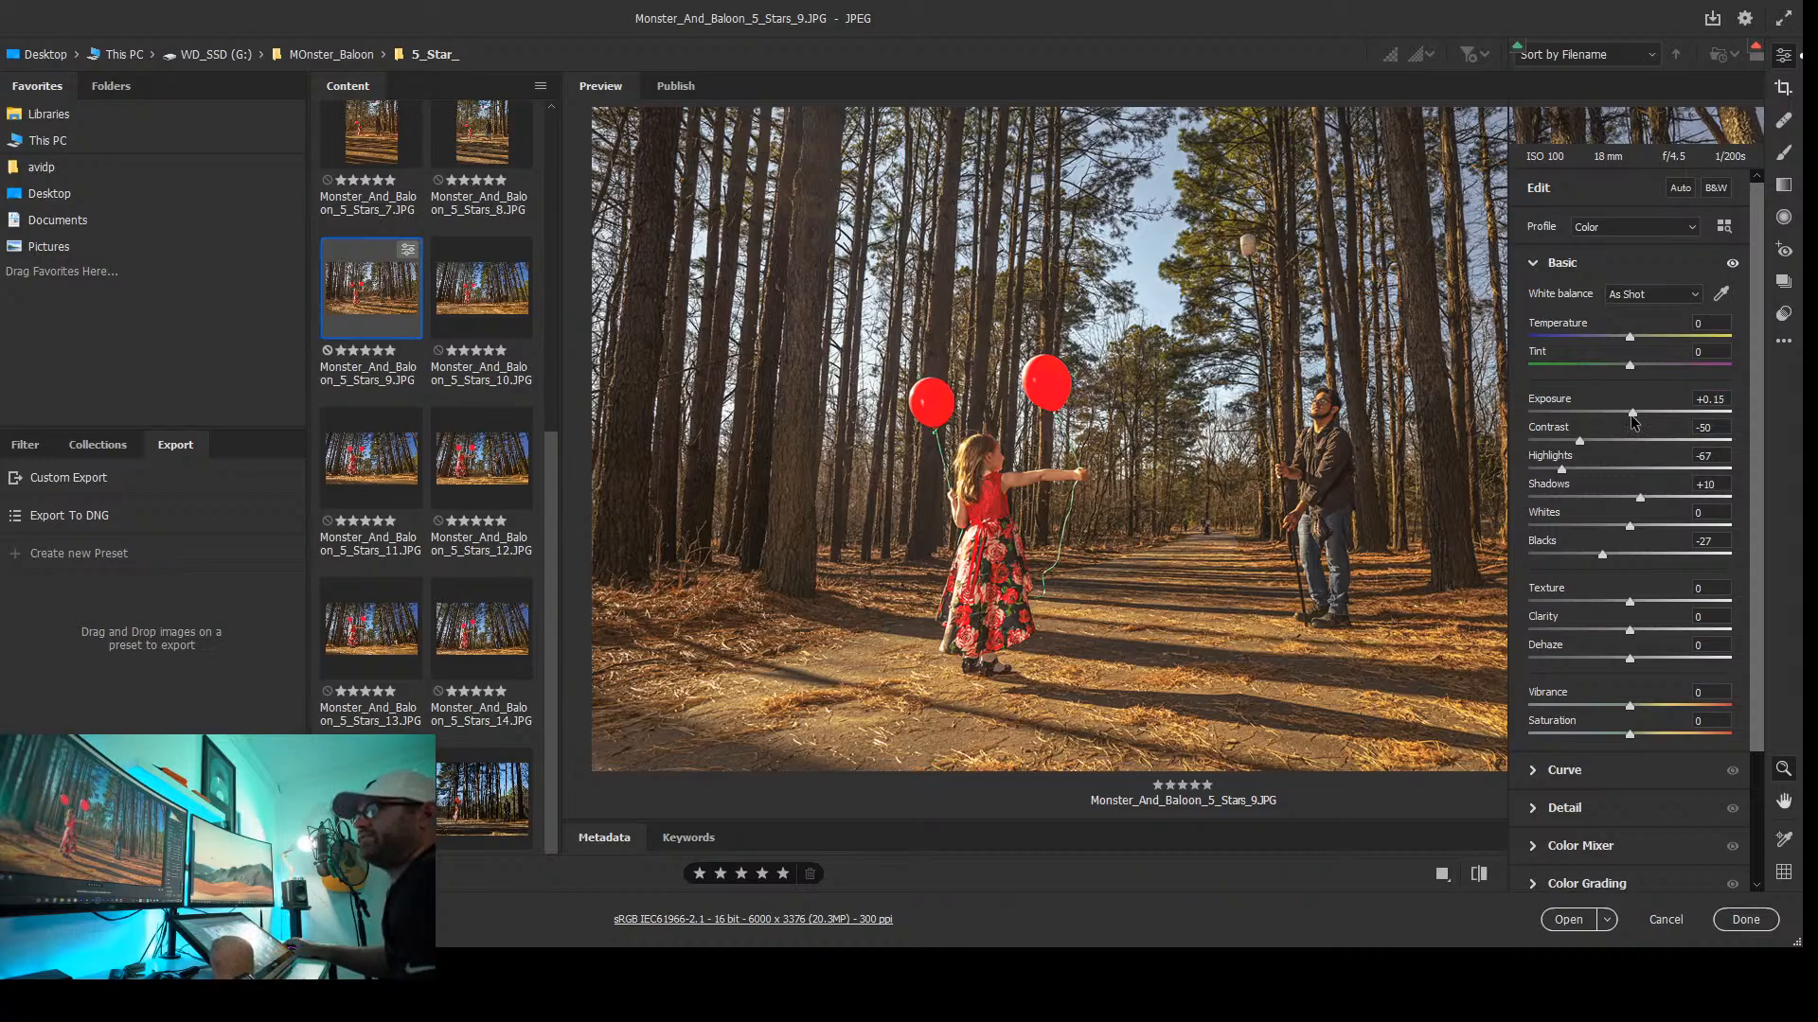
left_click_drag(1657, 499, 1674, 510)
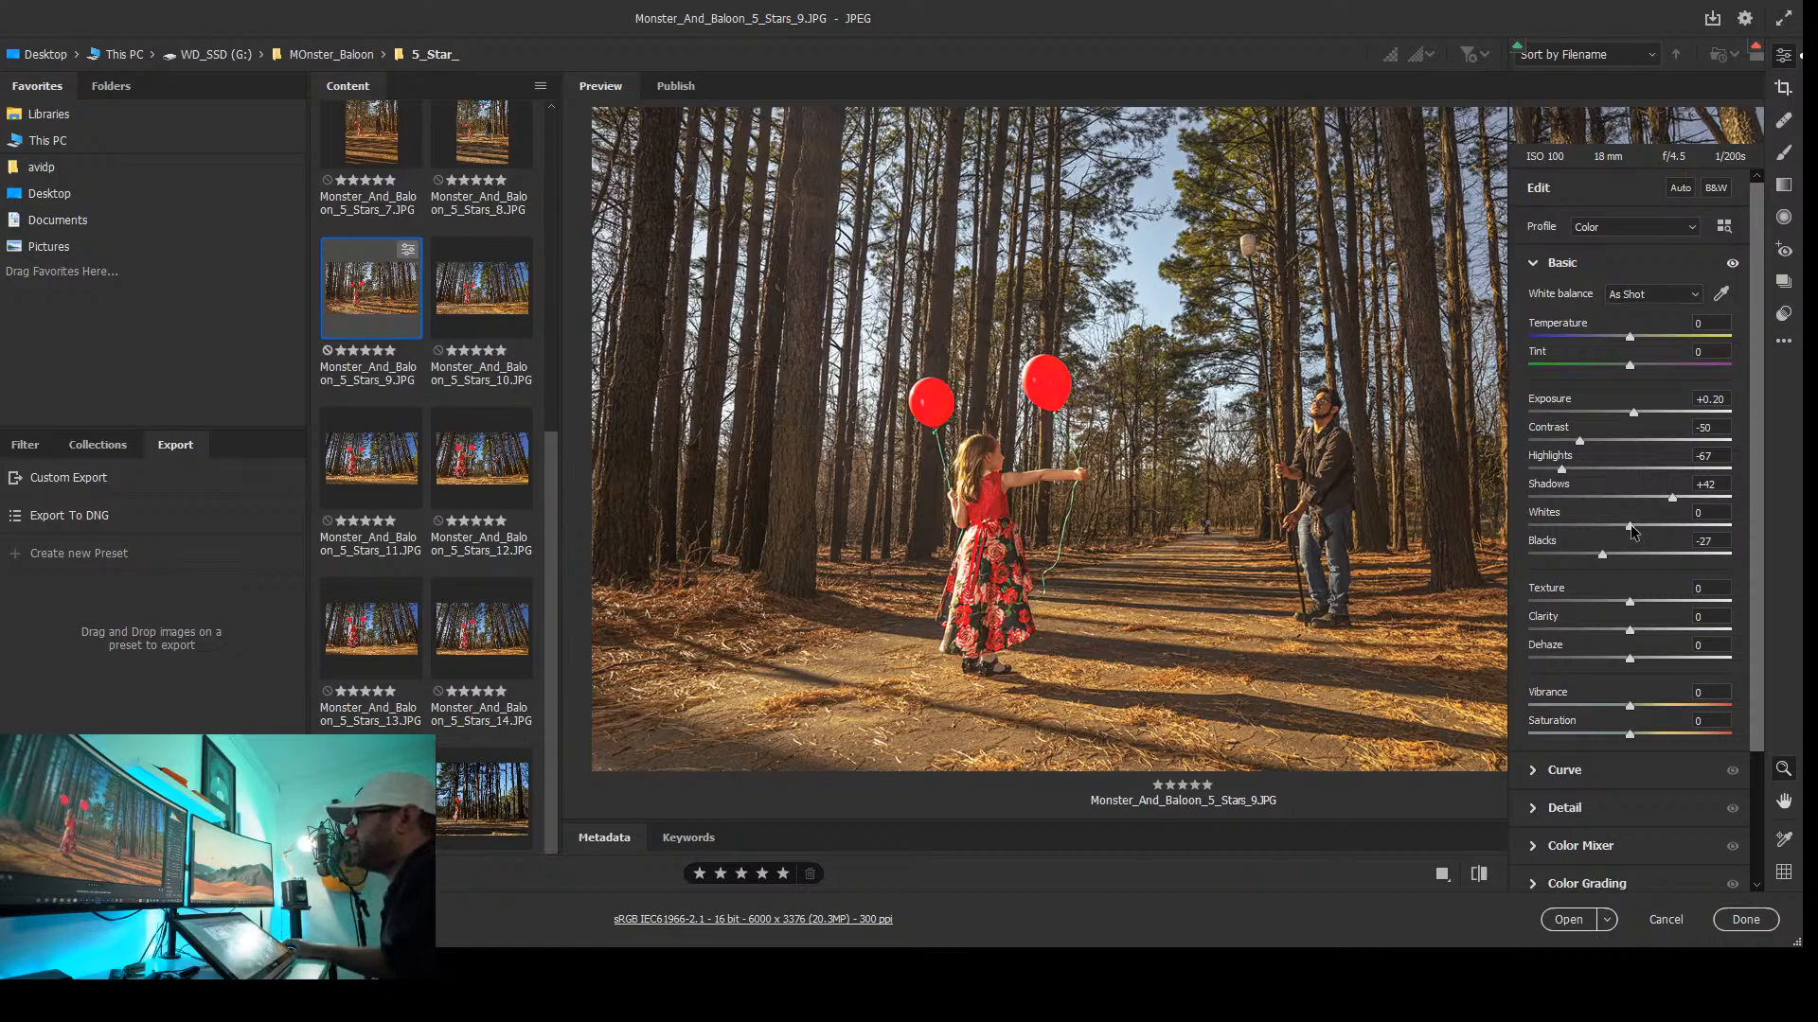
mouse_move(1657, 523)
left_mouse_down()
mouse_move(1615, 521)
mouse_move(1649, 527)
left_mouse_up()
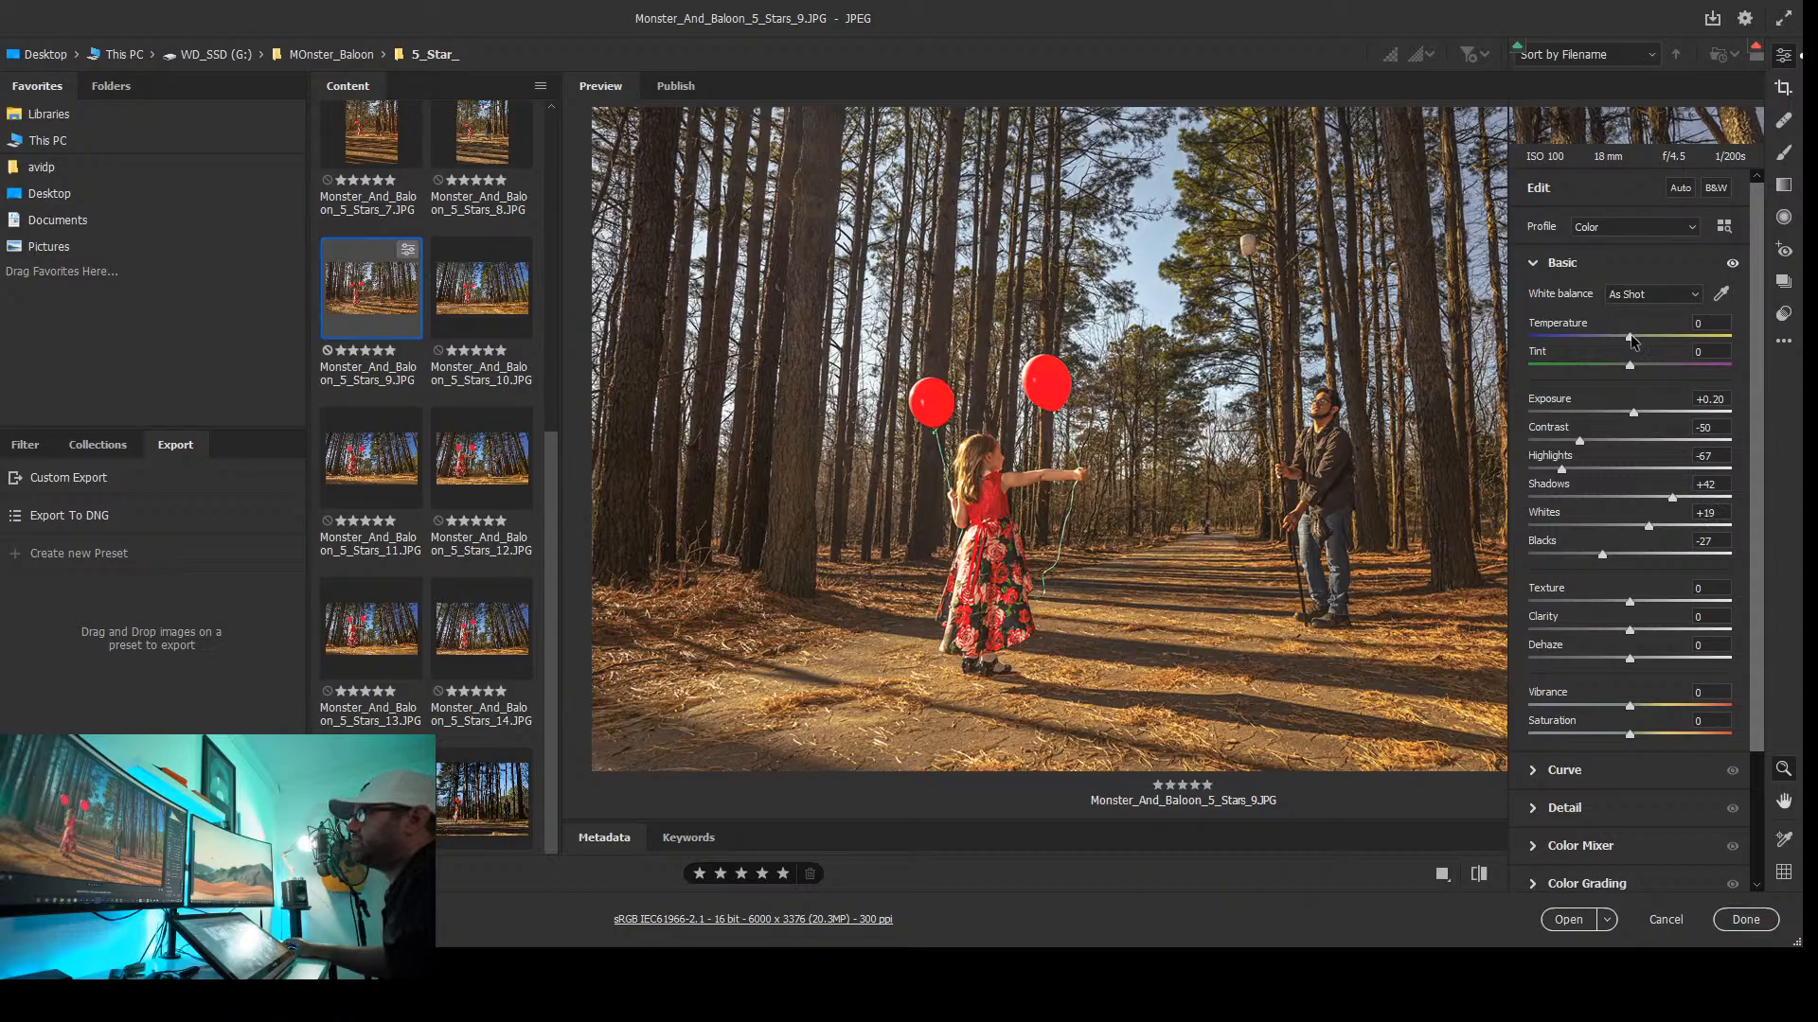
left_click_drag(1634, 337, 1634, 340)
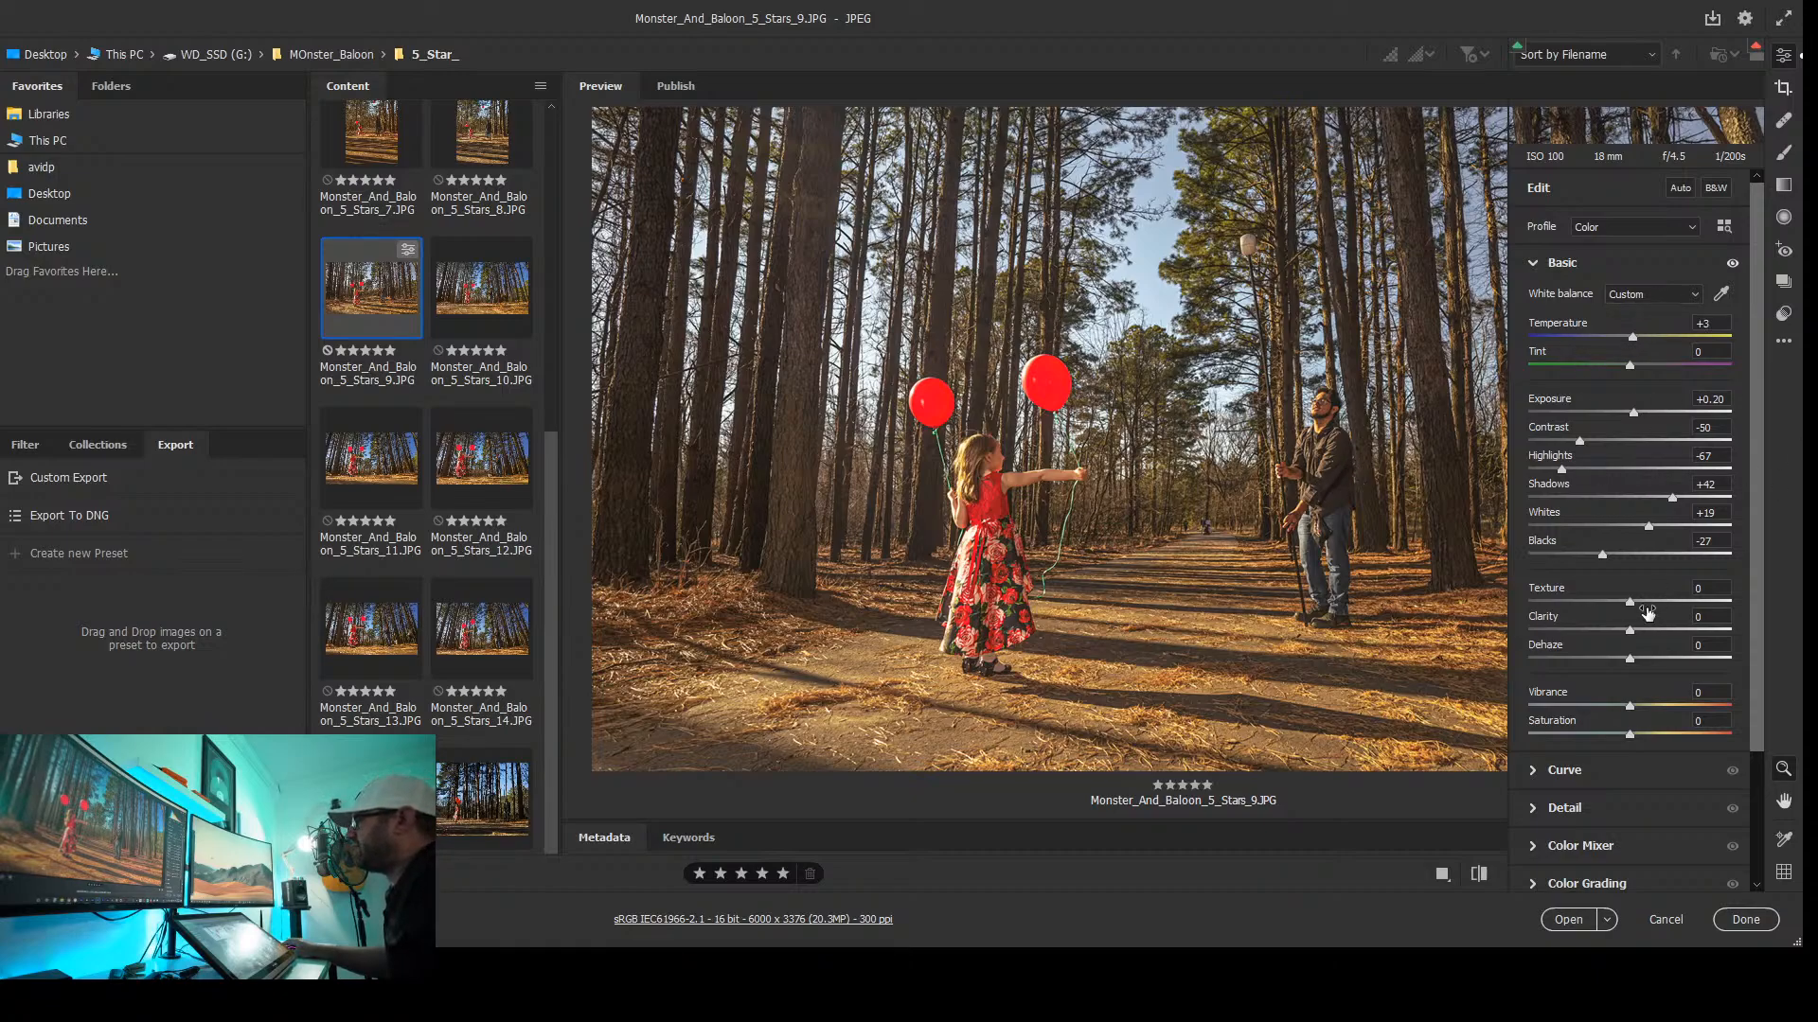
Set Texture to +15, Clarity to +5, Dehaze to +21, Vibrance to +19 and Saturation to +2
left_click_drag(1631, 603, 1645, 607)
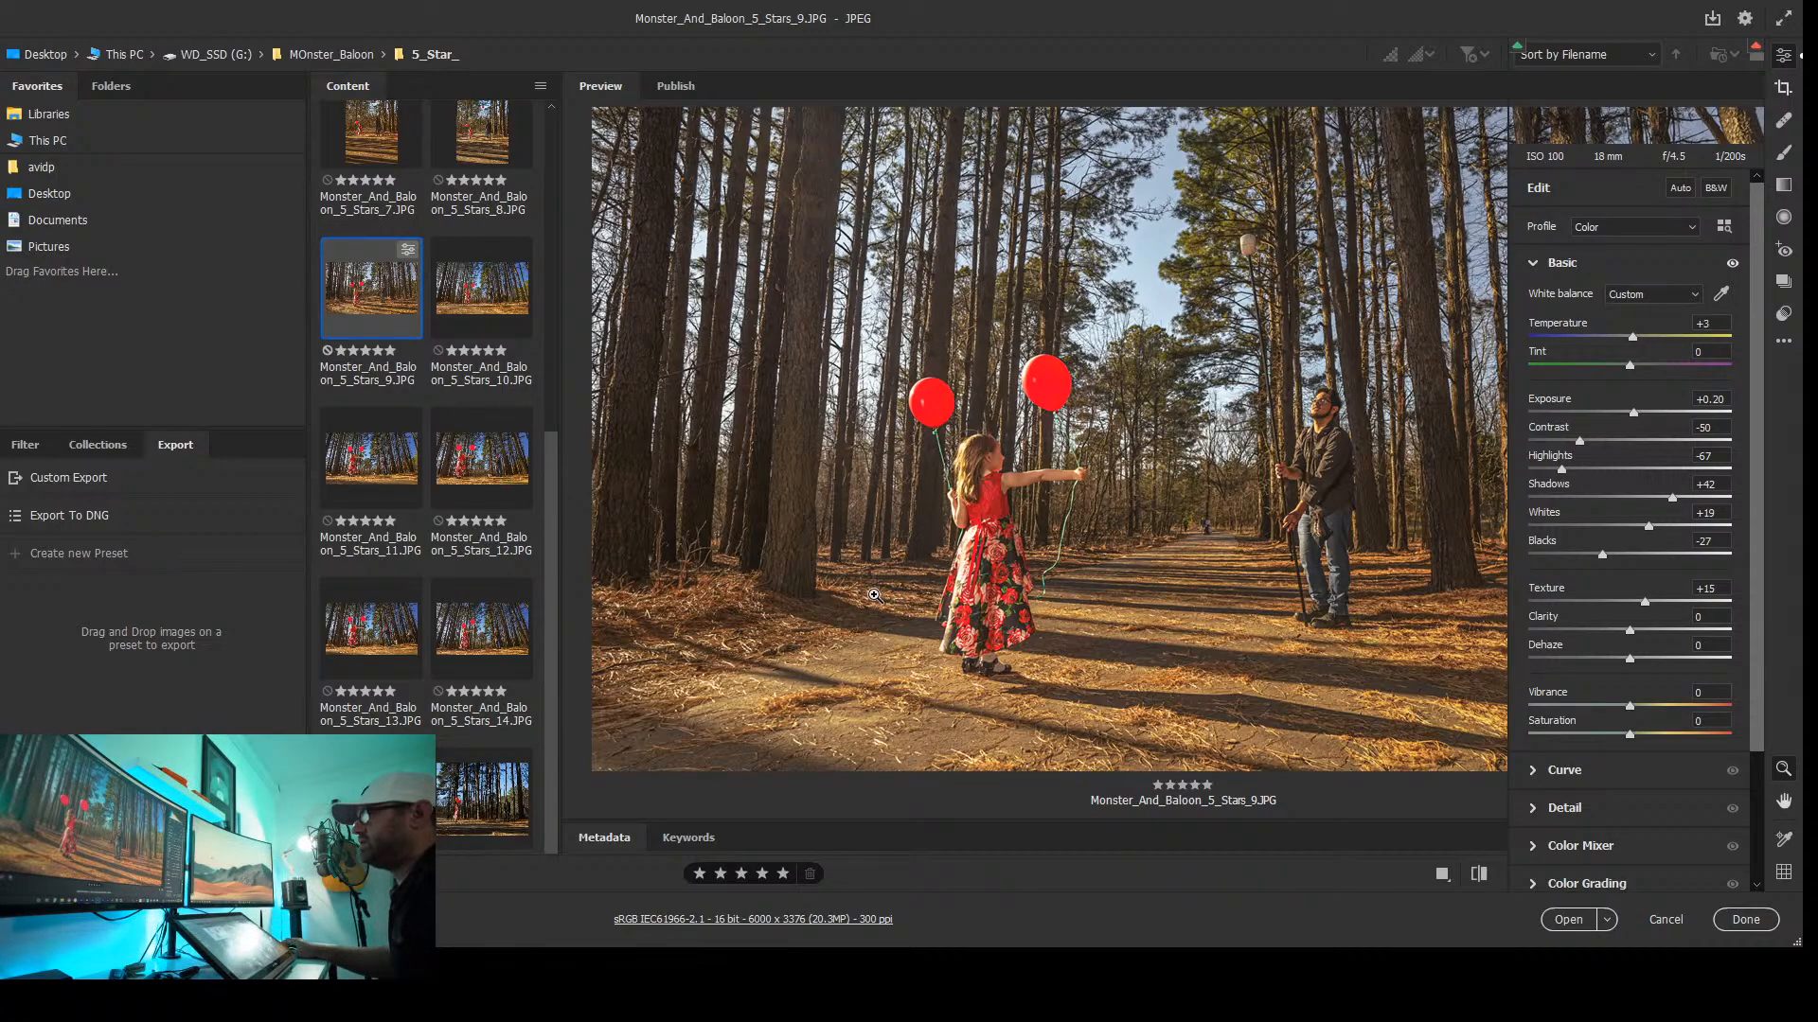
left_click_drag(1630, 630, 1646, 630)
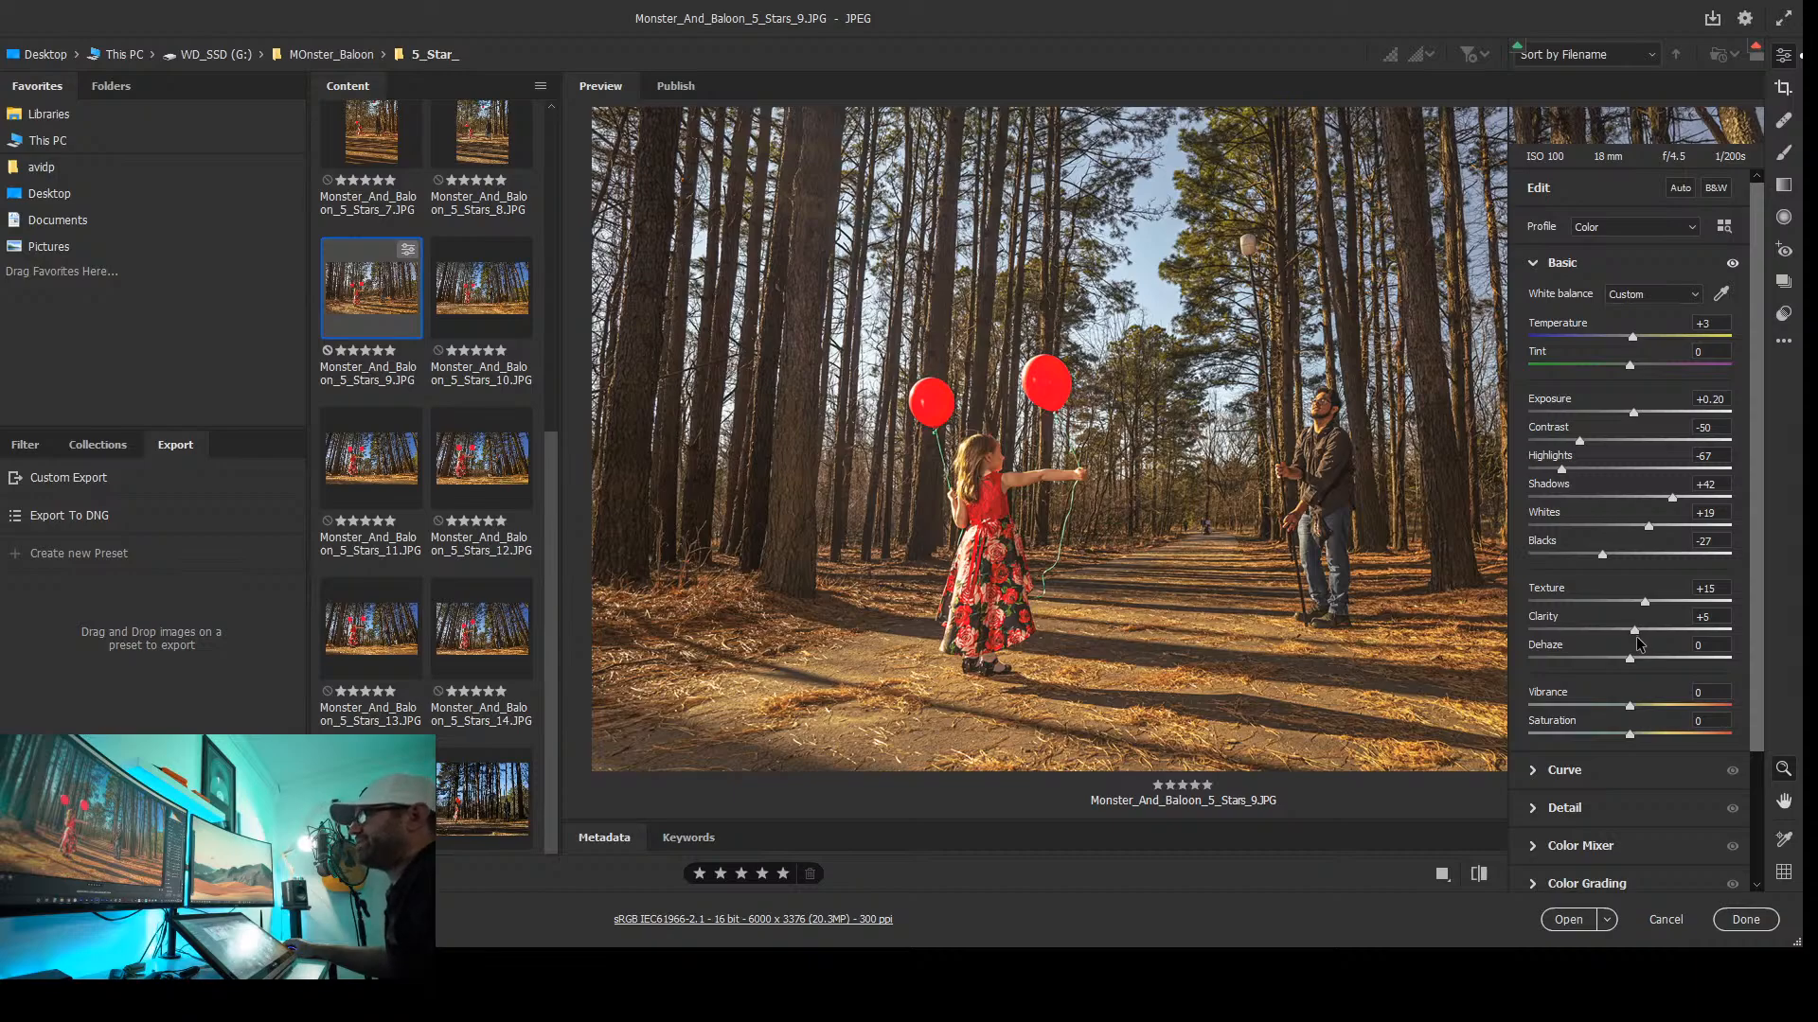
left_click_drag(1642, 644, 1637, 648)
left_click_drag(1632, 661, 1651, 661)
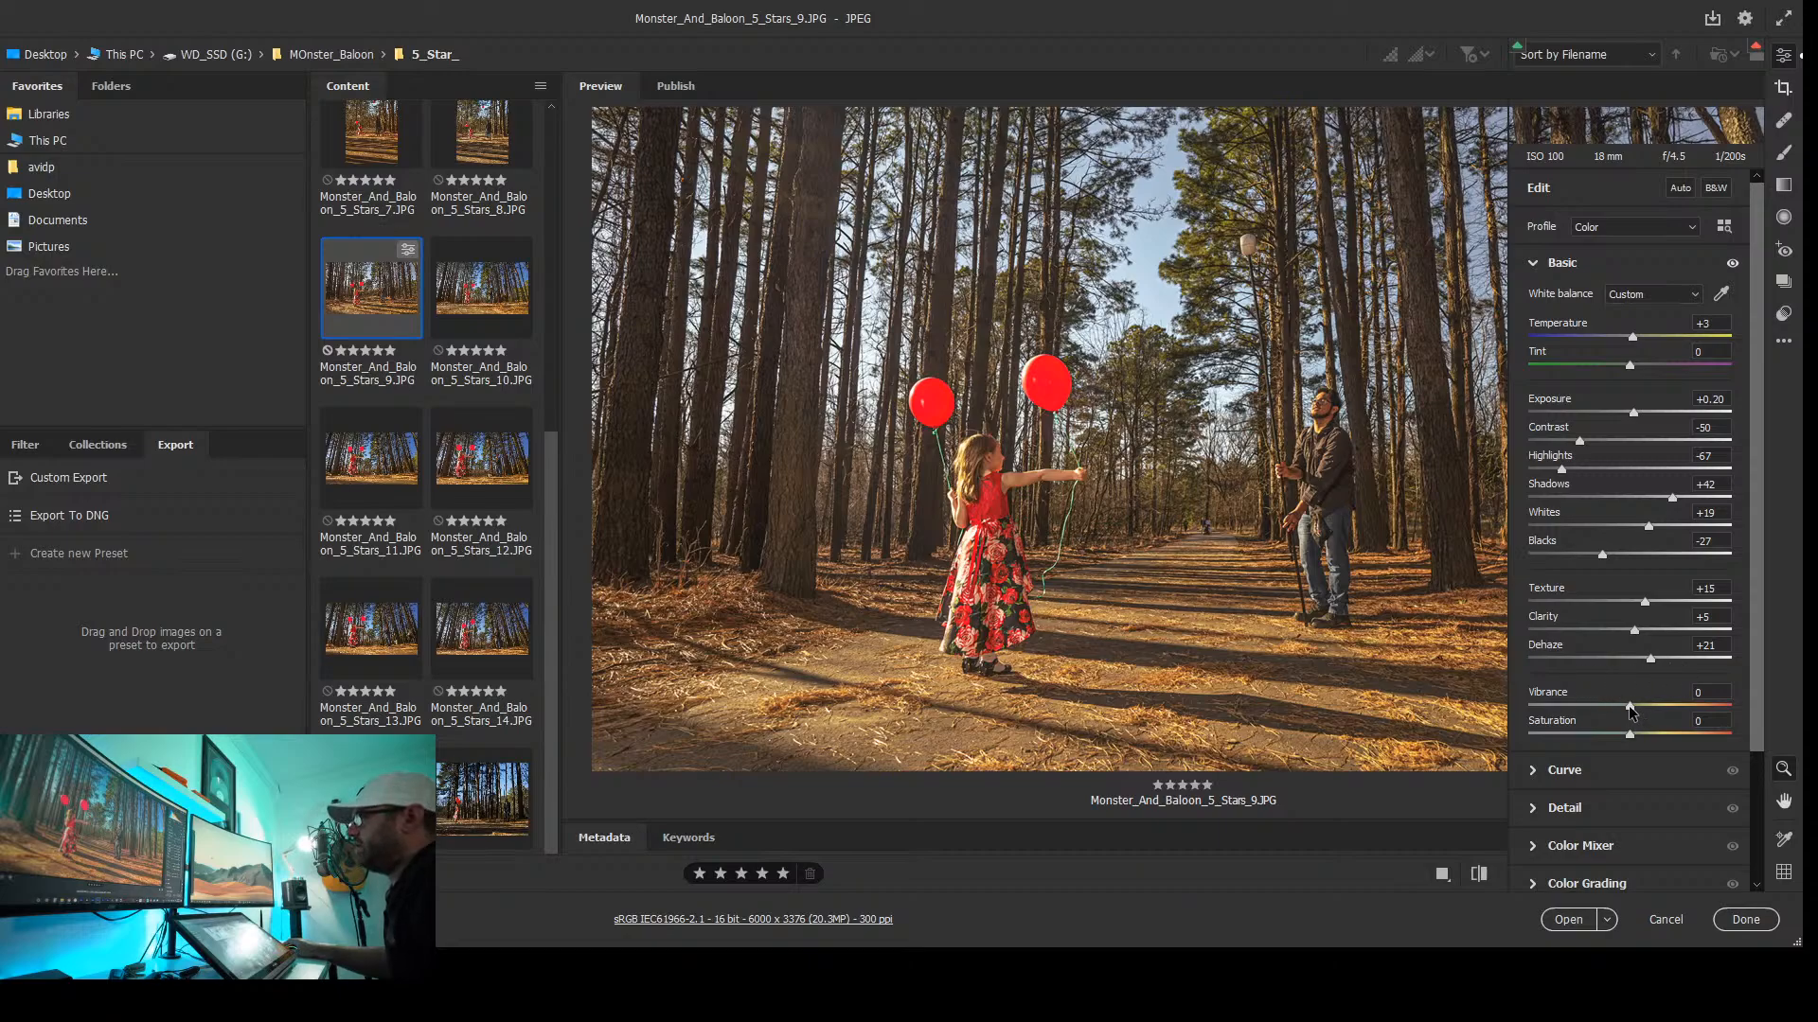
mouse_move(1630, 708)
left_mouse_down()
mouse_move(1666, 720)
mouse_move(1611, 736)
mouse_move(1632, 735)
left_mouse_up()
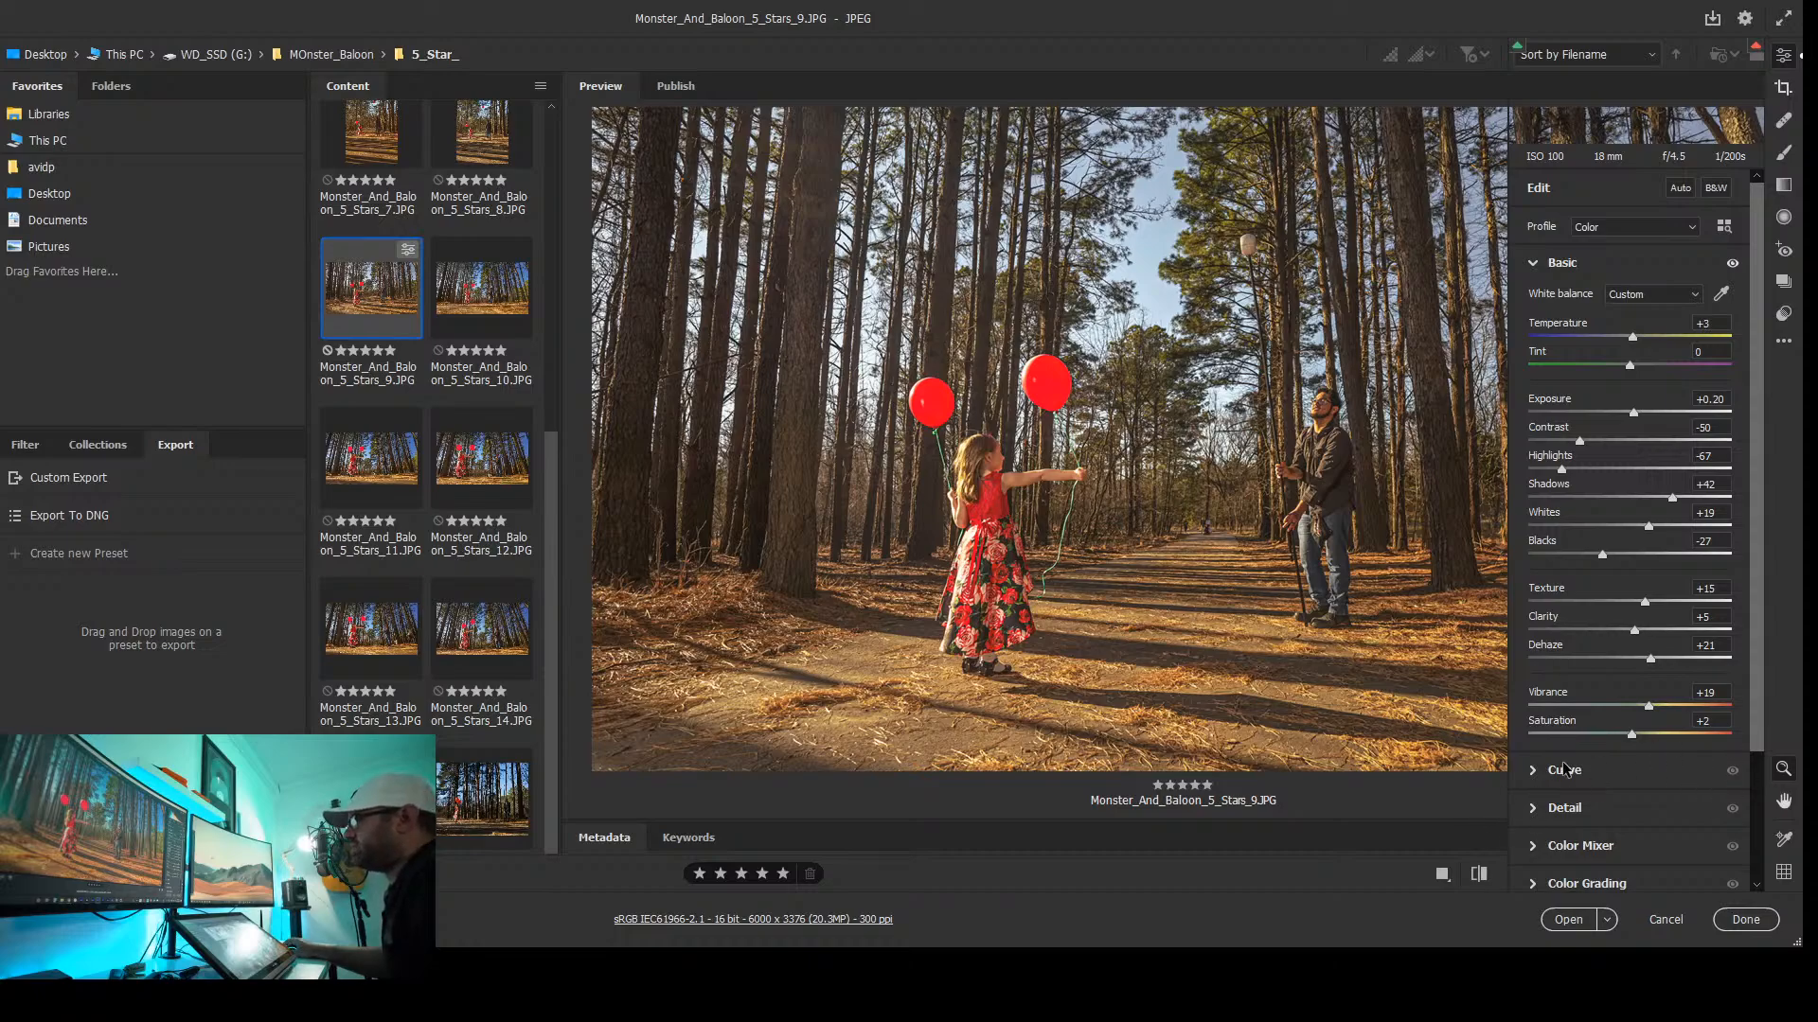
Shape the parametric tone curve with Highlights +11, Lights -11, Darks -5 and Shadows +20
left_click(1652, 768)
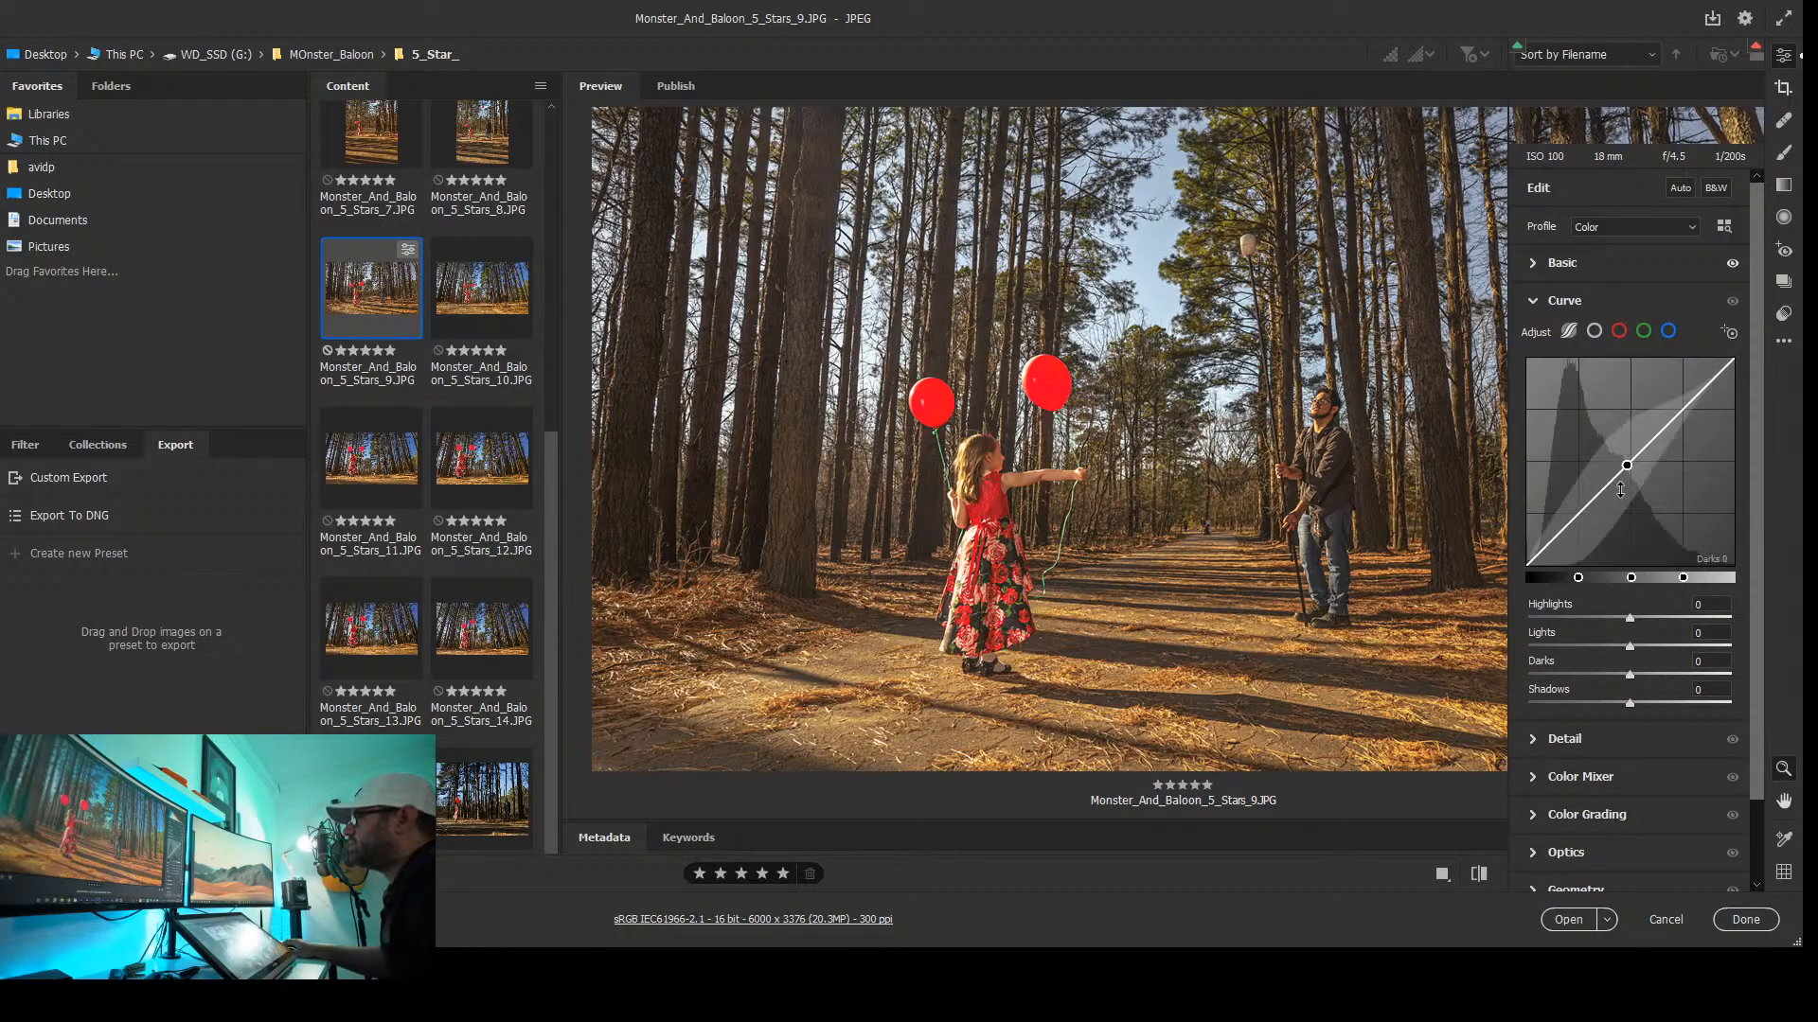
mouse_move(1608, 498)
left_mouse_down()
mouse_move(1609, 528)
mouse_move(1614, 479)
left_mouse_up()
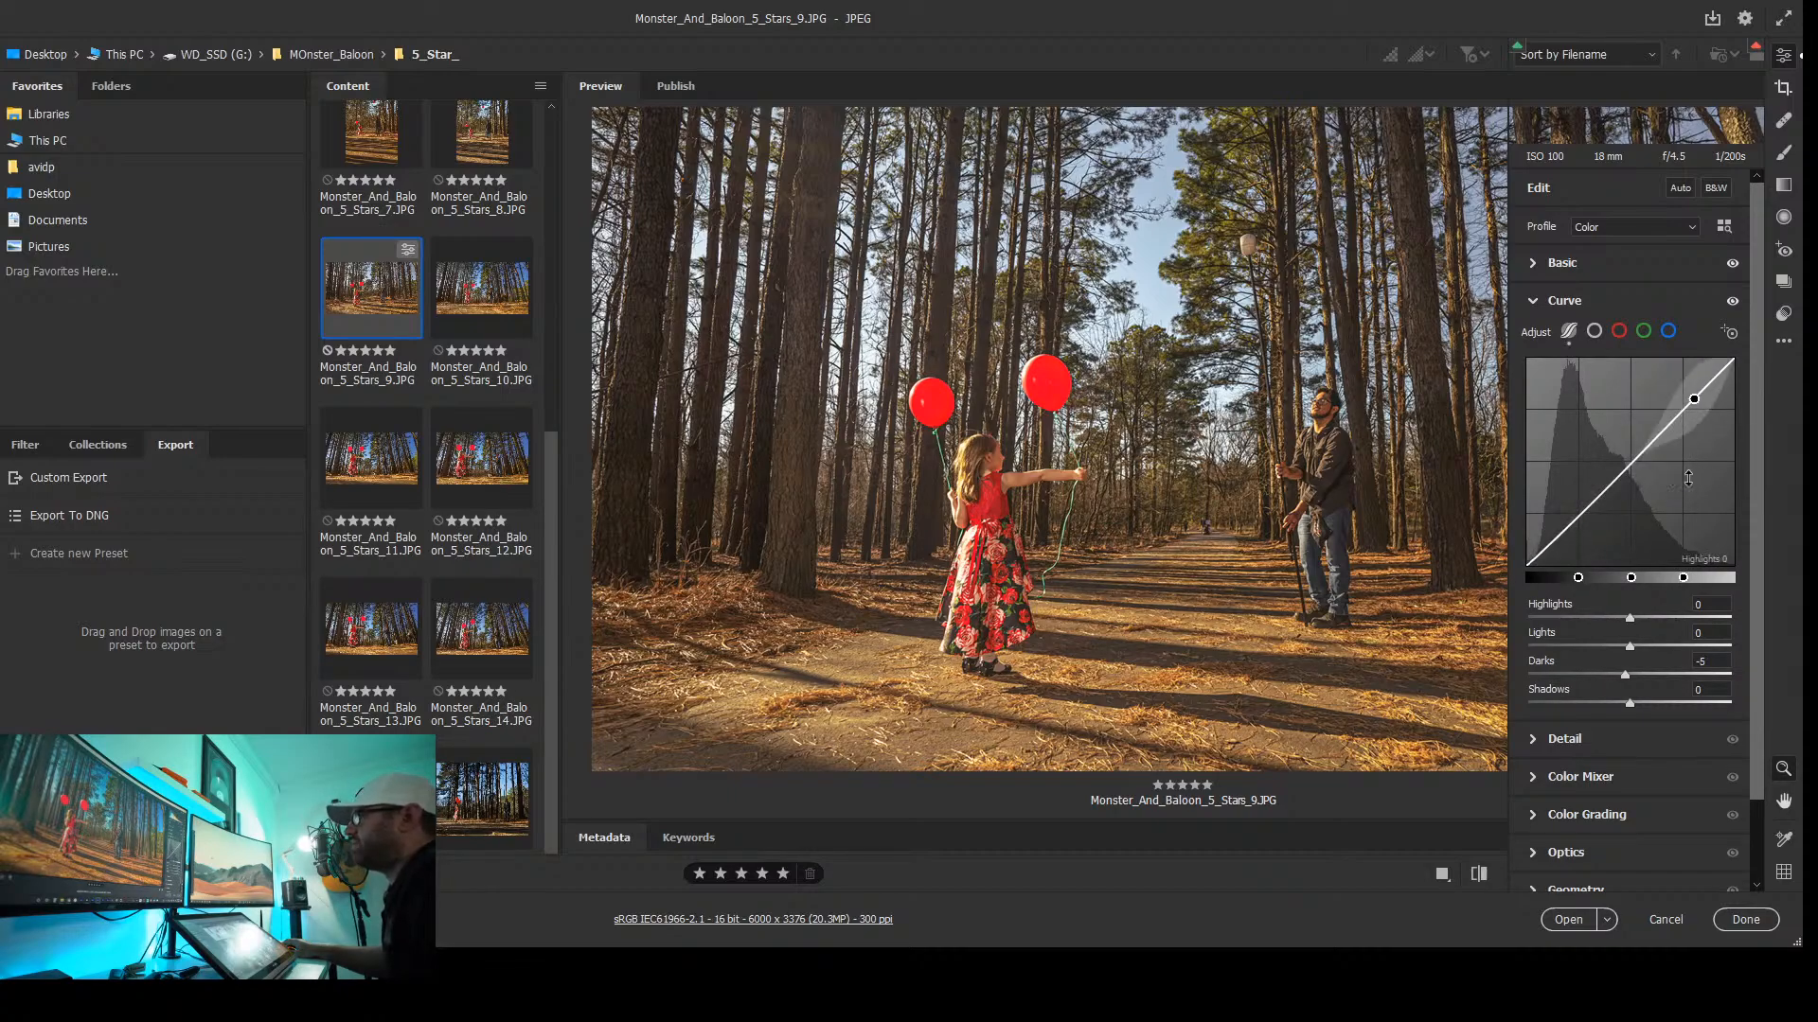
left_click_drag(1705, 386, 1705, 384)
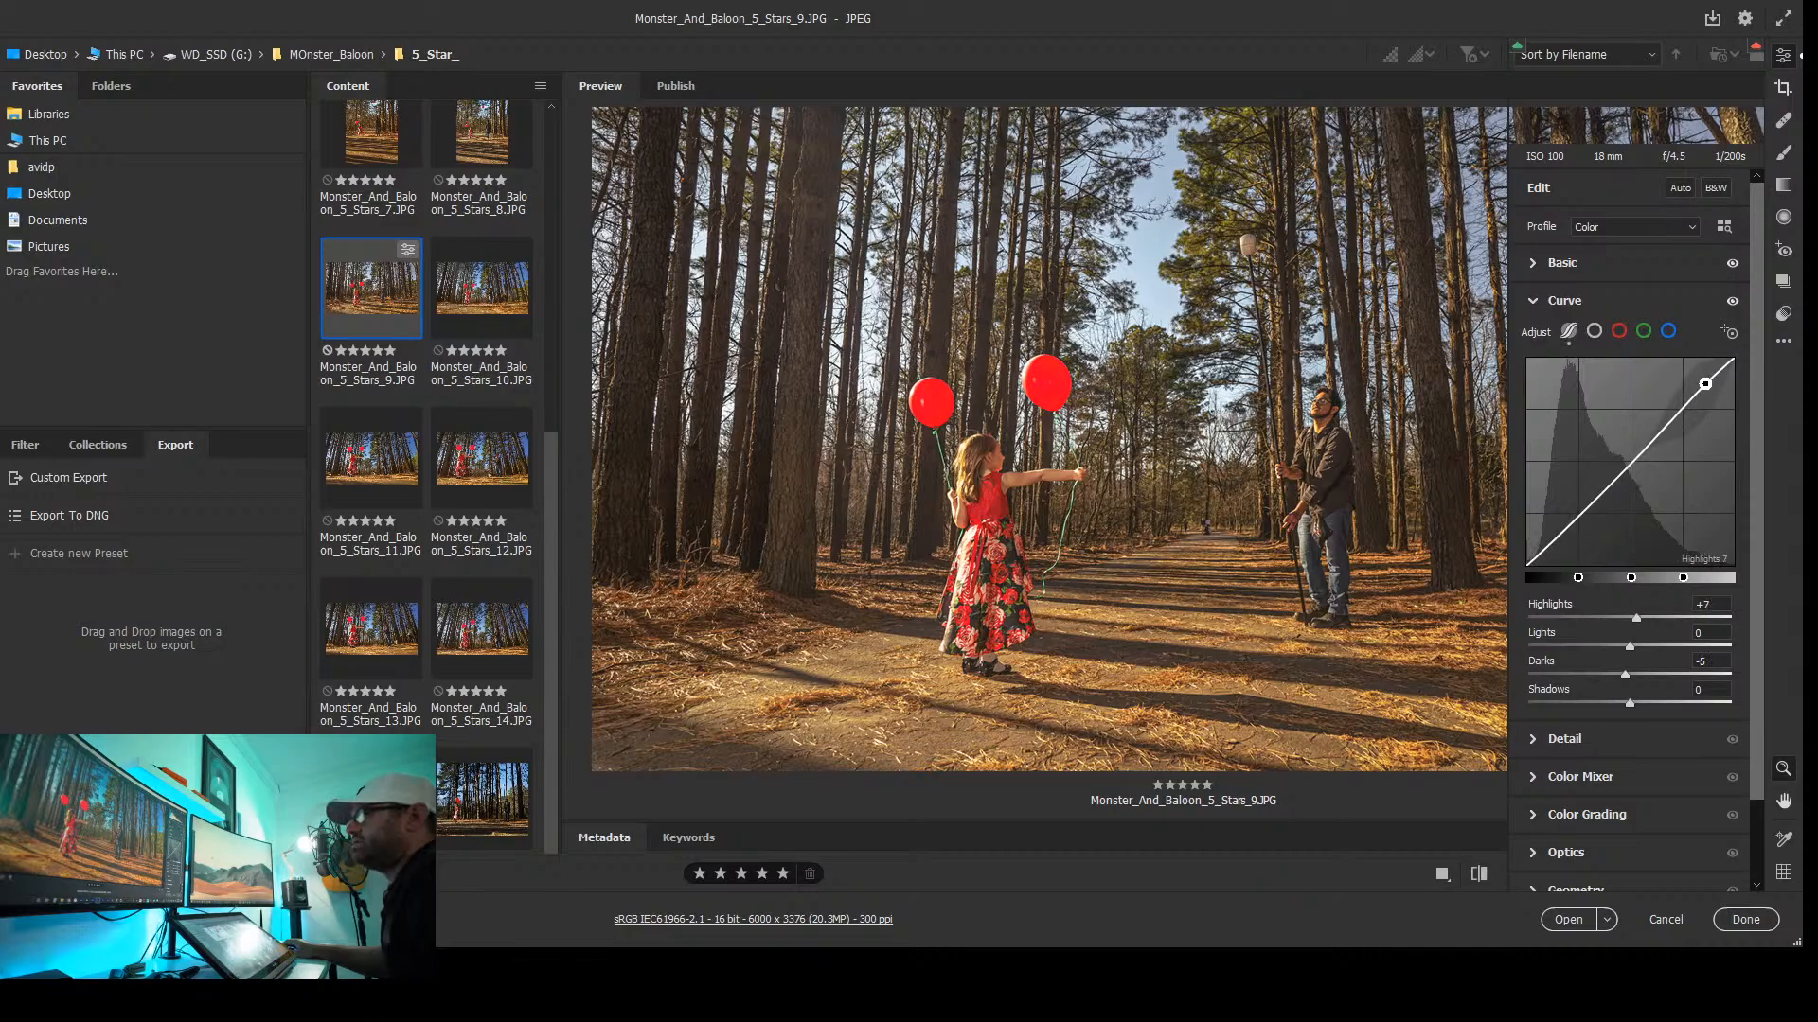
left_click_drag(1629, 460, 1631, 470)
left_click_drag(1560, 549, 1561, 531)
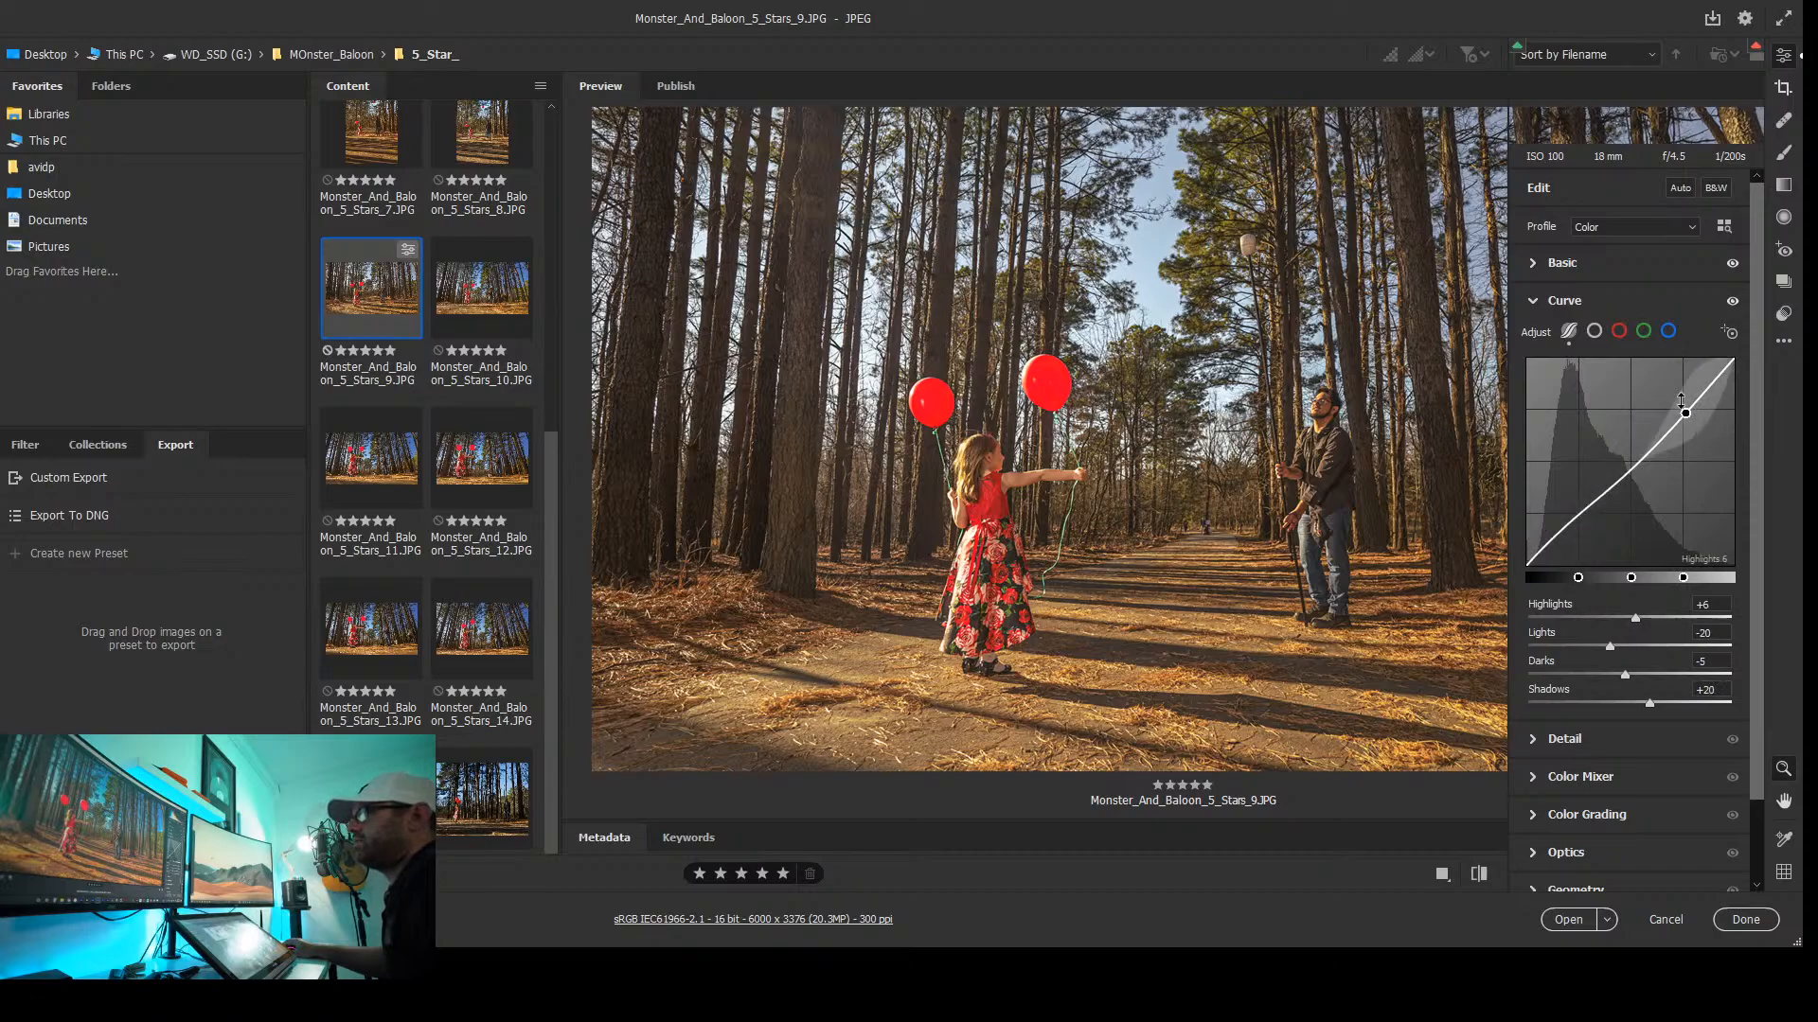
left_click_drag(1697, 398, 1696, 400)
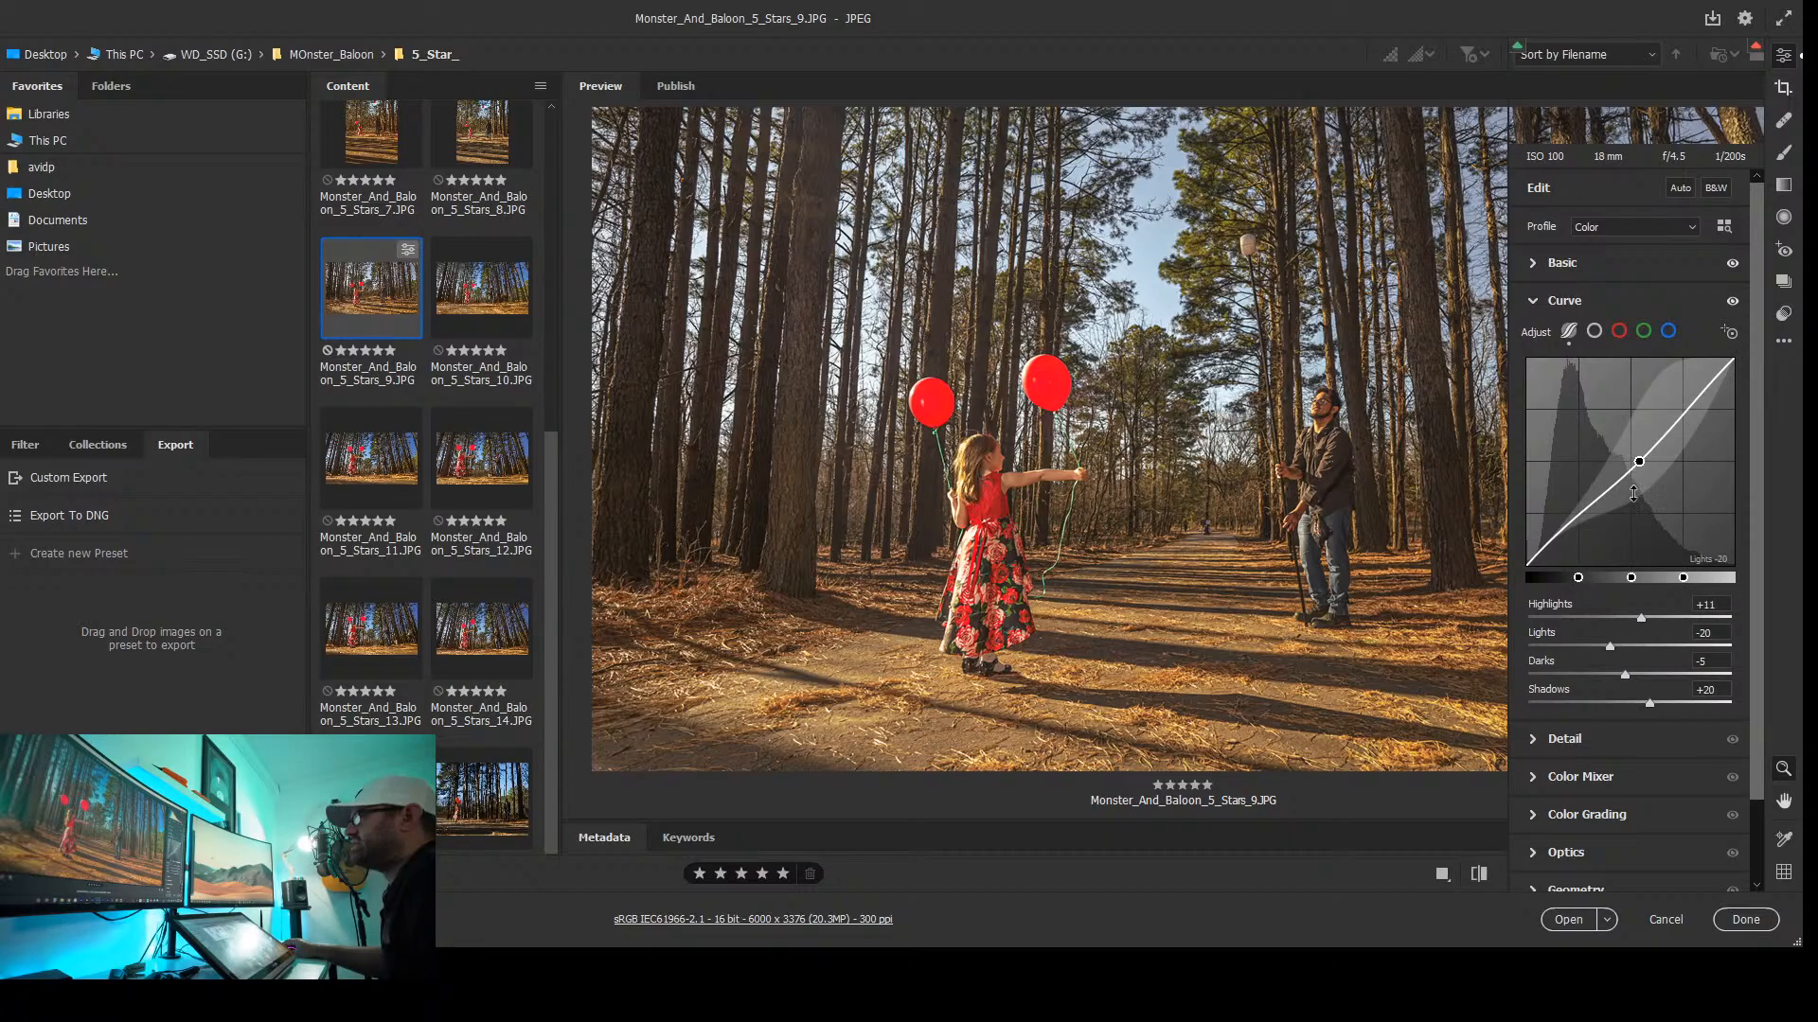
left_click_drag(1633, 493, 1633, 486)
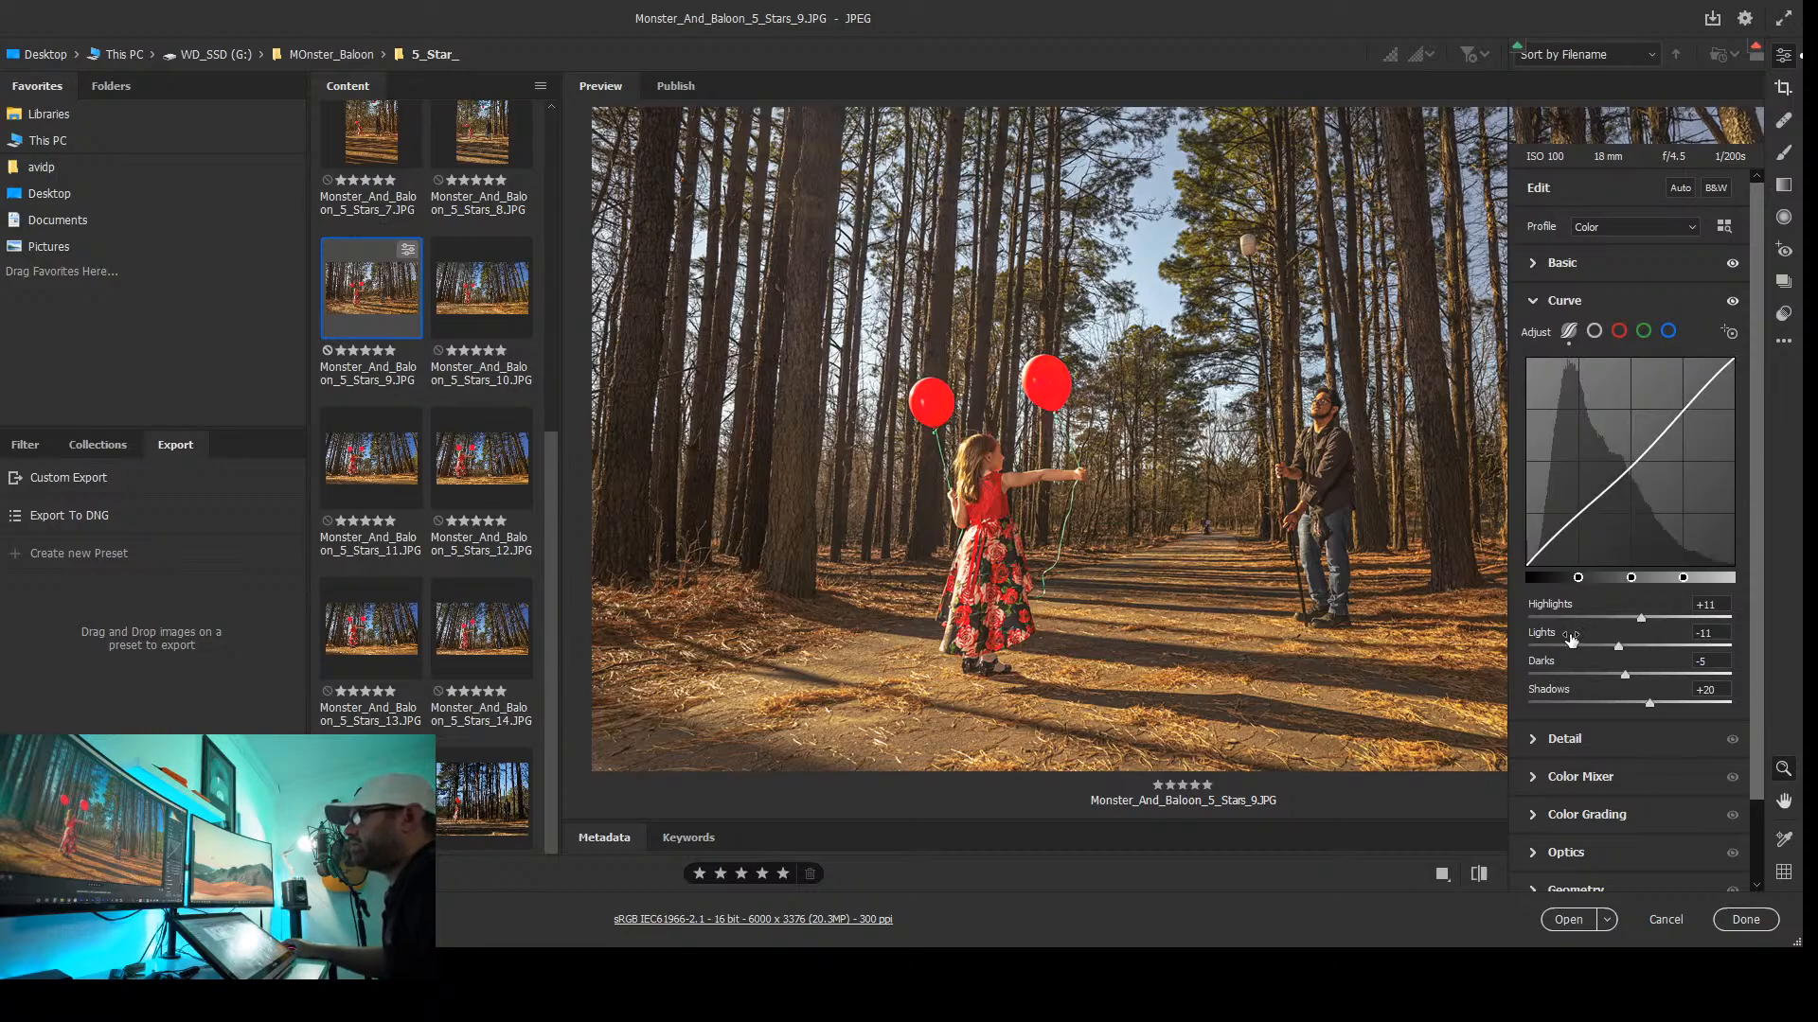
Increase the photo's sharpening in the Detail adjustments
left_click(1559, 737)
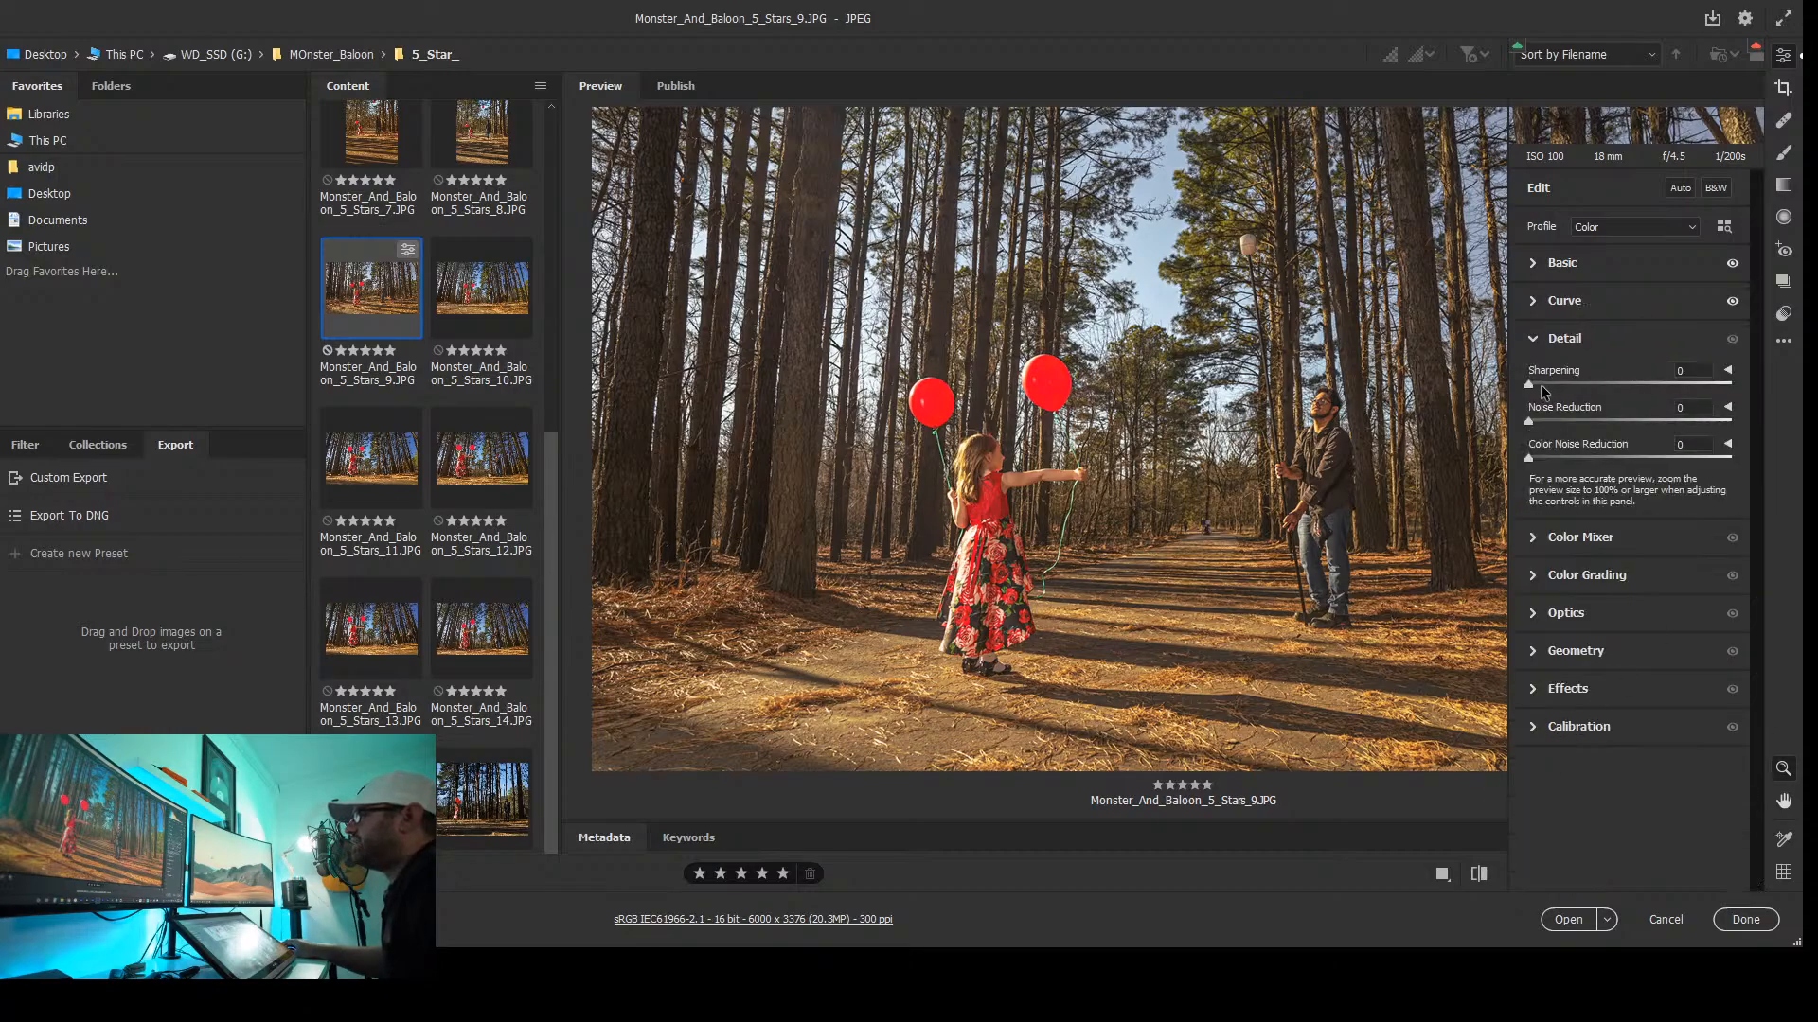
mouse_move(1580, 385)
left_mouse_down()
mouse_move(1604, 388)
mouse_move(1573, 401)
left_mouse_up()
Set the Color Mixer hues to Reds +8, Oranges -3, Yellows +8, Aquas +2, Blues -7, Purples -11 and Magentas -11
left_click(1563, 538)
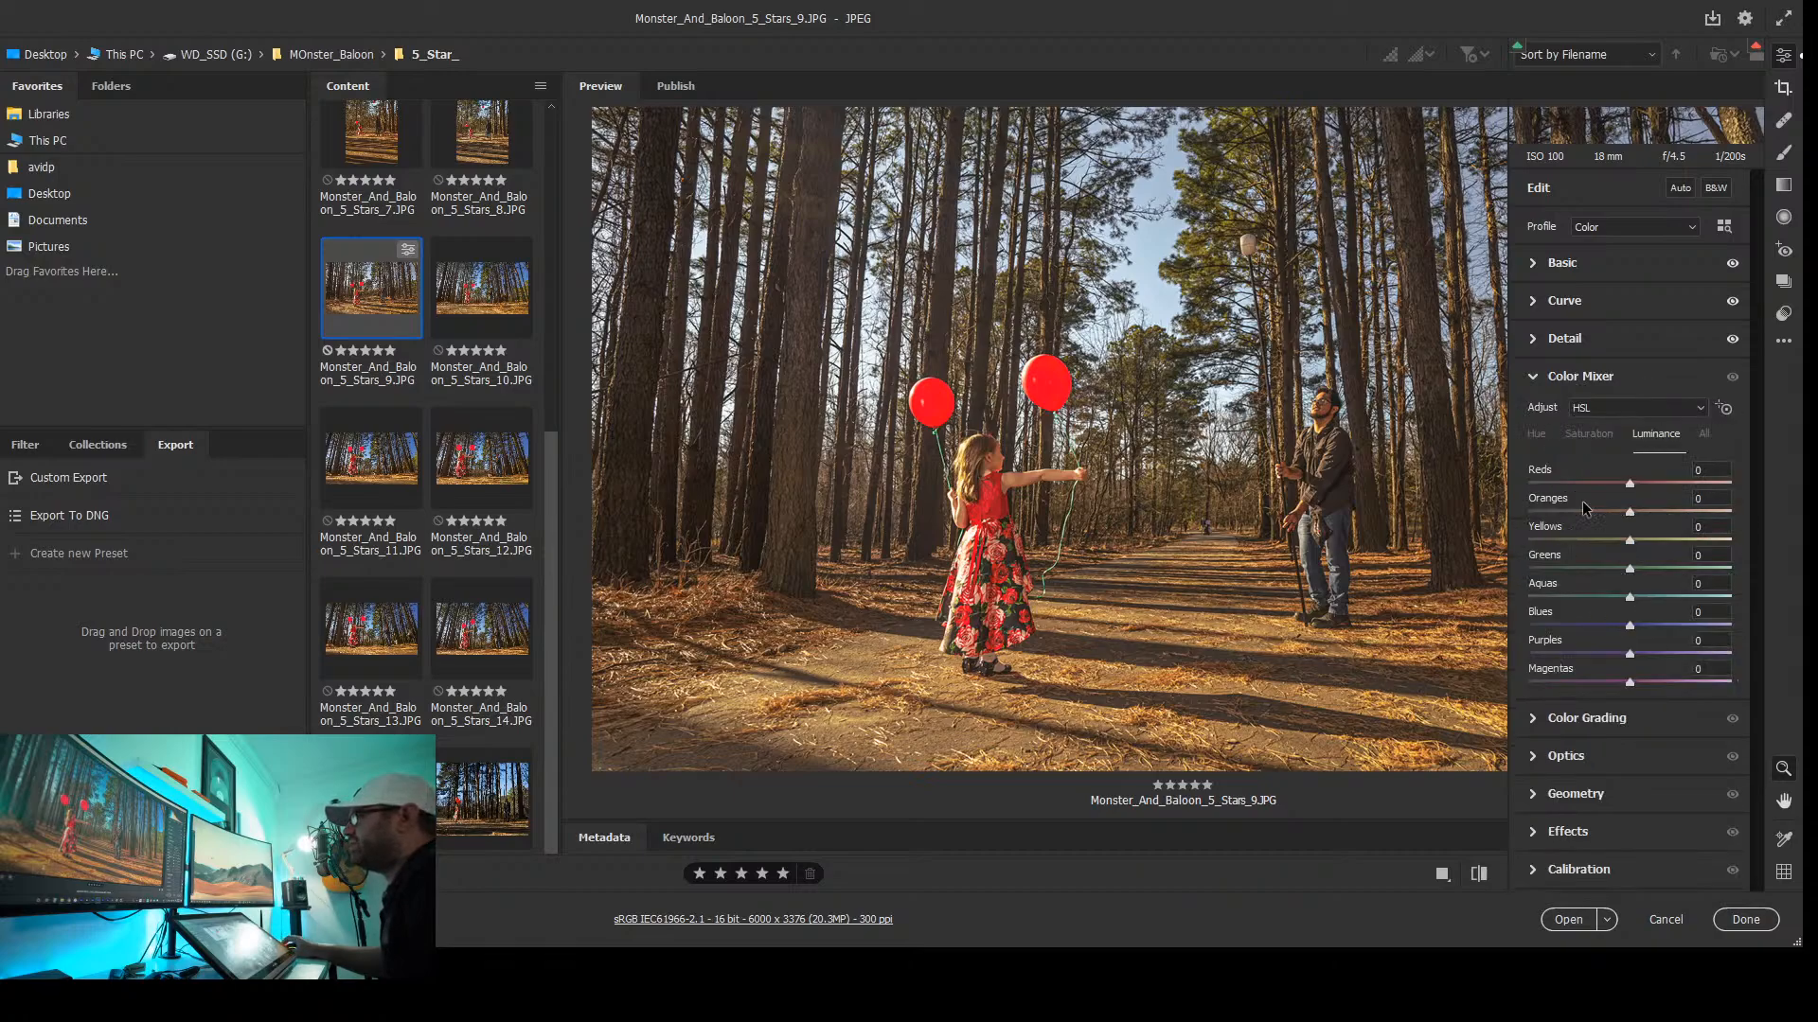
left_click(1538, 433)
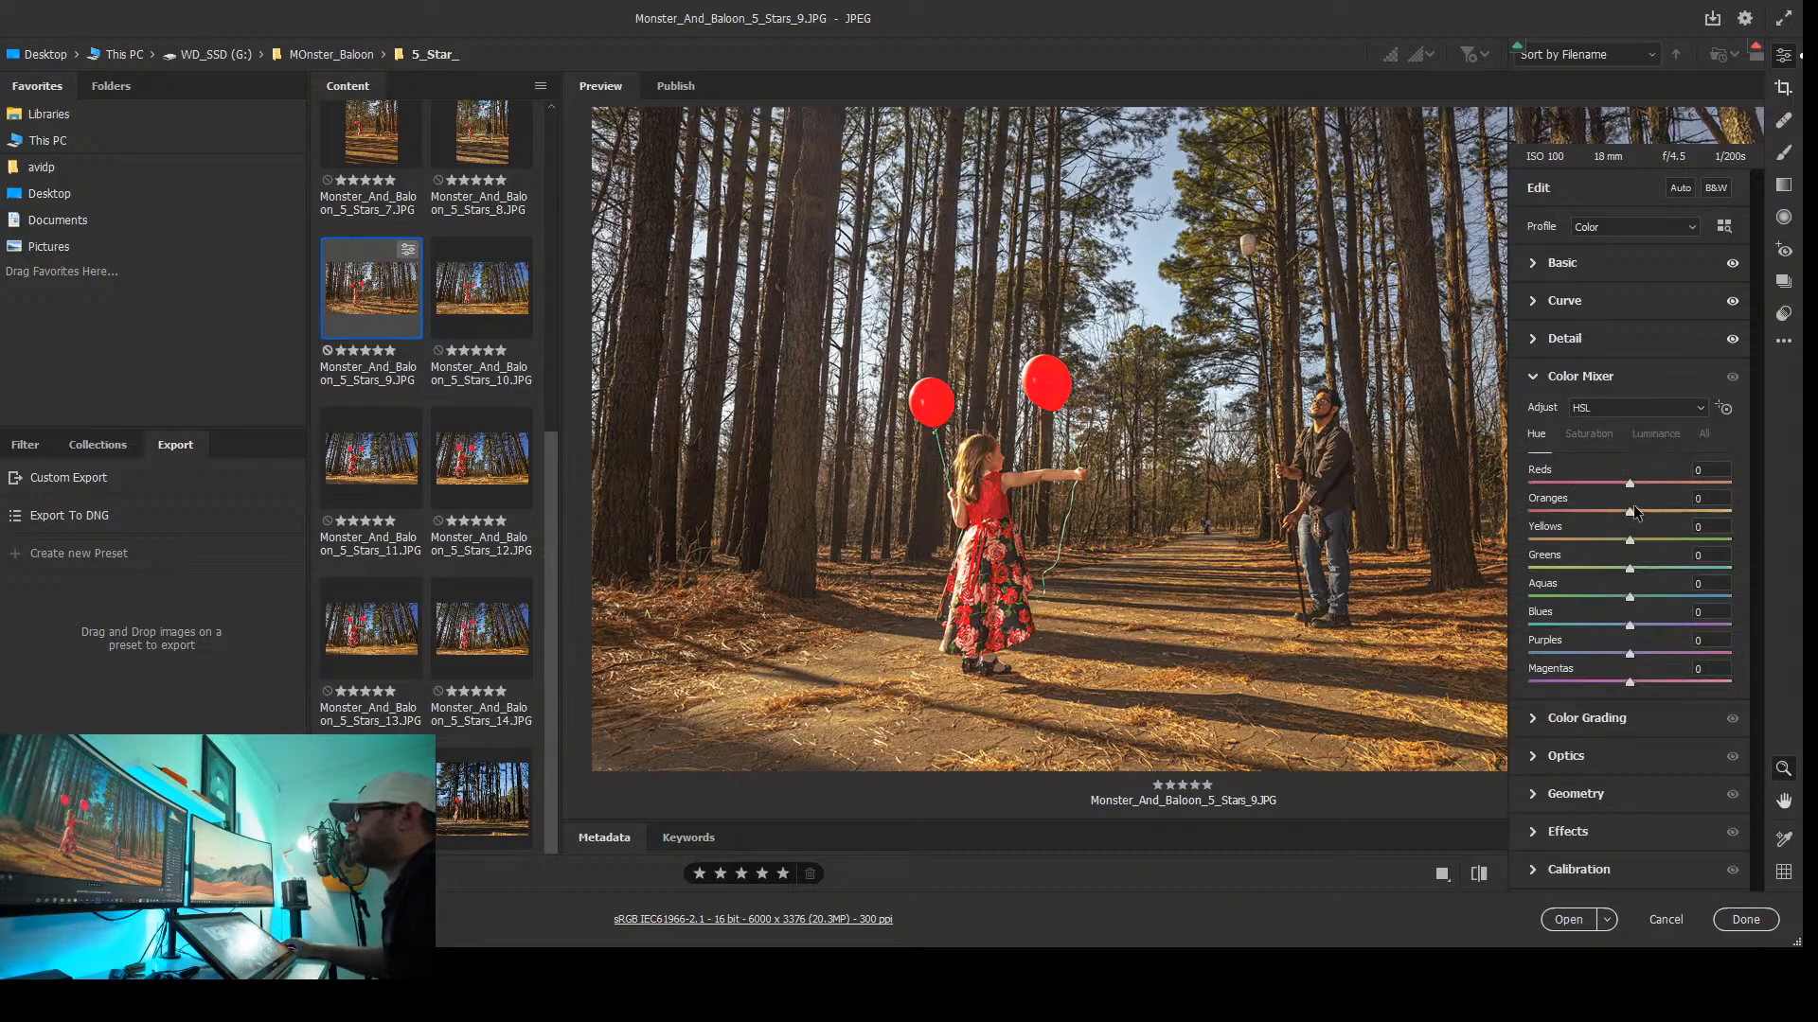
left_click_drag(1629, 486, 1636, 549)
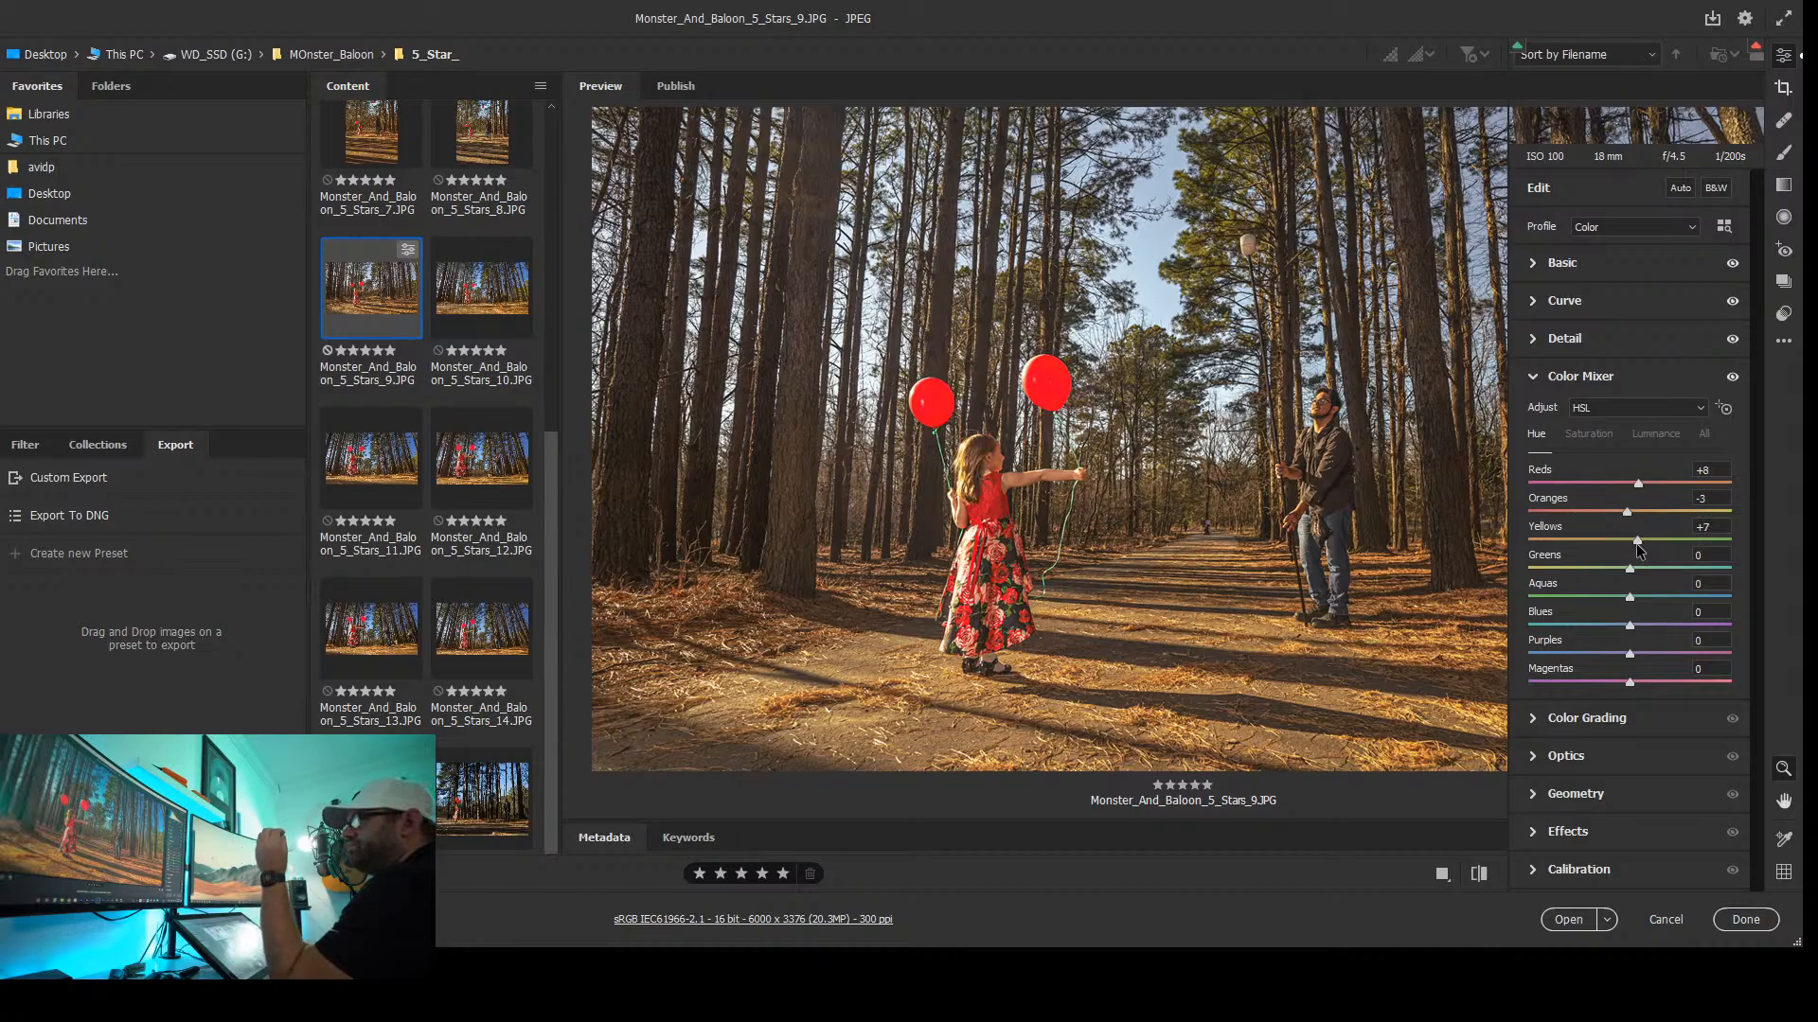
left_click_drag(1641, 551, 1643, 549)
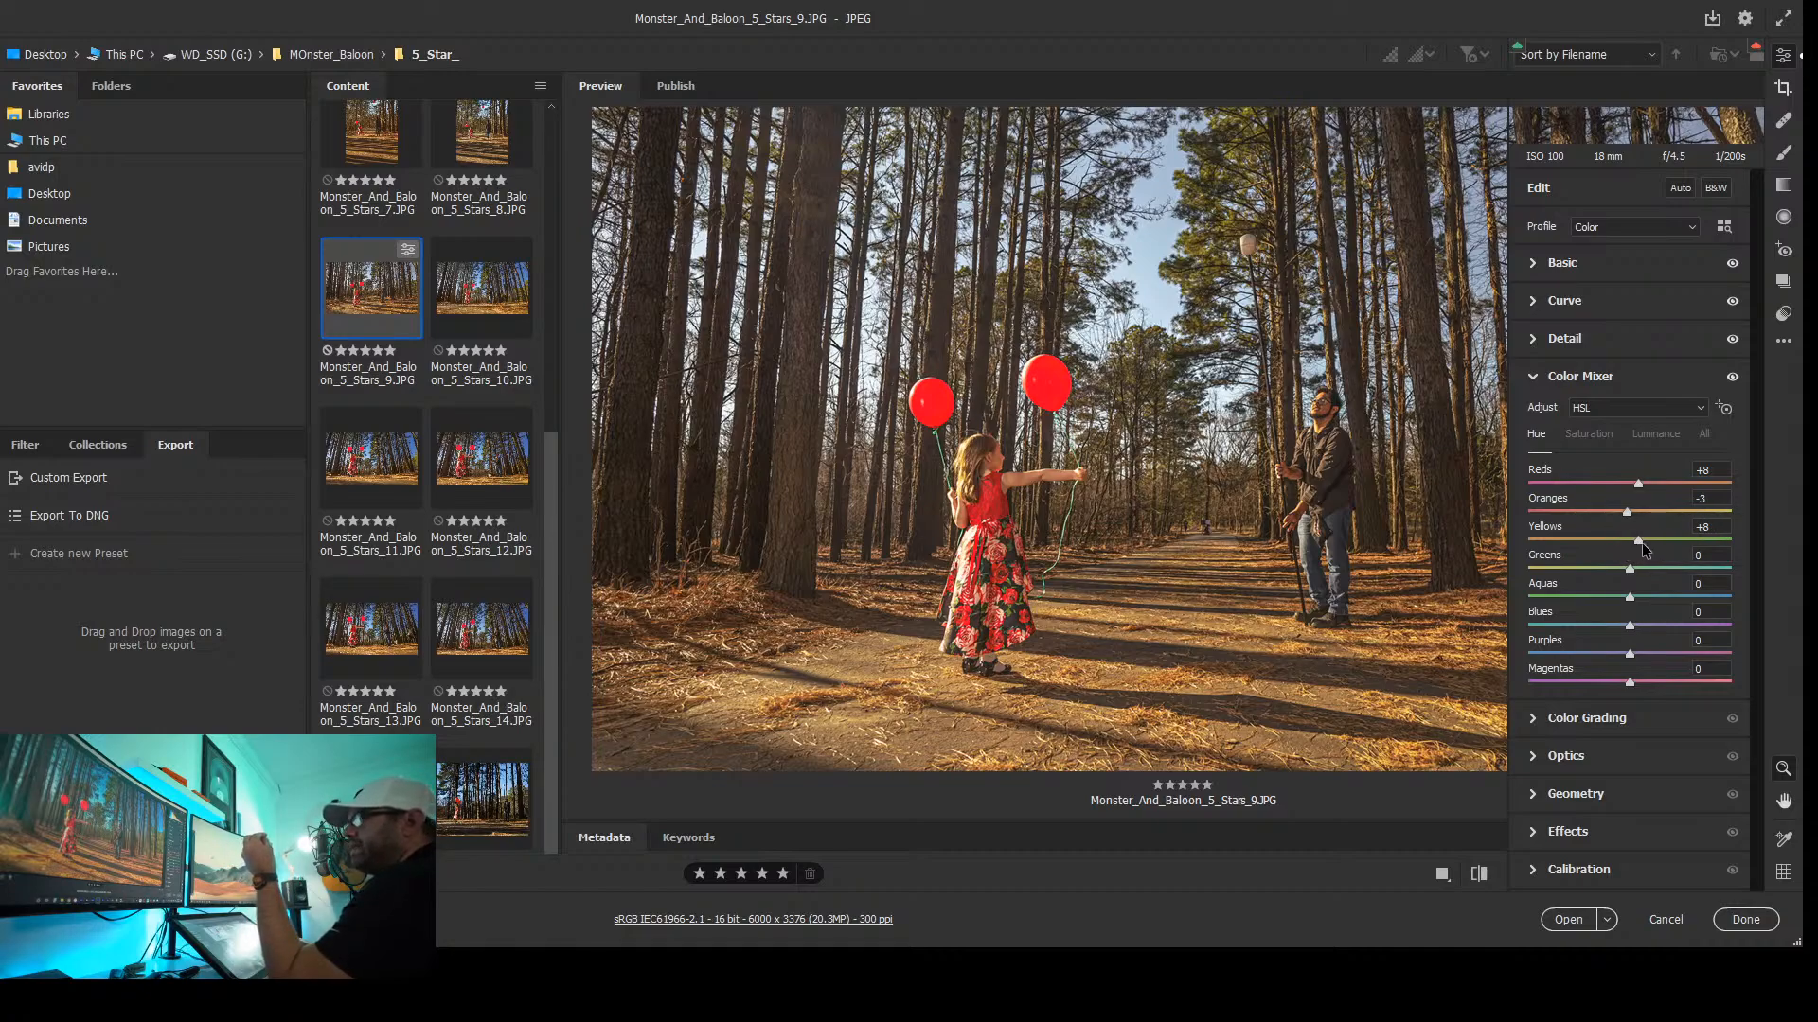
left_click_drag(1629, 569, 1617, 633)
double_click(1636, 578)
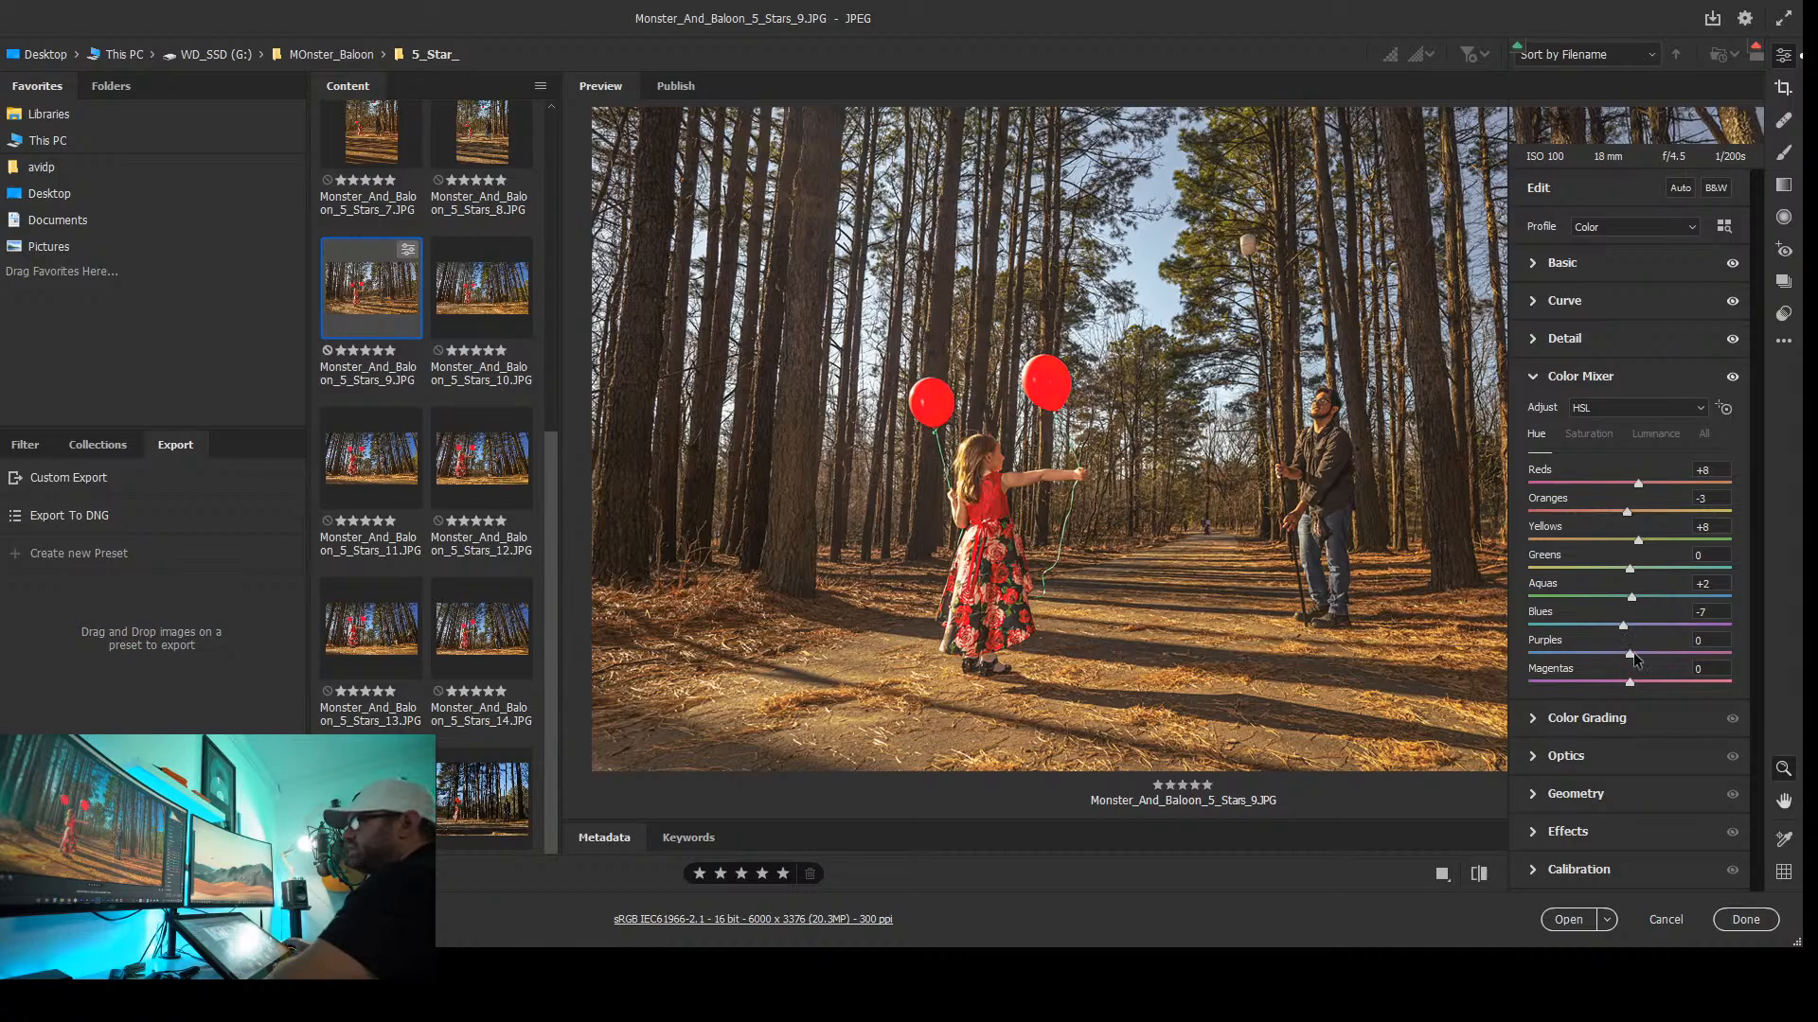
left_click_drag(1629, 656, 1623, 687)
Set the Color Mixer saturation to Reds -2, Oranges -1, Yellows -11, Greens +44, Aquas +3, Blues +3, Purples +1 and Magentas +97
left_click(1588, 434)
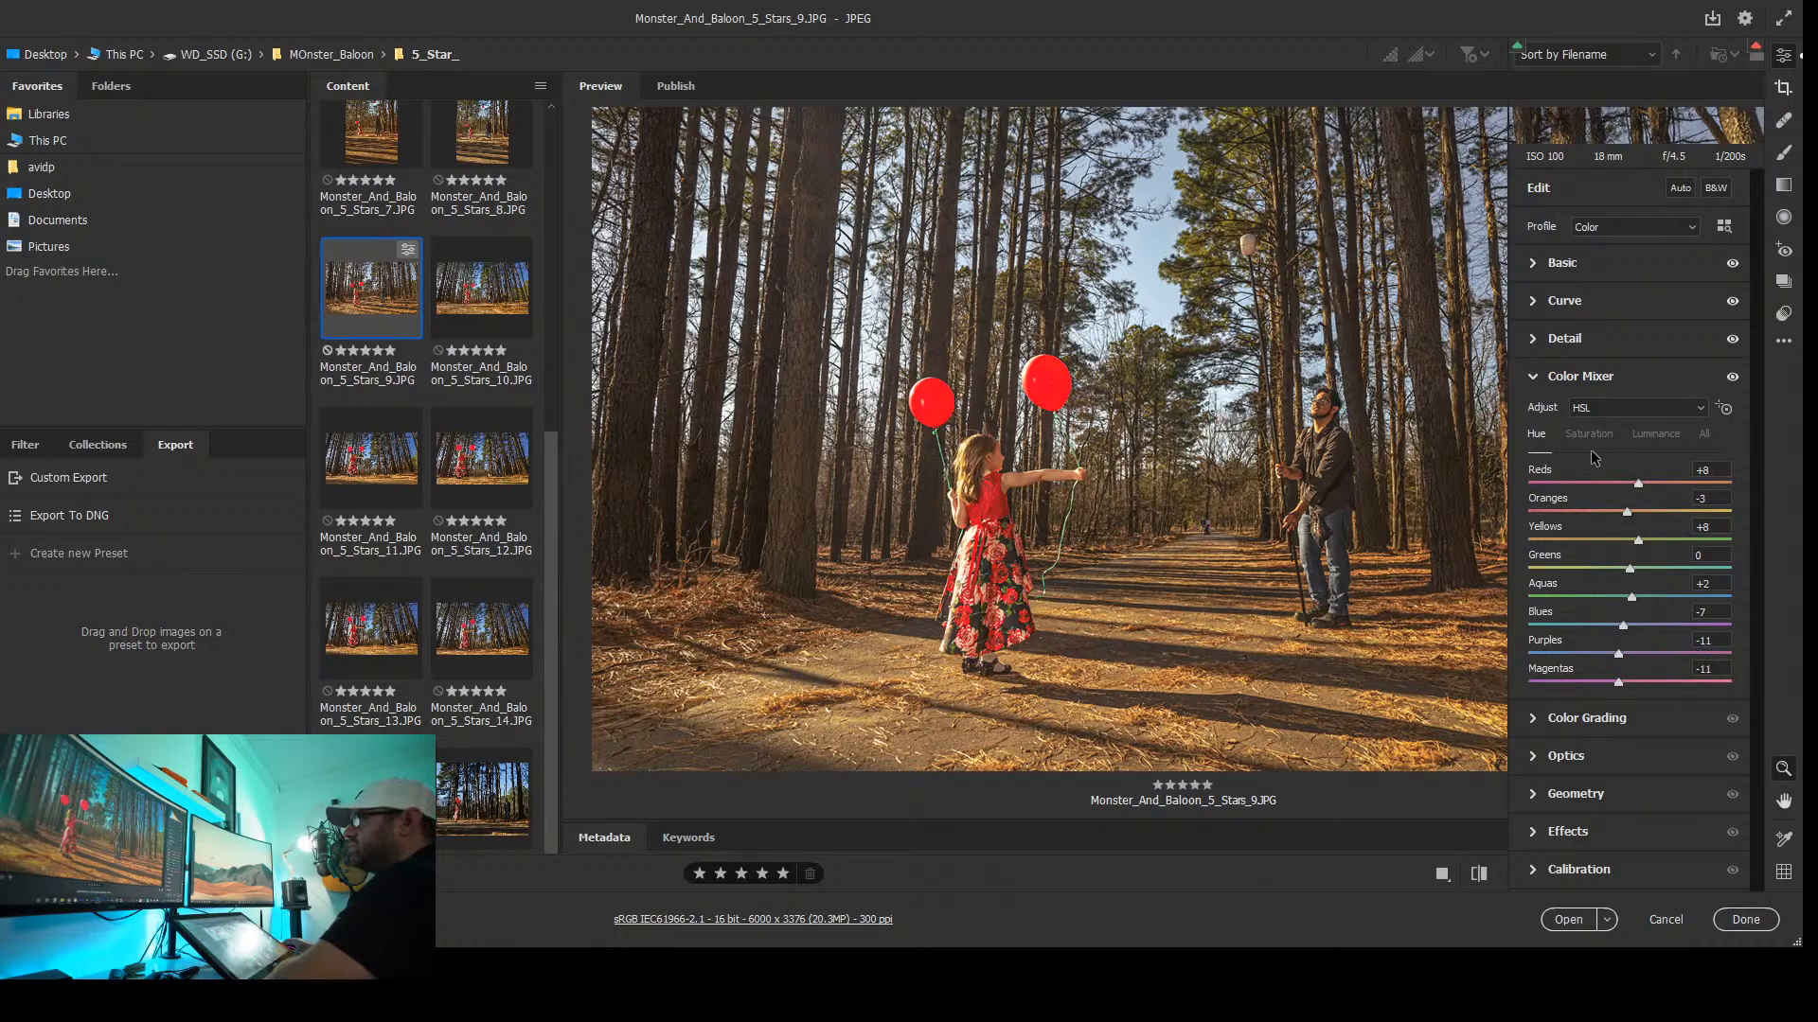
left_click_drag(1629, 483, 1675, 590)
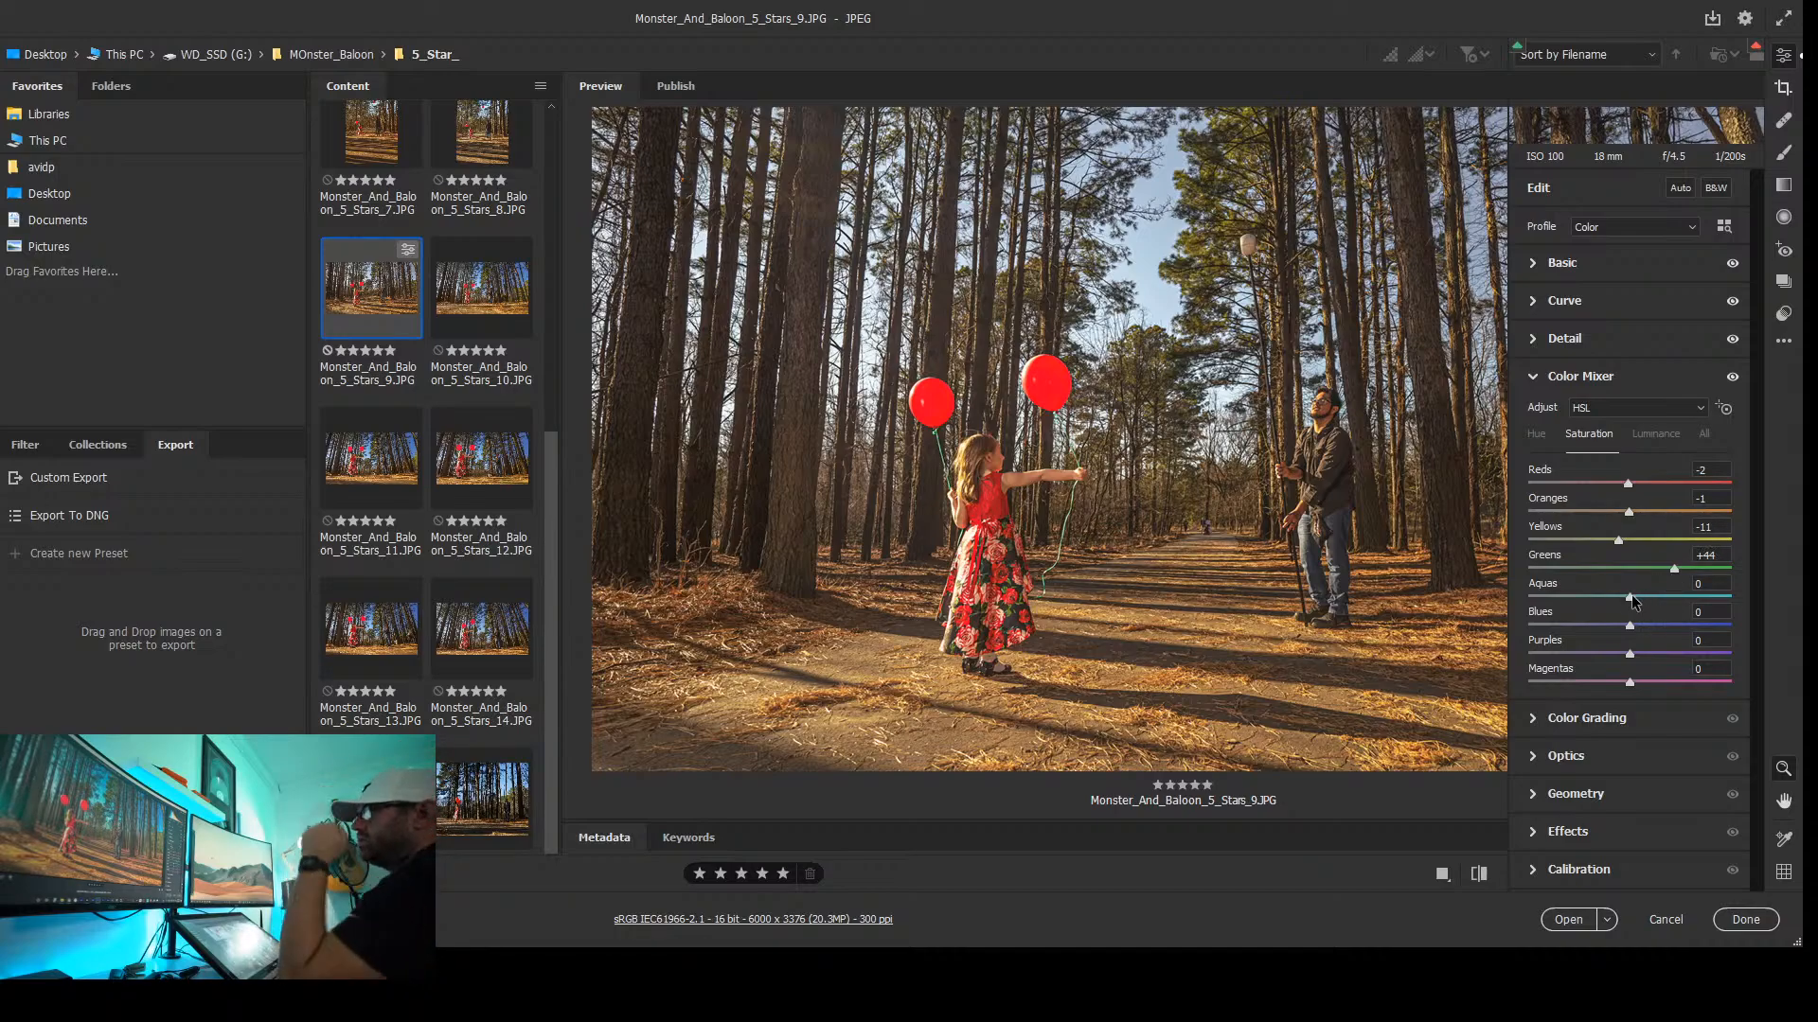
left_click_drag(1650, 595, 1726, 706)
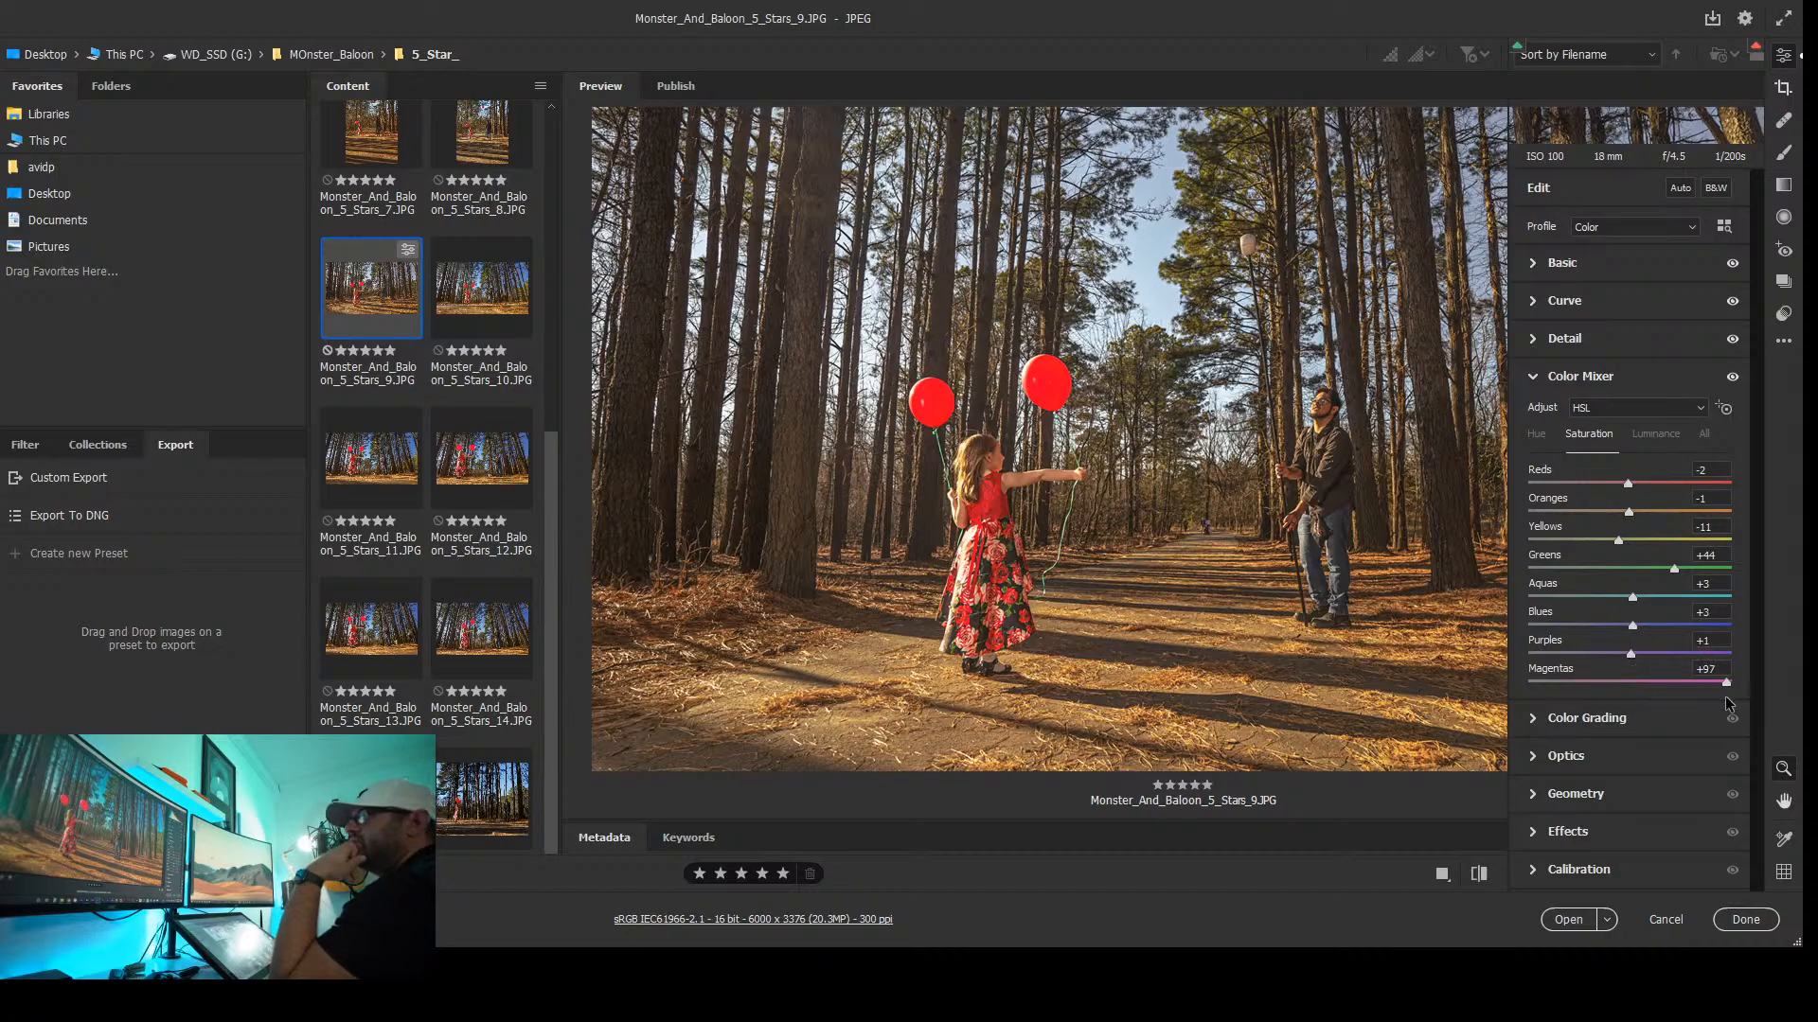
Set the Color Mixer luminance to Reds -4, Oranges +8, Yellows +8, Greens +15 and Aquas -12, and adjust the blues, purples and magentas
left_click(1656, 433)
left_click_drag(1630, 487, 1645, 597)
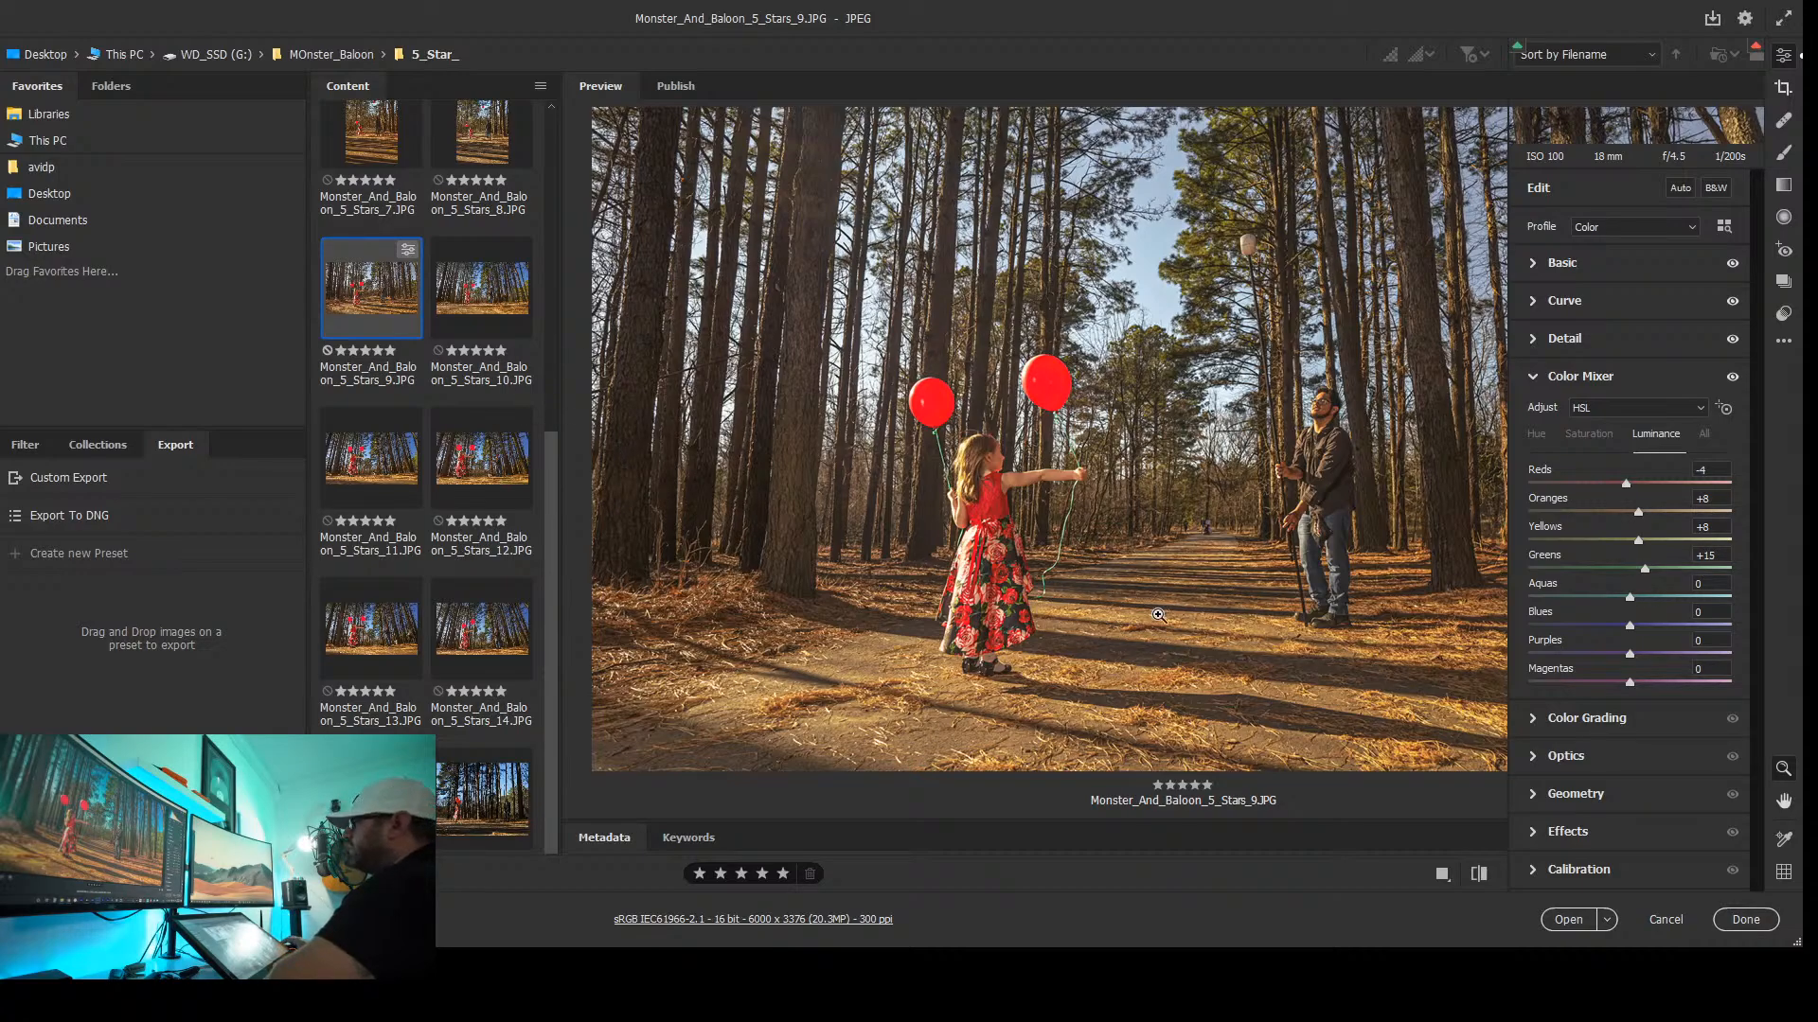
mouse_move(1620, 595)
left_mouse_down()
mouse_move(1636, 606)
mouse_move(1608, 628)
mouse_move(1648, 651)
mouse_move(1600, 647)
mouse_move(1627, 646)
mouse_move(1585, 623)
mouse_move(1511, 643)
mouse_move(1618, 621)
left_mouse_up()
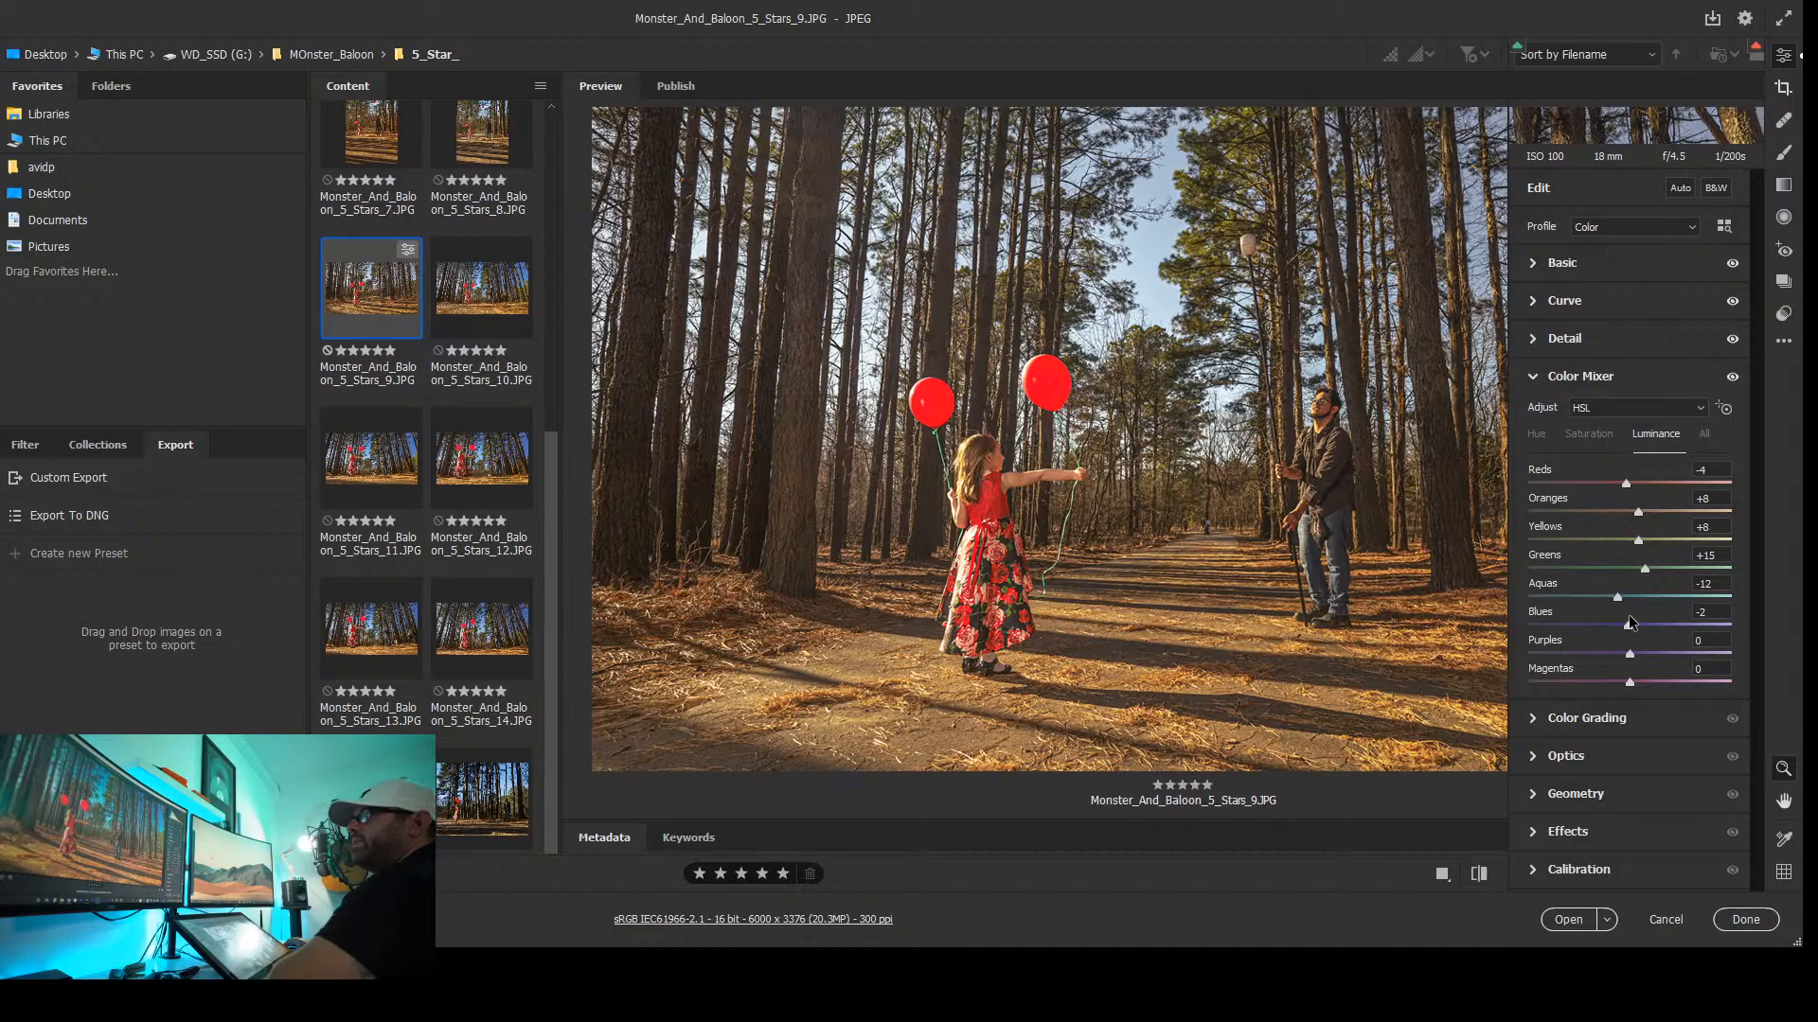
left_click_drag(1628, 622, 1677, 620)
left_click_drag(1643, 615, 1631, 701)
Apply a warm orange global color grade with Hue 40 and Saturation 18
left_click(1610, 718)
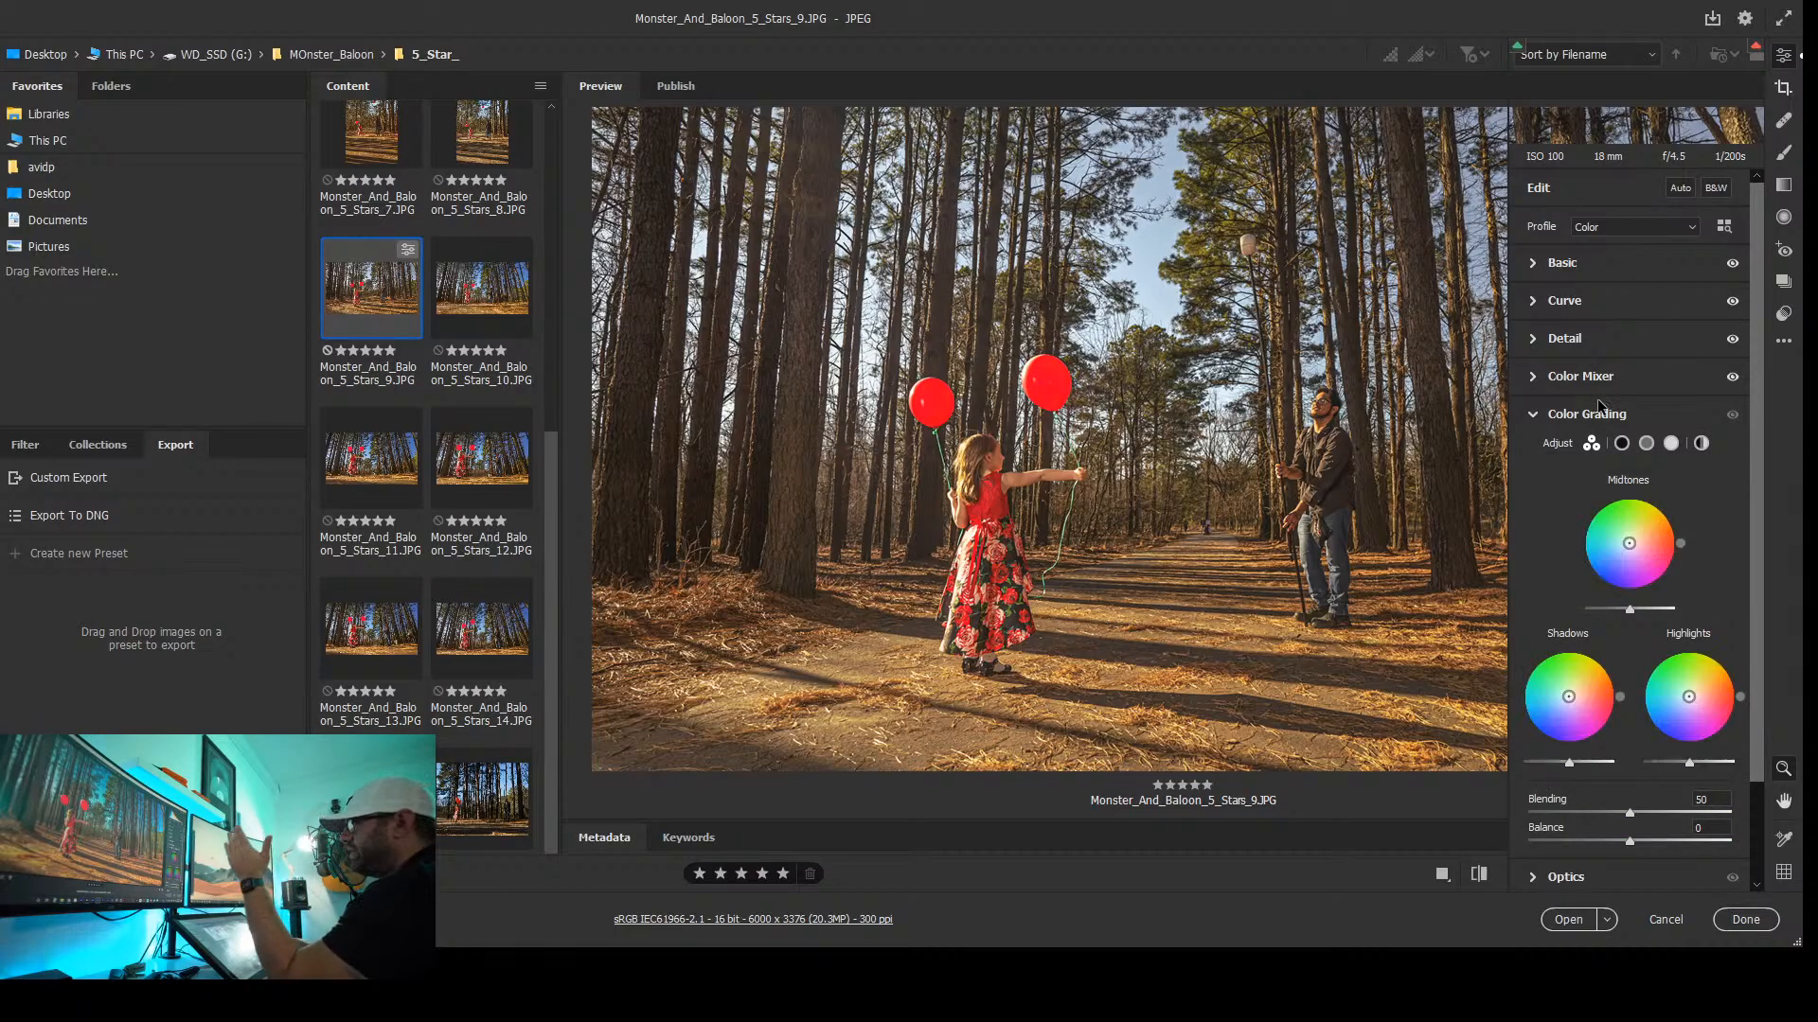
left_click(1701, 443)
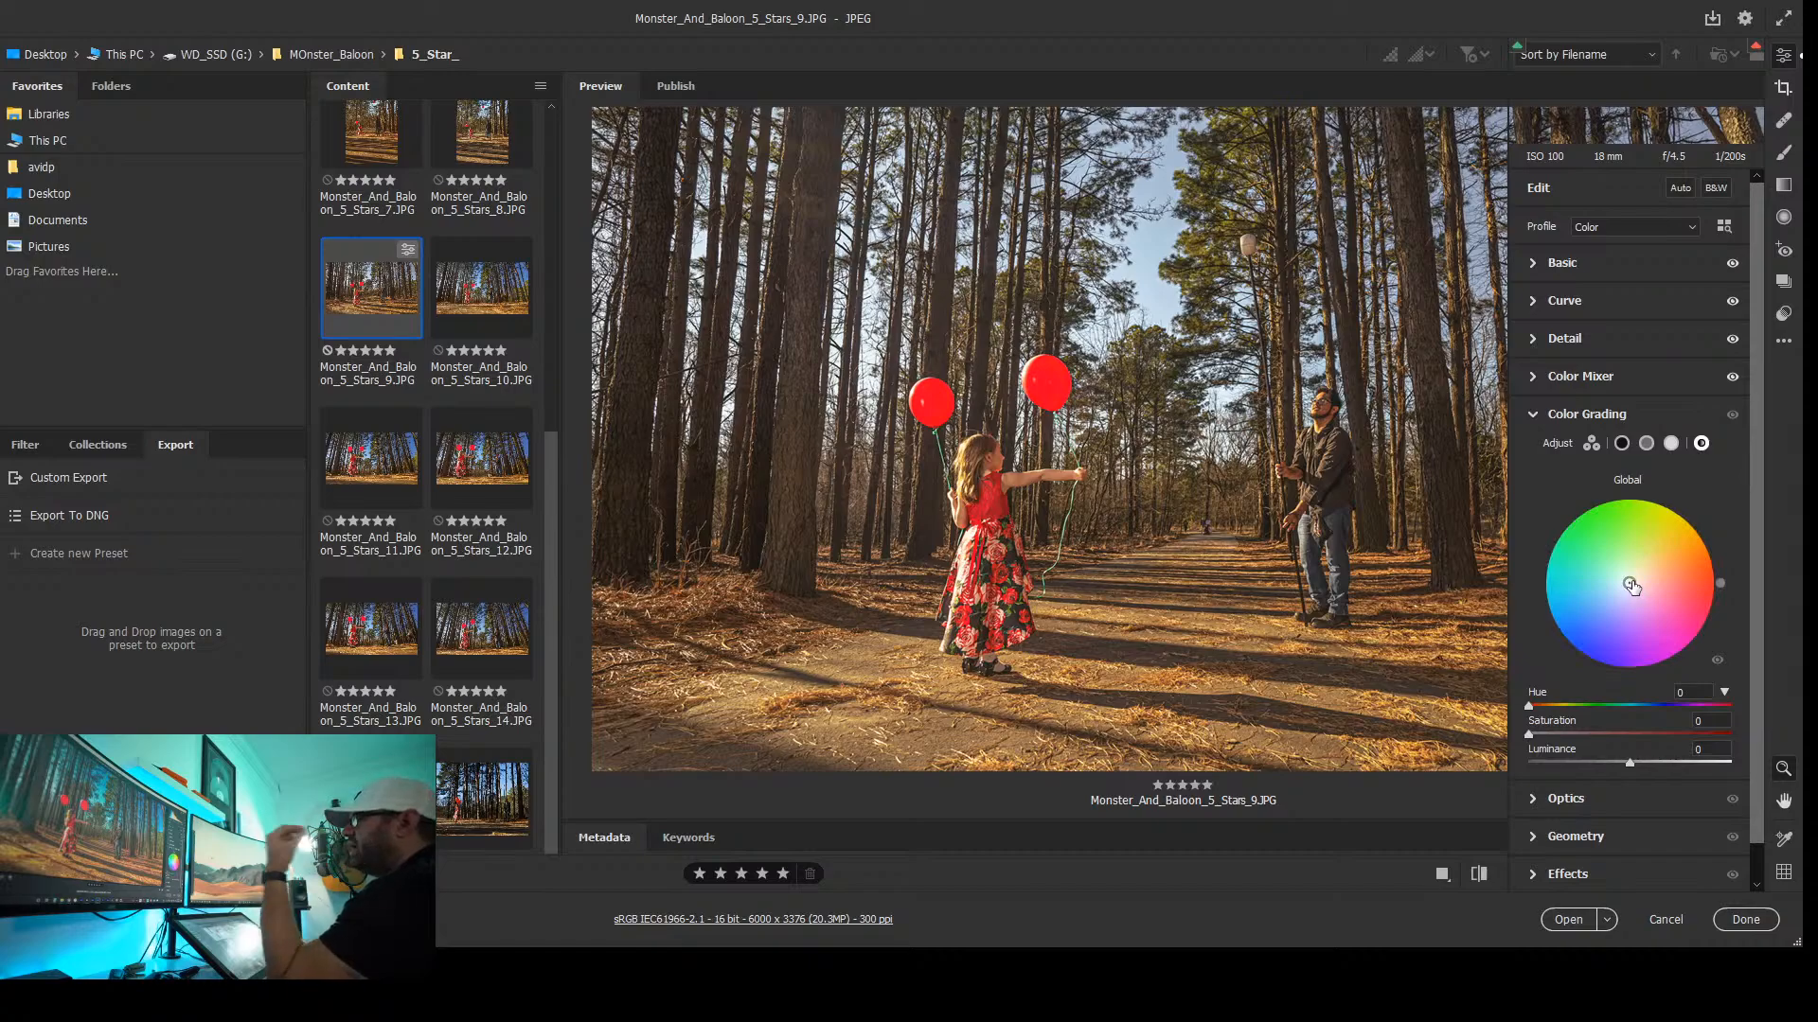
left_click_drag(1631, 587, 1641, 573)
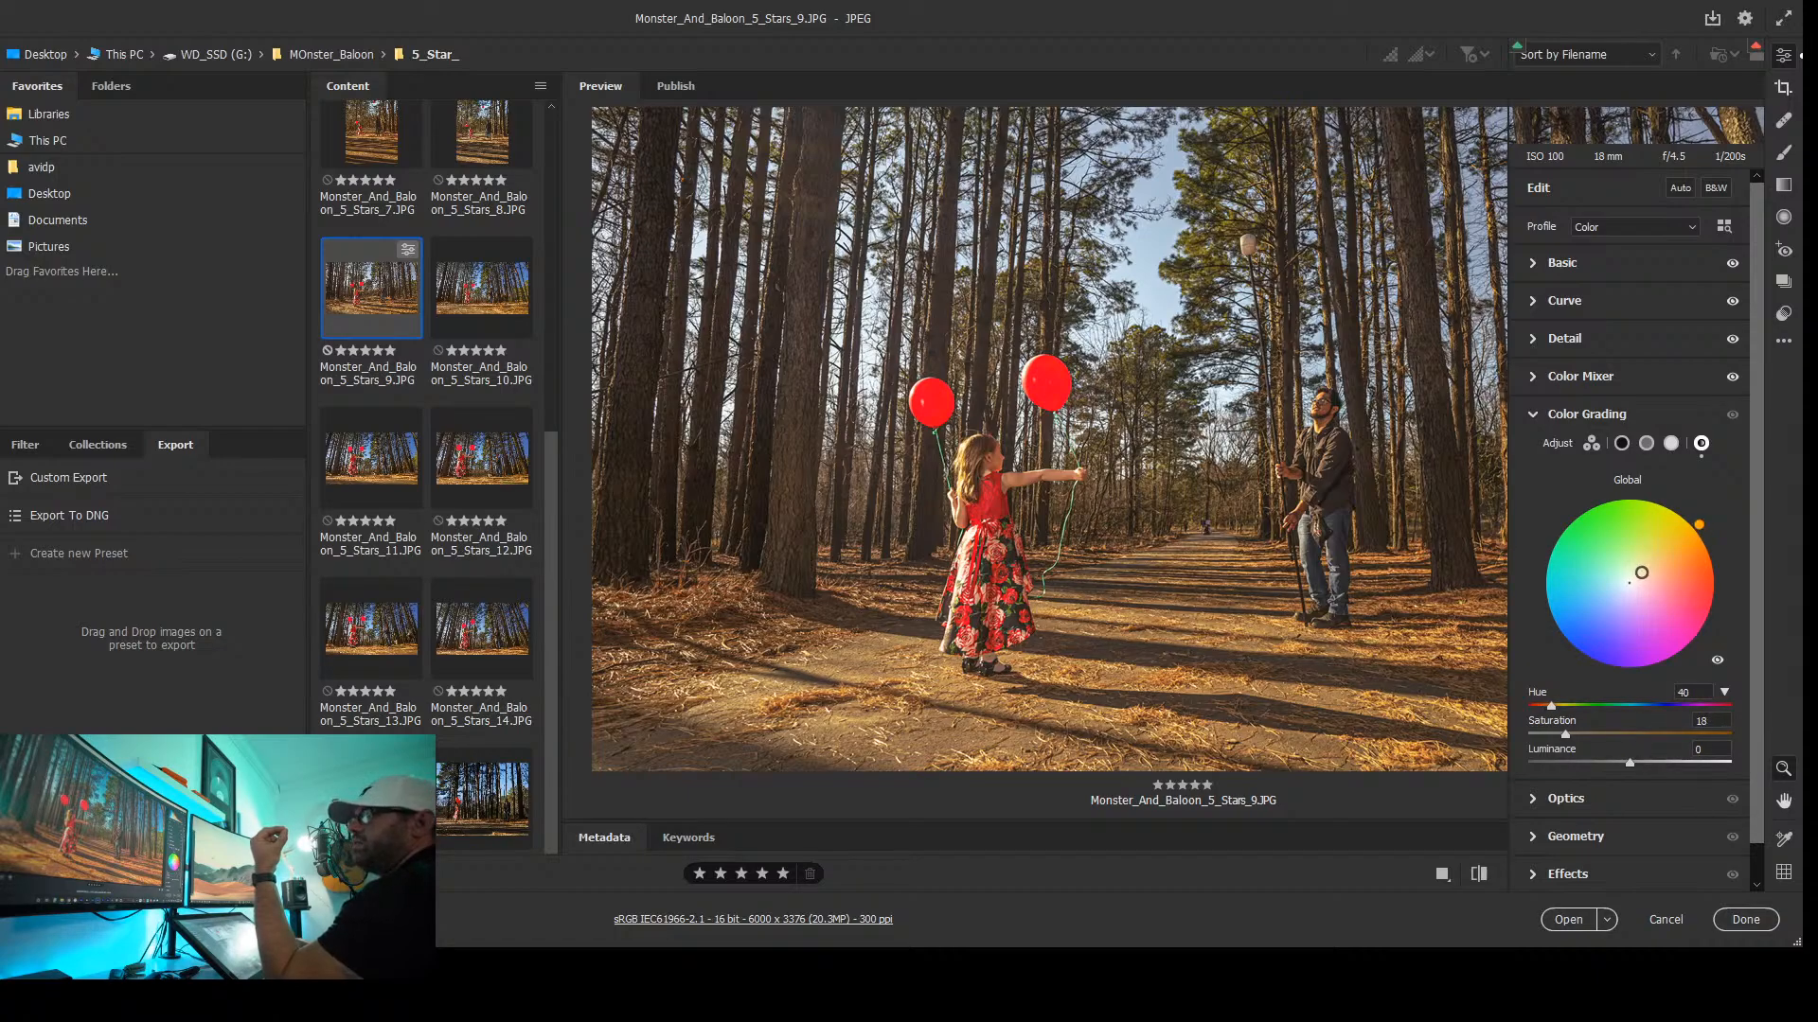
Grade the midtones slightly orange with Hue 45 and Saturation 3, keeping their luminance at the neutral midpoint
left_click(1592, 443)
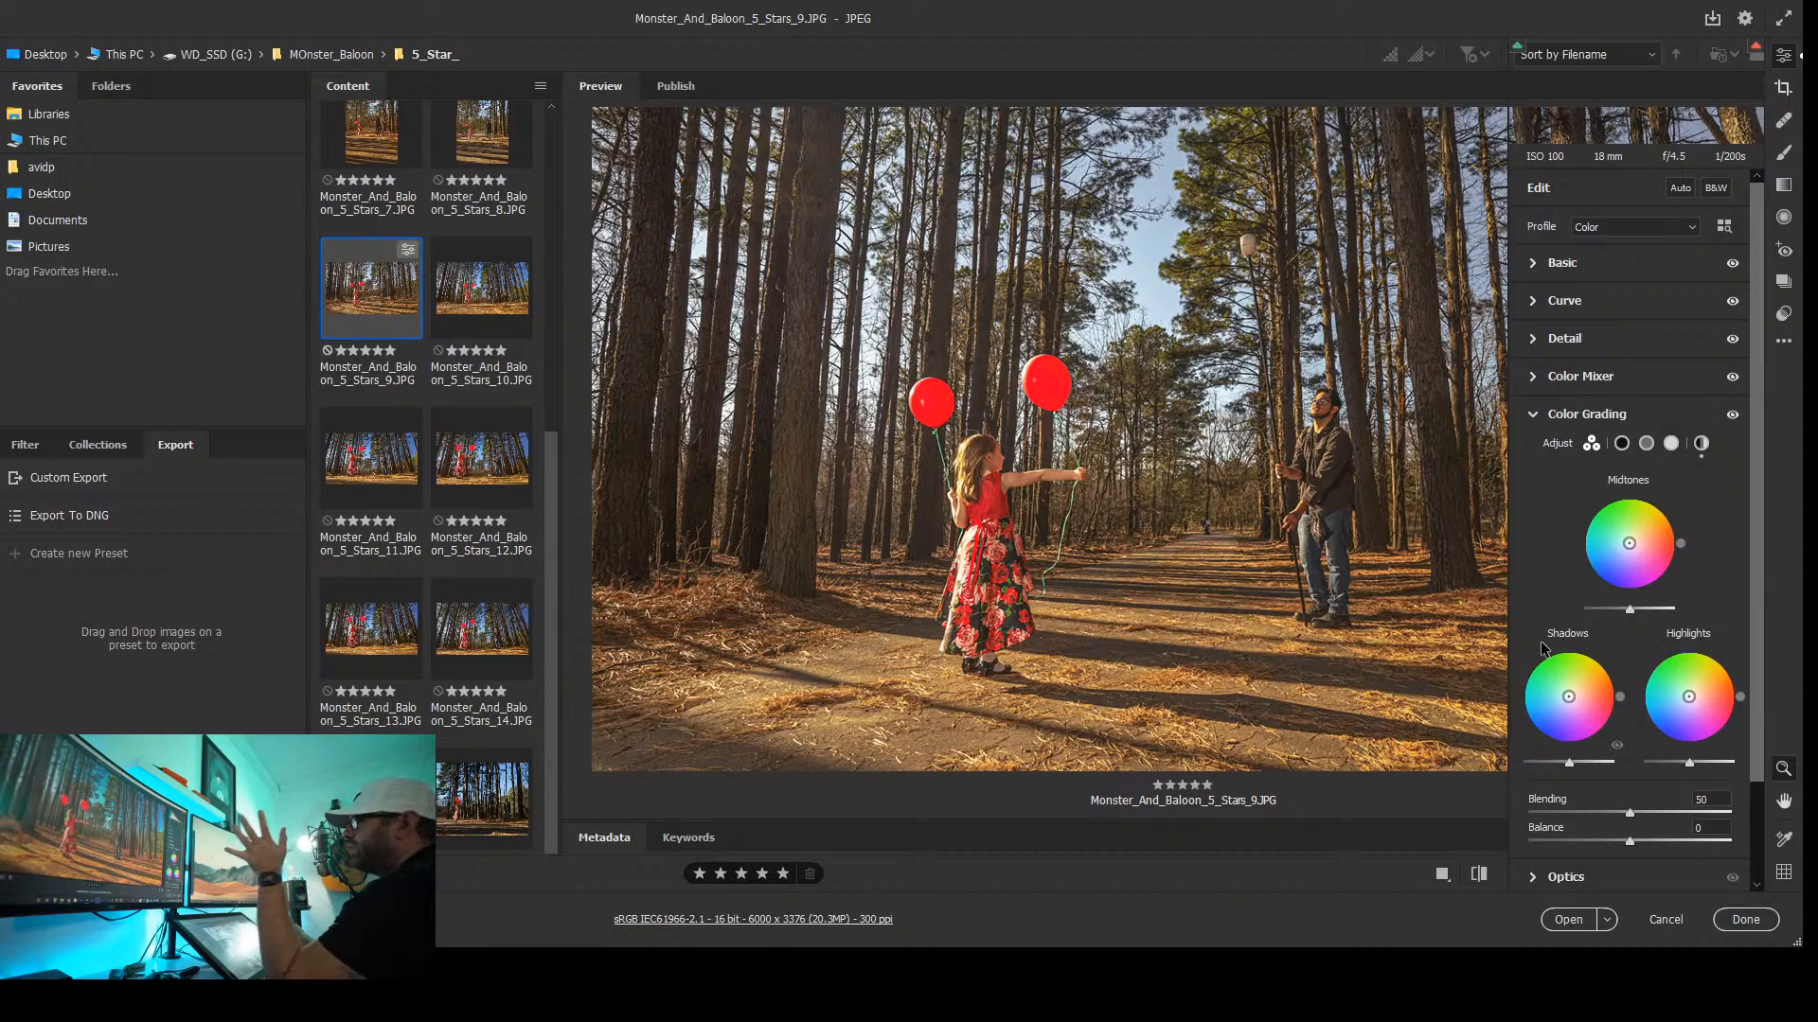
mouse_move(1630, 612)
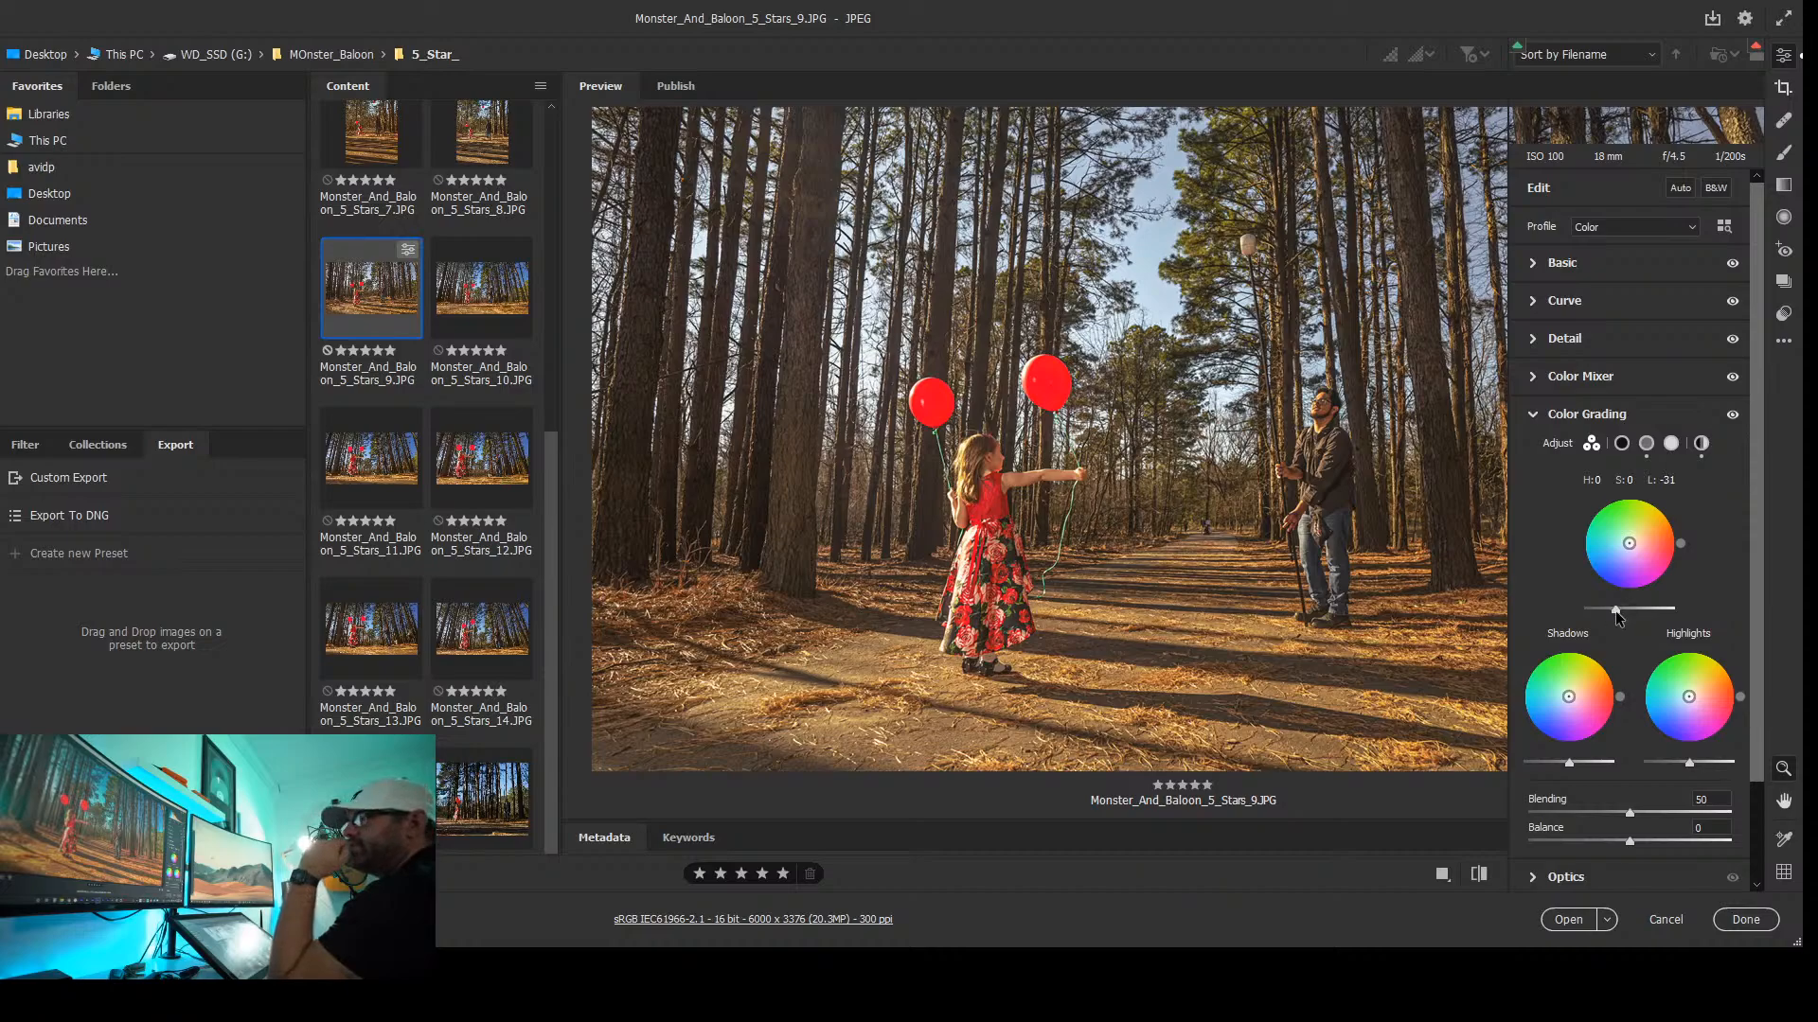
left_click_drag(1615, 611, 1601, 607)
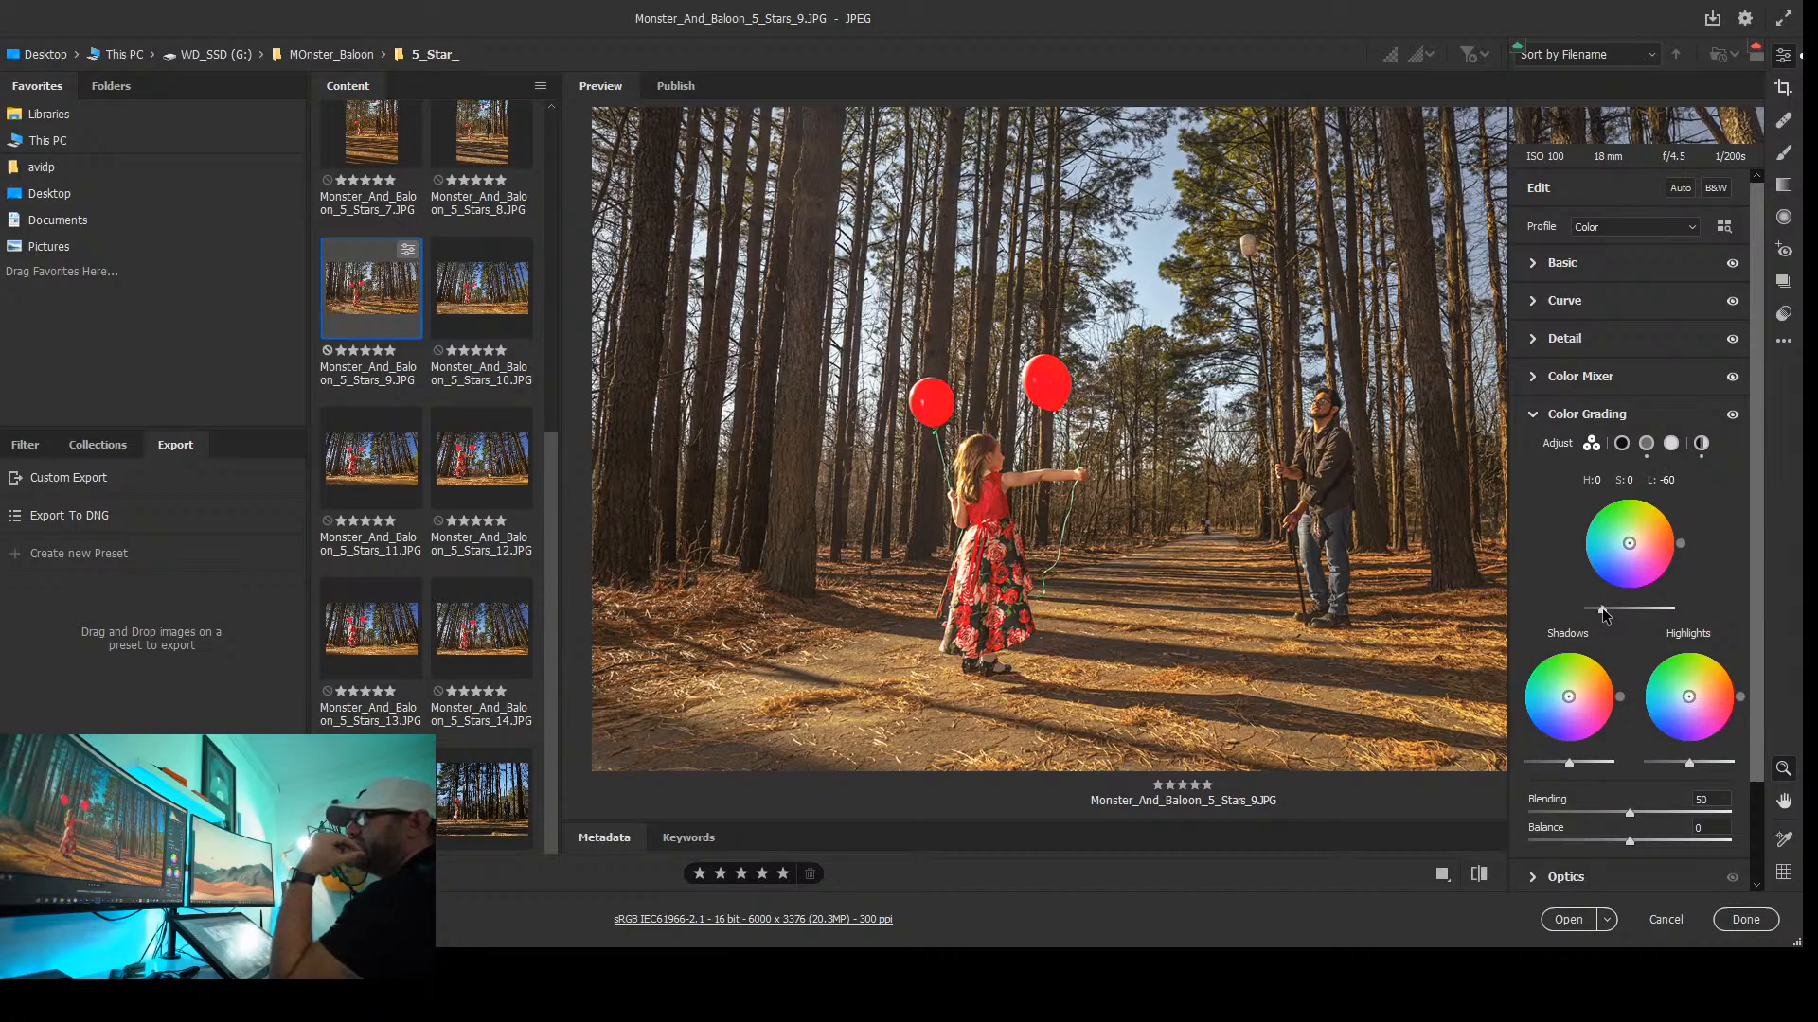
left_click_drag(1628, 543, 1630, 542)
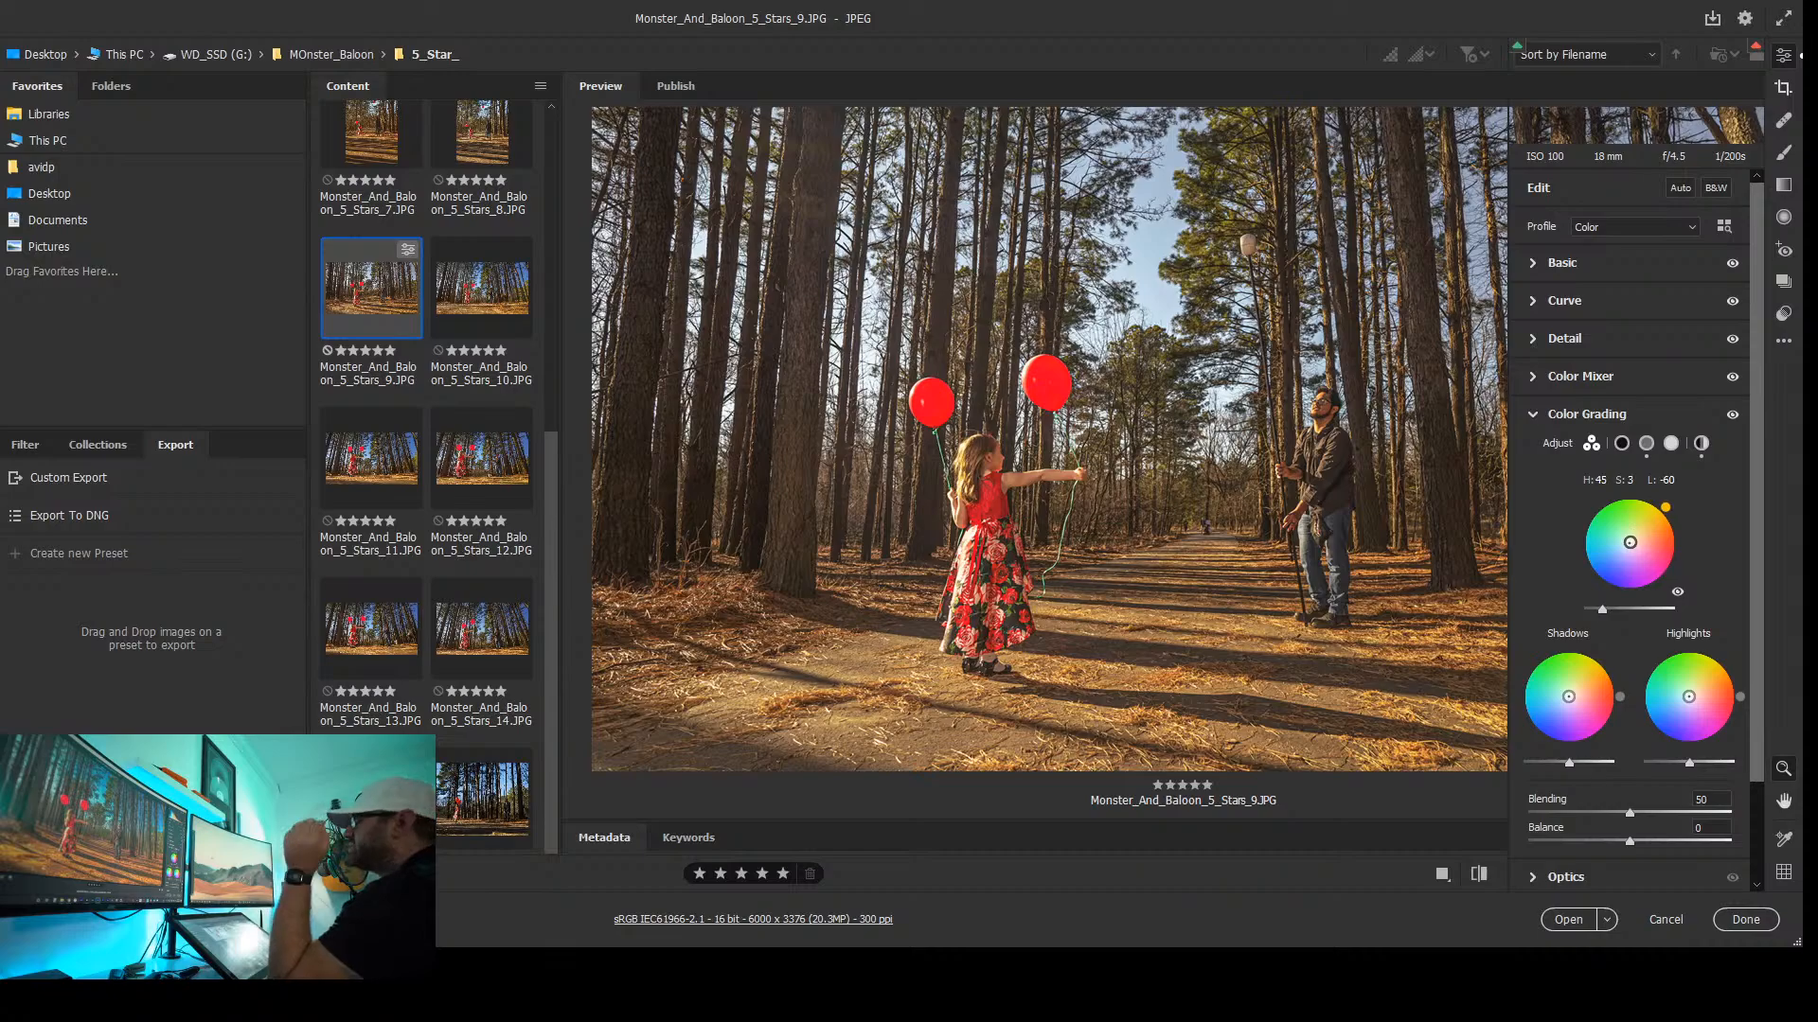
left_click_drag(1631, 542, 1630, 544)
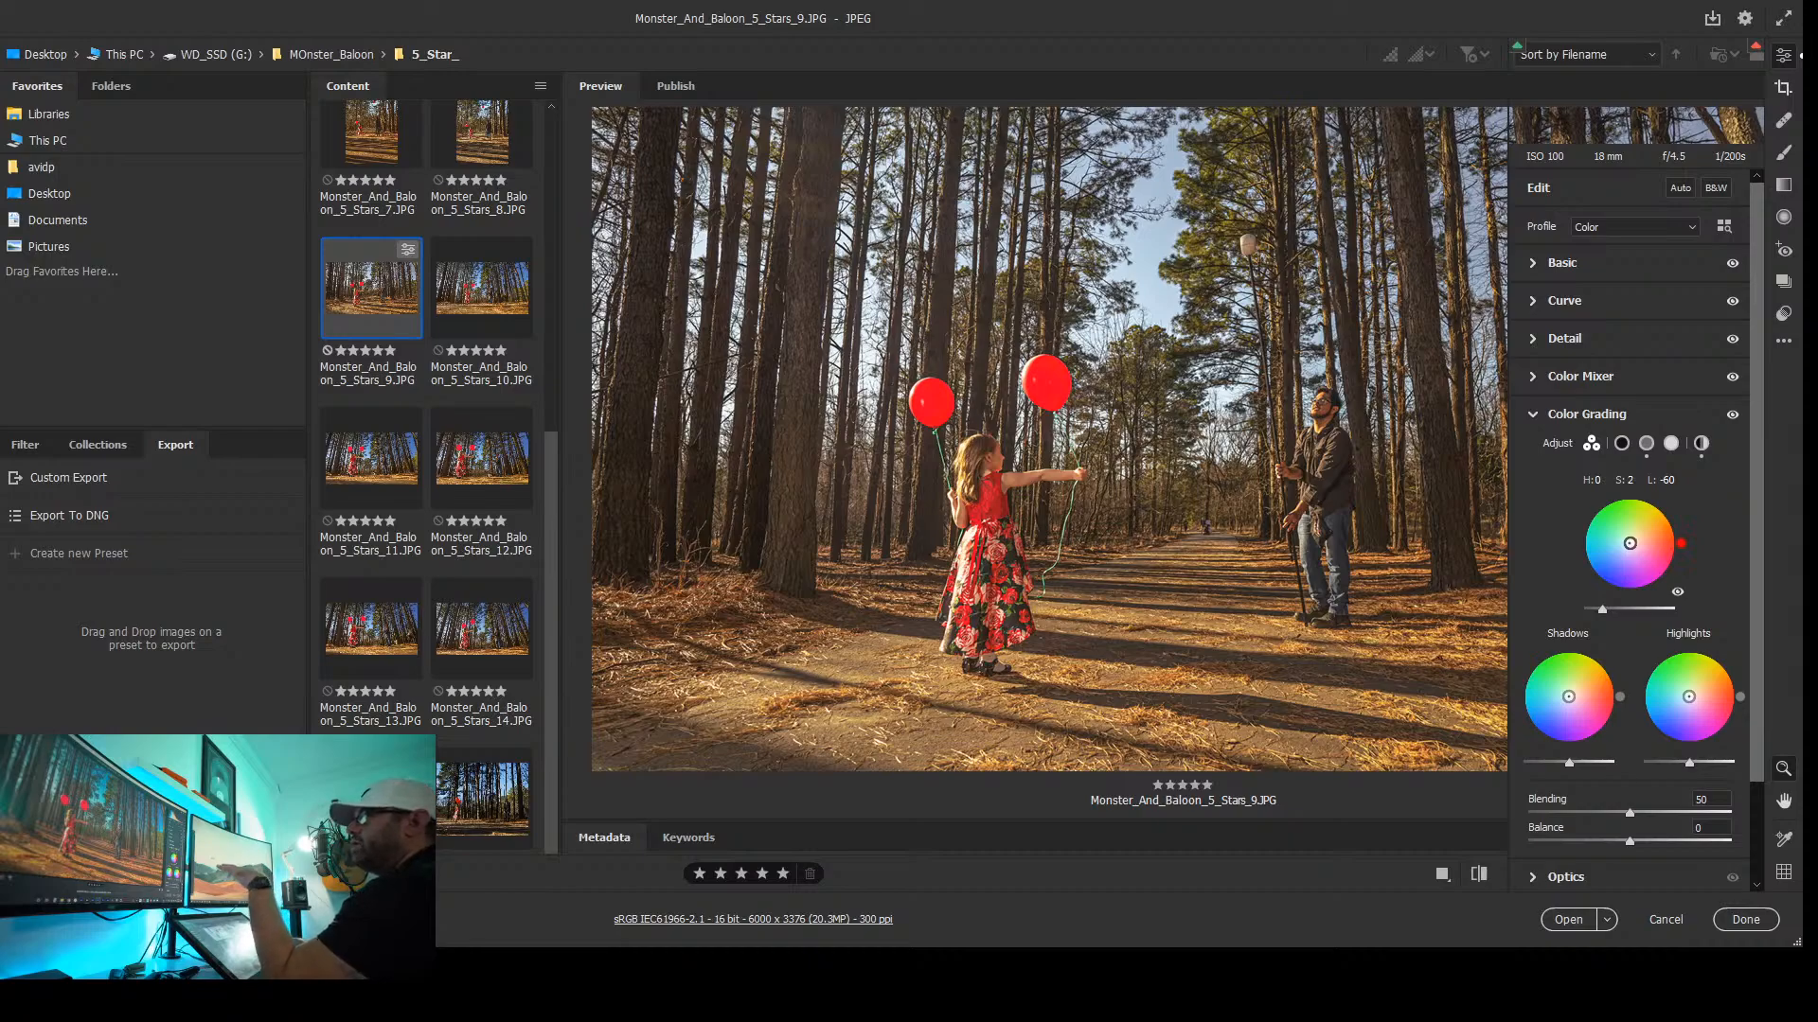
left_click_drag(1630, 544, 1631, 543)
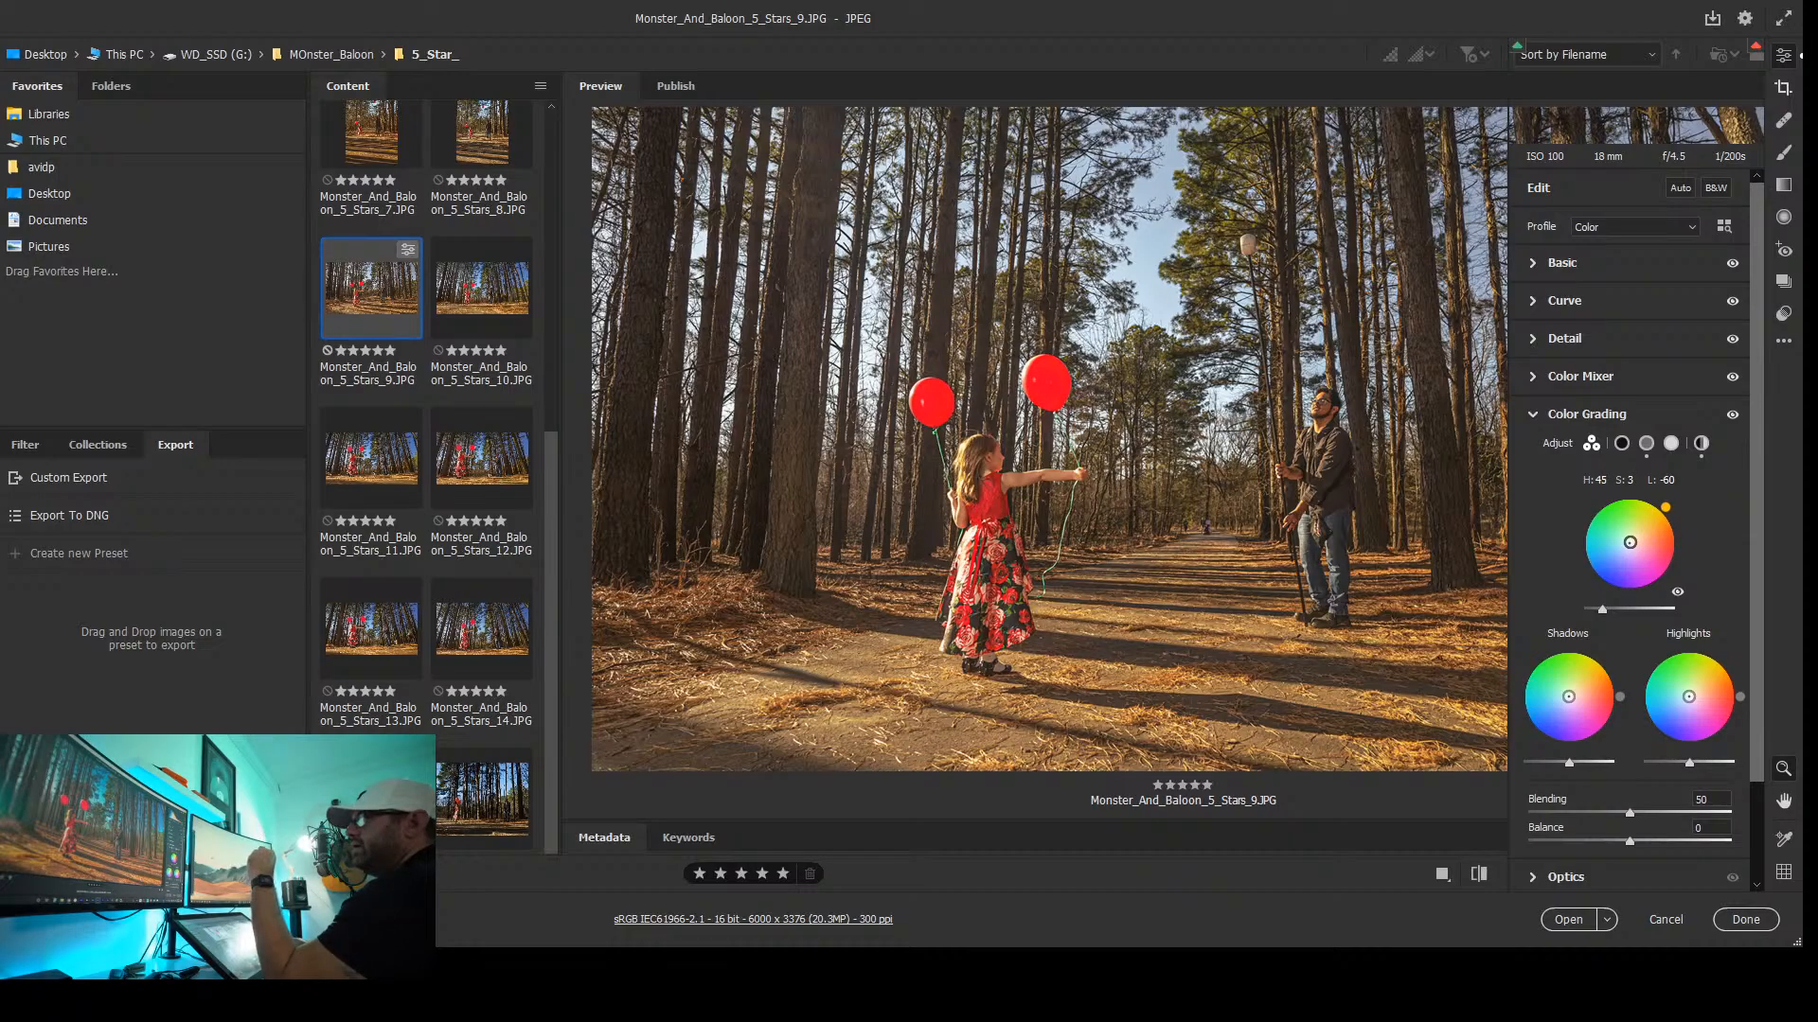
left_click_drag(1602, 608, 1630, 611)
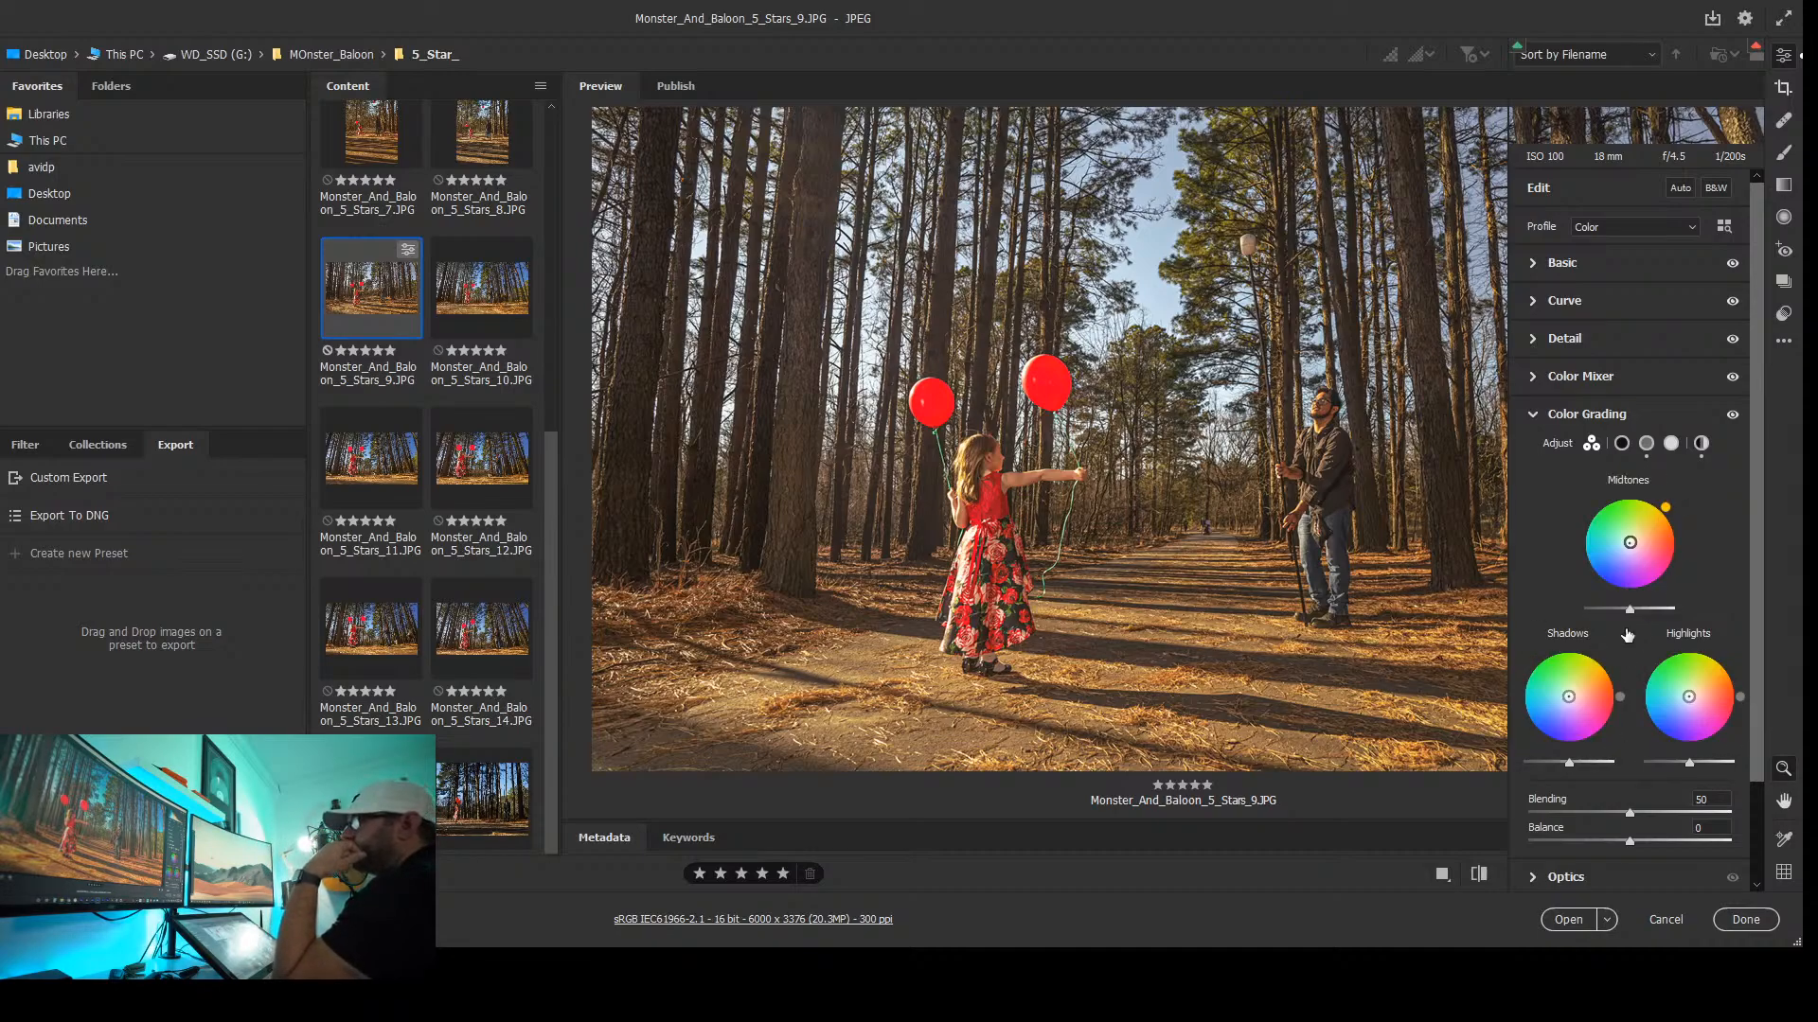
Grade the highlights warm orange with Luminance -22 and tint the shadows slightly blue with Luminance -28
mouse_move(1689, 764)
left_mouse_down()
mouse_move(1647, 758)
mouse_move(1723, 762)
mouse_move(1649, 764)
mouse_move(1678, 769)
left_mouse_up()
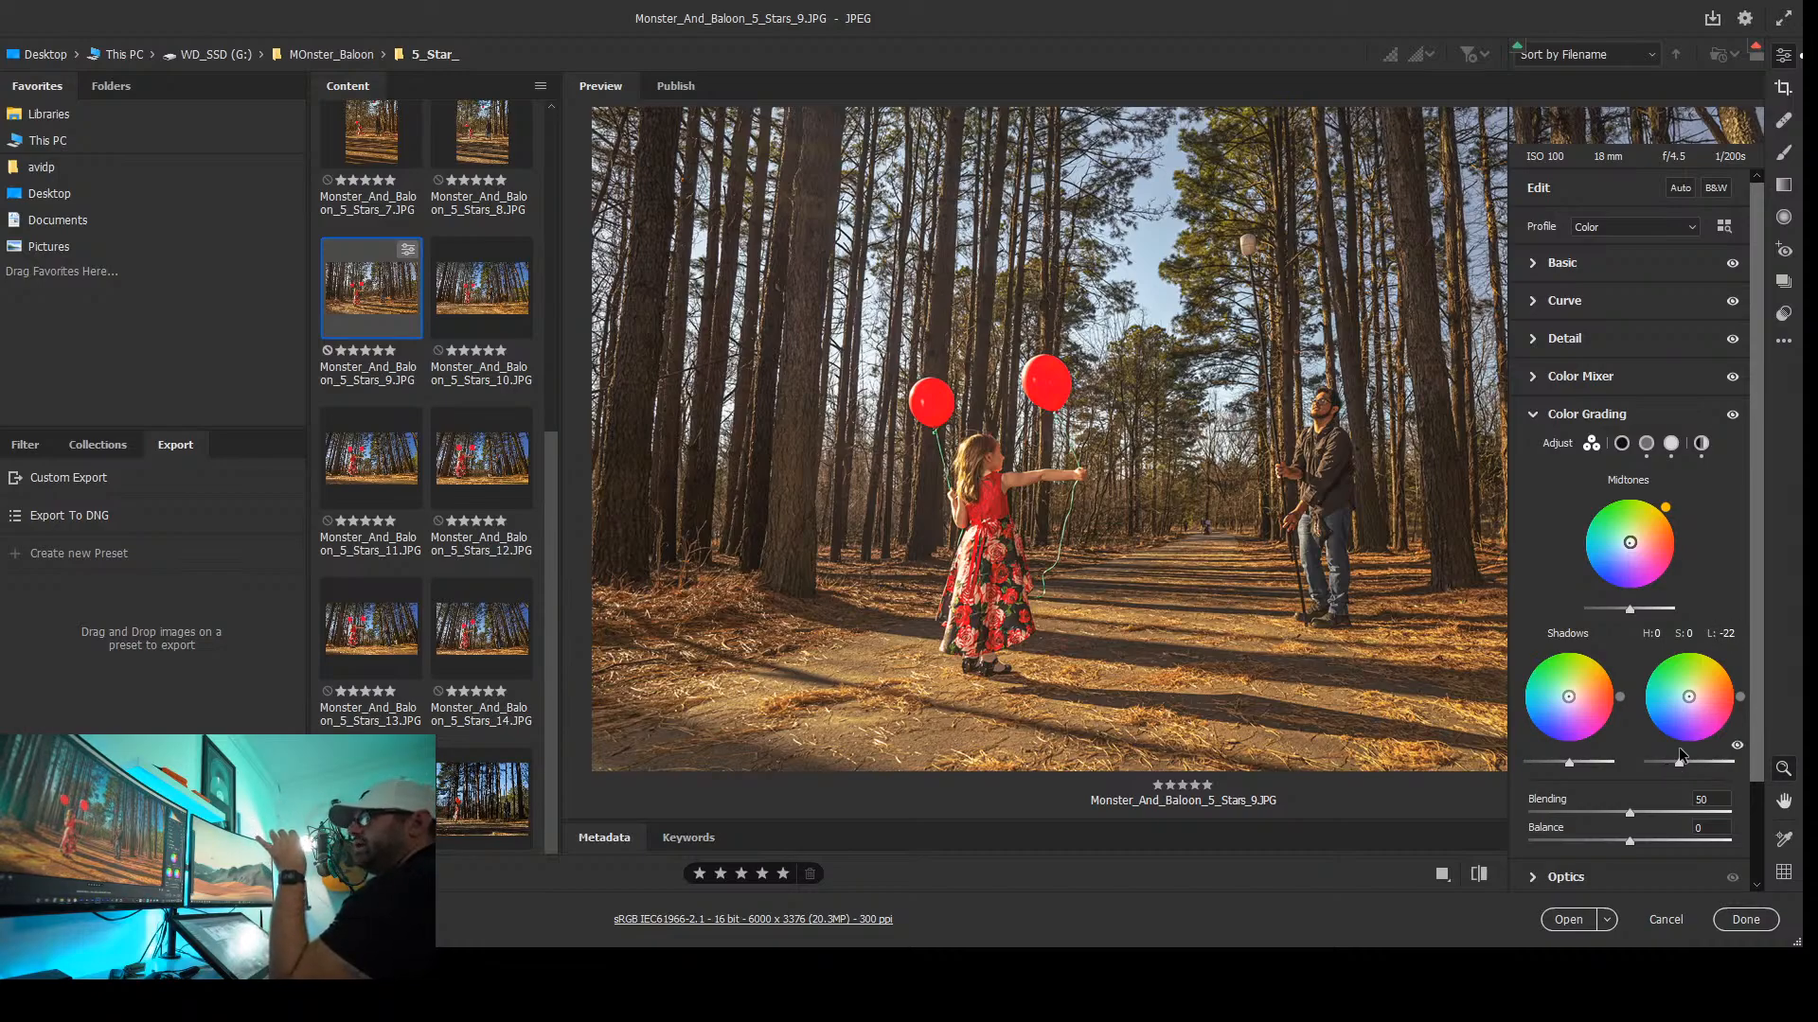
left_click_drag(1691, 701, 1692, 692)
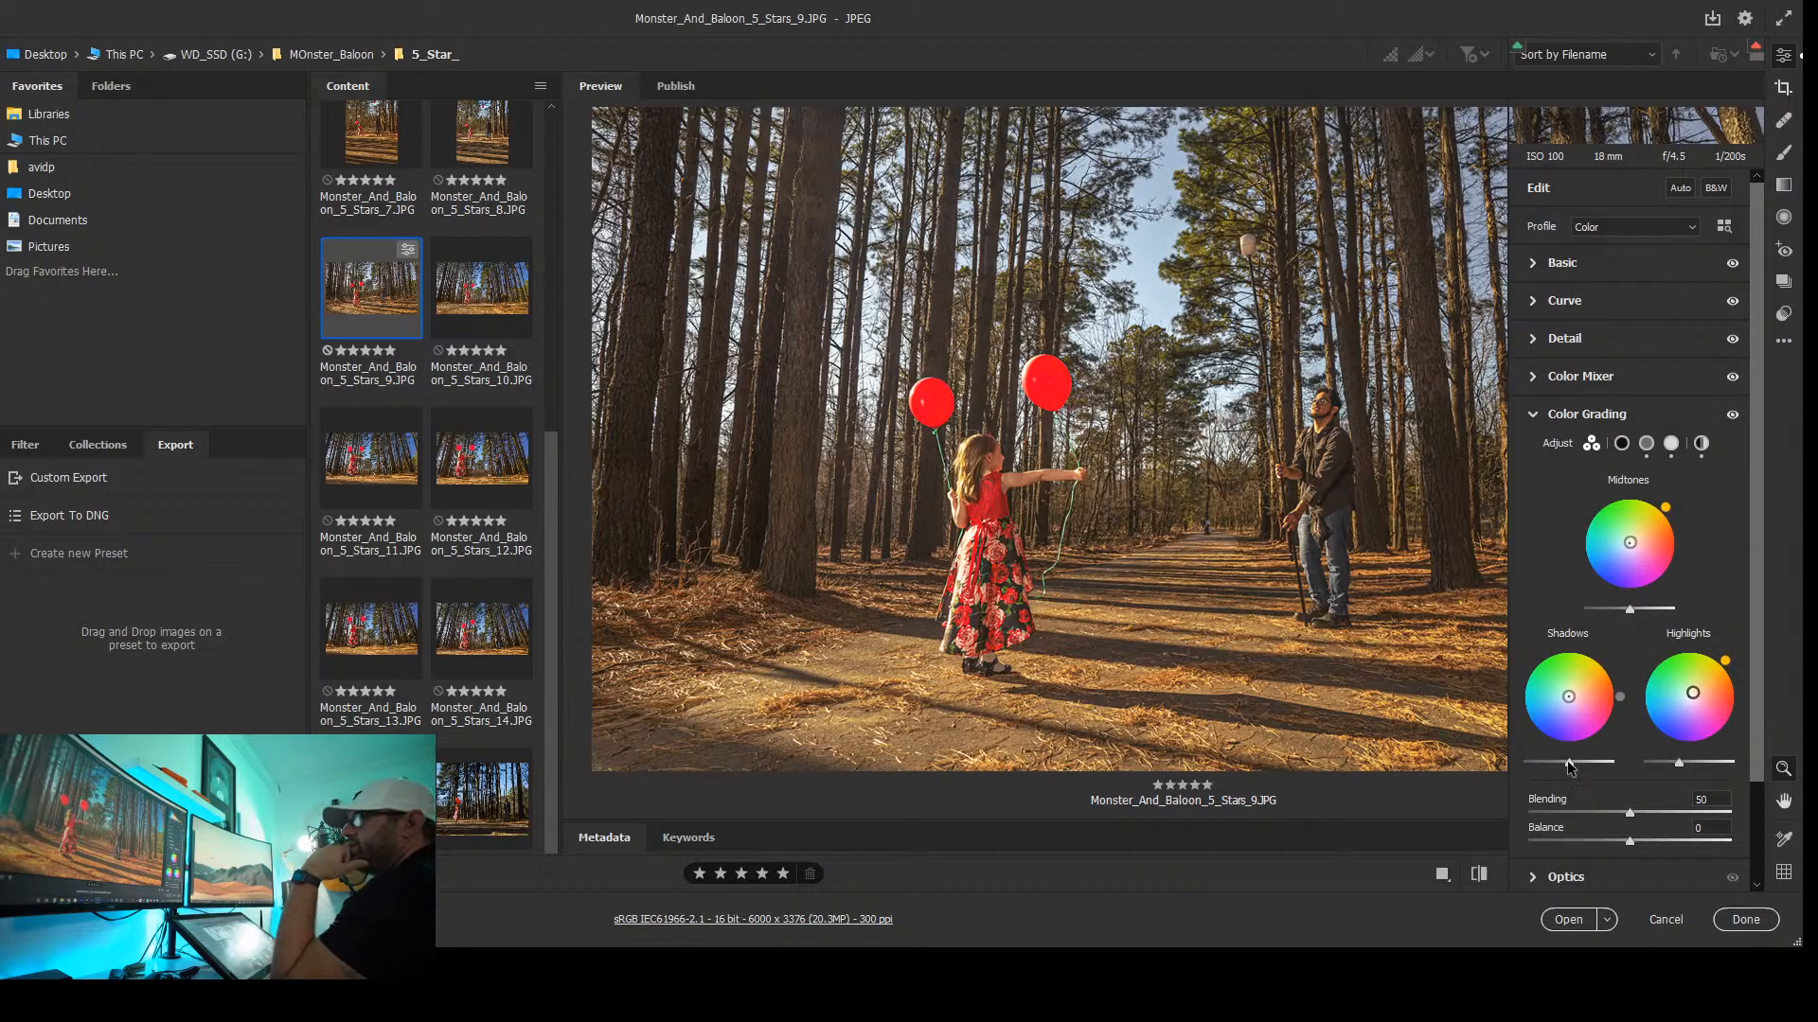
mouse_move(1569, 766)
left_mouse_down()
mouse_move(1538, 764)
mouse_move(1554, 765)
left_mouse_up()
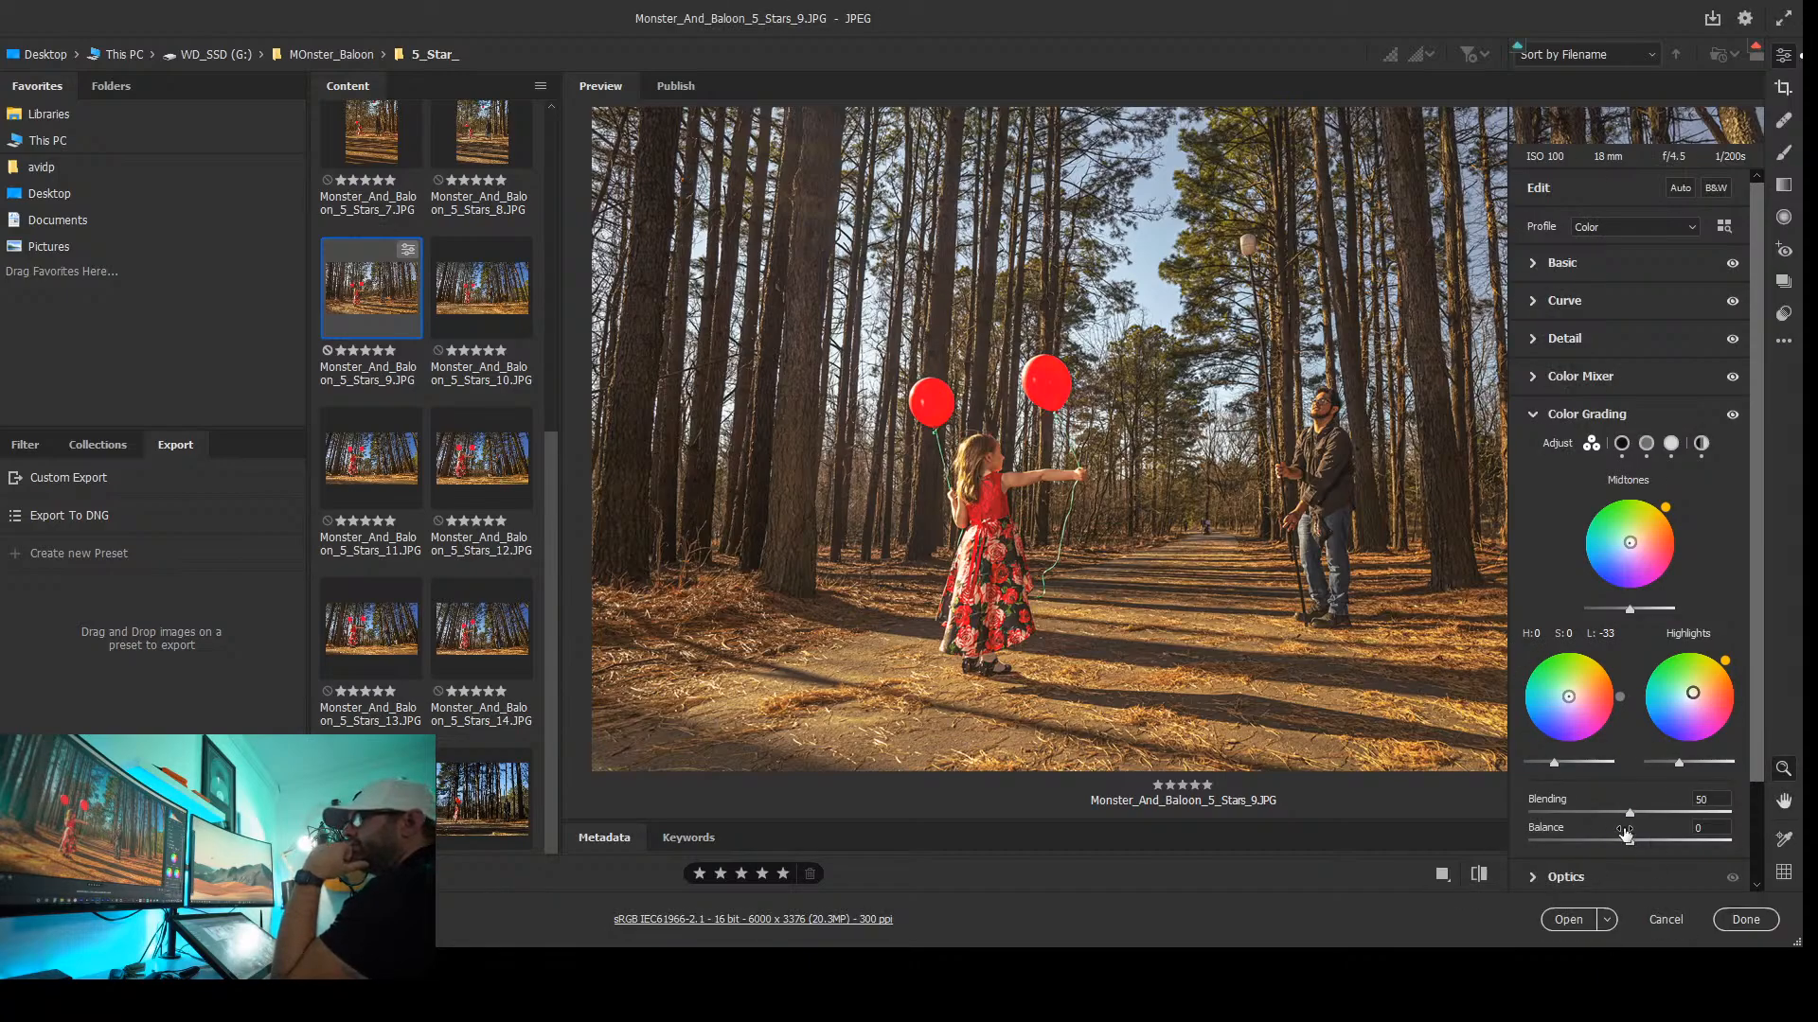
left_click_drag(1555, 765, 1553, 763)
left_click_drag(1569, 697, 1565, 696)
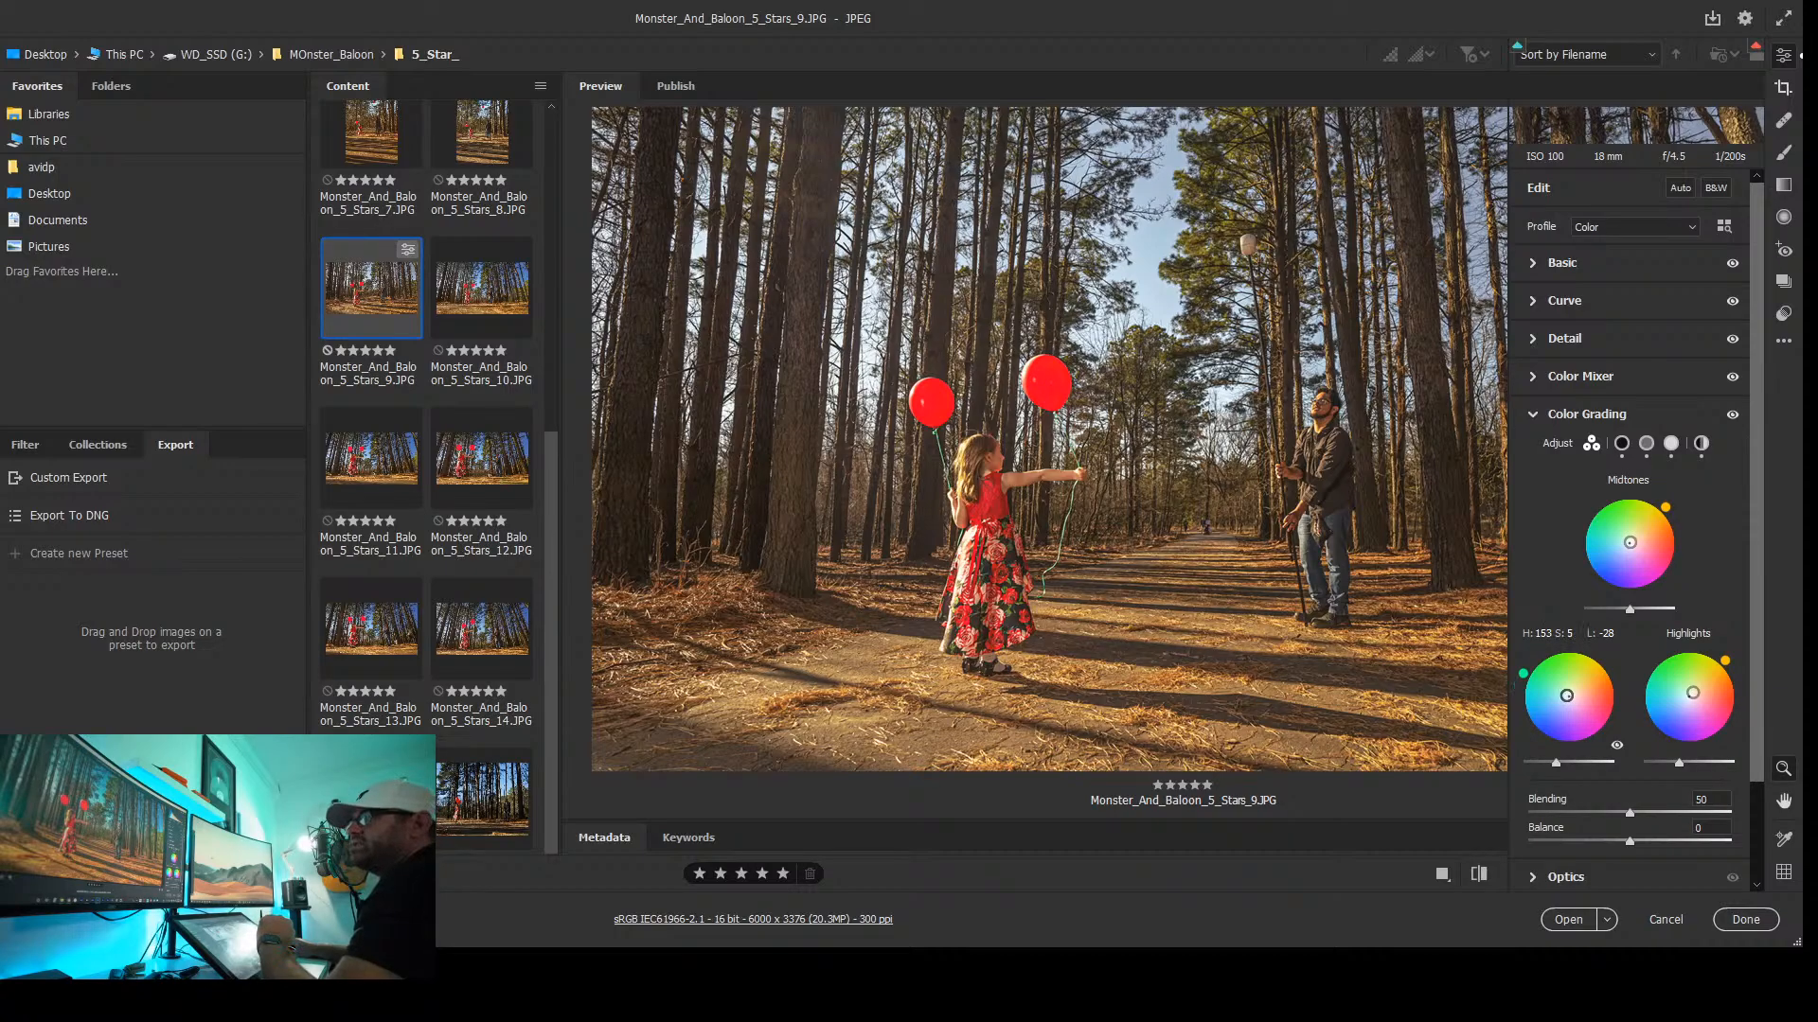
left_click_drag(1565, 696, 1565, 698)
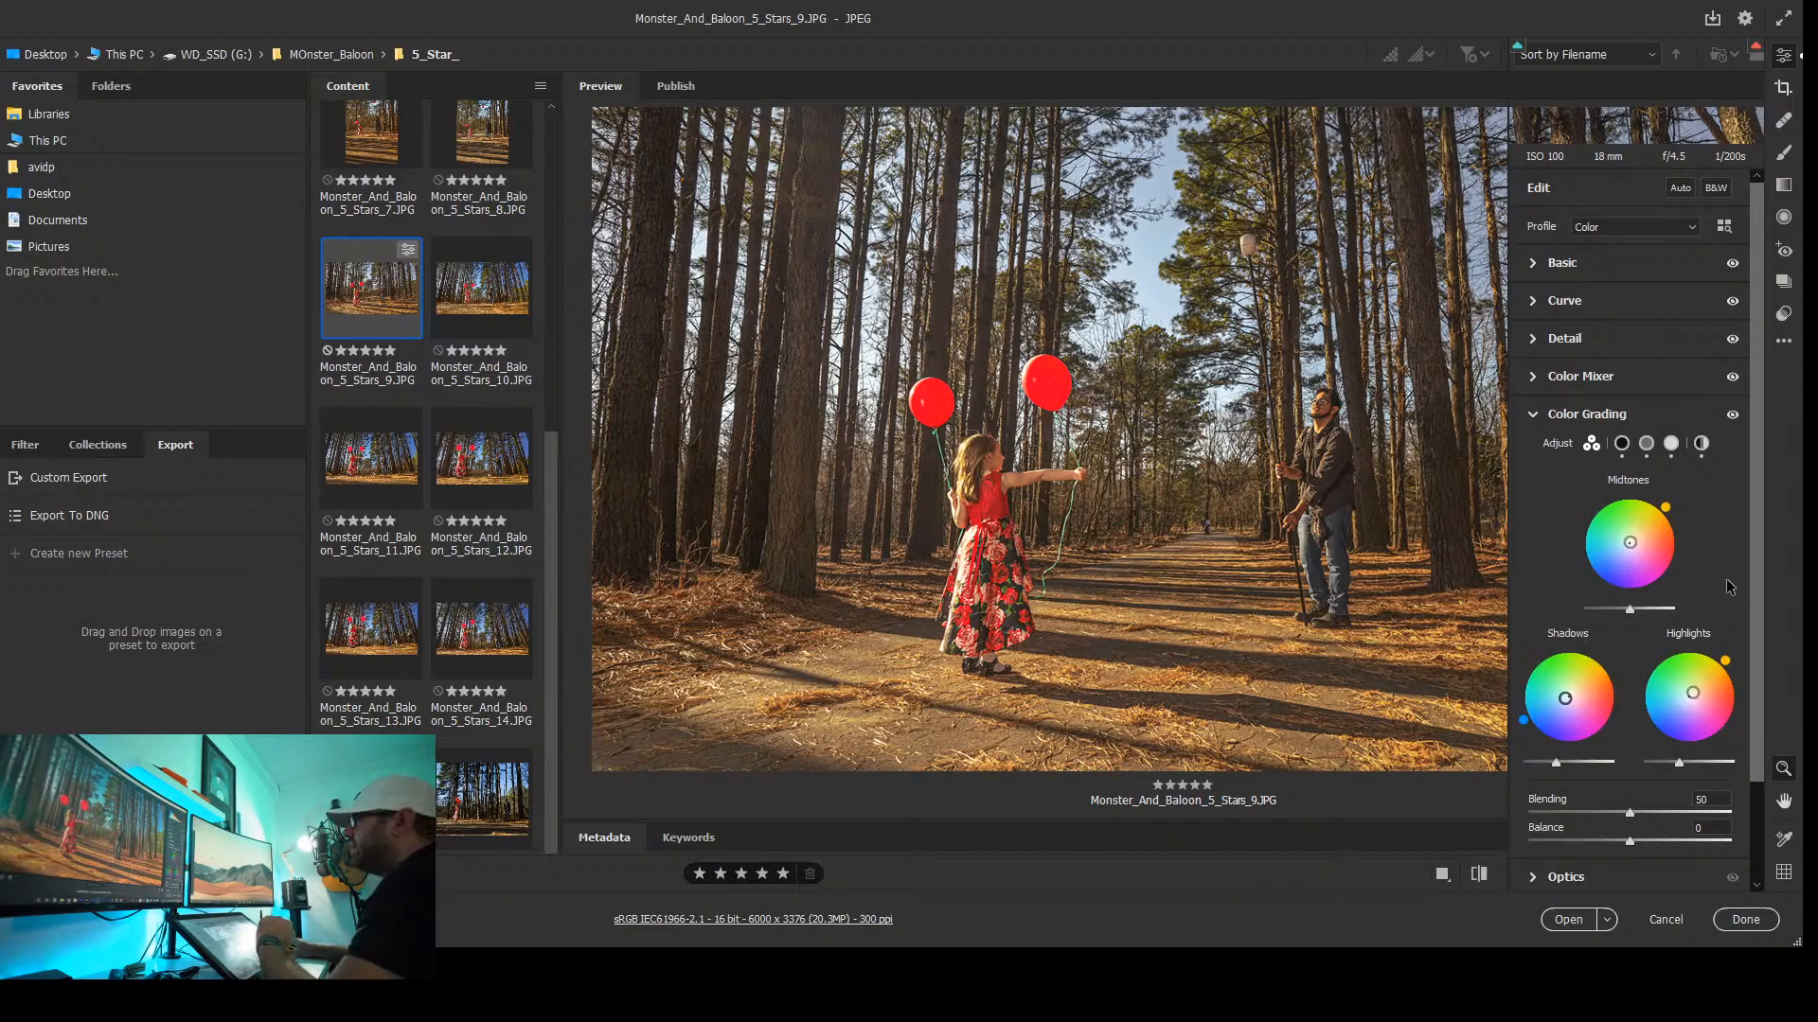
Set the color grading Blending to 57 and Balance to +38
scroll(1729, 587, "down", 3)
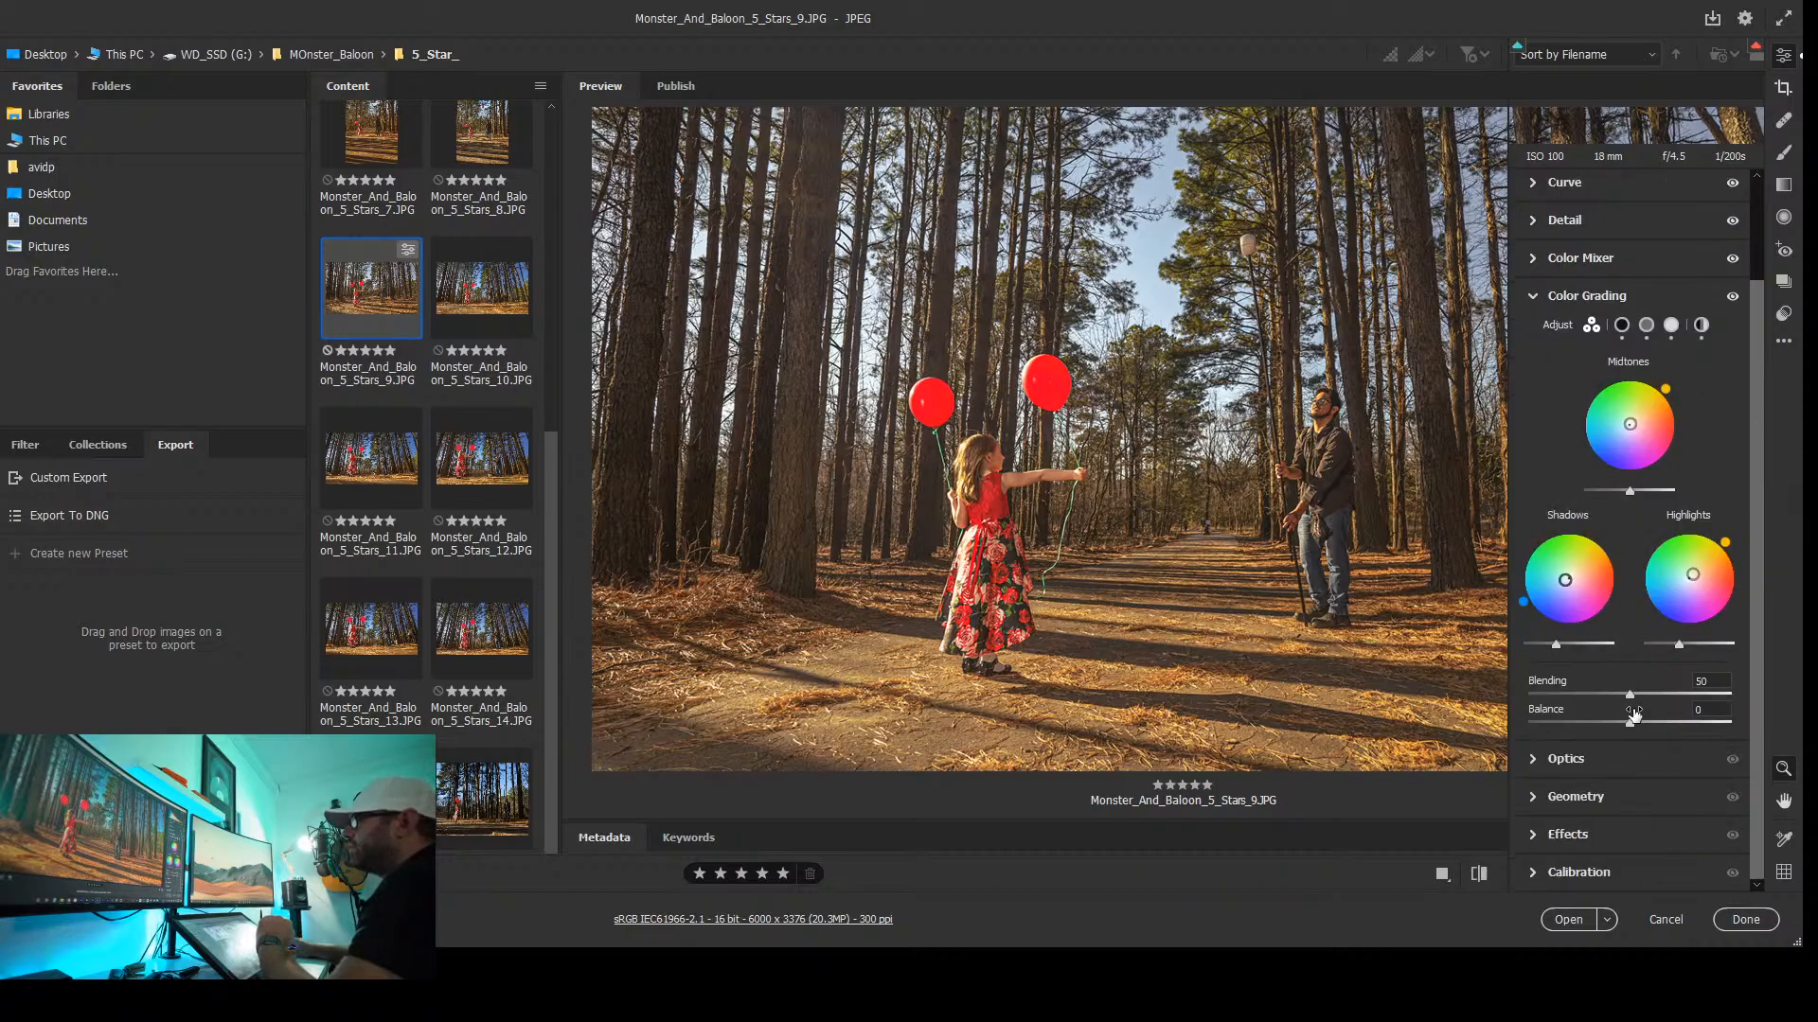
mouse_move(1629, 694)
left_mouse_down()
mouse_move(1600, 694)
mouse_move(1685, 697)
mouse_move(1612, 697)
mouse_move(1649, 703)
left_mouse_up()
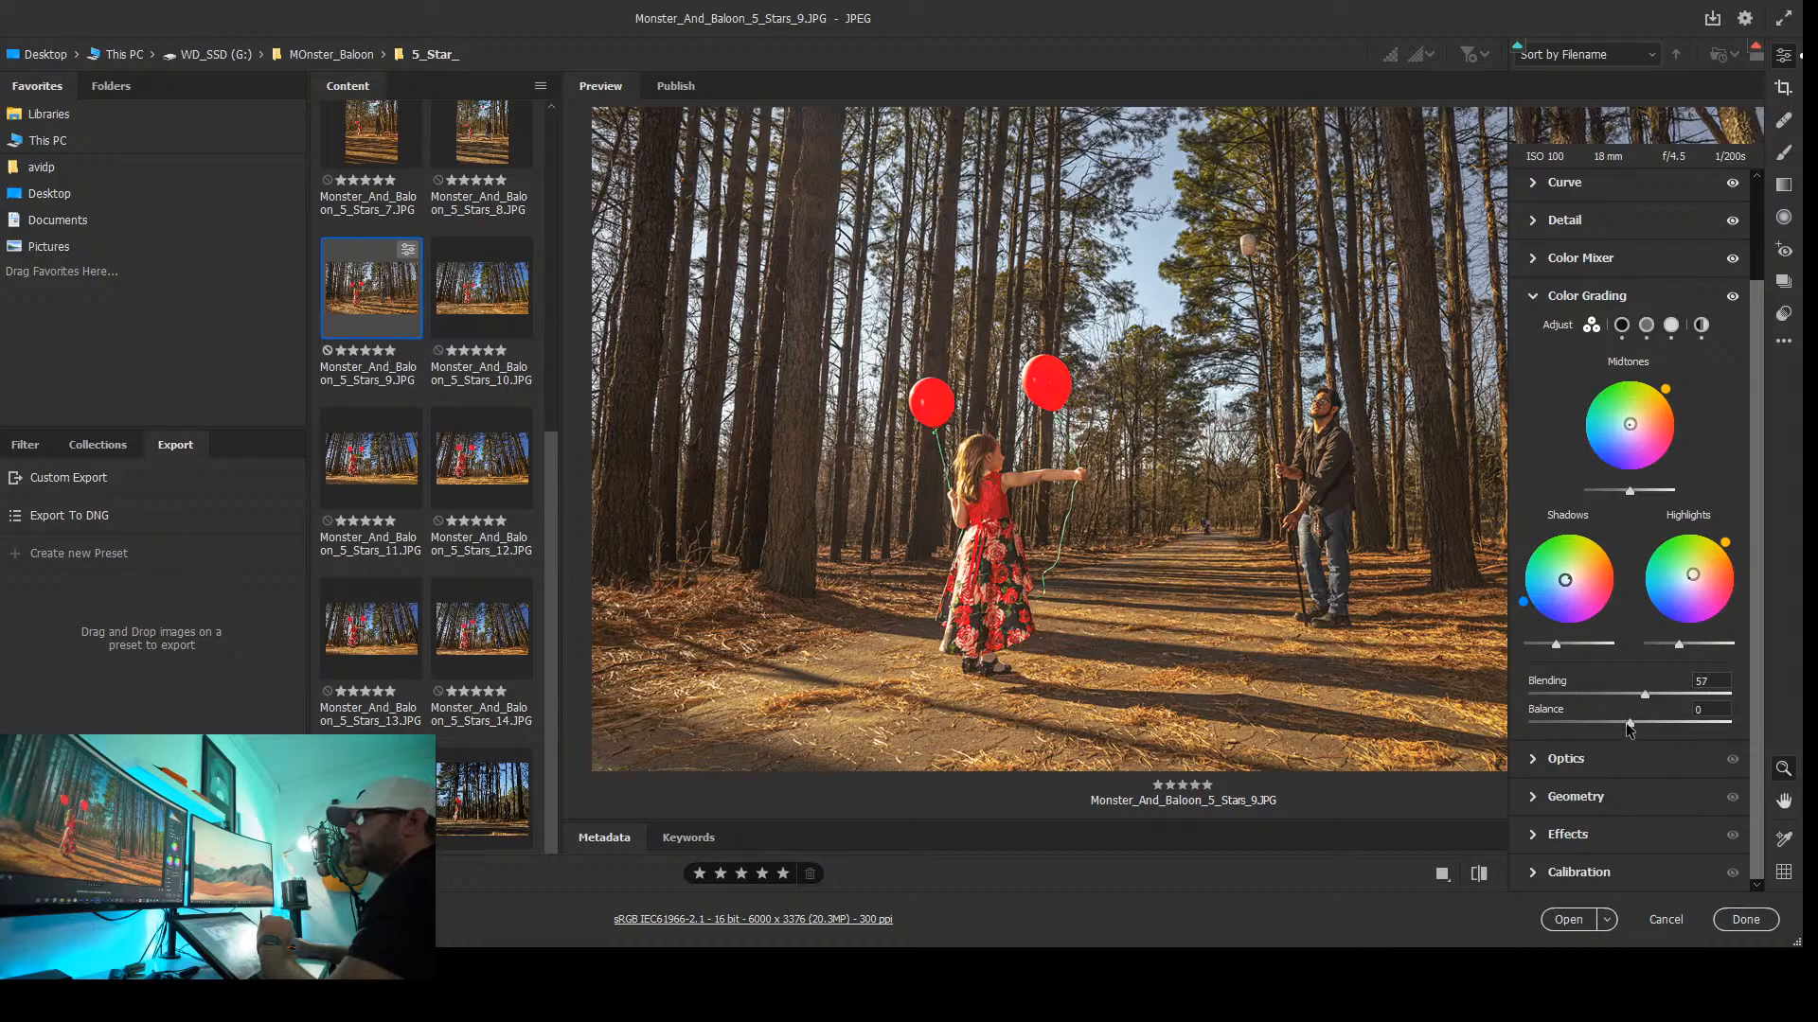
mouse_move(1651, 720)
left_mouse_down()
mouse_move(1675, 721)
mouse_move(1625, 721)
mouse_move(1668, 724)
left_mouse_up()
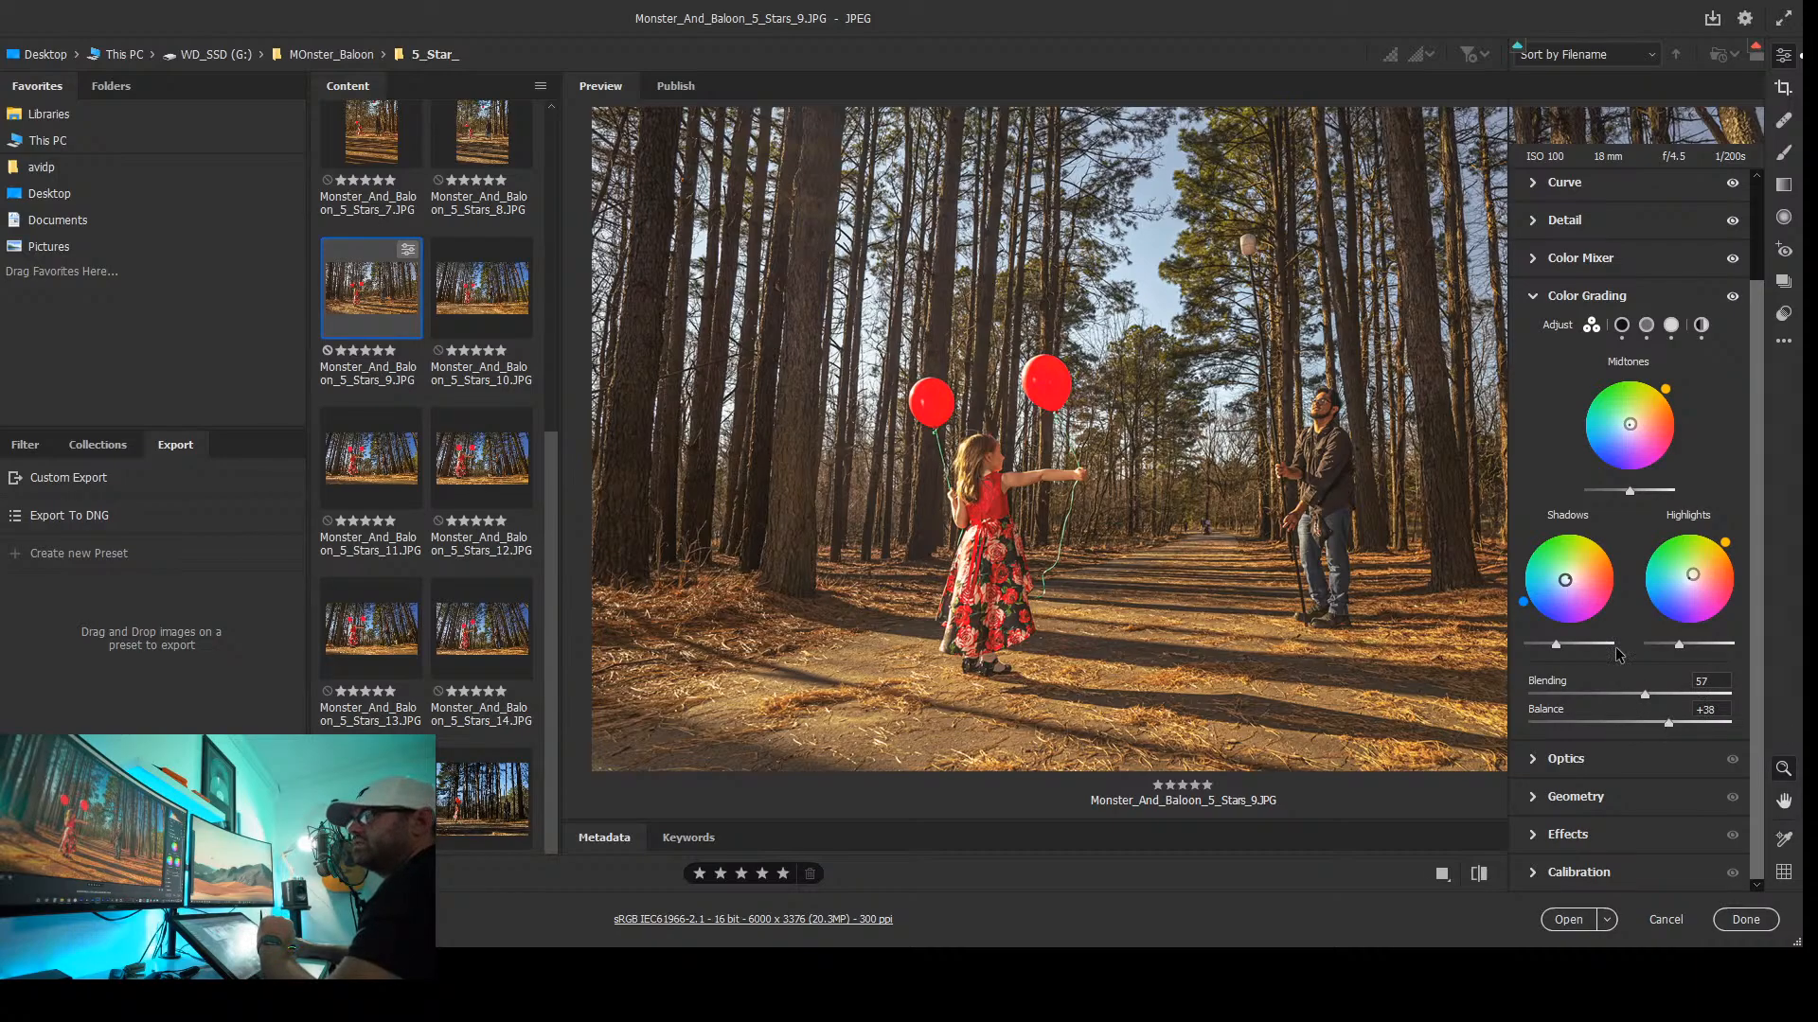
Correct the photo's perspective in the Geometry settings with Vertical +12 and Scale 97
left_click(1564, 760)
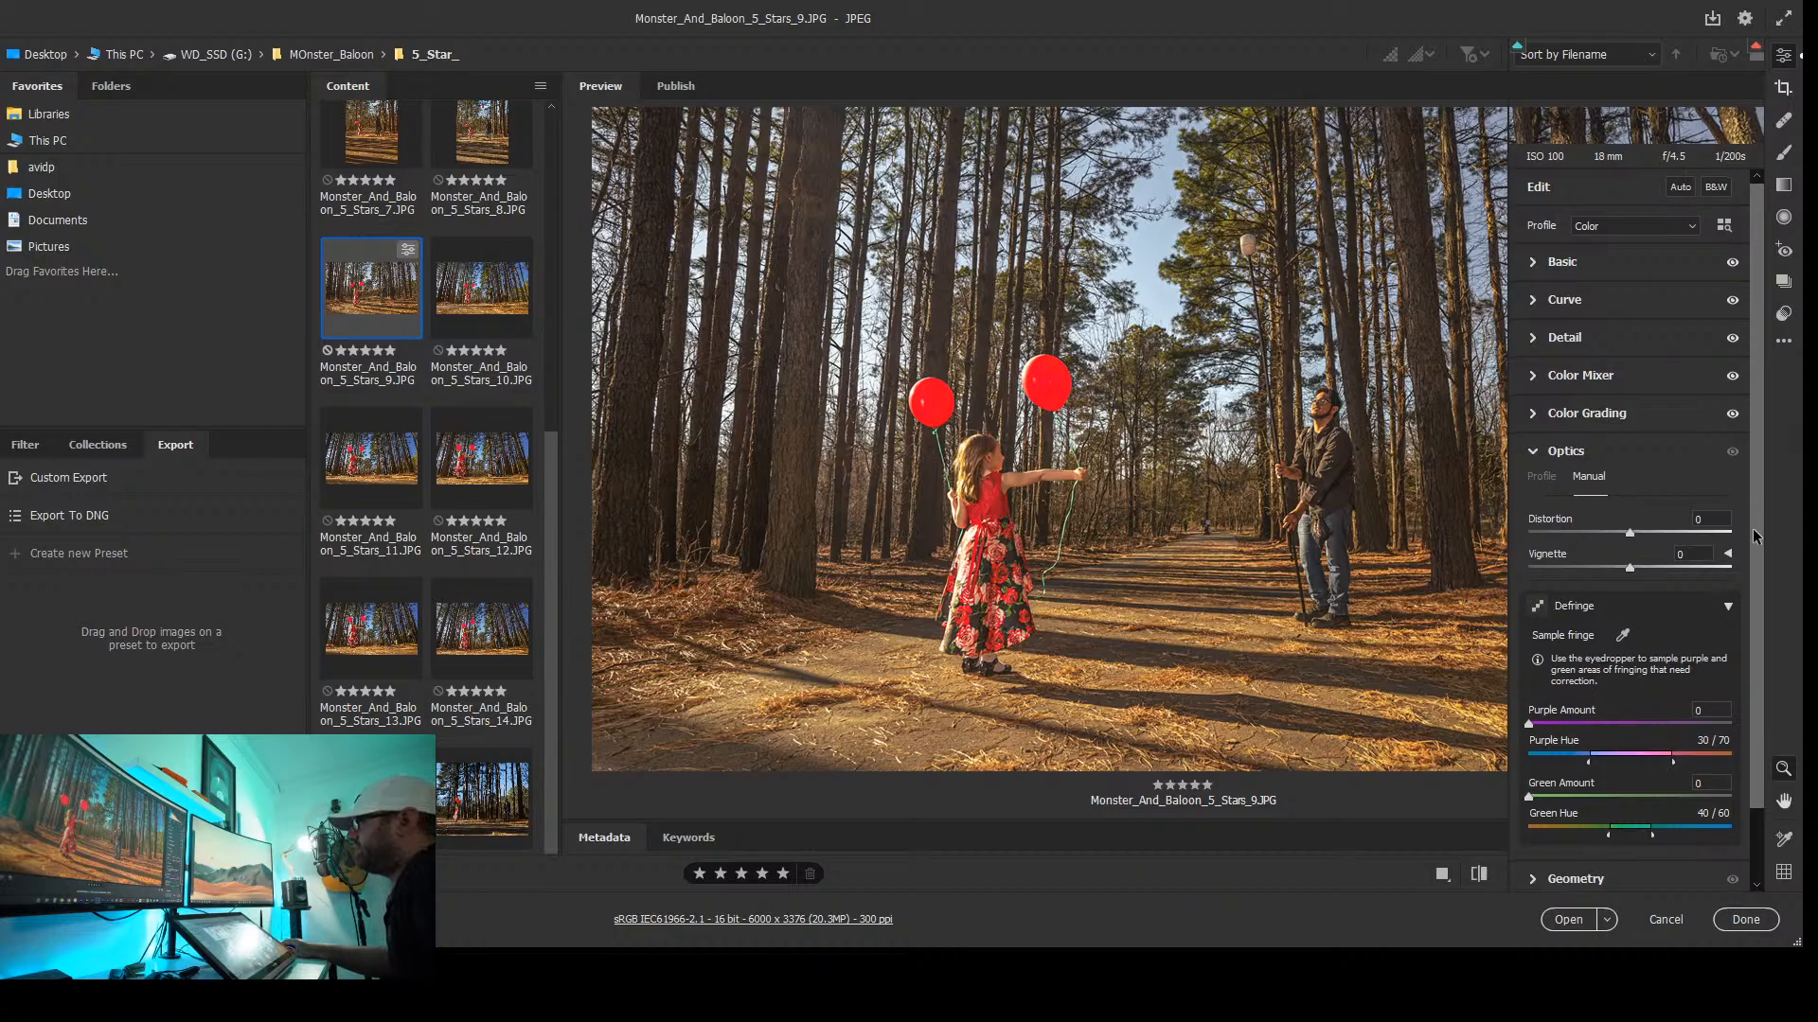
scroll(1752, 528, "down", 2)
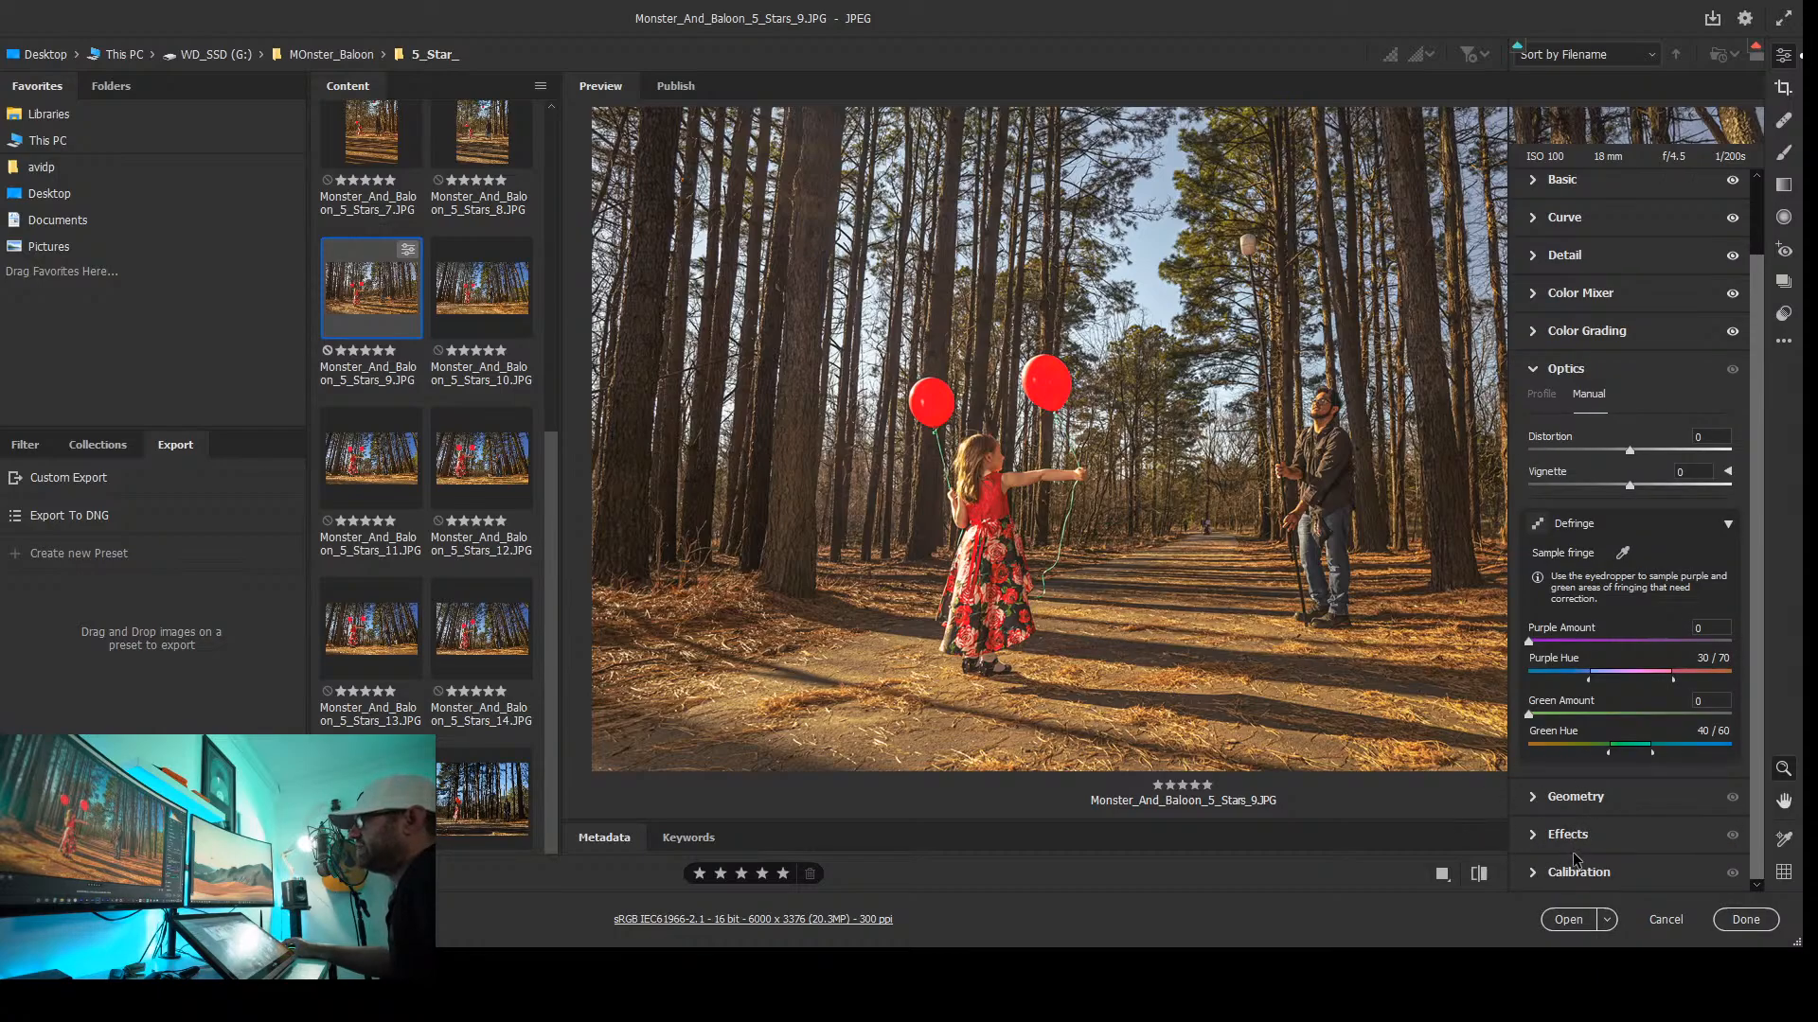
left_click(1577, 797)
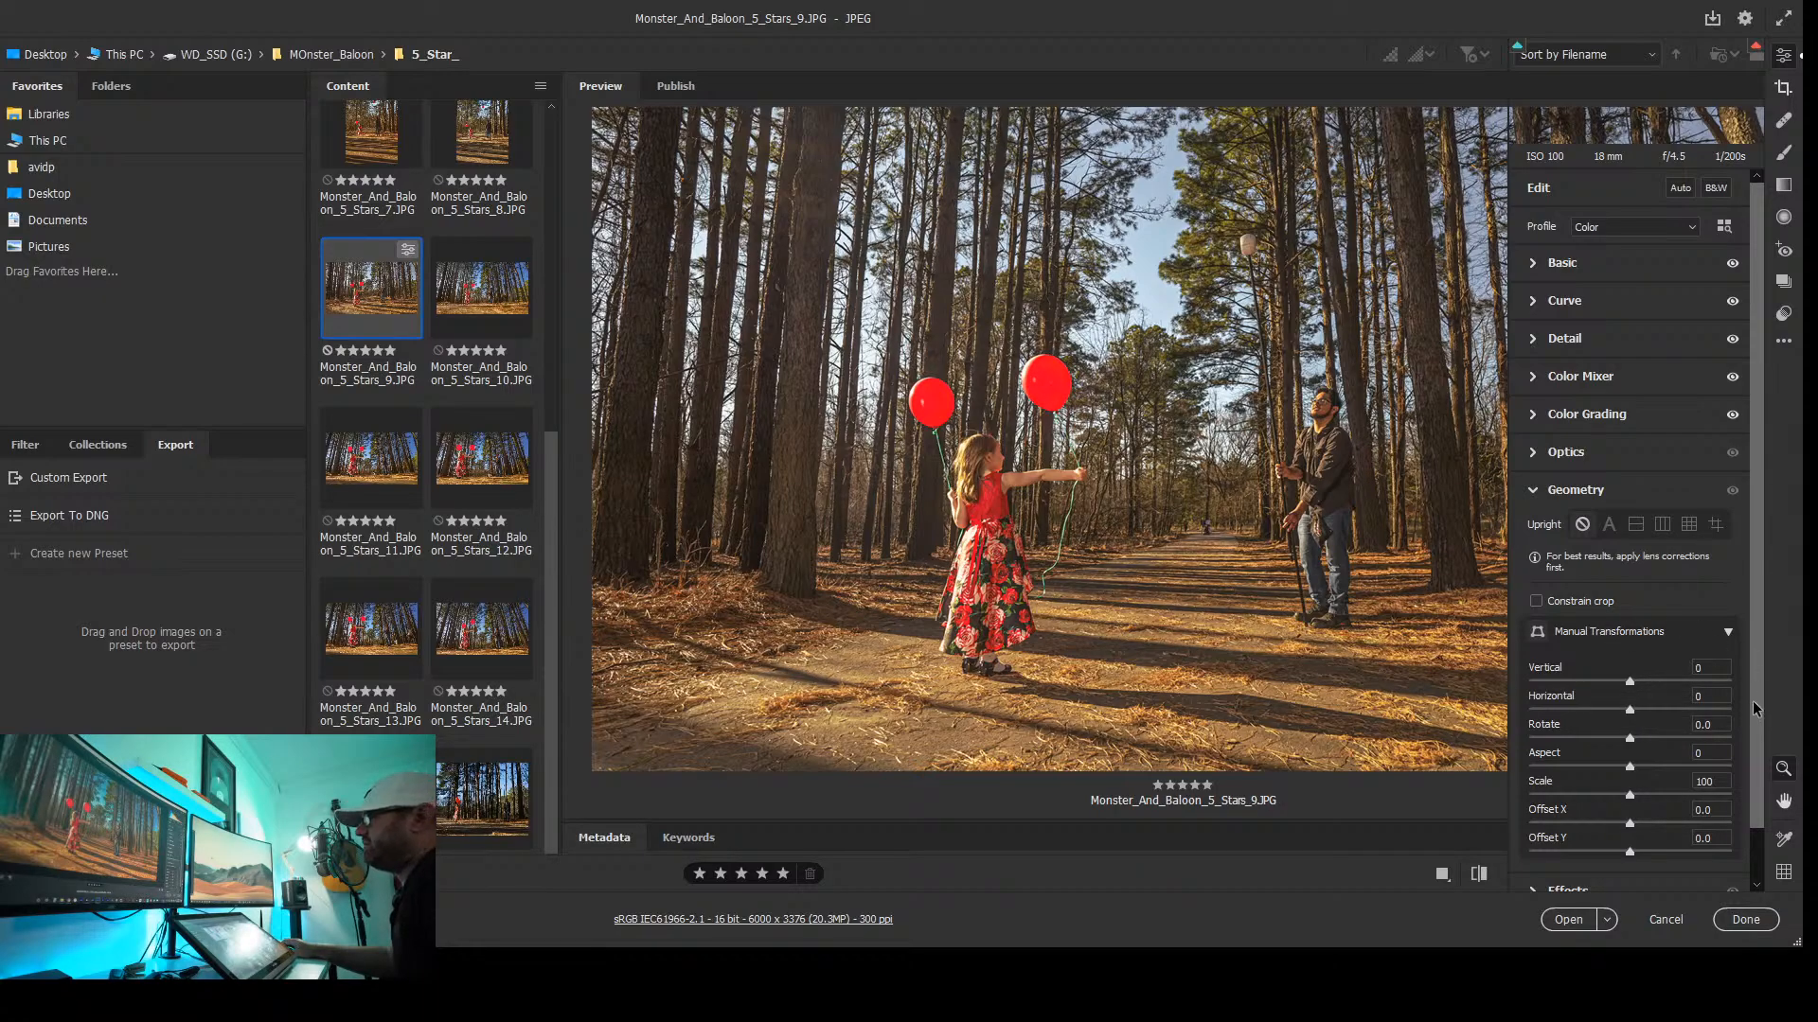
scroll(1747, 790, "down", 2)
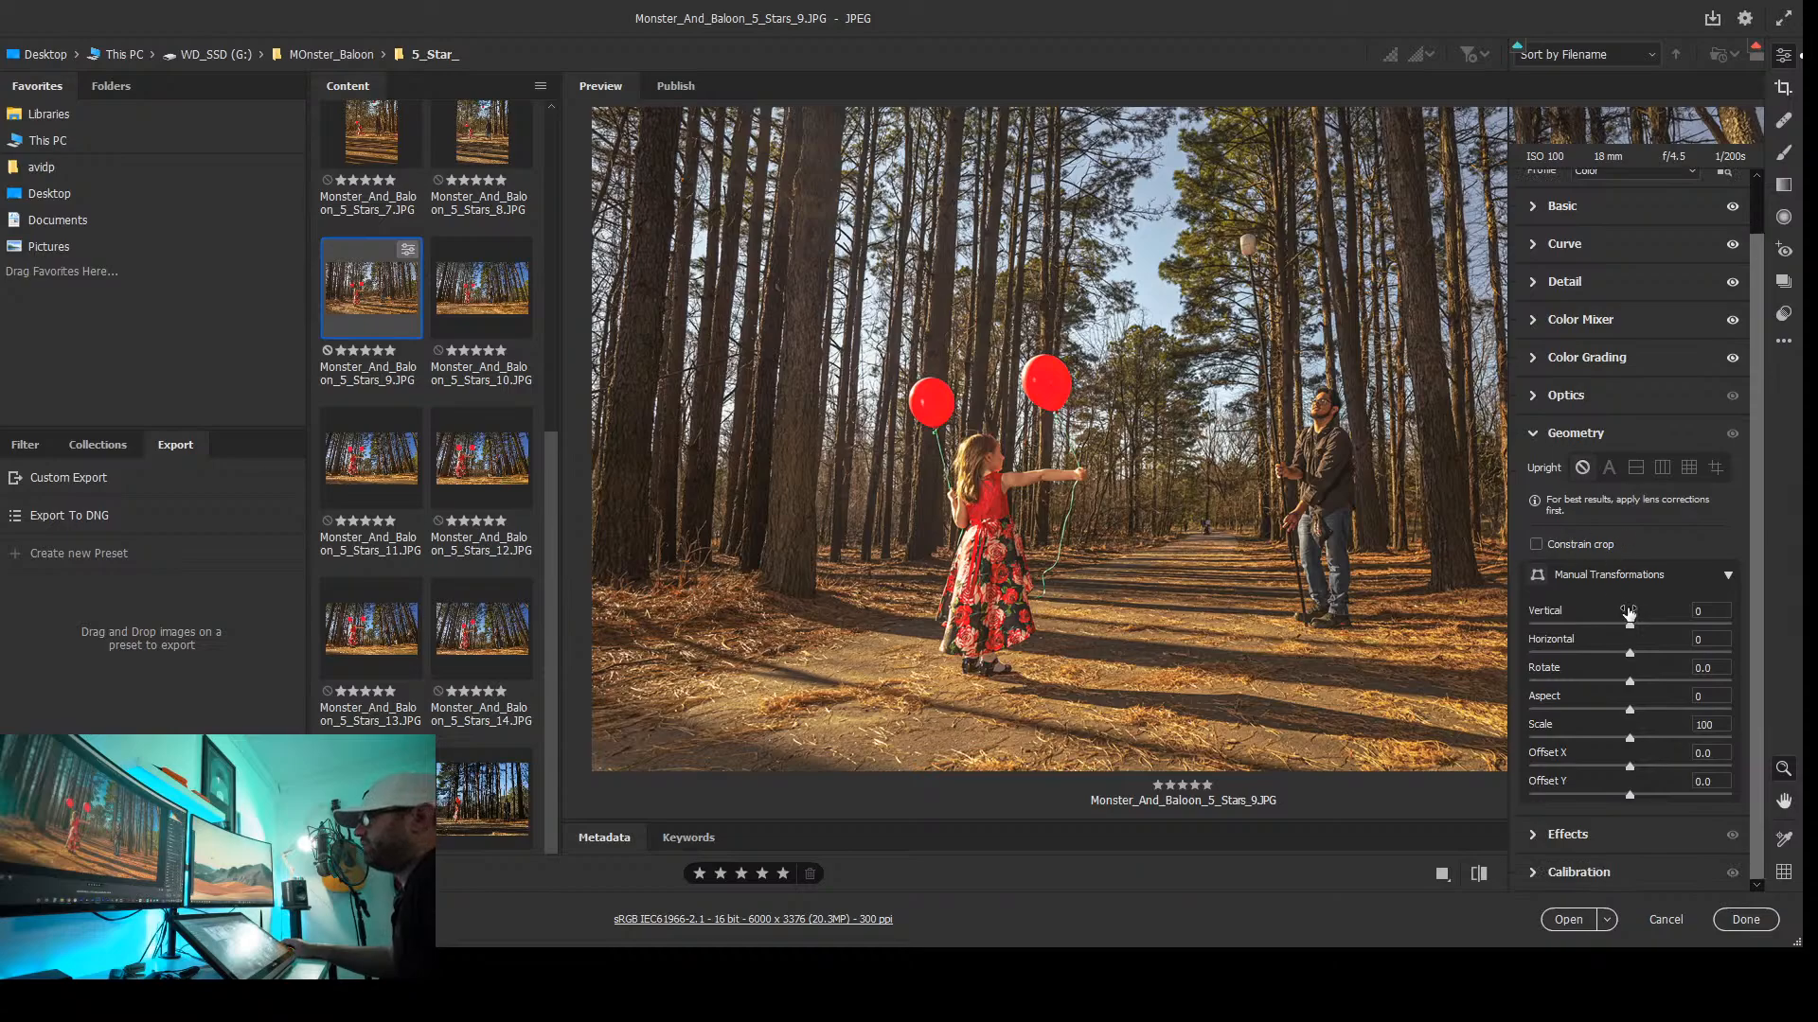
left_click_drag(1629, 631, 1637, 627)
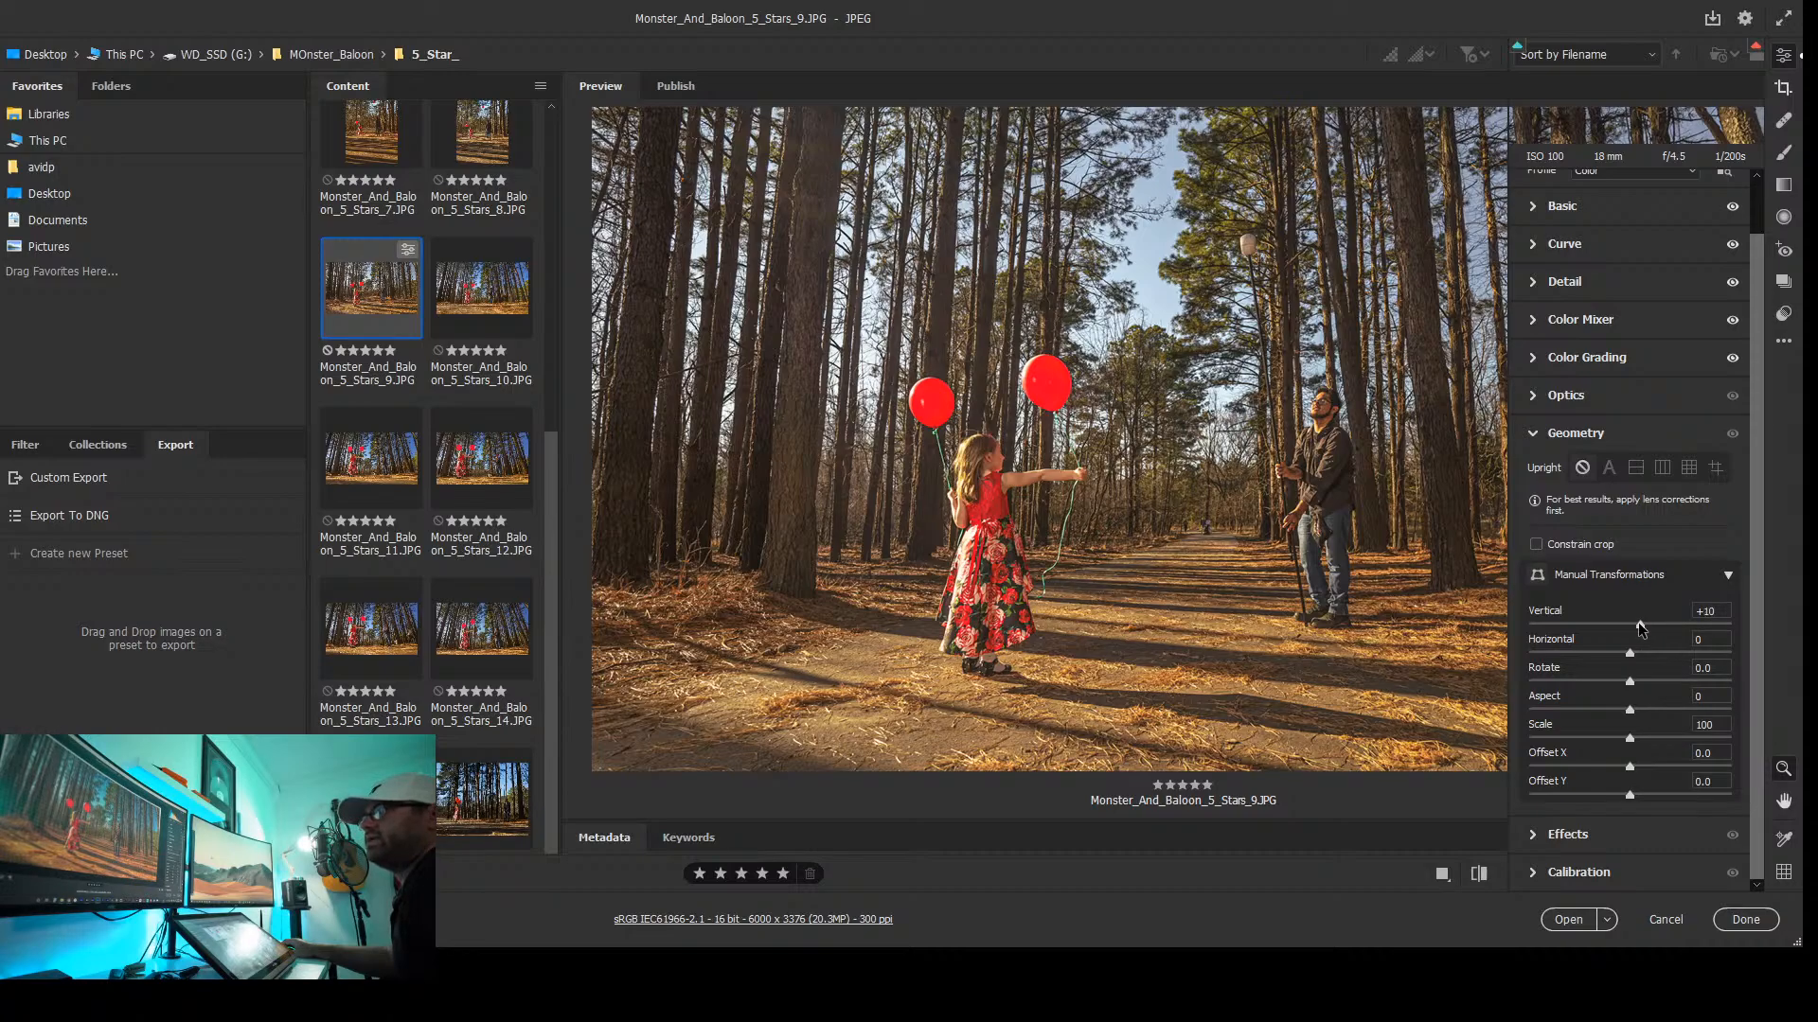
left_click_drag(1641, 628, 1642, 627)
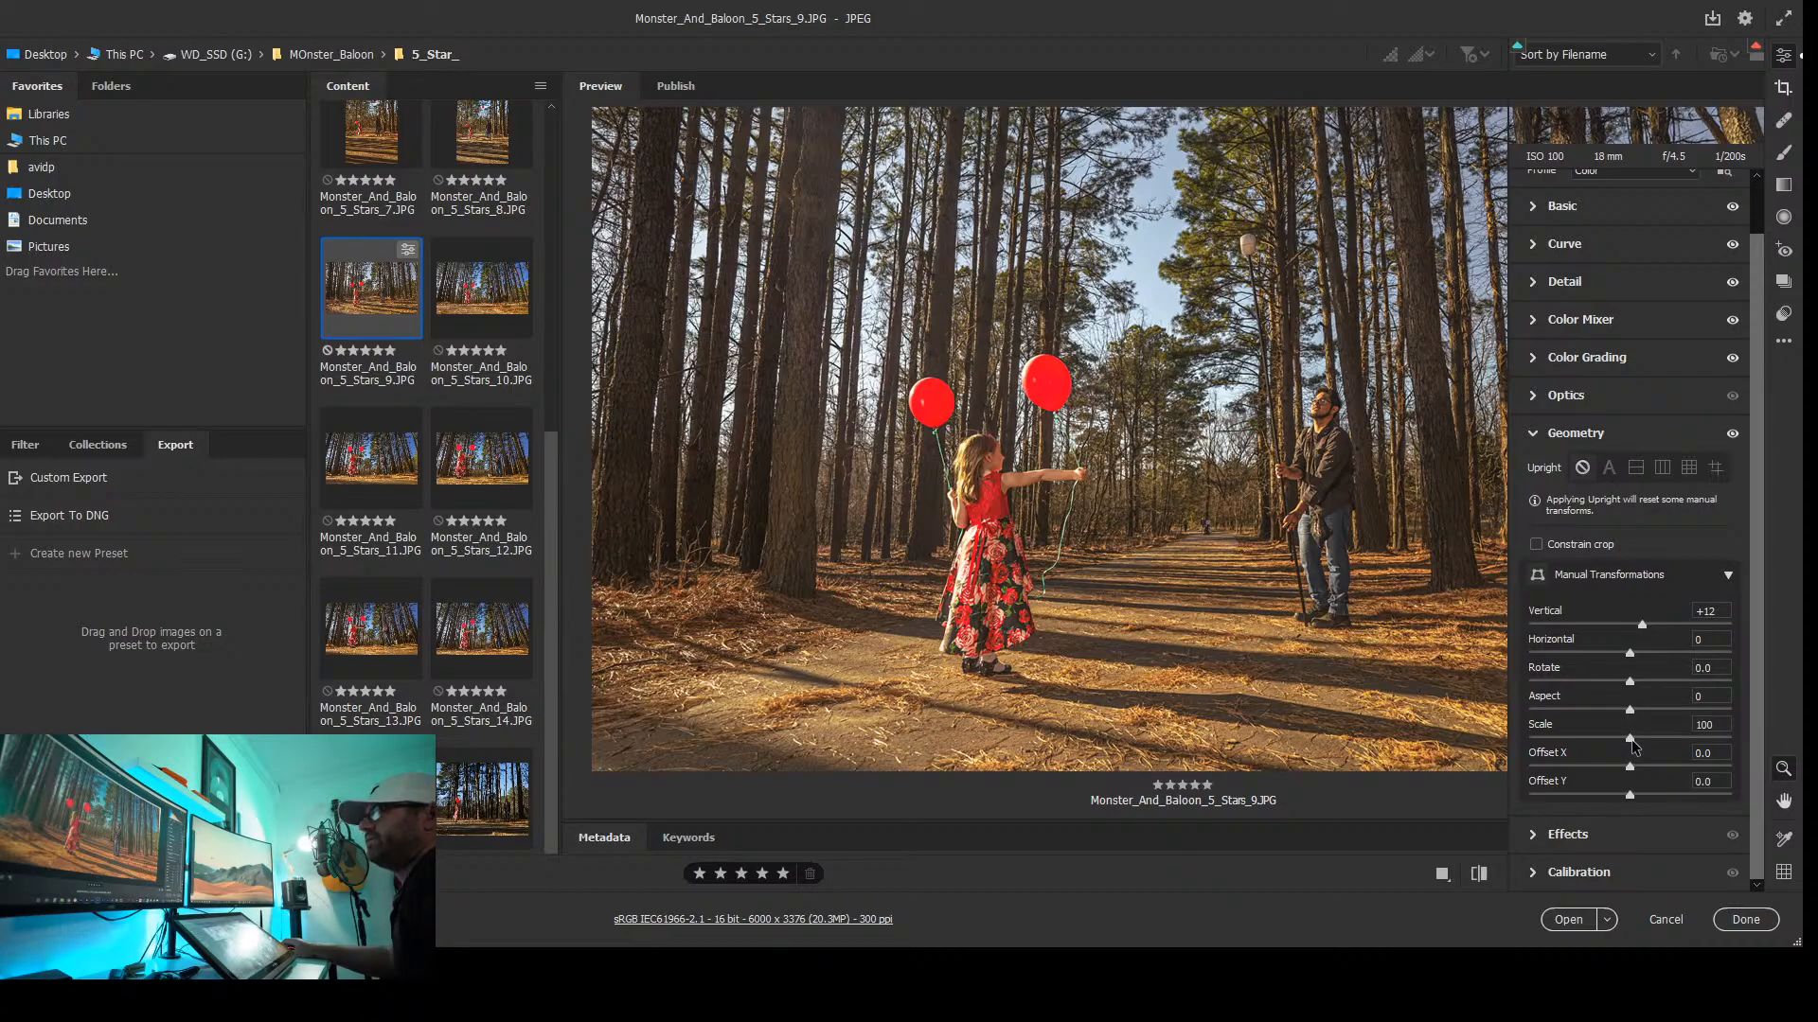
left_click_drag(1634, 740, 1623, 744)
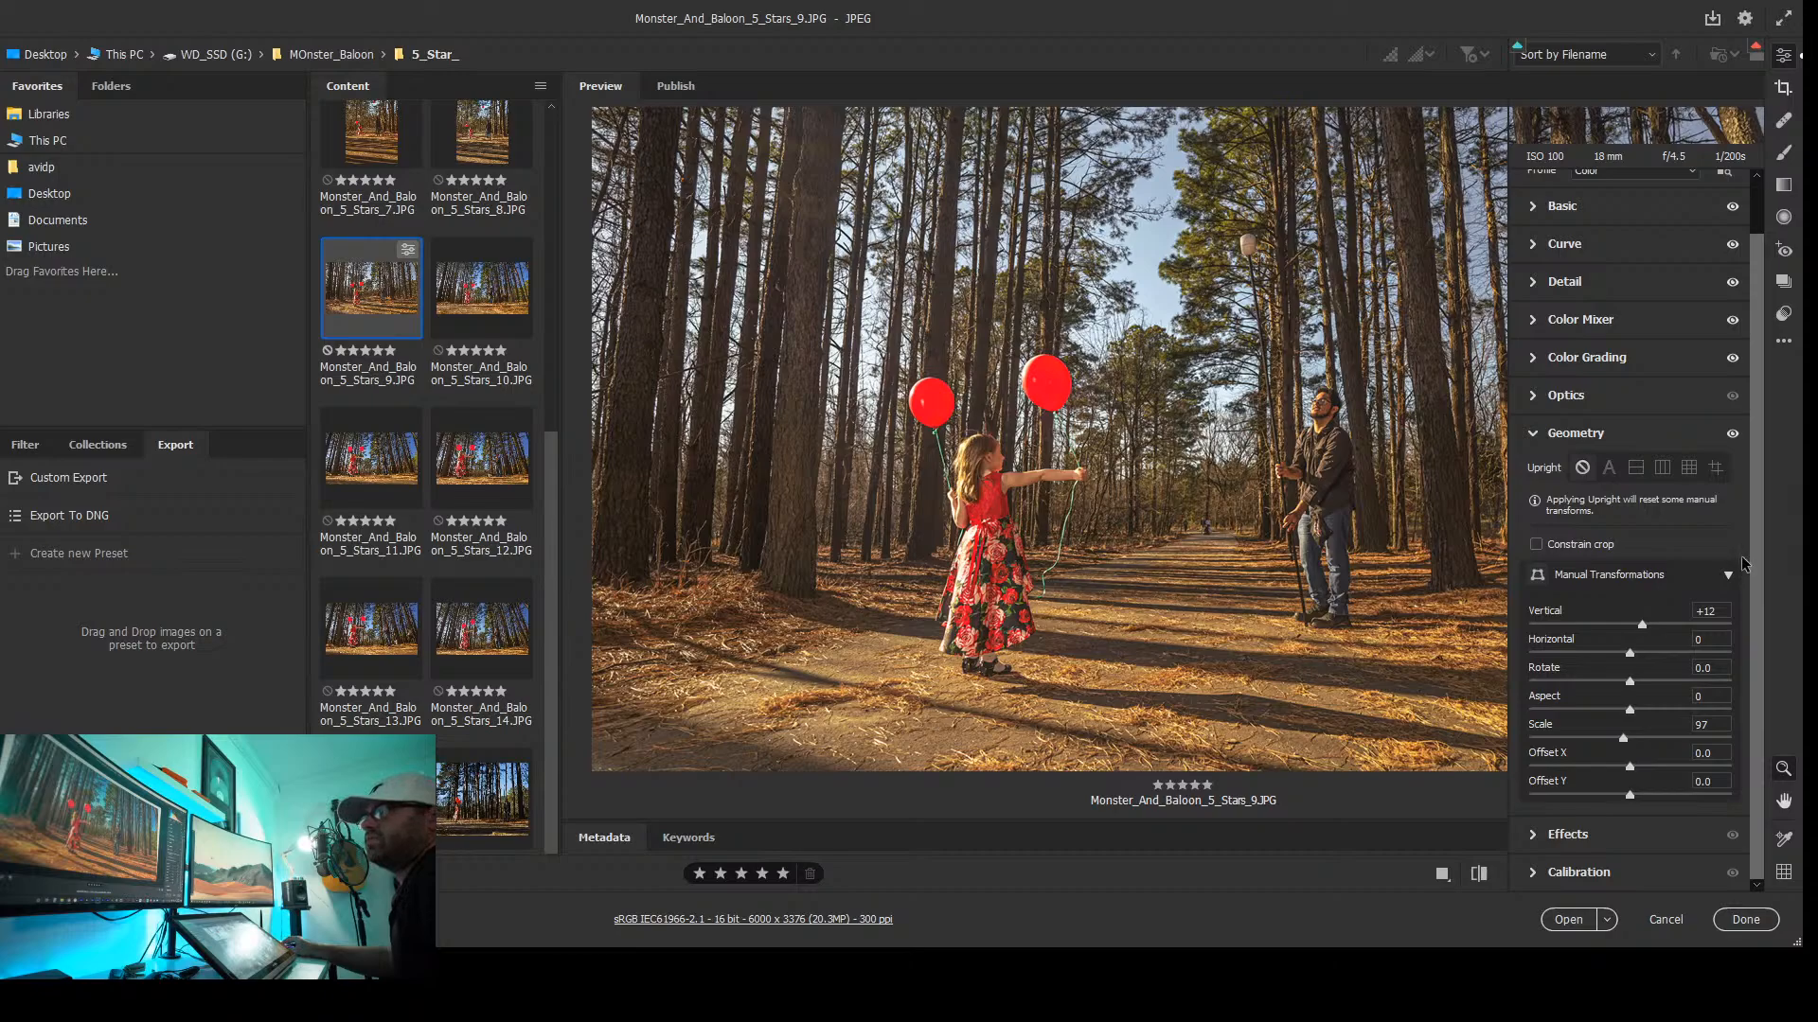
Calibrate the shadows with Tint -15 and the red primary with Hue +6 and Saturation +16
left_click(1539, 838)
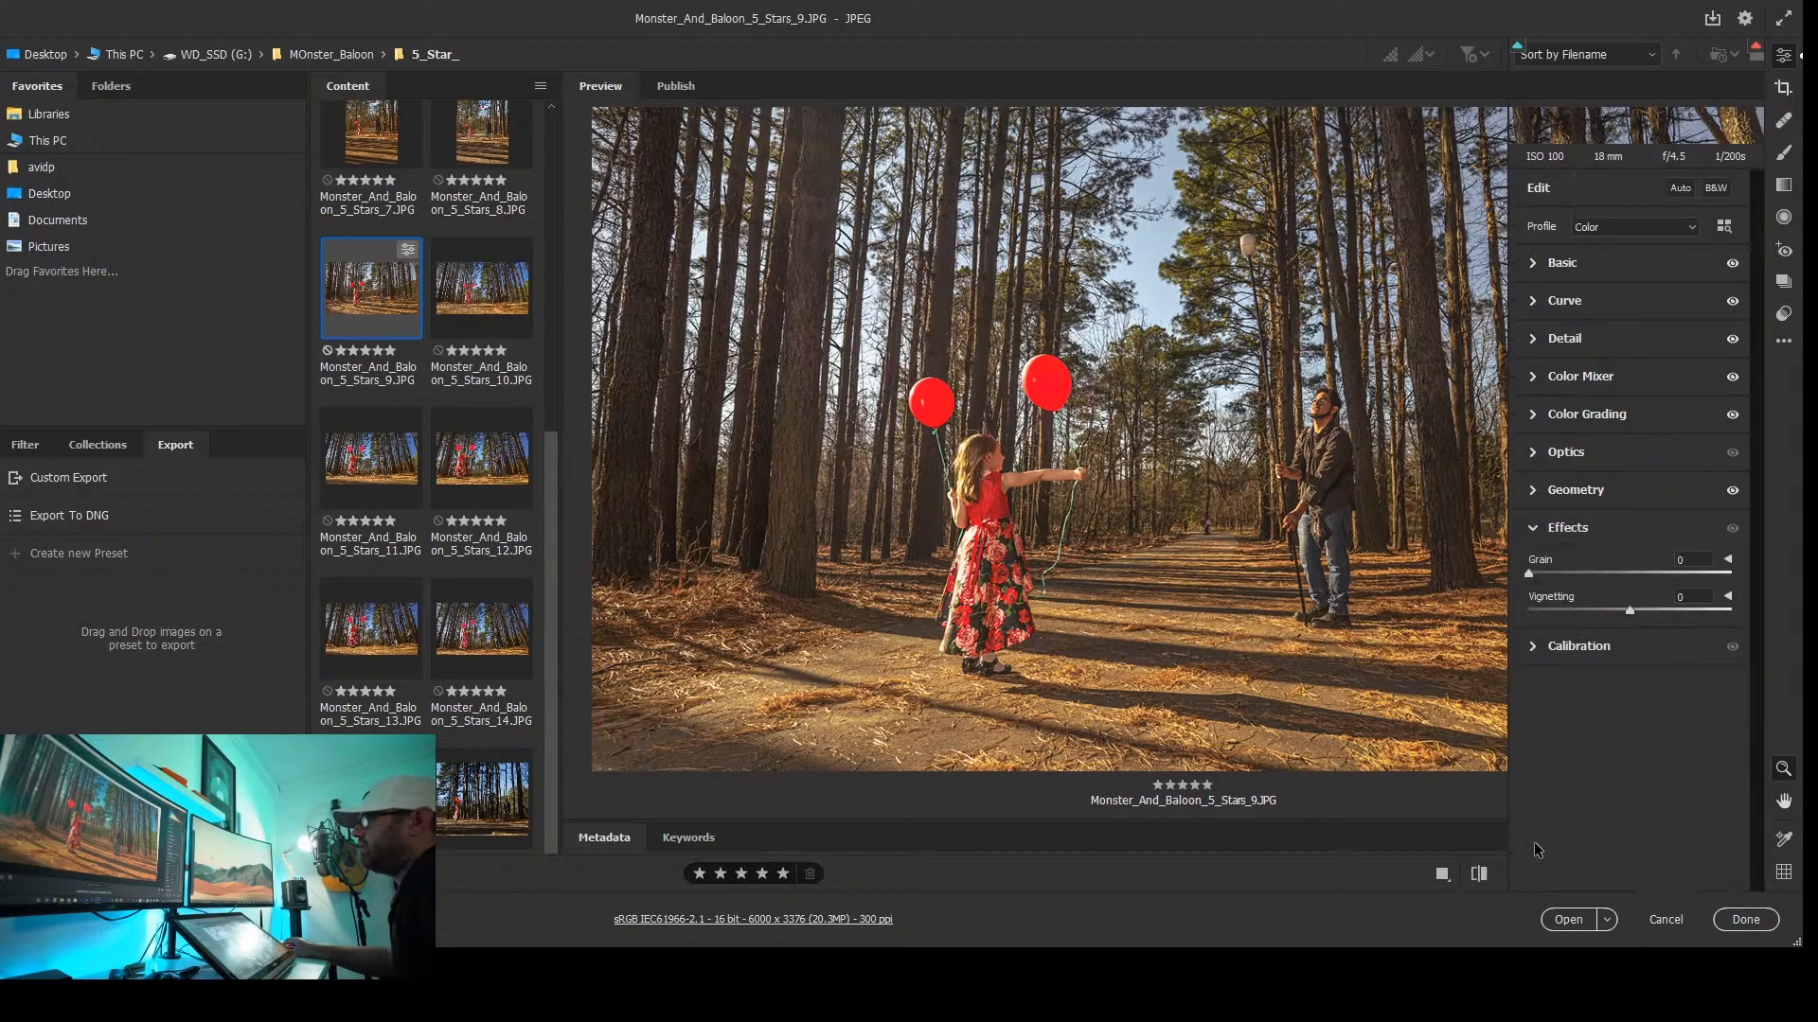
left_click(1576, 644)
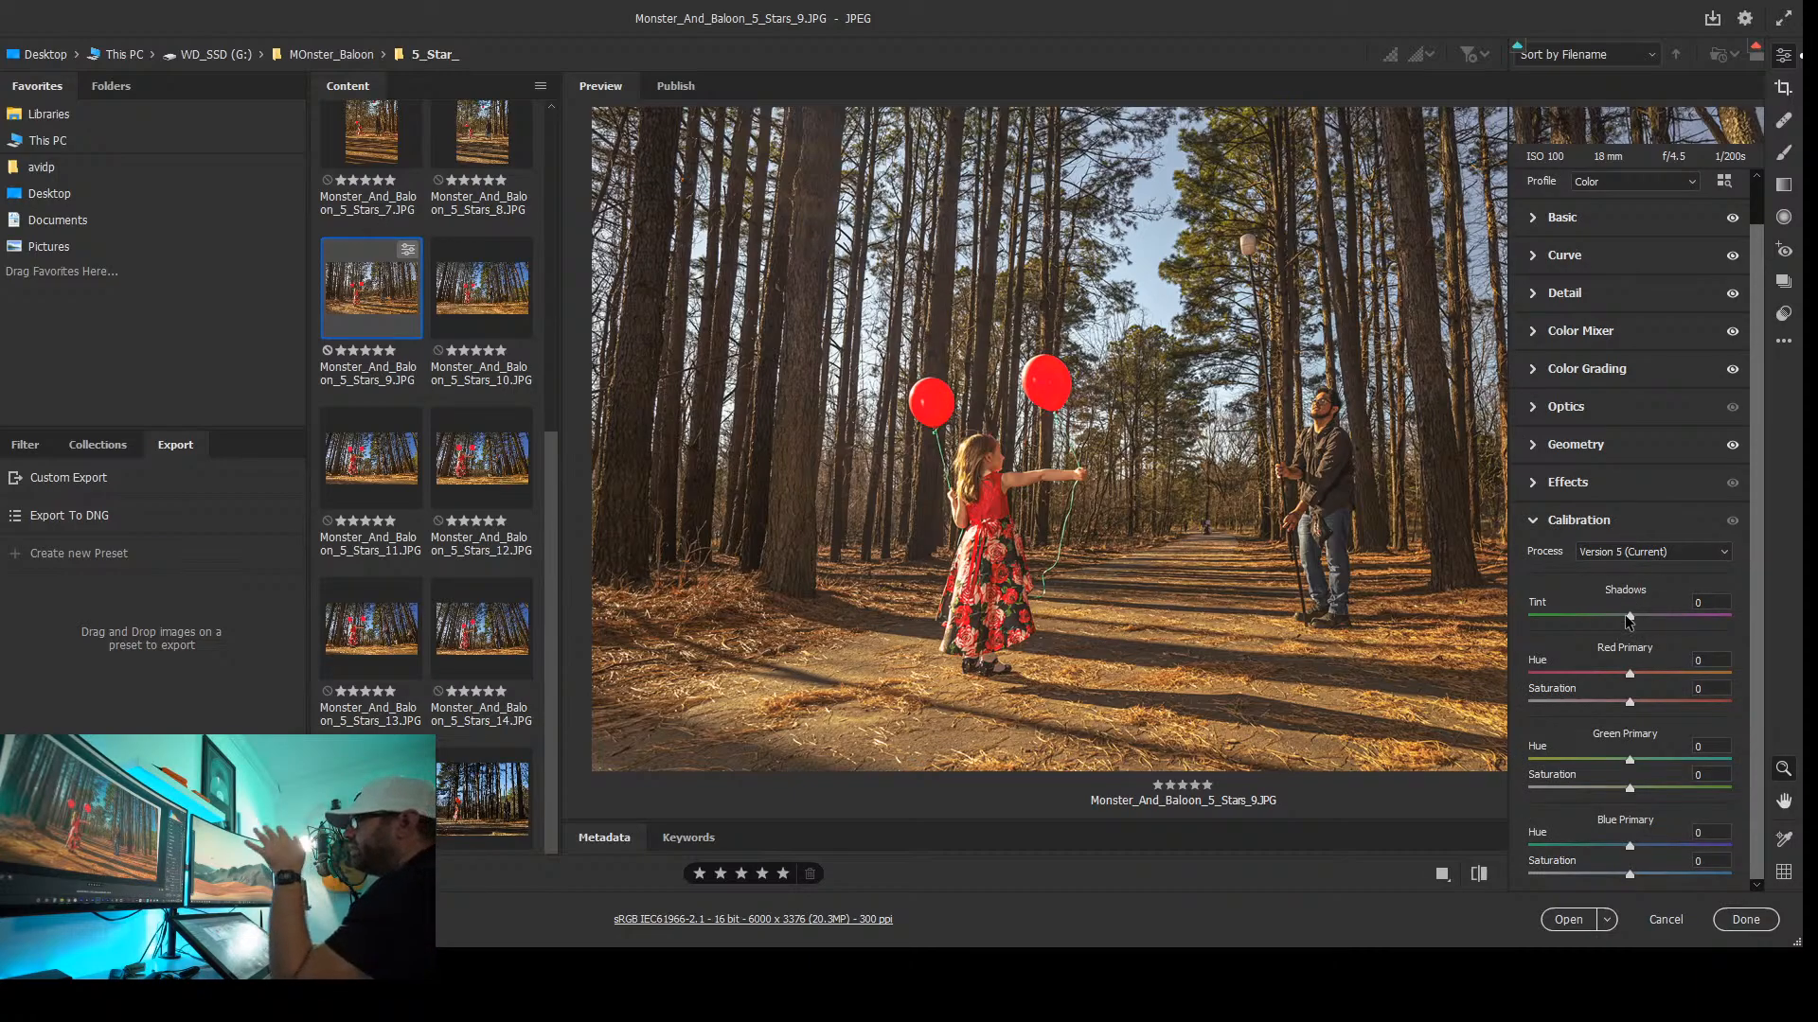
mouse_move(1630, 619)
left_mouse_down()
mouse_move(1571, 618)
mouse_move(1708, 618)
mouse_move(1528, 633)
mouse_move(1613, 640)
left_mouse_up()
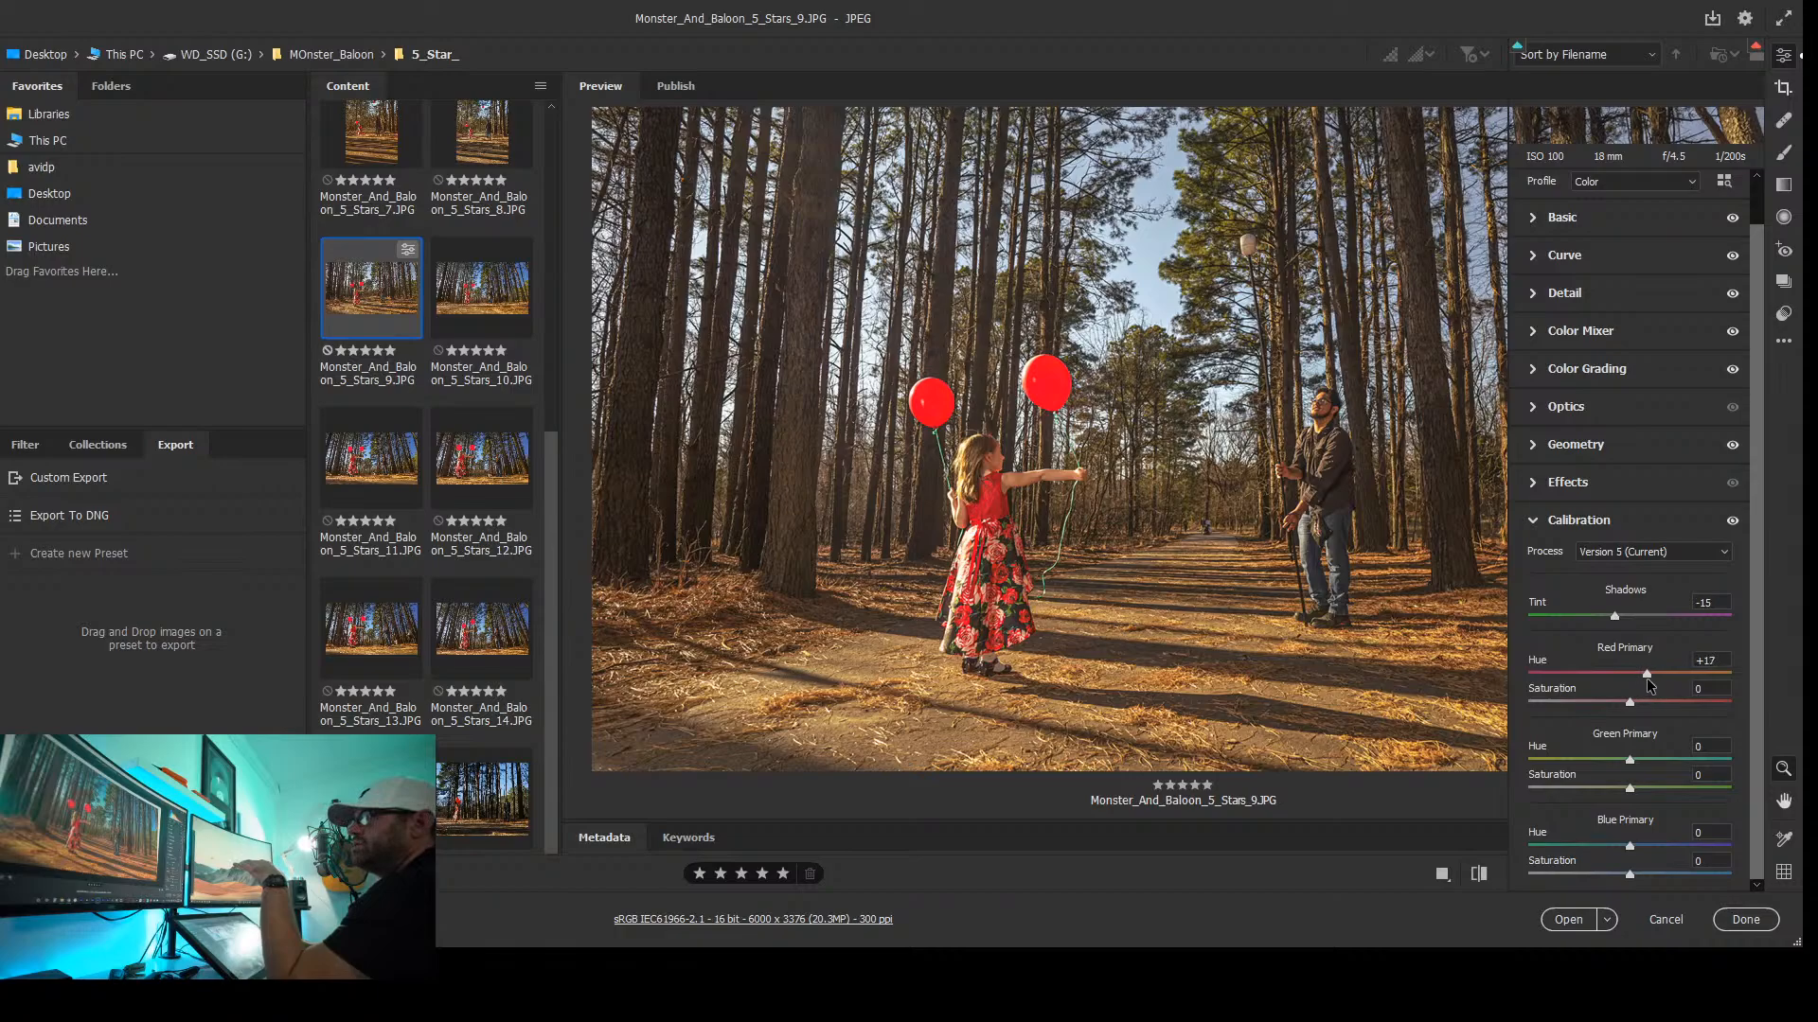
left_click_drag(1647, 684, 1643, 758)
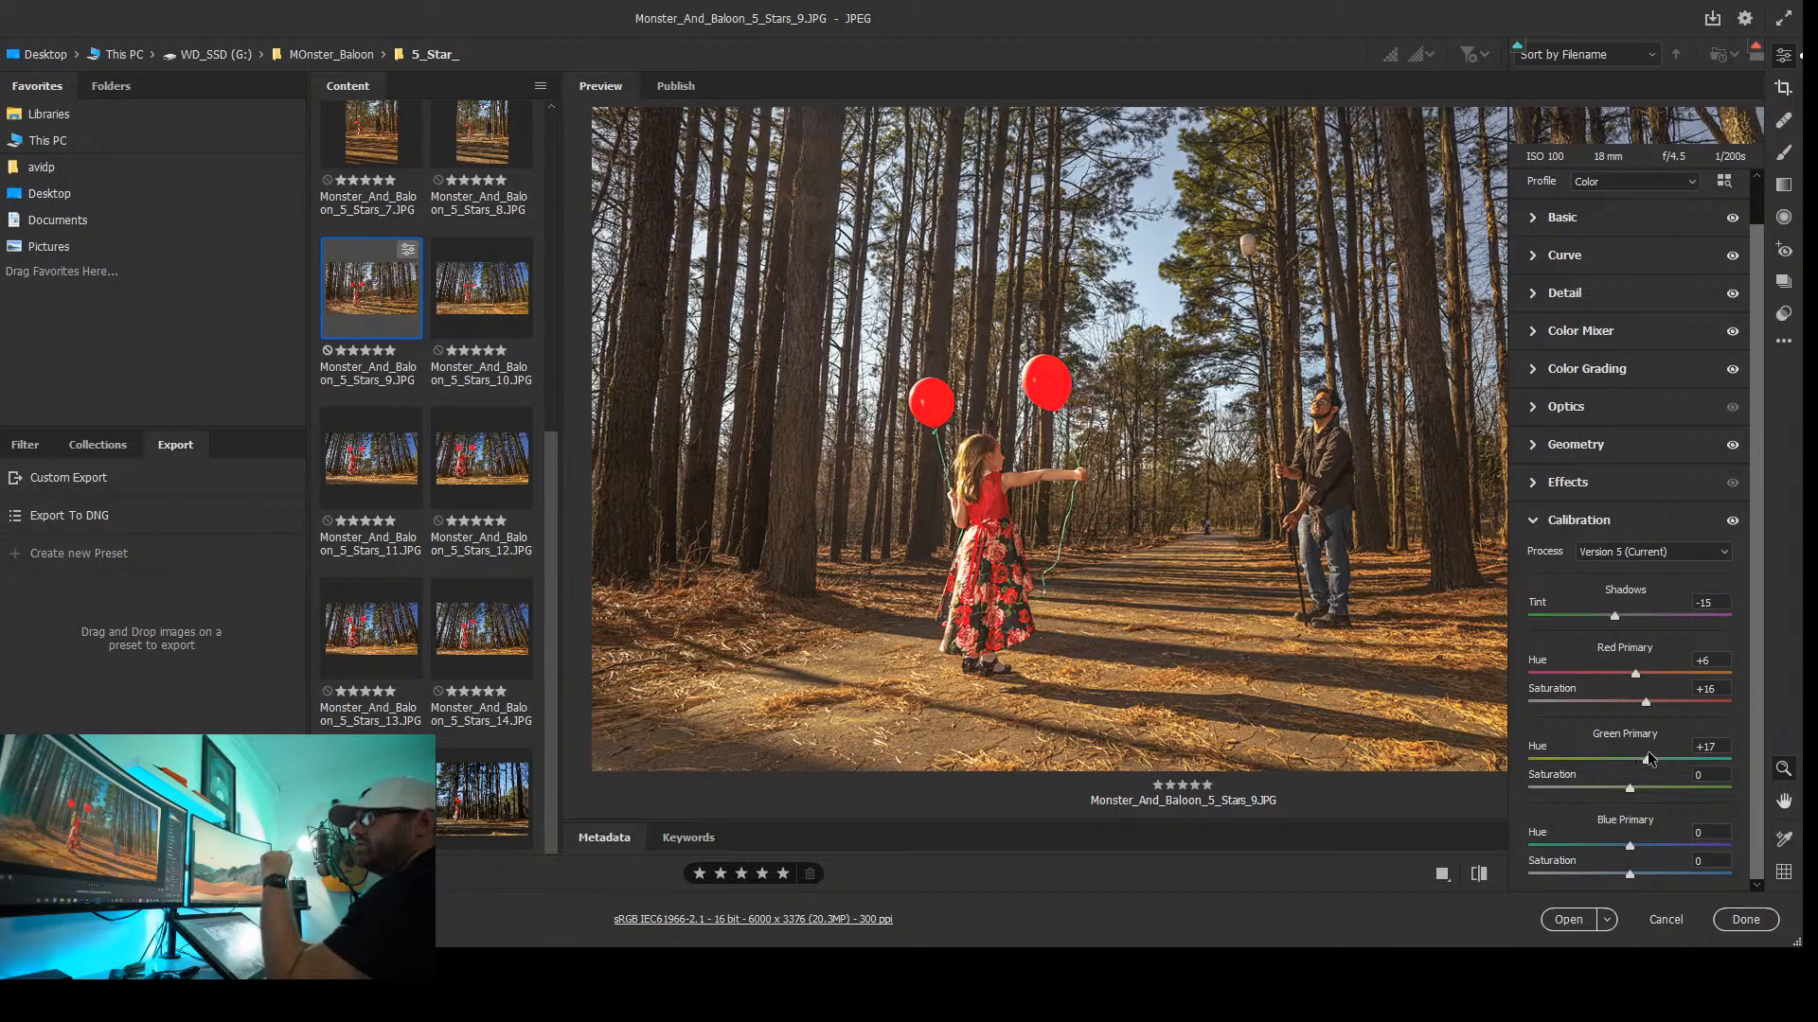
Calibrate the green primary to Hue +10 and Saturation -28, and the blue primary to Hue +12 and Saturation -58
left_click_drag(1649, 757, 1645, 758)
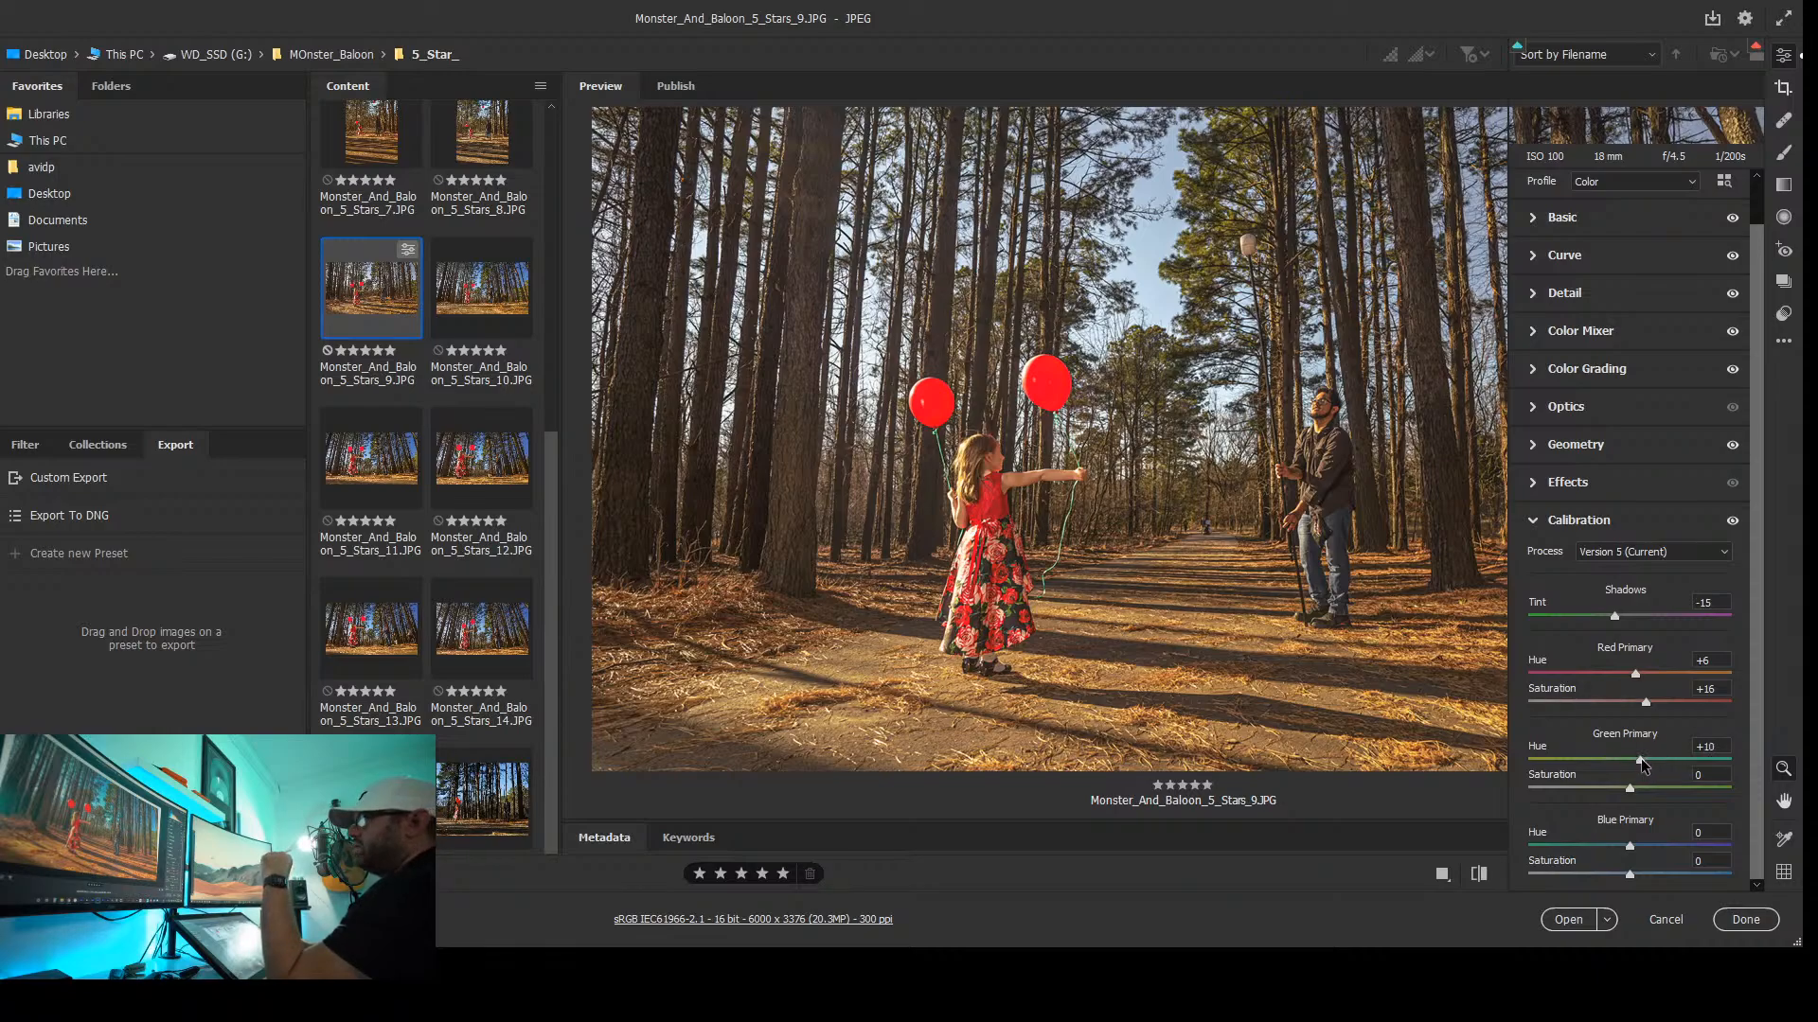
left_click_drag(1644, 764, 1604, 788)
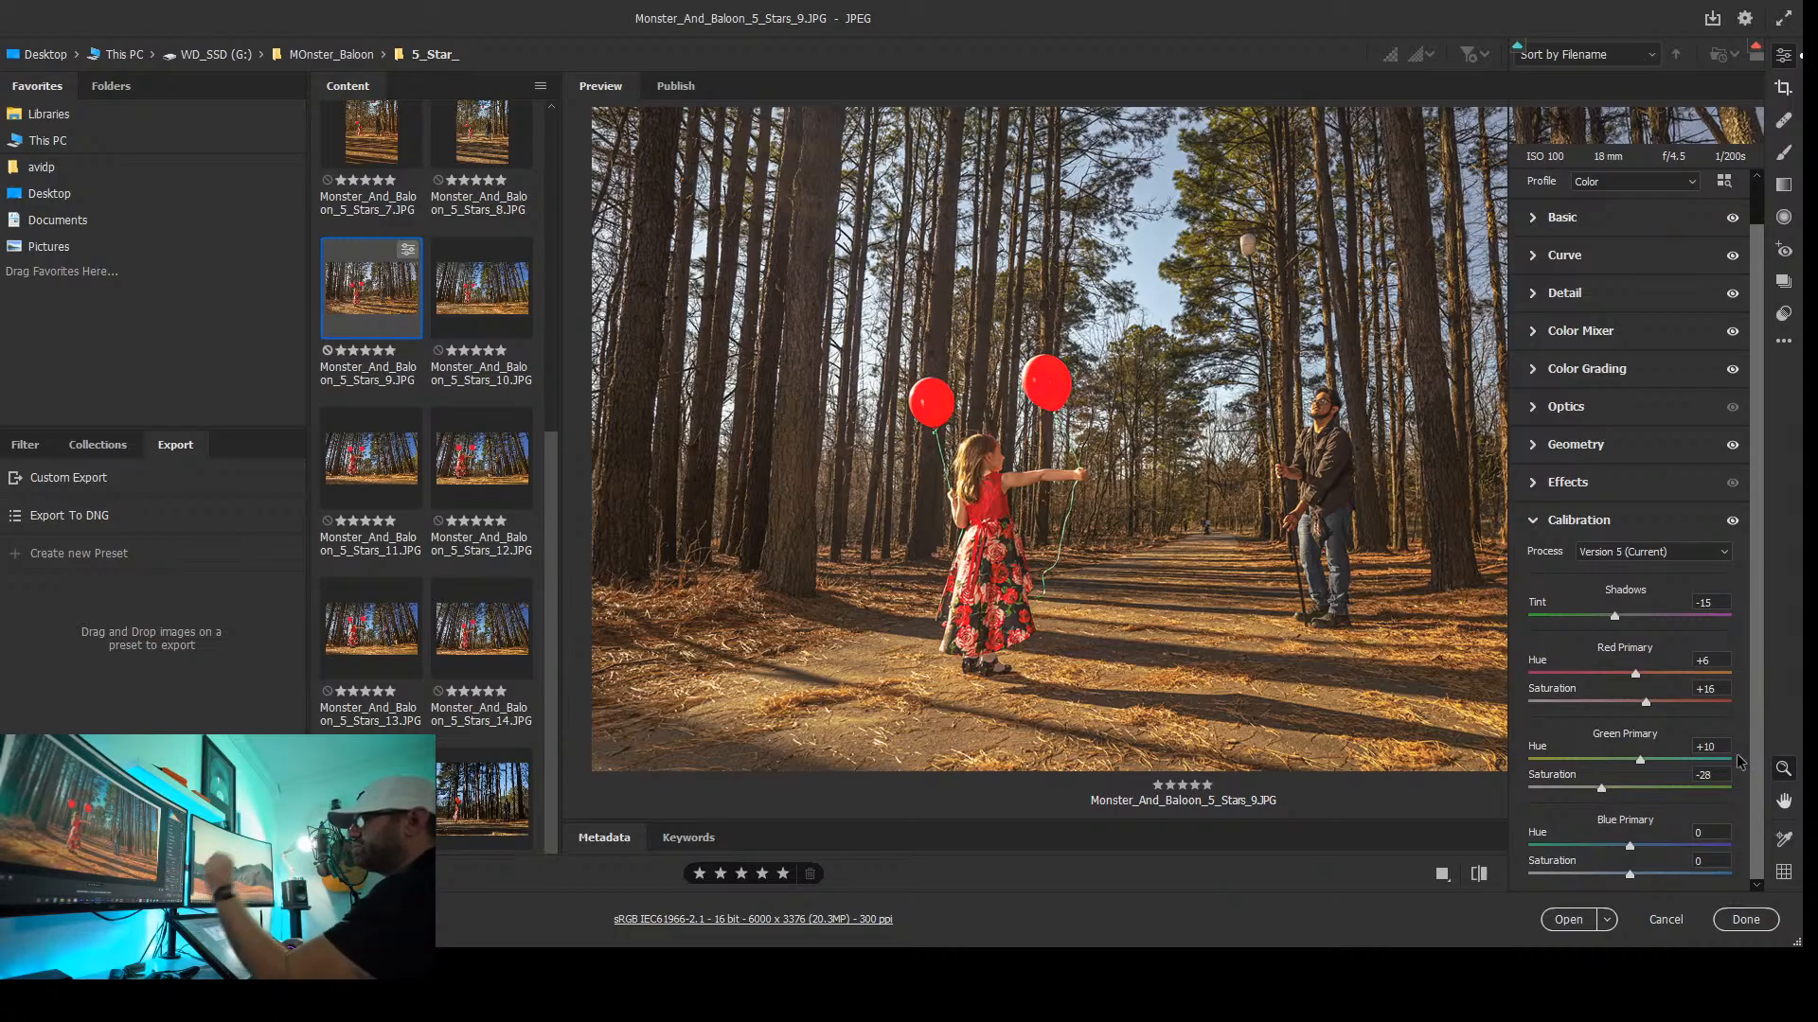
left_click_drag(1630, 845, 1572, 875)
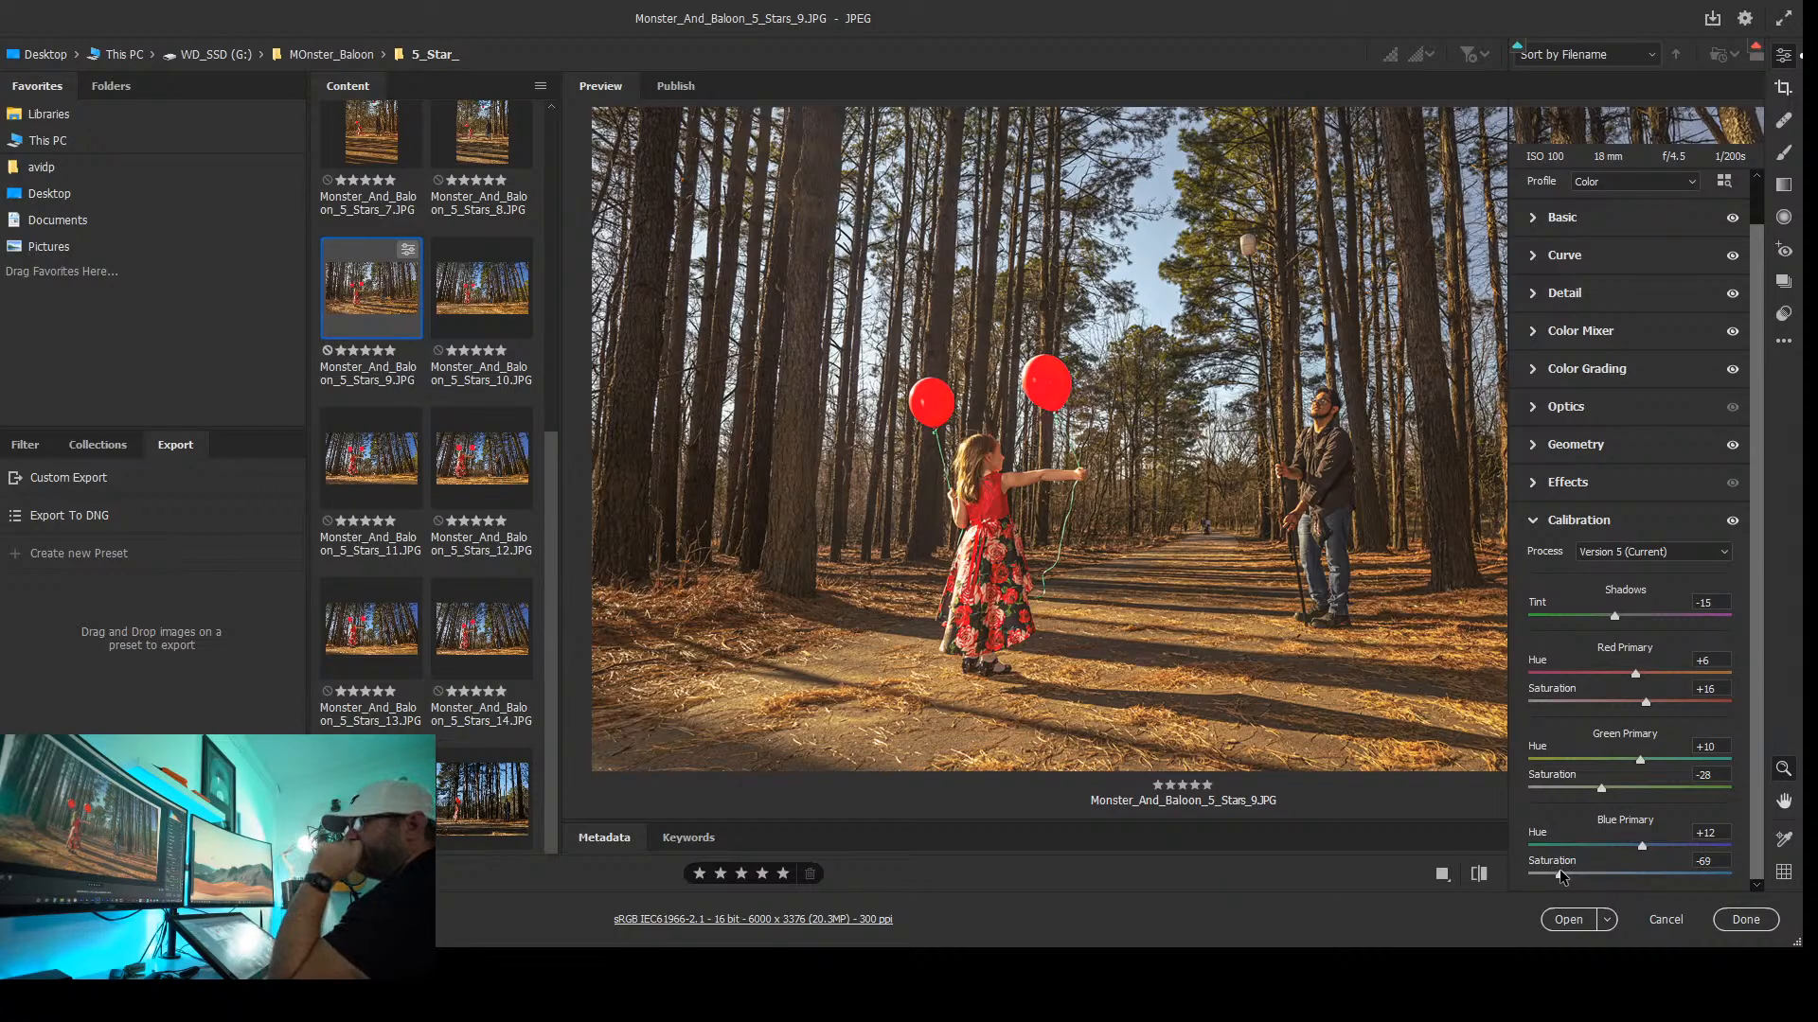
left_click_drag(1559, 871, 1566, 872)
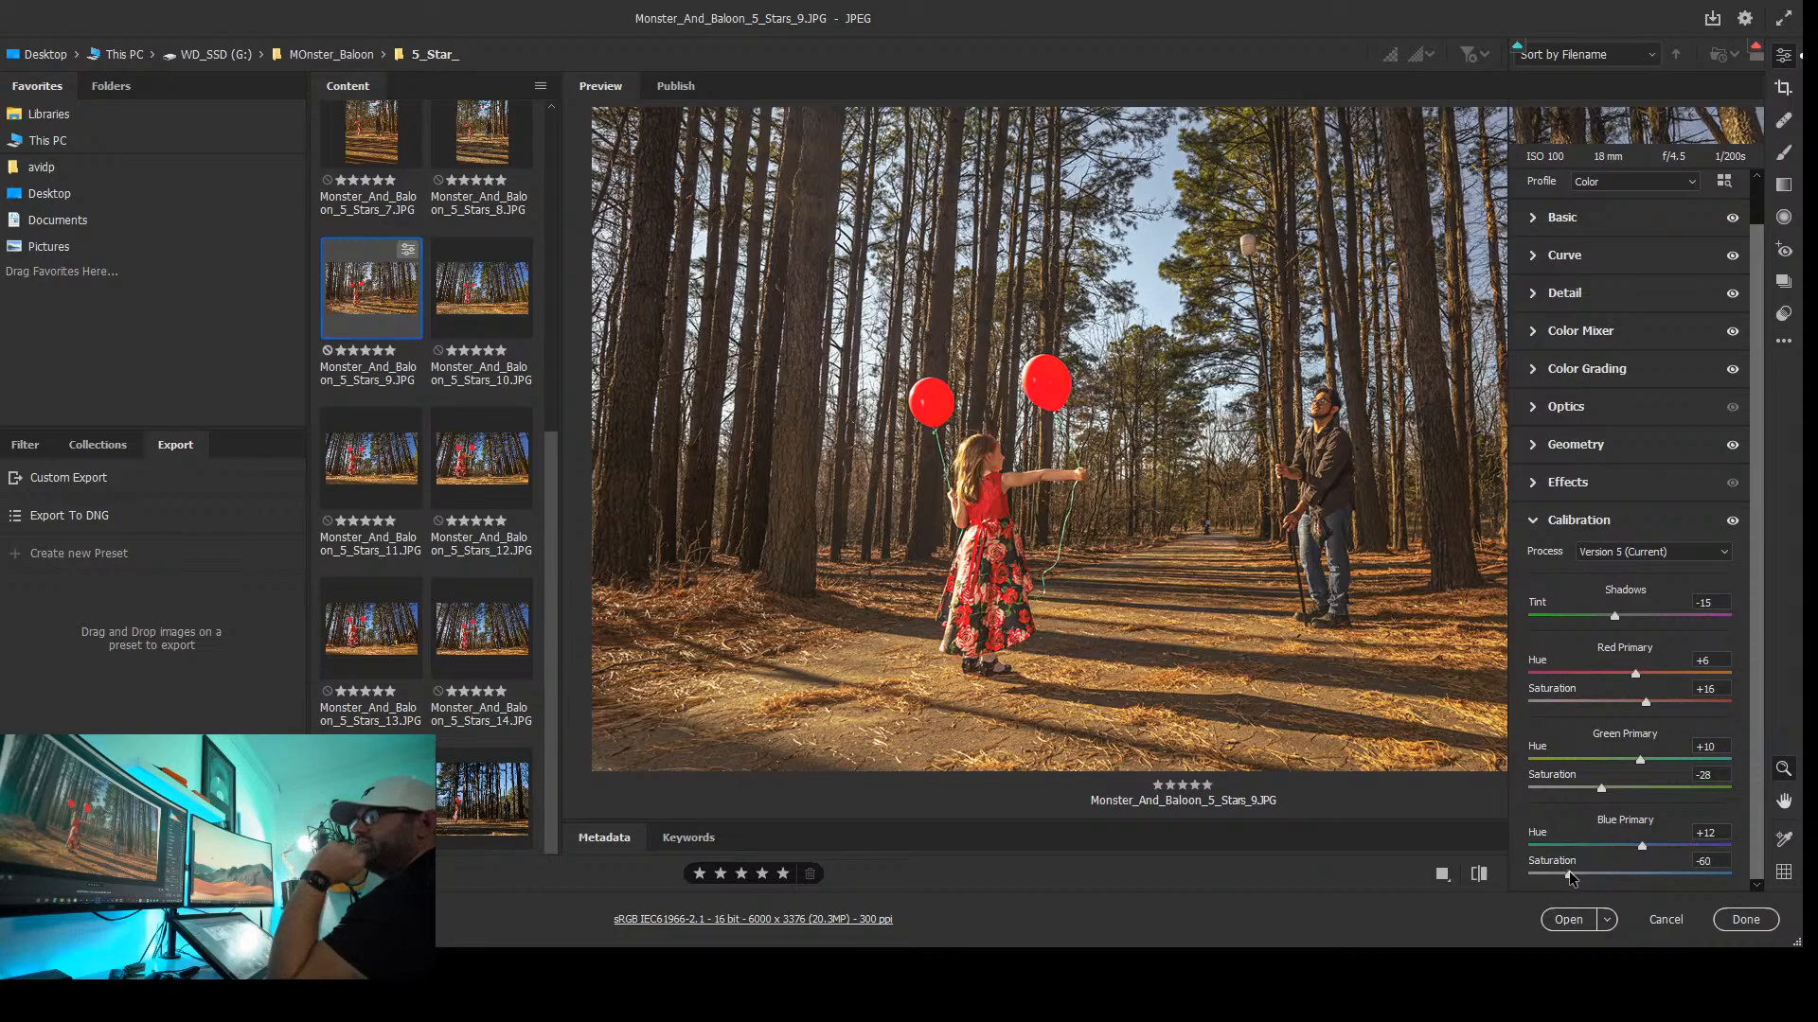
left_click_drag(1570, 871, 1571, 871)
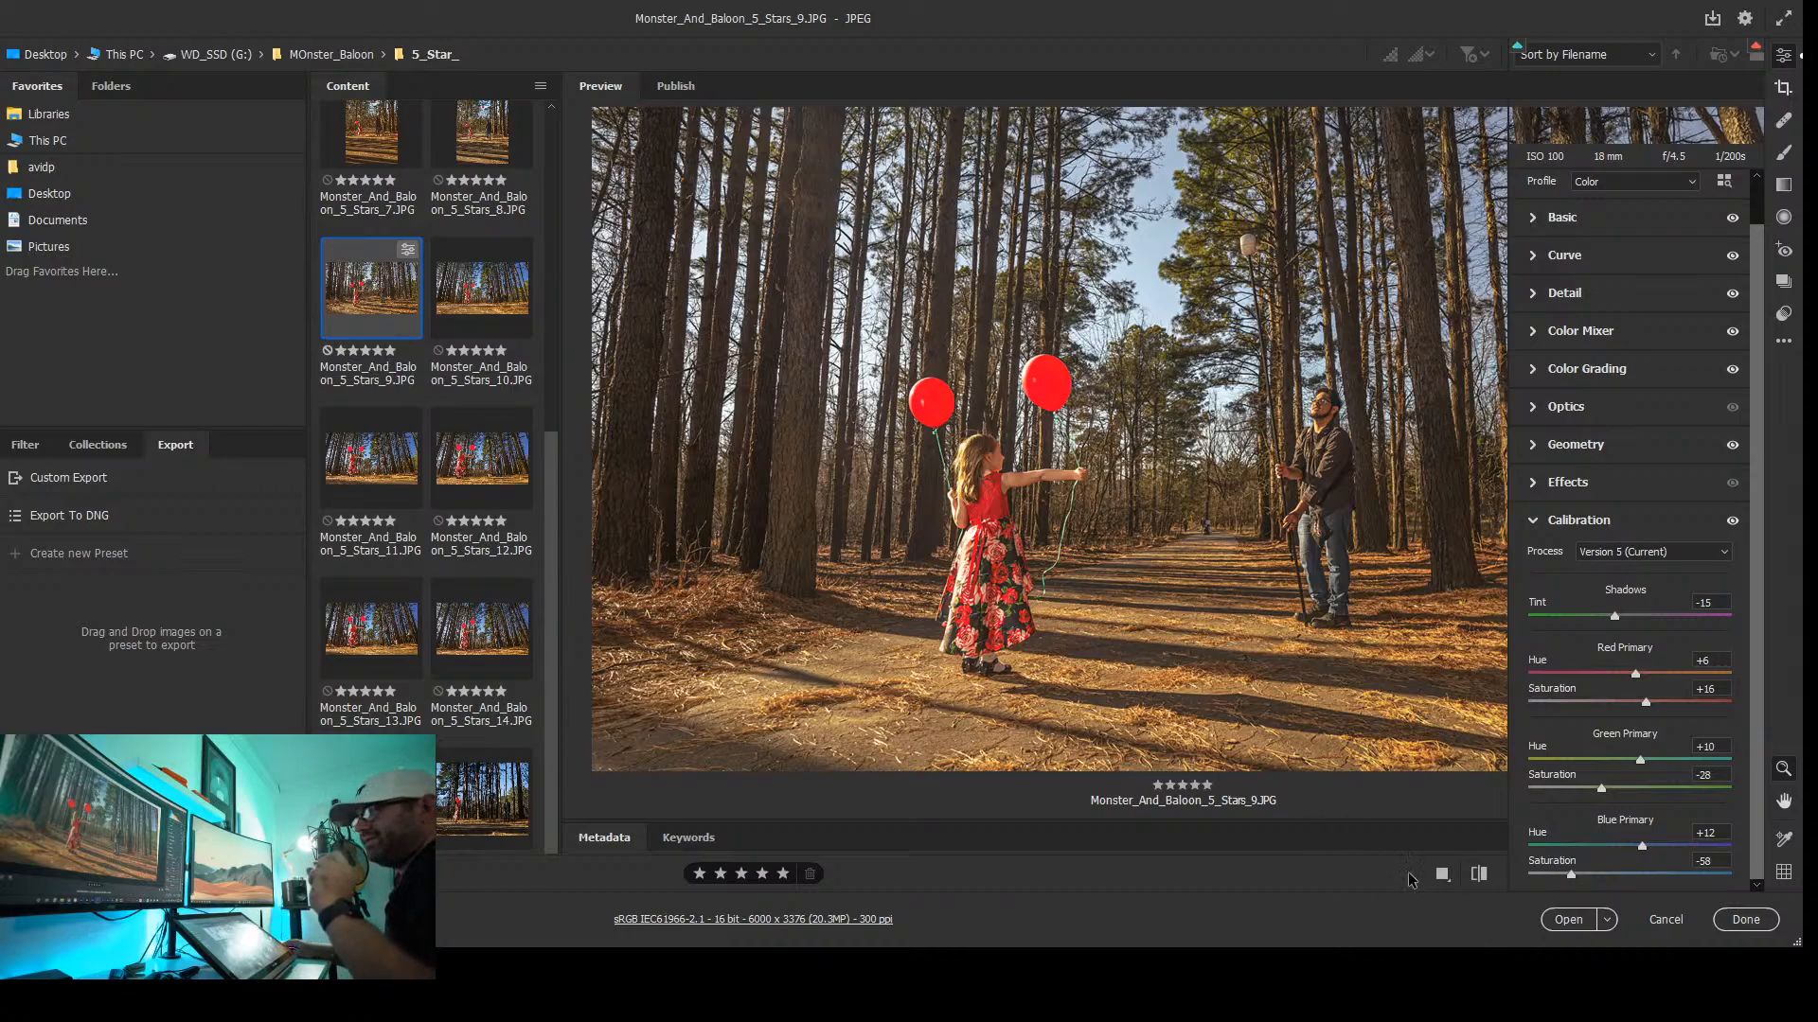
Open the edited photo in Photoshop and create a new white RGB document of 6300 x 5100 px at 300 pixels/inch
left_click(1568, 920)
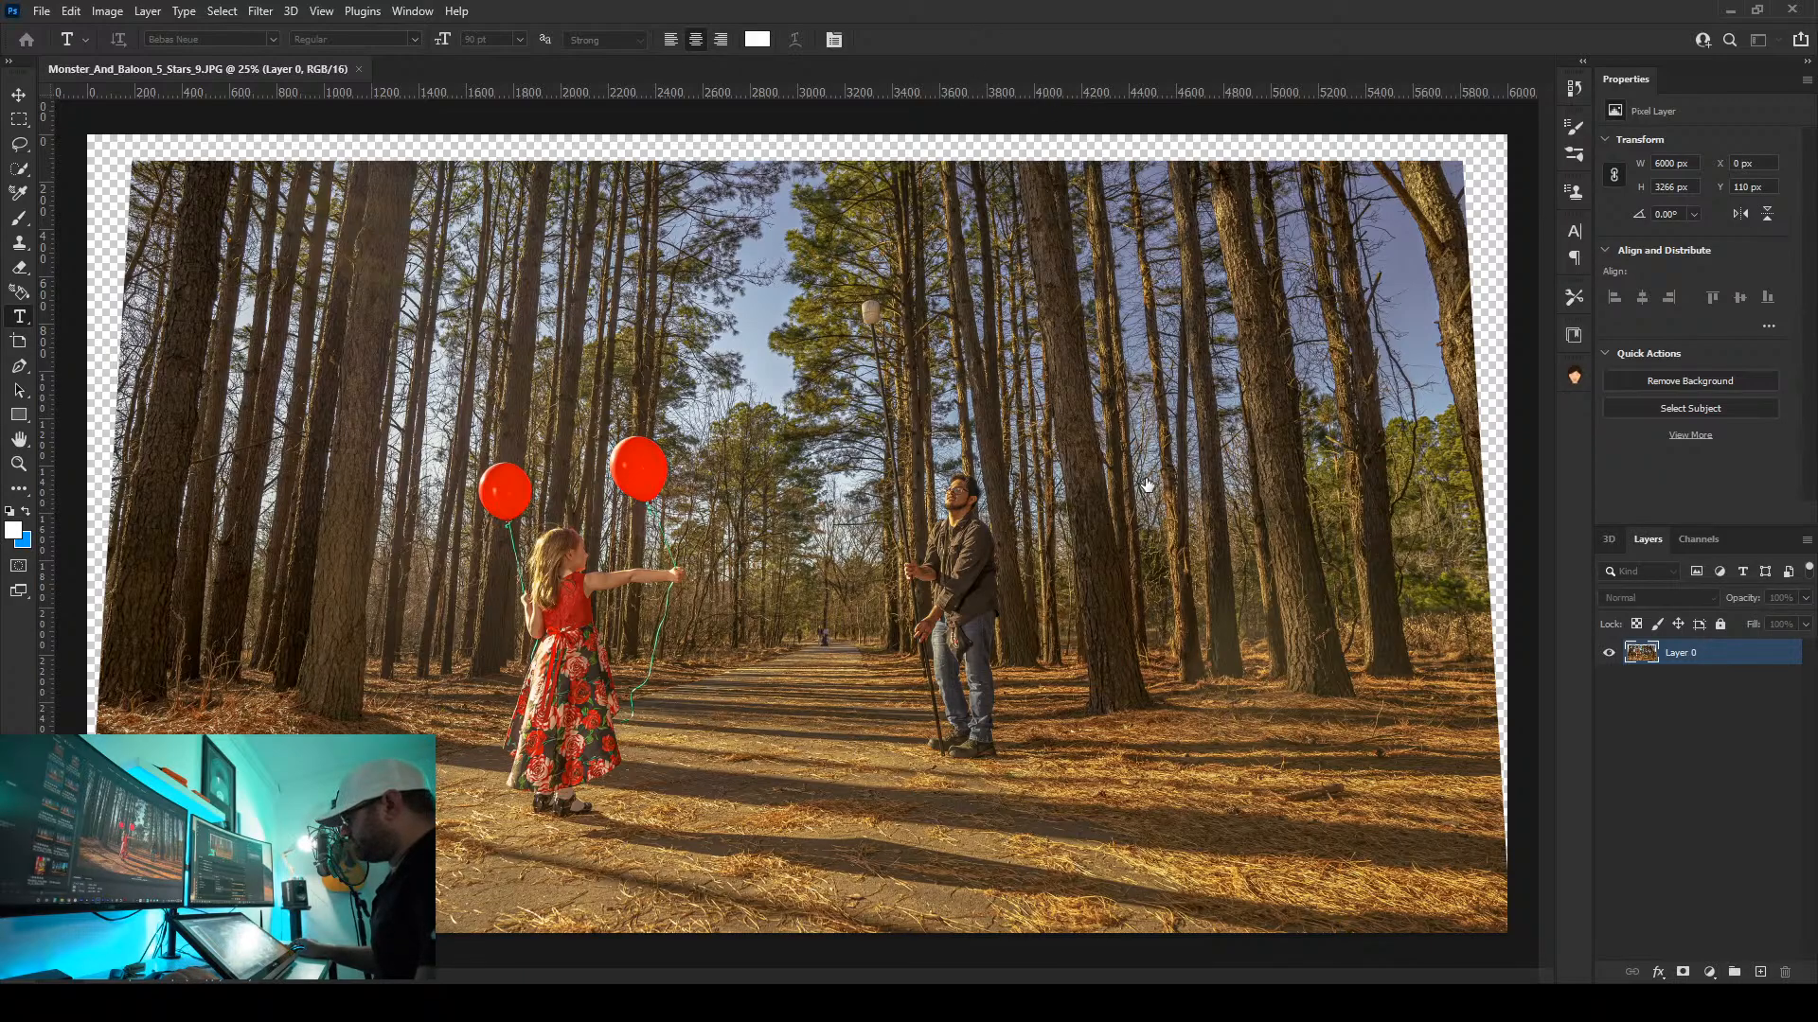
left_click(1170, 678)
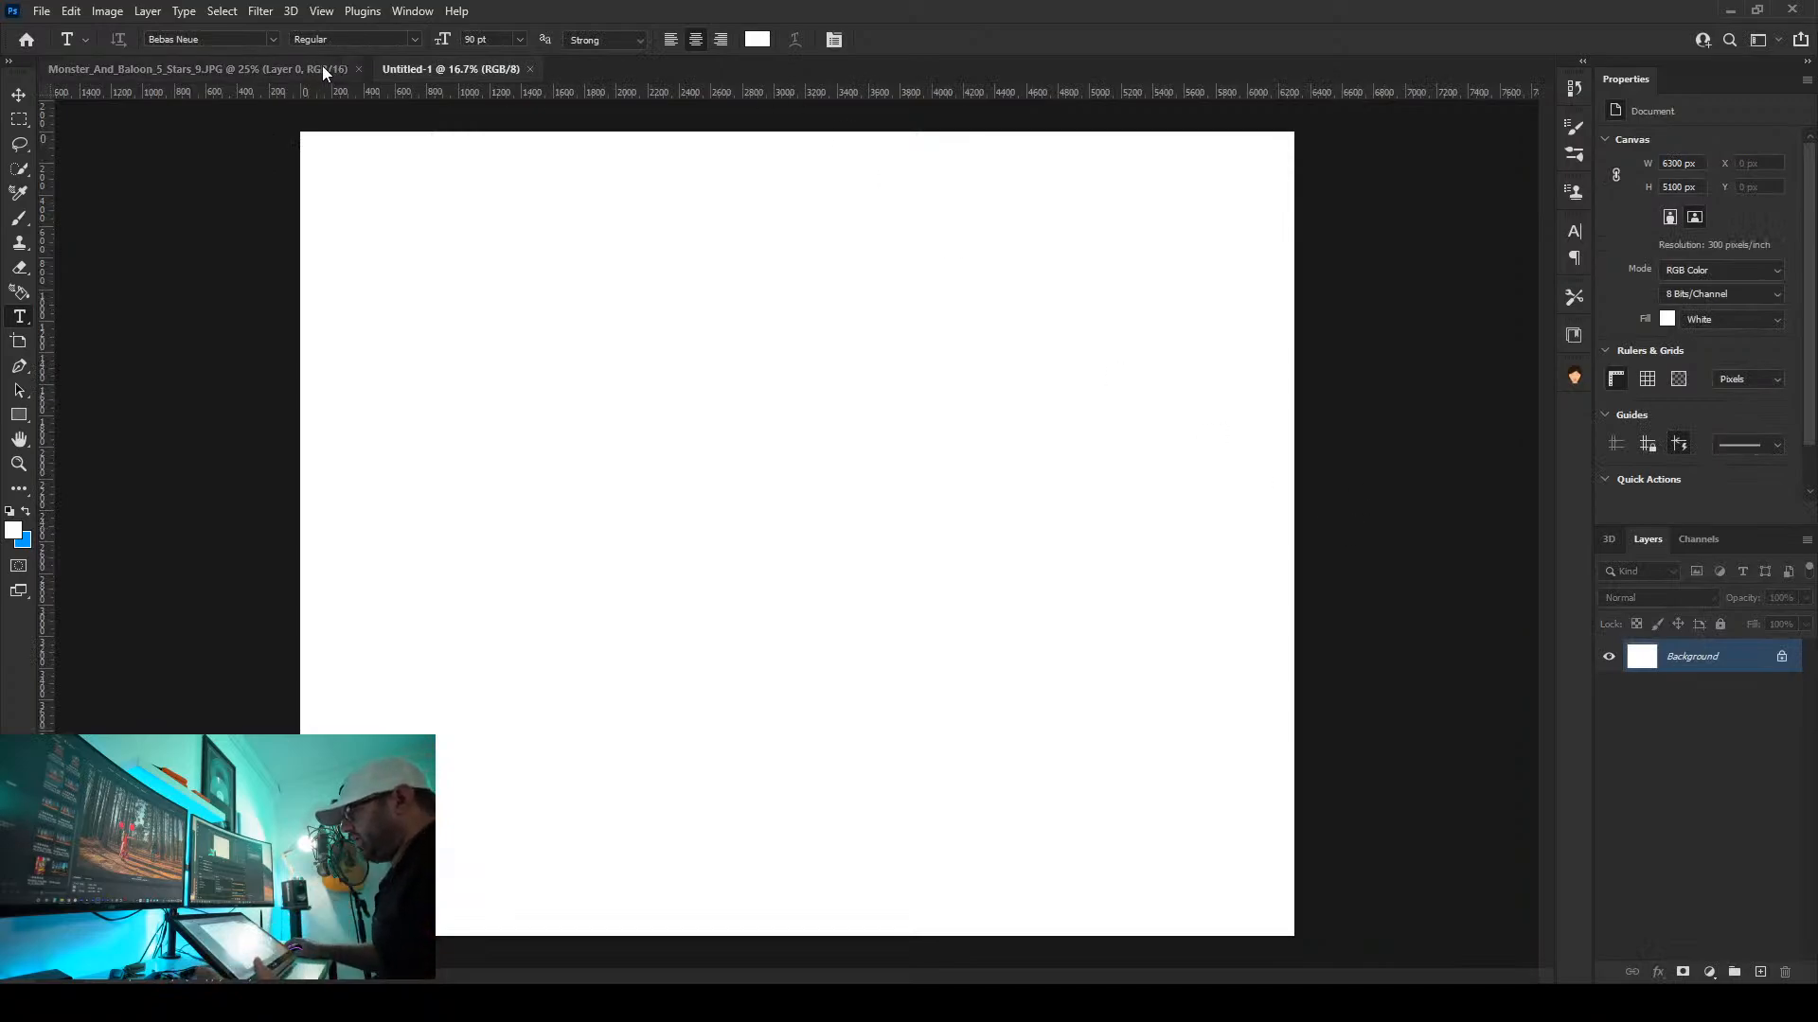
Copy the forest photo from Monster_And_Baloon_5_Stars_9.JPG into the blank Untitled-1 document as a new layer
left_click(233, 70)
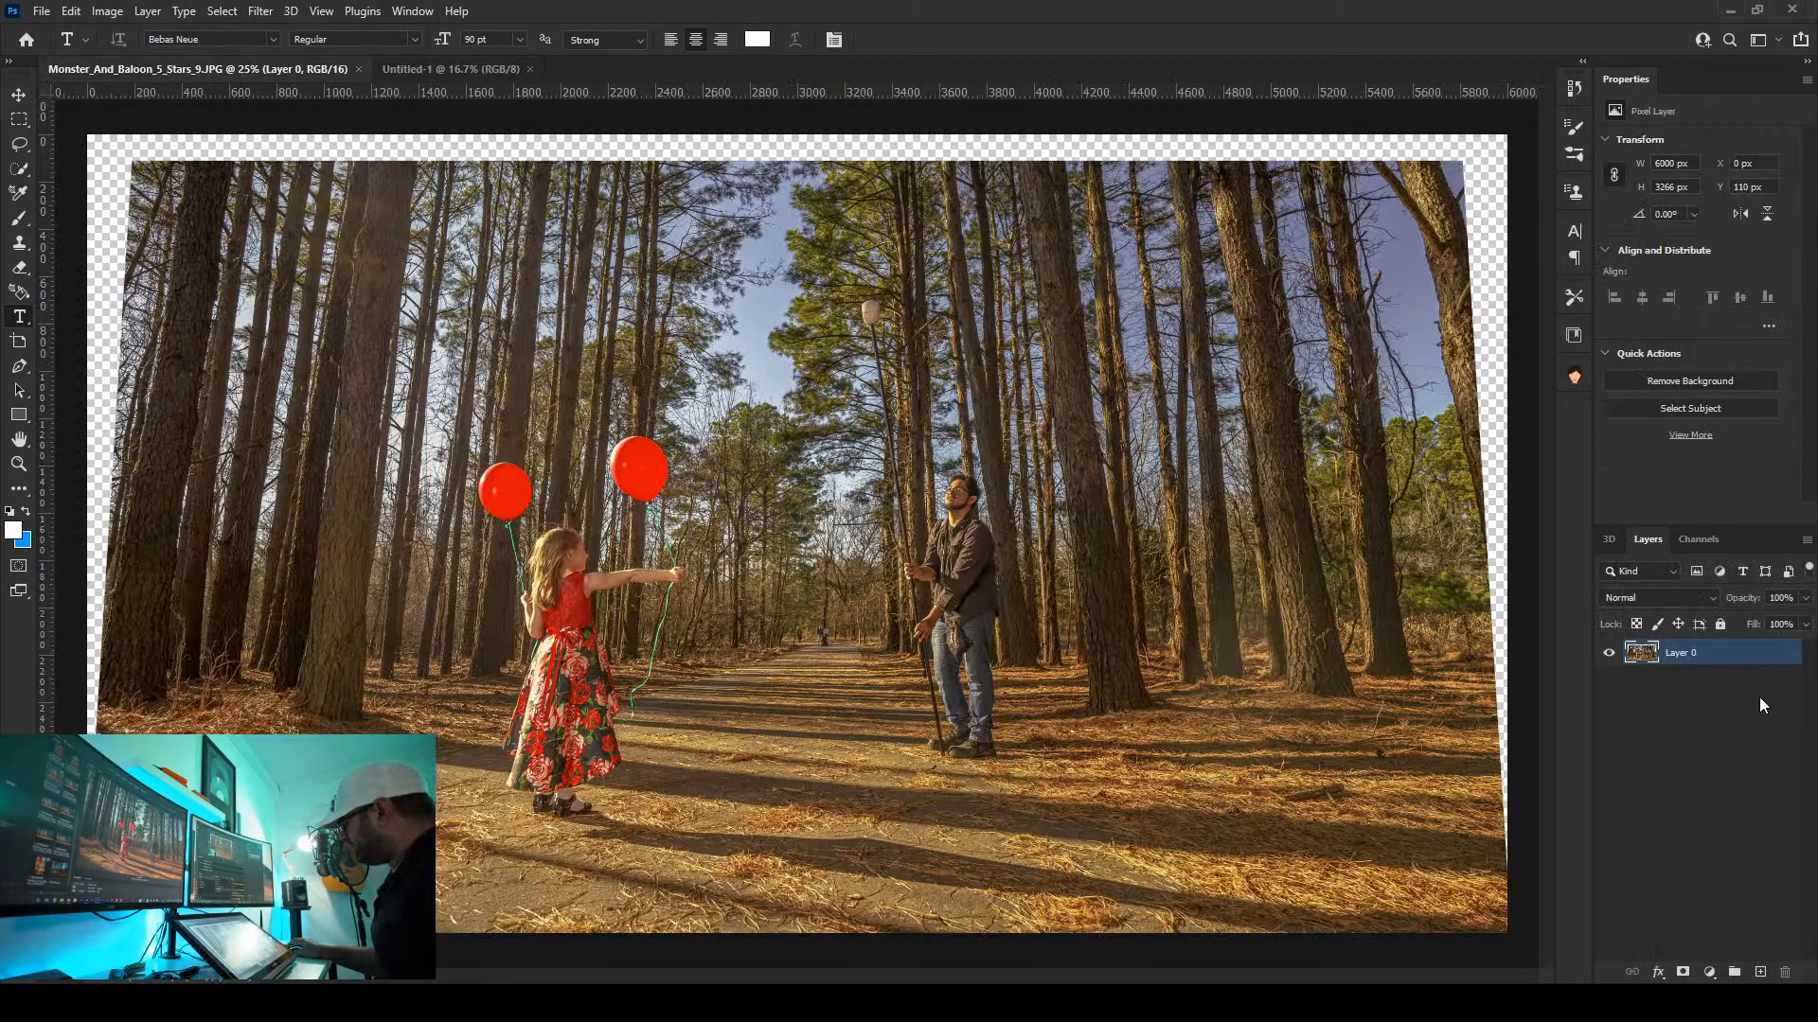
left_click(450, 69)
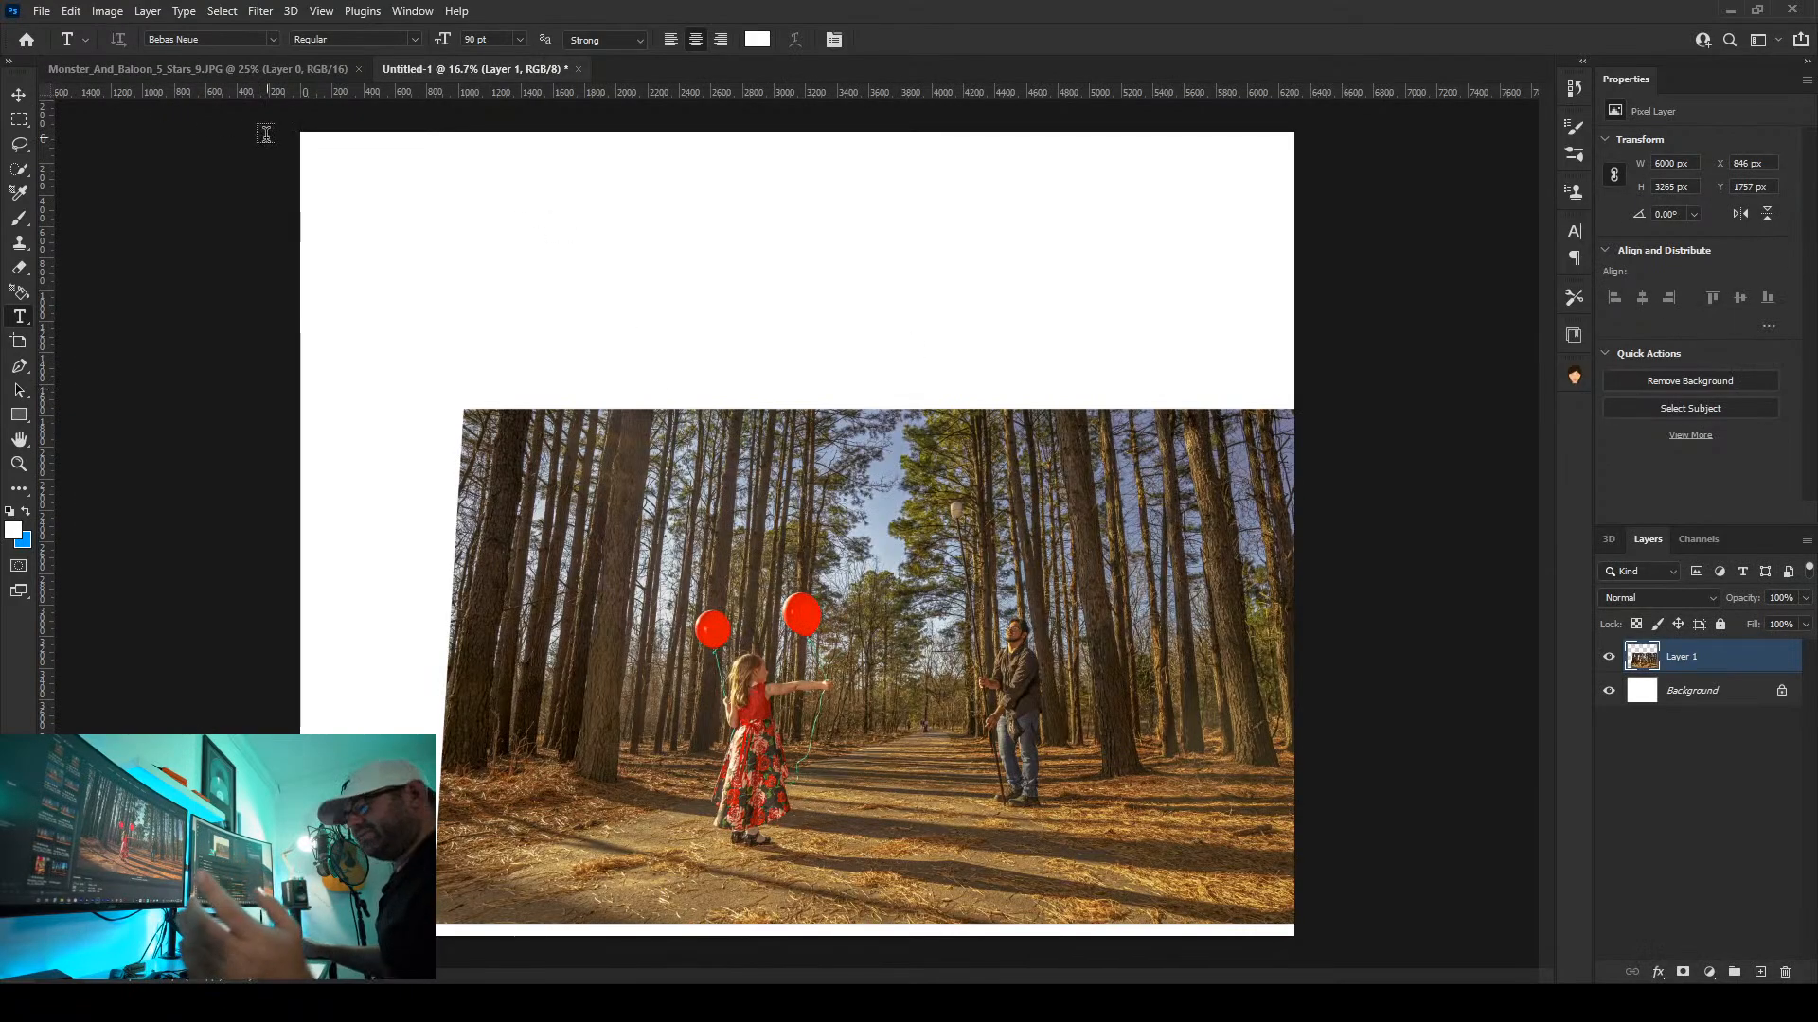
Move the forest photo up and across so it sits centred between the canvas's side edges
key("v")
left_click_drag(1066, 599, 947, 489)
key("ctrl")
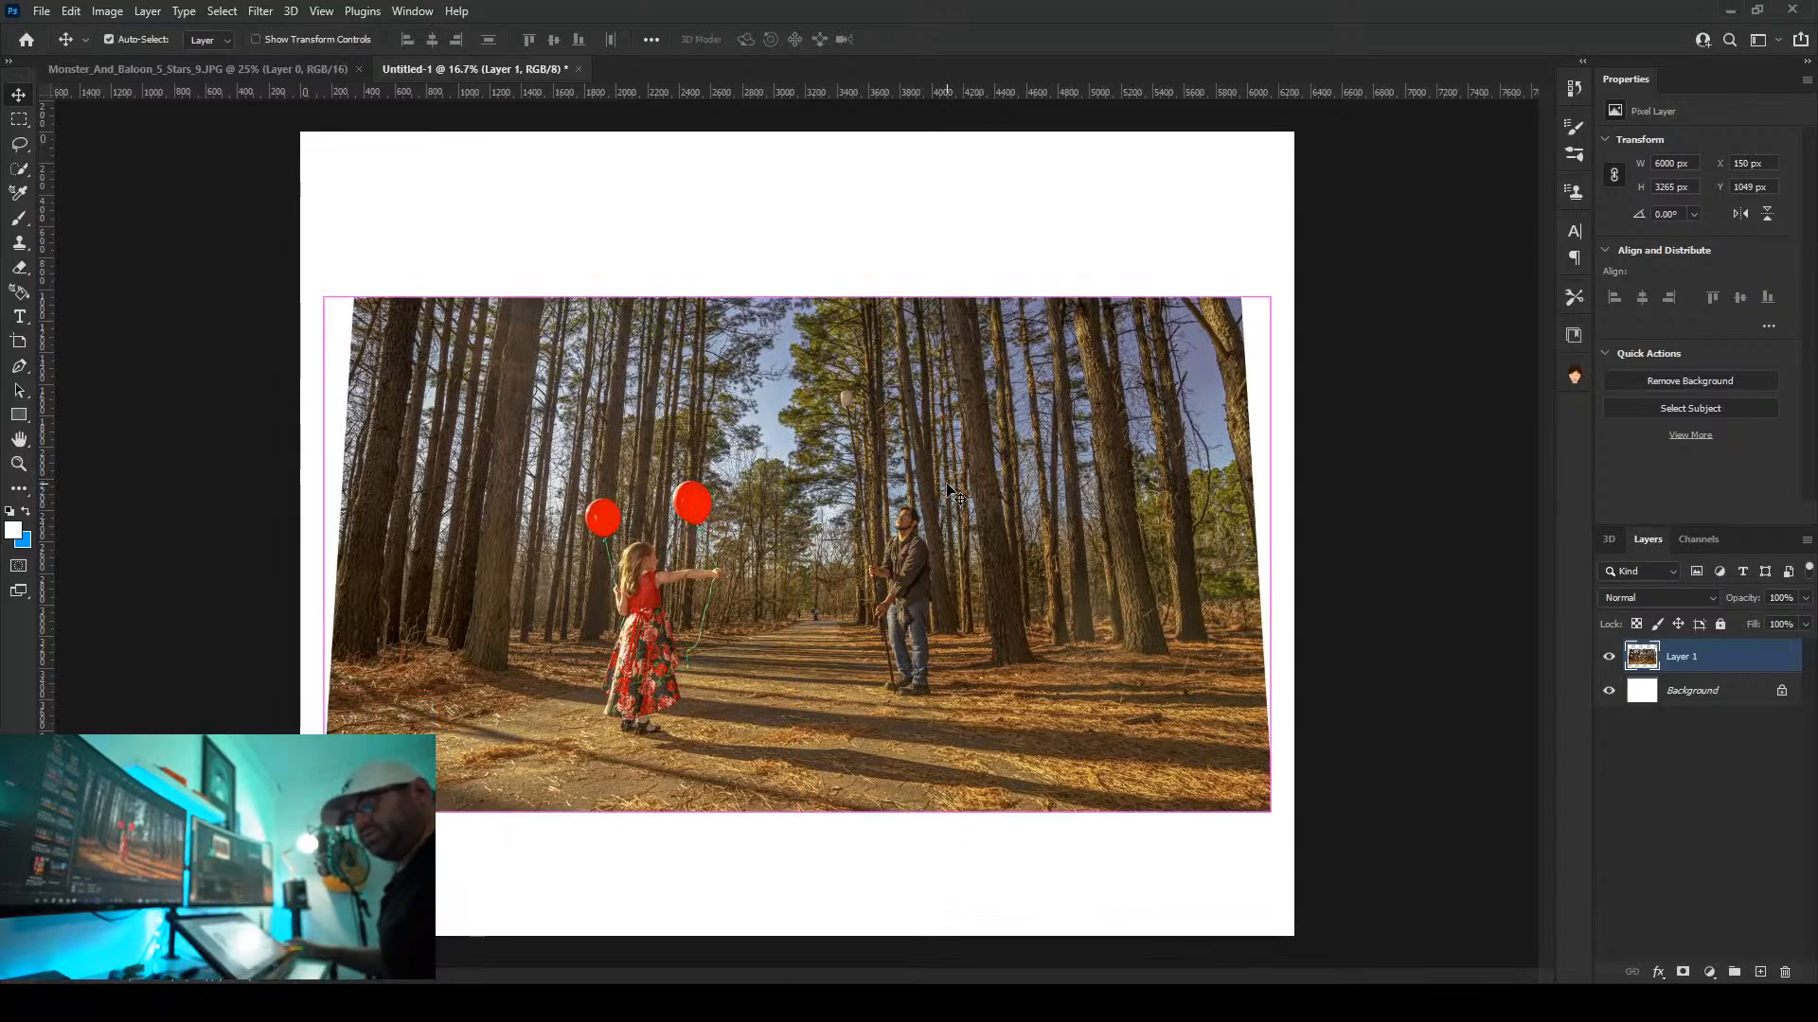
Scale the forest photo proportionally to about 159.62%, nudge it slightly upward to cover the whole canvas, and apply the transform
key("ctrl+t")
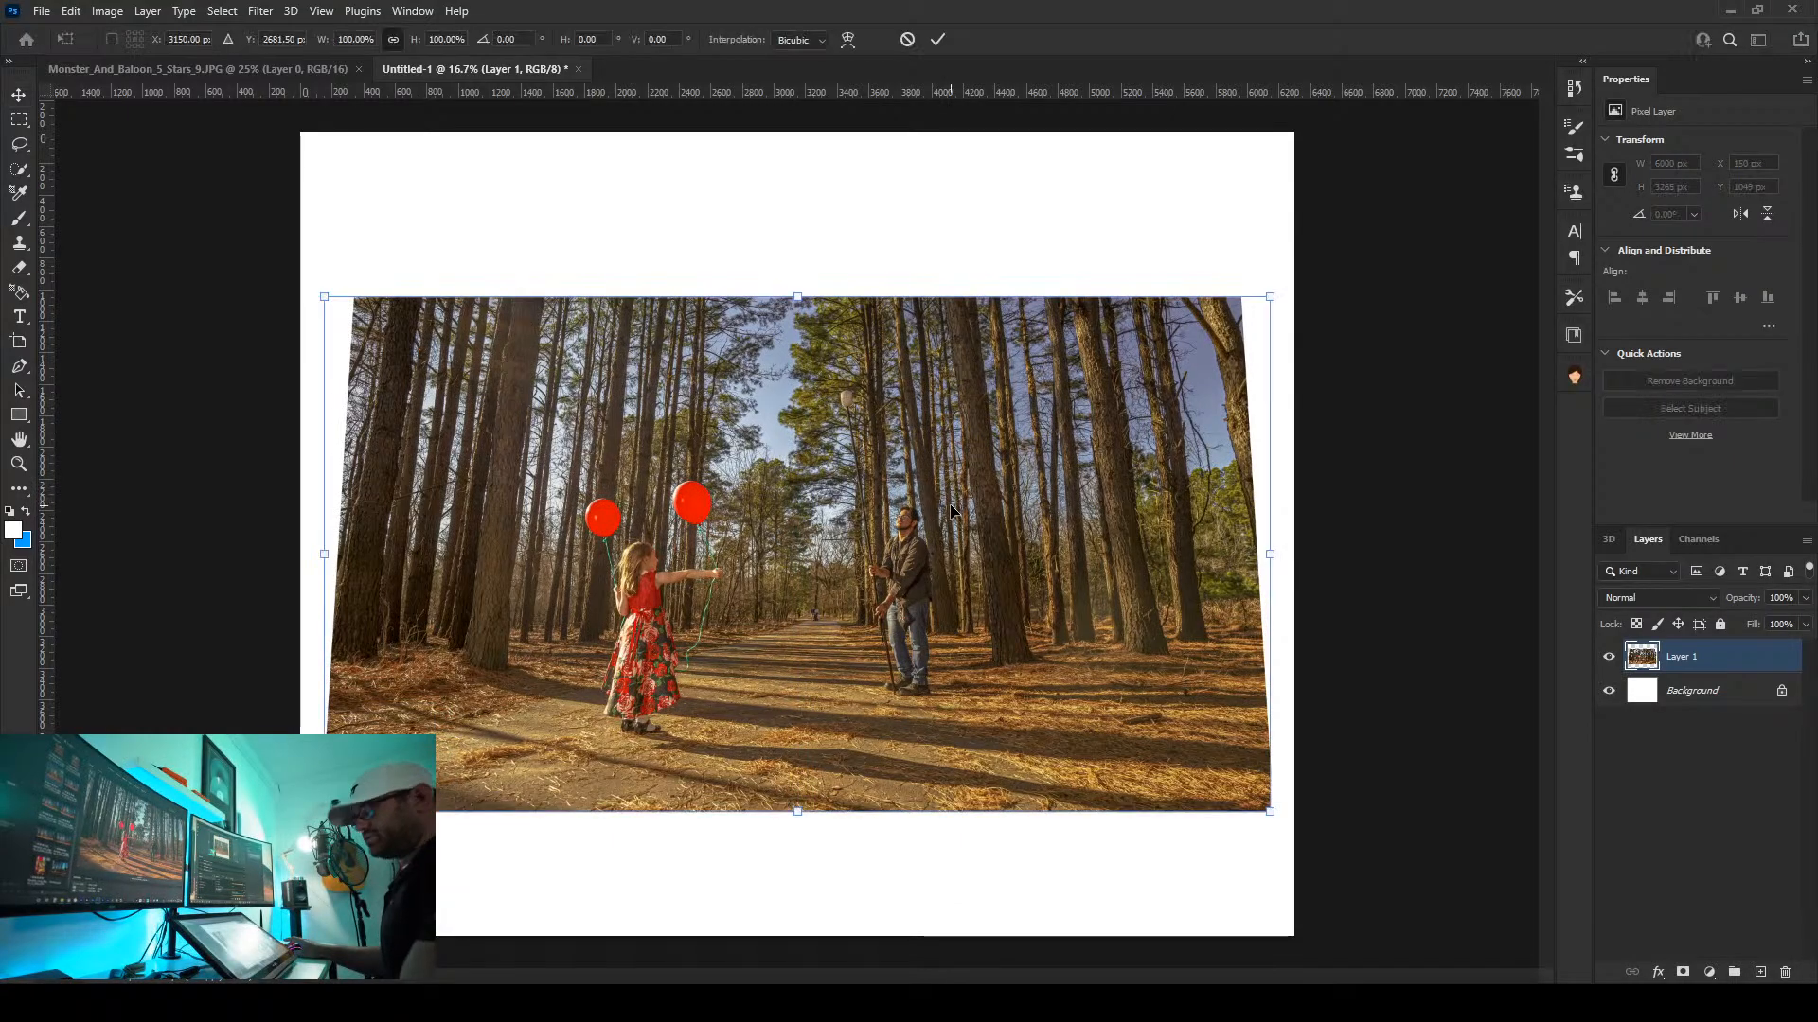
left_click_drag(1272, 294, 1516, 137)
mouse_move(1326, 495)
left_mouse_down()
mouse_move(1359, 486)
mouse_move(1335, 484)
left_mouse_up()
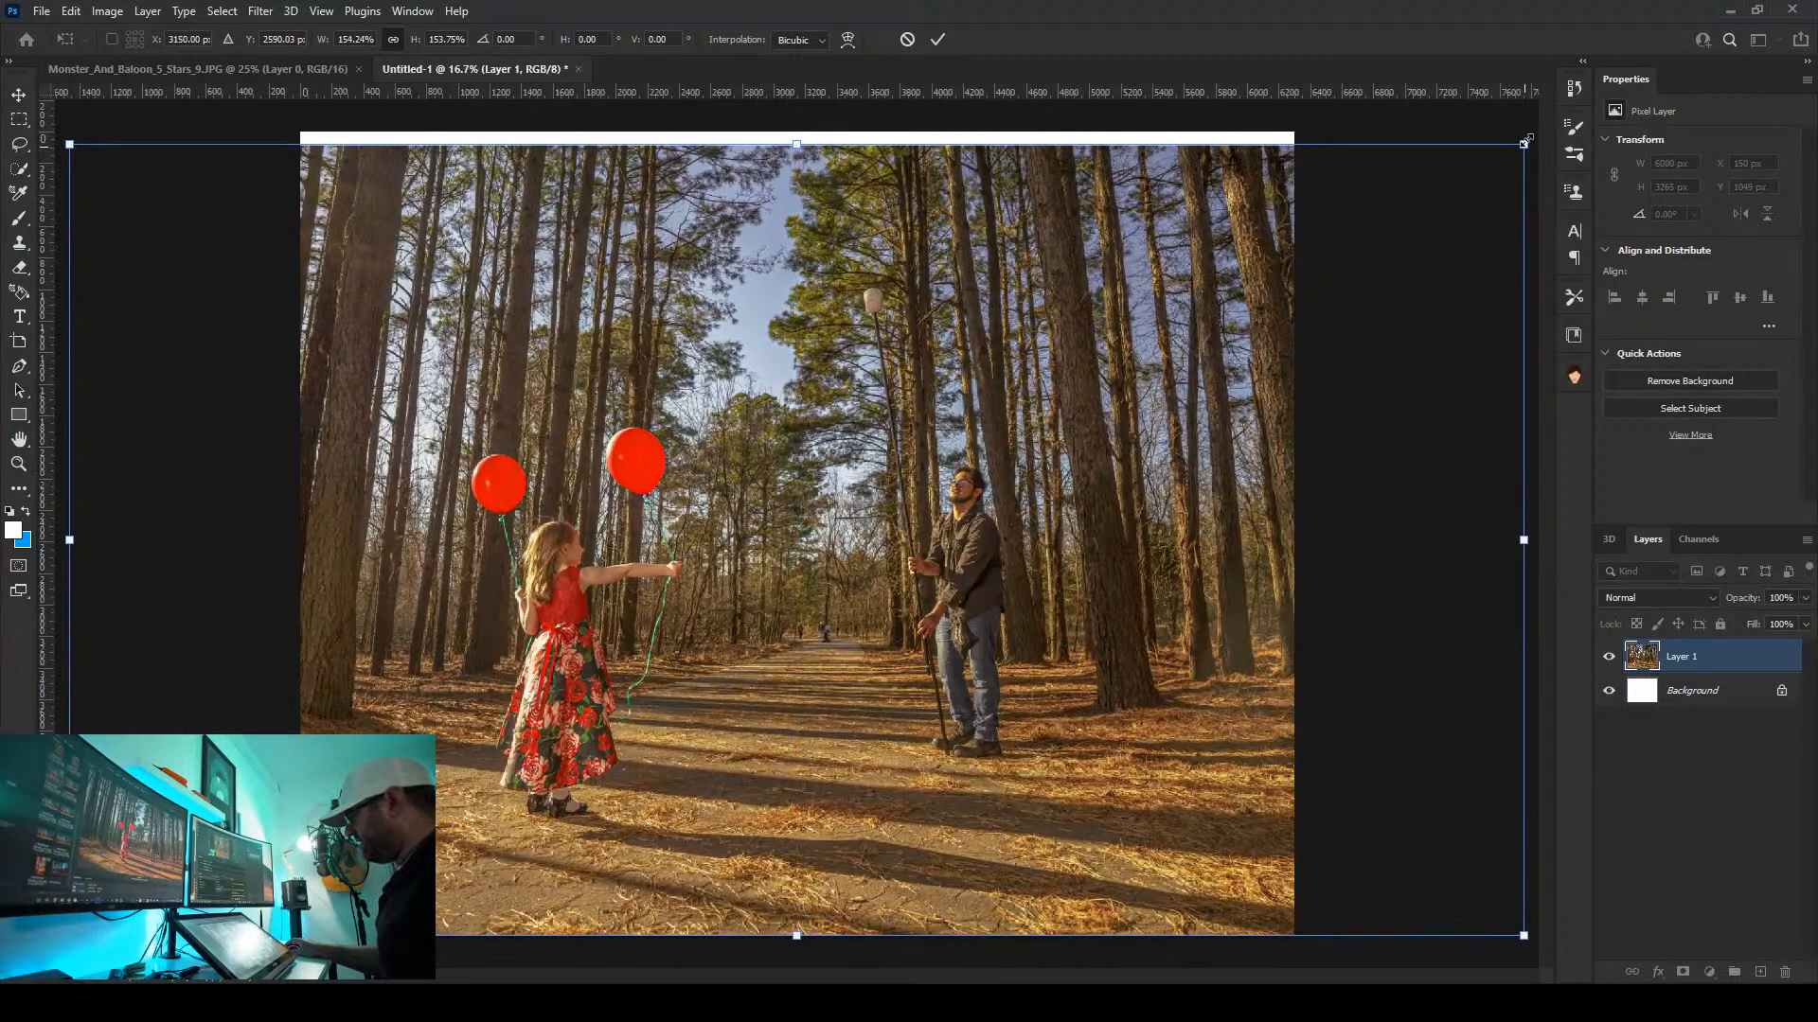
left_click_drag(1523, 144, 1550, 128)
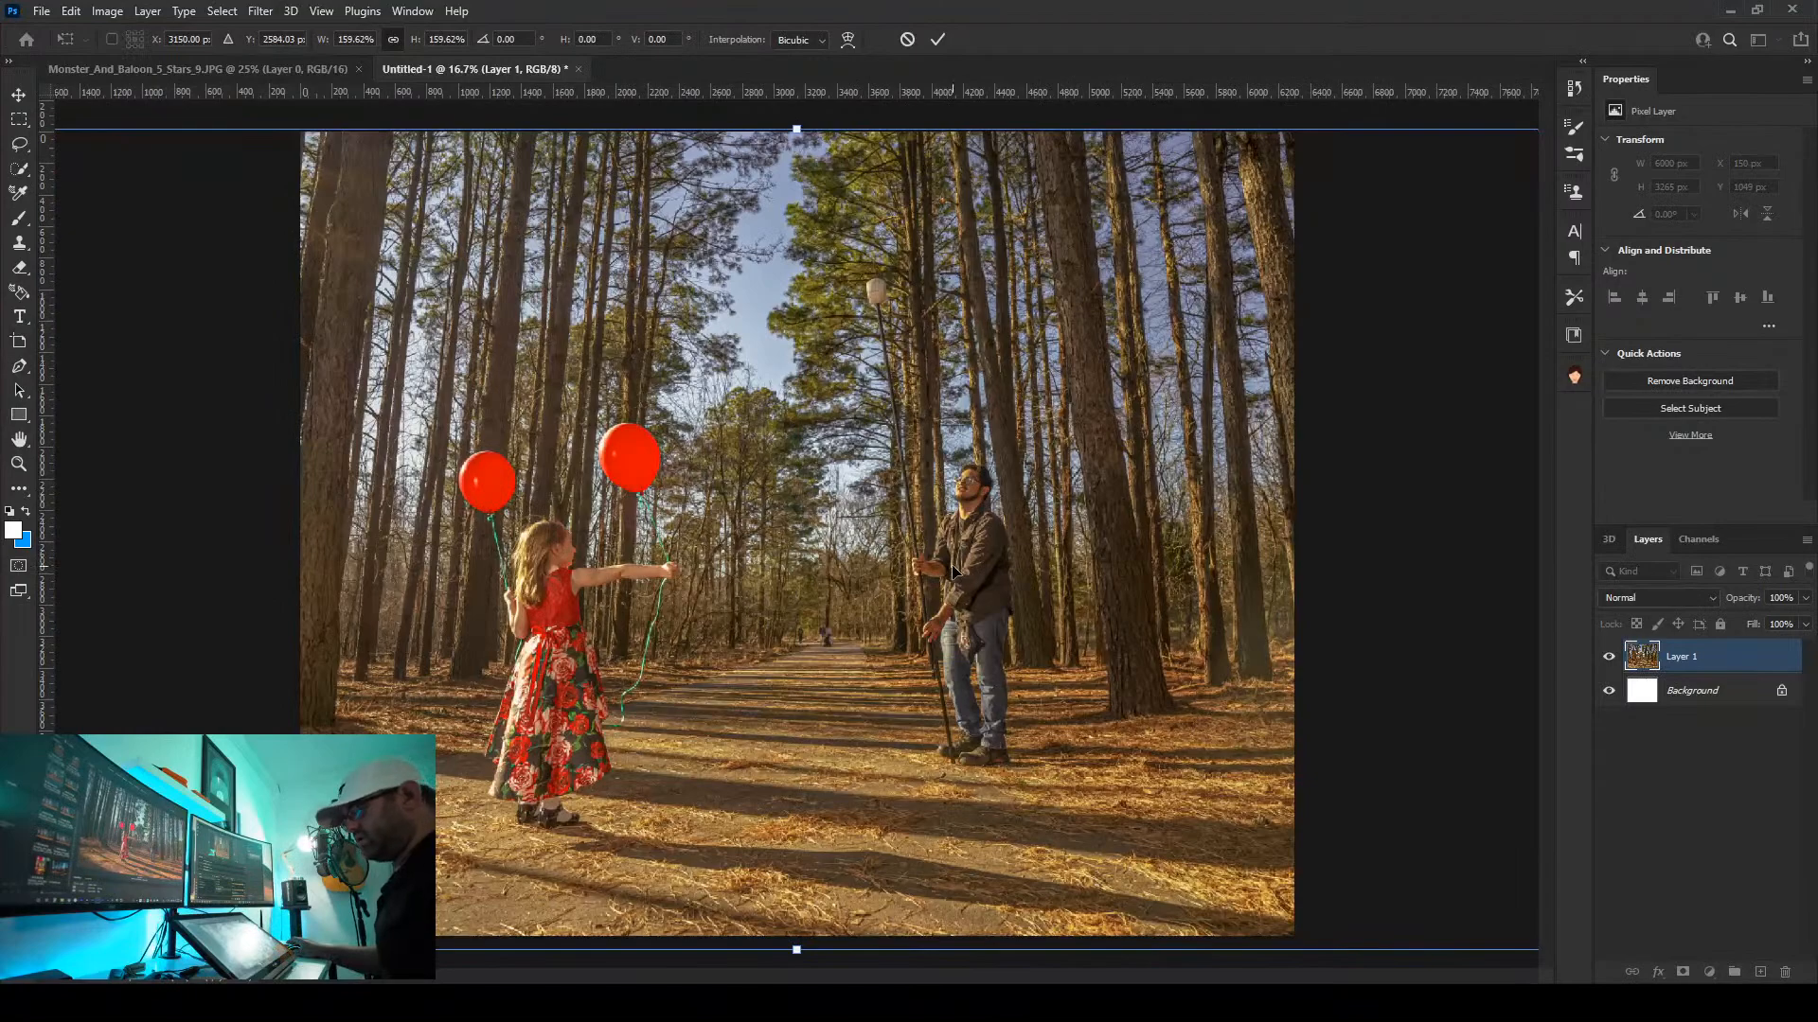
left_click_drag(939, 579, 935, 575)
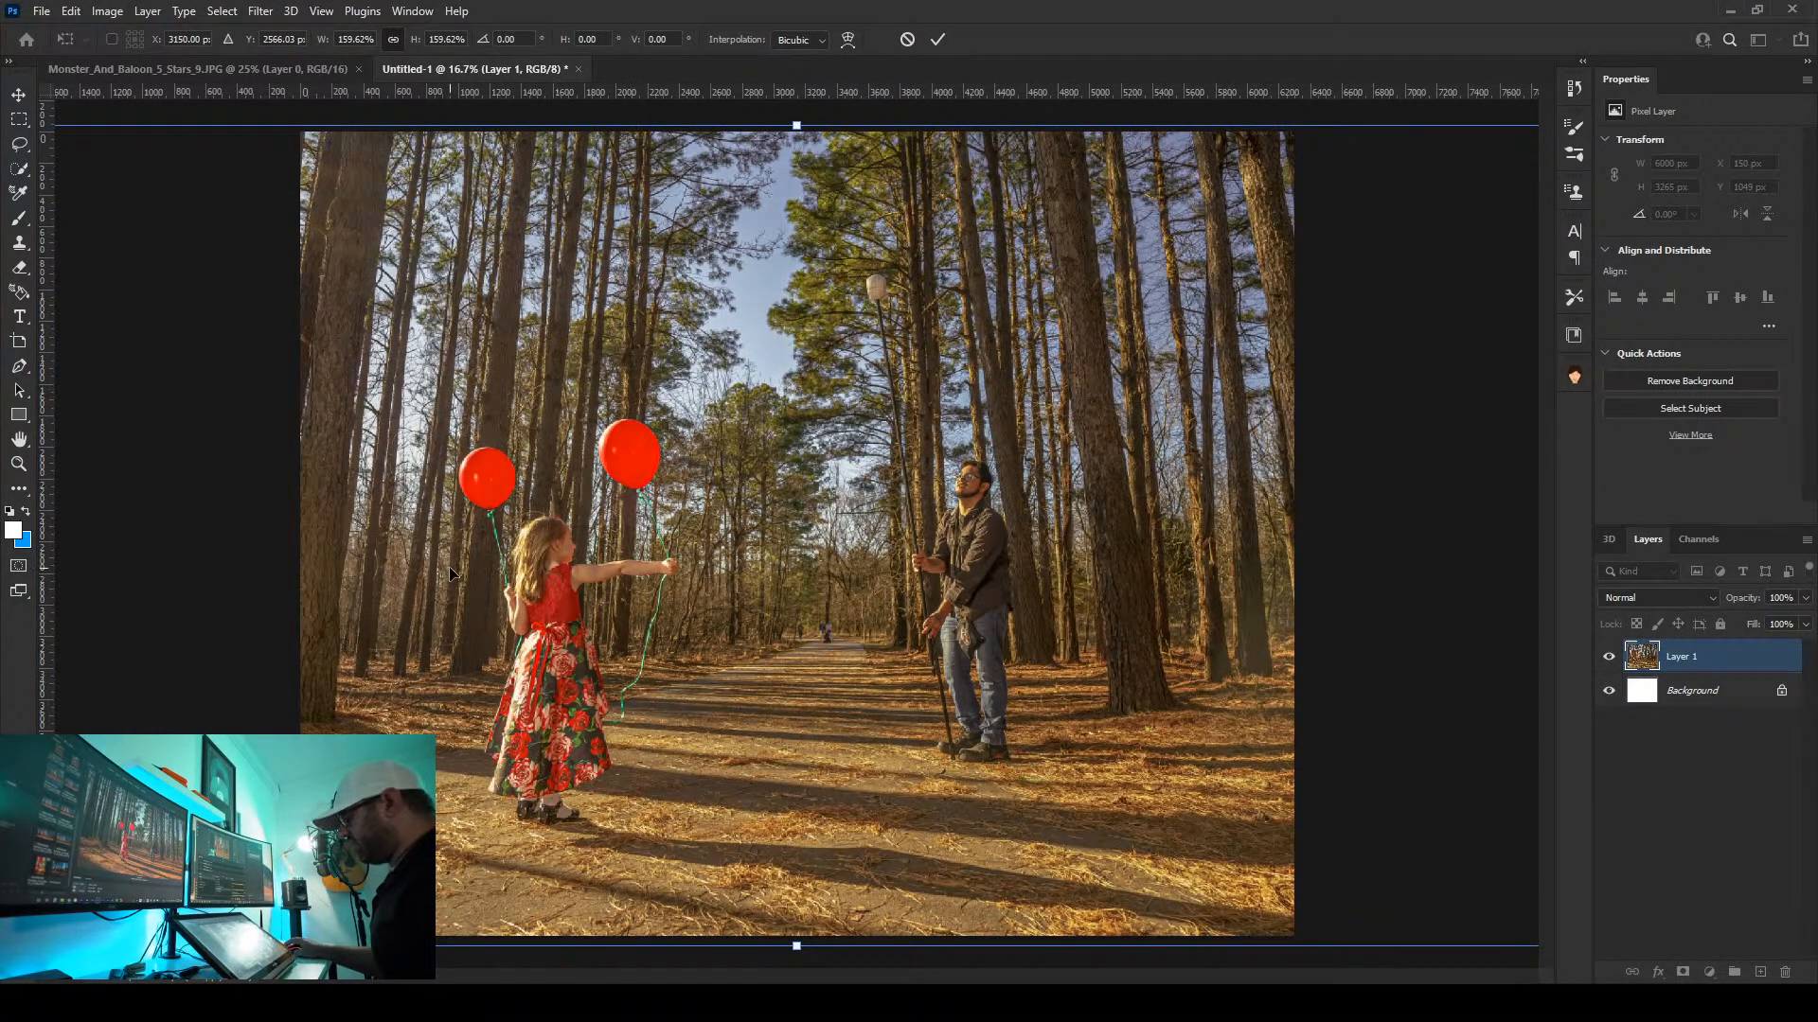
left_click(938, 39)
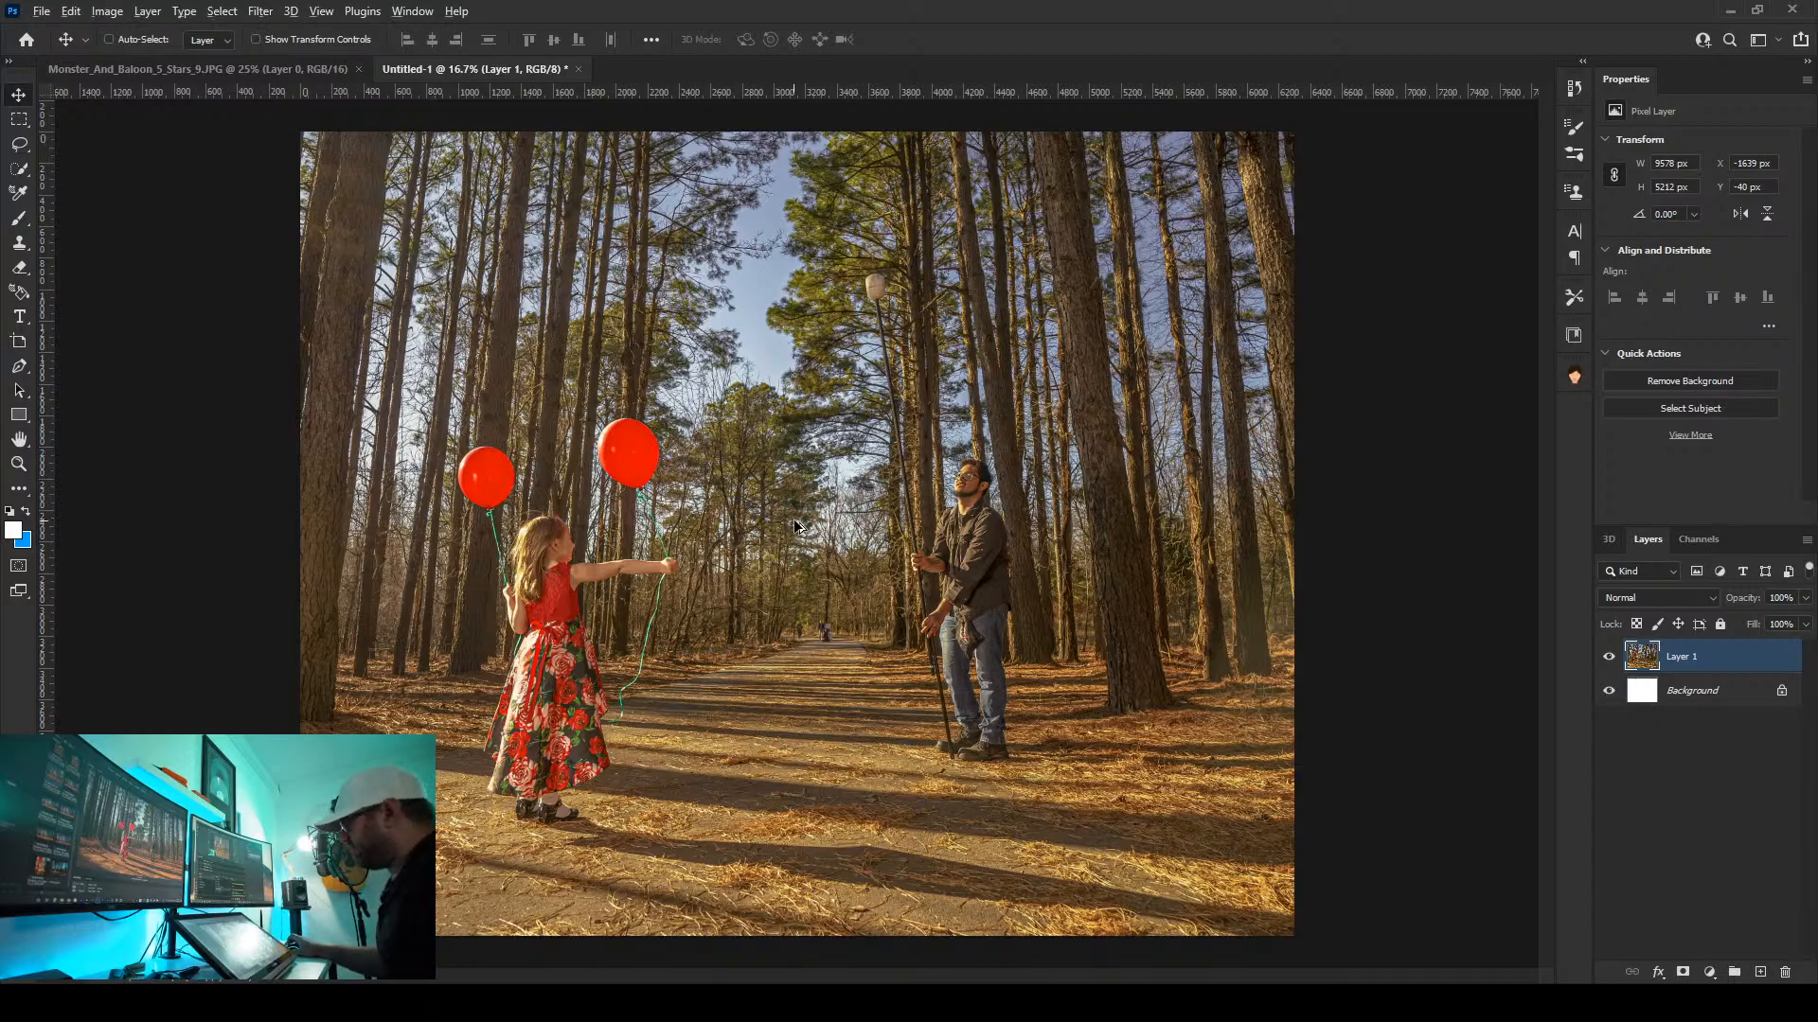
scroll(816, 534, "up", 4)
scroll(780, 596, "up", 1)
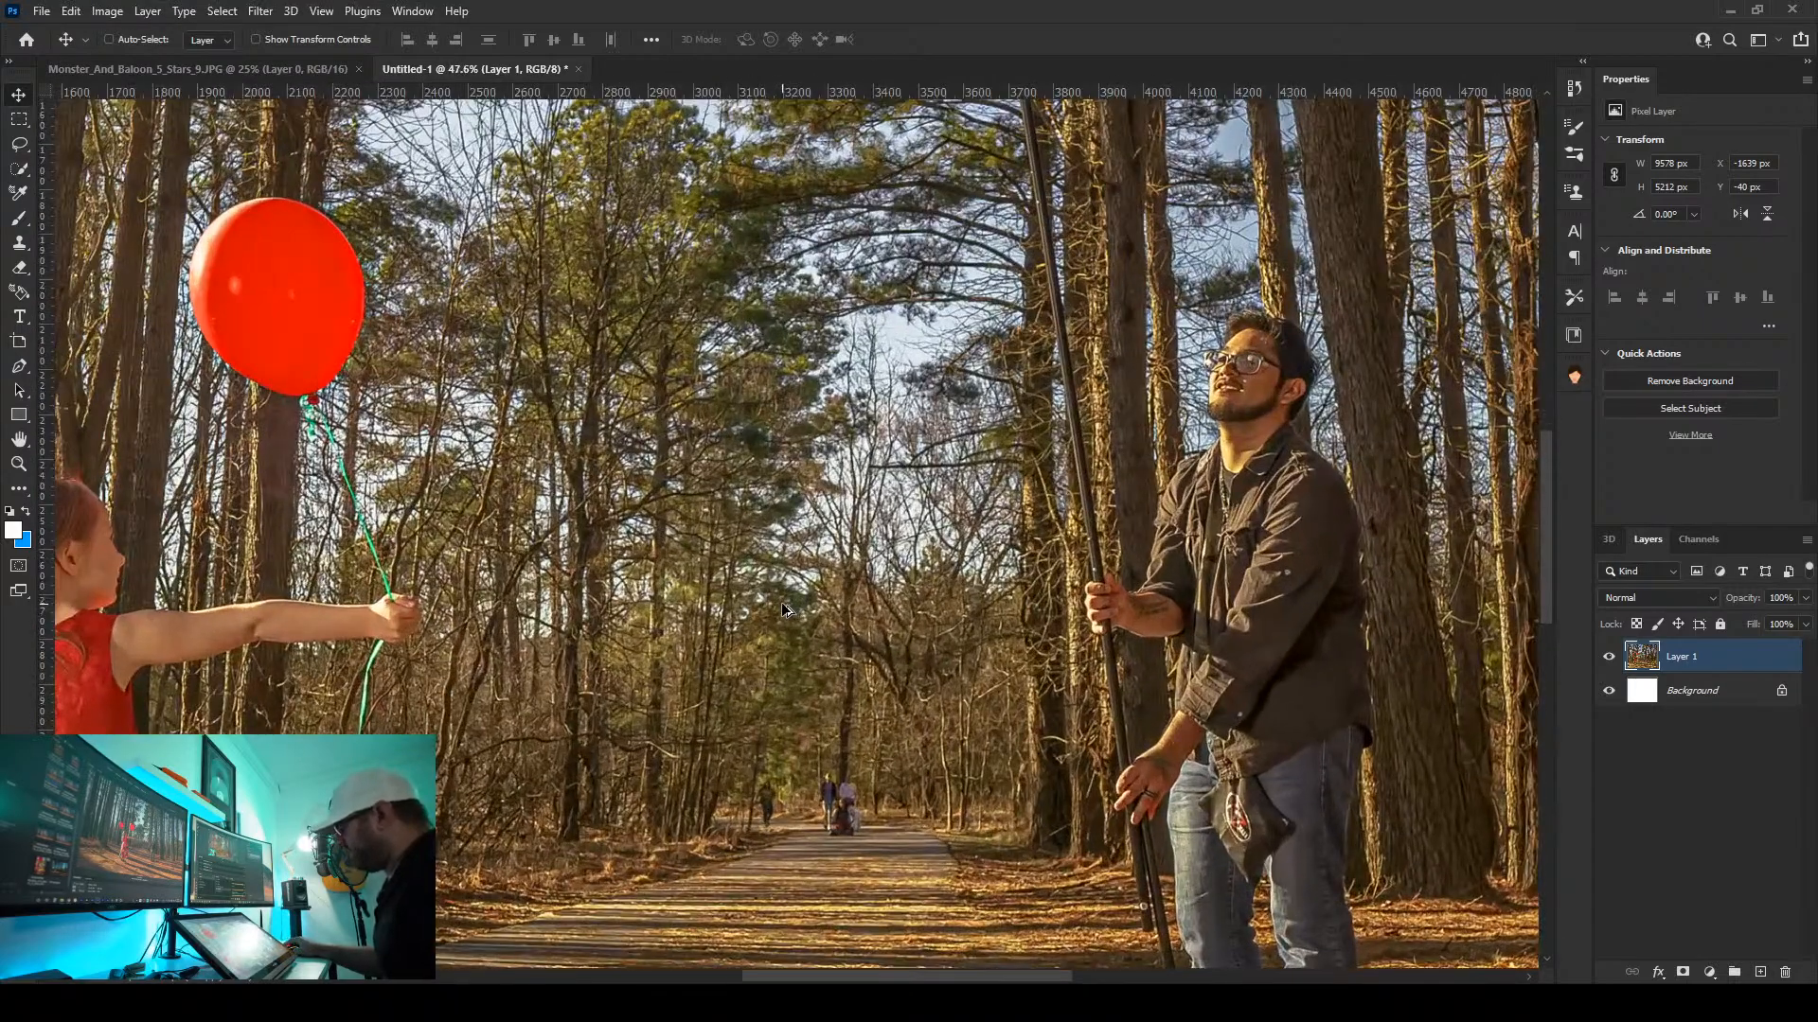
scroll(782, 604, "down", 1)
scroll(781, 604, "down", 2)
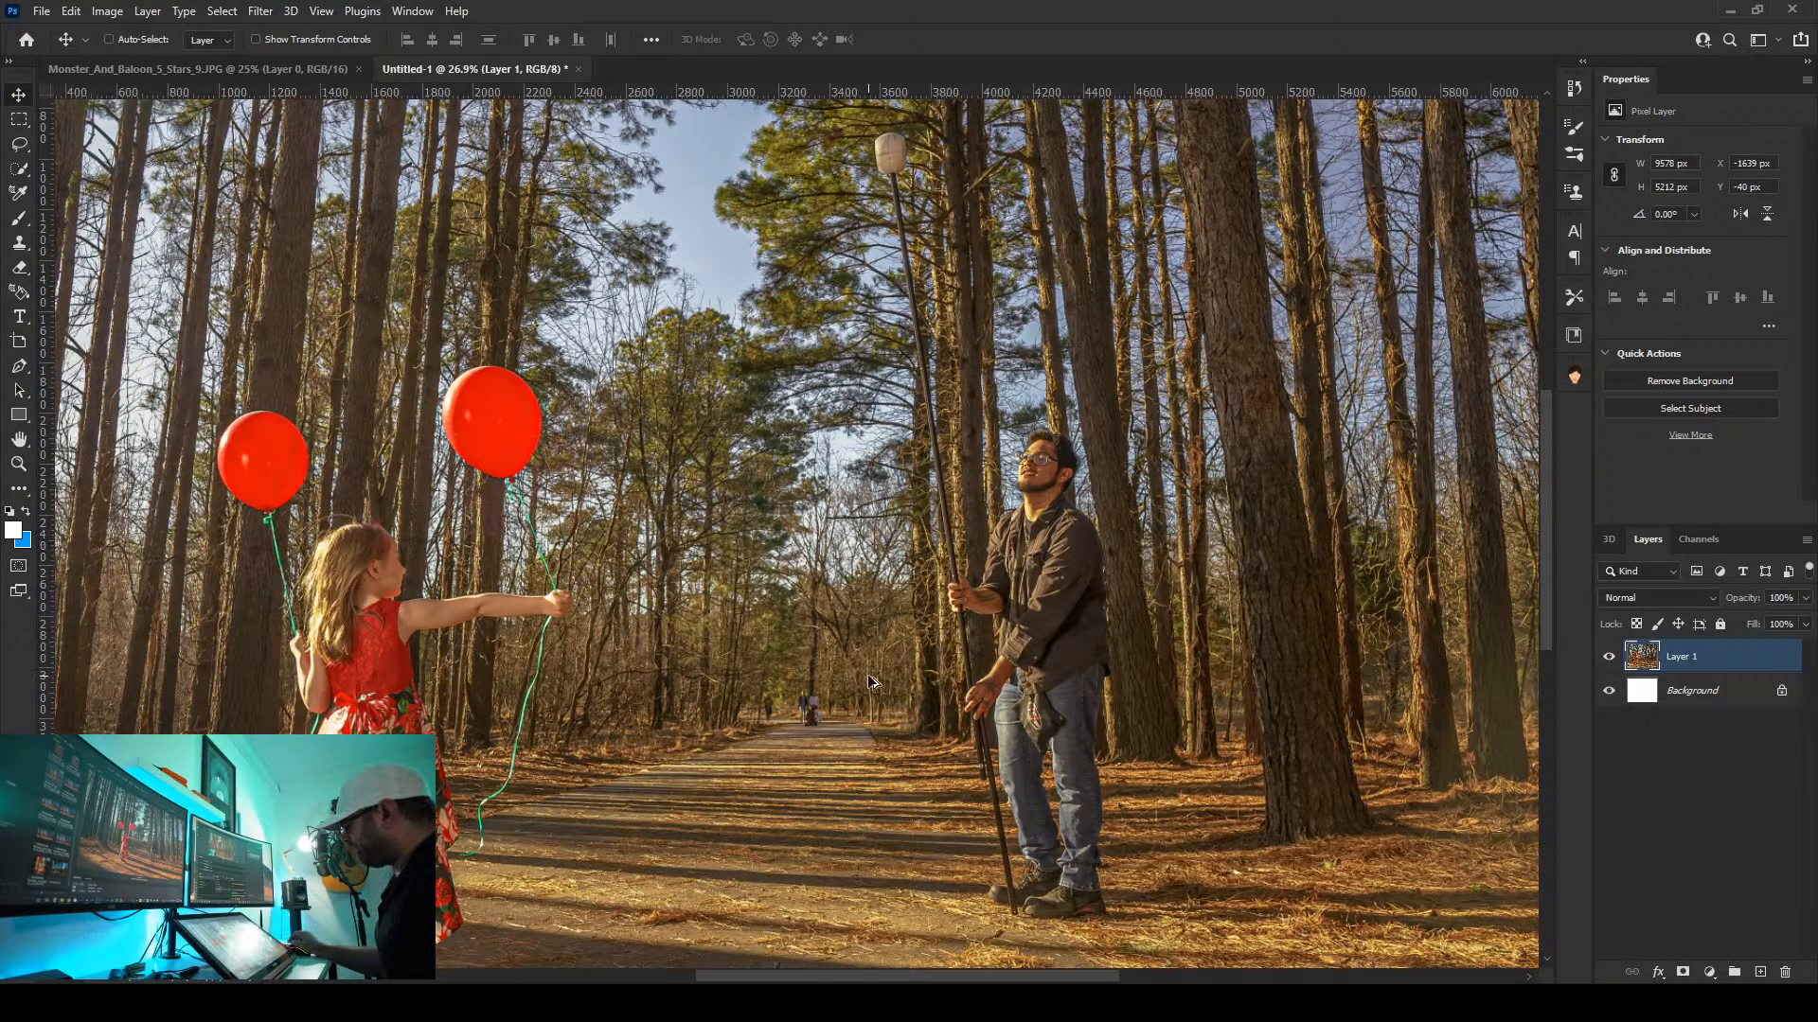
scroll(868, 735, "down", 1)
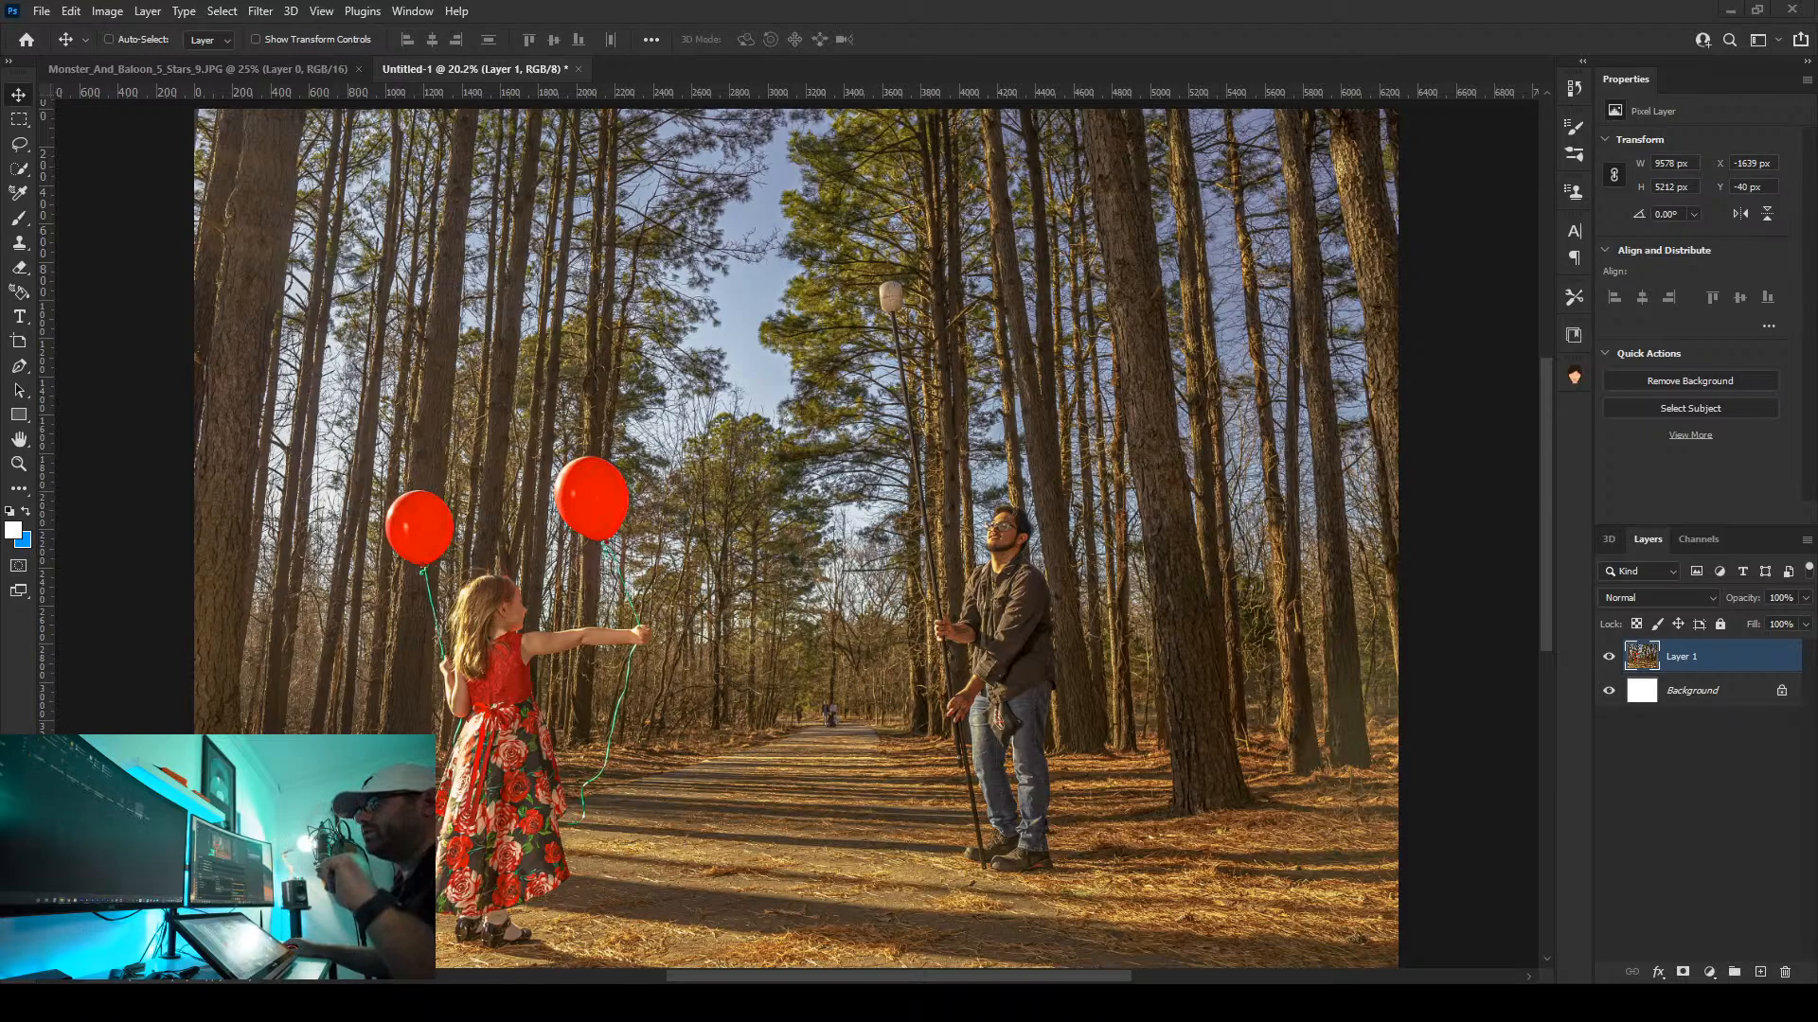
Place the Questioning_yeah creature image above the forest photo, enlarge it to about 172%, and position it over the man
left_click_drag(1808, 309, 1056, 308)
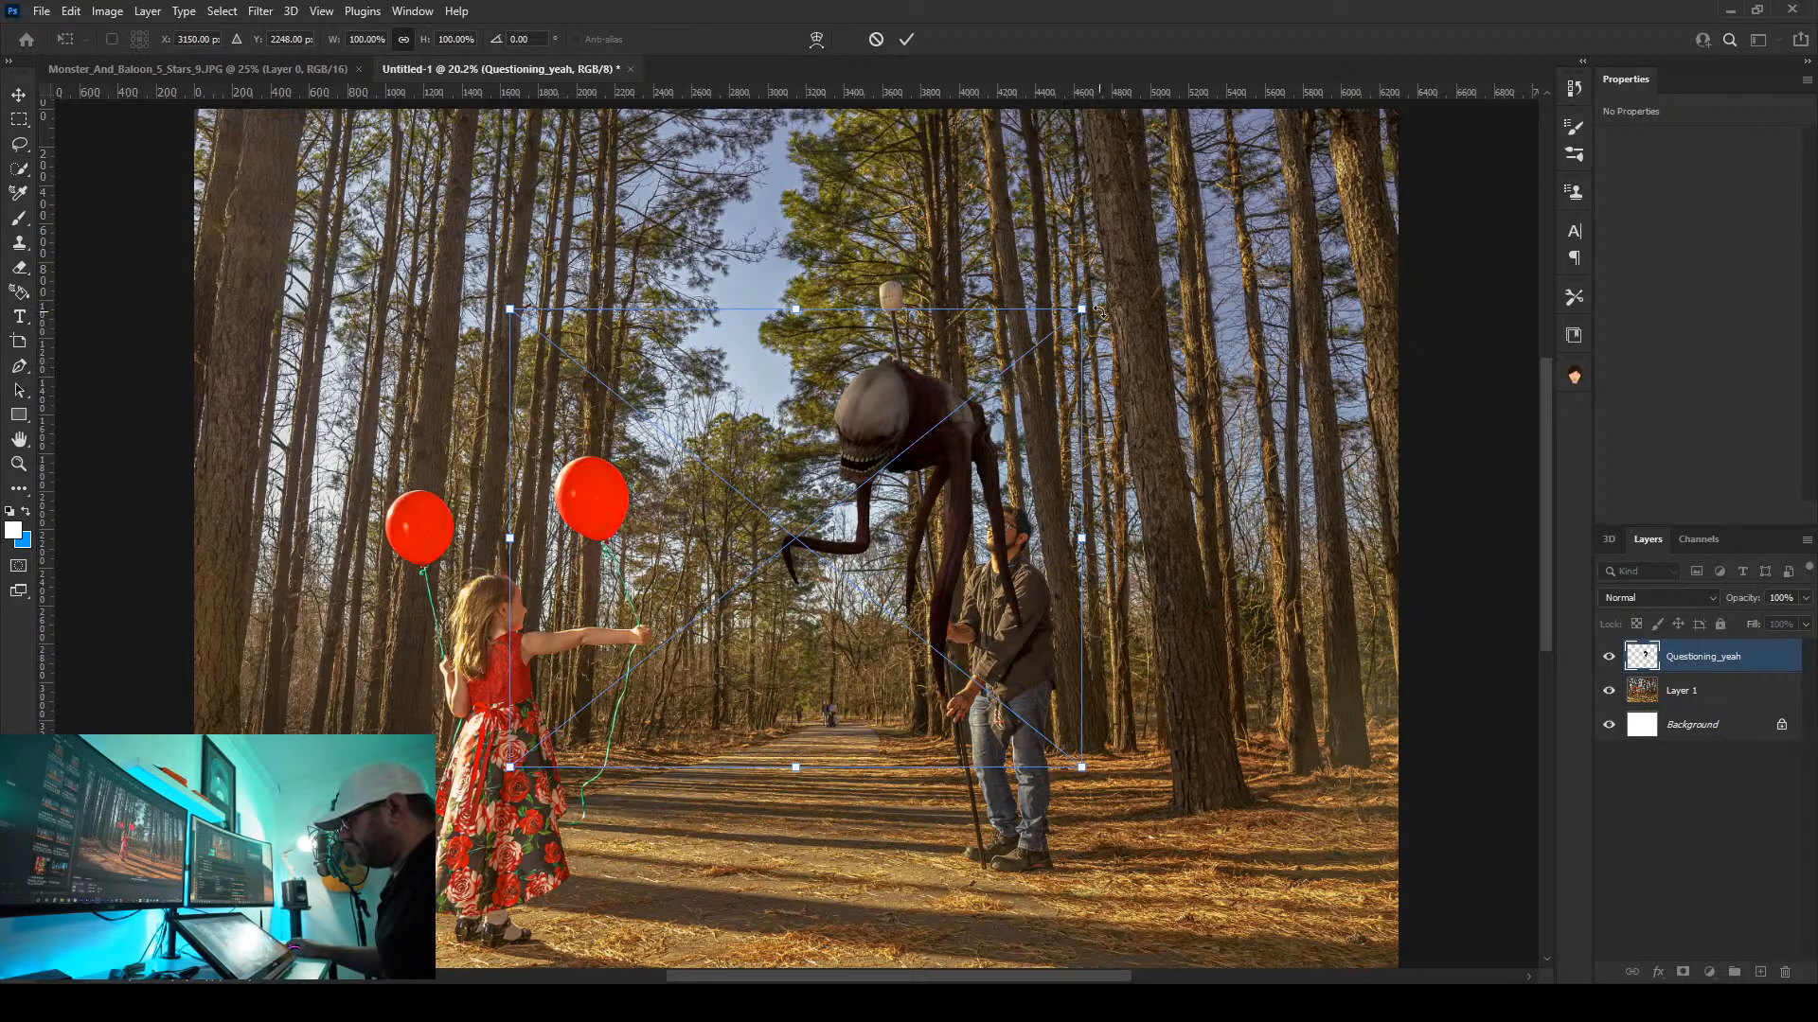
left_click_drag(1085, 309, 1288, 144)
left_click_drag(1089, 407, 1012, 557)
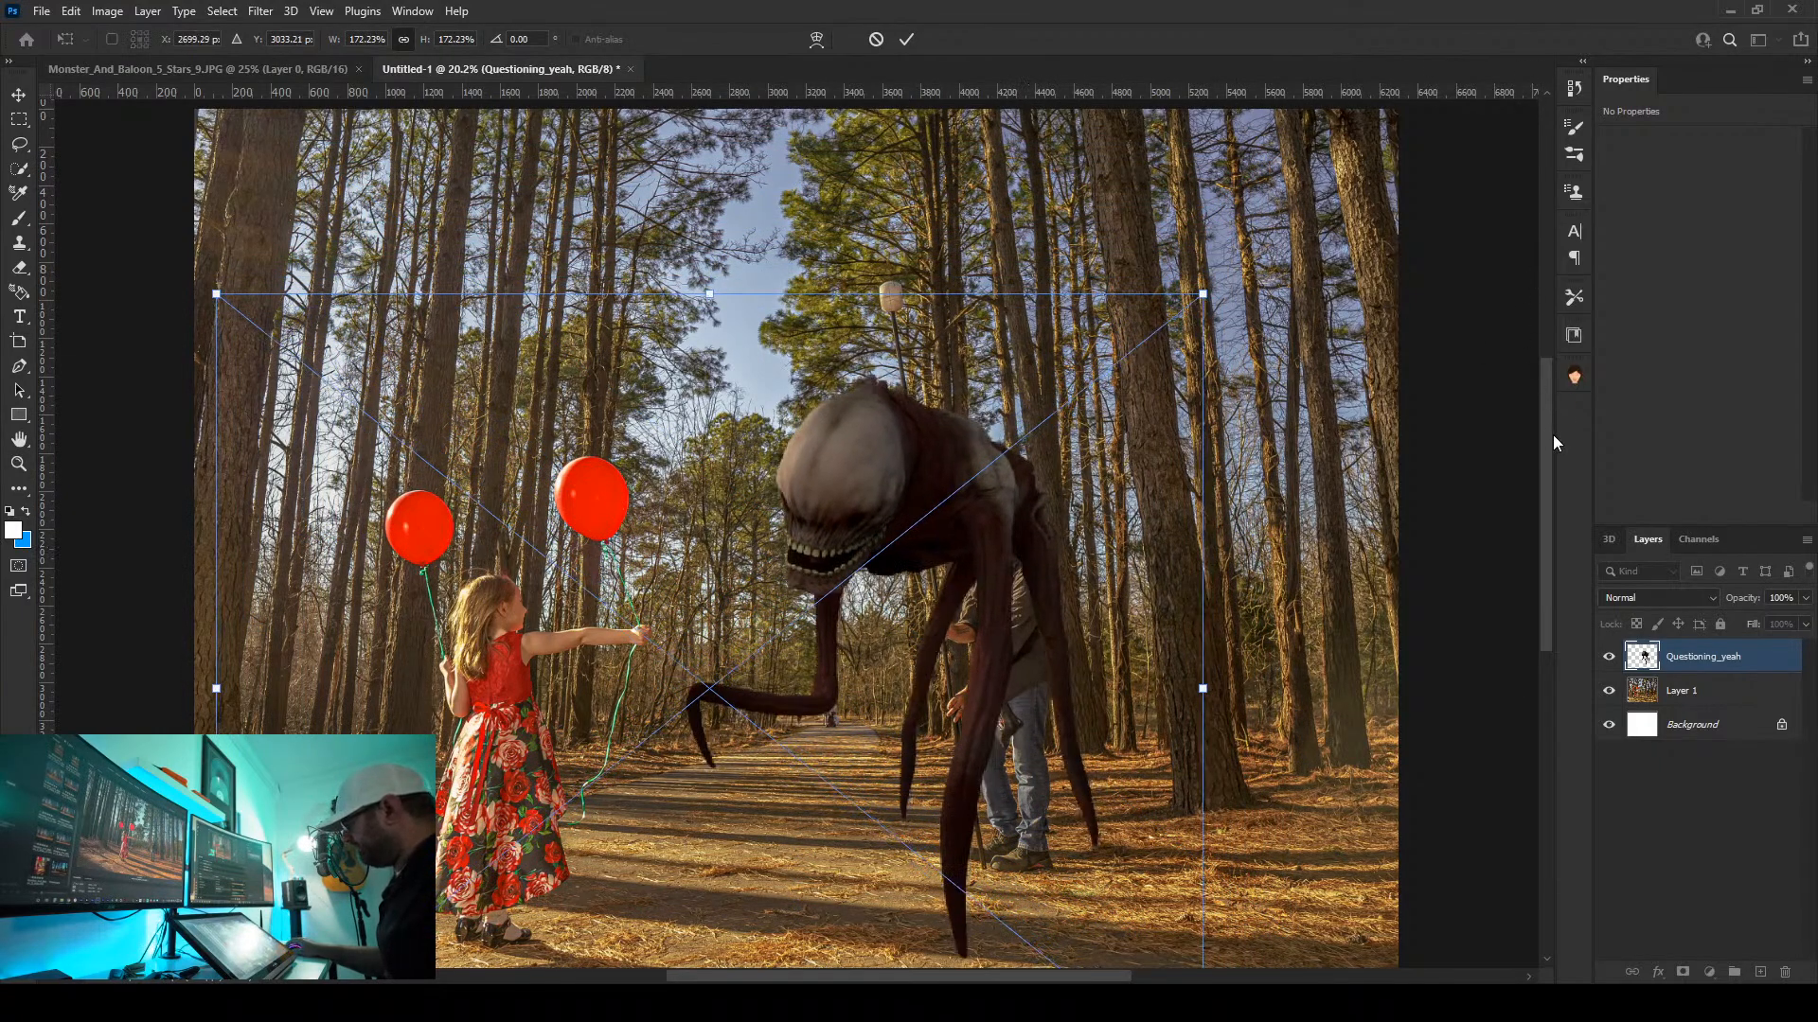
left_click_drag(1552, 435, 1541, 470)
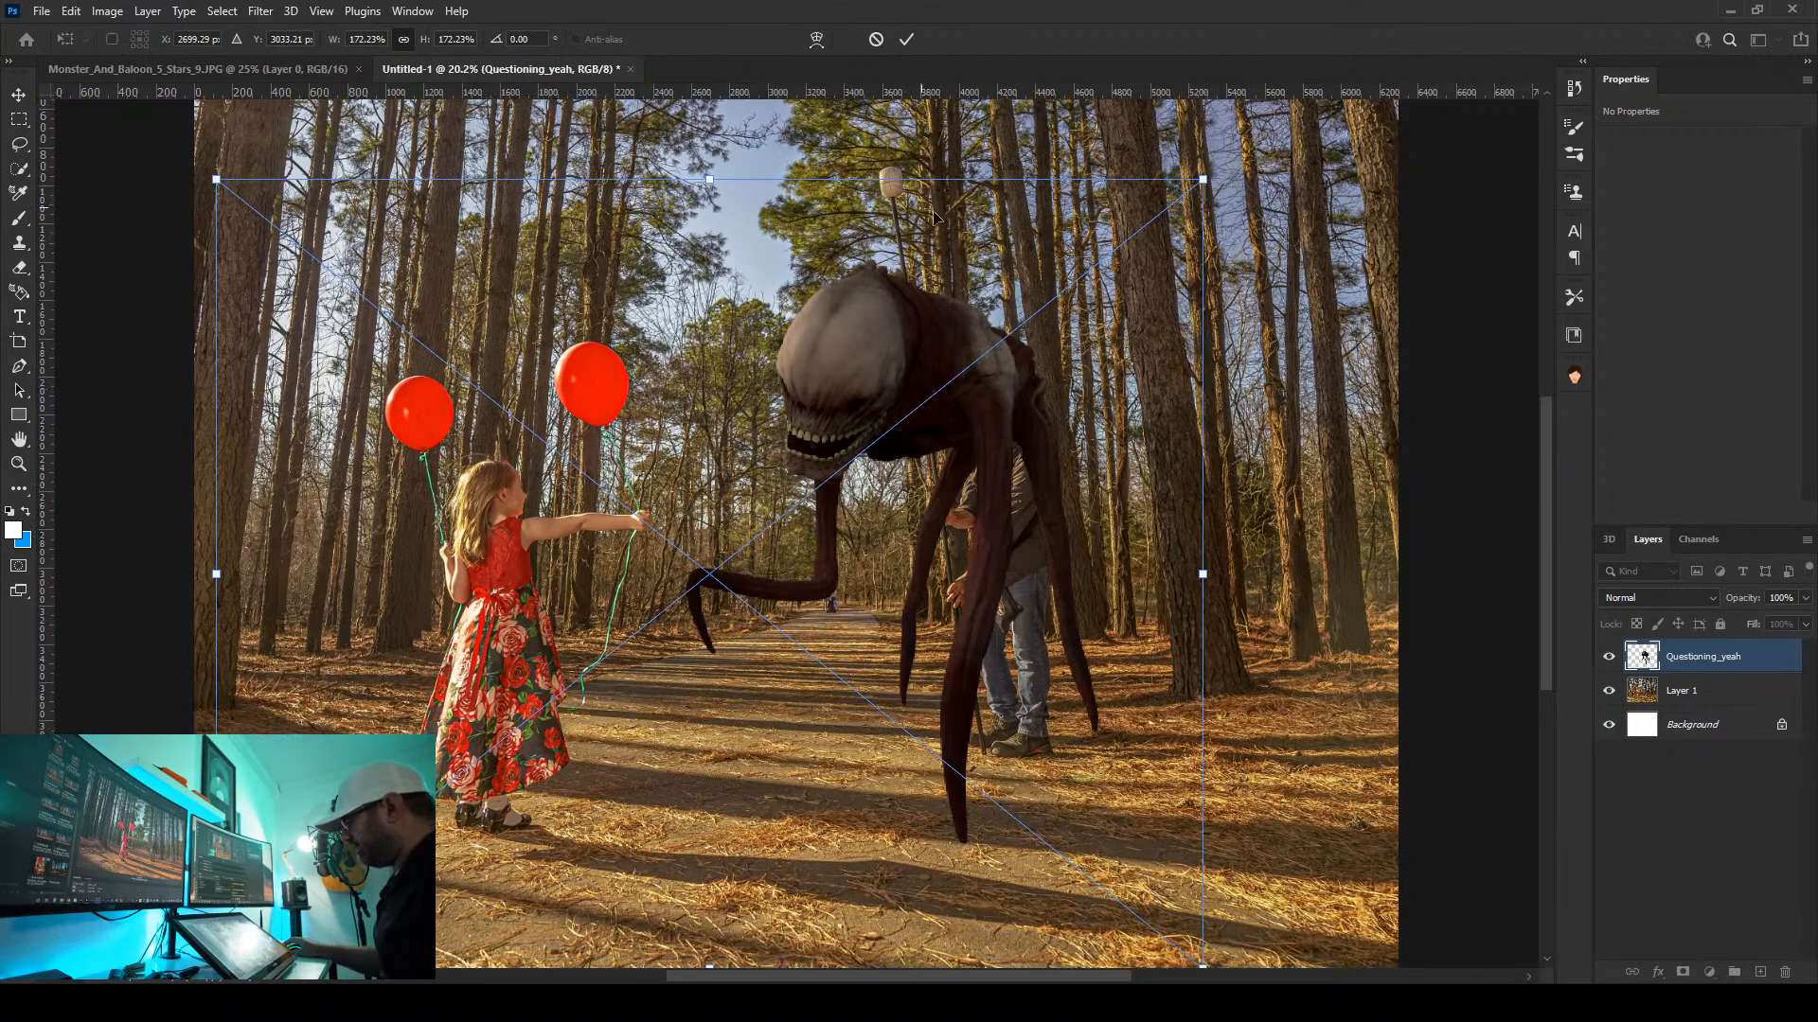
left_click_drag(991, 420, 985, 420)
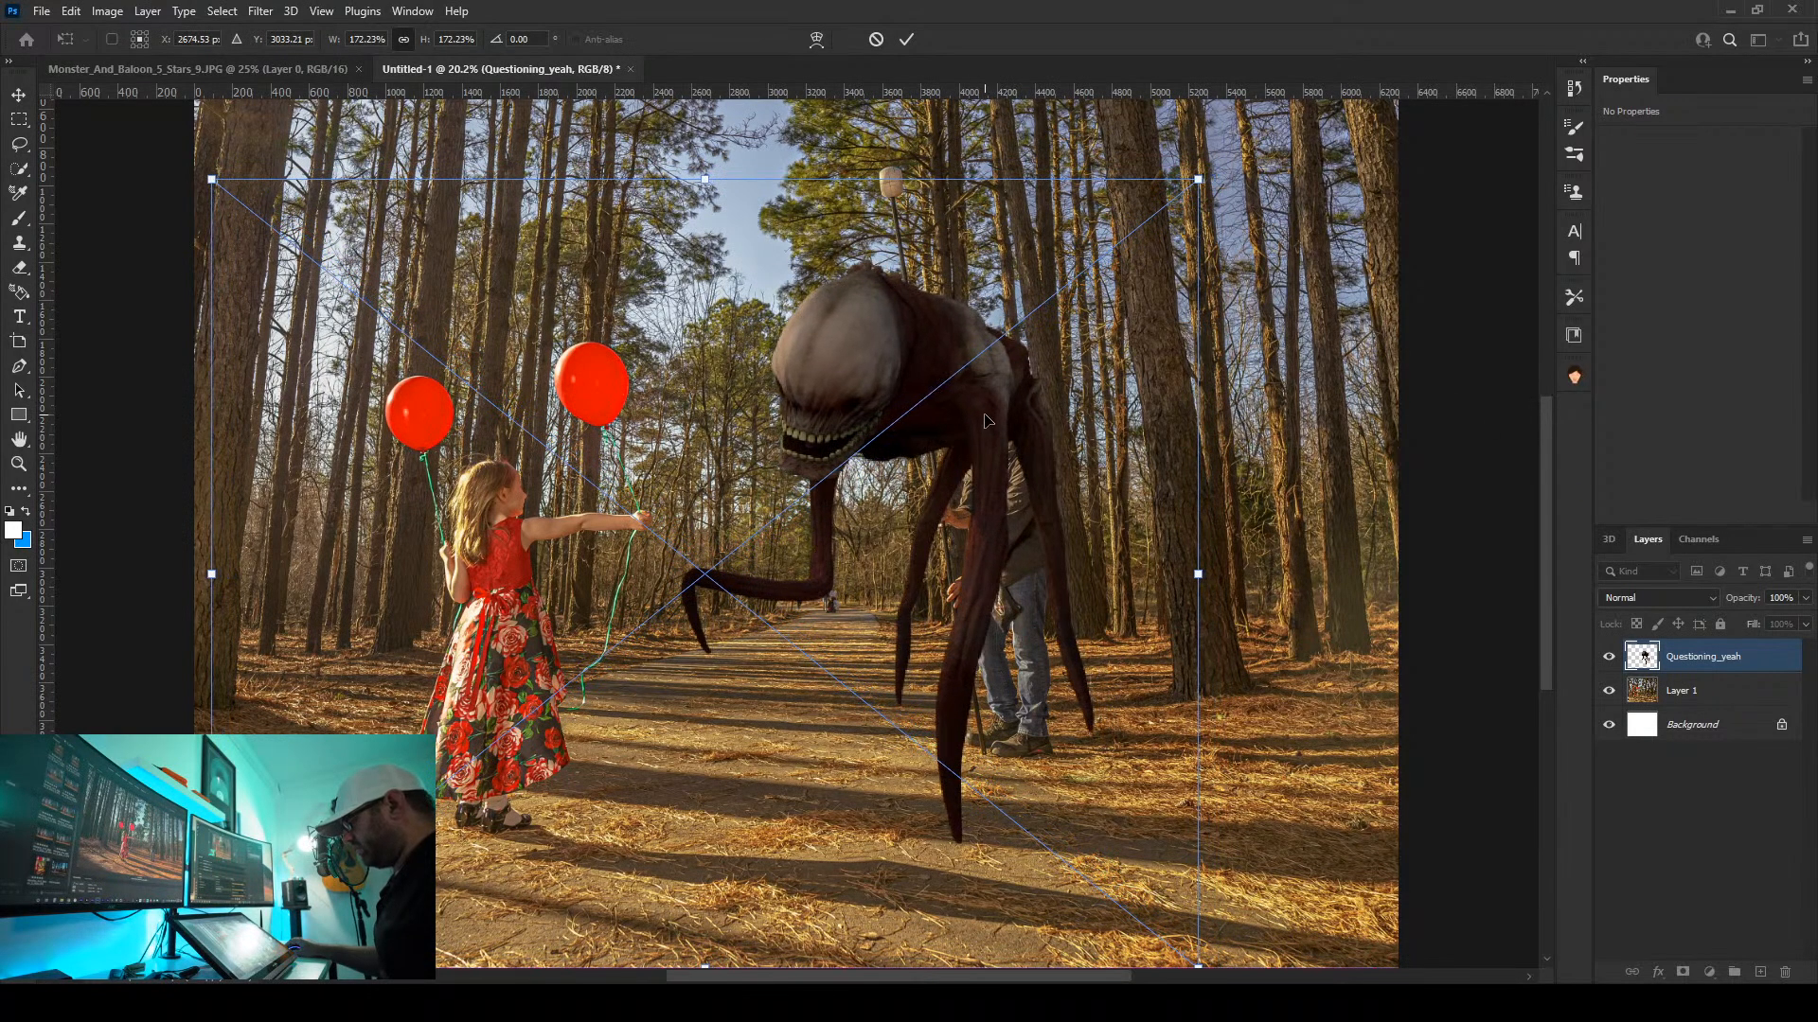
Enlarge the creature further to about 200%, raise it so its front limb reaches toward the girl's hand, and apply the placement
left_click_drag(1197, 179, 1280, 113)
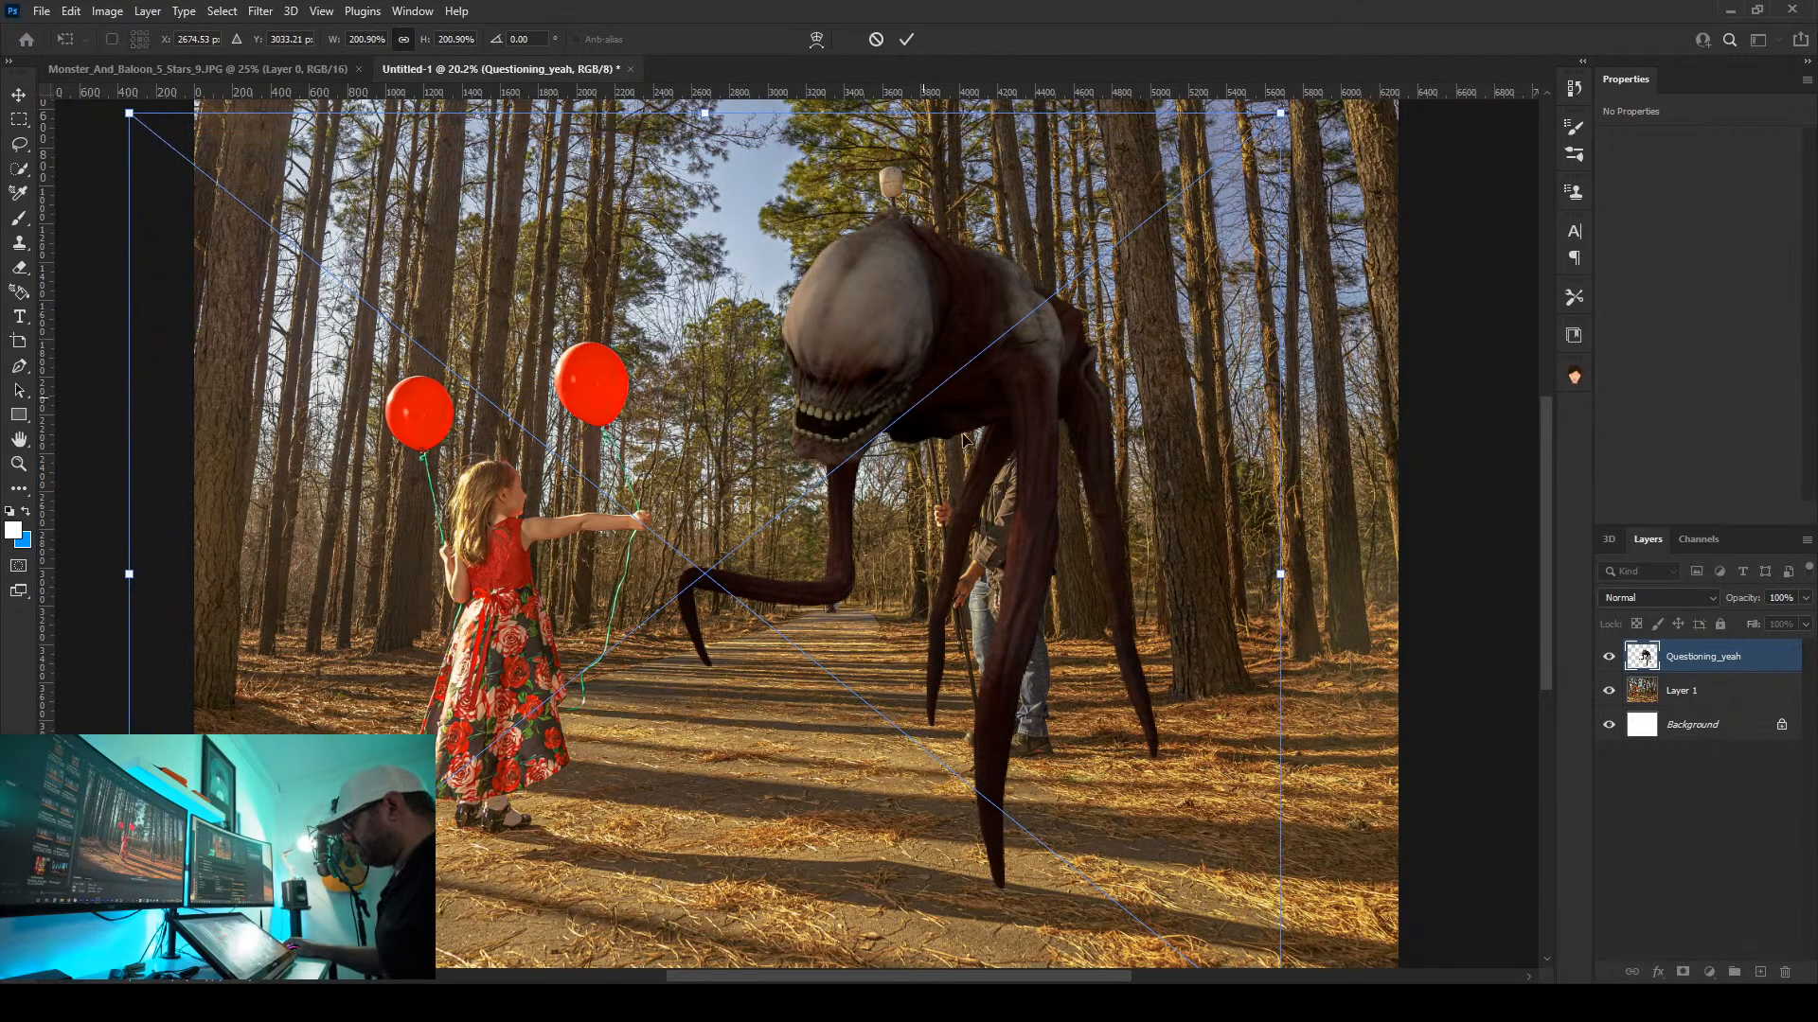
left_click_drag(1039, 447, 1036, 406)
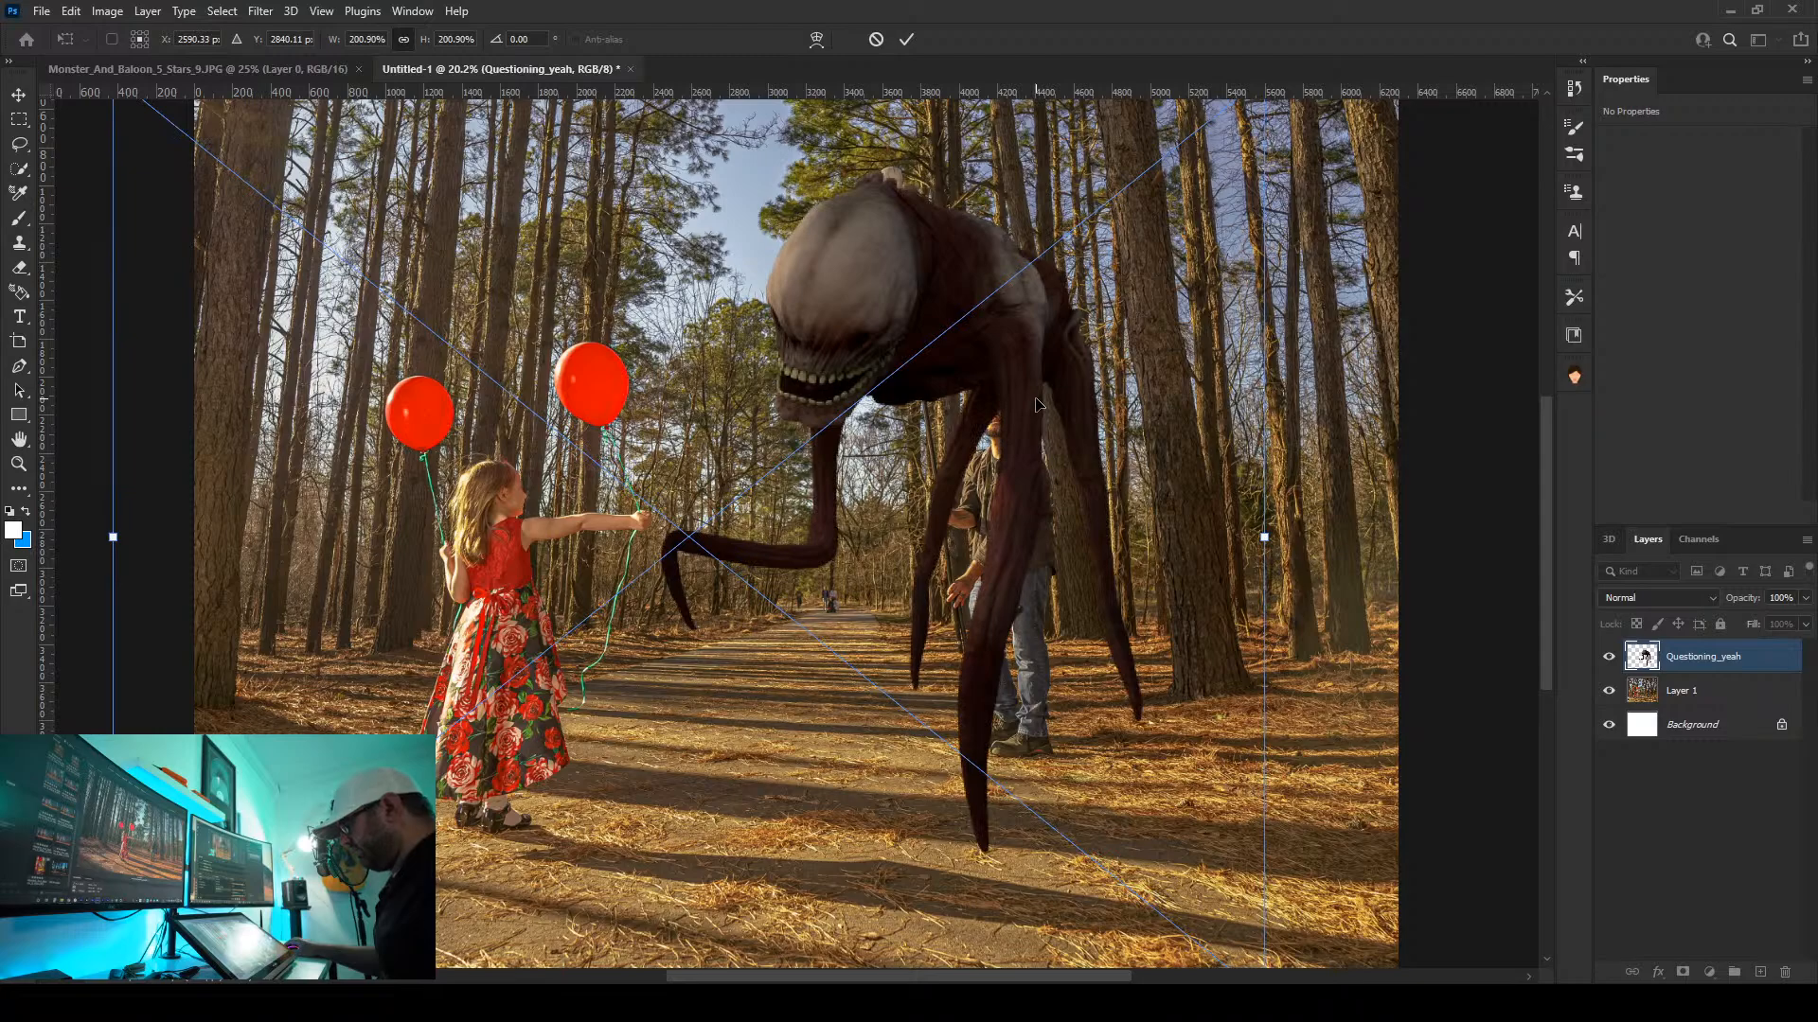
left_click_drag(1036, 399, 1037, 393)
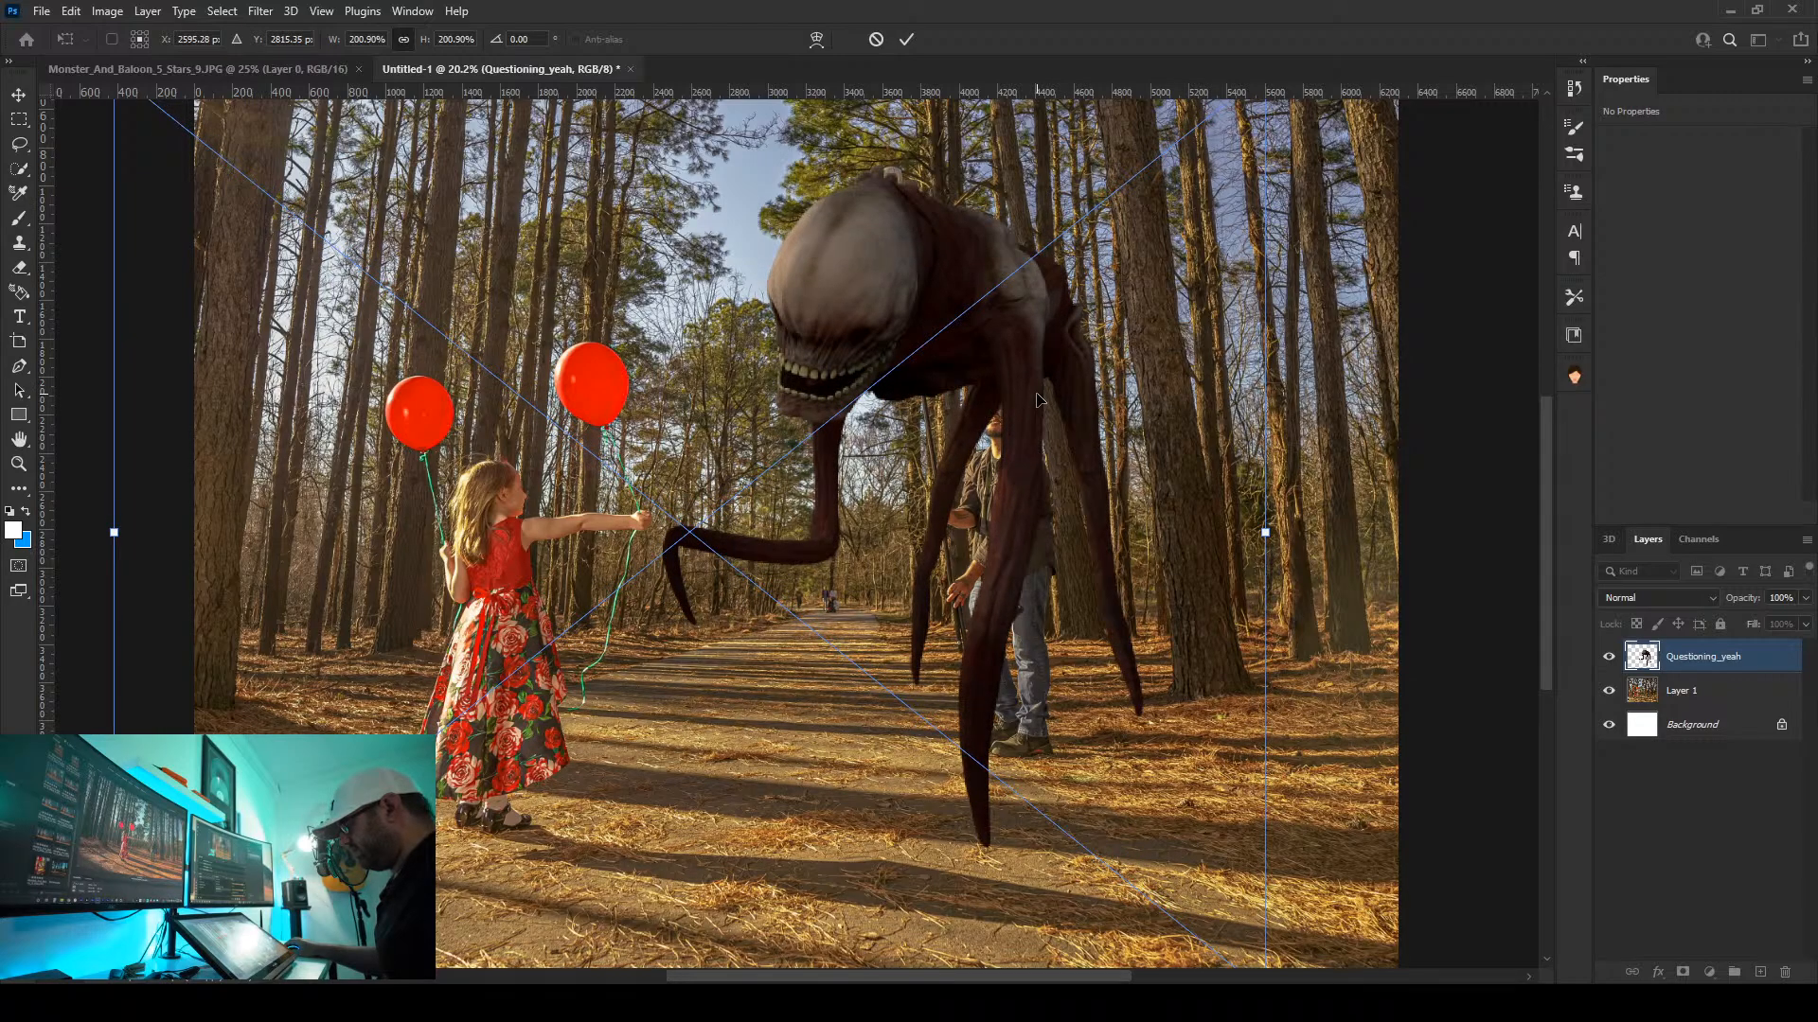
key("ctrl+minus")
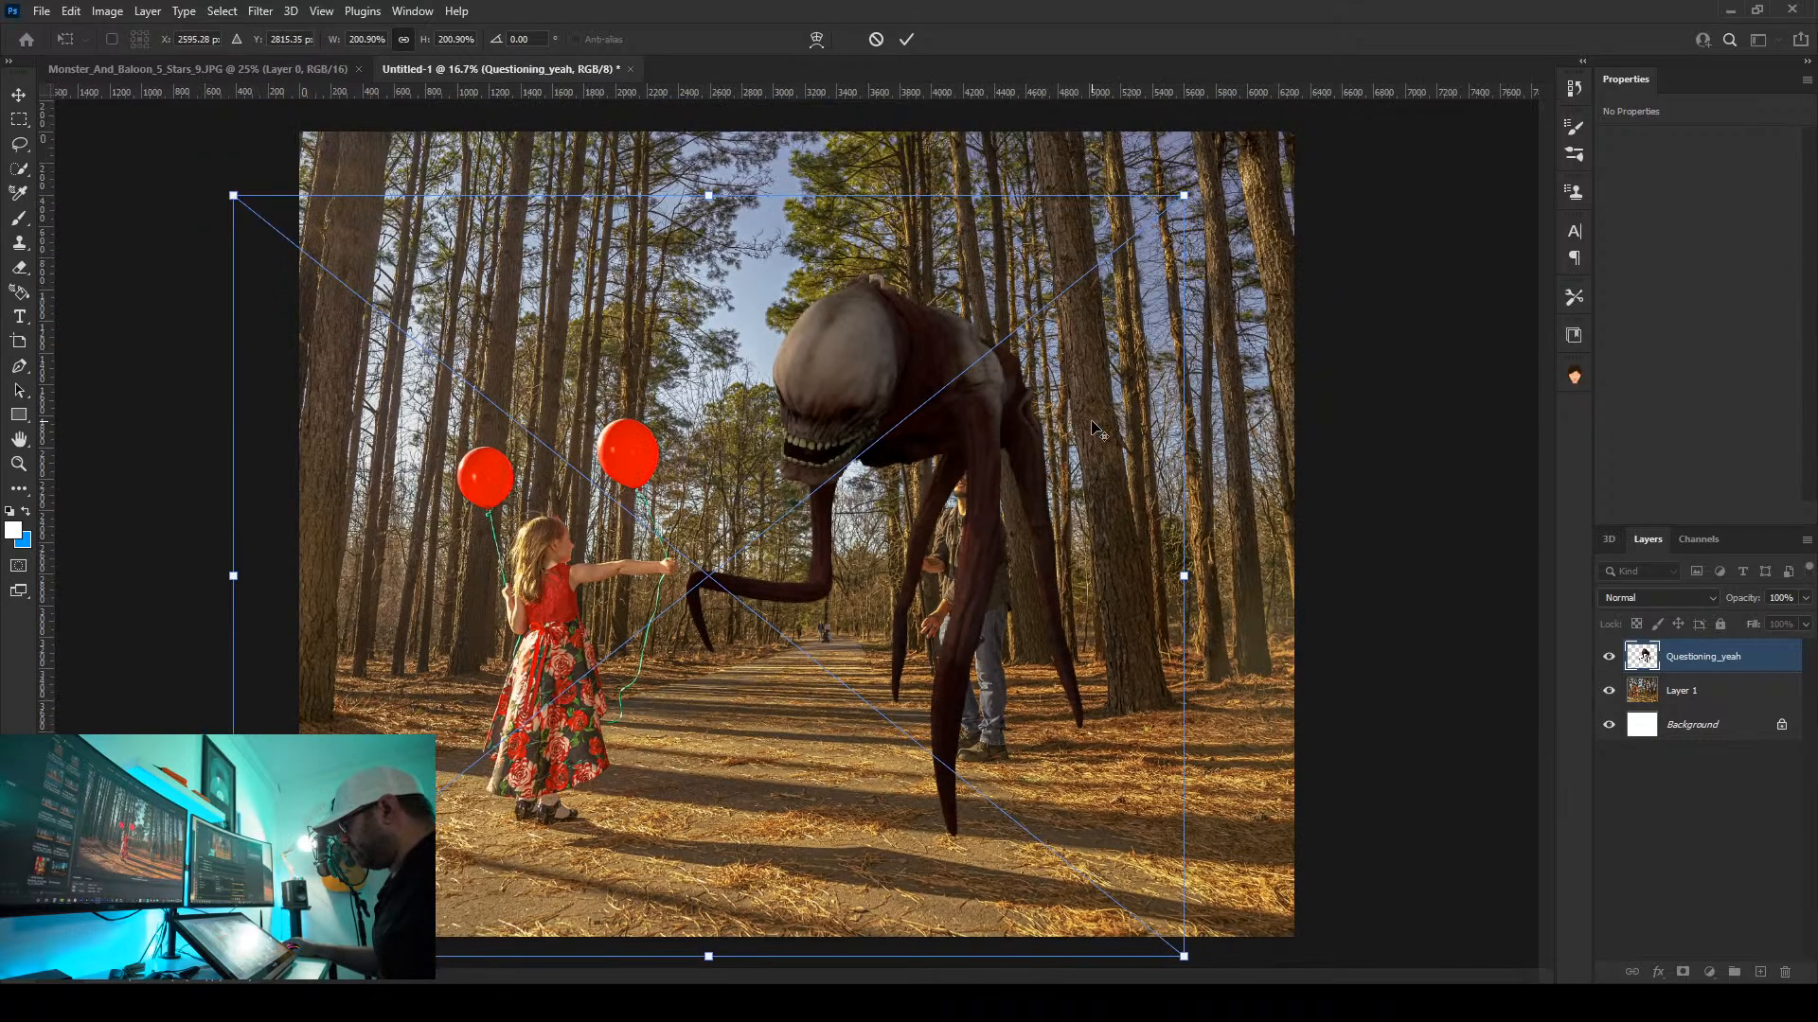
left_click_drag(1182, 197, 1169, 209)
left_click(906, 40)
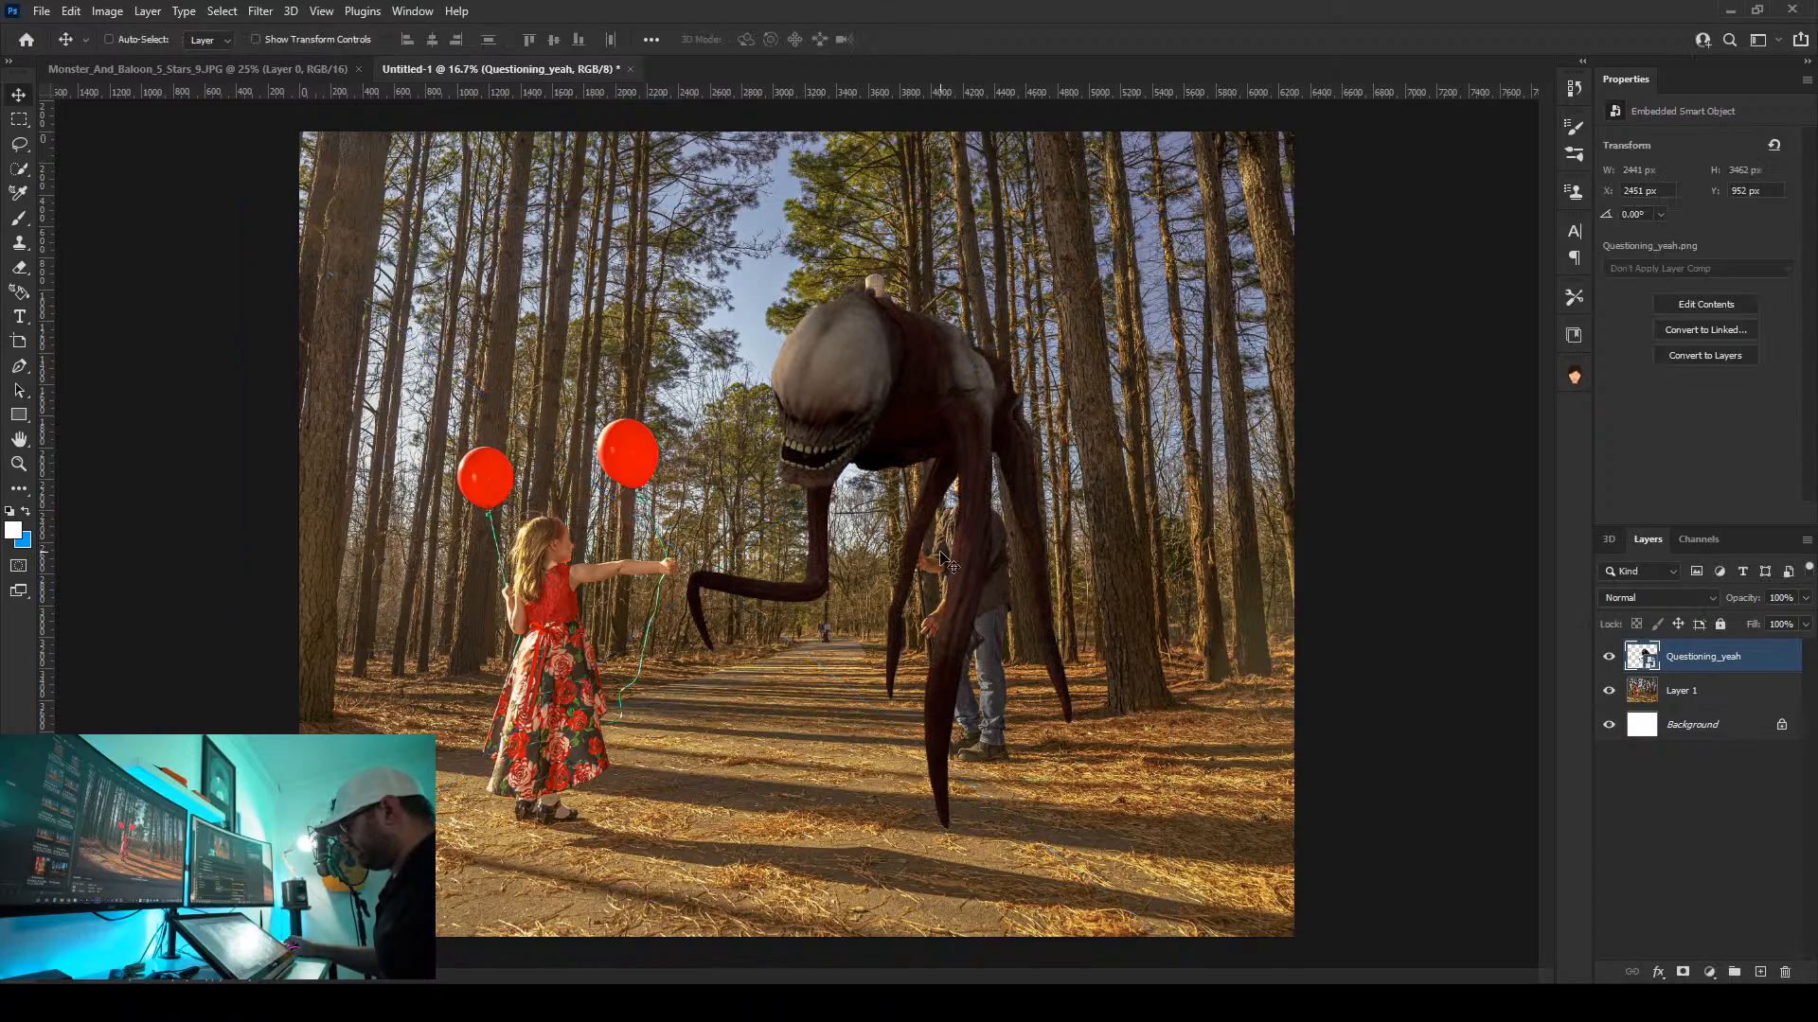
Examine the creature's size and placement relative to the girl, the man and the forest path
scroll(845, 667, "up", 4)
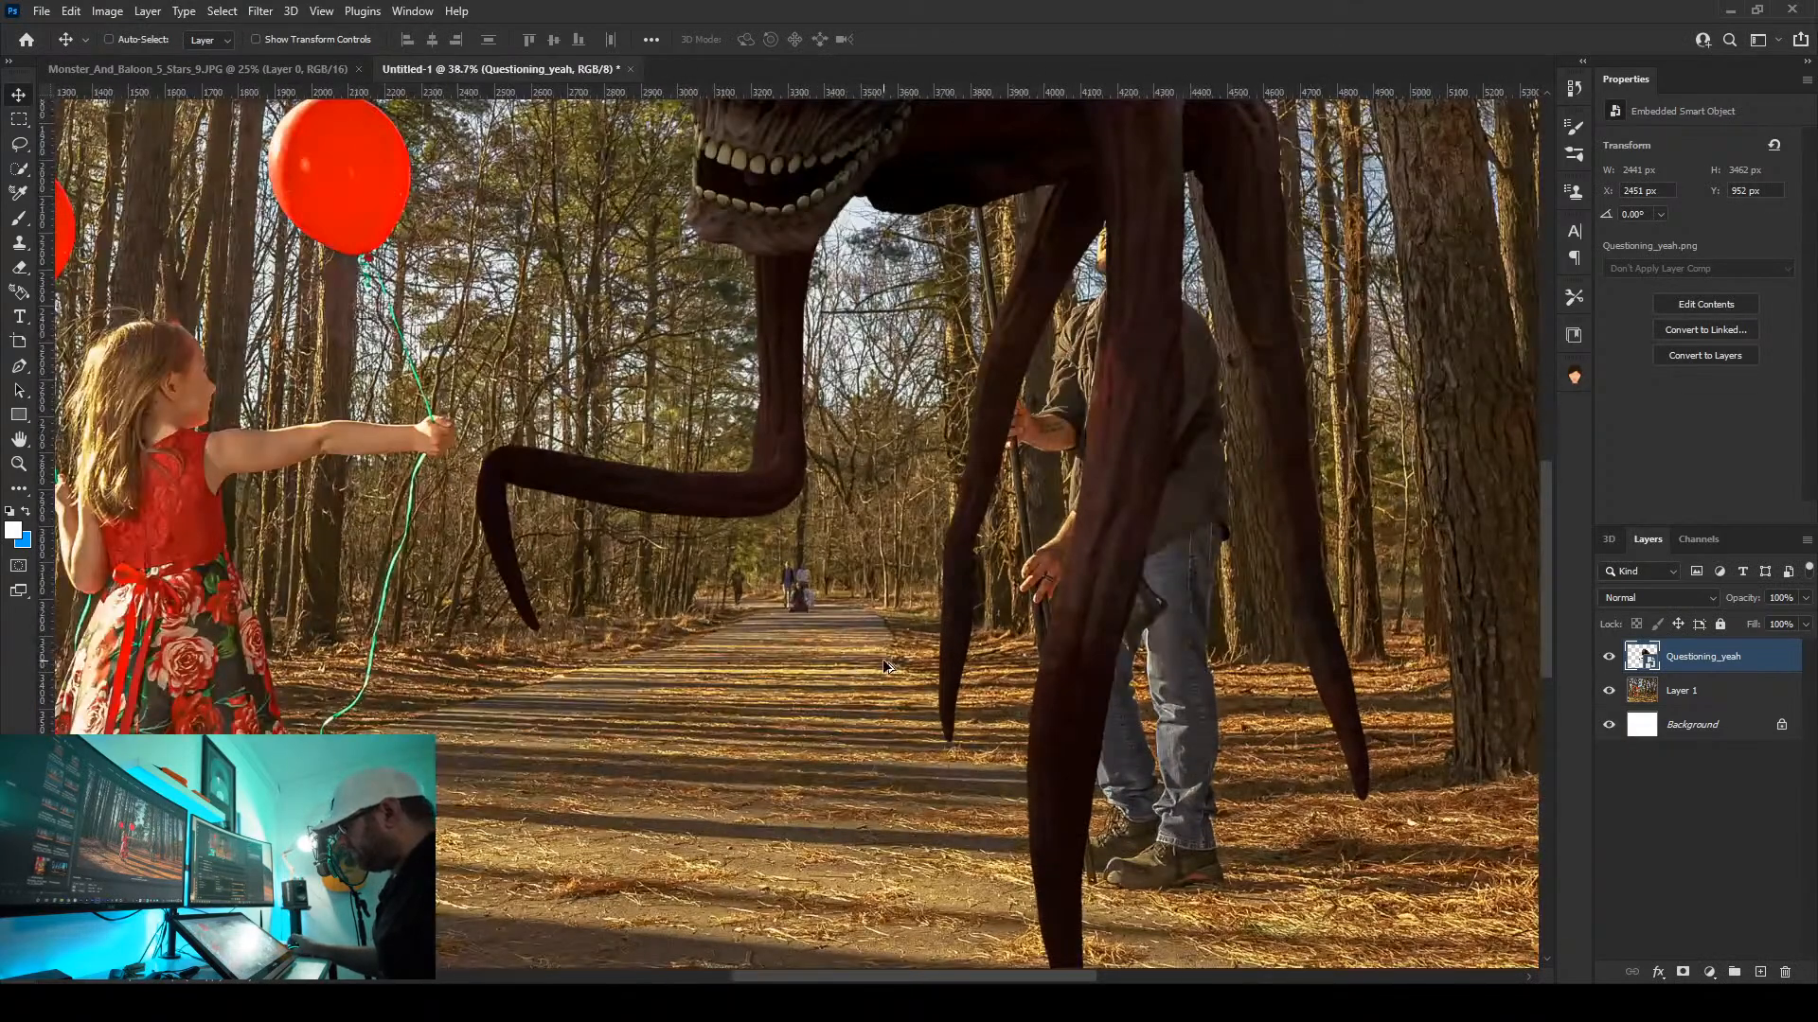
scroll(883, 659, "down", 2)
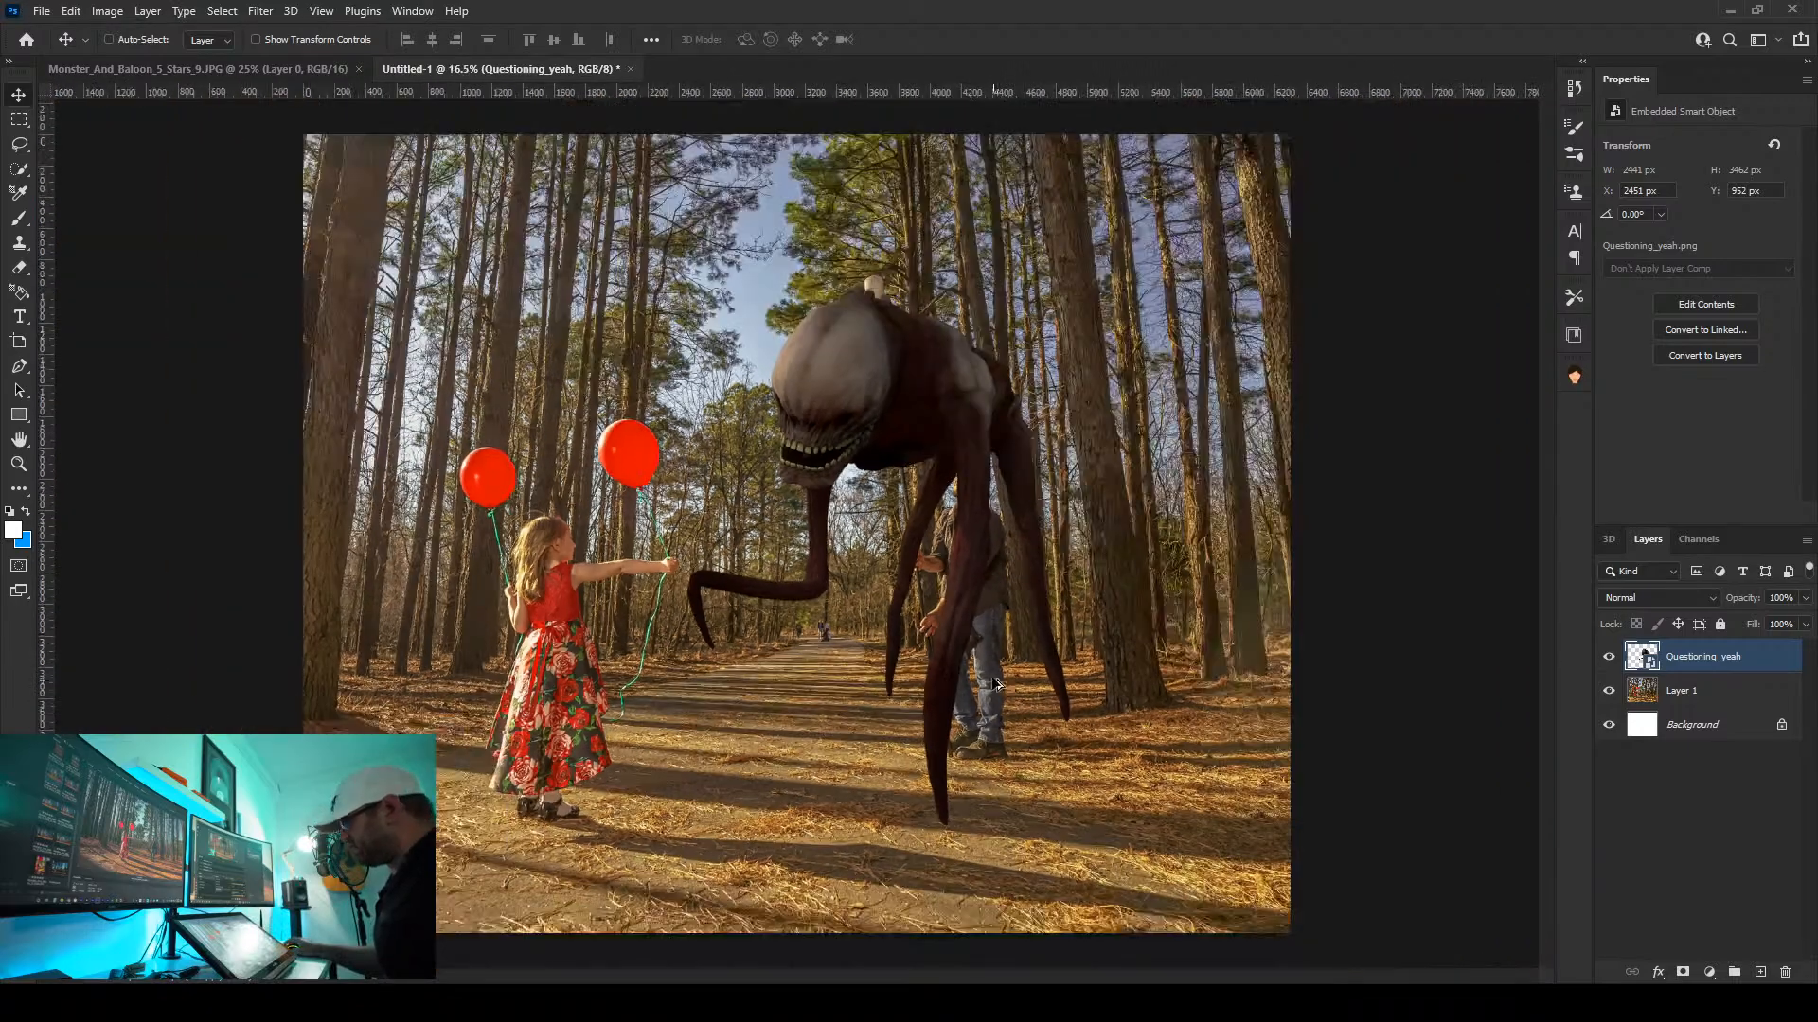
scroll(816, 666, "down", 2)
scroll(855, 527, "up", 2)
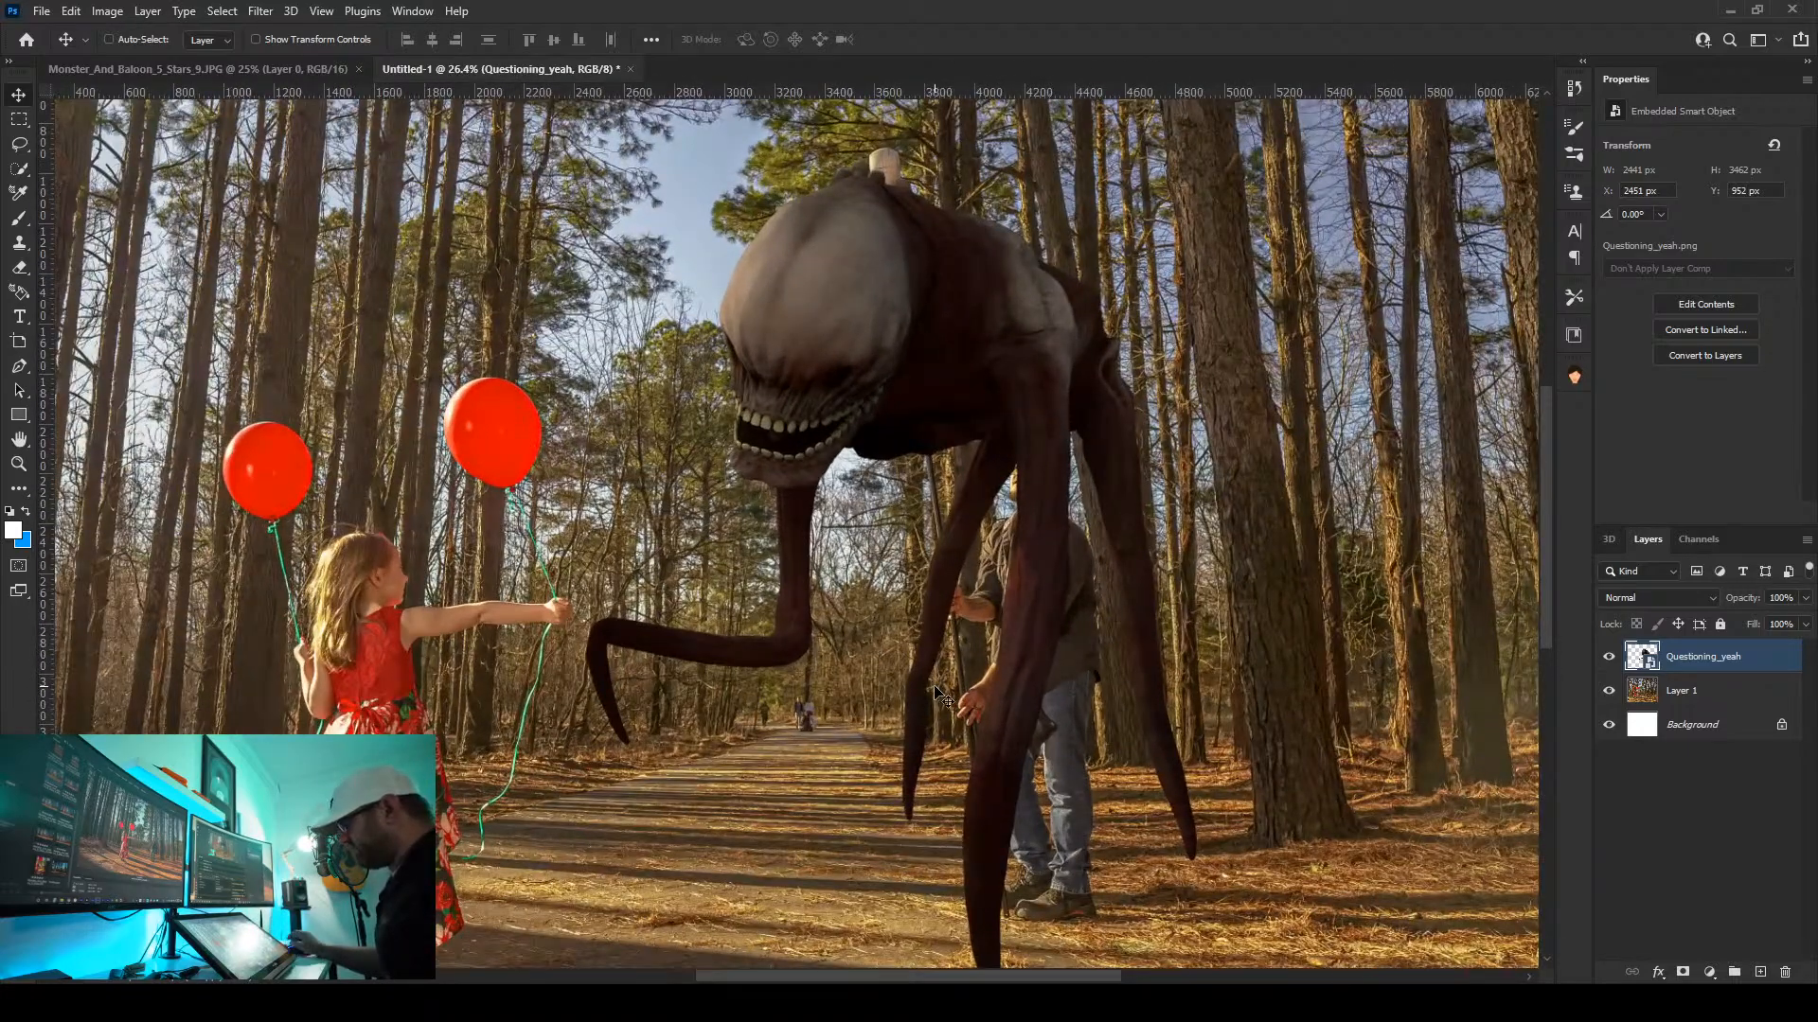
scroll(660, 557, "down", 2)
scroll(720, 611, "down", 1)
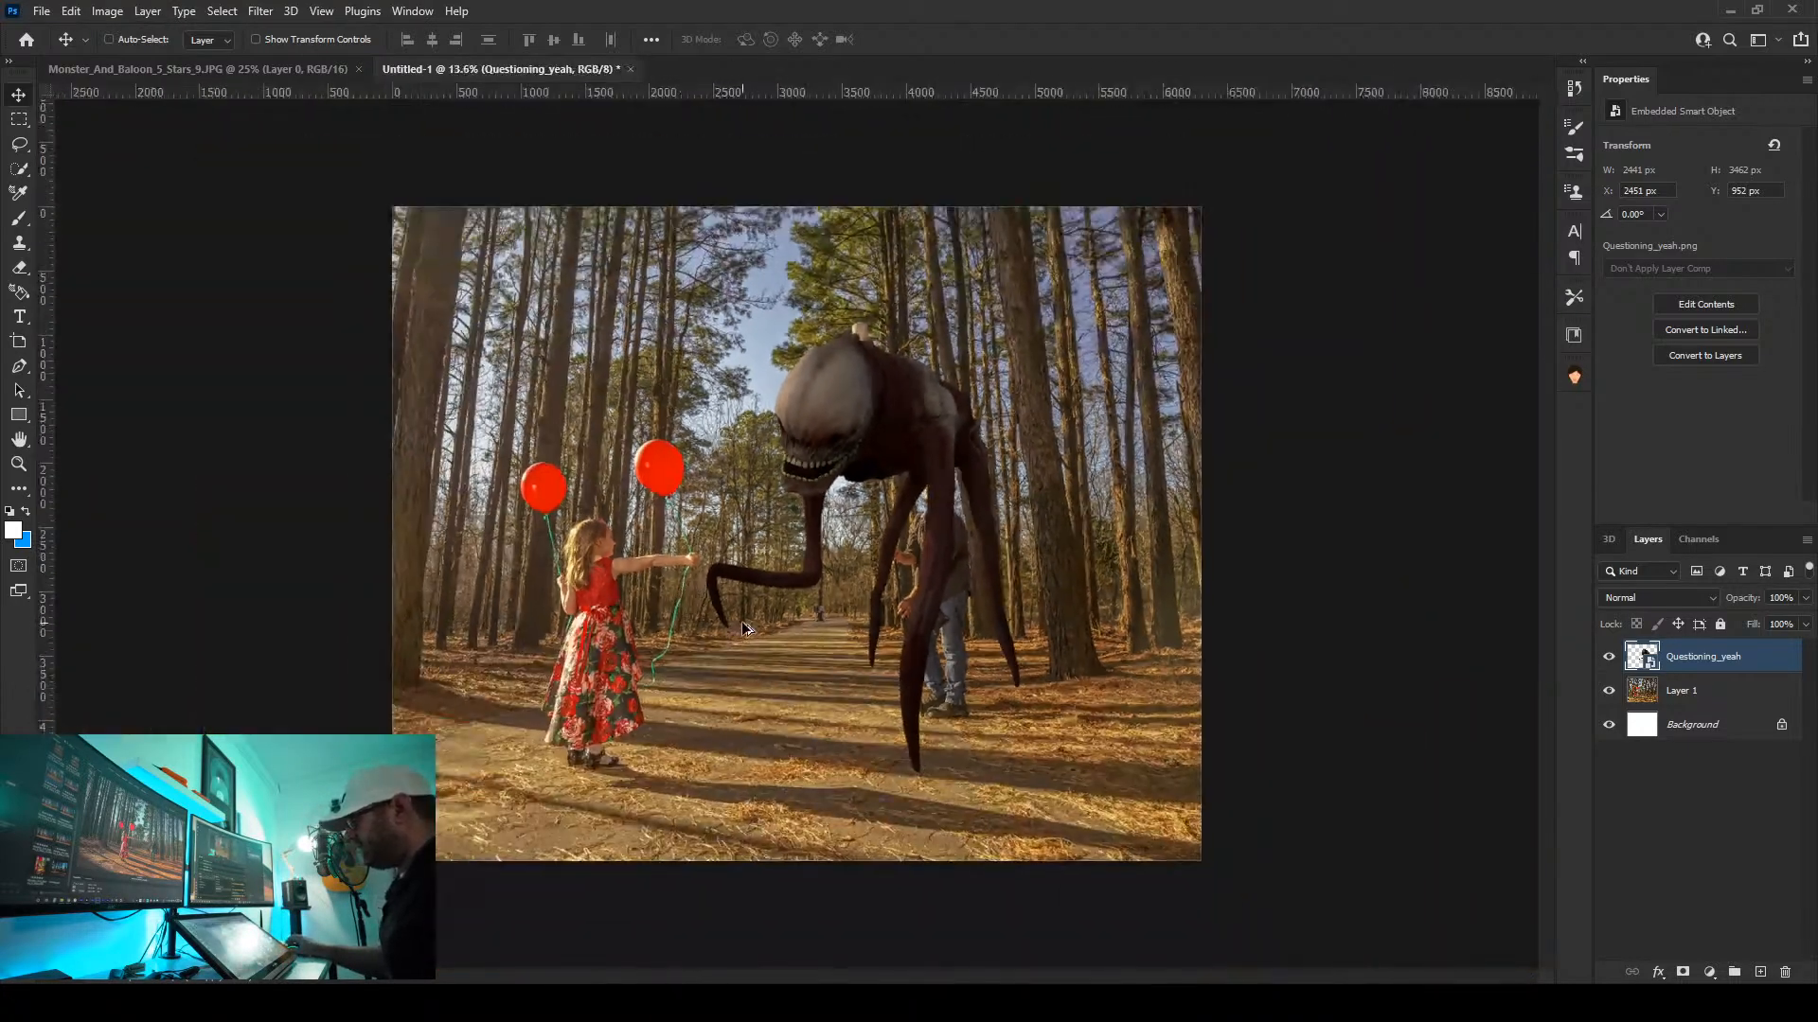
scroll(744, 628, "up", 1)
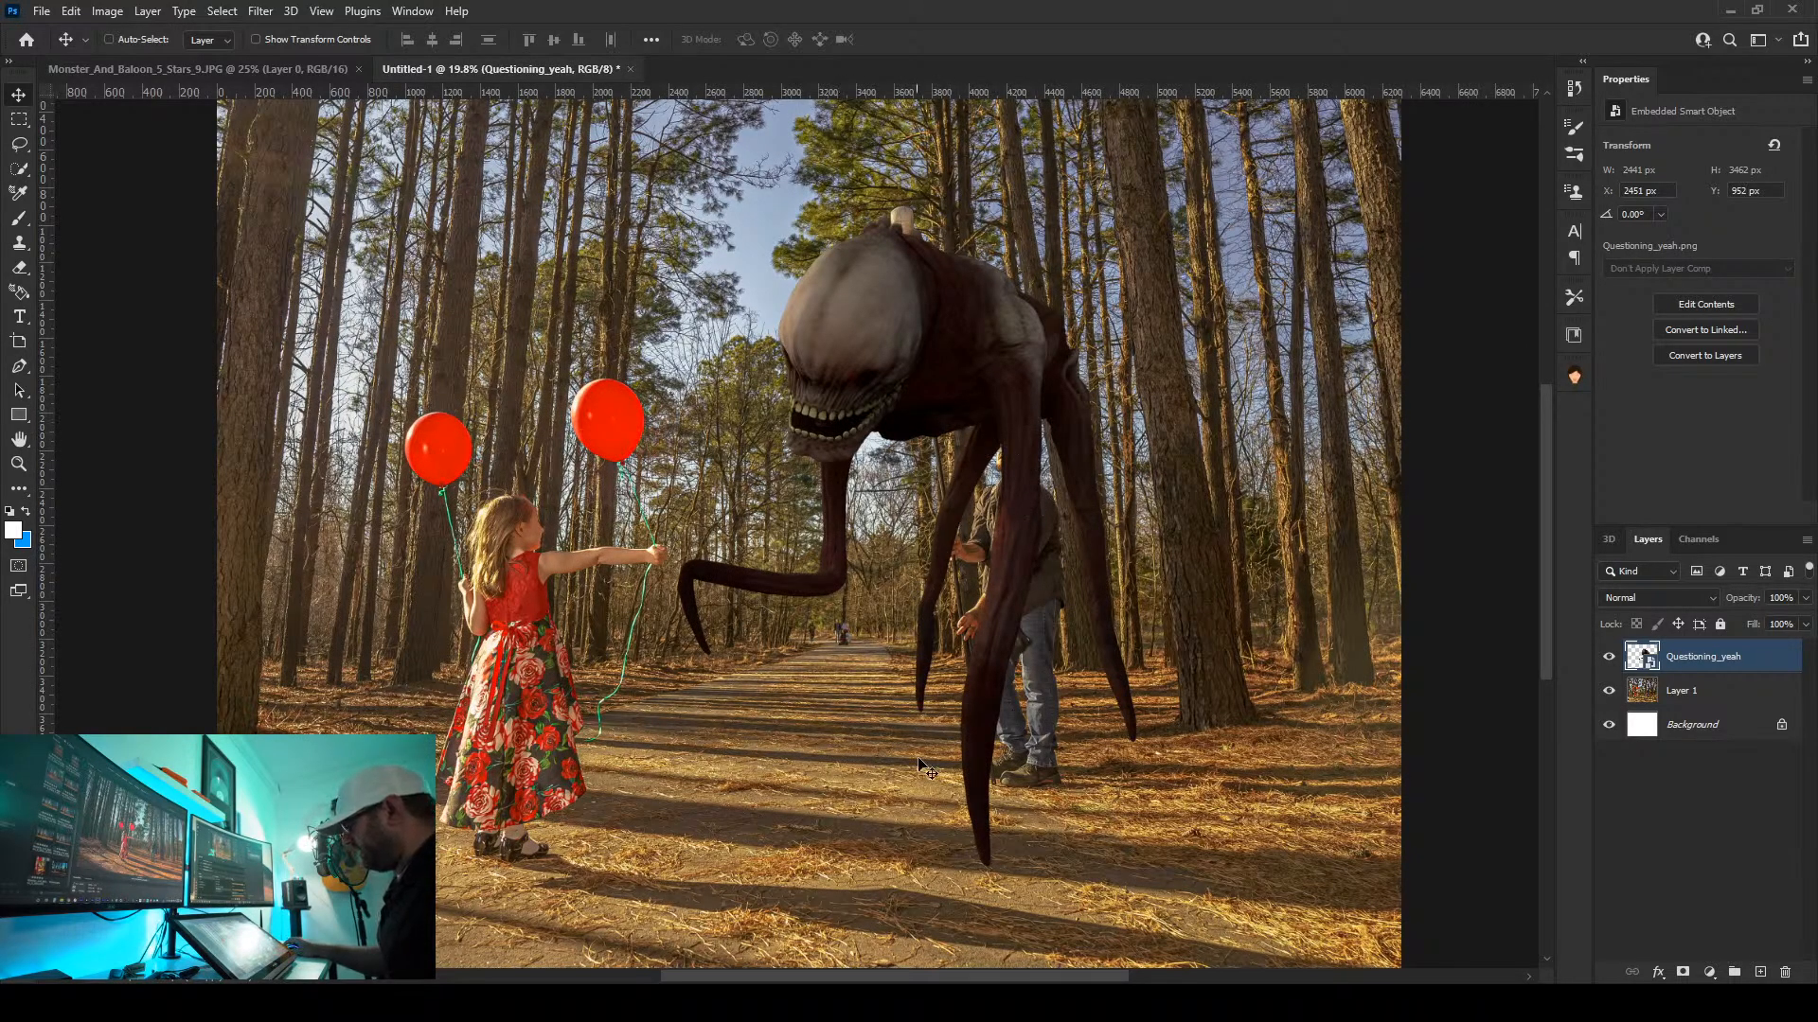
Hide the Questioning_yeah creature layer and inspect the people in the distance on the forest path
left_click(1609, 657)
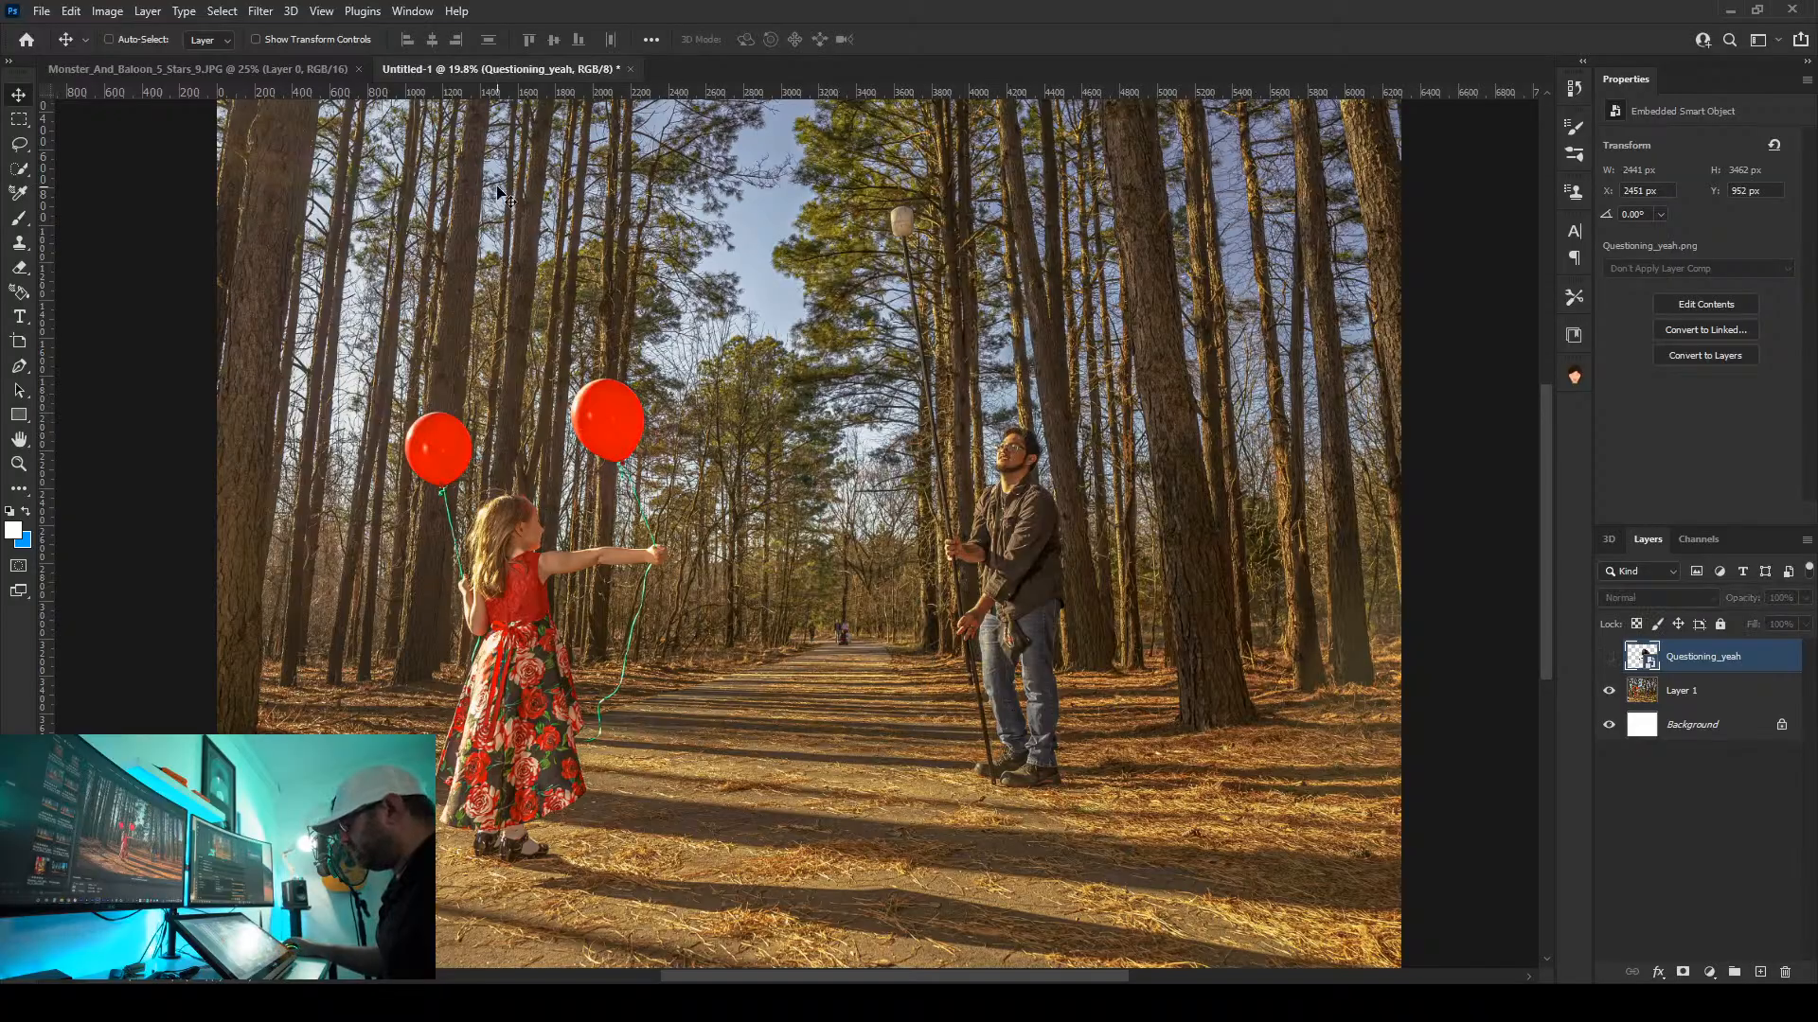
scroll(831, 637, "up", 8)
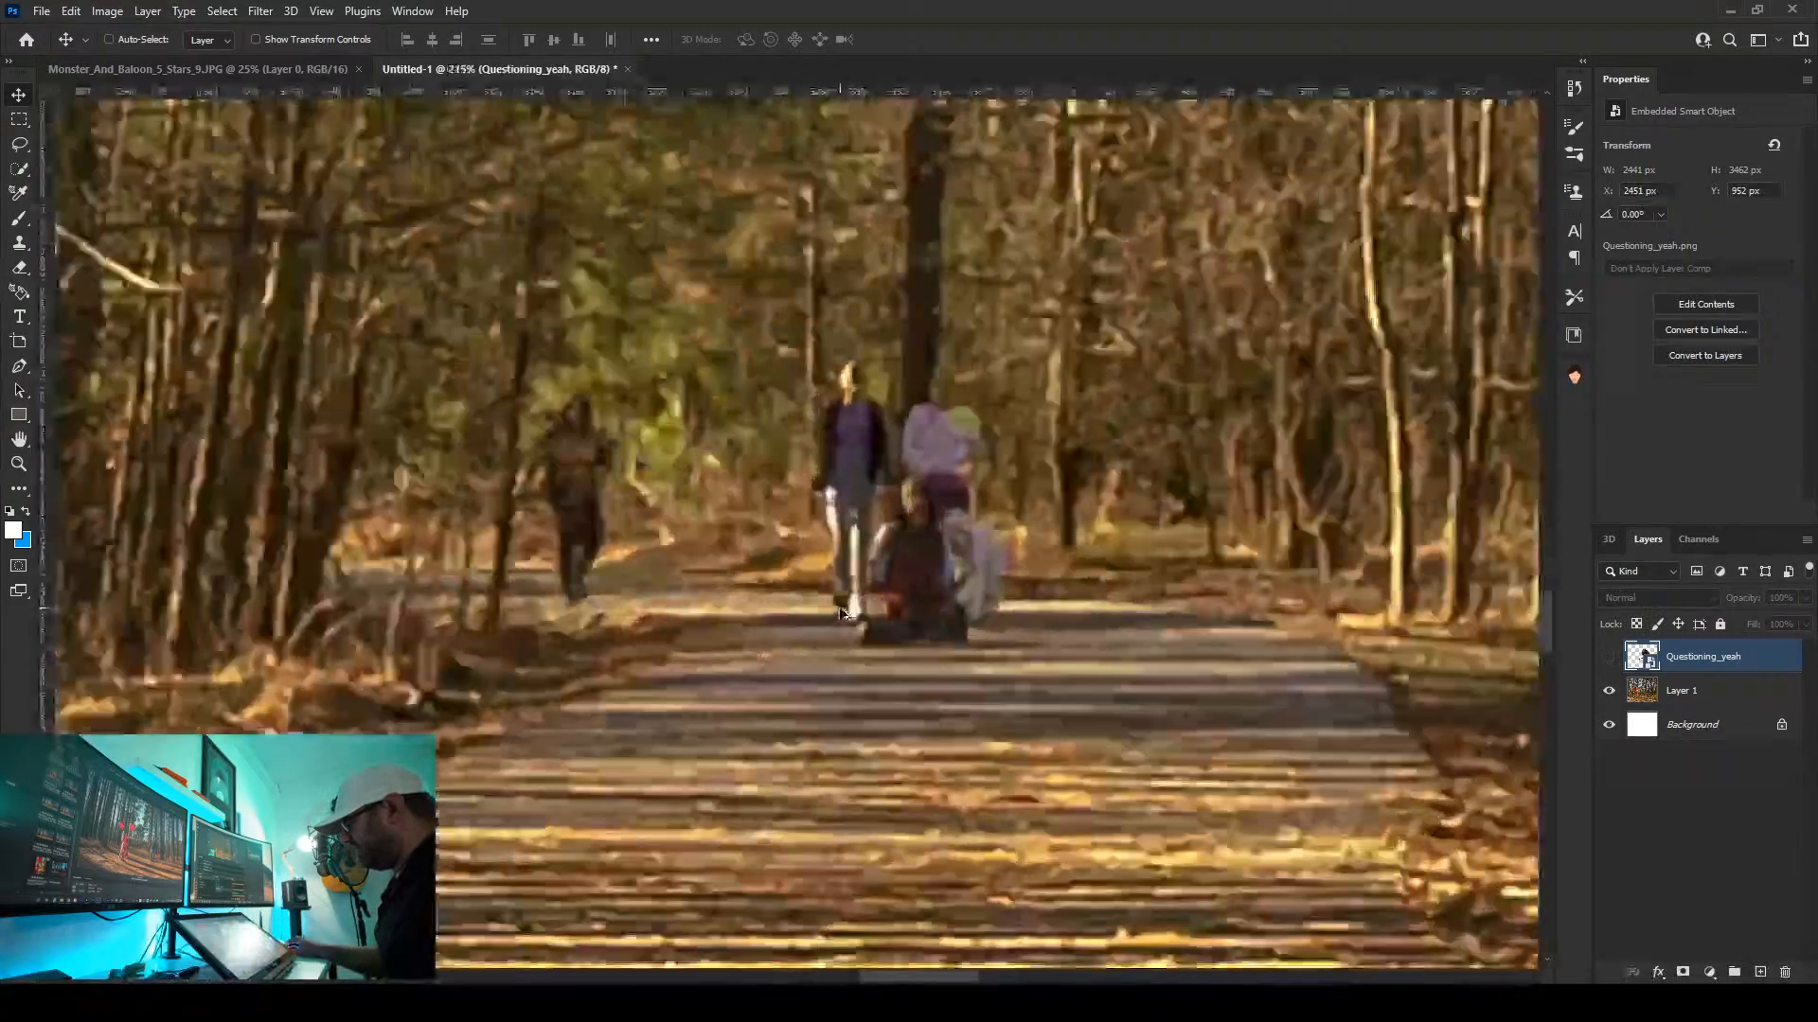
scroll(831, 615, "down", 6)
scroll(831, 611, "down", 3)
scroll(814, 634, "up", 2)
scroll(786, 663, "down", 3)
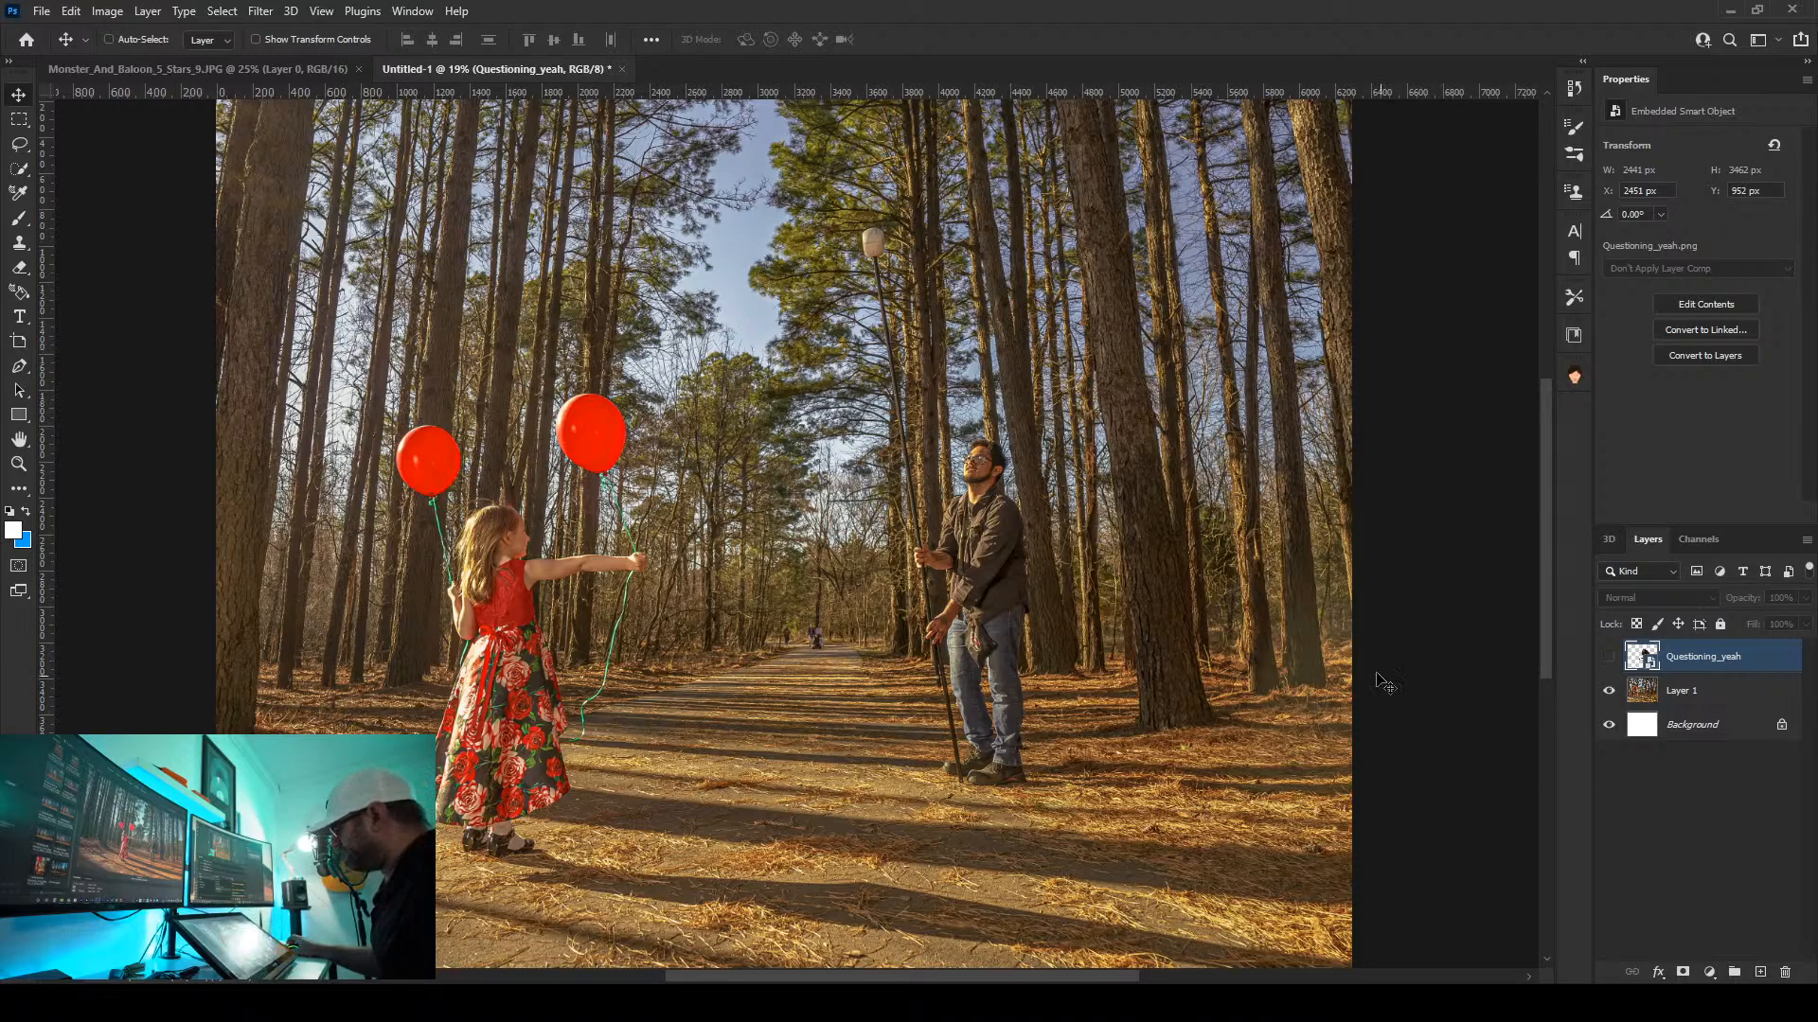
Add a new blank layer directly above the forest photo and activate the Clone Stamp tool for retouching
left_click(1688, 704)
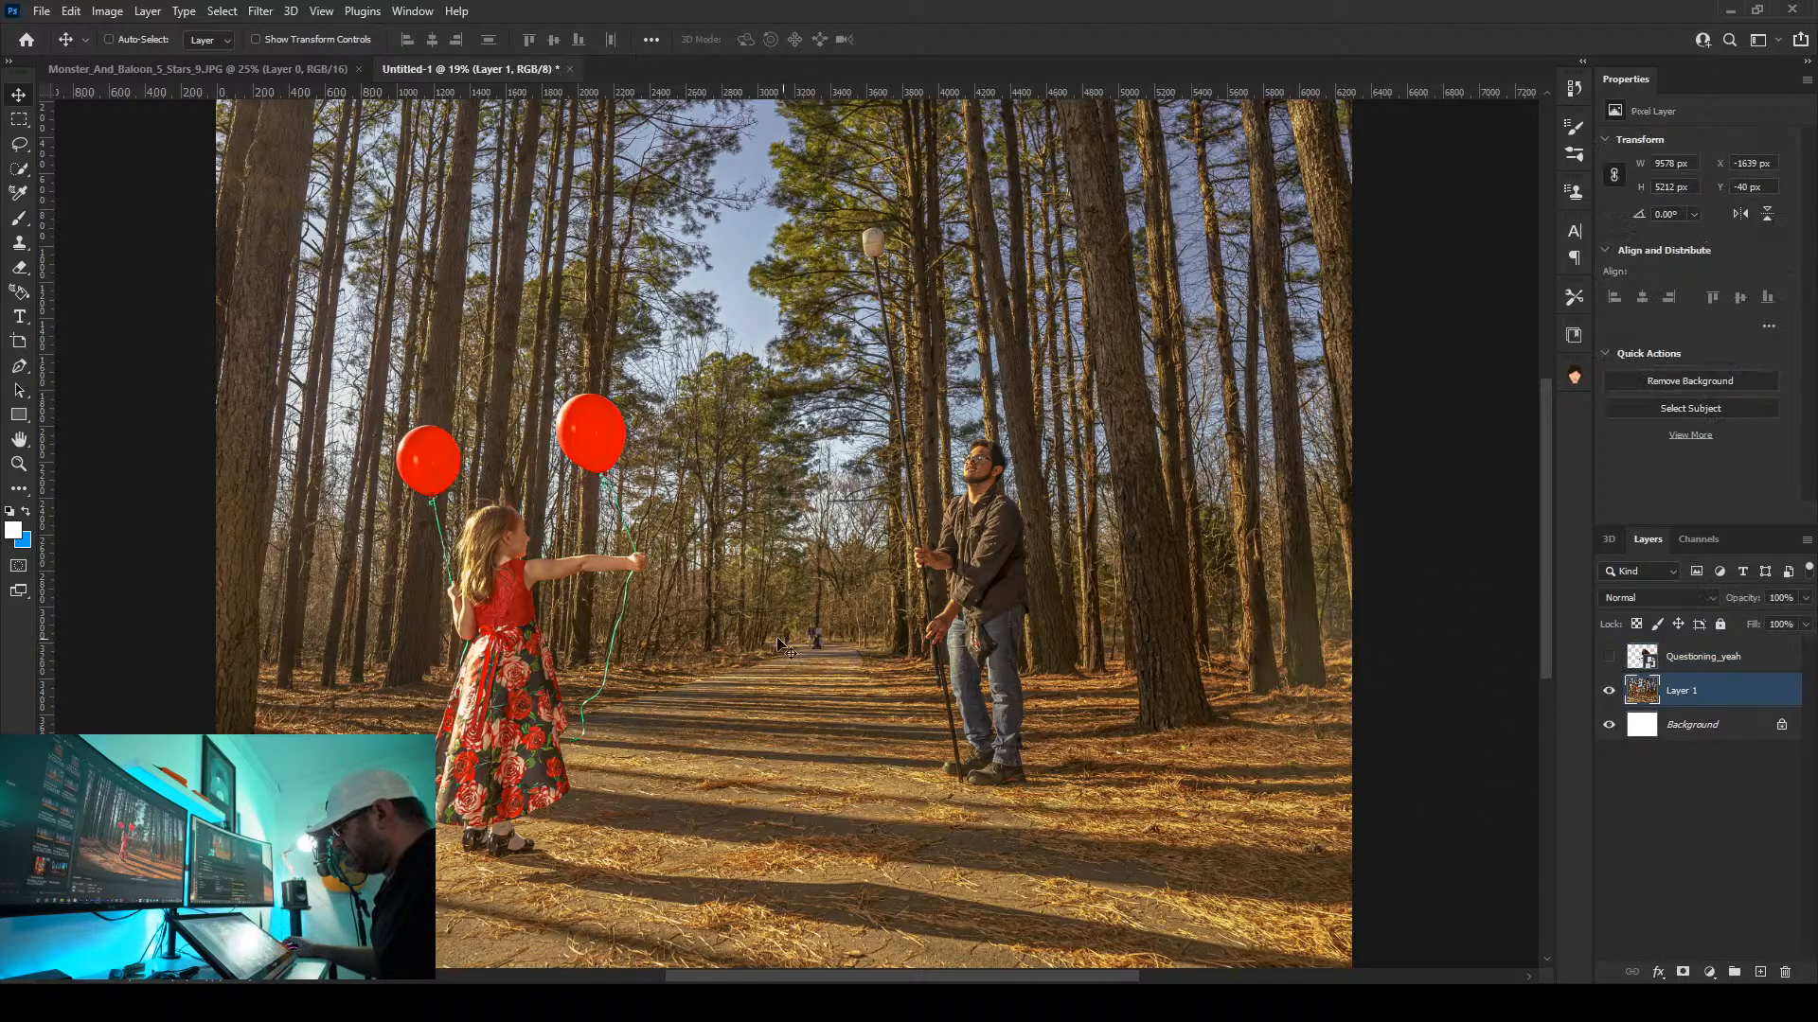
left_click_drag(807, 643, 1557, 667)
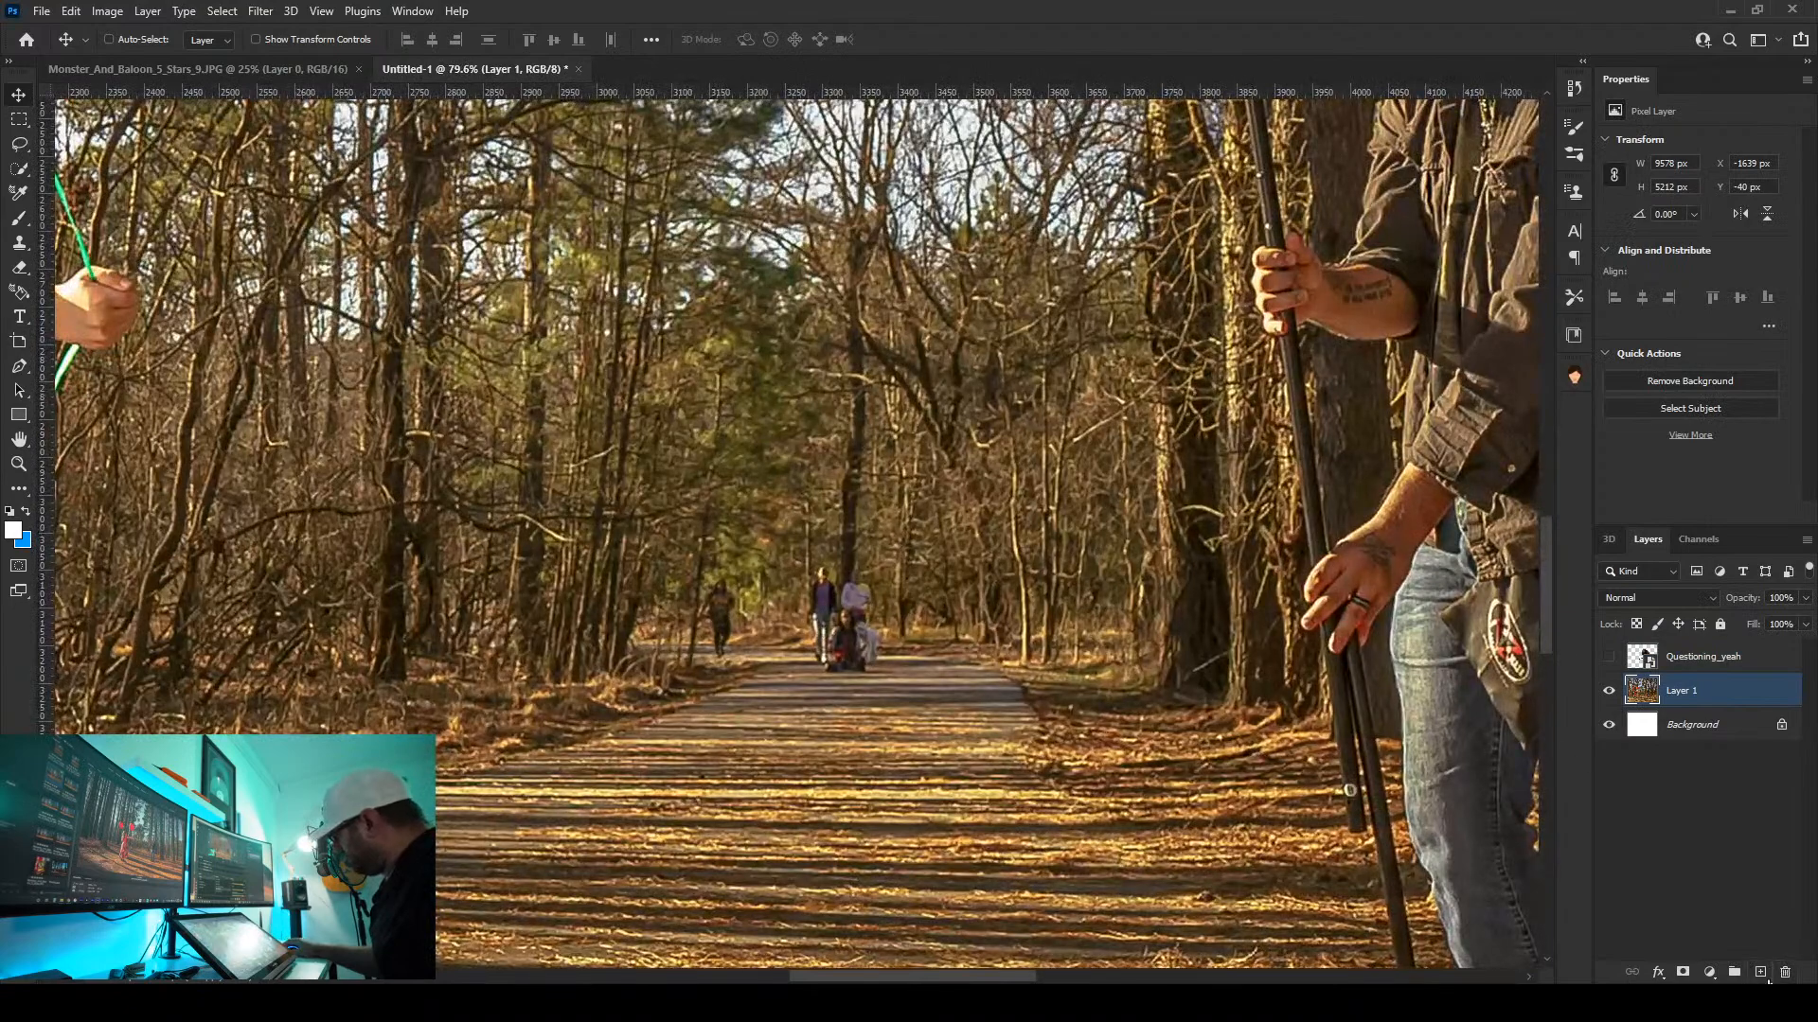
left_click(1761, 973)
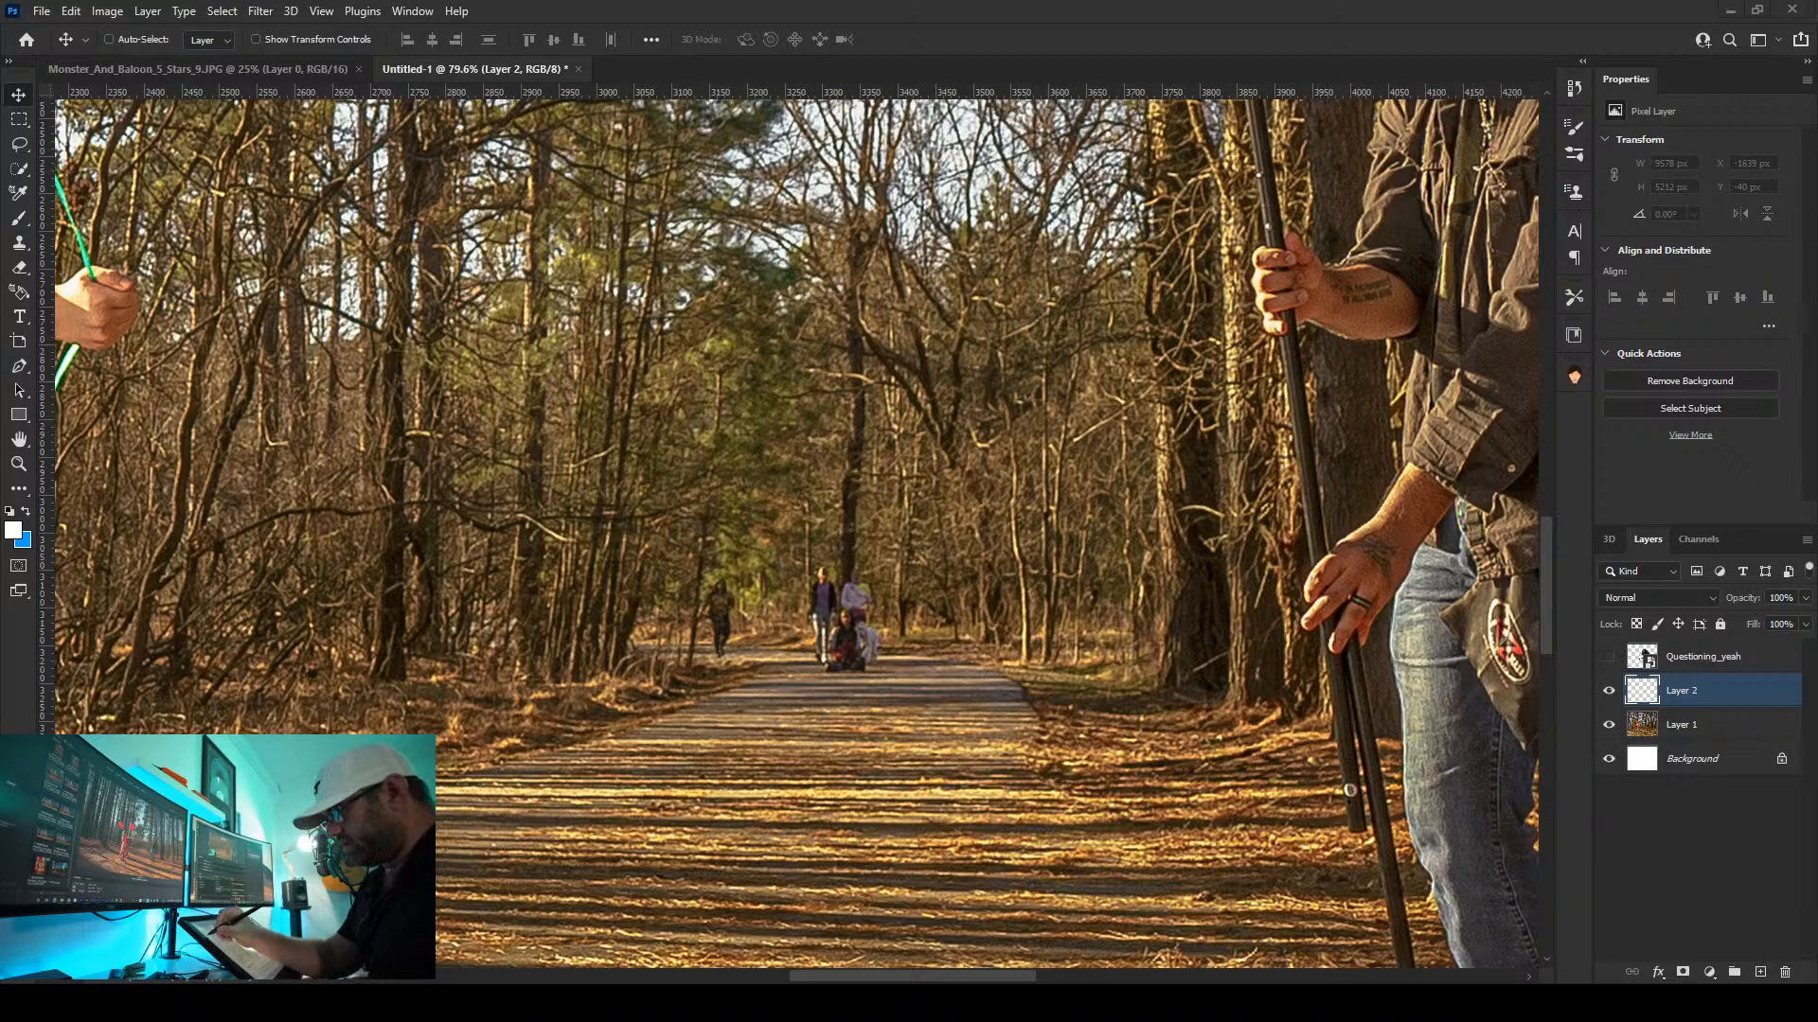
left_click(19, 243)
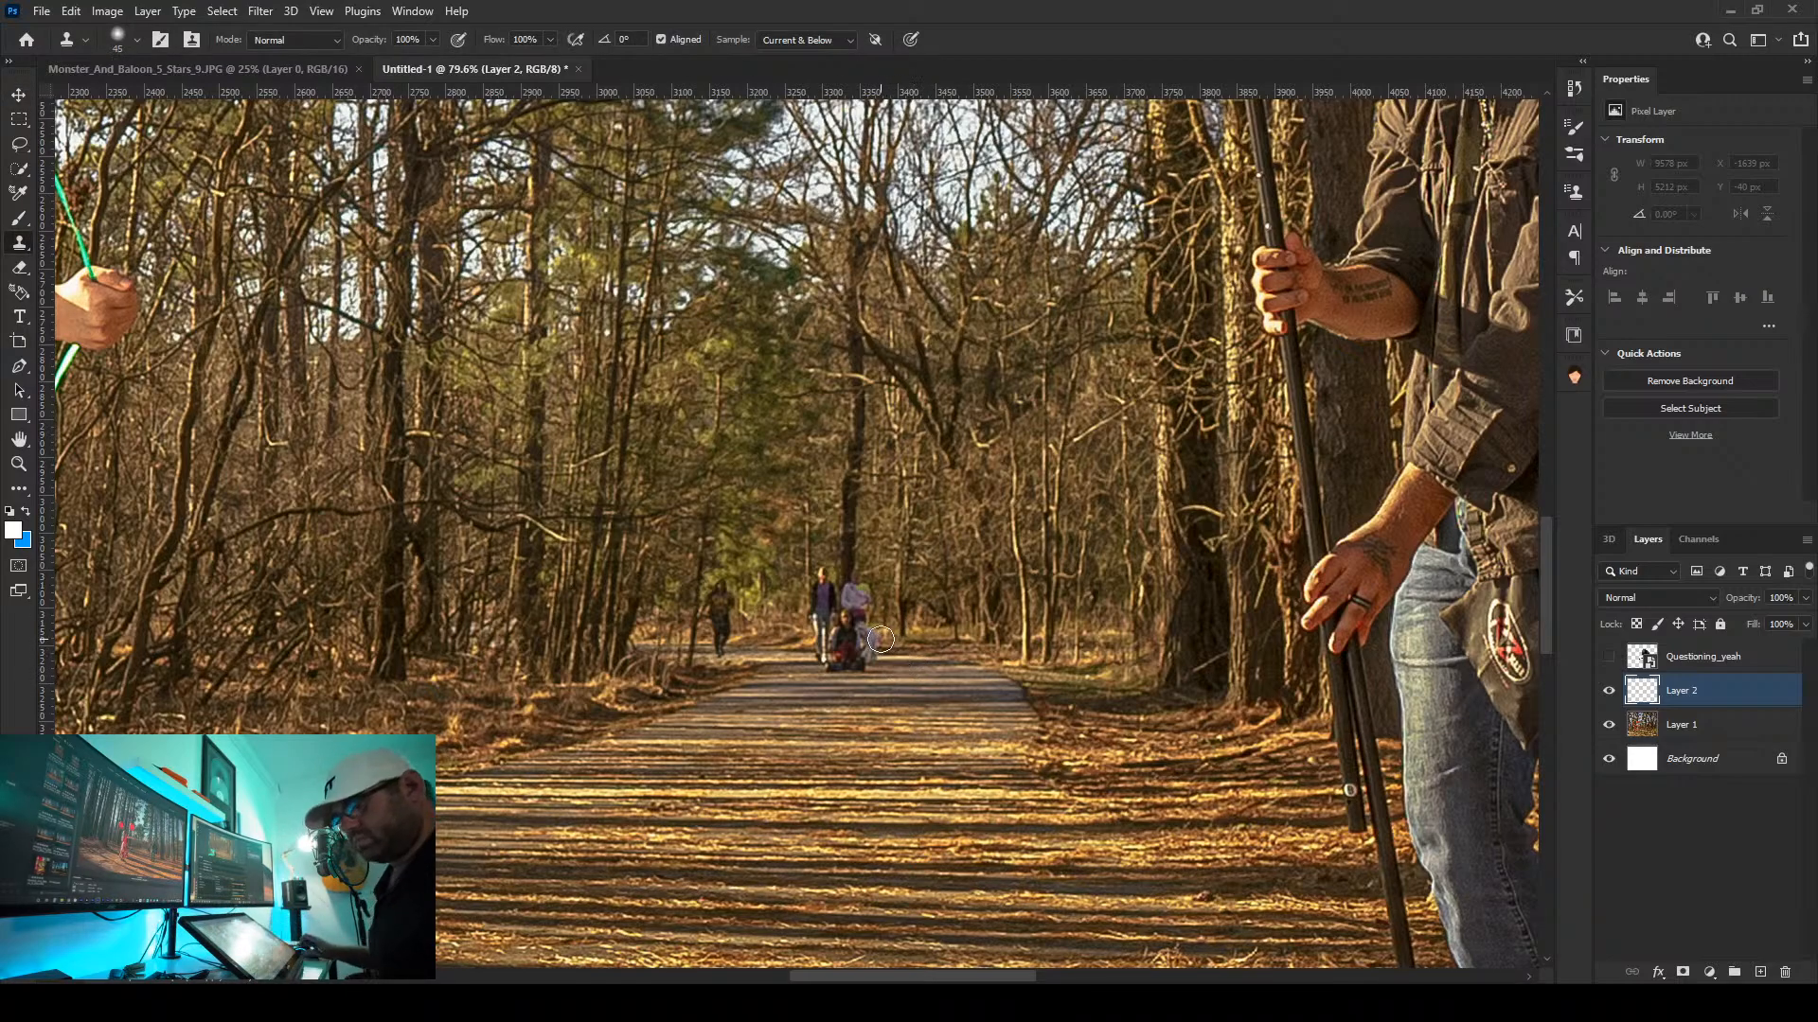
Clone path and leaf-edge texture over the feet and lower part of the distant group, undoing the unsuitable stroke
scroll(880, 640, "up", 5)
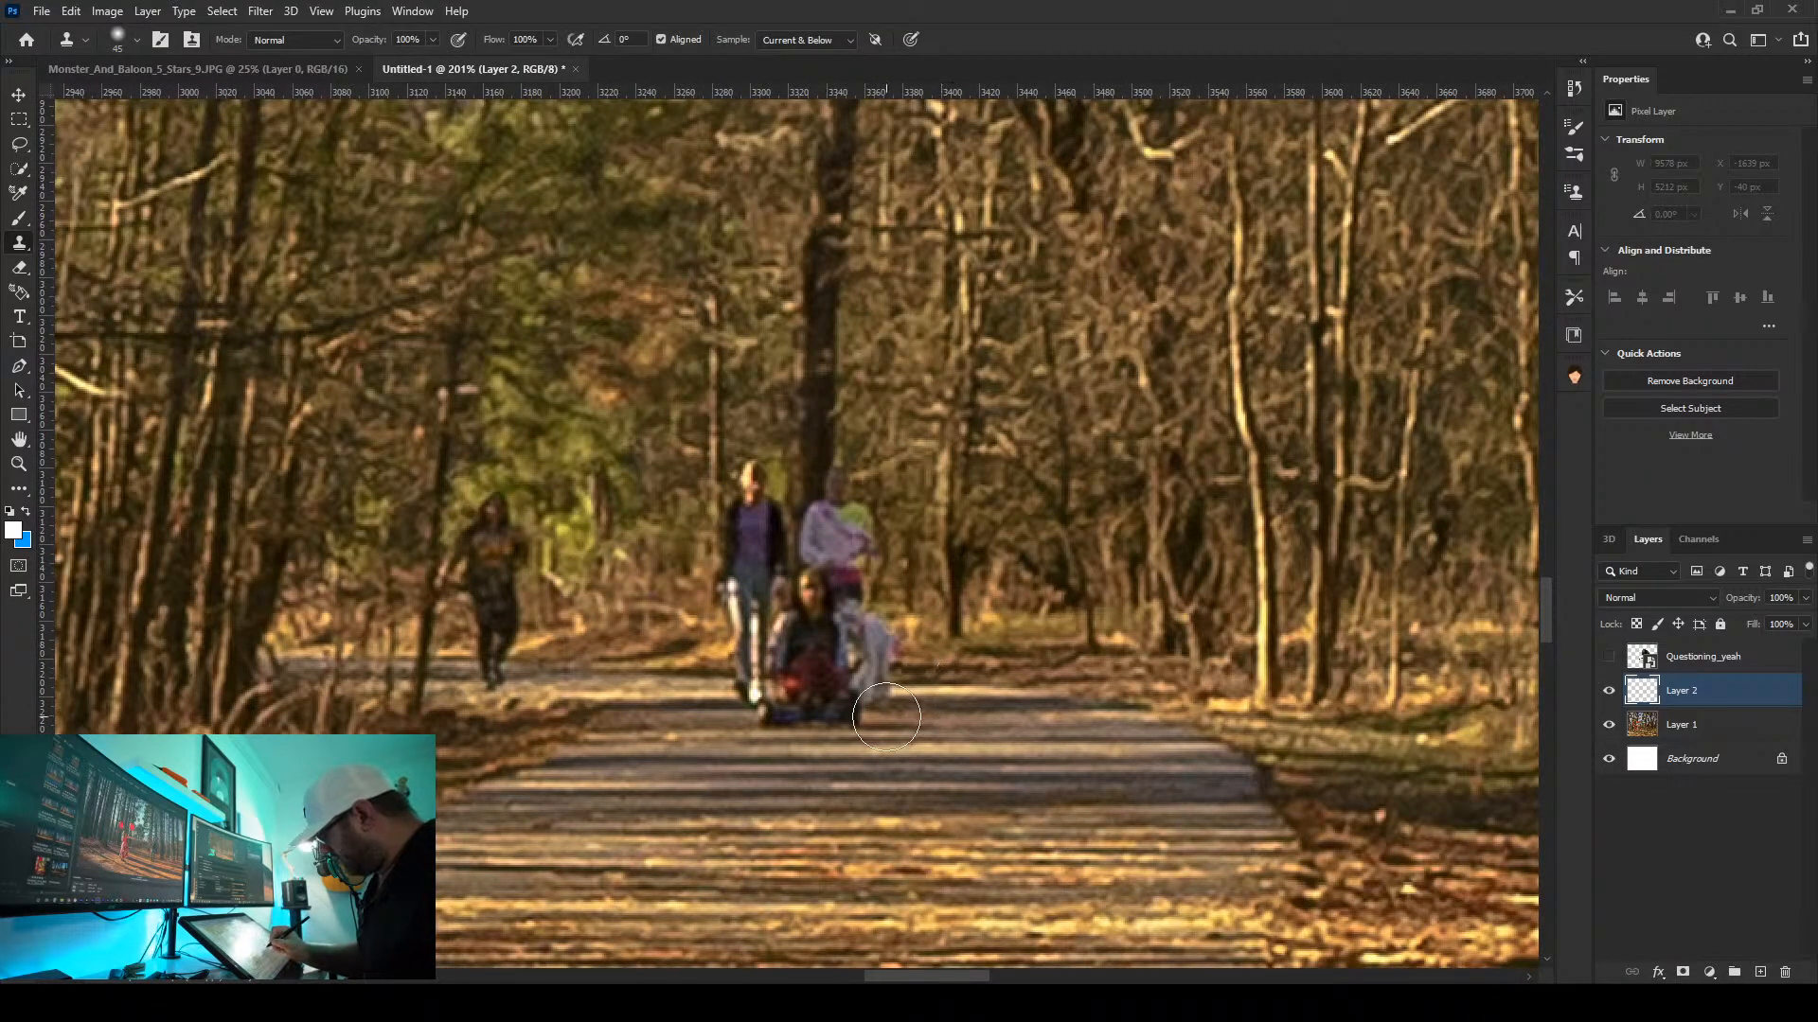
mouse_move(866, 715)
left_mouse_down()
mouse_move(833, 717)
mouse_move(846, 690)
mouse_move(770, 716)
mouse_move(778, 683)
left_mouse_up()
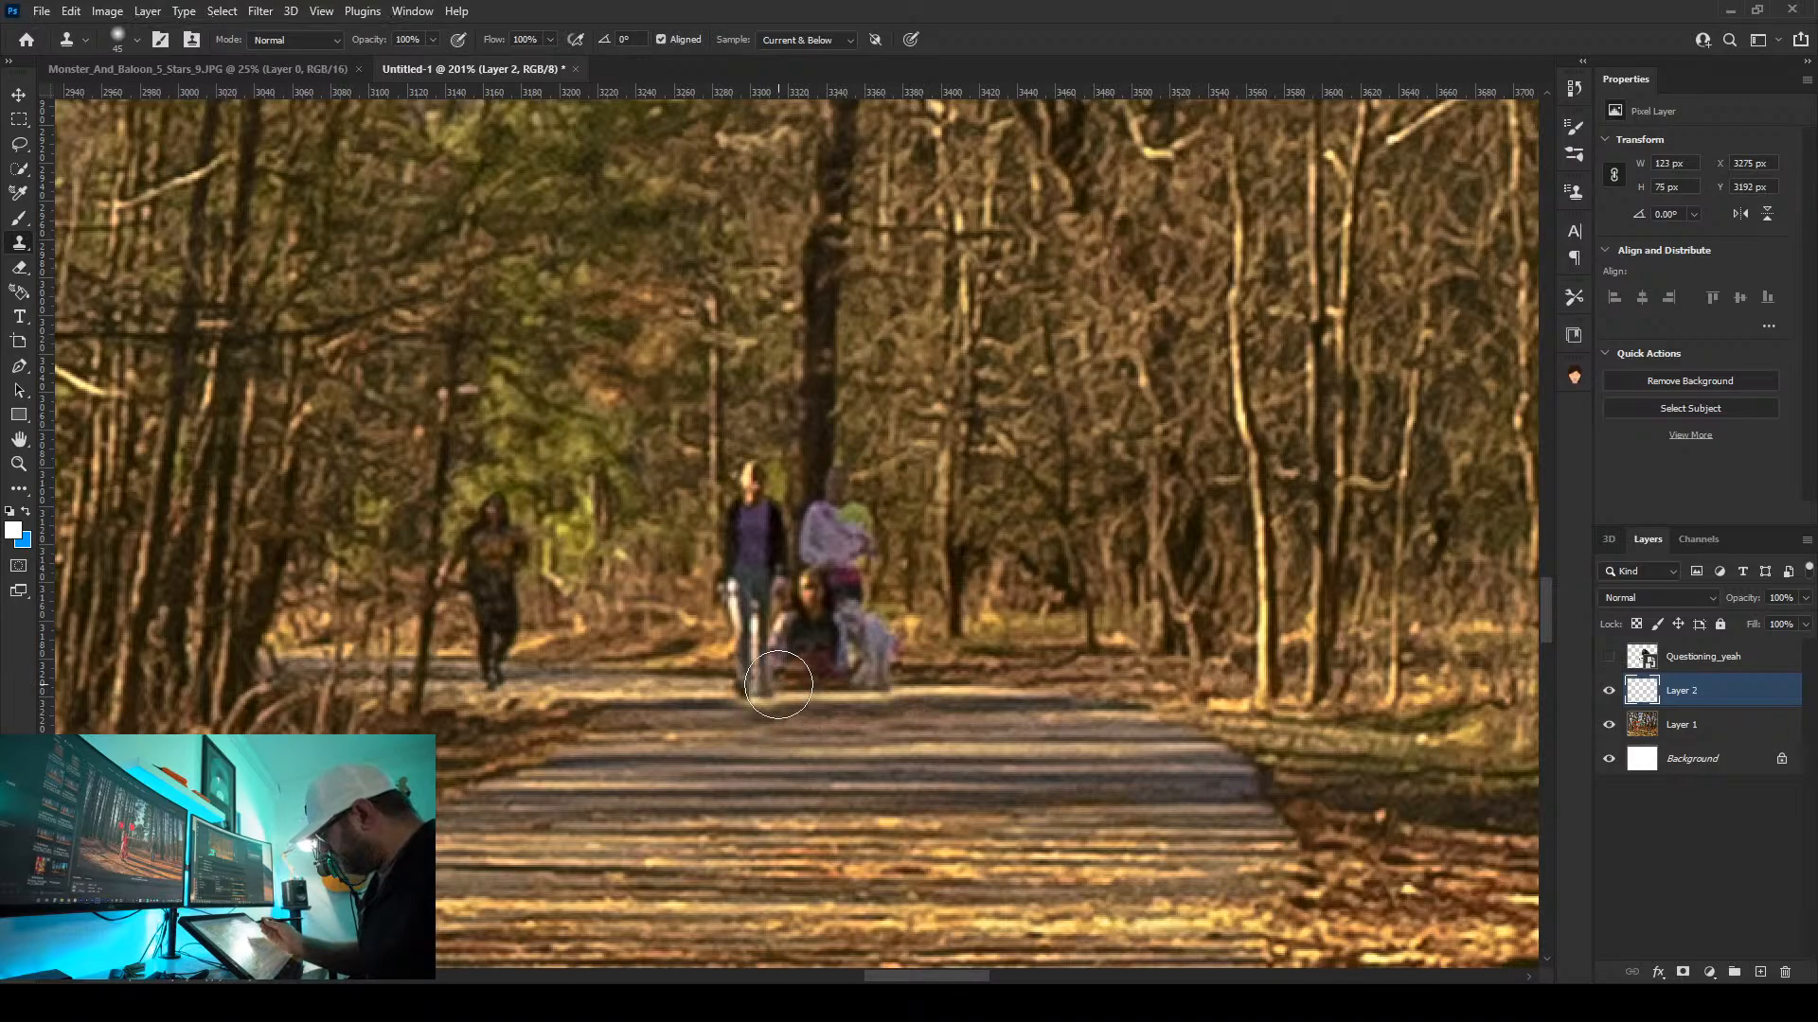
key("ctrl+z")
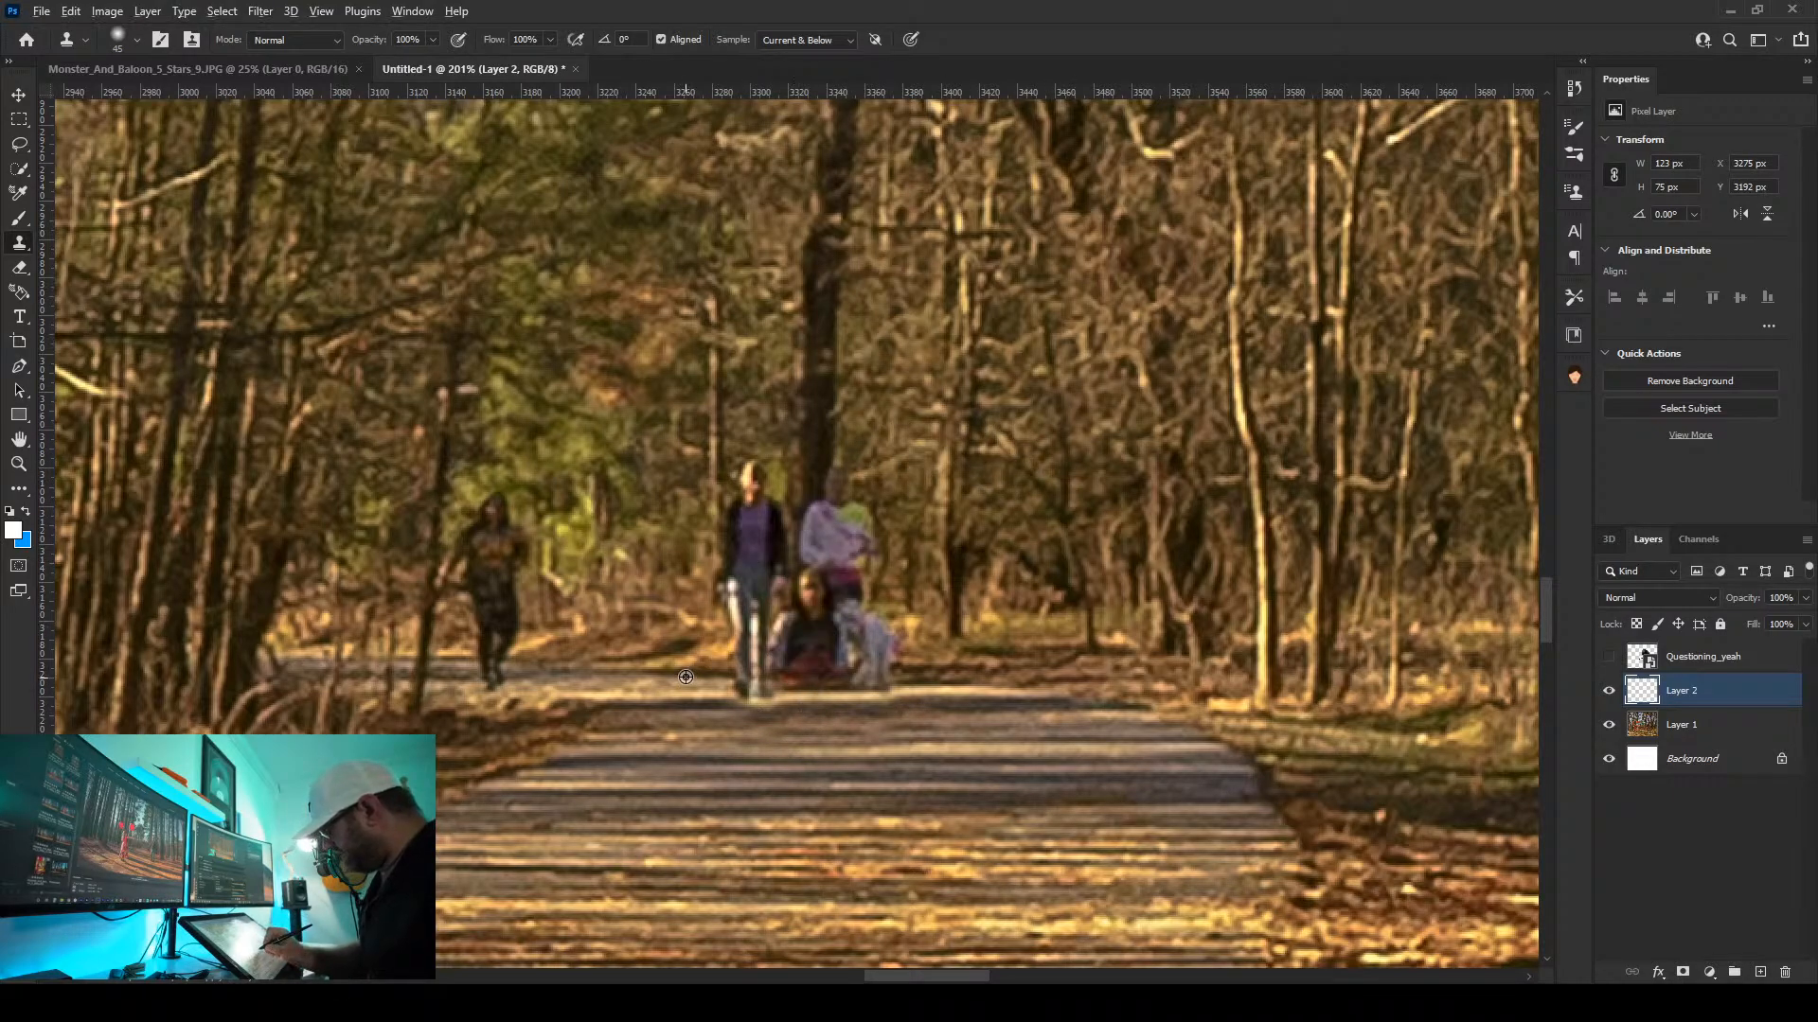
left_click(651, 672, "alt")
mouse_move(748, 696)
left_mouse_down()
mouse_move(739, 676)
mouse_move(834, 678)
mouse_move(819, 643)
mouse_move(854, 681)
mouse_move(886, 667)
mouse_move(856, 700)
mouse_move(843, 644)
mouse_move(857, 663)
left_mouse_up()
left_click(951, 672, "alt")
left_click(711, 677, "alt")
left_click(555, 668, "alt")
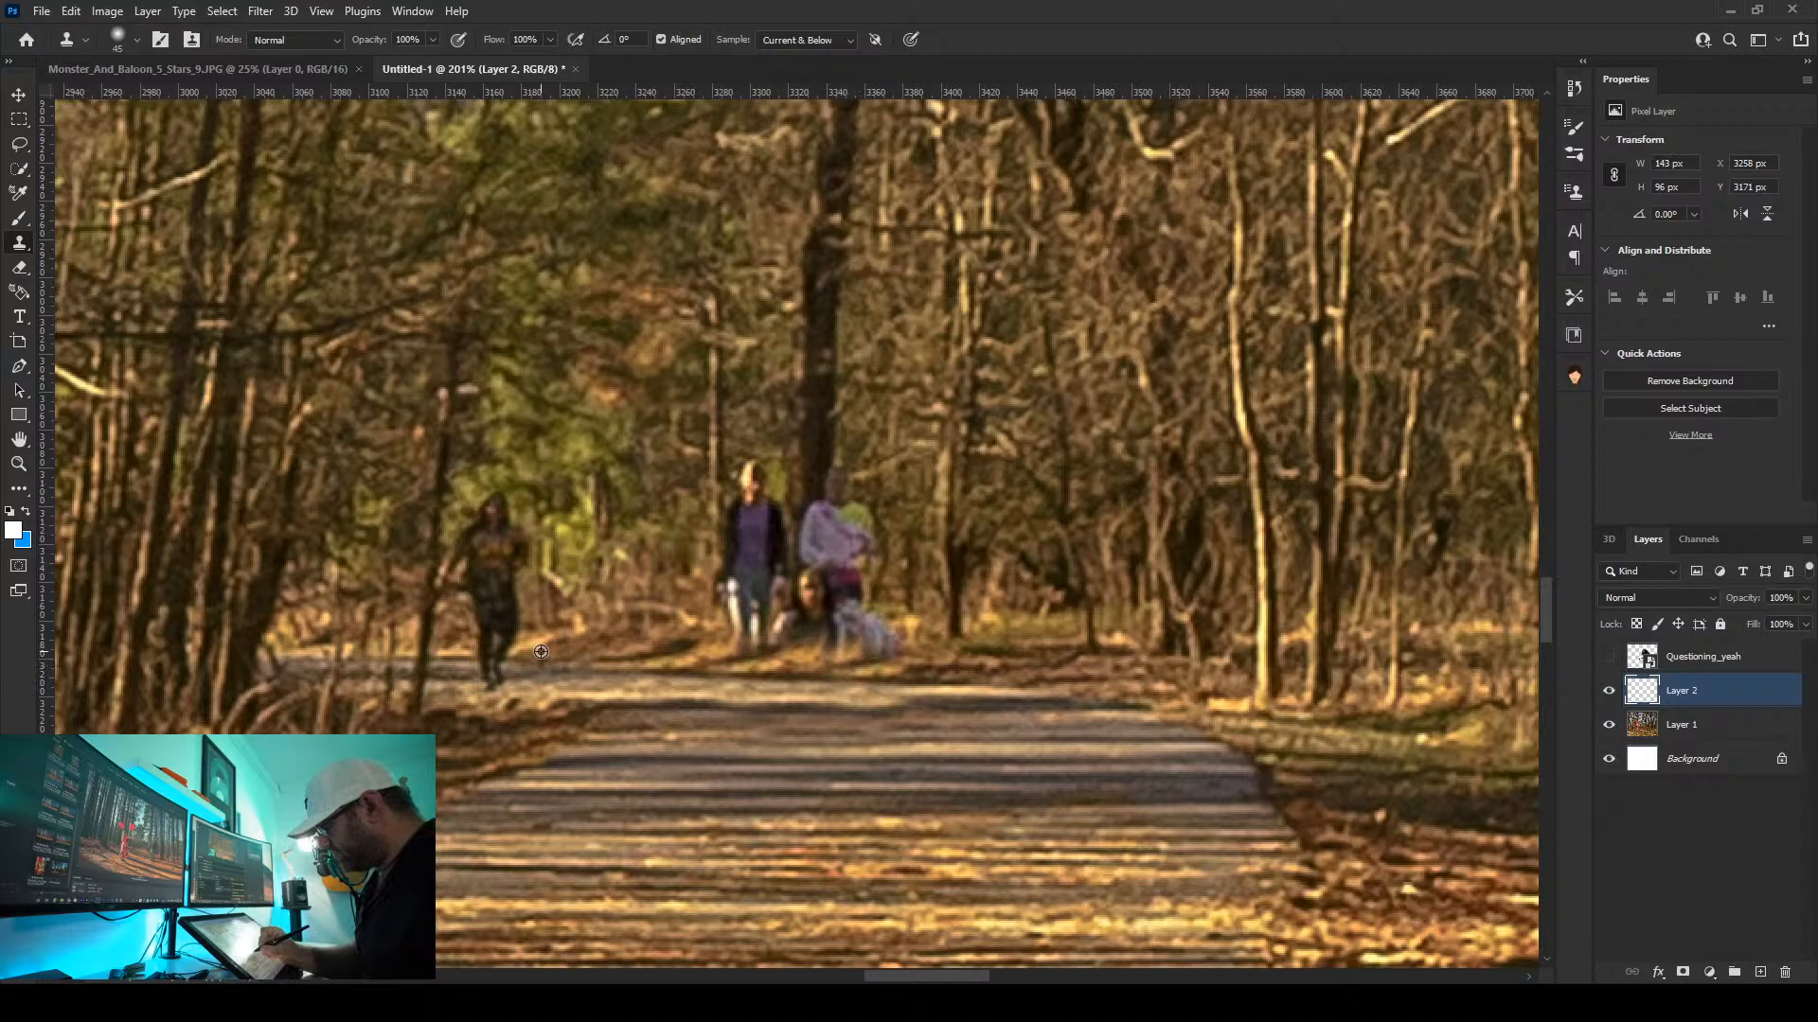
Clone surrounding ground and foliage over the lone distant walker beside the path, undoing the strokes that do not blend
mouse_move(502, 663)
left_mouse_down()
mouse_move(487, 625)
mouse_move(516, 534)
mouse_move(568, 568)
mouse_move(605, 554)
left_mouse_up()
scroll(489, 622, "up", 1)
left_click(642, 562, "alt")
left_click(656, 573, "alt")
mouse_move(492, 568)
left_mouse_down()
mouse_move(492, 469)
mouse_move(495, 502)
mouse_move(469, 532)
mouse_move(494, 498)
mouse_move(508, 546)
mouse_move(471, 564)
mouse_move(454, 521)
left_mouse_up()
key("ctrl+z")
key("ctrl+z")
left_click(505, 435, "alt")
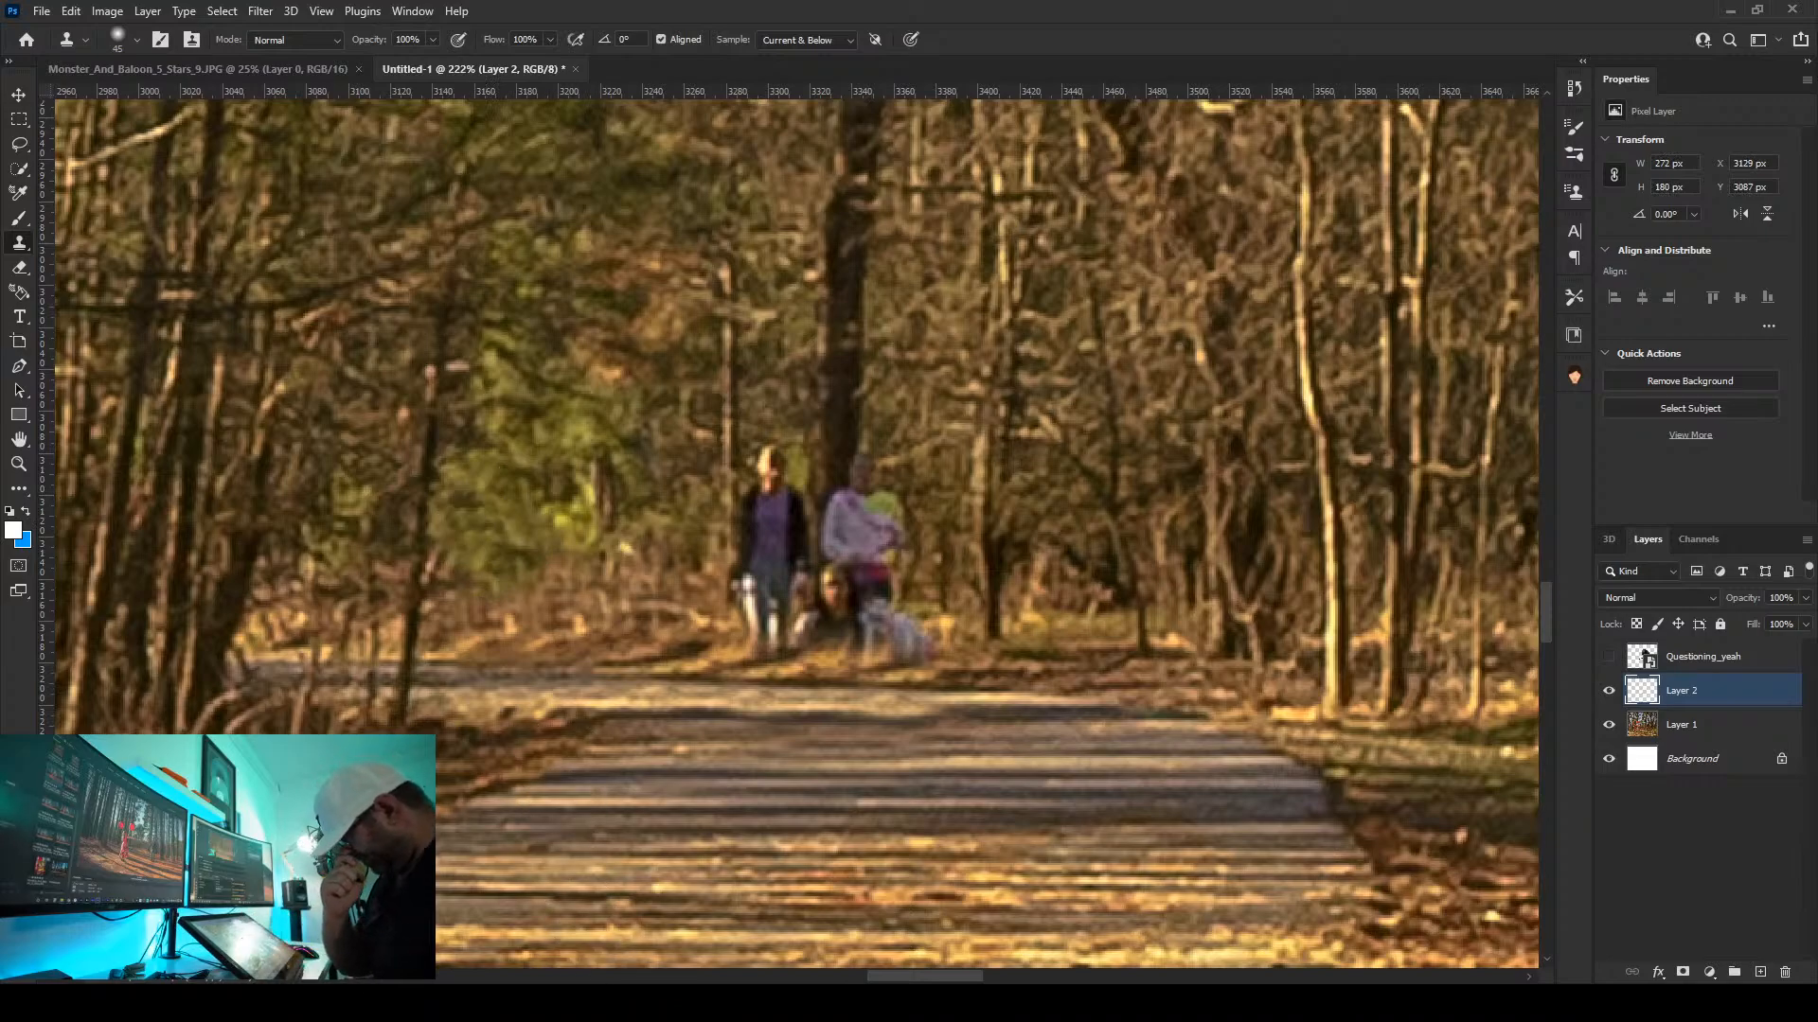
Clone surrounding forest, foliage and tree-trunk texture over the remaining distant people at the end of the path
left_click(1071, 612, "alt")
mouse_move(912, 629)
left_mouse_down()
mouse_move(913, 513)
mouse_move(888, 462)
mouse_move(901, 433)
left_mouse_up()
left_click(671, 502, "alt")
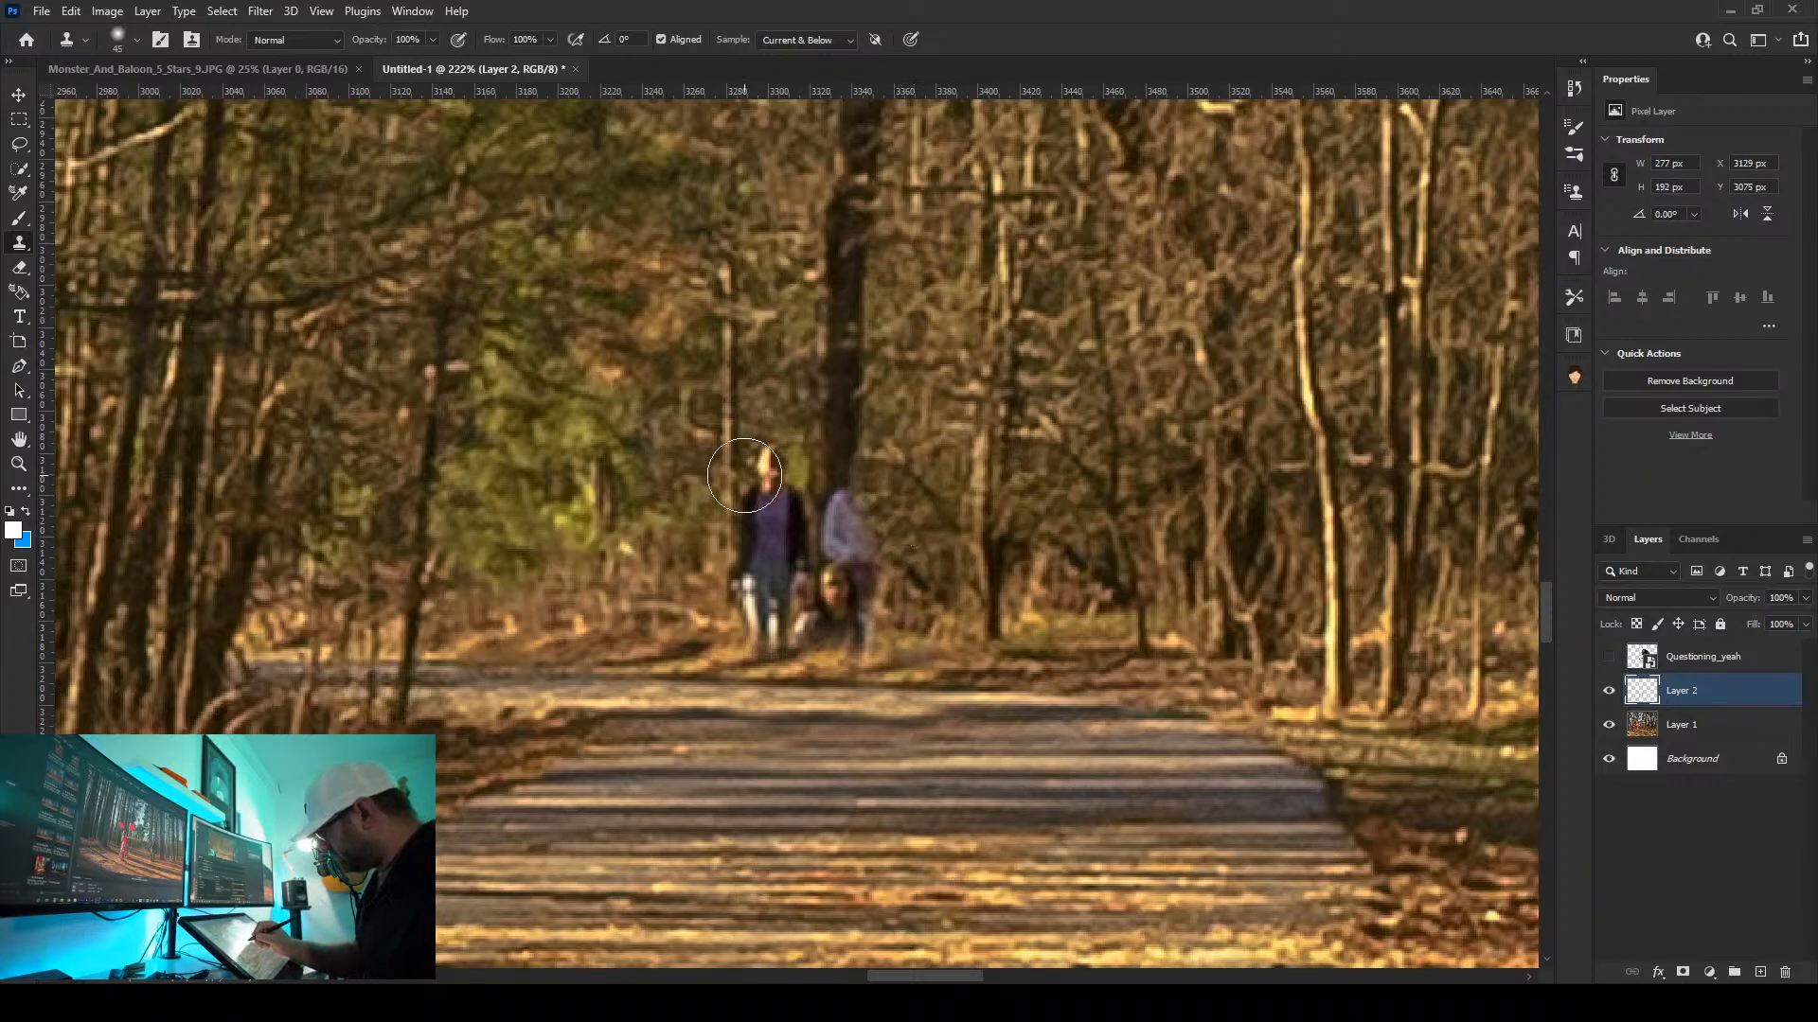
mouse_move(745, 475)
left_mouse_down()
mouse_move(760, 469)
mouse_move(753, 621)
mouse_move(765, 537)
left_mouse_up()
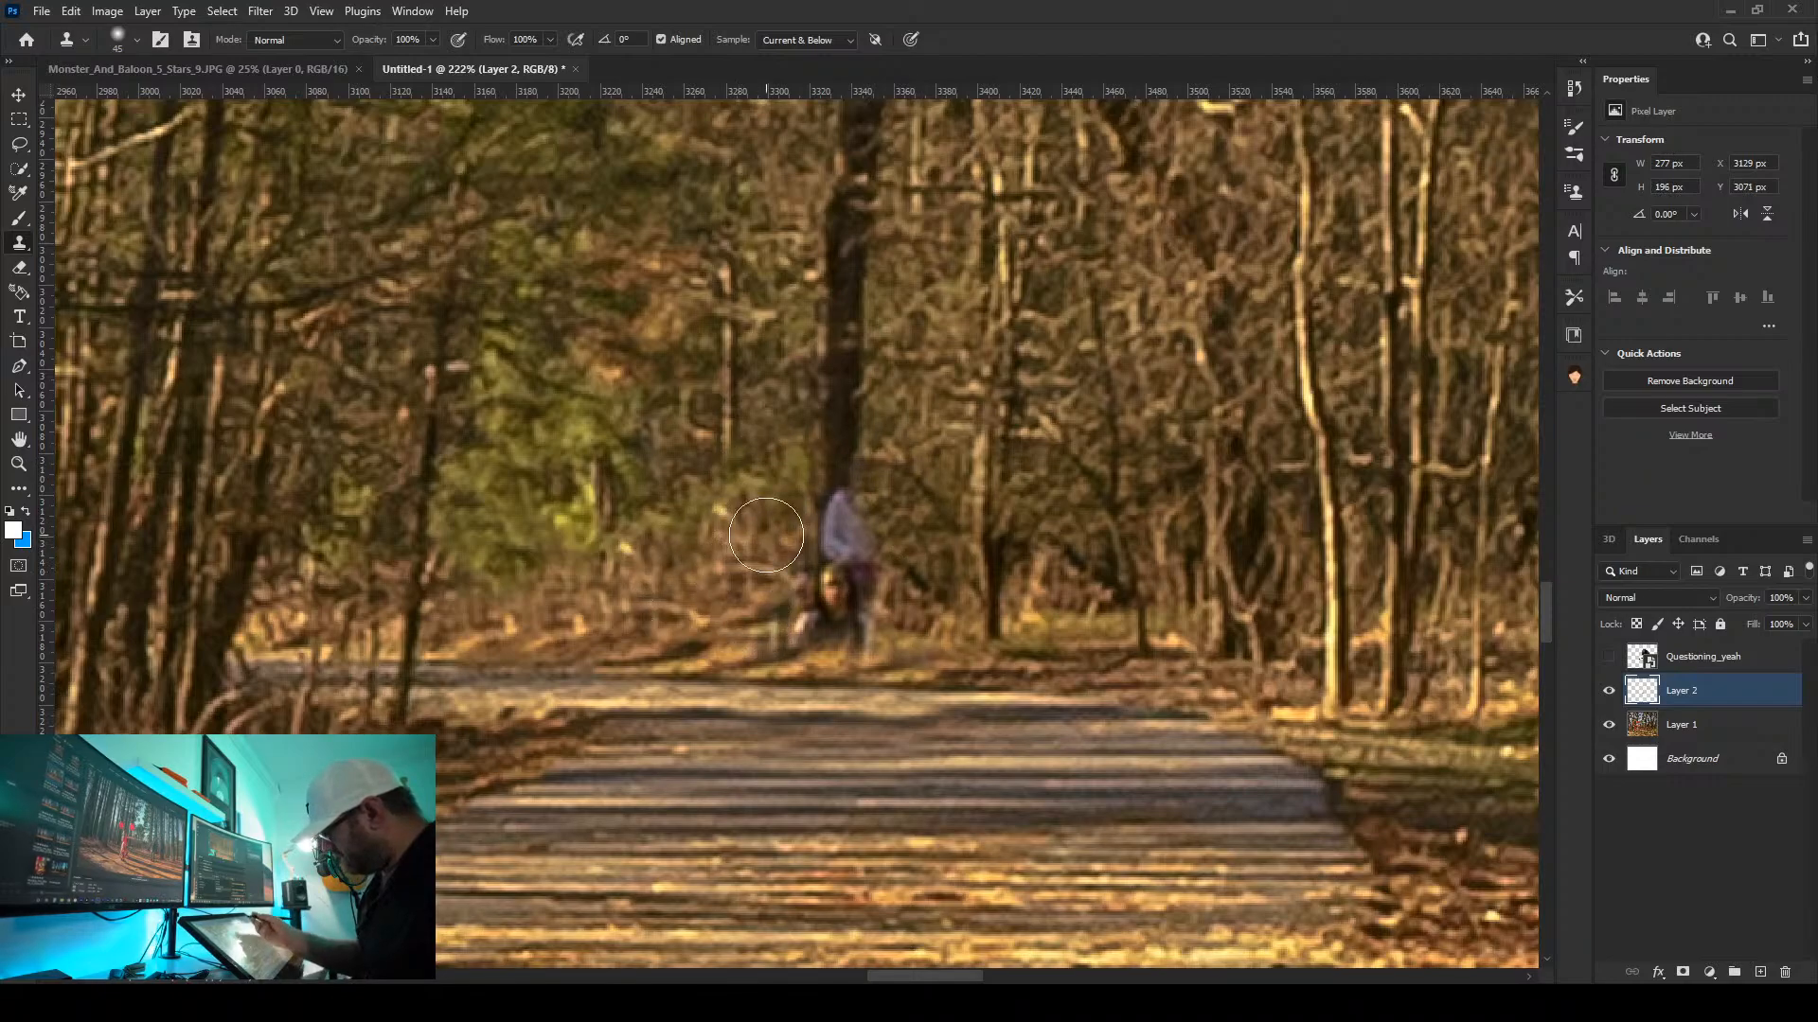
left_click(865, 364, "alt")
mouse_move(852, 492)
left_mouse_down()
mouse_move(828, 593)
mouse_move(850, 610)
mouse_move(822, 617)
mouse_move(842, 573)
mouse_move(858, 647)
mouse_move(895, 597)
left_mouse_up()
Check the retouched path in the overall photo and examine the standing man's legs, shoes and walking stick up close
scroll(1336, 203, "down", 10)
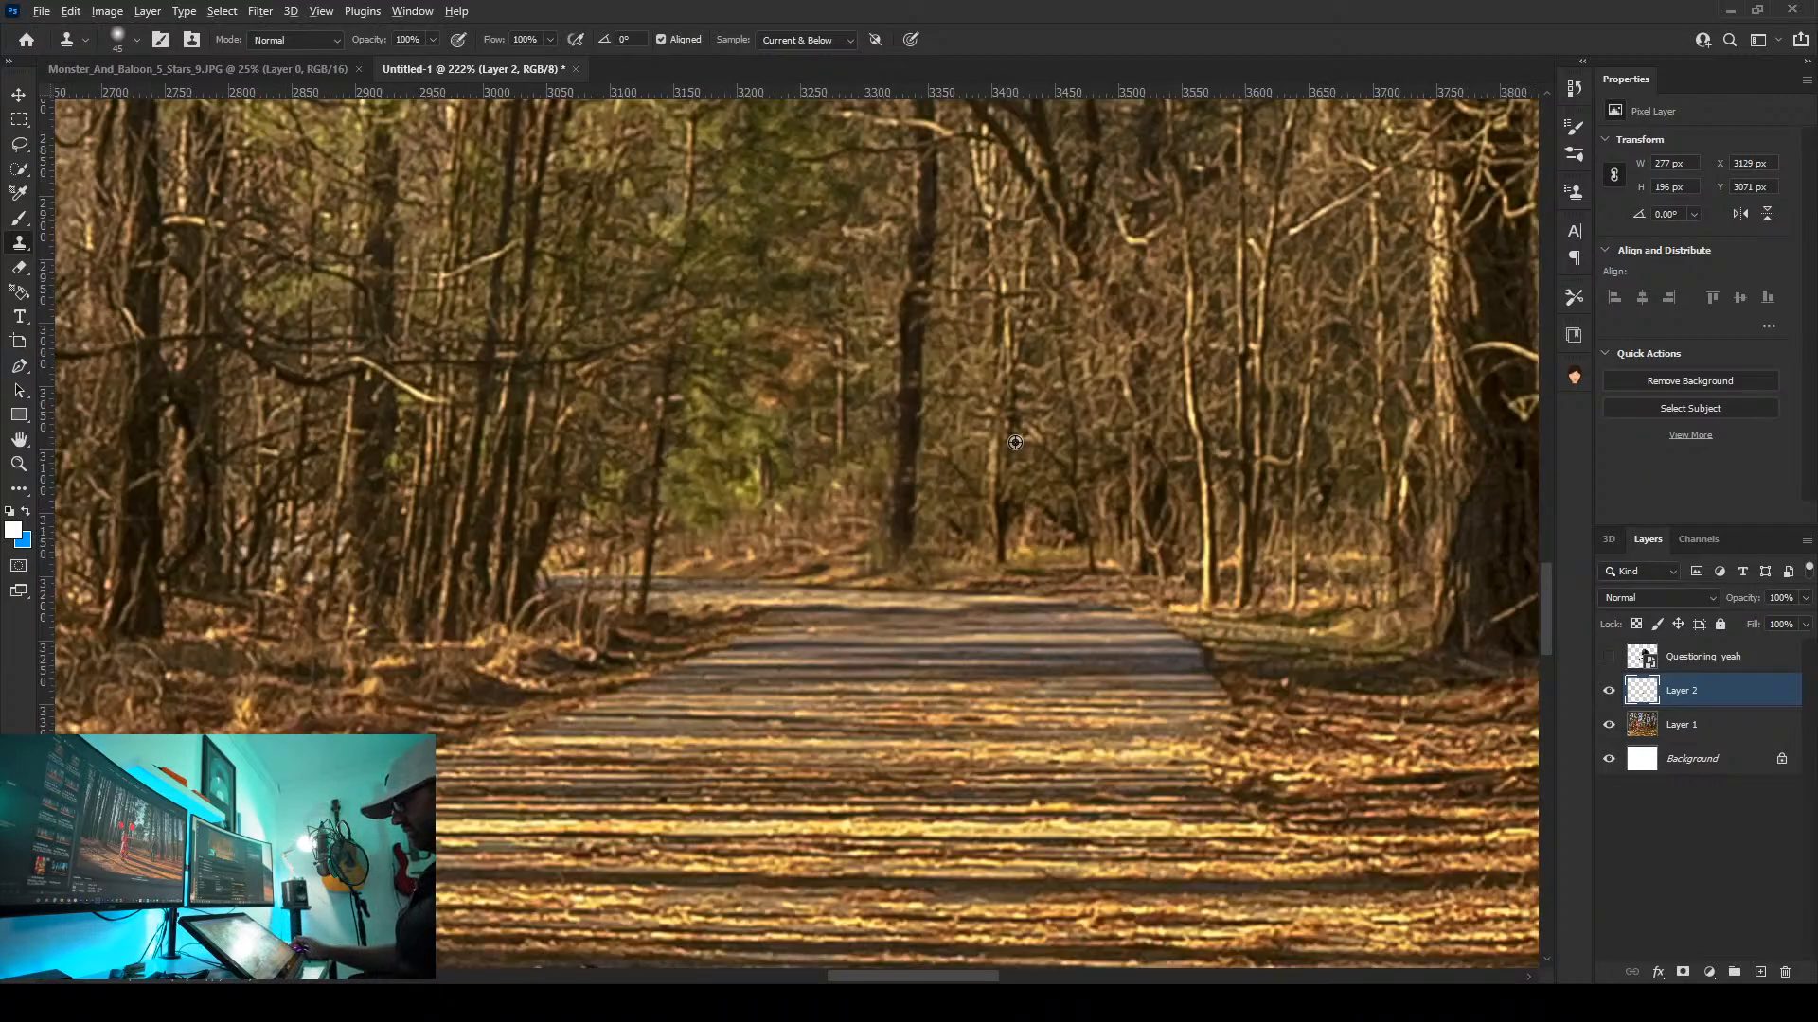
scroll(1051, 398, "down", 2)
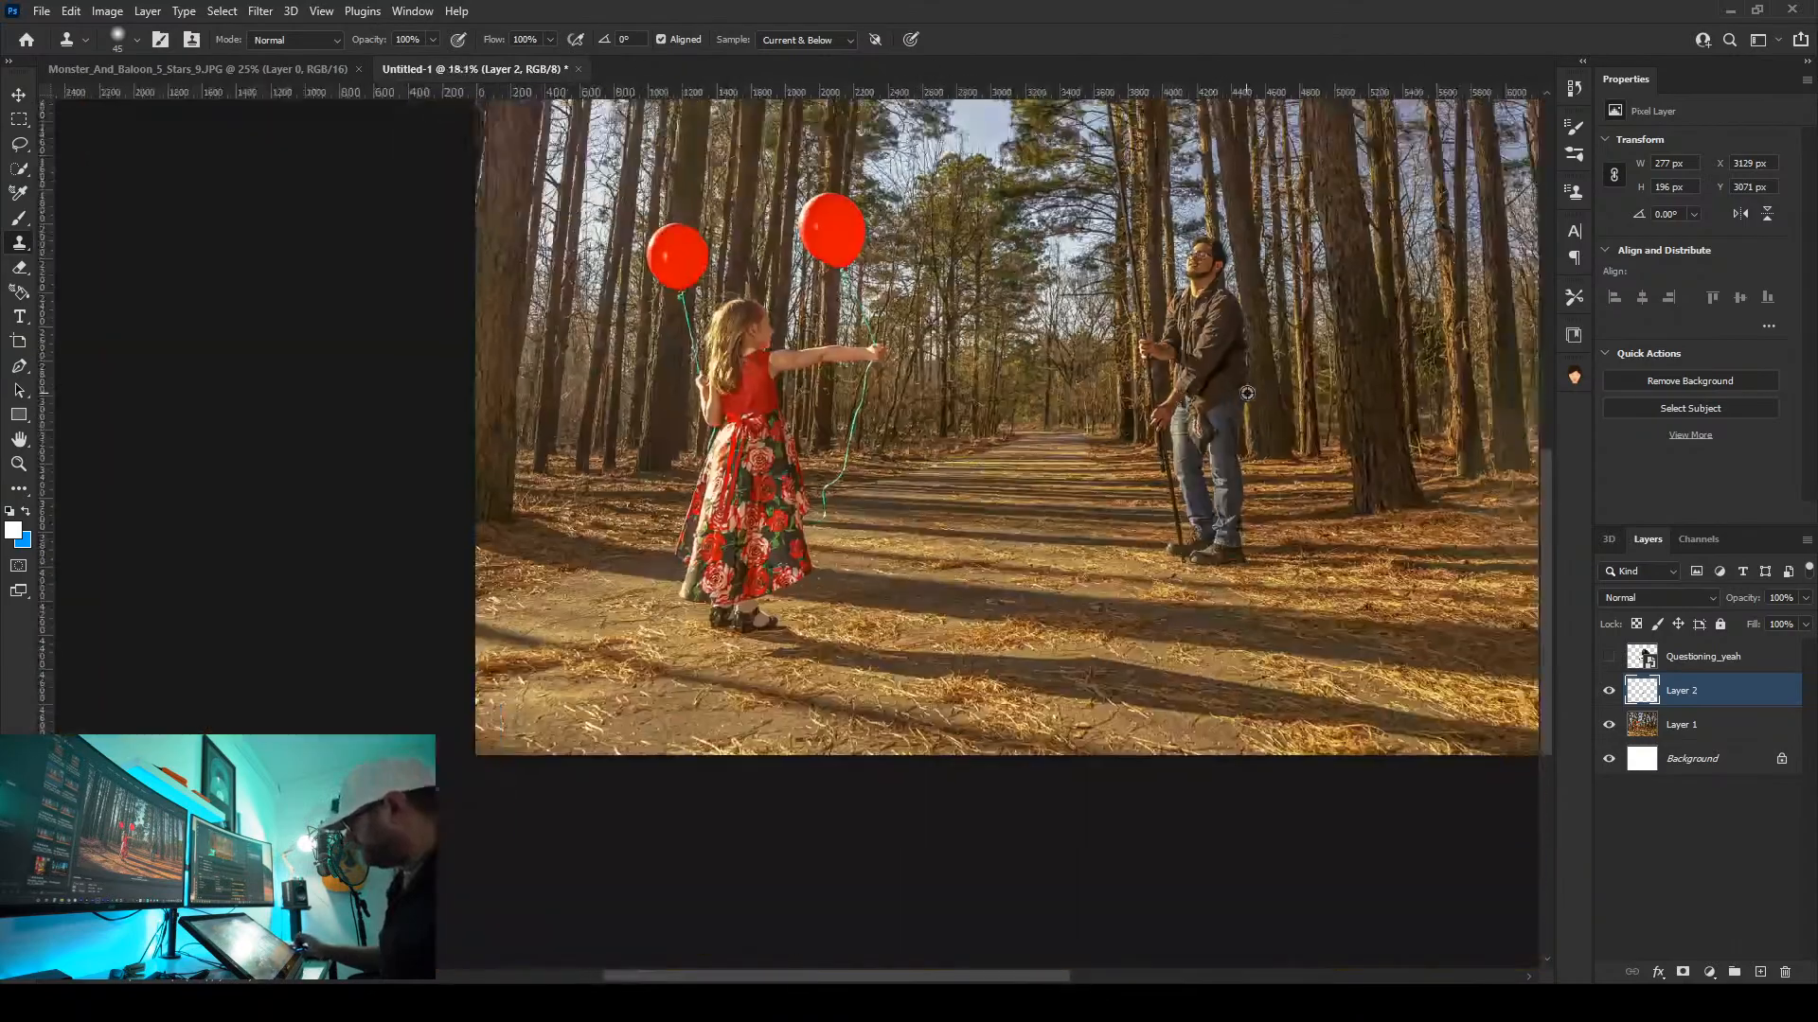
scroll(1170, 530, "up", 4)
scroll(1170, 561, "down", 3)
scroll(1170, 561, "down", 1)
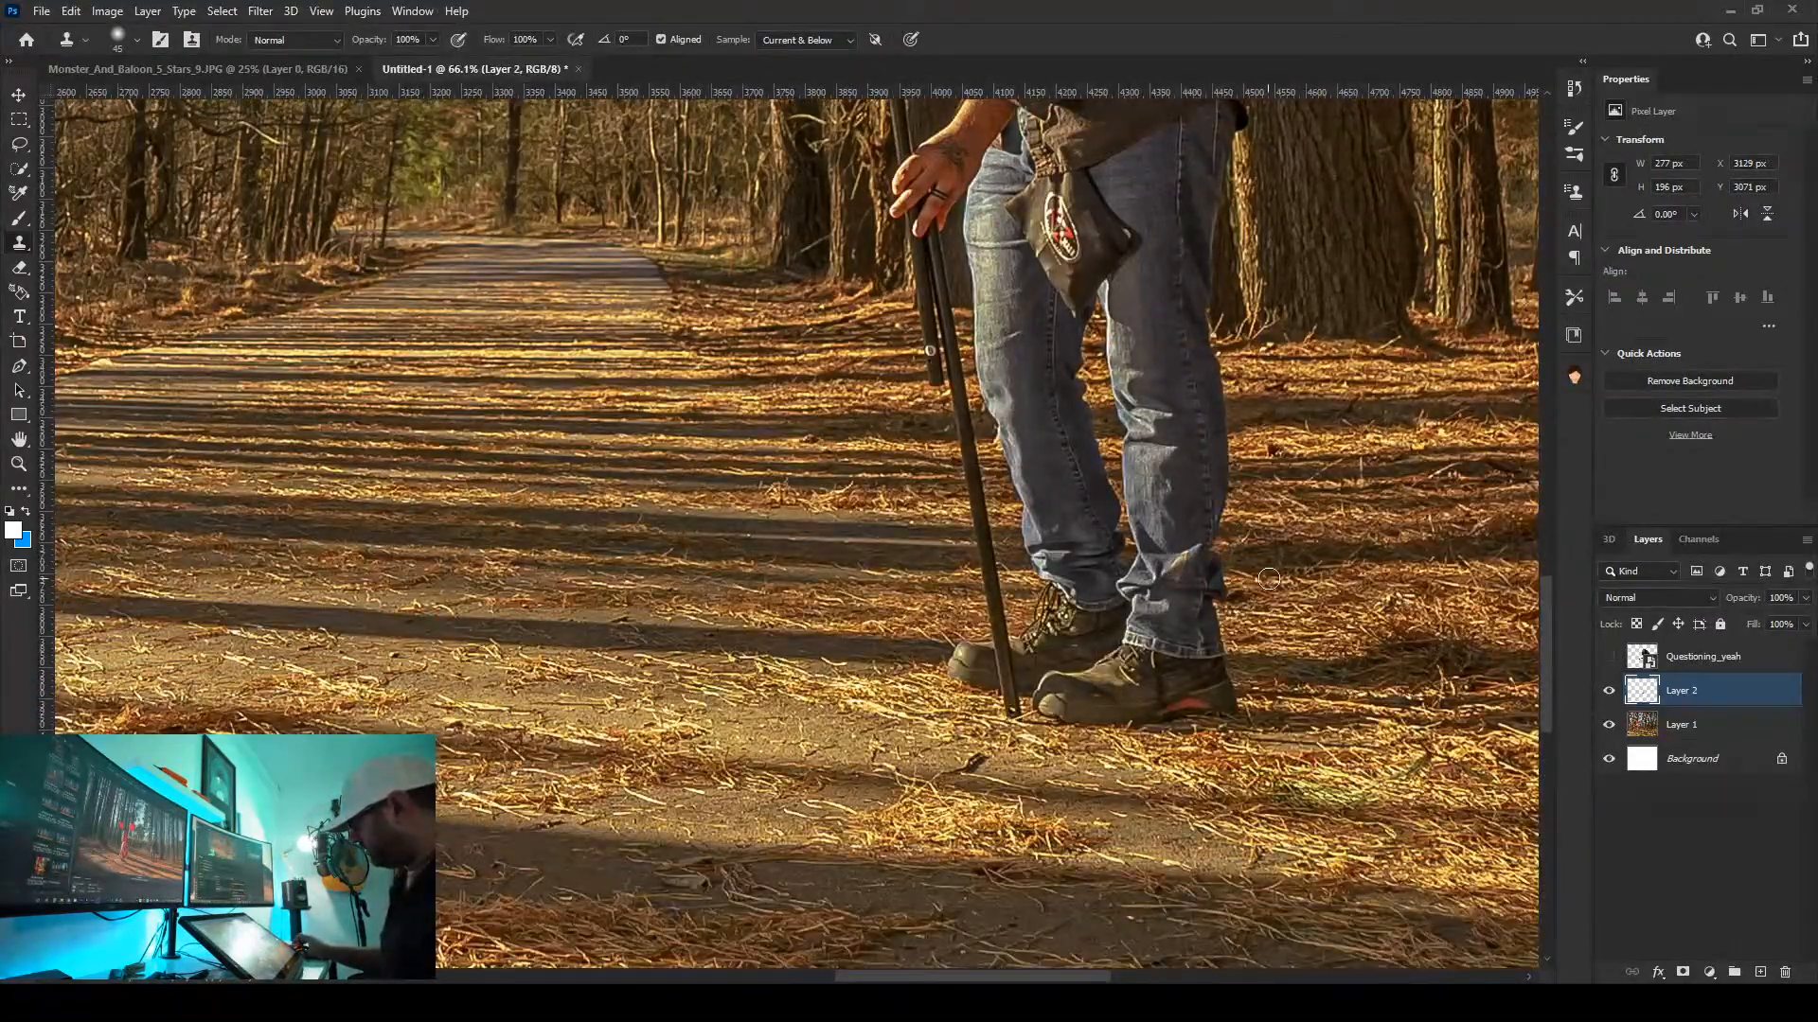
scroll(1291, 657, "up", 2)
scroll(1291, 657, "up", 1)
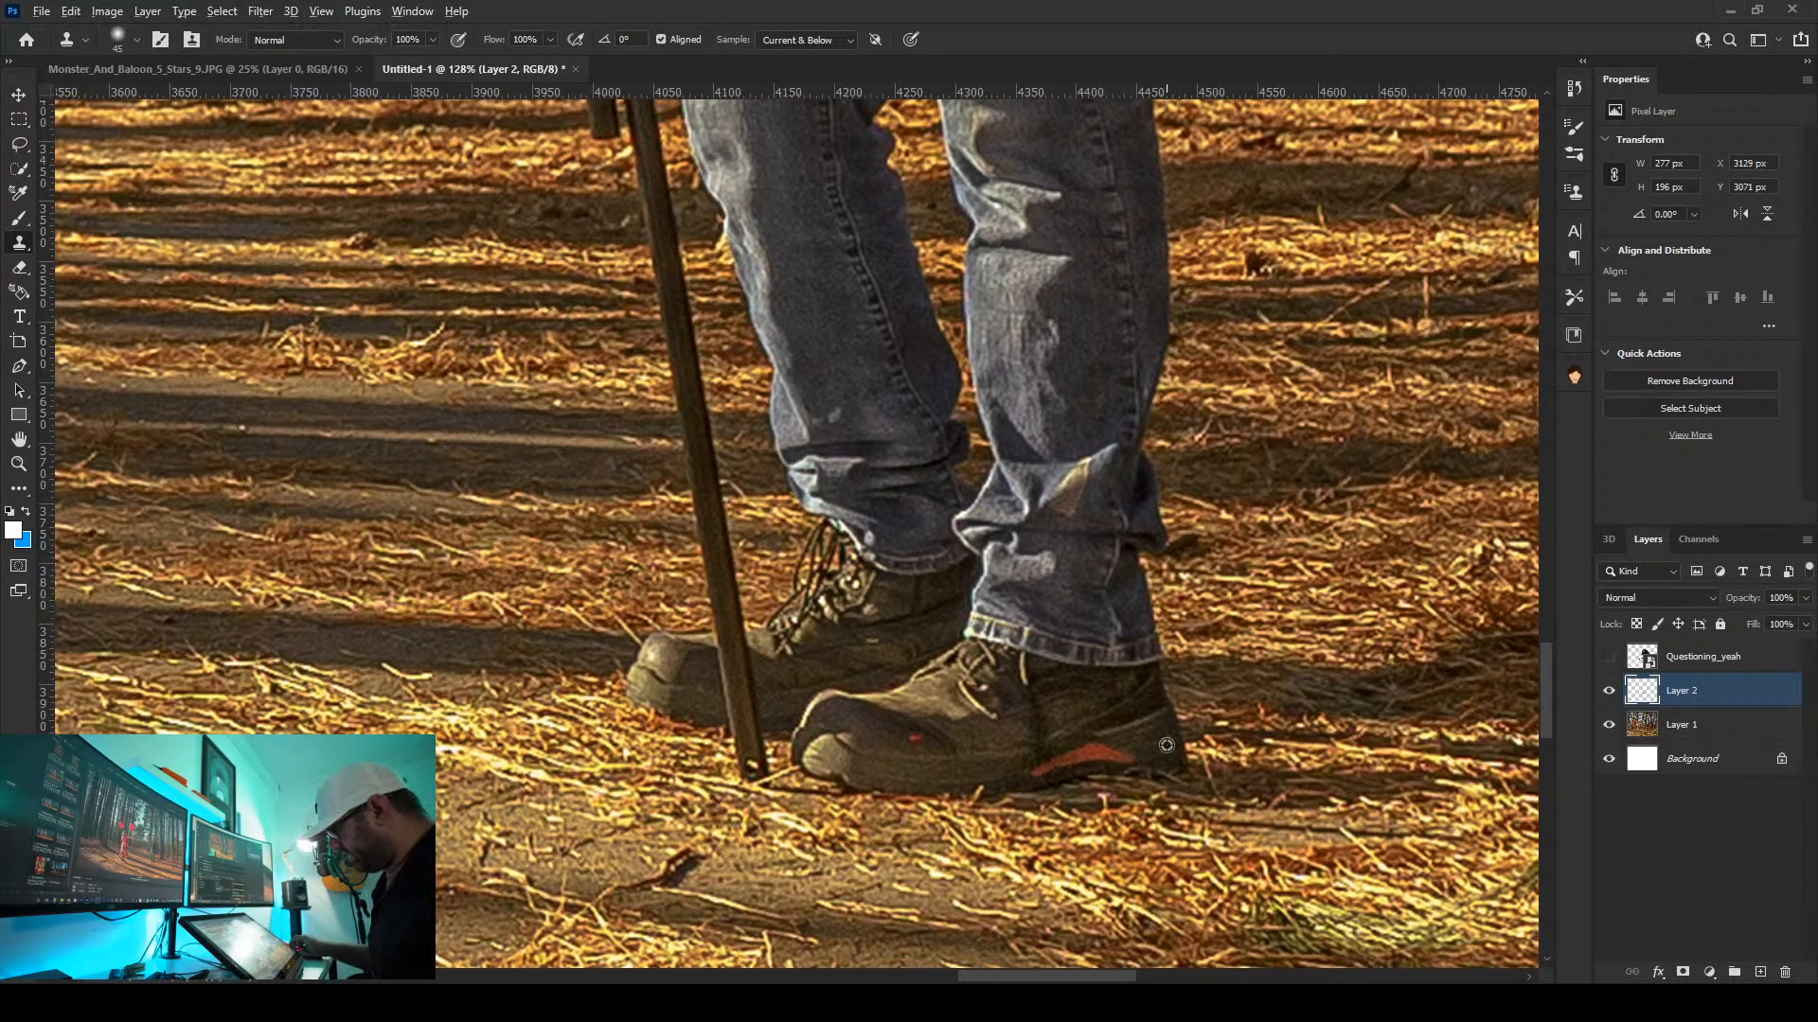
scroll(1452, 633, "down", 3)
scroll(1334, 598, "up", 3)
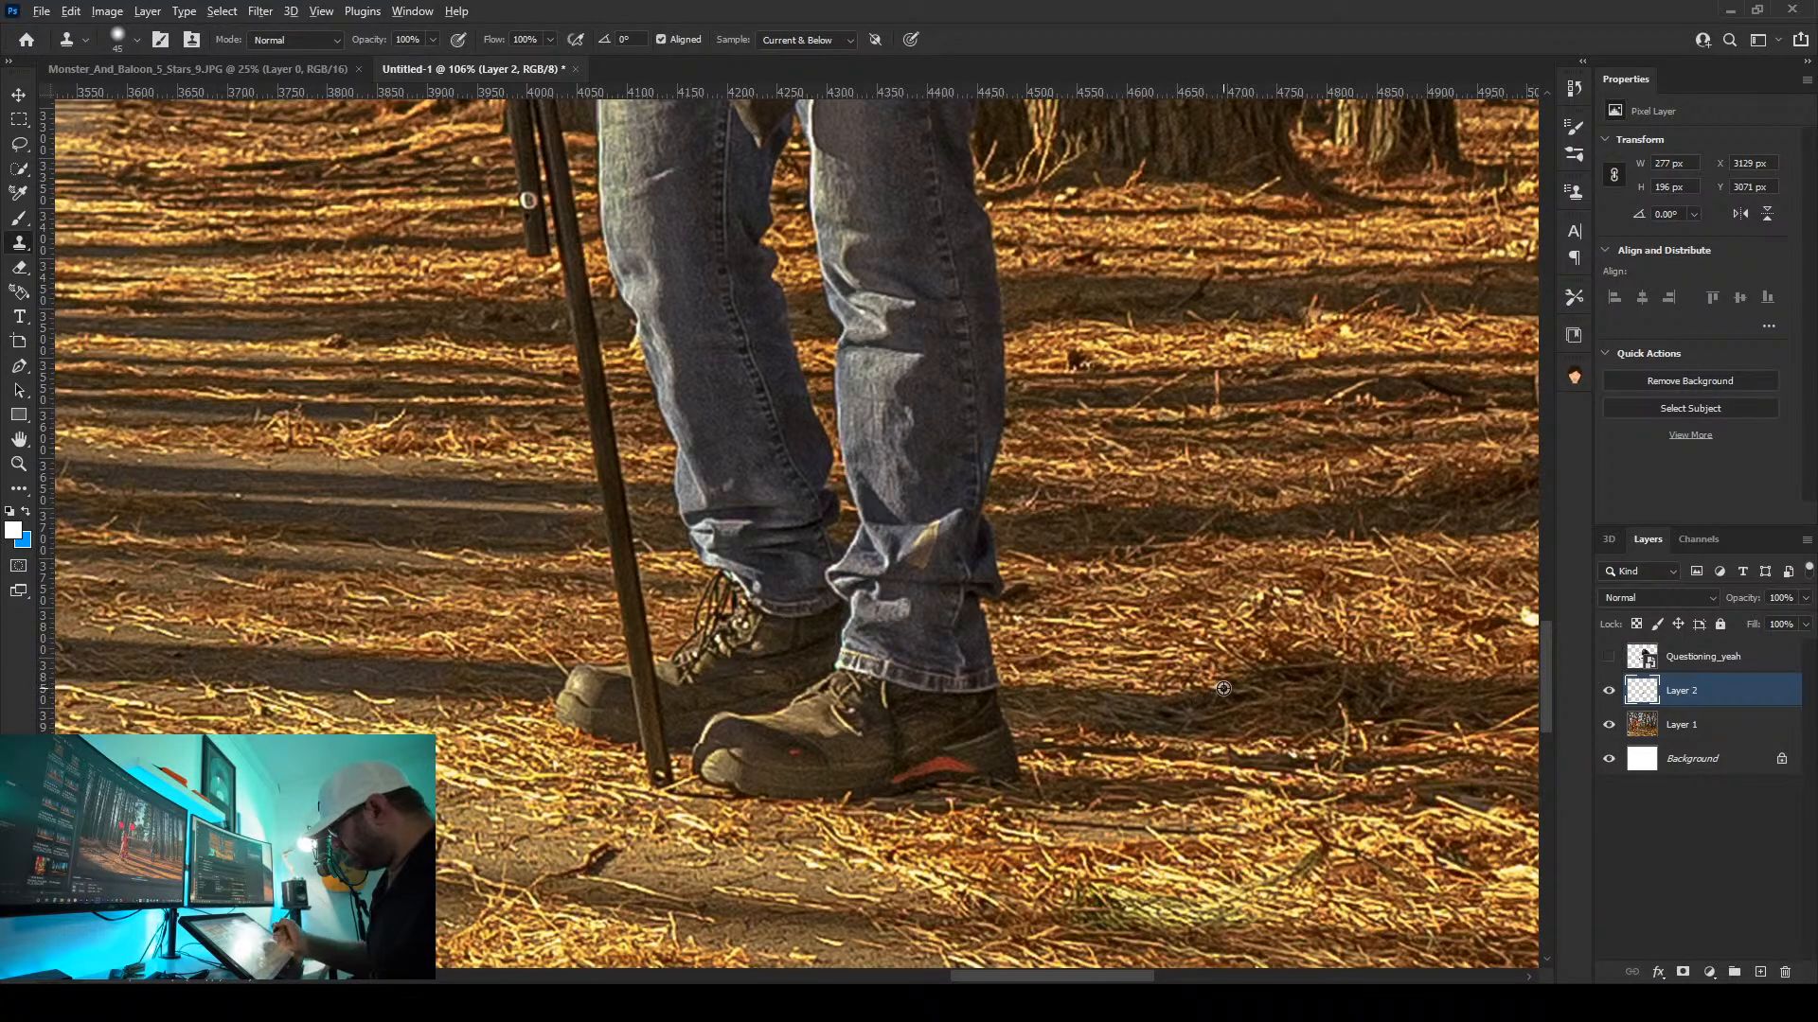
Clone leaf-covered ground over the middle of the walking stick and the shorter rod beside it, undoing the first test stroke
scroll(1325, 369, "up", 5)
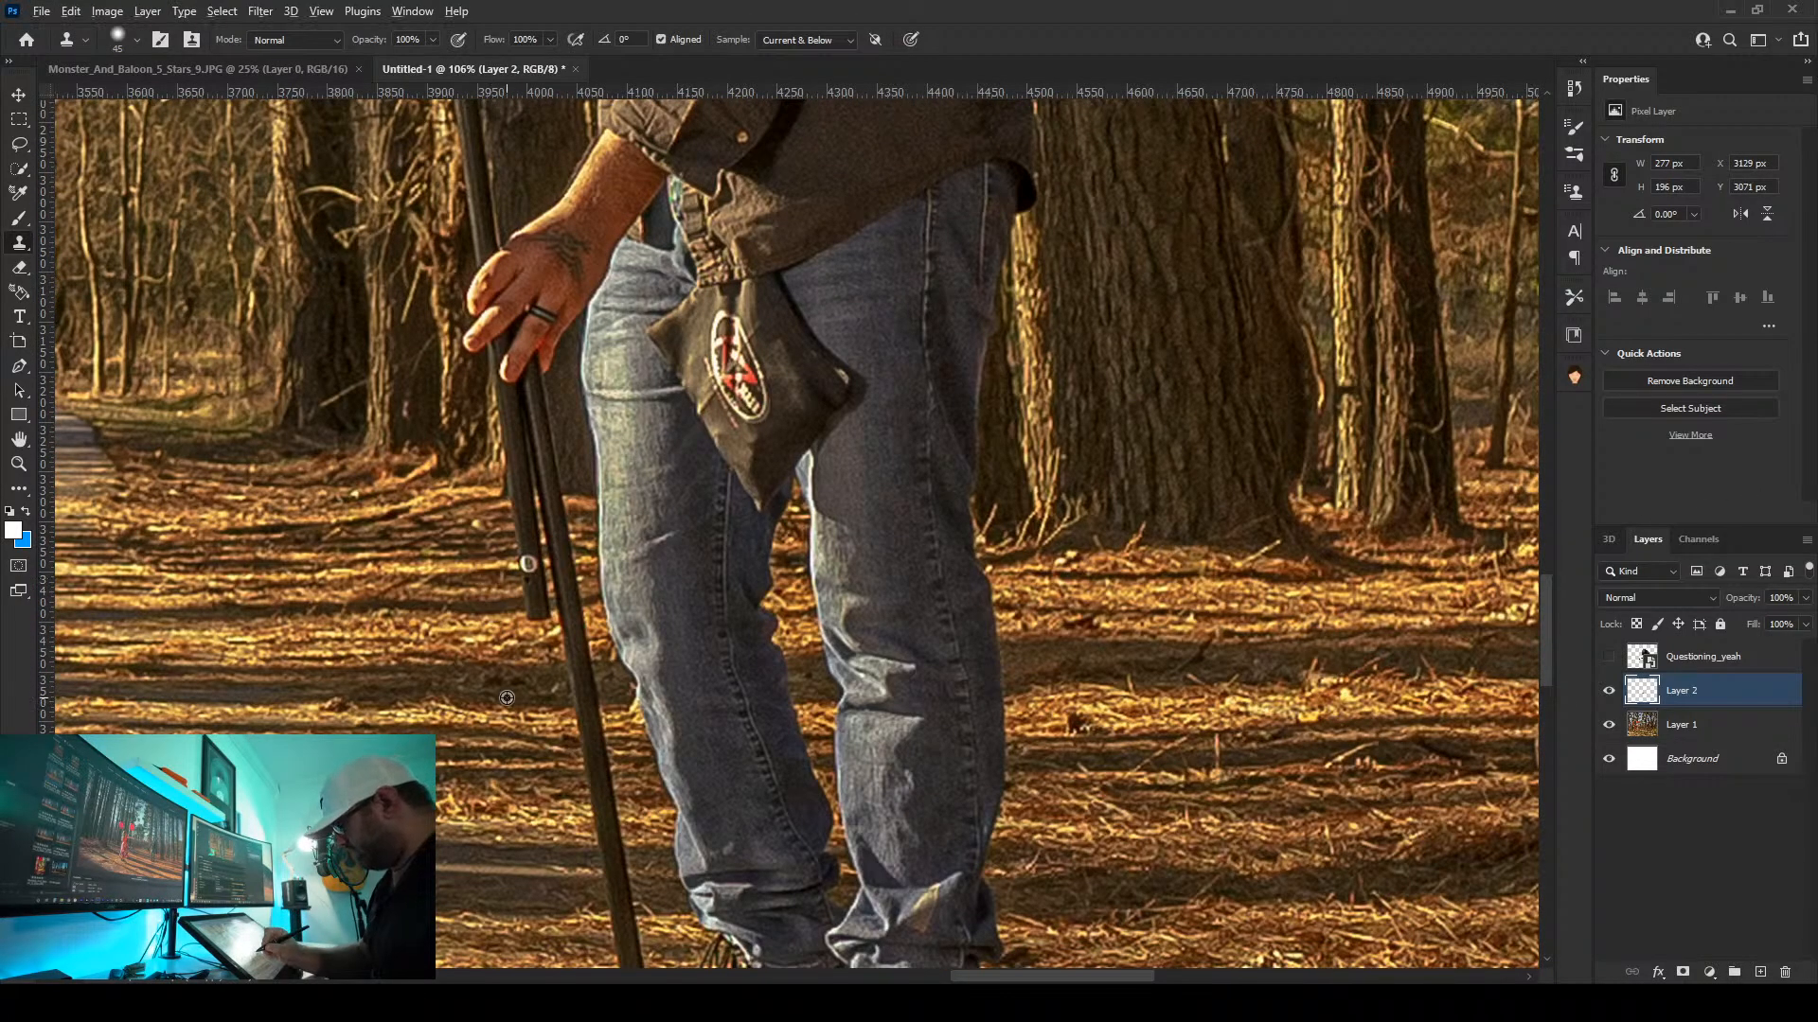
mouse_move(584, 678)
left_mouse_down()
mouse_move(582, 663)
mouse_move(585, 681)
left_mouse_up()
key("ctrl+z")
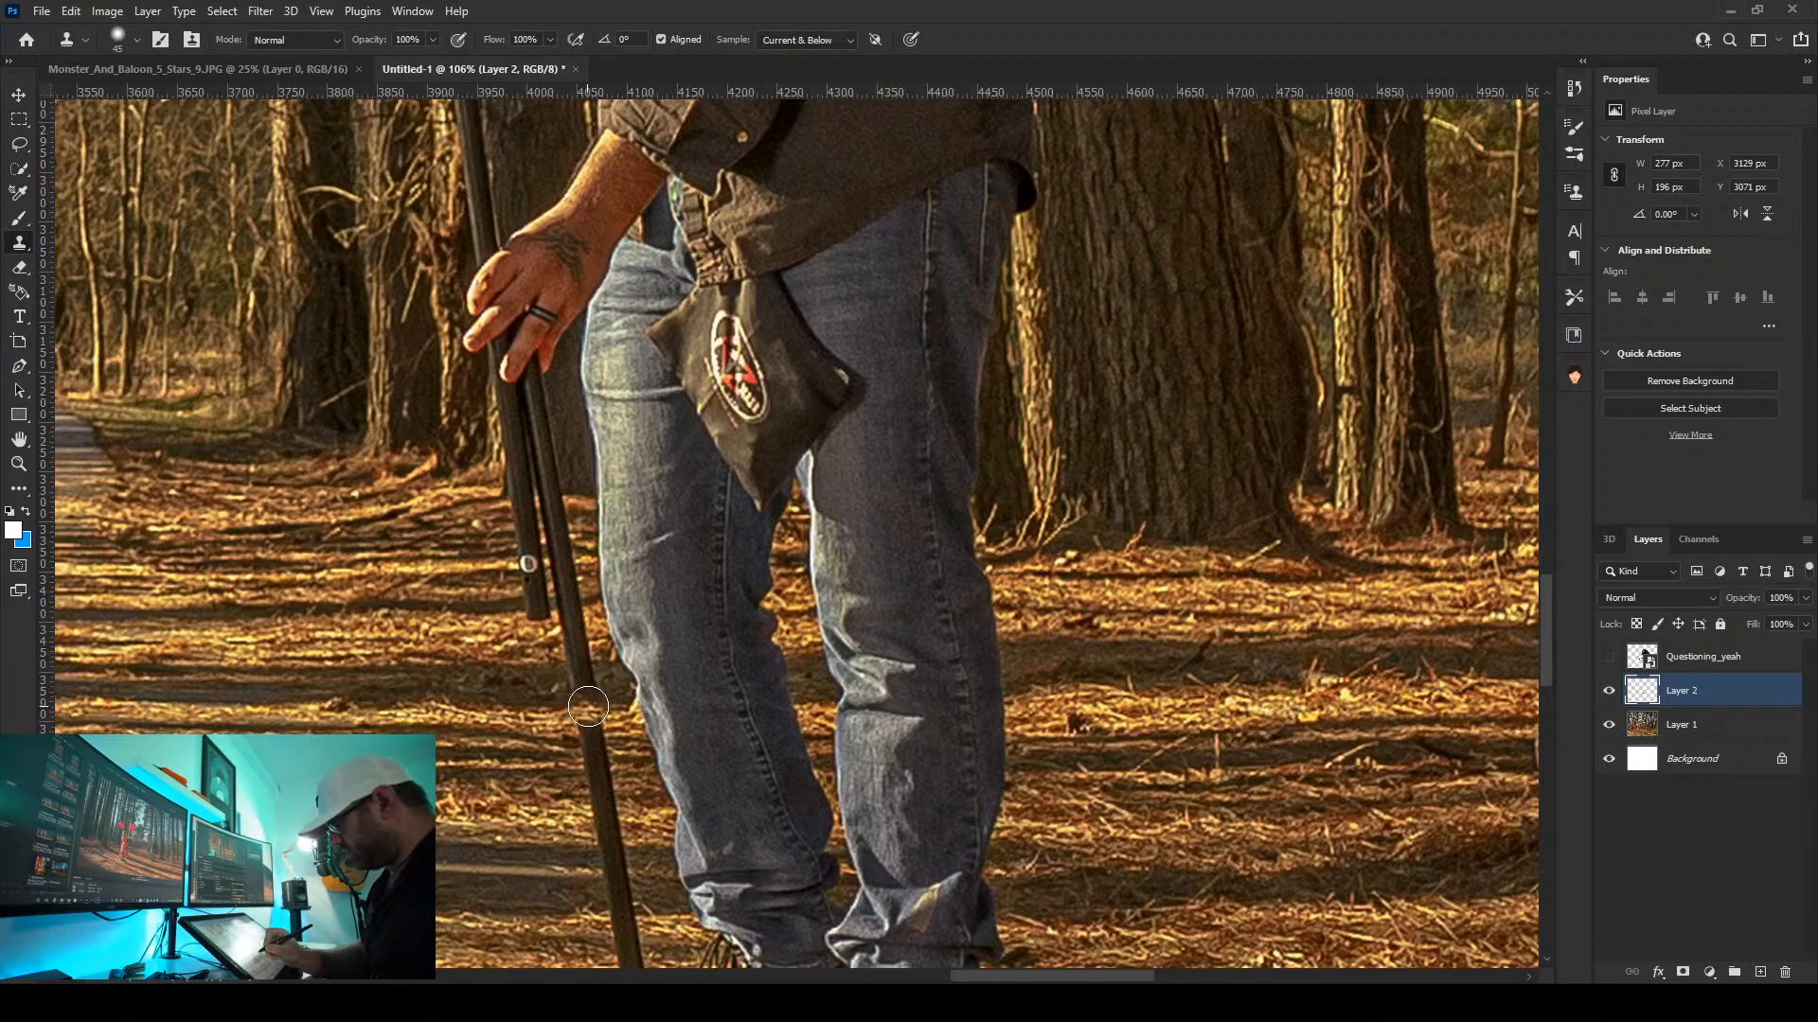
mouse_move(586, 703)
left_mouse_down()
mouse_move(566, 628)
mouse_move(525, 630)
mouse_move(530, 606)
mouse_move(567, 605)
mouse_move(536, 600)
mouse_move(512, 487)
left_mouse_up()
left_click(484, 610, "alt")
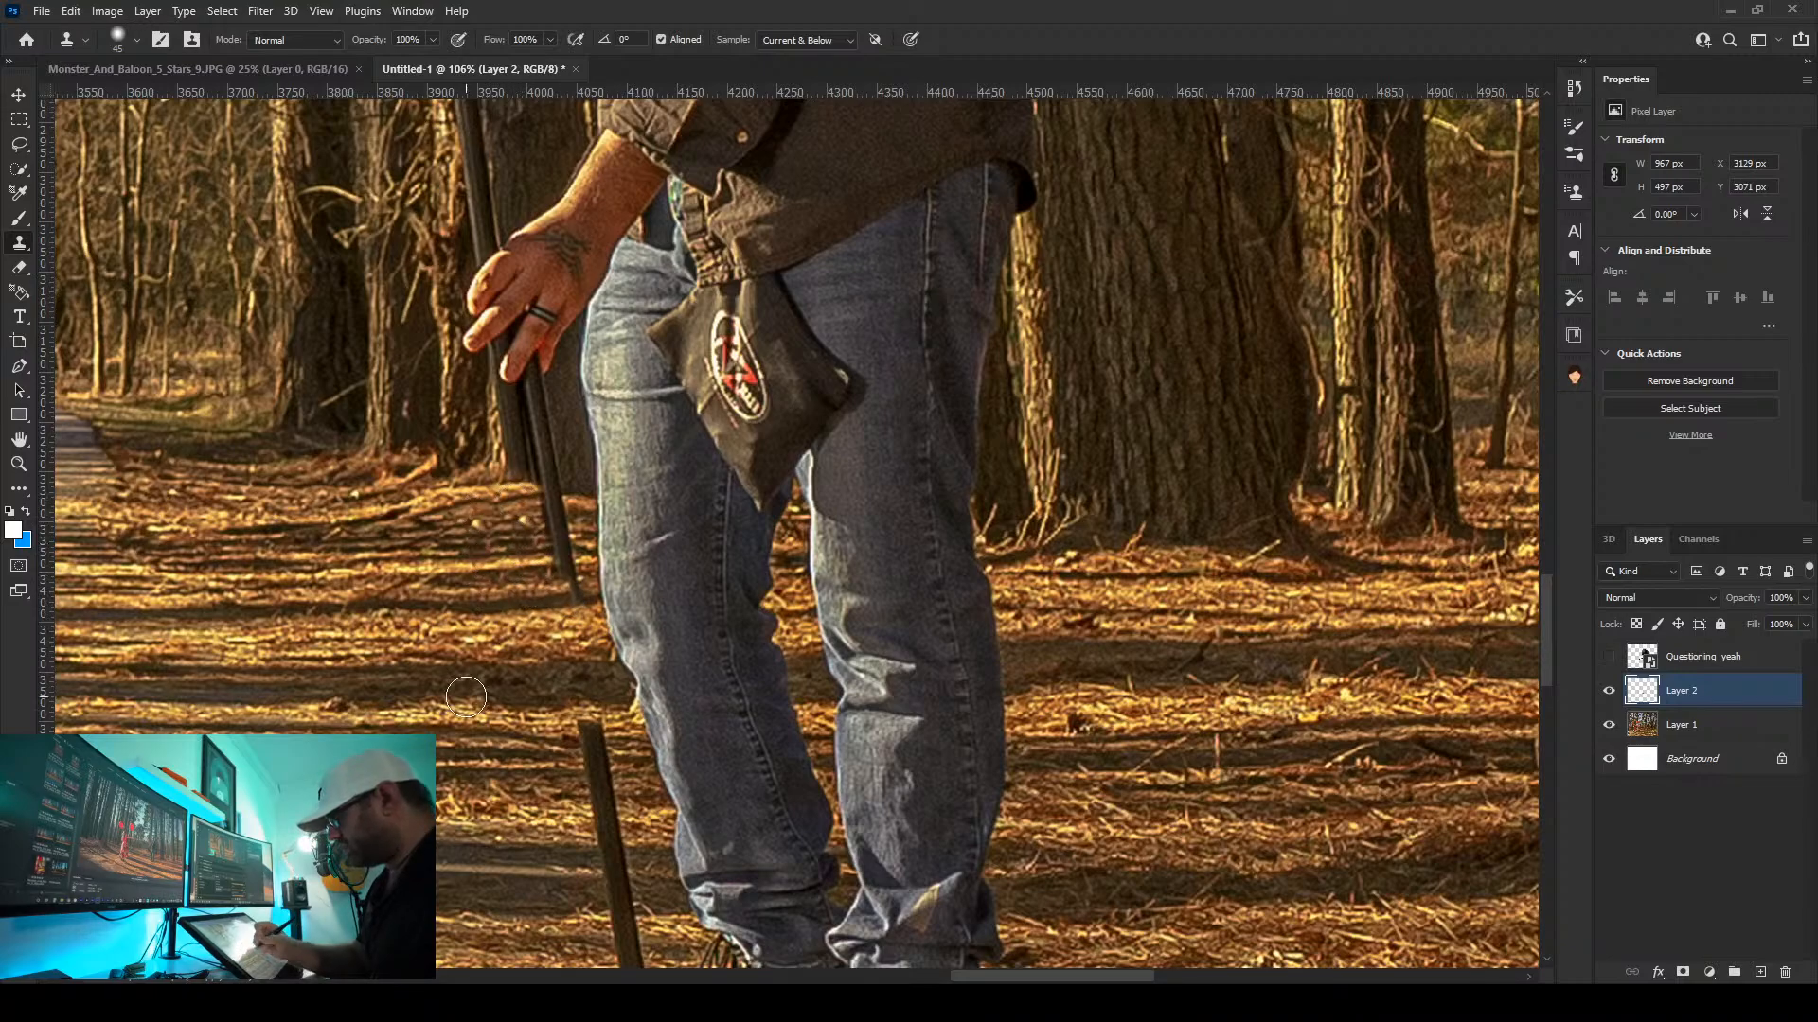
left_click(503, 611, "alt")
left_click_drag(572, 604, 571, 596)
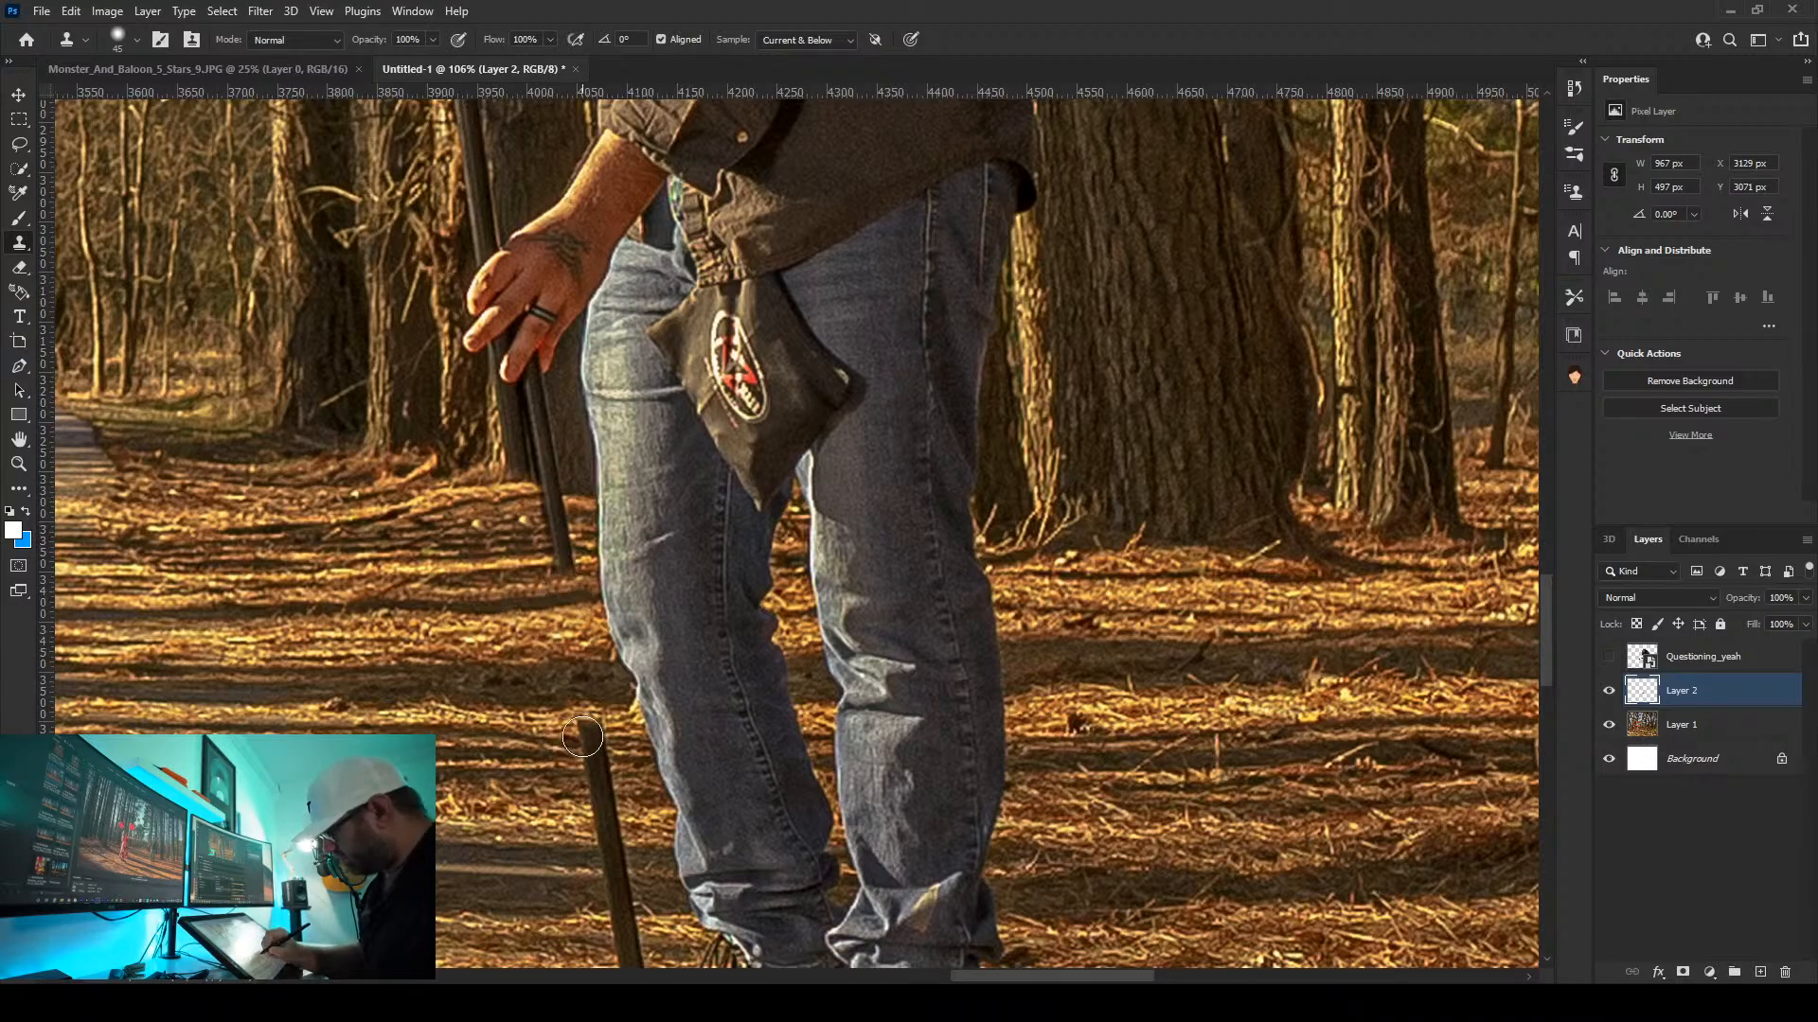
mouse_move(585, 738)
left_mouse_down()
mouse_move(602, 820)
mouse_move(603, 781)
left_mouse_up()
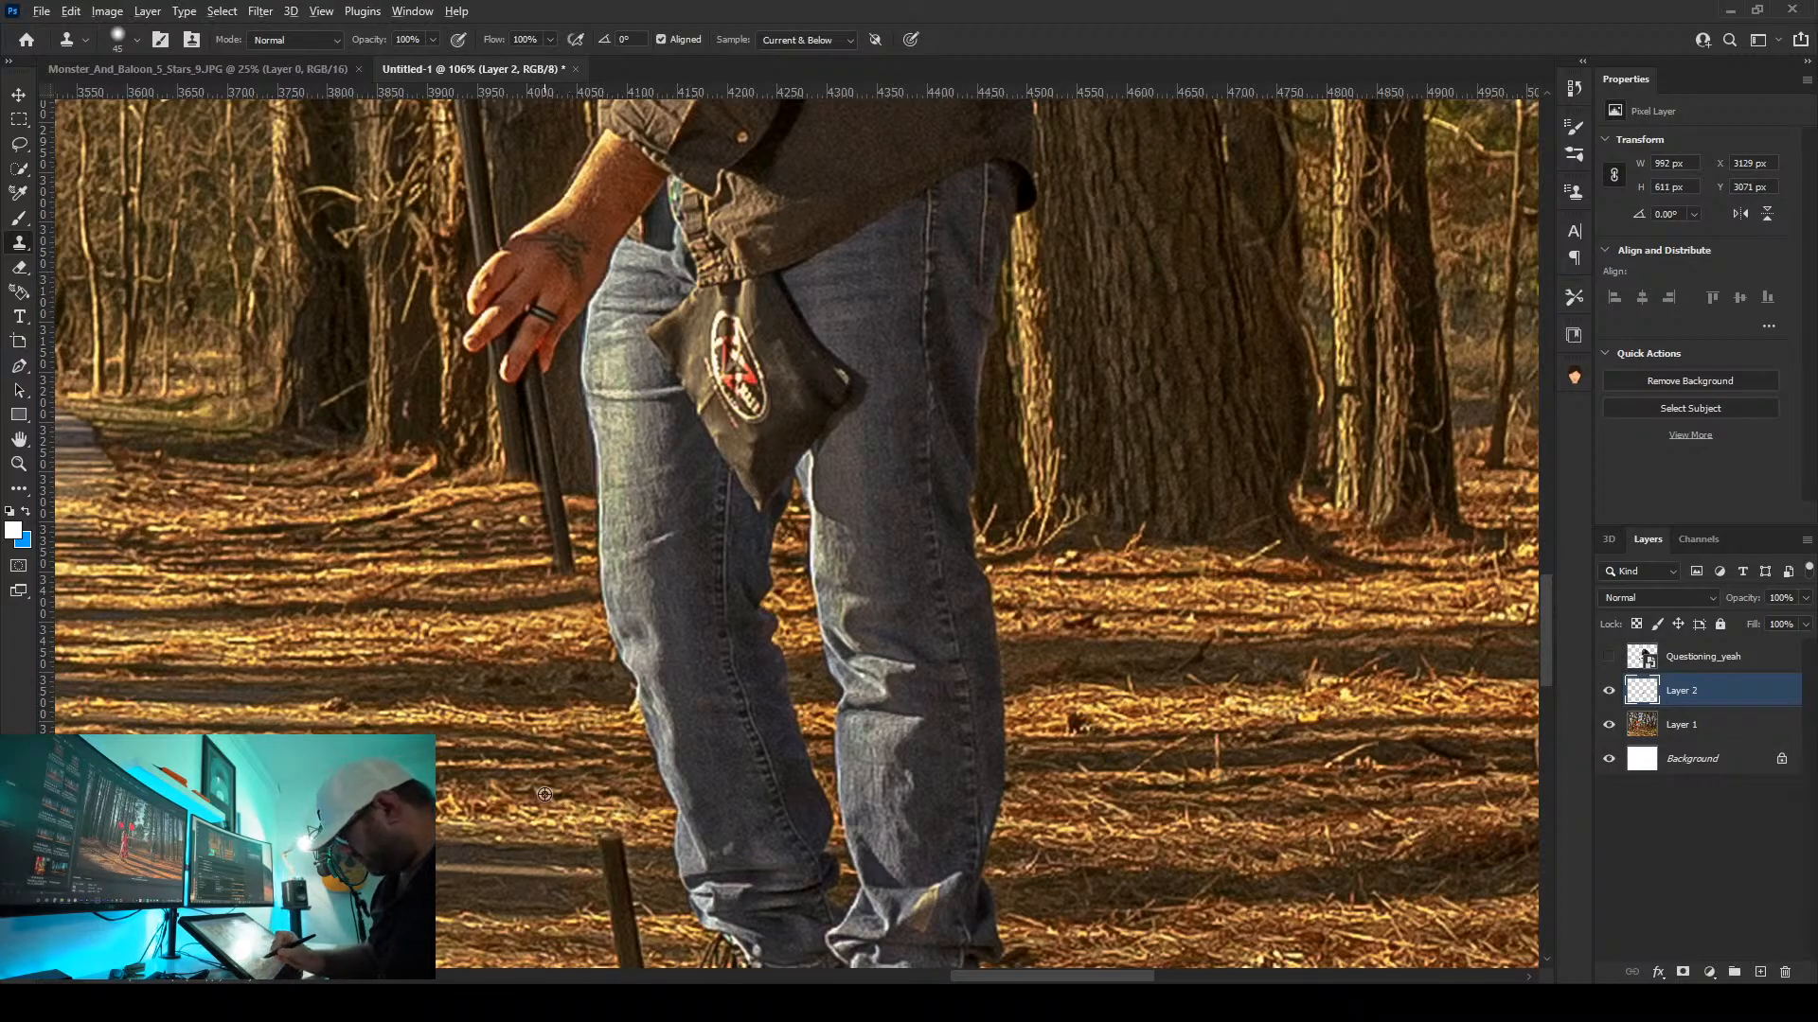
Clone neighbouring pine-straw ground over the lower part of the walking stick down to the man's shoe
left_click(571, 850, "alt")
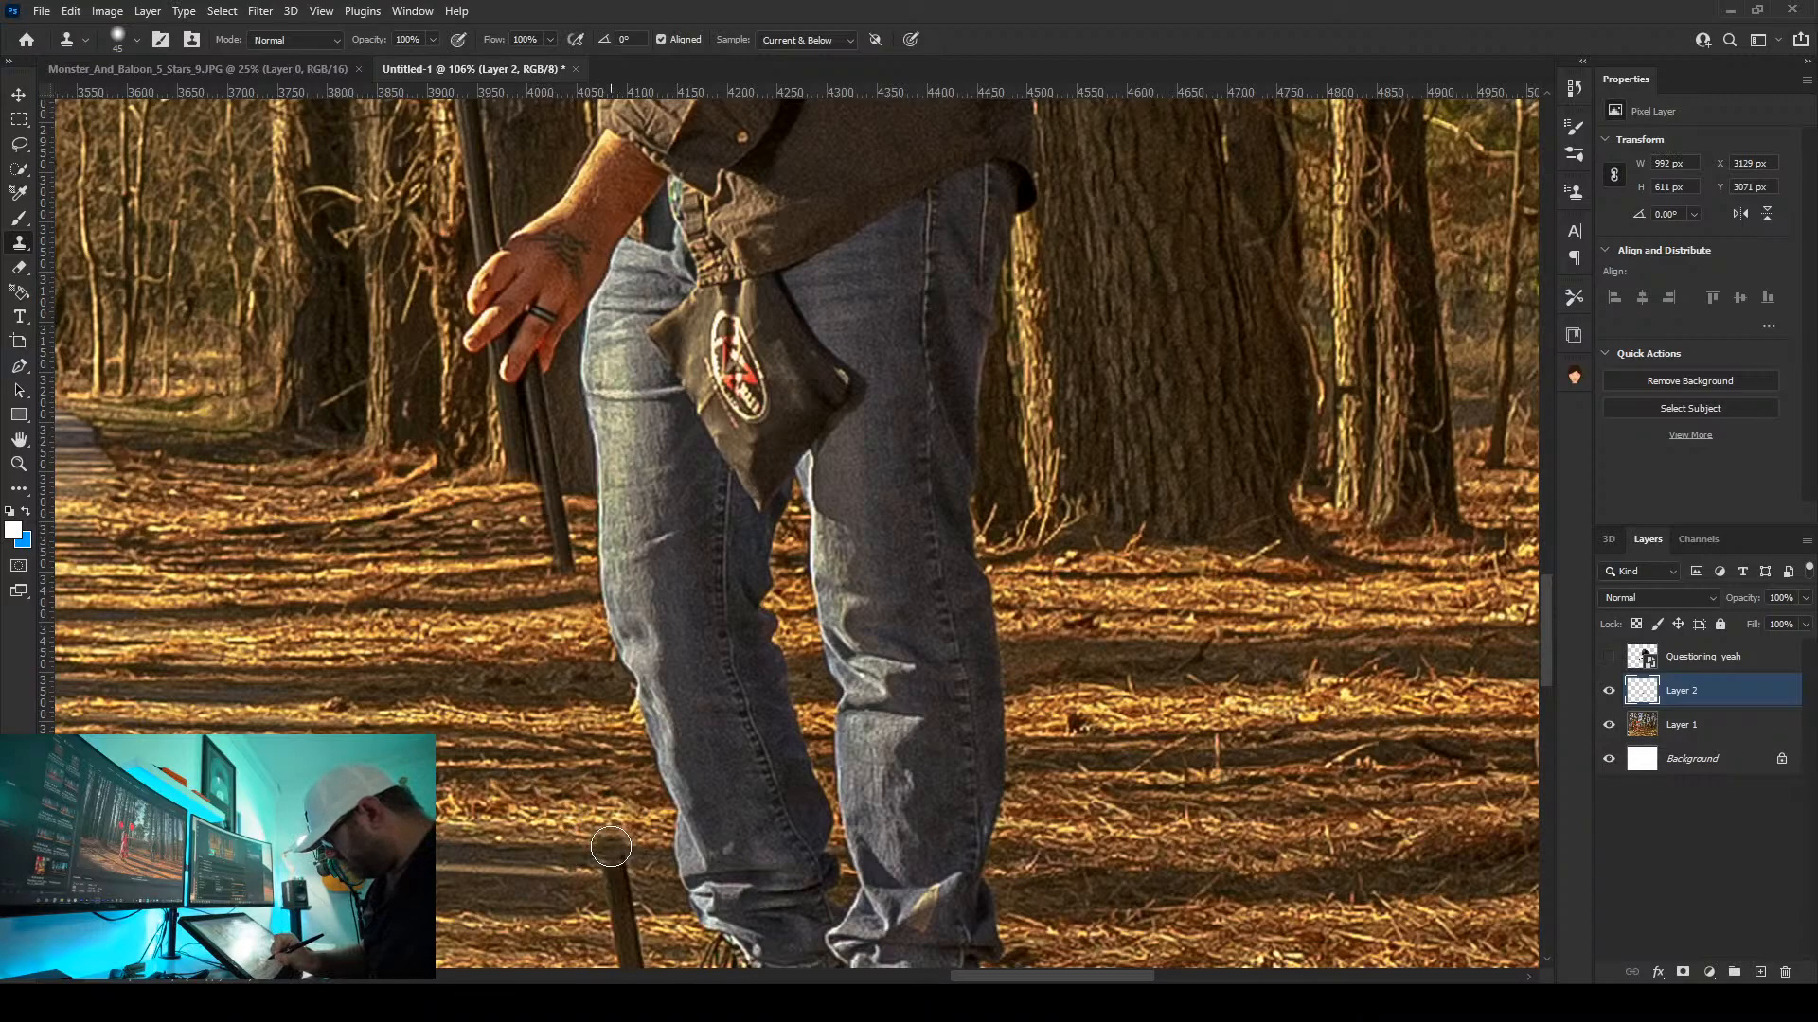
mouse_move(611, 850)
left_mouse_down()
mouse_move(612, 890)
mouse_move(627, 883)
left_mouse_up()
left_click(584, 880, "alt")
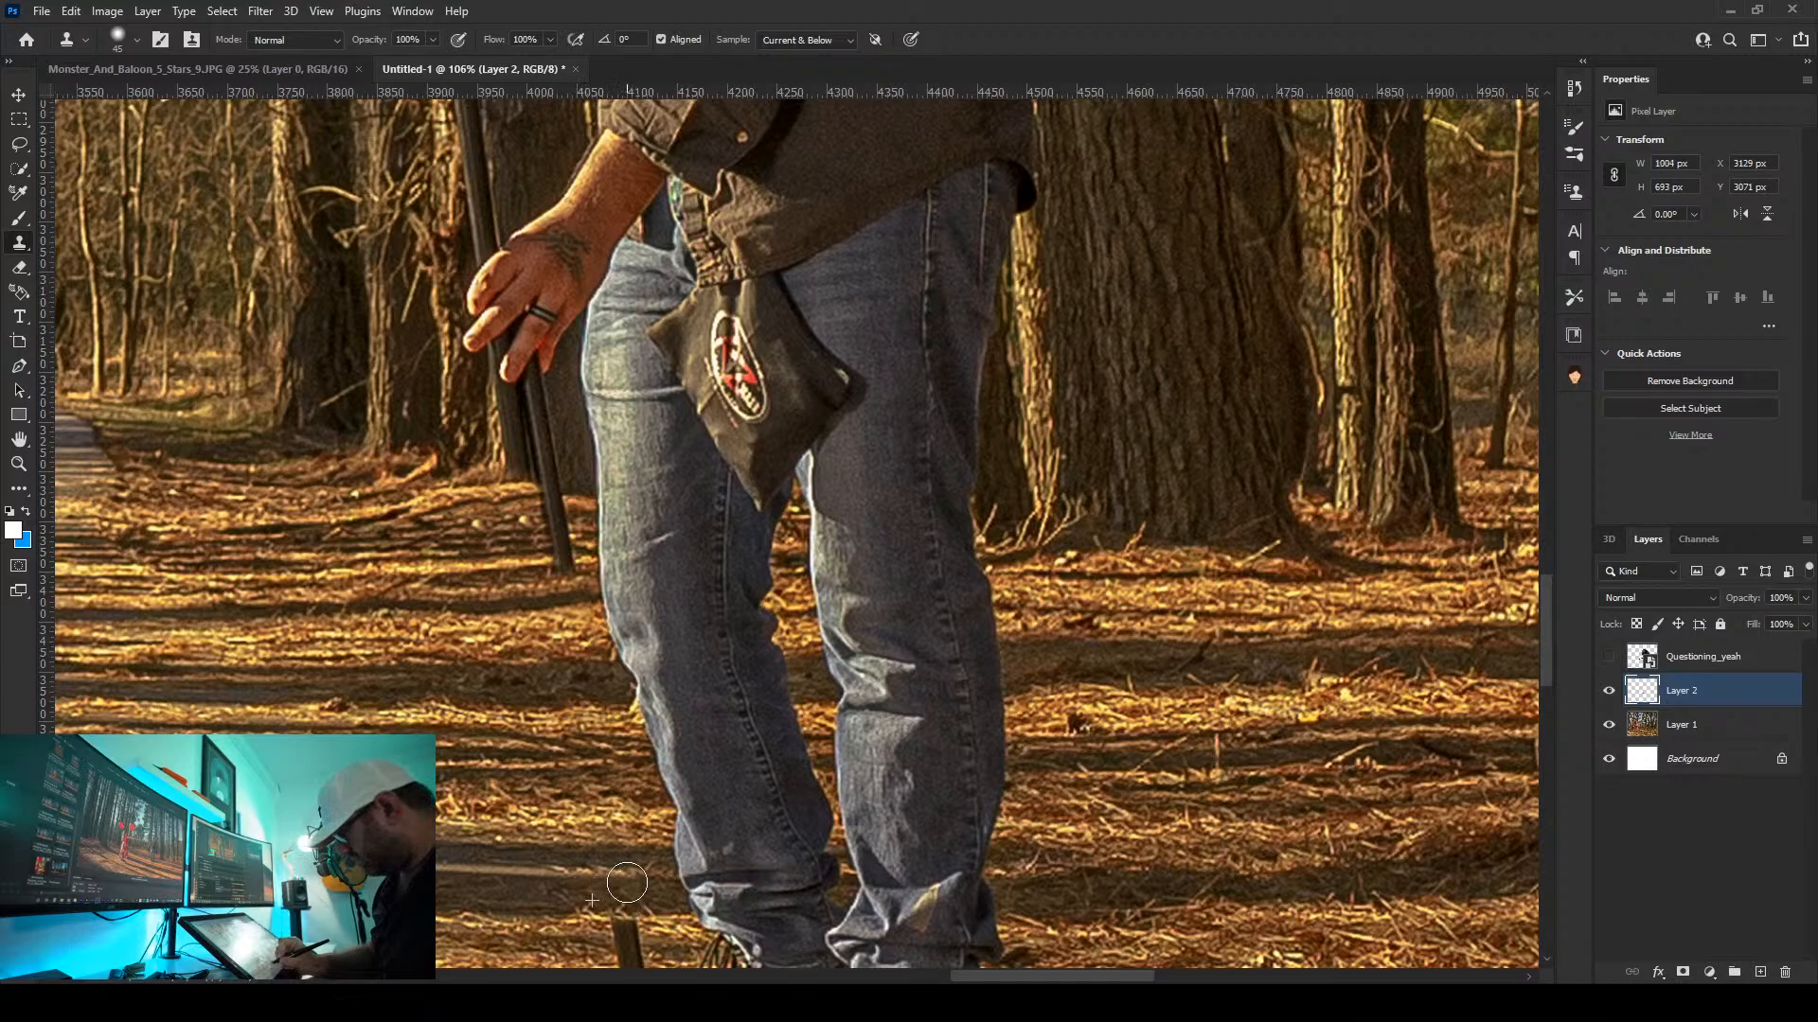
left_click(588, 917, "alt")
mouse_move(926, 738)
left_mouse_down()
mouse_move(900, 414)
mouse_move(915, 332)
left_mouse_up()
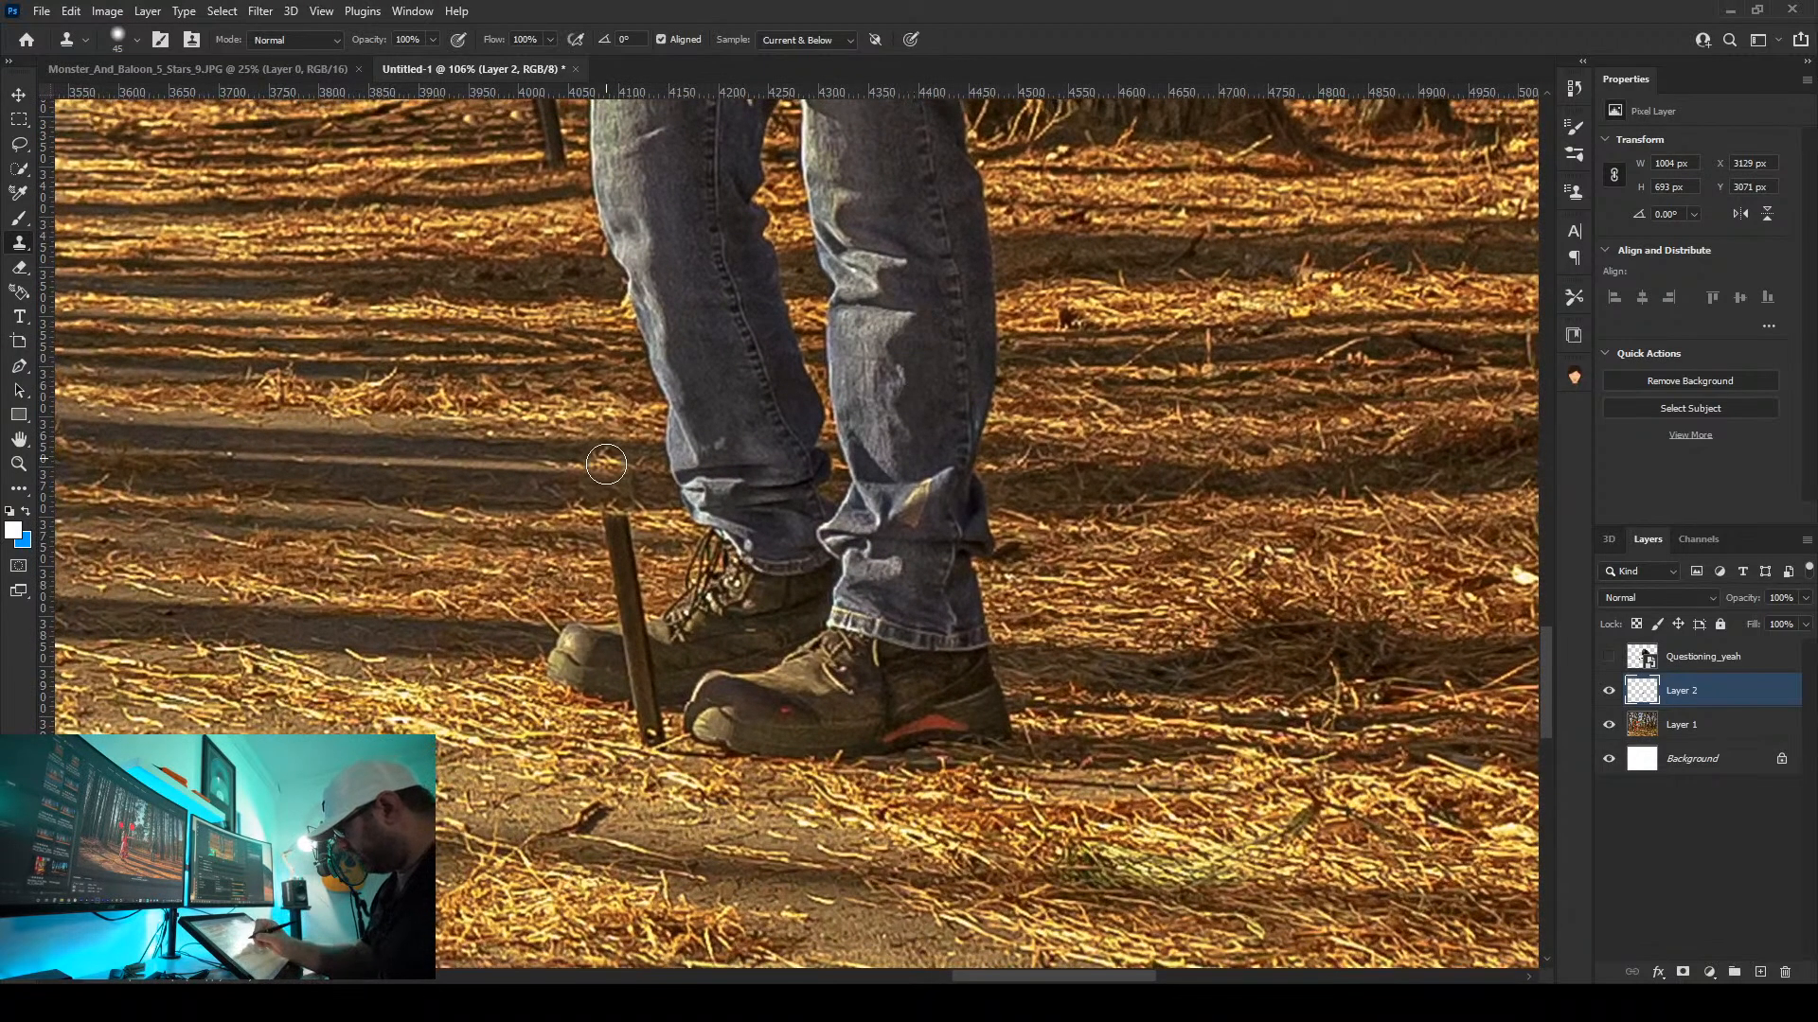
left_click(568, 540, "alt")
mouse_move(617, 537)
left_mouse_down()
mouse_move(627, 596)
mouse_move(634, 563)
left_mouse_up()
left_click(583, 555, "alt")
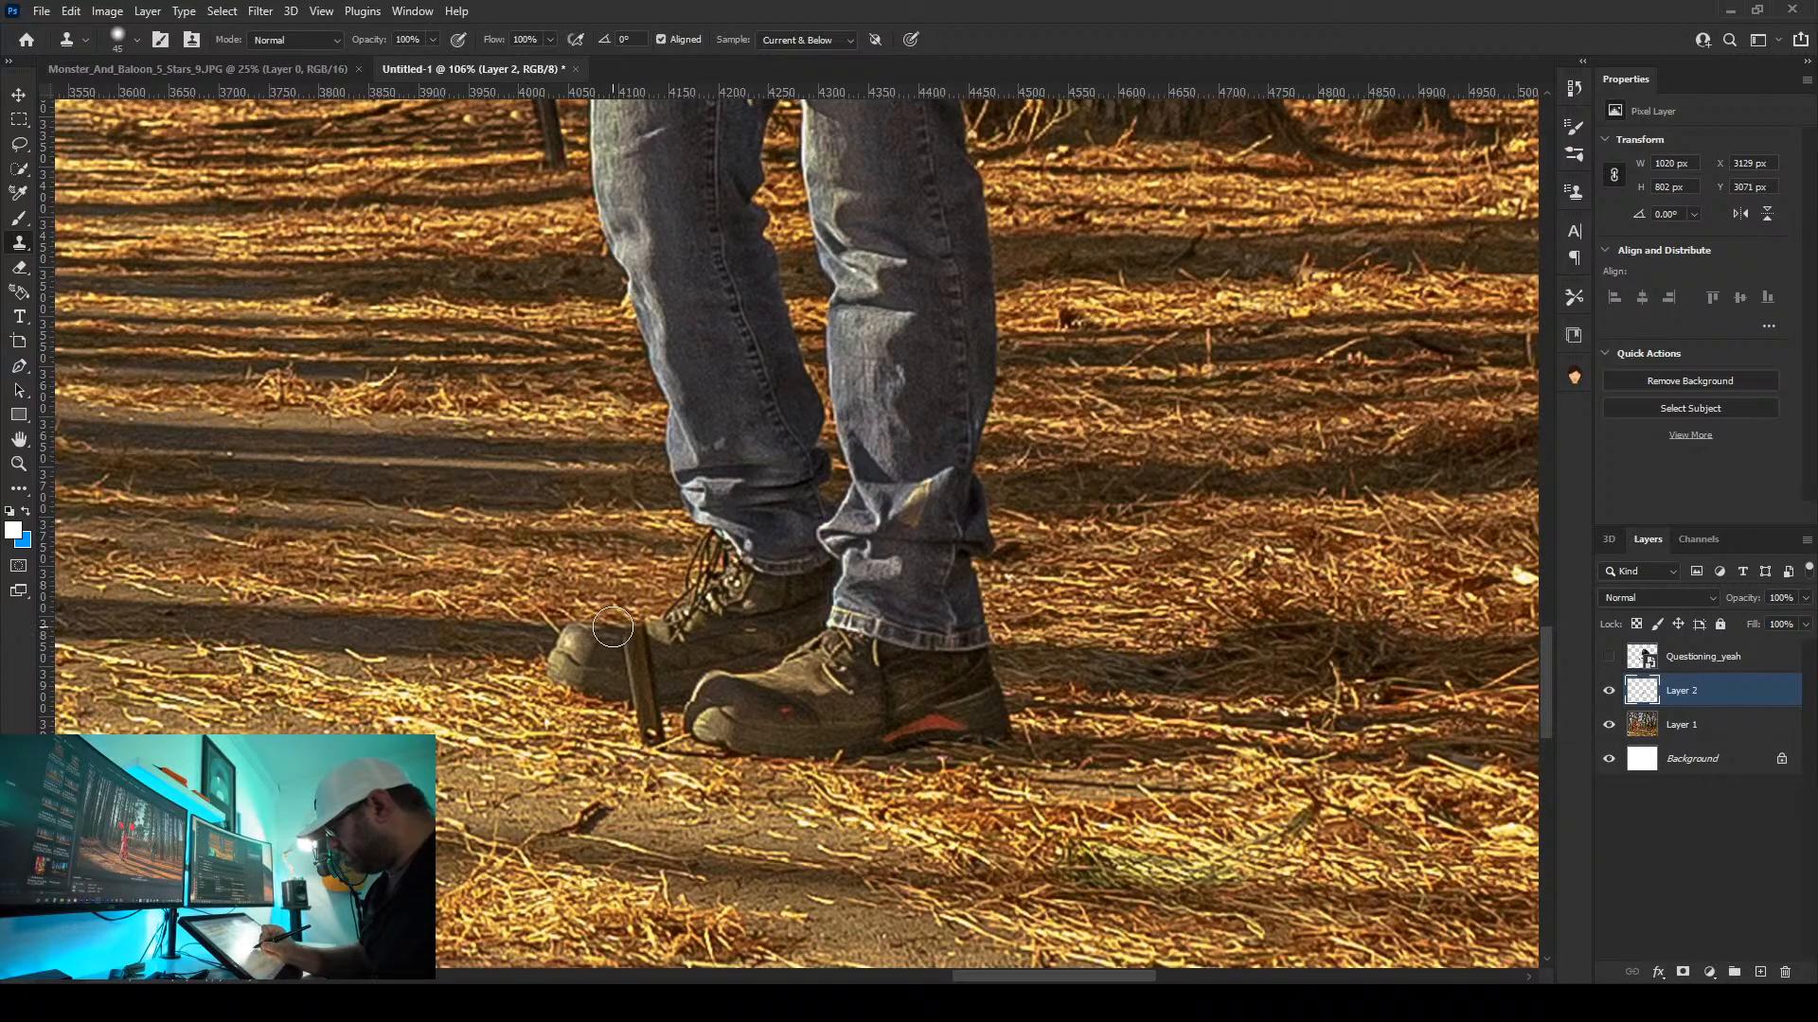
Clone ground and shadow texture over the far shoe's toe and the whole near shoe, undoing the stroke that does not blend
mouse_move(612, 628)
left_mouse_down()
mouse_move(561, 661)
mouse_move(633, 636)
mouse_move(632, 655)
mouse_move(563, 719)
mouse_move(618, 705)
mouse_move(653, 733)
mouse_move(605, 717)
mouse_move(662, 686)
mouse_move(617, 687)
left_mouse_up()
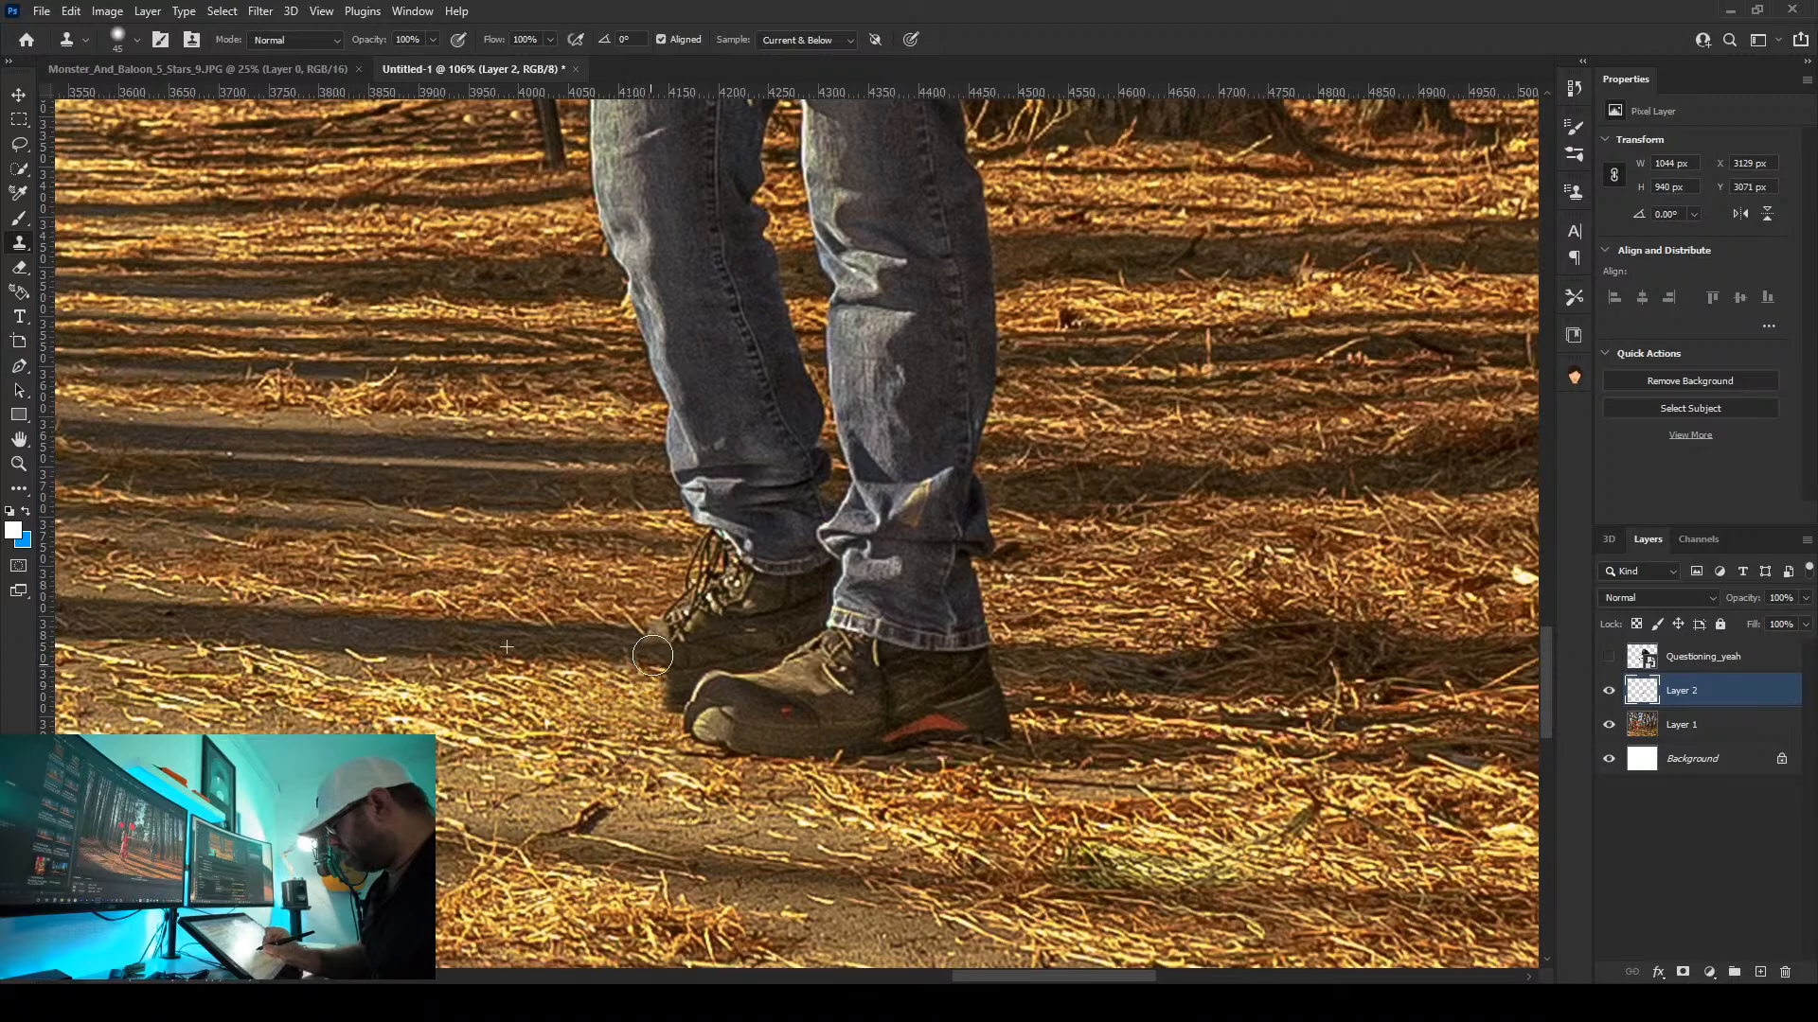
mouse_move(644, 668)
left_mouse_down()
mouse_move(712, 753)
mouse_move(709, 693)
mouse_move(727, 683)
mouse_move(761, 757)
mouse_move(779, 681)
left_mouse_up()
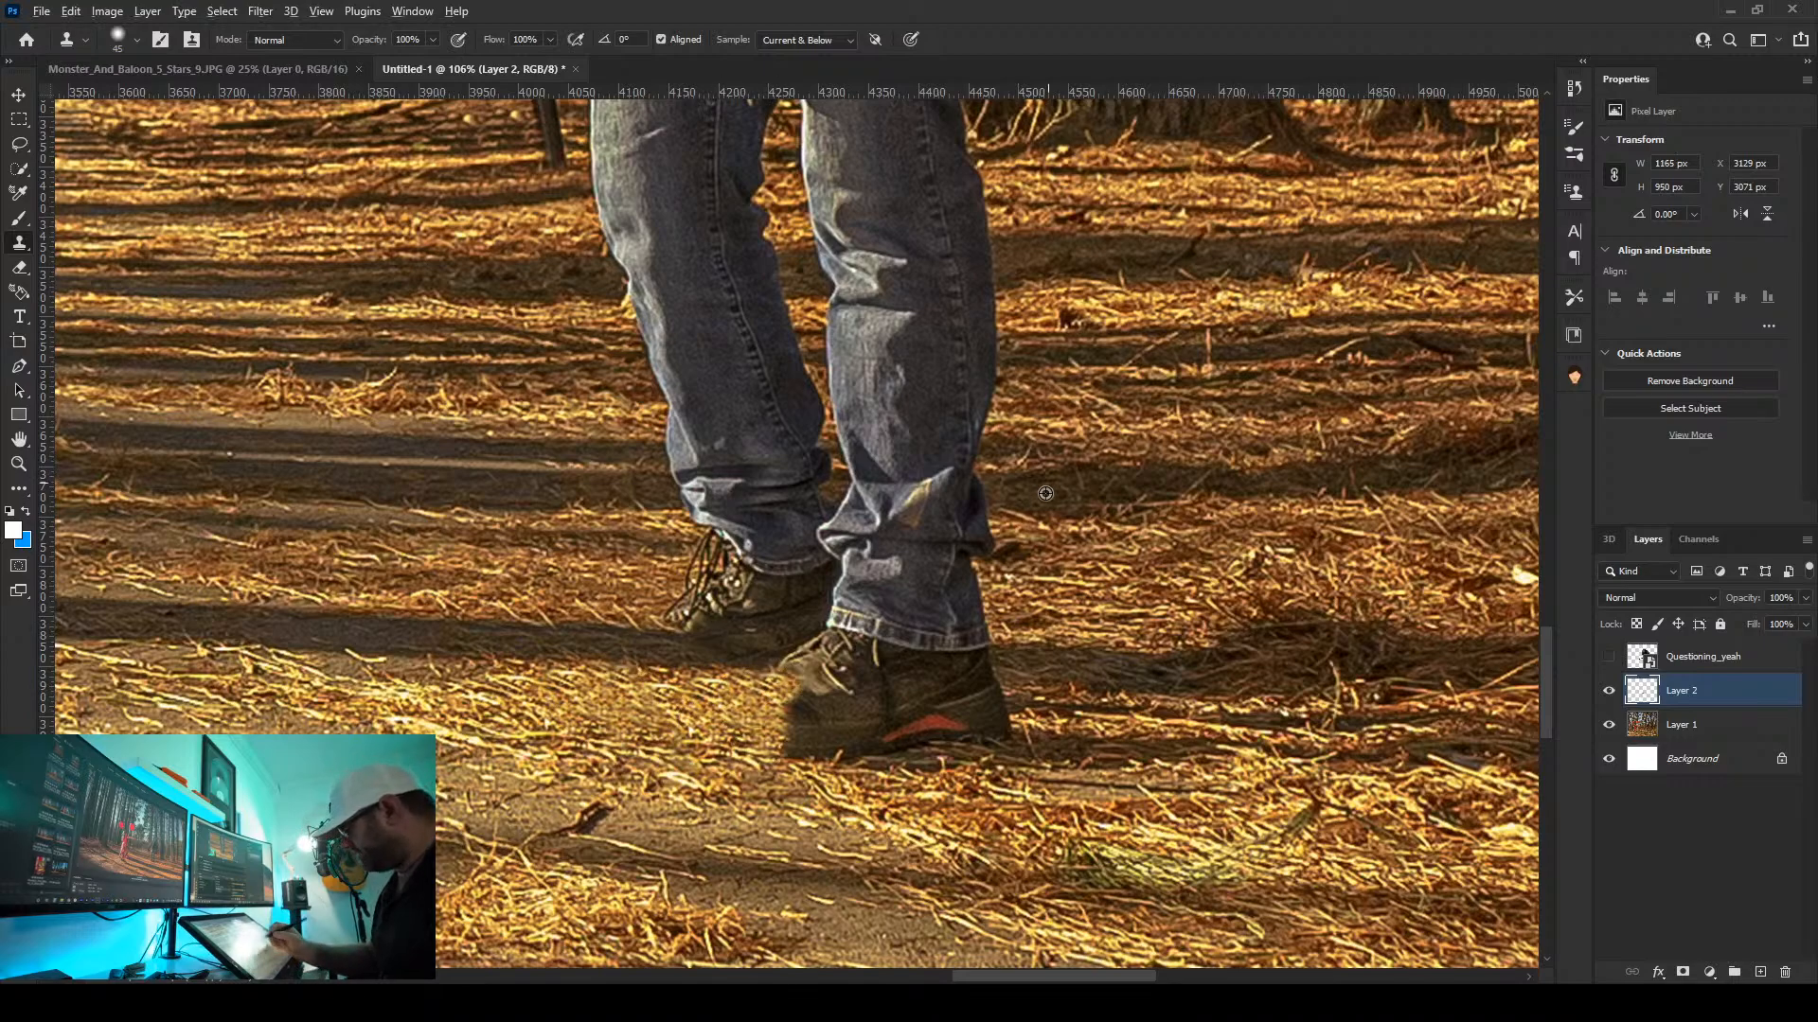
mouse_move(805, 758)
left_mouse_down()
mouse_move(795, 719)
mouse_move(838, 710)
mouse_move(857, 734)
left_mouse_up()
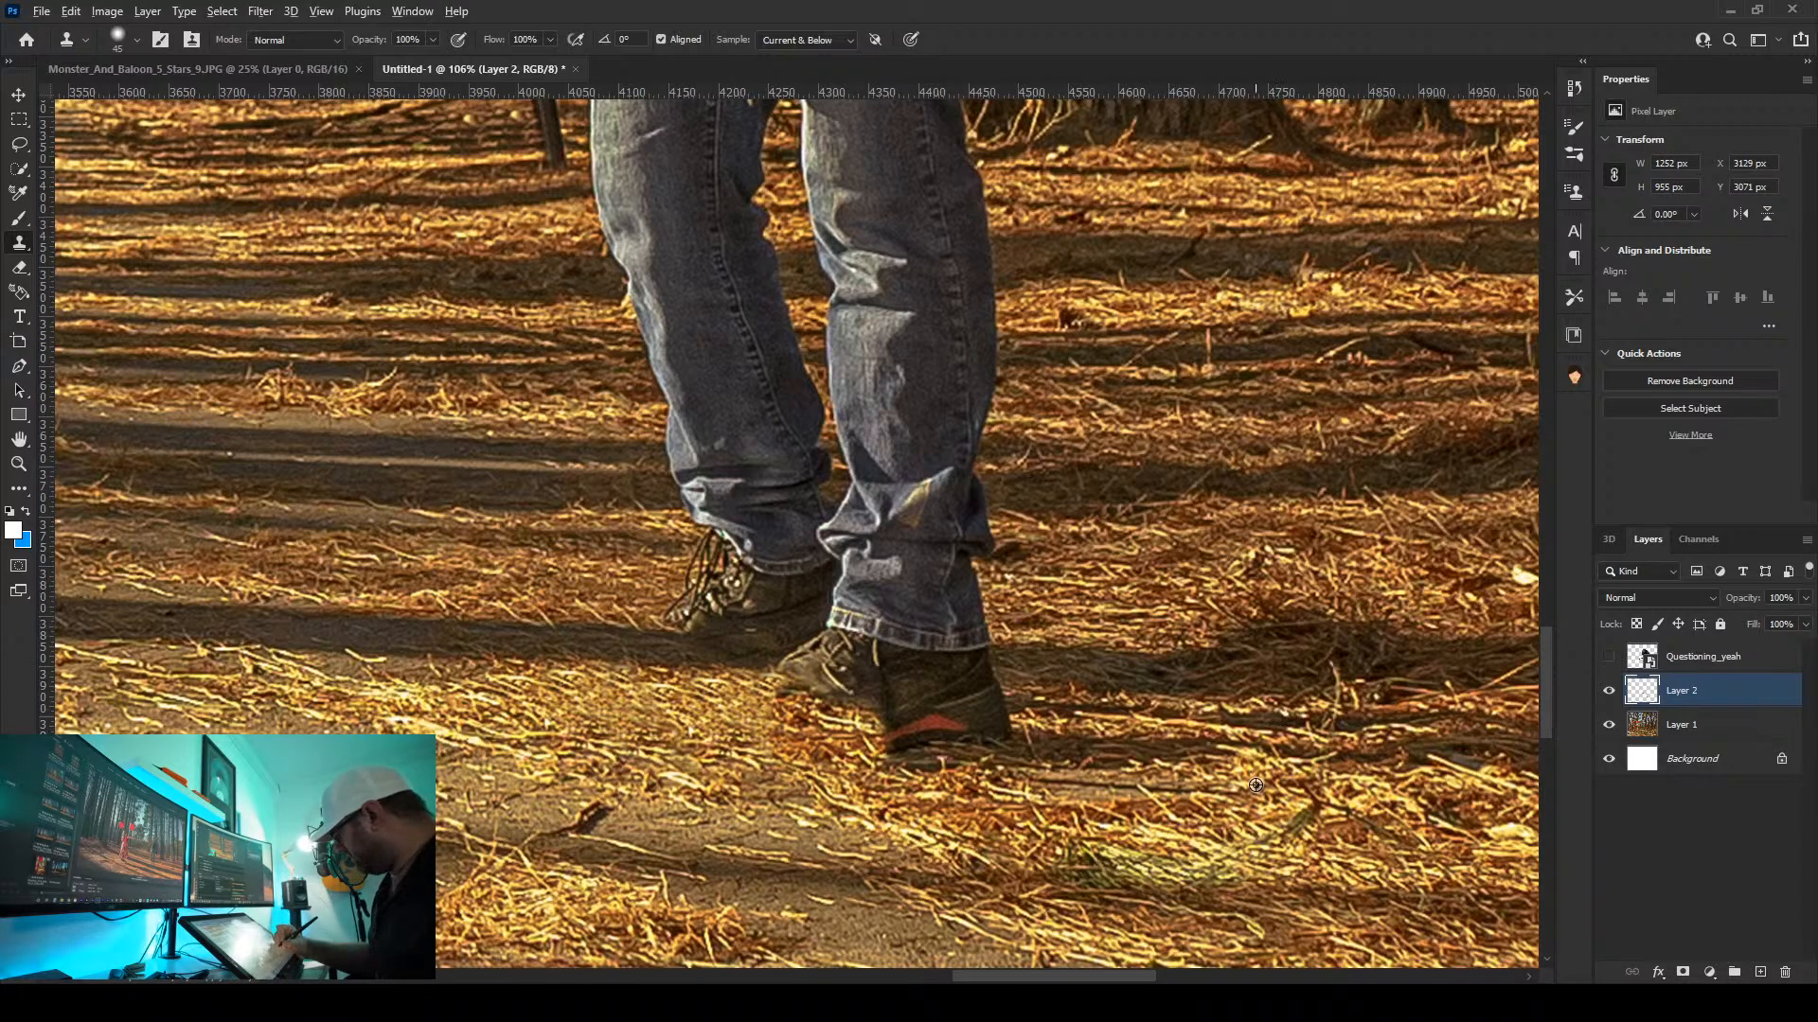
mouse_move(1210, 751)
left_mouse_down()
mouse_move(1131, 760)
mouse_move(1133, 744)
mouse_move(1087, 774)
mouse_move(1034, 749)
mouse_move(1023, 766)
mouse_move(1006, 725)
mouse_move(948, 771)
mouse_move(902, 757)
mouse_move(995, 690)
mouse_move(953, 739)
left_mouse_up()
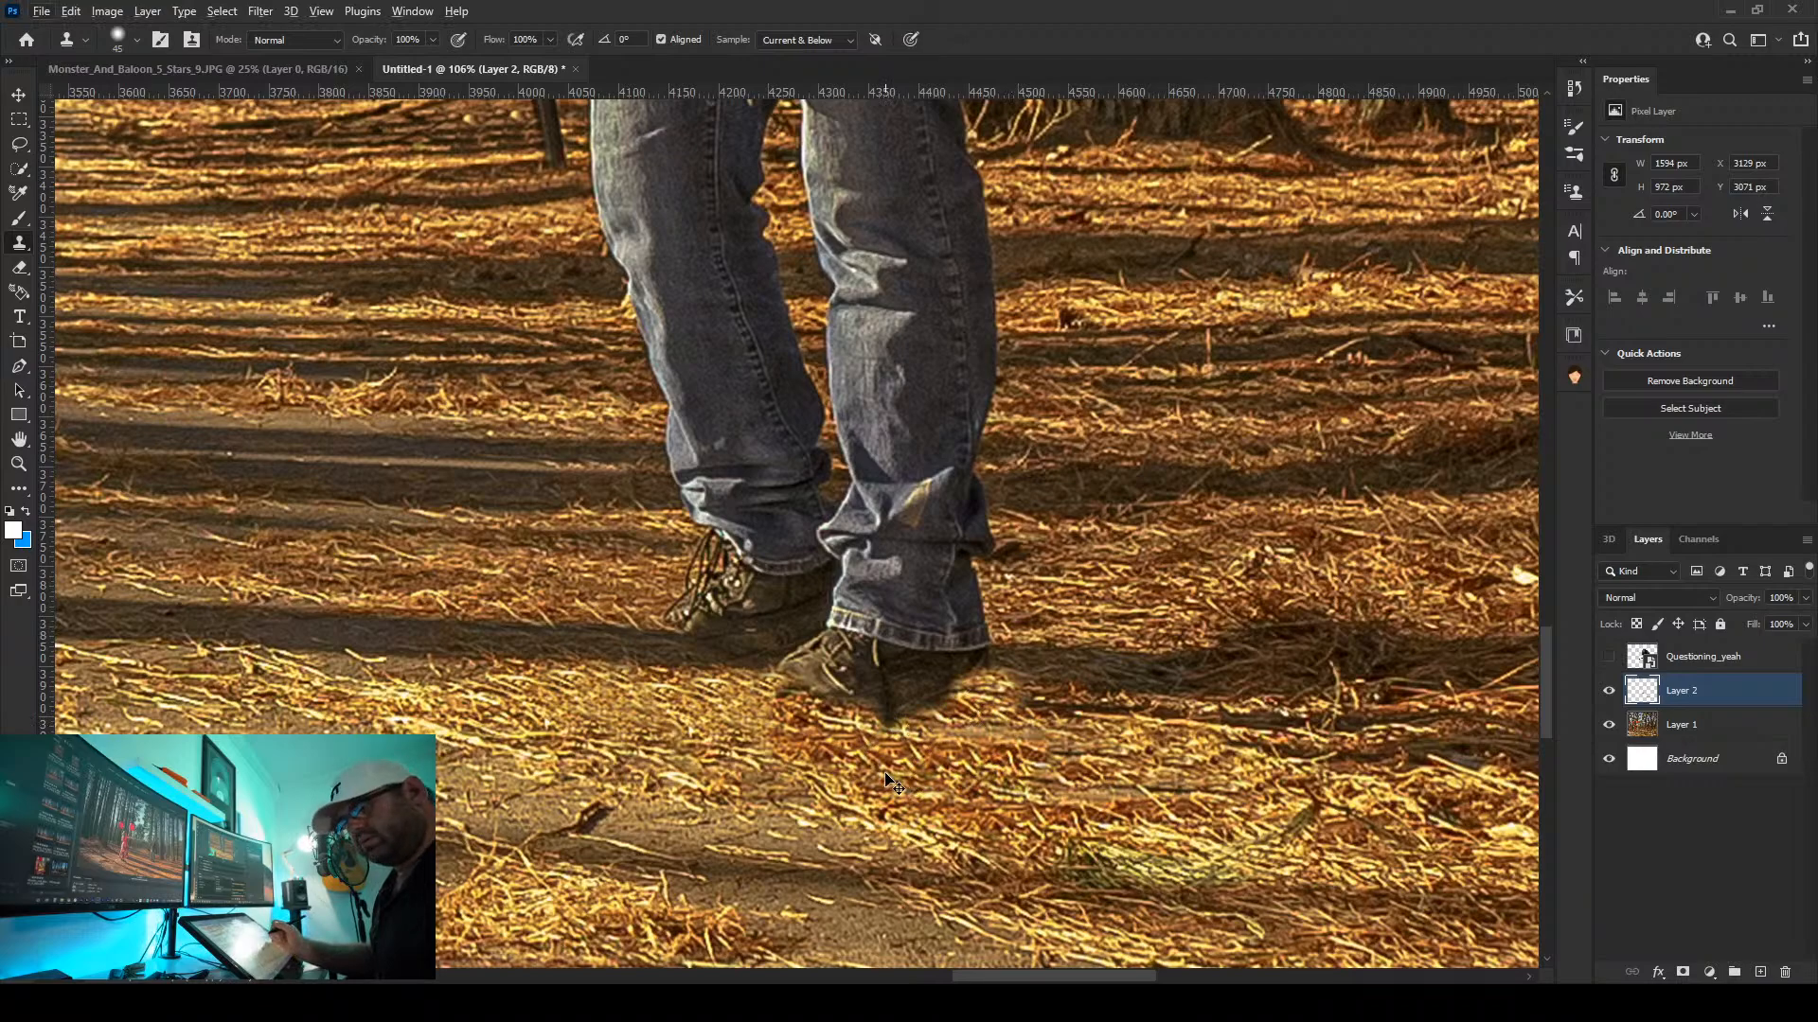
key("ctrl+z")
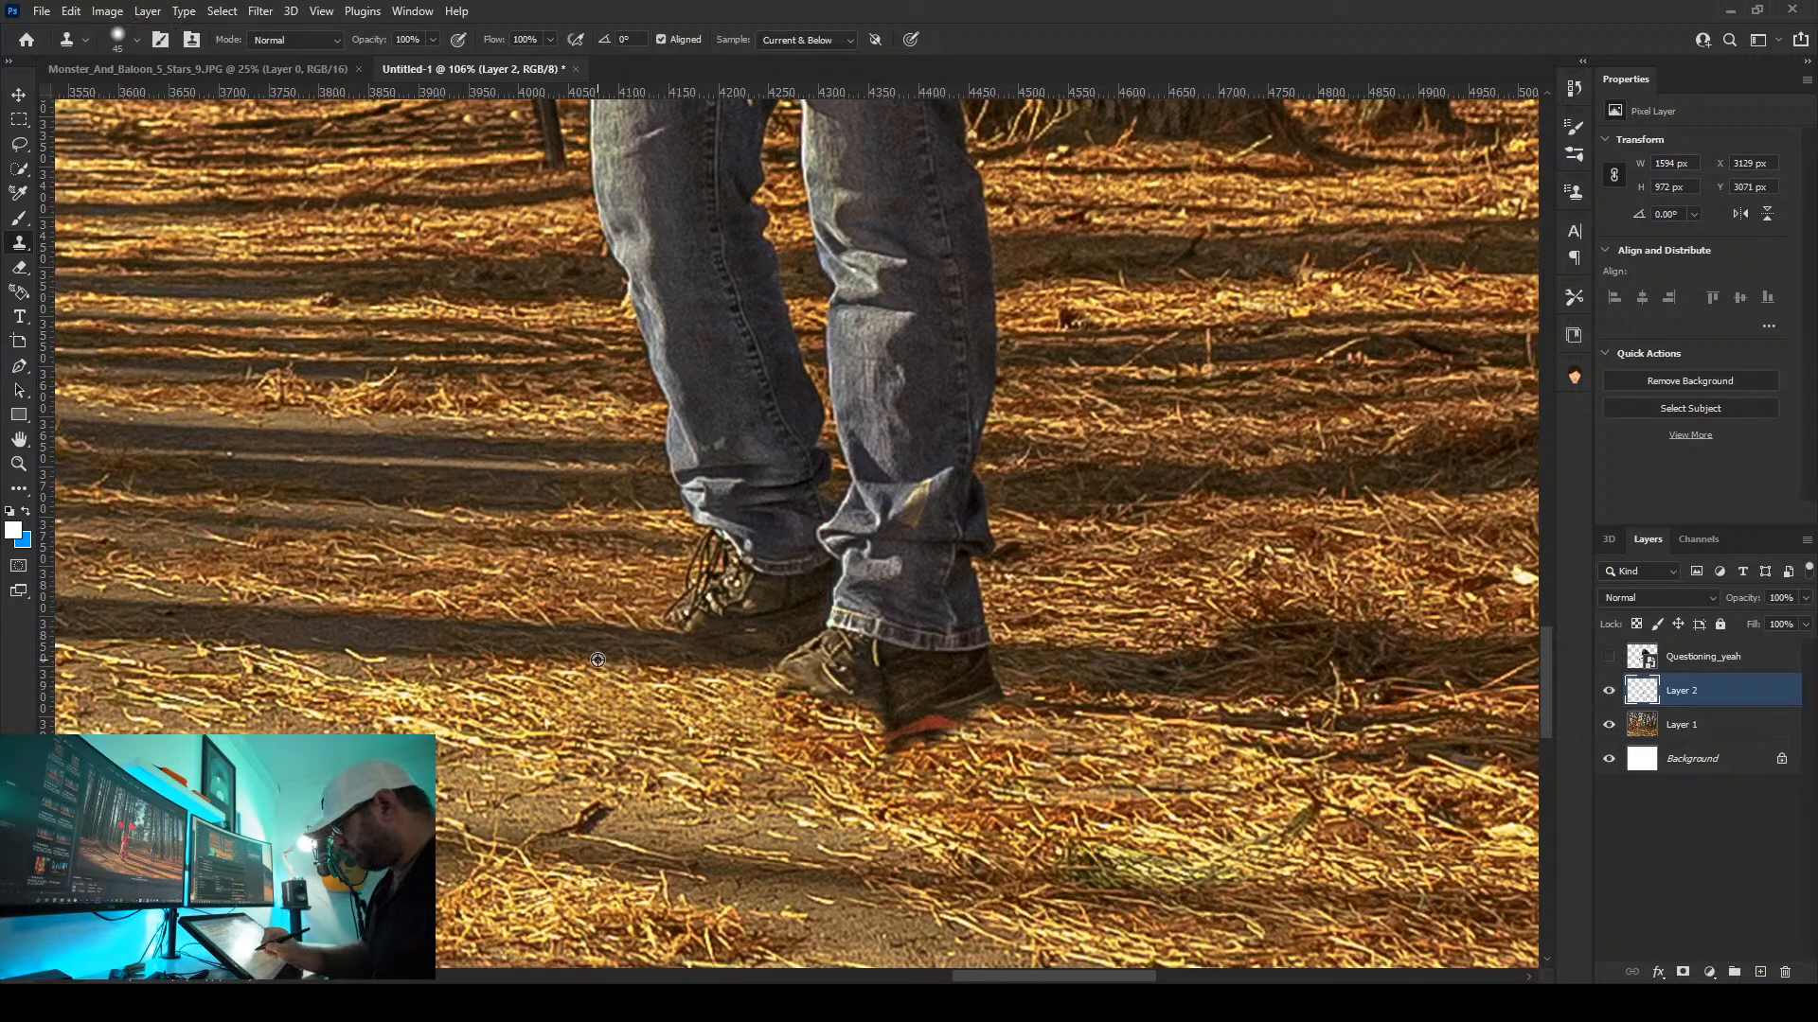
left_click(627, 626, "alt")
mouse_move(801, 667)
left_mouse_down()
mouse_move(895, 719)
mouse_move(769, 675)
mouse_move(780, 663)
mouse_move(709, 664)
mouse_move(830, 670)
mouse_move(879, 697)
mouse_move(846, 655)
mouse_move(929, 726)
mouse_move(906, 656)
mouse_move(948, 721)
mouse_move(956, 659)
mouse_move(974, 715)
mouse_move(972, 696)
mouse_move(929, 702)
left_mouse_up()
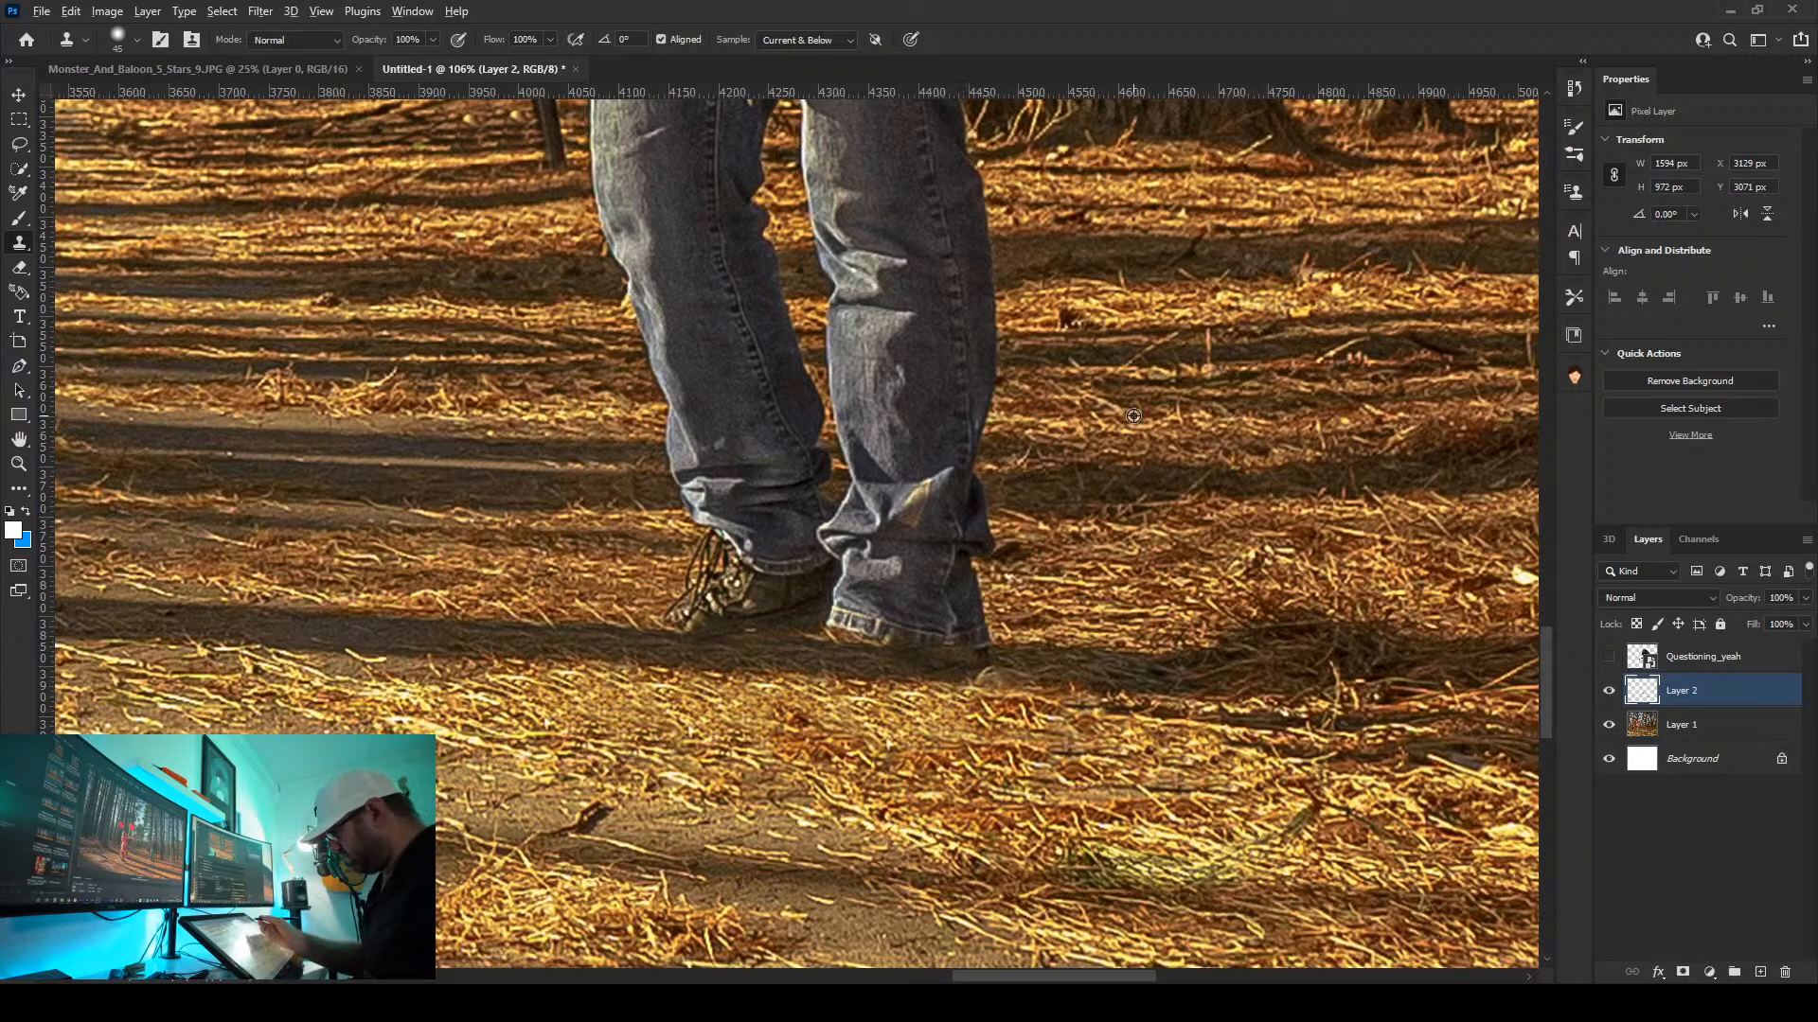
Clone pine-straw ground over the outer edge of the man's near leg from the hem up to the knee
mouse_move(980, 646)
left_mouse_down()
mouse_move(979, 534)
mouse_move(977, 591)
left_mouse_up()
left_click(1057, 512, "alt")
left_click_drag(975, 516, 982, 383)
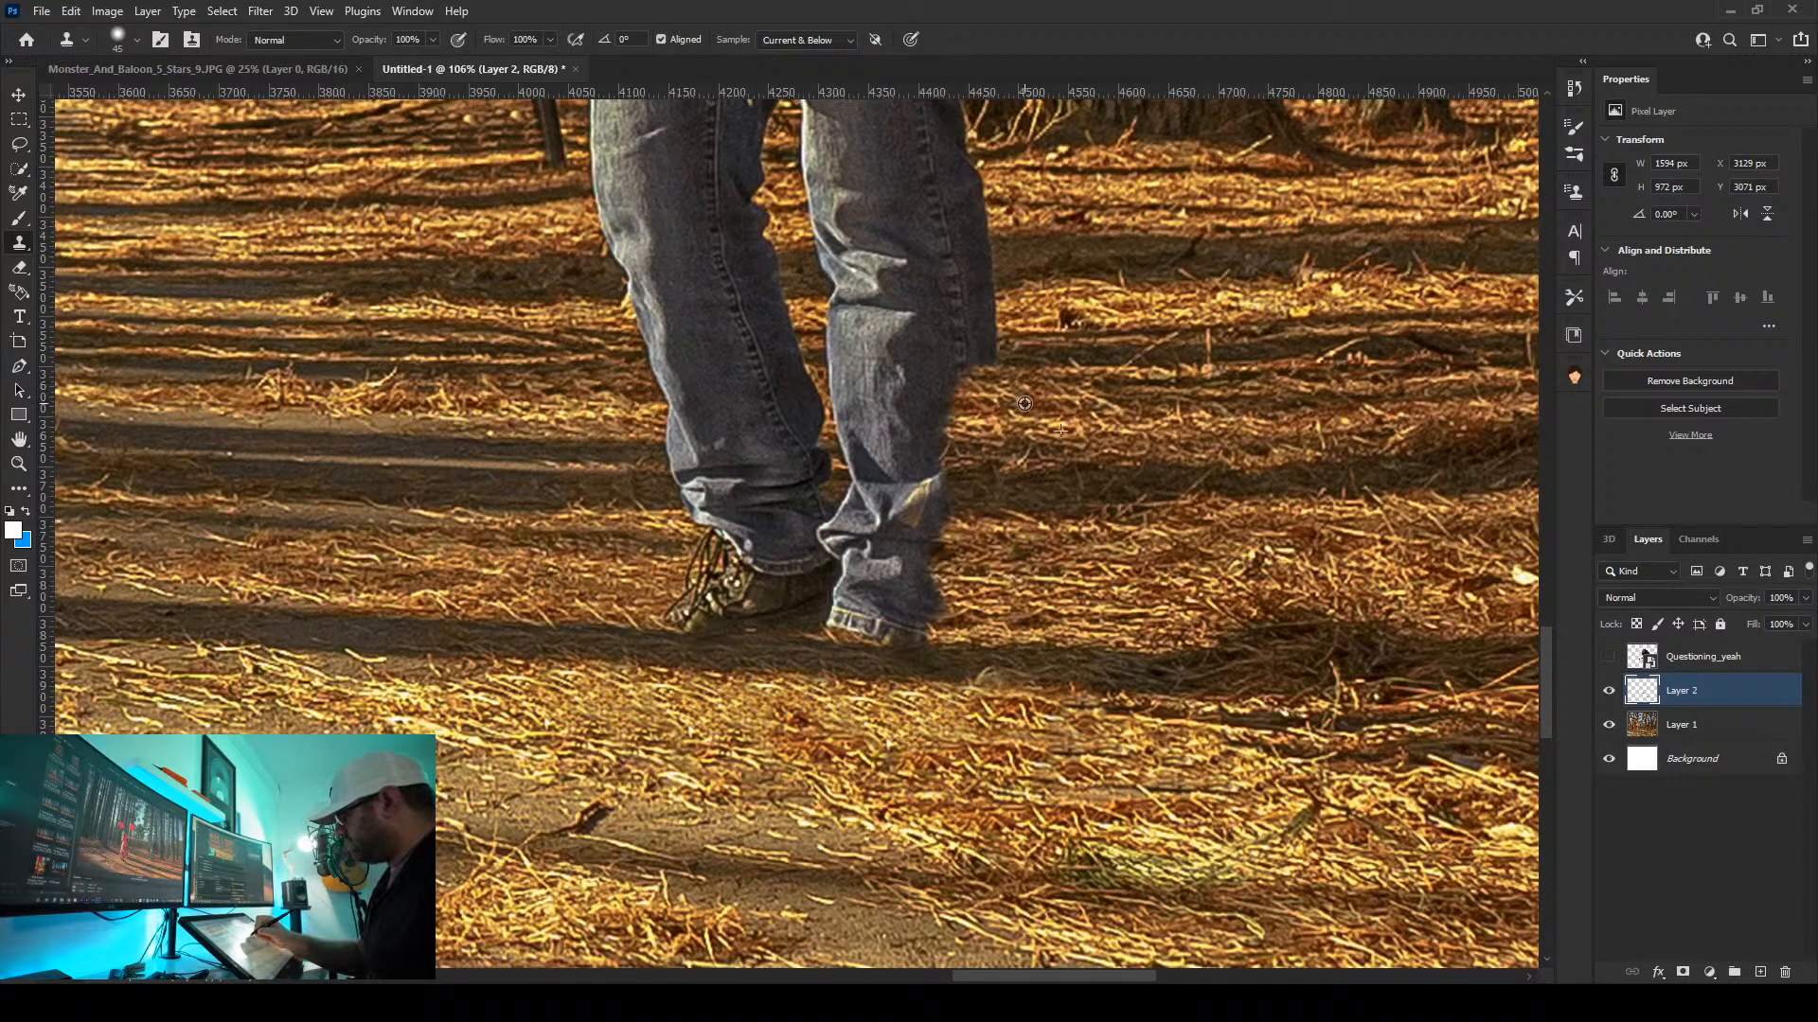
left_click(1075, 366, "alt")
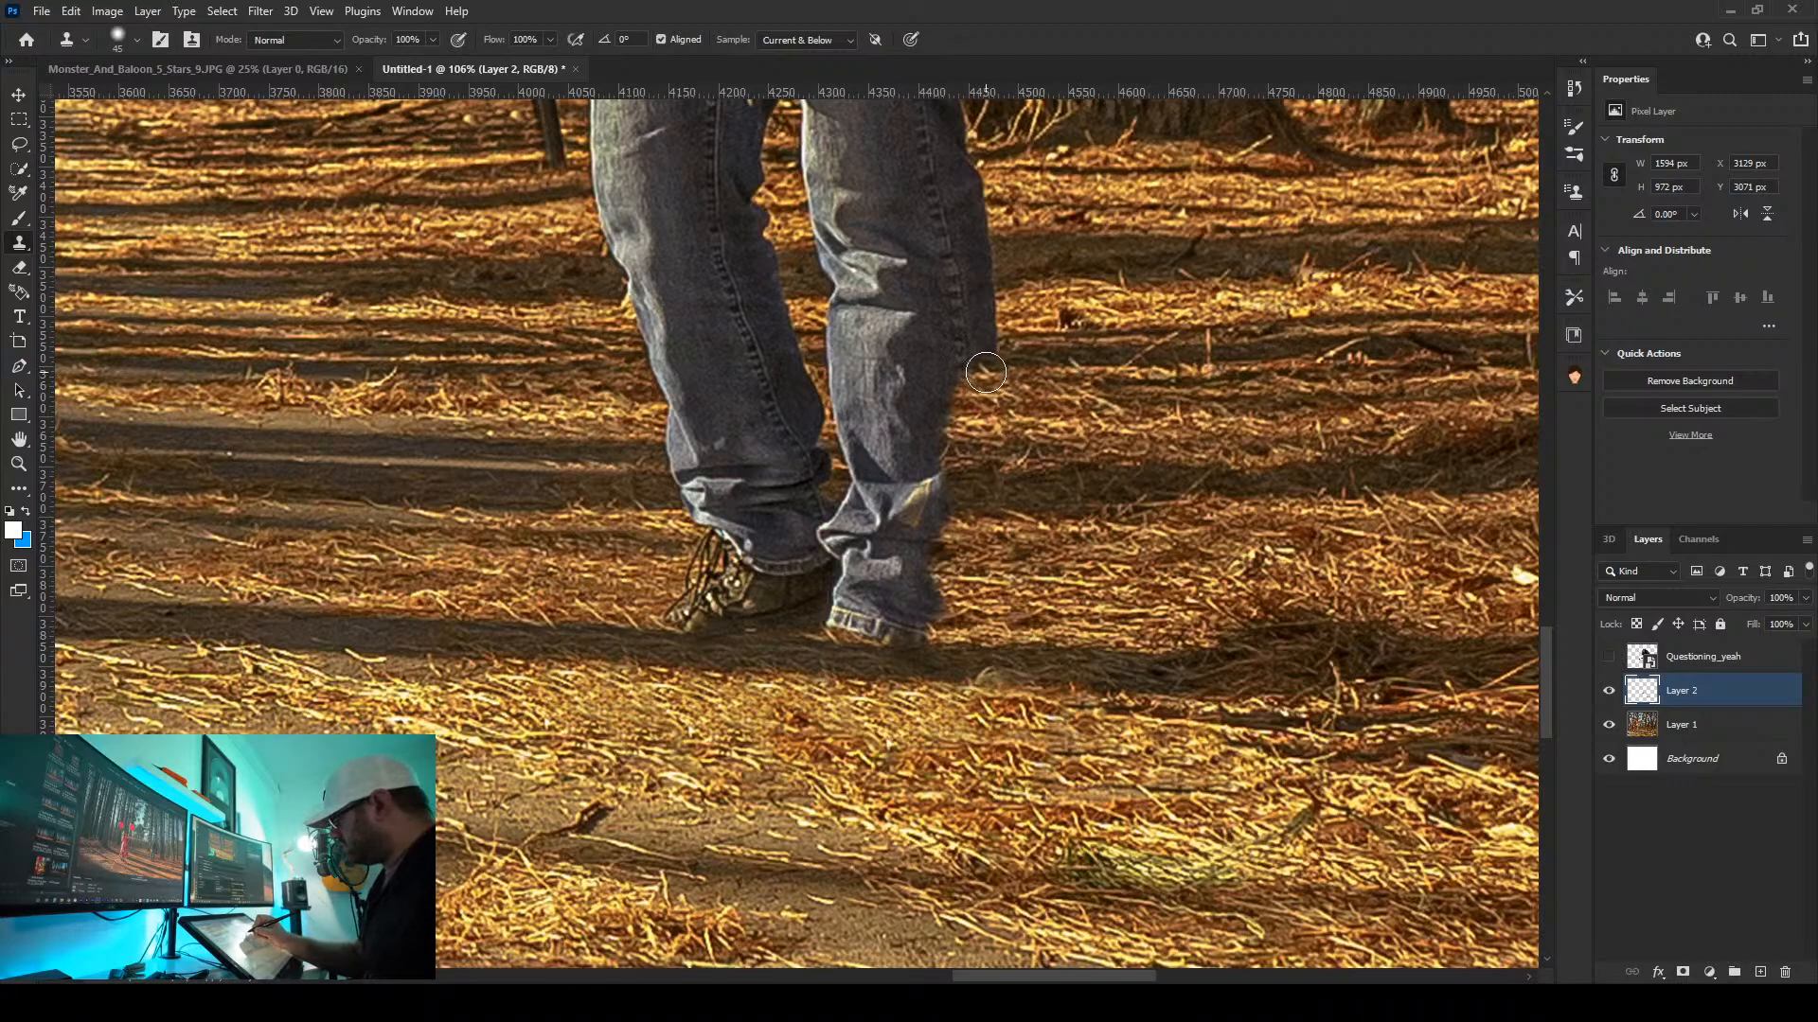
mouse_move(986, 368)
left_mouse_down()
mouse_move(972, 326)
mouse_move(951, 413)
mouse_move(919, 375)
mouse_move(942, 434)
mouse_move(910, 391)
mouse_move(948, 442)
mouse_move(938, 536)
mouse_move(899, 478)
left_mouse_up()
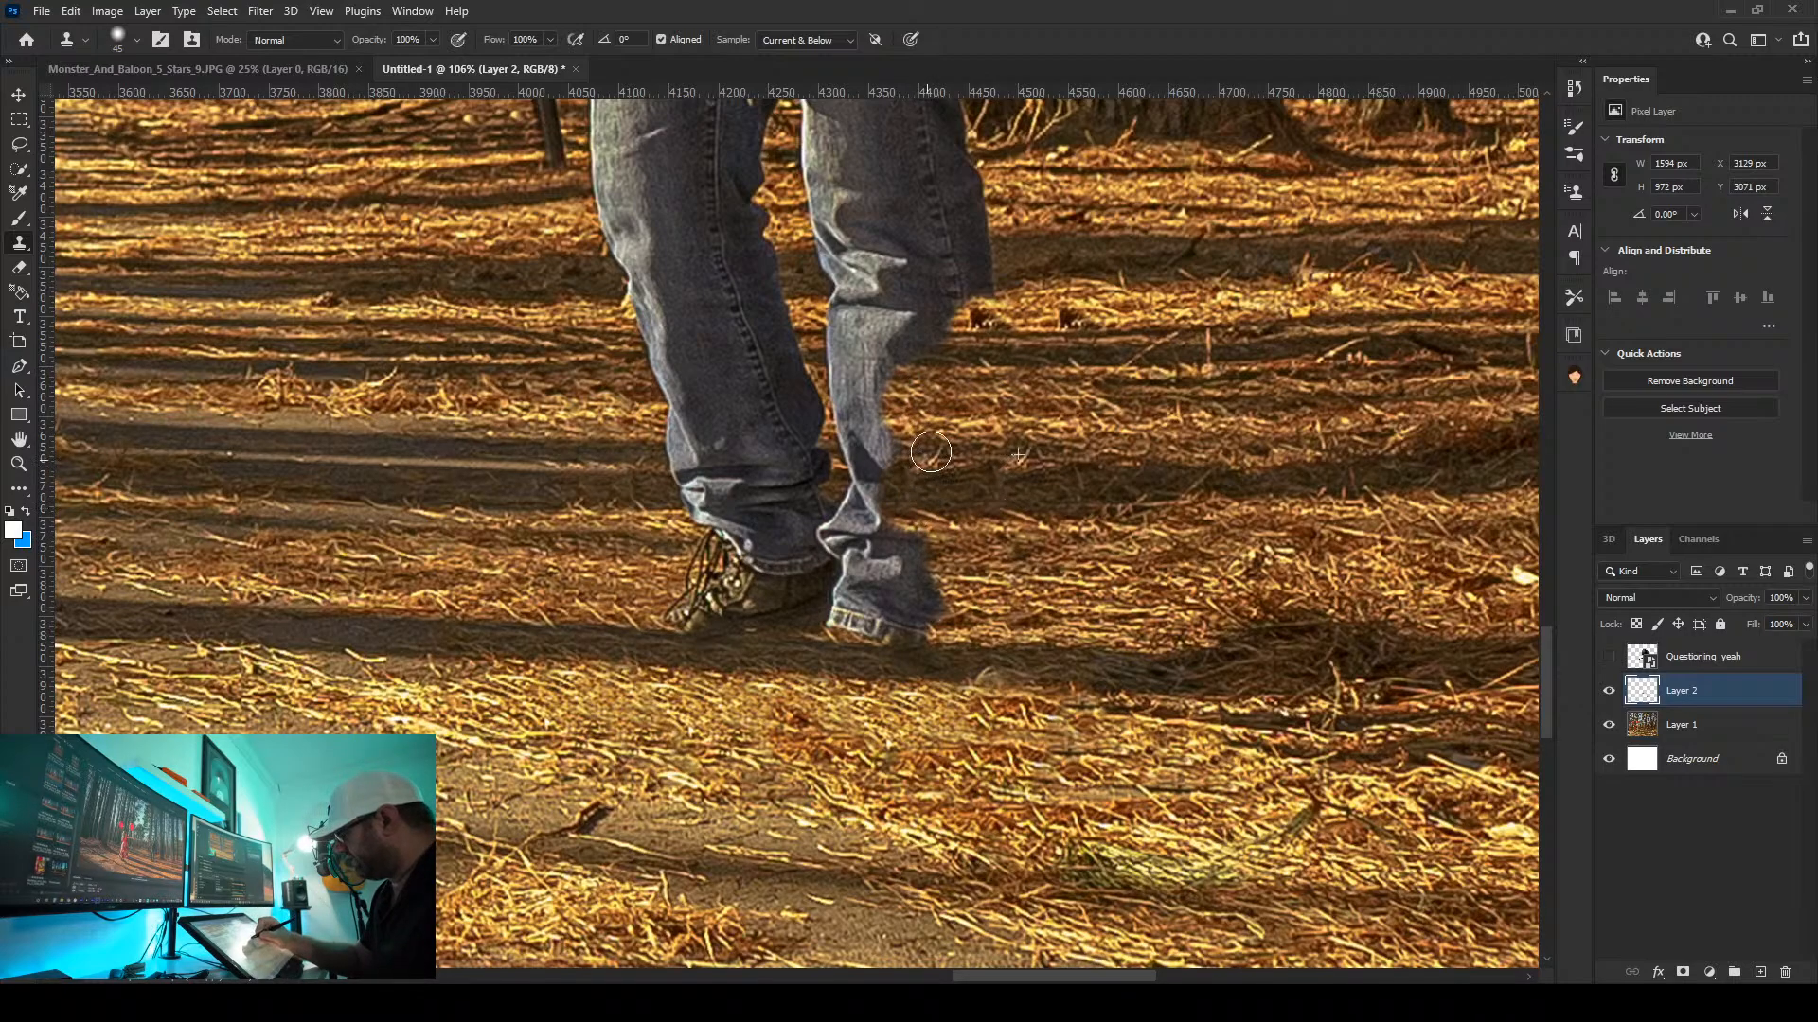
left_click(1041, 560, "alt")
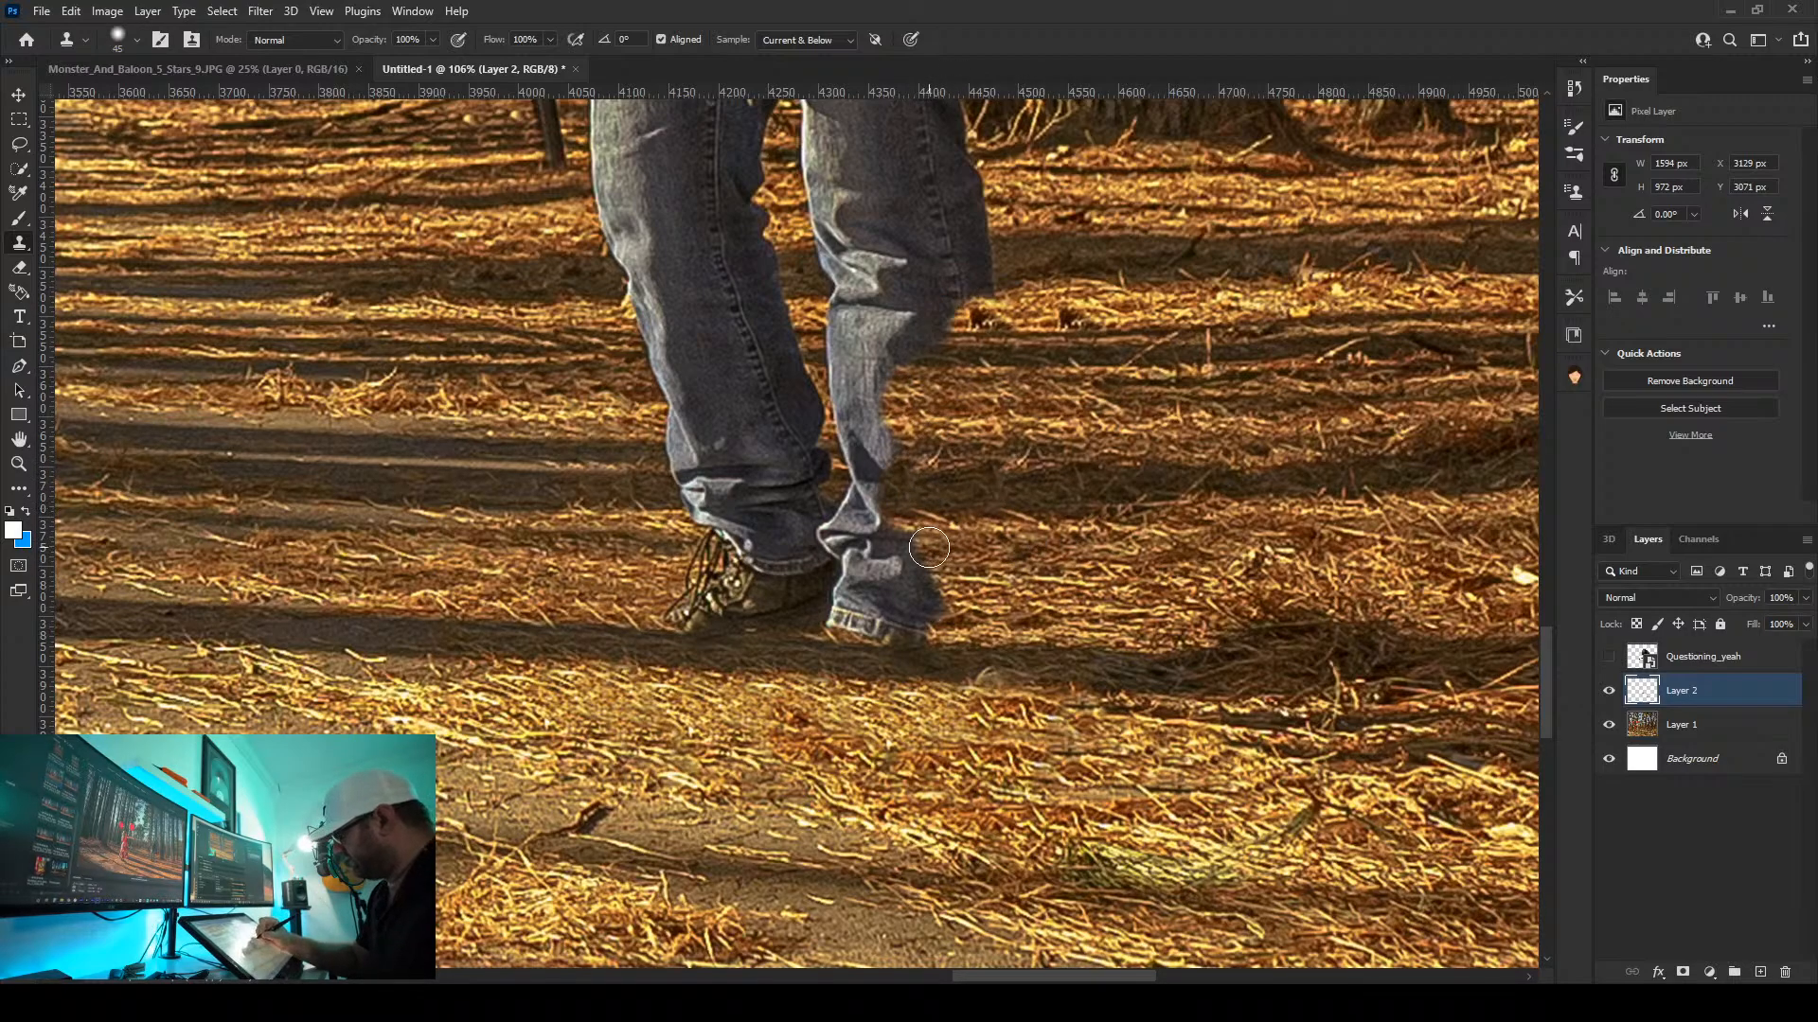
mouse_move(923, 545)
left_mouse_down()
mouse_move(948, 602)
mouse_move(907, 611)
left_mouse_up()
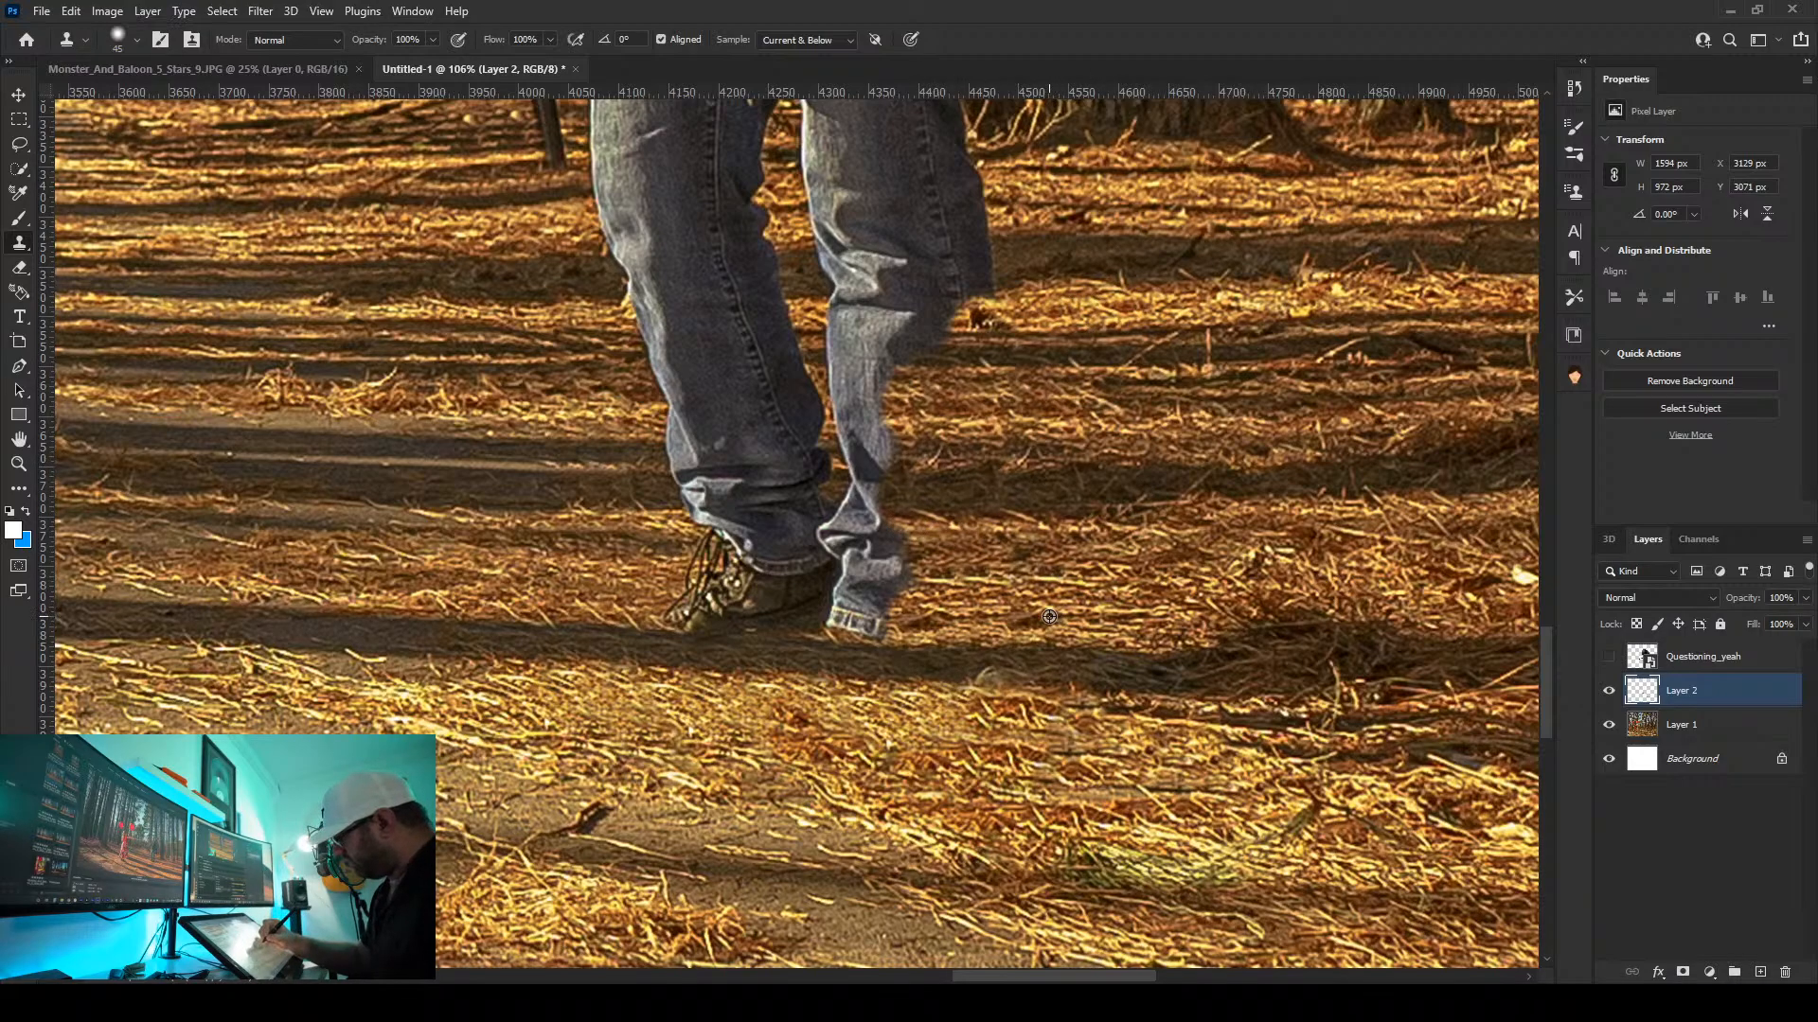
Clone ground texture over the near leg's hem and the remaining far shoe and laces, restoring the shadow band beneath them
mouse_move(885, 620)
left_mouse_down()
mouse_move(842, 615)
mouse_move(925, 577)
mouse_move(843, 541)
left_mouse_up()
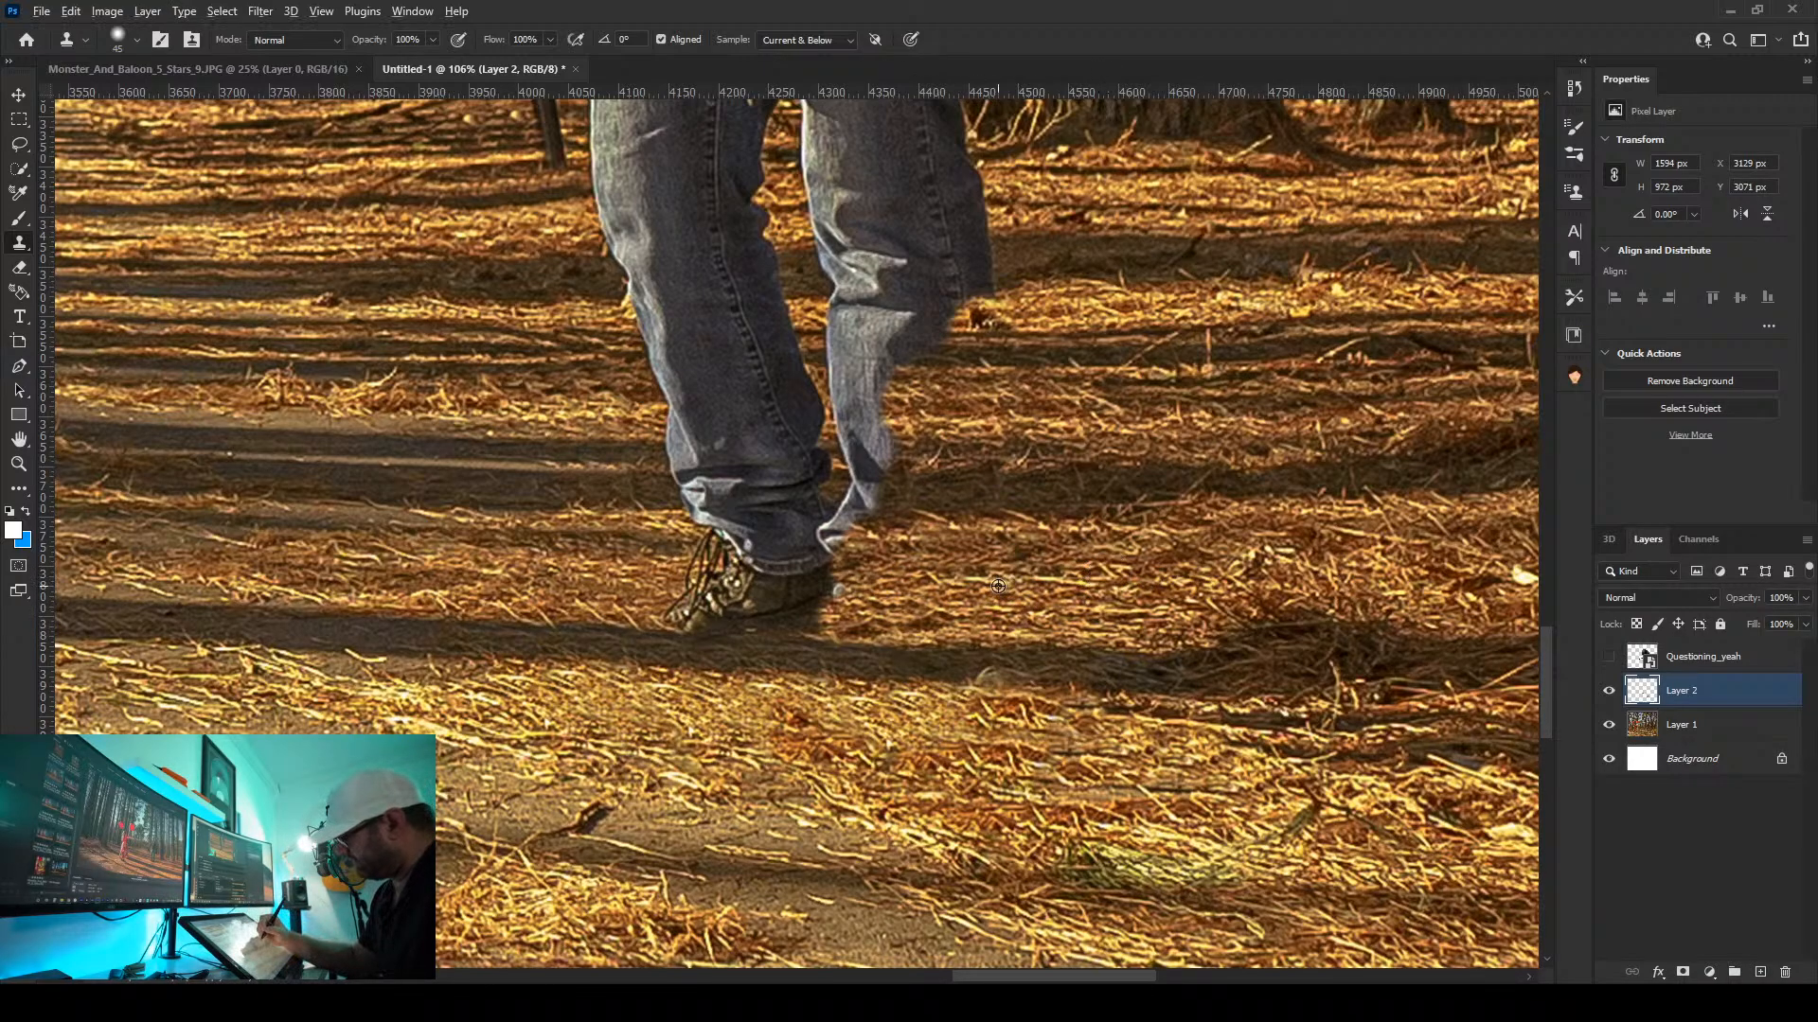
left_click_drag(846, 593, 838, 551)
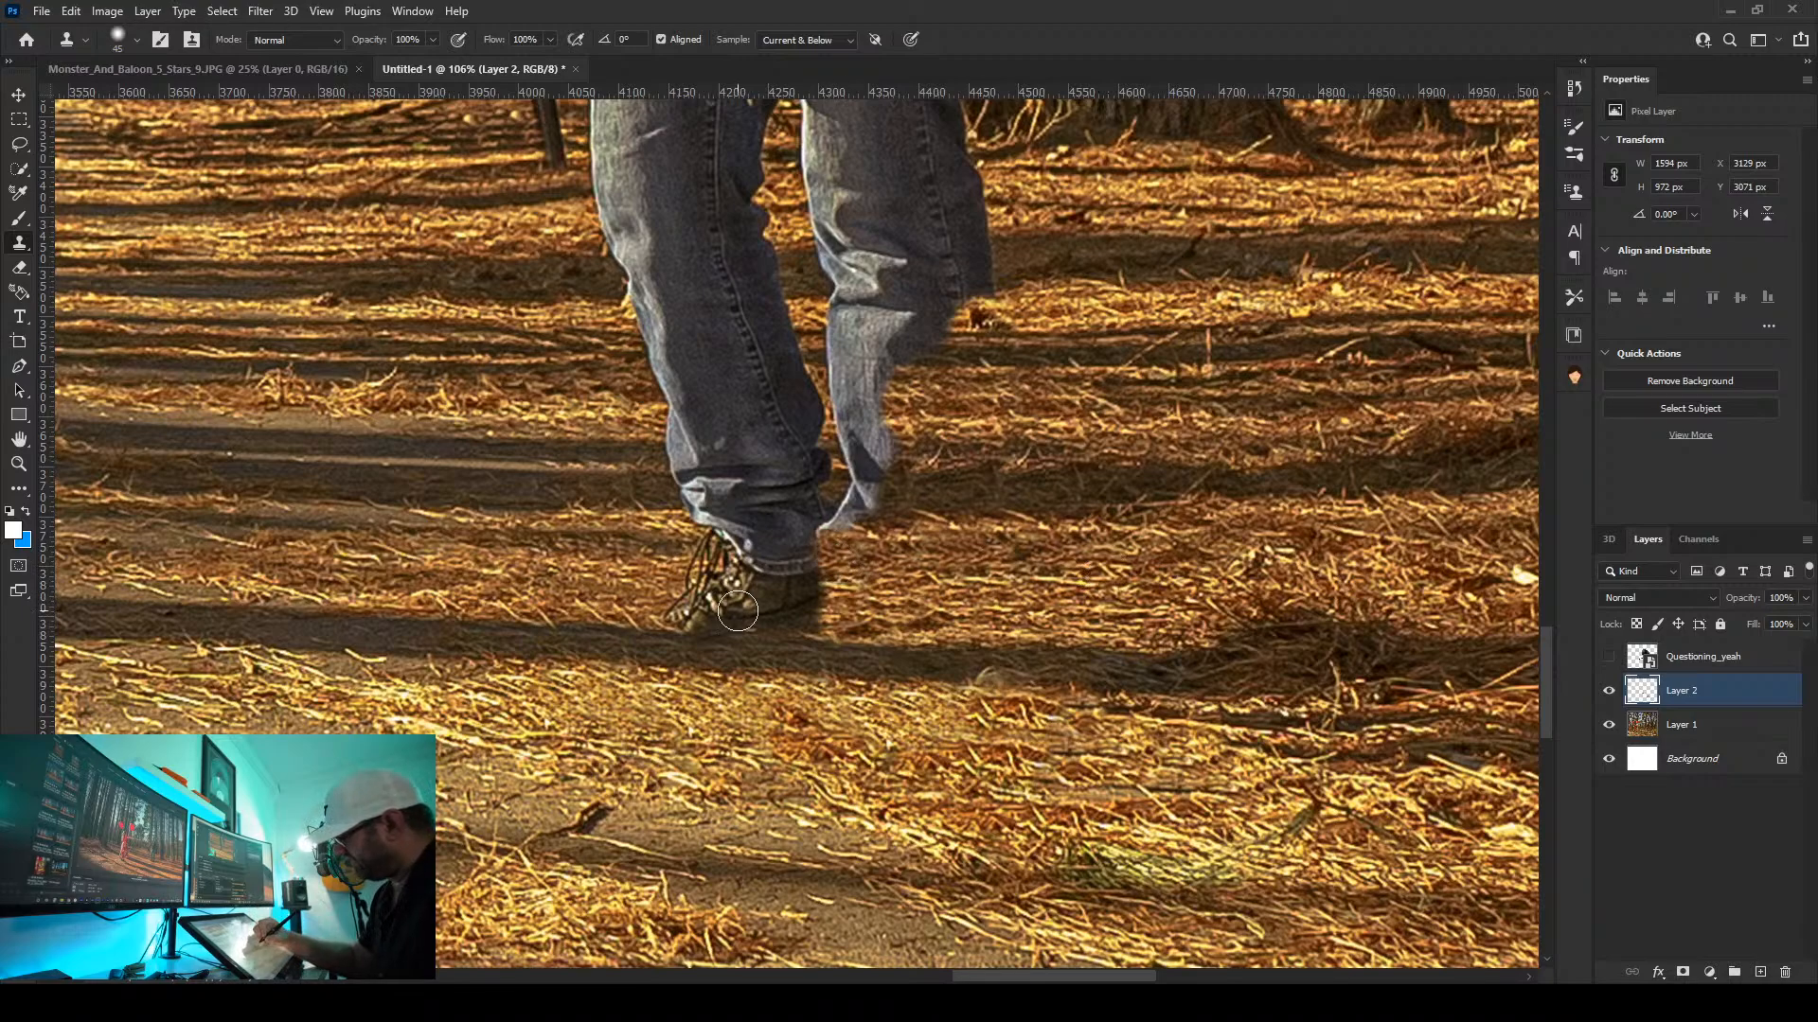
mouse_move(737, 610)
left_mouse_down()
mouse_move(826, 615)
mouse_move(782, 608)
mouse_move(793, 570)
mouse_move(822, 587)
mouse_move(719, 598)
mouse_move(771, 525)
left_mouse_up()
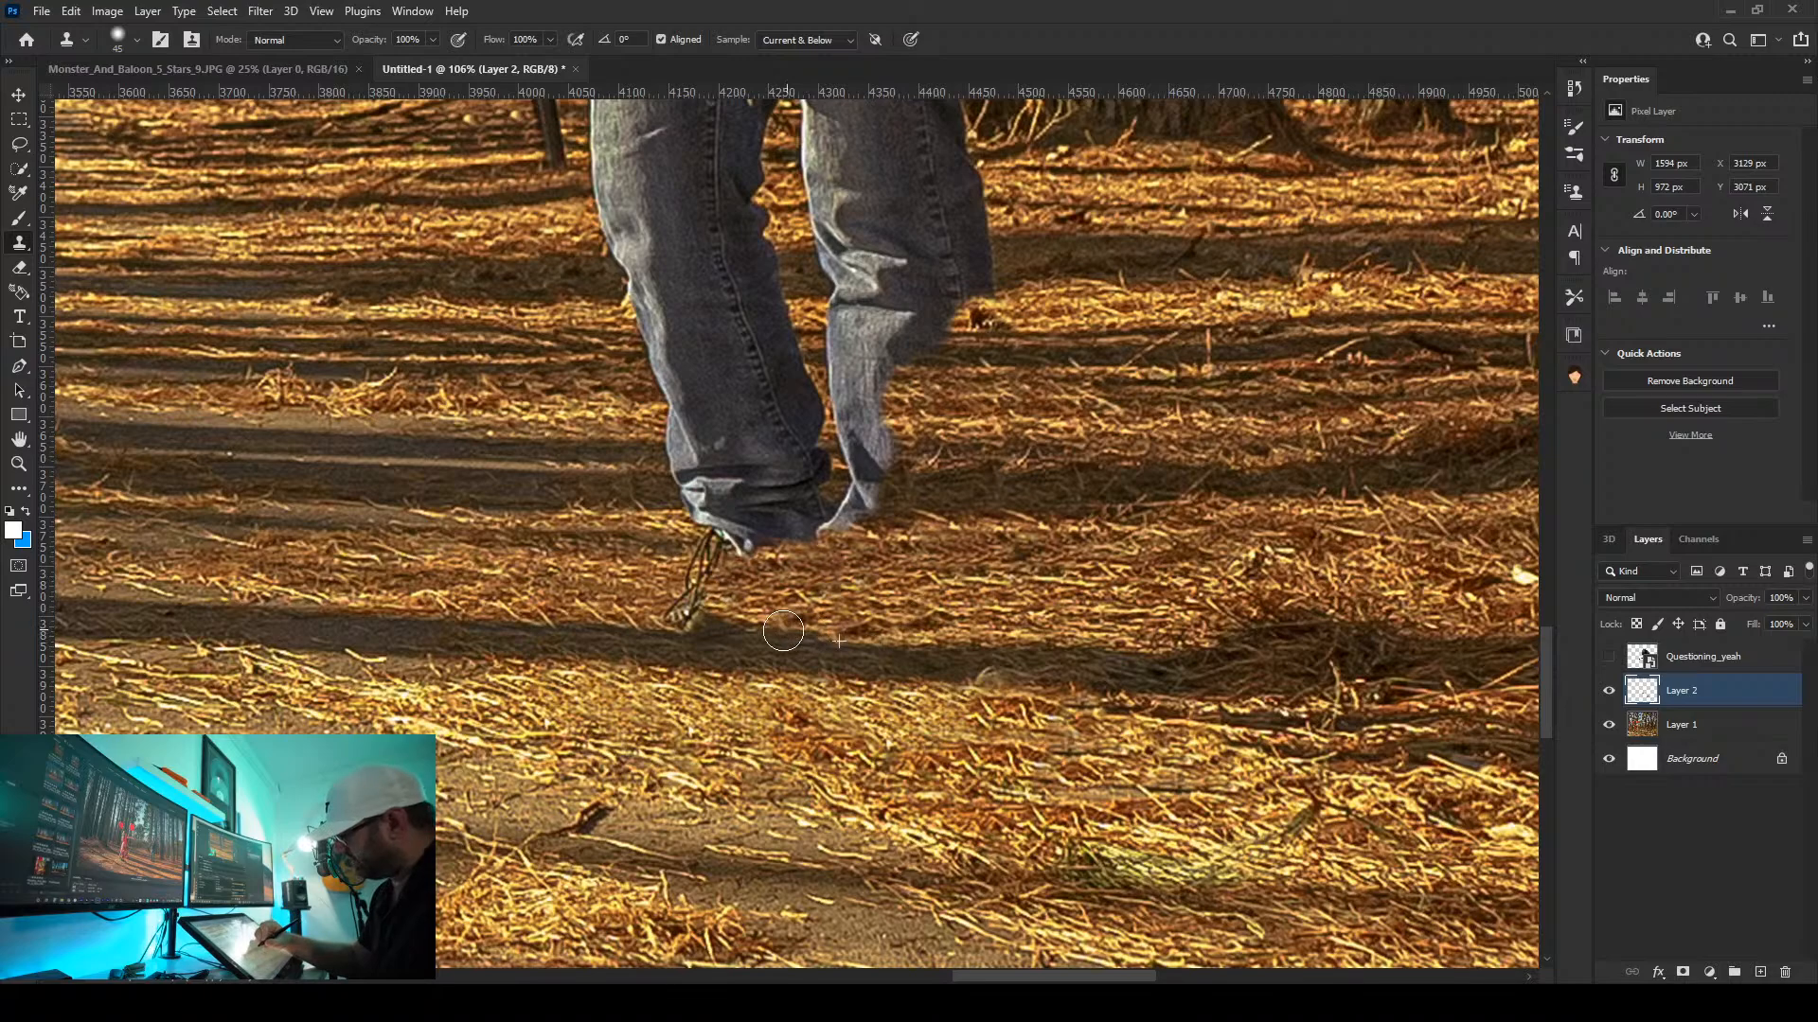
mouse_move(709, 589)
left_mouse_down()
mouse_move(676, 625)
mouse_move(713, 609)
mouse_move(723, 546)
left_mouse_up()
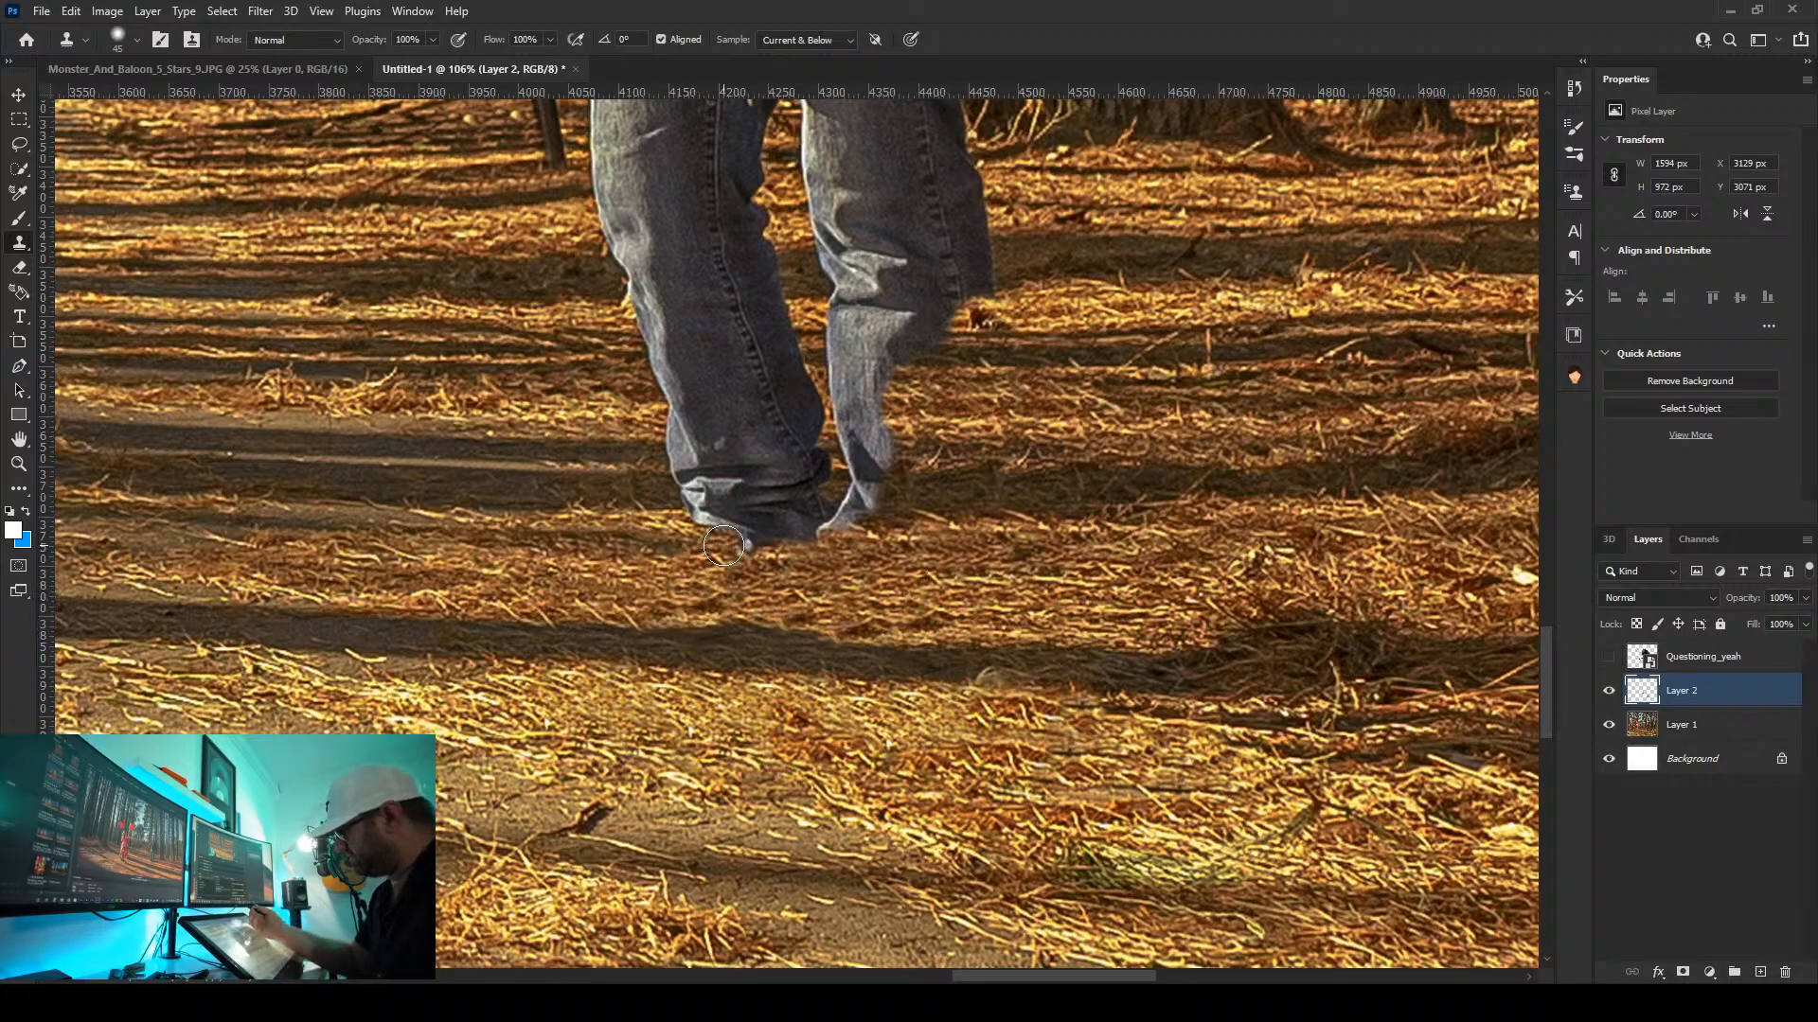
mouse_move(974, 566)
left_mouse_down()
mouse_move(950, 613)
mouse_move(917, 612)
mouse_move(881, 527)
left_mouse_up()
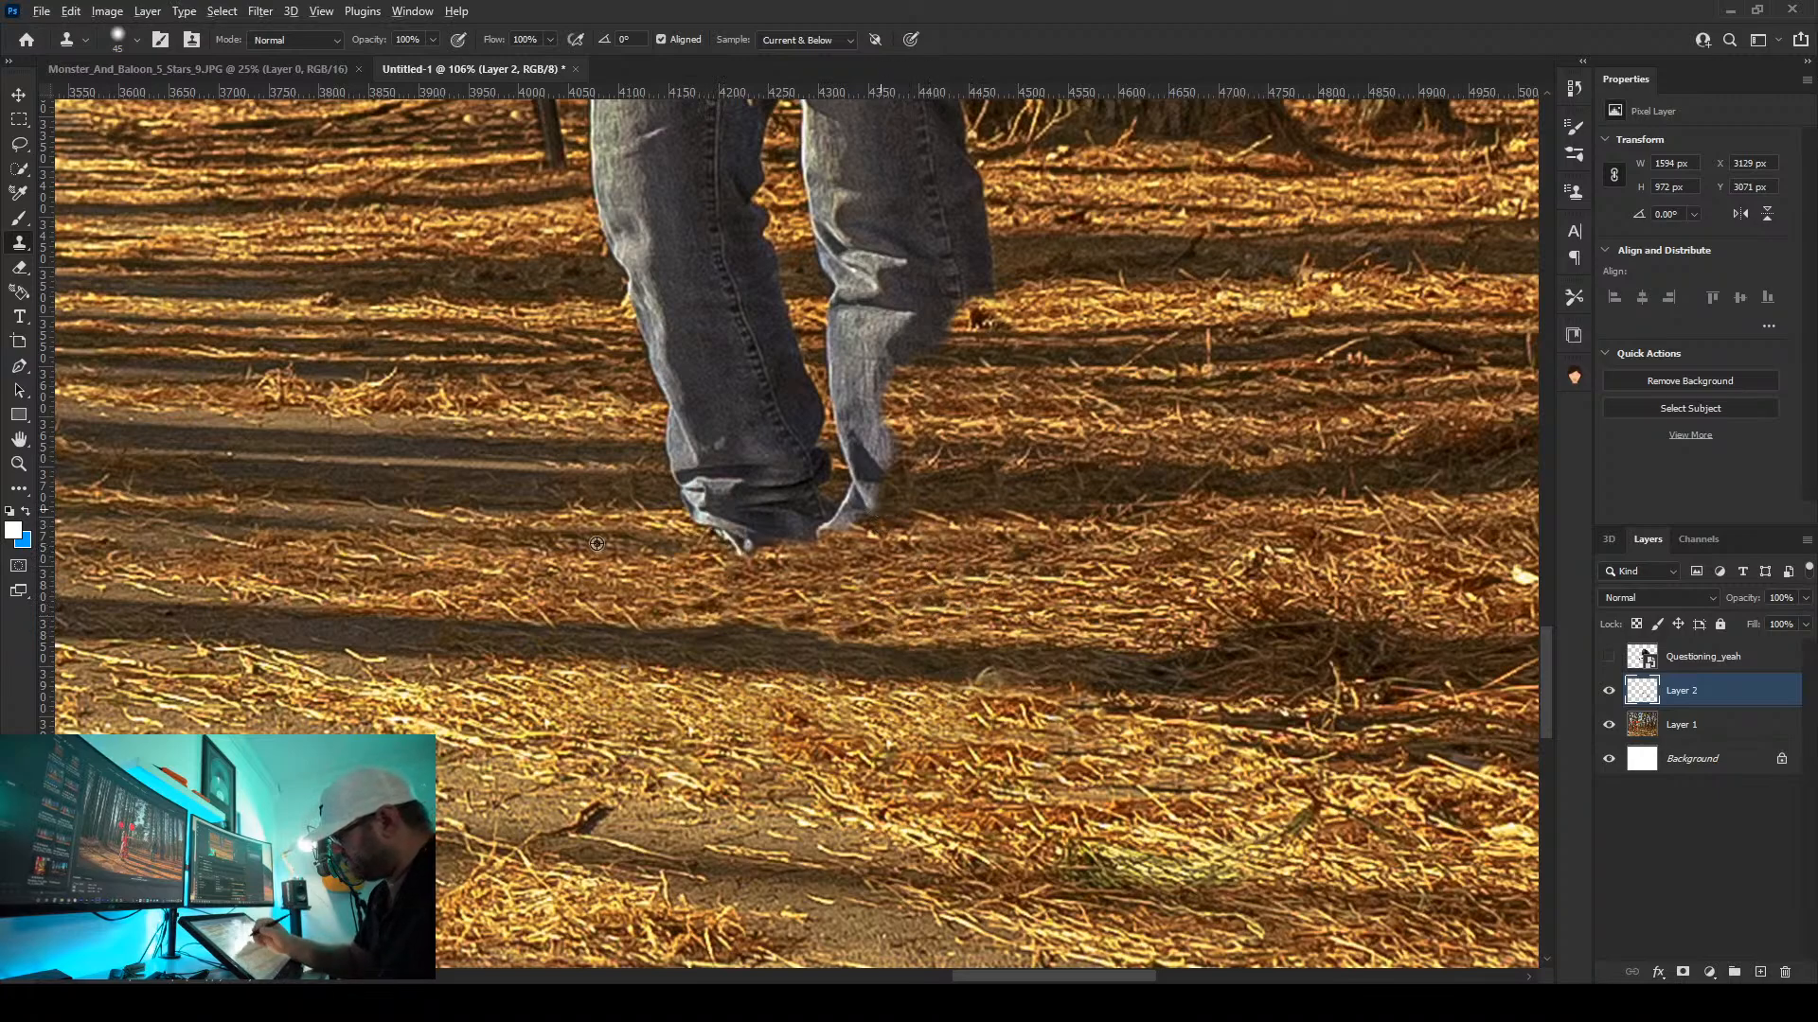
mouse_move(663, 620)
left_mouse_down()
mouse_move(686, 576)
mouse_move(772, 601)
left_mouse_up()
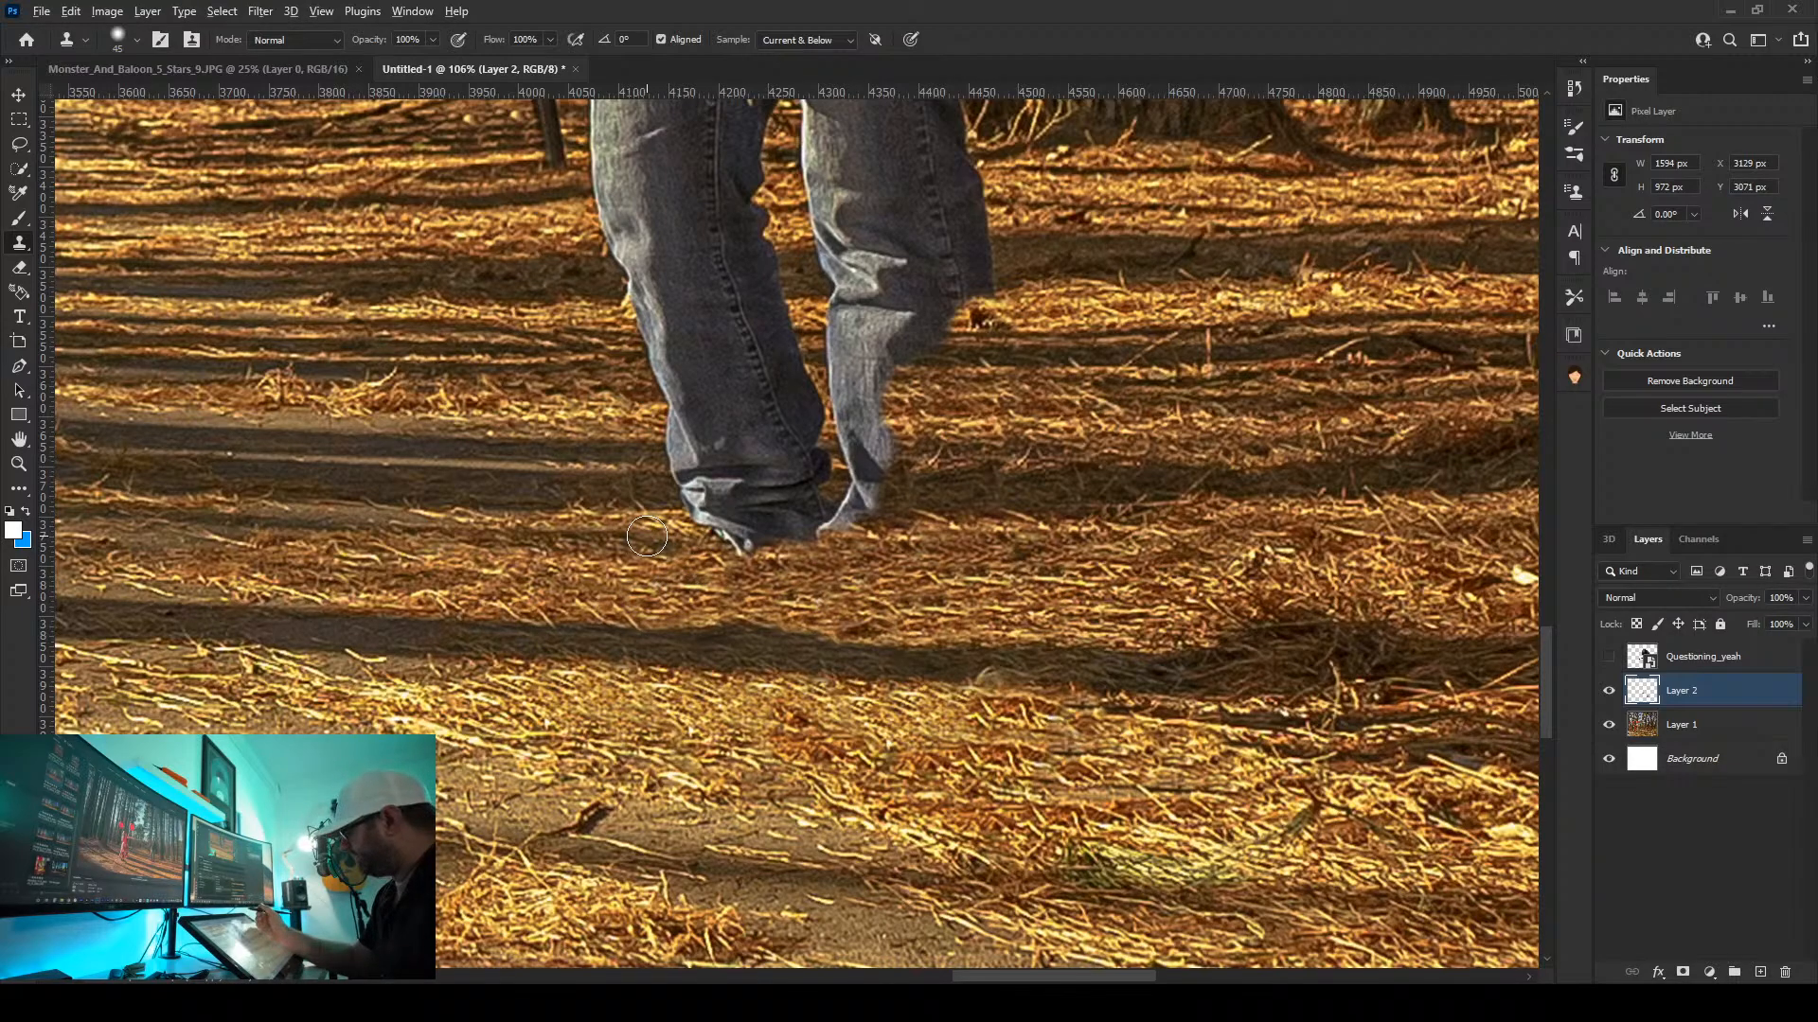
Clone pine-straw ground over the outer side of the far leg's hem, undoing the stroke that runs up the shin
mouse_move(991, 370)
left_mouse_down()
mouse_move(991, 406)
mouse_move(1095, 544)
mouse_move(1098, 726)
mouse_move(1101, 508)
left_mouse_up()
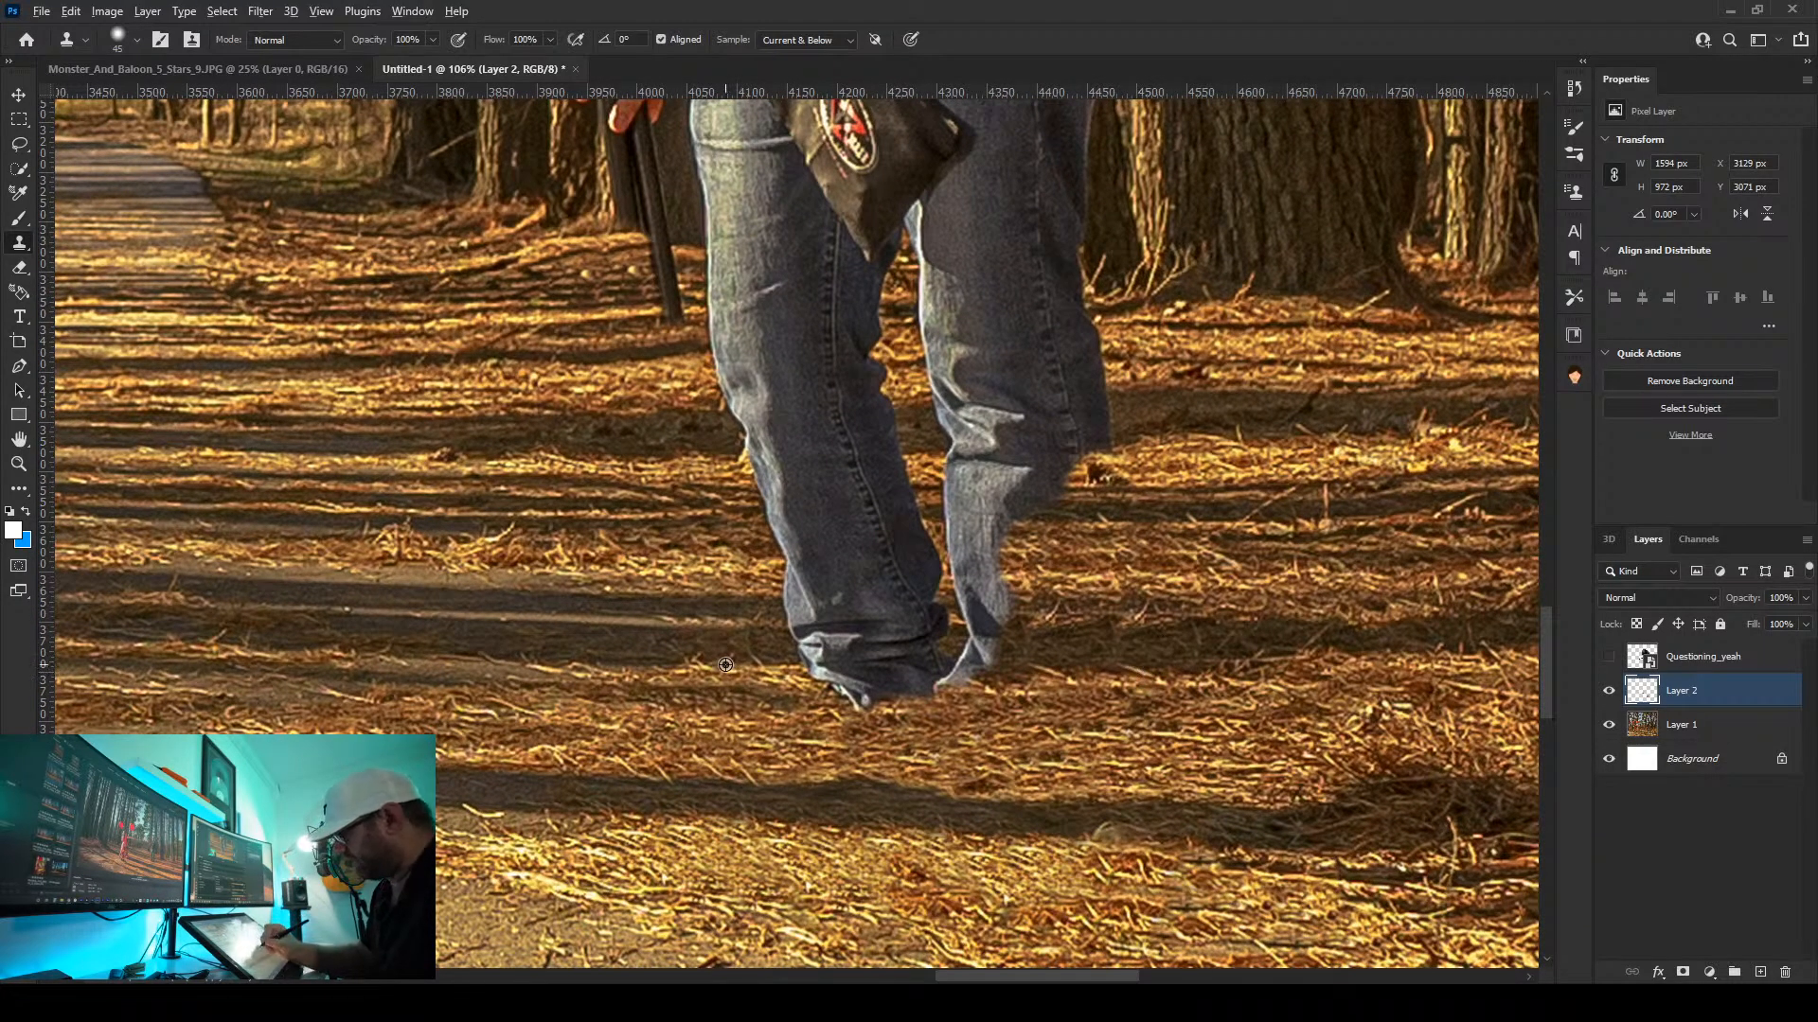
mouse_move(827, 666)
left_mouse_down()
mouse_move(789, 603)
mouse_move(823, 586)
mouse_move(778, 544)
mouse_move(773, 478)
mouse_move(738, 440)
mouse_move(747, 417)
mouse_move(709, 348)
mouse_move(715, 405)
left_mouse_up()
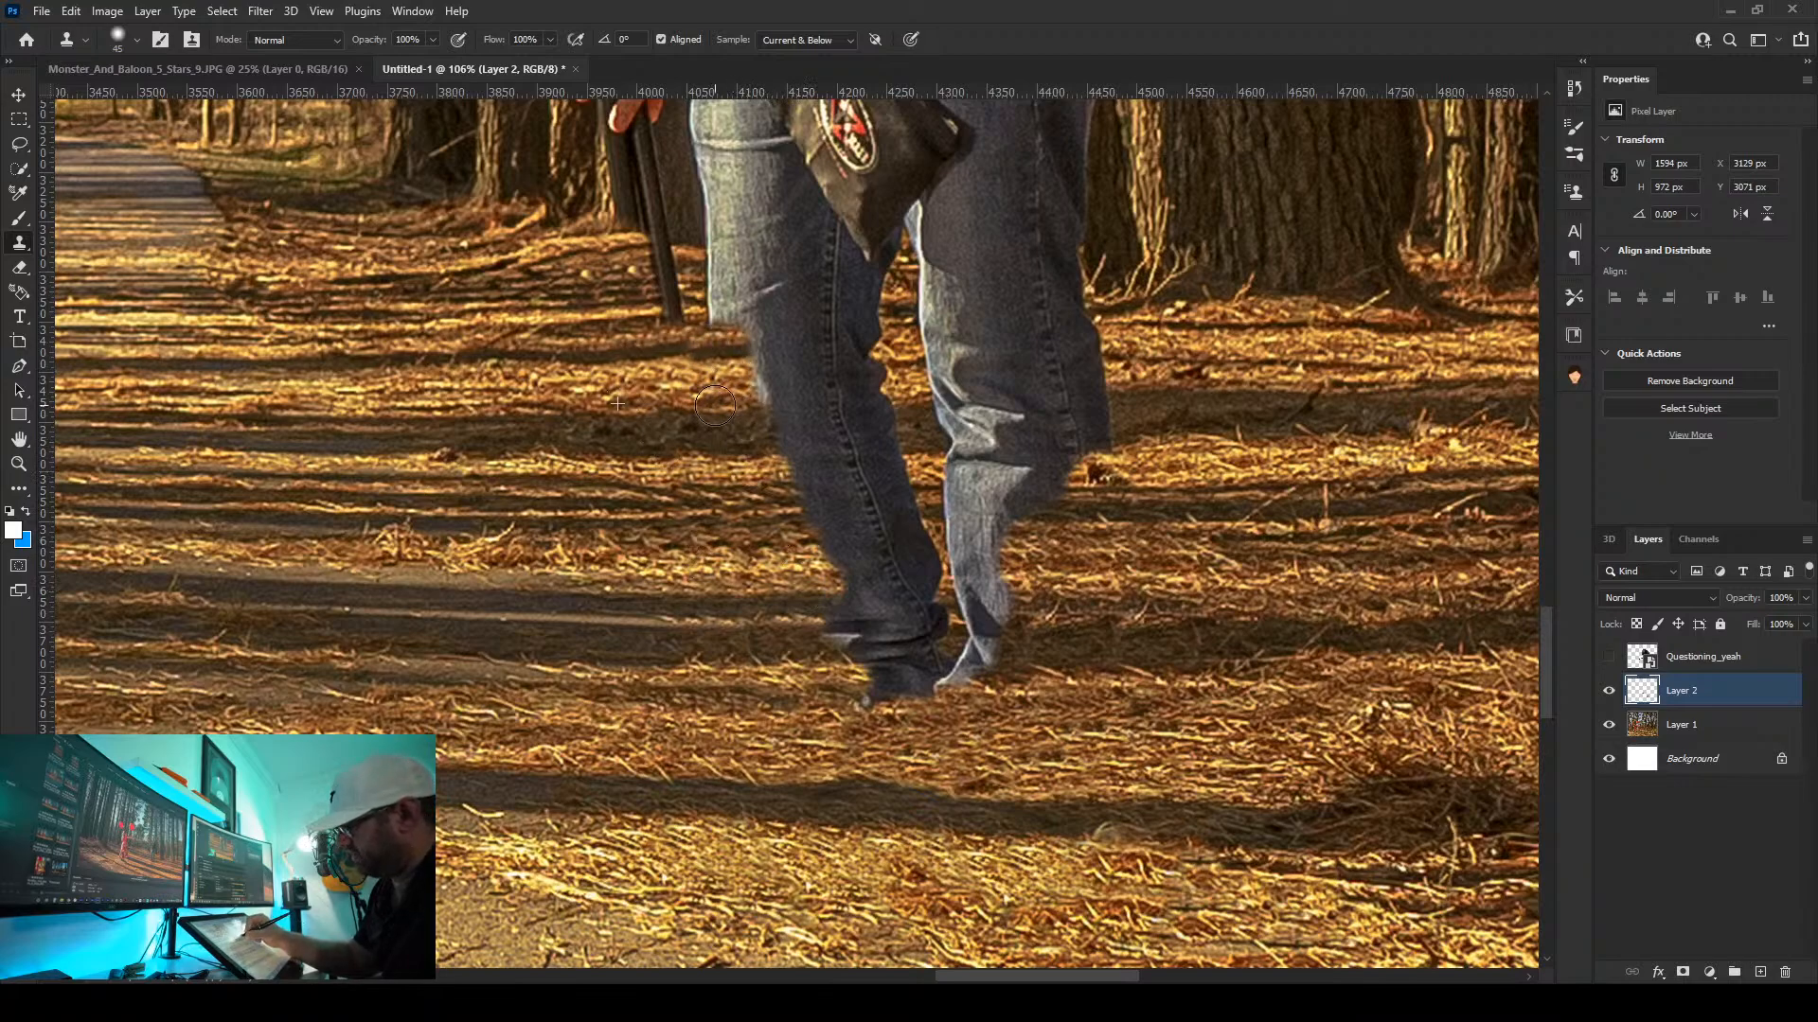
key("ctrl+z")
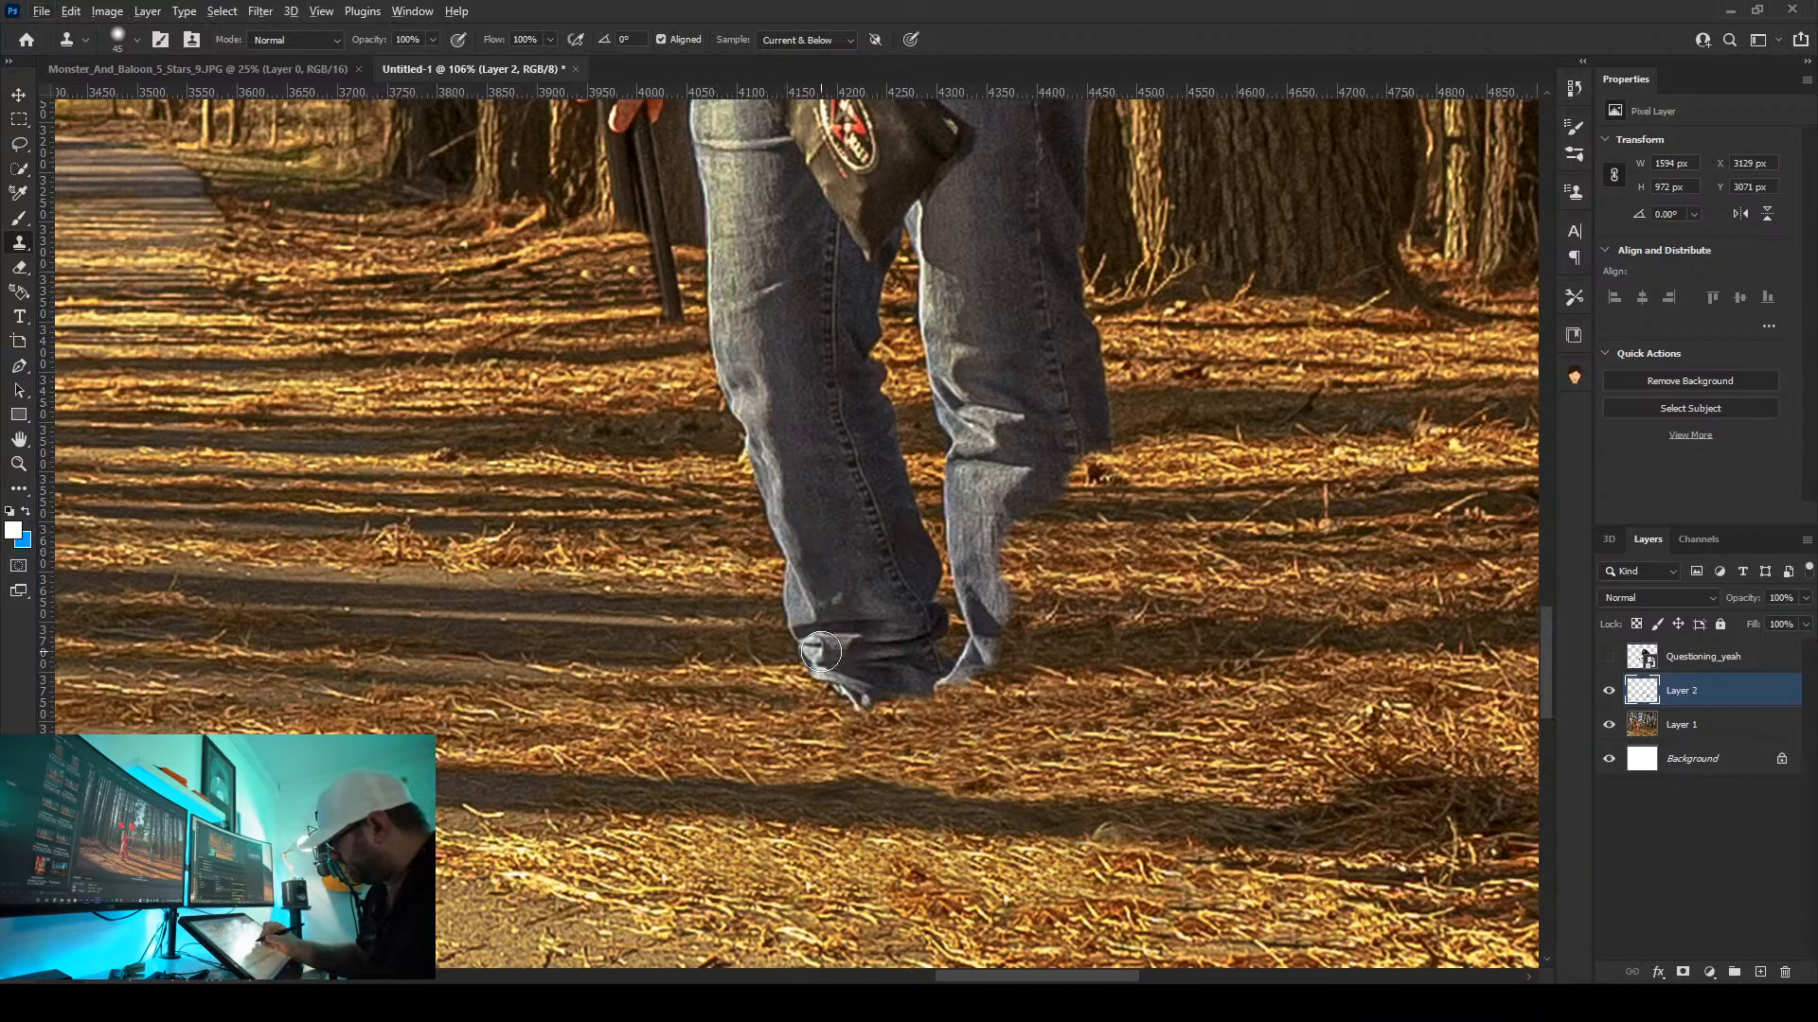
mouse_move(821, 652)
left_mouse_down()
mouse_move(813, 665)
mouse_move(866, 701)
mouse_move(791, 620)
mouse_move(789, 587)
mouse_move(810, 578)
mouse_move(844, 610)
mouse_move(833, 653)
mouse_move(851, 658)
left_mouse_up()
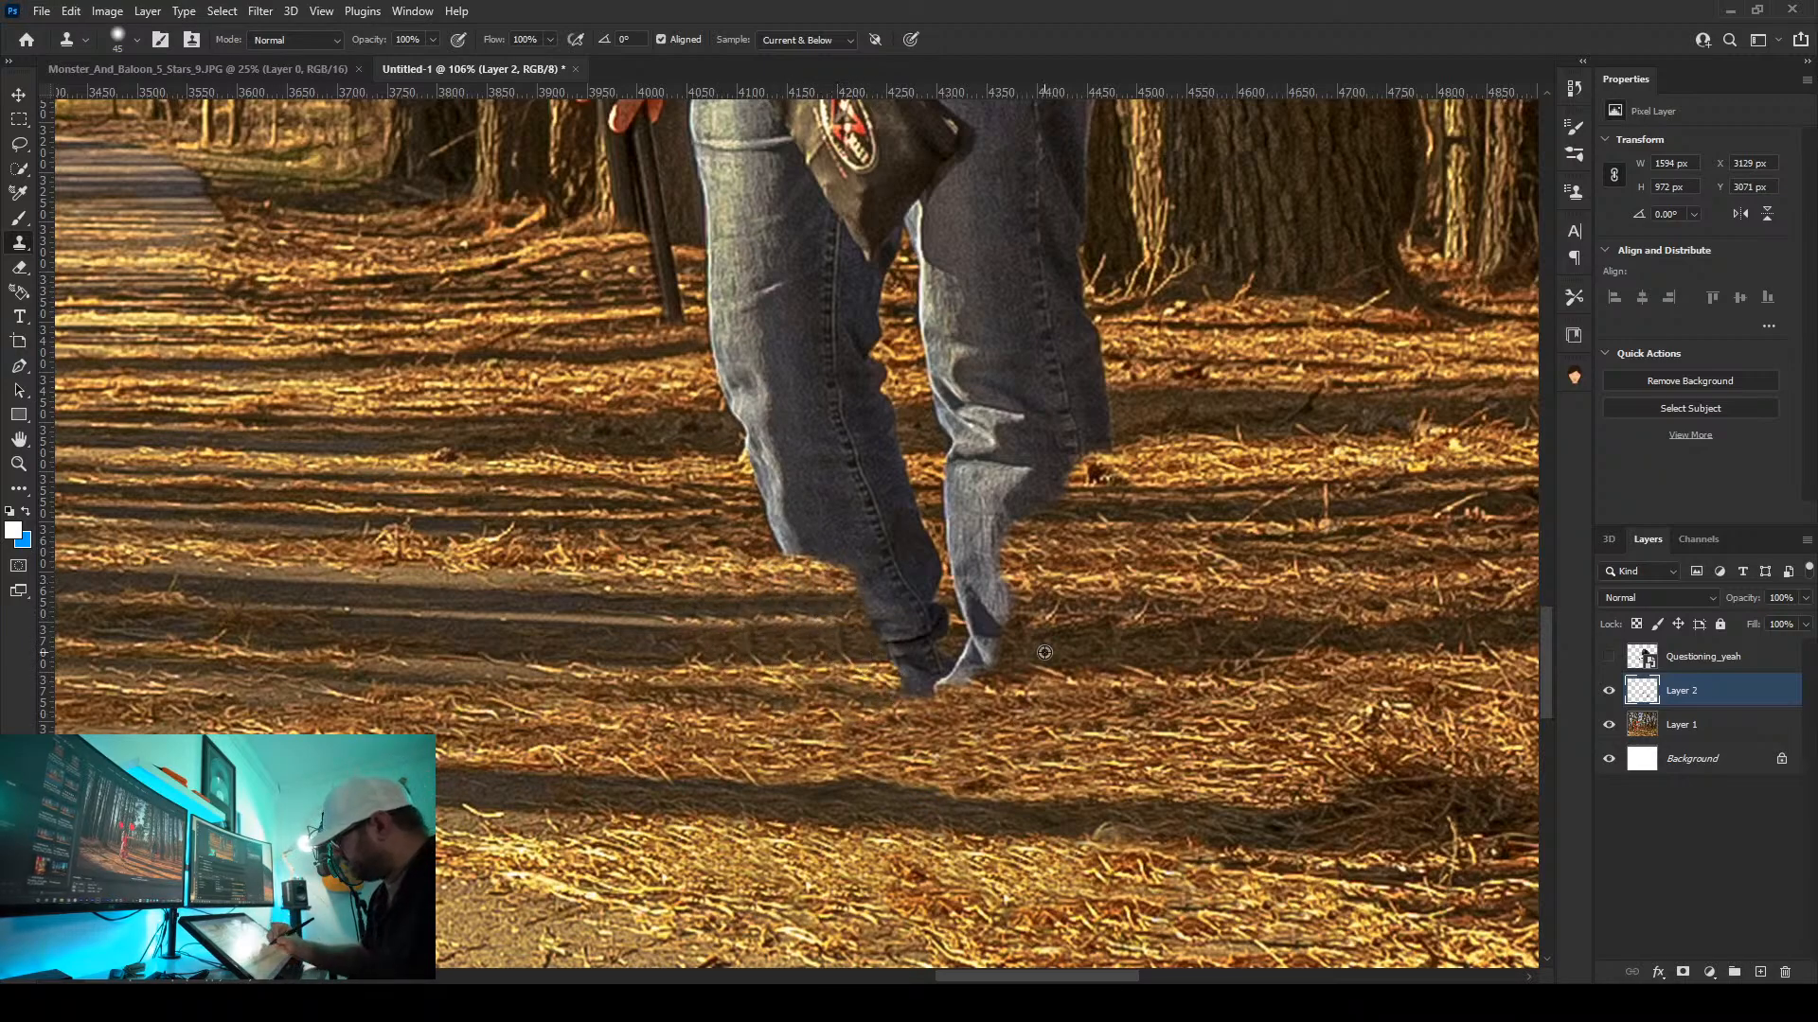
mouse_move(921, 719)
left_mouse_down()
mouse_move(819, 684)
mouse_move(807, 701)
mouse_move(869, 680)
left_mouse_up()
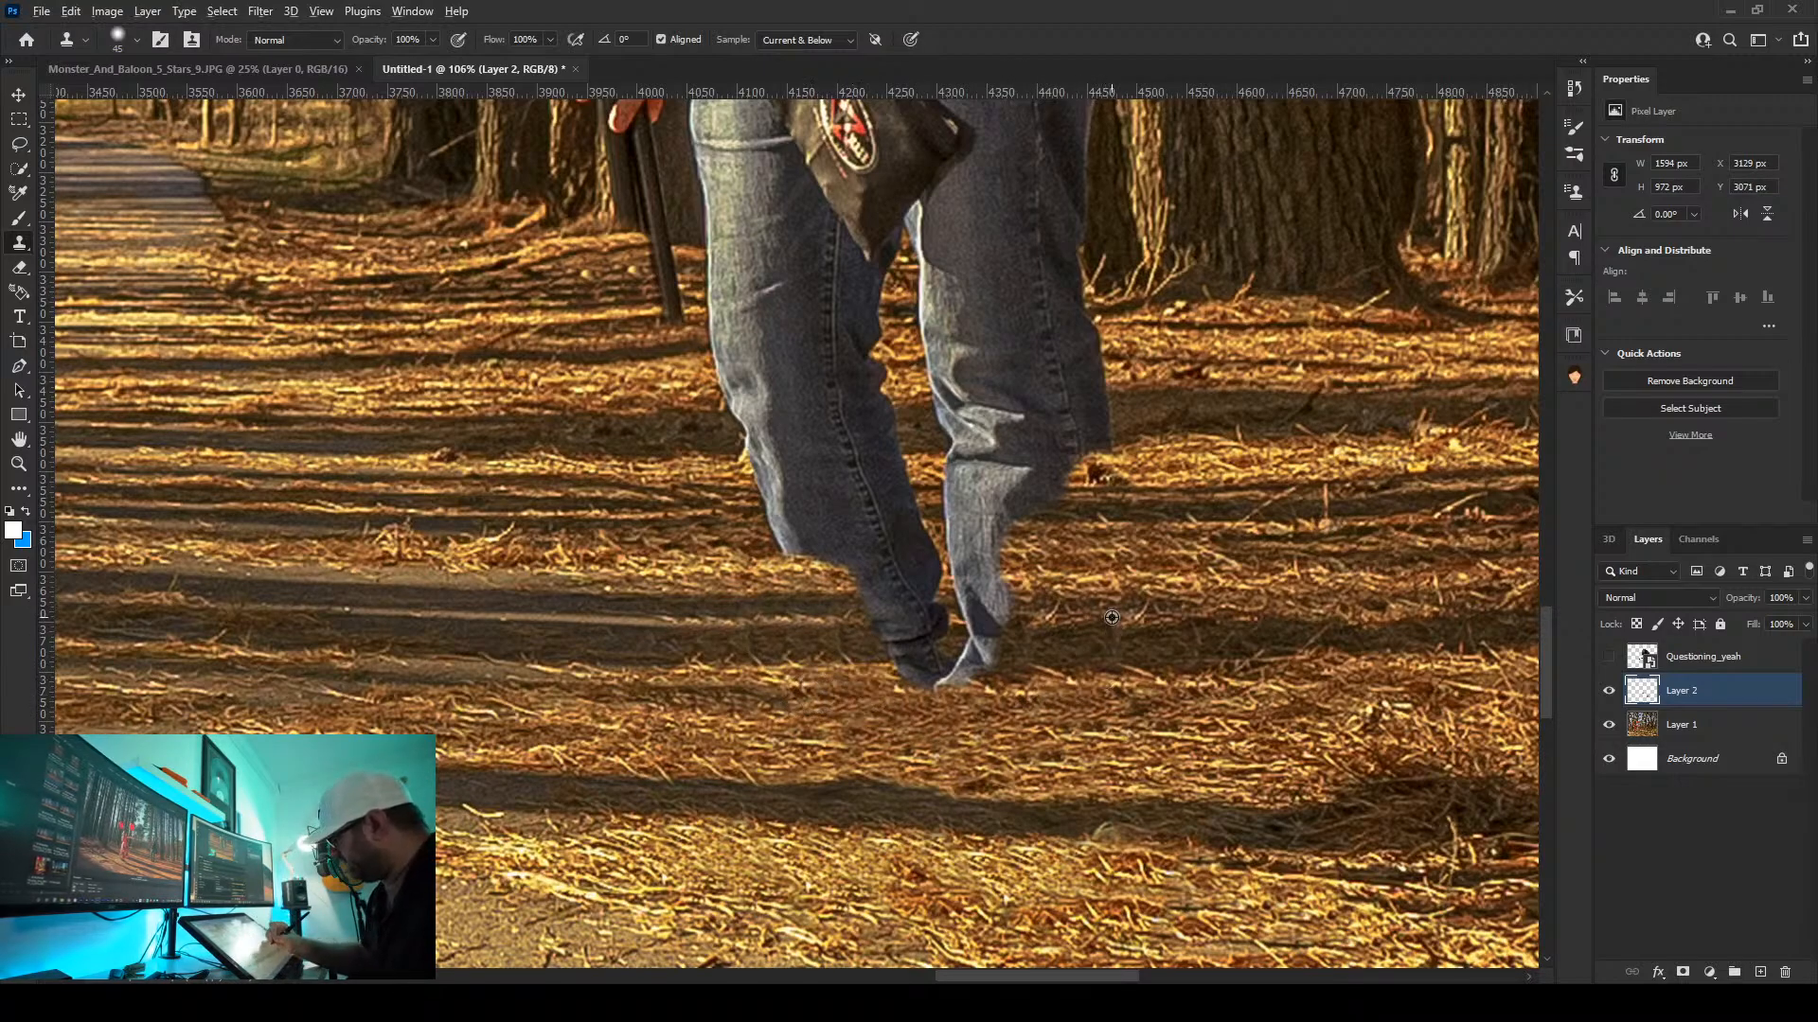
Clone shadowed ground over the remaining hem tips of both legs to continue the dark band beneath them
mouse_move(1009, 647)
left_mouse_down()
mouse_move(950, 685)
mouse_move(947, 645)
mouse_move(909, 678)
mouse_move(937, 677)
mouse_move(894, 667)
mouse_move(953, 629)
left_mouse_up()
left_click(1109, 671, "alt")
left_click(762, 610)
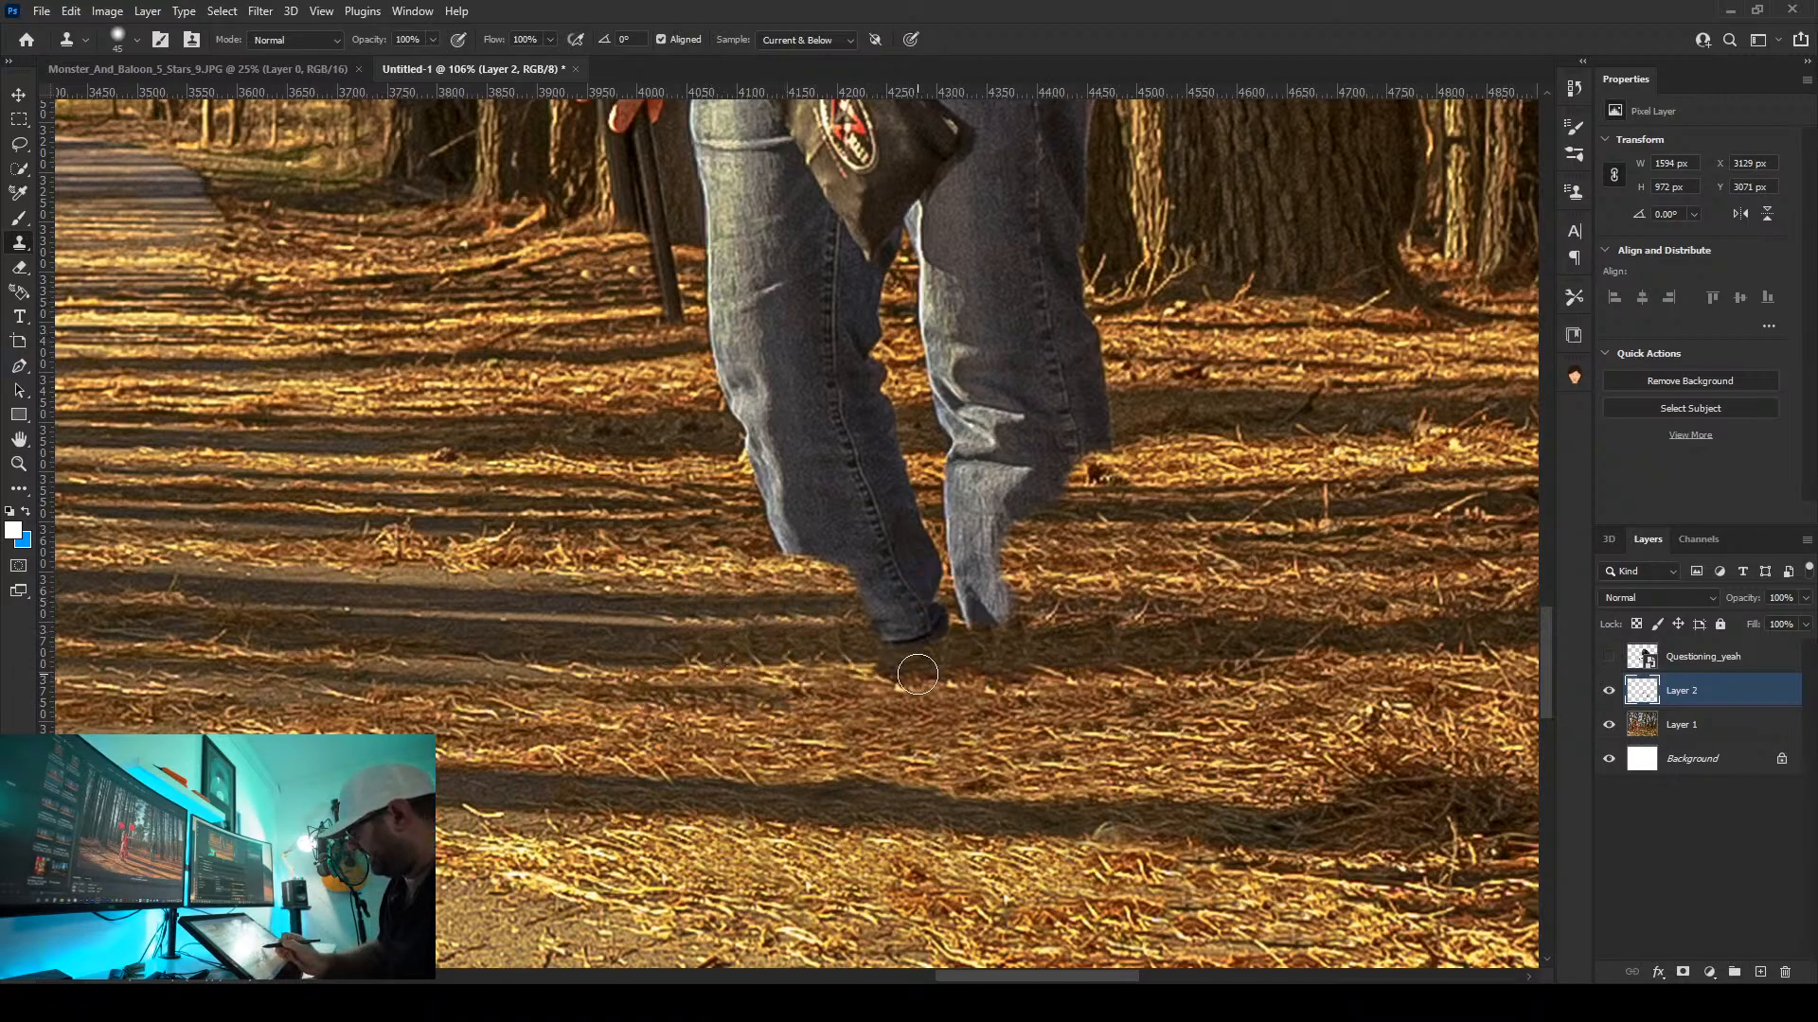
left_click_drag(648, 668, 689, 628)
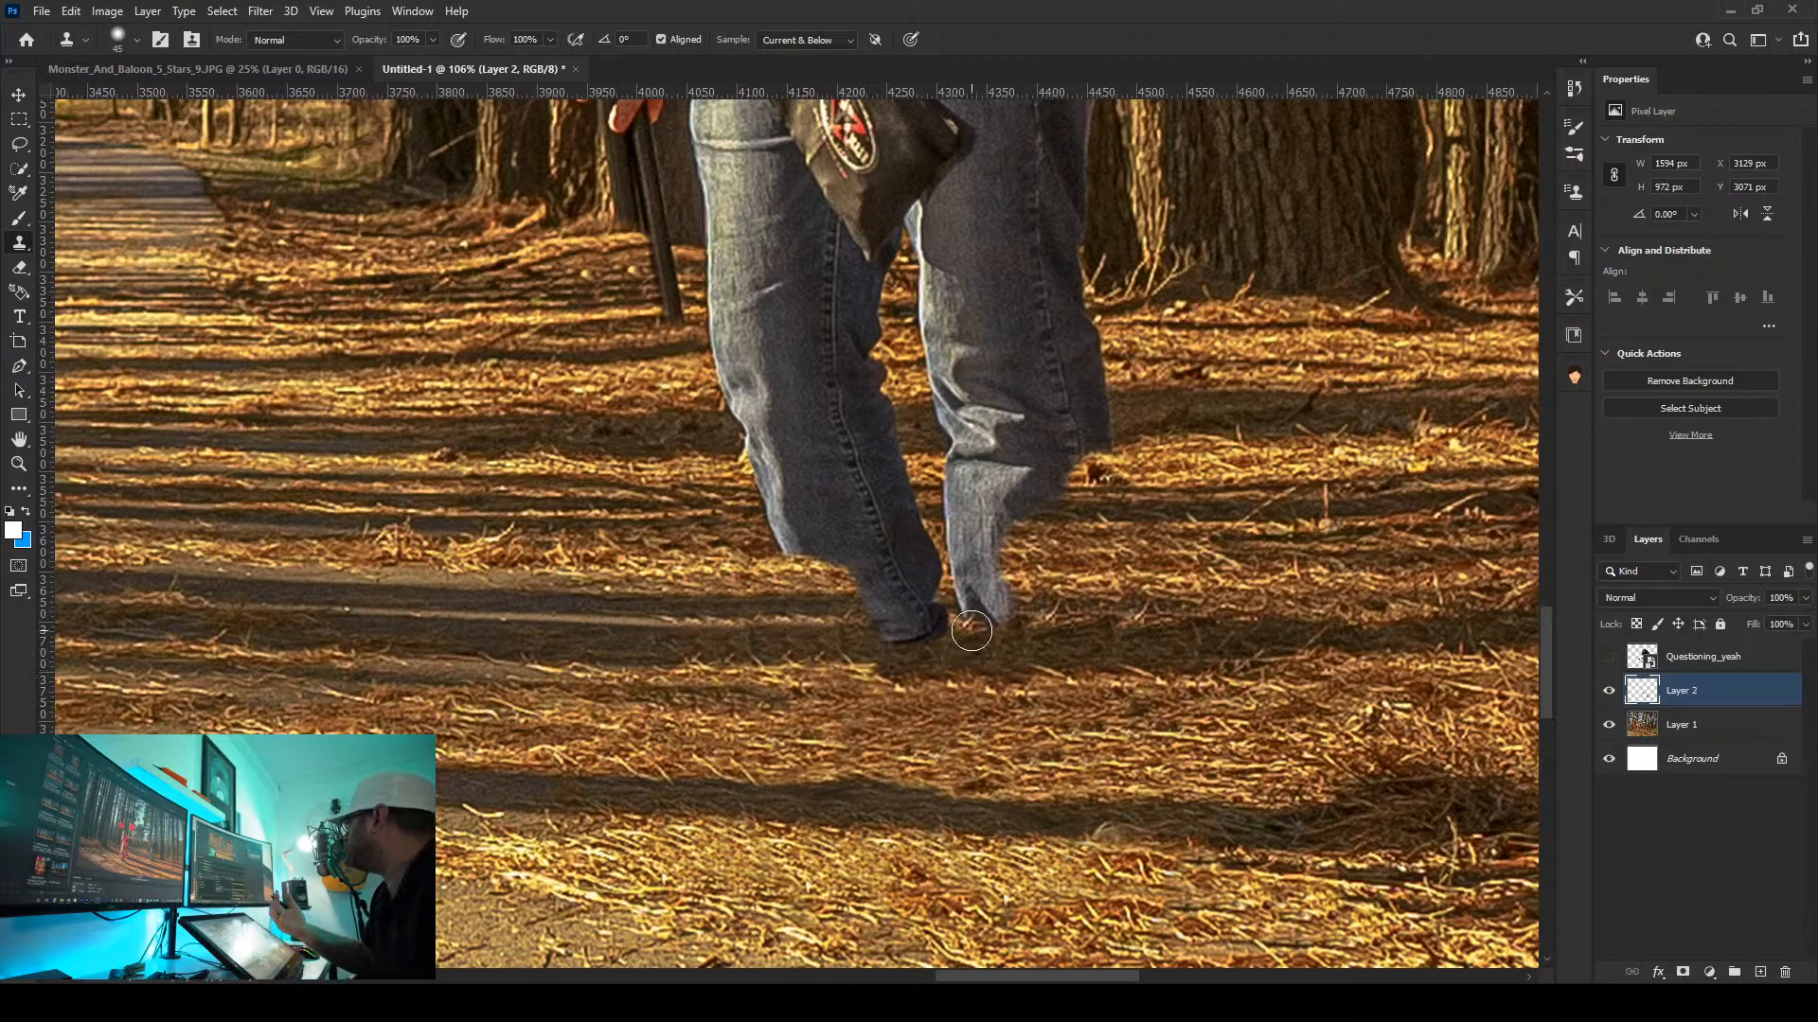
left_click(971, 630)
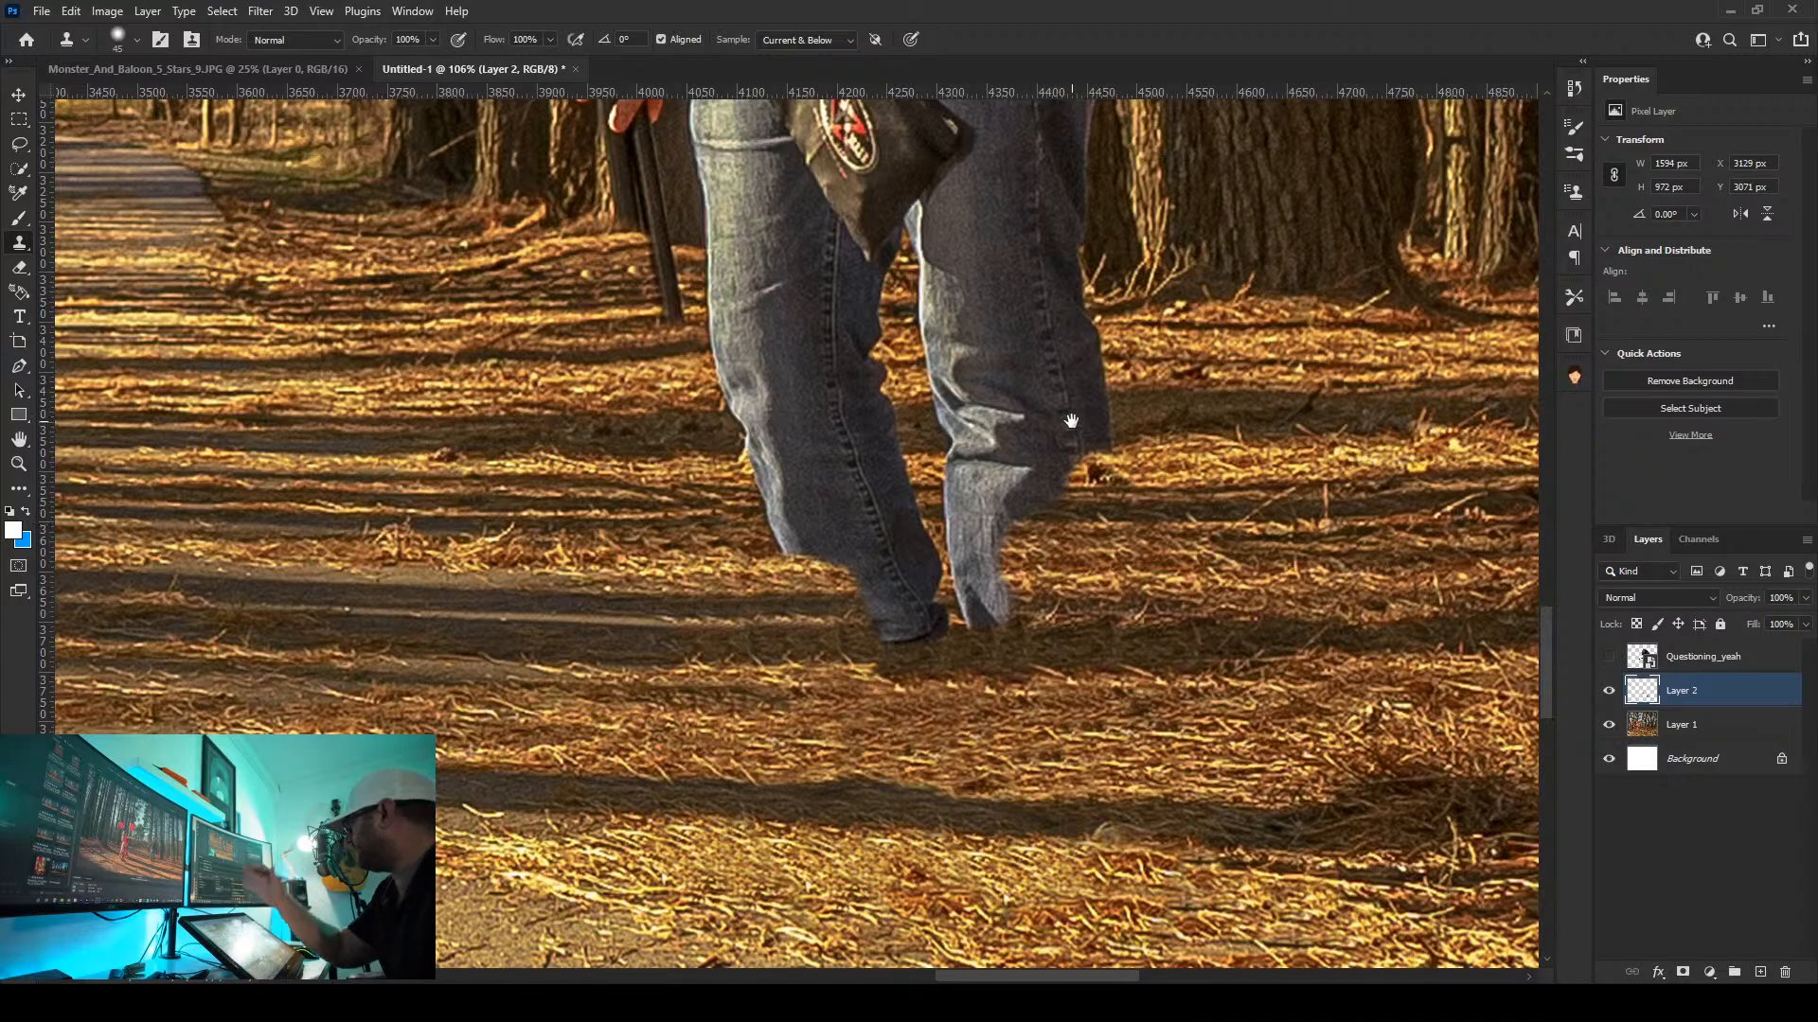
Clone ground texture over the near leg's narrow lower shin and over the far leg's shin up to just below the knee
mouse_move(1129, 679)
left_mouse_down()
mouse_move(997, 821)
mouse_move(1025, 759)
left_mouse_up()
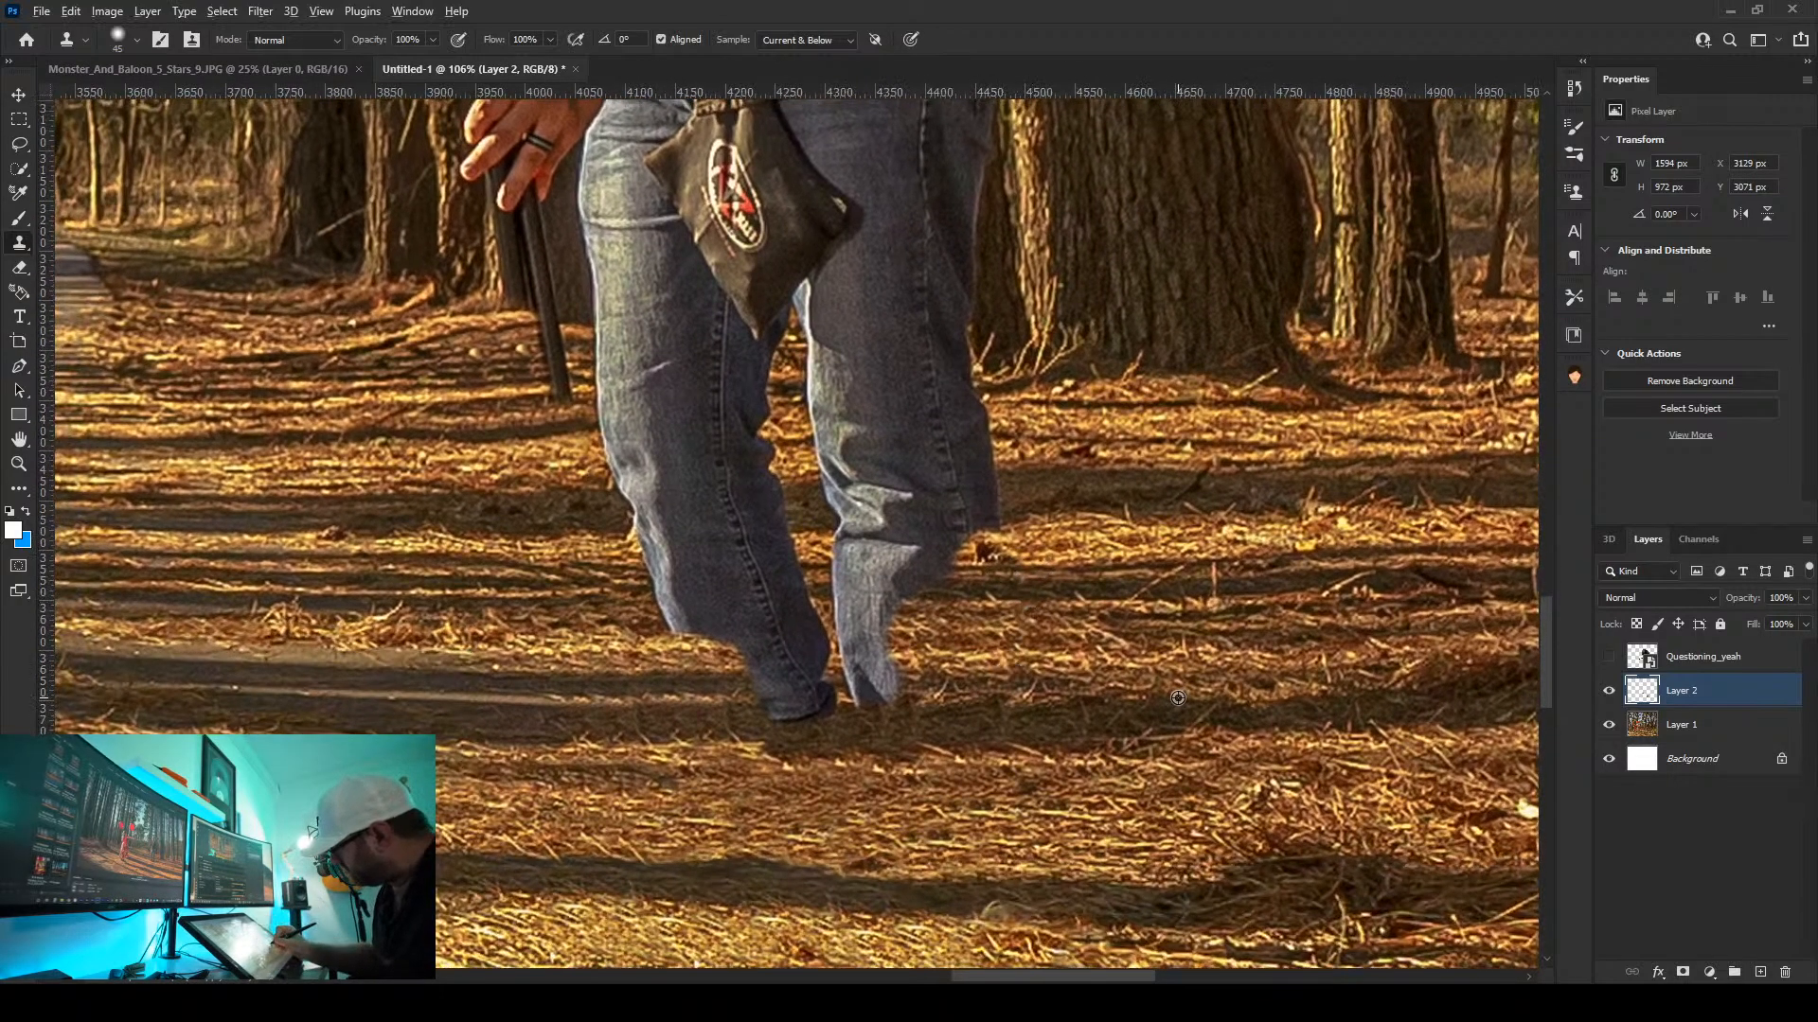
mouse_move(890, 710)
left_mouse_down()
mouse_move(895, 696)
mouse_move(862, 709)
mouse_move(863, 653)
mouse_move(822, 596)
left_mouse_up()
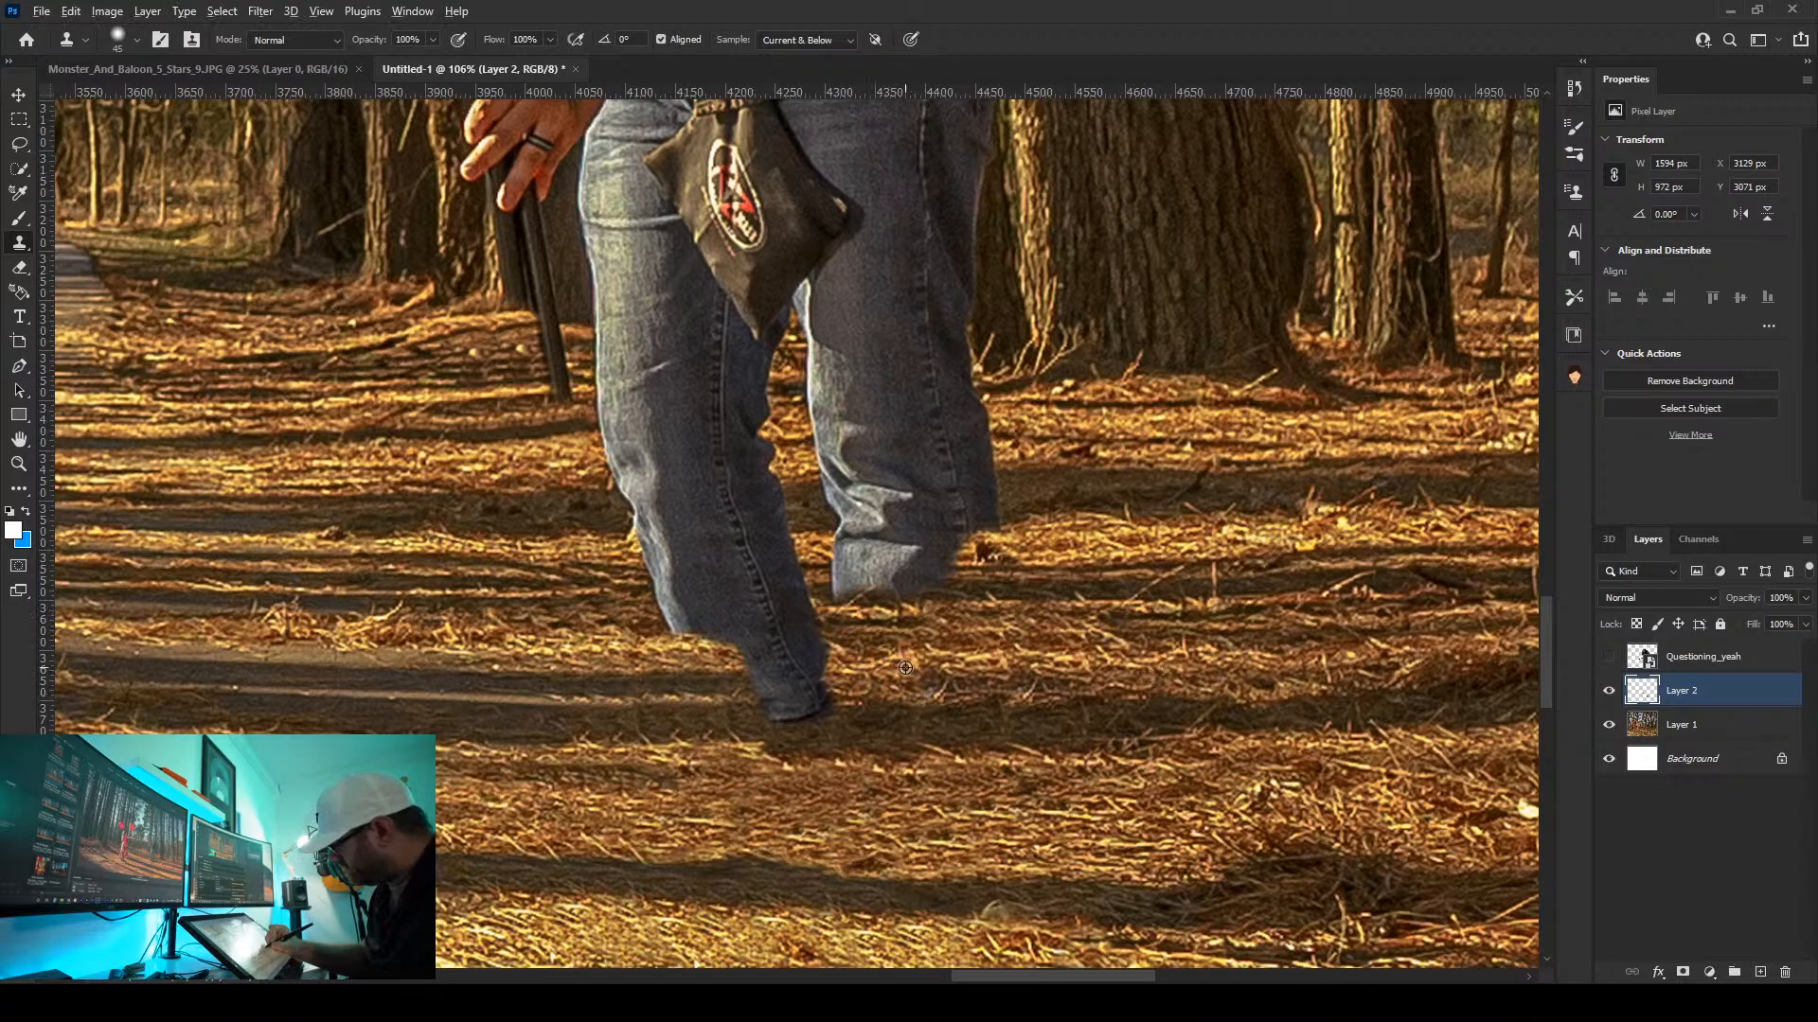
left_click(1170, 684, "alt")
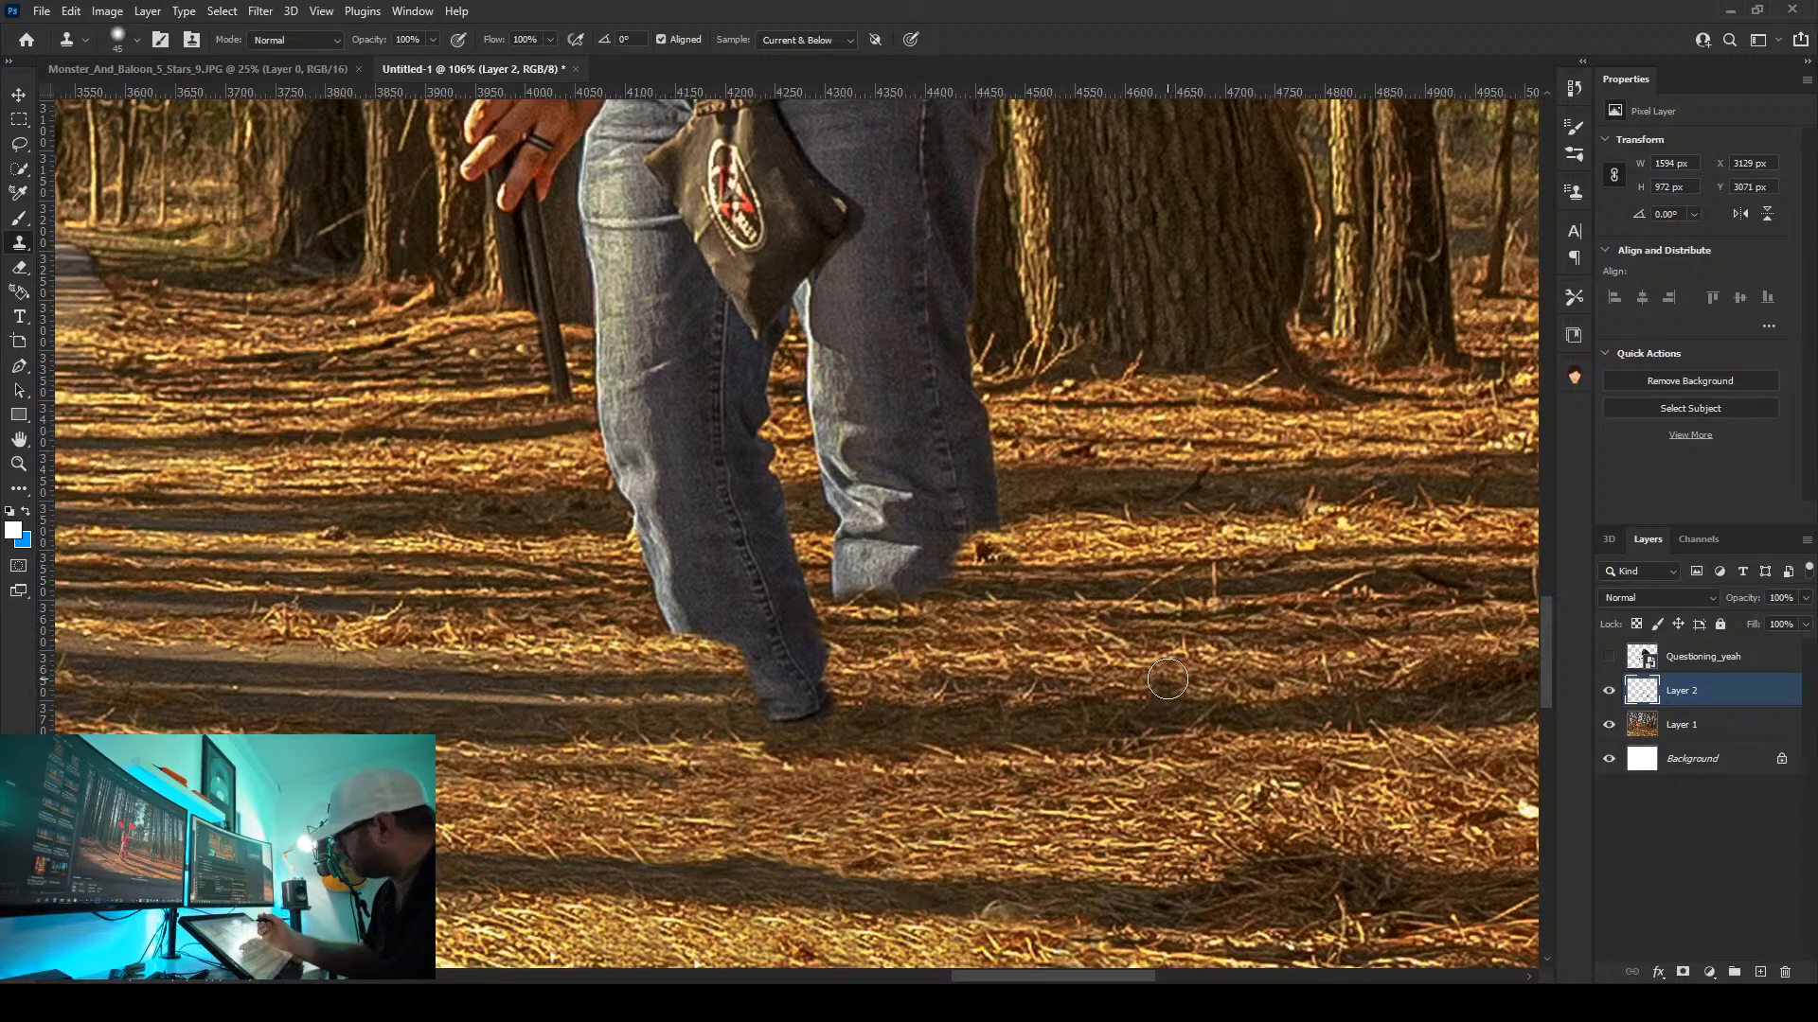
mouse_move(817, 691)
left_mouse_down()
mouse_move(779, 713)
mouse_move(811, 675)
mouse_move(804, 651)
mouse_move(742, 669)
mouse_move(809, 645)
mouse_move(662, 628)
left_mouse_up()
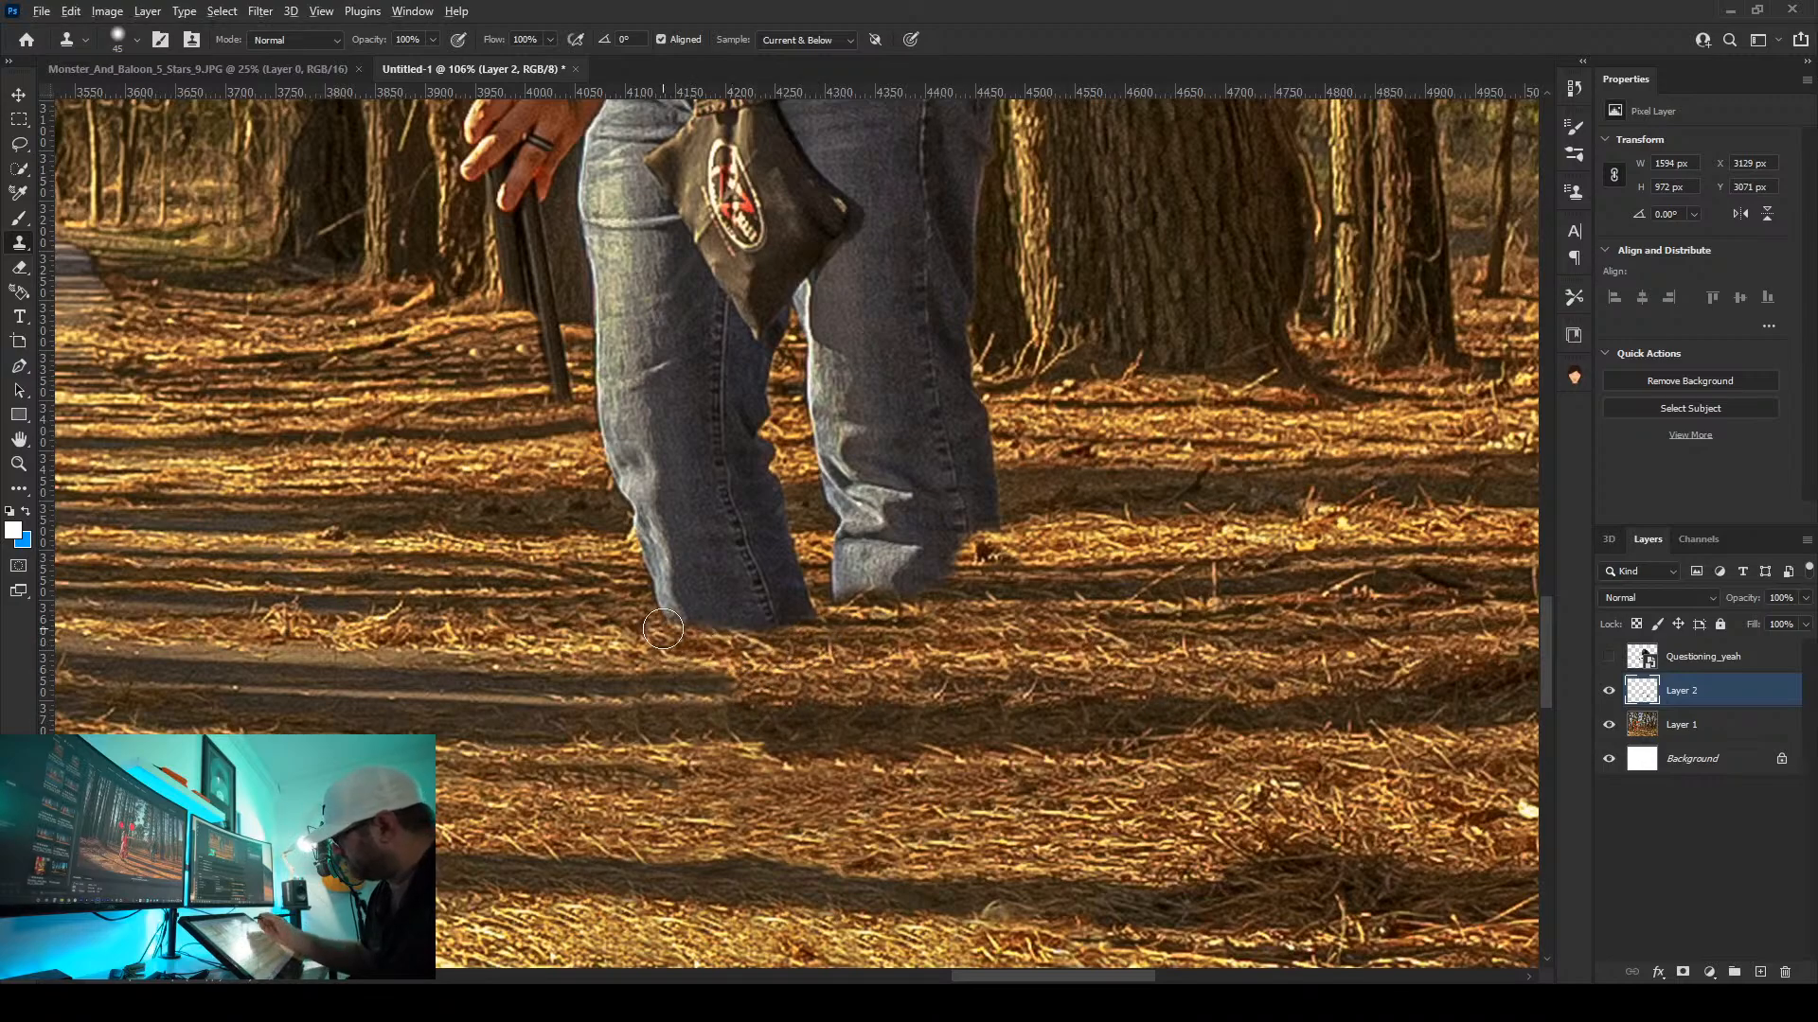
mouse_move(813, 626)
left_mouse_down()
mouse_move(669, 634)
mouse_move(765, 617)
mouse_move(671, 620)
mouse_move(772, 579)
mouse_move(818, 613)
mouse_move(781, 592)
mouse_move(652, 590)
mouse_move(793, 576)
mouse_move(631, 565)
left_mouse_up()
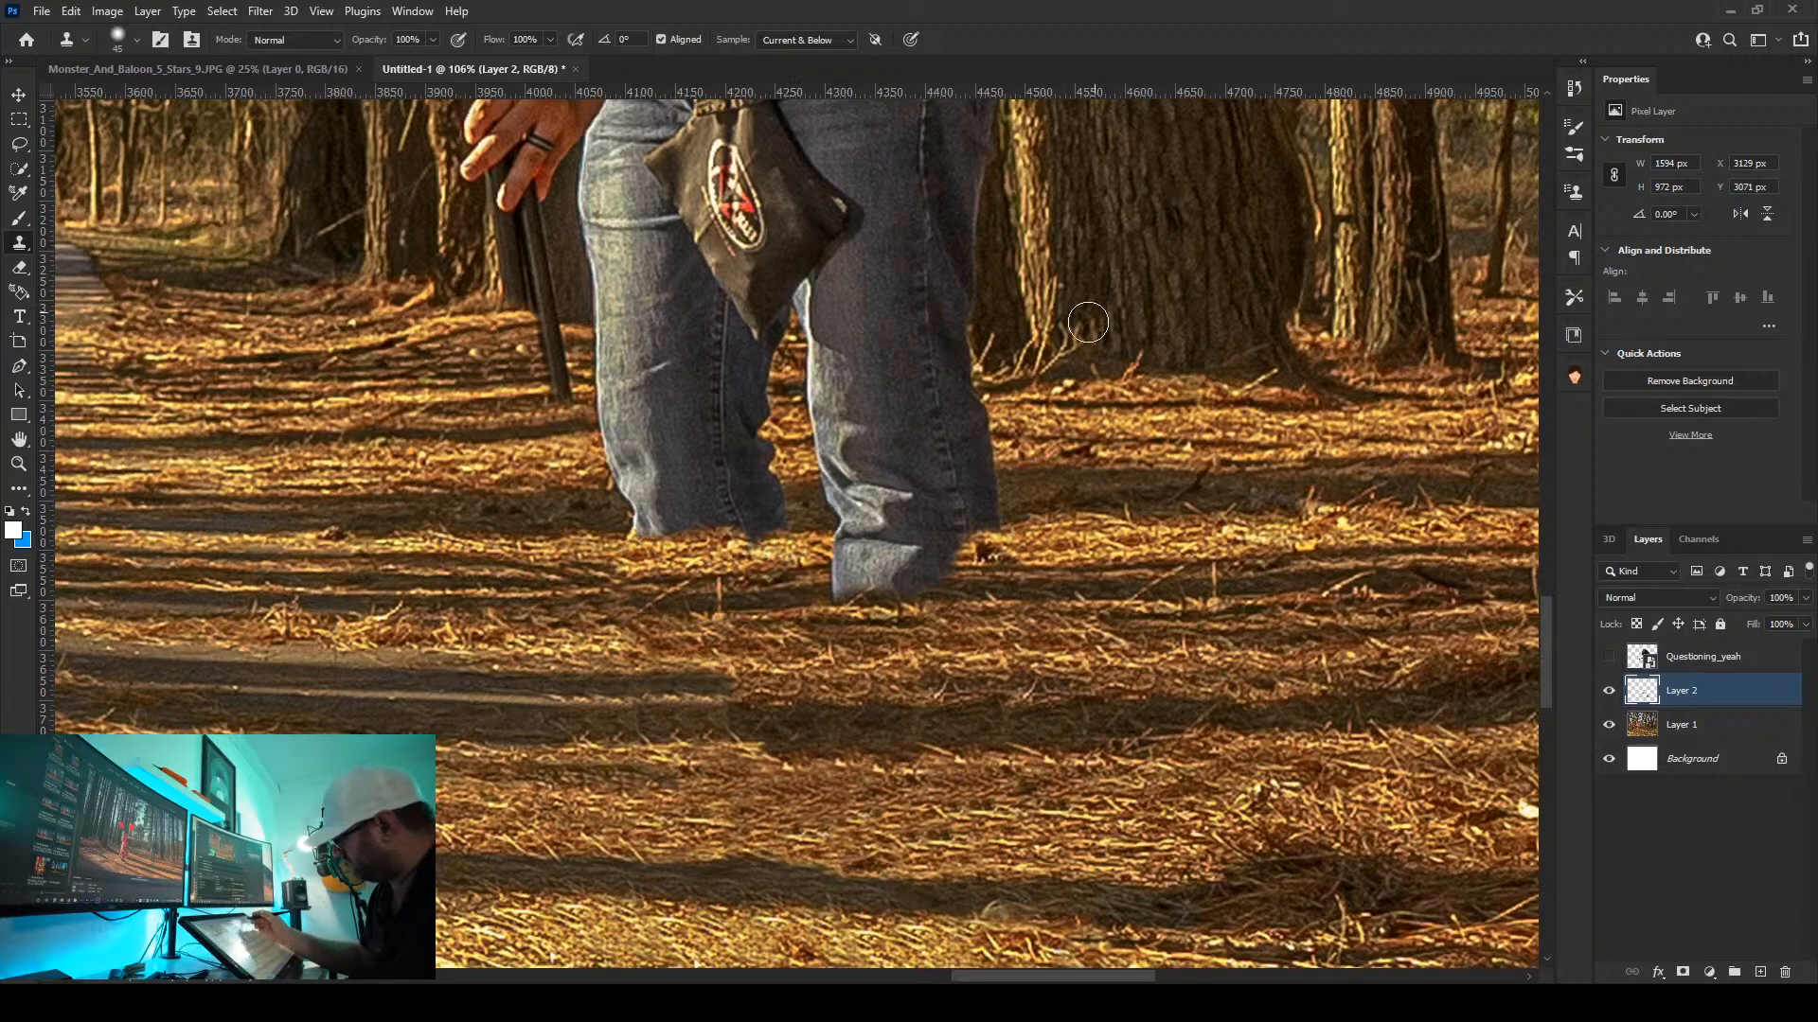
Clone pine-straw ground over the rest of the near leg's shin so the jeans end level just below the knee
left_click_drag(985, 566, 1110, 663)
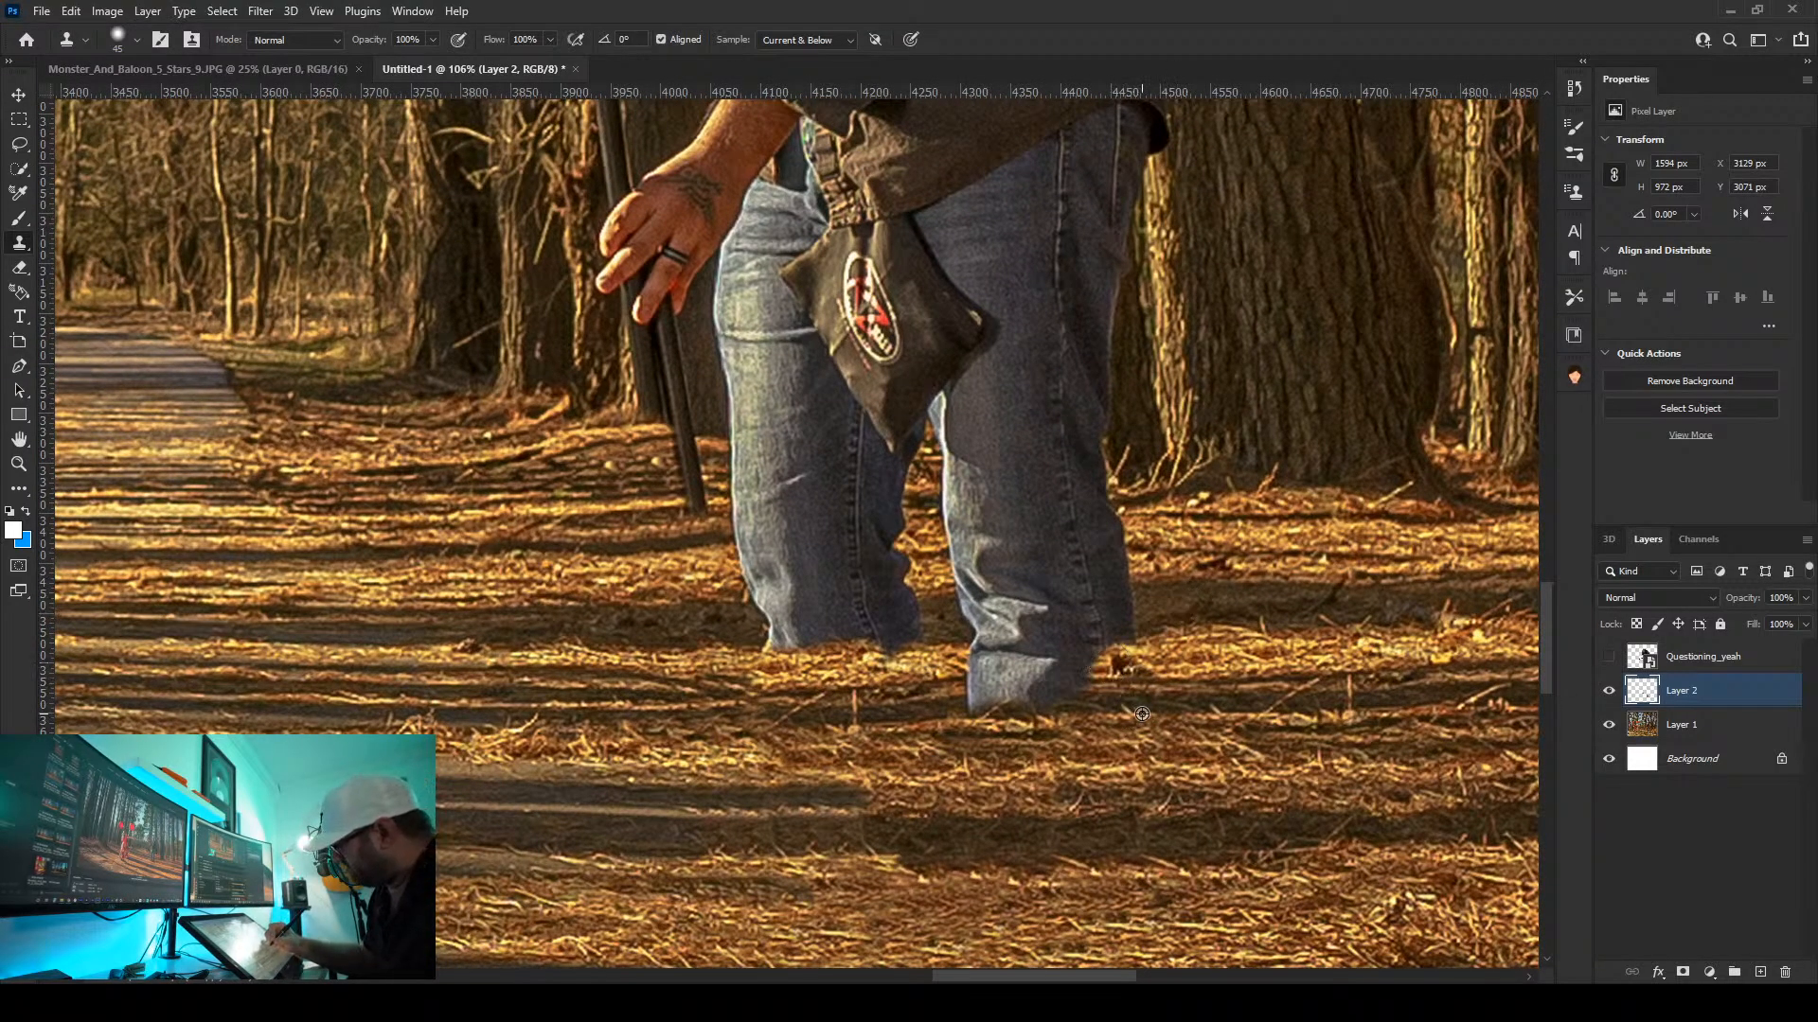
mouse_move(1051, 712)
left_mouse_down()
mouse_move(977, 709)
mouse_move(1067, 696)
mouse_move(1065, 676)
mouse_move(967, 684)
mouse_move(1042, 665)
mouse_move(1122, 680)
mouse_move(1146, 659)
mouse_move(1103, 669)
mouse_move(1135, 639)
left_mouse_up()
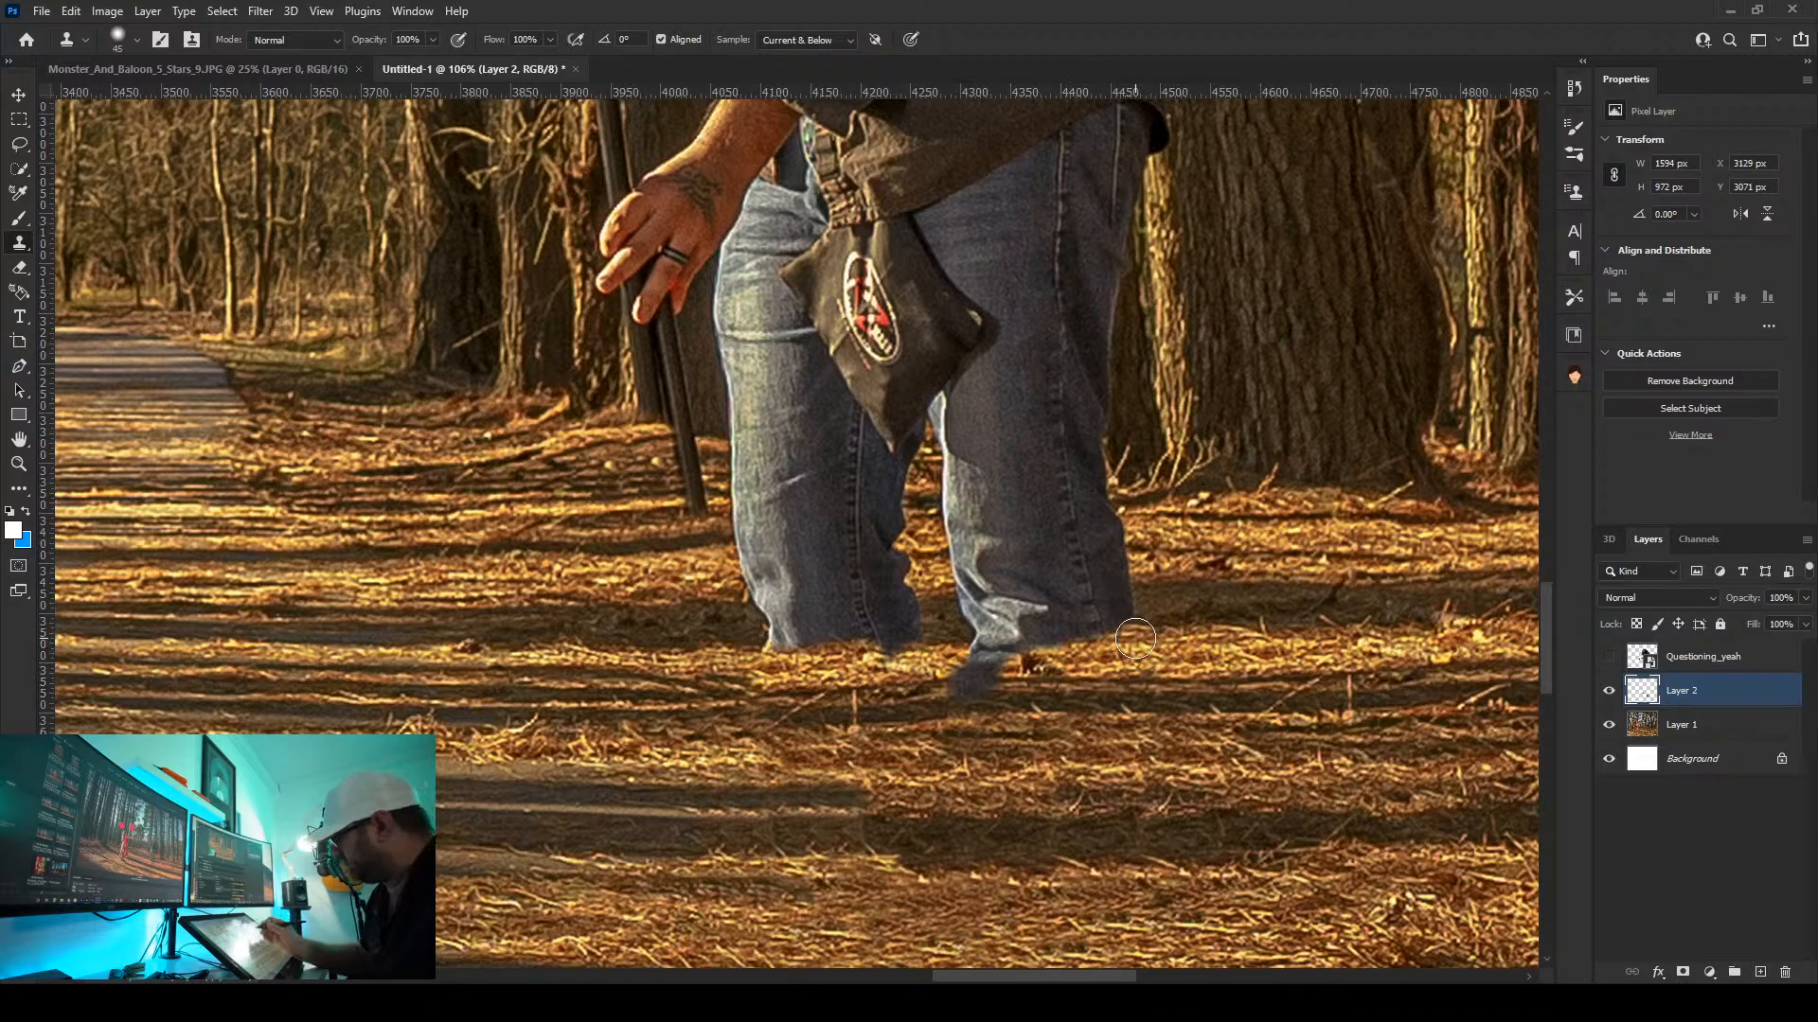
mouse_move(1023, 680)
left_mouse_down()
mouse_move(939, 697)
mouse_move(992, 690)
mouse_move(1028, 645)
mouse_move(981, 642)
mouse_move(1007, 669)
mouse_move(972, 664)
mouse_move(1012, 642)
left_mouse_up()
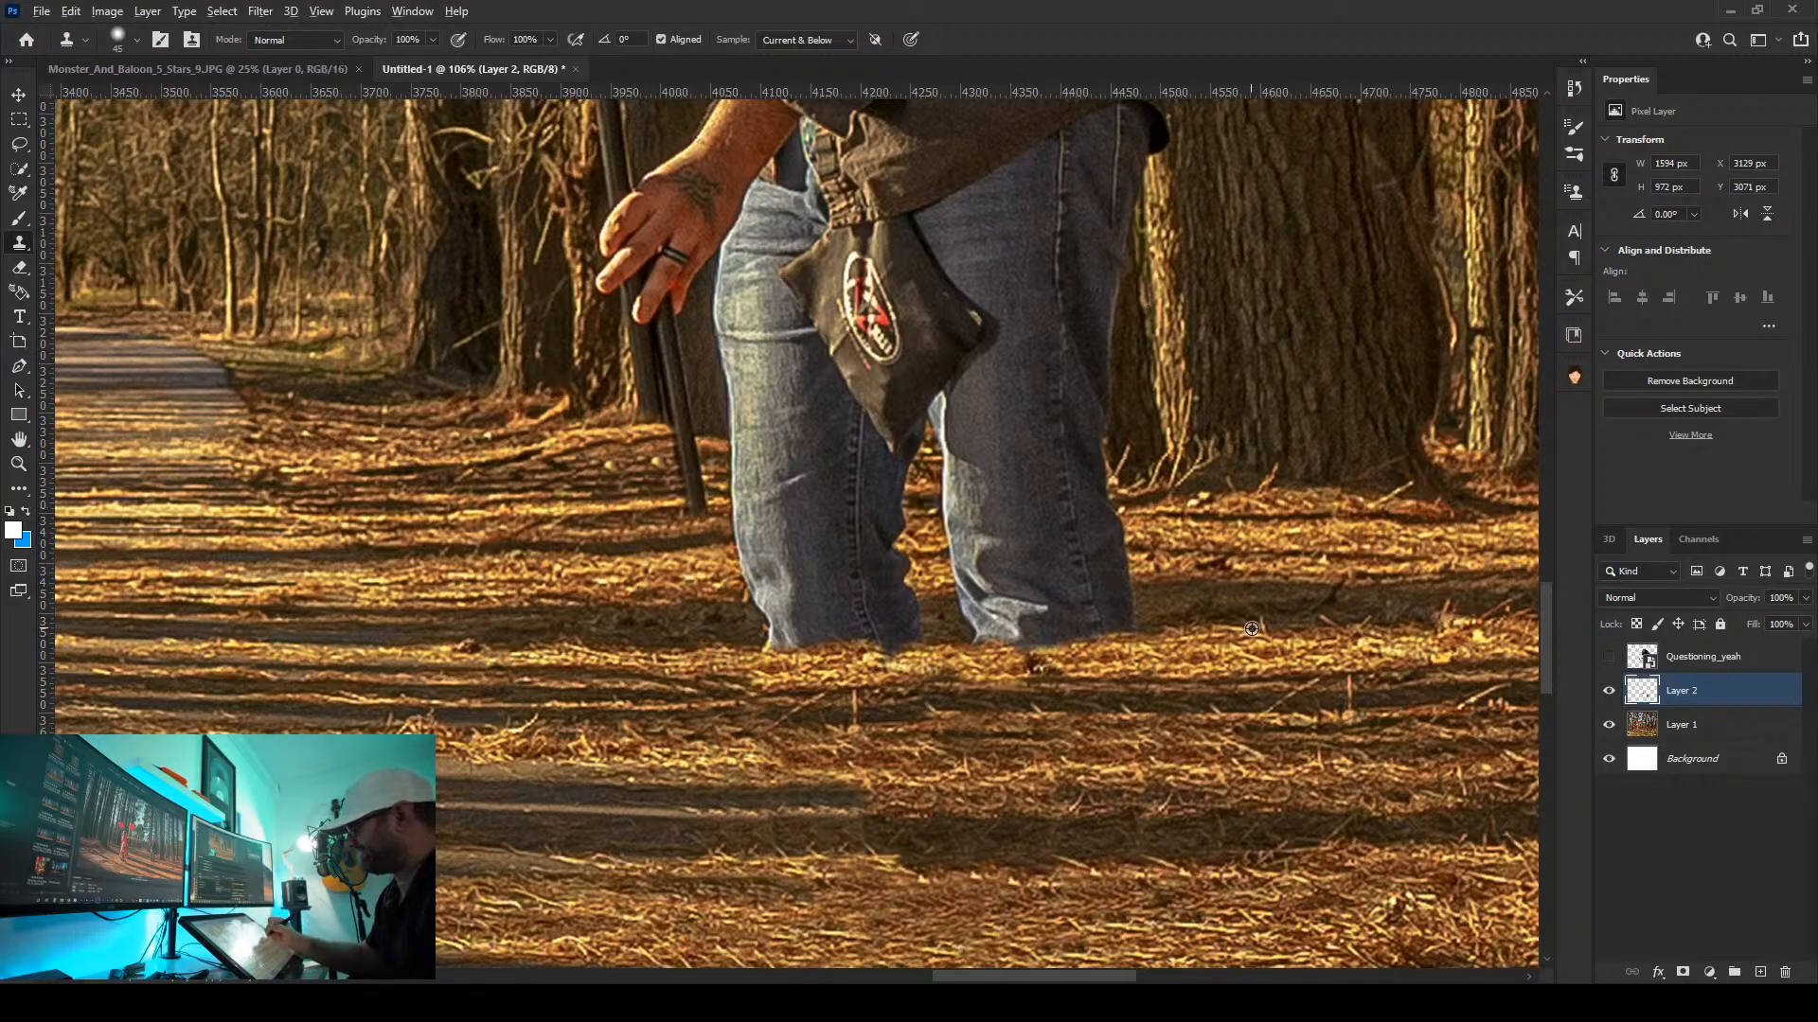
left_click(1377, 589, "alt")
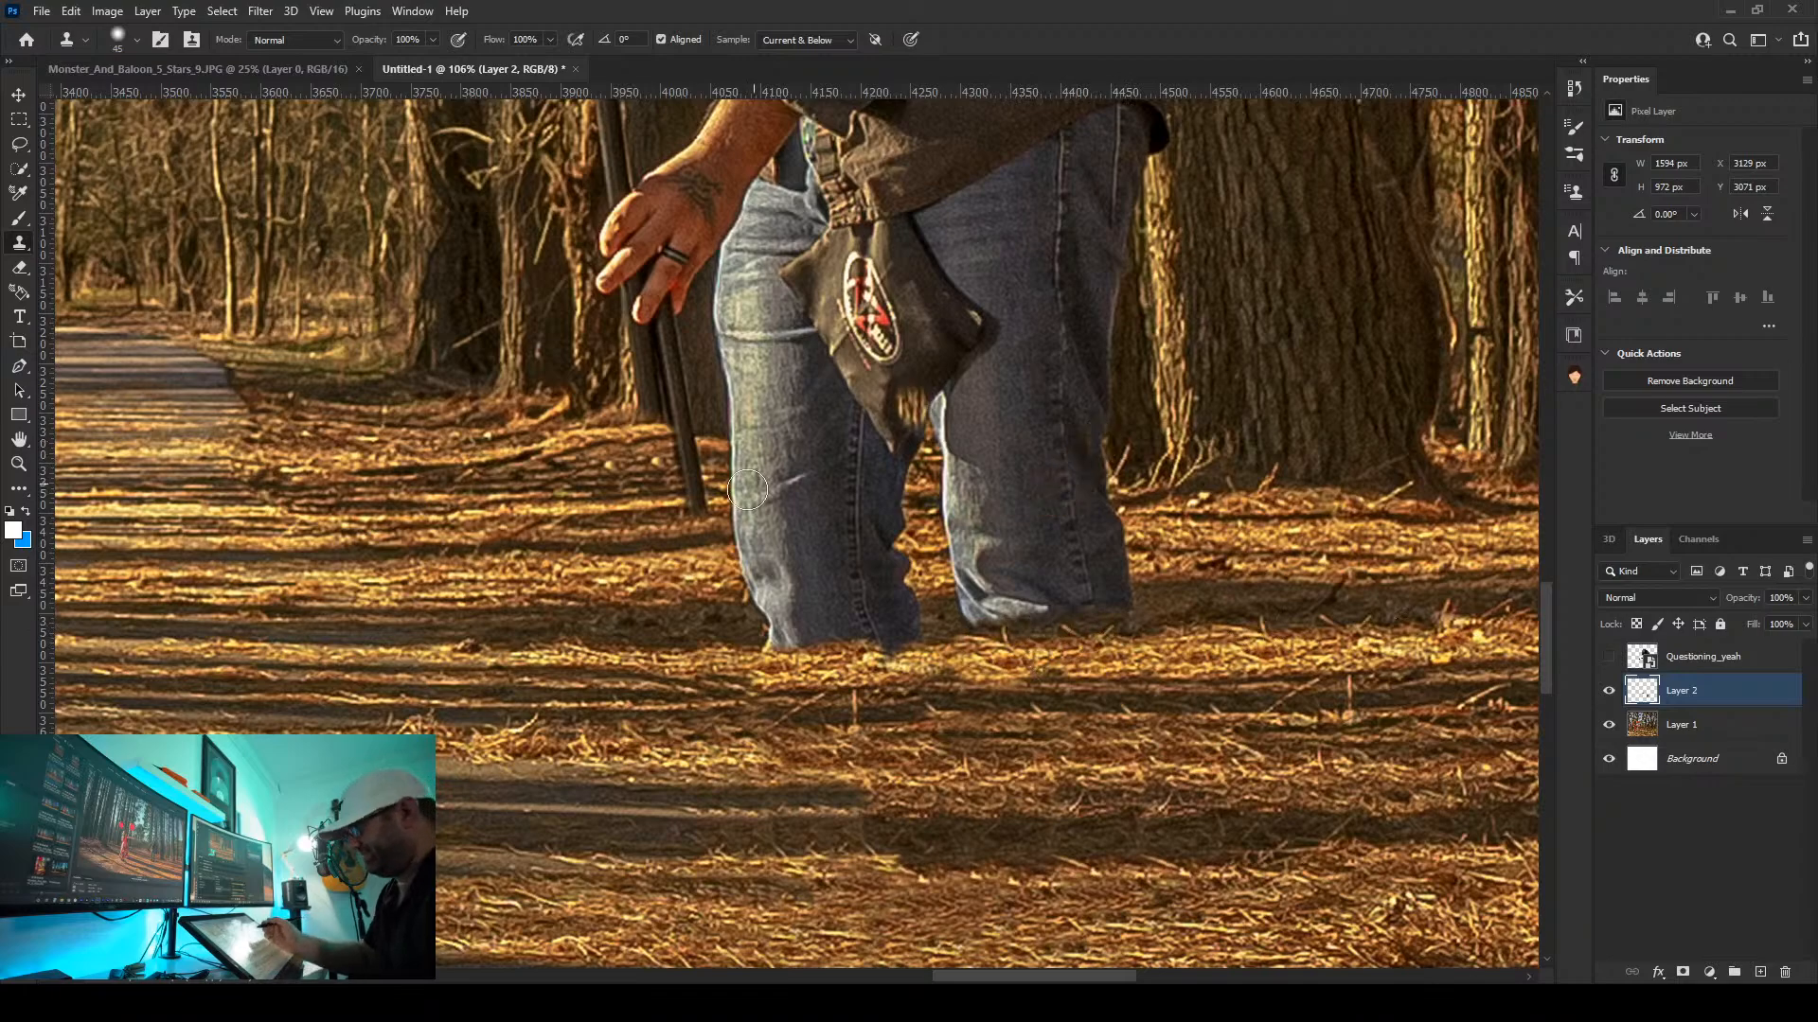
left_click(914, 408)
Clone sunlit and shadowed ground over both knees, shortening the far and near legs to the lower thigh
mouse_move(772, 631)
left_mouse_down()
mouse_move(843, 621)
mouse_move(775, 648)
mouse_move(802, 648)
mouse_move(784, 638)
mouse_move(804, 621)
mouse_move(744, 609)
mouse_move(773, 595)
mouse_move(739, 572)
mouse_move(754, 556)
mouse_move(835, 627)
mouse_move(799, 592)
mouse_move(840, 568)
left_mouse_up()
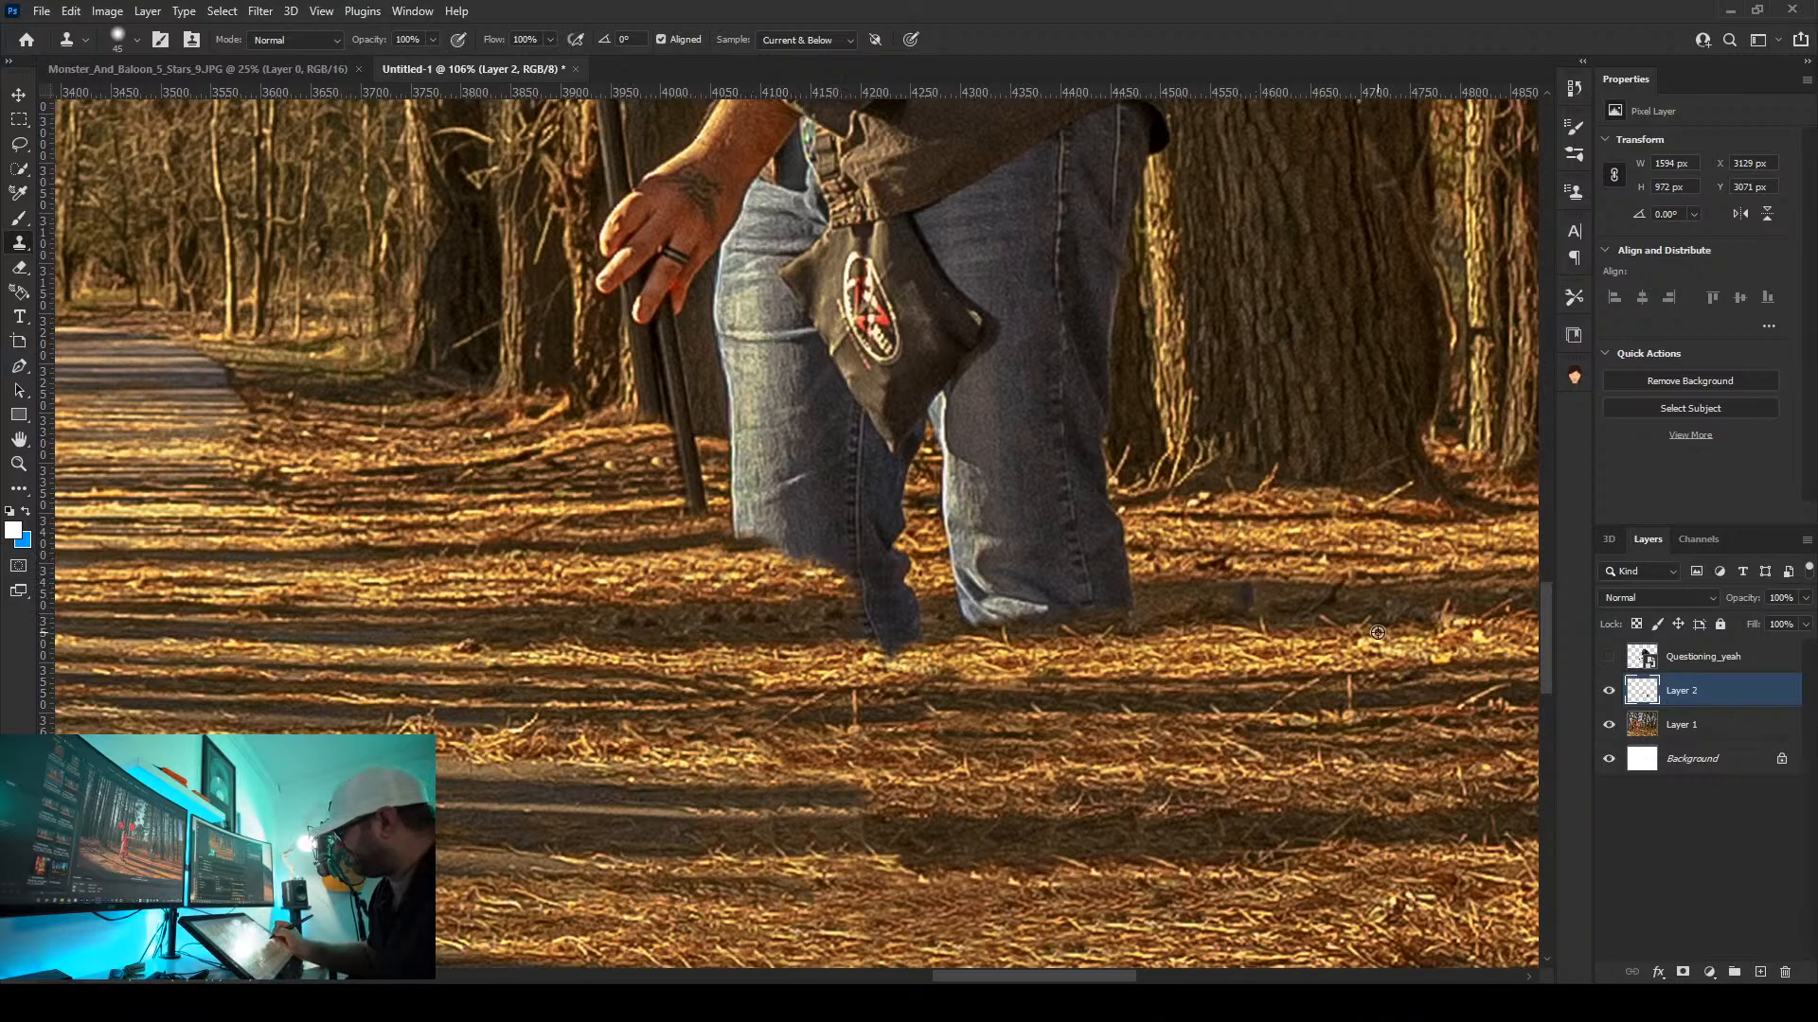
left_click(1422, 625, "alt")
mouse_move(913, 651)
left_mouse_down()
mouse_move(888, 645)
mouse_move(894, 611)
mouse_move(859, 604)
mouse_move(890, 570)
mouse_move(861, 576)
mouse_move(913, 526)
left_mouse_up()
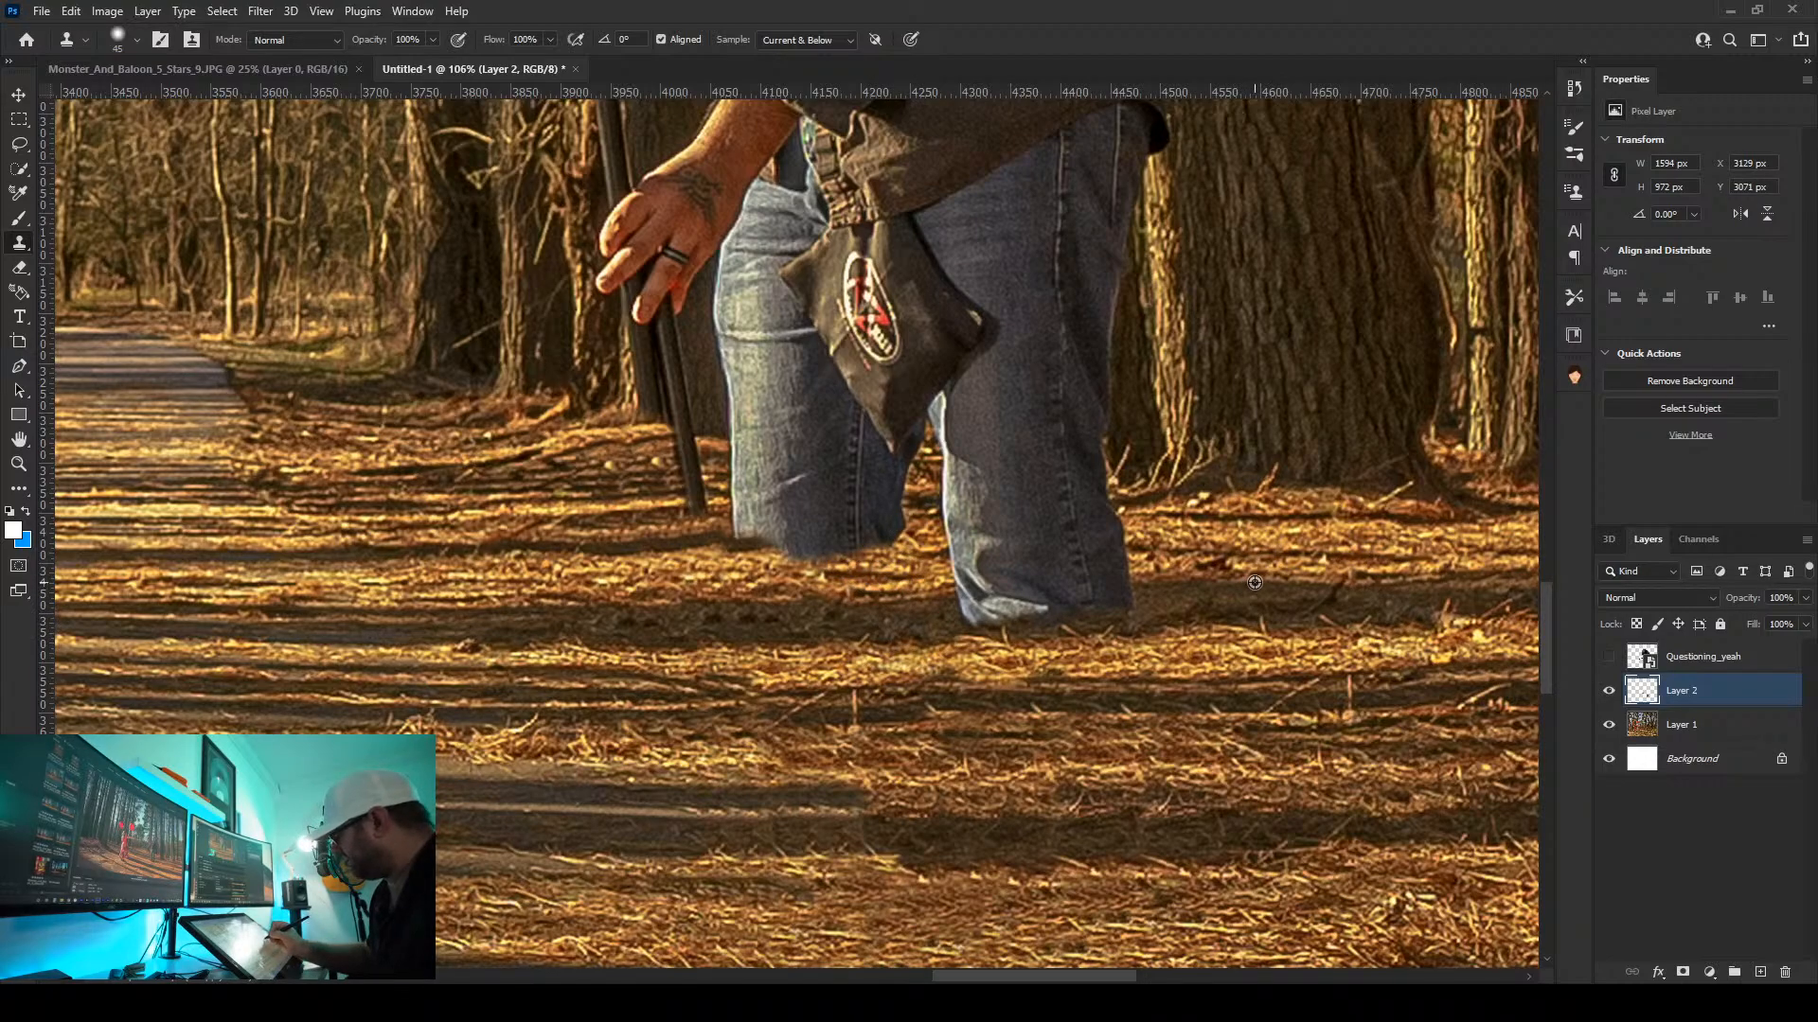
mouse_move(1128, 582)
left_mouse_down()
mouse_move(1117, 568)
mouse_move(1122, 606)
mouse_move(1070, 587)
mouse_move(1097, 579)
left_mouse_up()
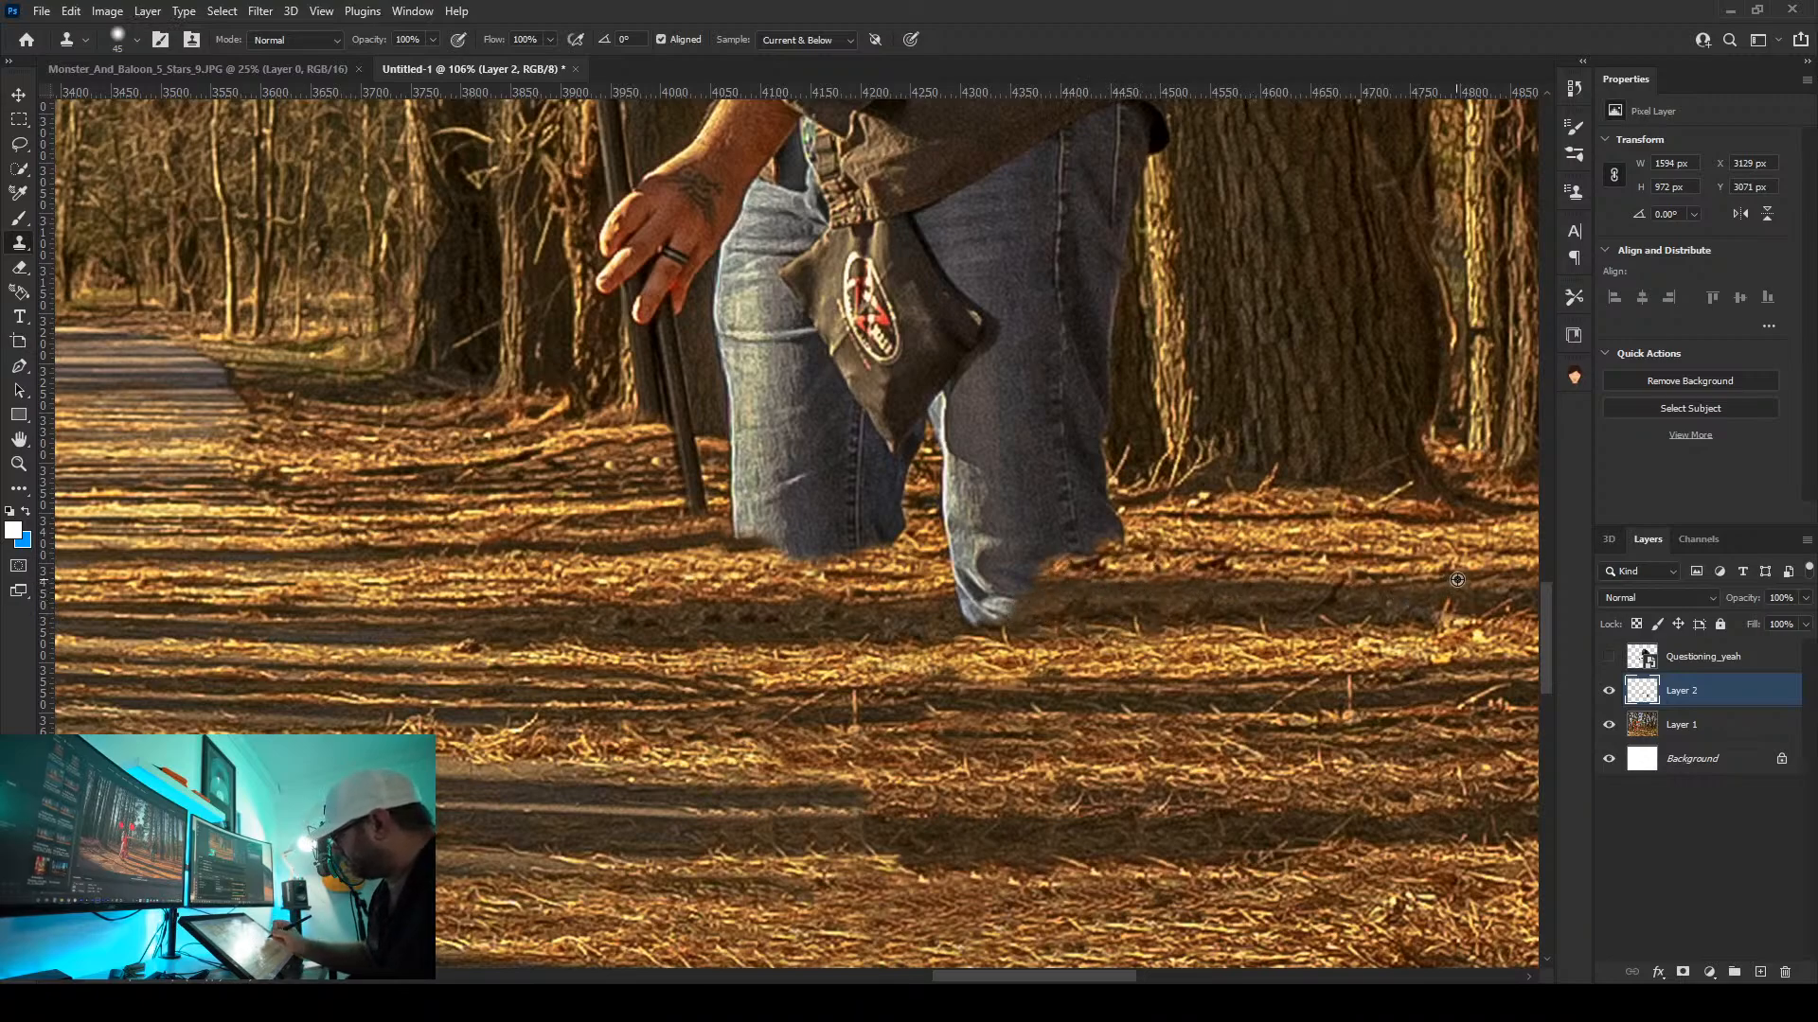
mouse_move(1019, 589)
left_mouse_down()
mouse_move(984, 623)
mouse_move(957, 609)
mouse_move(982, 572)
mouse_move(1026, 574)
mouse_move(976, 560)
mouse_move(972, 582)
mouse_move(1108, 540)
mouse_move(1028, 548)
left_mouse_up()
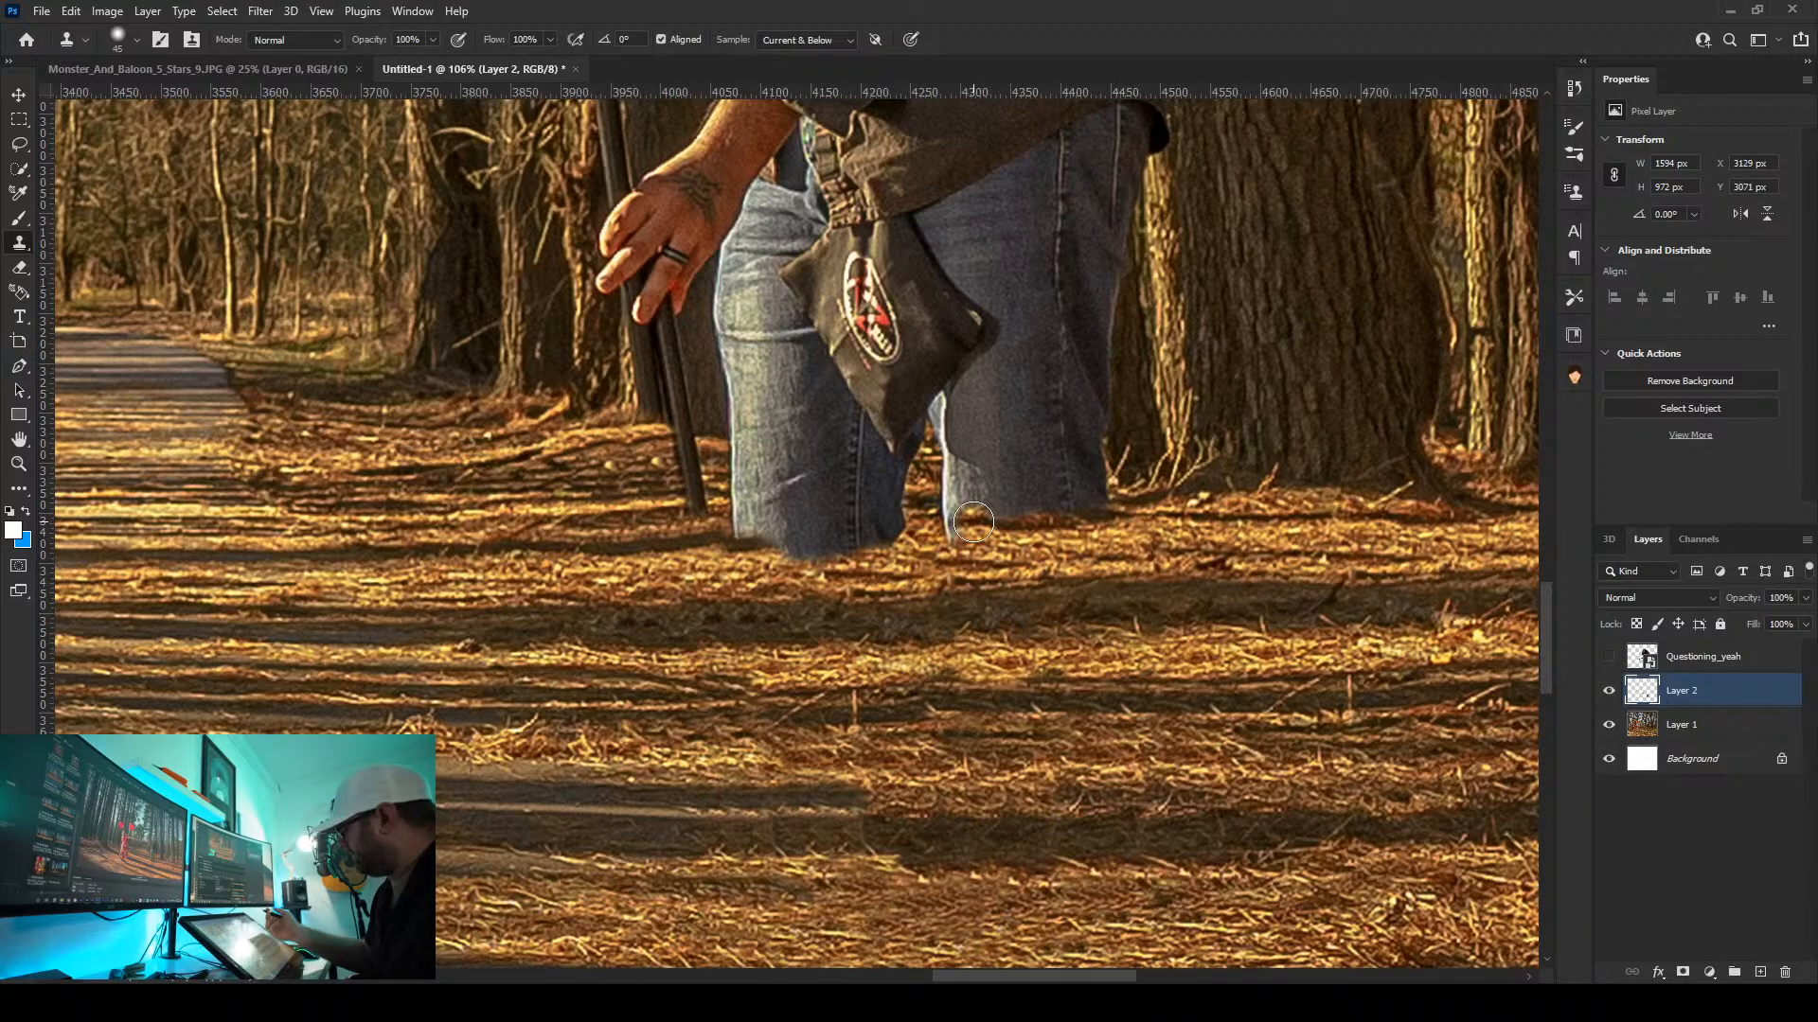
Clone pine straw over the far leg's lower outer edge and the walking stick's tip, undoing the misplaced stroke
left_click_drag(920, 614, 1077, 785)
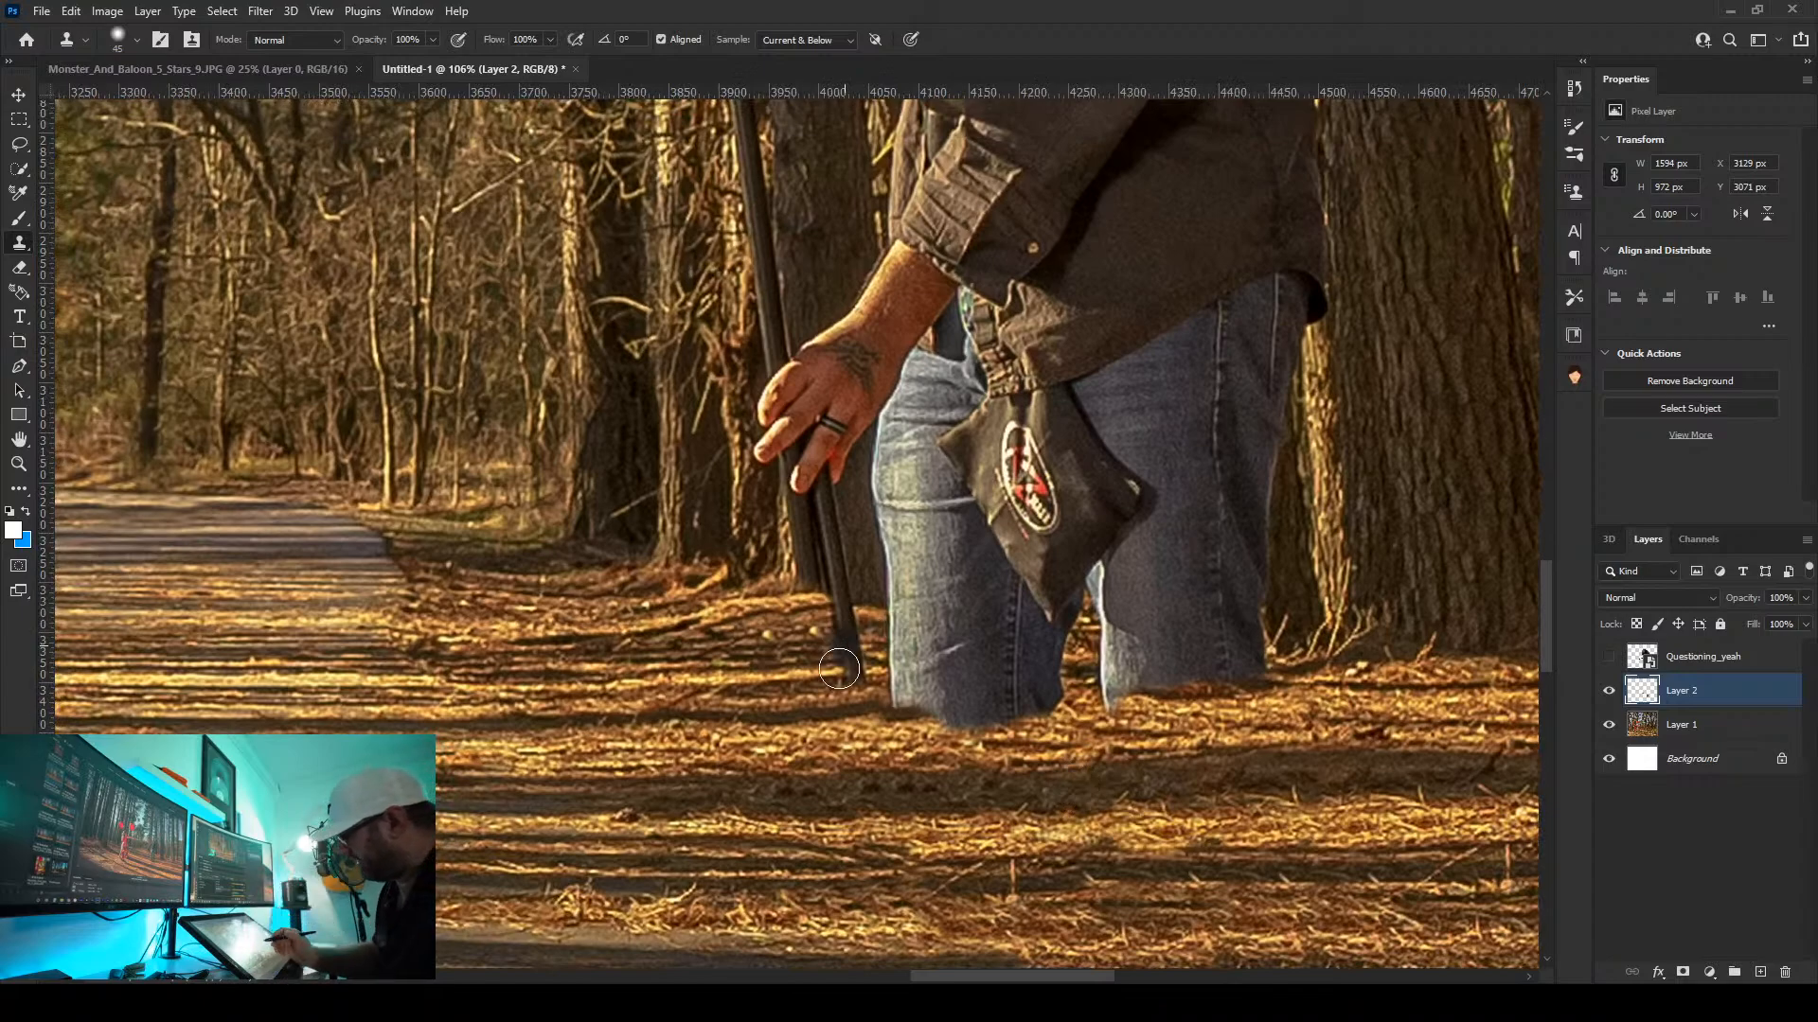
mouse_move(899, 708)
left_mouse_down()
mouse_move(942, 725)
mouse_move(994, 705)
mouse_move(893, 696)
mouse_move(917, 651)
mouse_move(884, 623)
mouse_move(936, 712)
left_mouse_up()
key("ctrl+z")
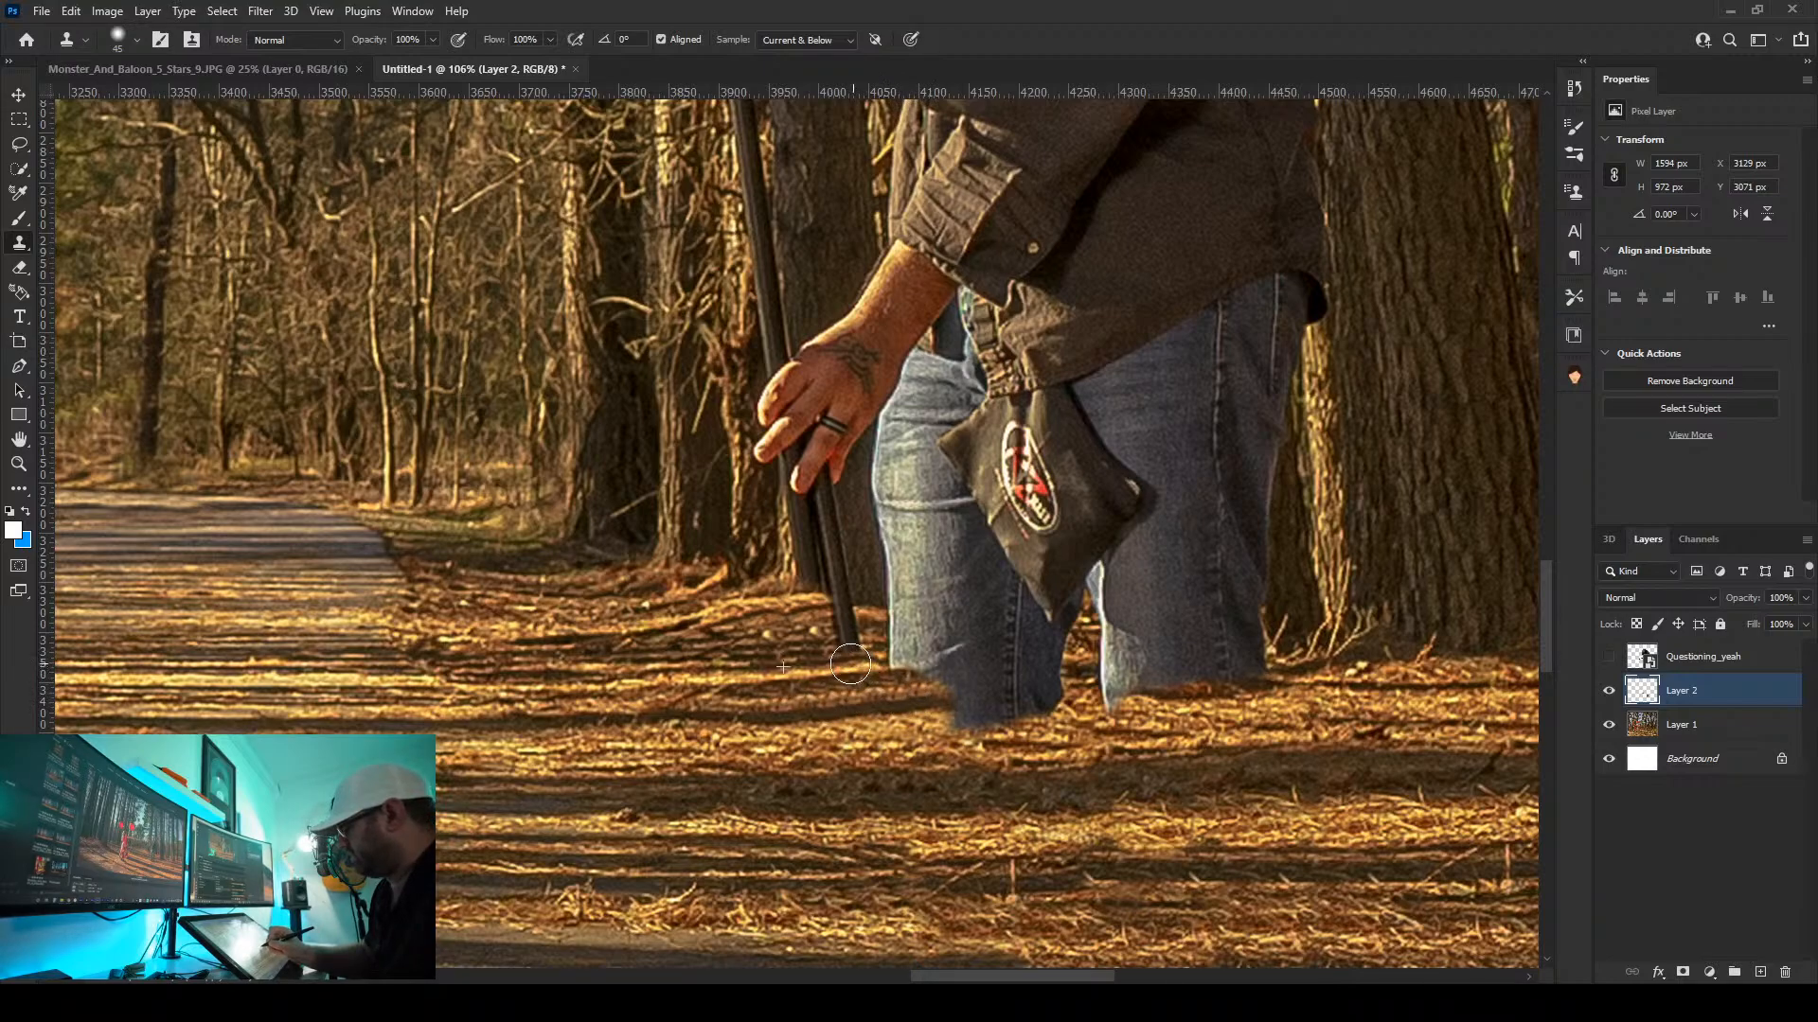
left_click_drag(848, 647, 840, 625)
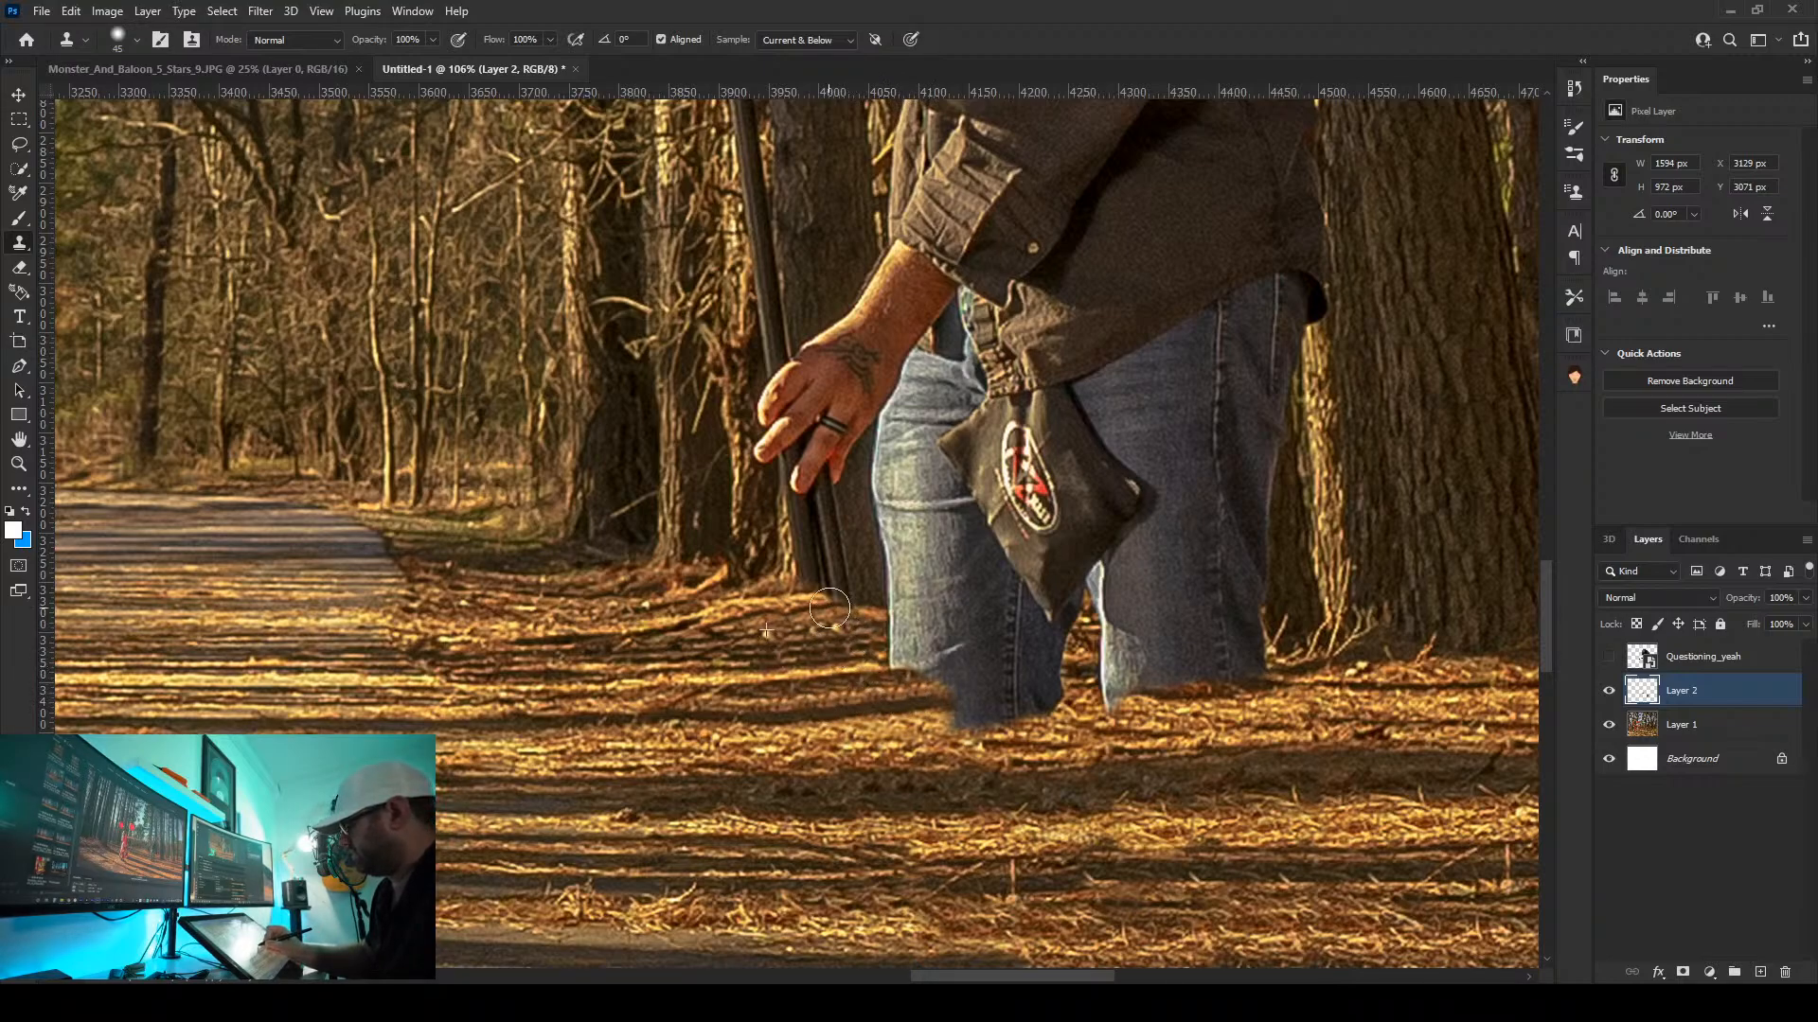
Examine the rest of the man and the walking stick up to its padded head, and the cloned ground below
left_click_drag(1281, 600, 905, 893)
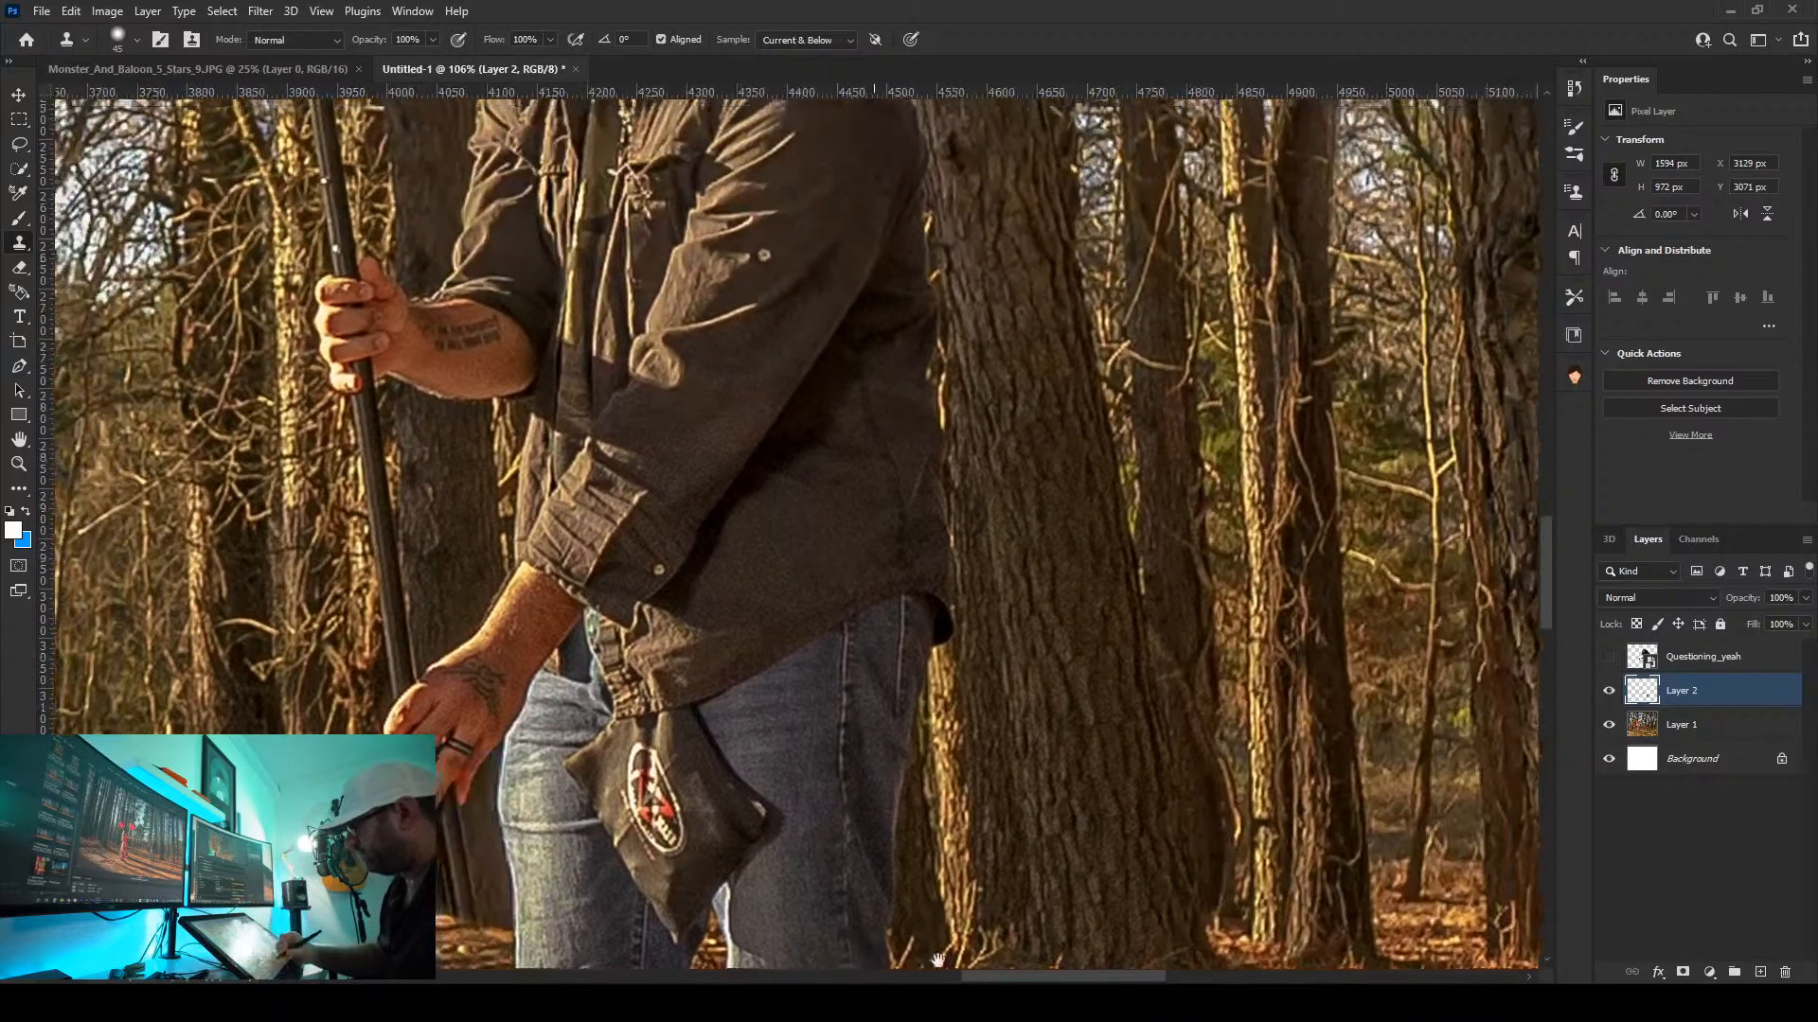
left_click_drag(823, 450, 954, 946)
left_click_drag(877, 426, 967, 796)
left_click_drag(927, 445, 956, 719)
left_click_drag(890, 417, 909, 662)
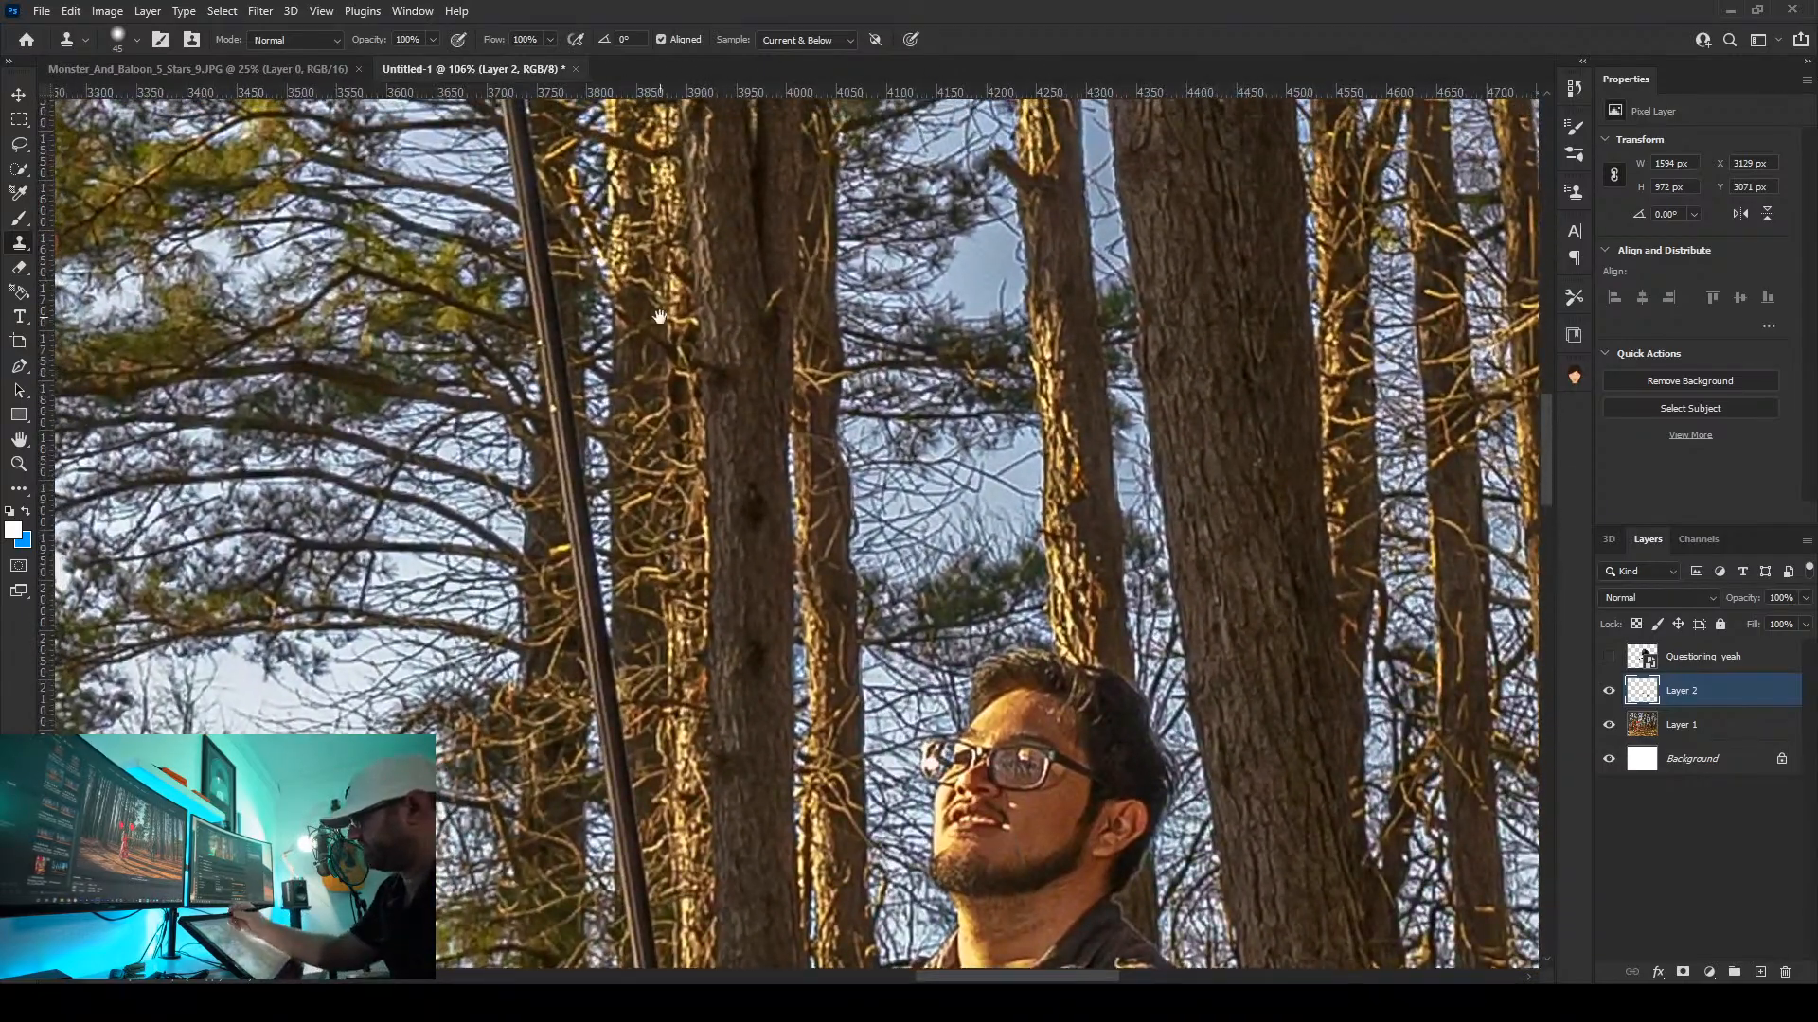
left_click_drag(852, 379, 833, 814)
left_click_drag(824, 435, 802, 778)
left_click_drag(486, 515, 505, 543)
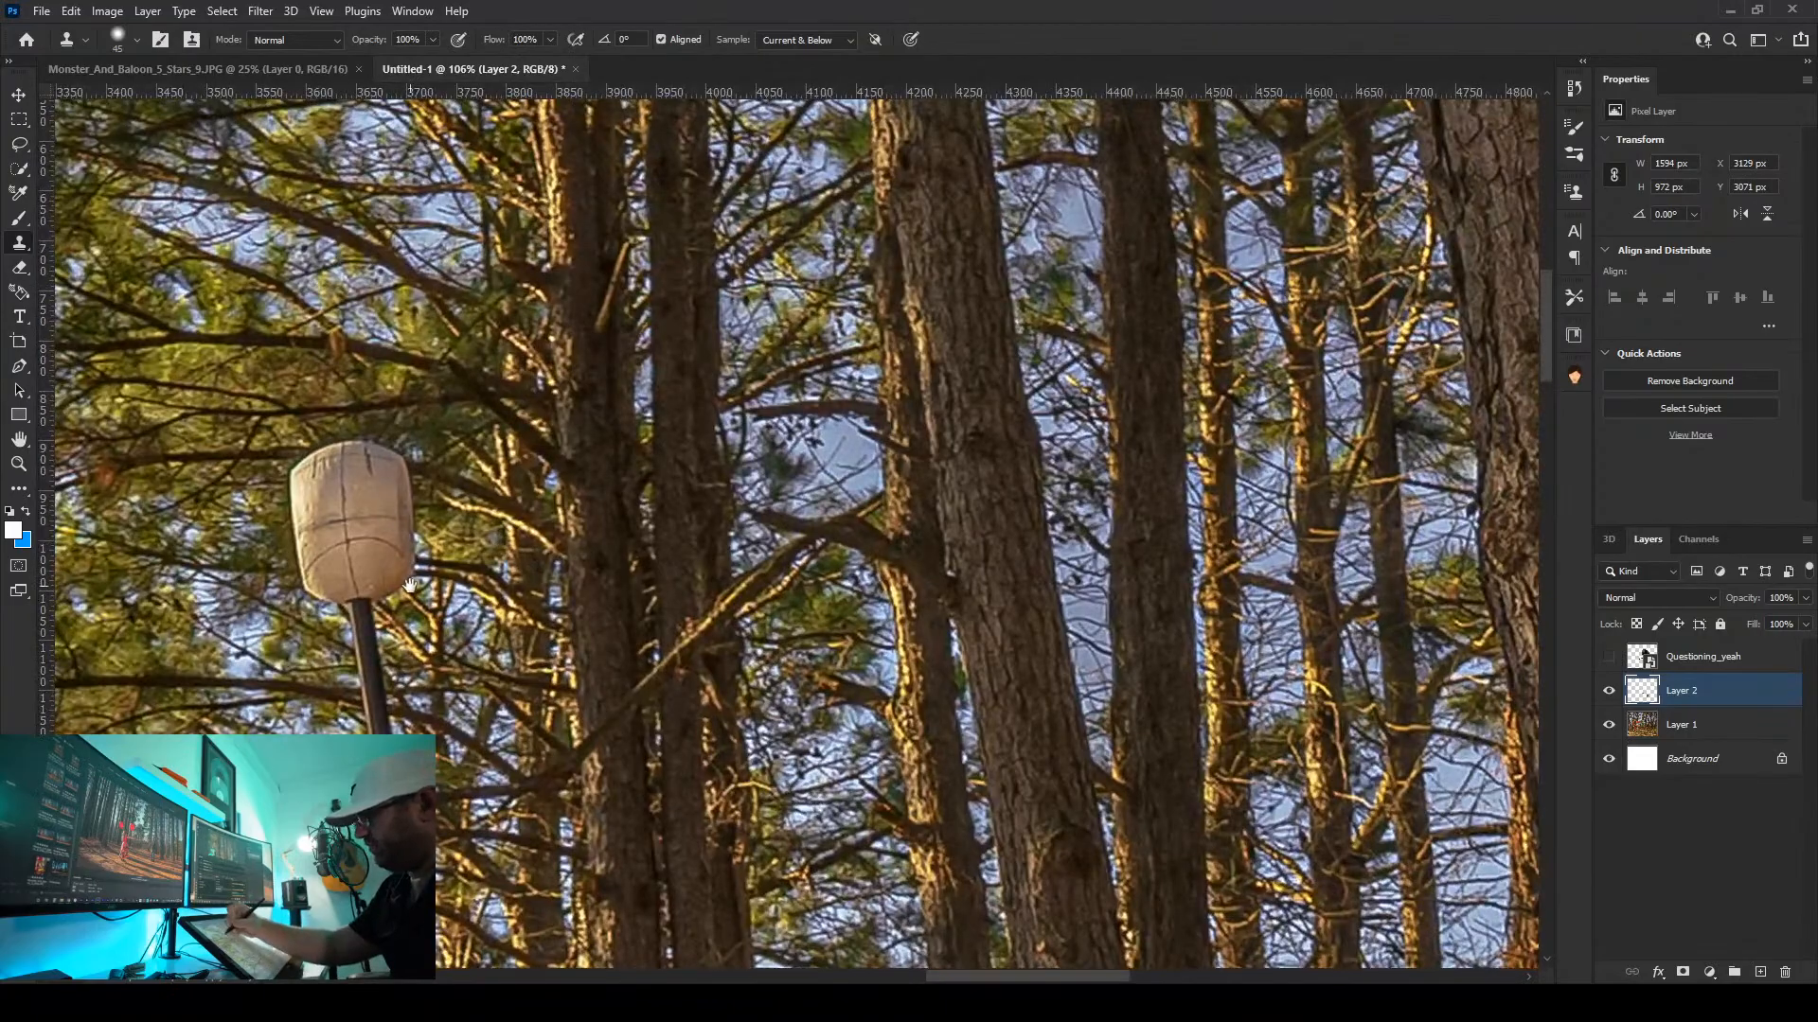
left_click_drag(409, 585, 405, 559)
left_click_drag(899, 814, 909, 388)
left_click_drag(946, 908, 905, 356)
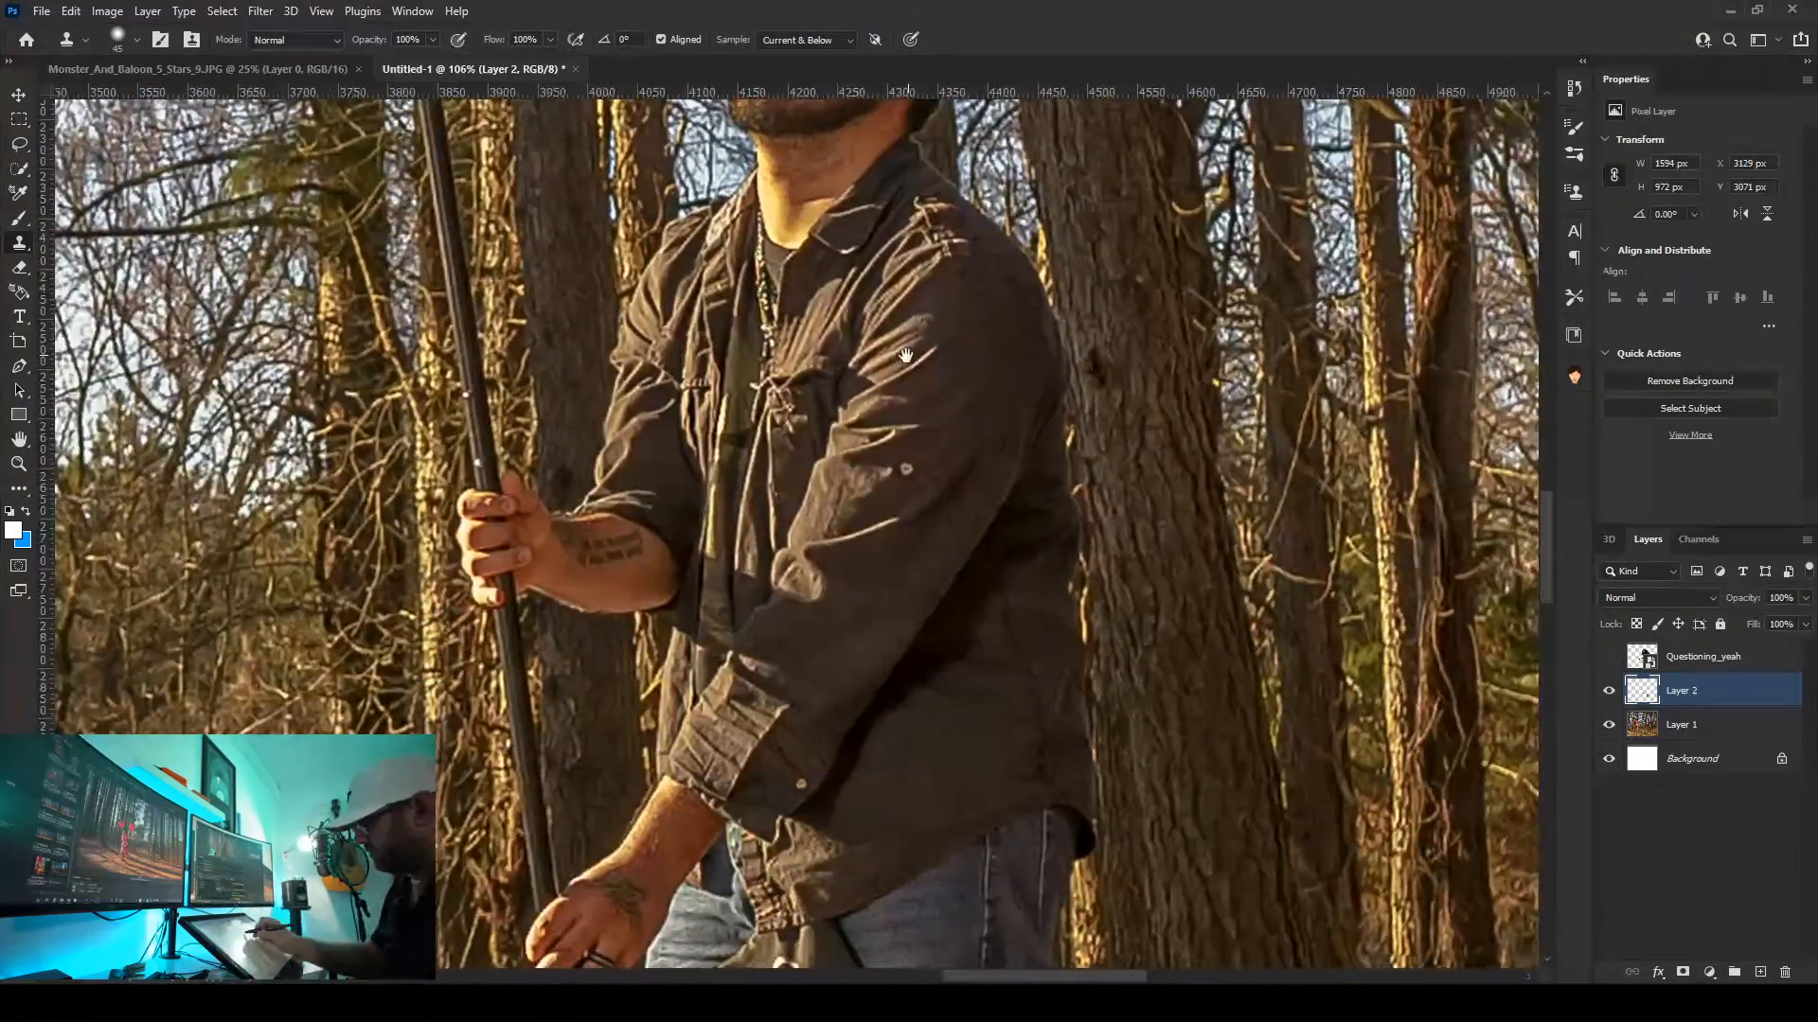
left_click_drag(900, 657, 919, 121)
left_click_drag(1082, 860, 1063, 410)
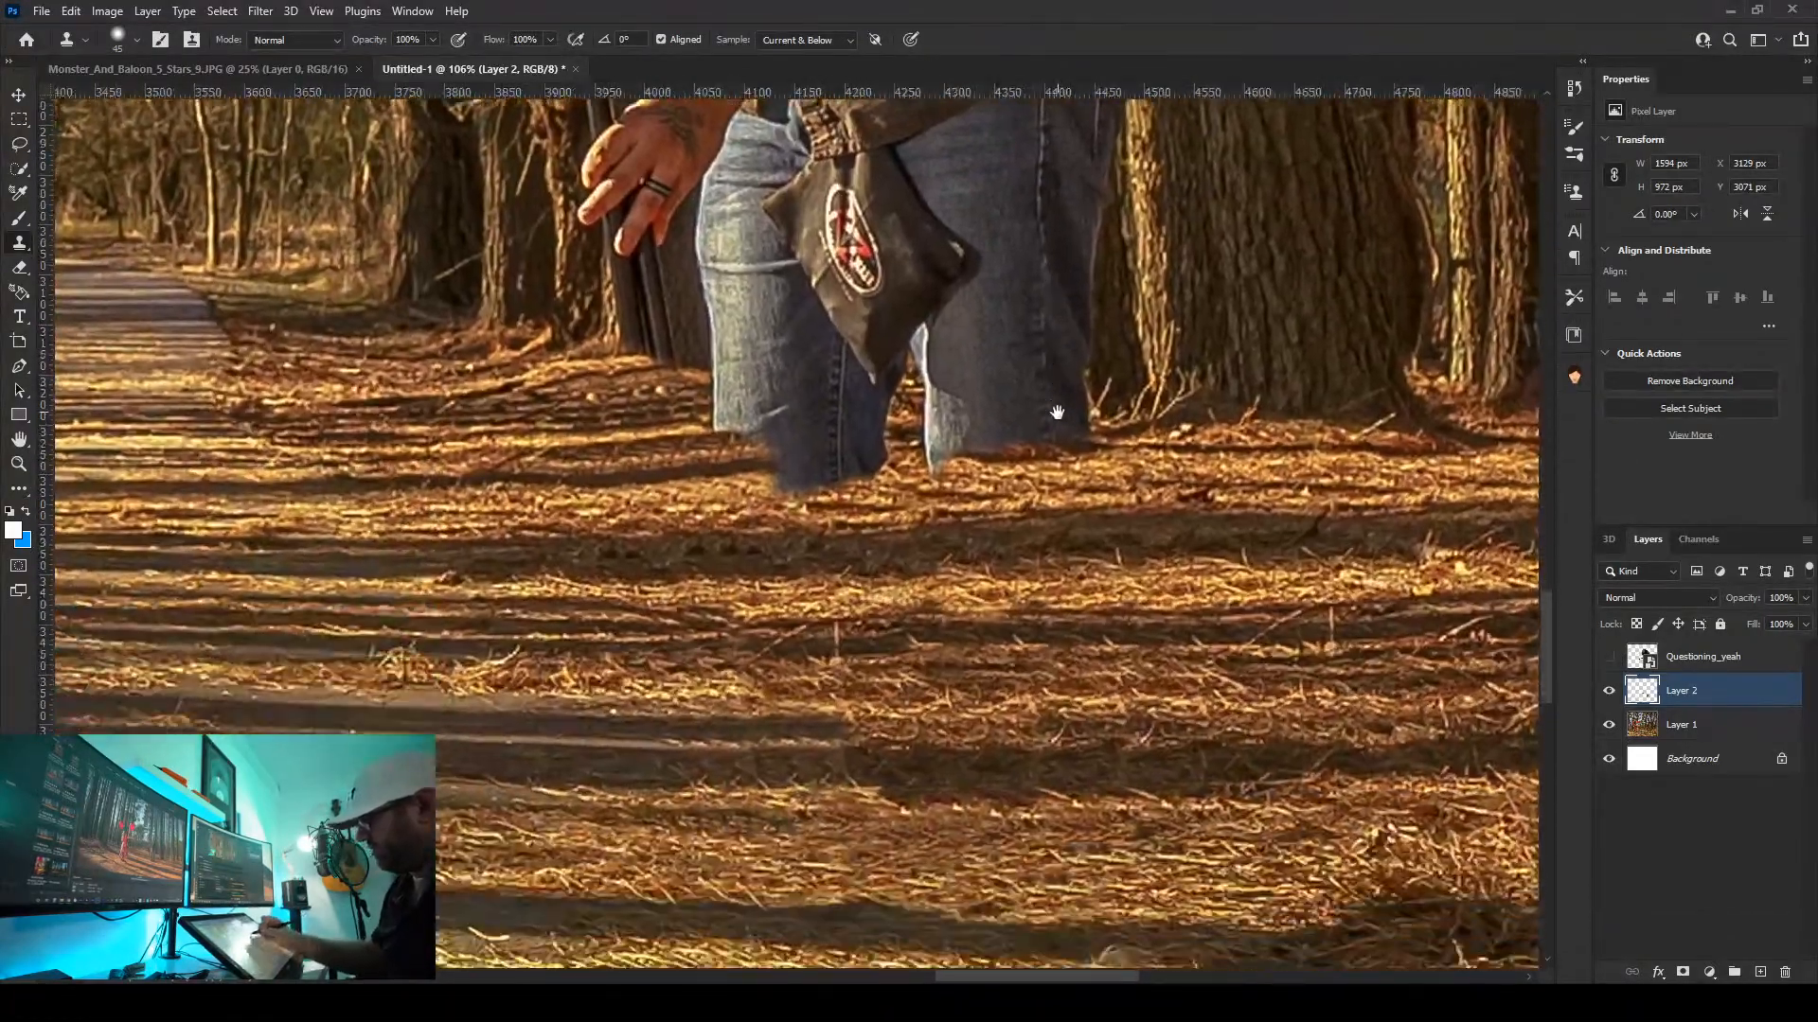
left_click_drag(885, 493, 954, 787)
left_click_drag(1028, 740, 937, 375)
Clone pine-straw ground over the bottom of both thighs, up to the tip of the hanging pouch and the tree-base line
mouse_move(815, 733)
left_mouse_down()
mouse_move(1063, 833)
mouse_move(1064, 862)
left_mouse_up()
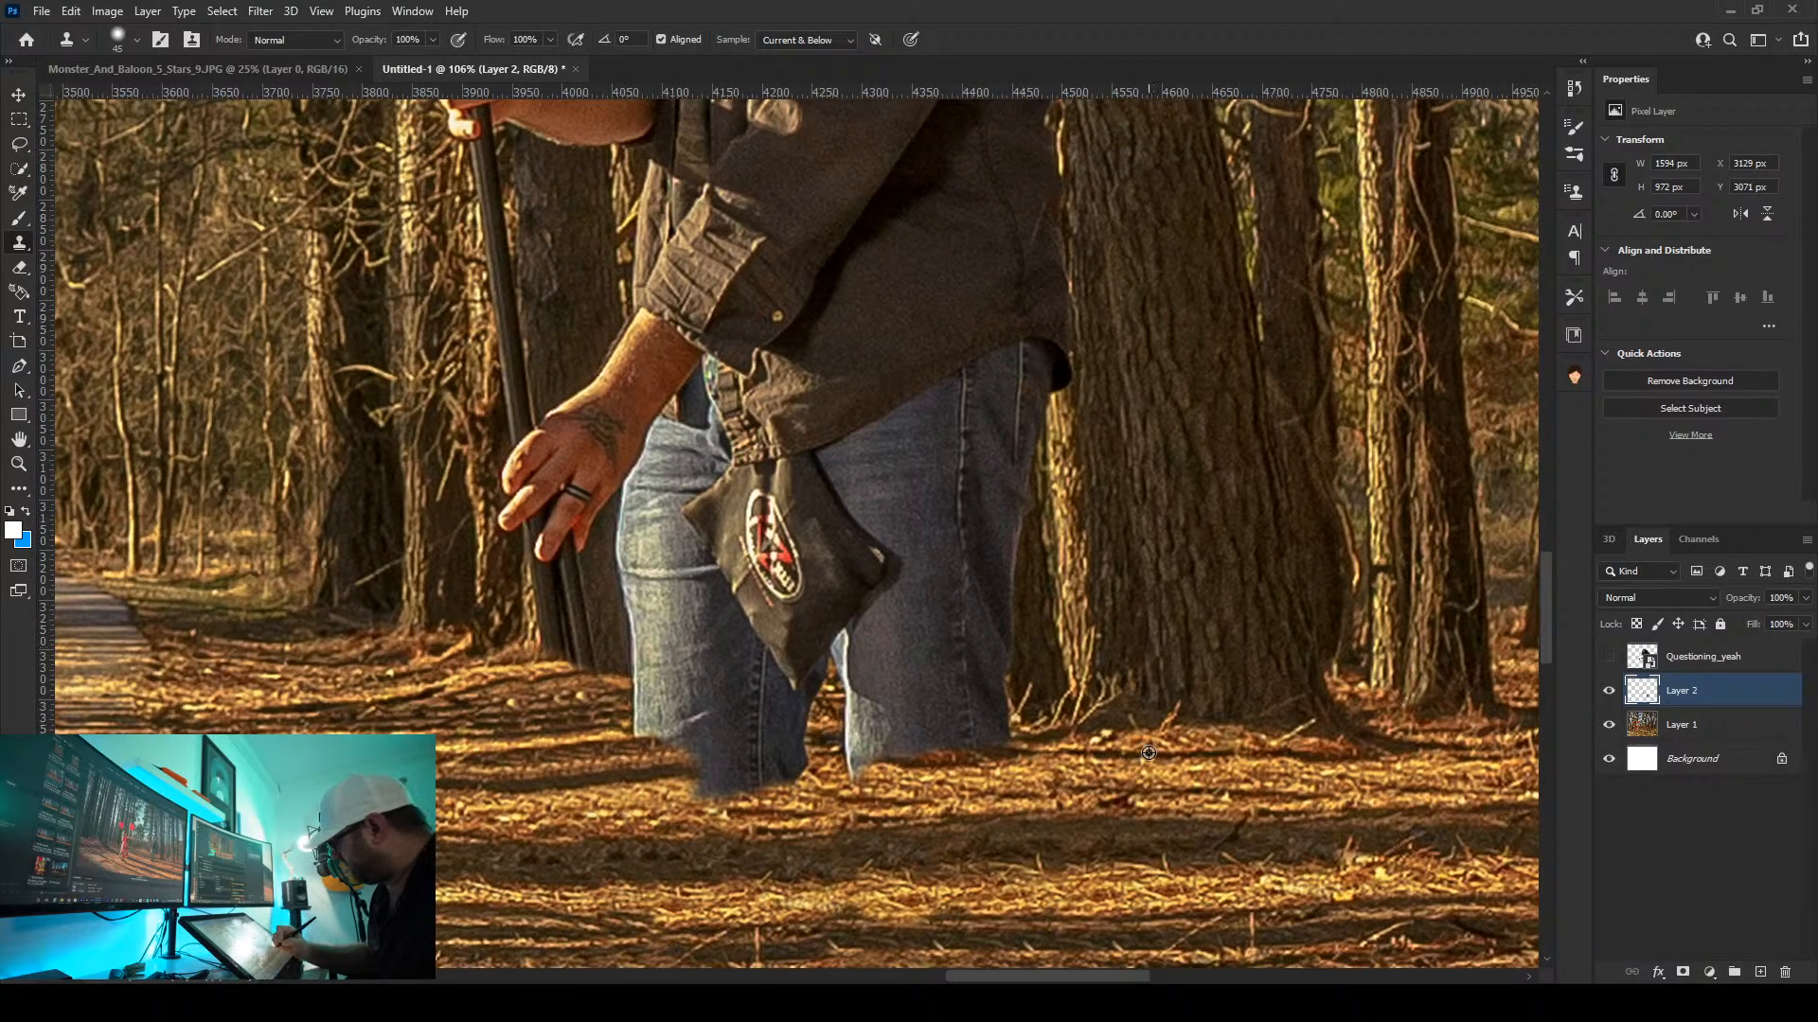
mouse_move(1012, 755)
left_mouse_down()
mouse_move(909, 753)
mouse_move(882, 777)
mouse_move(857, 755)
mouse_move(866, 736)
mouse_move(920, 740)
mouse_move(882, 729)
mouse_move(972, 721)
left_mouse_up()
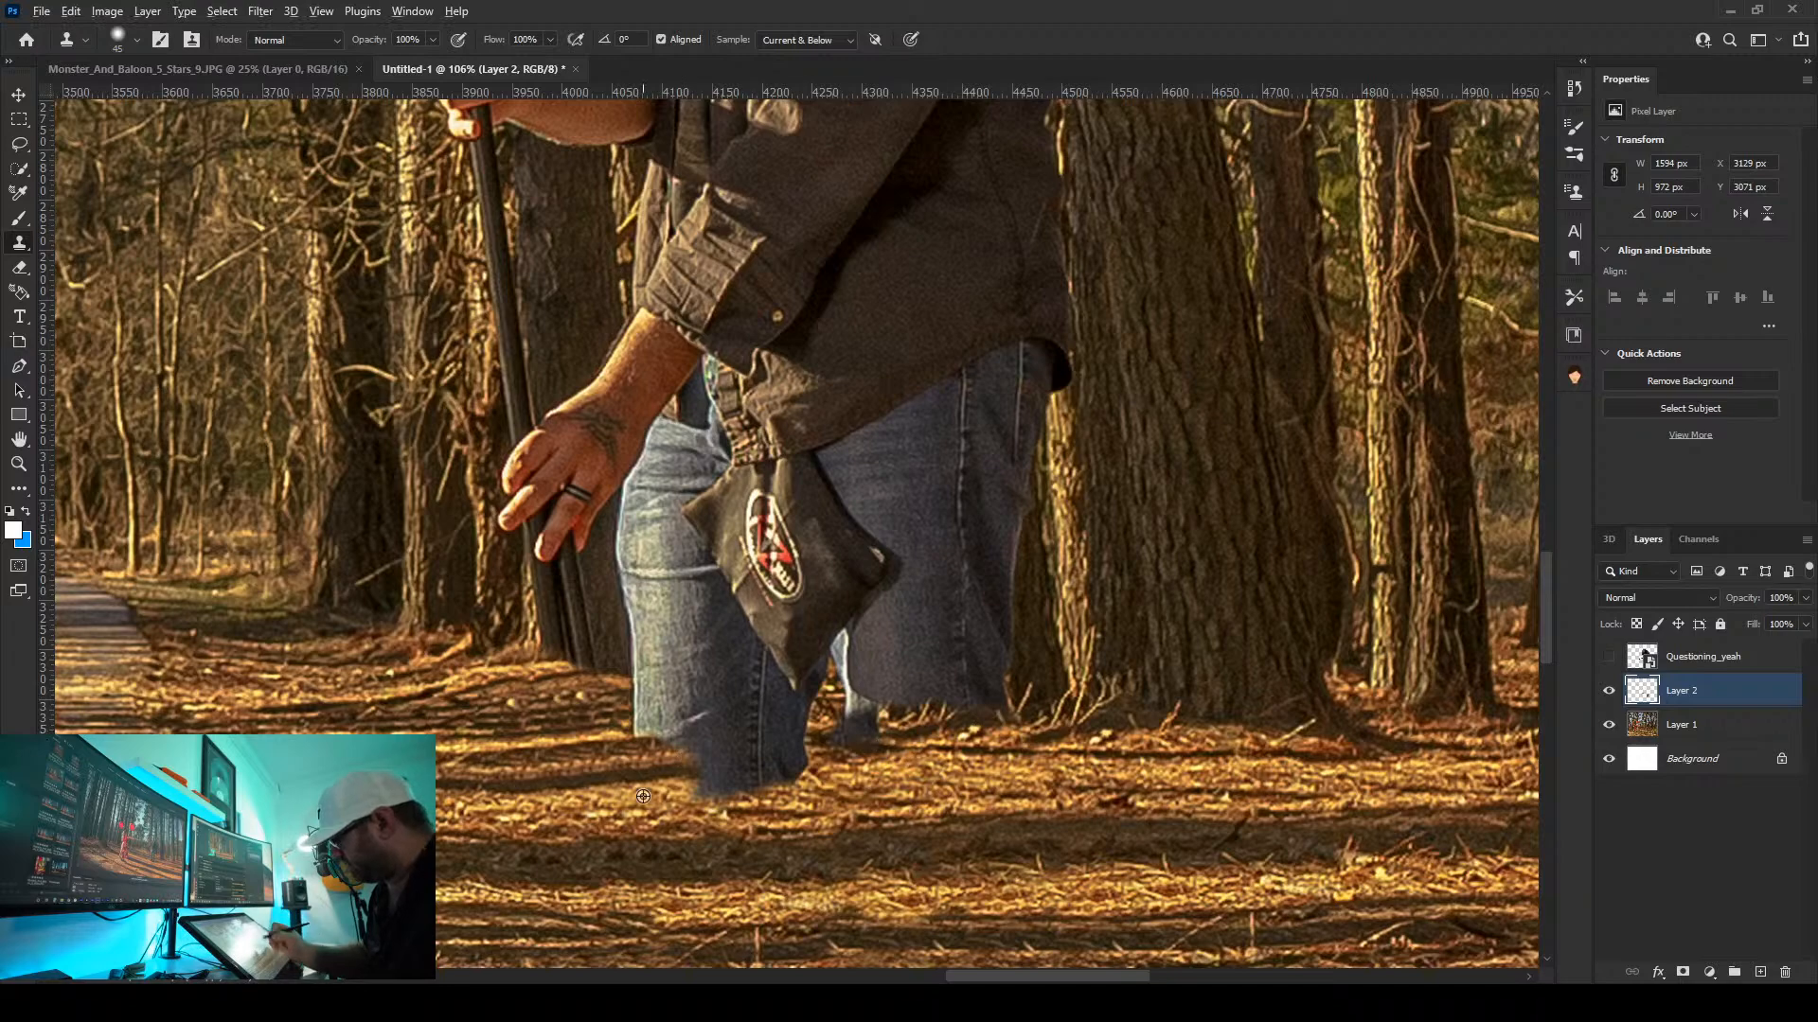
mouse_move(703, 758)
left_mouse_down()
mouse_move(705, 782)
mouse_move(748, 789)
mouse_move(764, 769)
mouse_move(663, 765)
mouse_move(644, 737)
mouse_move(752, 746)
mouse_move(655, 734)
mouse_move(634, 705)
mouse_move(758, 727)
mouse_move(805, 757)
mouse_move(862, 755)
mouse_move(863, 731)
mouse_move(759, 722)
left_mouse_up()
left_click(705, 781, "alt")
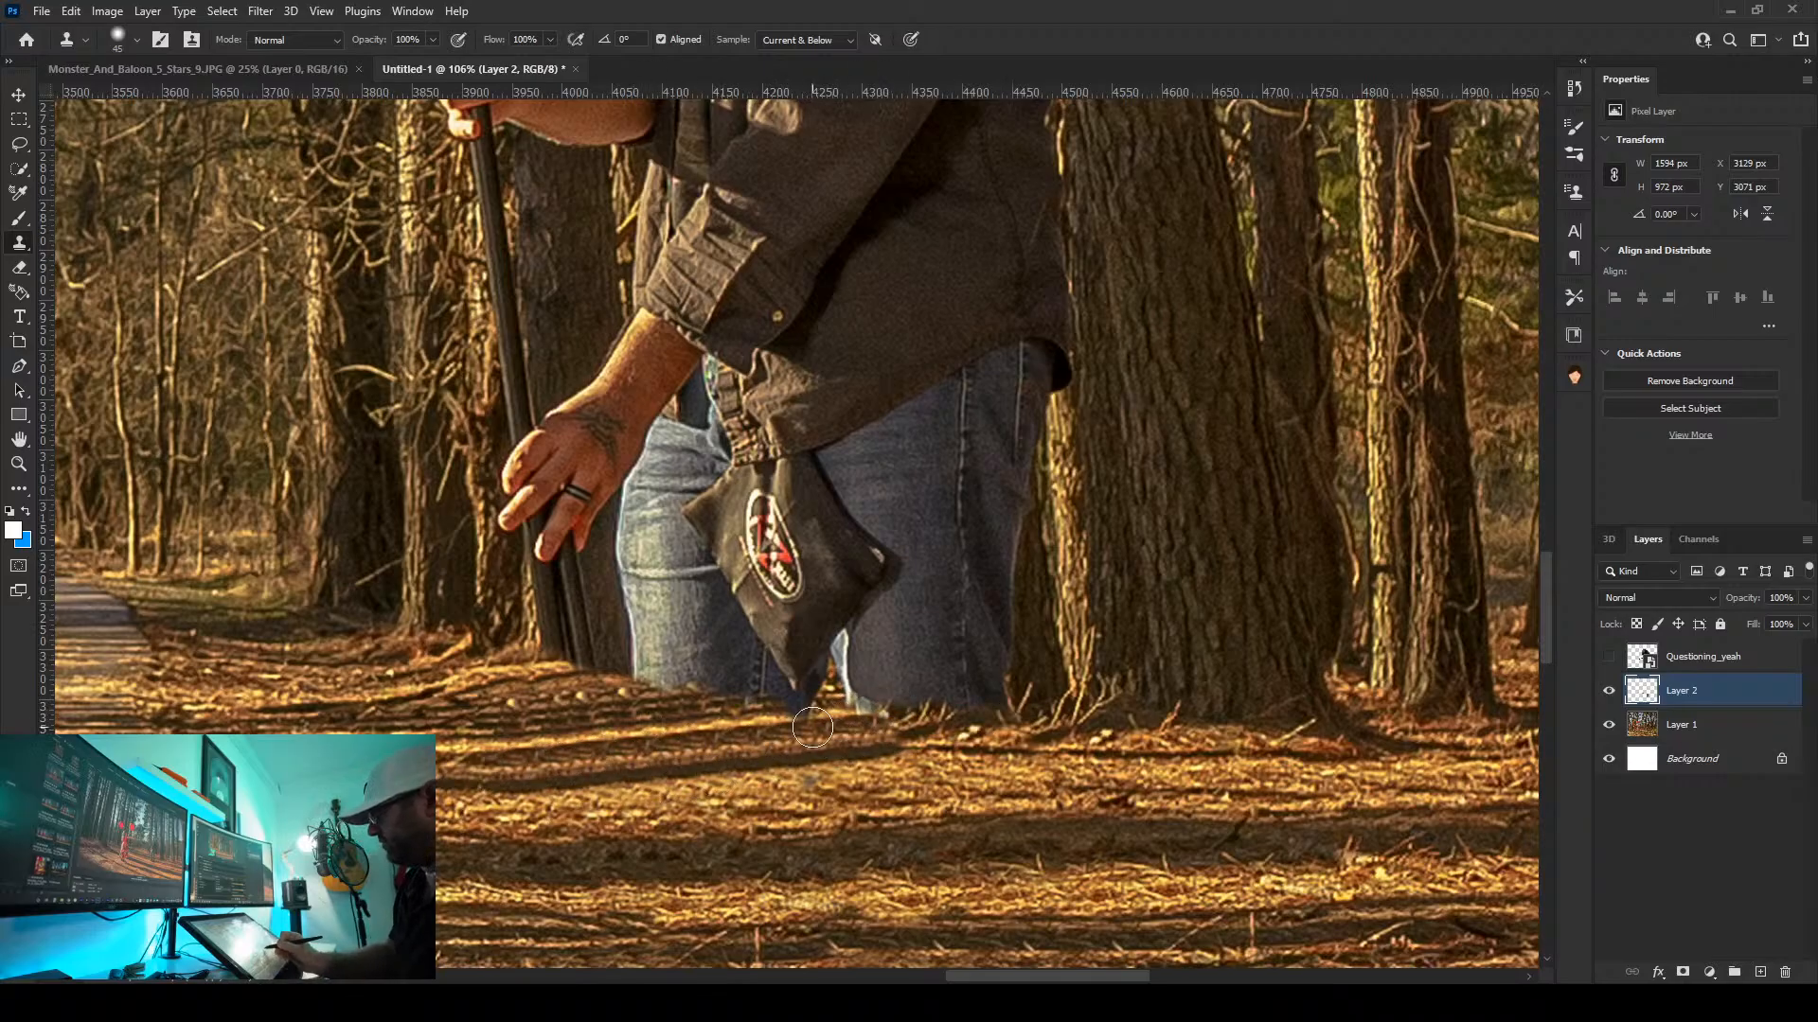
Clone surrounding pine branches and foliage over the upper edge of the walking stick's white padded head
left_click_drag(918, 616, 987, 783)
left_click_drag(914, 467, 841, 559)
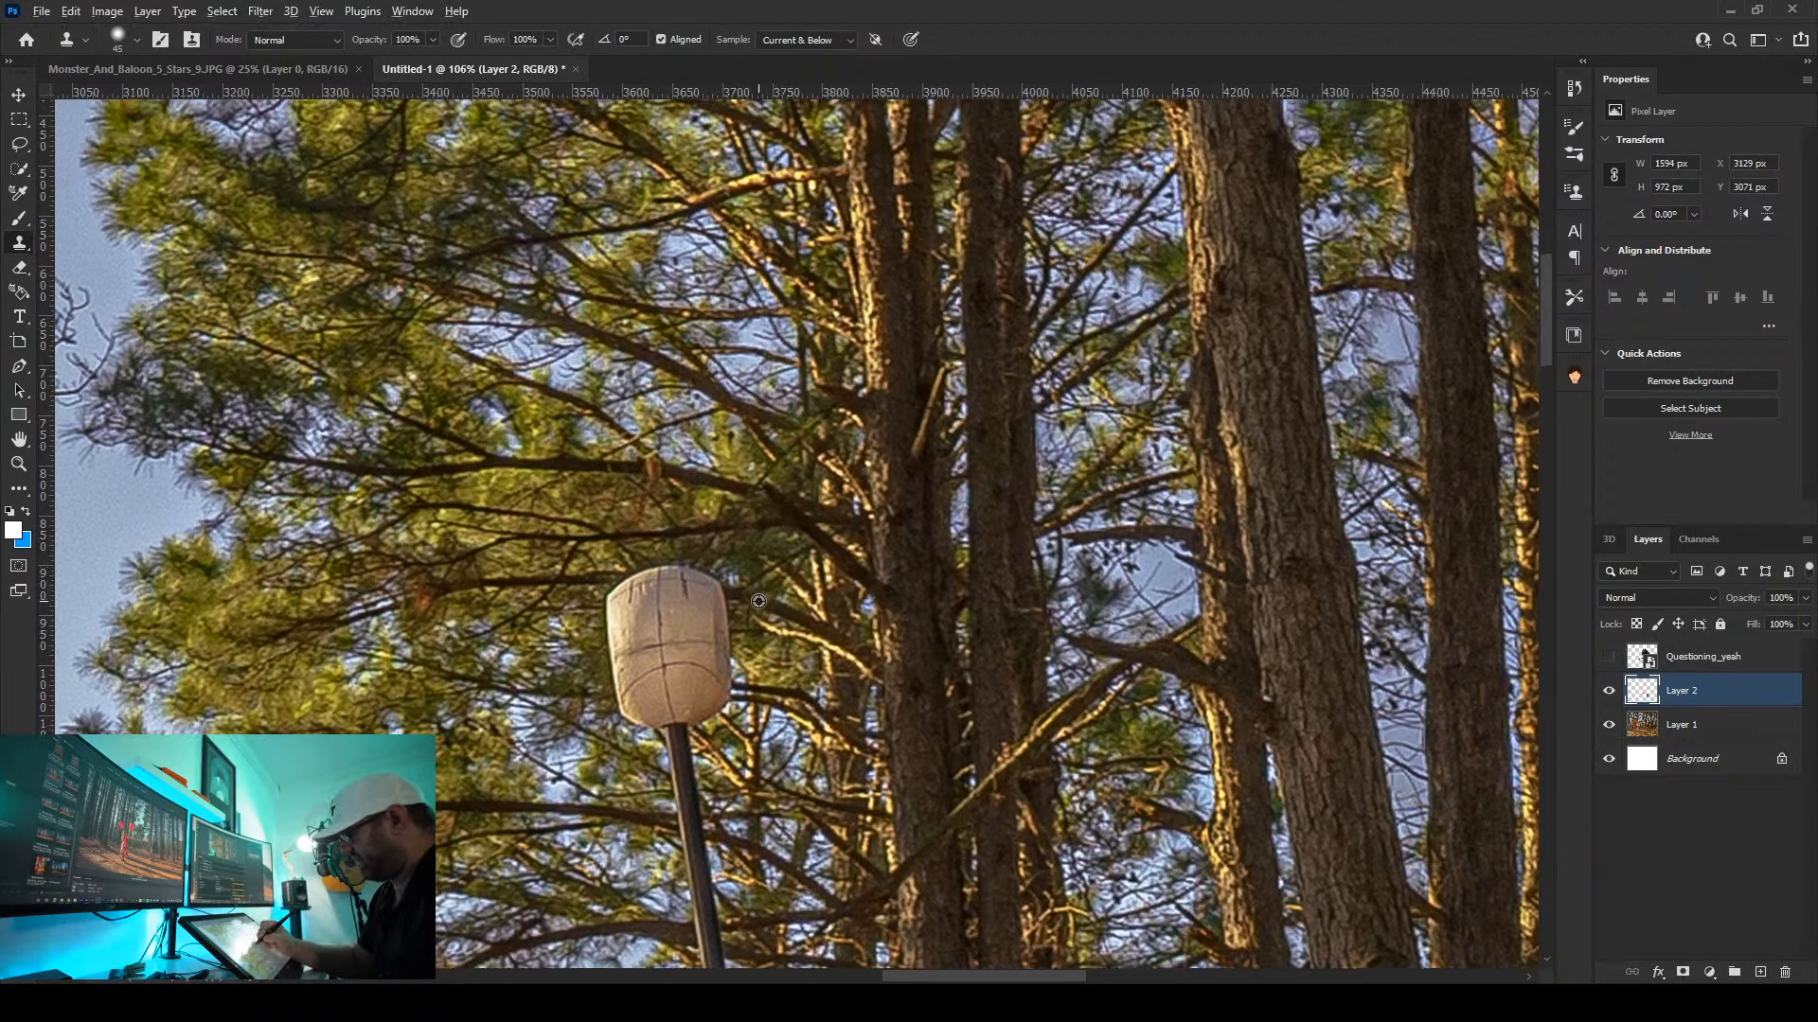
mouse_move(724, 593)
left_mouse_down()
mouse_move(653, 572)
mouse_move(660, 541)
left_mouse_up()
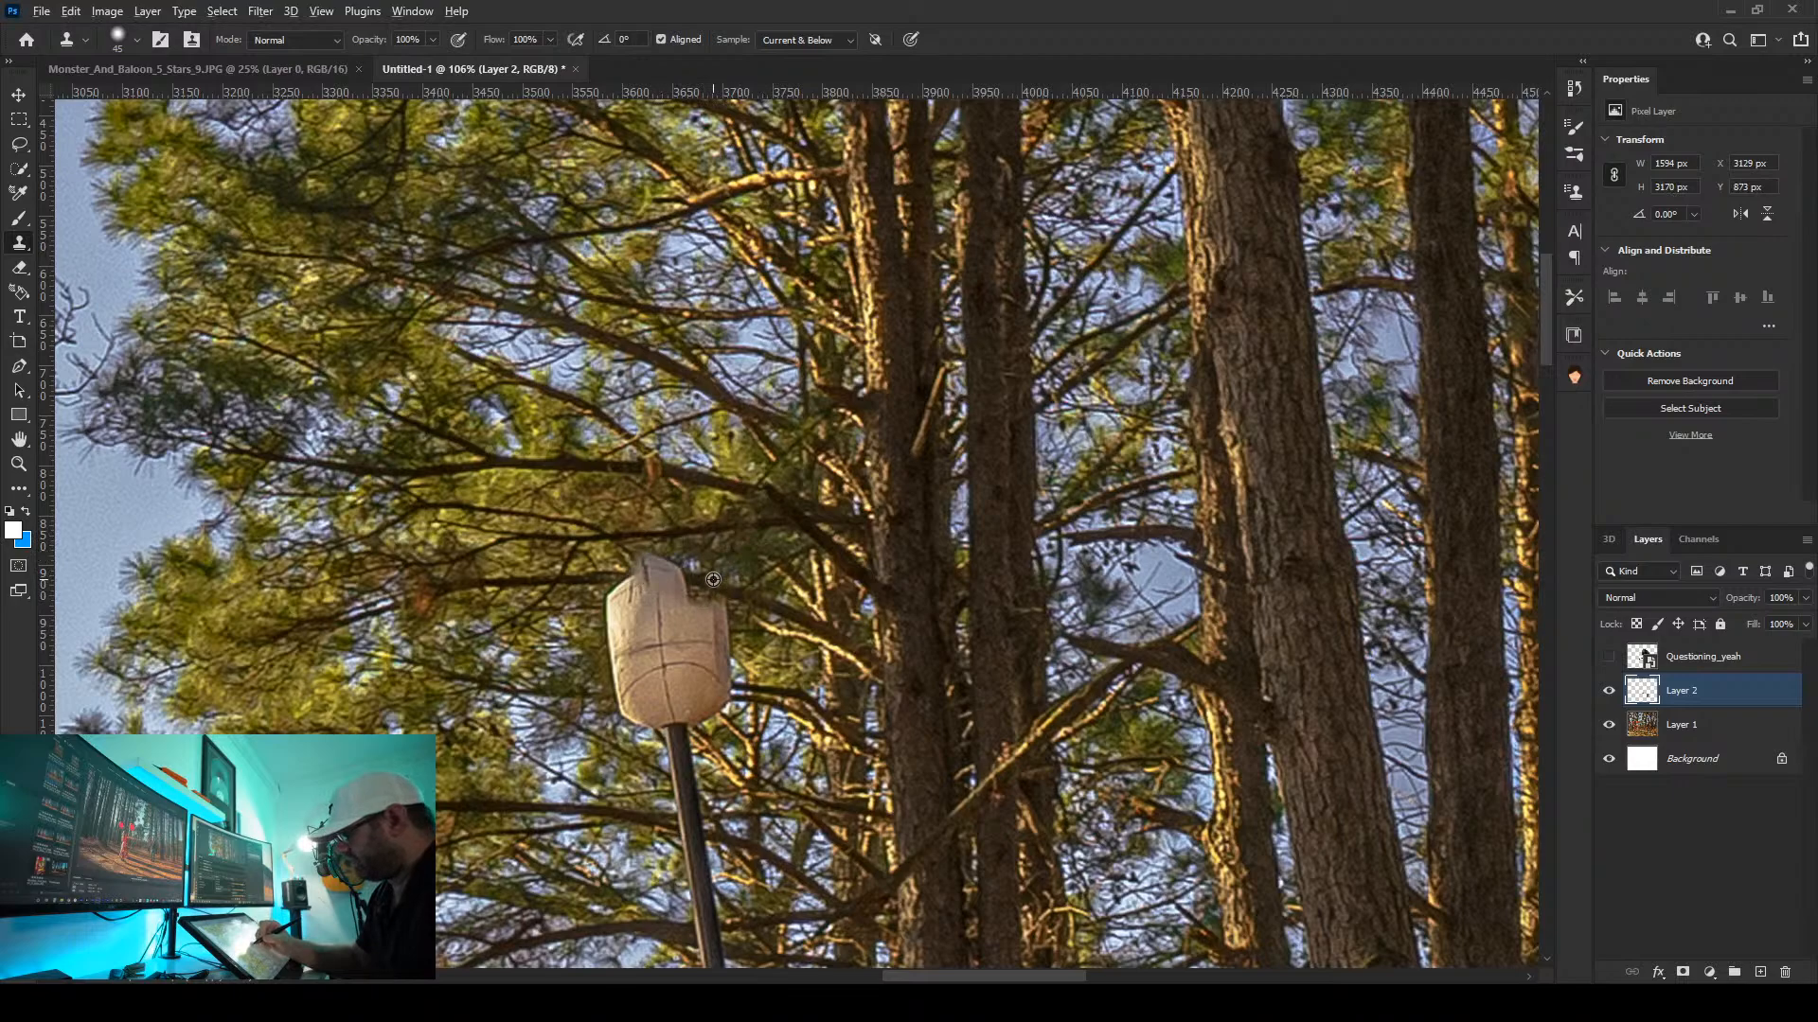
left_click(567, 578, "alt")
mouse_move(627, 574)
left_mouse_down()
mouse_move(678, 580)
mouse_move(665, 550)
mouse_move(698, 547)
left_mouse_up()
left_click(580, 574, "alt")
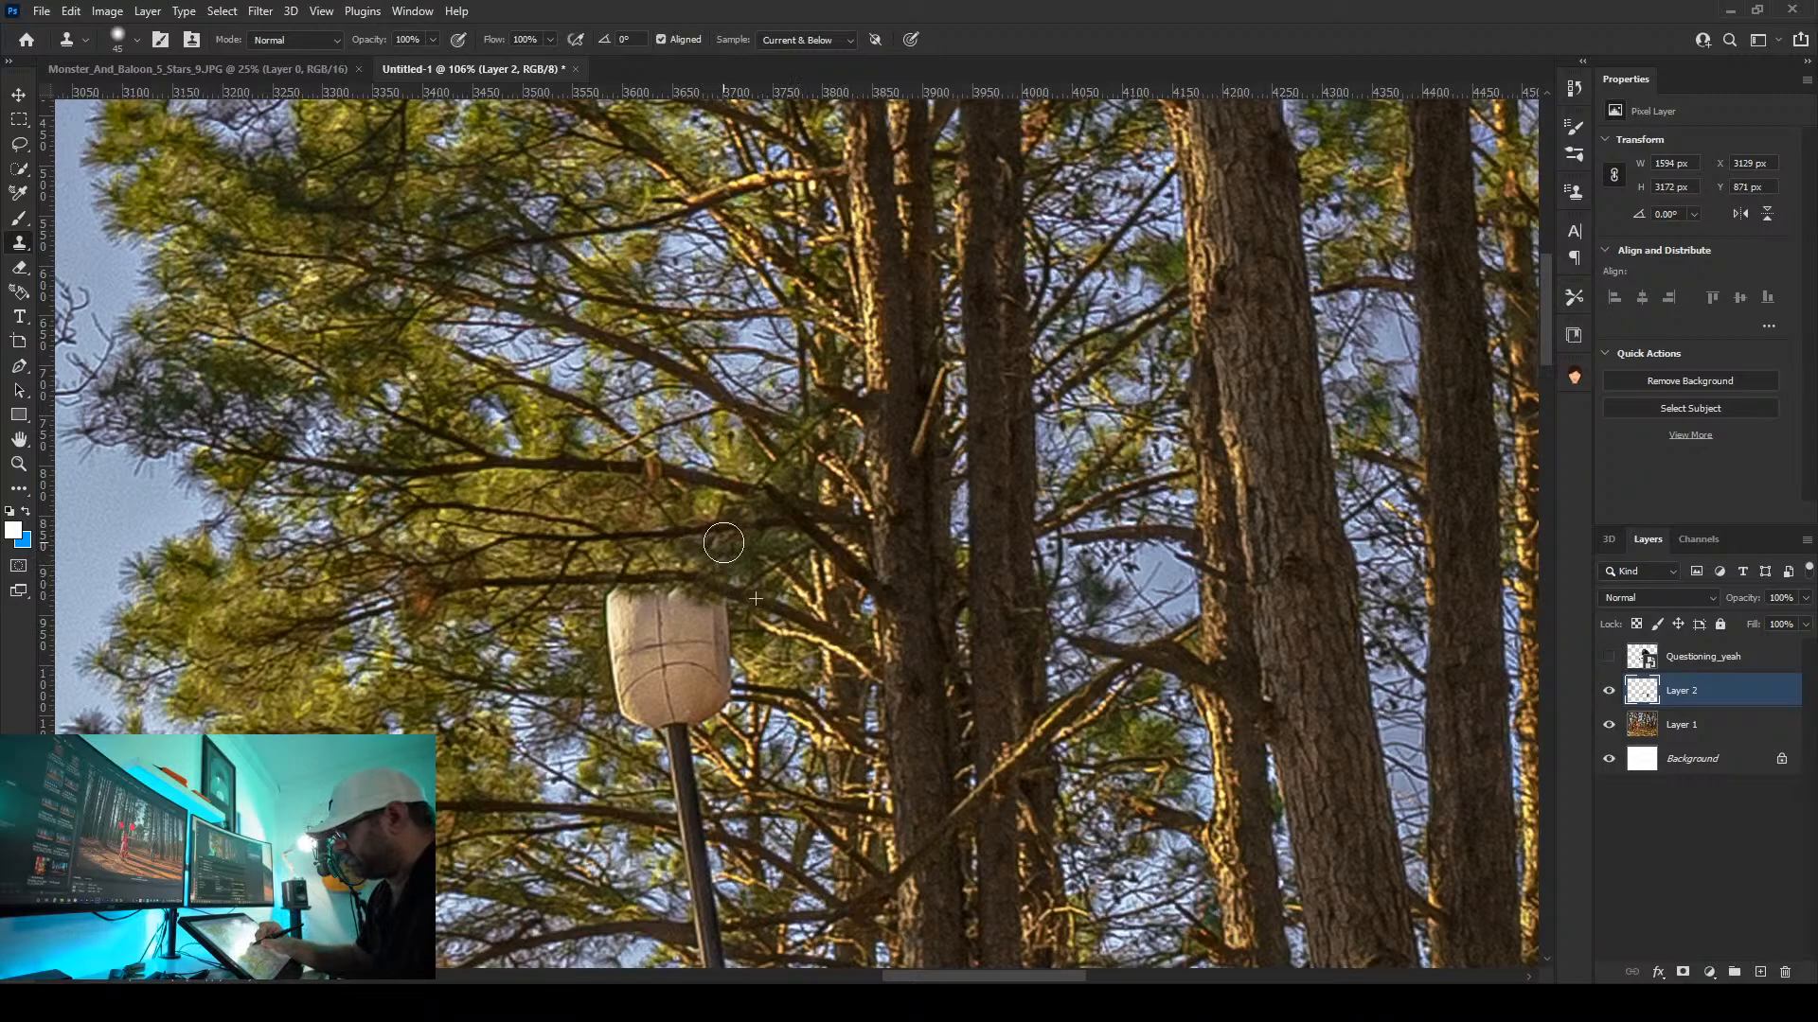
Clone pine branches and foliage over the rest of the walking stick's white padded head, down to the top of the shaft
mouse_move(615, 604)
left_mouse_down()
mouse_move(615, 667)
mouse_move(649, 612)
left_mouse_up()
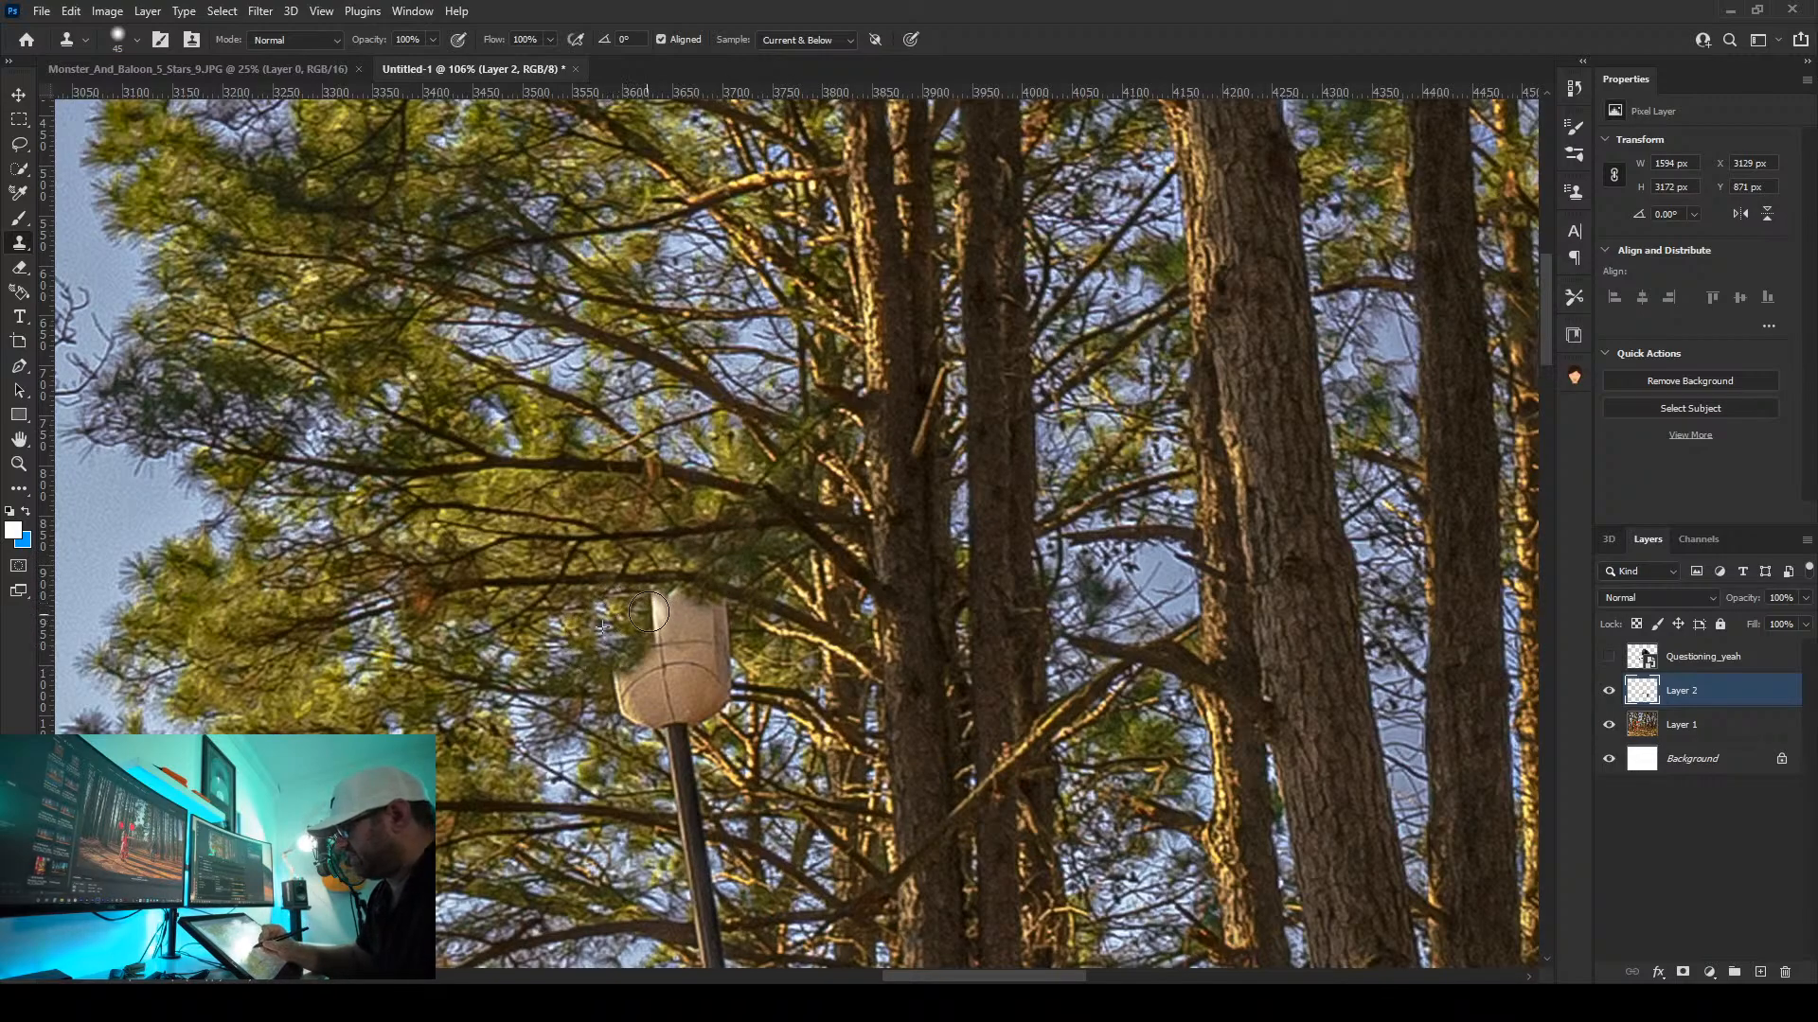
left_click(594, 499, "alt")
mouse_move(663, 601)
left_mouse_down()
mouse_move(715, 629)
mouse_move(655, 642)
mouse_move(656, 593)
left_mouse_up()
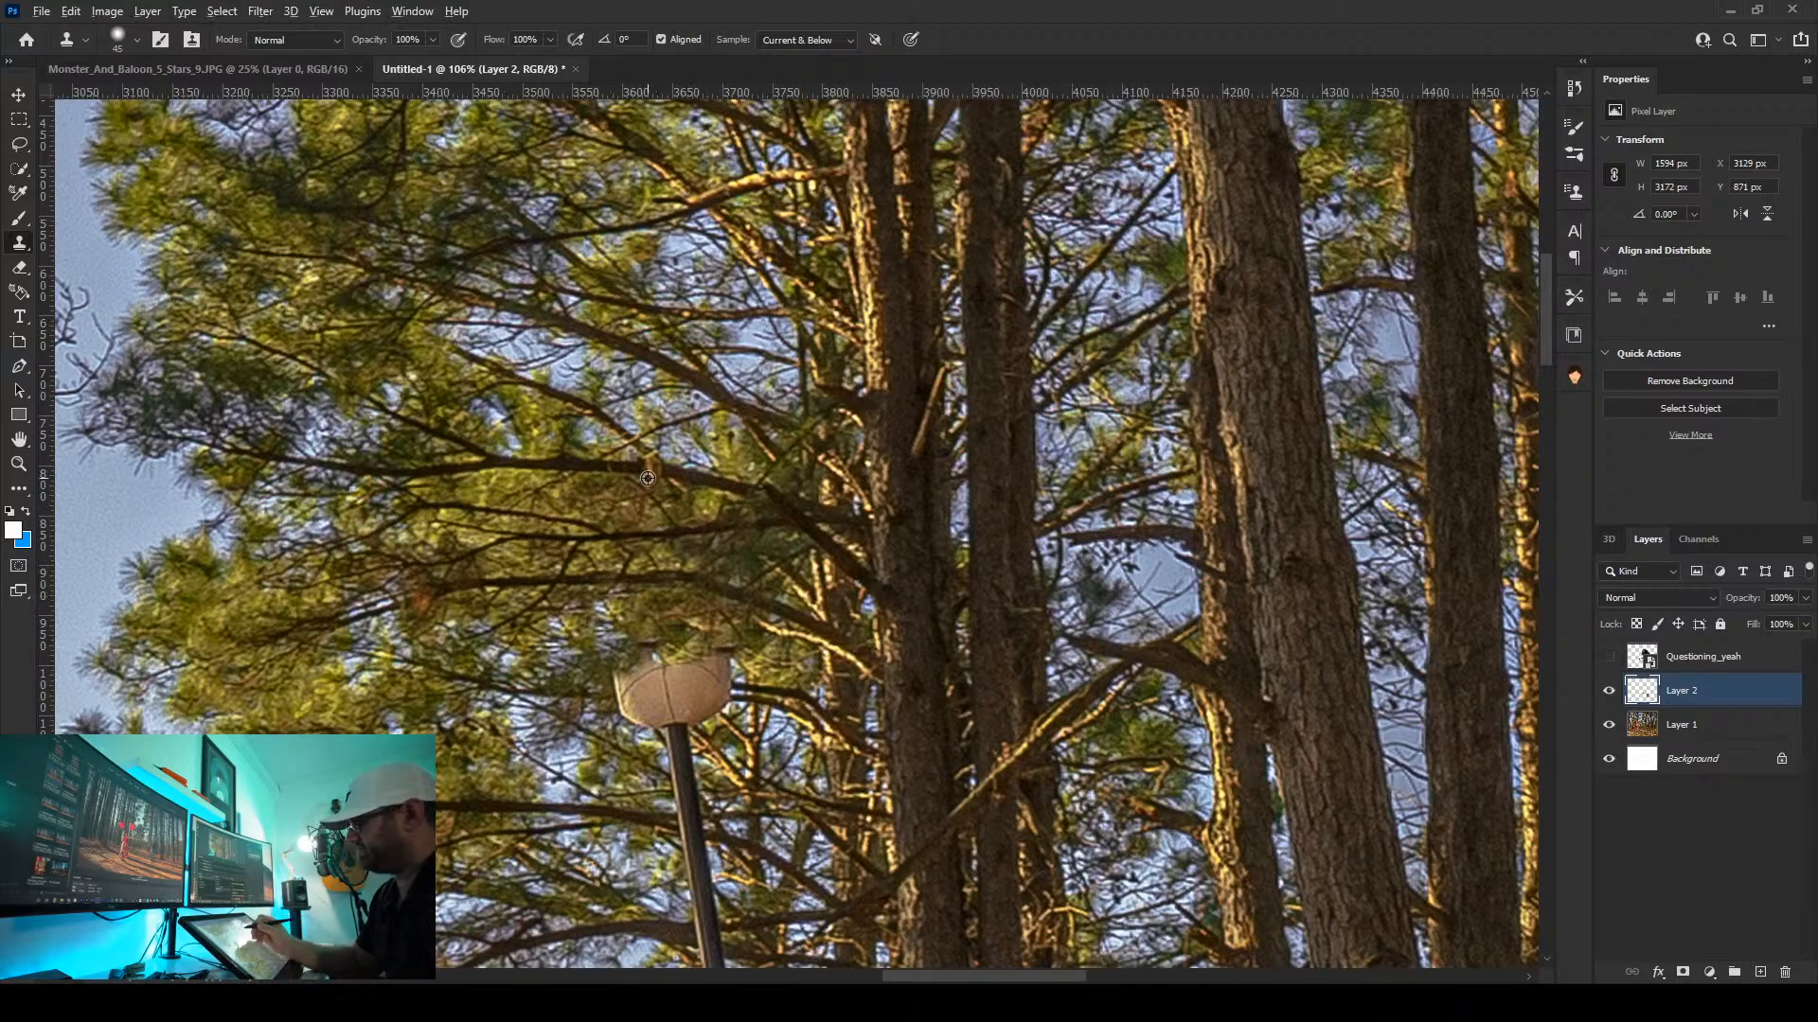
left_click(613, 642, "alt")
mouse_move(643, 672)
left_mouse_down()
mouse_move(636, 712)
mouse_move(670, 680)
mouse_move(639, 648)
mouse_move(727, 667)
mouse_move(658, 710)
left_mouse_up()
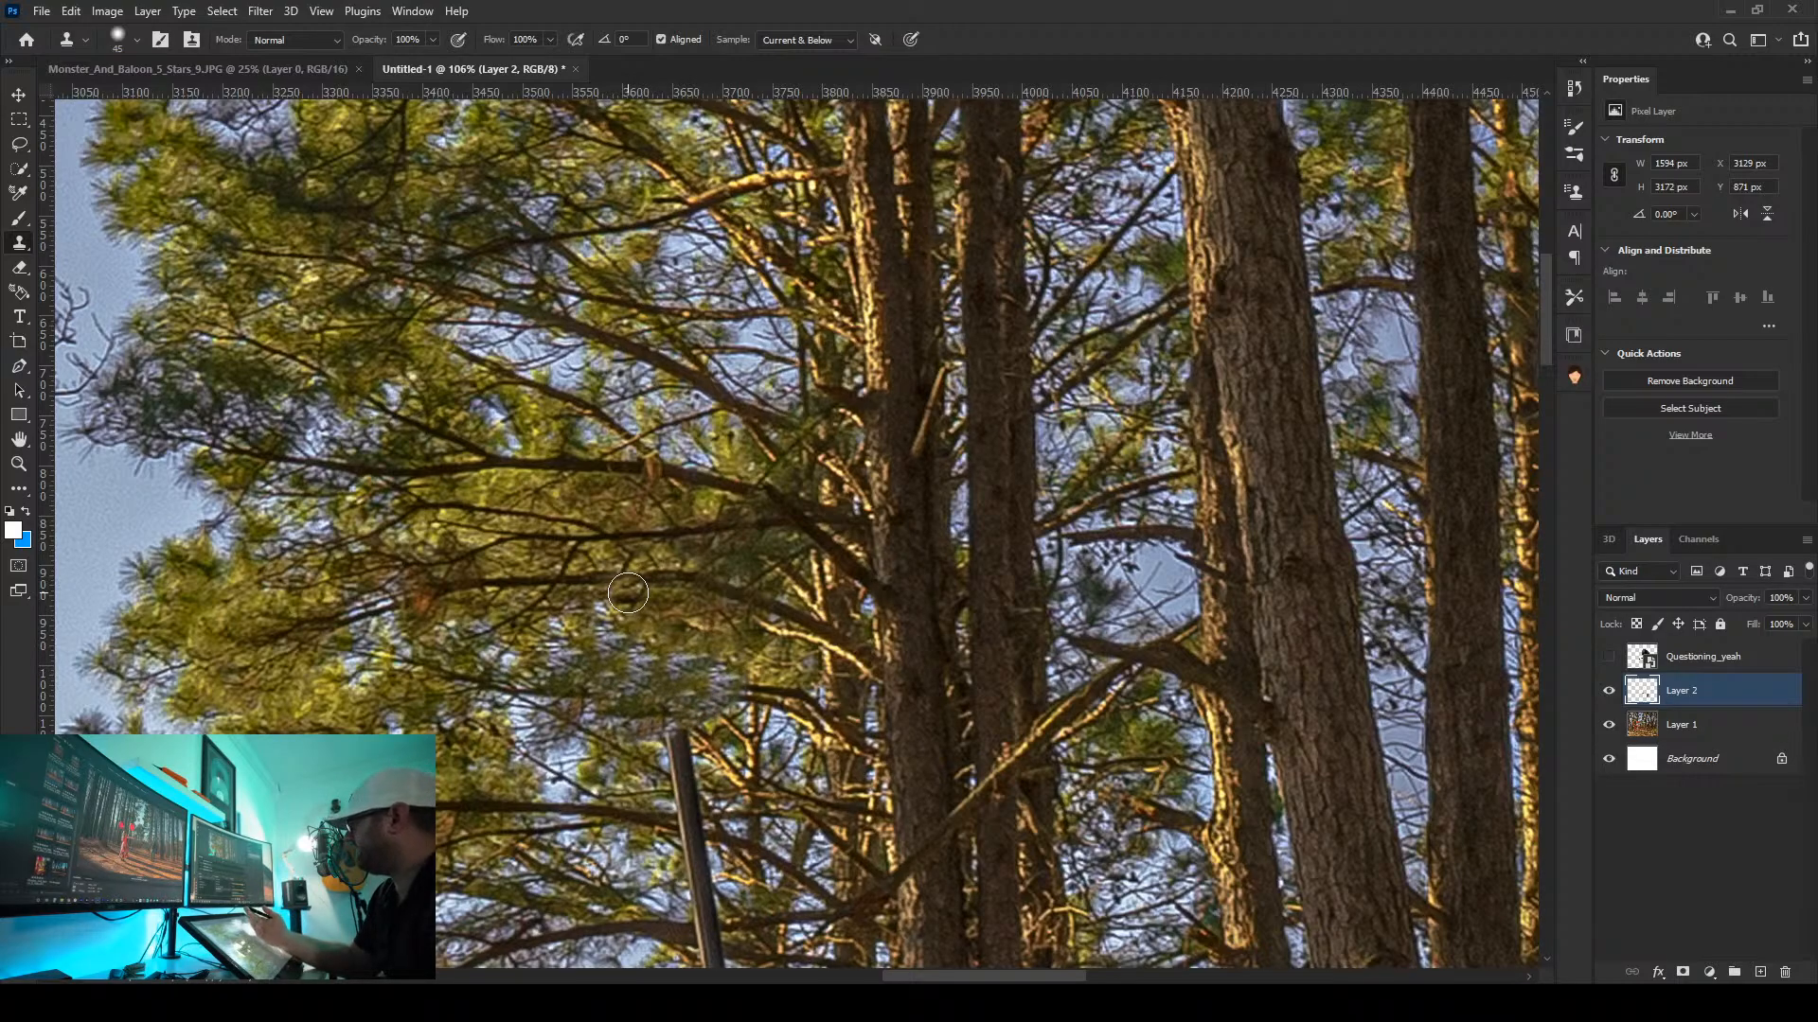
Clone pine branches over the top end of the bare shaft to just below the long branch crossing it, undoing the misplaced stroke
left_click_drag(781, 735, 719, 461)
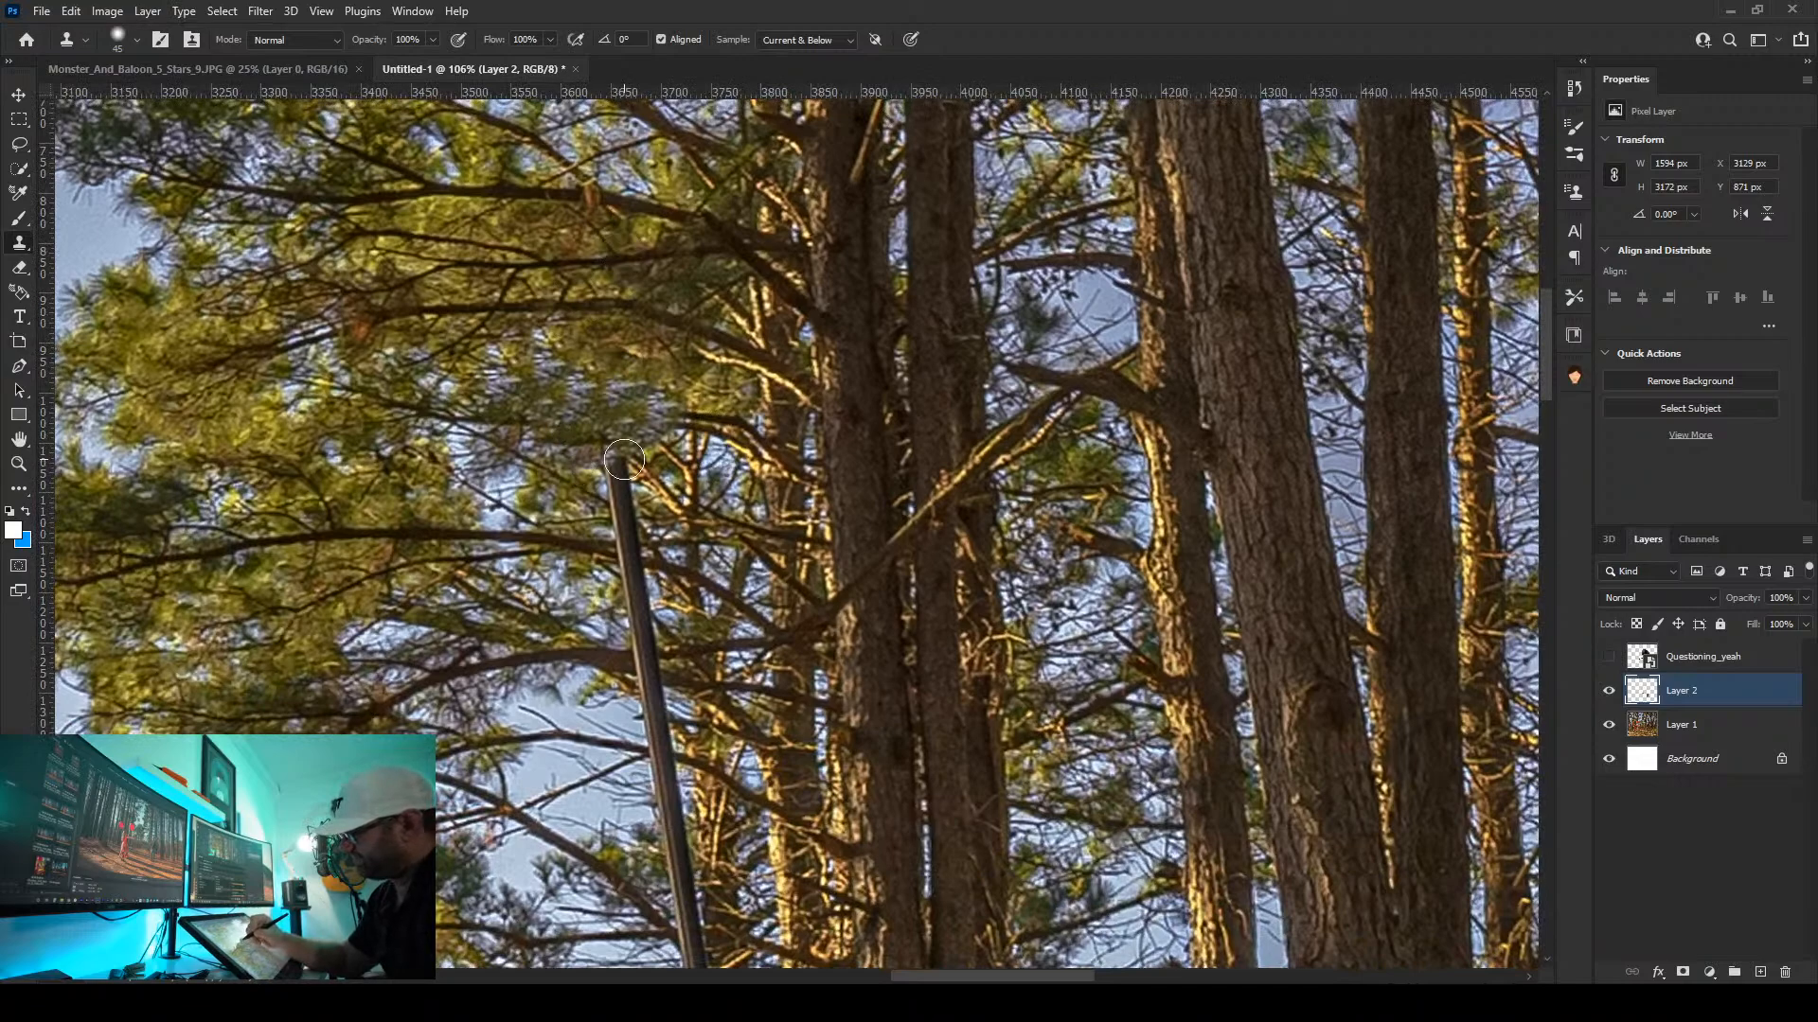
mouse_move(624, 460)
left_mouse_down()
mouse_move(620, 487)
mouse_move(597, 437)
left_mouse_up()
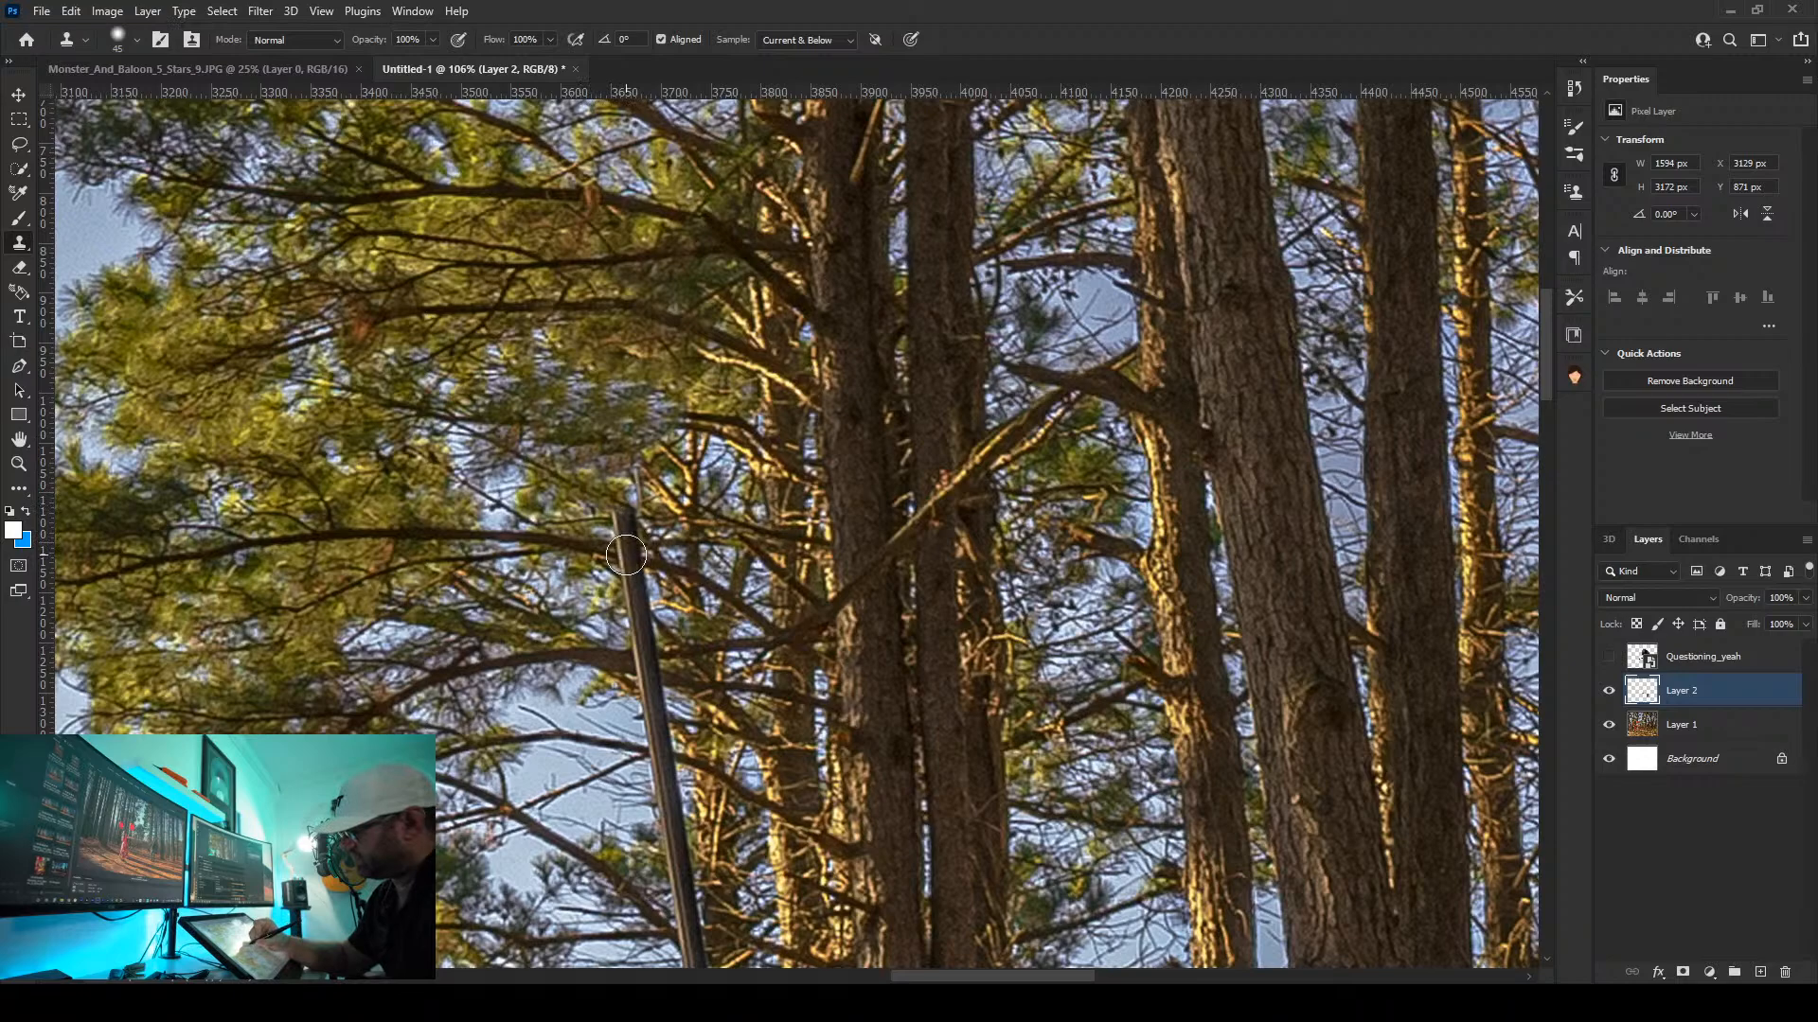
left_click_drag(625, 555, 618, 471)
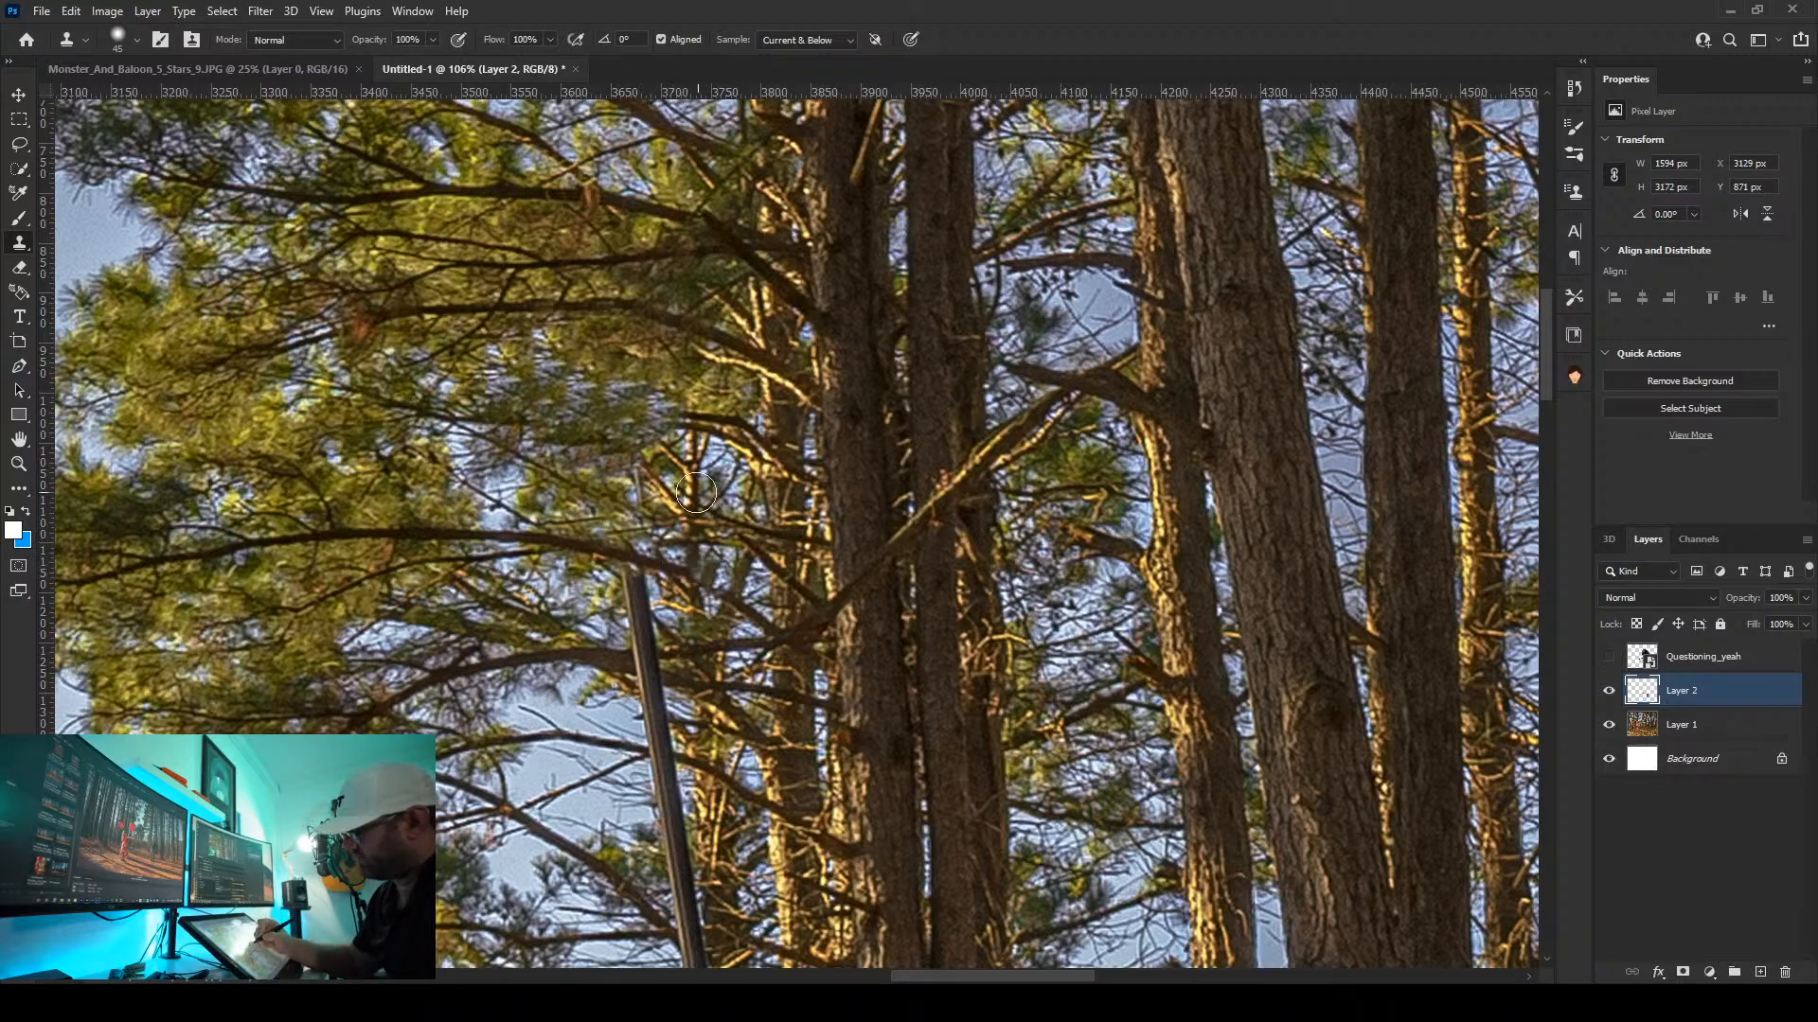
left_click(685, 606, "alt")
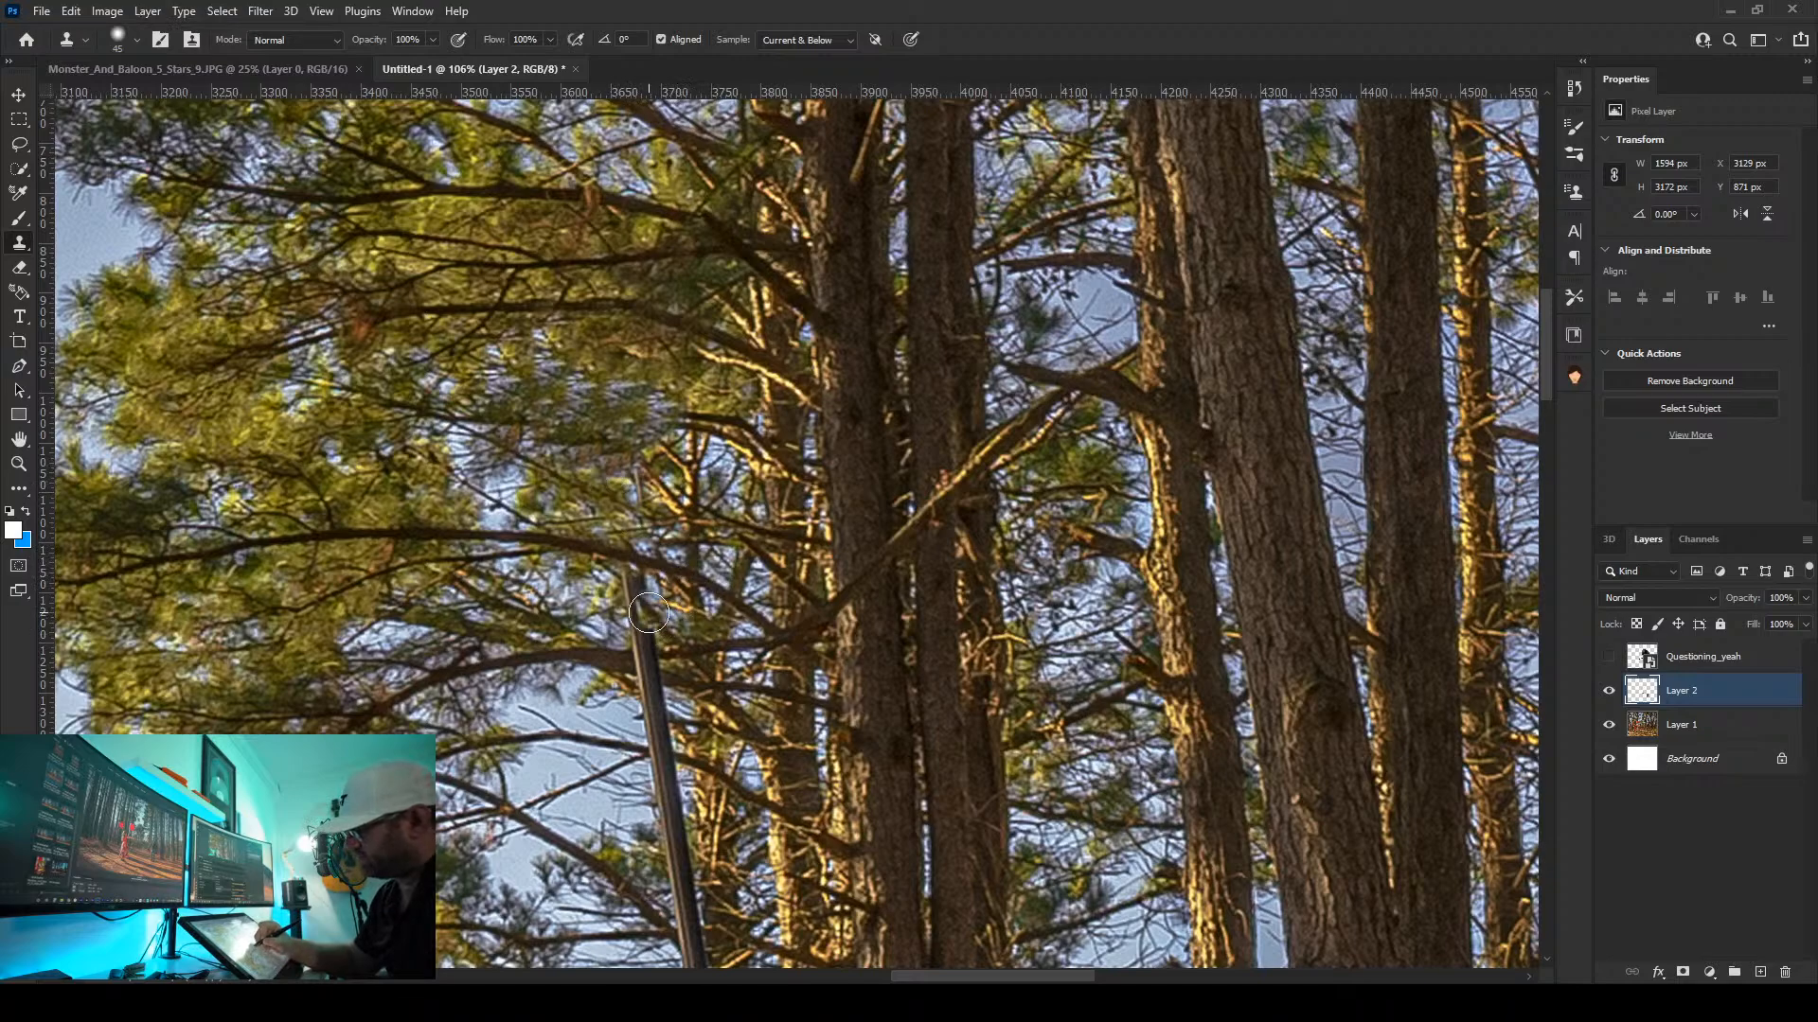
left_click_drag(643, 606, 632, 580)
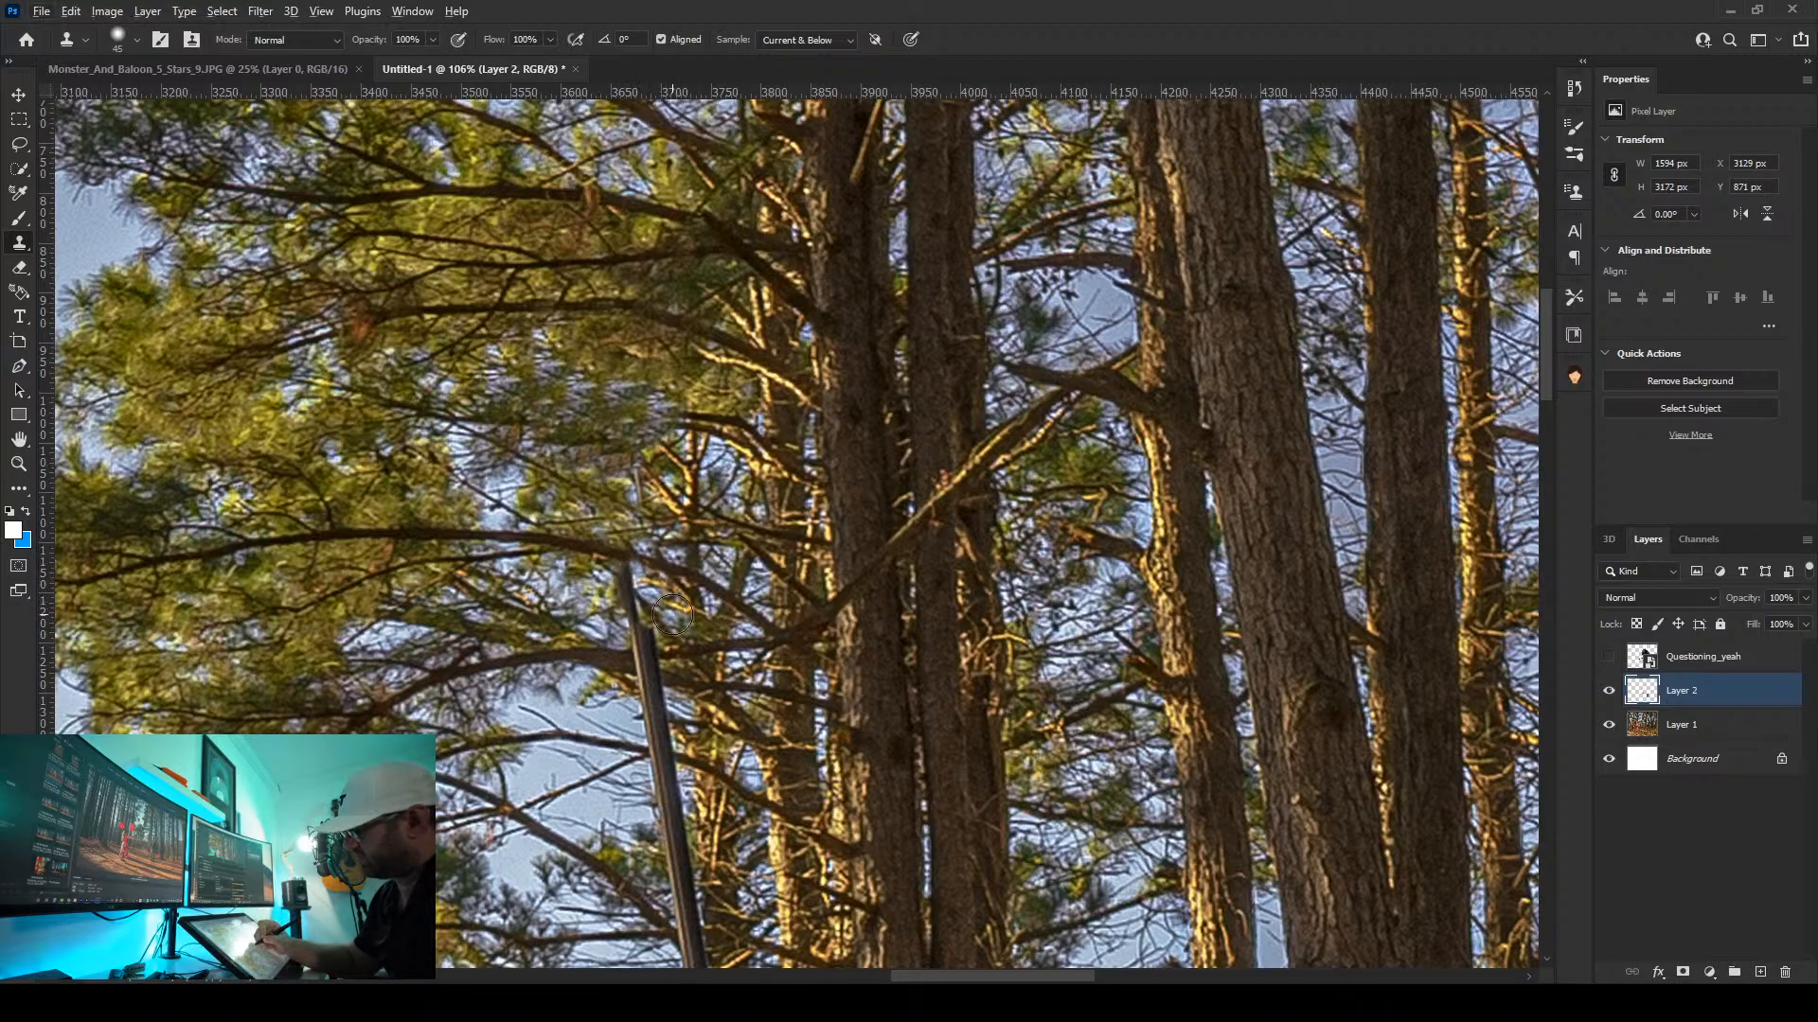
key("ctrl+z")
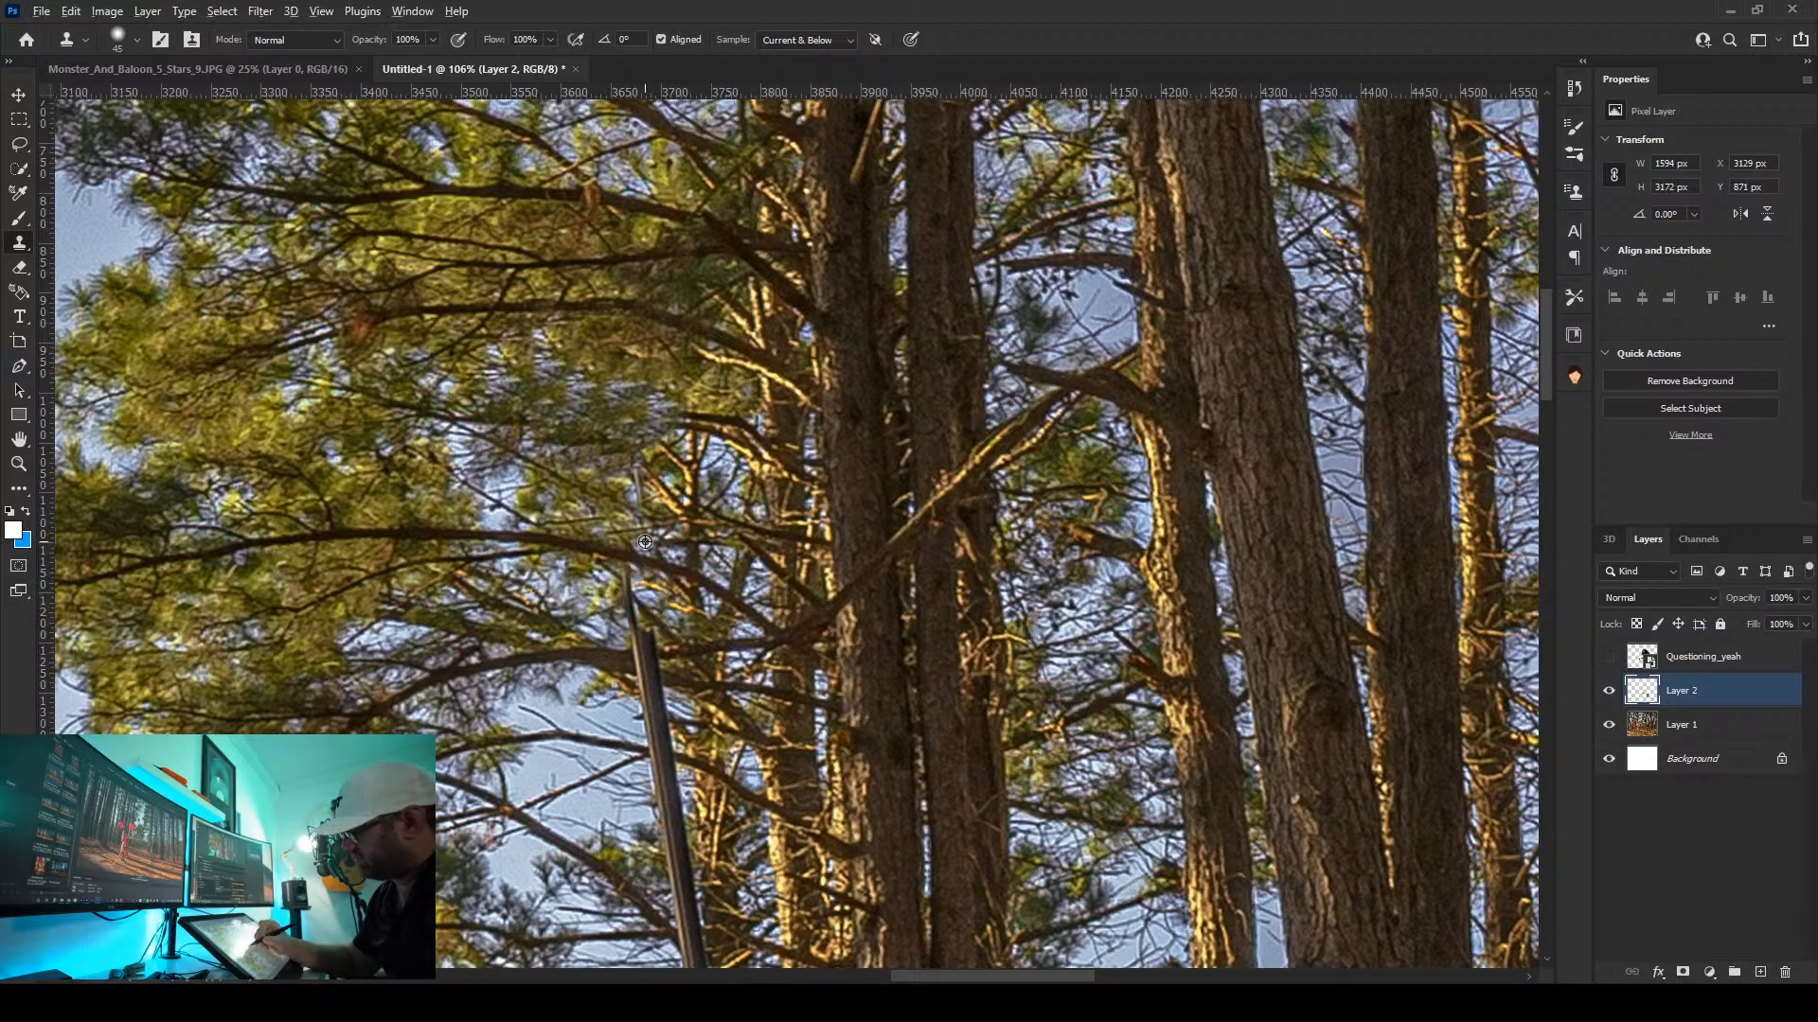
left_click(604, 575, "alt")
left_click_drag(629, 597, 628, 609)
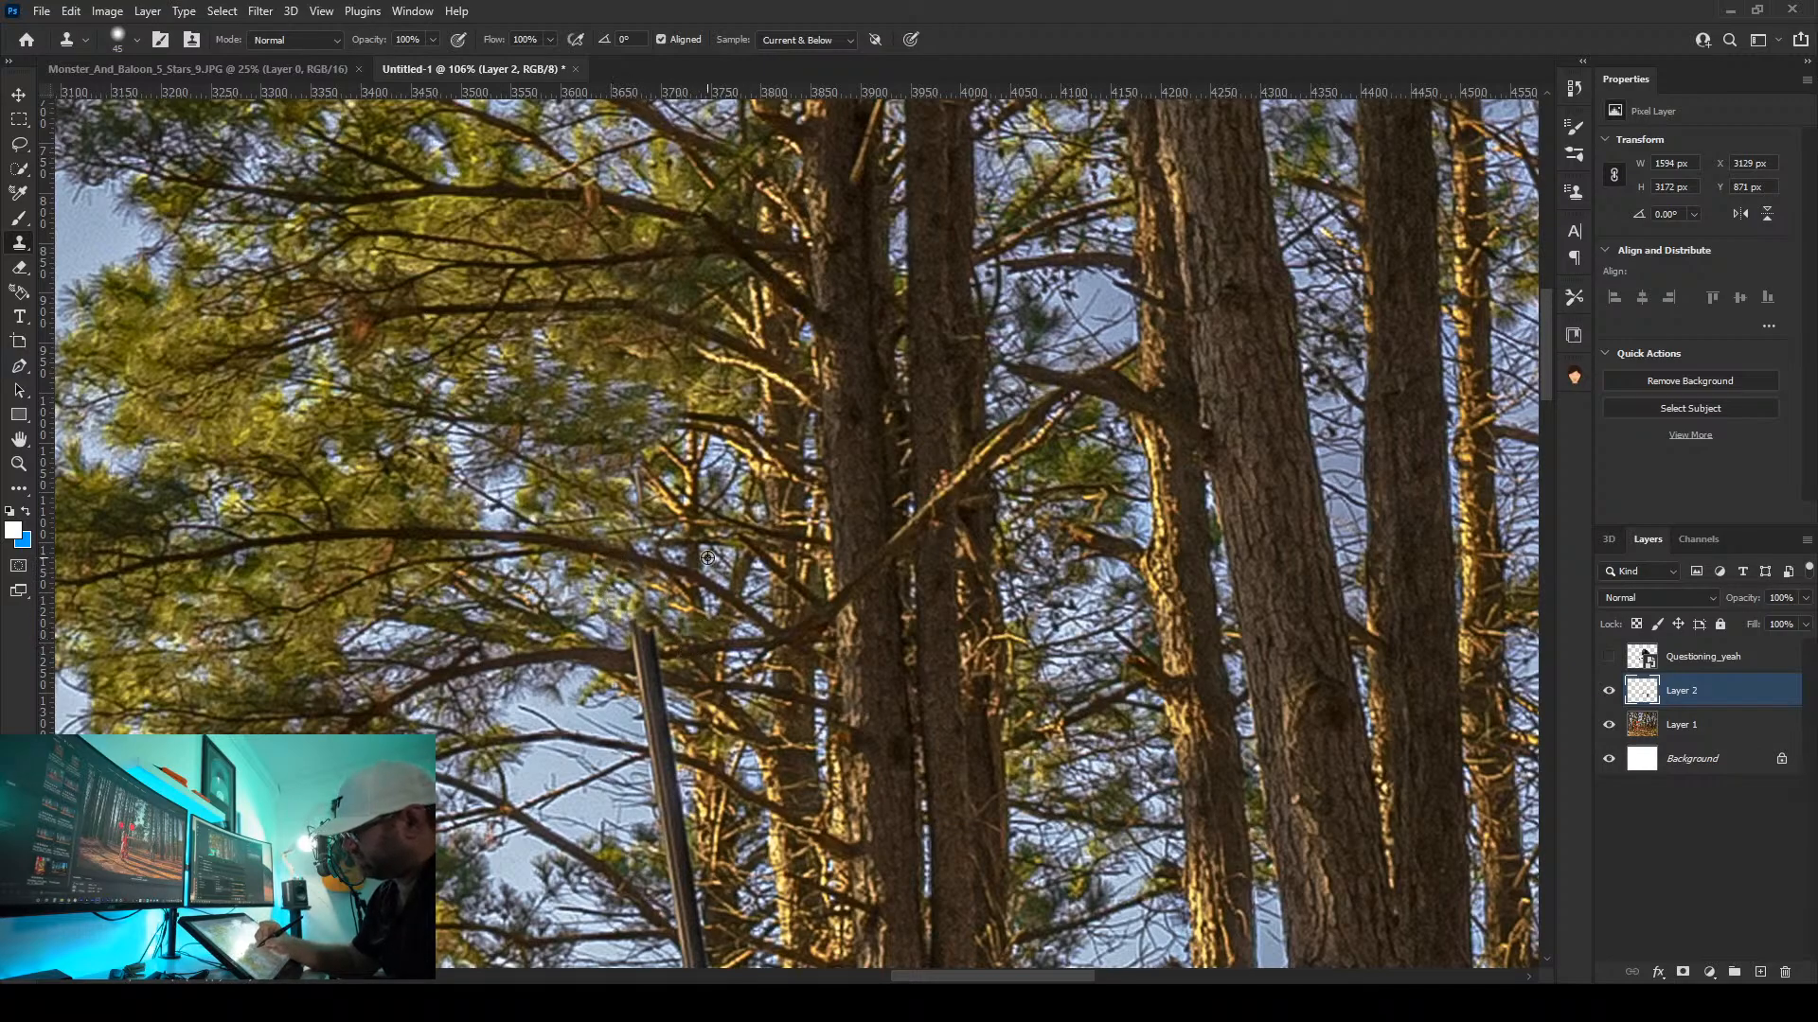
Clone twigs and foliage over the shaft down to just below the next crossing branch, keeping the branch continuous
left_click(702, 649, "alt")
left_click_drag(659, 650, 649, 599)
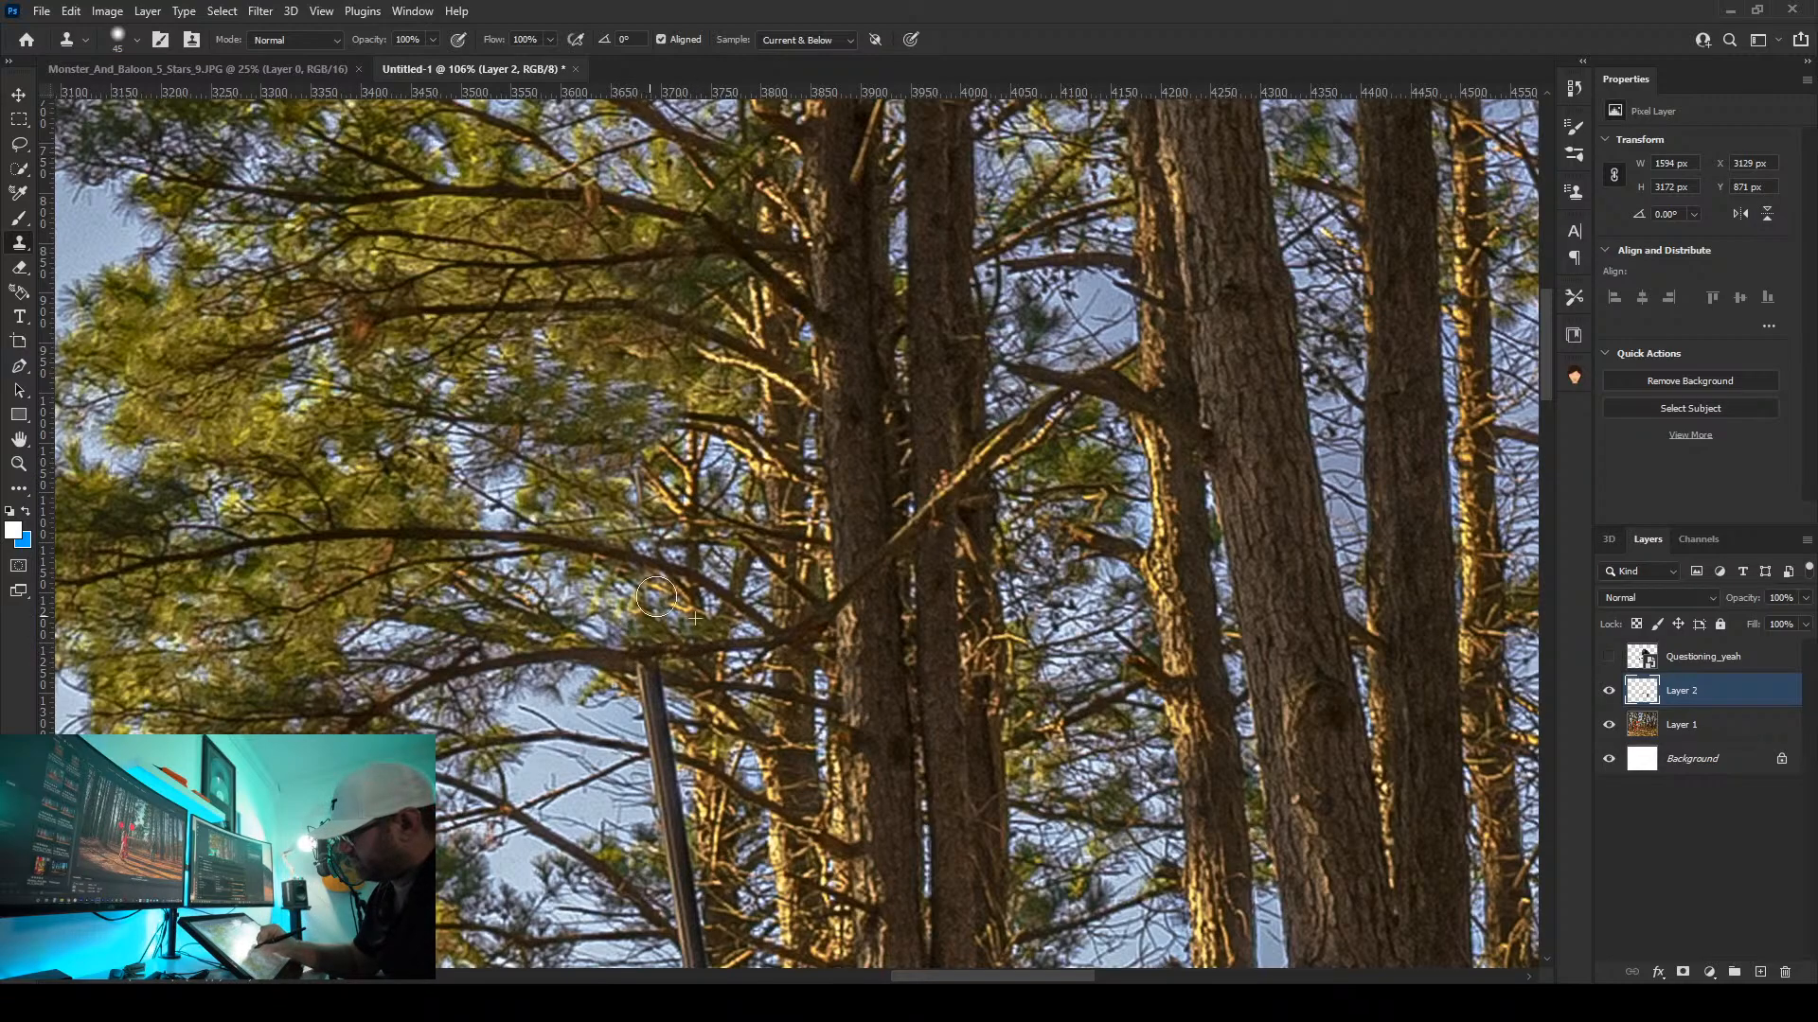
left_click(699, 682, "alt")
left_click_drag(661, 681, 651, 641)
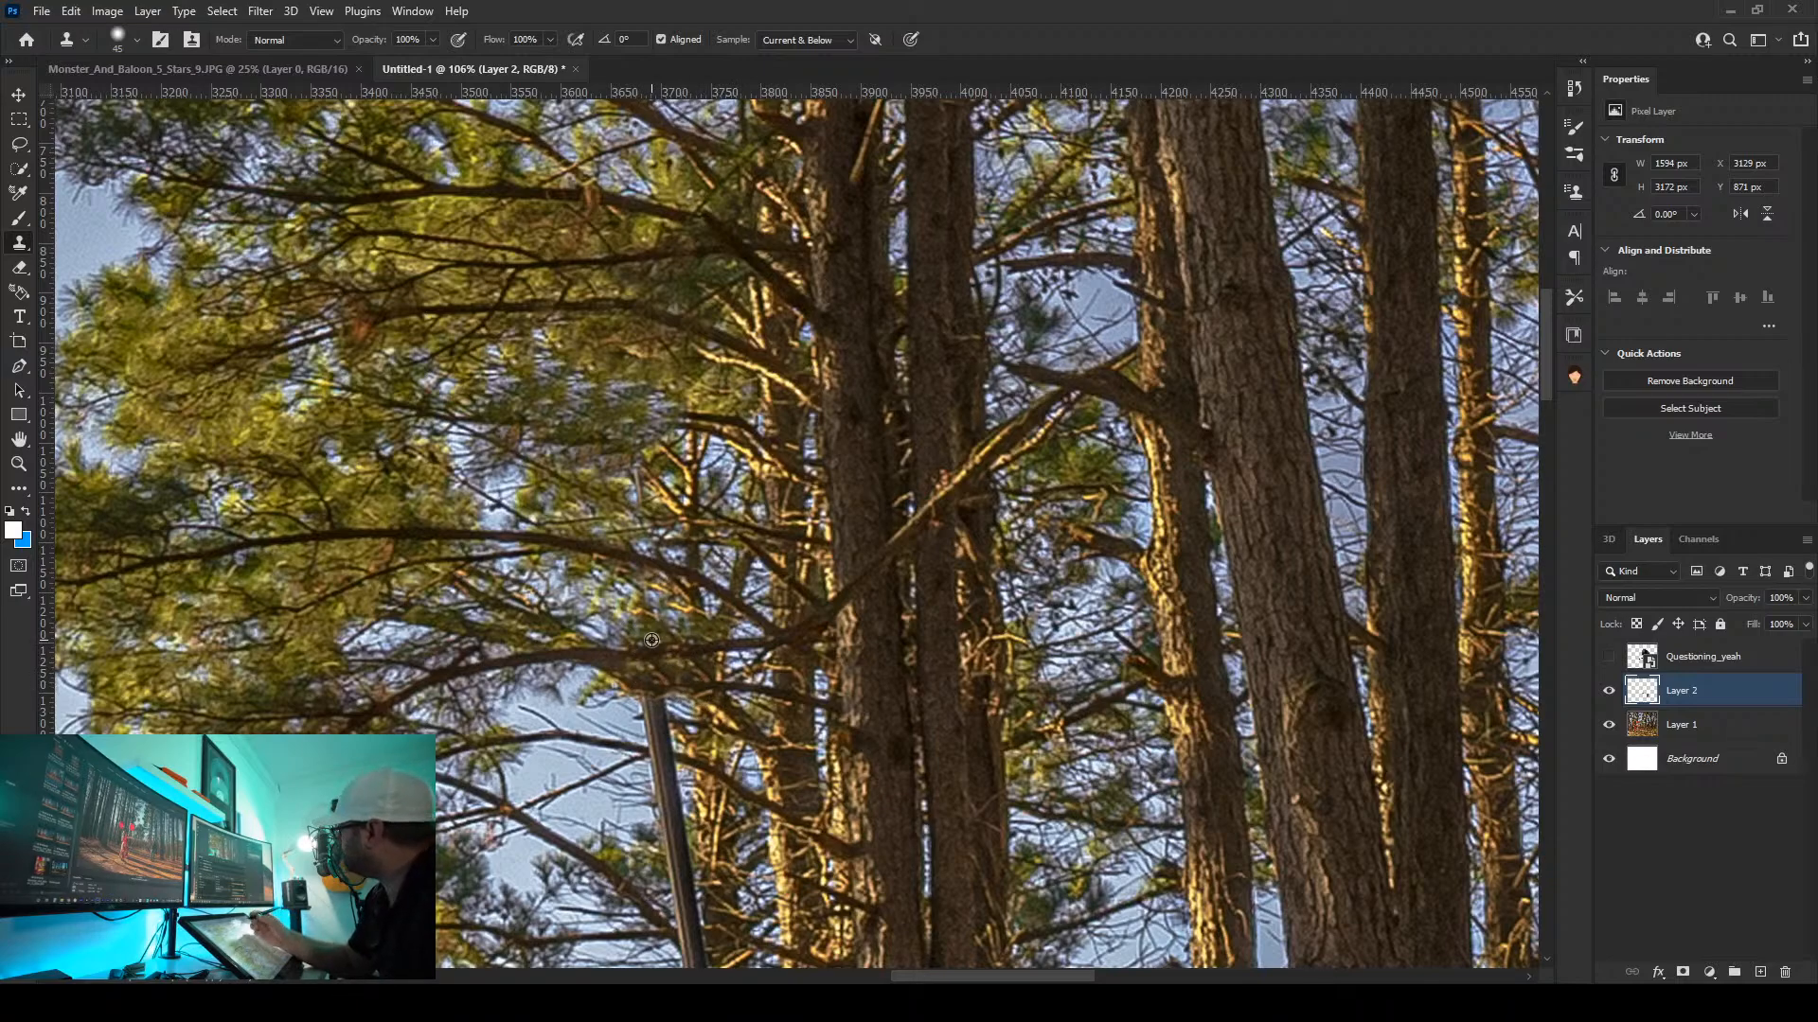
Clone sky and thin branches over the shaft section crossing the open patch of sky
left_click_drag(743, 736, 755, 565)
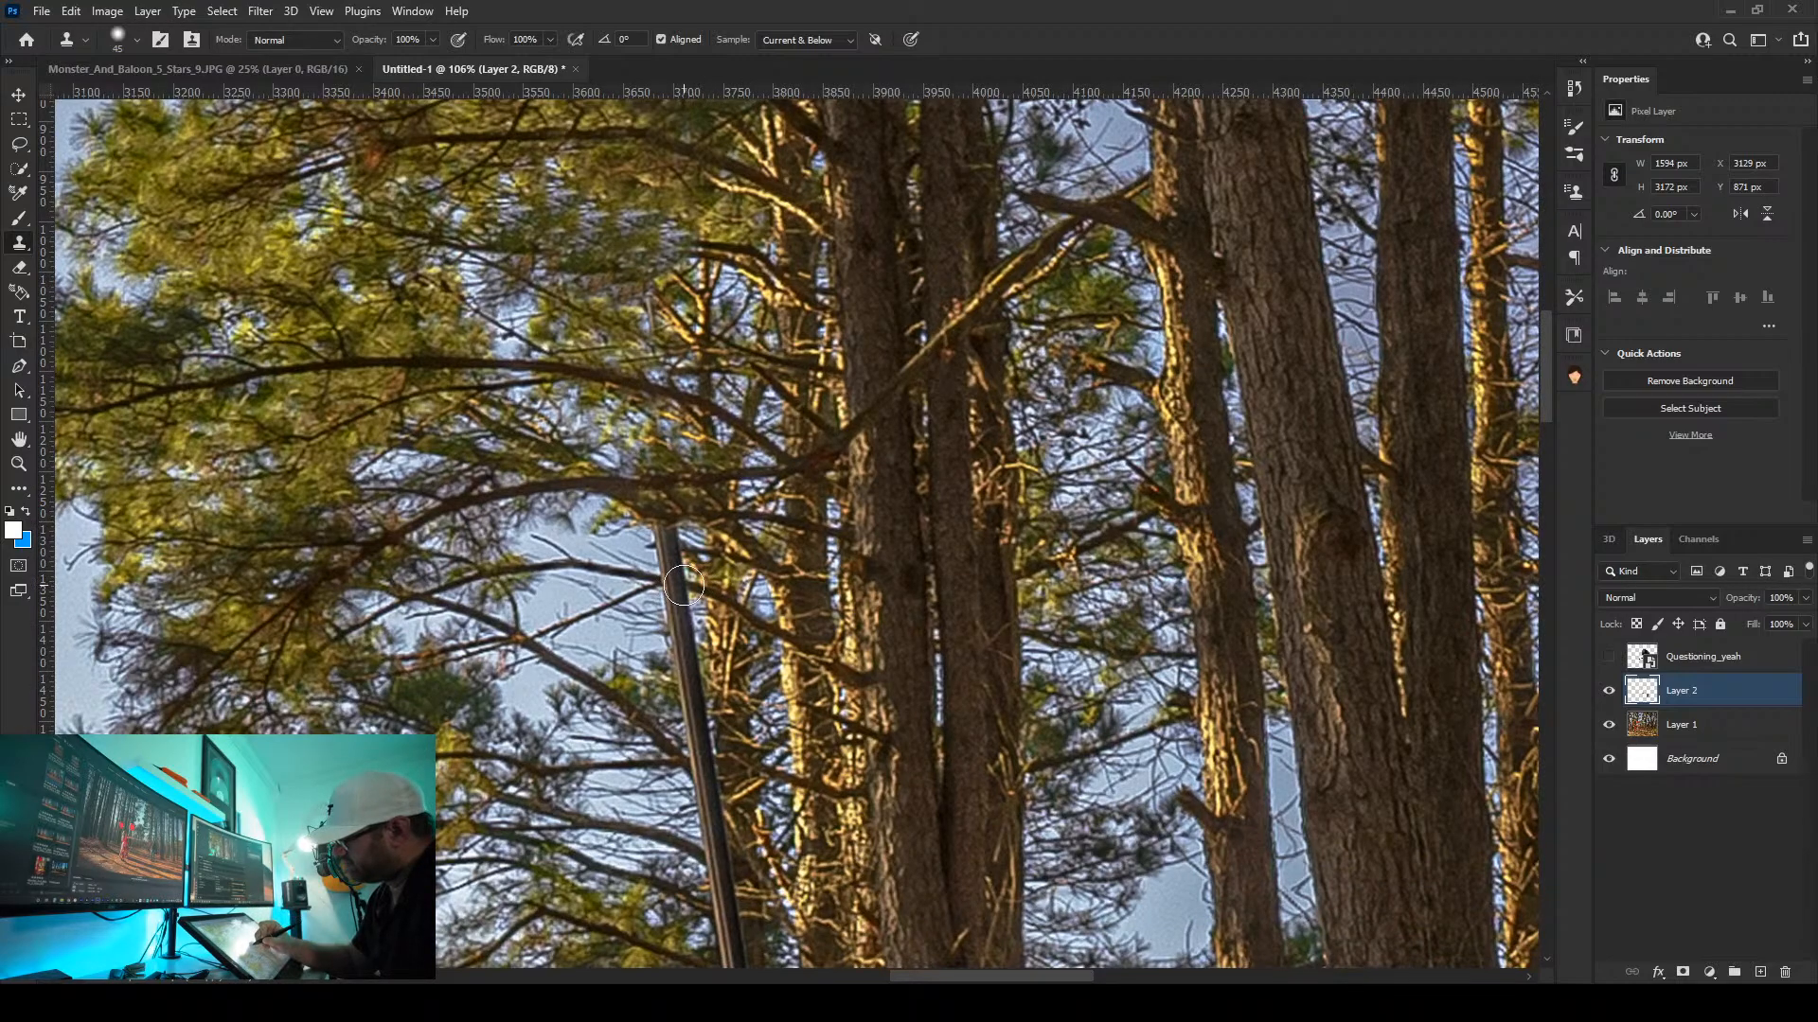
mouse_move(684, 586)
left_mouse_down()
mouse_move(694, 496)
mouse_move(658, 550)
left_mouse_up()
left_click(631, 545, "alt")
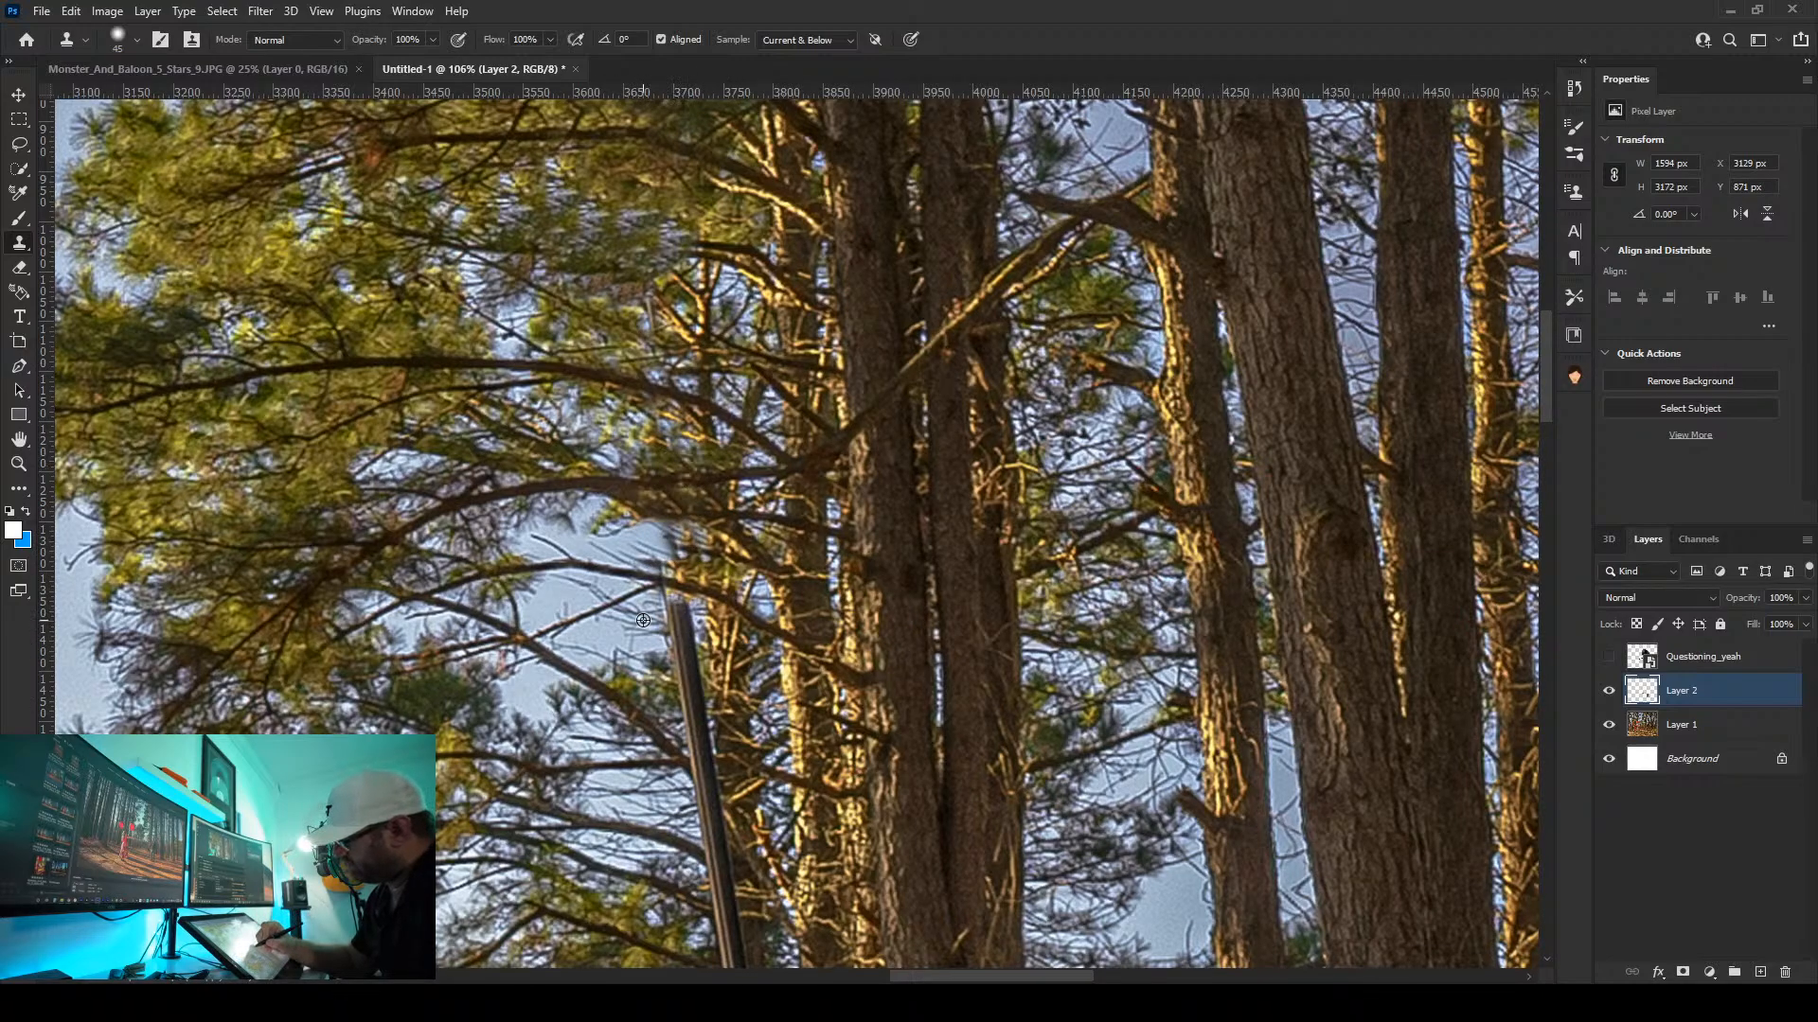
mouse_move(673, 616)
left_mouse_down()
mouse_move(687, 644)
mouse_move(673, 599)
left_mouse_up()
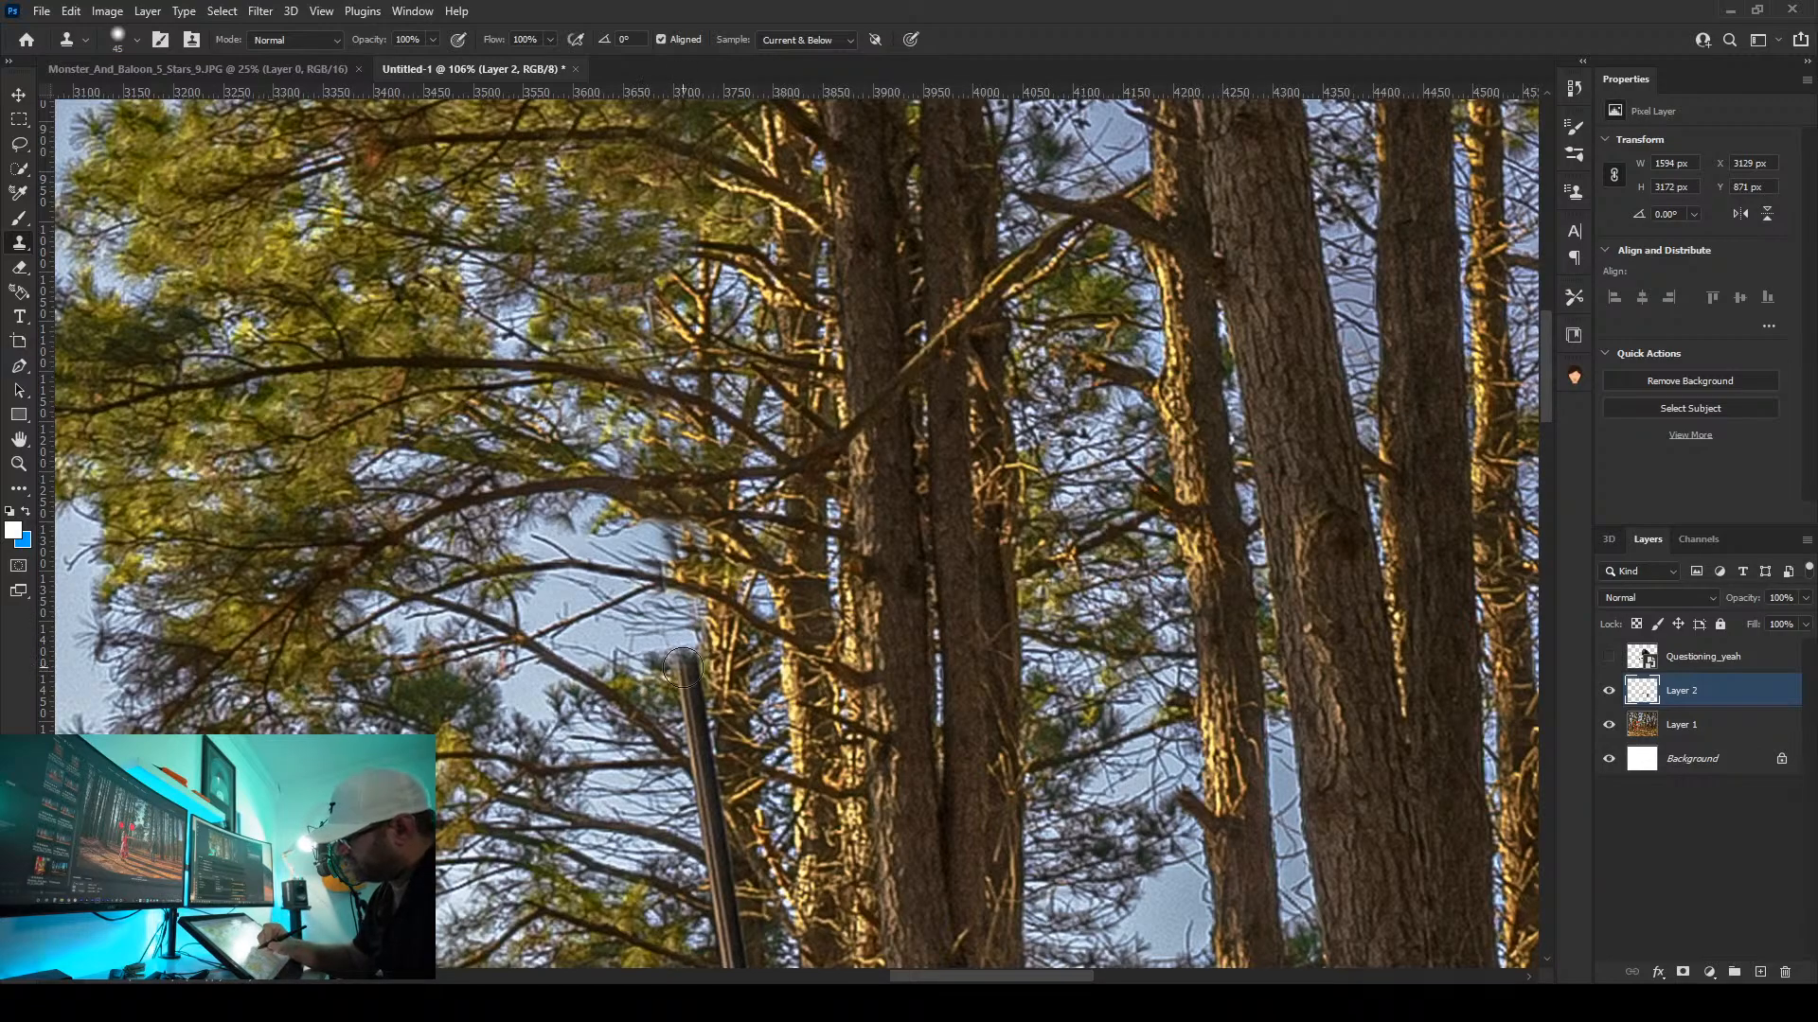
left_click_drag(682, 668, 685, 705)
Clone foliage and sunlit trunk bark over the shaft from below the sky patch down along the narrow trunk
left_click_drag(668, 623, 695, 385)
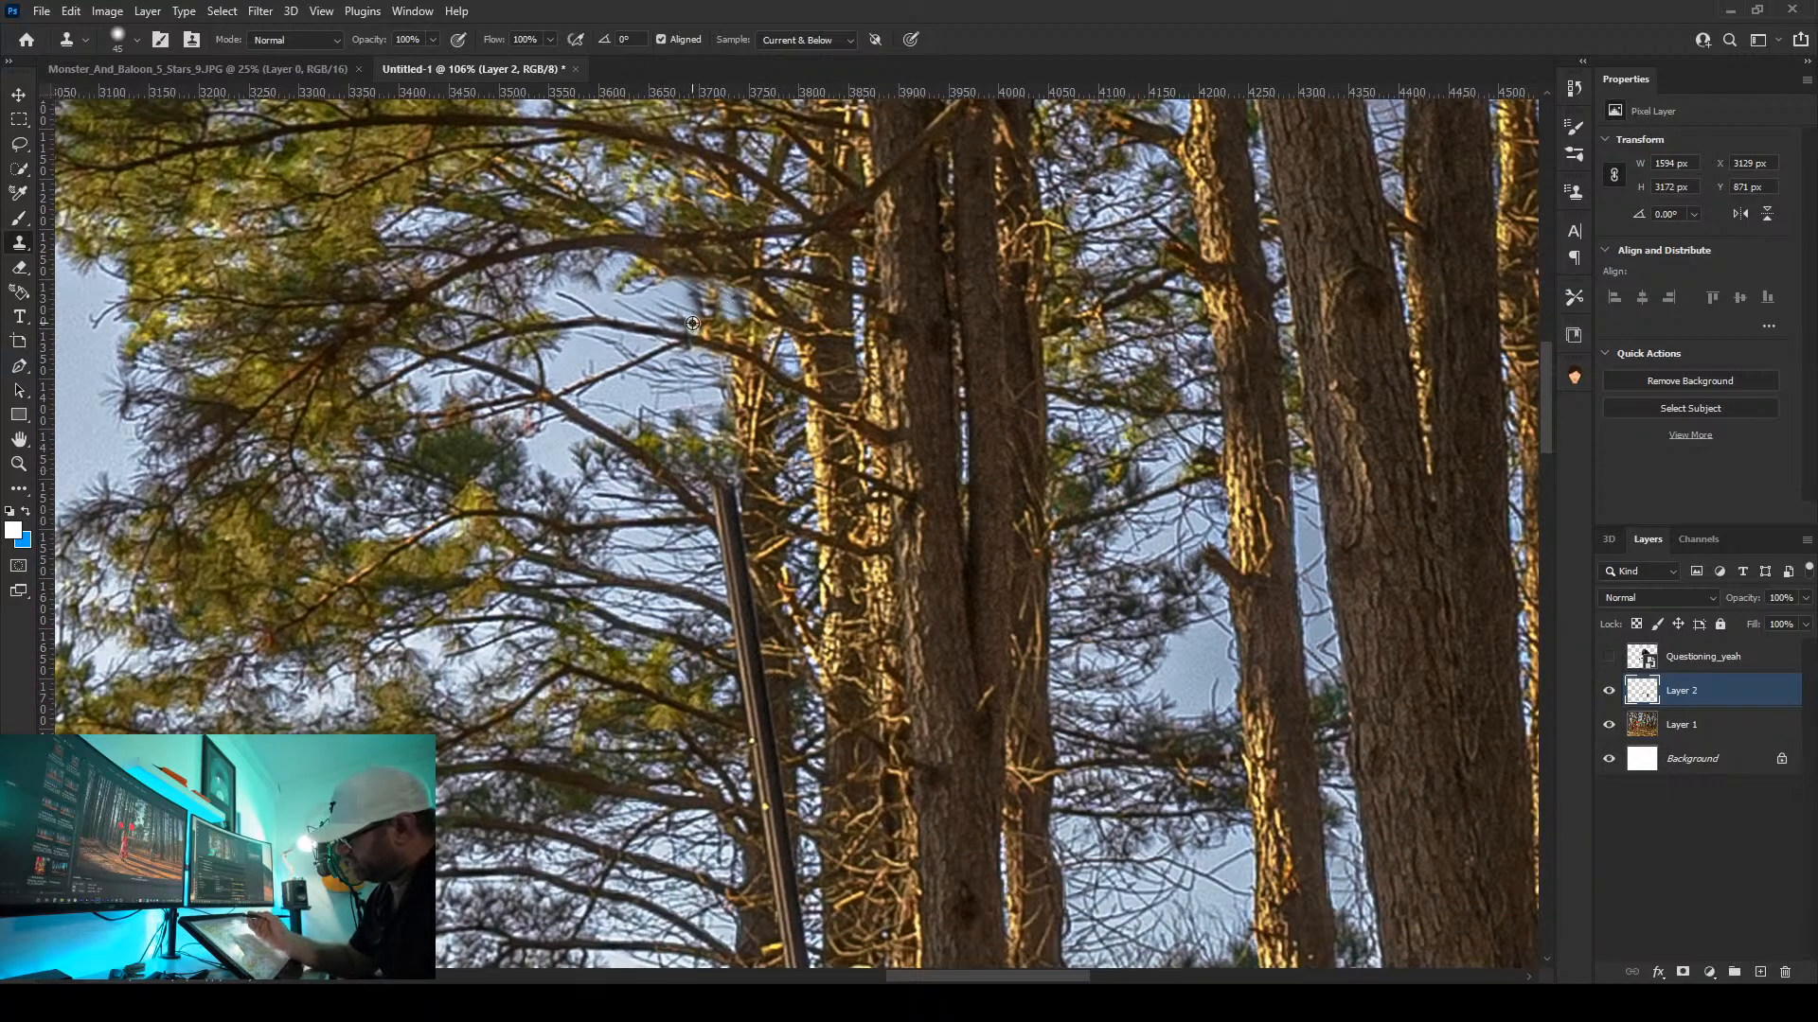
left_click_drag(731, 505, 753, 436)
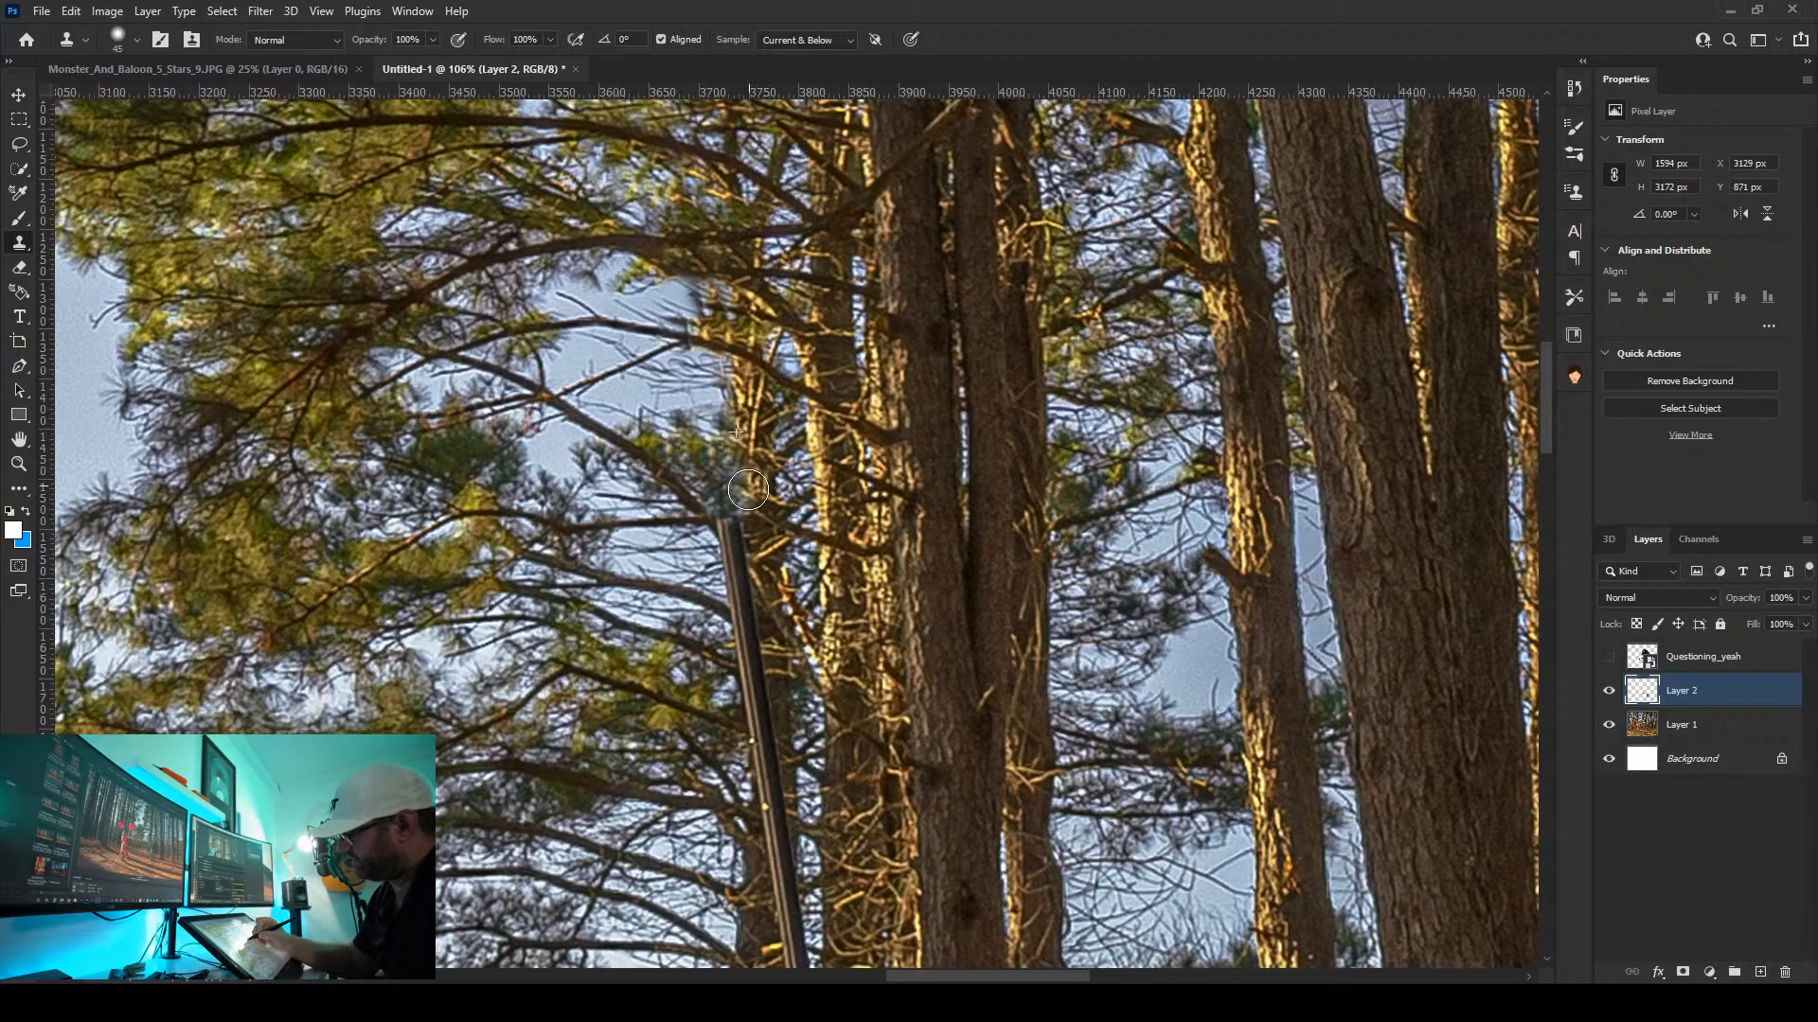
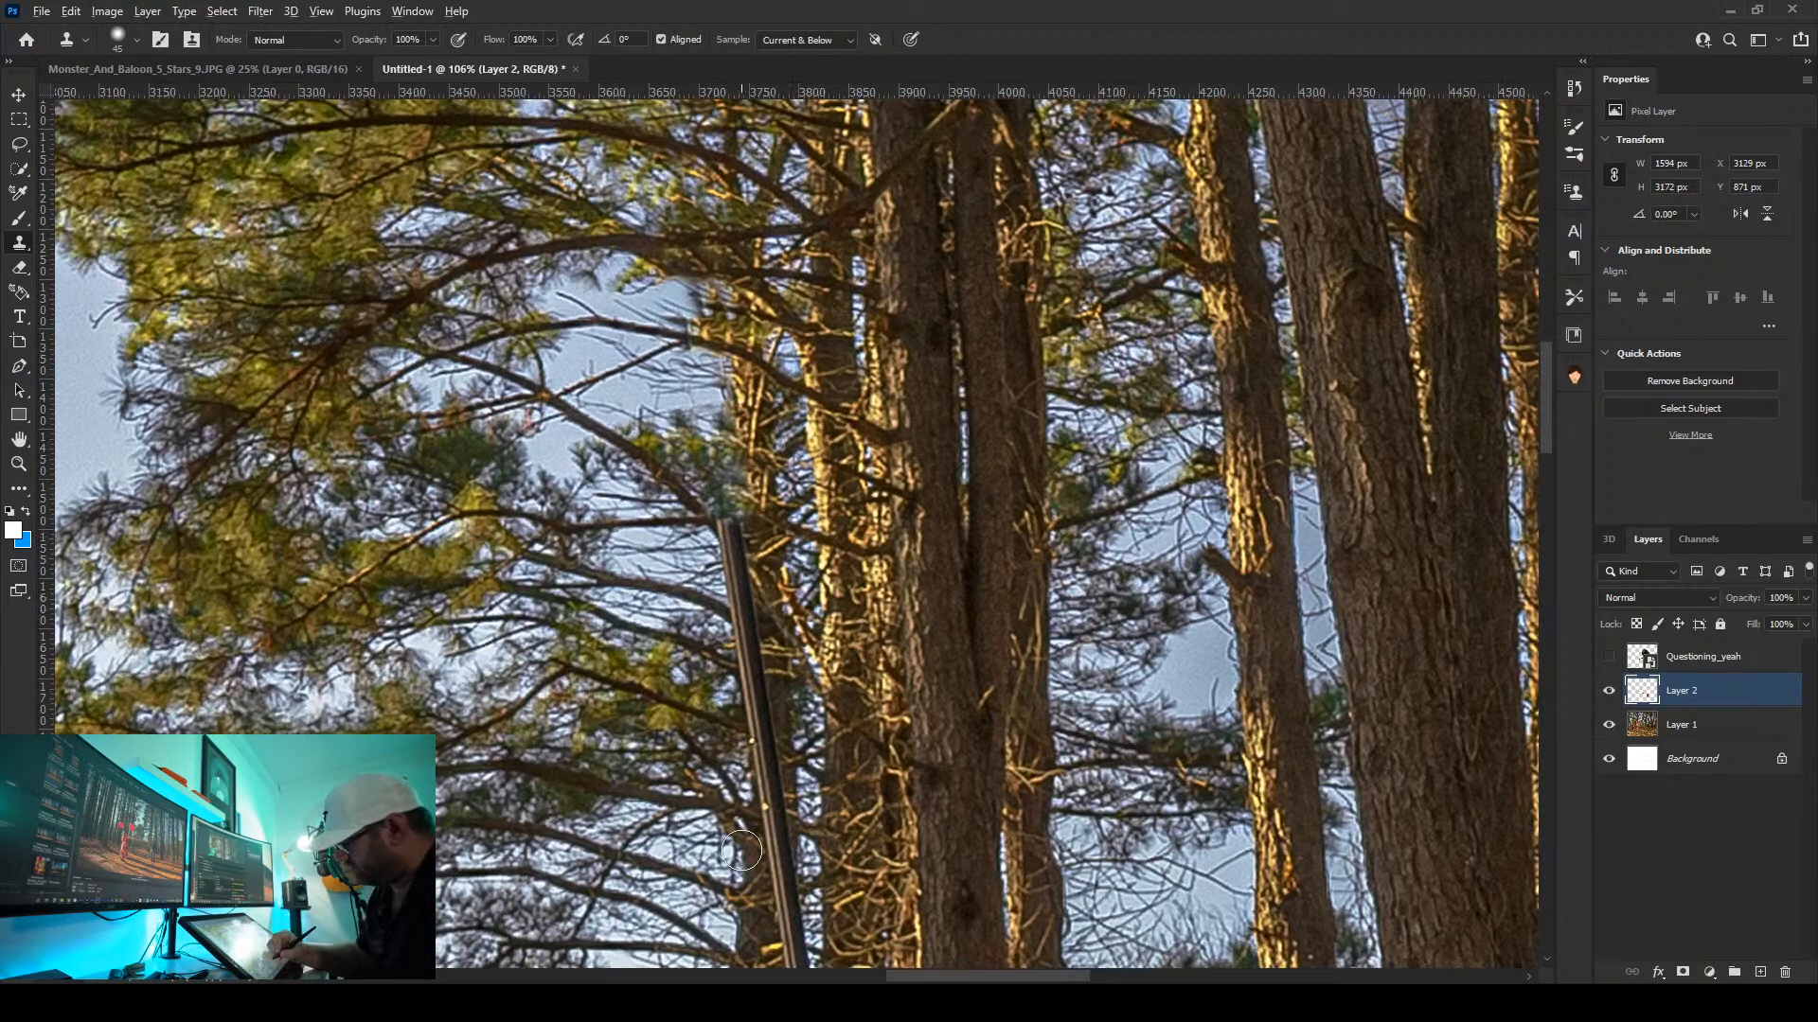
left_click_drag(738, 568, 749, 491)
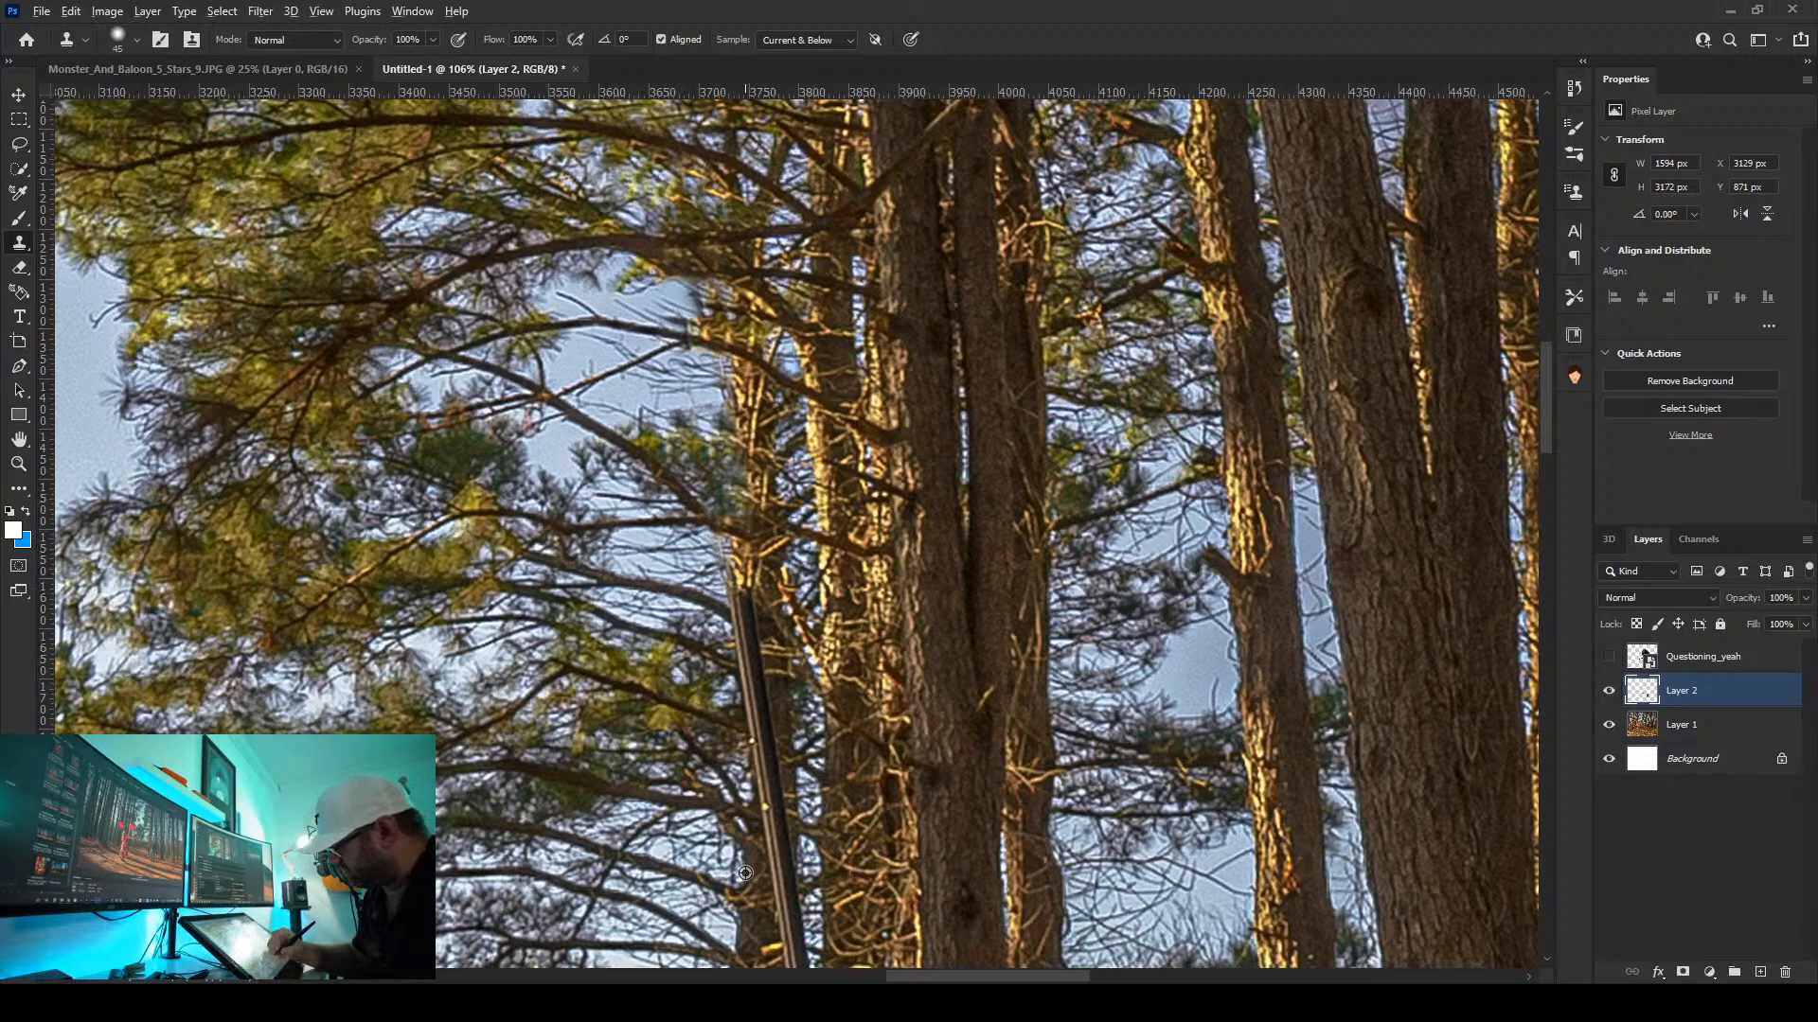
left_click_drag(739, 598, 758, 753)
Clone bark and twigs over the shaft where it crosses the narrow trunk above the man's head height
left_click_drag(769, 610, 829, 201)
left_click_drag(825, 386, 837, 284)
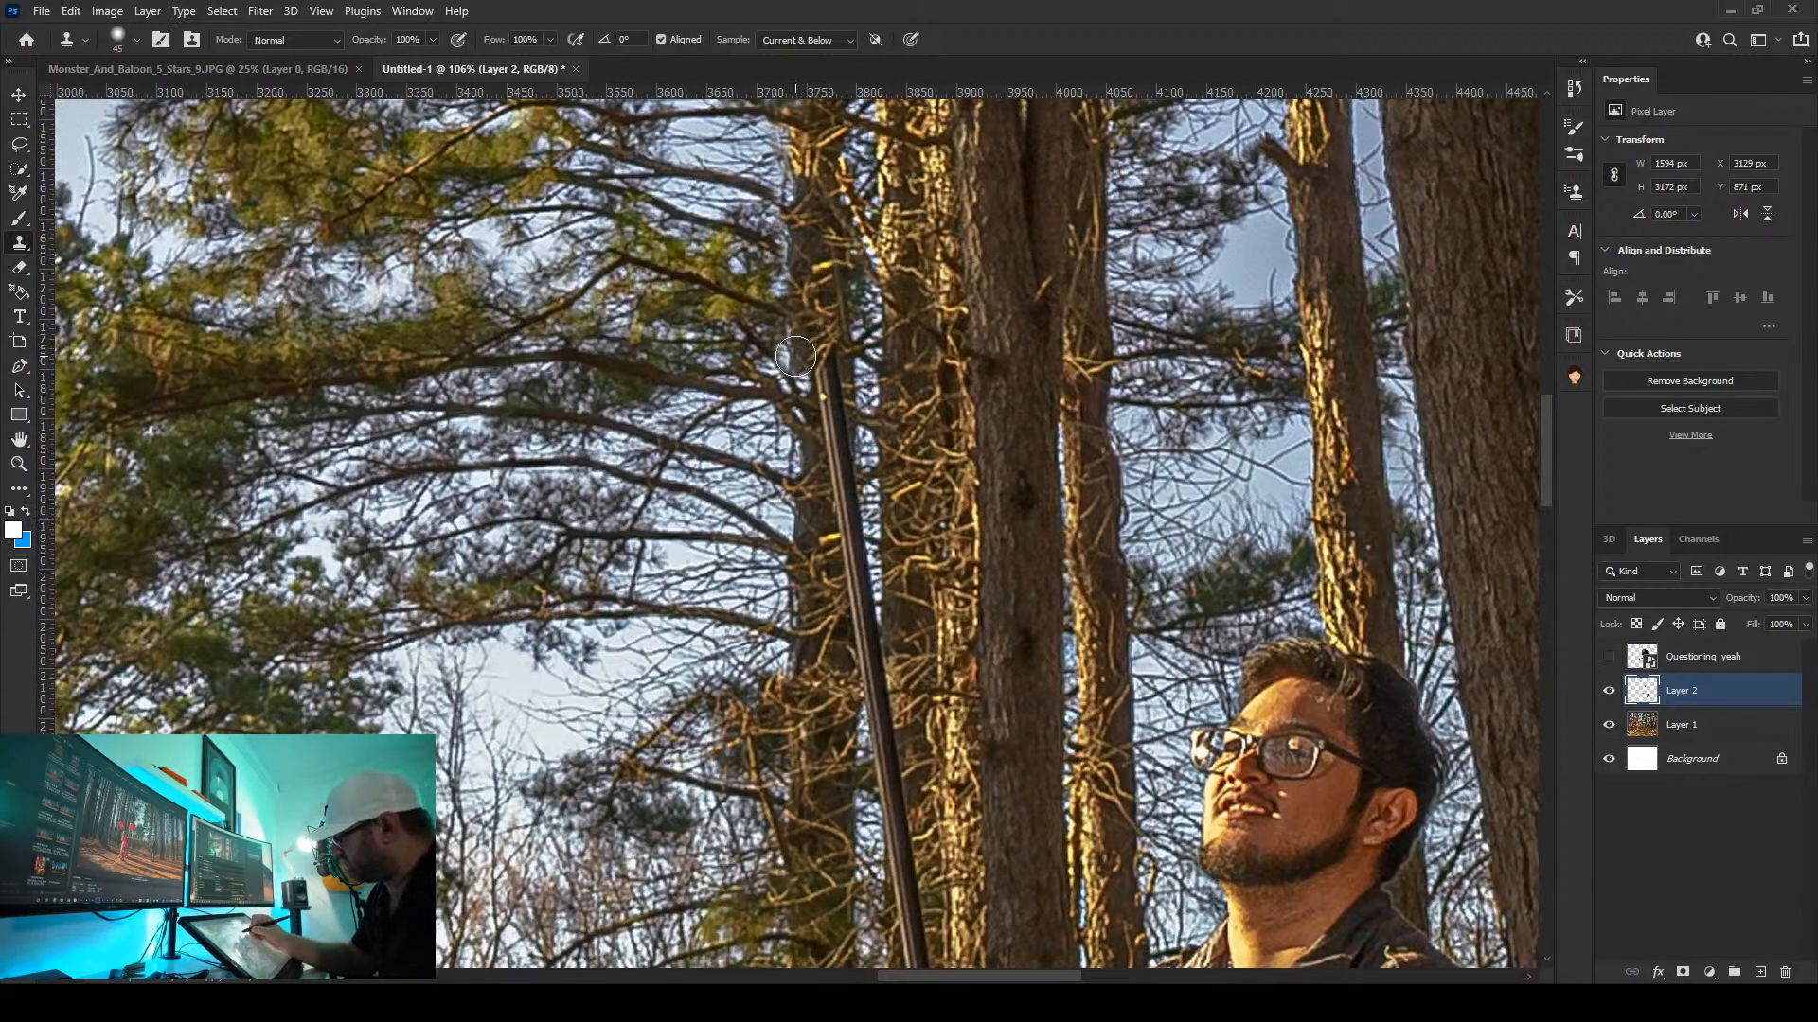
mouse_move(793, 357)
left_mouse_down()
mouse_move(811, 370)
mouse_move(805, 426)
mouse_move(833, 444)
mouse_move(829, 366)
left_mouse_up()
left_click_drag(844, 476, 827, 491)
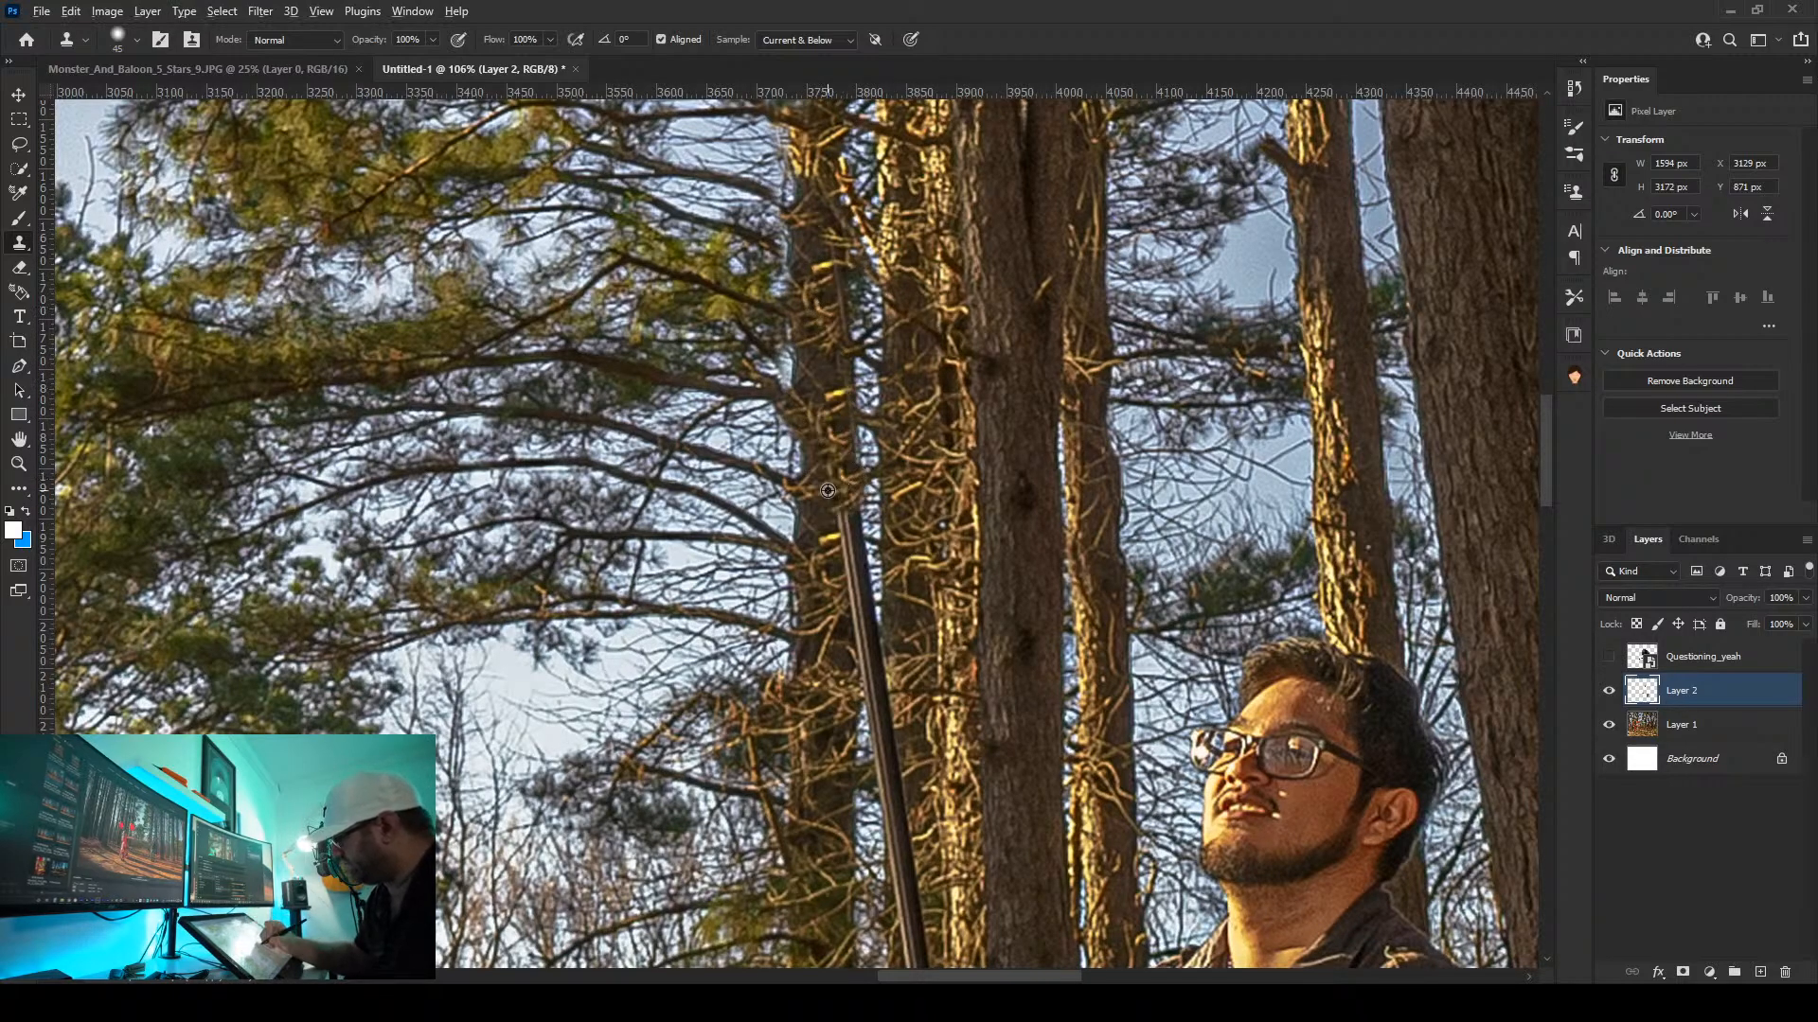
mouse_move(830, 590)
left_mouse_down()
mouse_move(843, 535)
mouse_move(869, 658)
left_mouse_up()
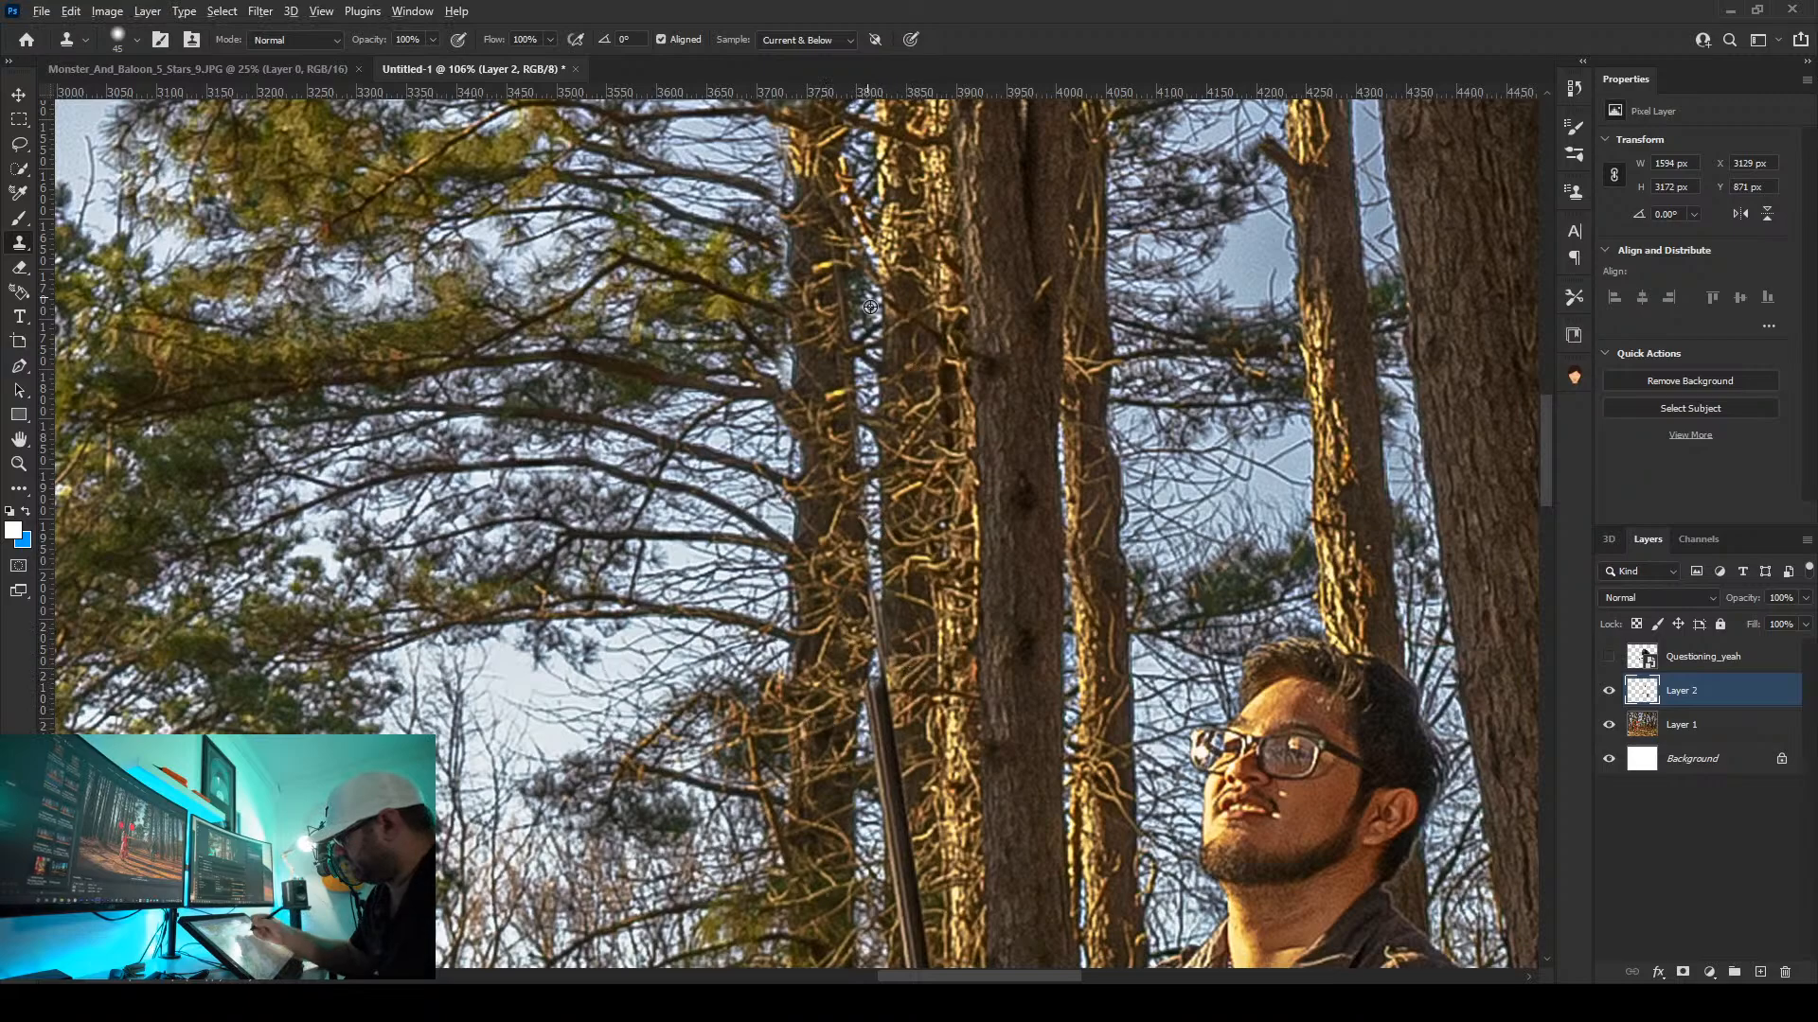
left_click(869, 338, "alt")
left_click(883, 666)
left_click(879, 553)
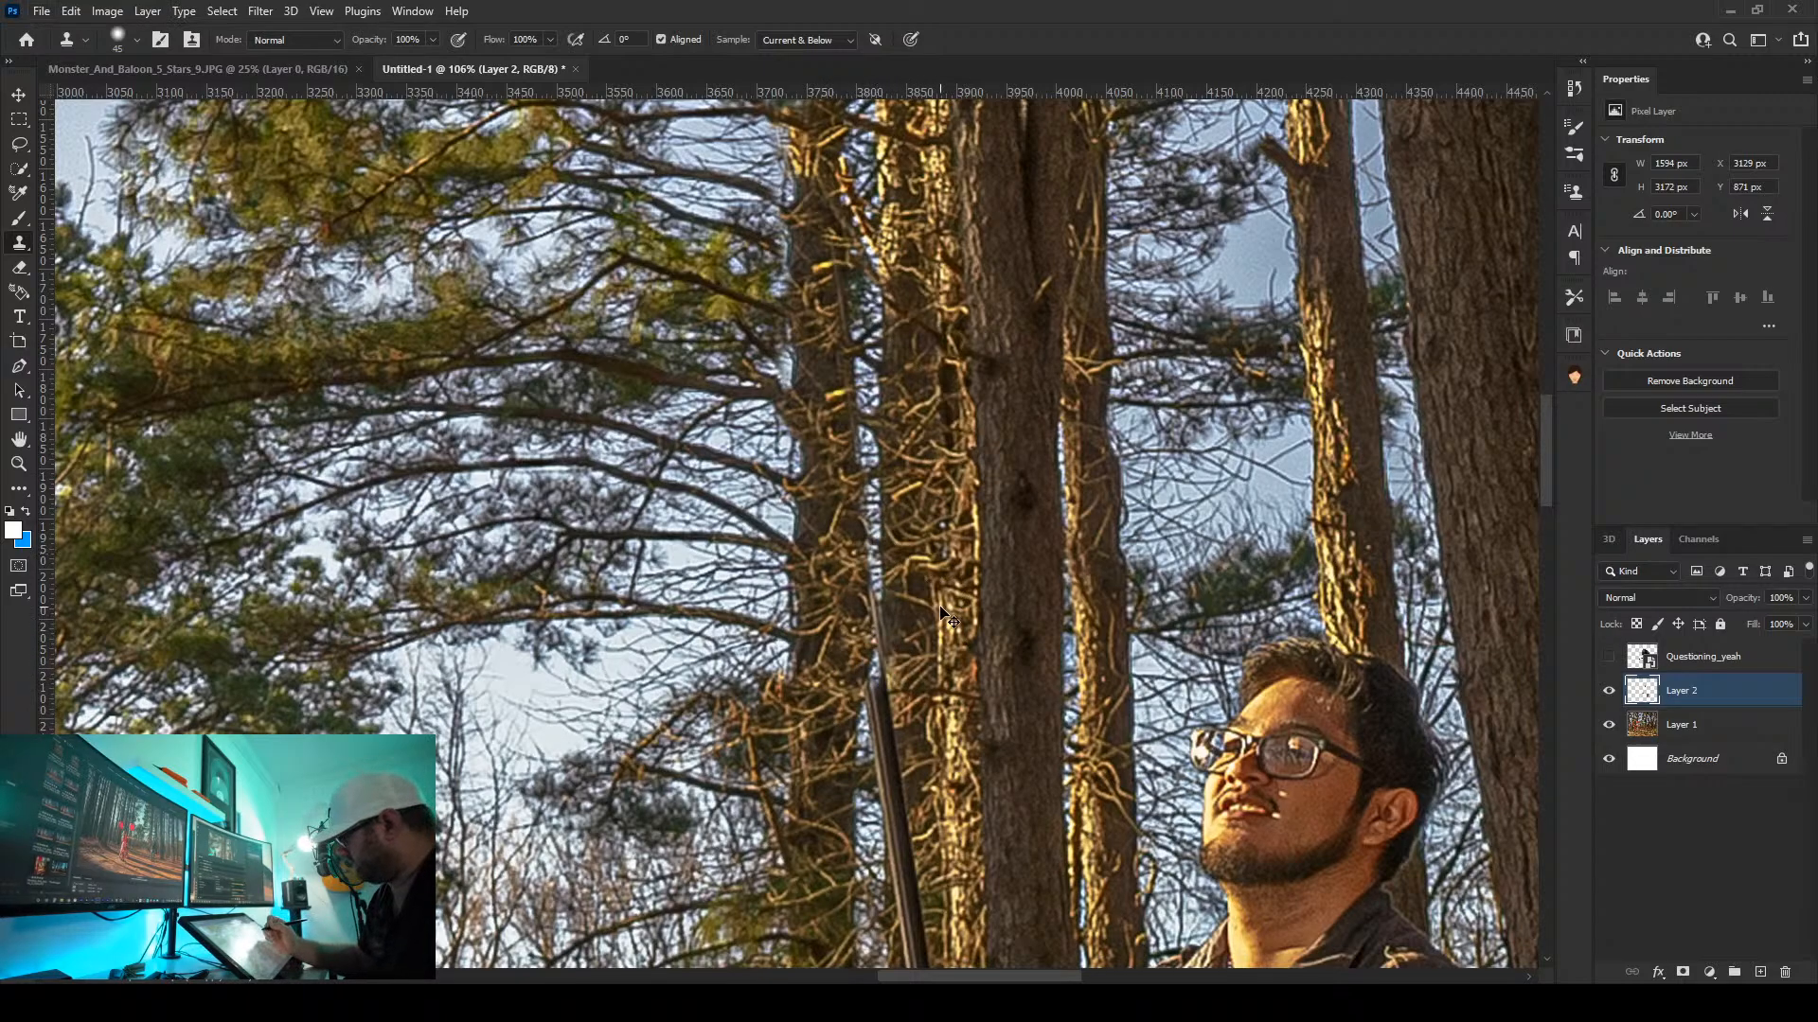
key("ctrl+z")
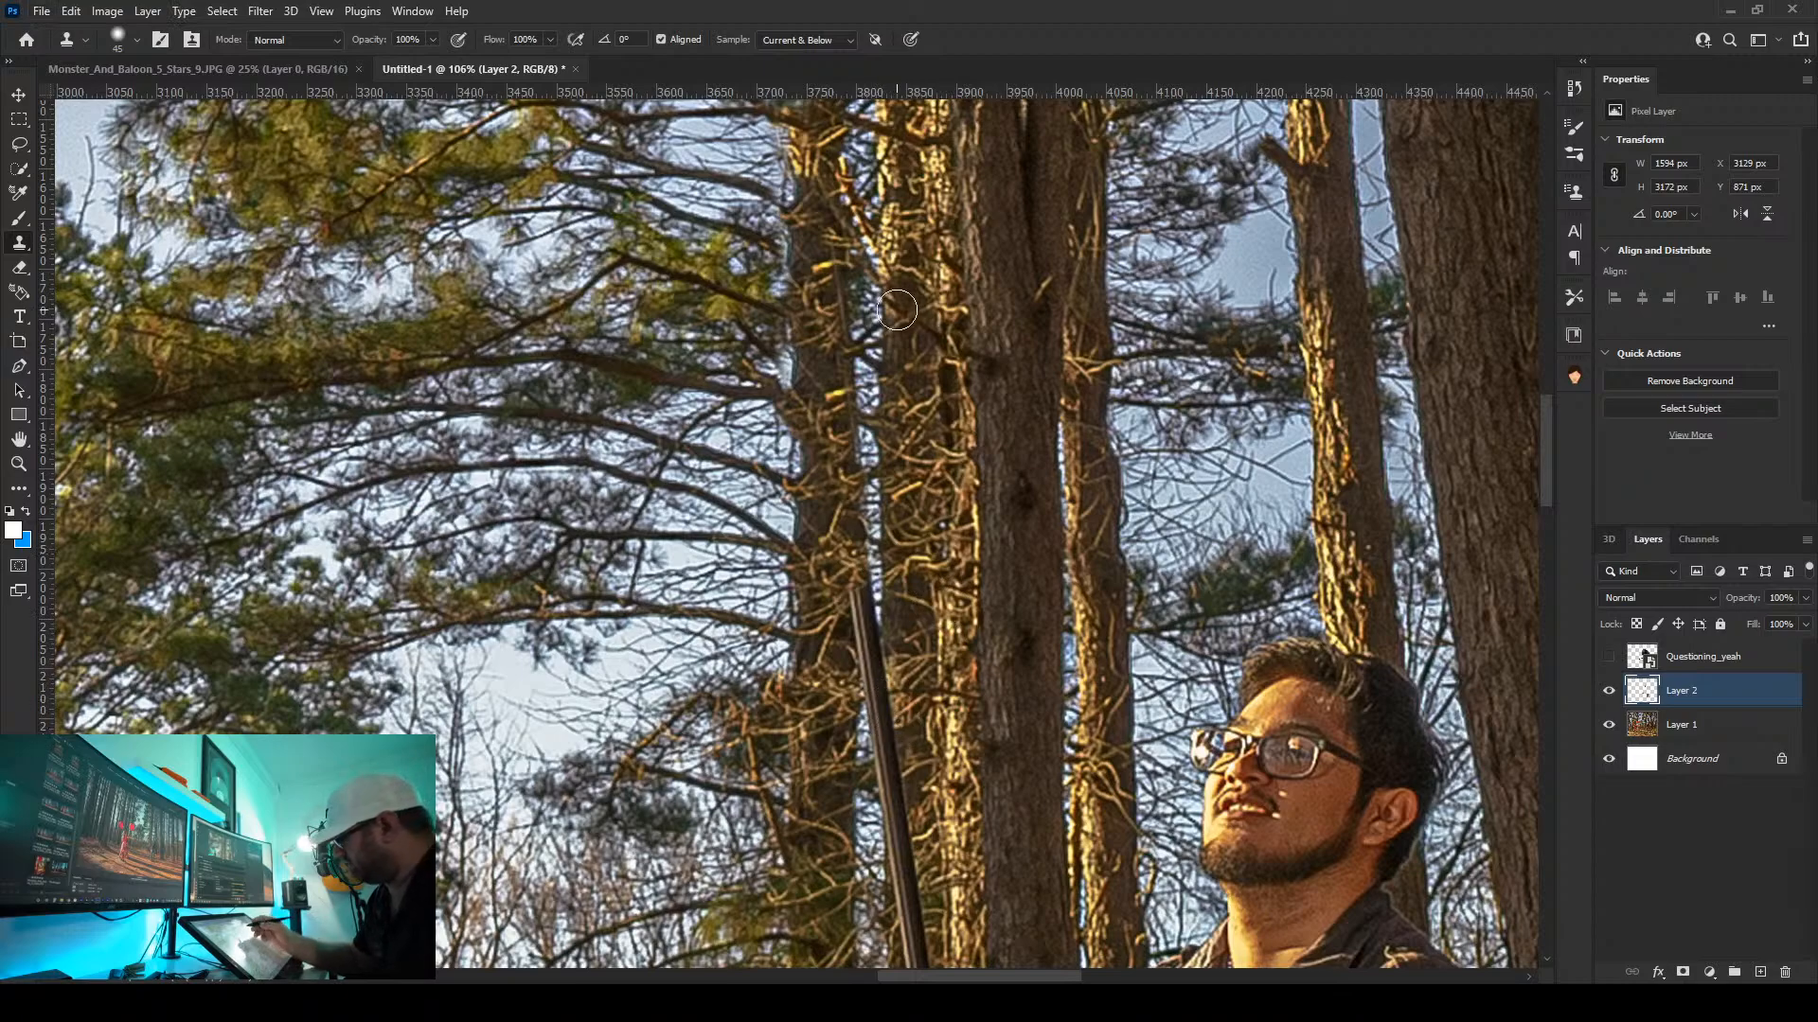
Clone twigs and sky over the shaft in the gap between the two narrow trunks, and touch up the trunk above
mouse_move(869, 585)
left_mouse_down()
mouse_move(867, 724)
mouse_move(841, 707)
left_mouse_up()
left_click(848, 605, "alt")
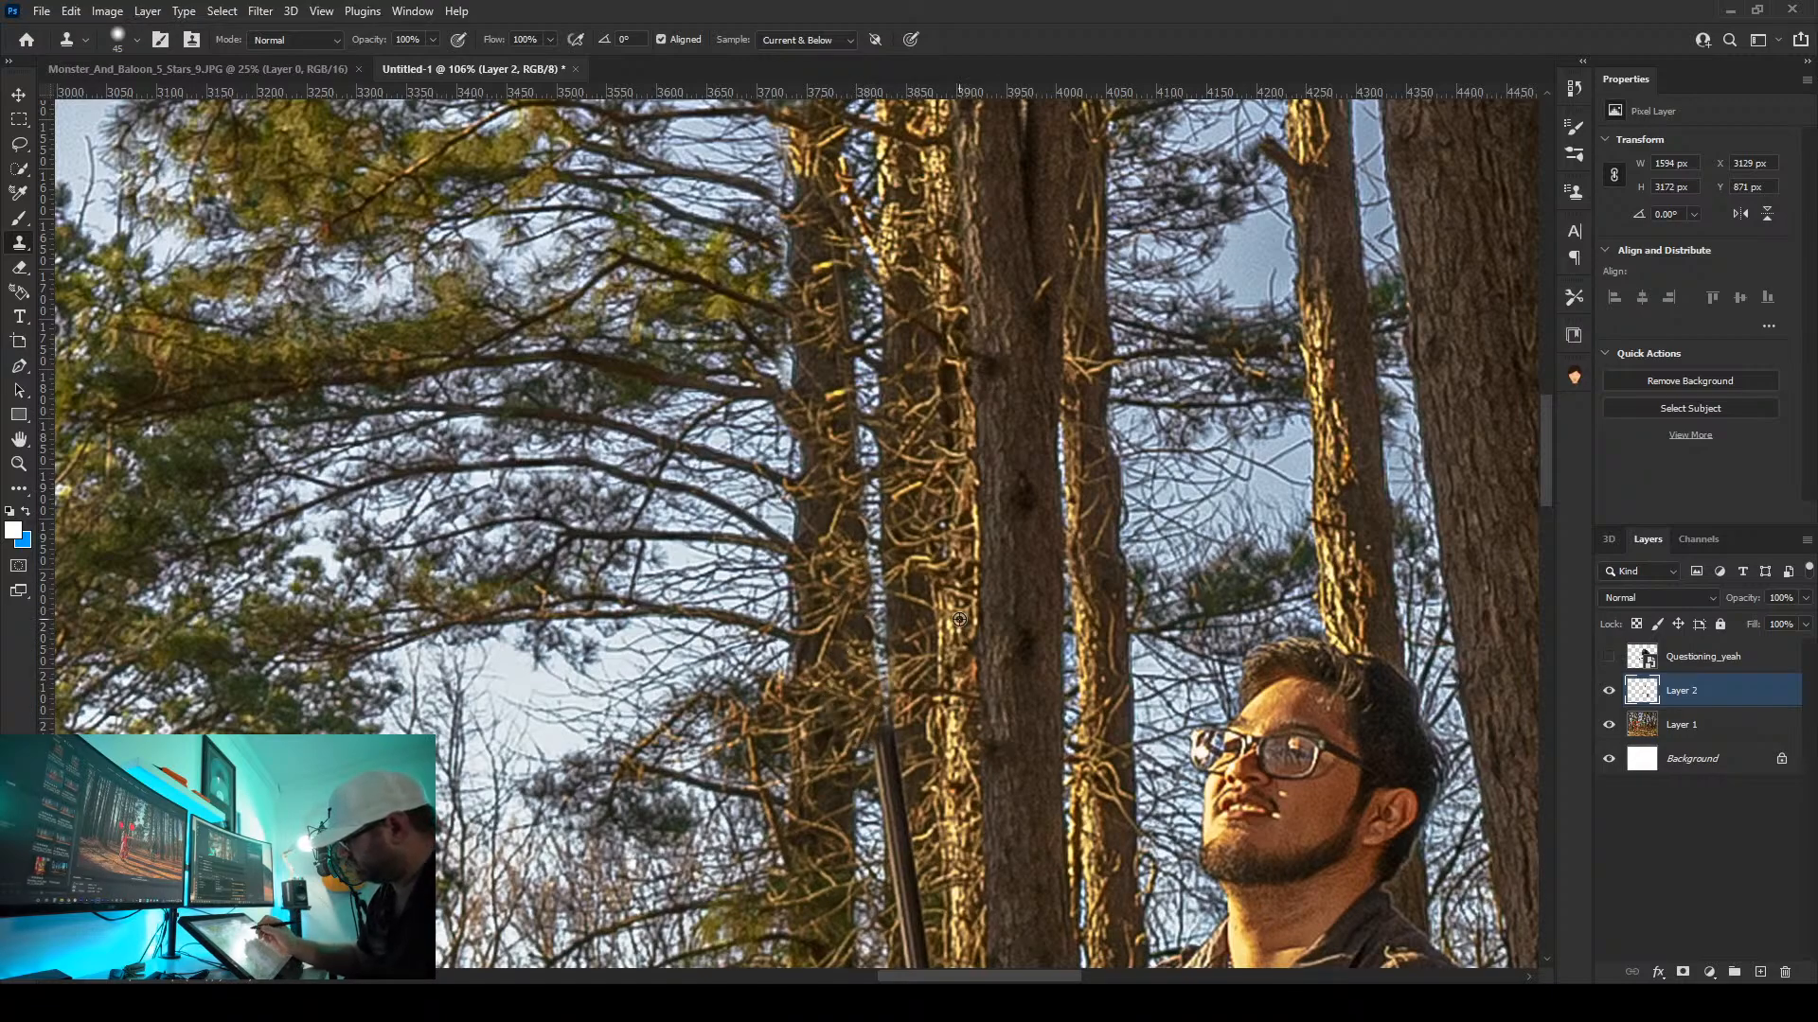
left_click_drag(959, 619, 903, 662)
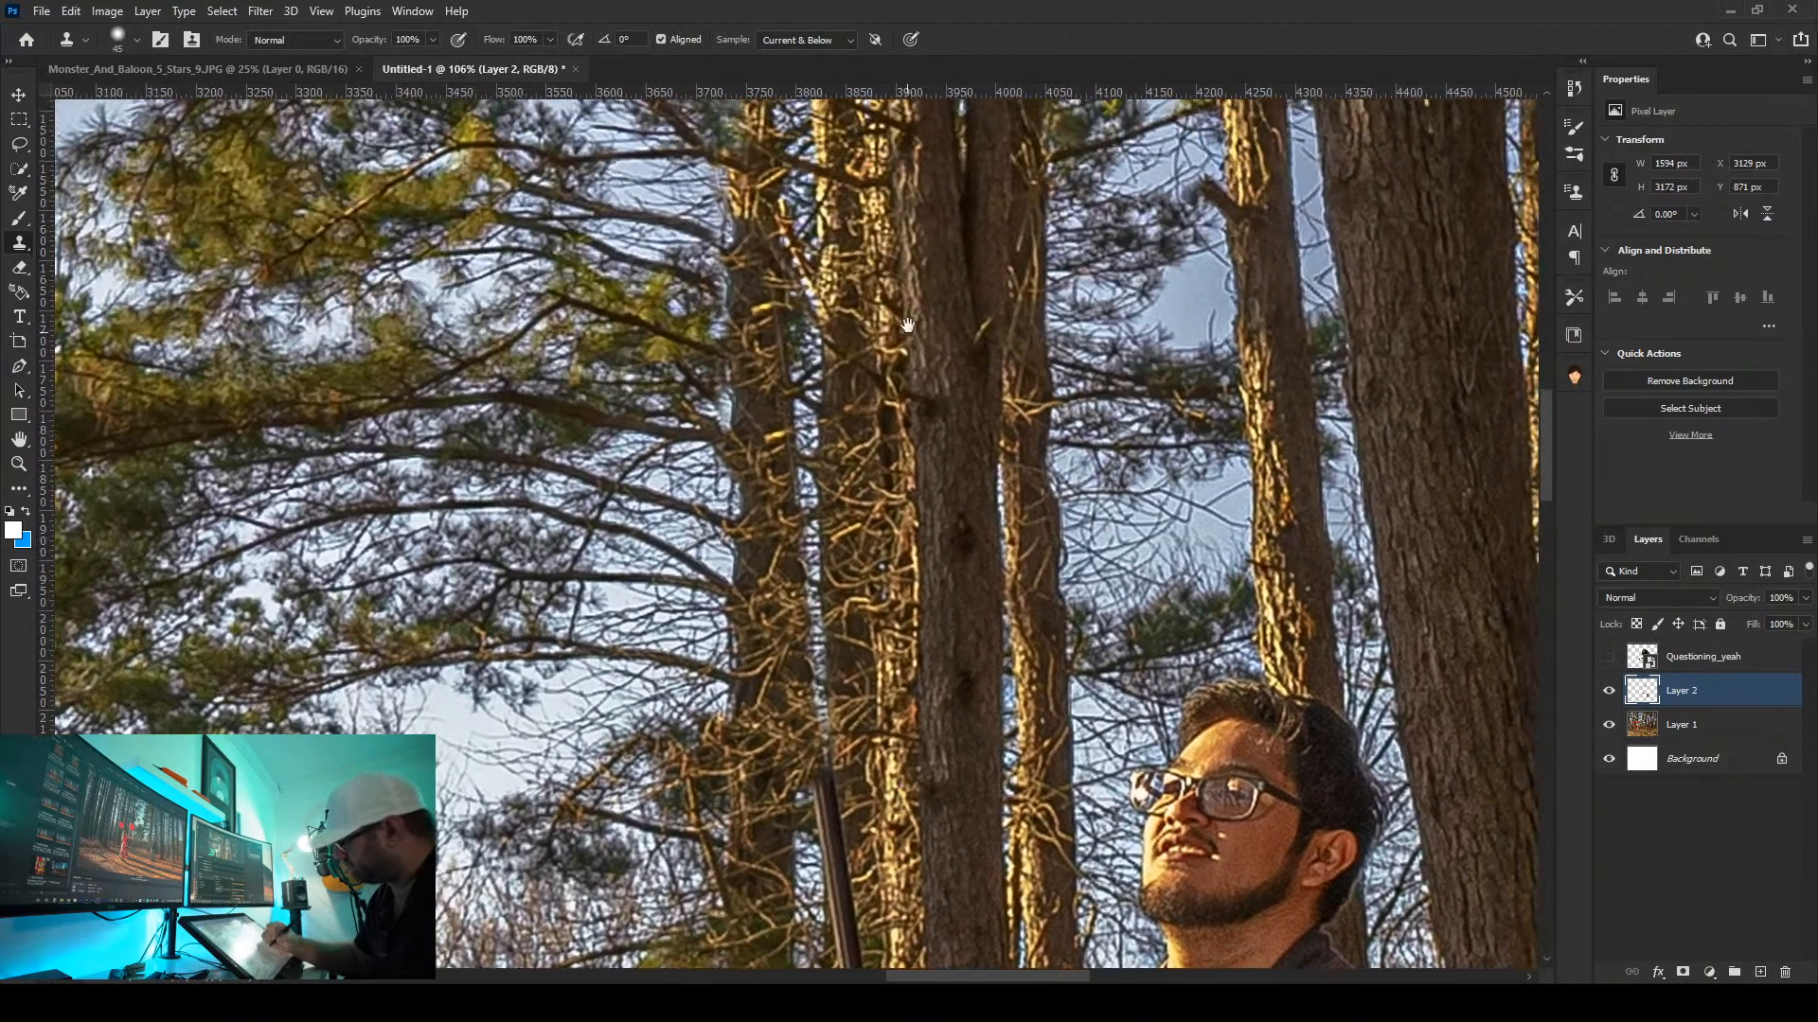
mouse_move(775, 284)
left_mouse_down()
mouse_move(776, 350)
mouse_move(769, 295)
left_mouse_up()
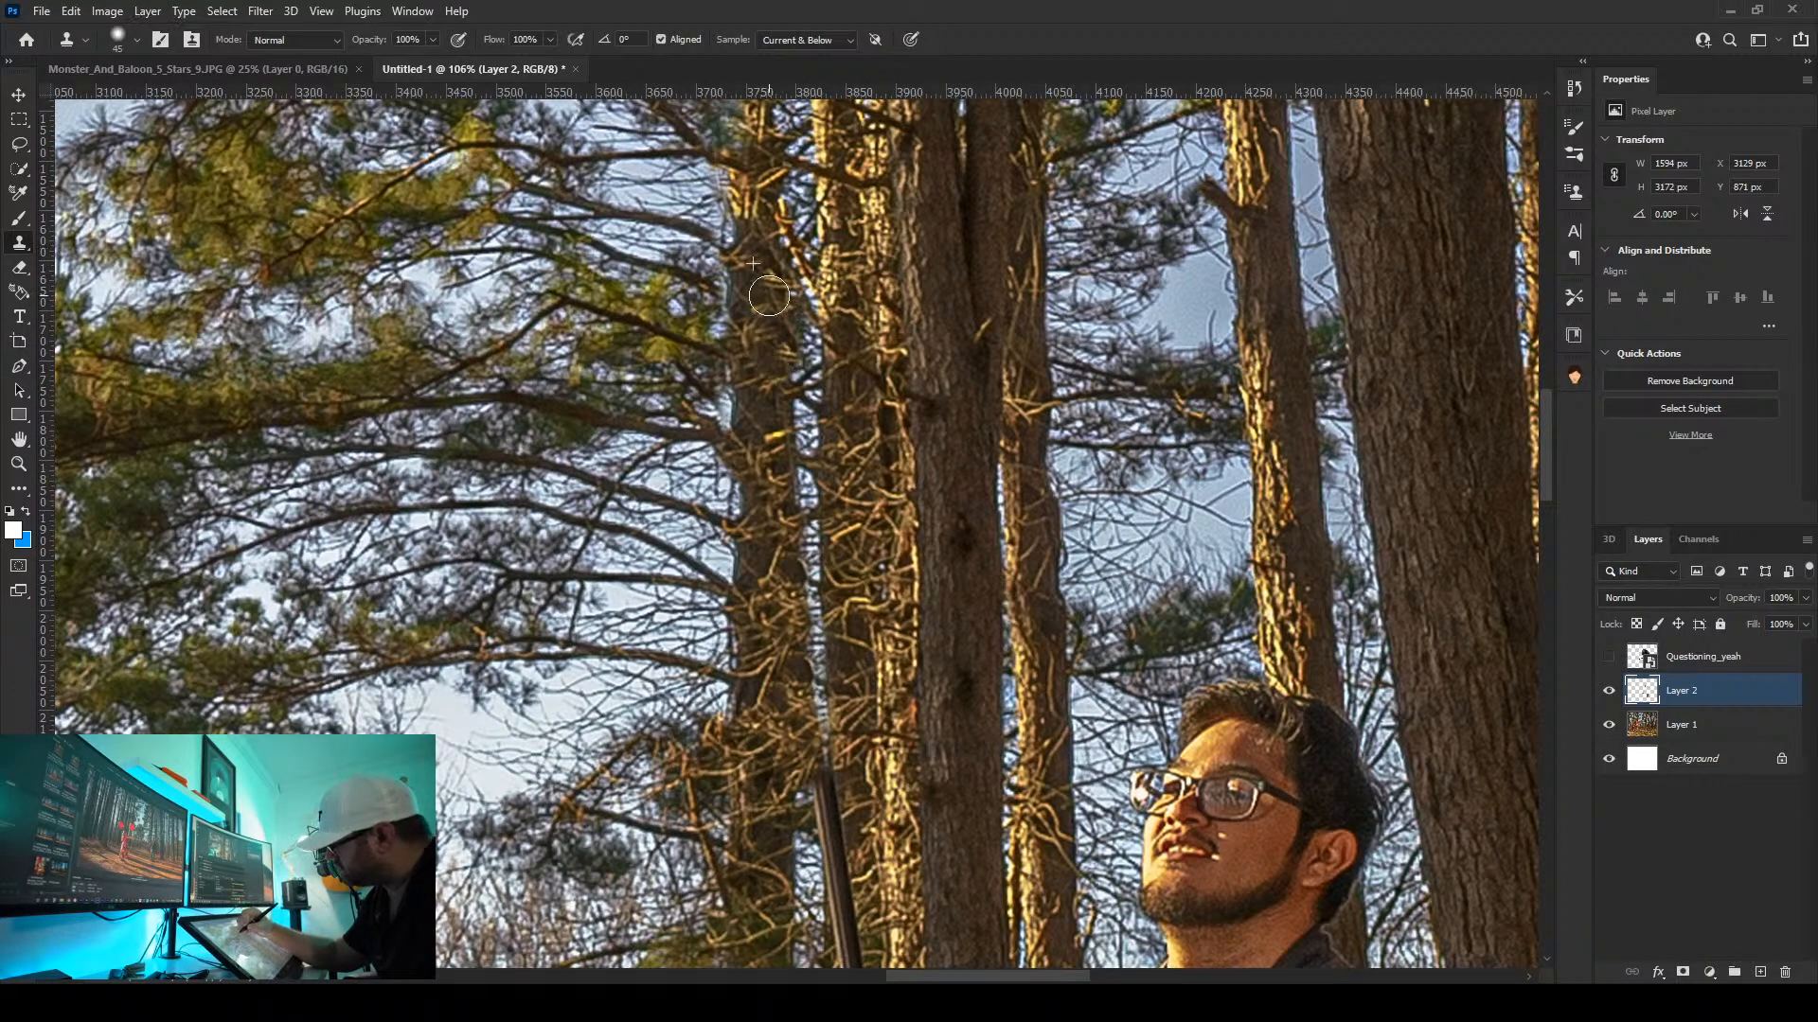
Clone trunk bark and twigs over the shaft beside the man's face, down to about his shoulder level
mouse_move(774, 363)
left_mouse_down()
mouse_move(788, 516)
mouse_move(707, 204)
left_mouse_up()
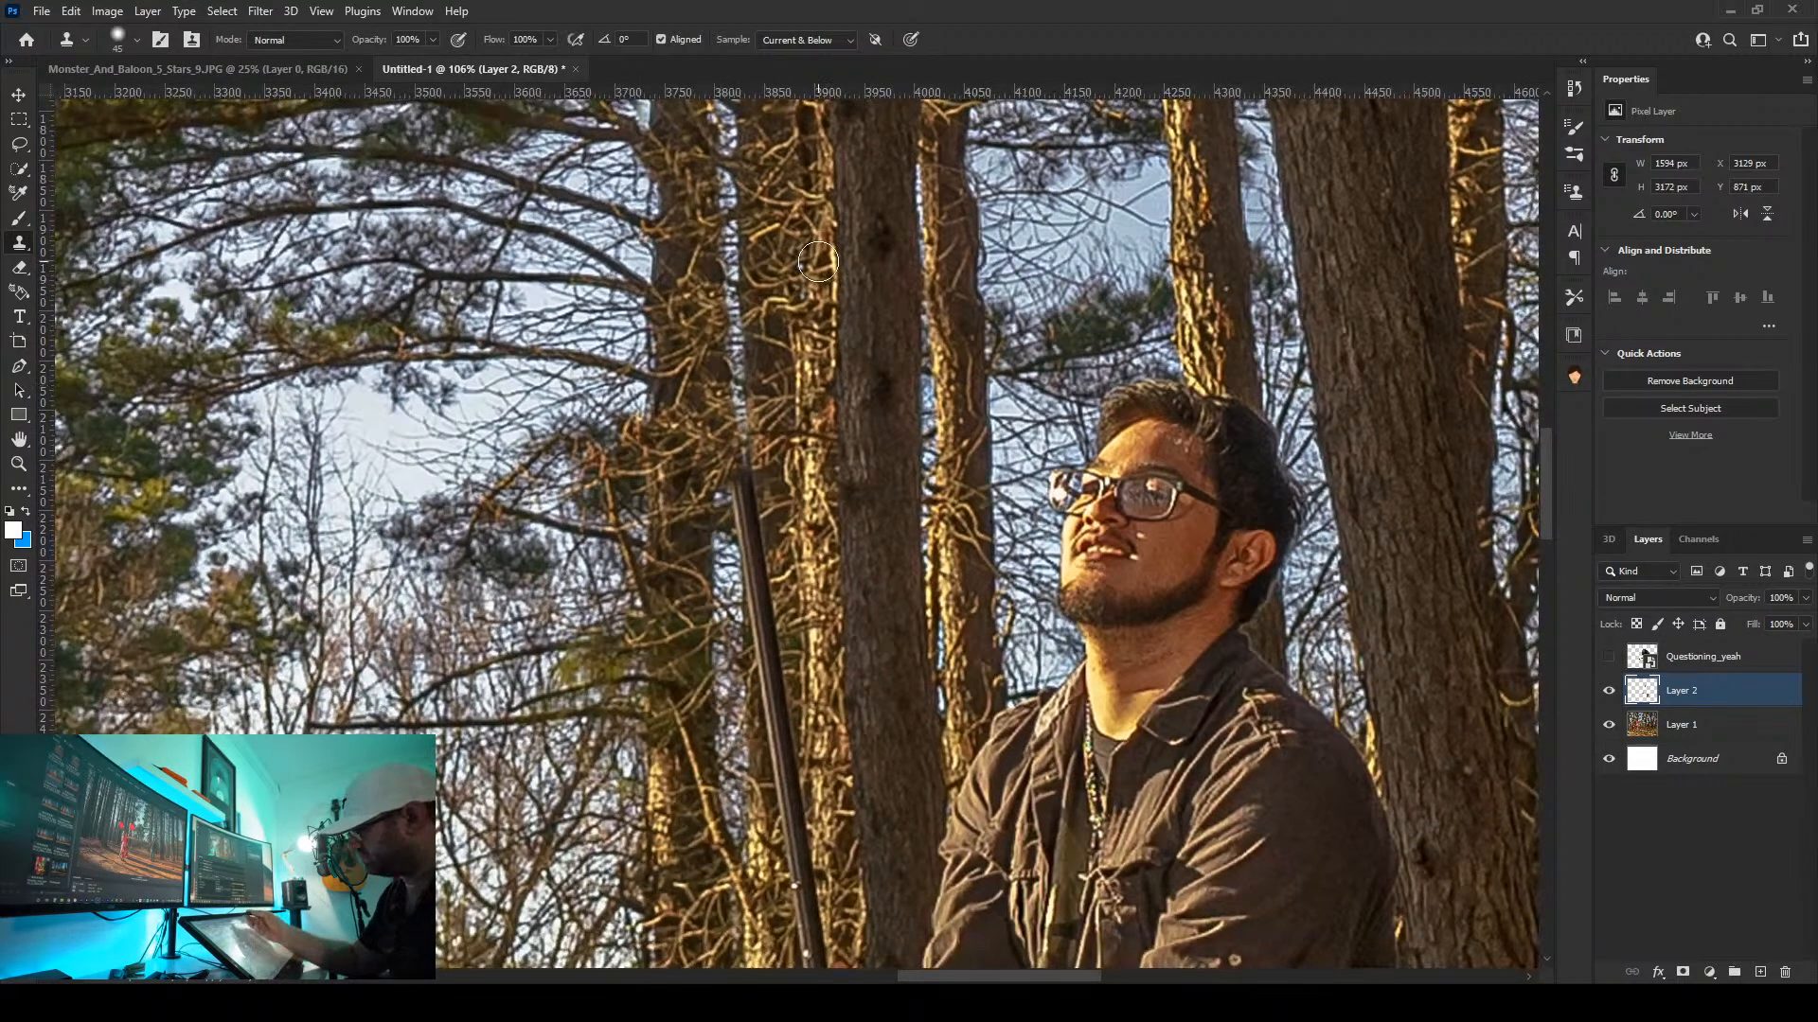
left_click(749, 349, "alt")
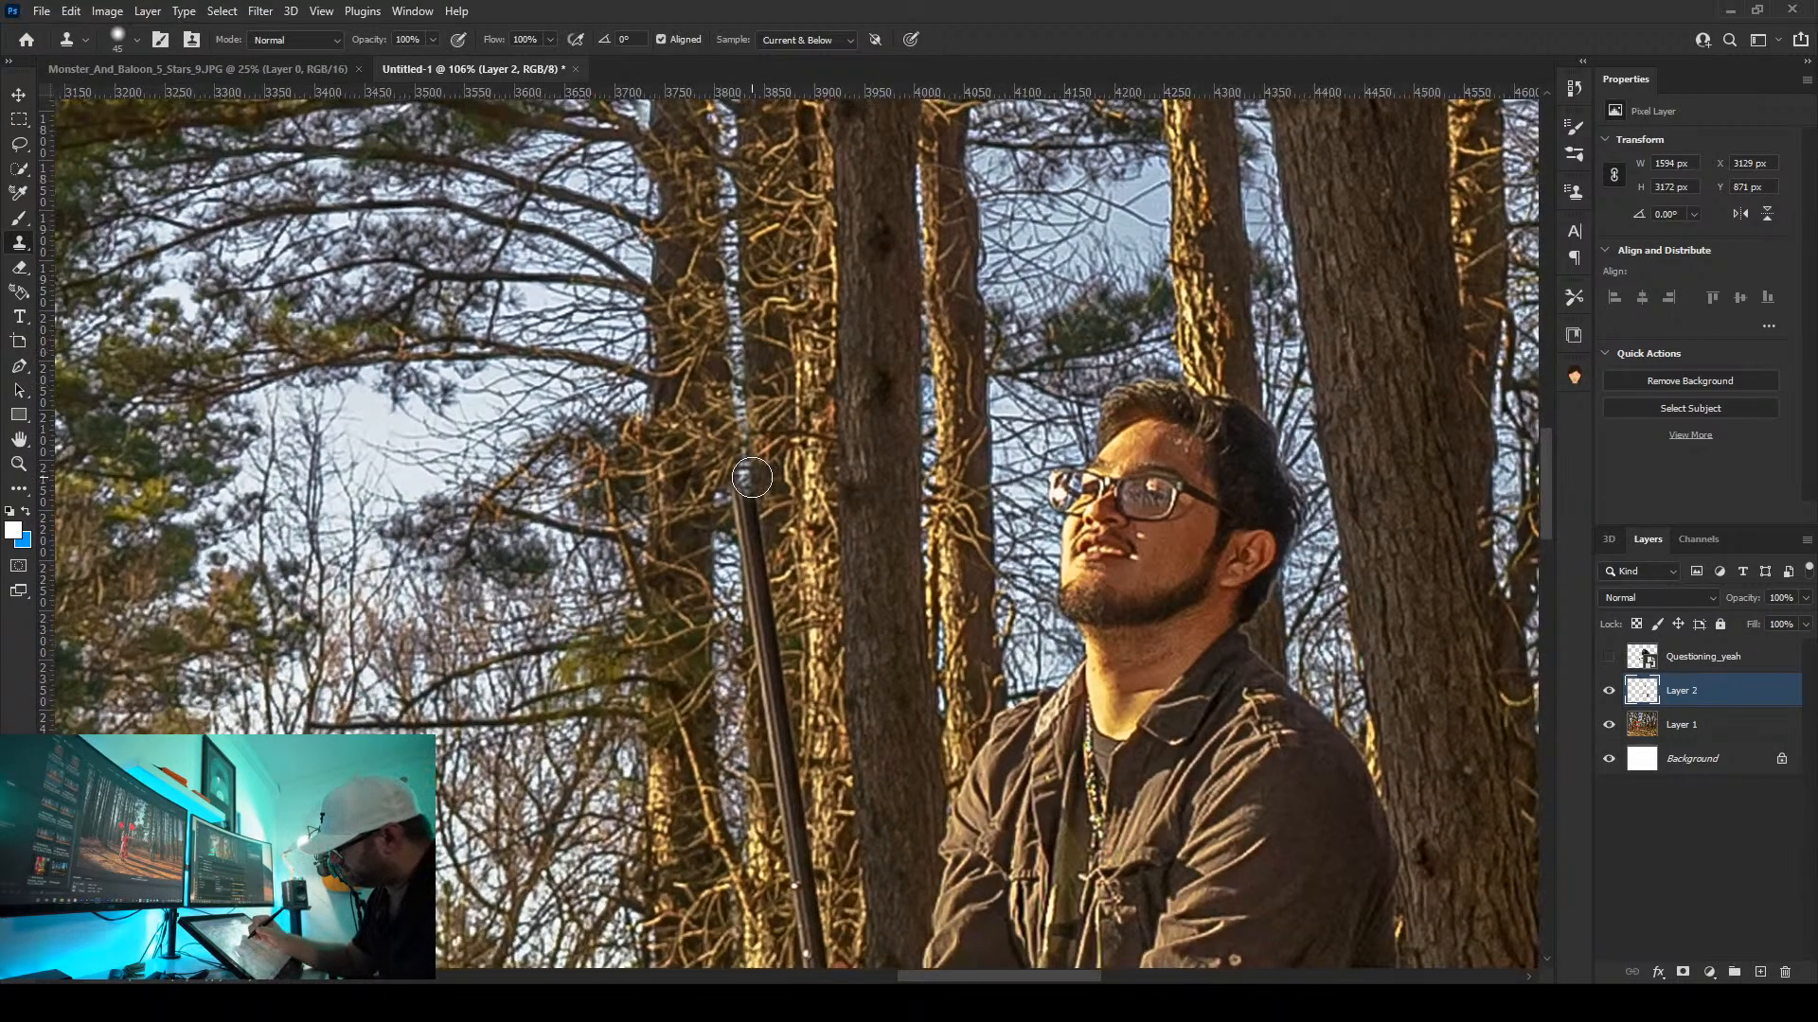
mouse_move(751, 480)
left_mouse_down()
mouse_move(769, 695)
mouse_move(769, 530)
left_mouse_up()
left_click(806, 538, "alt")
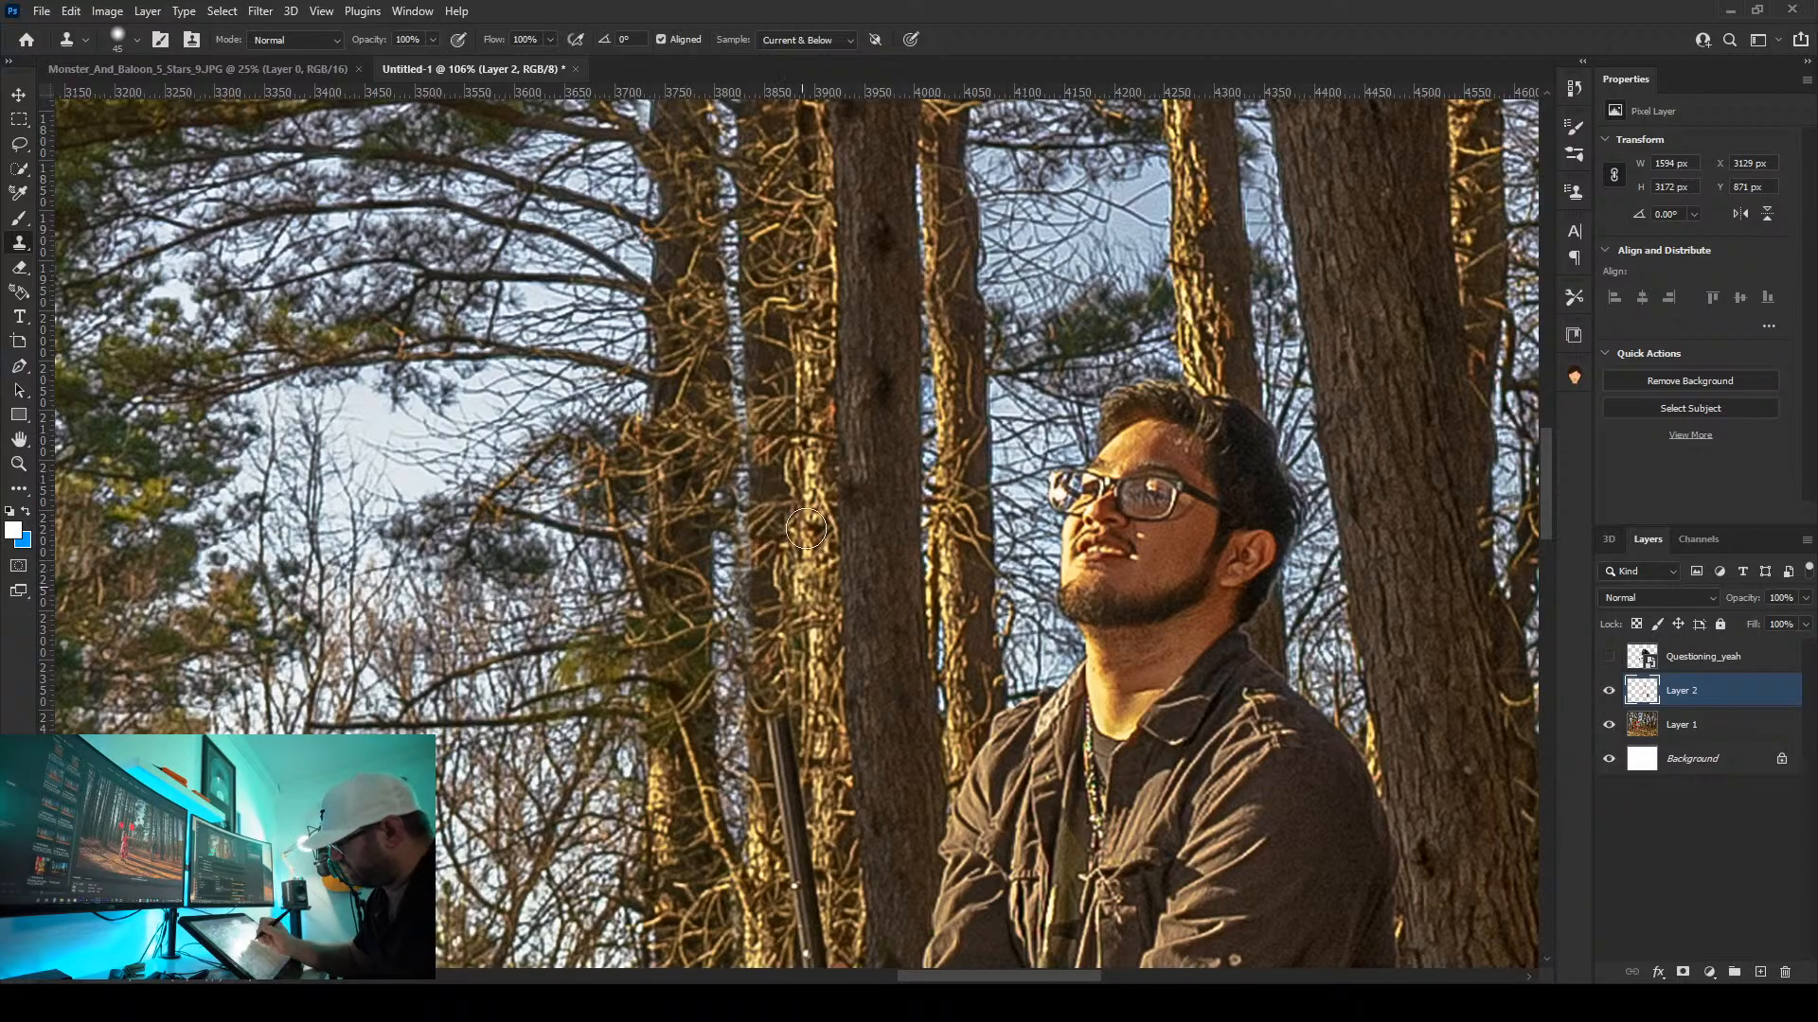
Clone trunk bark over the remaining shaft above the man's upper hand, down to his fingers
left_click_drag(863, 747, 796, 407)
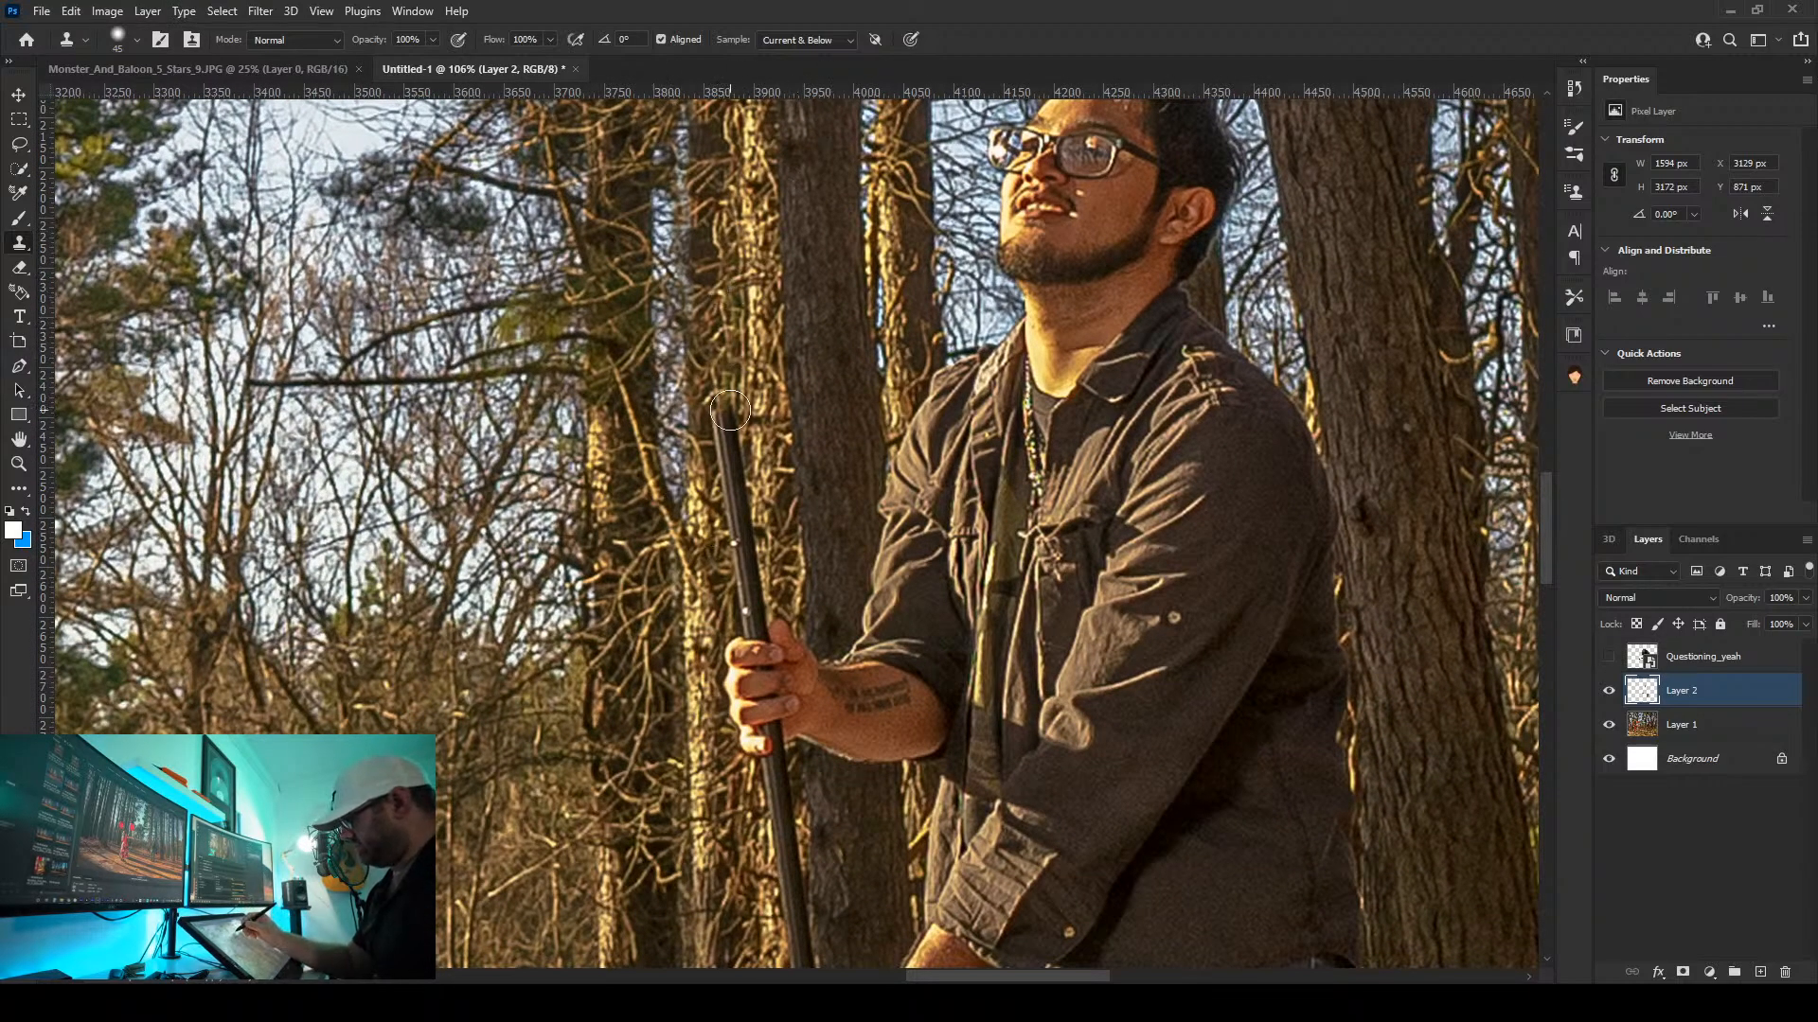
left_click_drag(730, 410, 737, 483)
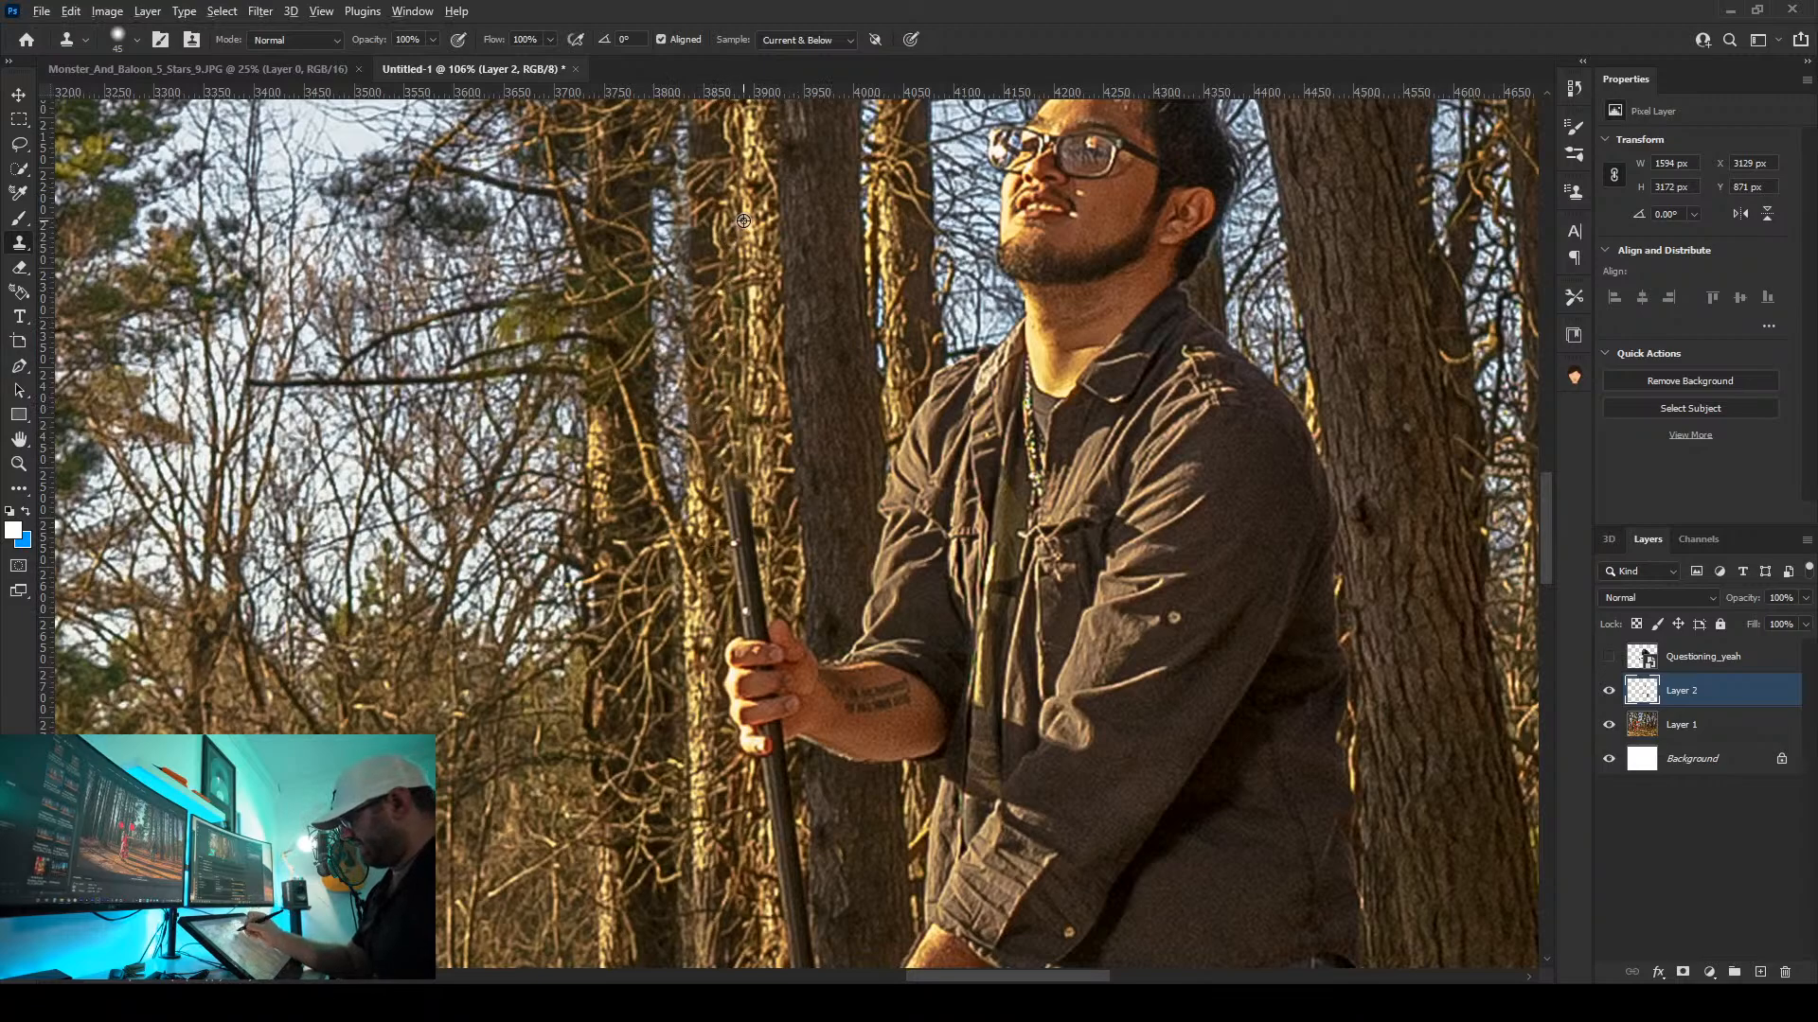
scroll(743, 221, "up", 1)
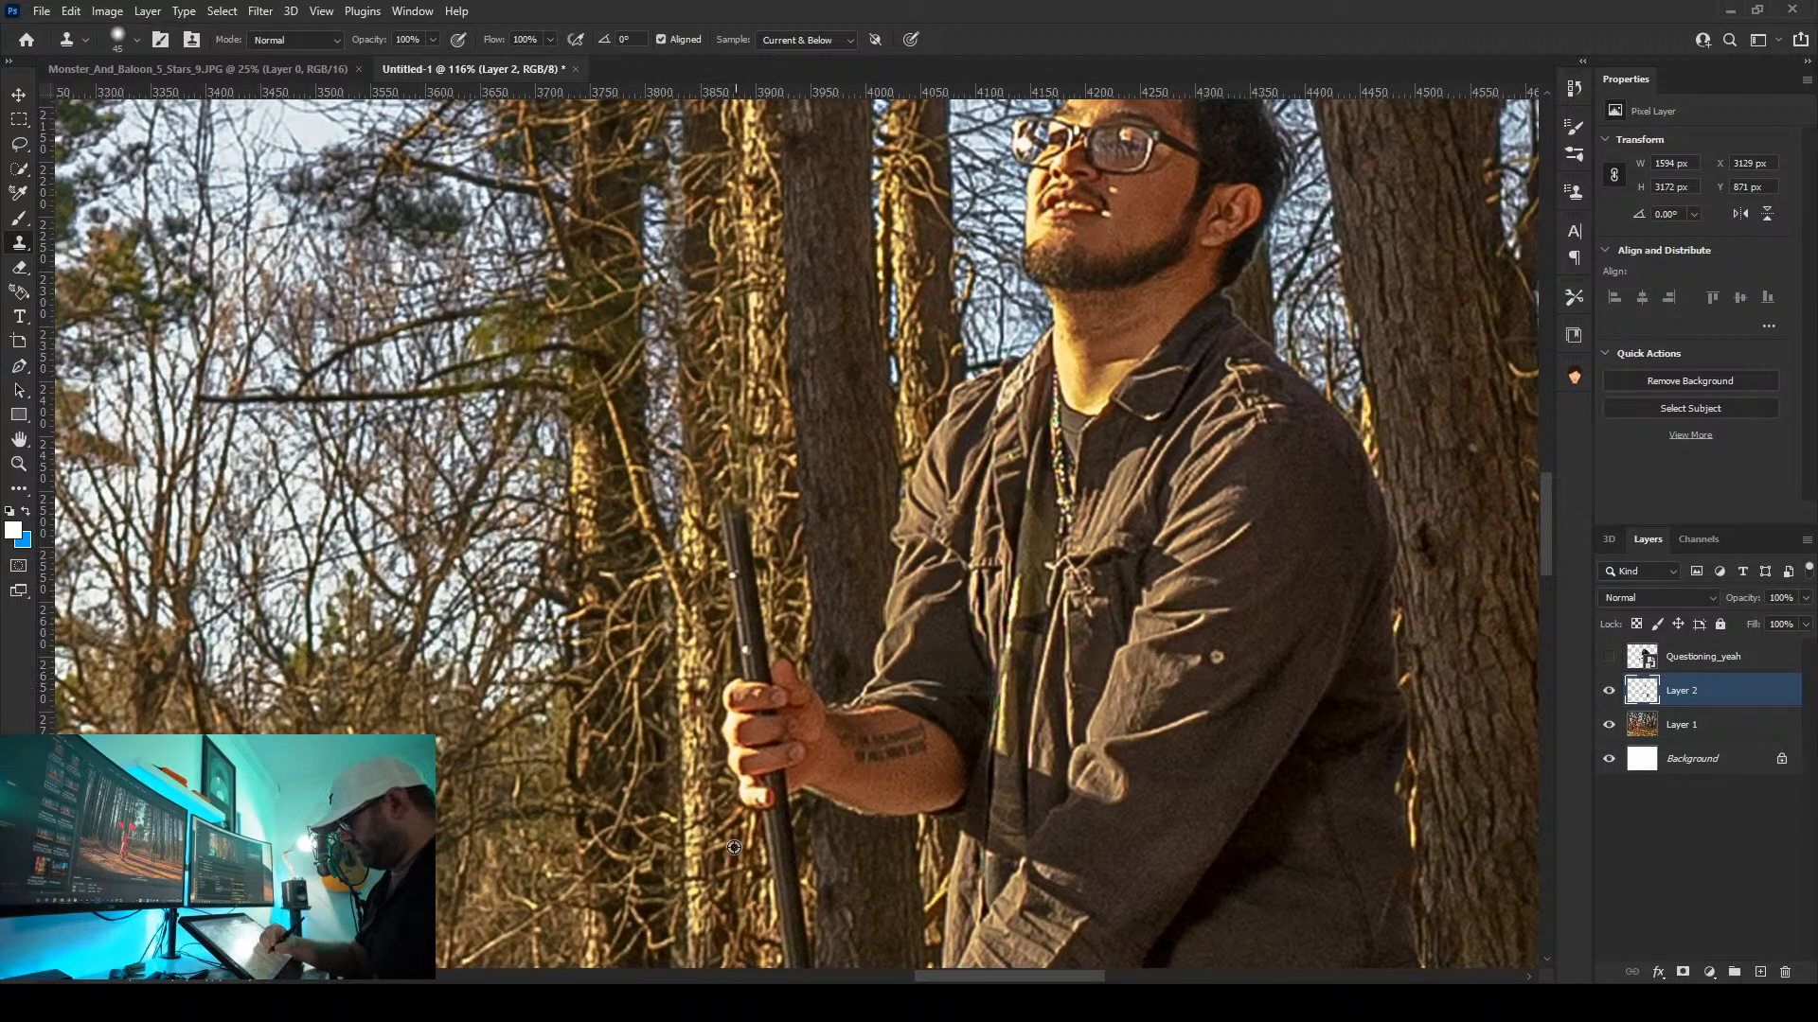
mouse_move(739, 536)
left_mouse_down()
mouse_move(736, 587)
mouse_move(717, 579)
mouse_move(757, 606)
mouse_move(743, 658)
left_mouse_up()
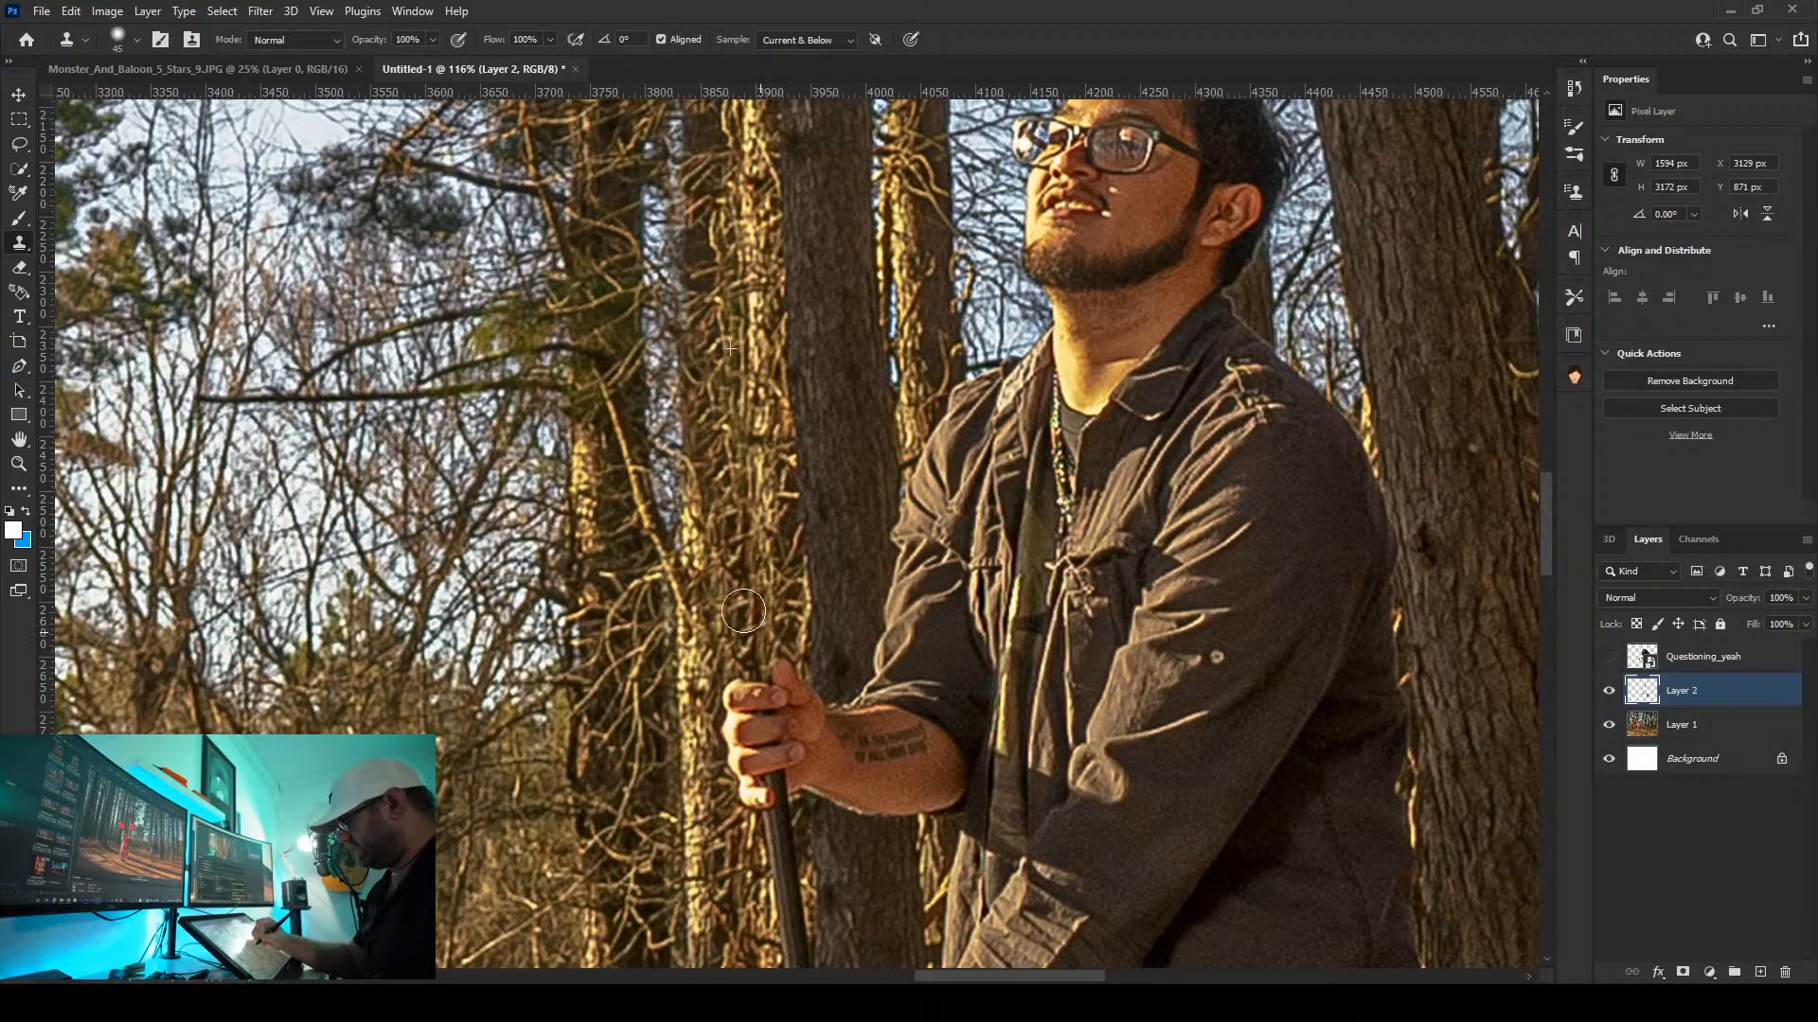
left_click_drag(878, 714, 876, 441)
left_click_drag(860, 366, 836, 441)
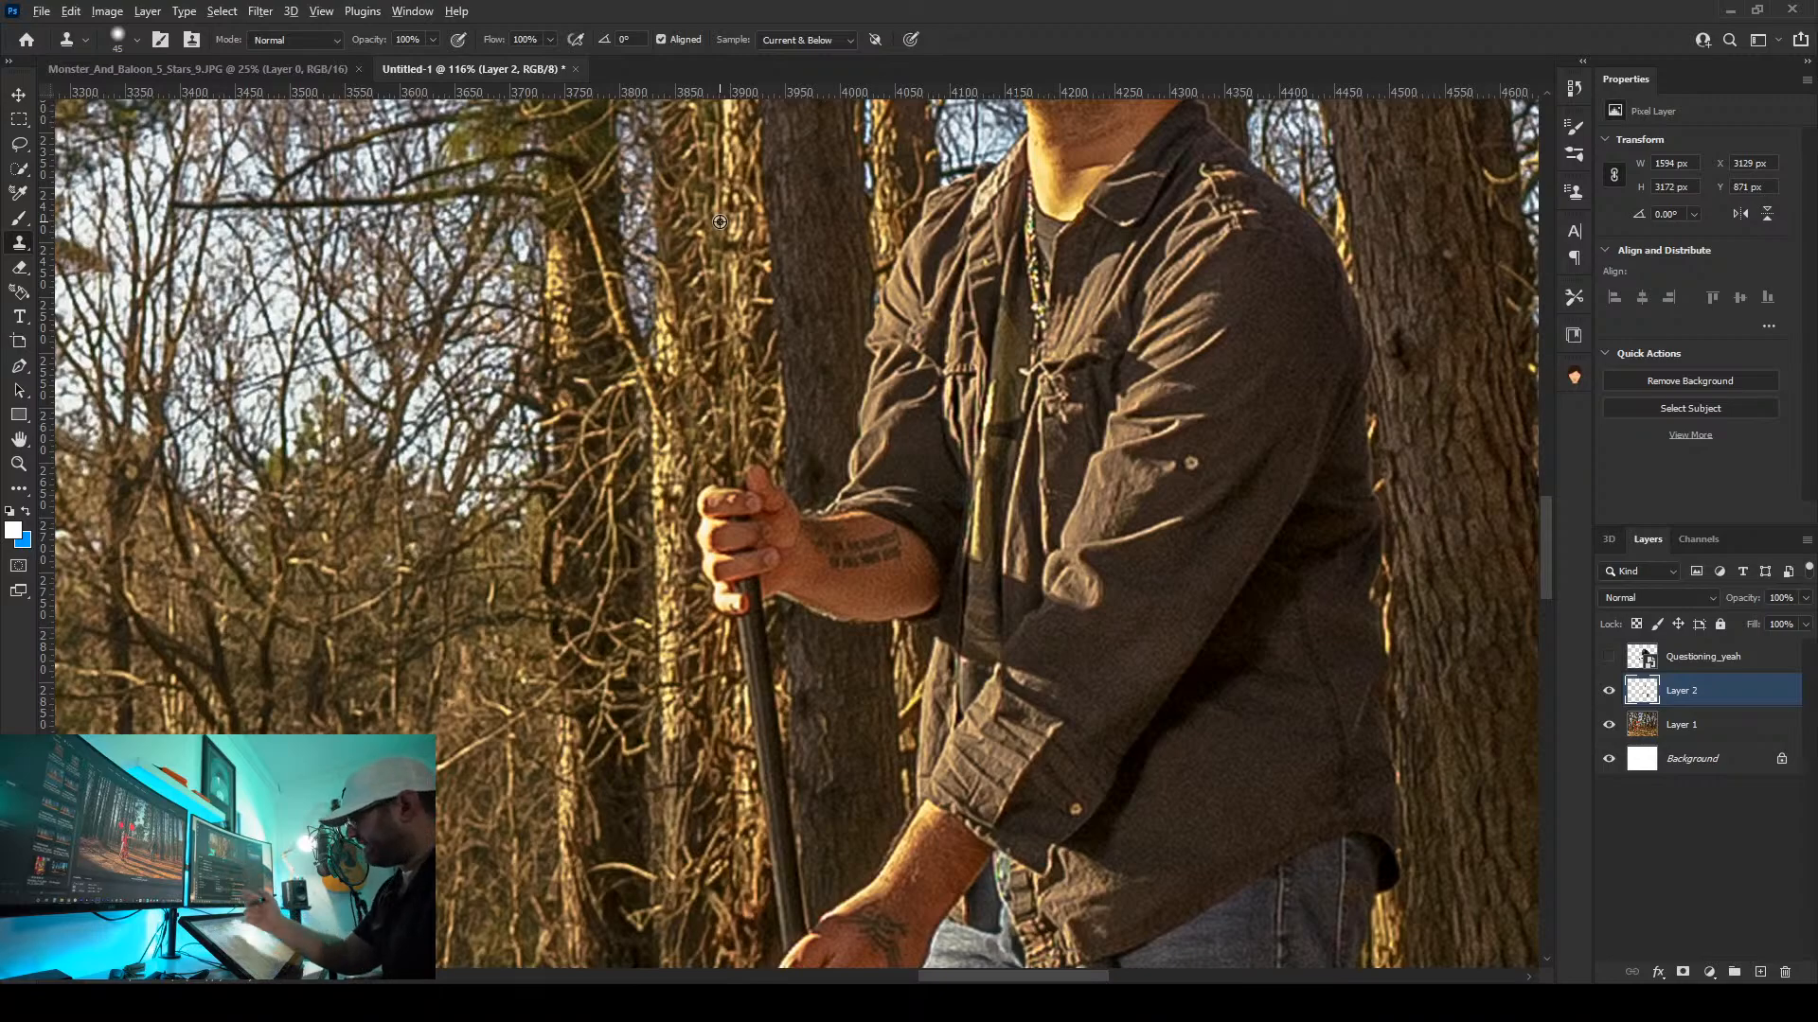
Clone sunlit bark and twigs over the man's upper hand, then undo the dark-bark stroke across his wrist
left_click(745, 274, "alt")
mouse_move(756, 490)
left_mouse_down()
mouse_move(721, 560)
mouse_move(765, 494)
mouse_move(704, 541)
mouse_move(699, 305)
mouse_move(731, 606)
left_mouse_up()
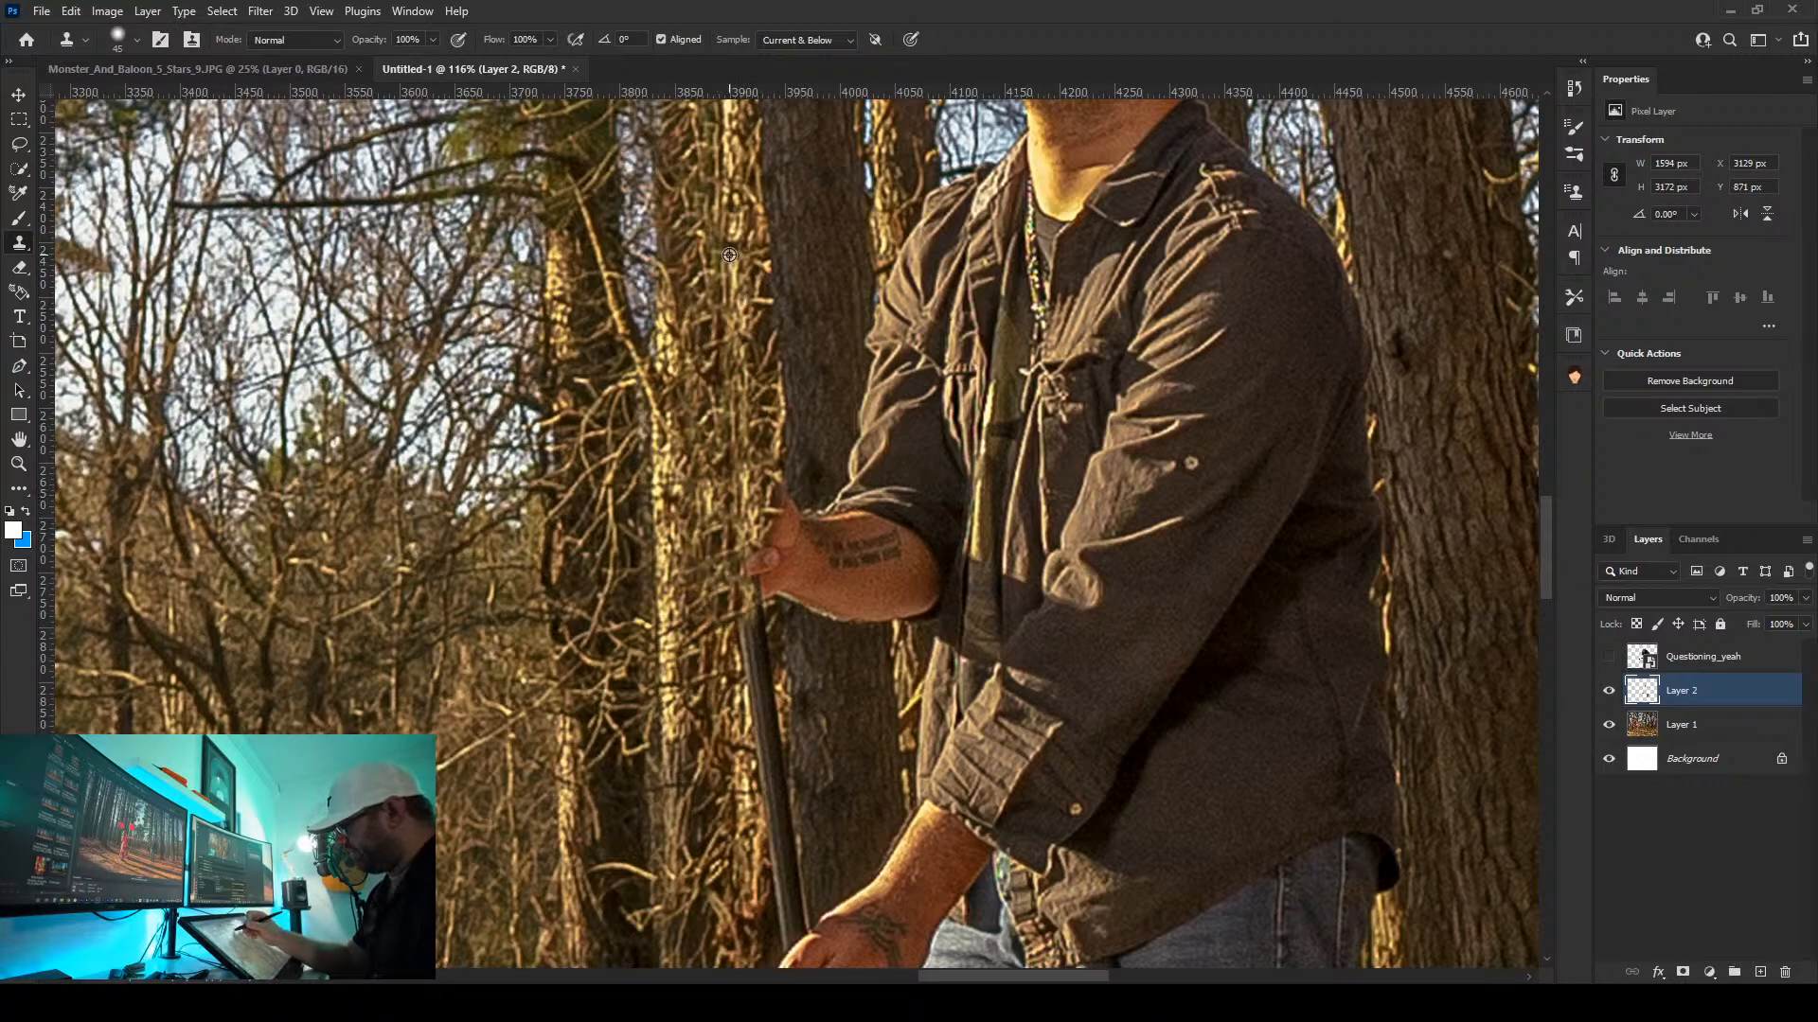
mouse_move(754, 537)
left_mouse_down()
mouse_move(772, 582)
mouse_move(744, 592)
left_mouse_up()
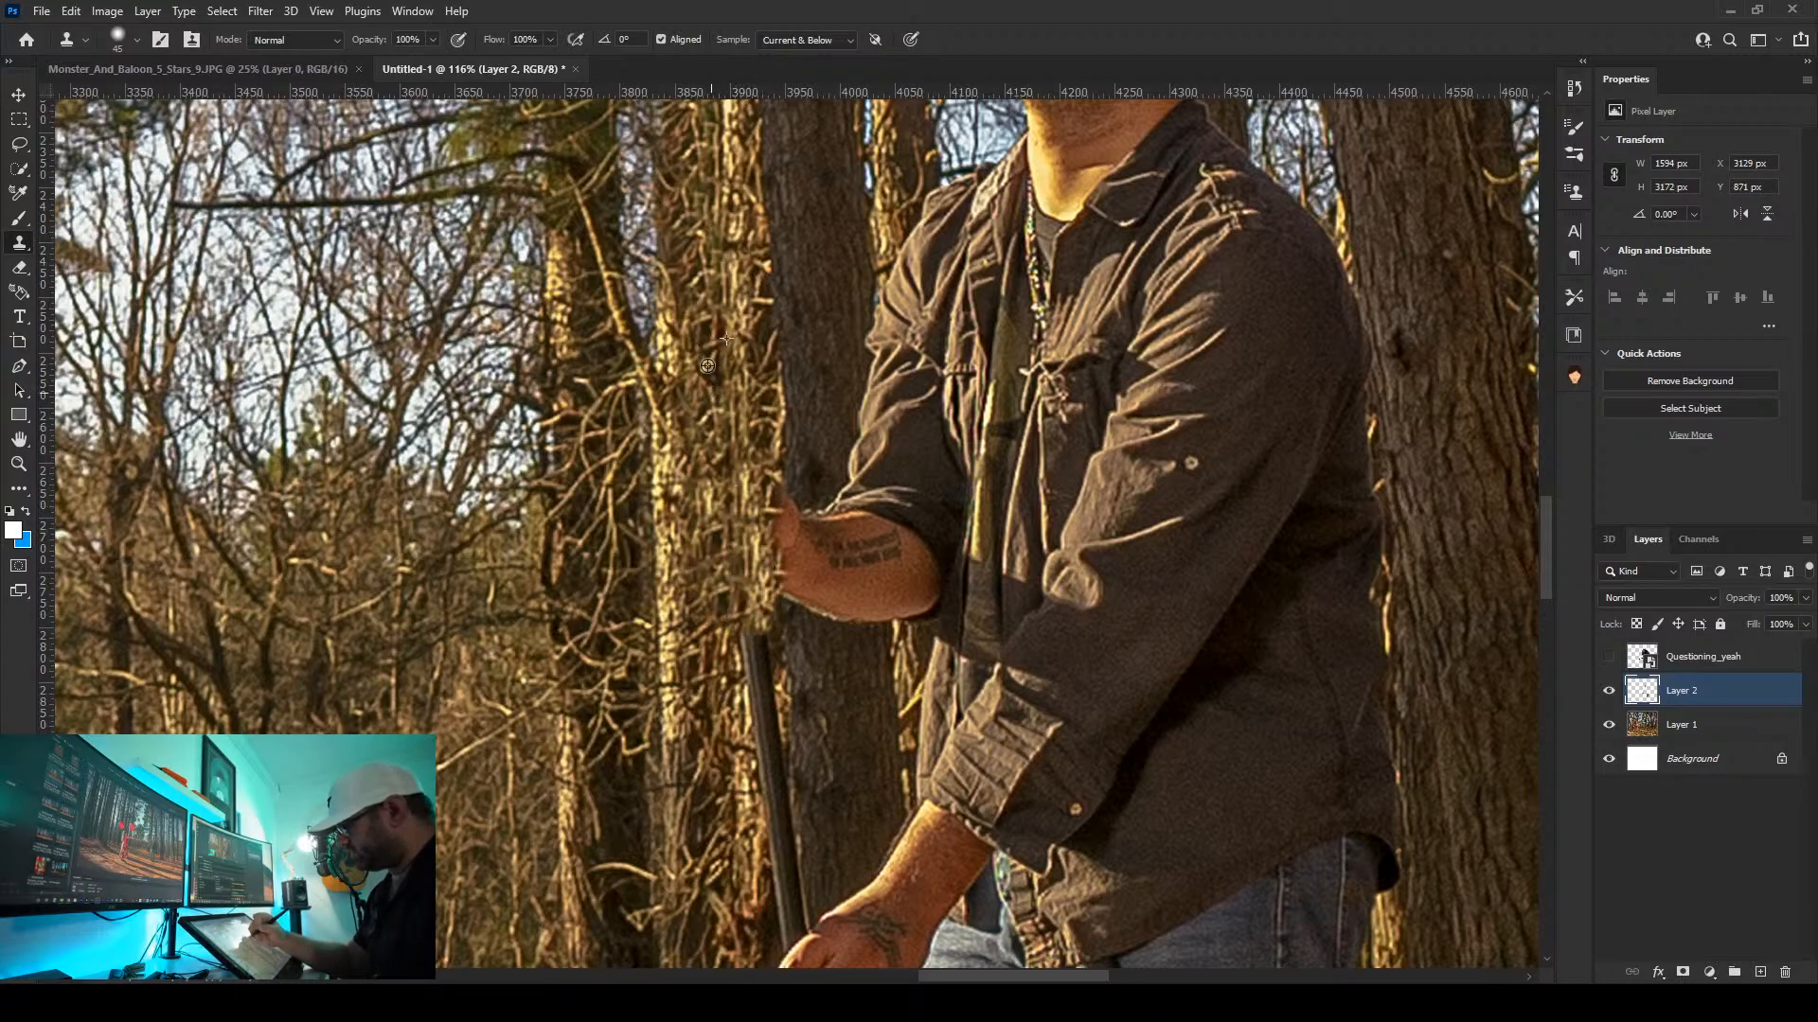
left_click(770, 262, "alt")
left_click_drag(786, 485, 790, 623)
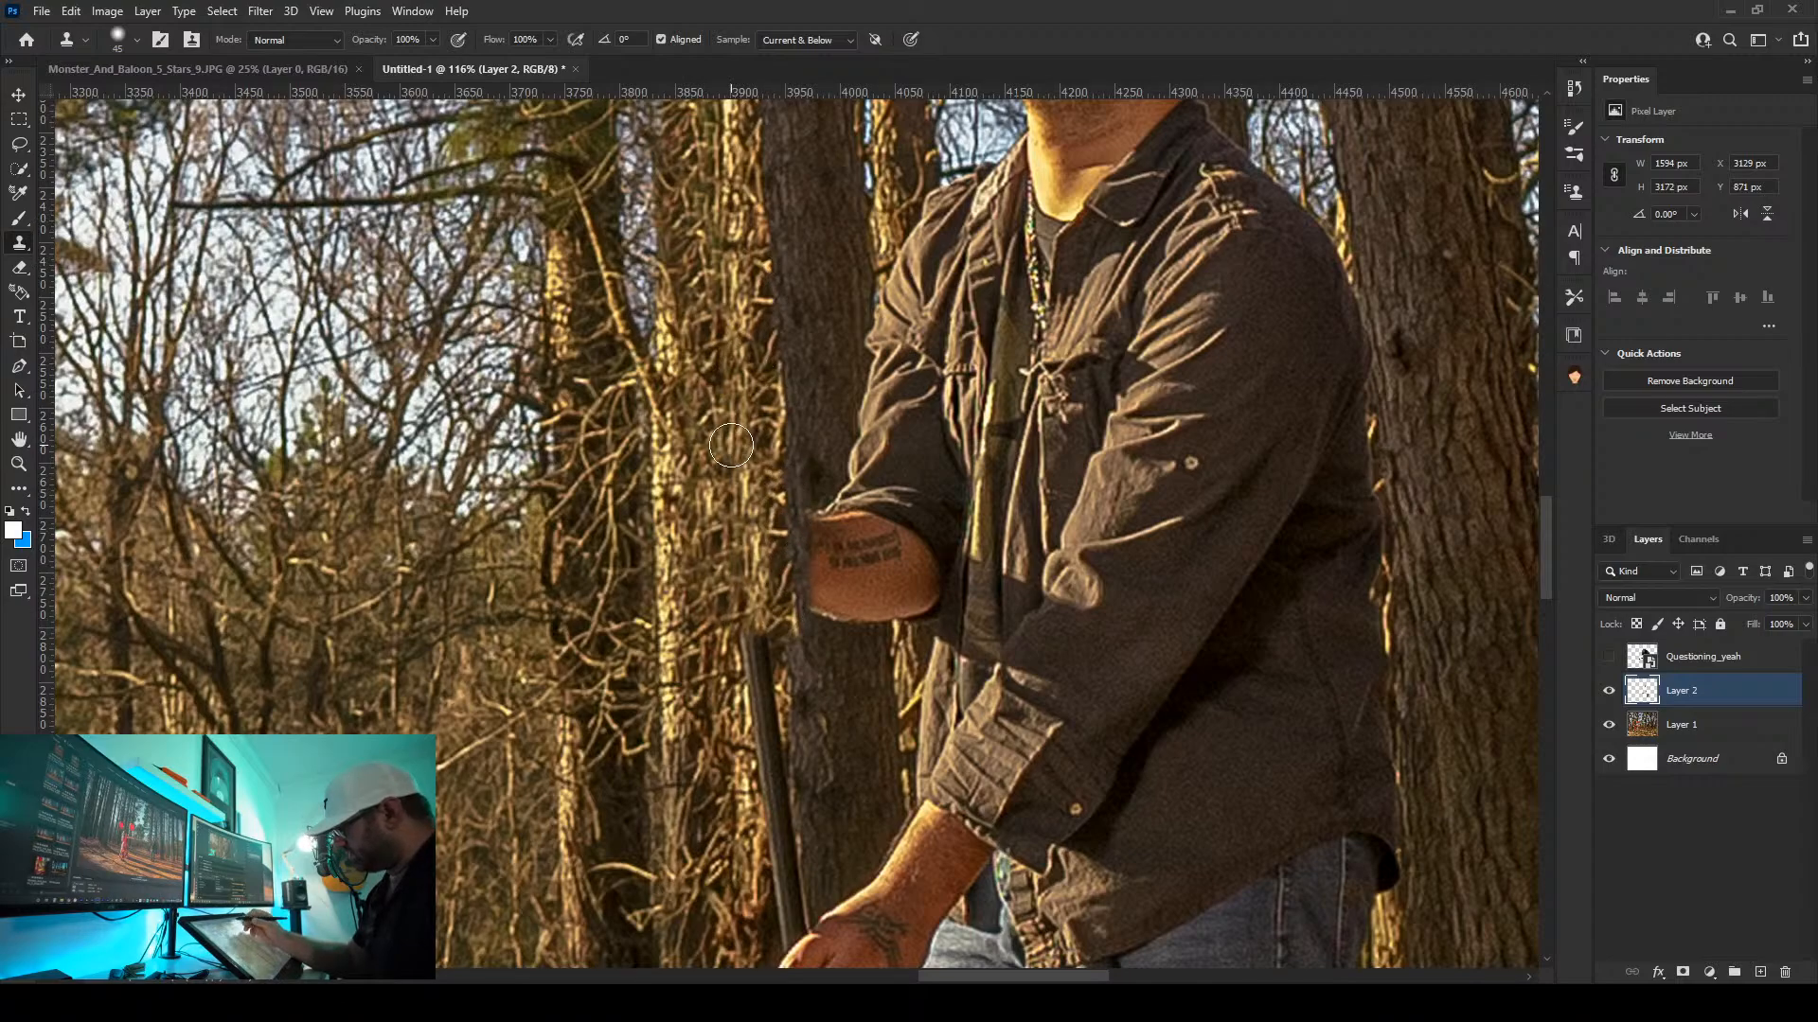
key("ctrl+z")
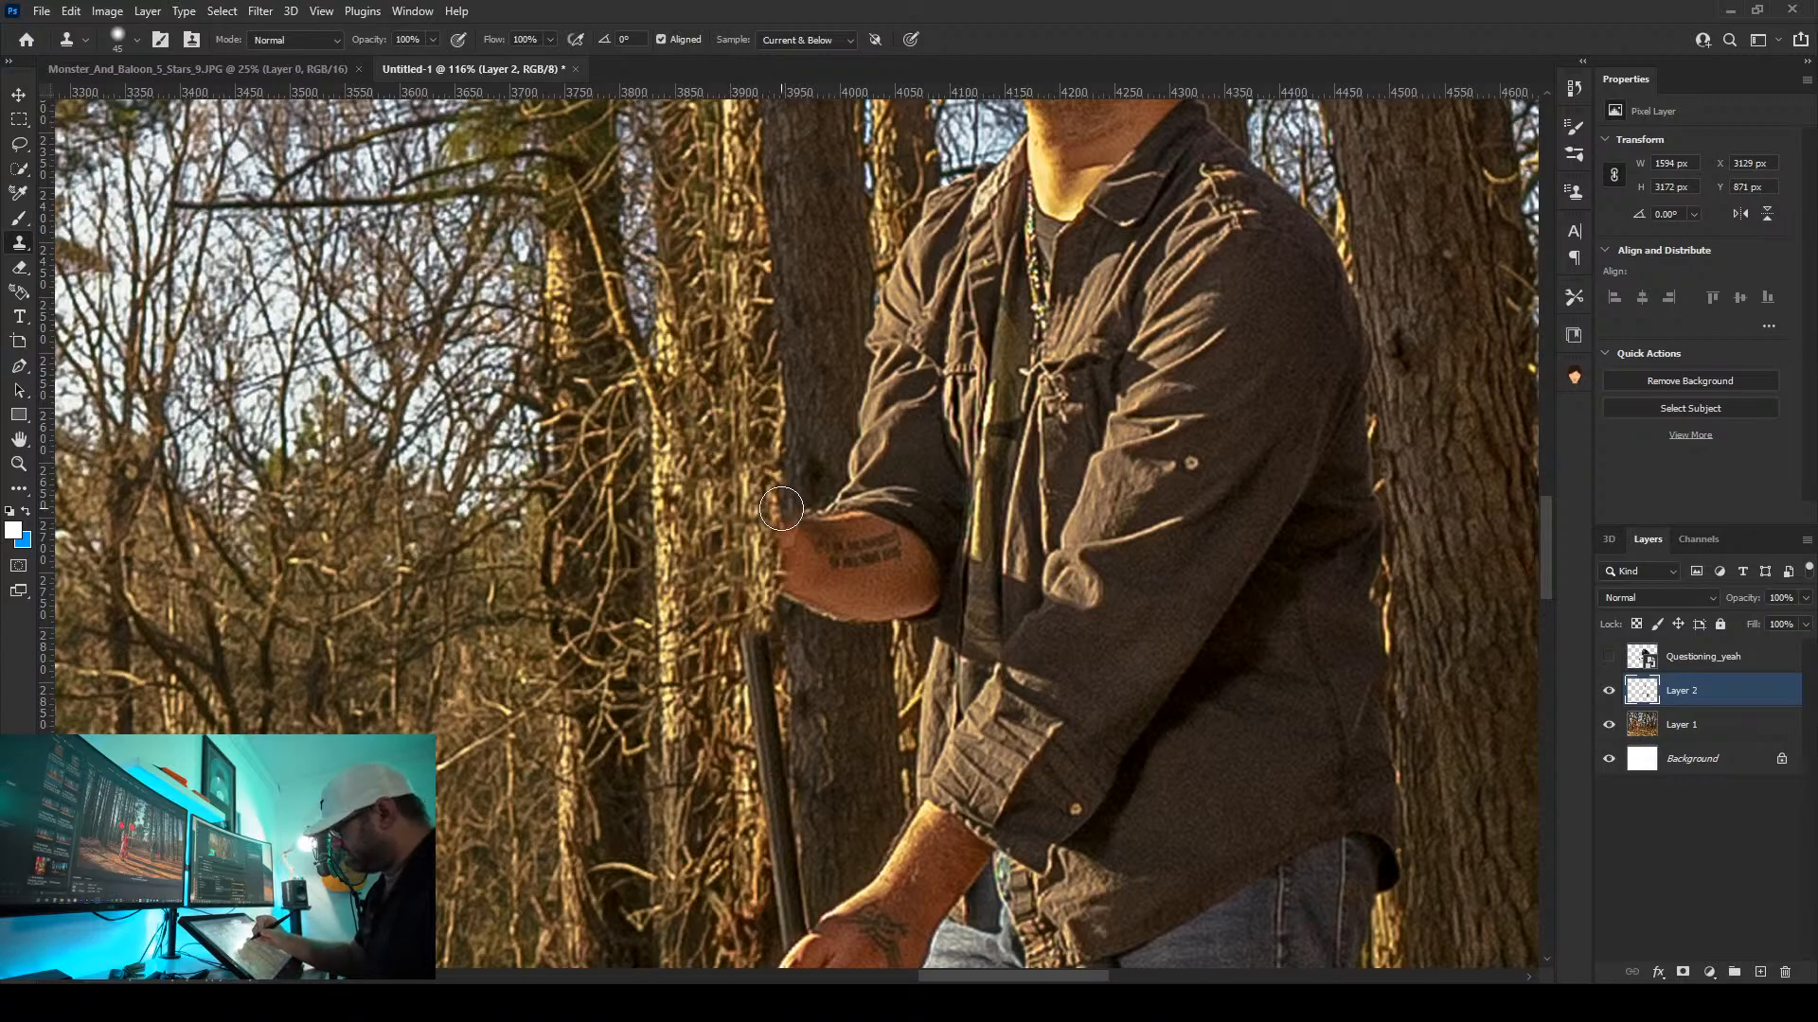
Clone dark trunk bark over the man's raised forearm, and background bark and twigs over his front sleeve and shoulder
mouse_move(782, 512)
left_mouse_down()
mouse_move(785, 606)
mouse_move(775, 550)
mouse_move(826, 511)
mouse_move(834, 473)
mouse_move(856, 523)
mouse_move(840, 551)
mouse_move(820, 548)
mouse_move(825, 596)
mouse_move(861, 605)
mouse_move(731, 724)
left_mouse_up()
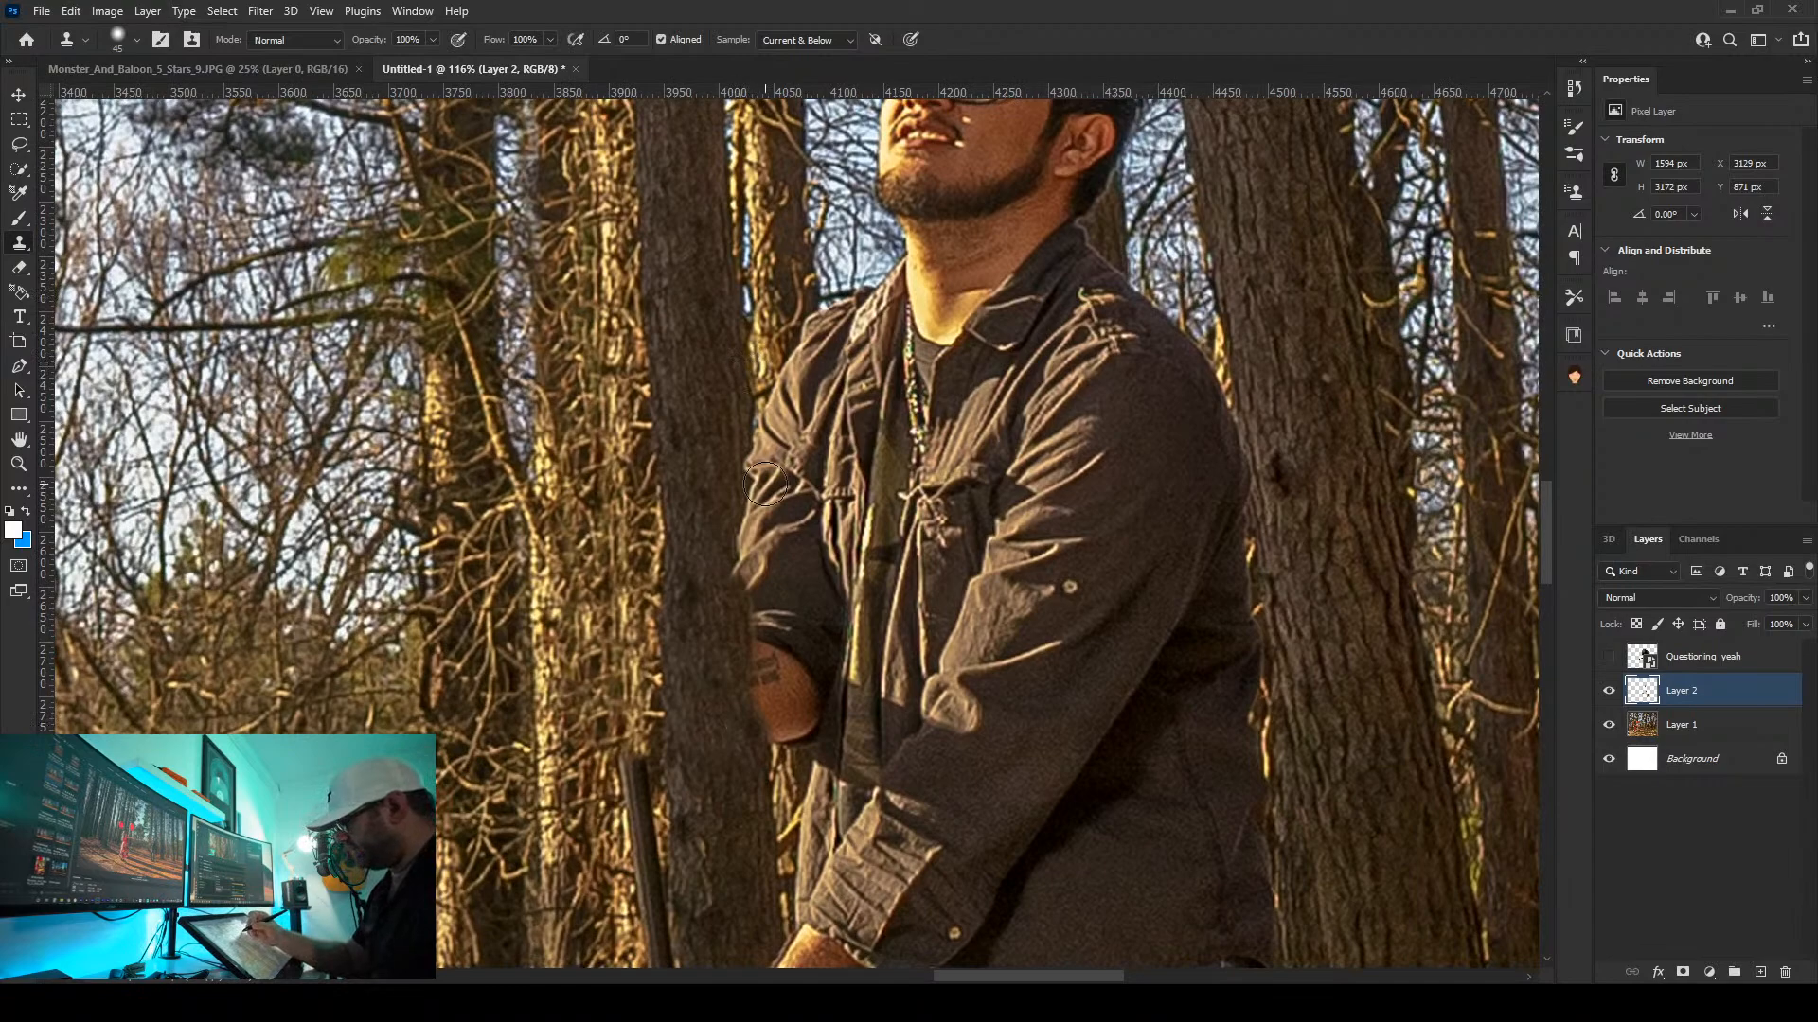
mouse_move(750, 453)
left_mouse_down()
mouse_move(751, 504)
mouse_move(746, 451)
mouse_move(802, 319)
left_mouse_up()
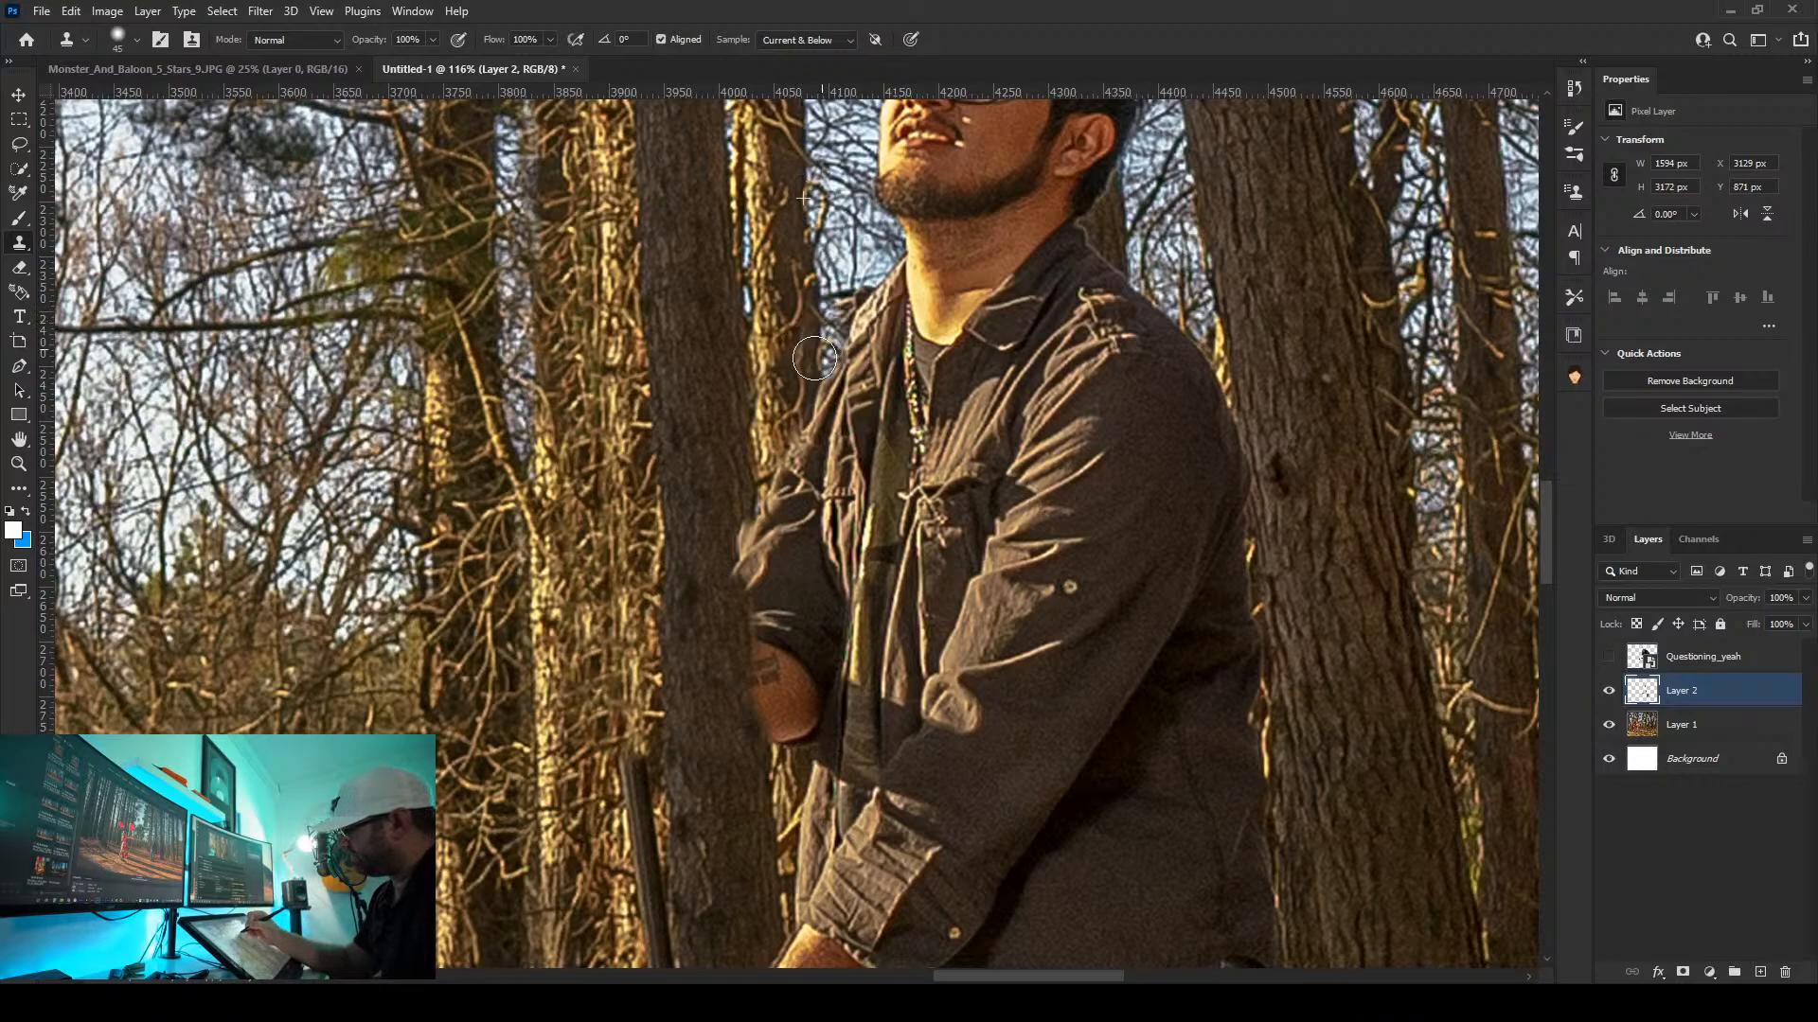
mouse_move(819, 365)
left_mouse_down()
mouse_move(818, 382)
mouse_move(885, 274)
mouse_move(897, 284)
mouse_move(867, 341)
mouse_move(837, 319)
mouse_move(858, 242)
left_mouse_up()
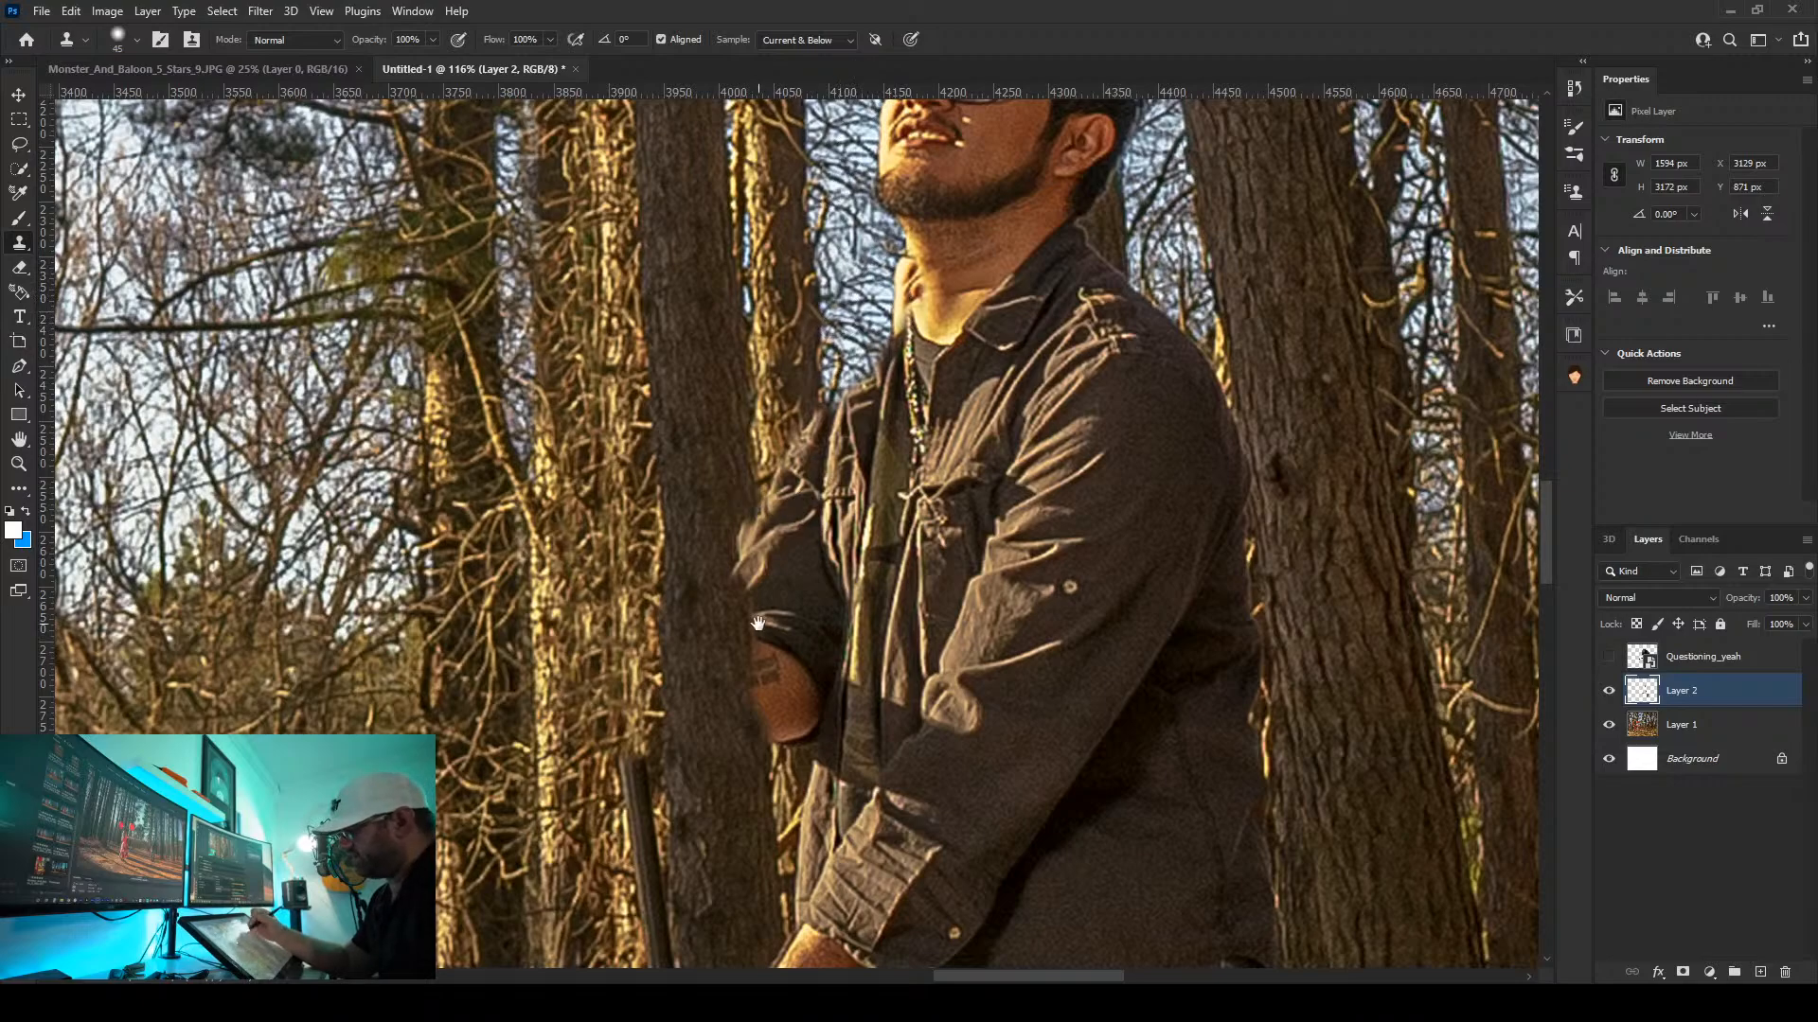
Clone bark and twigs over the stick between the man's two hands and over his outermost lower fingertips
left_click_drag(769, 665, 832, 283)
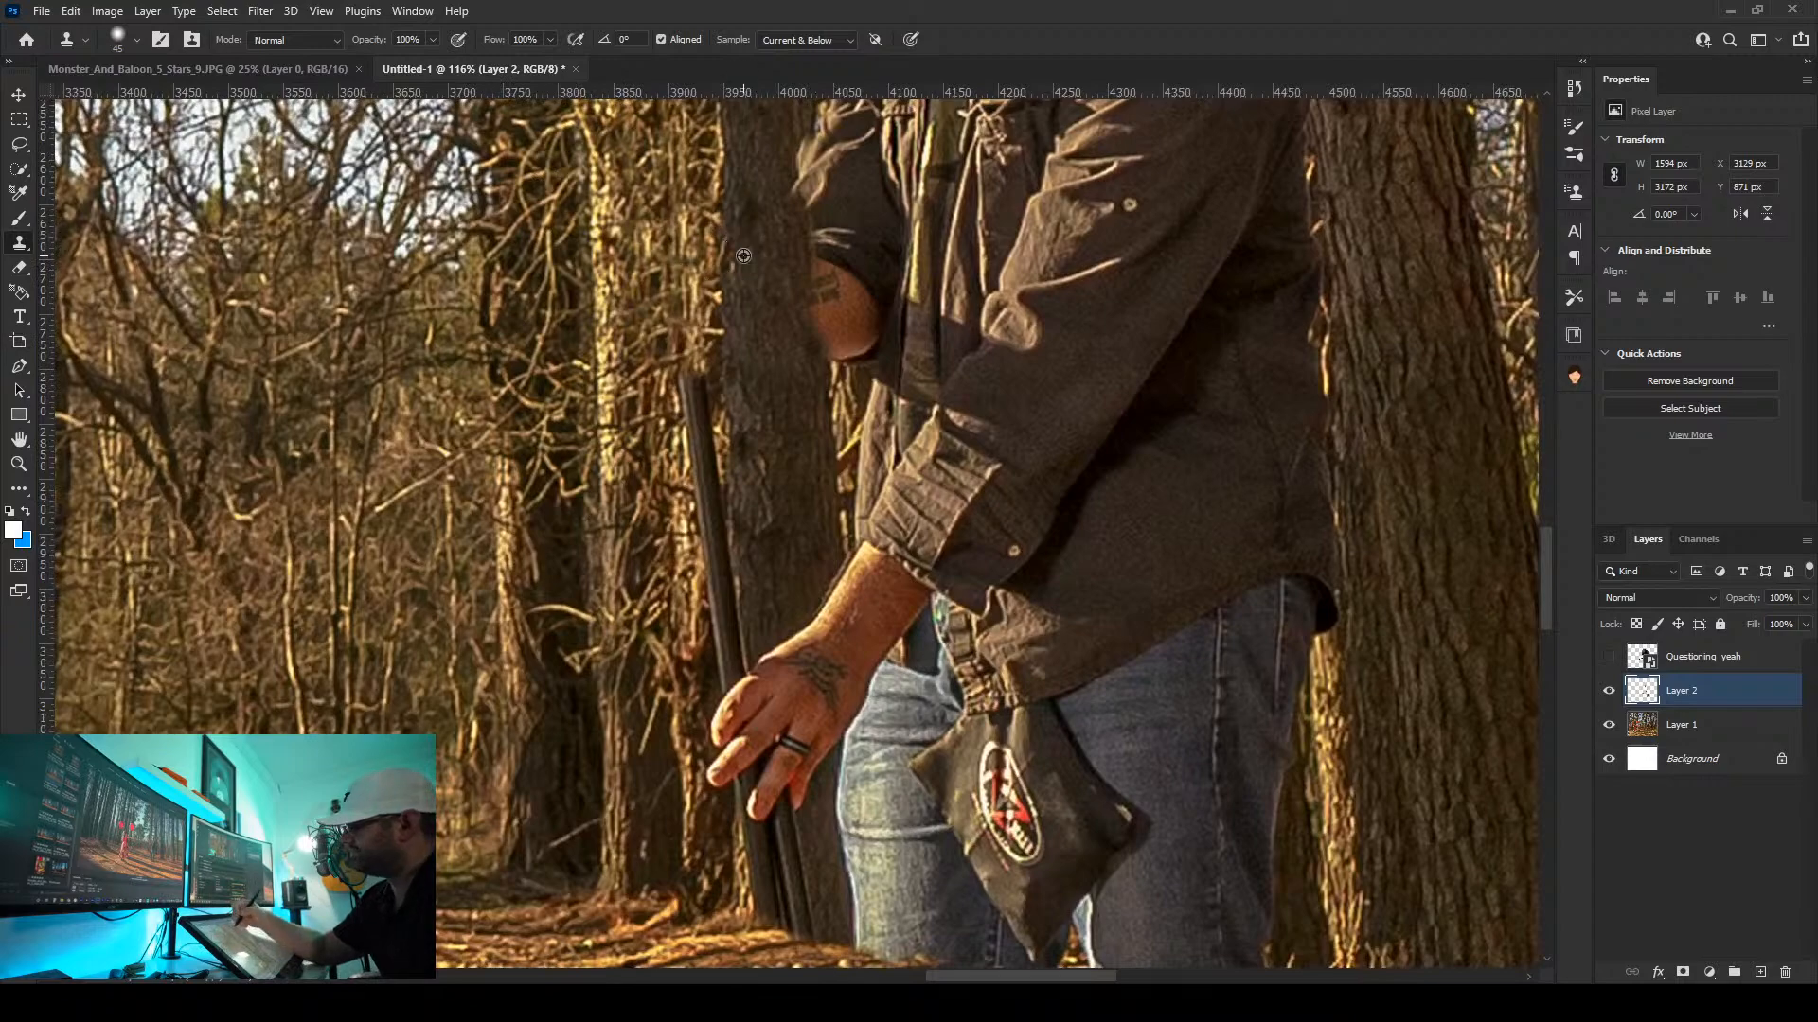
left_click_drag(689, 374, 696, 497)
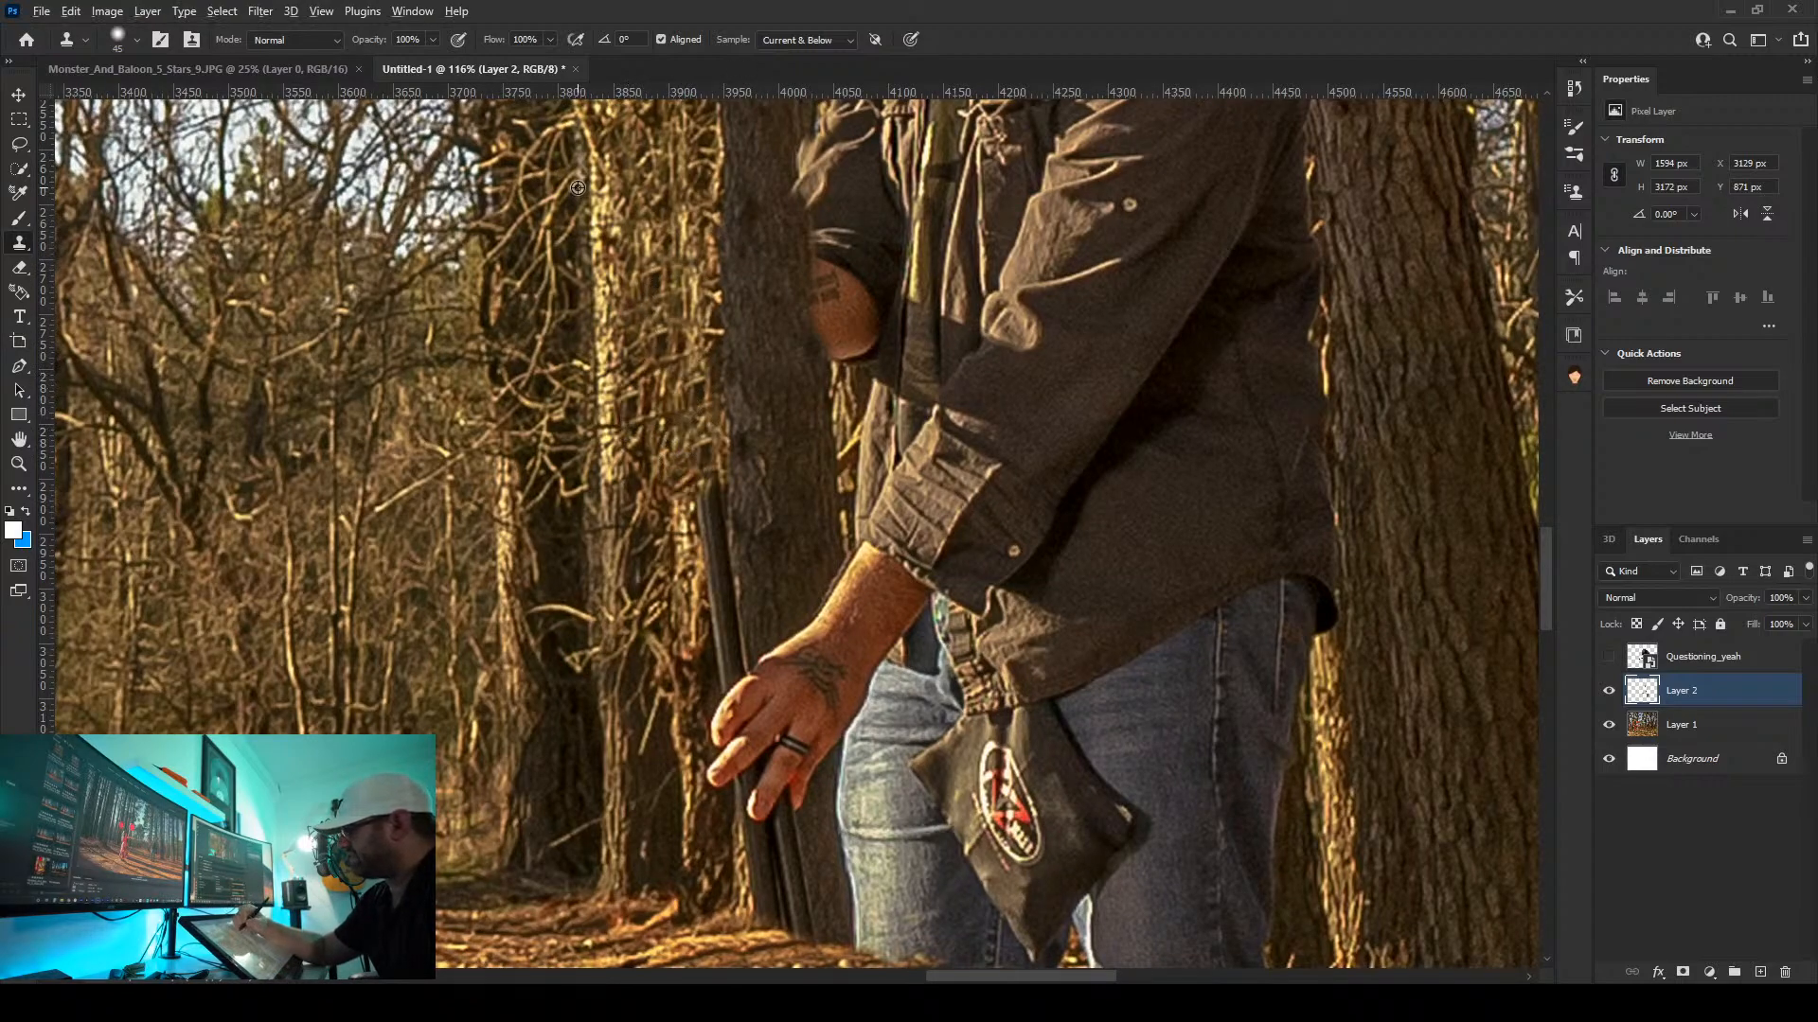
left_click_drag(706, 497, 708, 526)
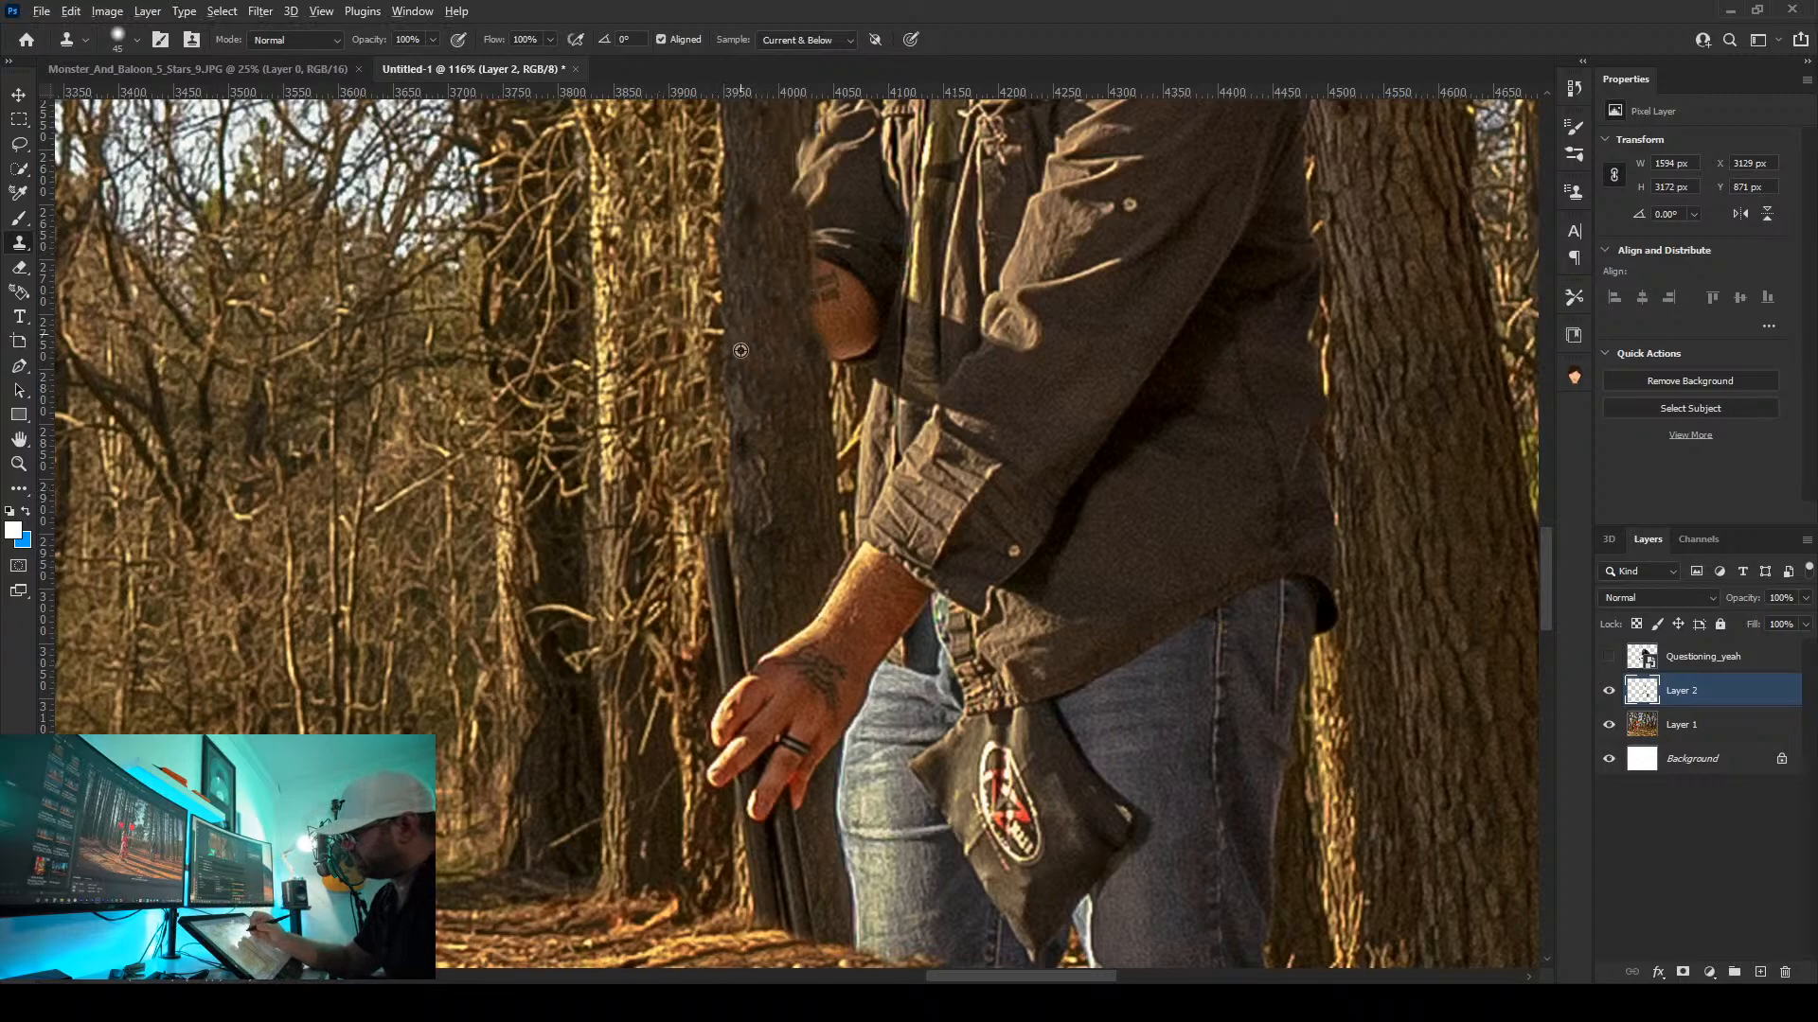
mouse_move(708, 540)
left_mouse_down()
mouse_move(712, 607)
mouse_move(691, 530)
mouse_move(737, 764)
mouse_move(723, 708)
left_mouse_up()
Clone background bark and twigs over the outer edge of the stick below the lower hand, down to the ground
left_click(666, 477, "alt")
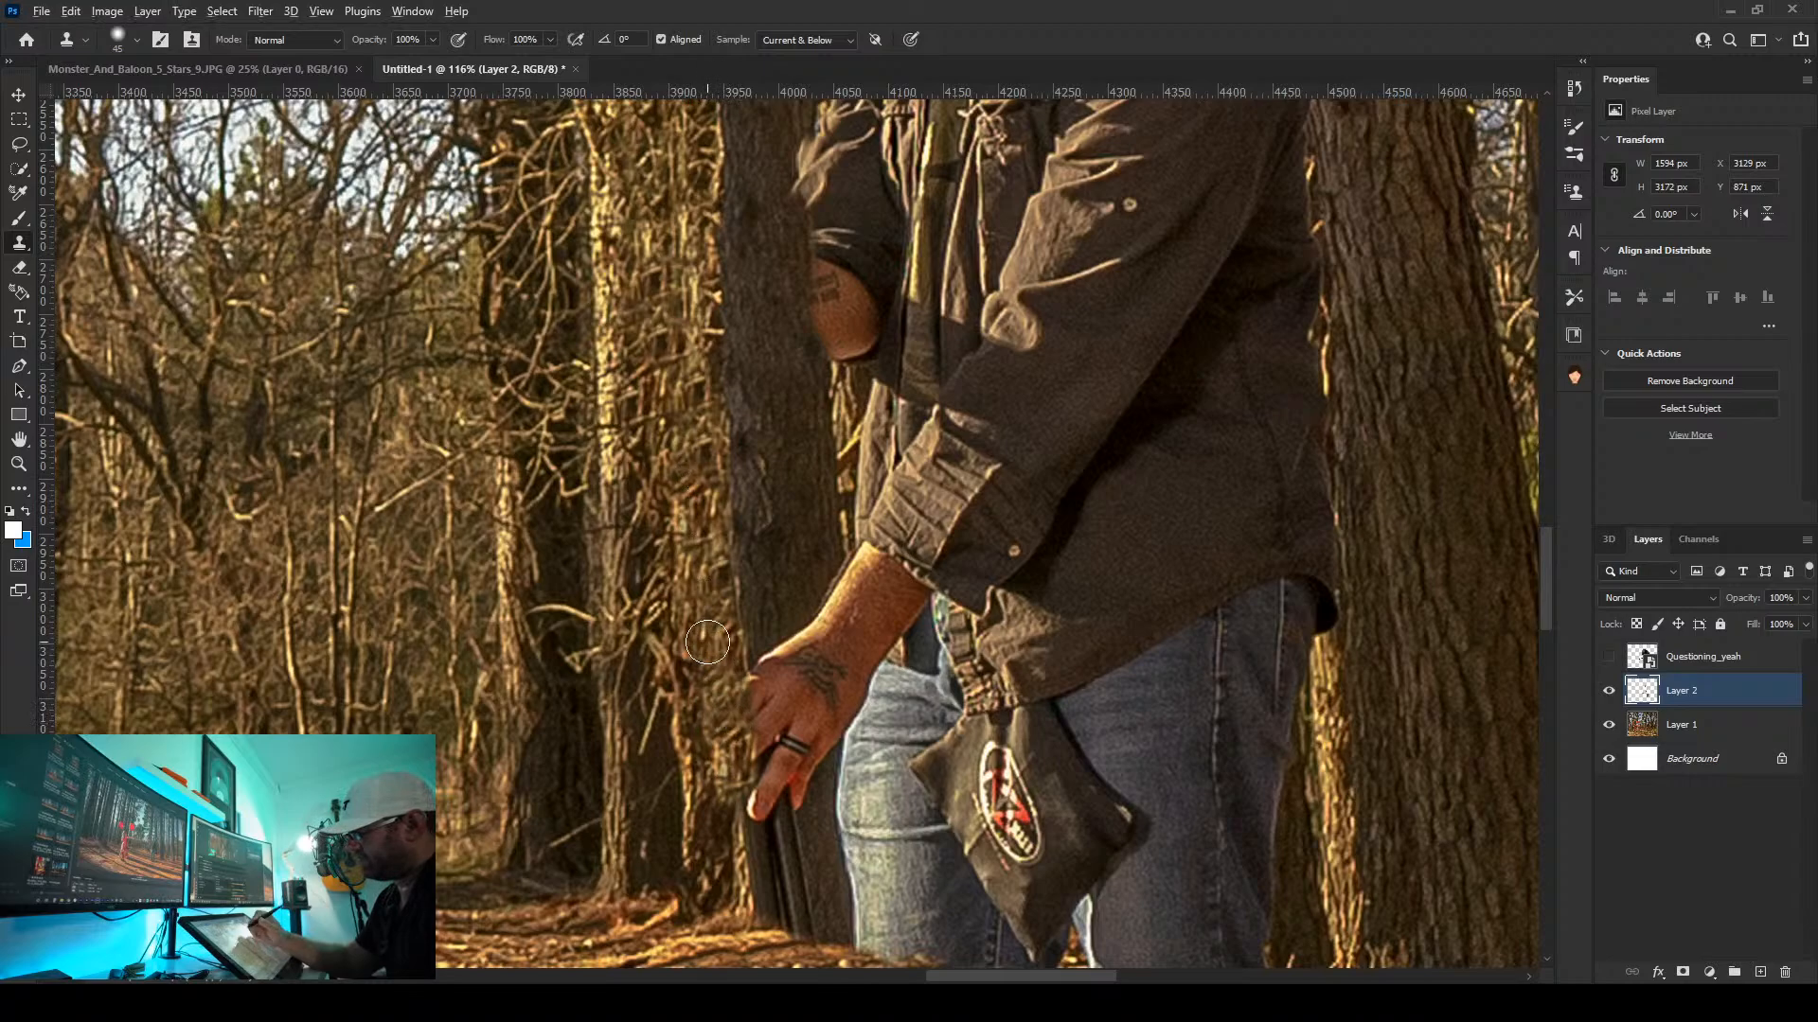
left_click(691, 642, "alt")
left_click_drag(741, 805, 750, 850)
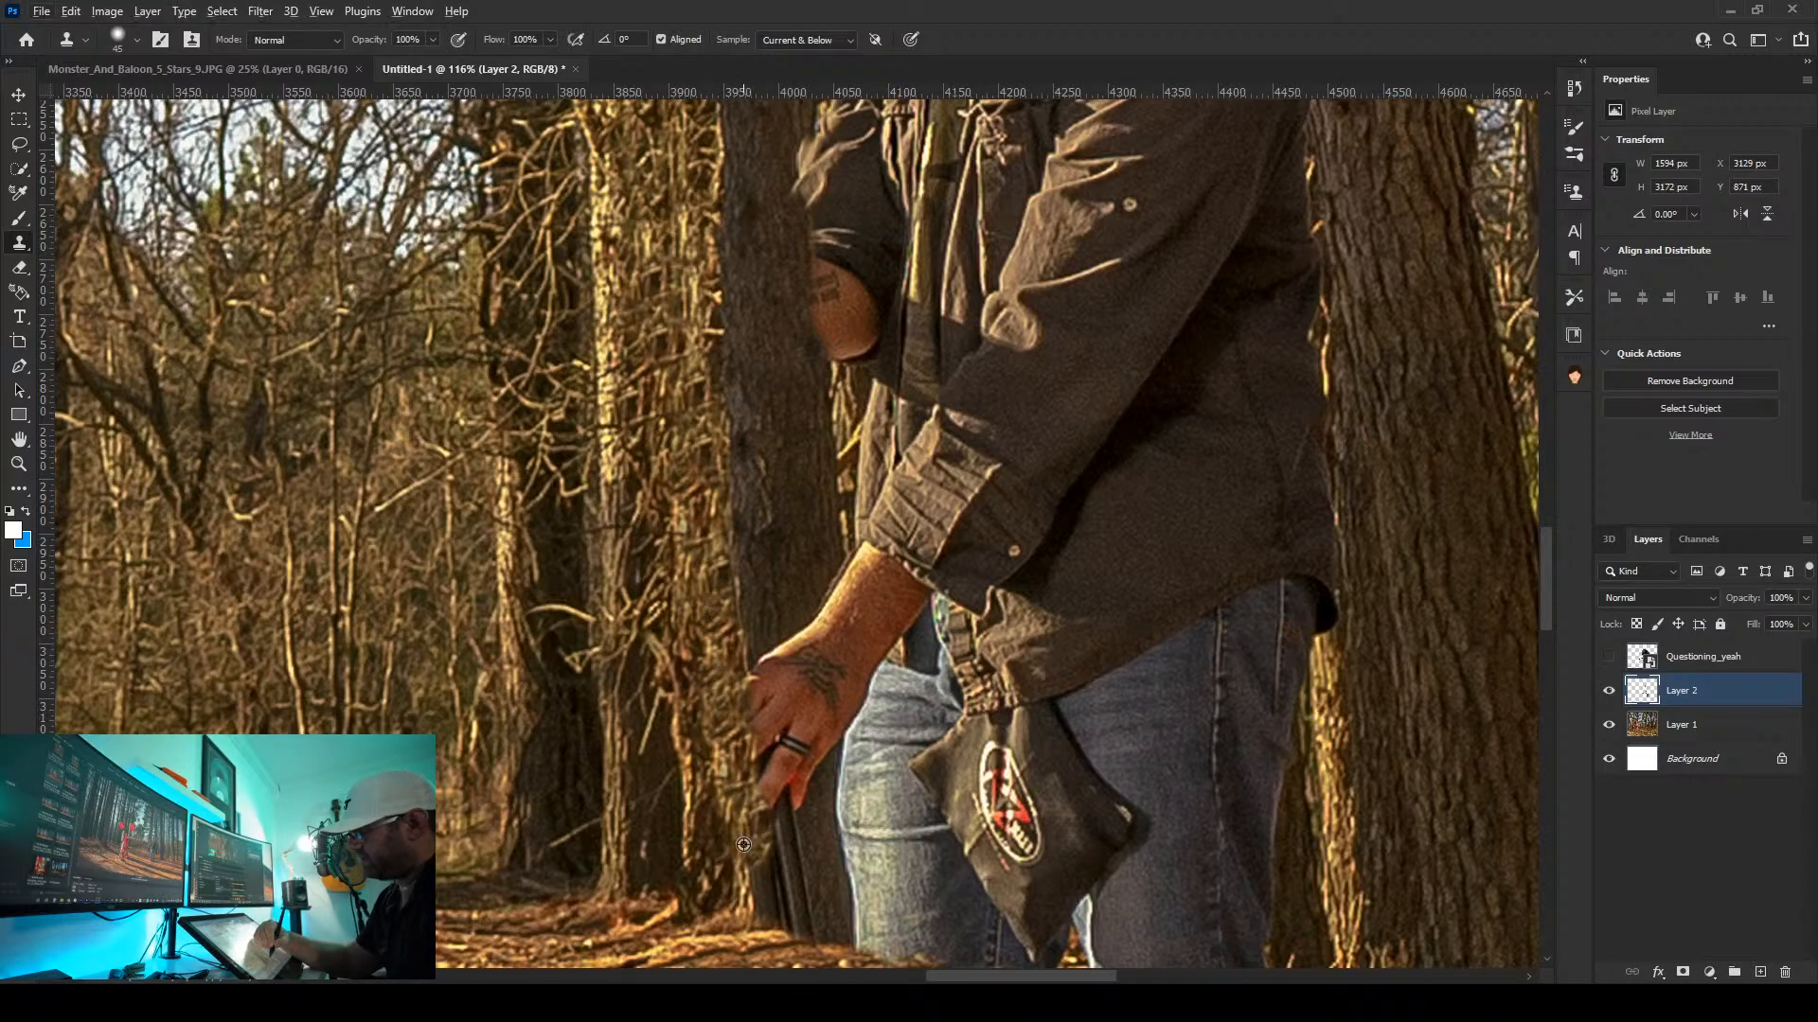
left_click_drag(776, 743, 695, 502)
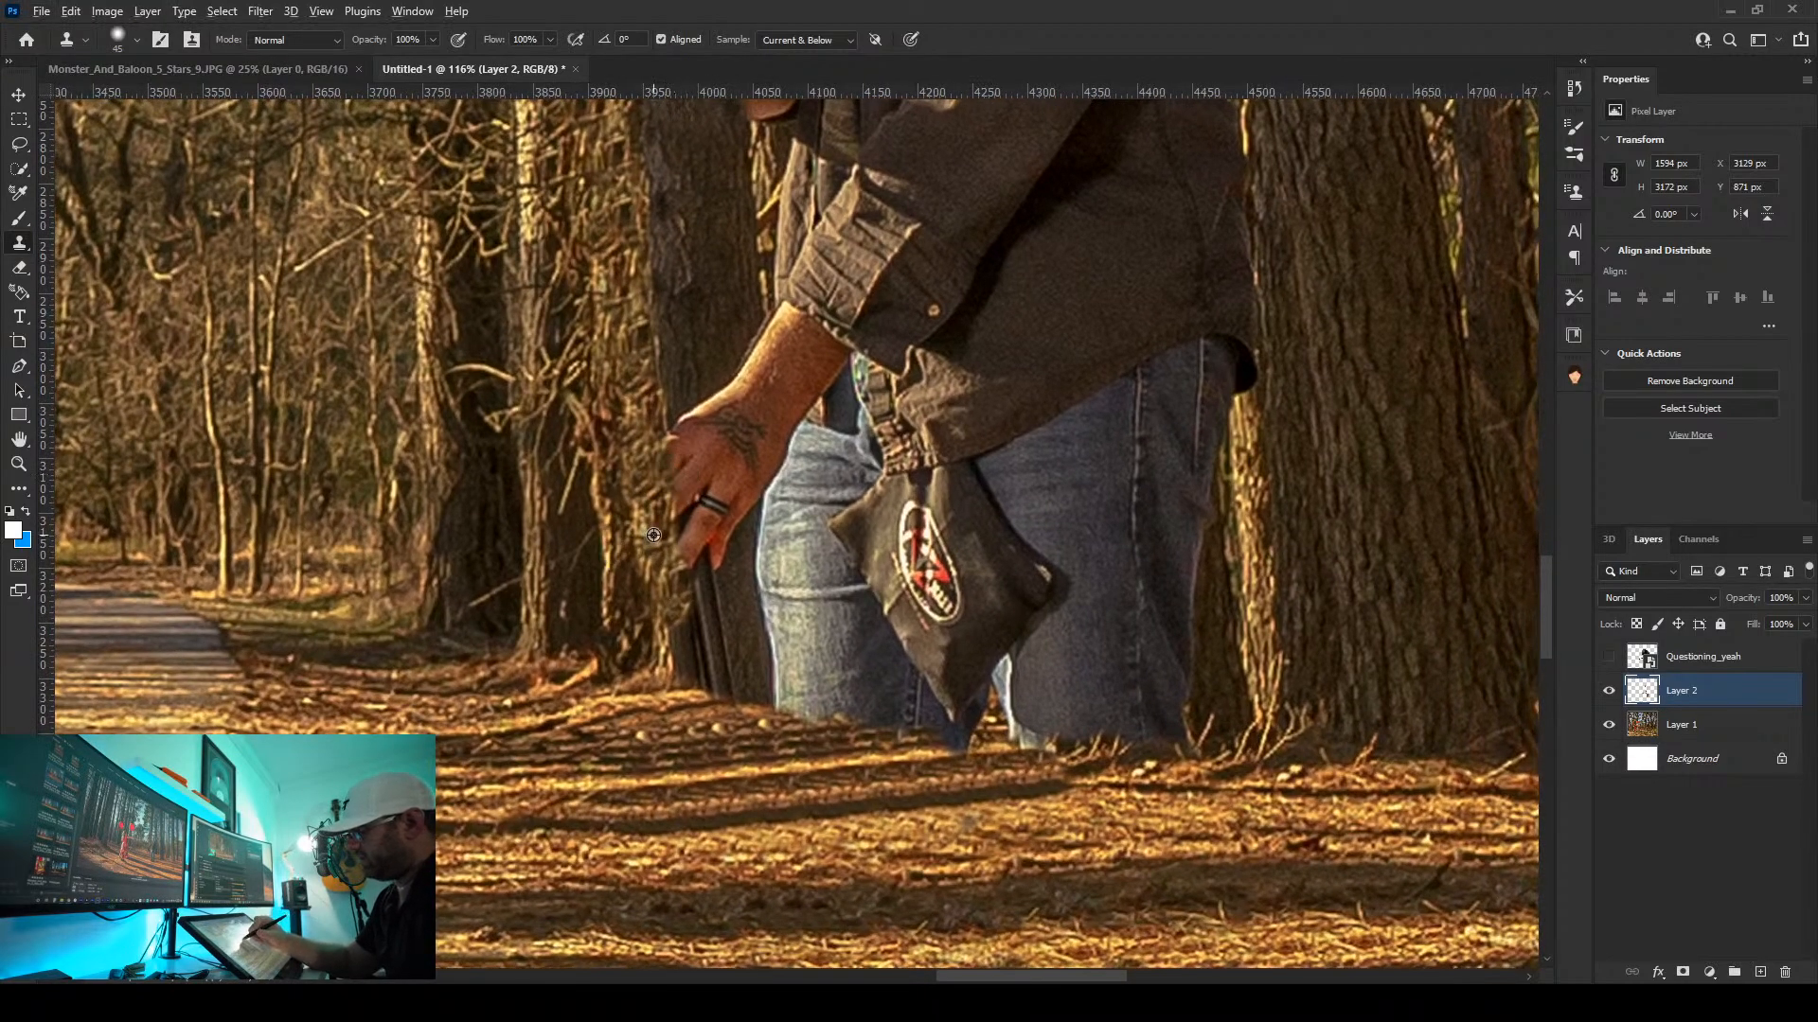
left_click_drag(679, 629, 682, 656)
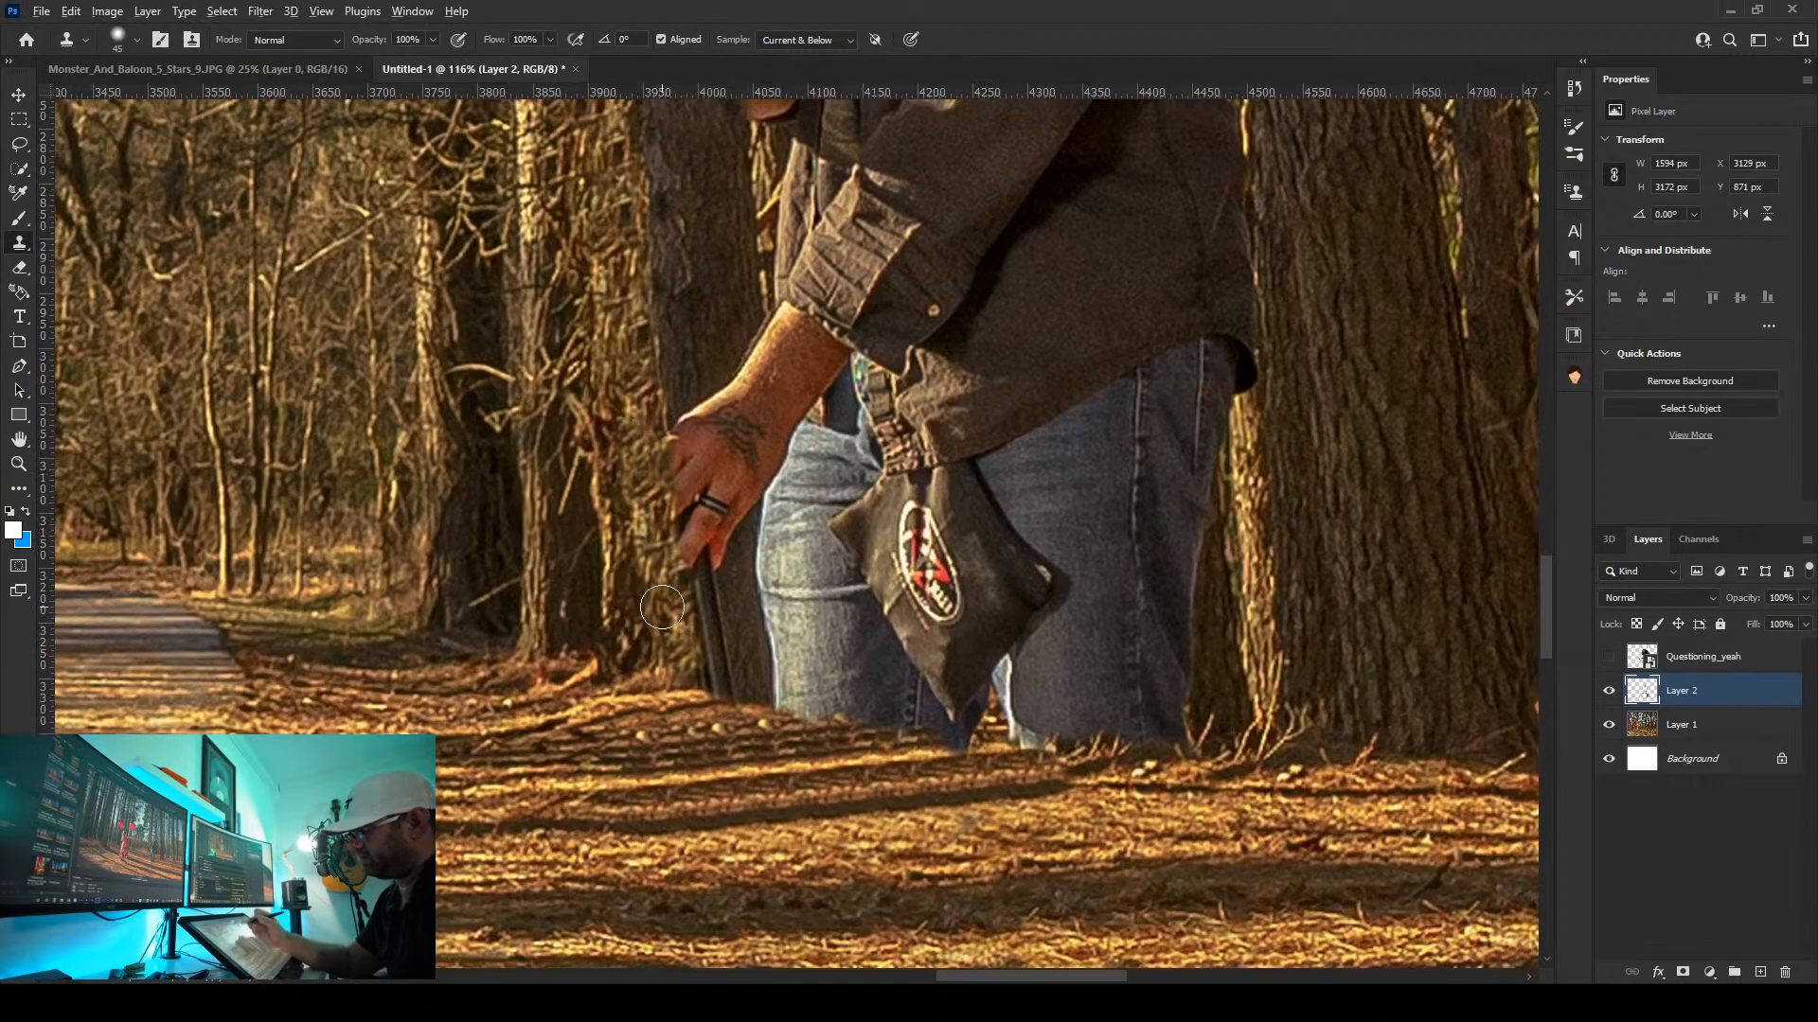
Clone dark trunk bark over the man's lower hand and the last part of the stick down to the ground
left_click(658, 331, "alt")
left_click(679, 417)
mouse_move(676, 455)
left_mouse_down()
mouse_move(693, 410)
mouse_move(741, 373)
mouse_move(709, 454)
mouse_move(728, 529)
mouse_move(688, 512)
mouse_move(711, 577)
mouse_move(714, 541)
mouse_move(715, 651)
left_mouse_up()
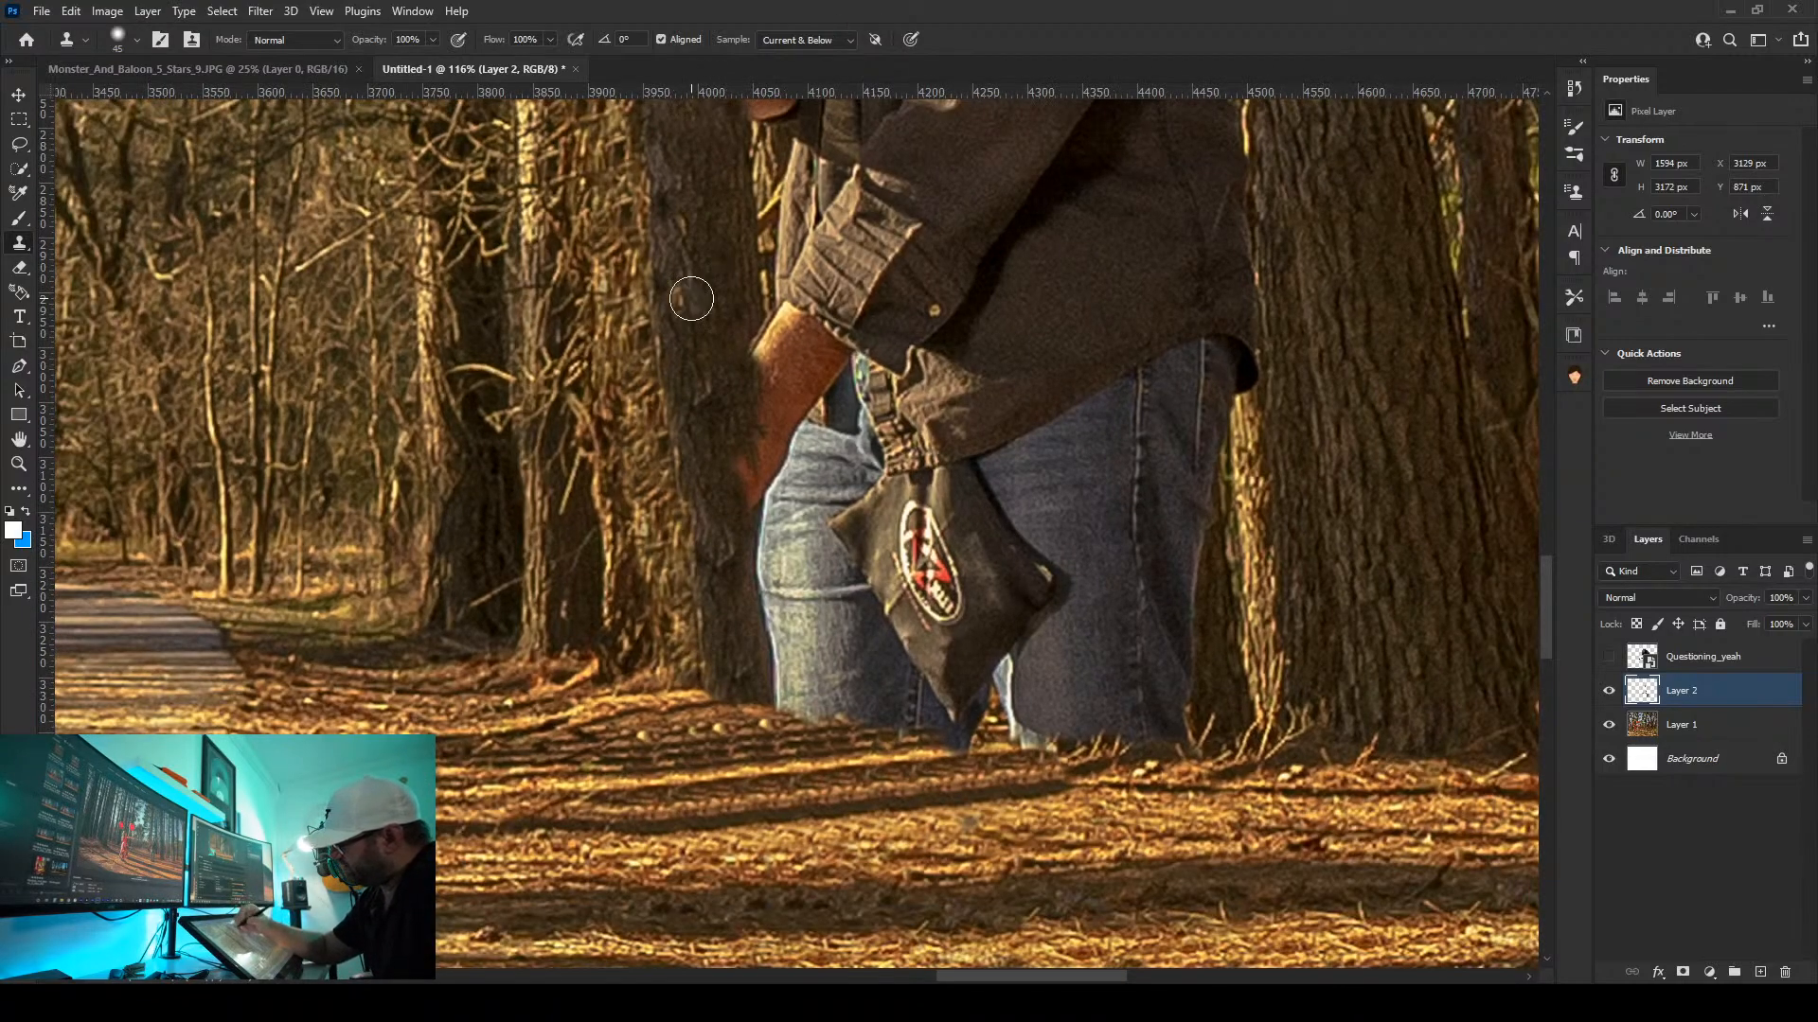
Extend the narrow trunk's bark over the man's lower wrist and the edge of his jeans, and blend the trunk's base
left_click_drag(691, 299, 755, 342)
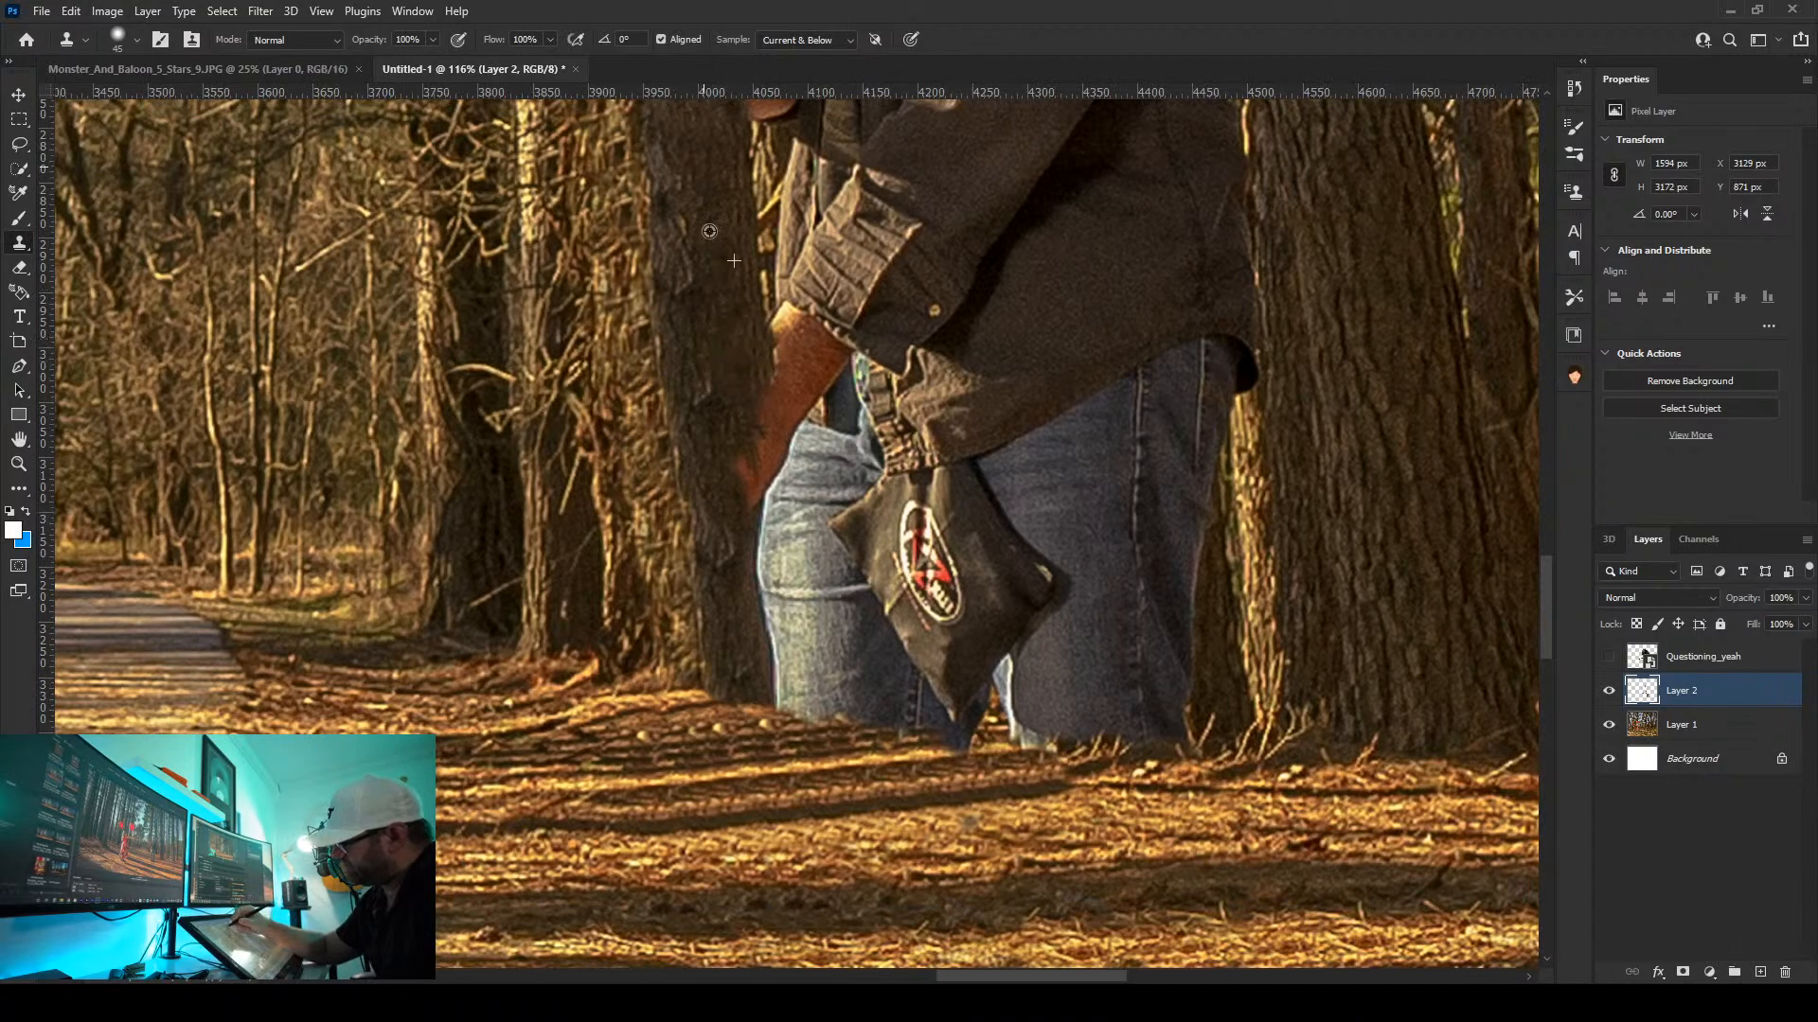
mouse_move(748, 447)
left_mouse_down()
mouse_move(750, 496)
mouse_move(761, 365)
mouse_move(767, 467)
mouse_move(747, 480)
mouse_move(728, 308)
mouse_move(777, 585)
mouse_move(739, 537)
left_mouse_up()
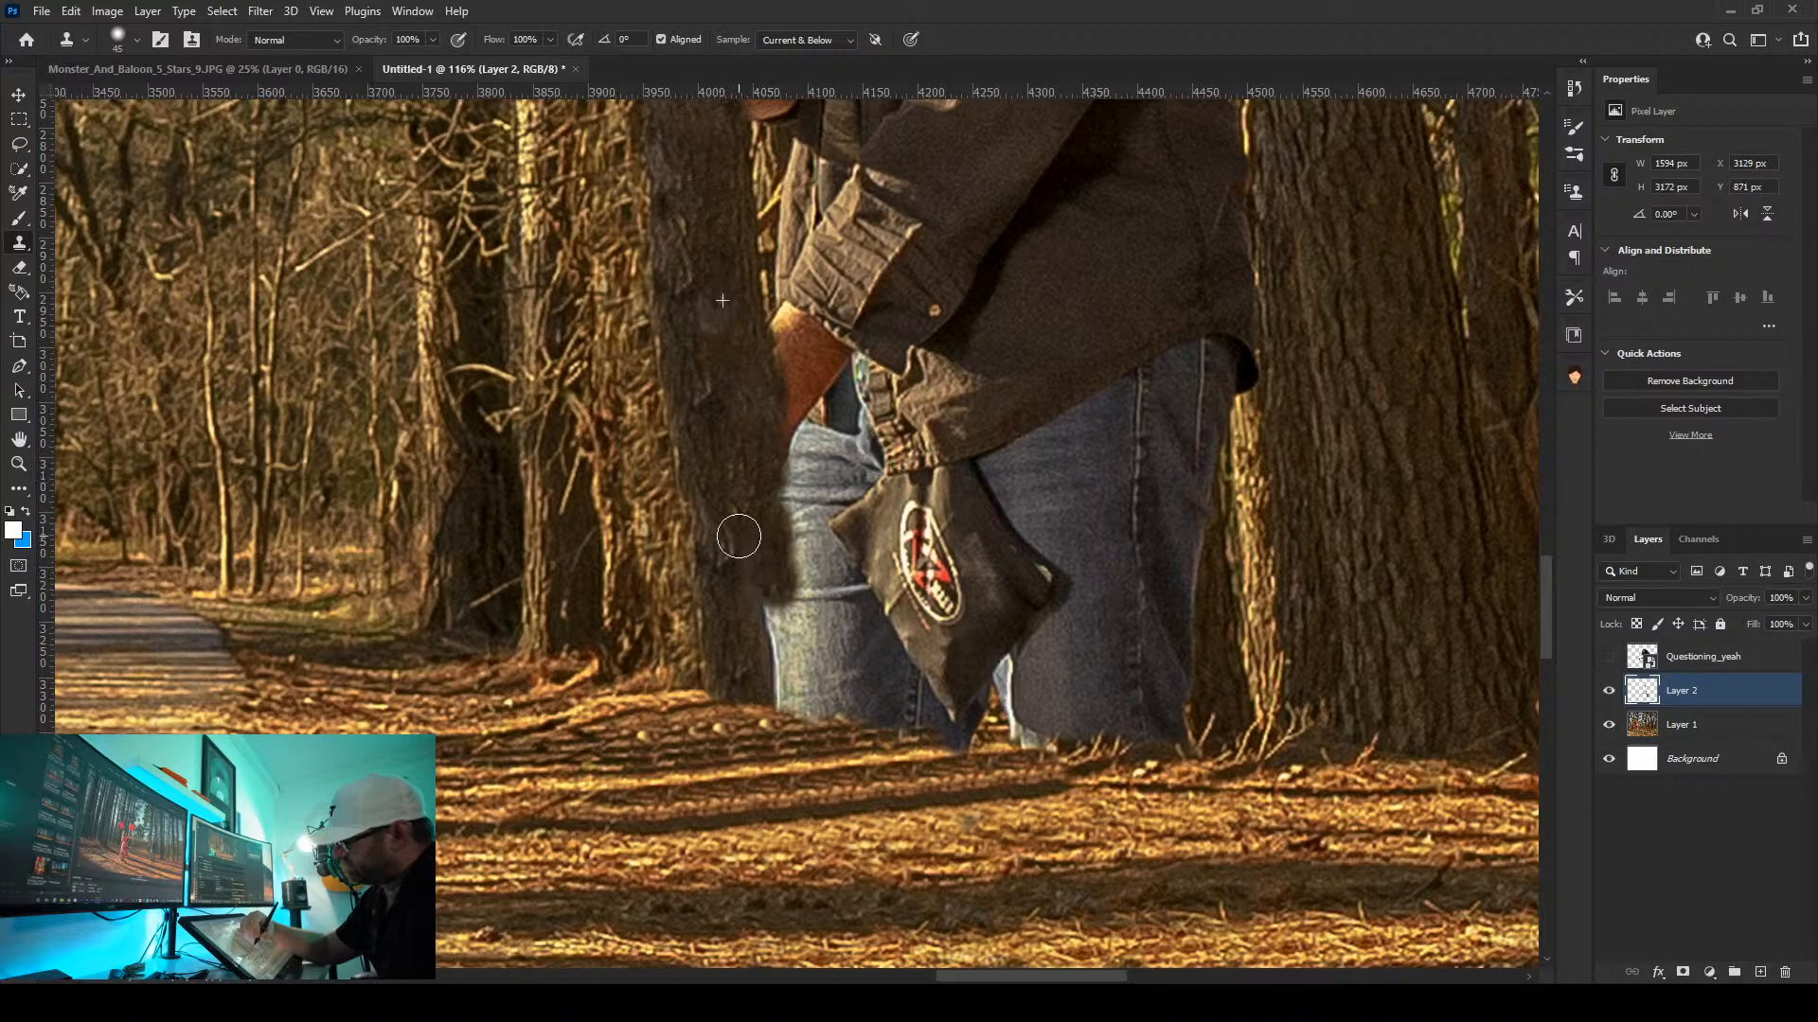
key("ctrl+z")
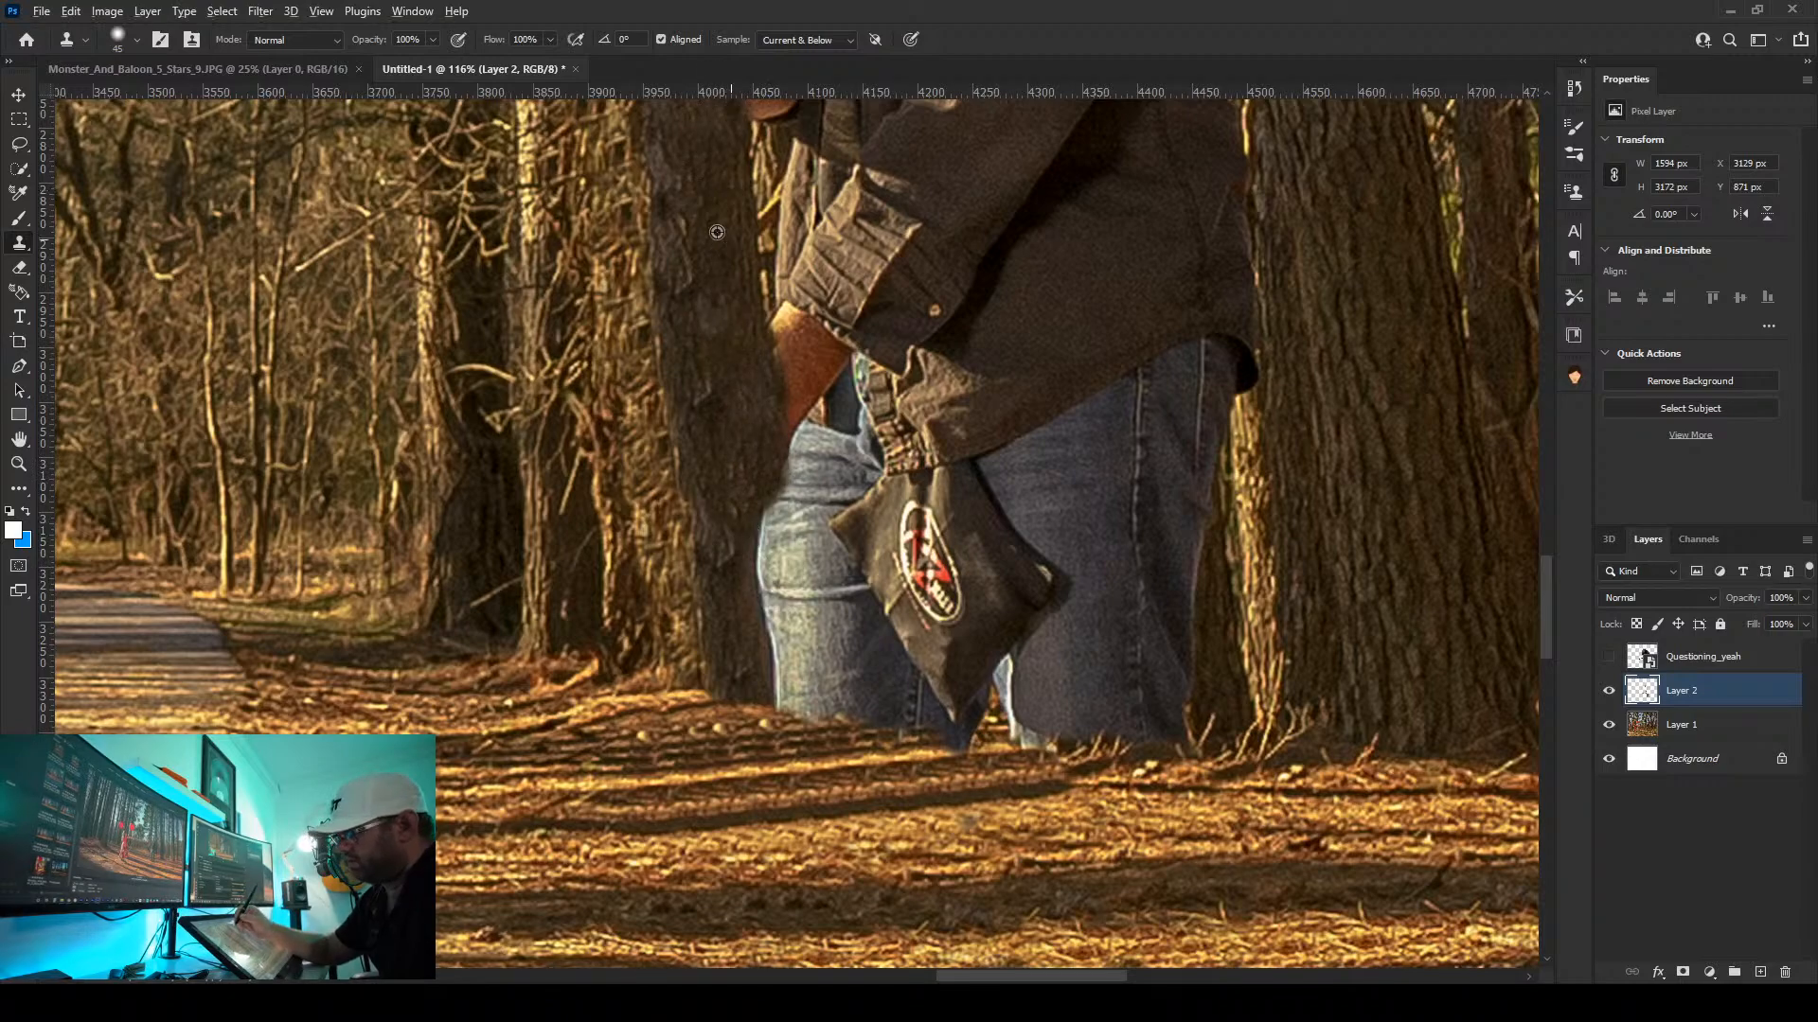
left_click_drag(771, 529, 779, 691)
left_click_drag(778, 279, 678, 325)
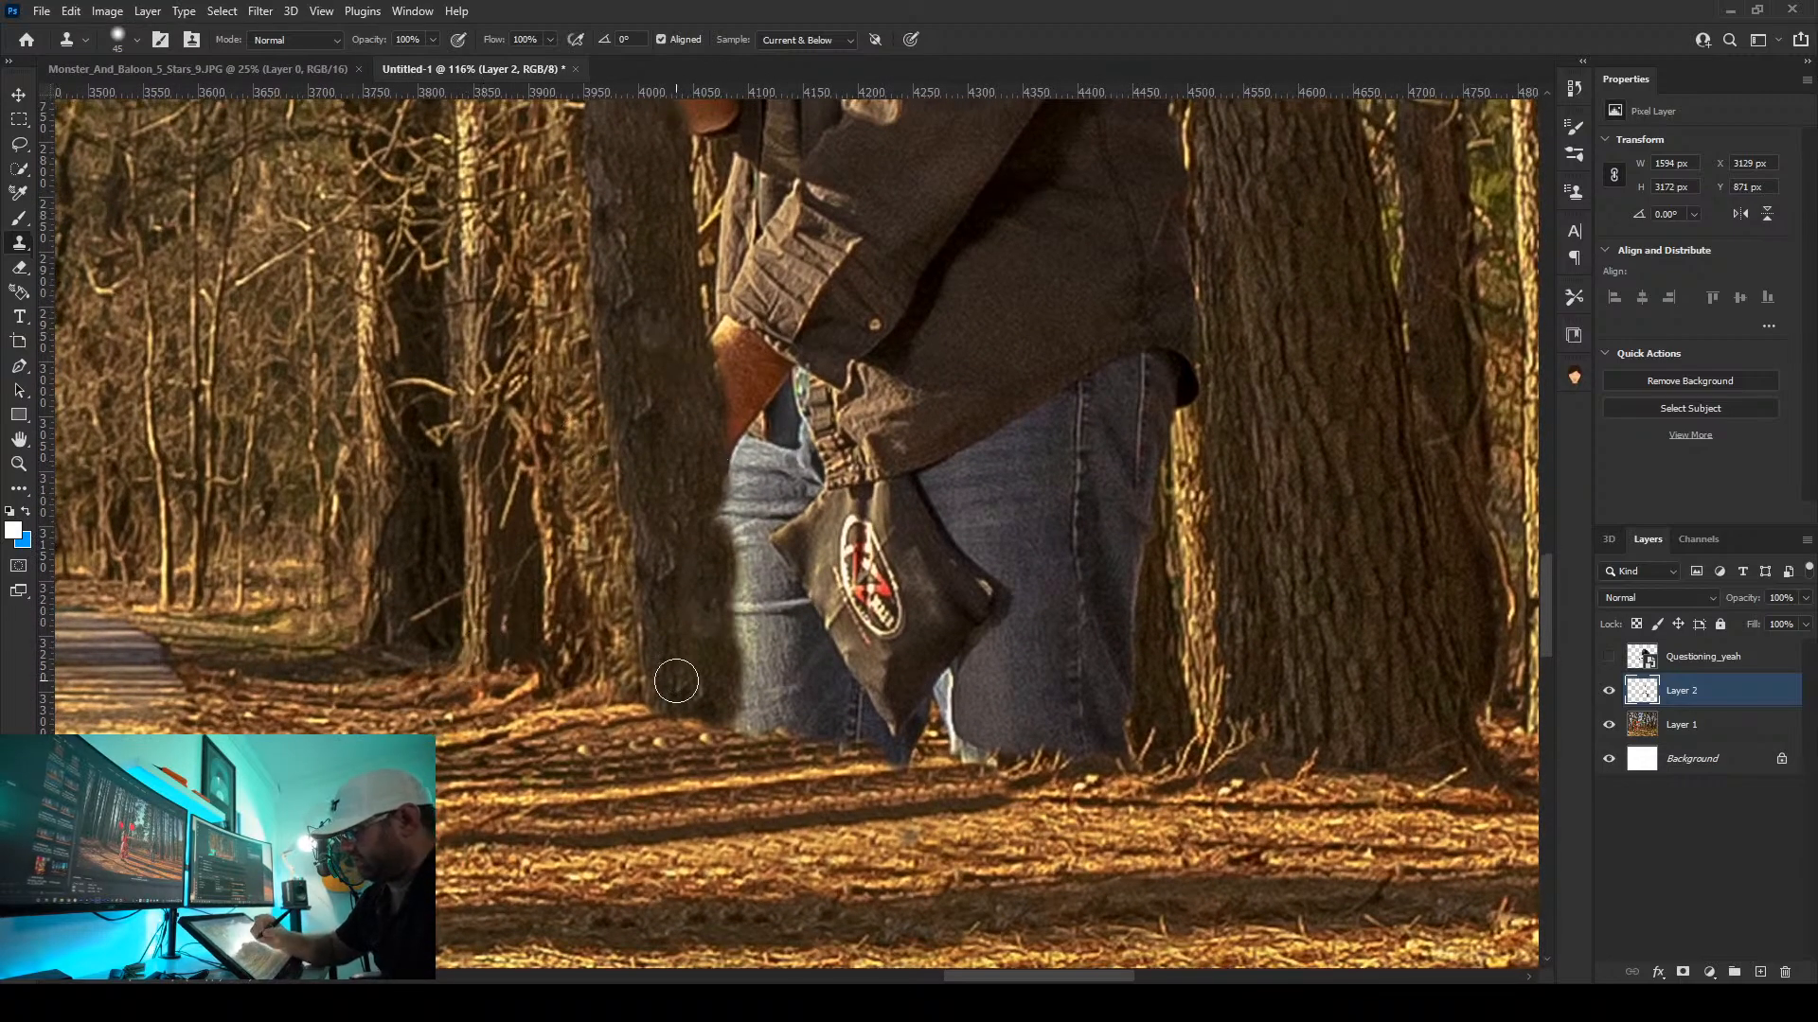
left_click_drag(665, 706, 703, 715)
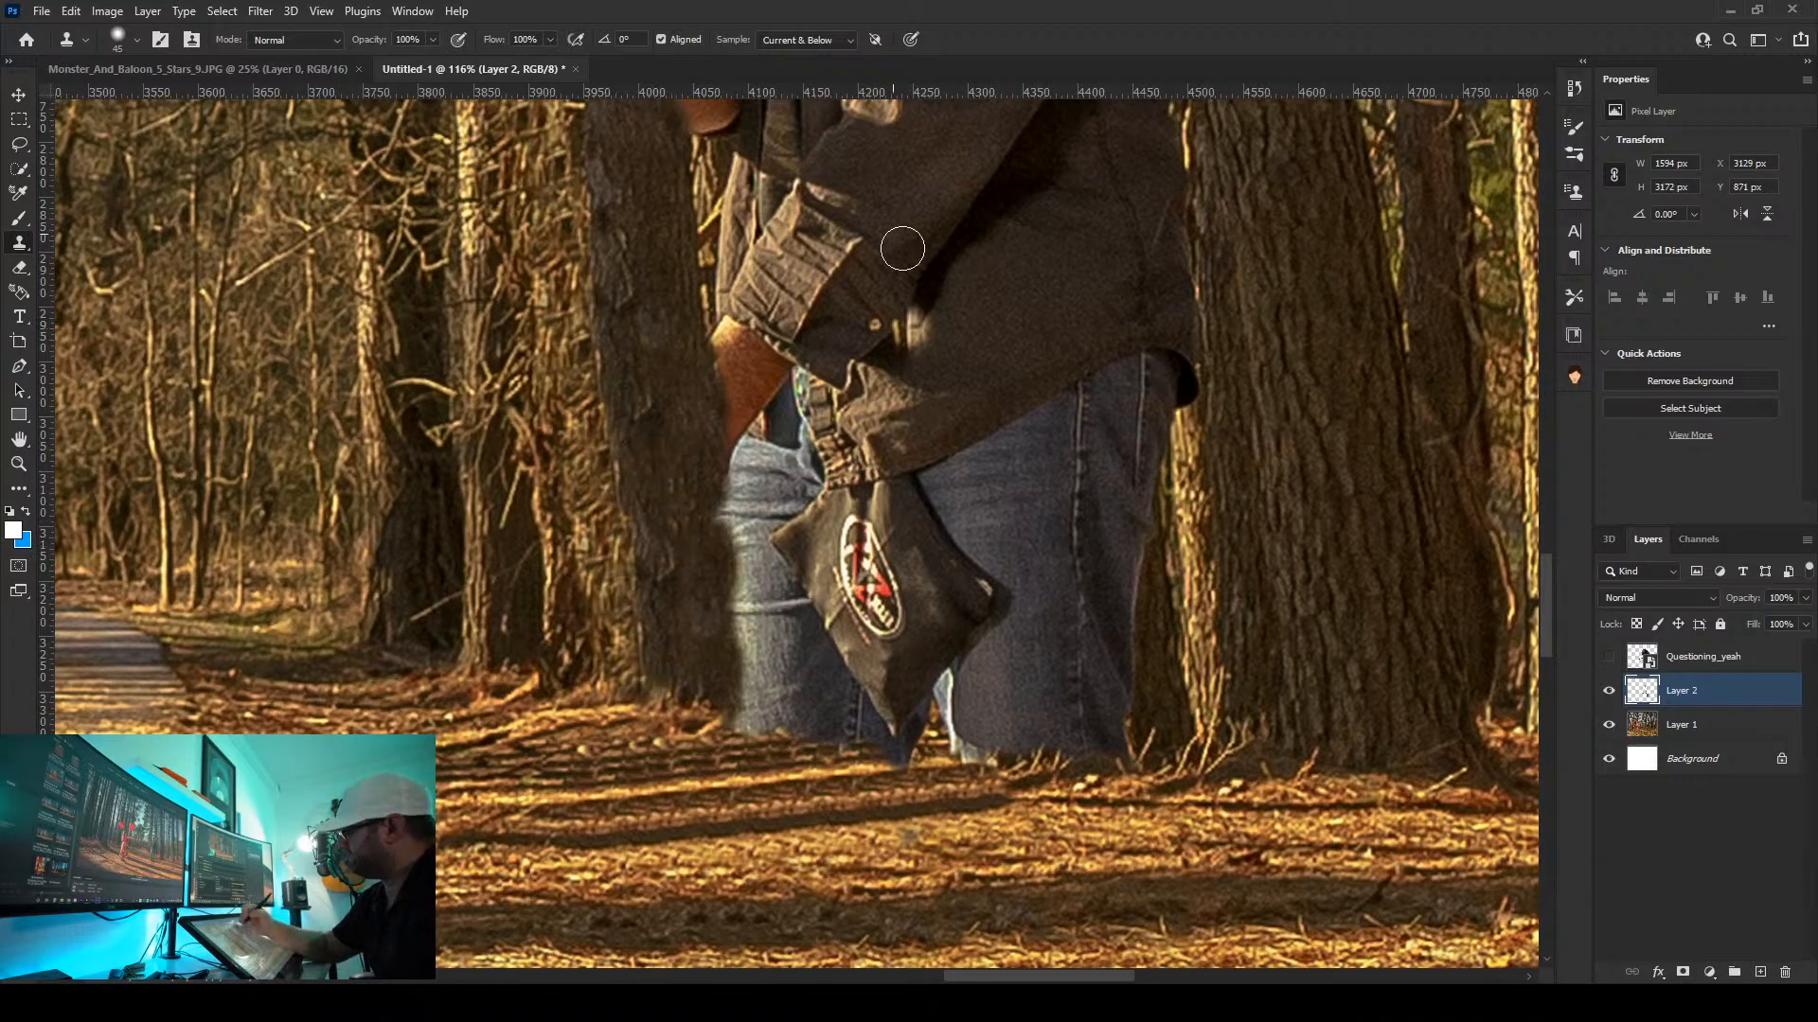
Clone the sunlit trunk, branches and sky over the man's face, most of his hair and his neck
left_click_drag(901, 252, 962, 178)
left_click_drag(963, 473, 1041, 397)
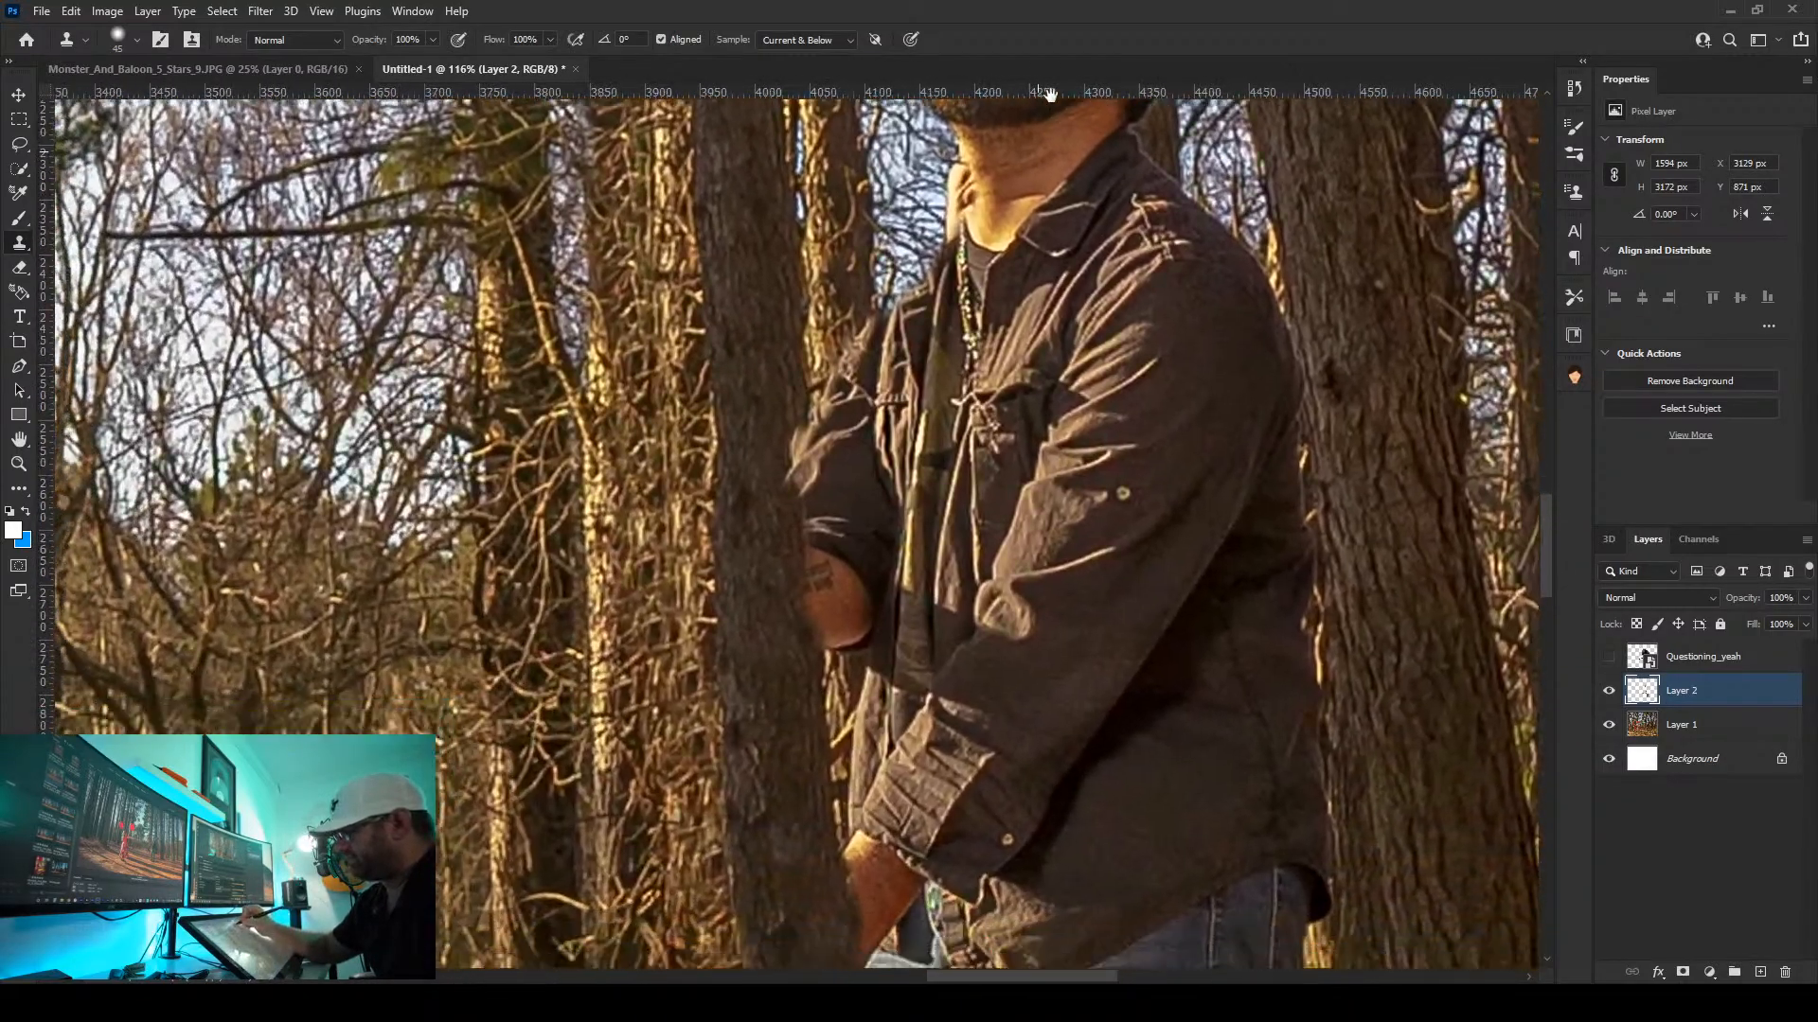
left_click_drag(947, 663, 947, 426)
mouse_move(1457, 814)
left_mouse_down()
mouse_move(844, 405)
mouse_move(1056, 202)
mouse_move(1031, 325)
mouse_move(929, 540)
mouse_move(949, 252)
mouse_move(938, 728)
mouse_move(921, 698)
mouse_move(948, 327)
mouse_move(927, 674)
left_mouse_up()
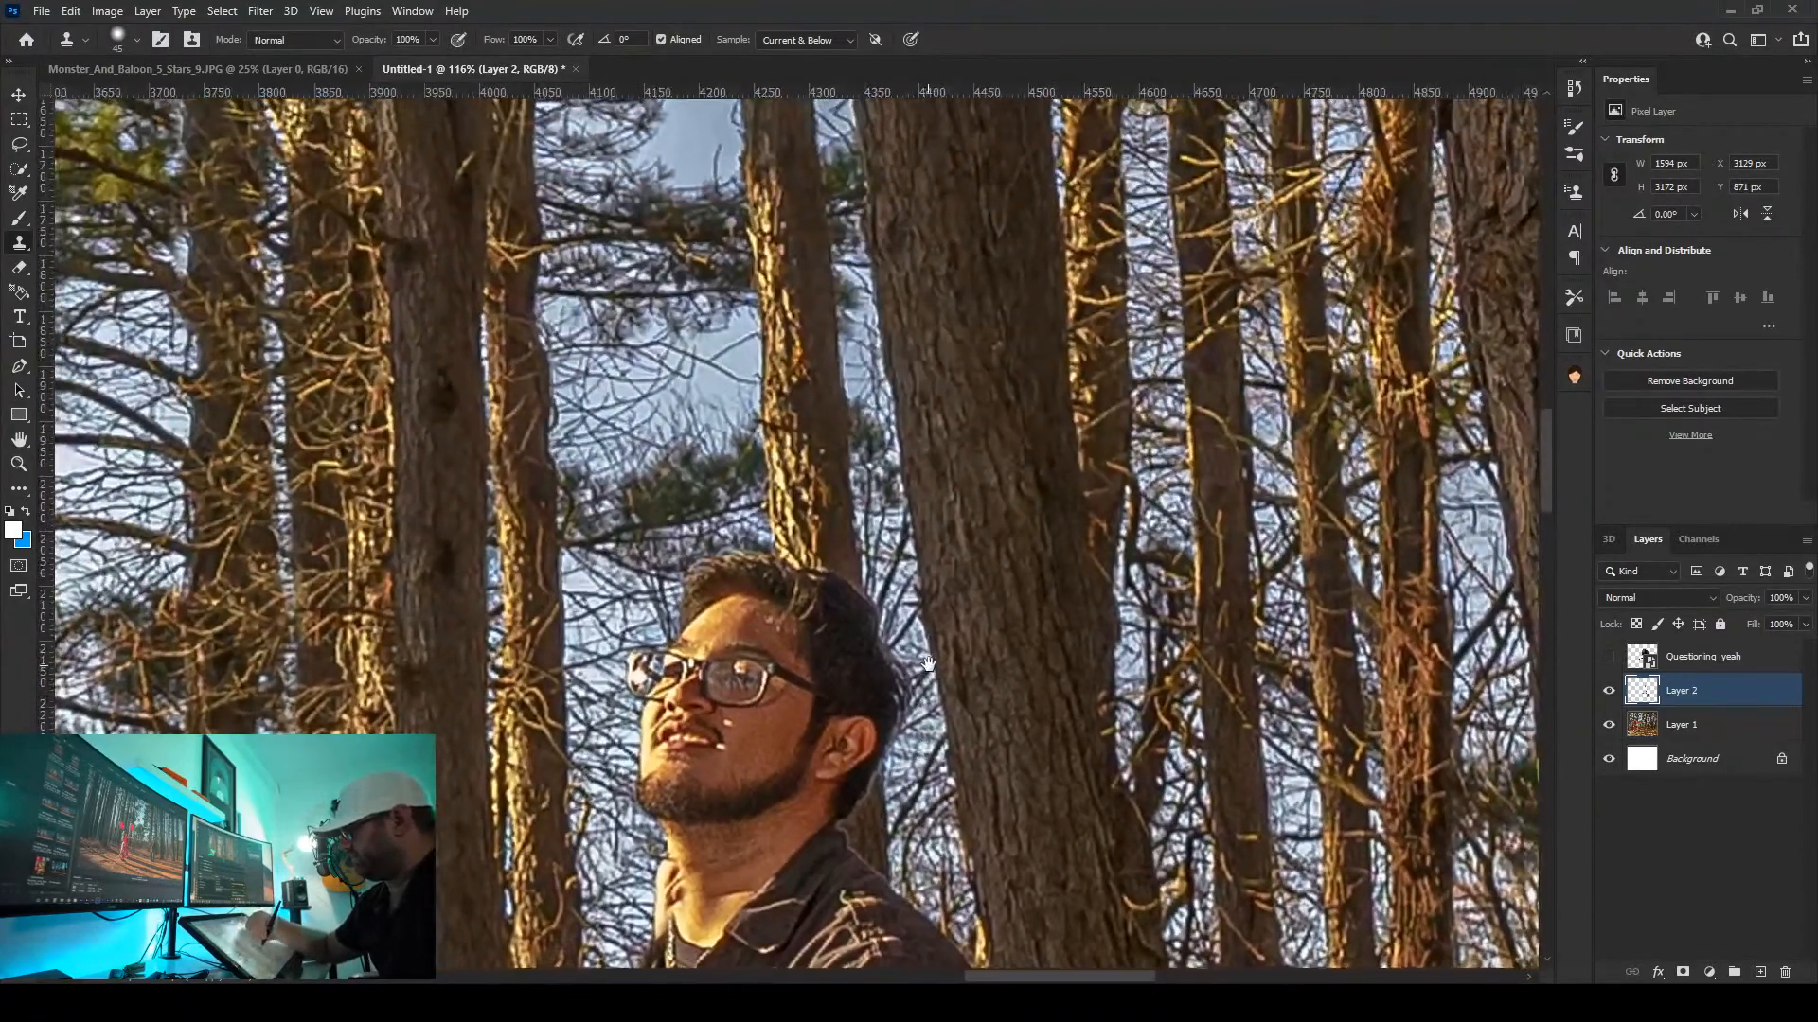
left_click(747, 189, "alt")
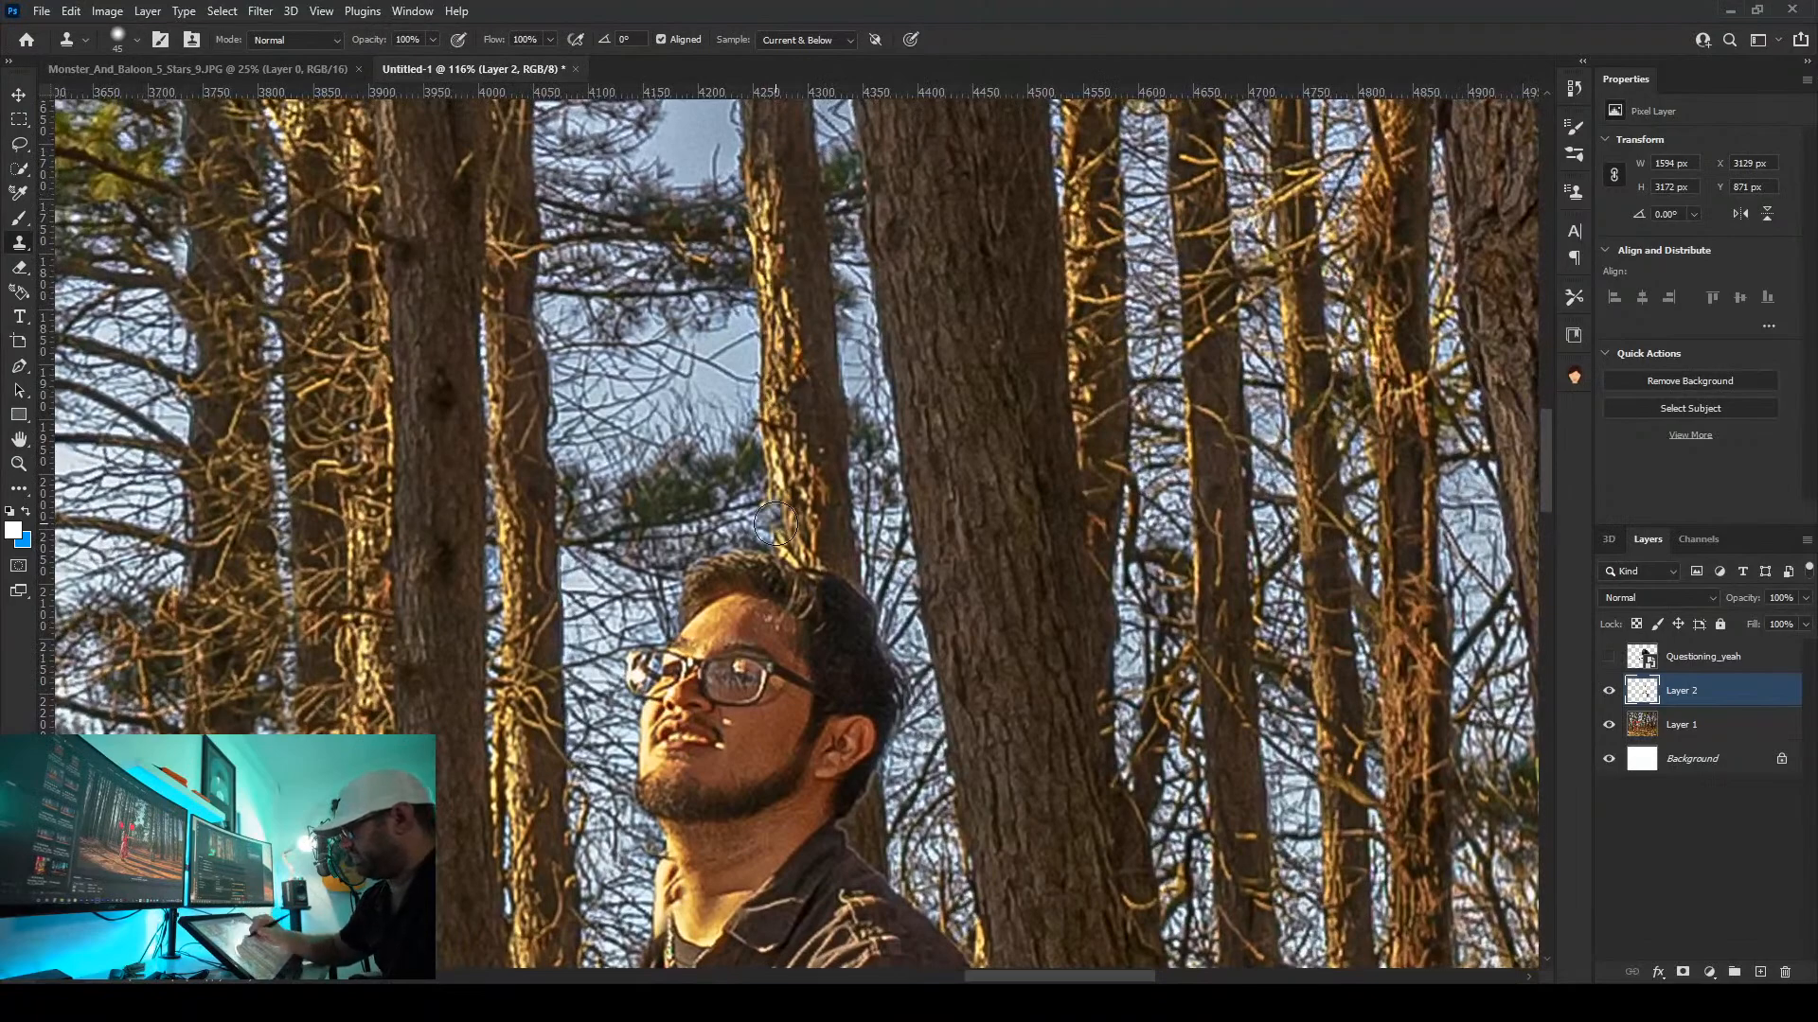
mouse_move(777, 516)
left_mouse_down()
mouse_move(772, 582)
mouse_move(717, 568)
mouse_move(698, 594)
mouse_move(845, 632)
mouse_move(844, 608)
mouse_move(841, 687)
mouse_move(821, 623)
mouse_move(836, 742)
mouse_move(793, 679)
mouse_move(808, 675)
mouse_move(823, 797)
mouse_move(782, 613)
mouse_move(797, 830)
mouse_move(778, 808)
mouse_move(803, 669)
mouse_move(837, 801)
mouse_move(813, 800)
mouse_move(762, 646)
mouse_move(734, 655)
mouse_move(713, 617)
mouse_move(751, 660)
mouse_move(749, 791)
mouse_move(697, 622)
mouse_move(685, 678)
mouse_move(653, 676)
mouse_move(661, 706)
mouse_move(653, 691)
mouse_move(693, 705)
mouse_move(646, 784)
mouse_move(687, 814)
mouse_move(666, 812)
mouse_move(705, 791)
mouse_move(743, 842)
mouse_move(774, 831)
mouse_move(744, 869)
mouse_move(692, 857)
mouse_move(669, 880)
mouse_move(676, 855)
mouse_move(727, 888)
mouse_move(663, 928)
mouse_move(758, 881)
mouse_move(752, 907)
mouse_move(681, 923)
left_mouse_up()
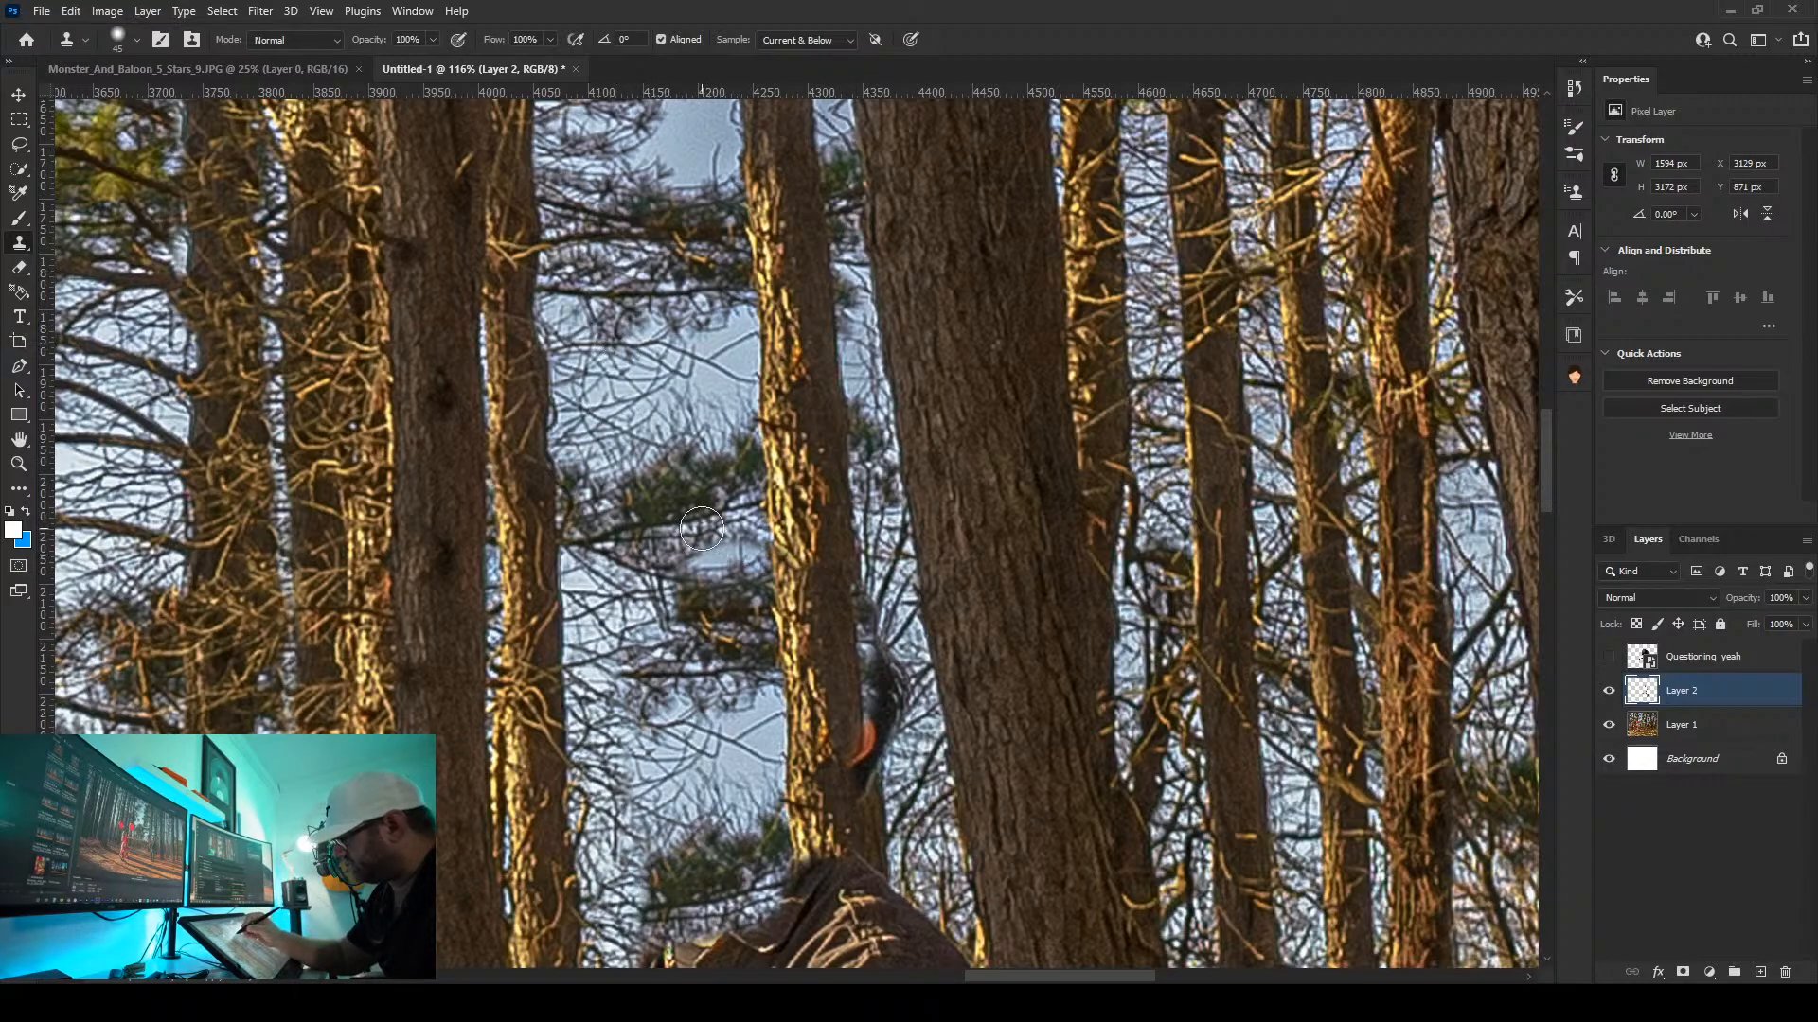
Touch up the cloned branches and sky beside the sunlit trunk where the man's face was
mouse_move(702, 528)
left_mouse_down()
mouse_move(696, 587)
mouse_move(745, 580)
mouse_move(686, 605)
left_mouse_up()
left_click_drag(726, 412, 757, 417)
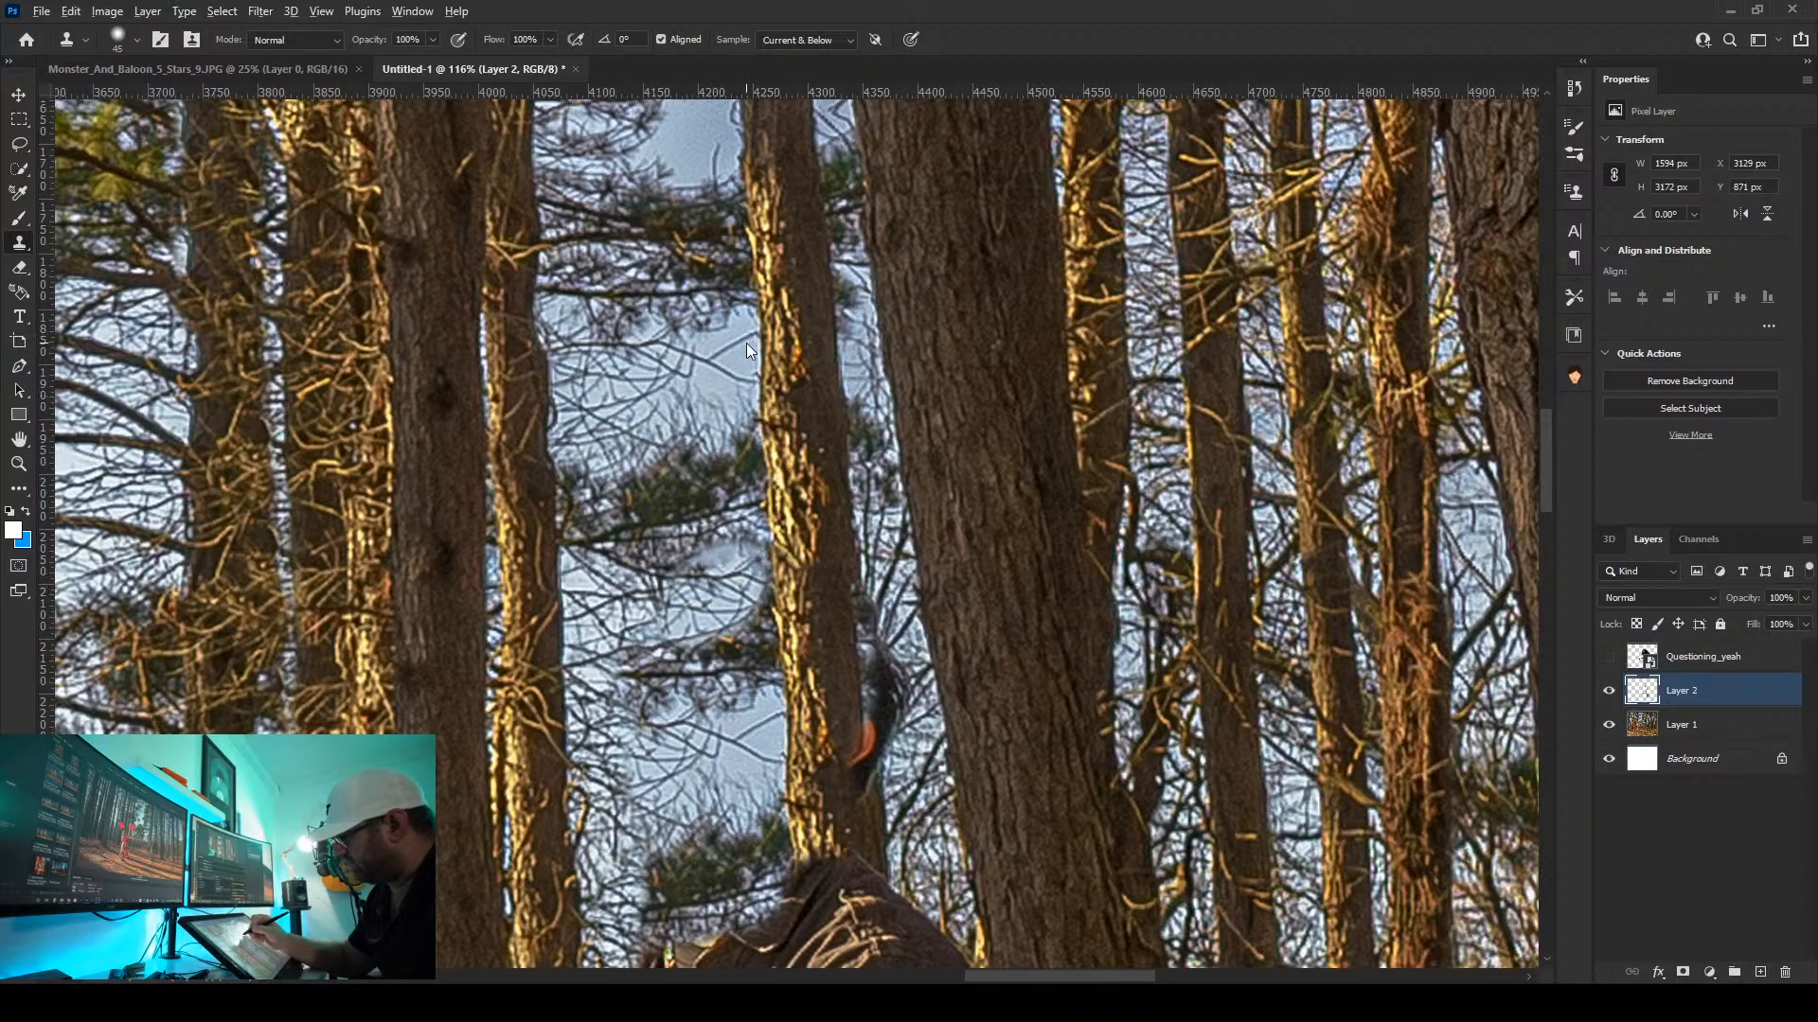
left_click(740, 473, "alt")
mouse_move(736, 543)
left_mouse_down()
mouse_move(704, 573)
mouse_move(694, 497)
mouse_move(744, 553)
mouse_move(738, 497)
mouse_move(758, 552)
left_mouse_up()
left_click(646, 469, "alt")
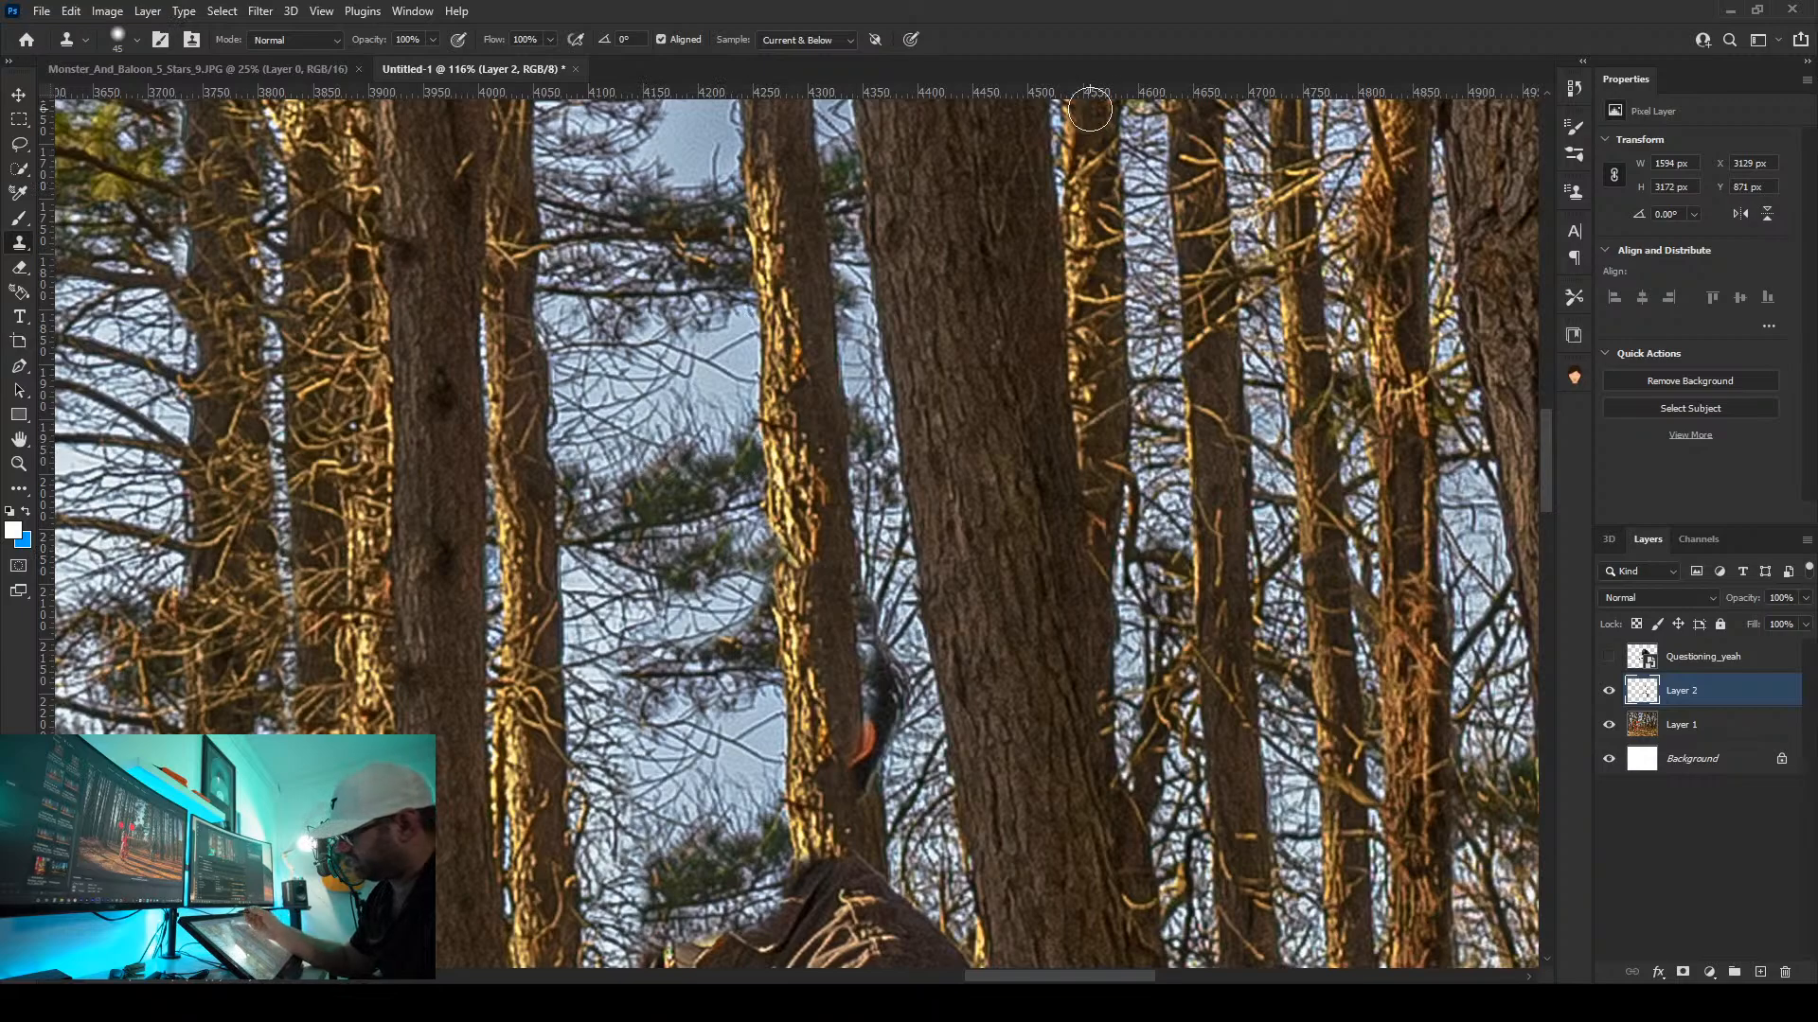
Clone trunk bark and twigs over the man's remaining ear and the hair at the back of his head
mouse_move(953, 695)
left_mouse_down()
mouse_move(894, 403)
mouse_move(864, 344)
mouse_move(735, 889)
mouse_move(808, 474)
mouse_move(801, 731)
mouse_move(827, 835)
left_mouse_up()
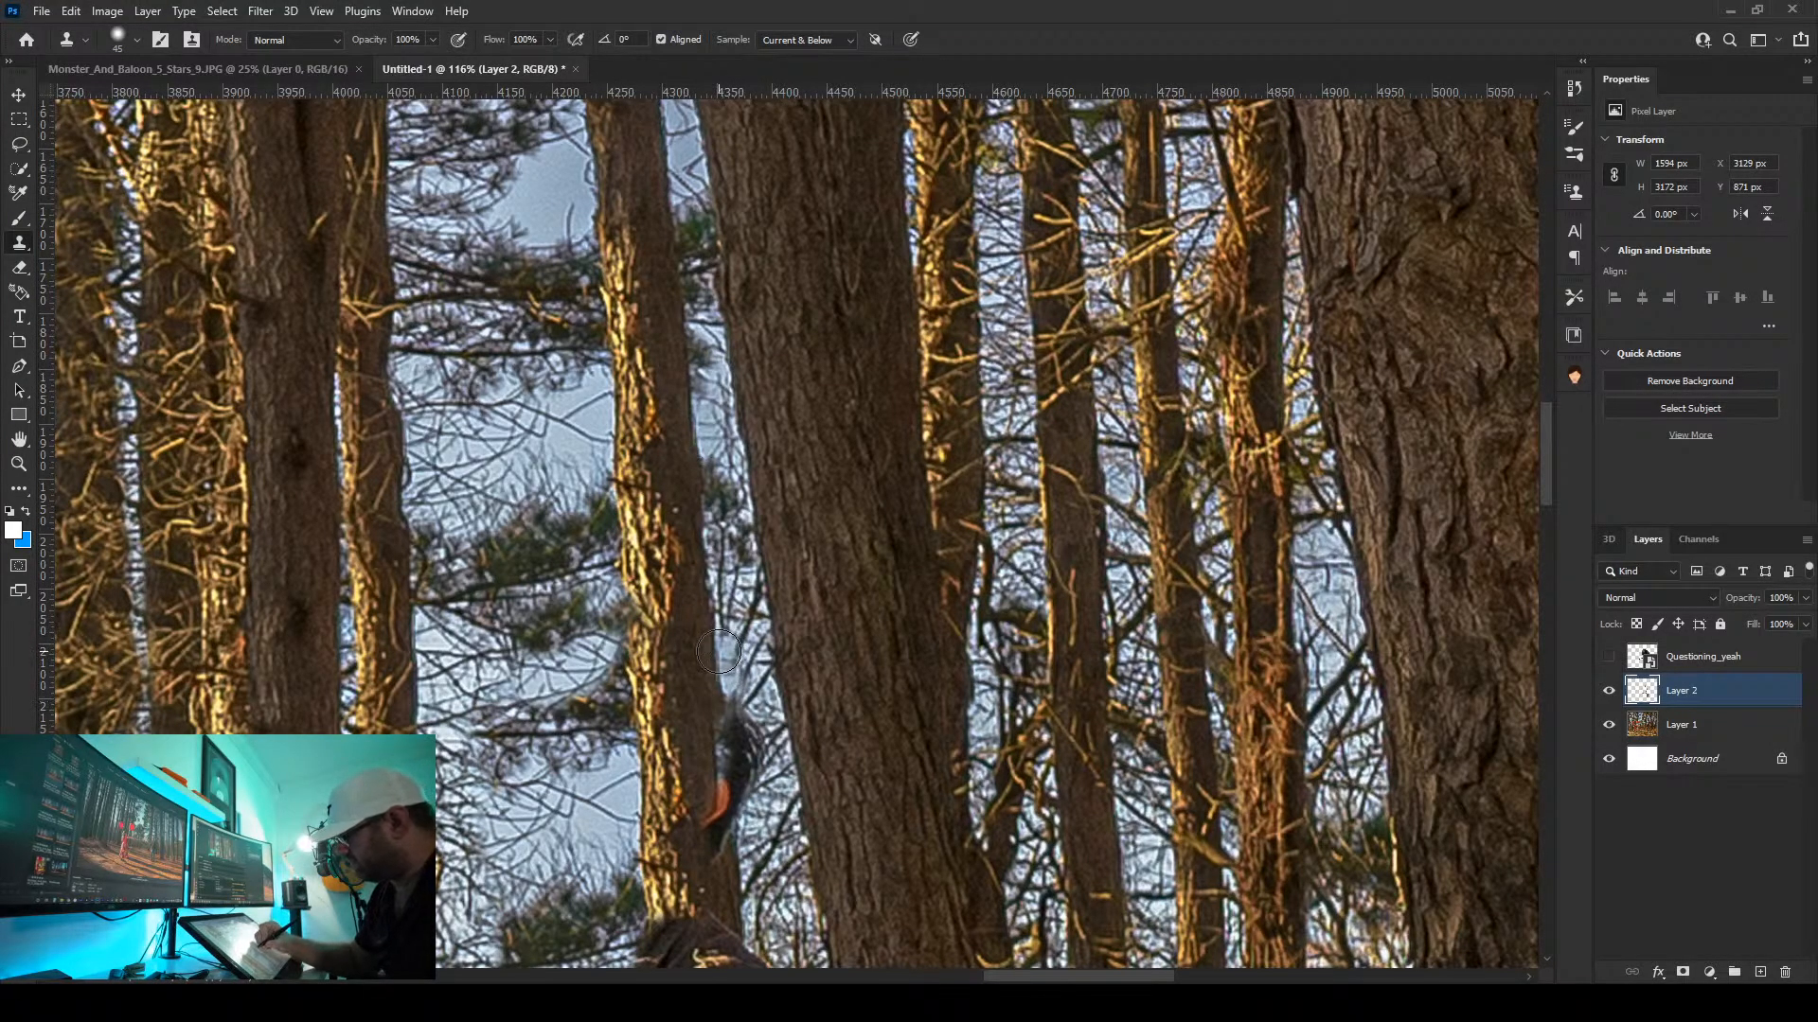
left_click_drag(717, 651, 727, 828)
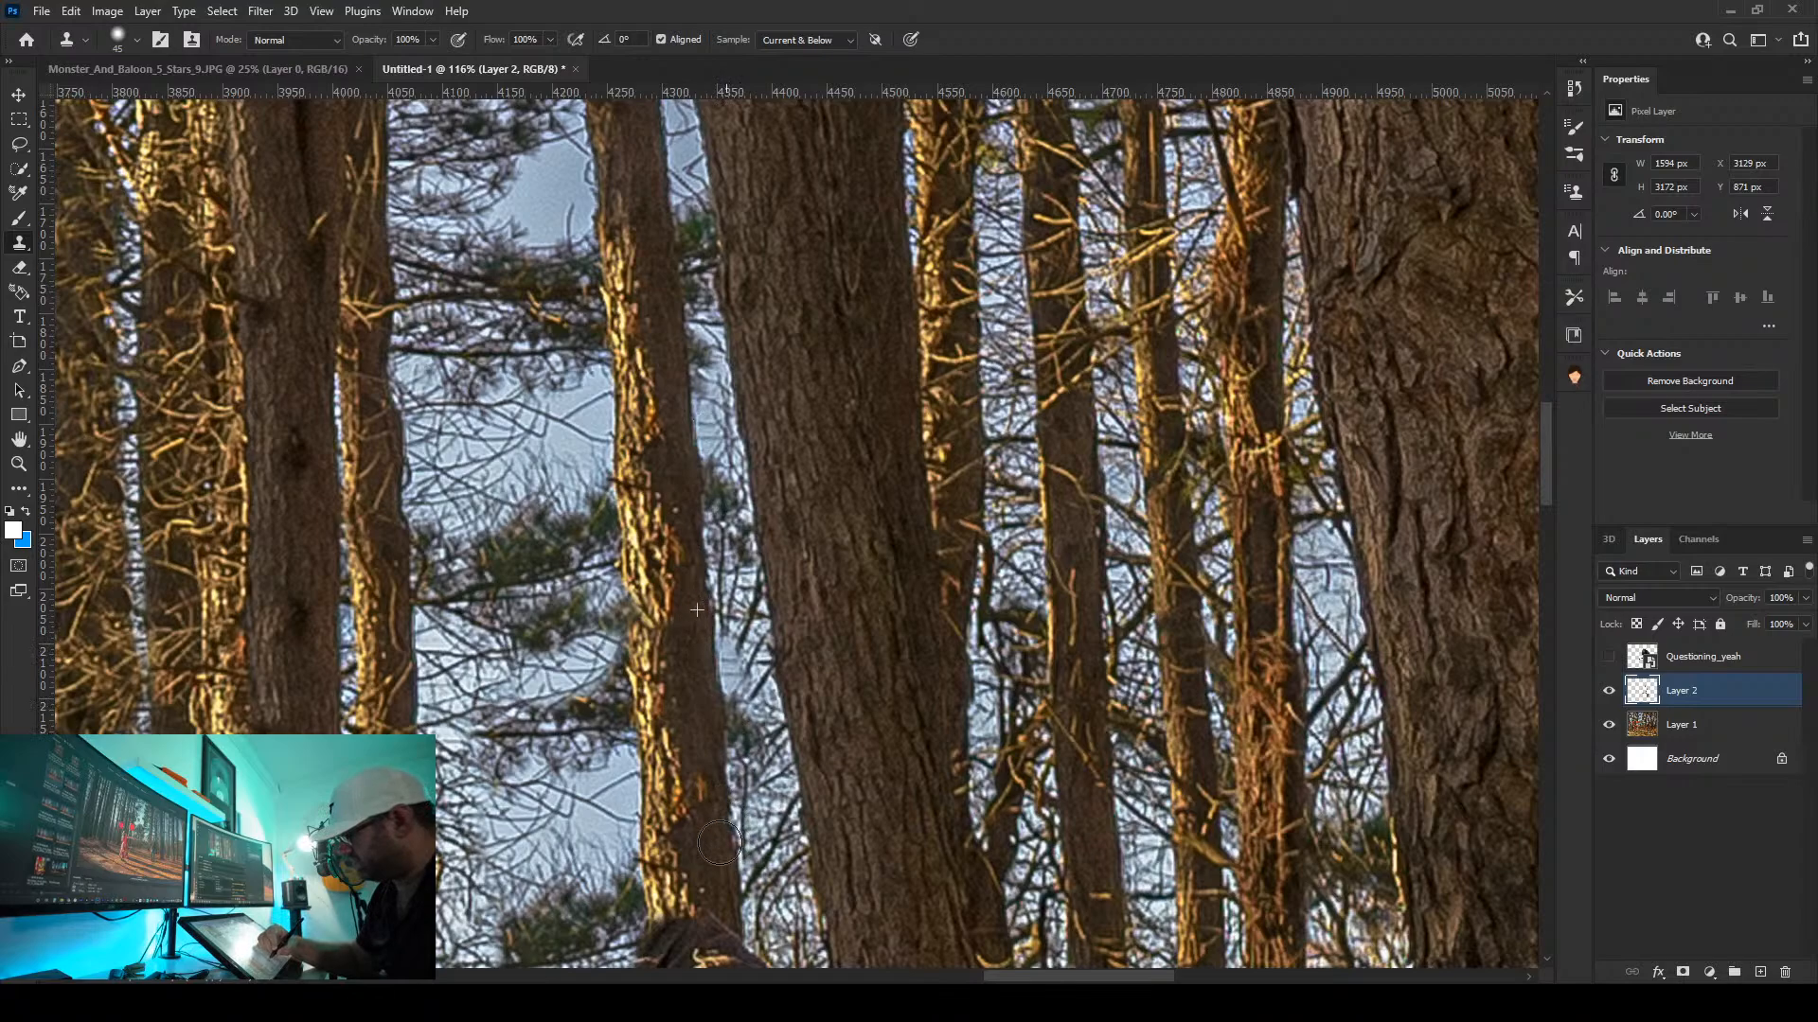
left_click_drag(757, 639, 684, 464)
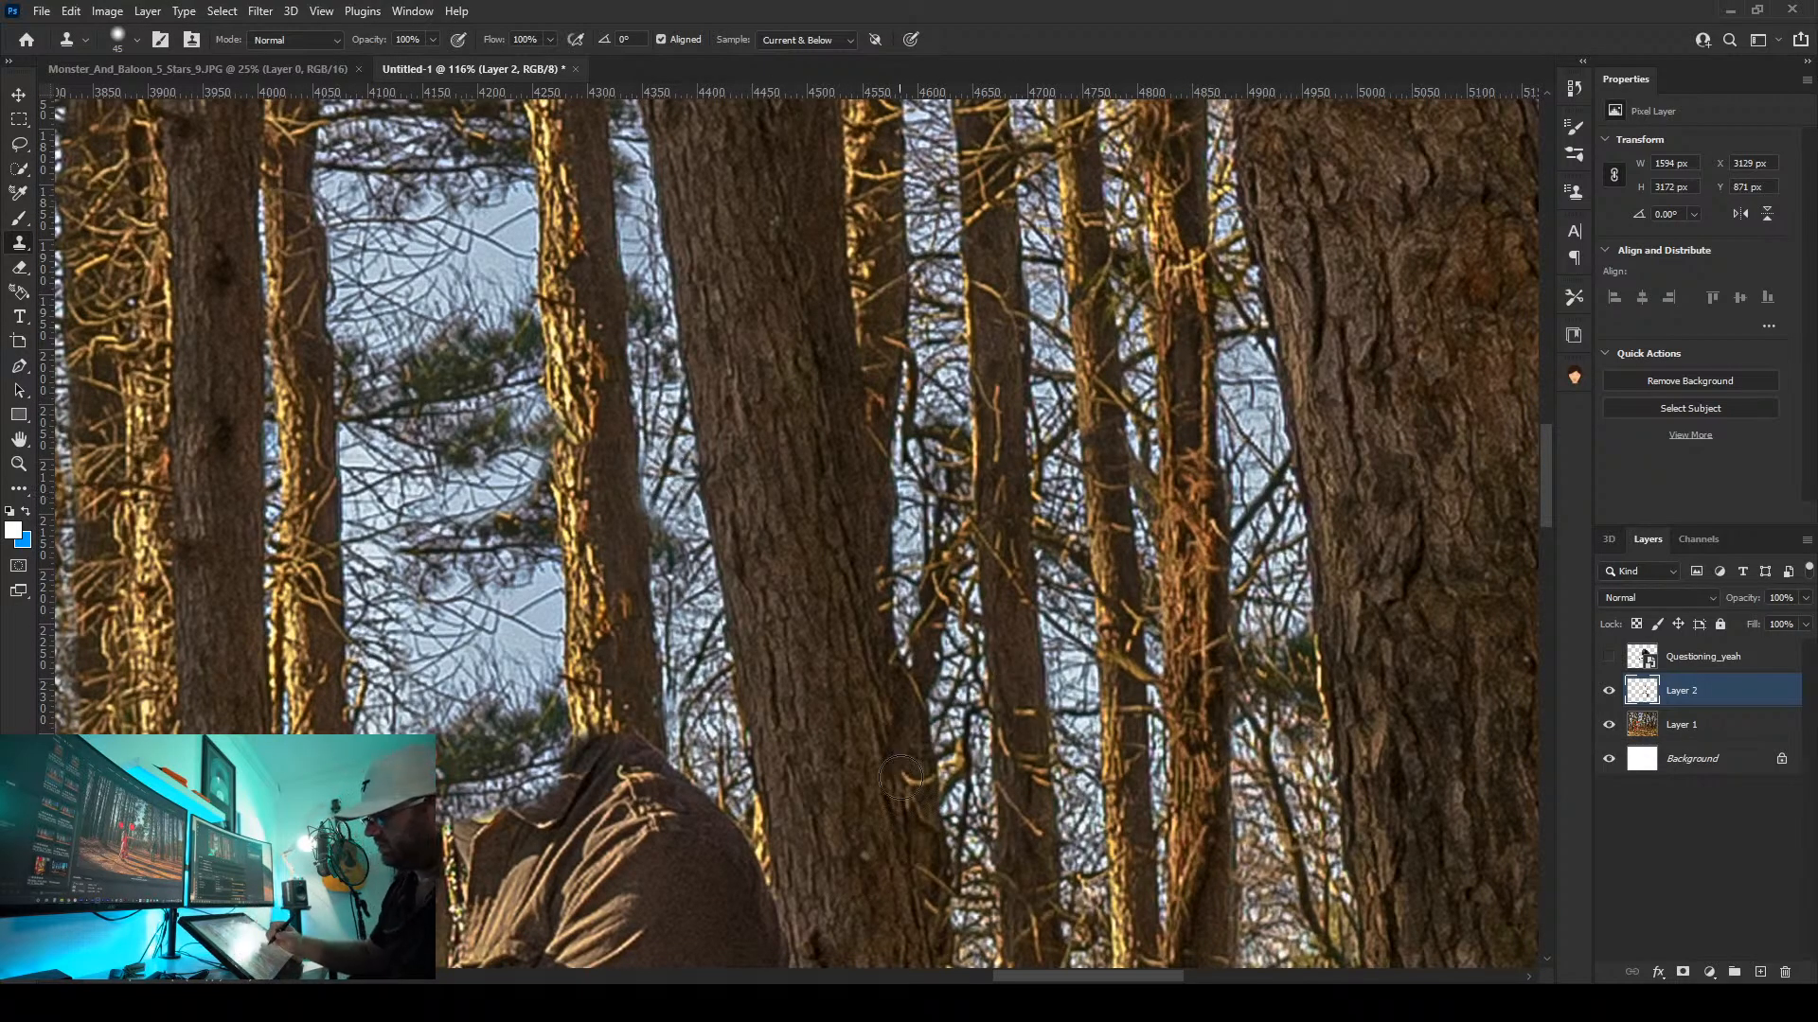
Examine the cloned area around the man's body up close and within the whole forest scene
scroll(363, 622, "down", 3)
scroll(362, 622, "down", 5)
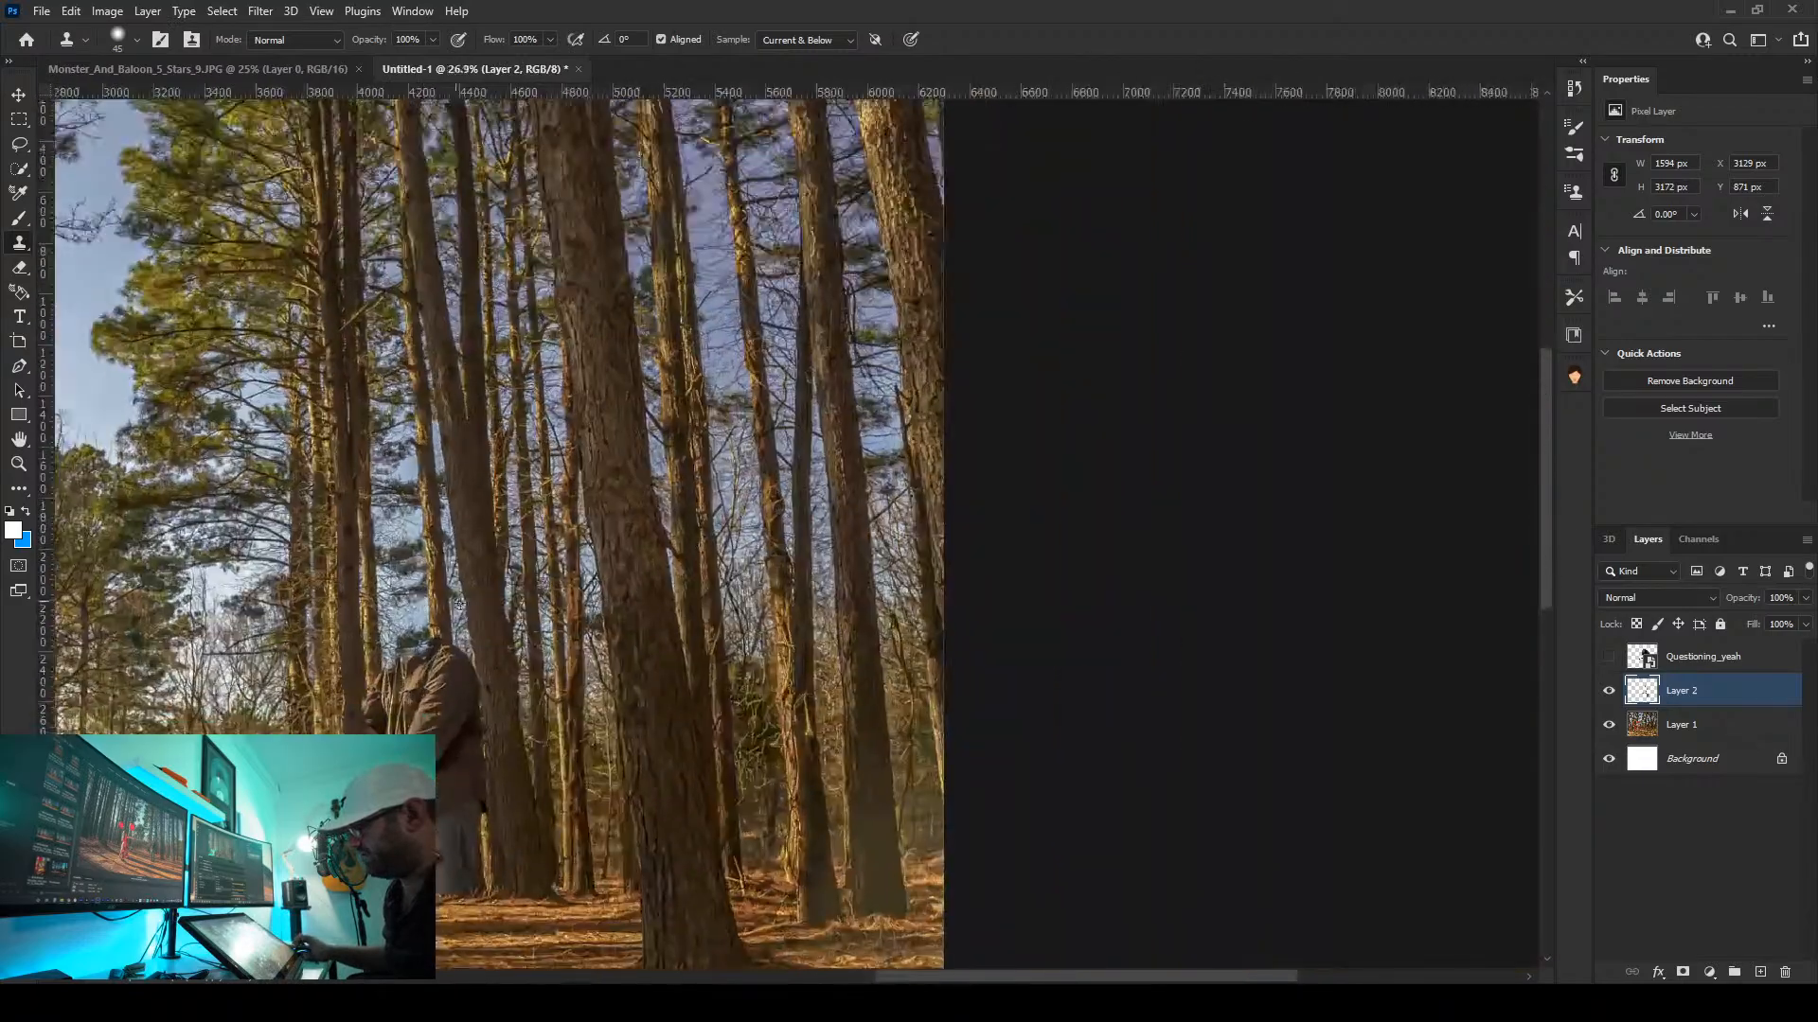
scroll(869, 523, "up", 6)
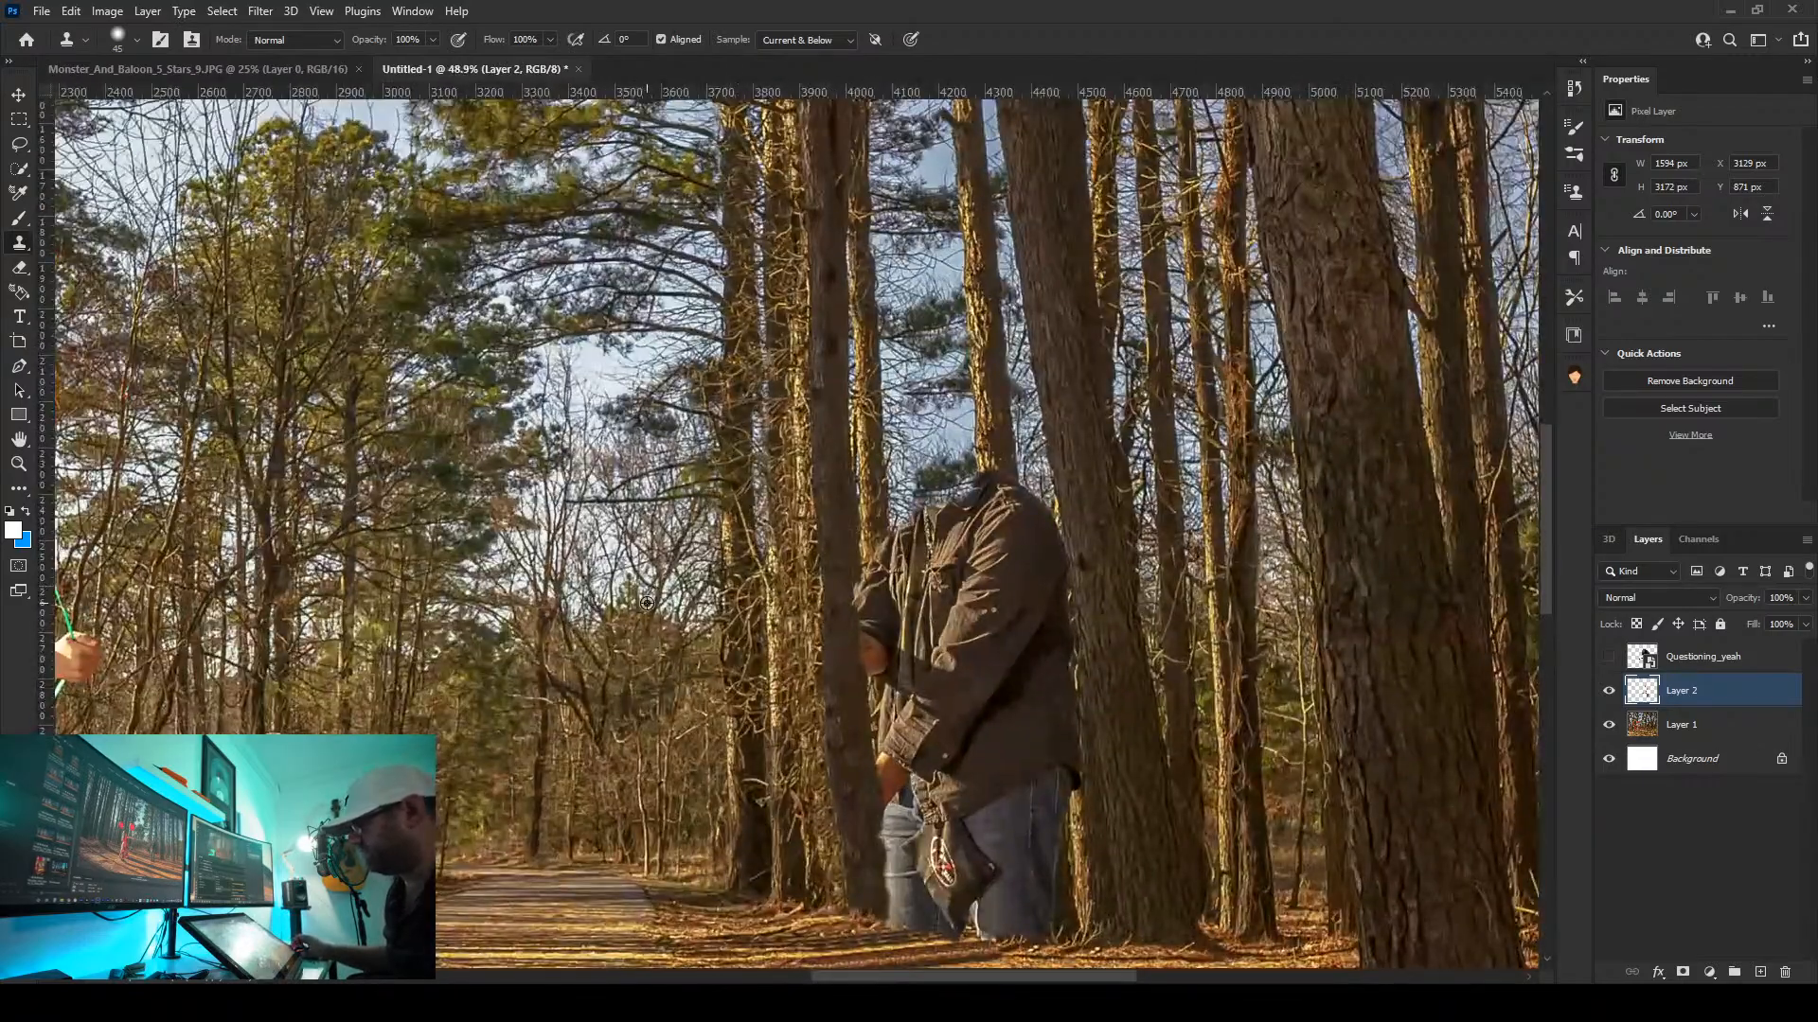
scroll(629, 598, "up", 3)
scroll(643, 596, "up", 3)
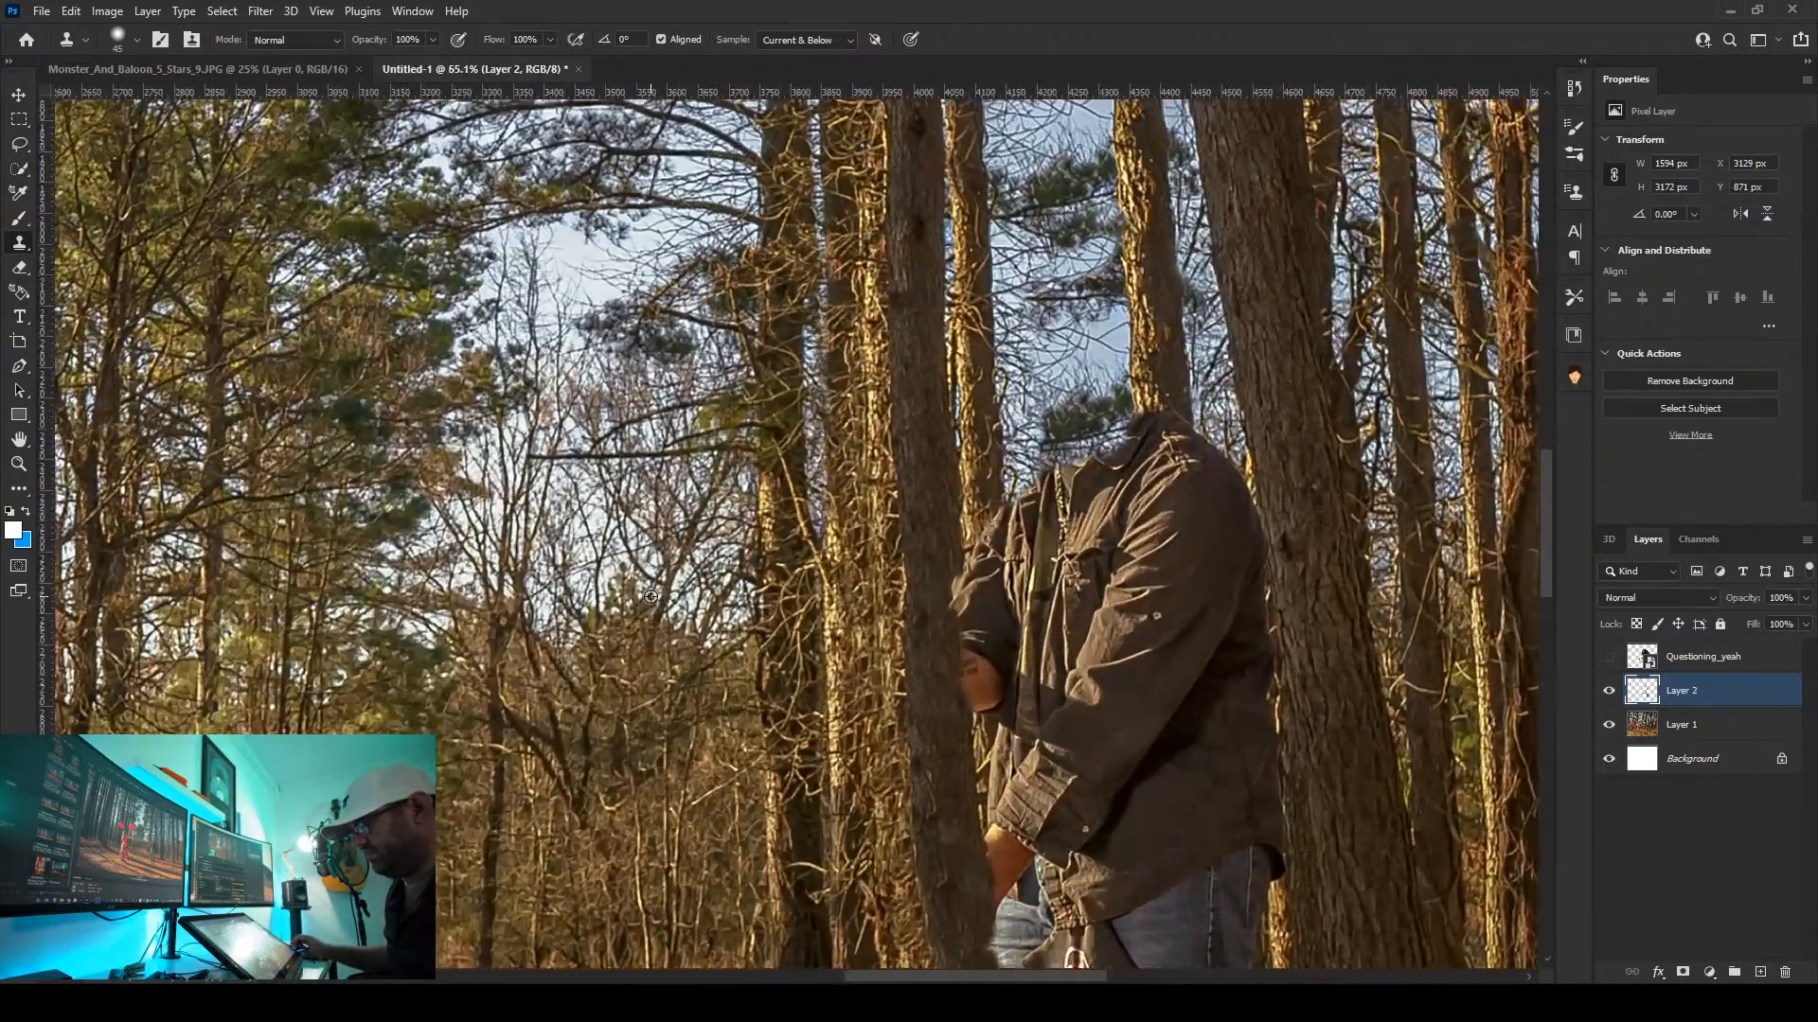
scroll(654, 595, "up", 1)
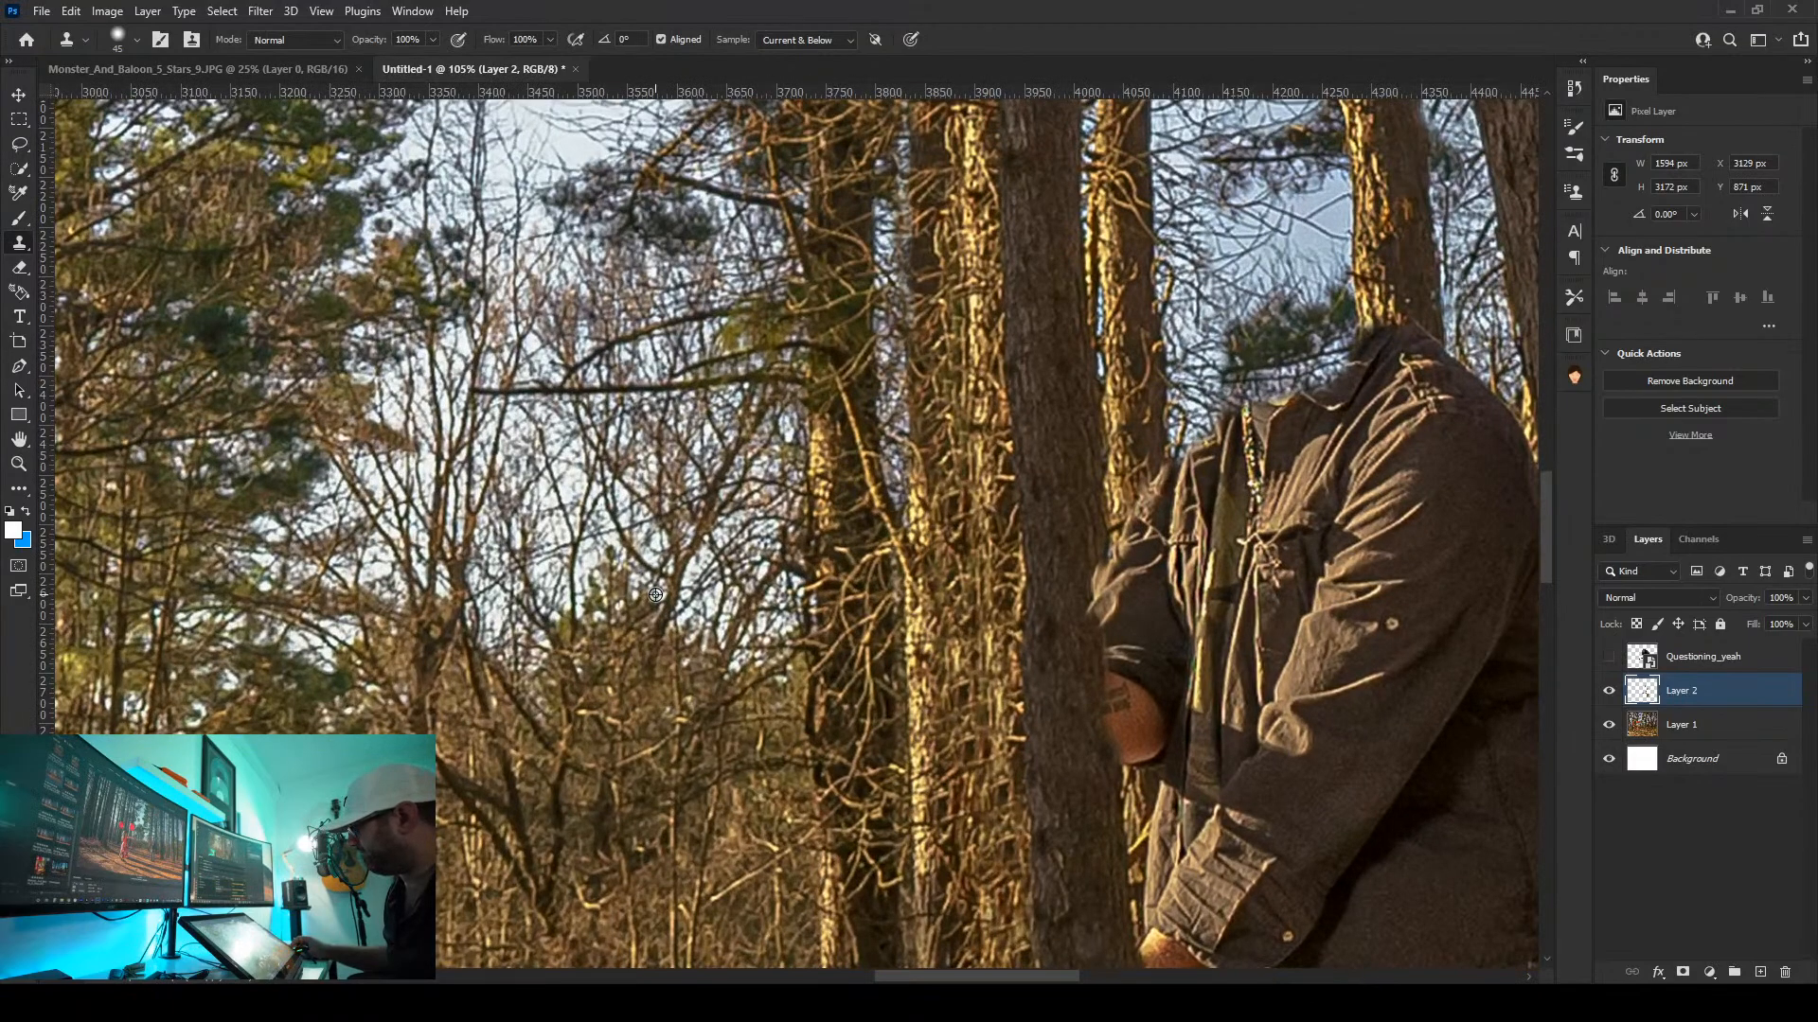
scroll(655, 595, "down", 8)
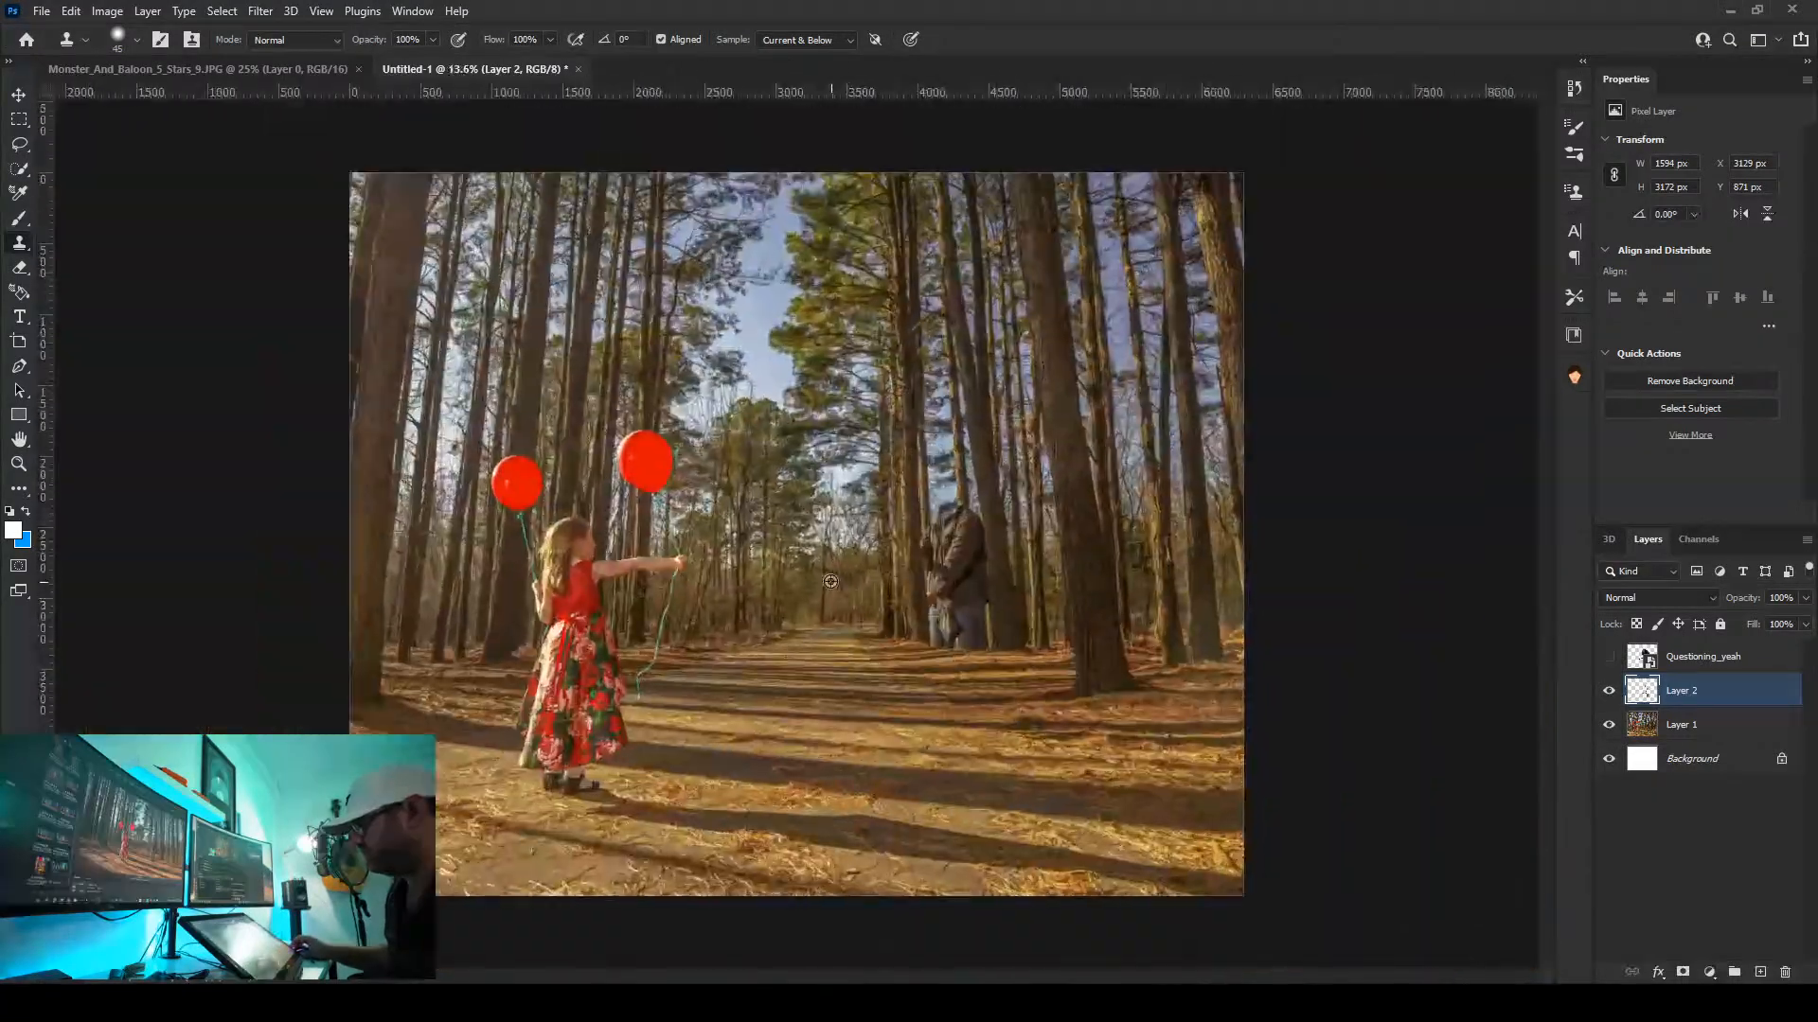
scroll(831, 582, "up", 2)
scroll(1089, 623, "up", 1)
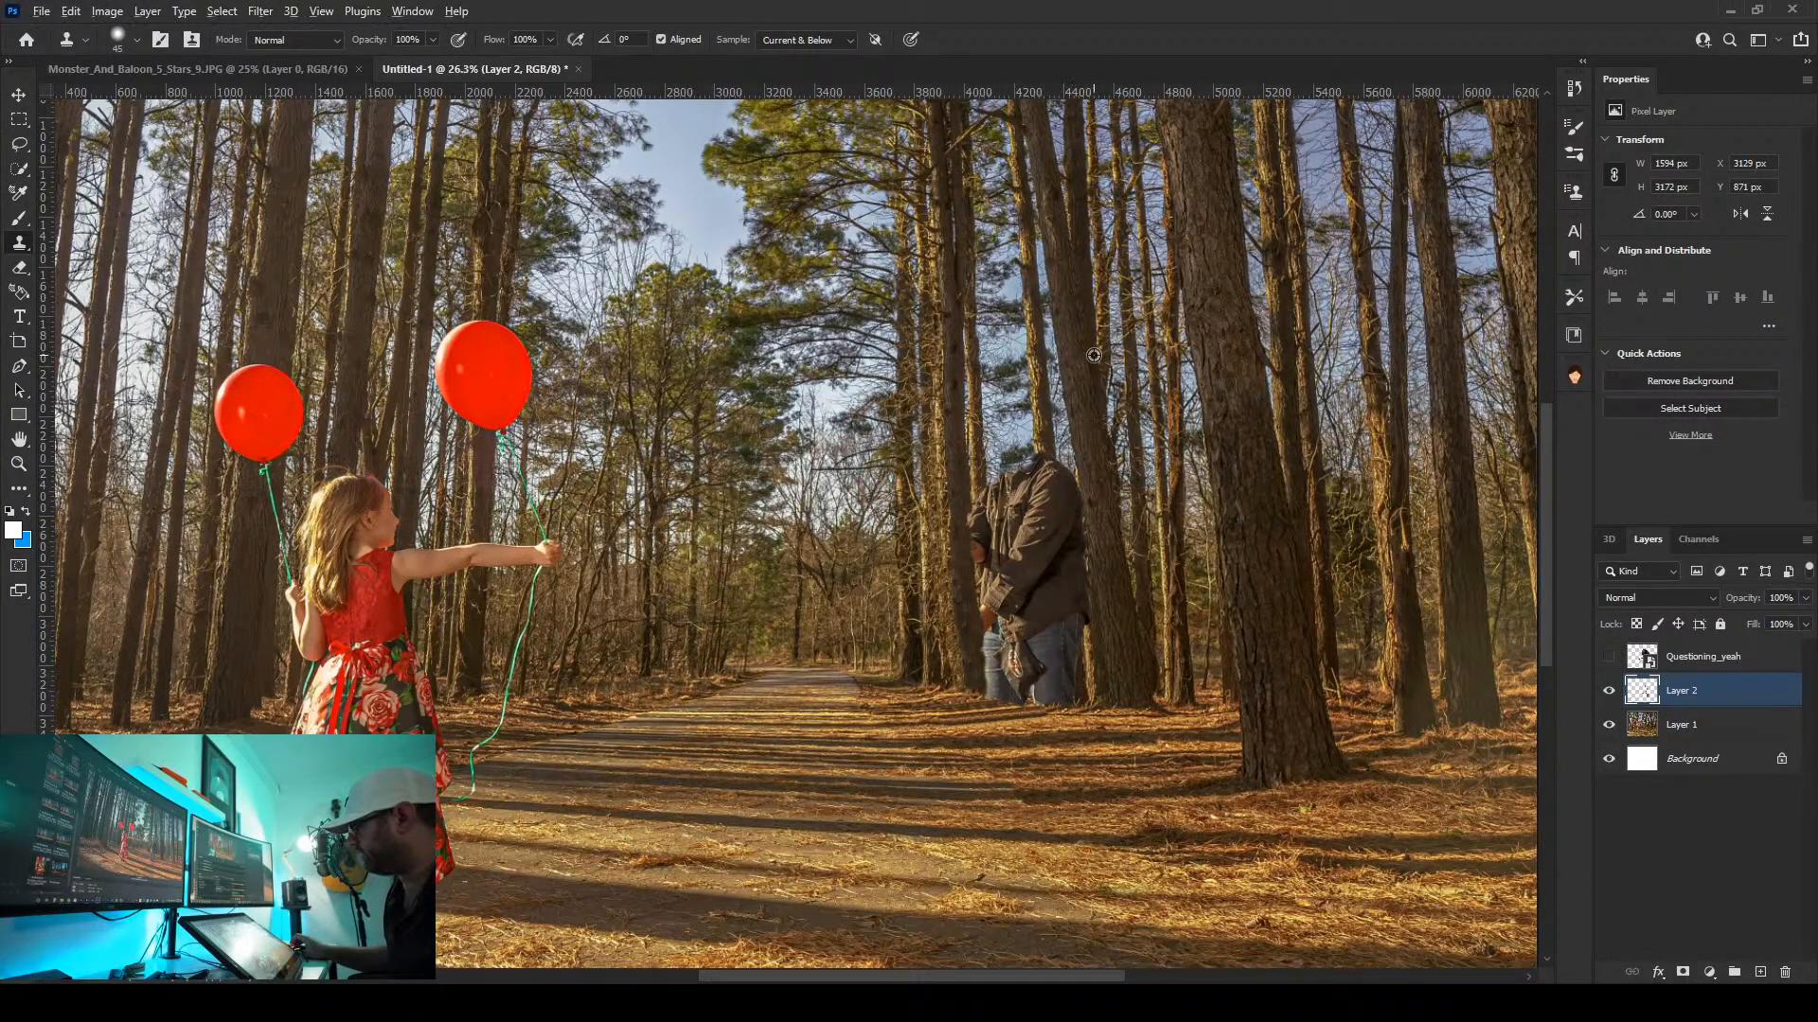
Clone the sunlit trunk and the twigs beside it down over the man's collar, shoulder and upper back
scroll(1093, 355, "up", 5)
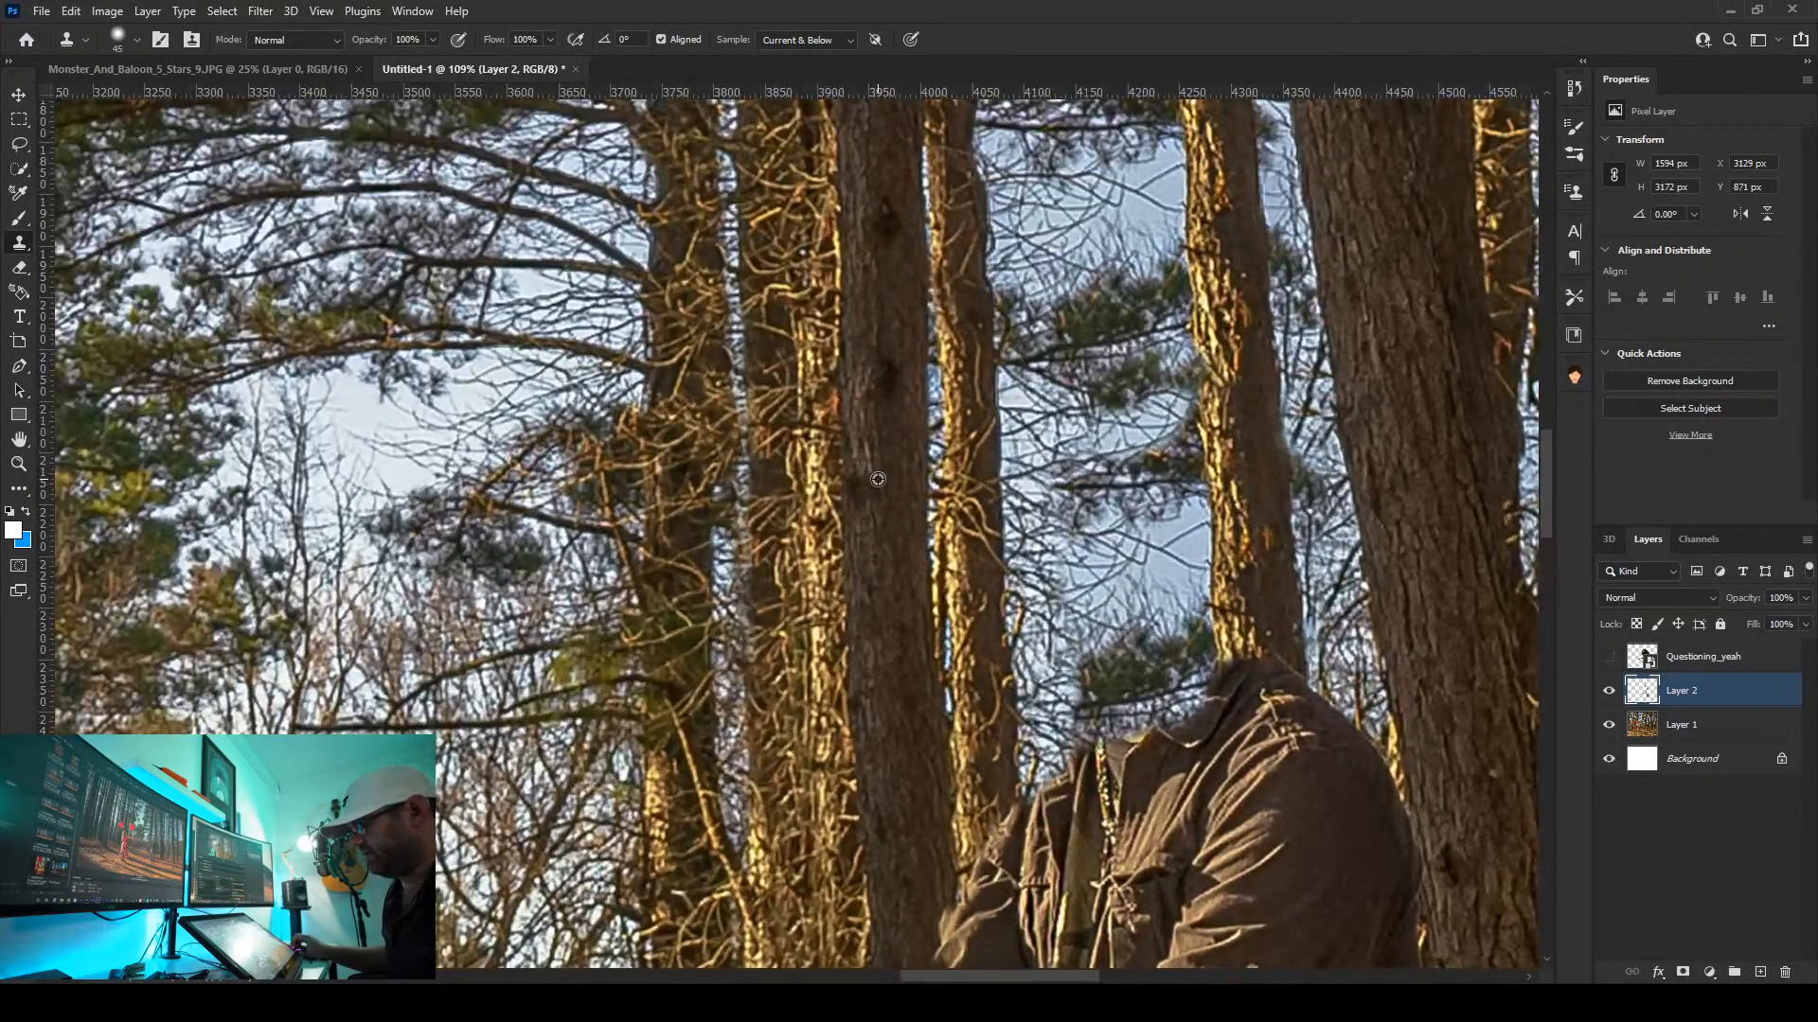
scroll(878, 479, "down", 1)
left_click_drag(752, 577, 781, 833)
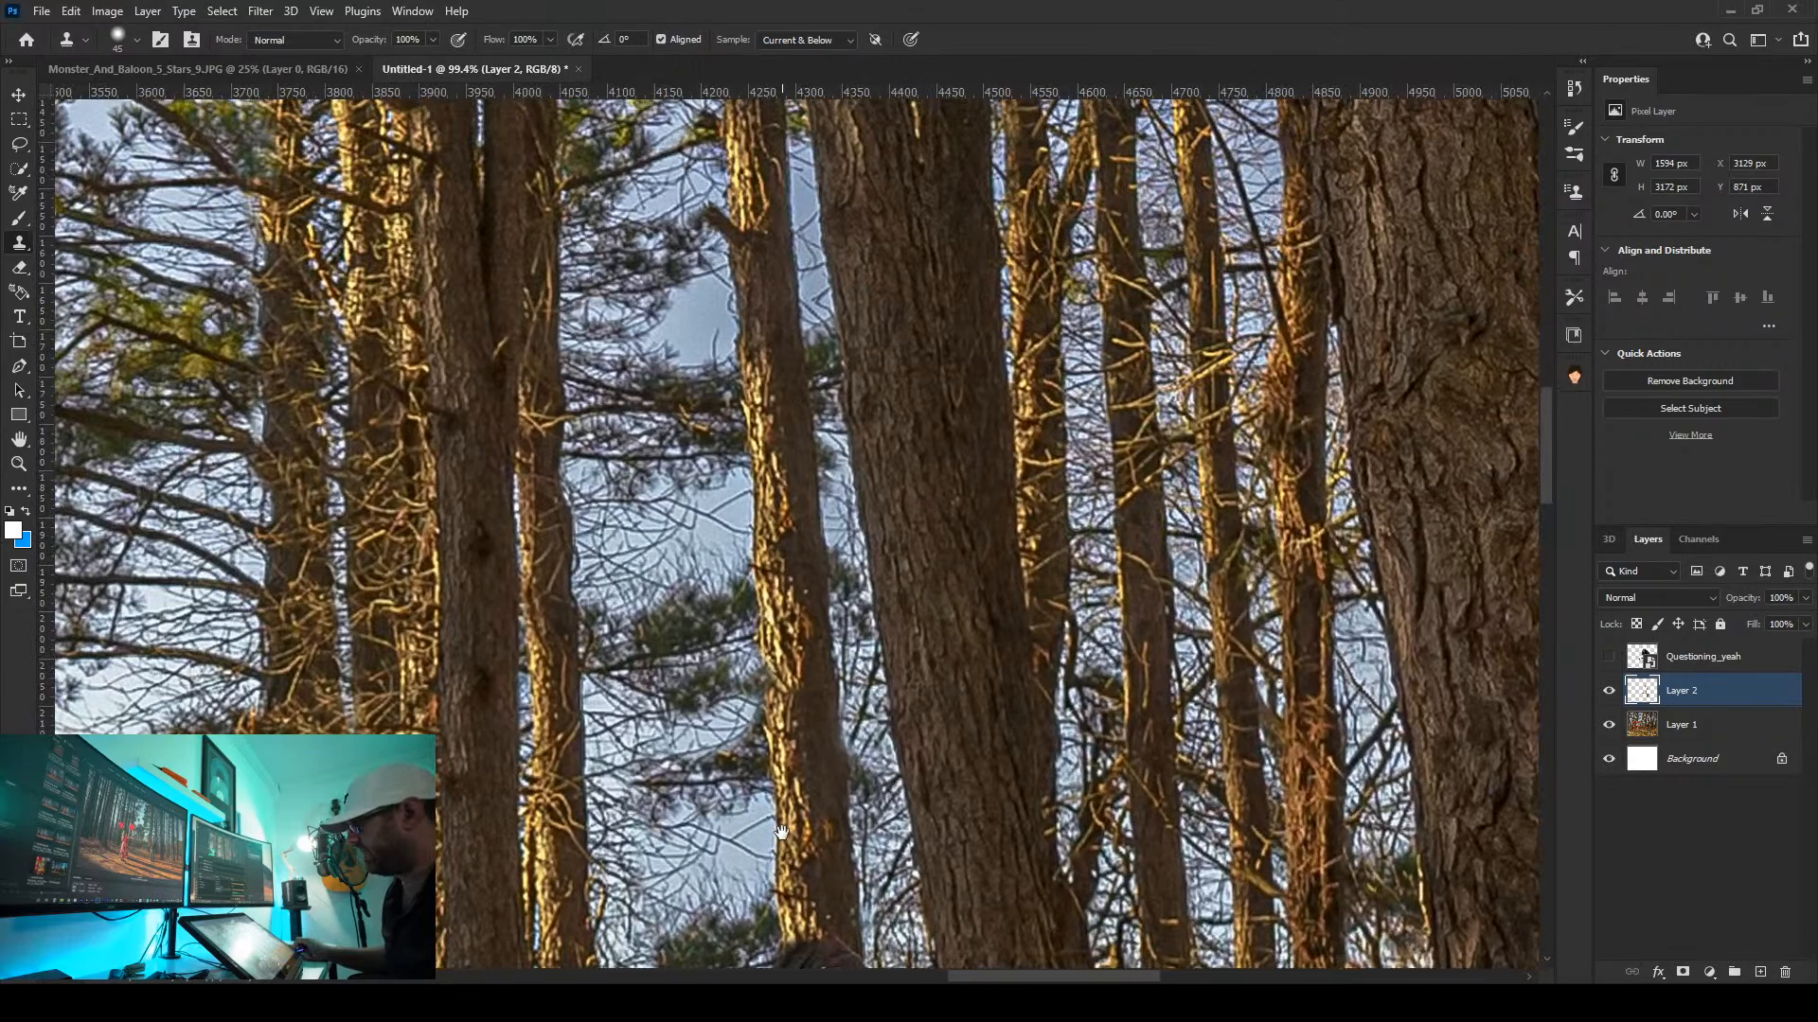
left_click_drag(674, 744, 763, 607)
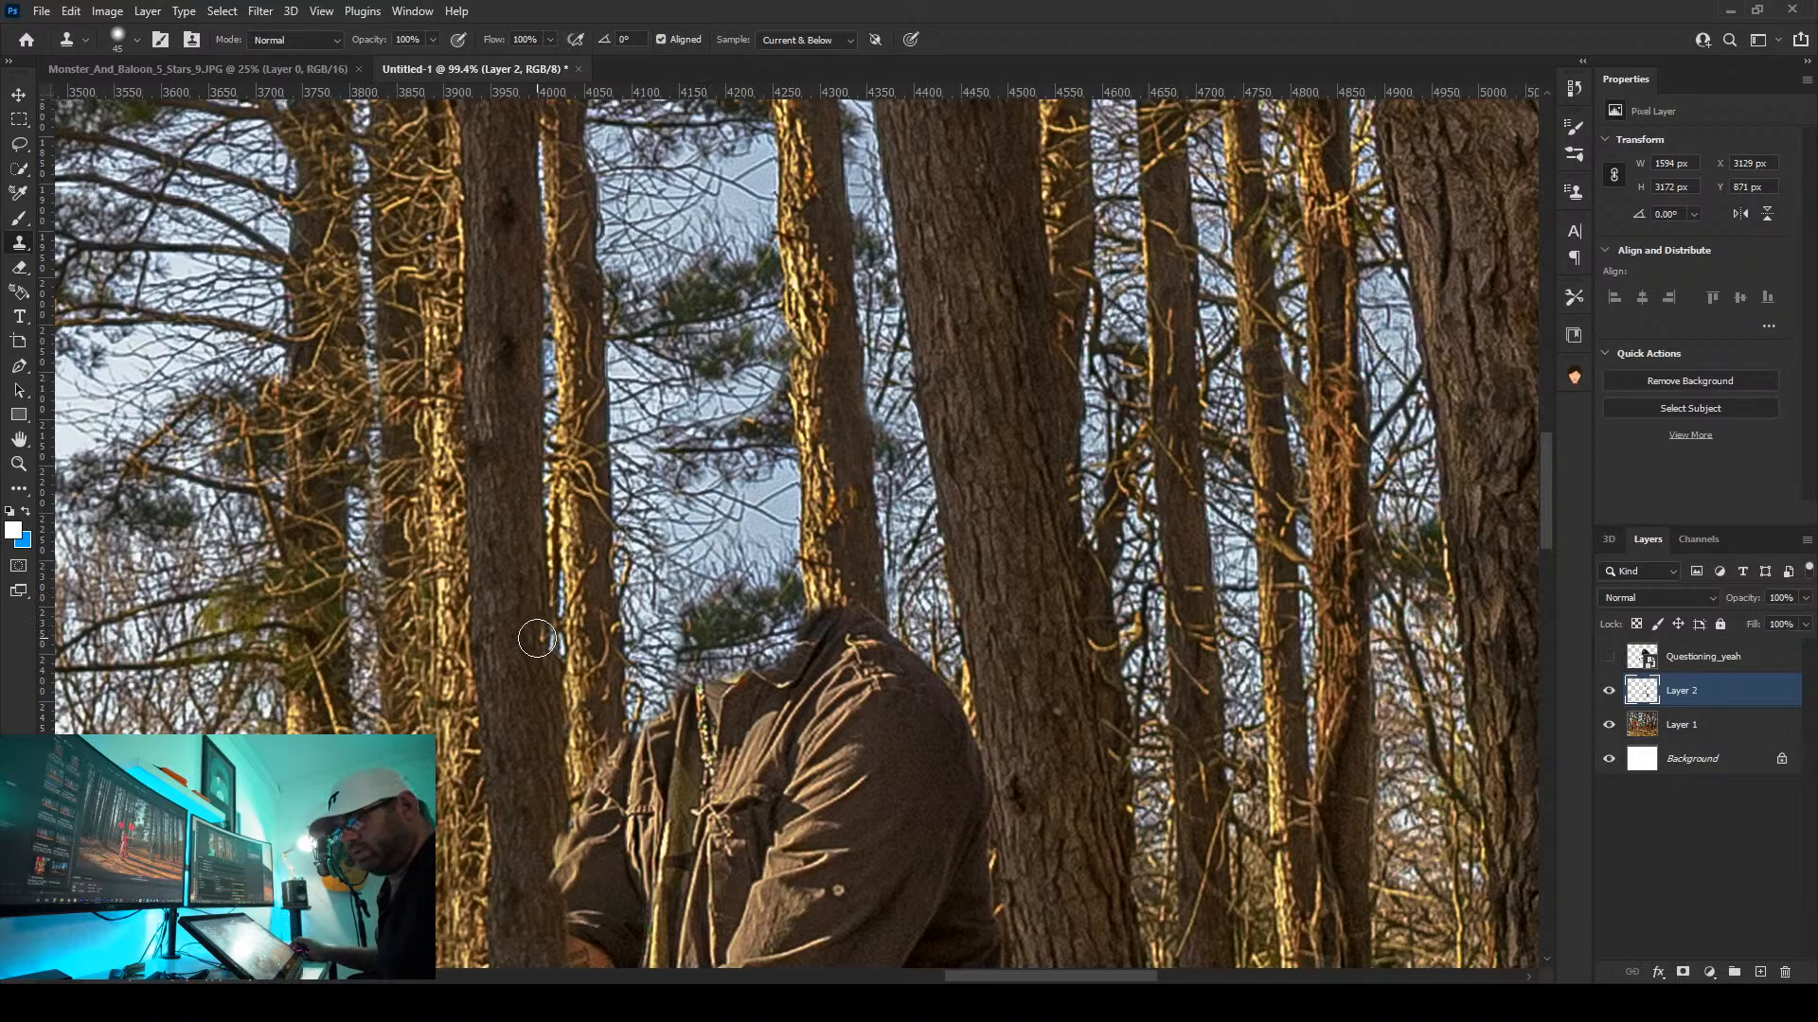
scroll(794, 619, "up", 2)
scroll(962, 536, "down", 1)
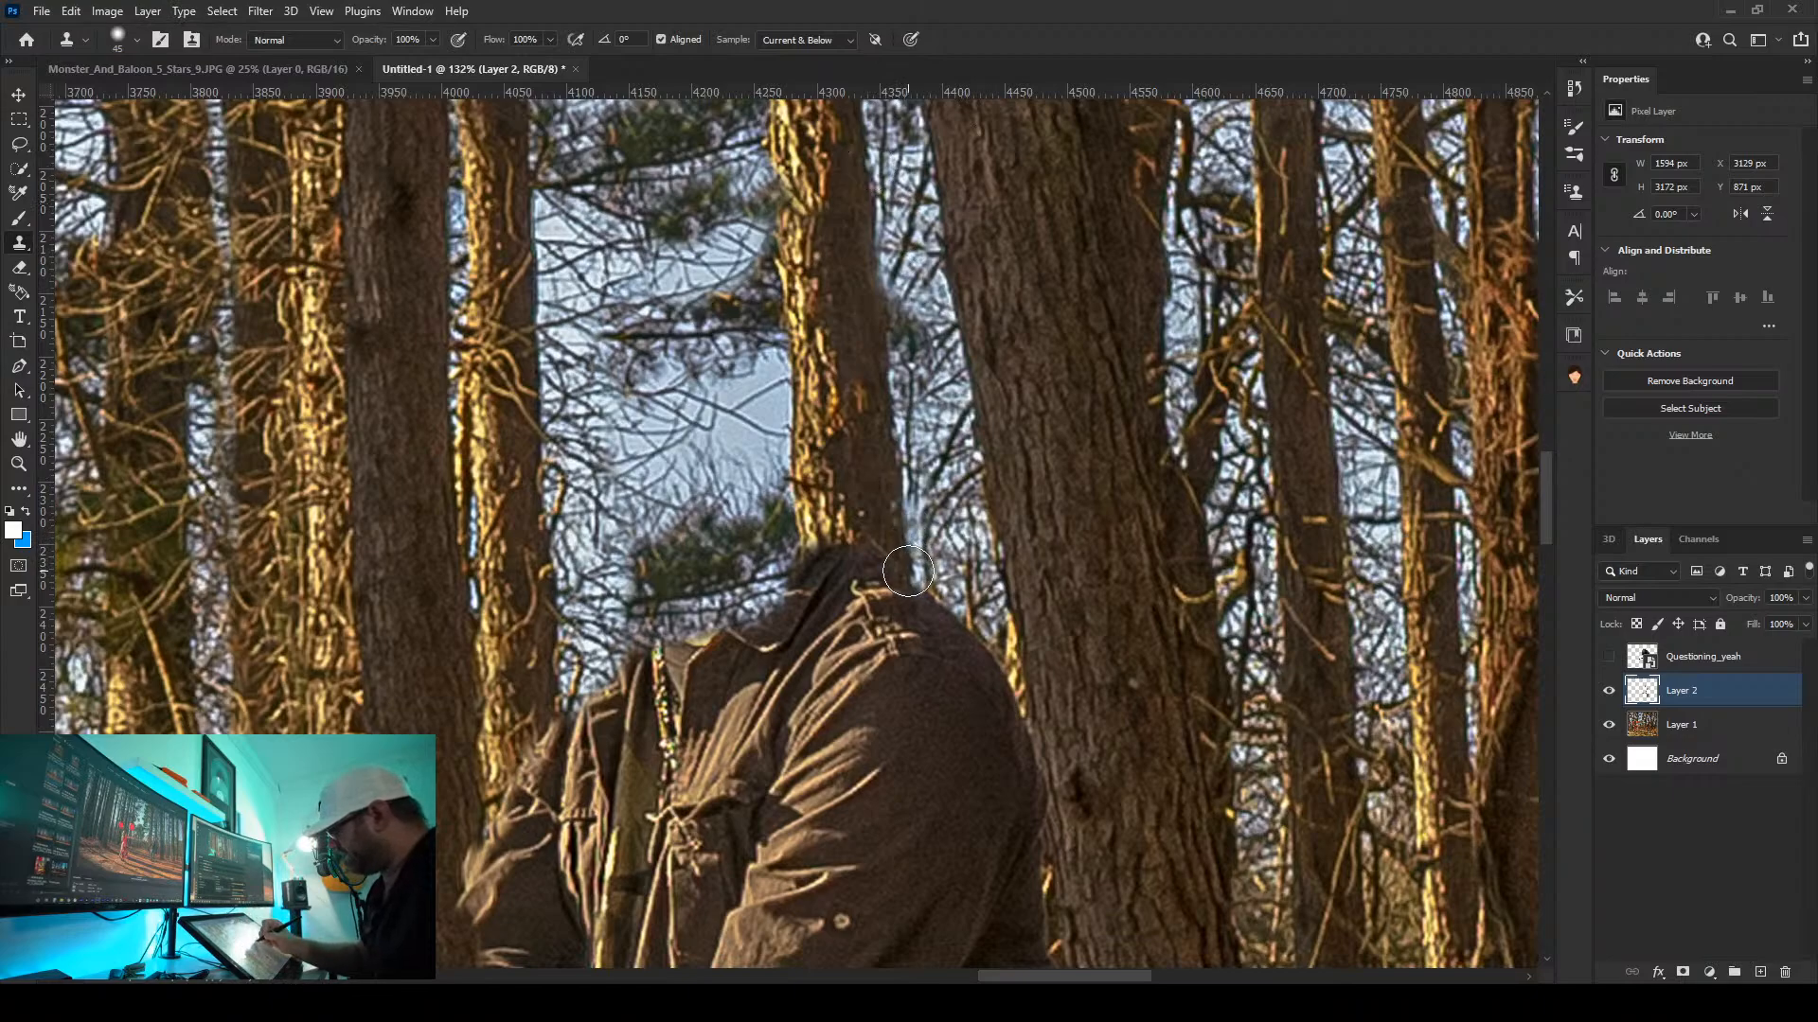
mouse_move(909, 568)
left_mouse_down()
mouse_move(831, 554)
mouse_move(953, 644)
mouse_move(965, 692)
mouse_move(922, 677)
mouse_move(927, 822)
mouse_move(837, 609)
mouse_move(863, 684)
mouse_move(907, 727)
left_mouse_up()
mouse_move(931, 825)
left_mouse_down()
mouse_move(875, 801)
mouse_move(845, 657)
mouse_move(878, 771)
mouse_move(929, 850)
mouse_move(870, 841)
mouse_move(899, 875)
left_mouse_up()
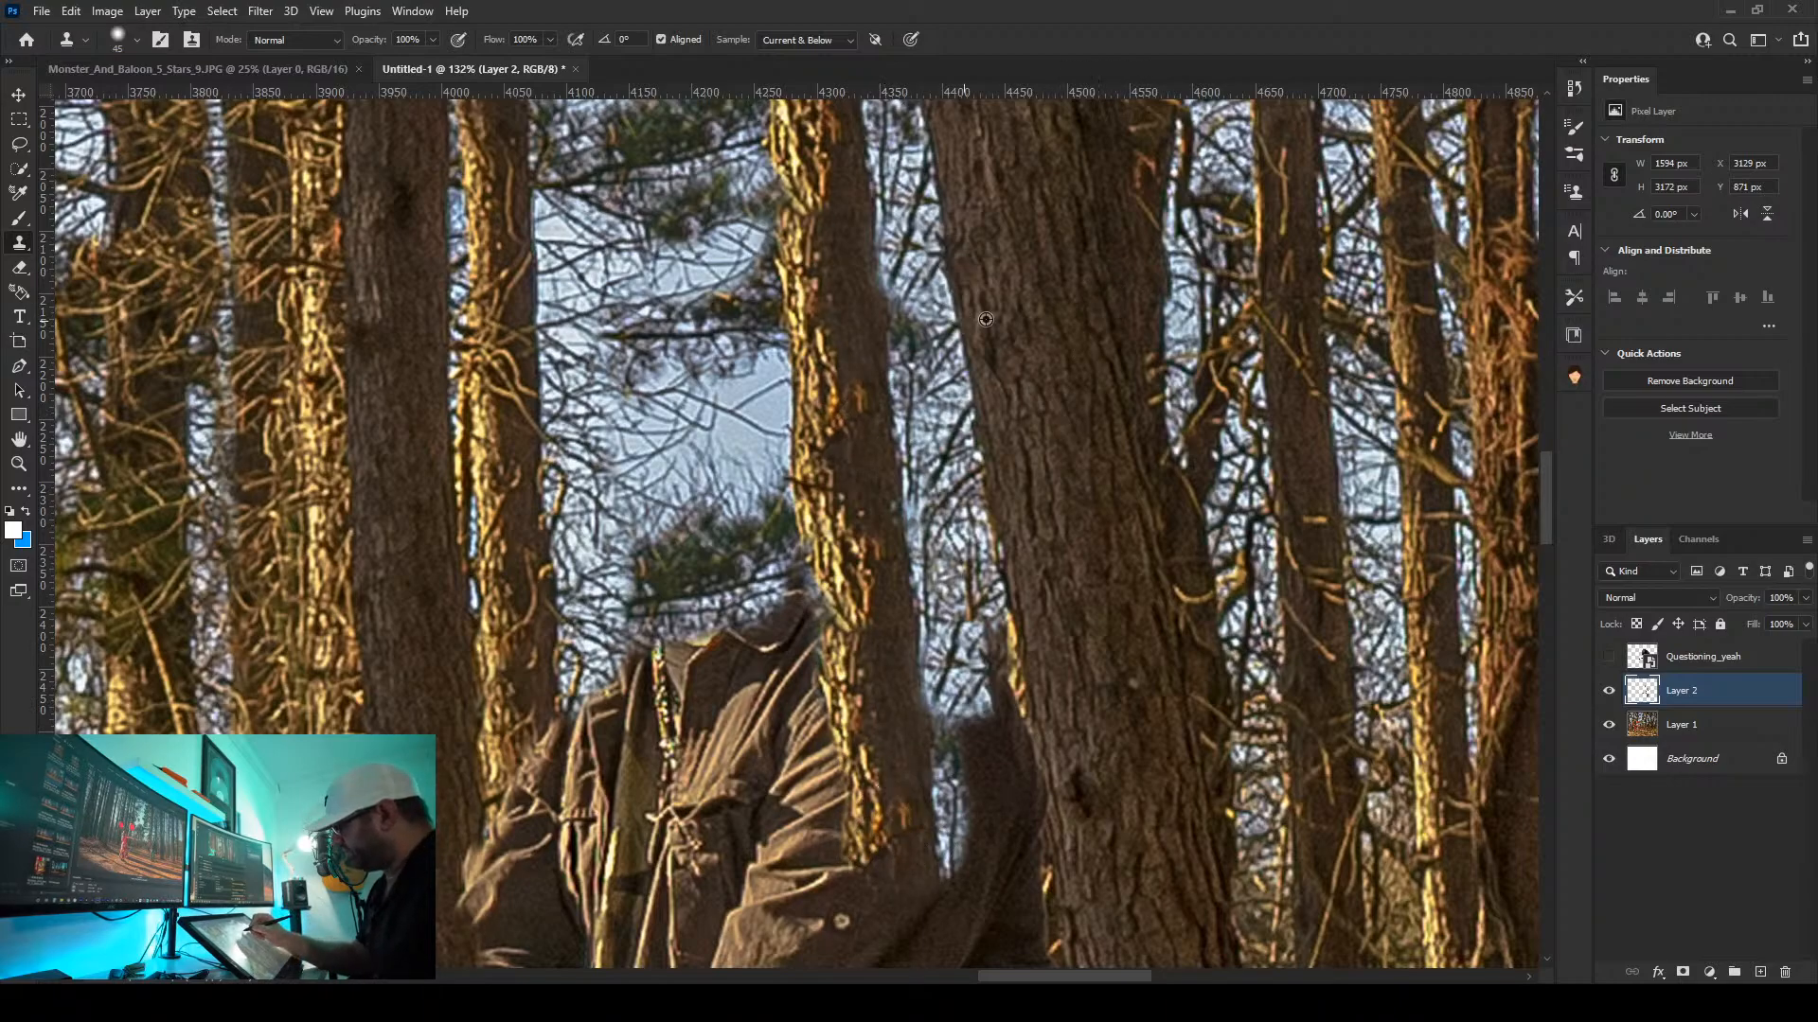
Clone branches and sky over the man's back between the two trunks and touch up the sunlit trunk's shaded edge
left_click_drag(1149, 734, 938, 423)
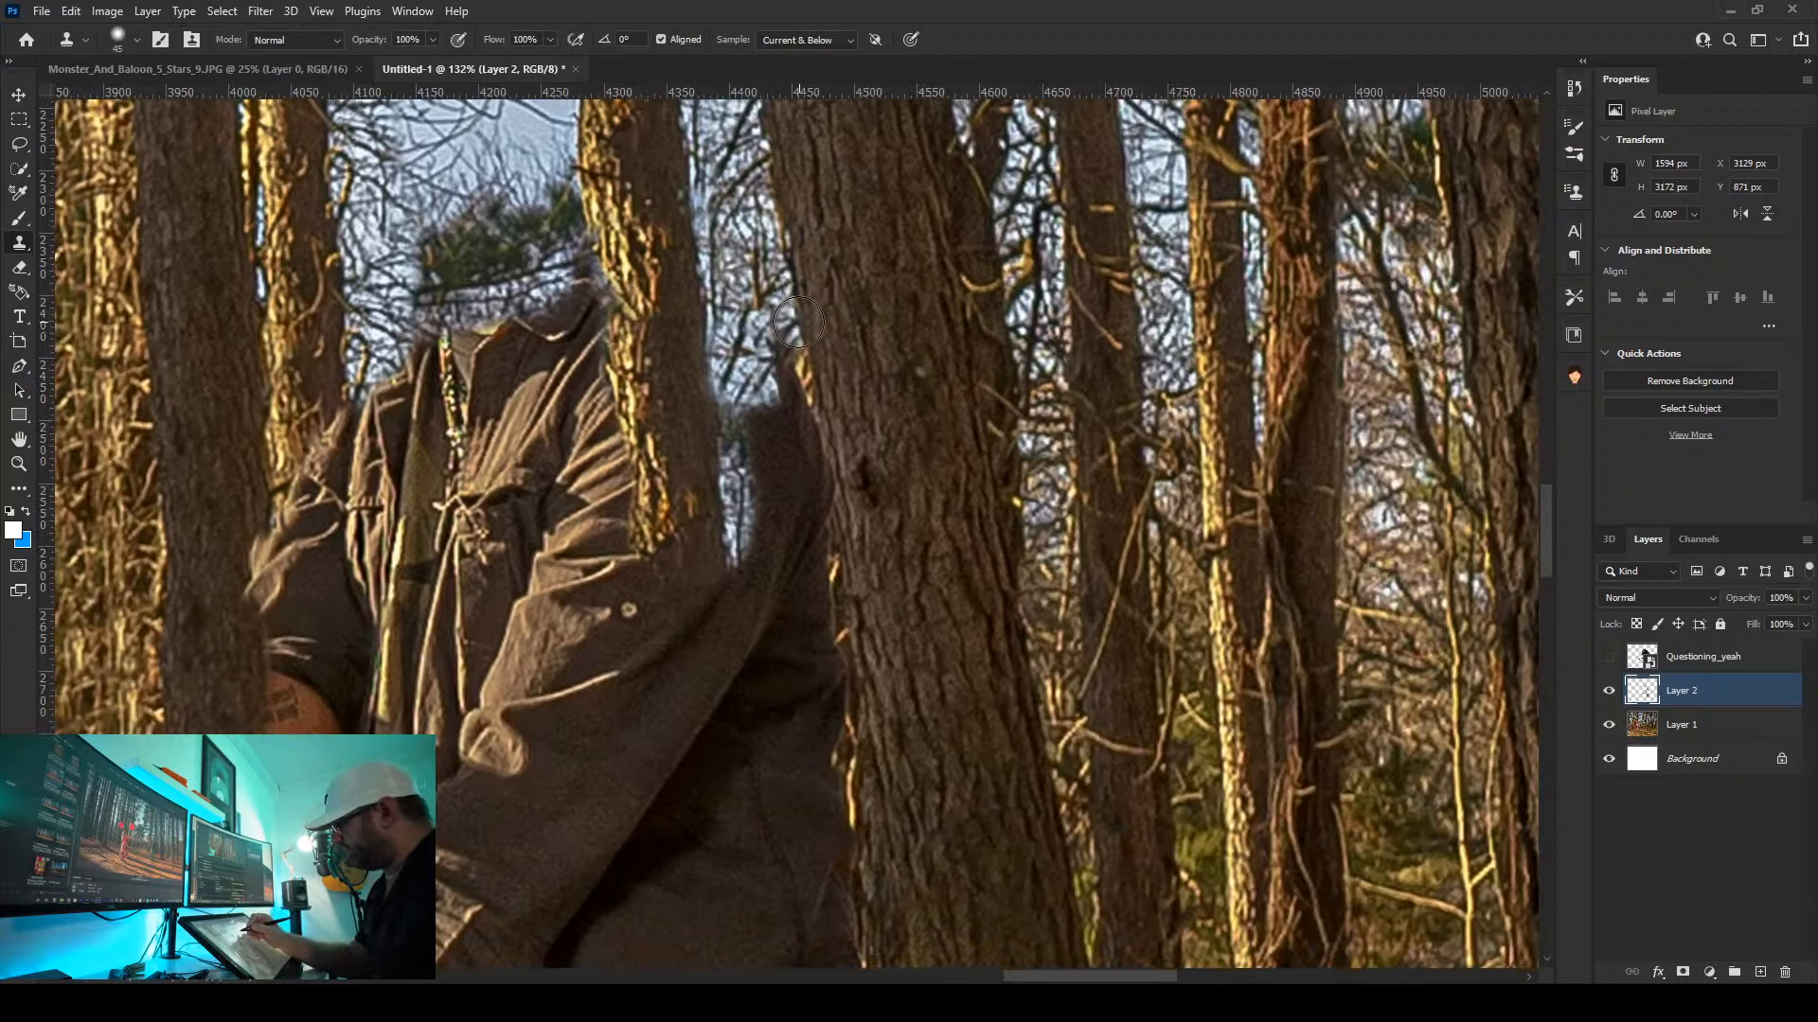
mouse_move(800, 323)
left_mouse_down()
mouse_move(808, 436)
mouse_move(763, 407)
mouse_move(746, 429)
mouse_move(810, 484)
mouse_move(831, 563)
mouse_move(775, 550)
mouse_move(836, 622)
mouse_move(843, 687)
mouse_move(755, 555)
mouse_move(820, 728)
mouse_move(815, 683)
left_mouse_up()
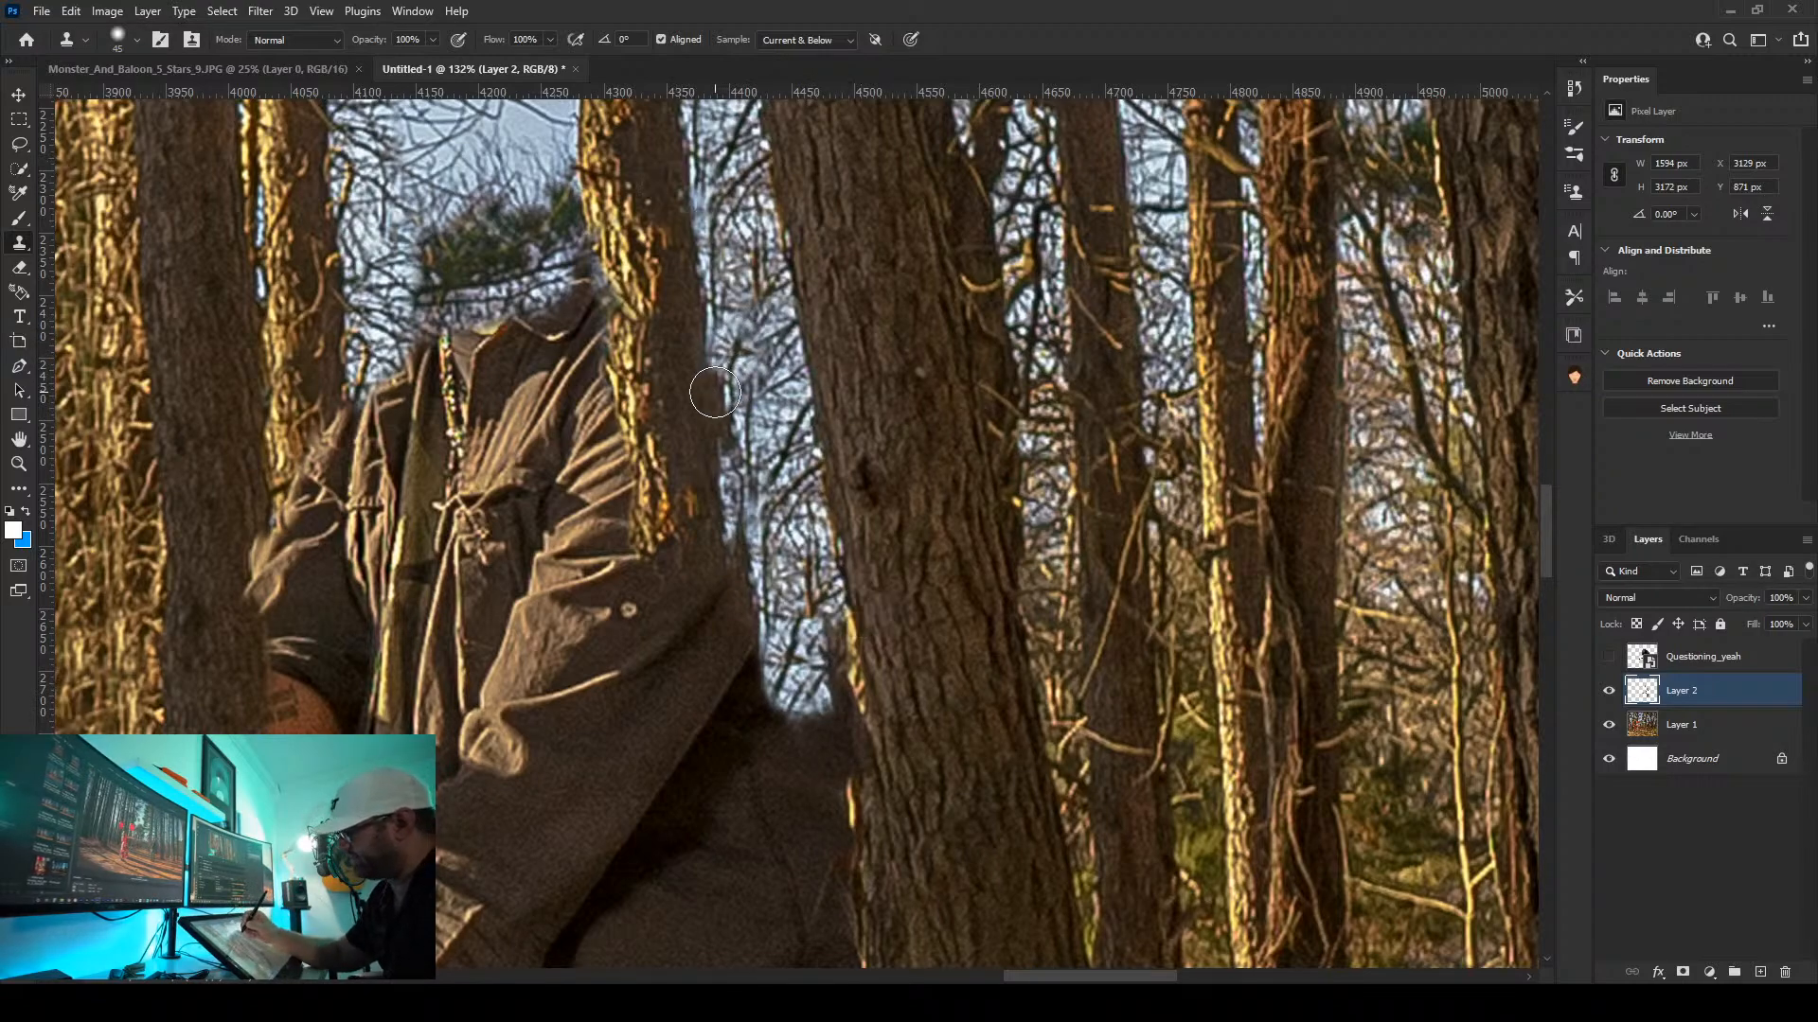
left_click_drag(704, 388, 724, 529)
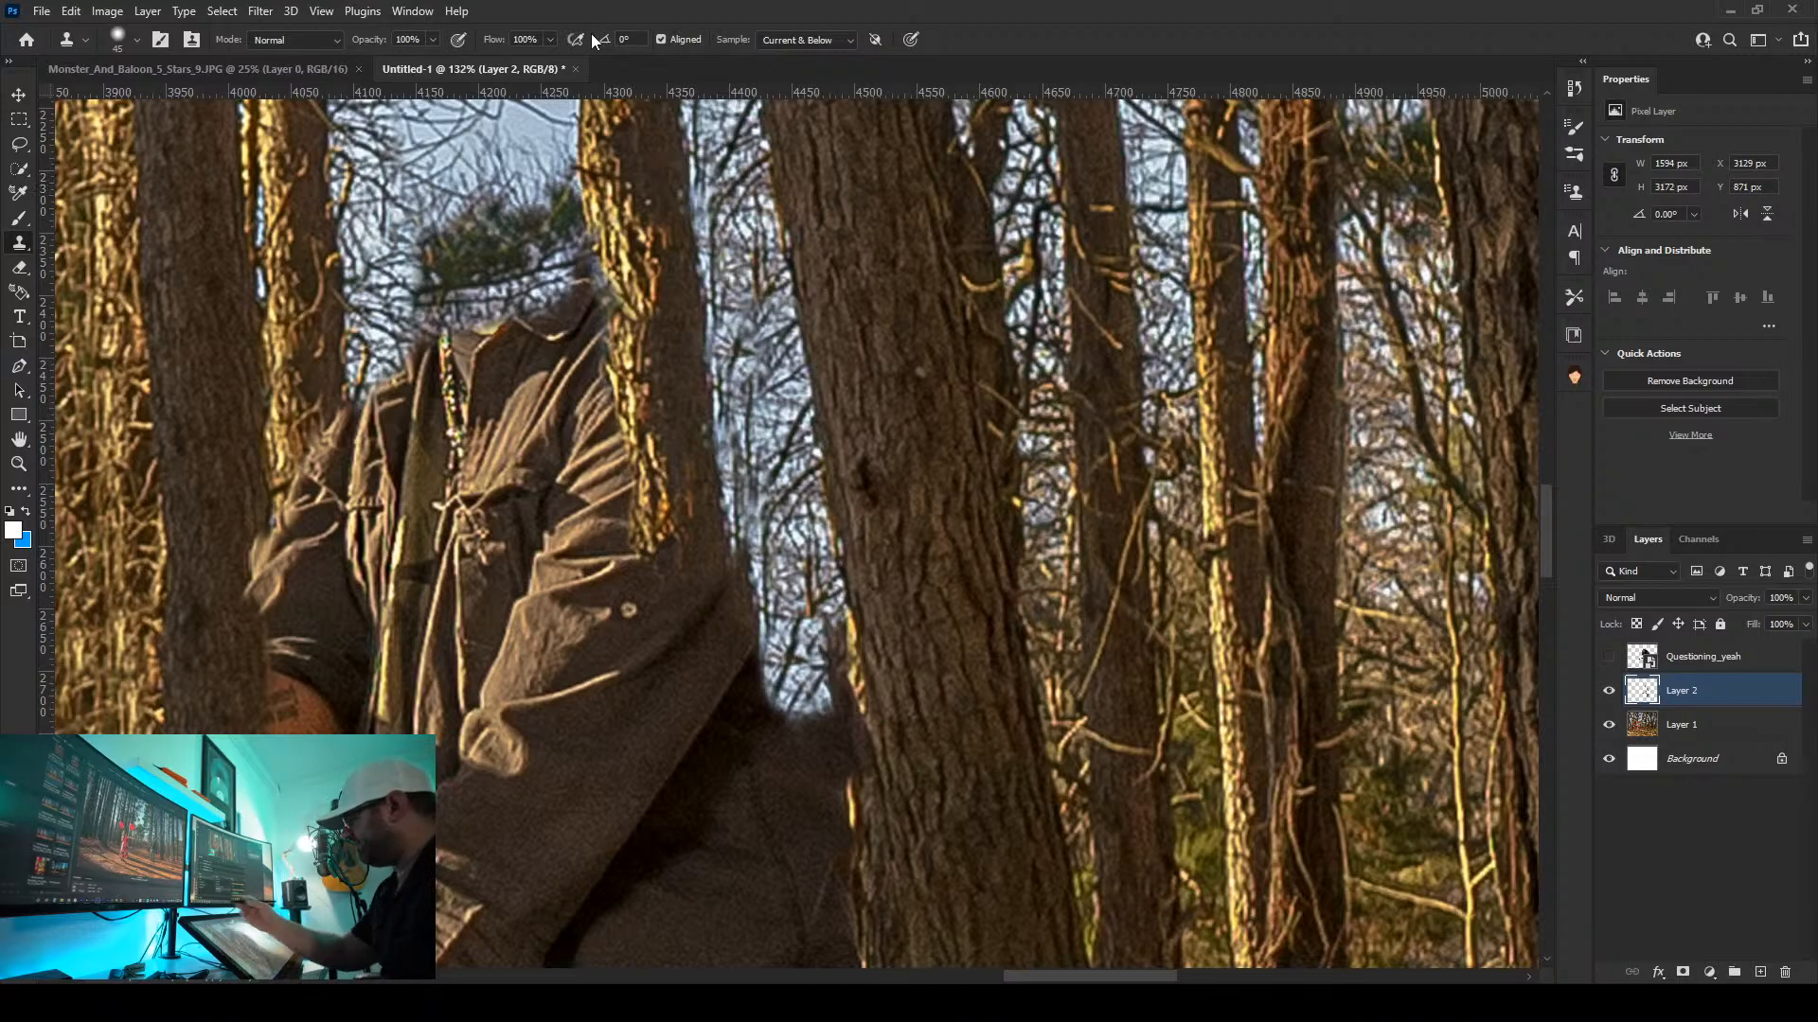
Clone the narrow sunlit trunk upward along the large tree, covering the rear edge of the man's jacket and jeans
scroll(453, 350, "down", 5)
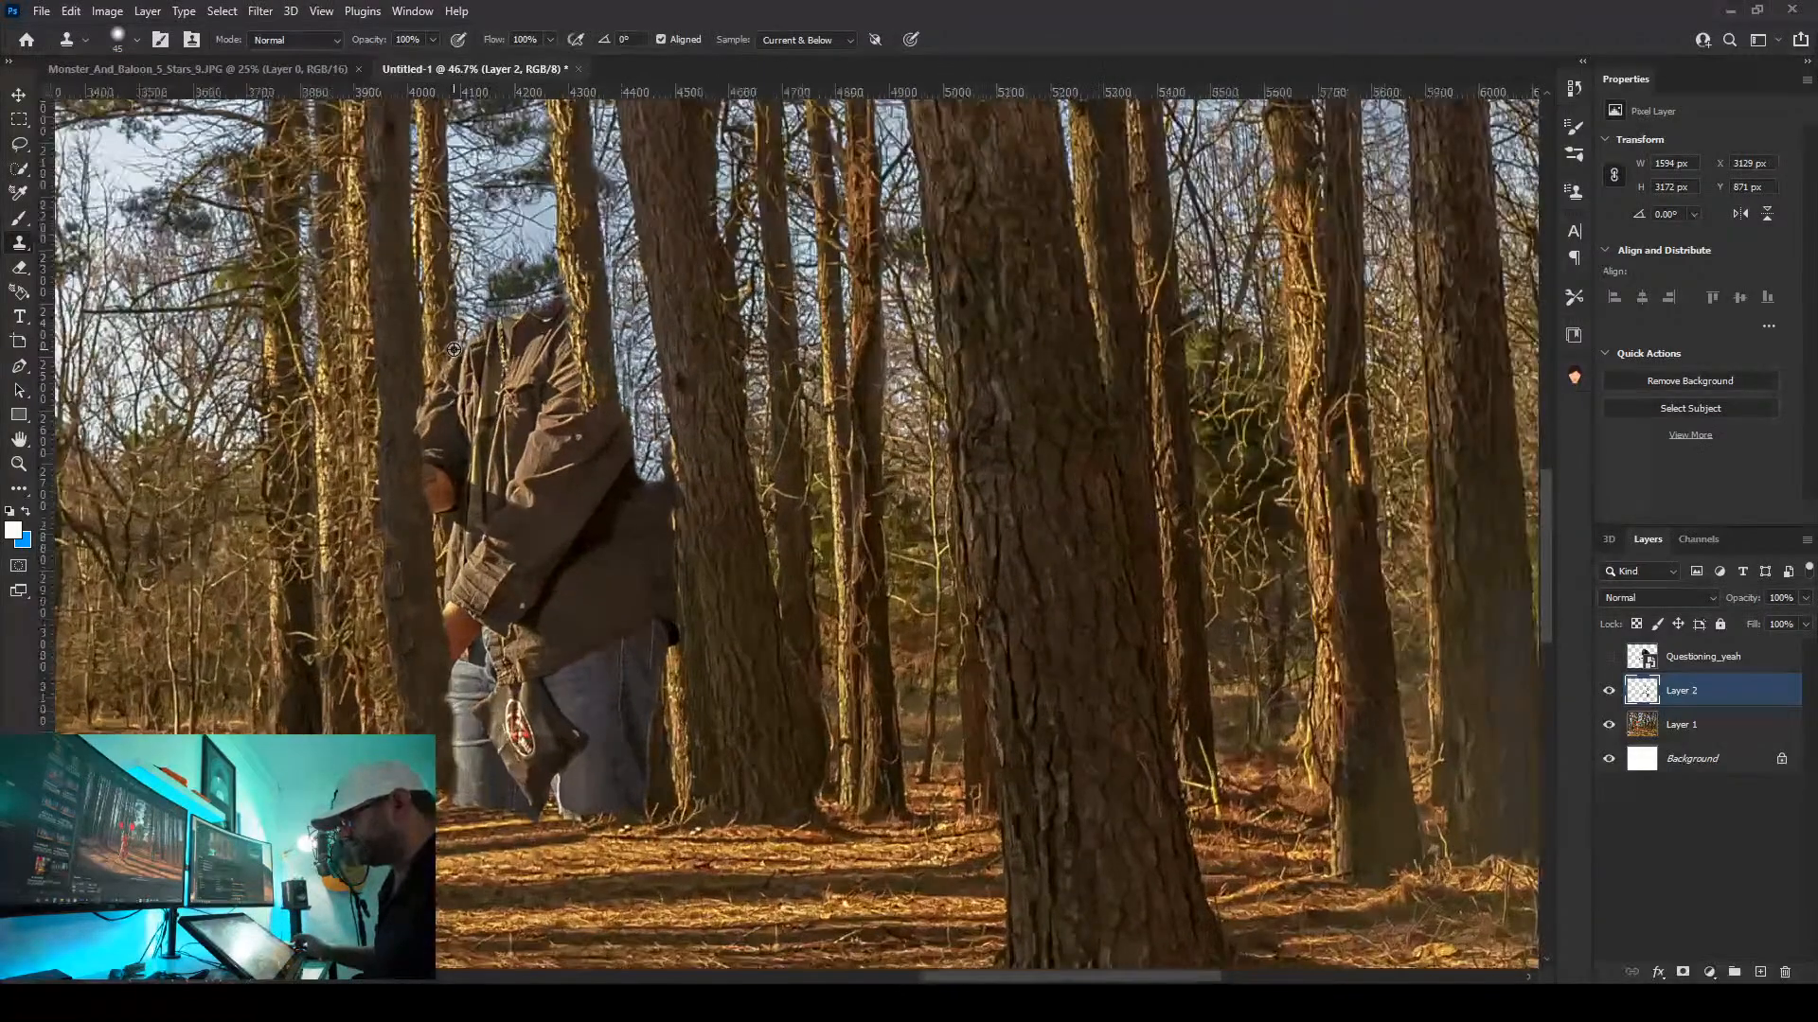
scroll(453, 350, "up", 3)
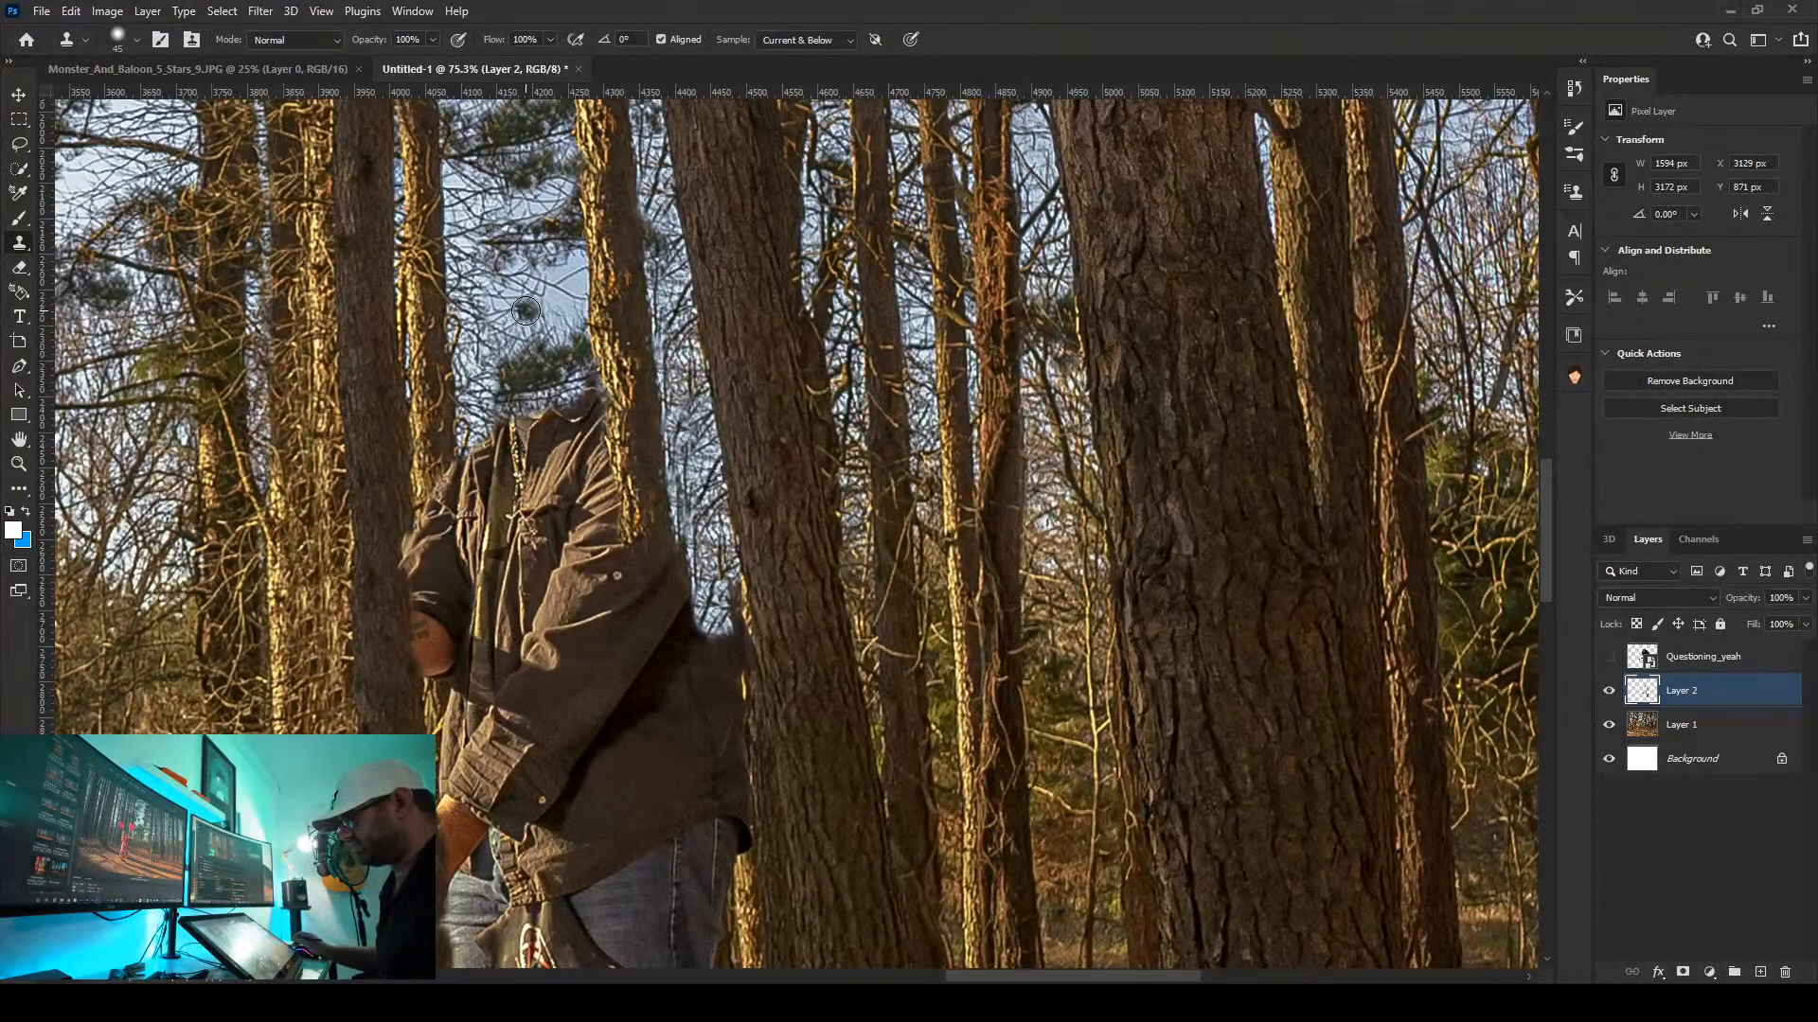
scroll(526, 311, "up", 1)
scroll(526, 310, "down", 12)
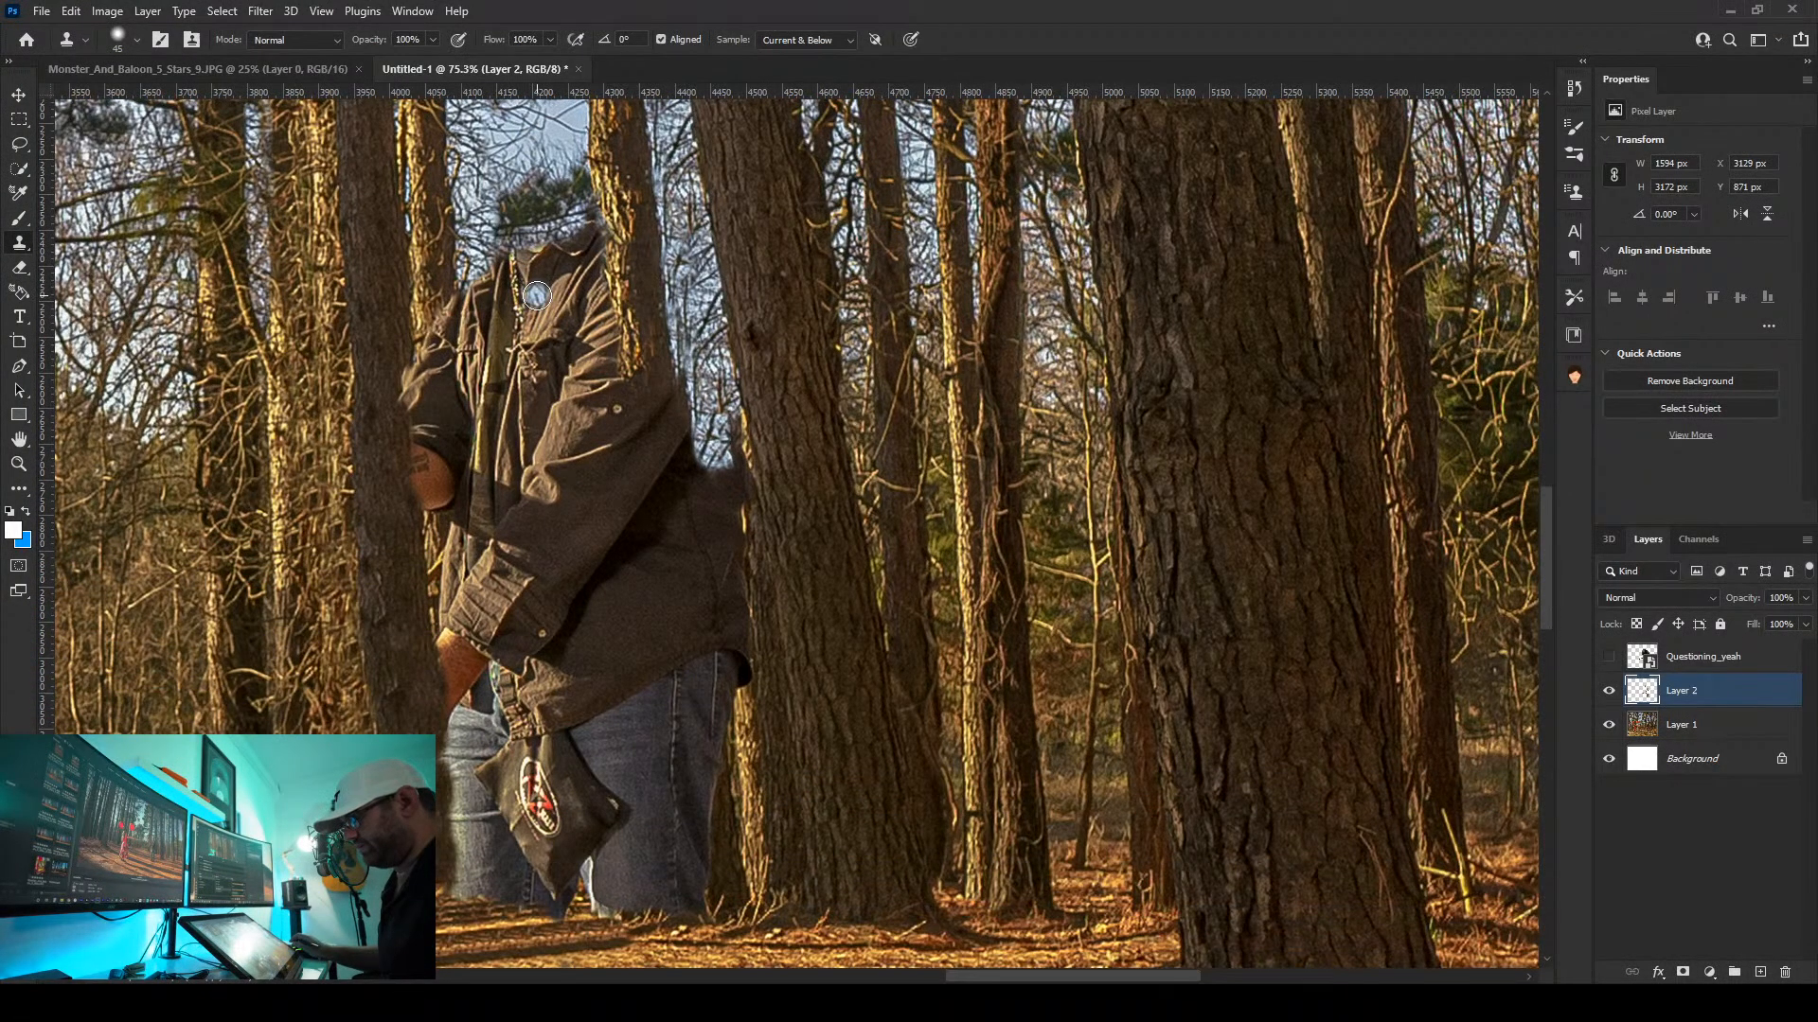
scroll(521, 293, "down", 2)
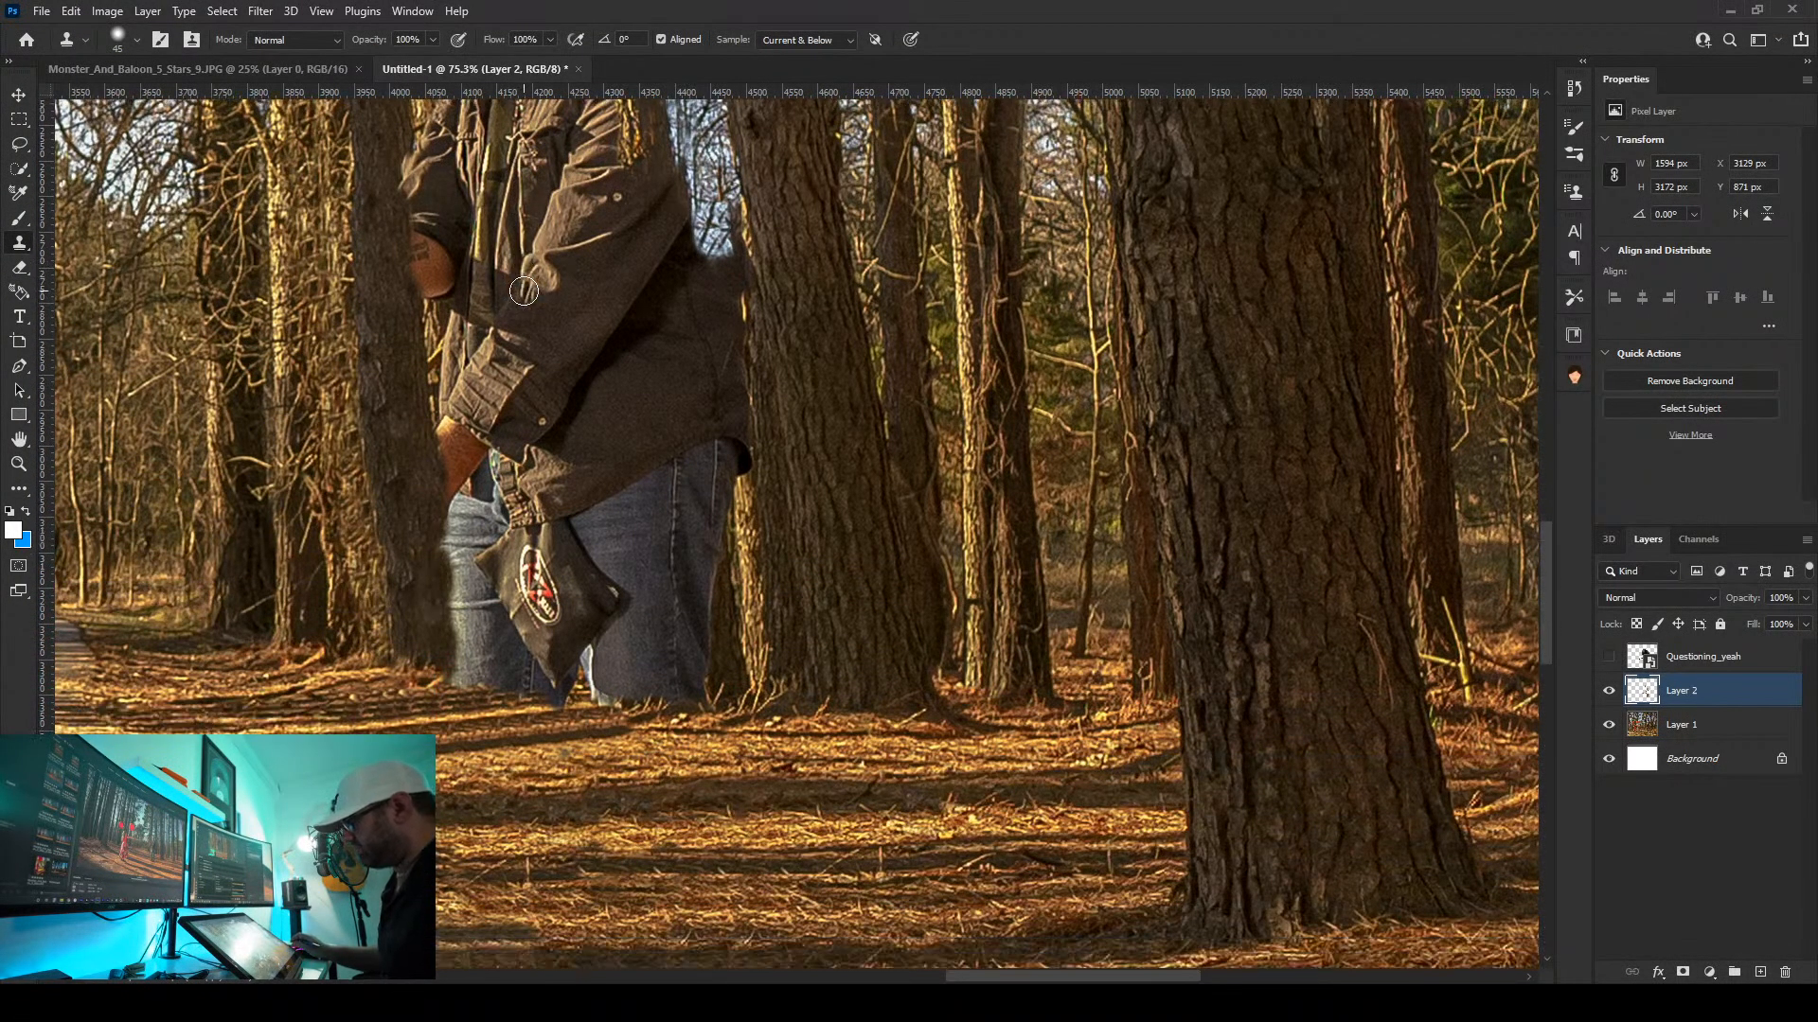
scroll(523, 292, "up", 3)
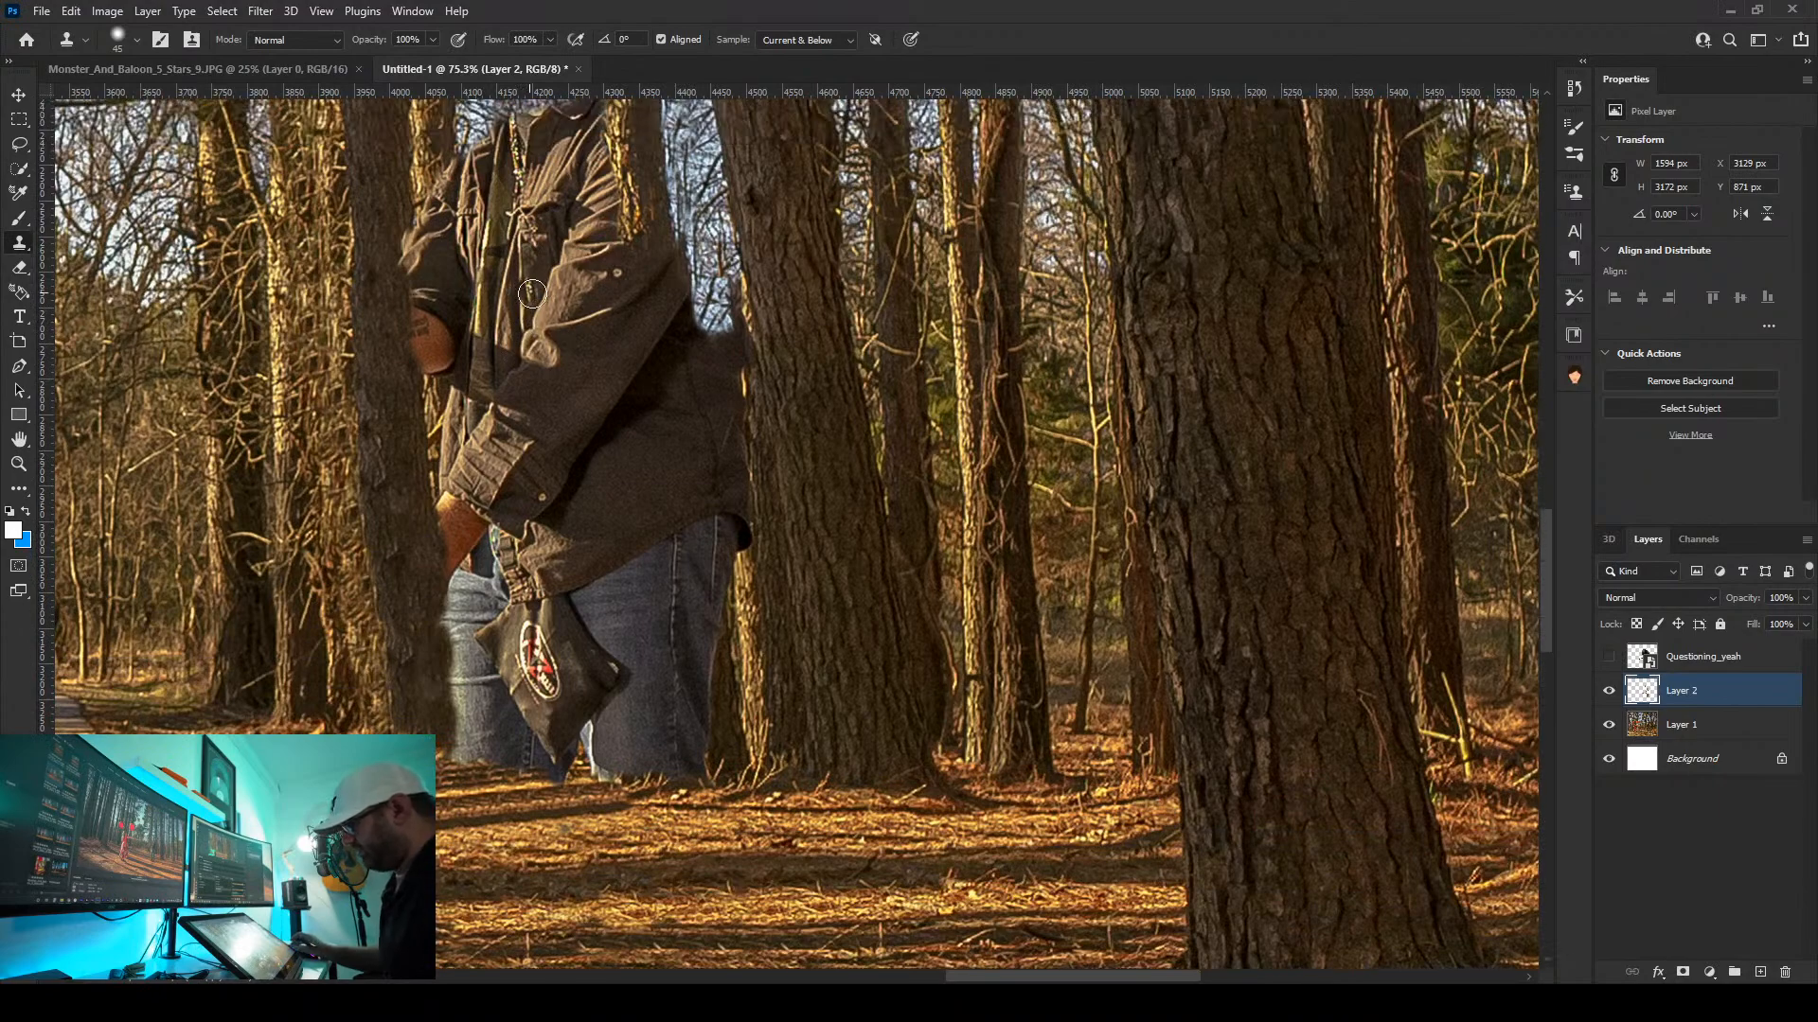
scroll(648, 353, "up", 1)
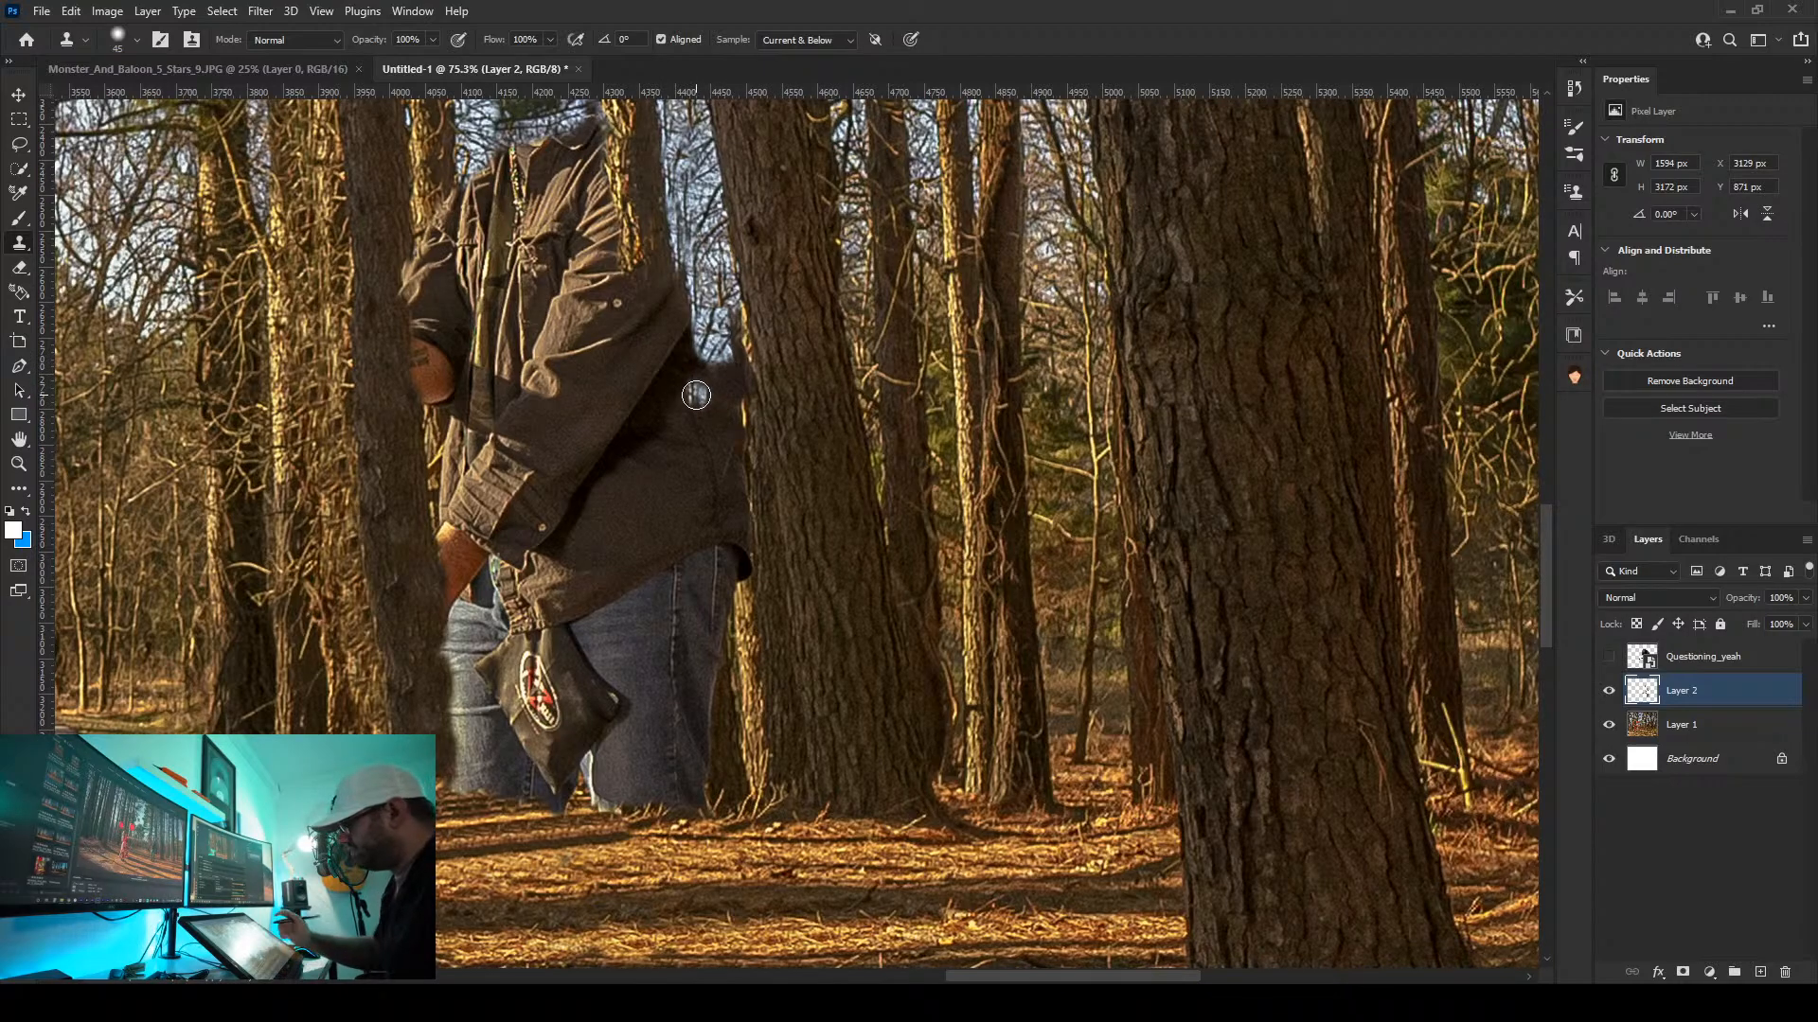
left_click_drag(751, 356, 764, 257)
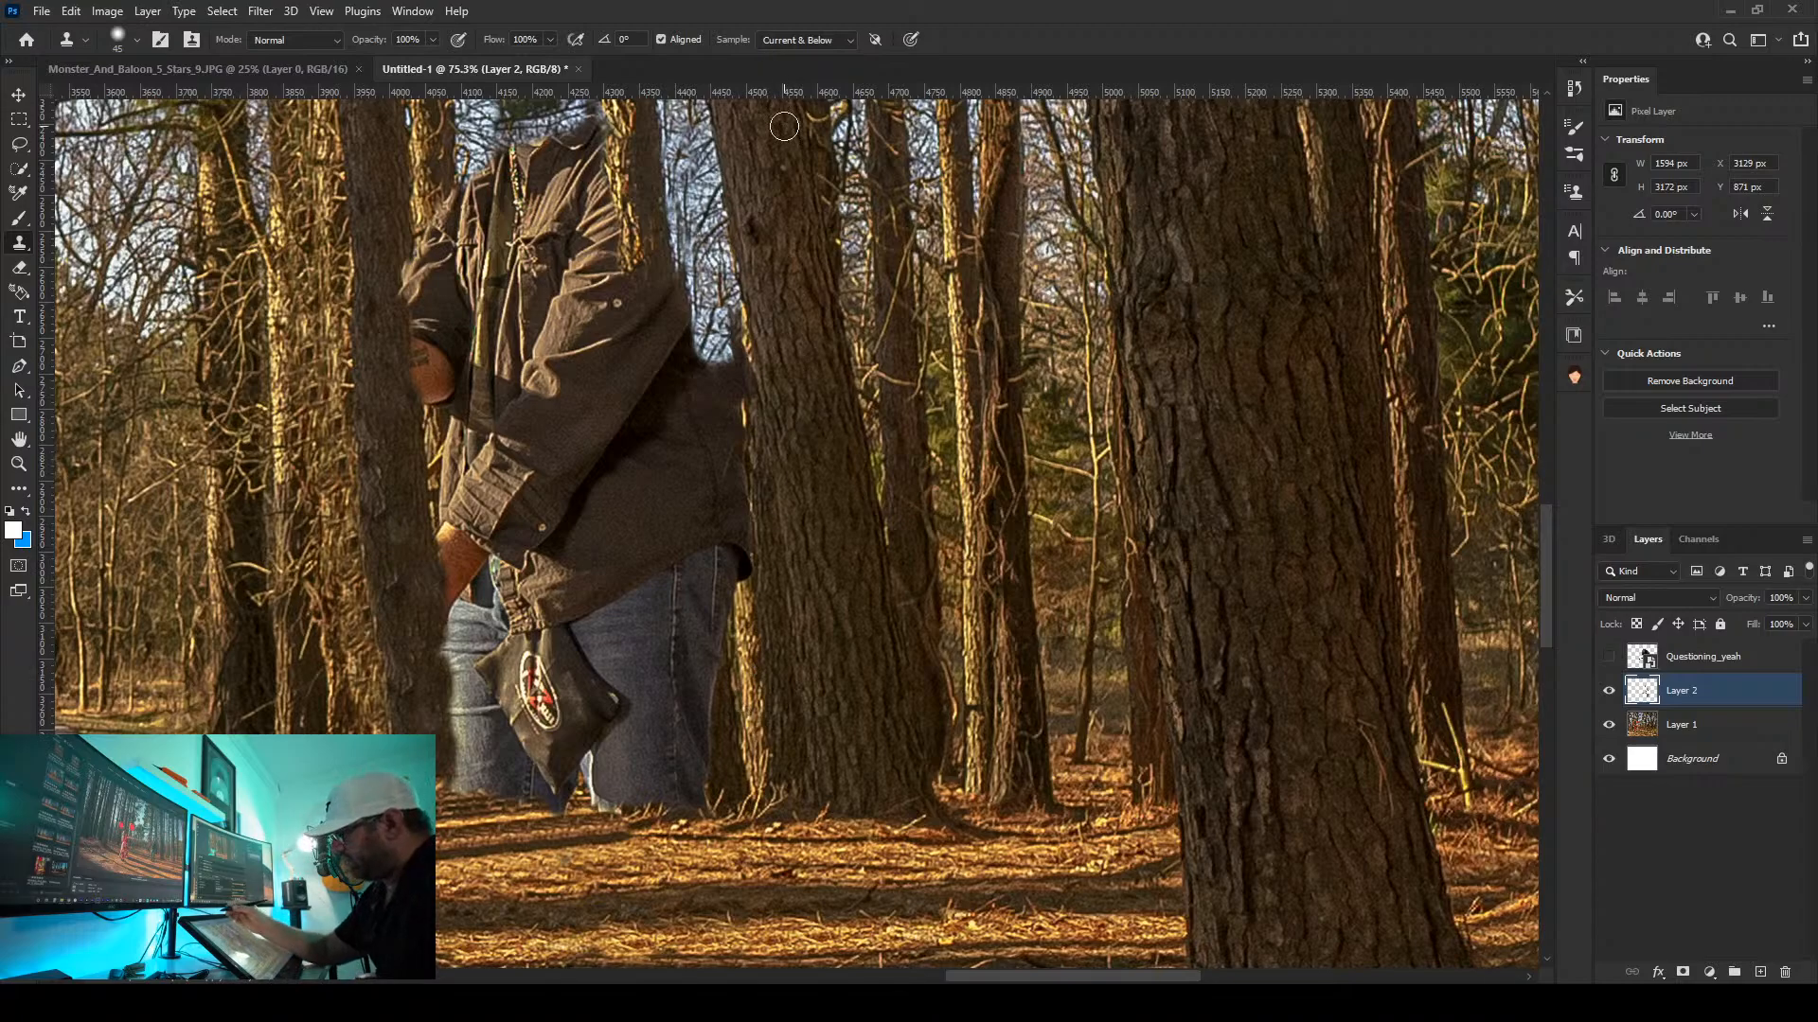
left_click_drag(765, 244, 635, 818)
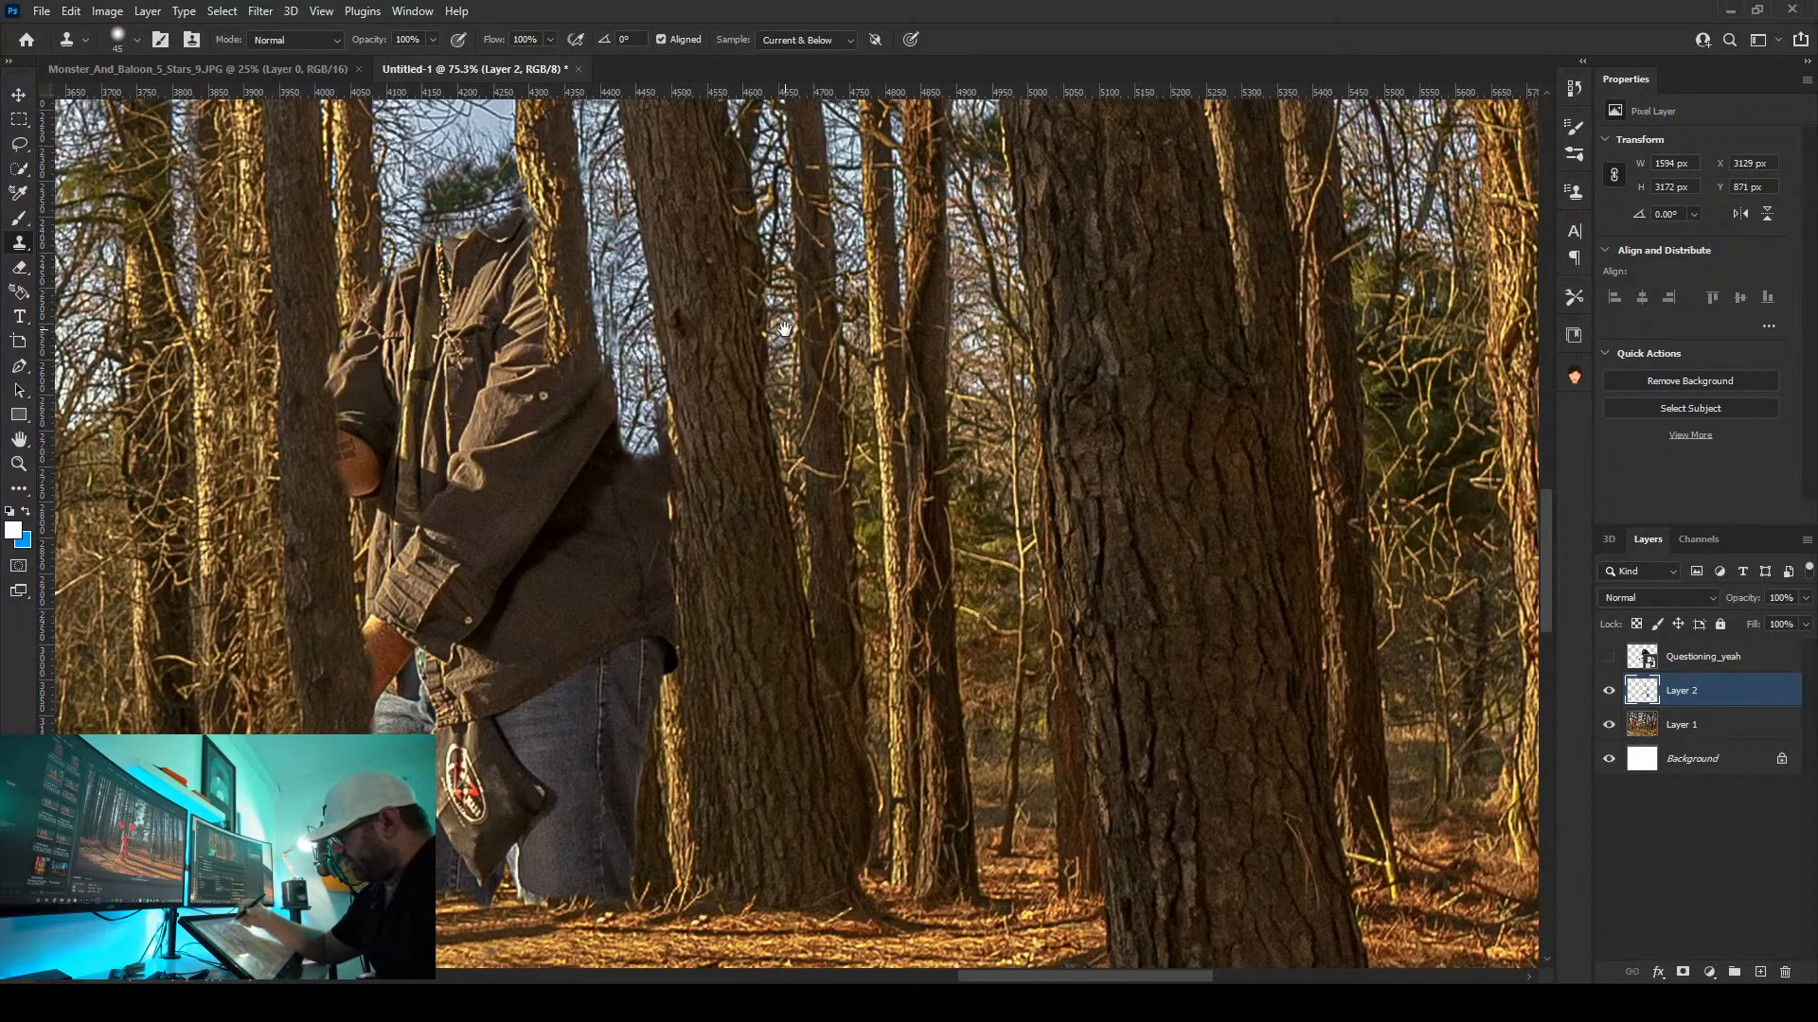
left_click_drag(1018, 617, 833, 684)
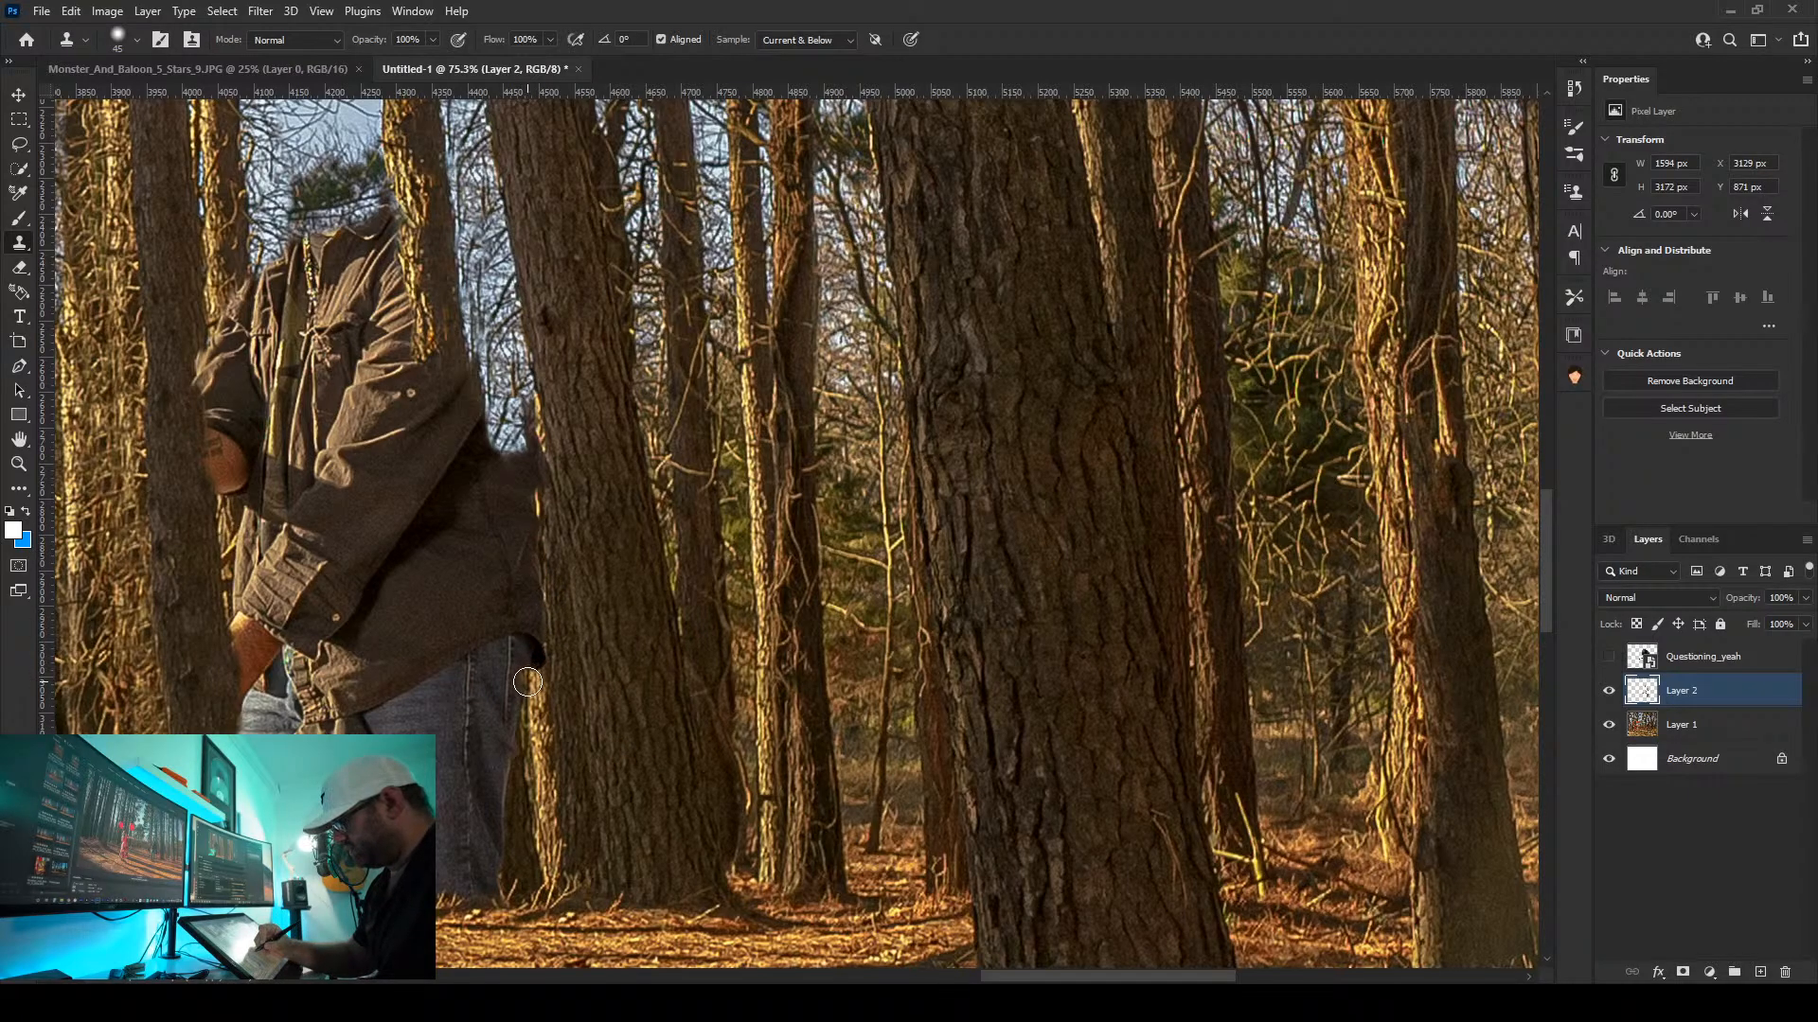
mouse_move(527, 682)
left_mouse_down()
mouse_move(520, 366)
mouse_move(516, 488)
mouse_move(499, 453)
mouse_move(538, 717)
left_mouse_up()
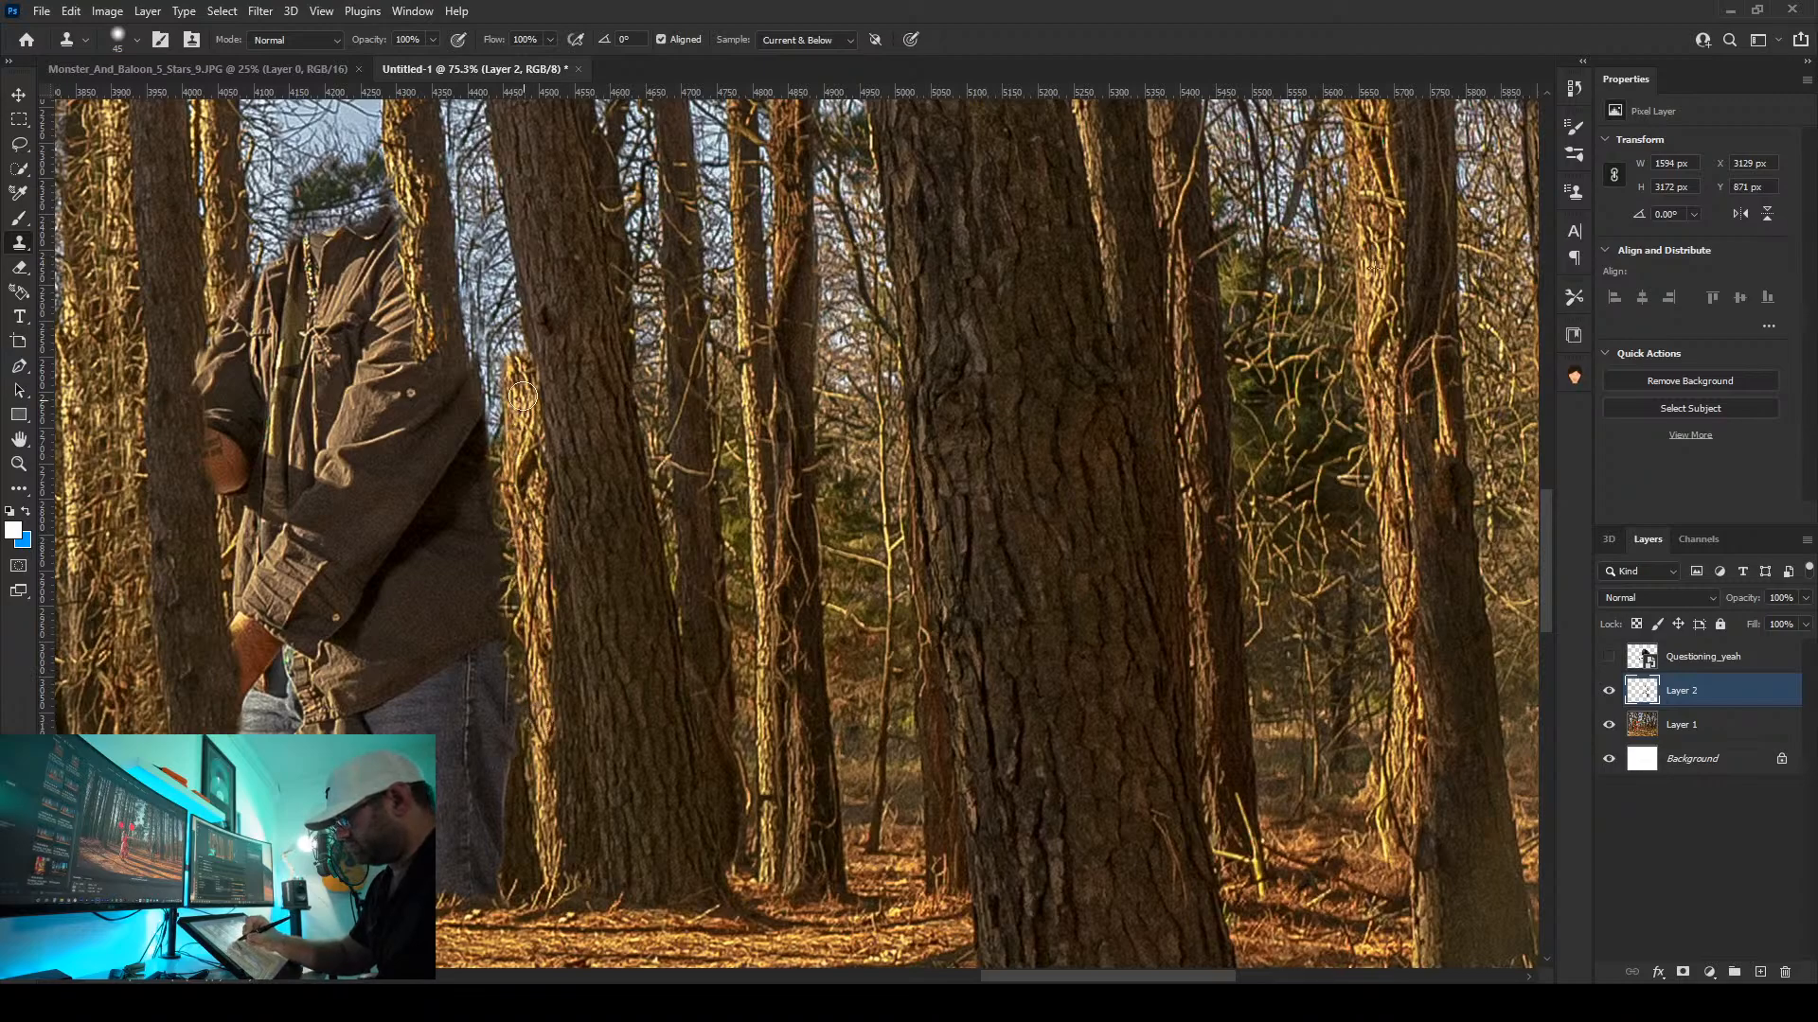
left_click_drag(527, 355, 518, 254)
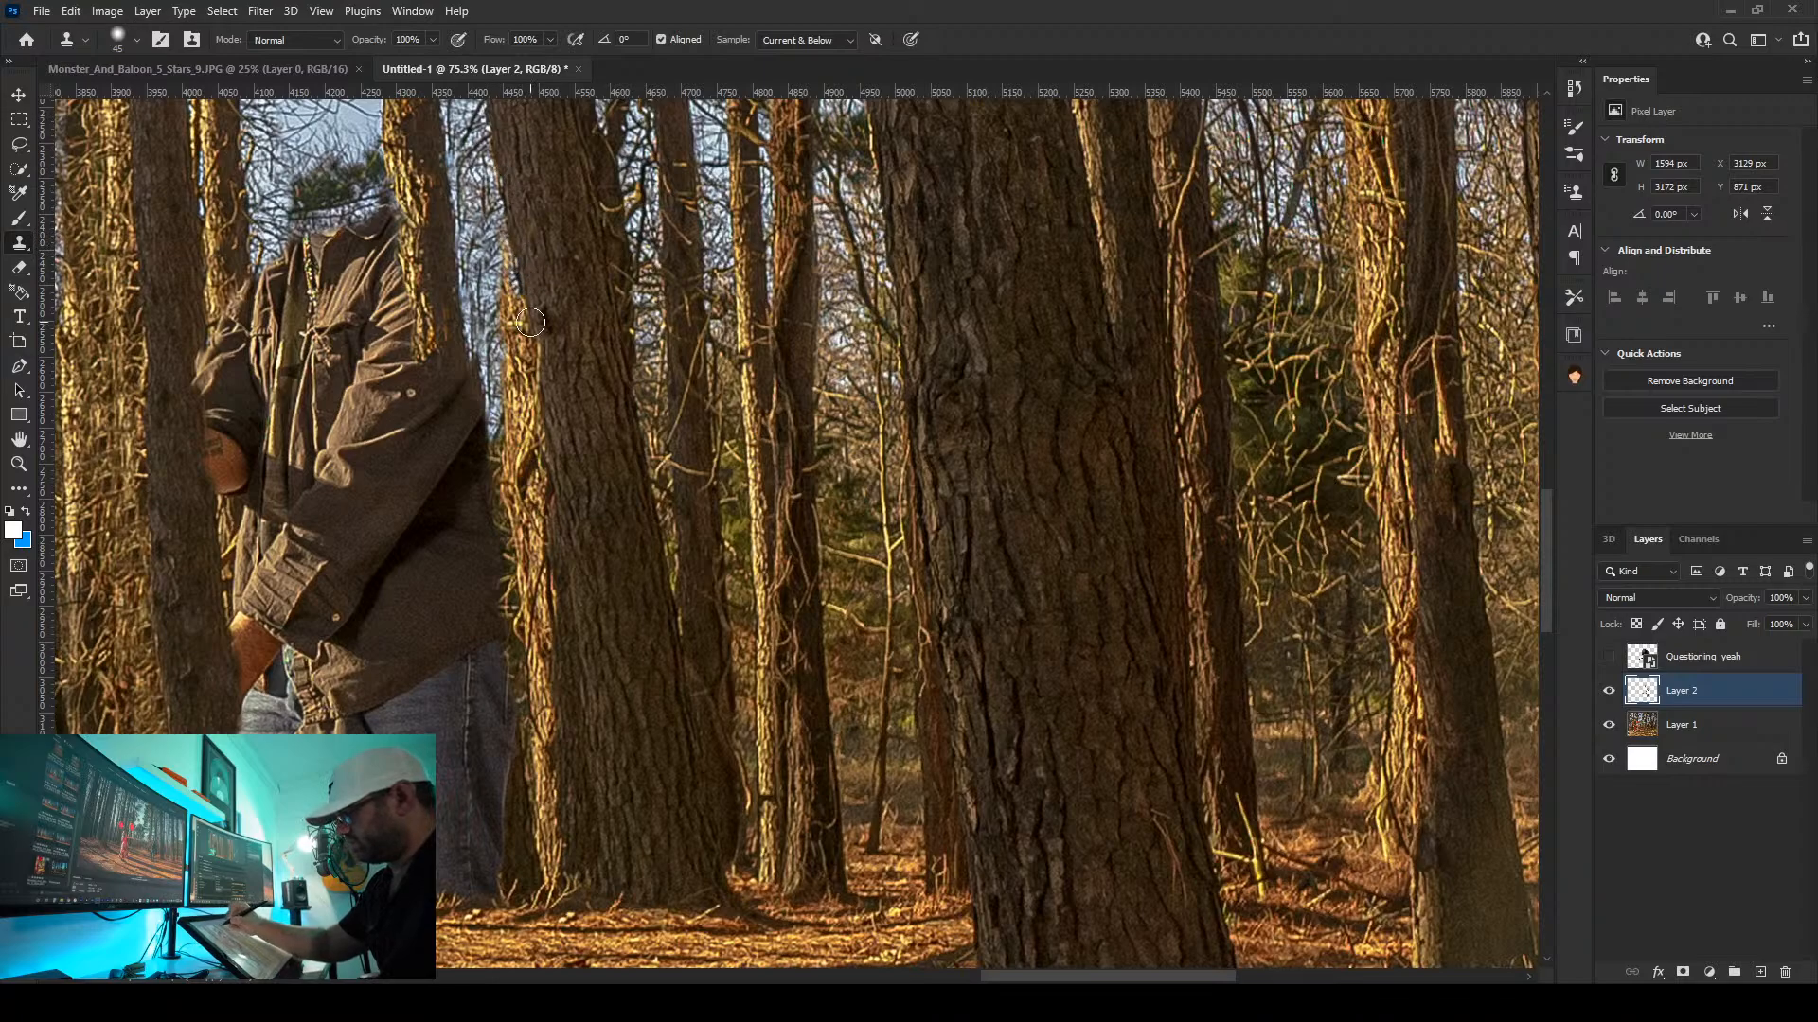
Sample bark from the large tree and clone it along the edge where it meets the narrow sunlit trunk
mouse_move(529, 299)
left_mouse_down()
mouse_move(563, 439)
mouse_move(544, 360)
left_mouse_up()
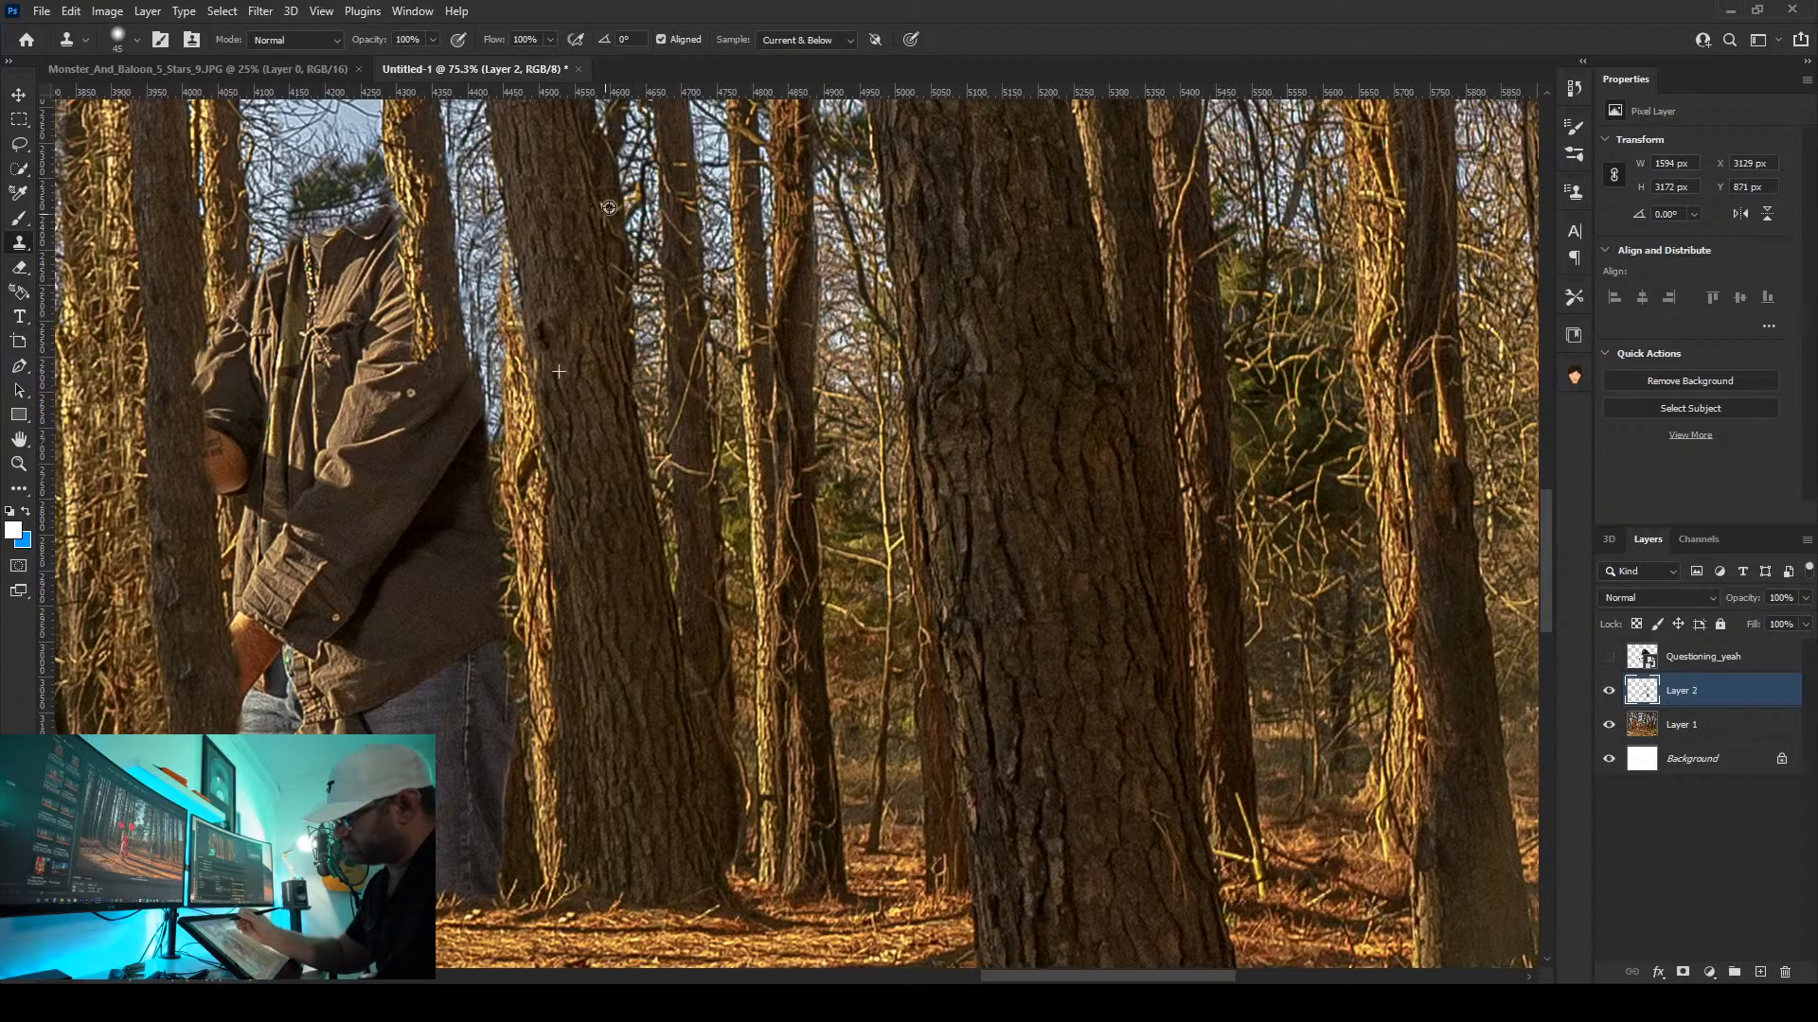
left_click(543, 294, "alt")
left_click_drag(532, 303, 527, 254)
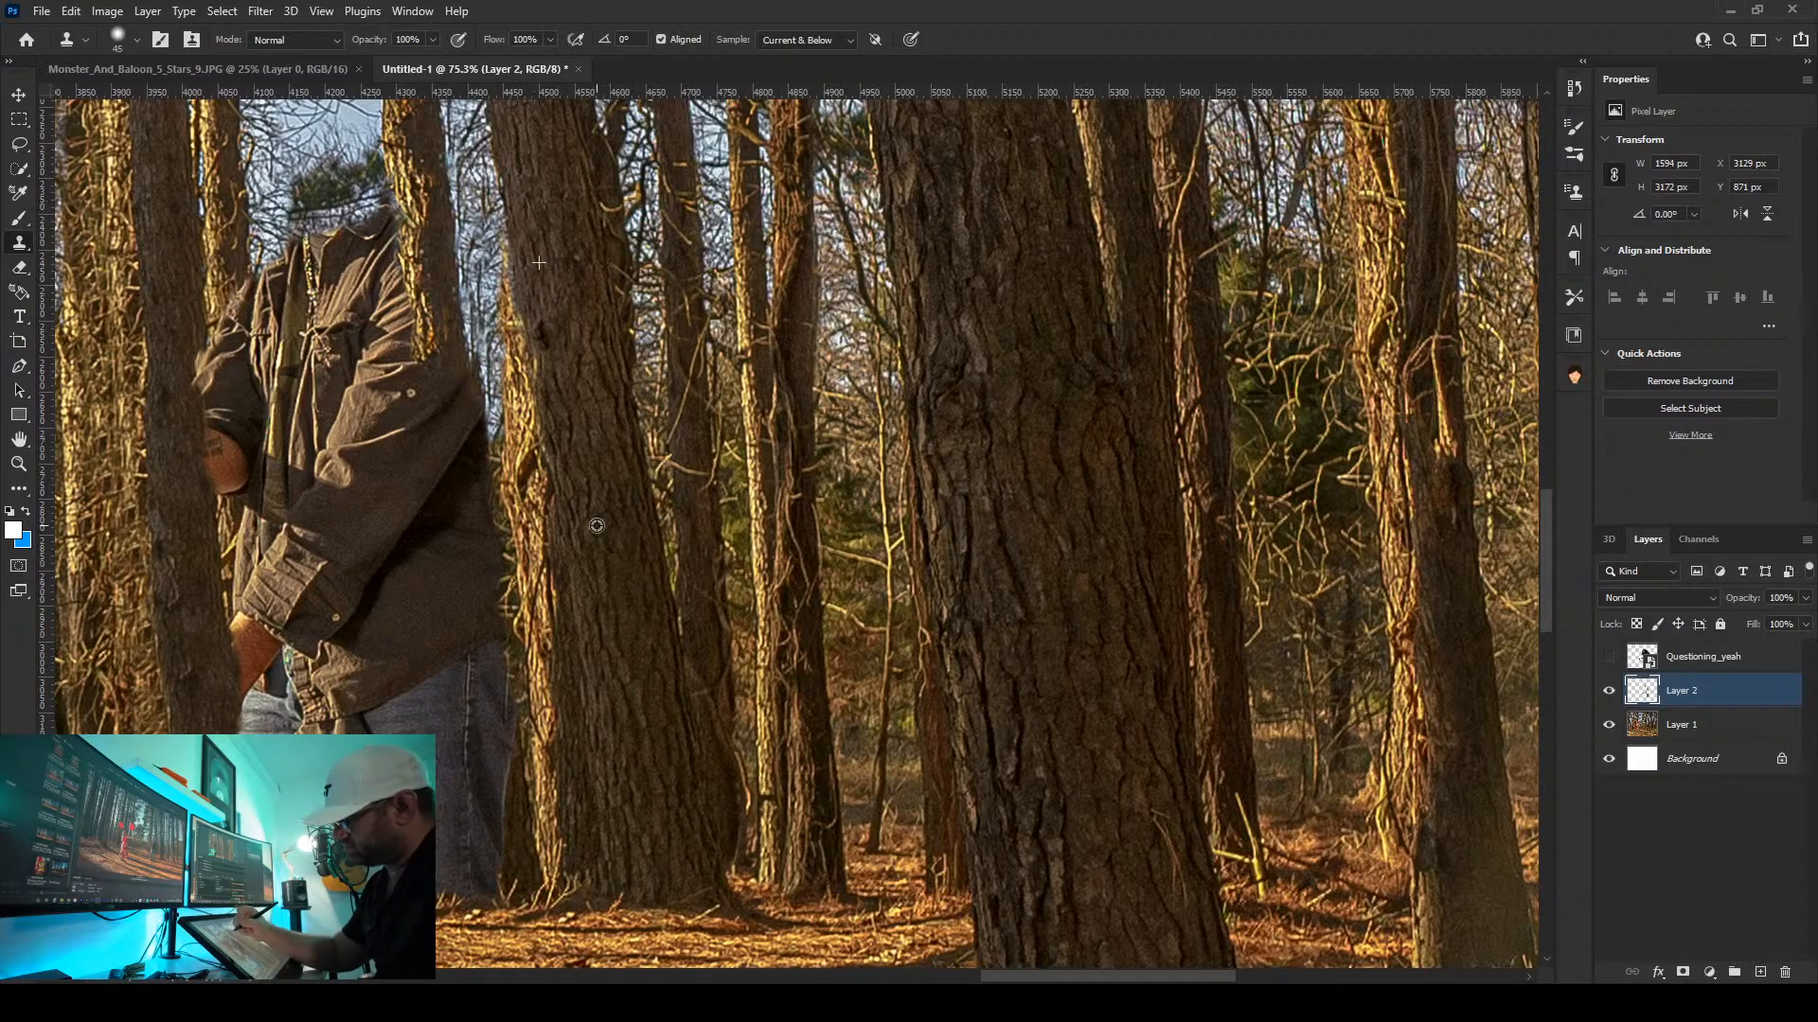
left_click(557, 407, "alt")
left_click_drag(545, 374, 532, 332)
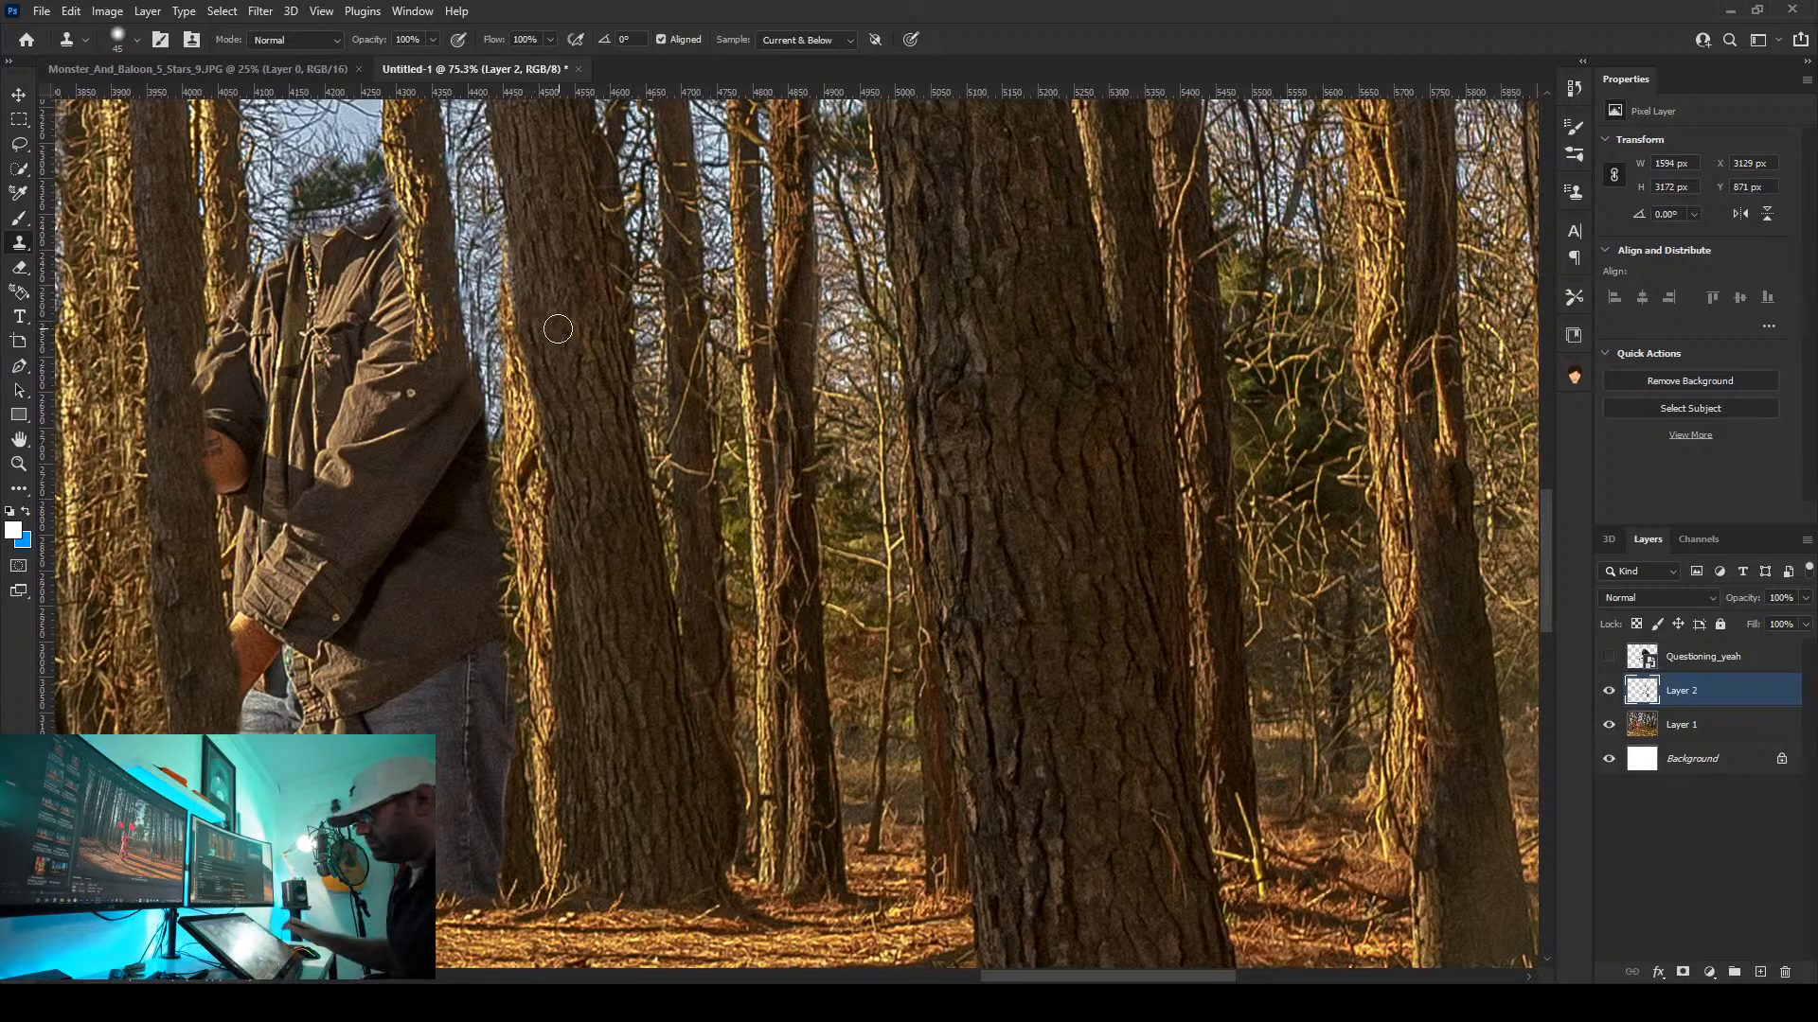
scroll(448, 469, "down", 4)
scroll(450, 348, "up", 5)
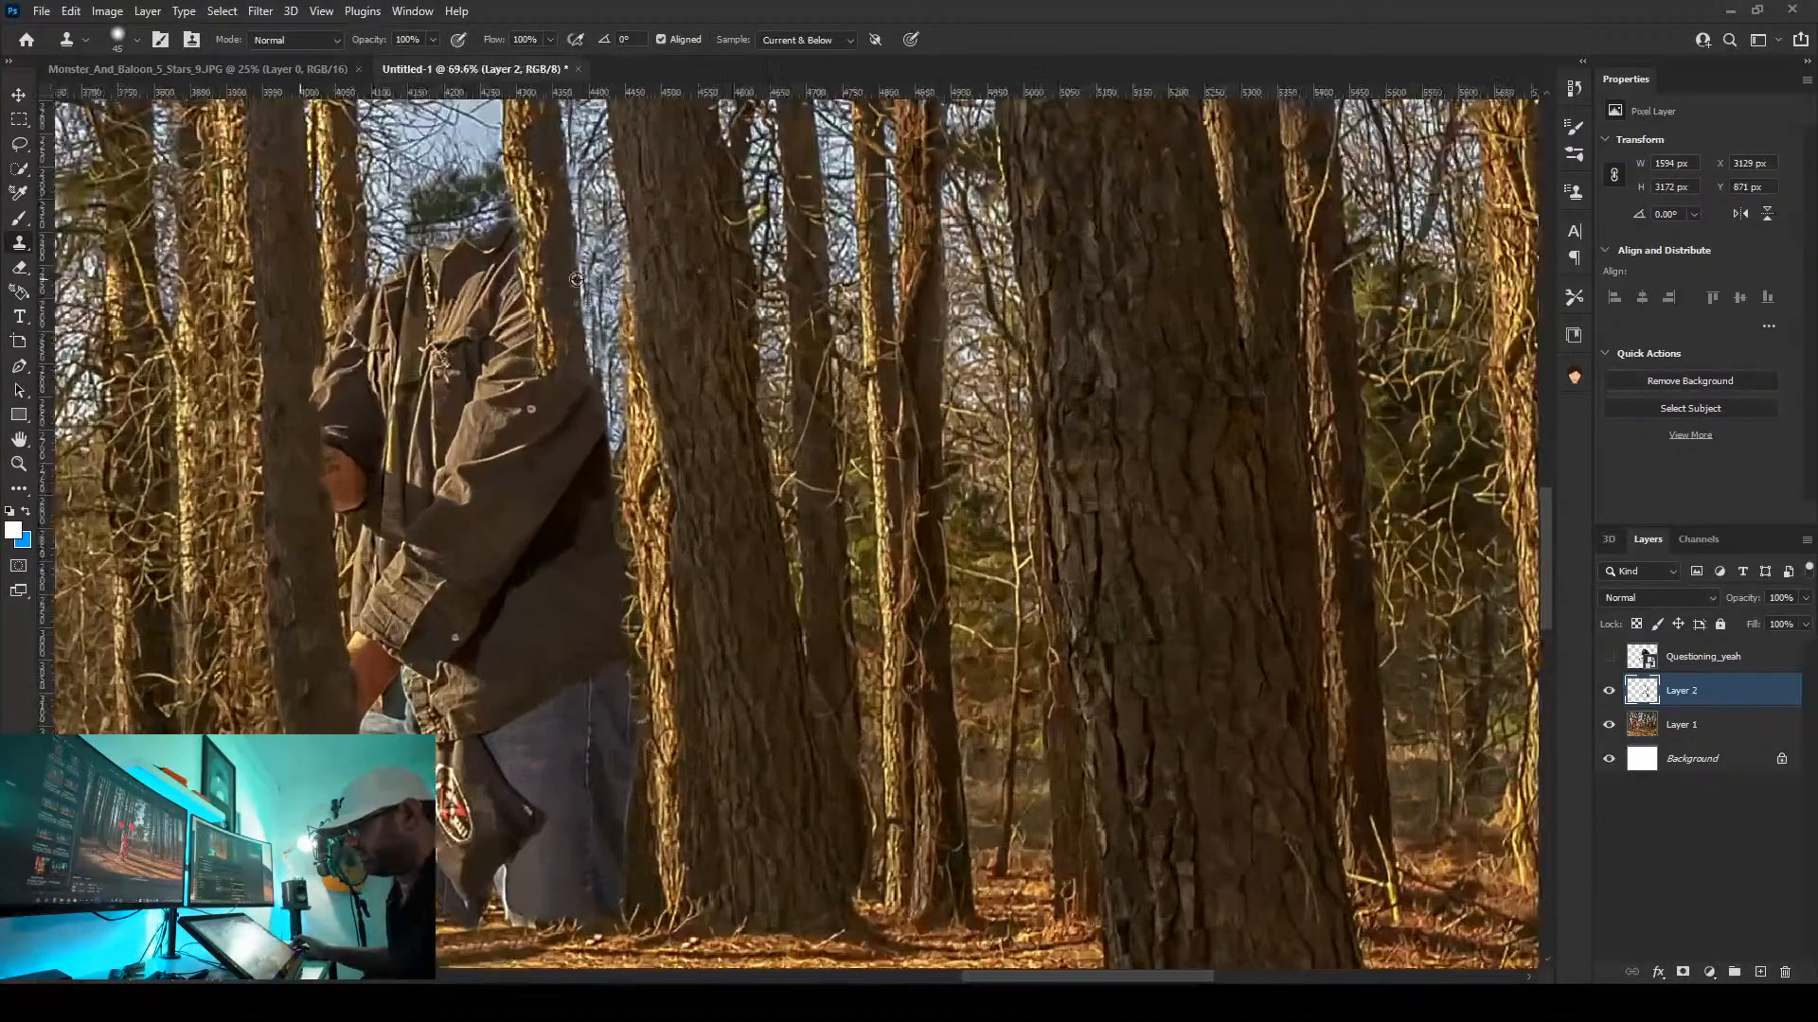
scroll(710, 284, "up", 1)
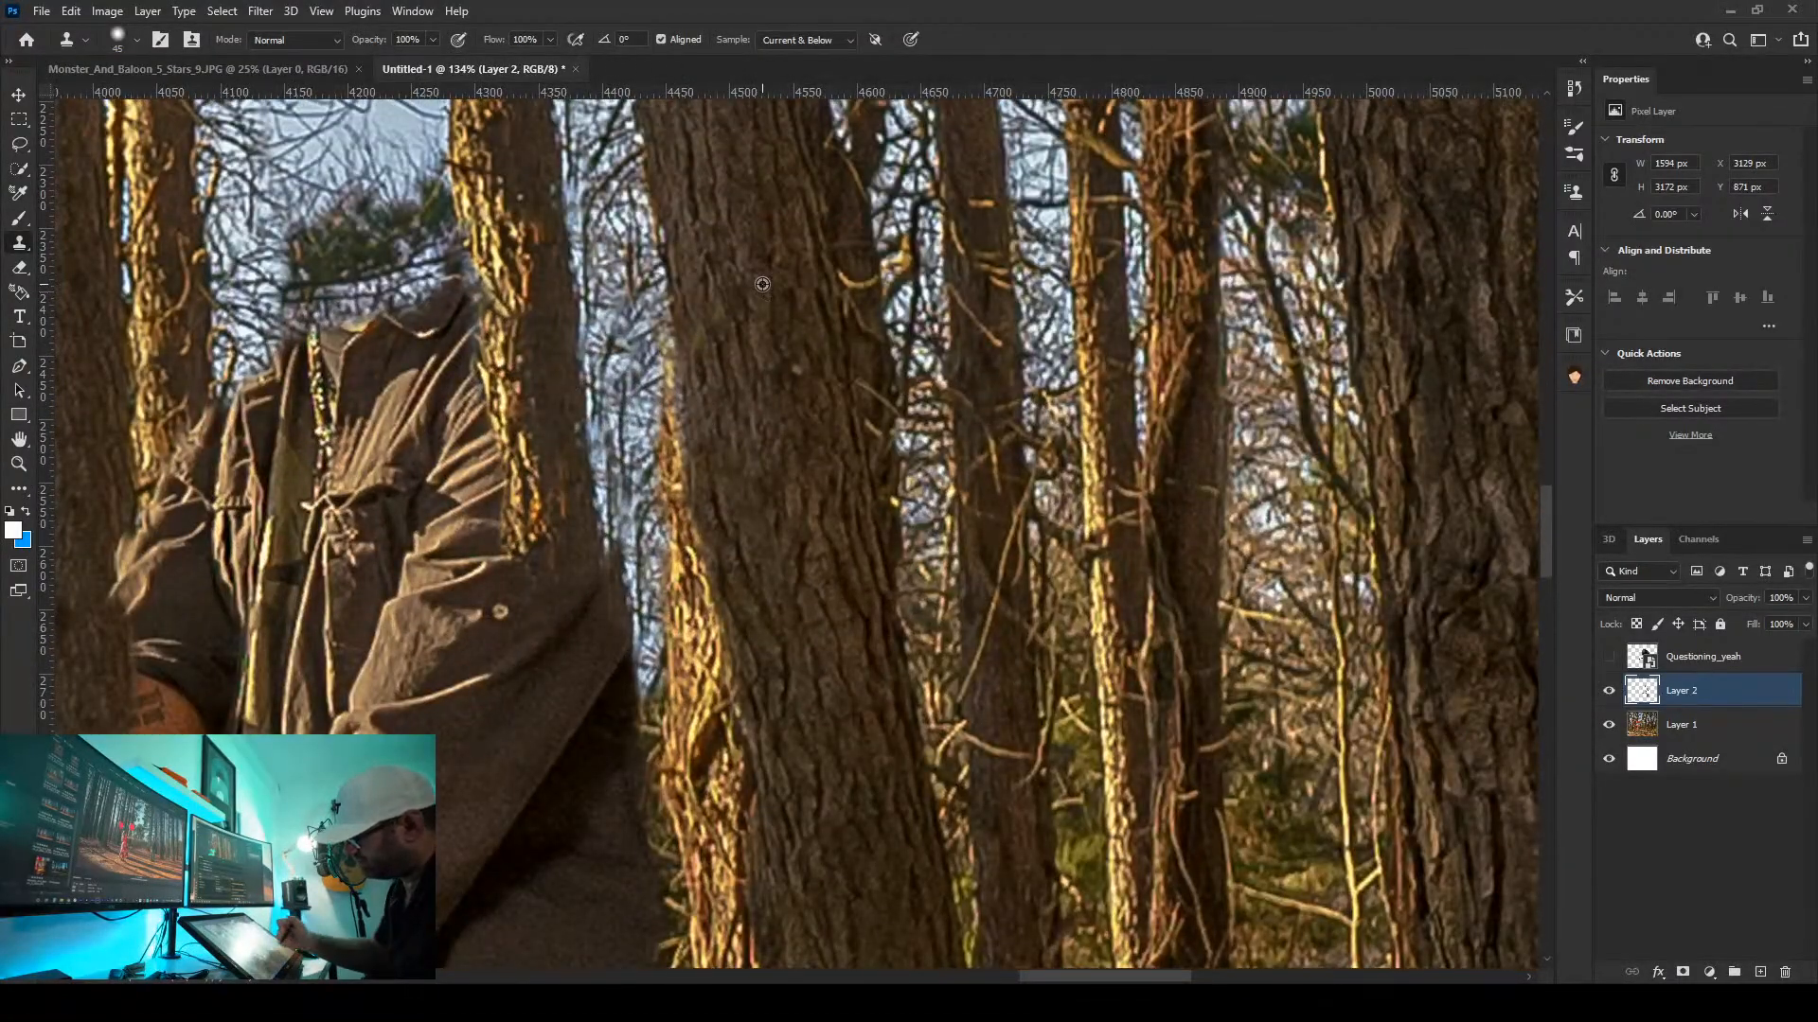
mouse_move(669, 290)
left_mouse_down()
mouse_move(672, 402)
mouse_move(673, 377)
left_mouse_up()
left_click(690, 155)
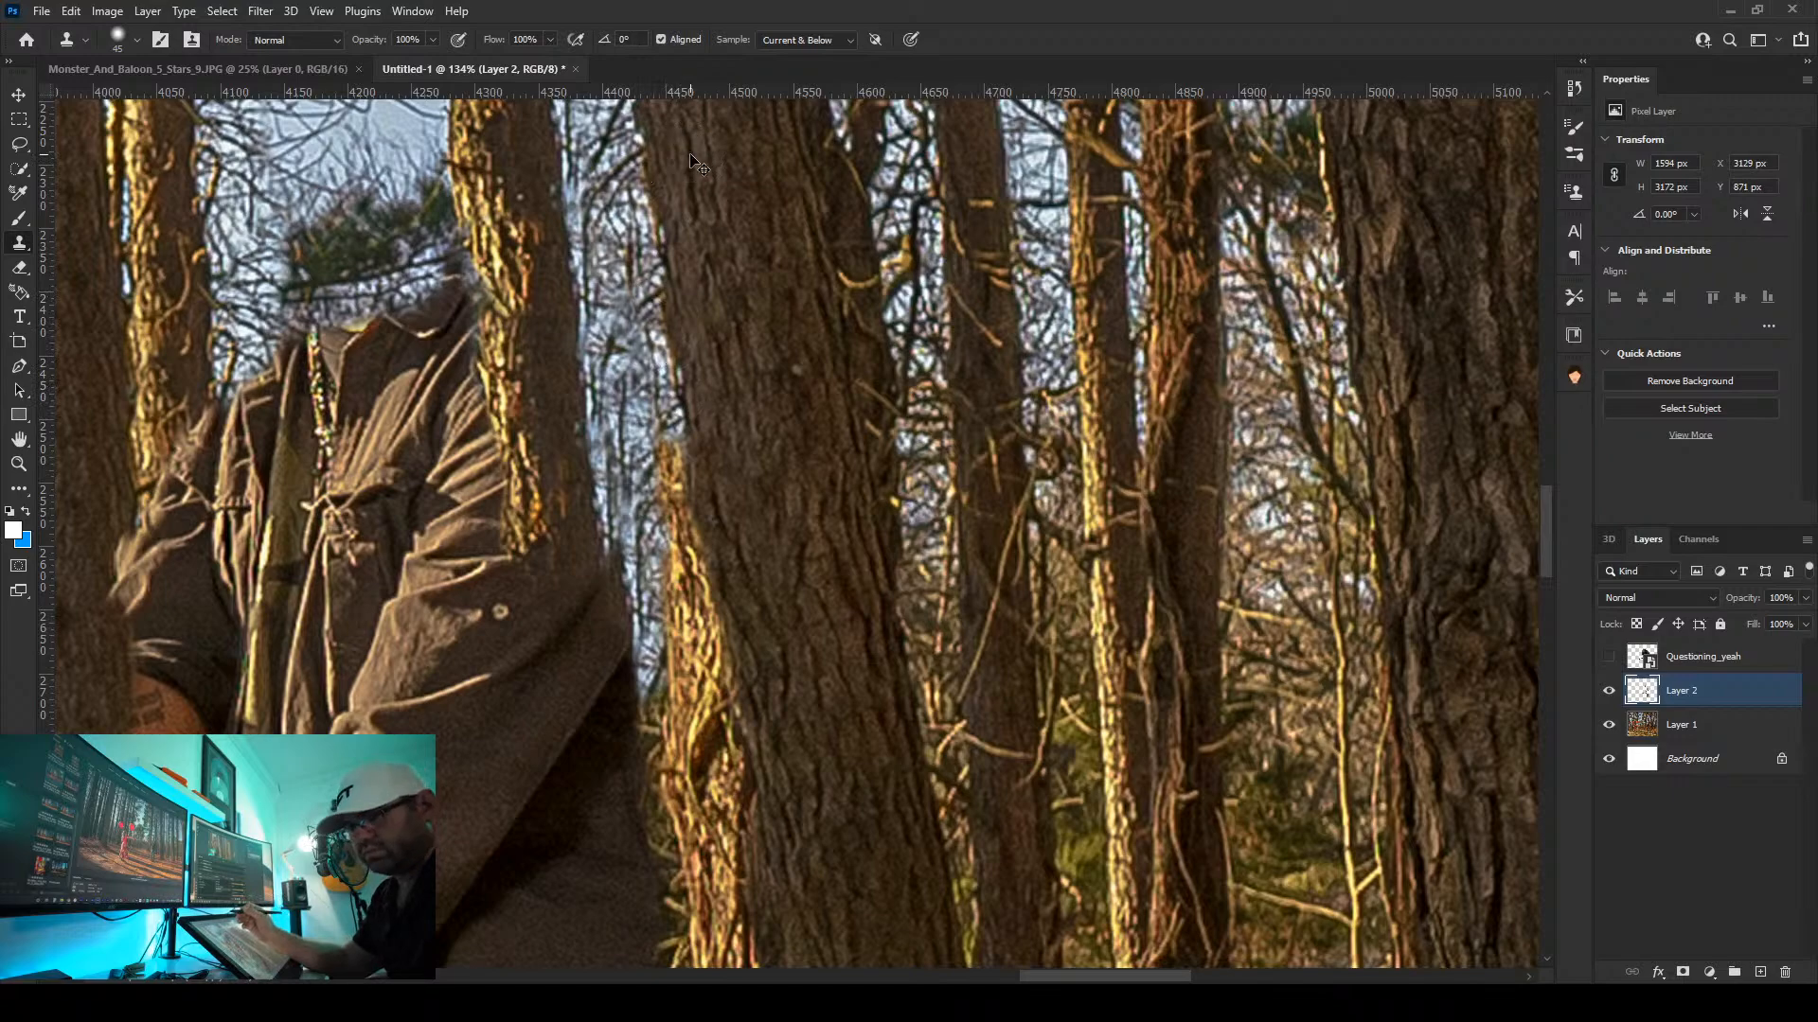
key("ctrl+z")
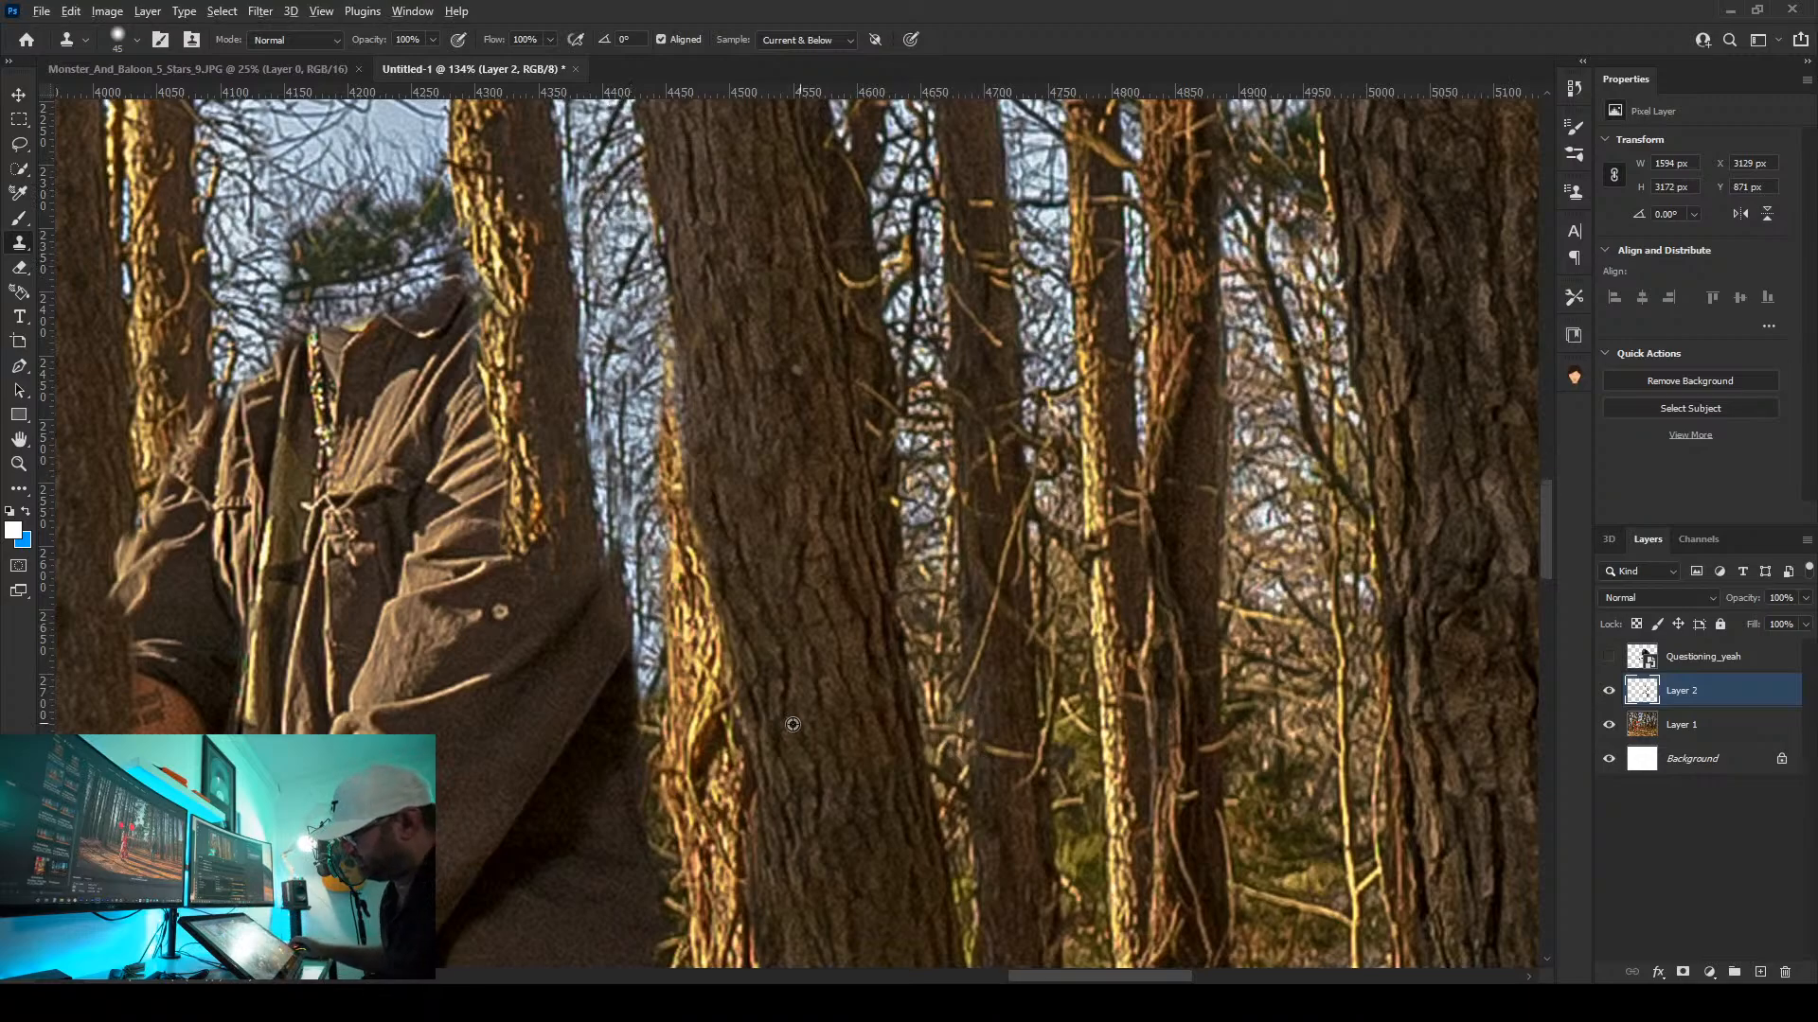
Clone the narrow sunlit trunk down over the man's torso and cover his chest and upper sleeve with sky and branches
scroll(792, 724, "down", 6)
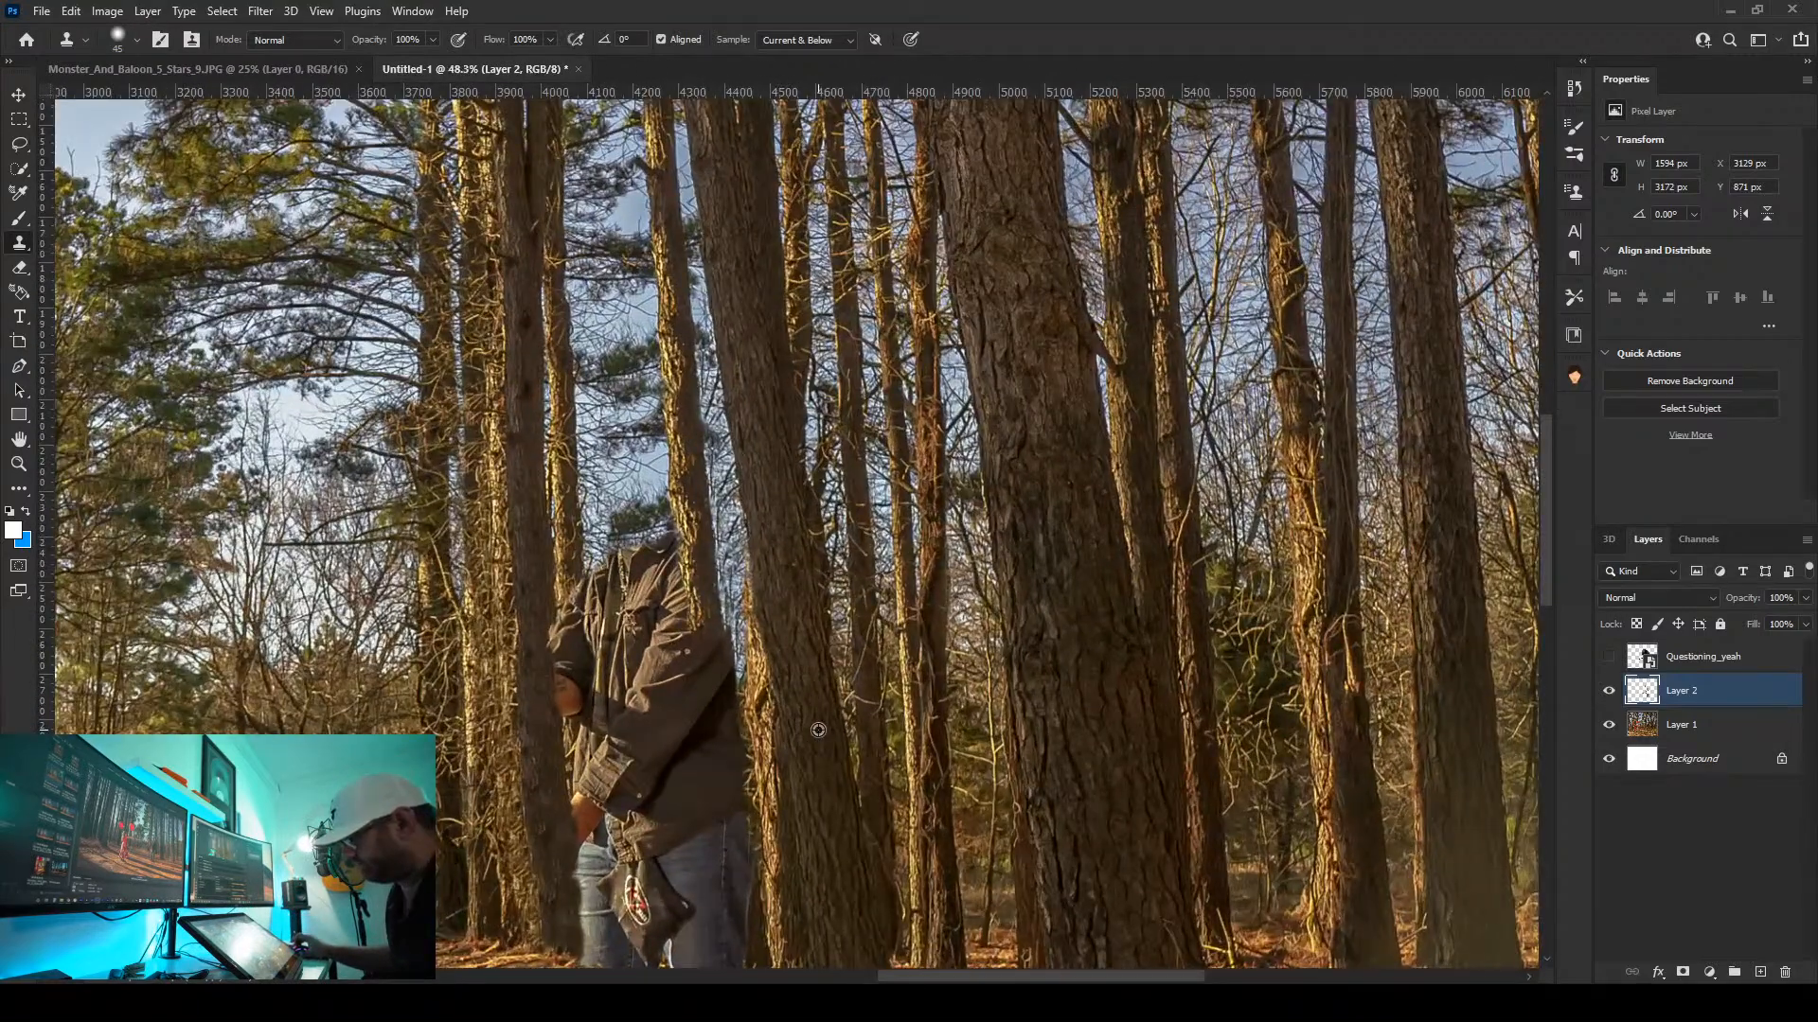
scroll(818, 730, "up", 1)
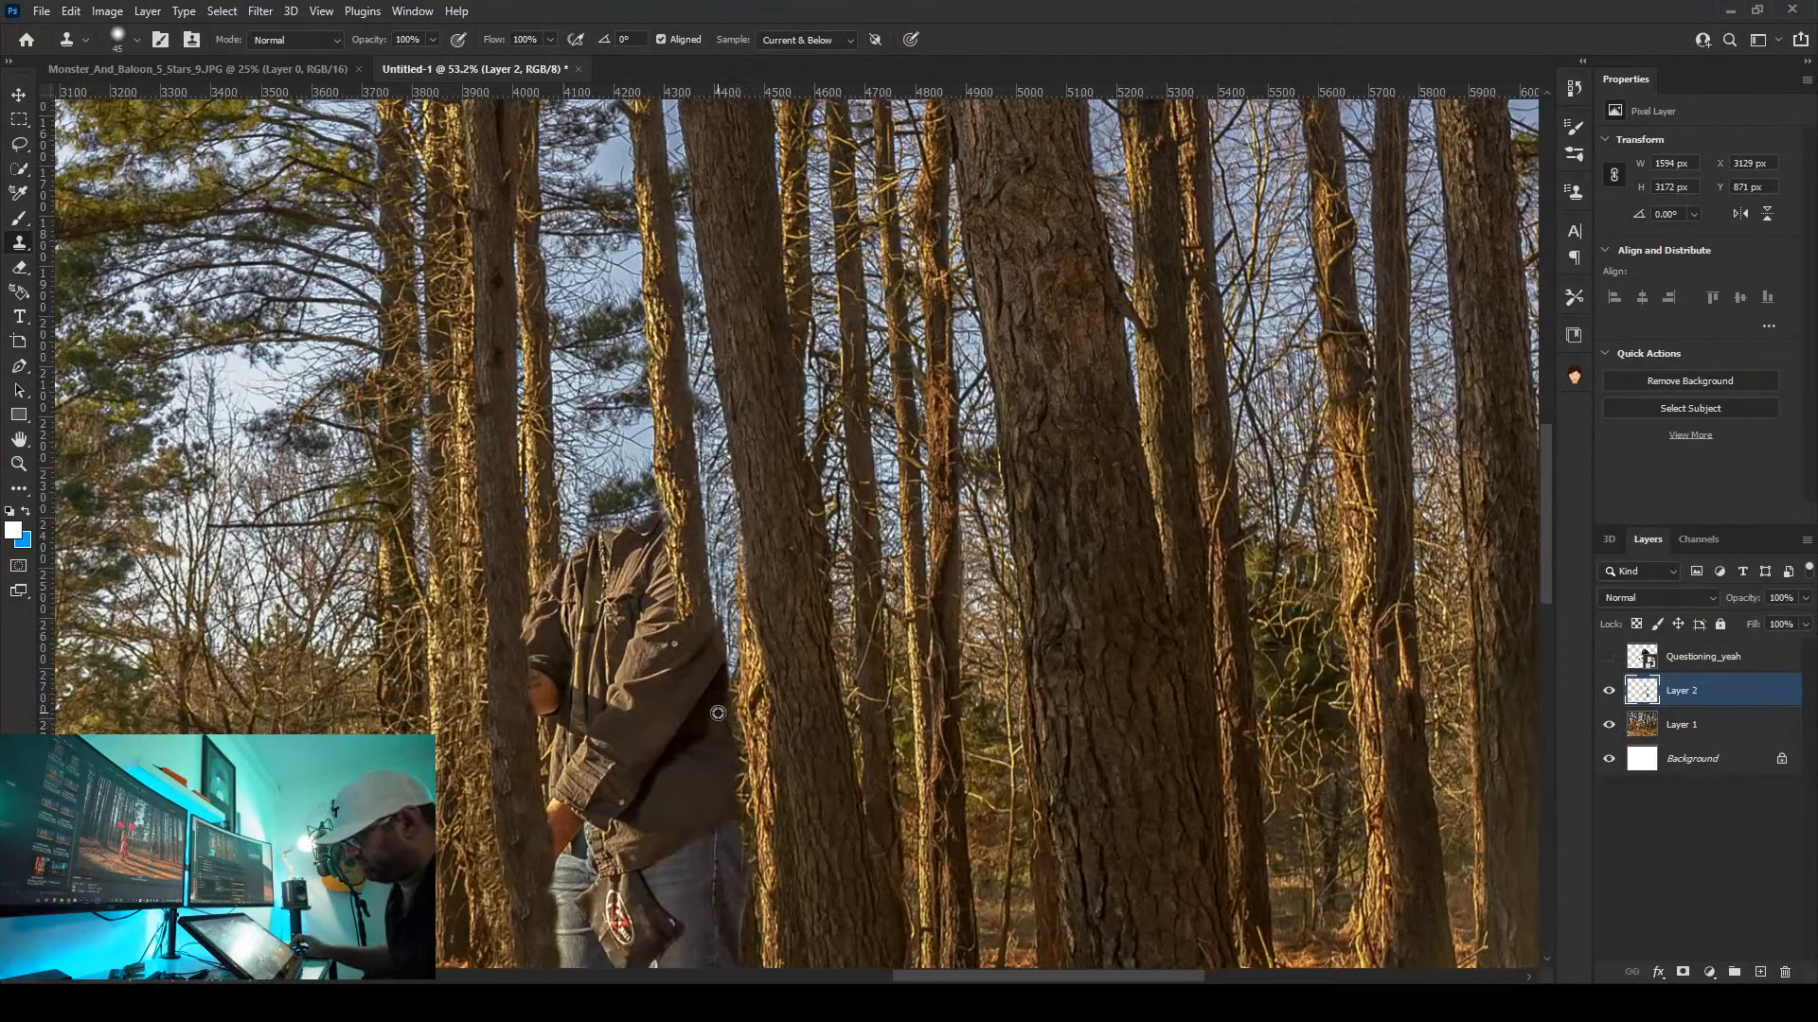
scroll(739, 661, "down", 4)
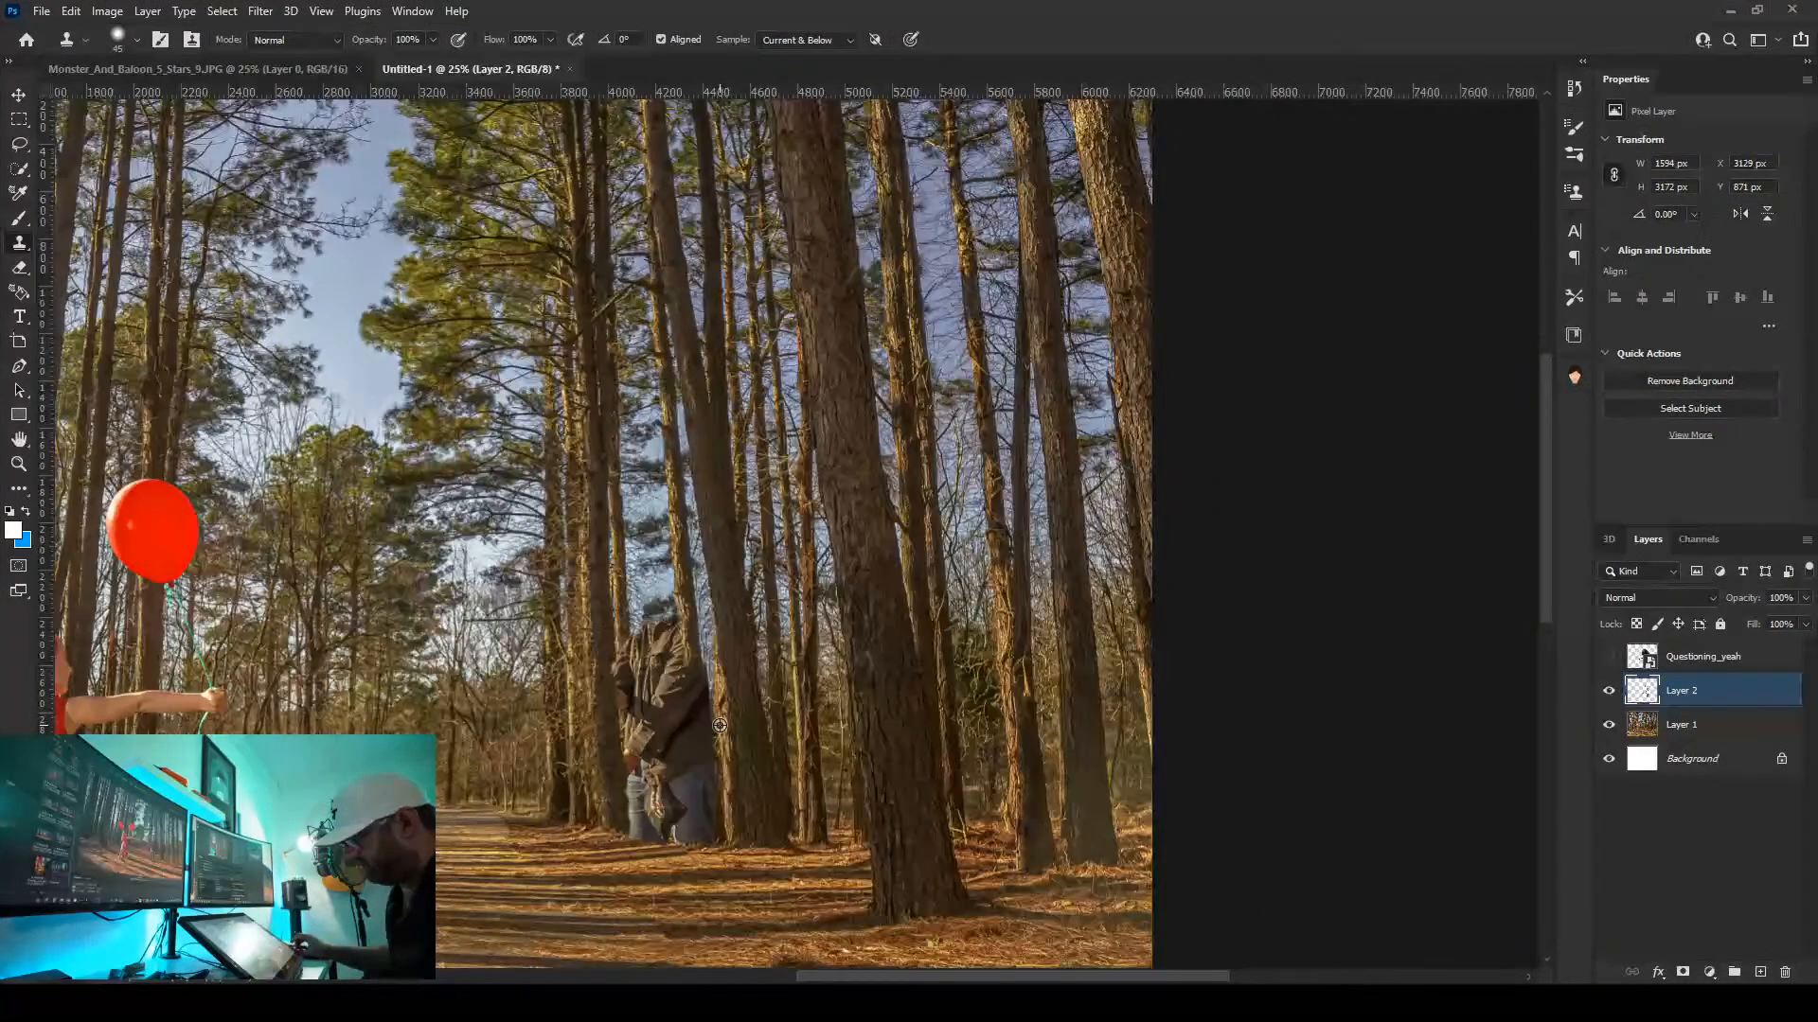
scroll(705, 753, "up", 3)
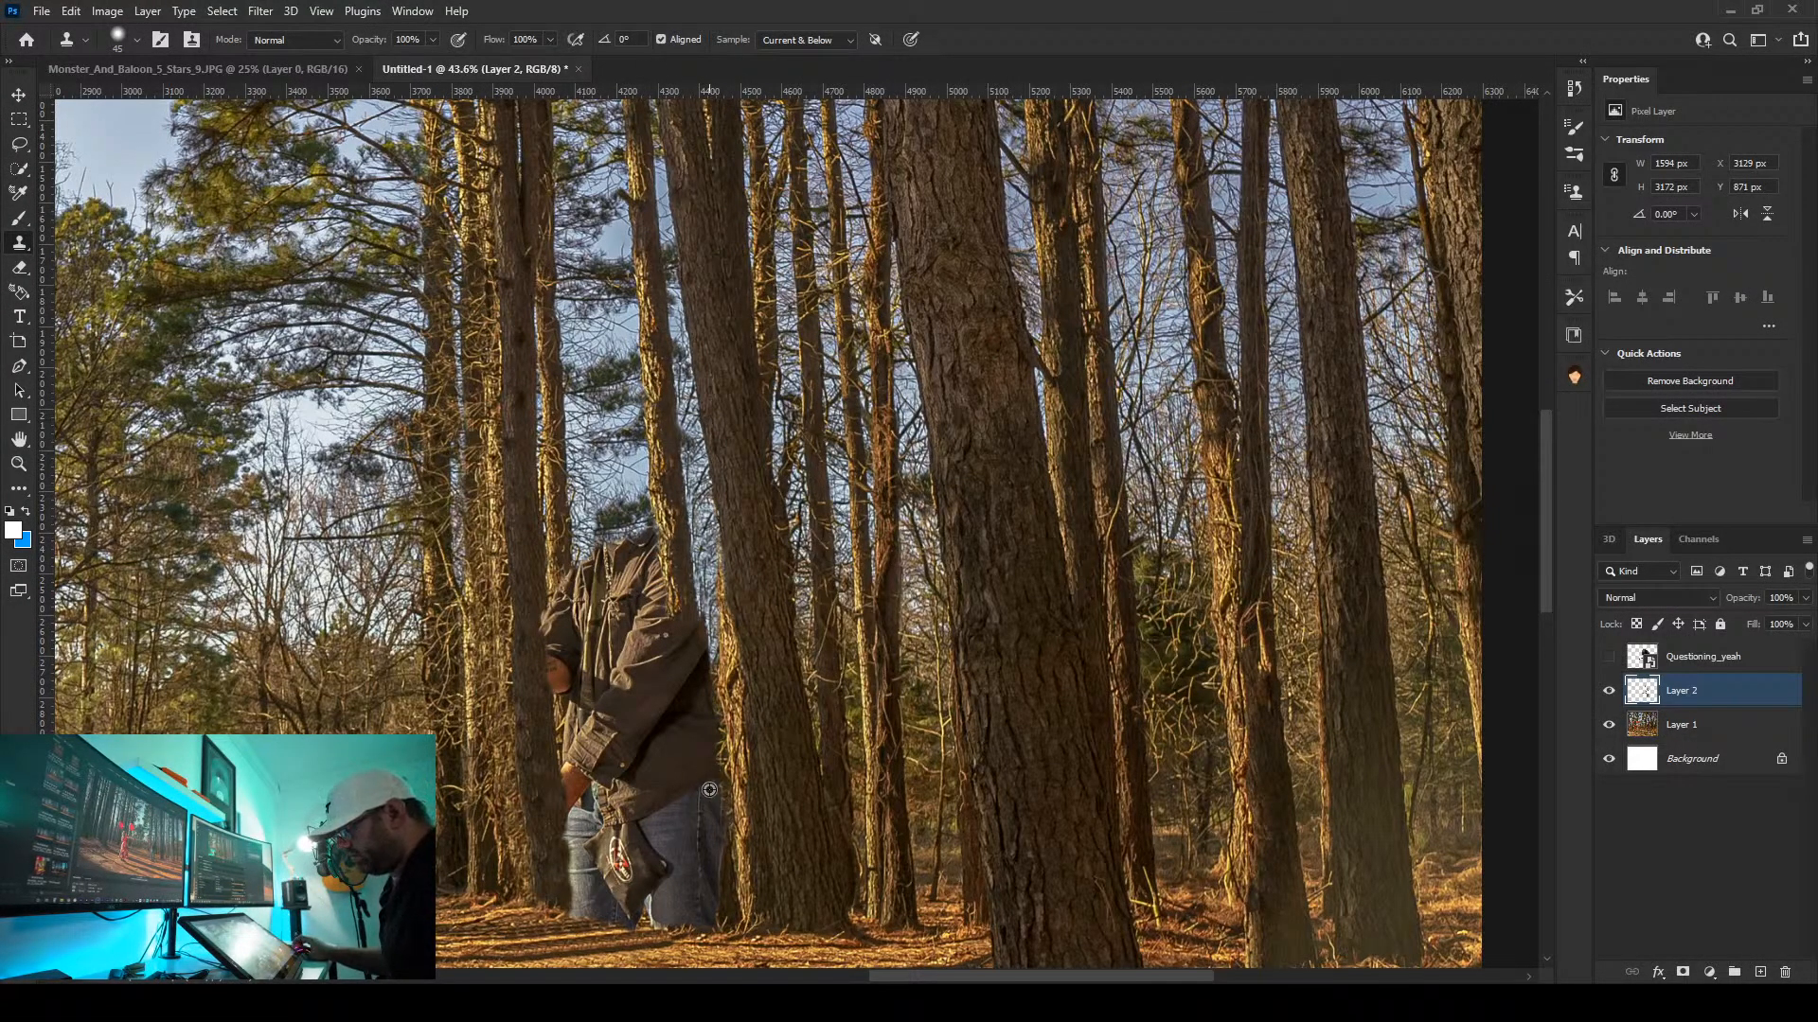
scroll(729, 791, "up", 4)
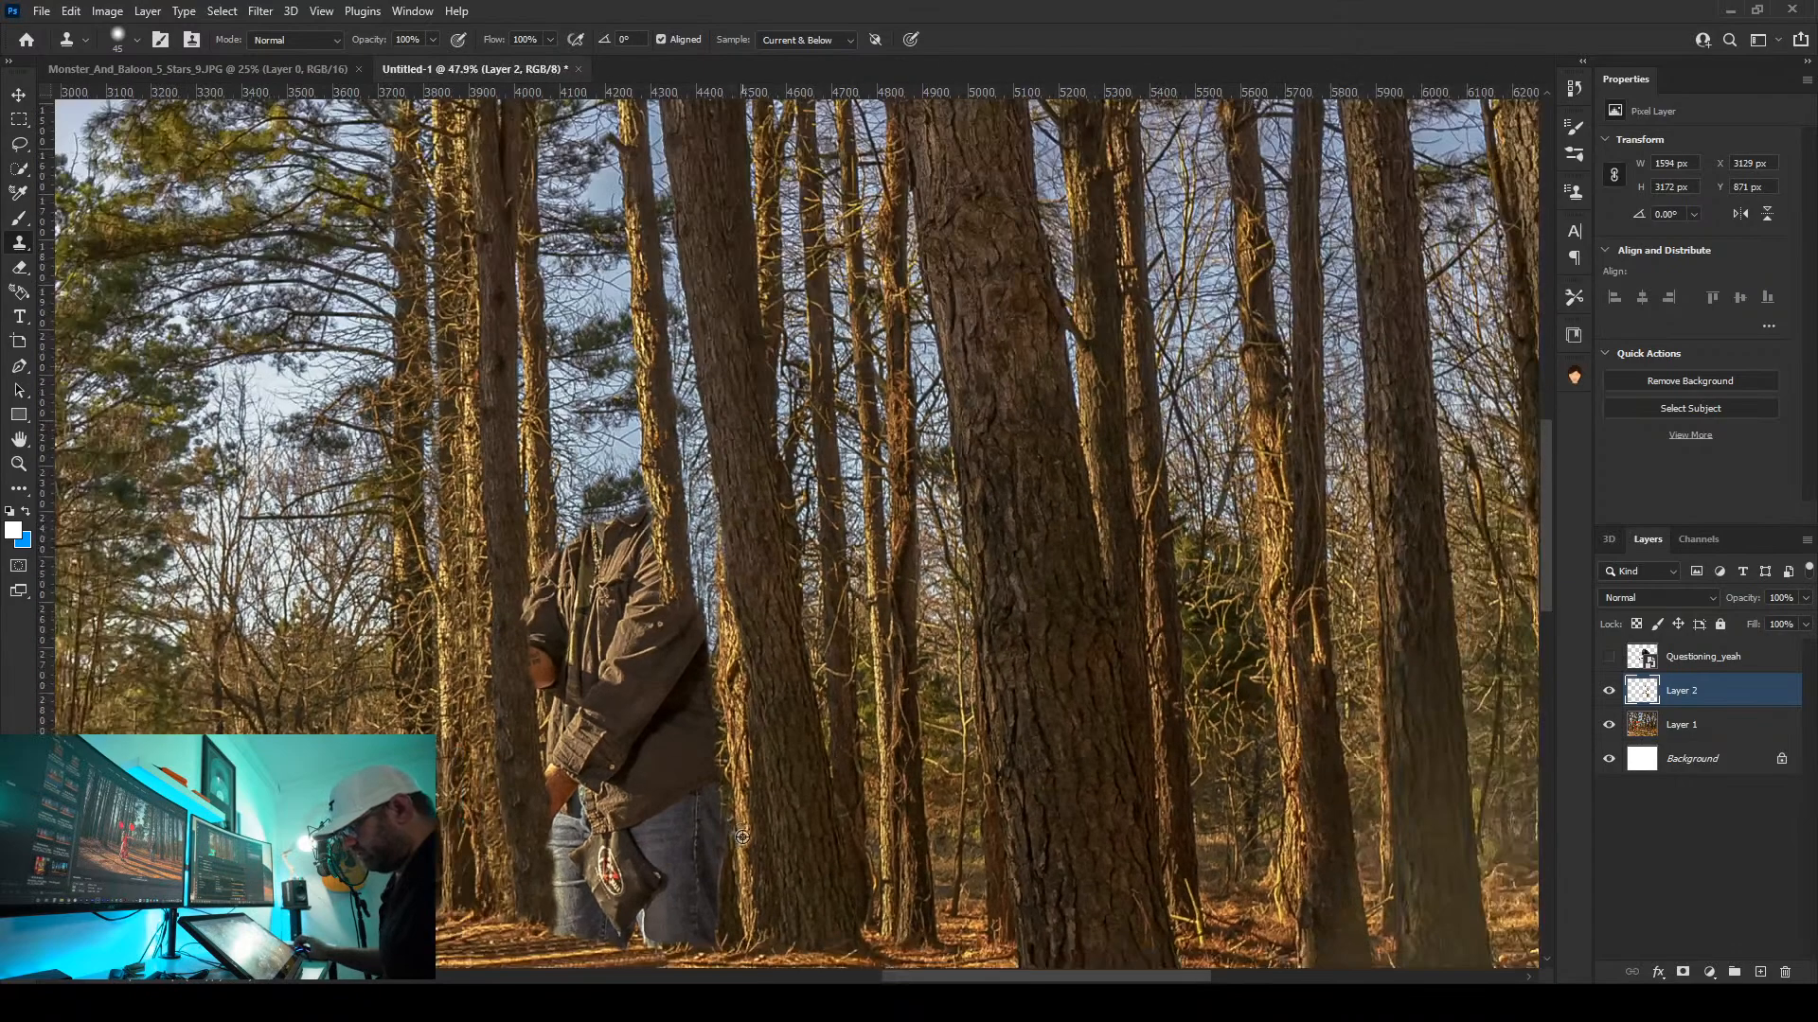
scroll(733, 845, "up", 1)
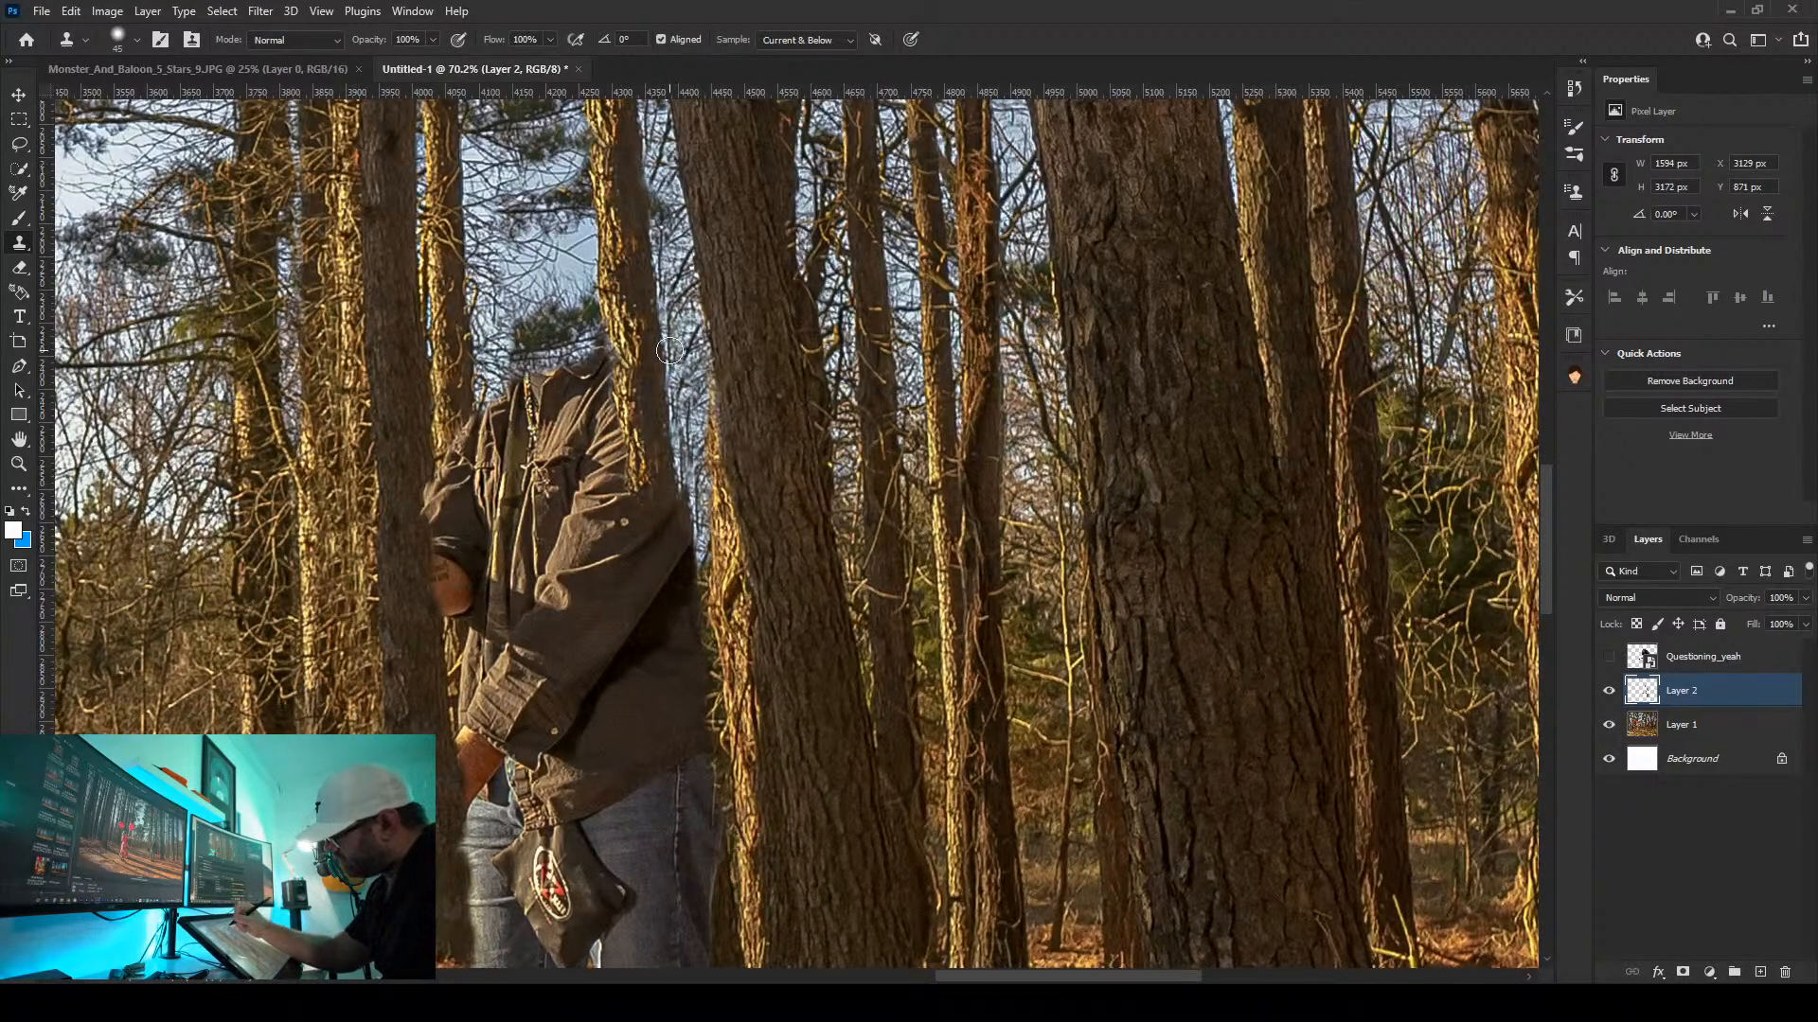
mouse_move(675, 501)
left_mouse_down()
mouse_move(685, 554)
mouse_move(648, 495)
mouse_move(639, 517)
mouse_move(665, 519)
mouse_move(693, 629)
mouse_move(683, 573)
mouse_move(698, 726)
mouse_move(629, 472)
mouse_move(692, 759)
mouse_move(641, 638)
mouse_move(680, 719)
mouse_move(666, 730)
mouse_move(652, 587)
left_mouse_up()
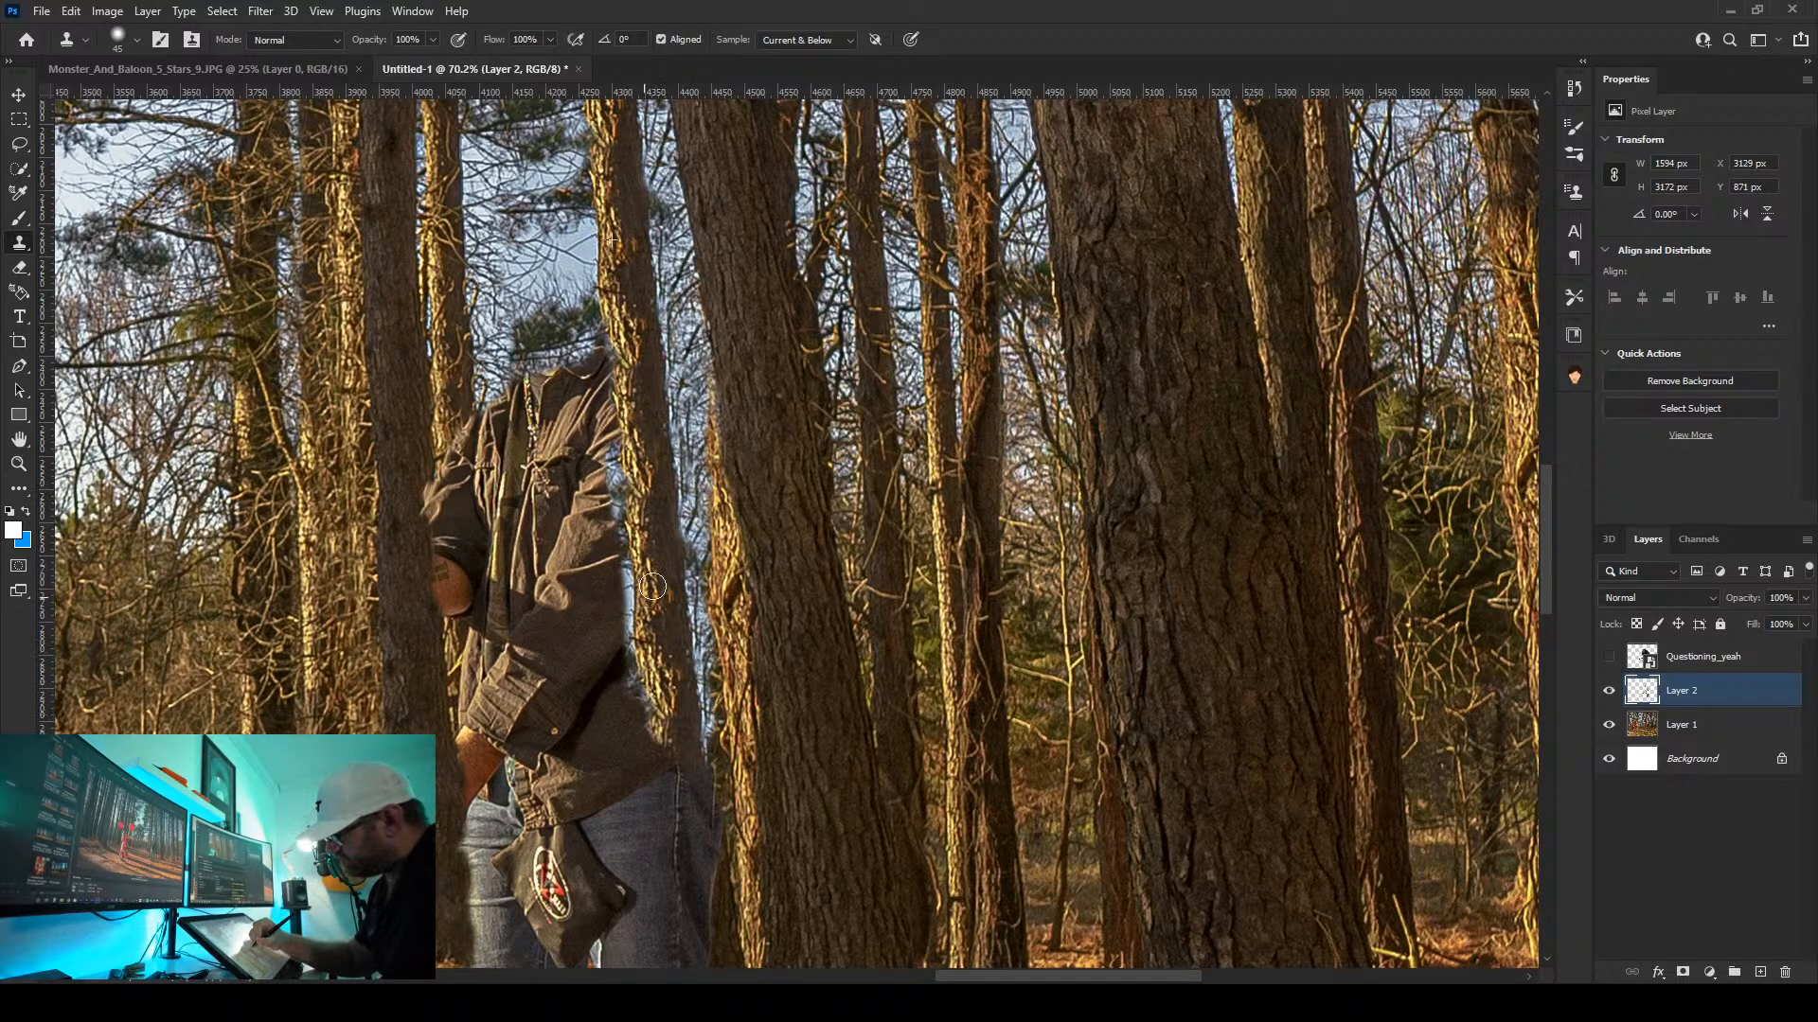
mouse_move(630, 442)
left_mouse_down()
mouse_move(608, 346)
mouse_move(588, 419)
mouse_move(566, 379)
mouse_move(524, 400)
mouse_move(611, 456)
mouse_move(505, 431)
mouse_move(580, 455)
mouse_move(617, 529)
mouse_move(531, 510)
mouse_move(503, 424)
mouse_move(491, 434)
mouse_move(613, 543)
mouse_move(618, 613)
mouse_move(585, 554)
mouse_move(557, 577)
mouse_move(623, 649)
mouse_move(522, 535)
mouse_move(560, 636)
mouse_move(628, 648)
mouse_move(594, 666)
mouse_move(582, 629)
left_mouse_up()
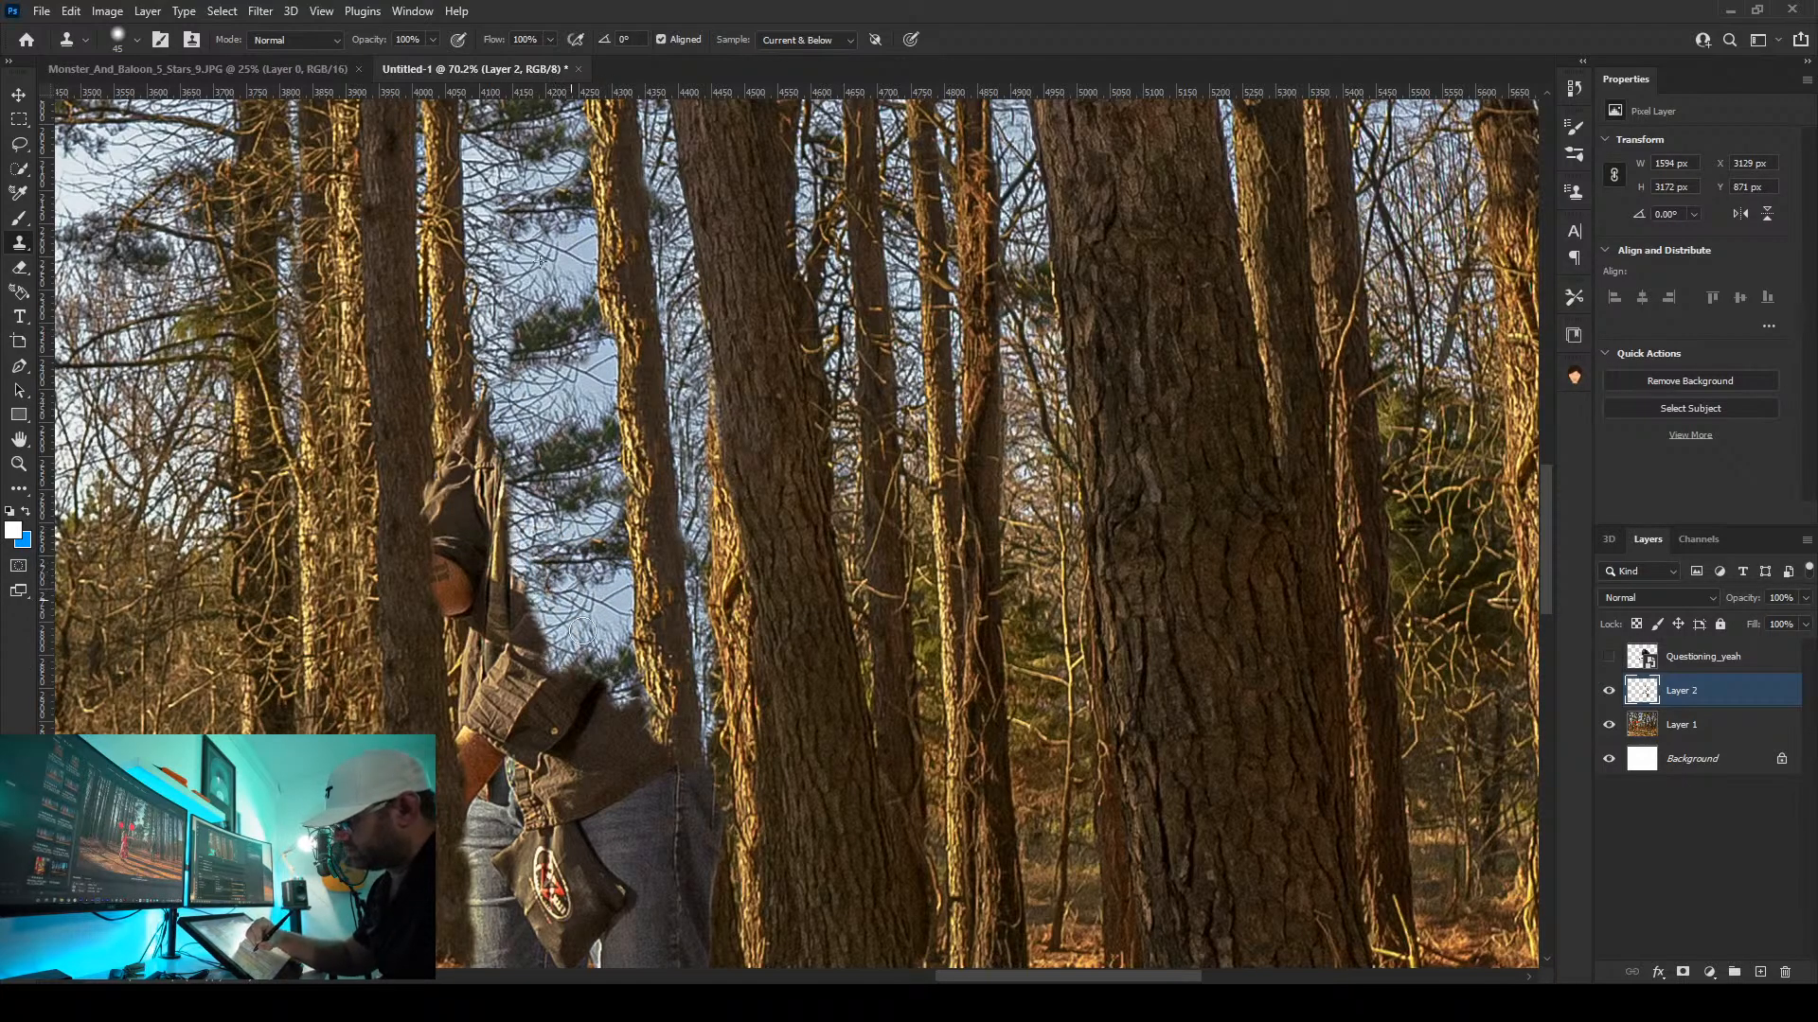
left_click_drag(640, 686, 608, 659)
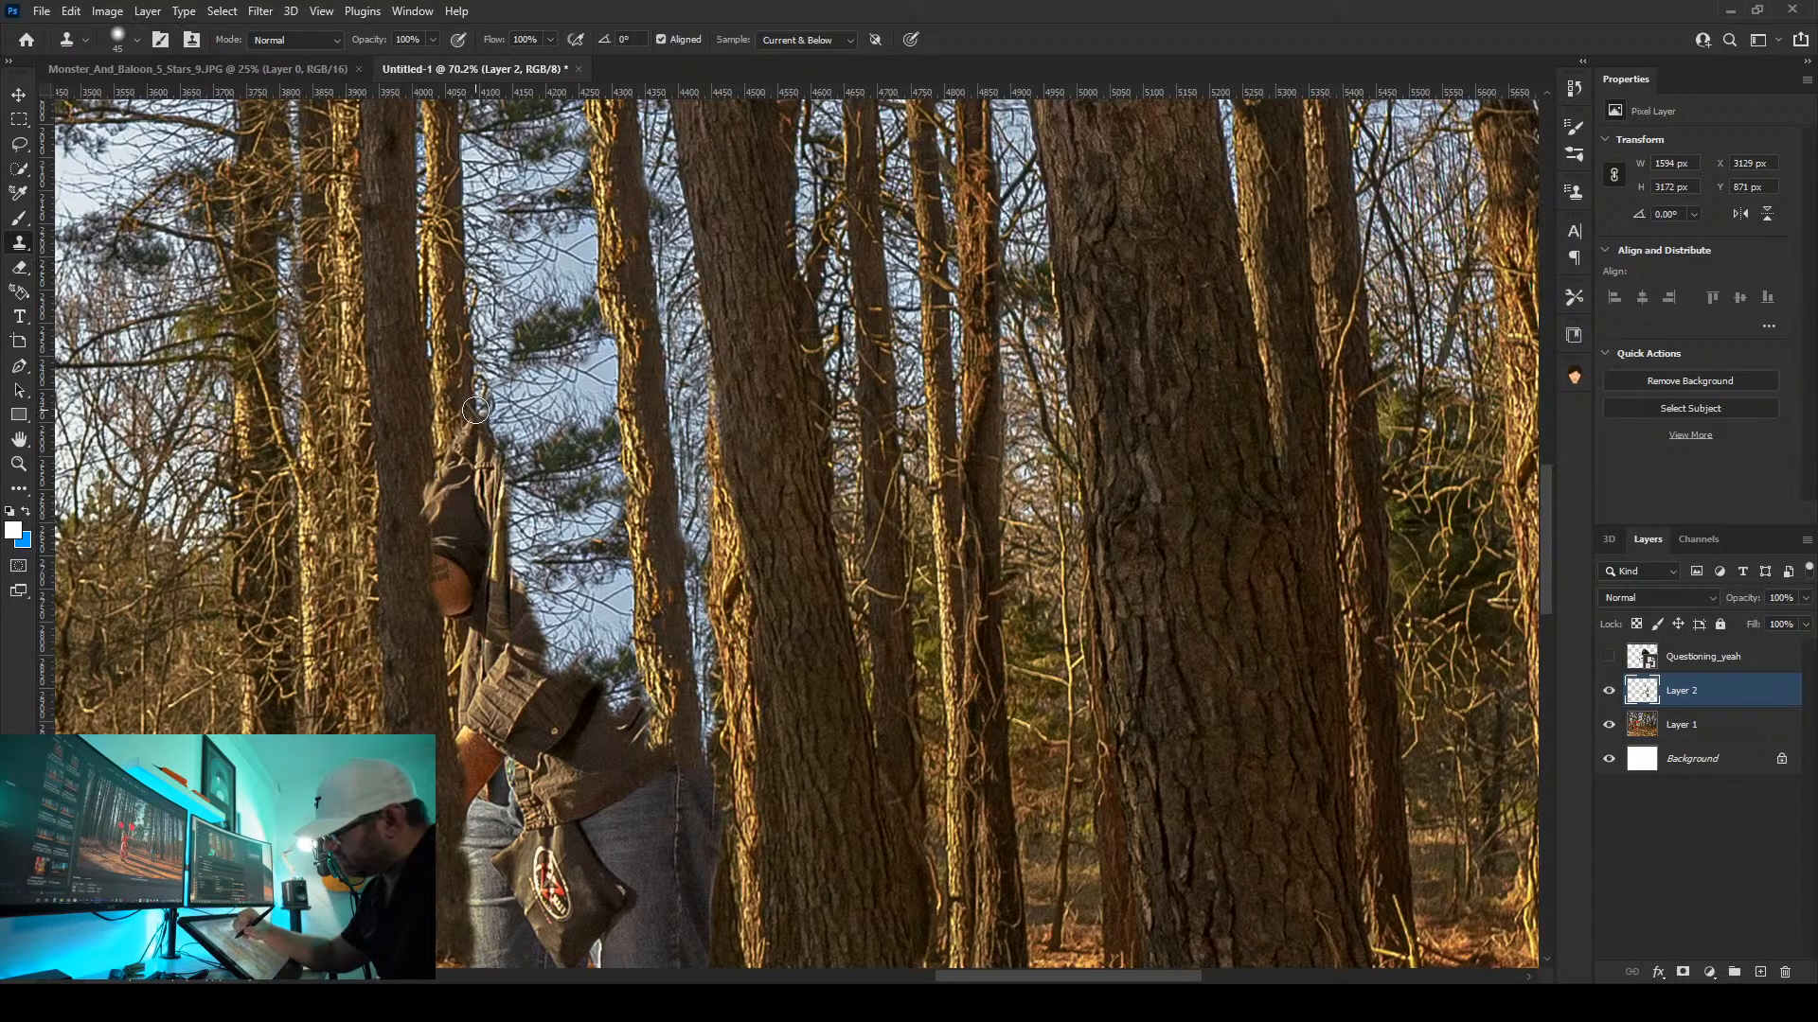
Clone bark and branches down the two trunks beside the man's far arm, covering his shoulder, hand and outer leg edge
mouse_move(475, 409)
left_mouse_down()
mouse_move(500, 570)
mouse_move(478, 449)
mouse_move(469, 486)
mouse_move(461, 455)
mouse_move(456, 475)
mouse_move(506, 575)
mouse_move(476, 553)
mouse_move(471, 590)
mouse_move(452, 526)
left_mouse_up()
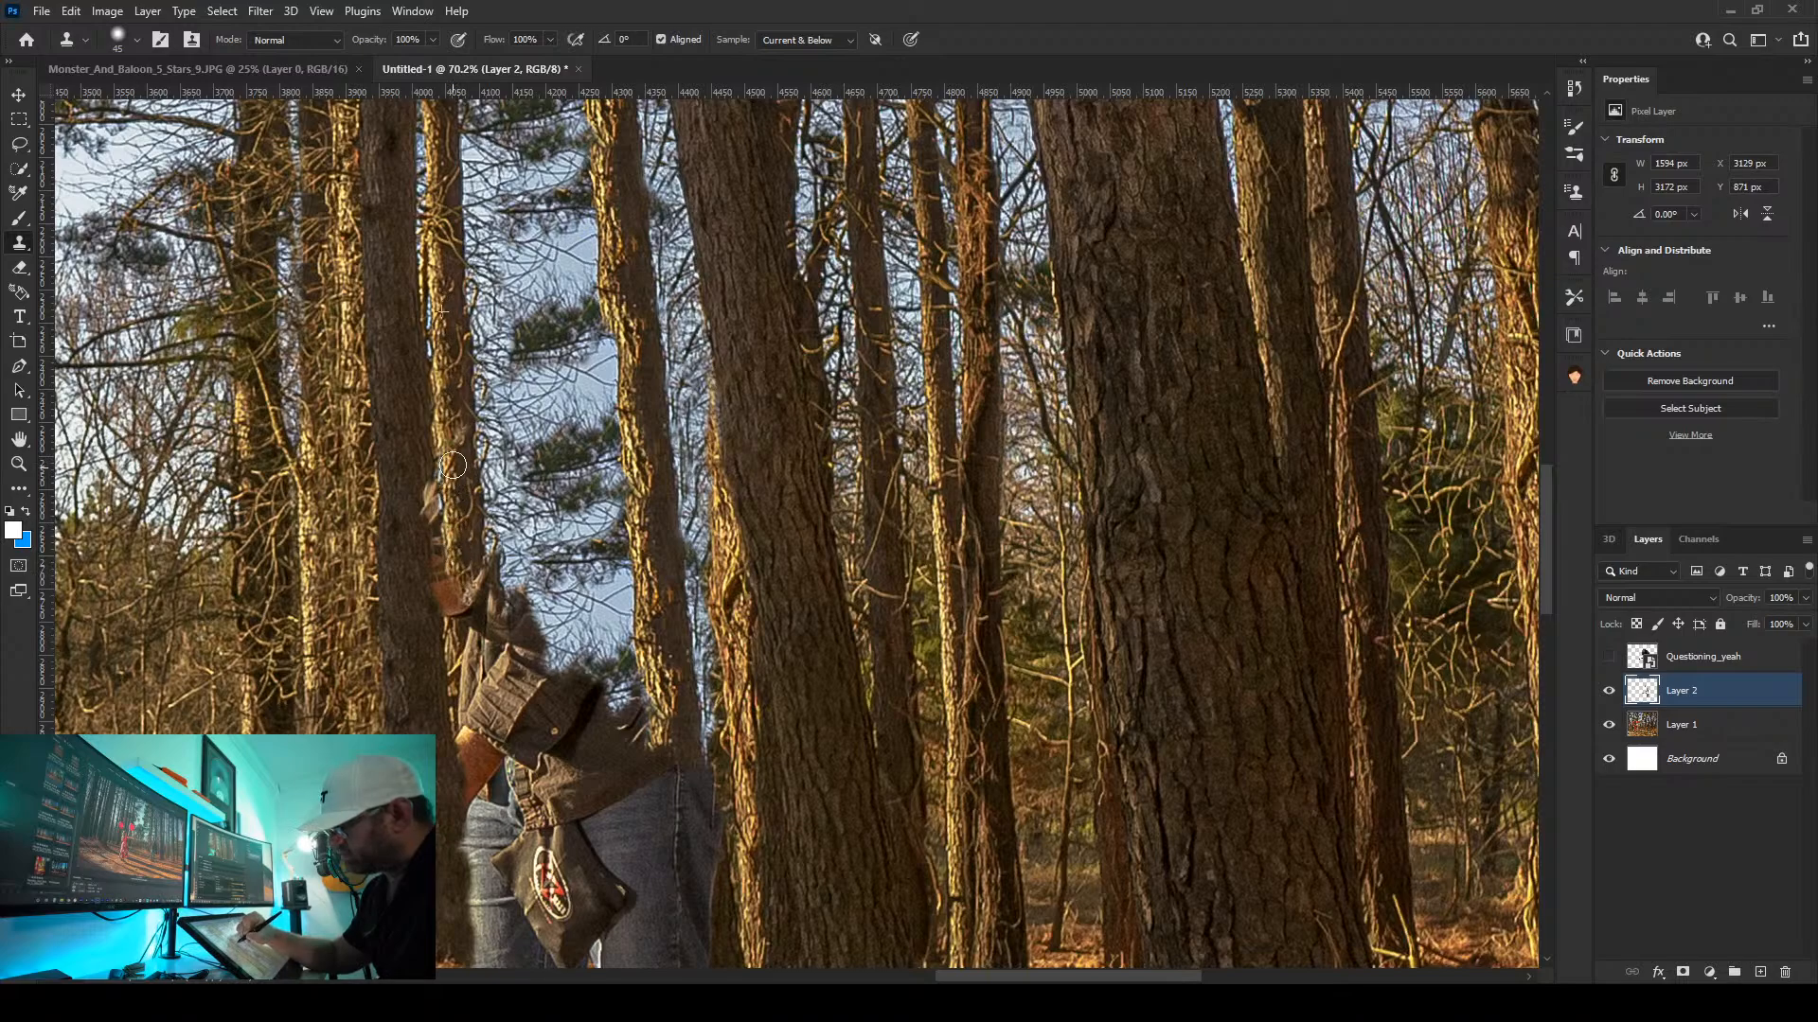
mouse_move(495, 576)
left_mouse_down()
mouse_move(540, 391)
mouse_move(525, 417)
mouse_move(566, 380)
mouse_move(523, 527)
mouse_move(505, 287)
mouse_move(519, 512)
mouse_move(489, 326)
left_mouse_up()
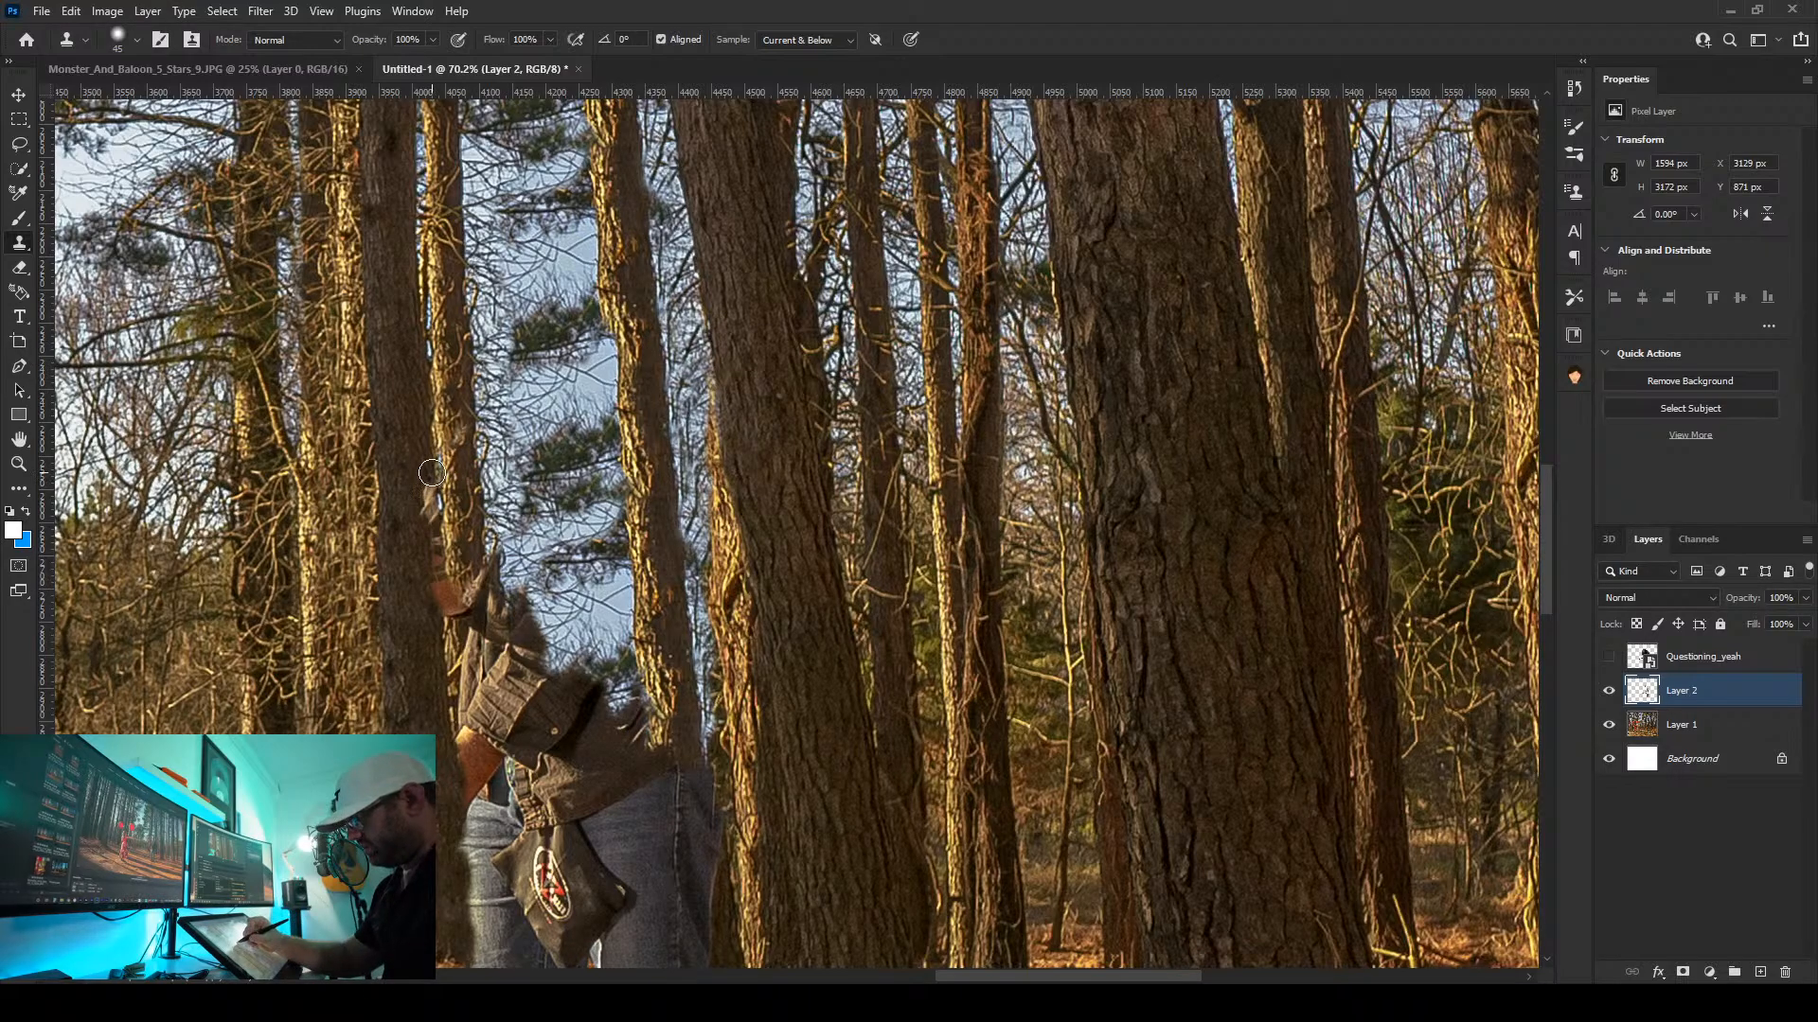
left_click_drag(432, 470, 451, 718)
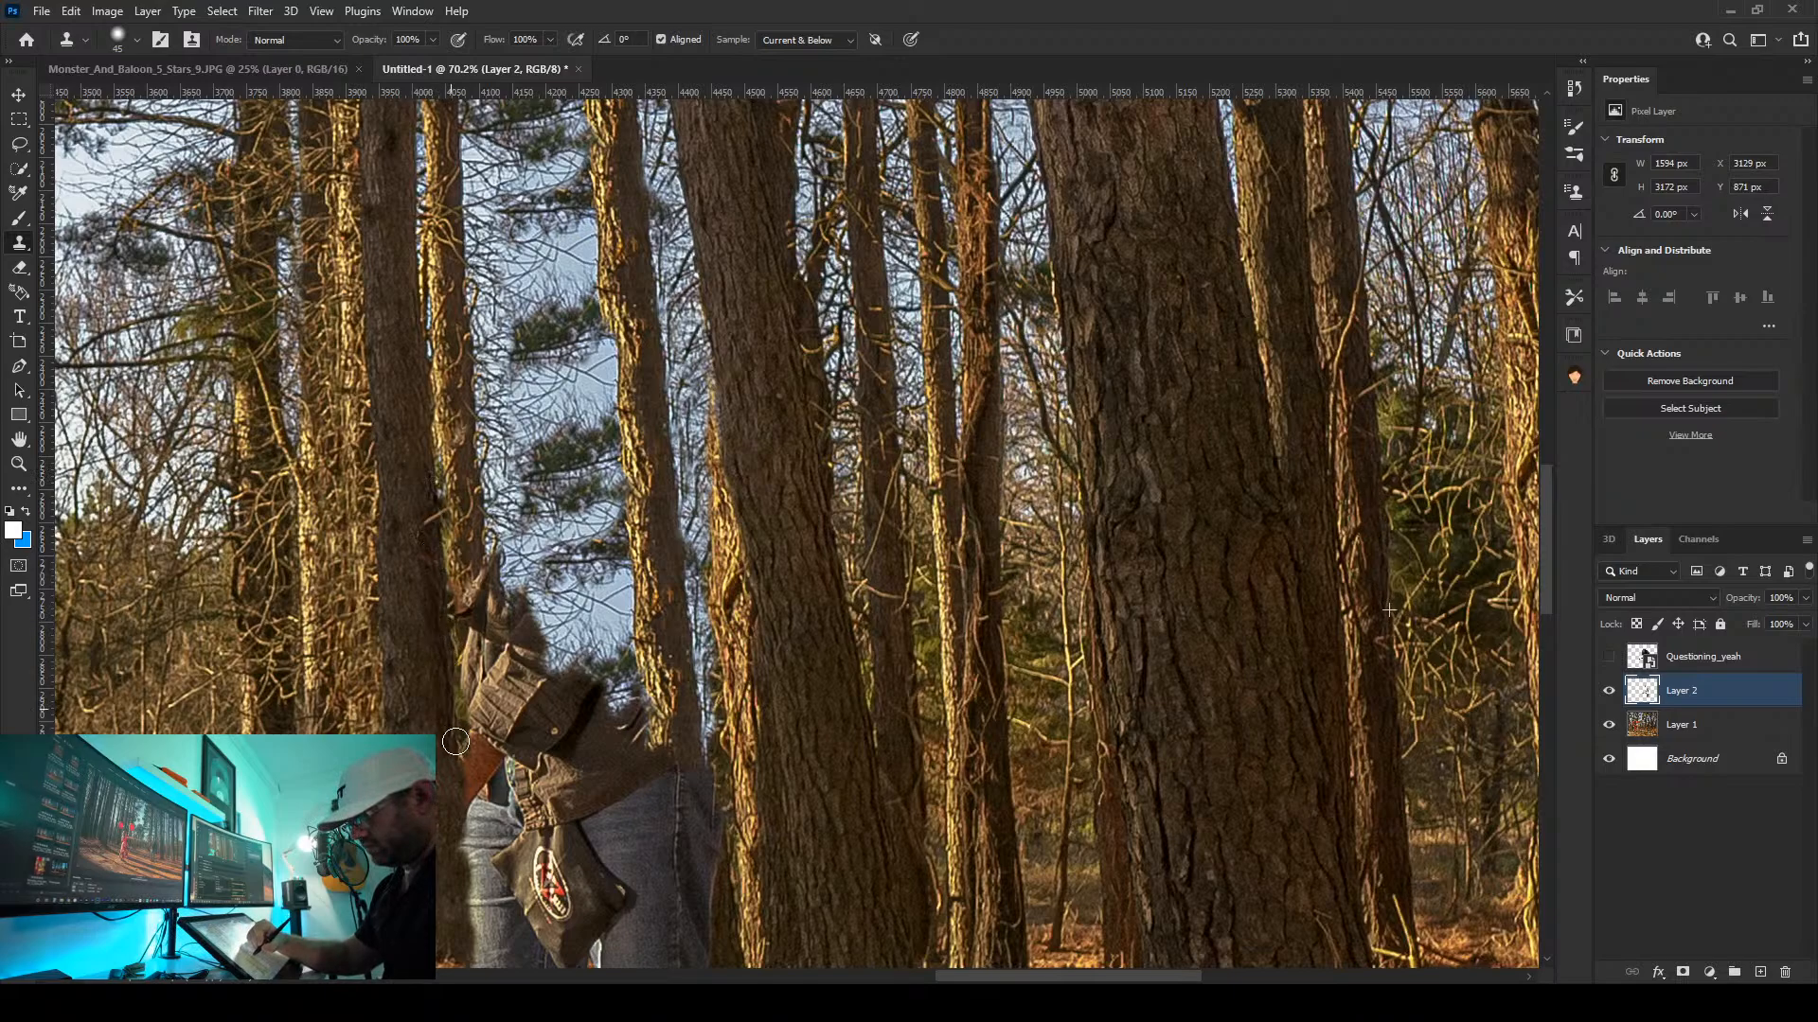
mouse_move(466, 837)
left_mouse_down()
mouse_move(464, 952)
mouse_move(465, 927)
left_mouse_up()
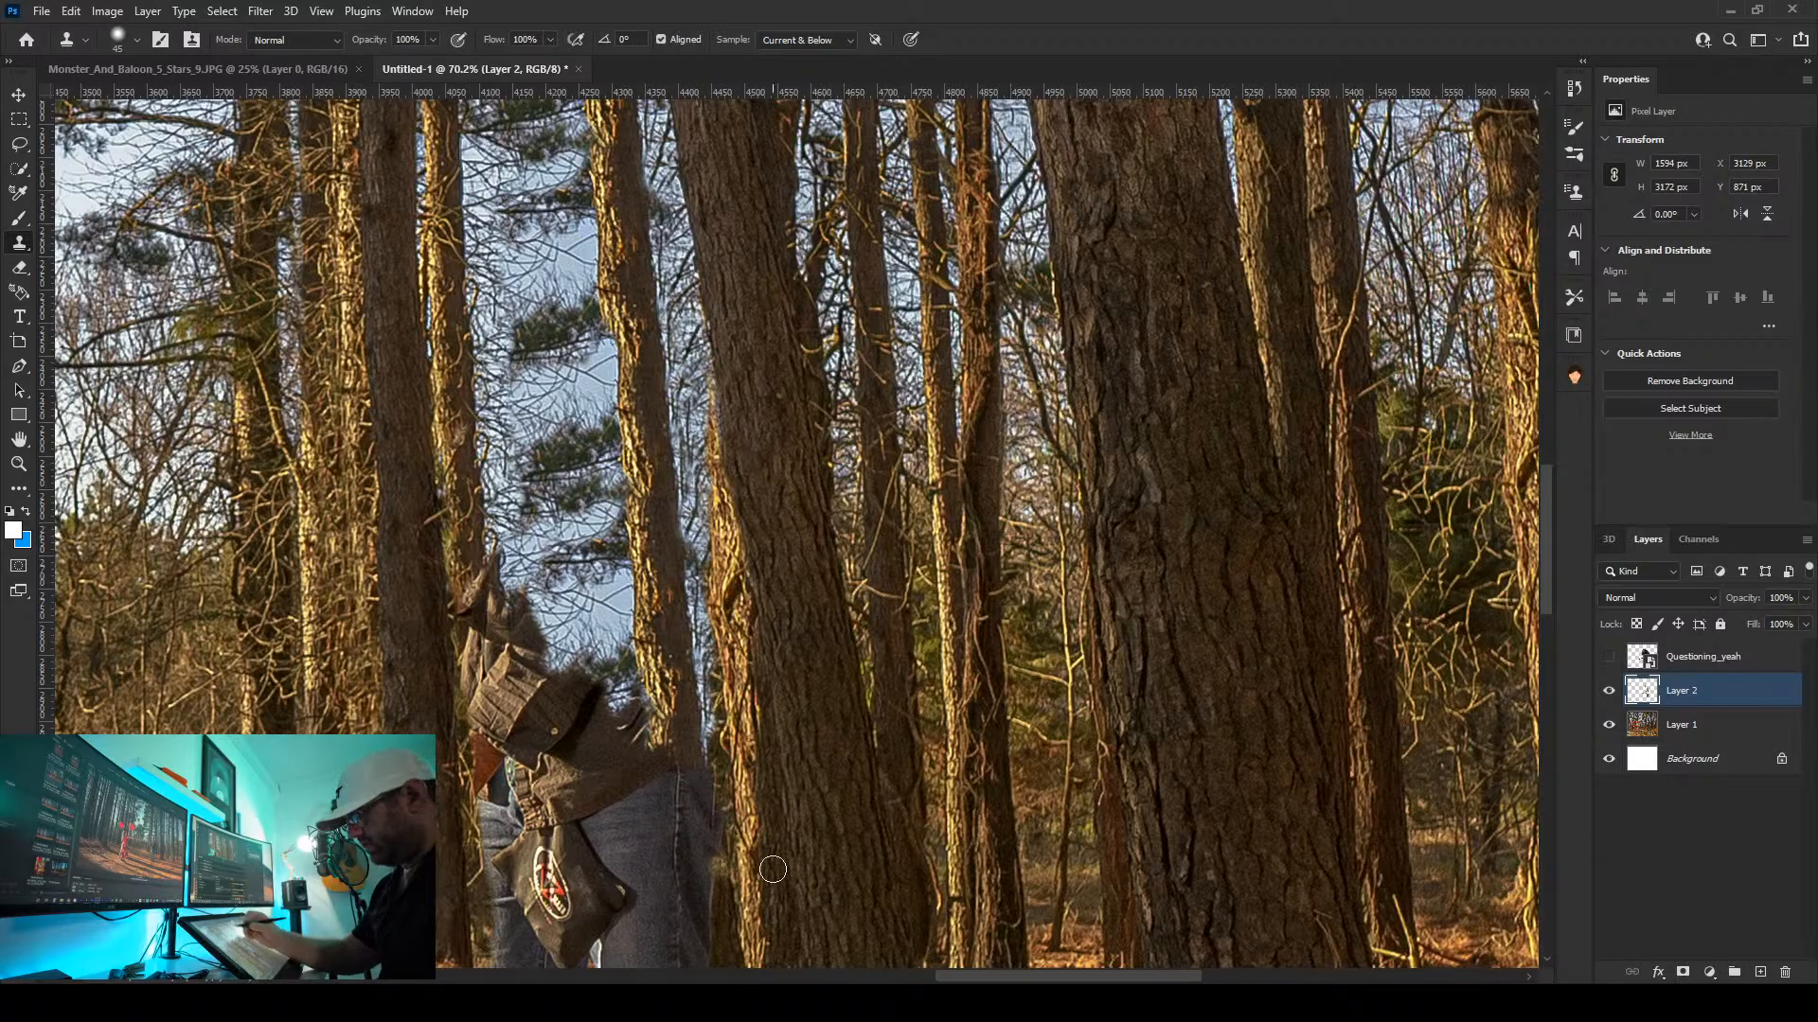
left_click_drag(772, 869, 835, 943)
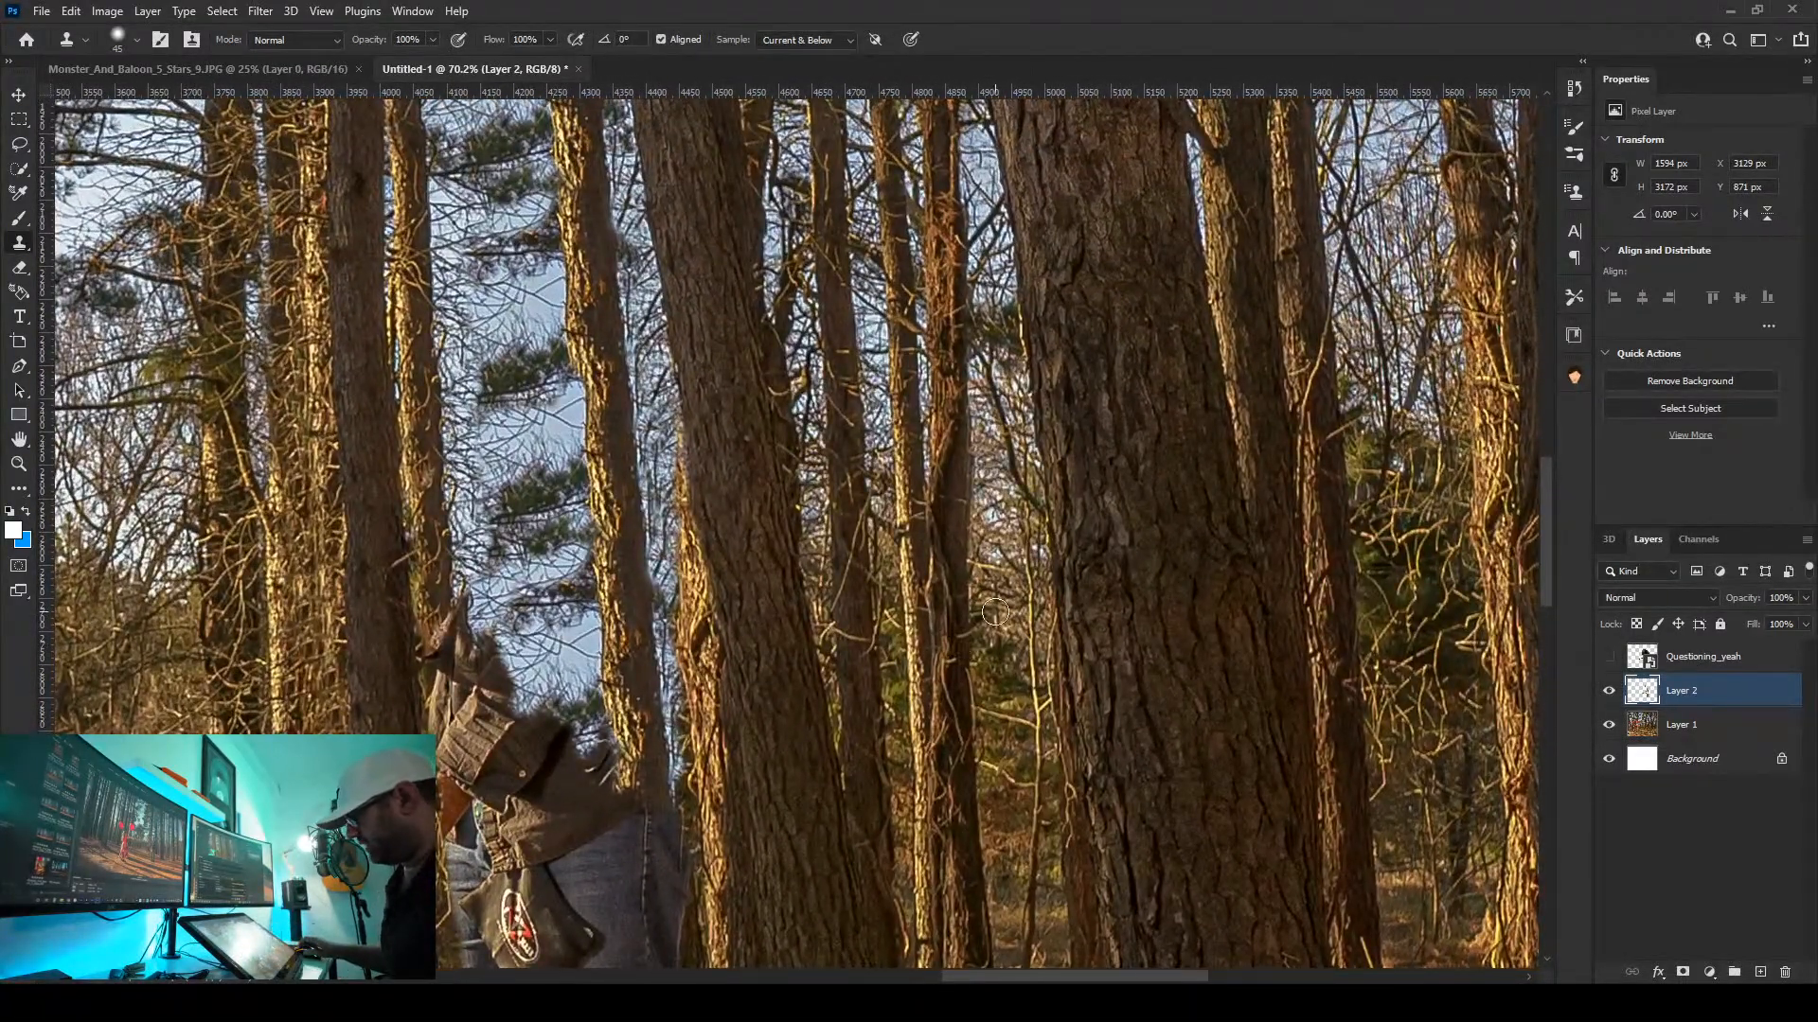
Clone the base of the sunlit vine-covered tree near the forest's right edge over the man's jeans and lower jacket
scroll(900, 497, "down", 5)
scroll(855, 509, "down", 3)
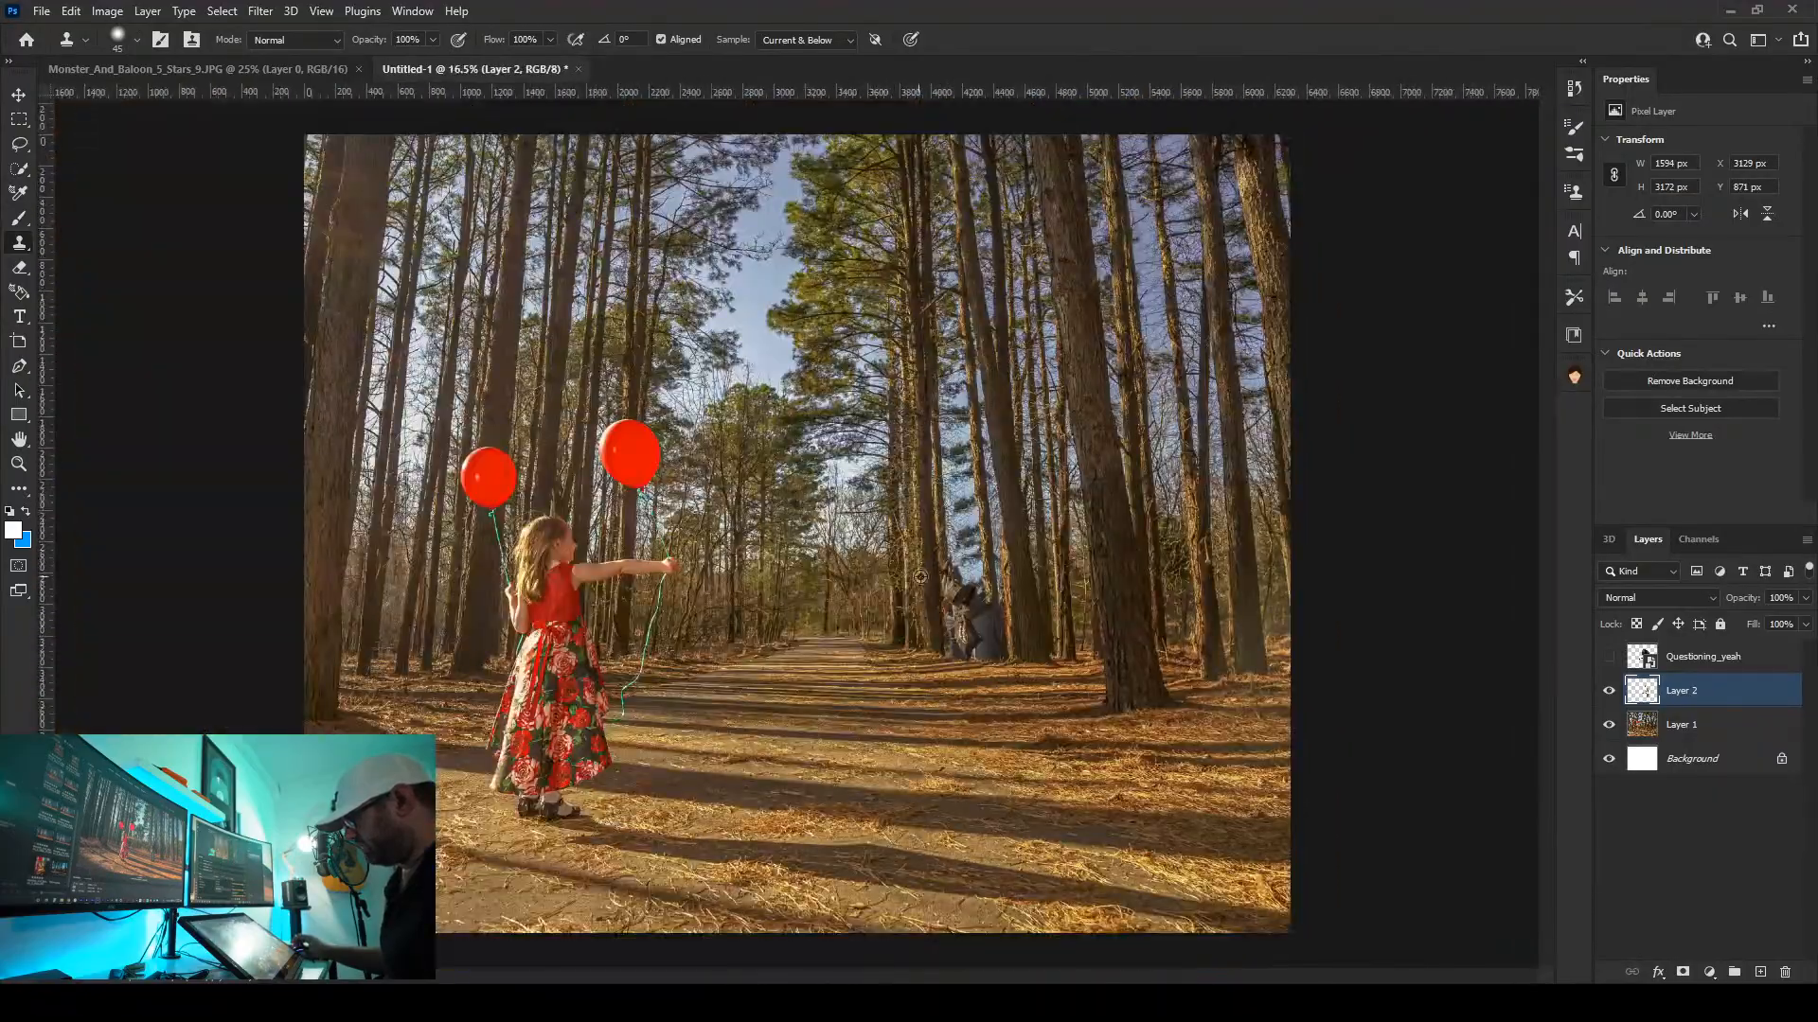
scroll(947, 540, "up", 6)
scroll(984, 567, "down", 1)
scroll(1231, 568, "down", 2)
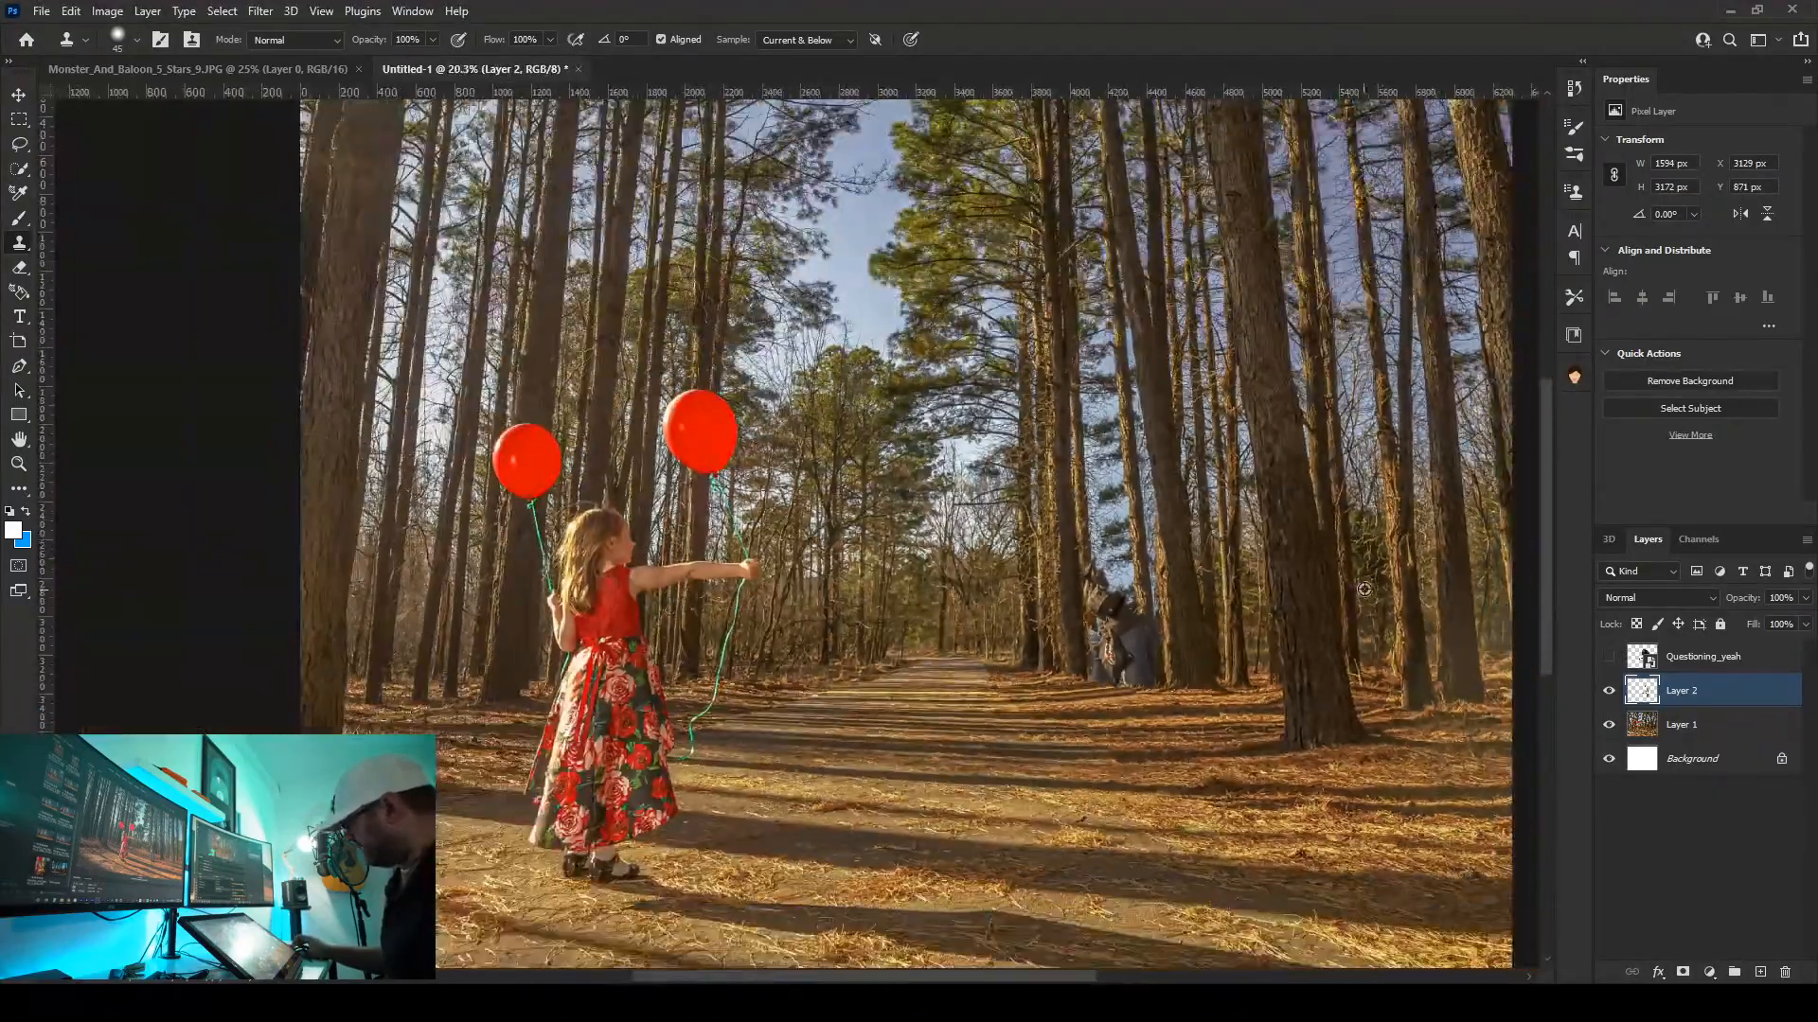
scroll(1300, 571, "up", 4)
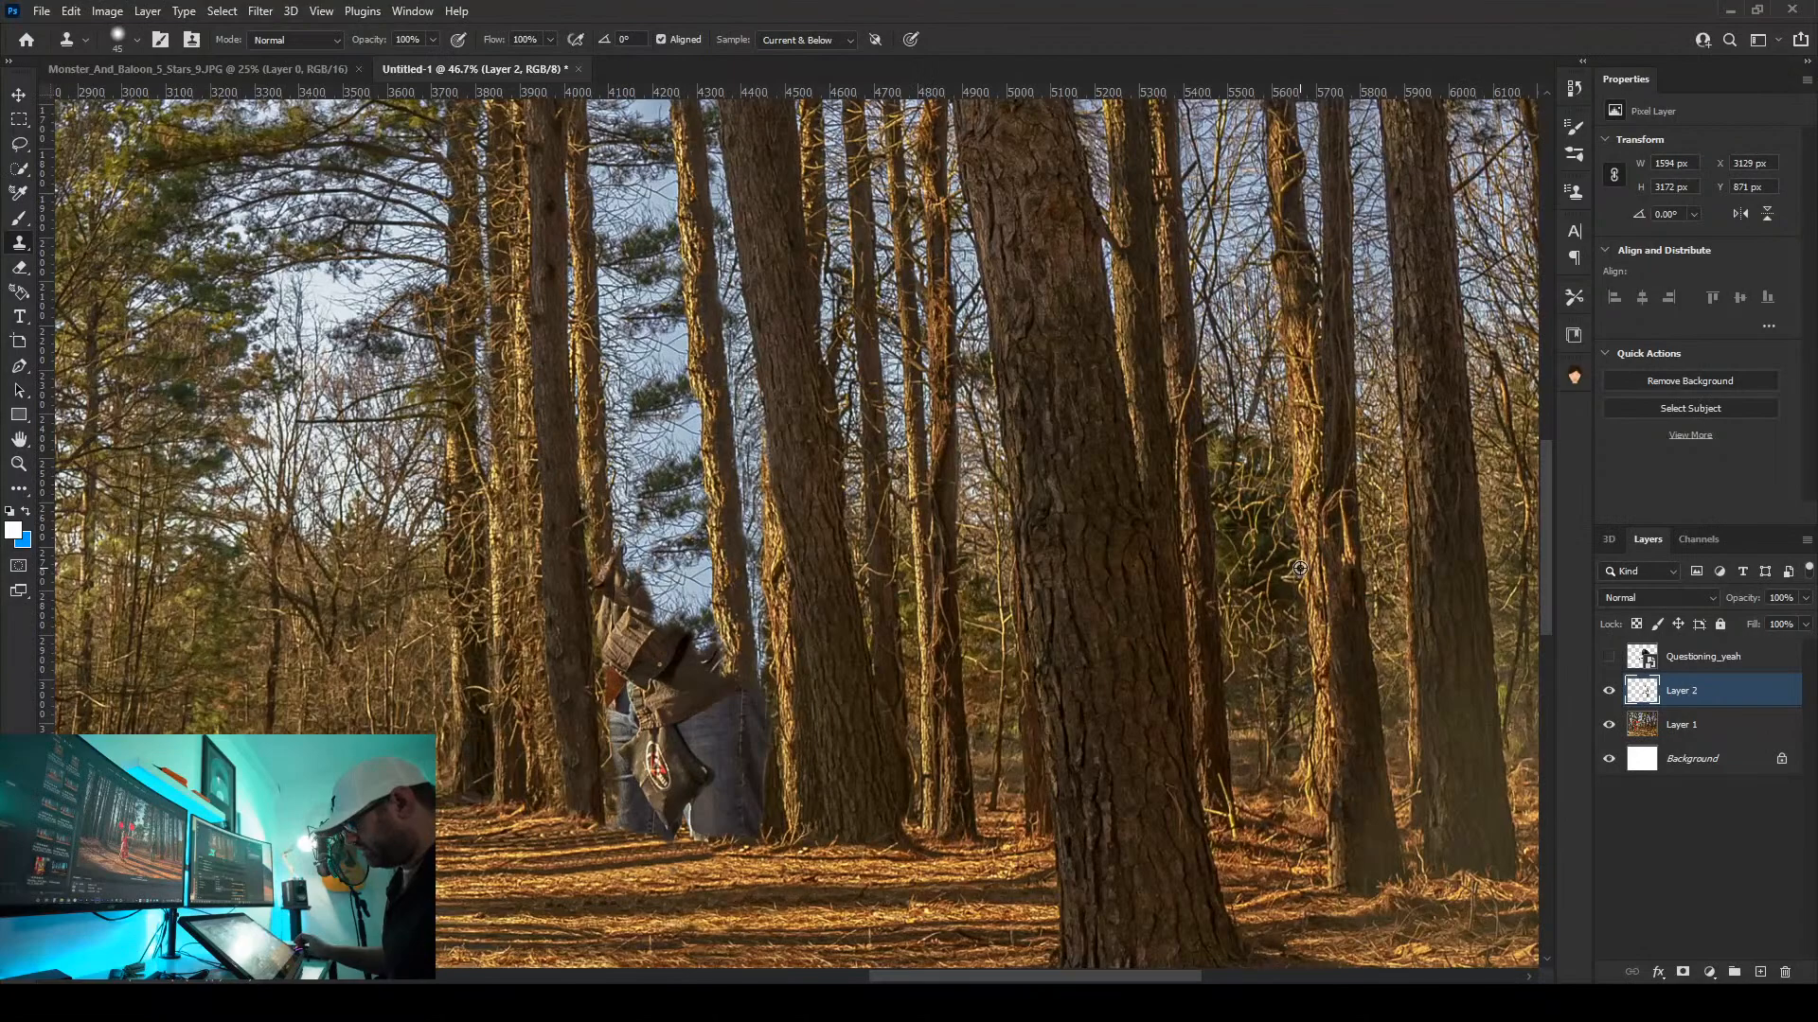
scroll(1300, 569, "up", 1)
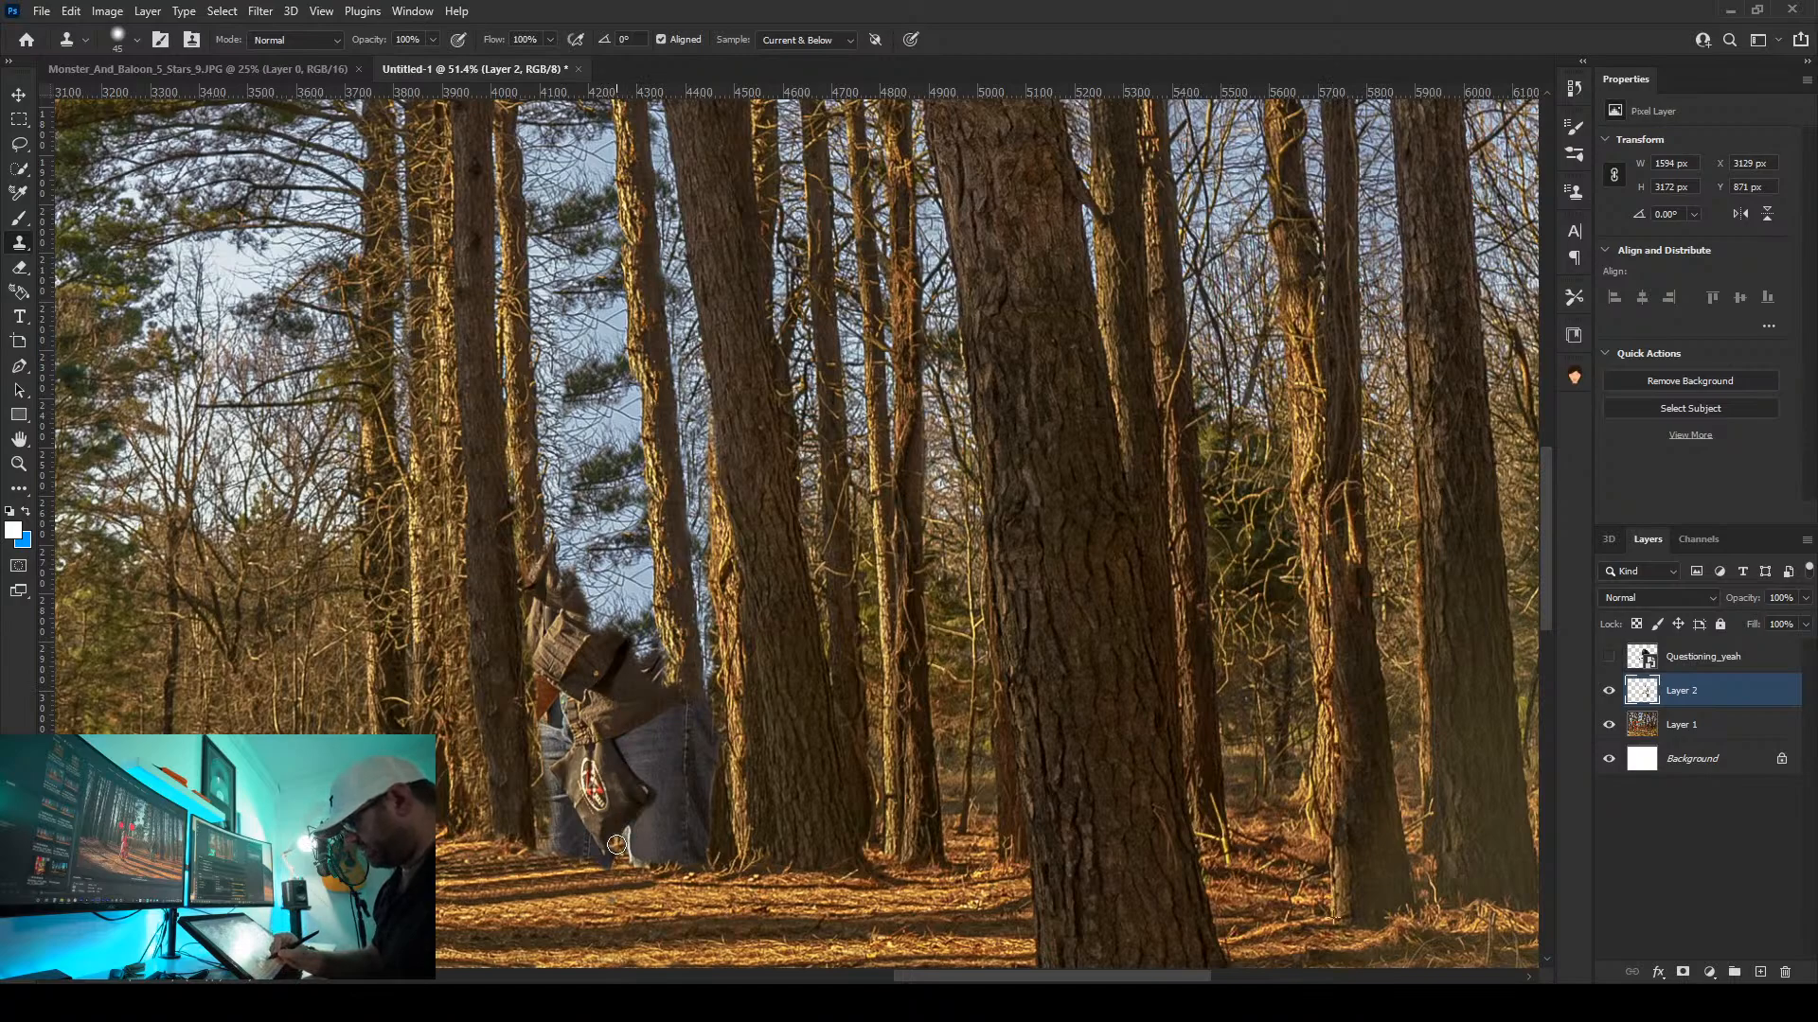
mouse_move(625, 850)
left_mouse_down()
mouse_move(653, 829)
mouse_move(639, 800)
mouse_move(626, 824)
left_mouse_up()
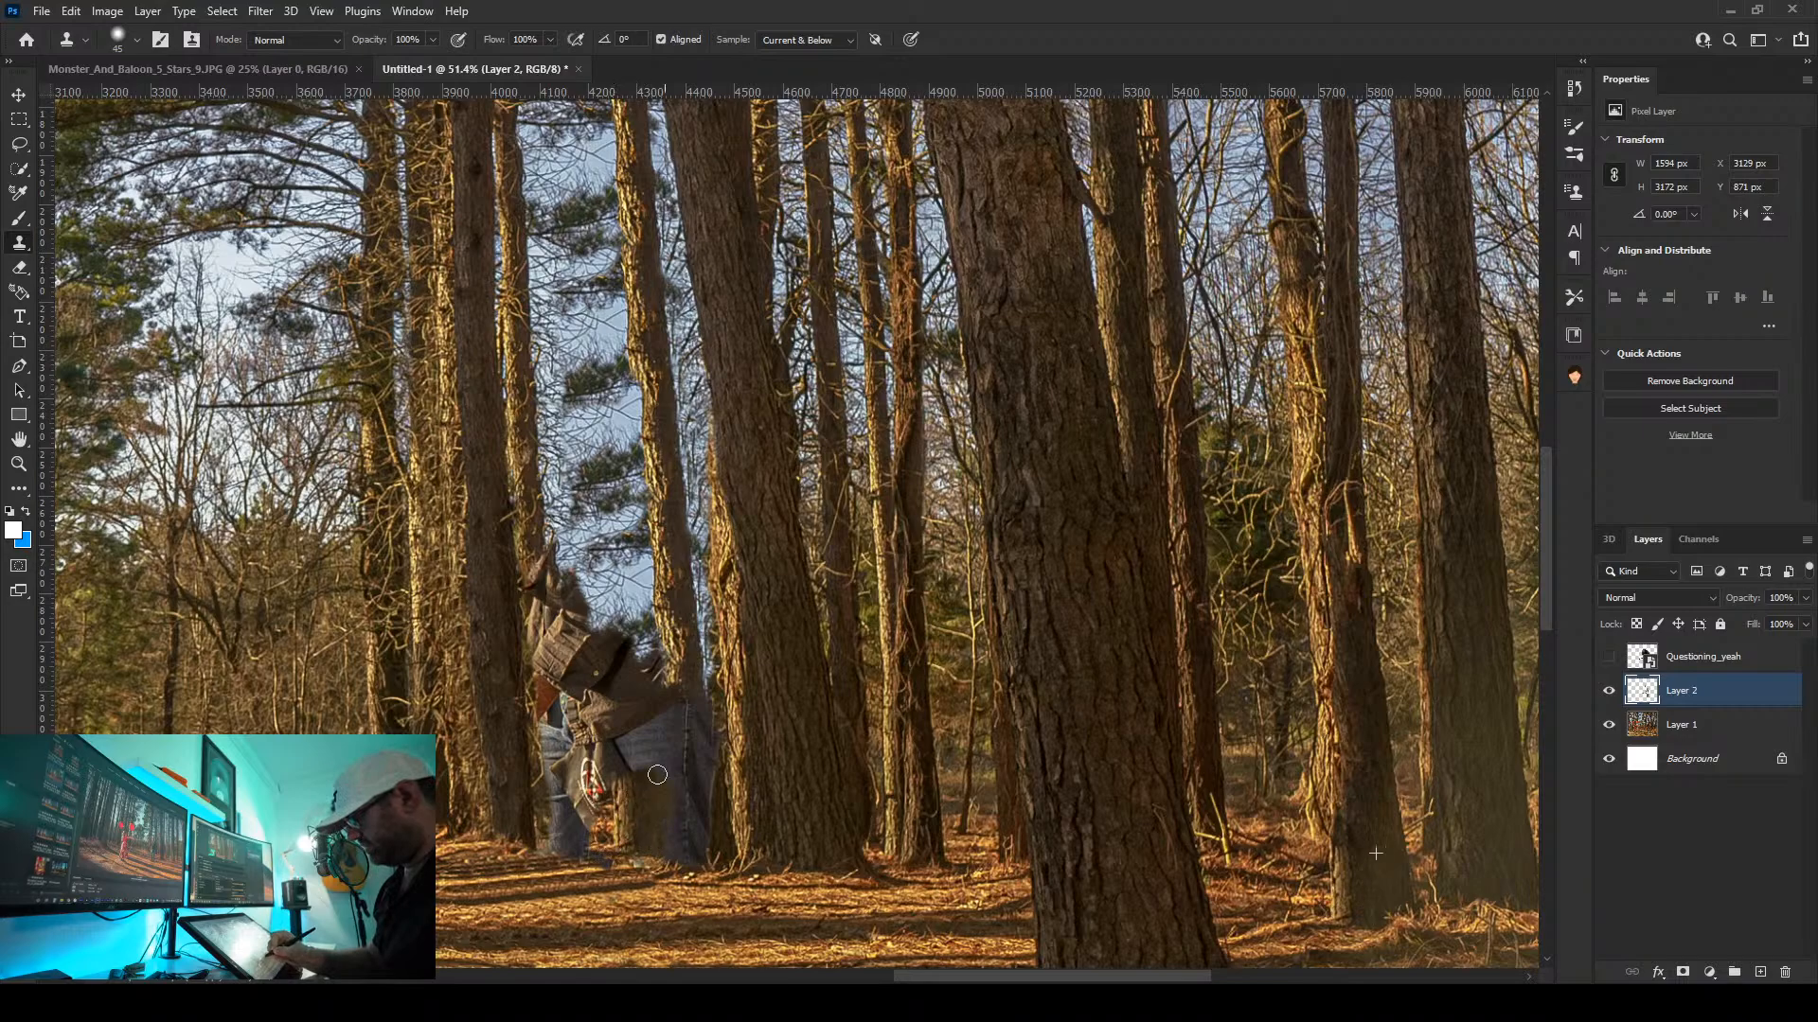
mouse_move(649, 746)
left_mouse_down()
mouse_move(663, 849)
mouse_move(661, 787)
mouse_move(681, 845)
mouse_move(677, 798)
mouse_move(674, 838)
left_mouse_up()
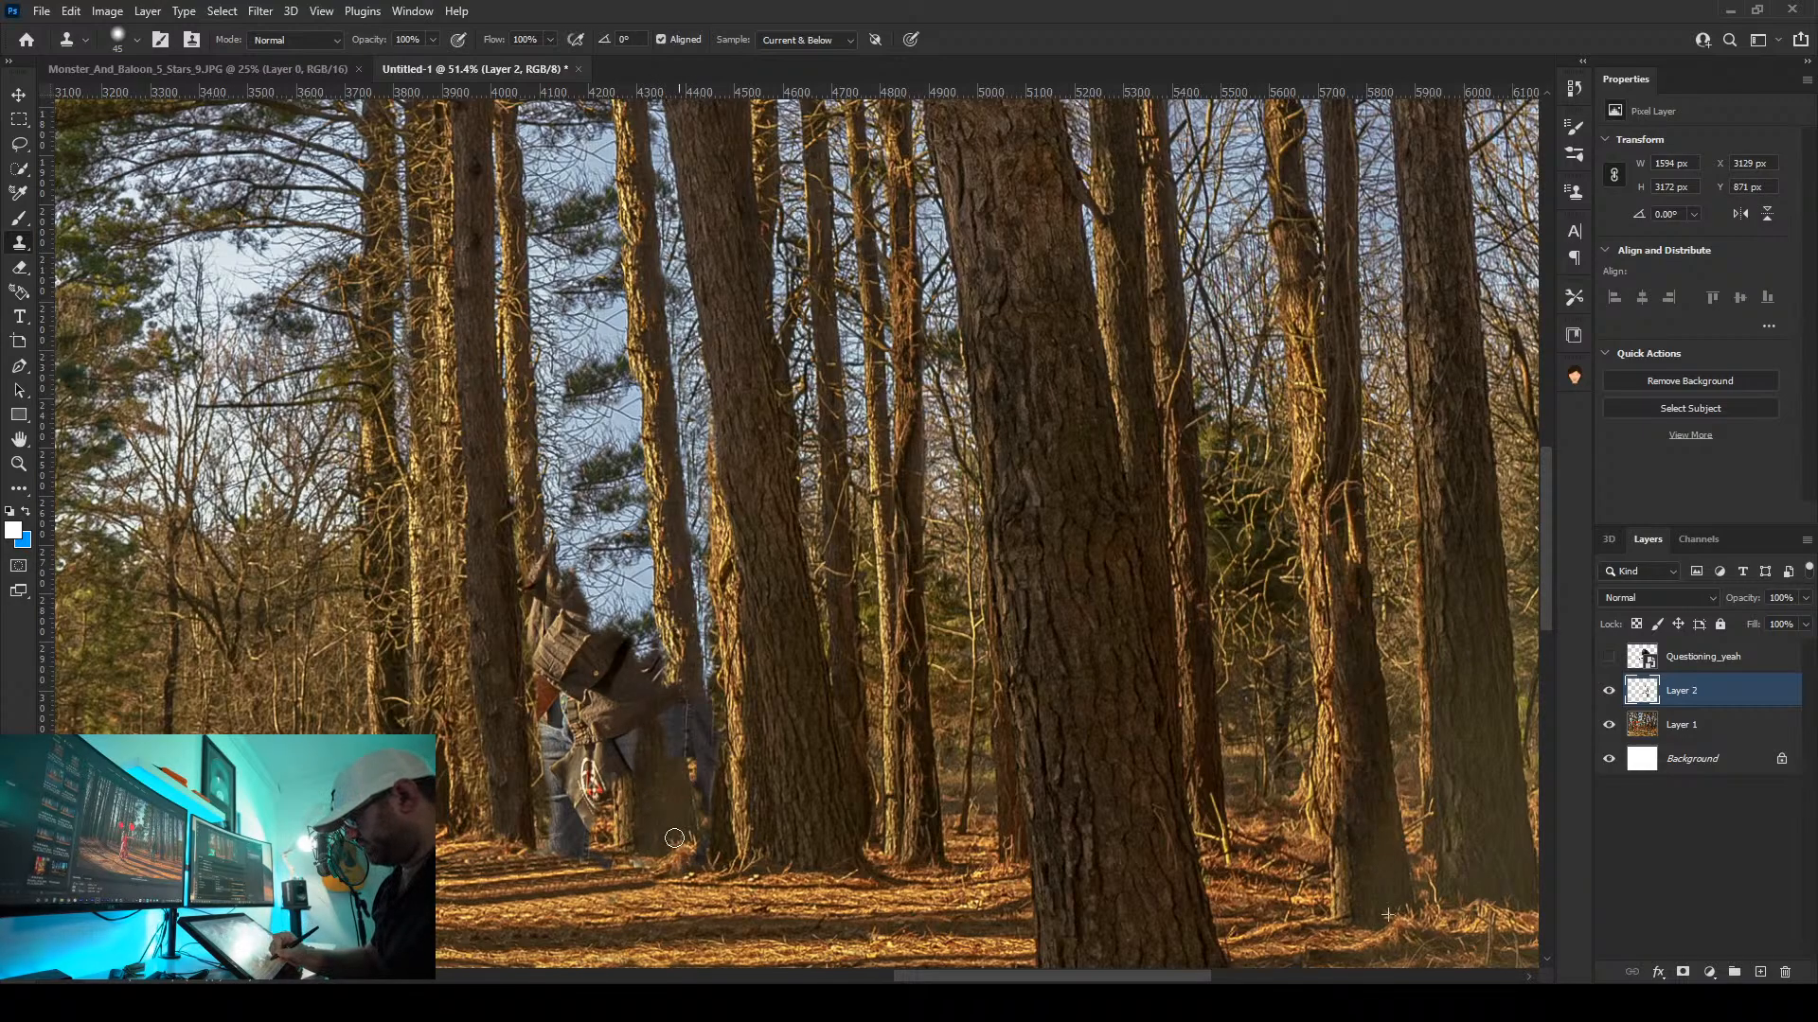
mouse_move(661, 751)
left_mouse_down()
mouse_move(658, 669)
mouse_move(599, 714)
mouse_move(636, 734)
mouse_move(606, 793)
mouse_move(625, 830)
mouse_move(624, 633)
mouse_move(627, 681)
mouse_move(606, 610)
mouse_move(636, 611)
mouse_move(665, 692)
mouse_move(670, 654)
mouse_move(689, 781)
left_mouse_up()
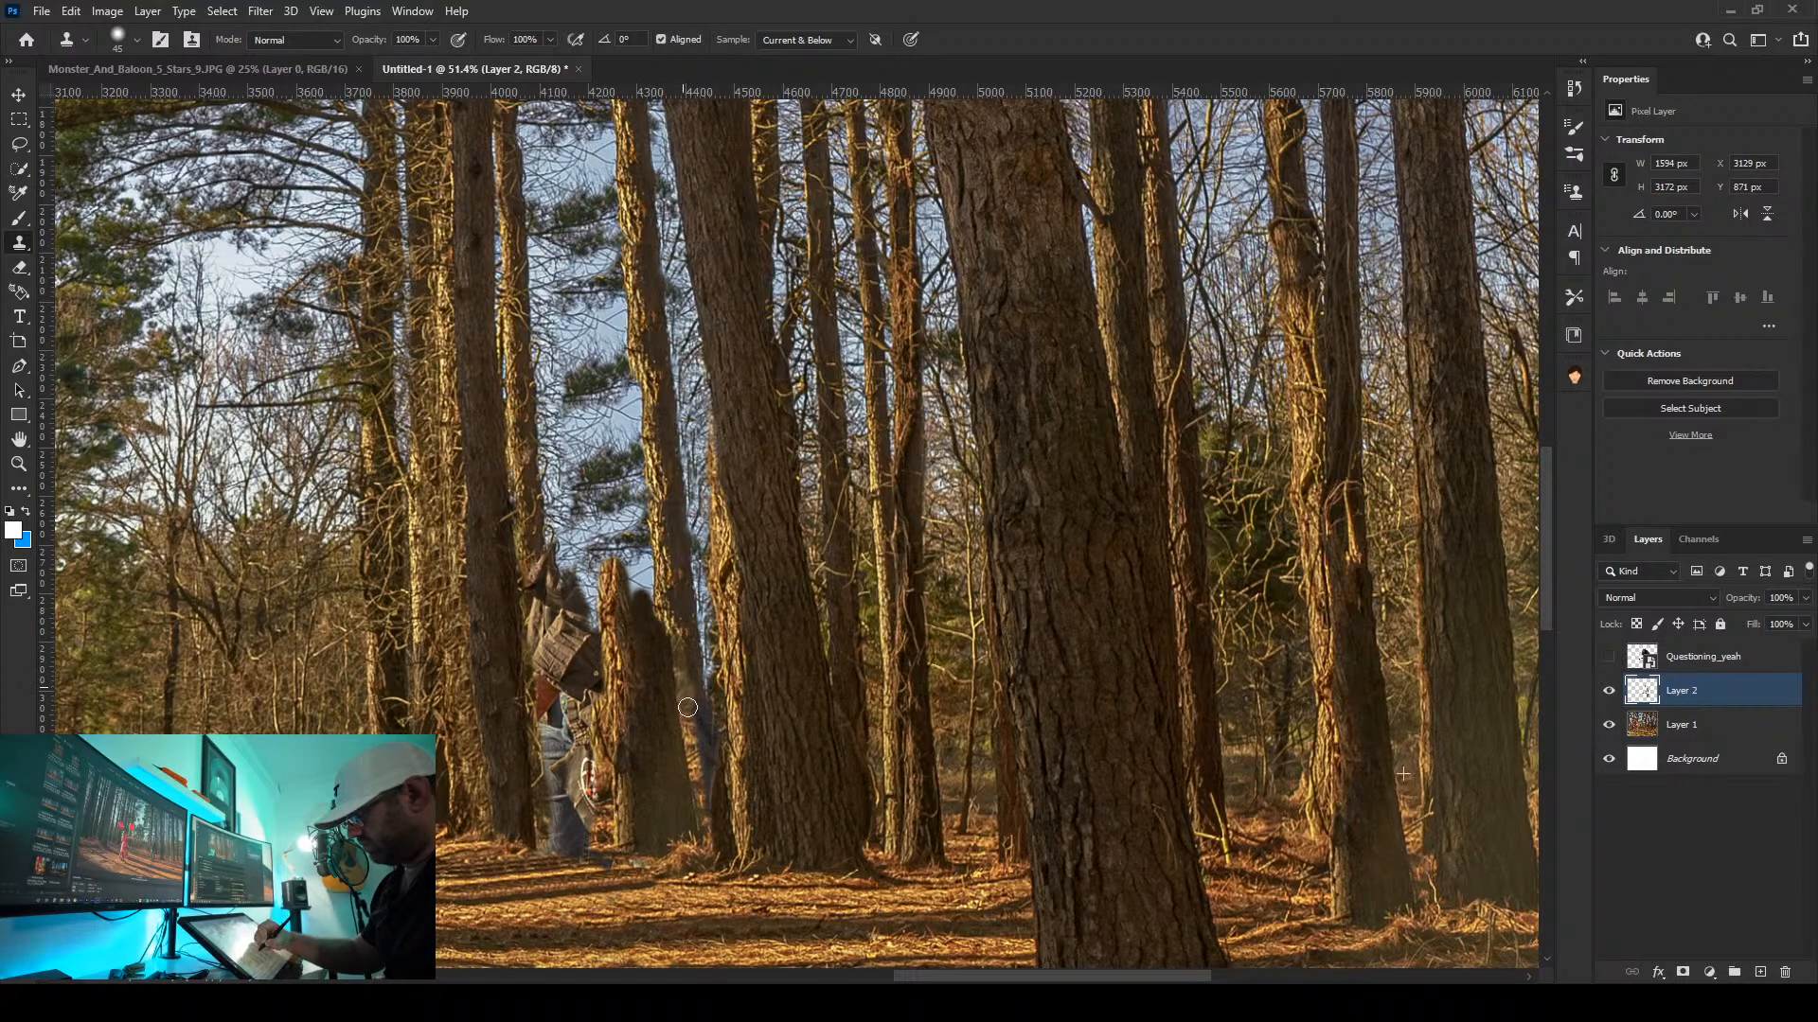
Extend the cloned vine-covered trunk upward from the man's position into the treetops
mouse_move(688, 707)
left_mouse_down()
mouse_move(729, 848)
mouse_move(721, 873)
mouse_move(701, 792)
mouse_move(697, 882)
mouse_move(650, 532)
mouse_move(641, 609)
mouse_move(625, 511)
mouse_move(613, 595)
mouse_move(601, 533)
mouse_move(645, 501)
mouse_move(619, 449)
mouse_move(611, 512)
mouse_move(593, 482)
mouse_move(600, 507)
mouse_move(631, 439)
mouse_move(646, 473)
mouse_move(628, 416)
mouse_move(594, 446)
mouse_move(585, 424)
mouse_move(601, 473)
mouse_move(632, 387)
mouse_move(641, 409)
mouse_move(622, 352)
mouse_move(648, 457)
left_mouse_up()
mouse_move(613, 327)
left_mouse_down()
mouse_move(620, 414)
mouse_move(603, 339)
mouse_move(582, 408)
mouse_move(586, 345)
mouse_move(609, 379)
mouse_move(616, 302)
mouse_move(633, 343)
mouse_move(612, 248)
mouse_move(586, 332)
mouse_move(568, 291)
mouse_move(584, 248)
mouse_move(568, 180)
mouse_move(605, 264)
mouse_move(614, 195)
mouse_move(627, 238)
mouse_move(589, 131)
mouse_move(572, 197)
mouse_move(565, 157)
mouse_move(623, 249)
left_mouse_up()
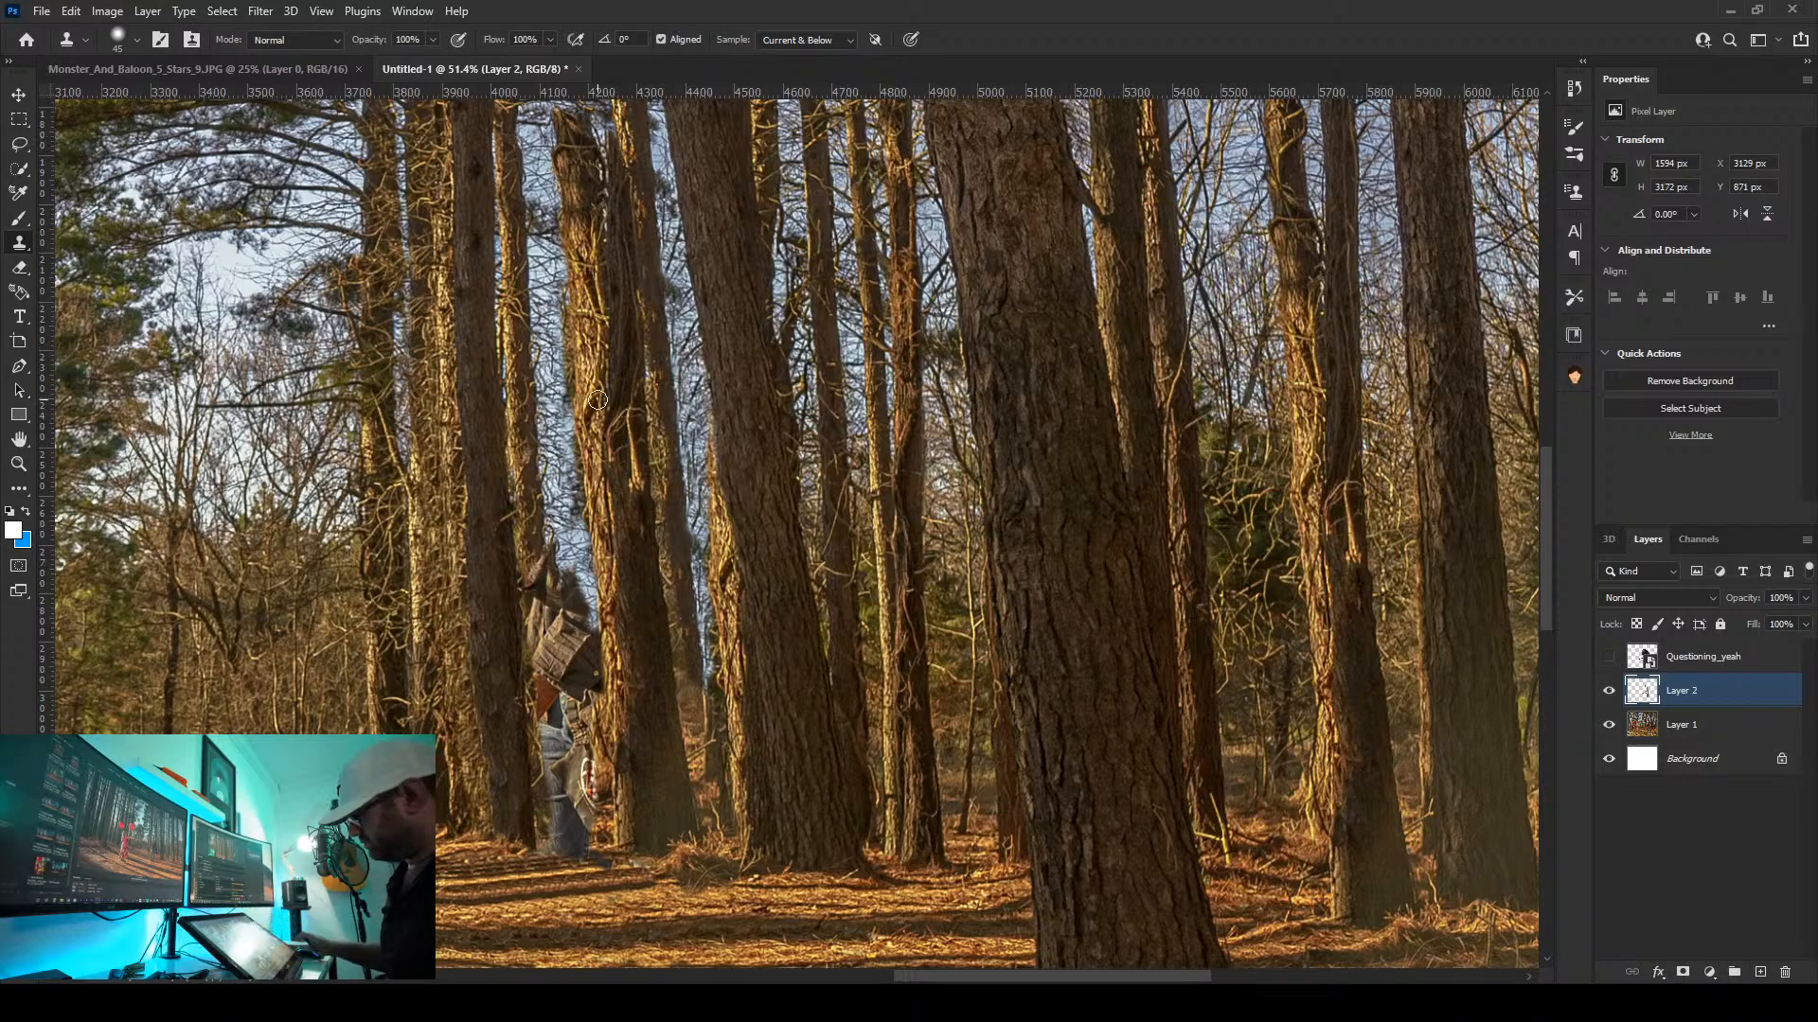
scroll(598, 401, "up", 10)
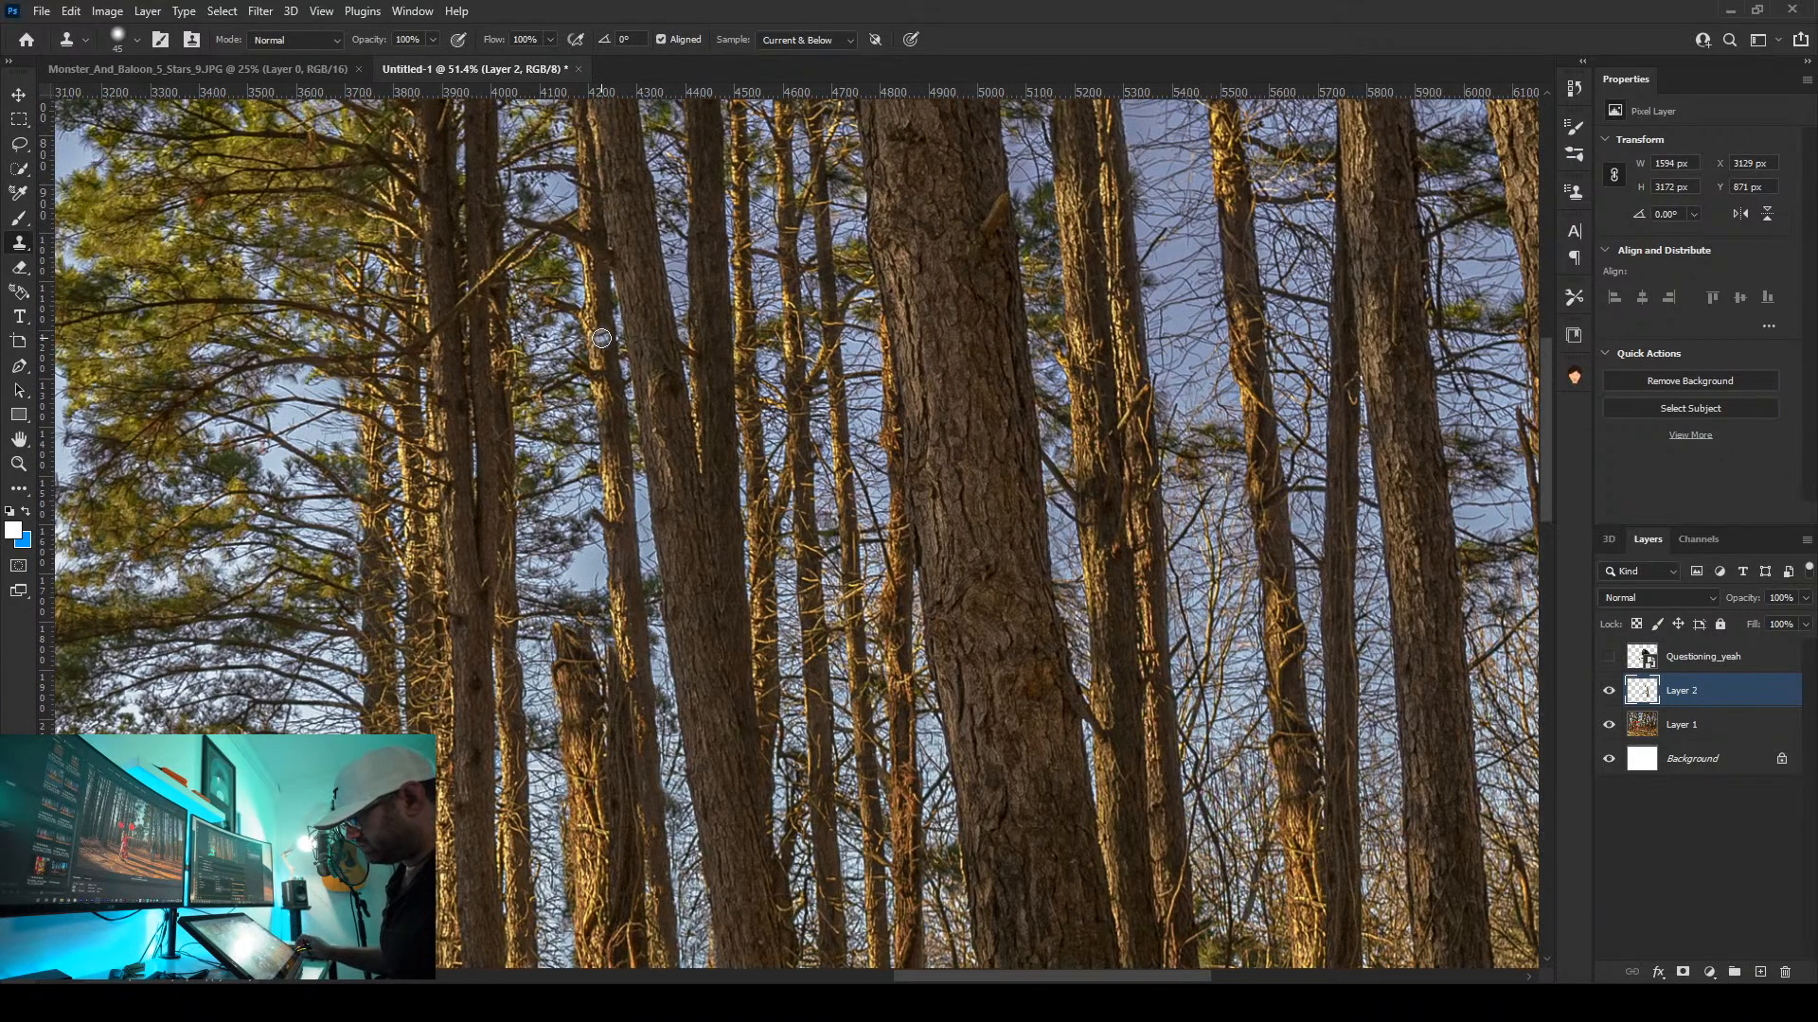
mouse_move(607, 705)
left_mouse_down()
mouse_move(605, 609)
mouse_move(587, 657)
mouse_move(544, 556)
mouse_move(561, 574)
mouse_move(572, 541)
mouse_move(588, 584)
mouse_move(594, 570)
mouse_move(566, 494)
mouse_move(578, 521)
mouse_move(557, 495)
mouse_move(555, 528)
mouse_move(567, 449)
mouse_move(565, 482)
mouse_move(543, 435)
mouse_move(531, 501)
mouse_move(554, 385)
mouse_move(537, 371)
mouse_move(544, 418)
mouse_move(575, 406)
mouse_move(551, 332)
mouse_move(539, 429)
mouse_move(524, 394)
mouse_move(555, 259)
mouse_move(527, 275)
mouse_move(532, 242)
mouse_move(521, 252)
mouse_move(541, 254)
mouse_move(529, 186)
mouse_move(521, 226)
mouse_move(541, 166)
mouse_move(528, 126)
mouse_move(520, 187)
mouse_move(517, 147)
left_mouse_up()
left_click_drag(528, 237, 531, 153)
left_click_drag(608, 263, 684, 740)
mouse_move(581, 611)
left_mouse_down()
mouse_move(576, 529)
mouse_move(593, 523)
mouse_move(564, 410)
left_mouse_up()
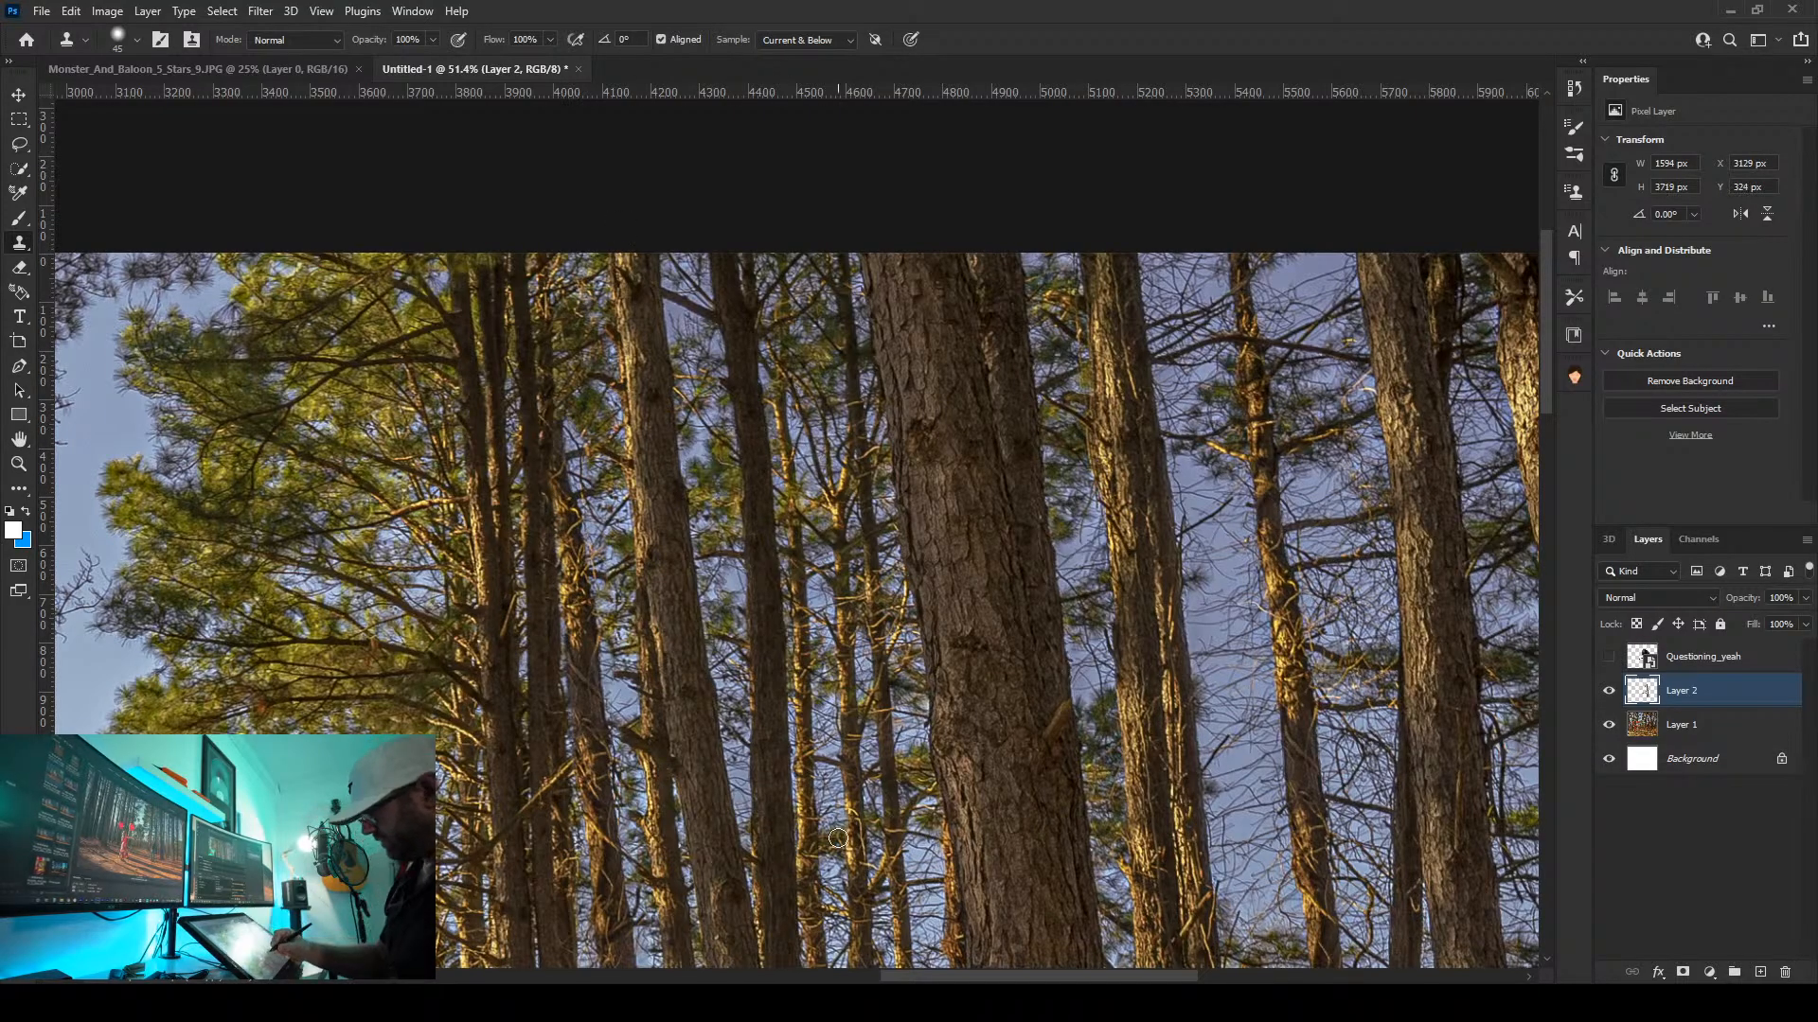
Clone foliage, undergrowth and pine-straw ground over the man's remaining sleeve, hand and leg between the two trunks
left_click_drag(579, 274, 880, 826)
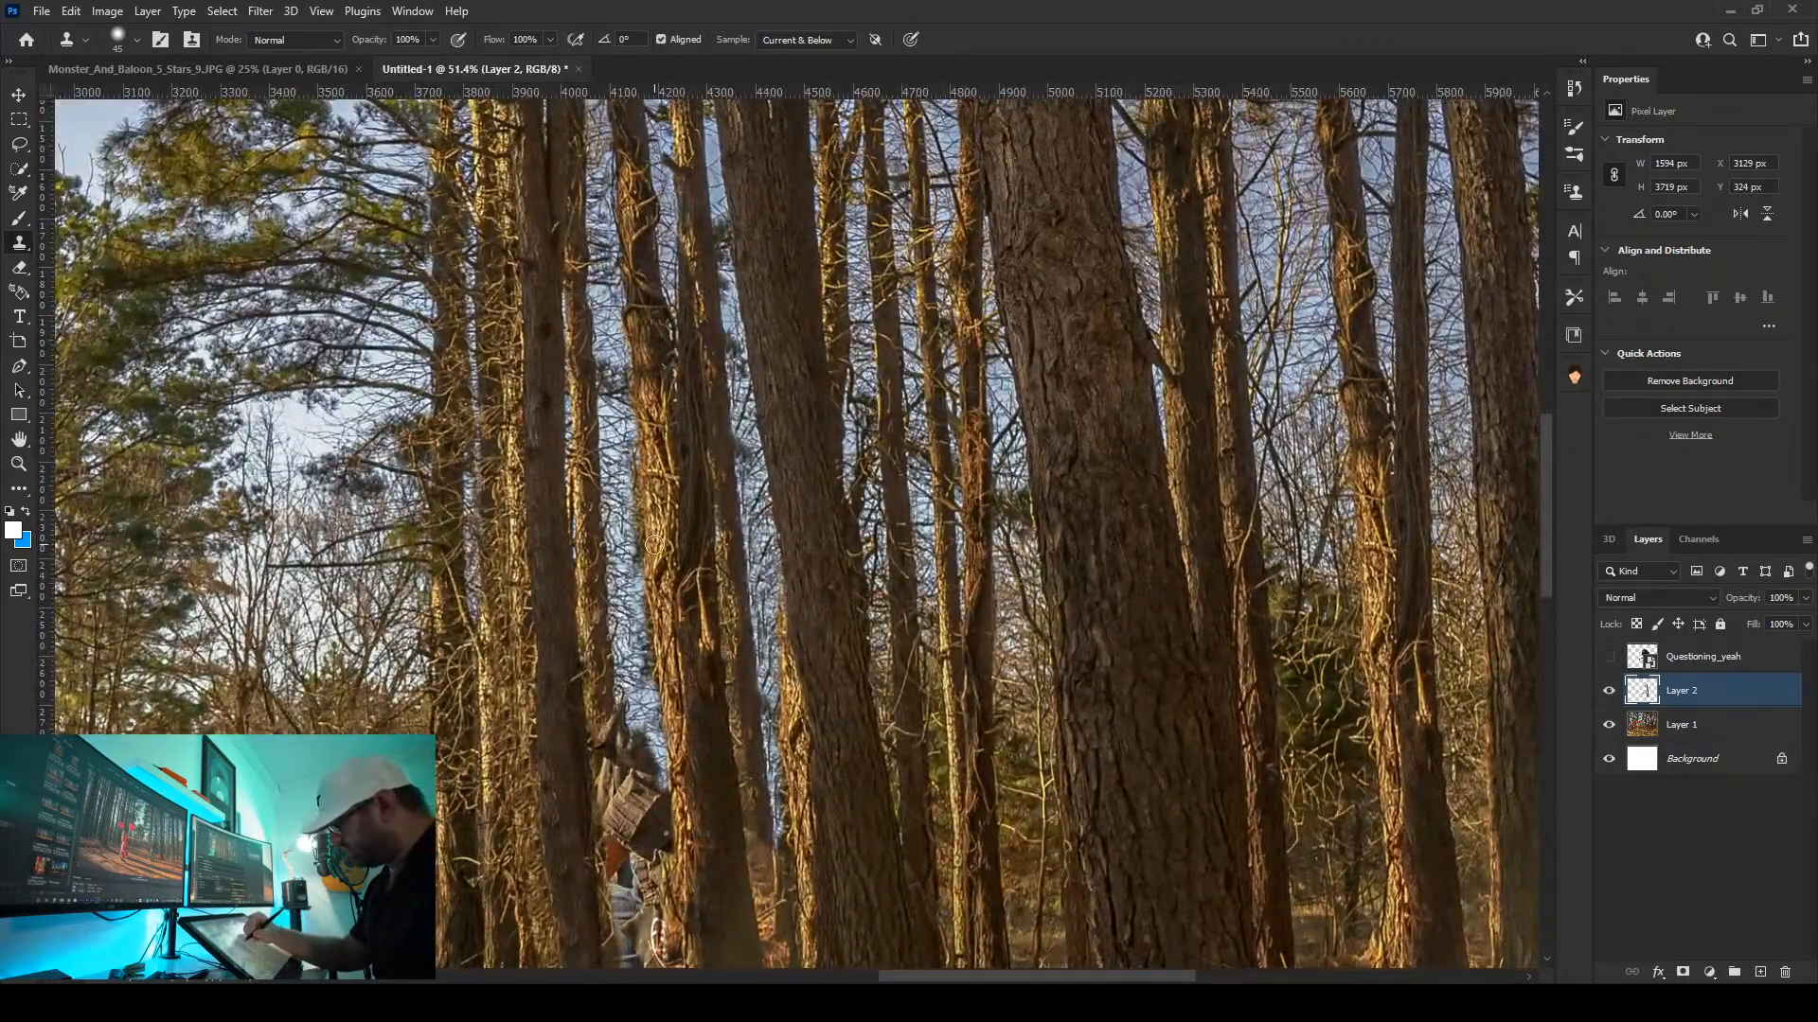
mouse_move(654, 544)
left_mouse_down()
mouse_move(659, 658)
mouse_move(646, 589)
mouse_move(631, 637)
mouse_move(622, 621)
mouse_move(639, 534)
mouse_move(620, 581)
mouse_move(632, 492)
mouse_move(637, 534)
mouse_move(622, 498)
mouse_move(611, 541)
mouse_move(630, 482)
mouse_move(628, 439)
mouse_move(620, 490)
mouse_move(635, 423)
left_mouse_up()
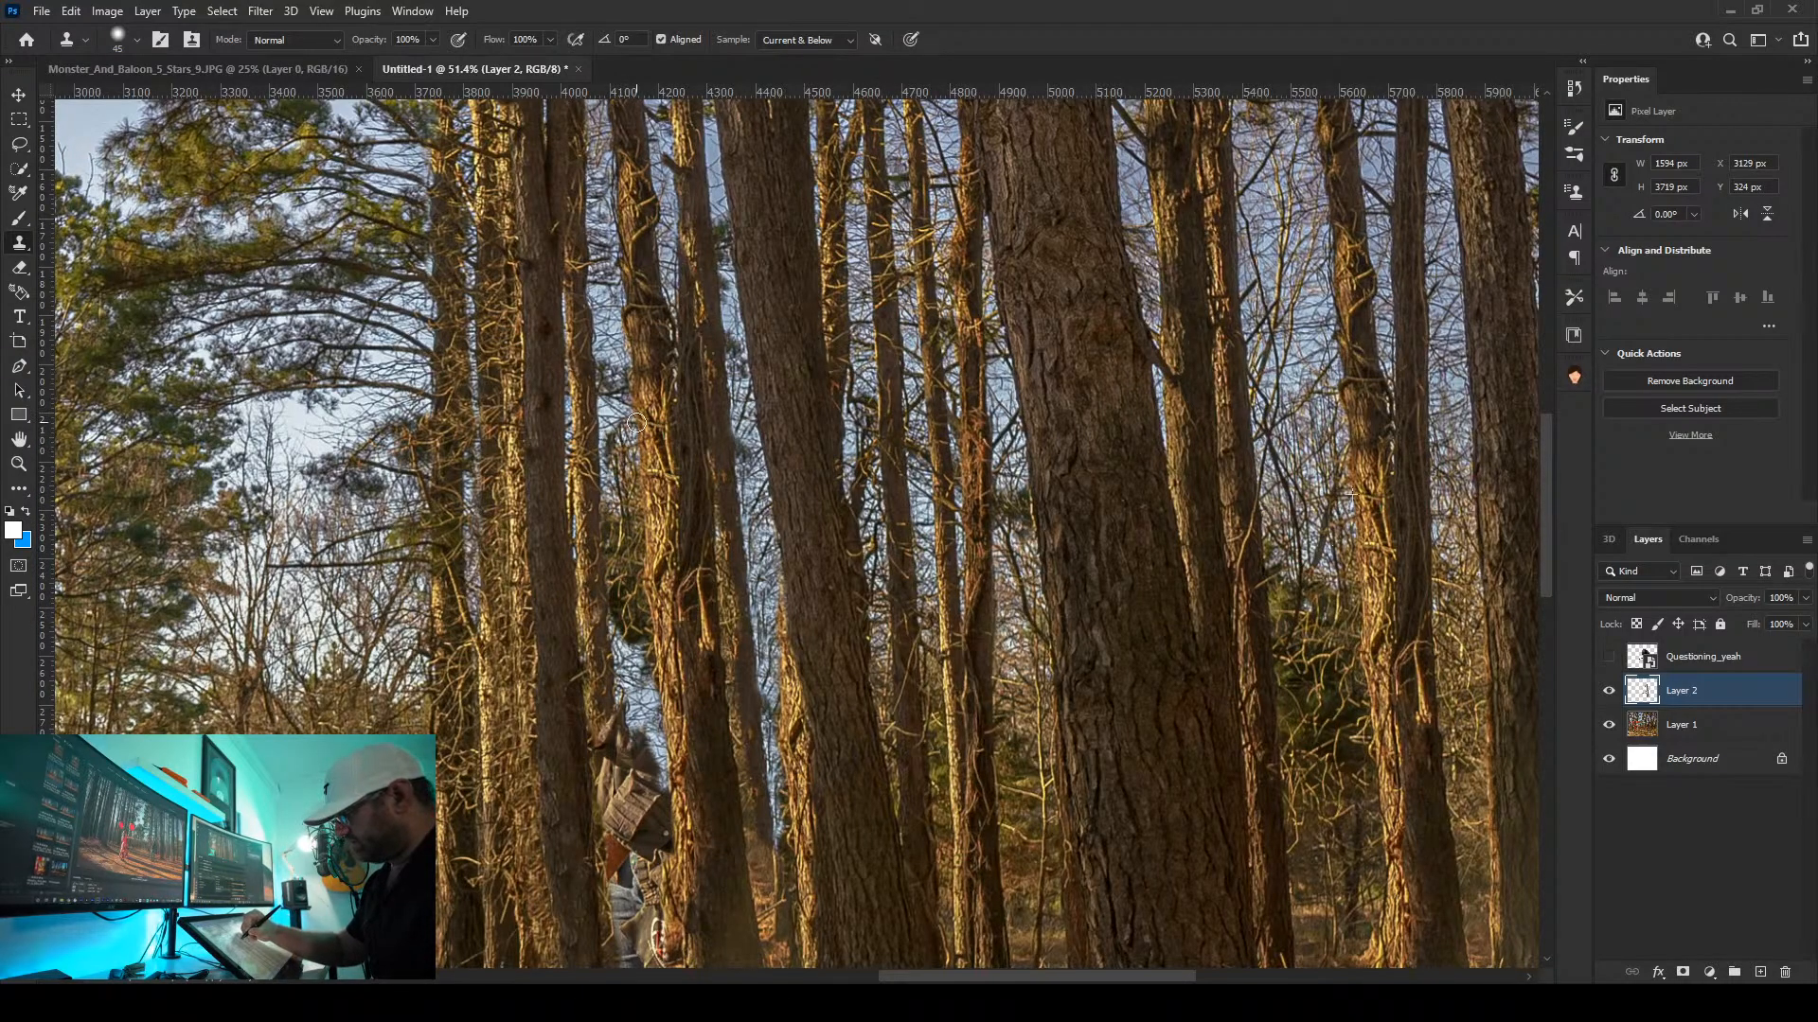
mouse_move(670, 614)
left_mouse_down()
mouse_move(647, 671)
mouse_move(619, 618)
mouse_move(633, 700)
mouse_move(661, 689)
mouse_move(649, 731)
mouse_move(628, 680)
mouse_move(660, 741)
mouse_move(668, 812)
mouse_move(630, 711)
mouse_move(656, 860)
mouse_move(625, 703)
mouse_move(658, 871)
mouse_move(636, 755)
left_mouse_up()
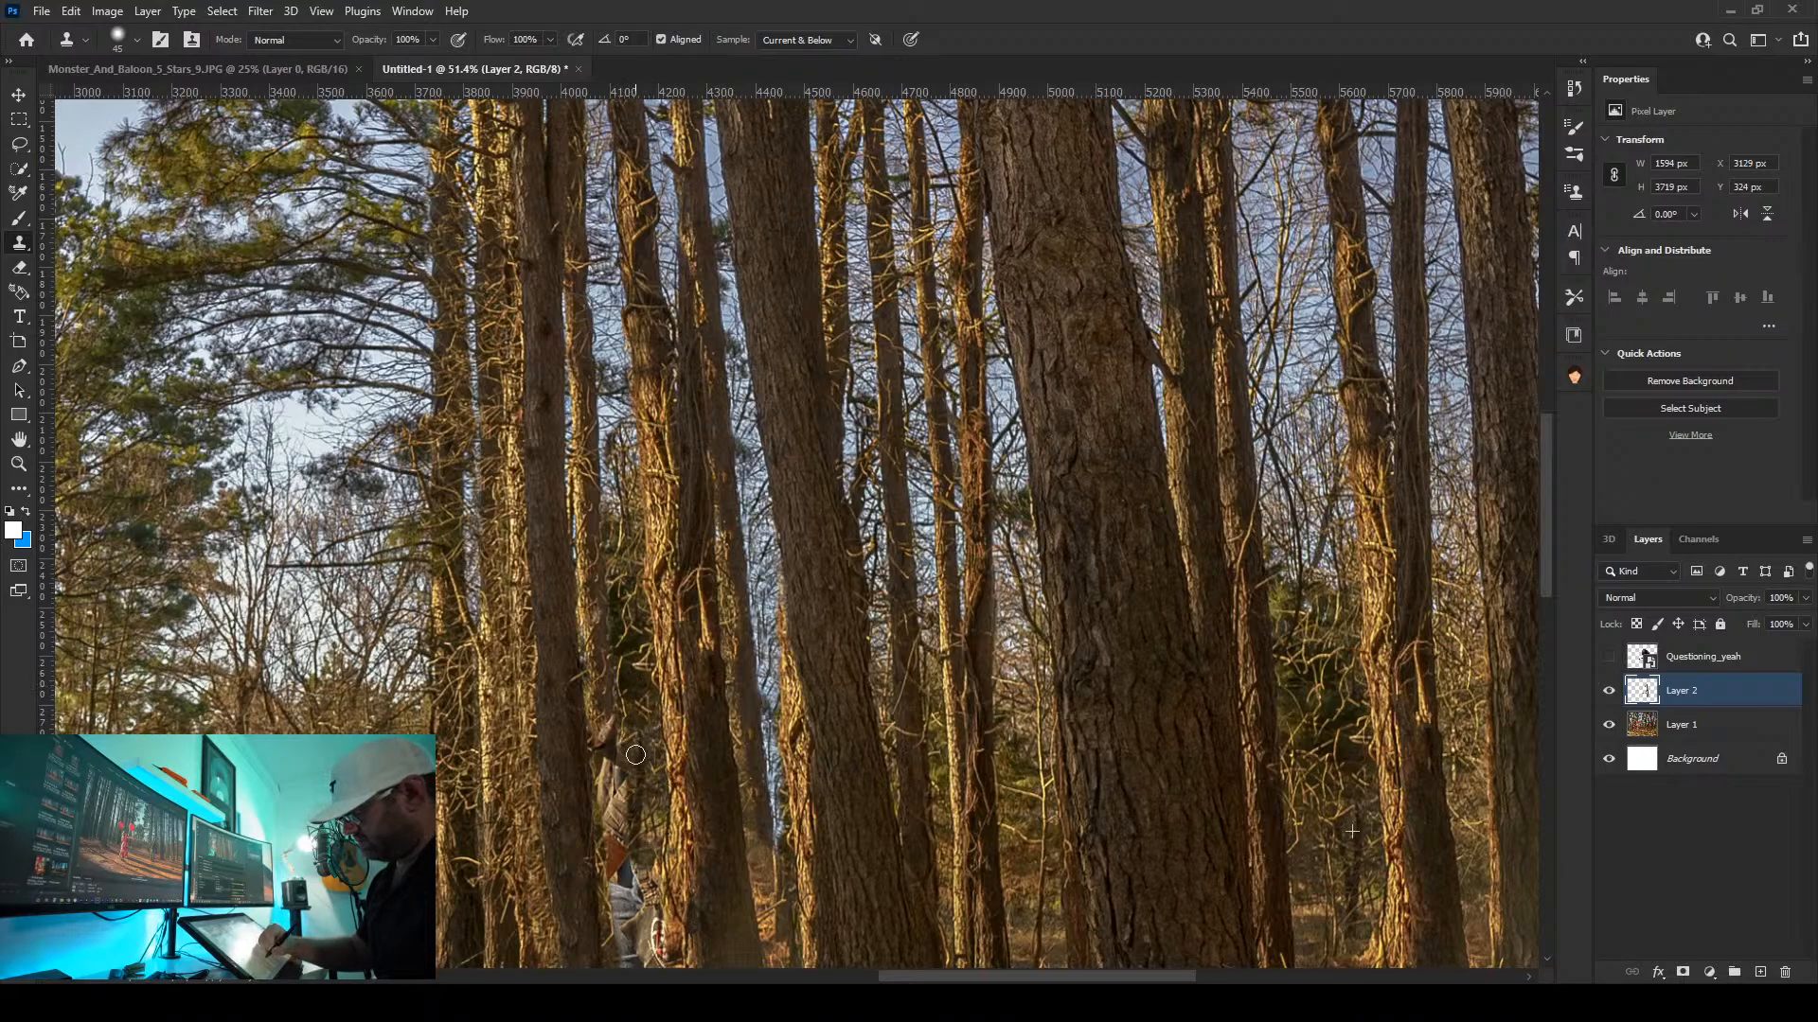
left_click_drag(735, 888, 733, 558)
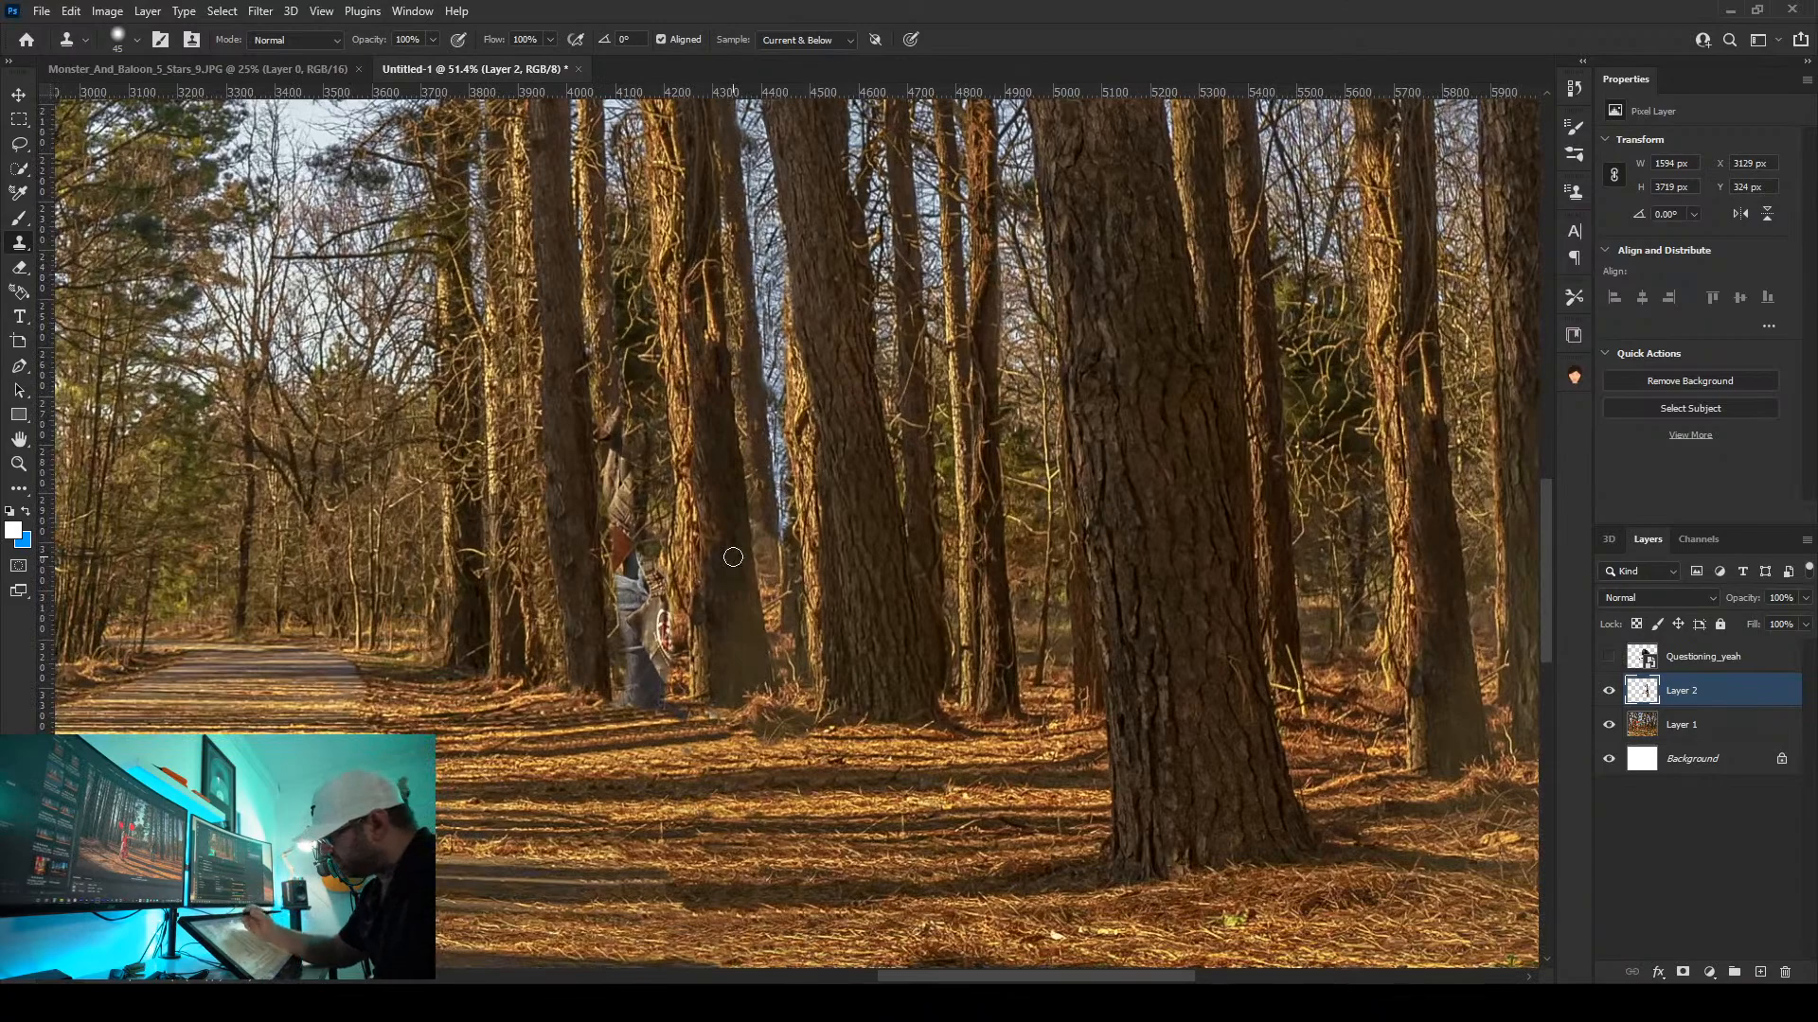
left_click_drag(656, 447, 638, 472)
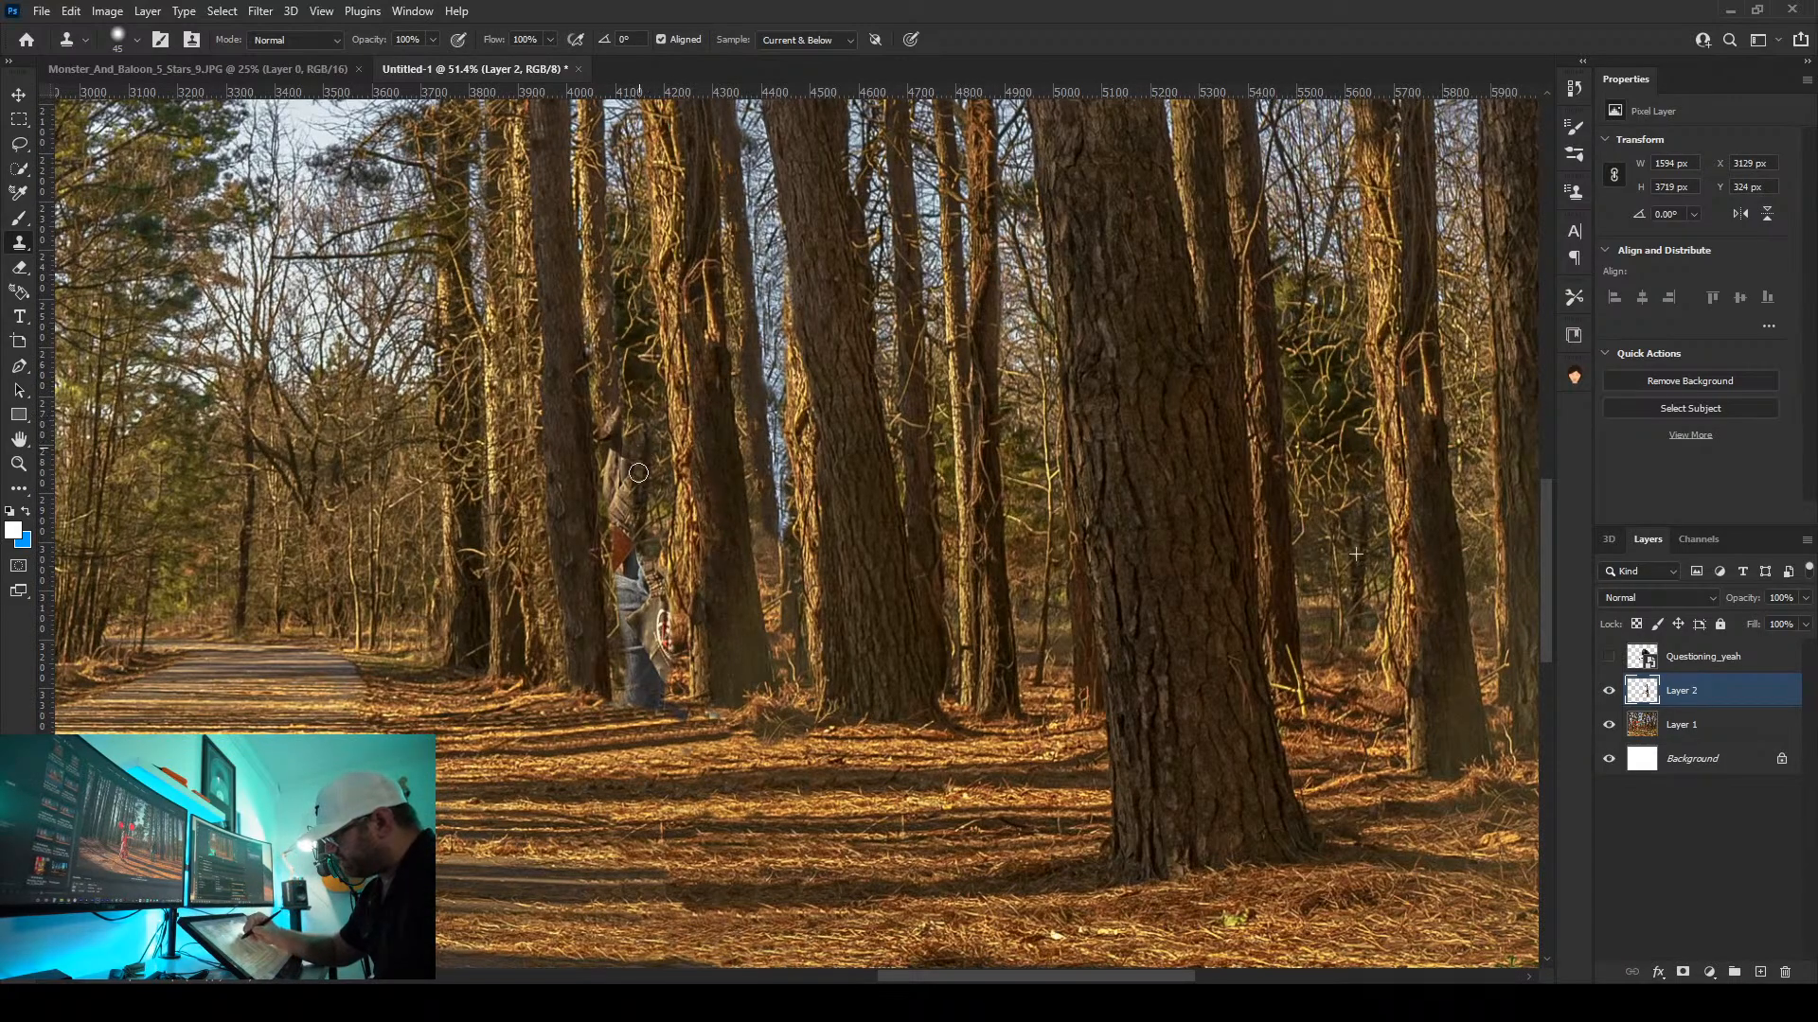
mouse_move(647, 397)
left_mouse_down()
mouse_move(672, 691)
mouse_move(664, 650)
mouse_move(636, 707)
mouse_move(622, 547)
mouse_move(621, 578)
mouse_move(639, 528)
mouse_move(624, 506)
mouse_move(617, 536)
mouse_move(610, 475)
mouse_move(606, 432)
left_mouse_up()
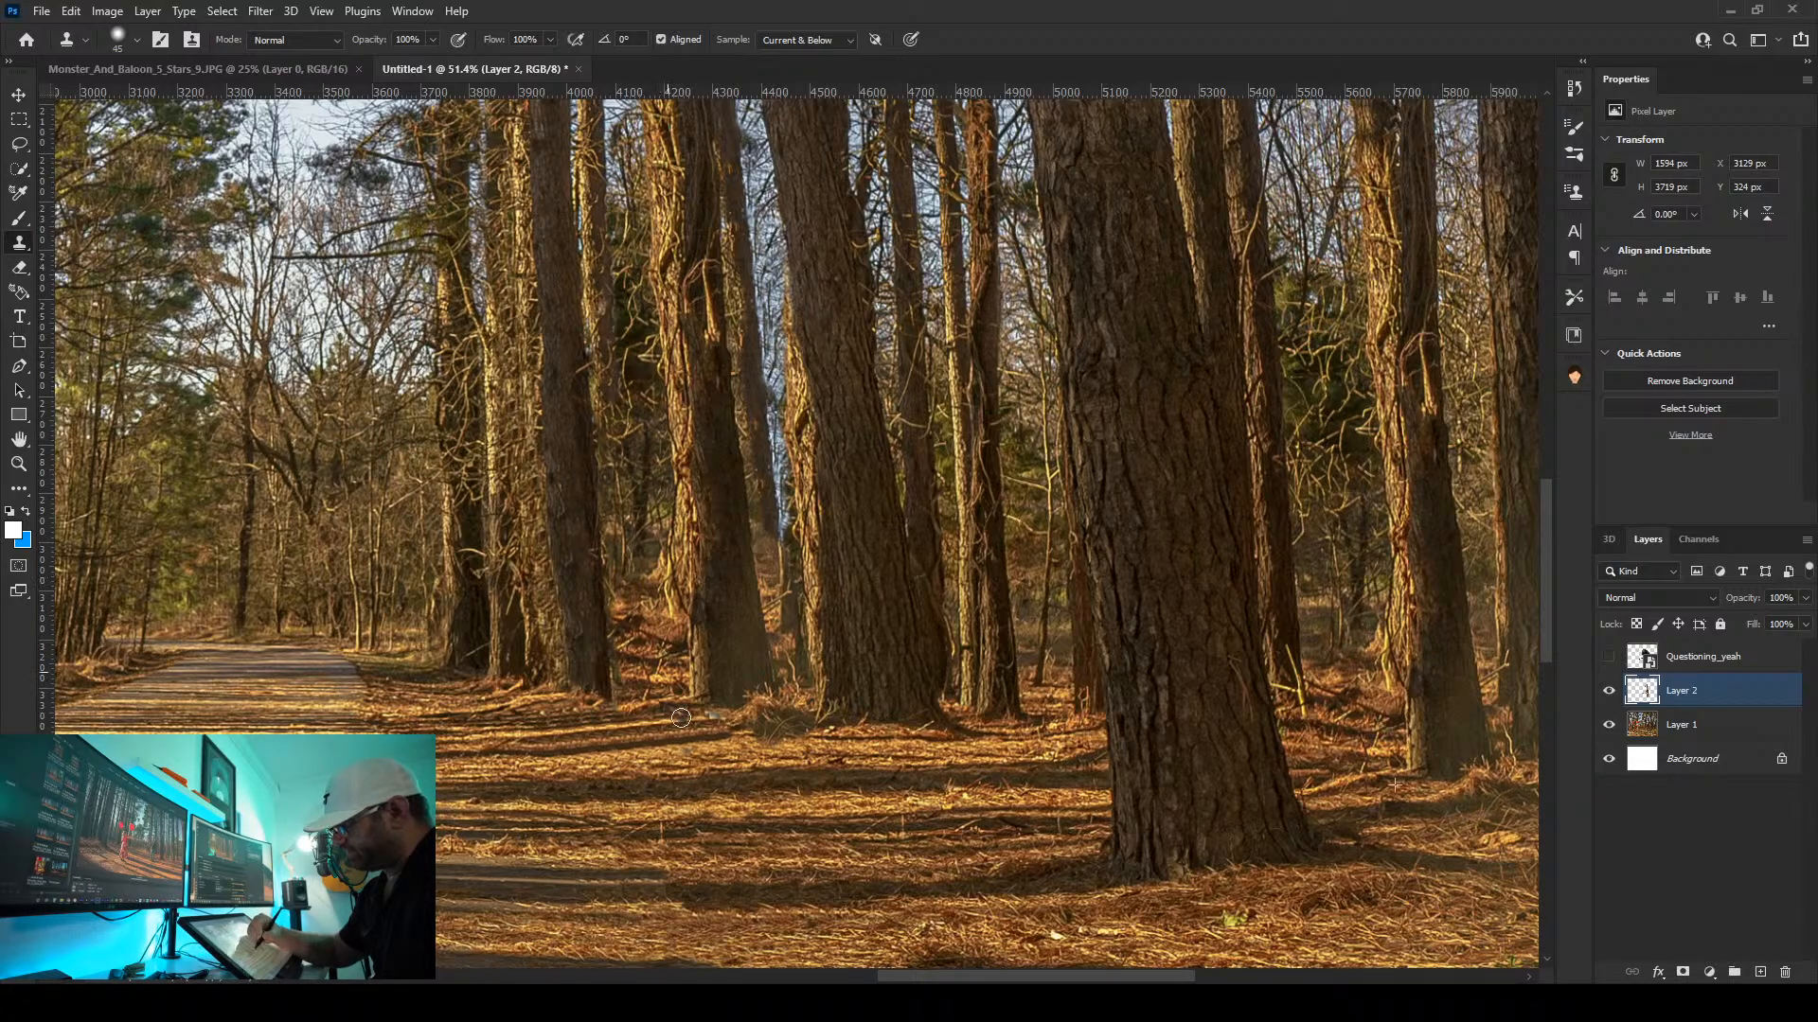
left_click_drag(680, 718, 729, 721)
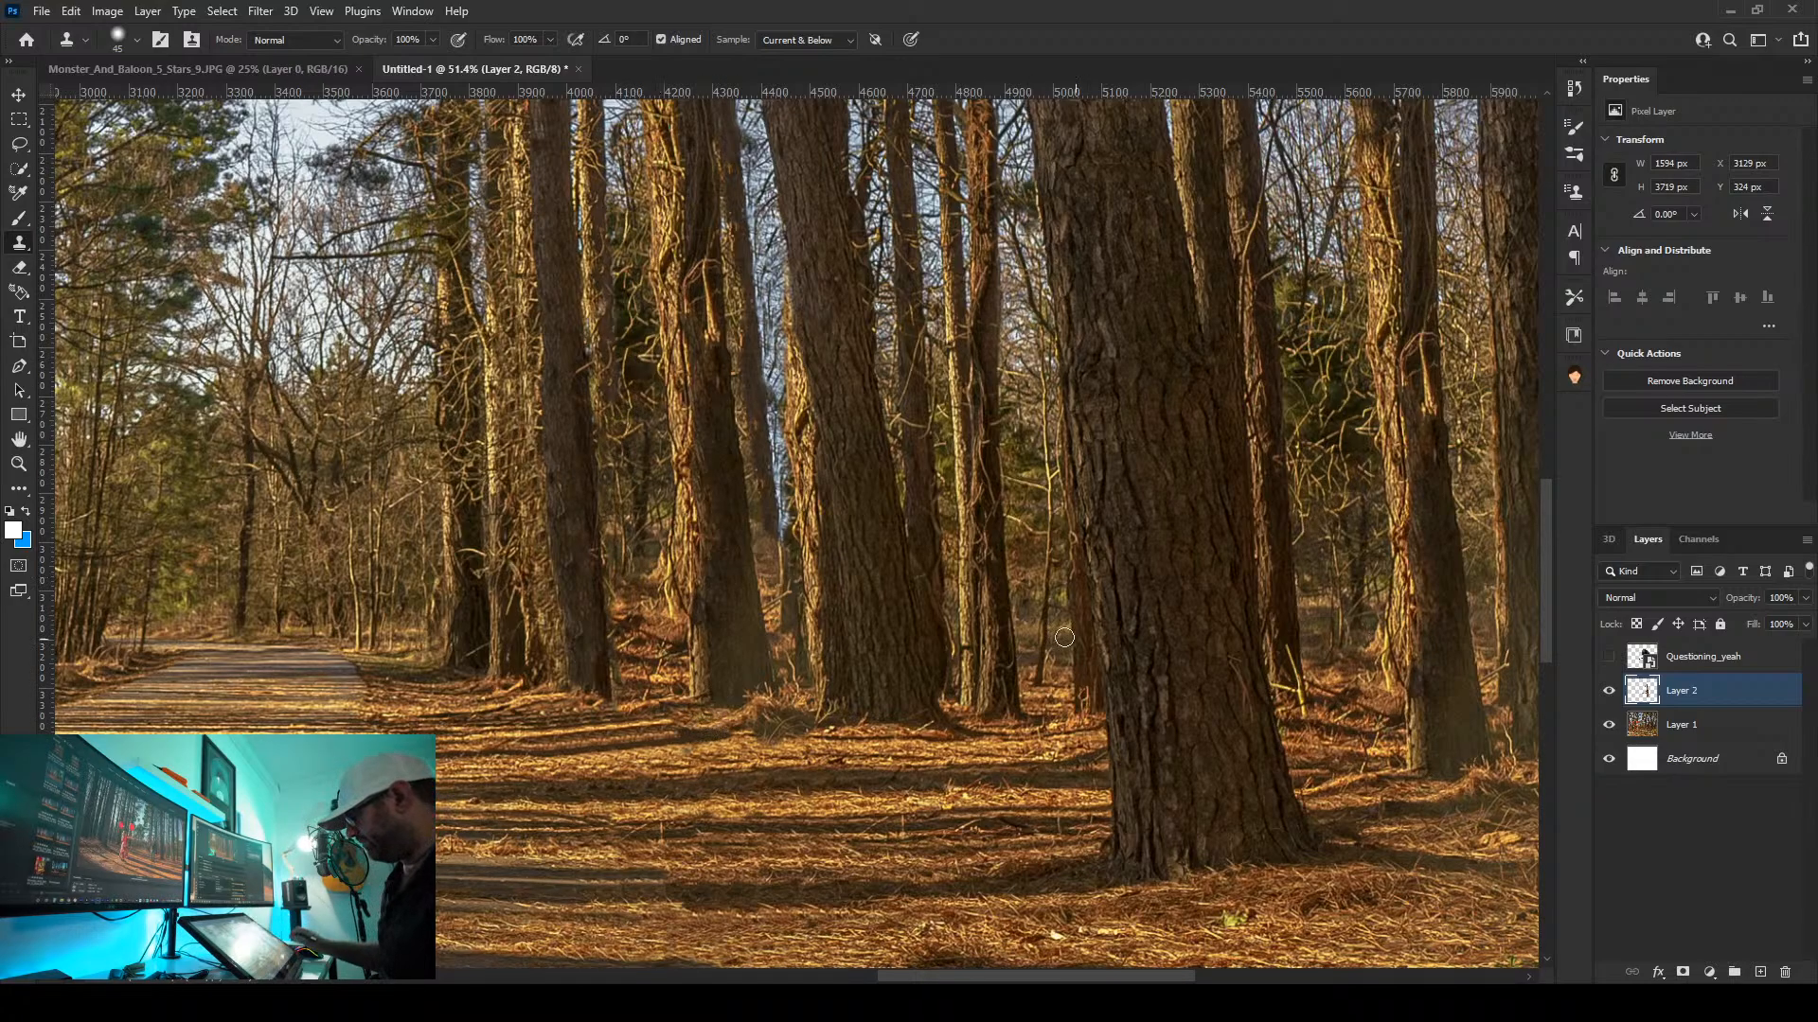
scroll(748, 591, "down", 5)
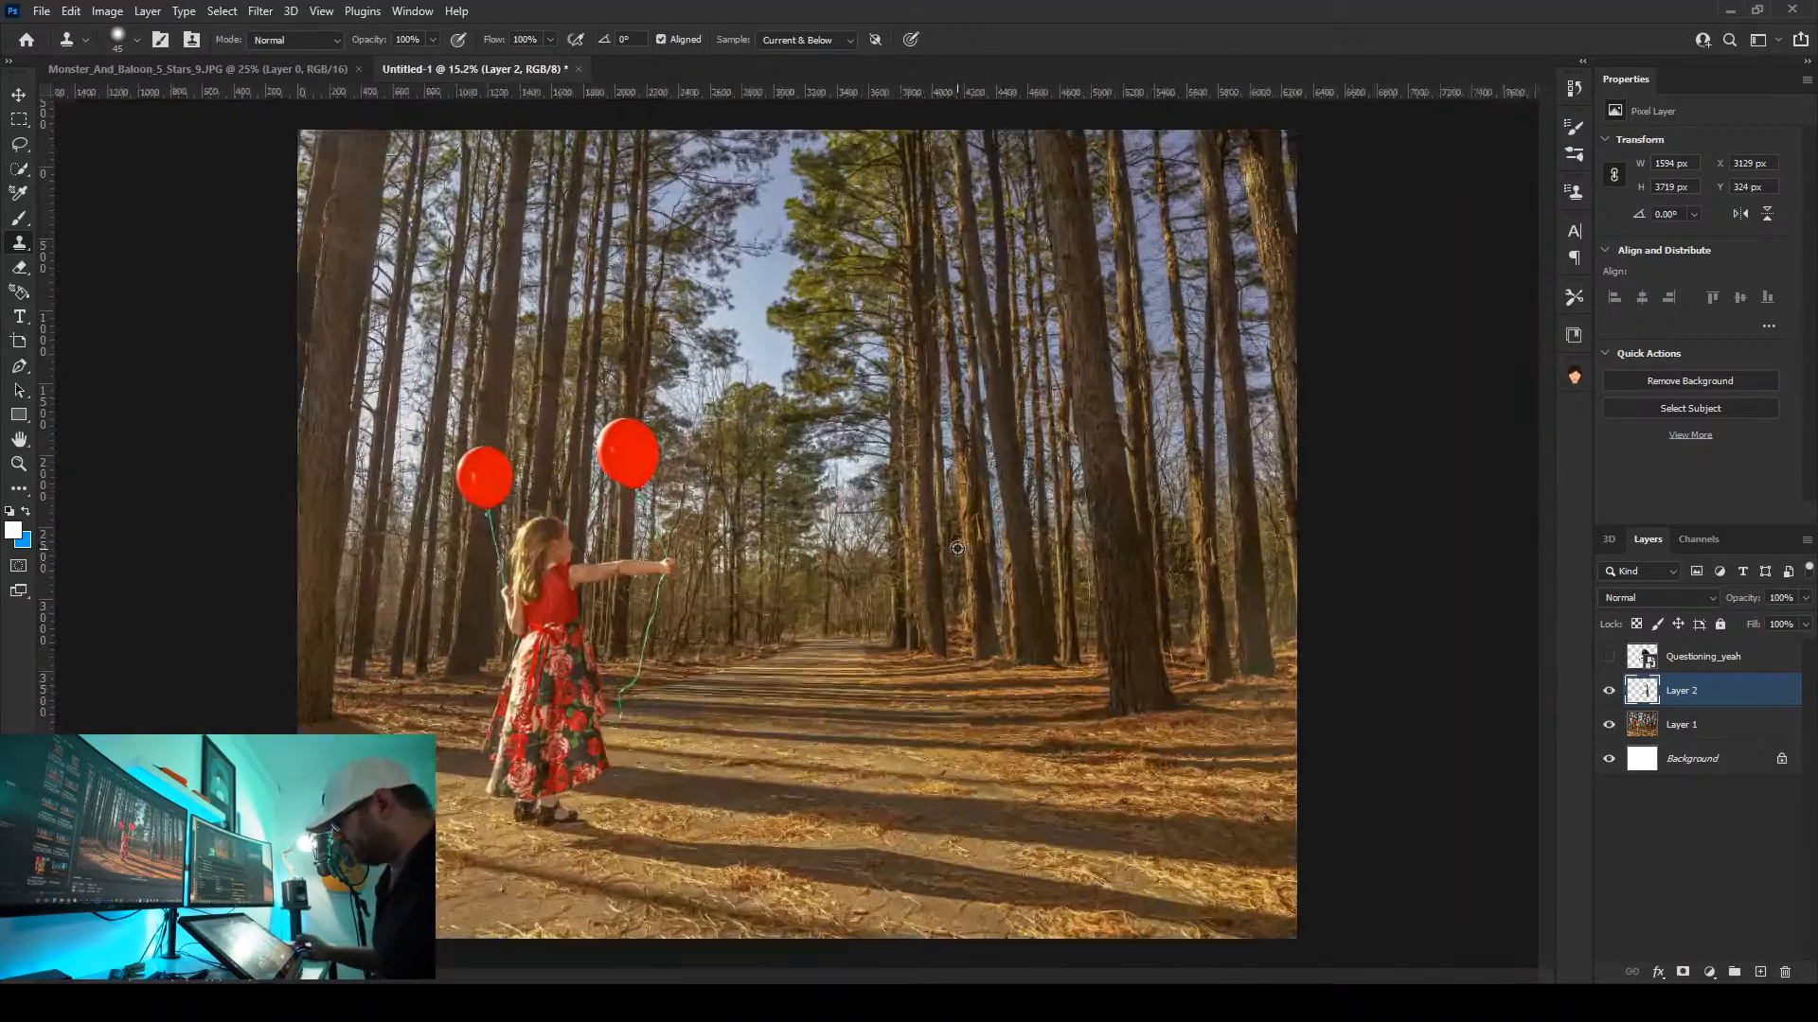
Inspect the cloned trunks, undergrowth and ground where the man stood, both close up and across the whole forest image
scroll(957, 548, "up", 6)
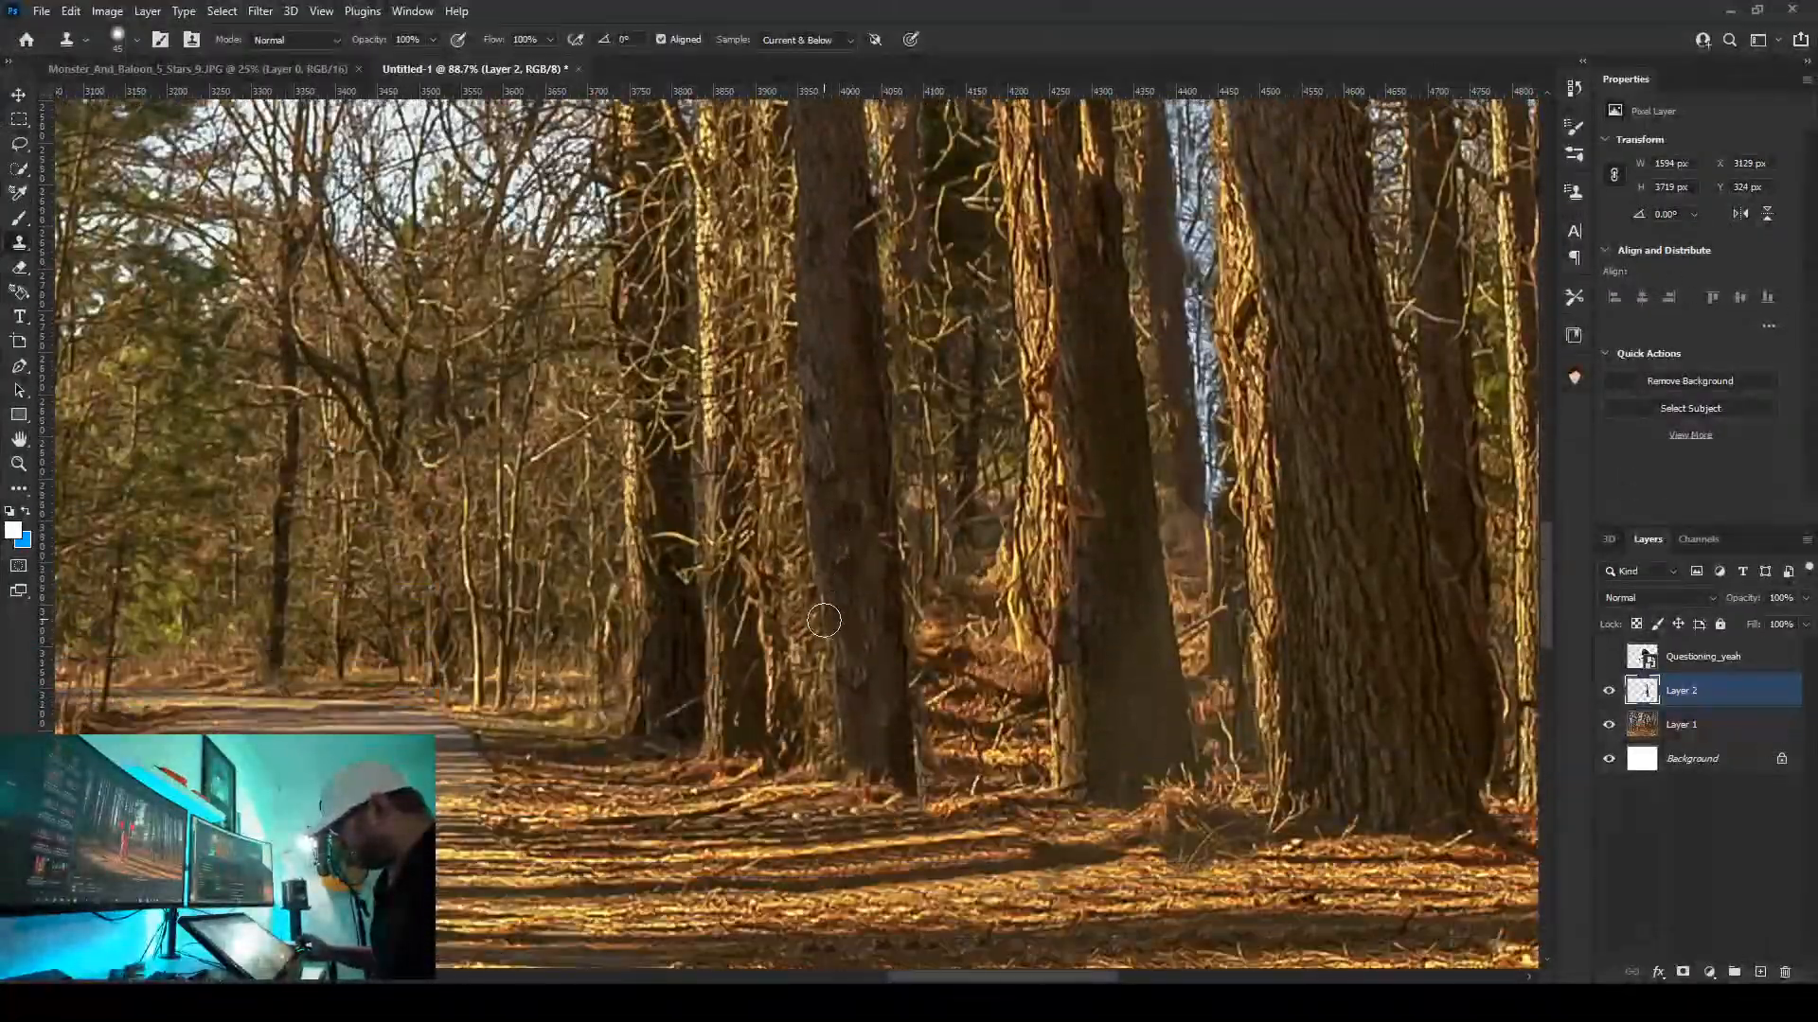
scroll(824, 620, "down", 6)
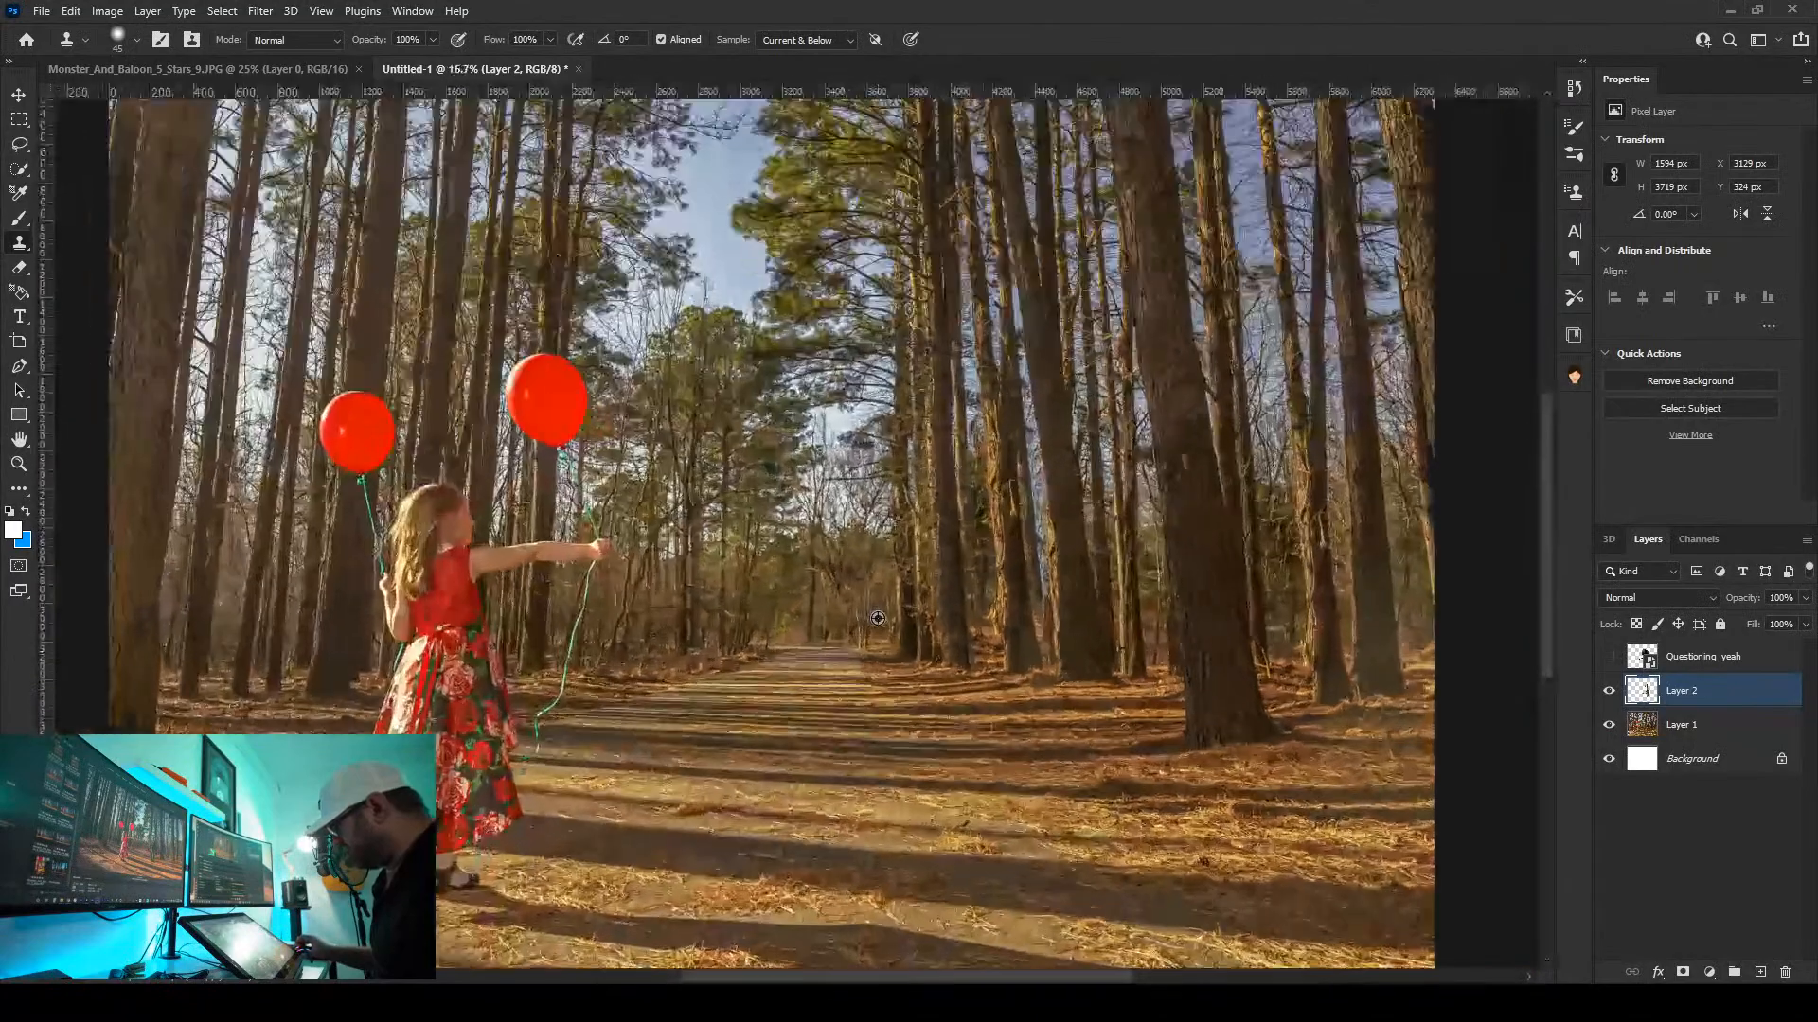
scroll(878, 618, "up", 8)
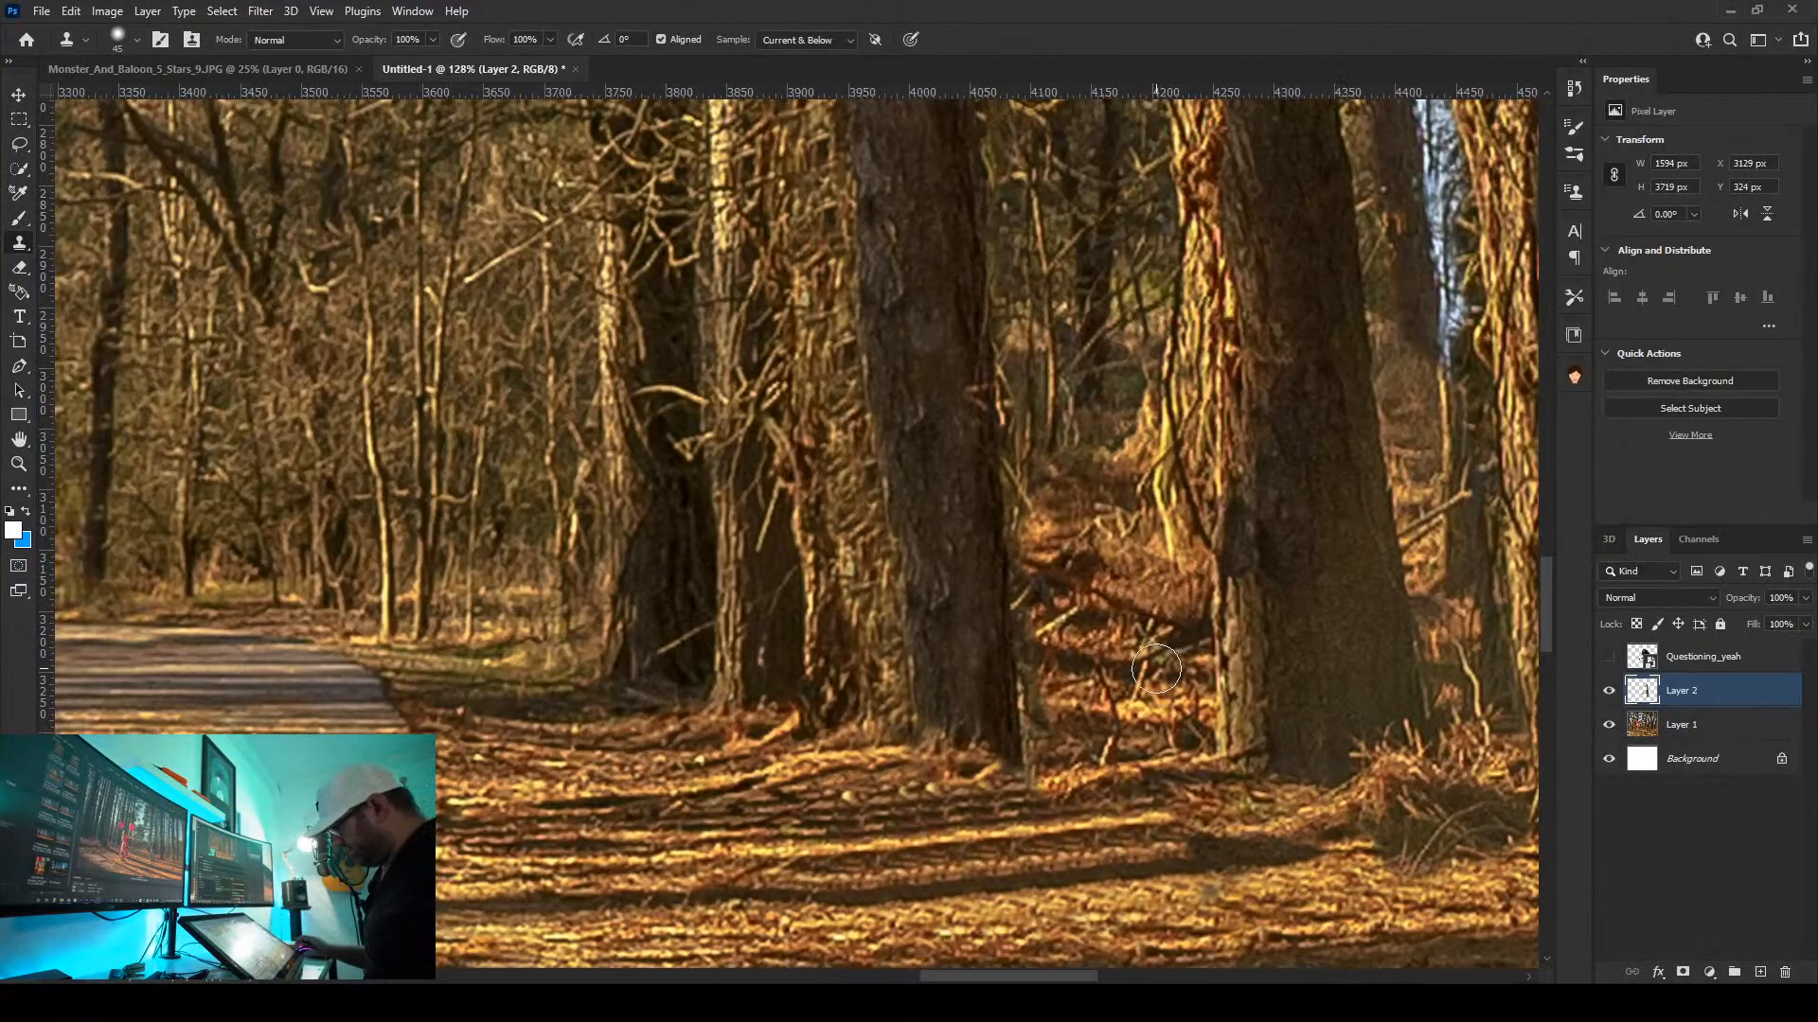
scroll(1149, 751, "down", 4)
scroll(1155, 743, "down", 1)
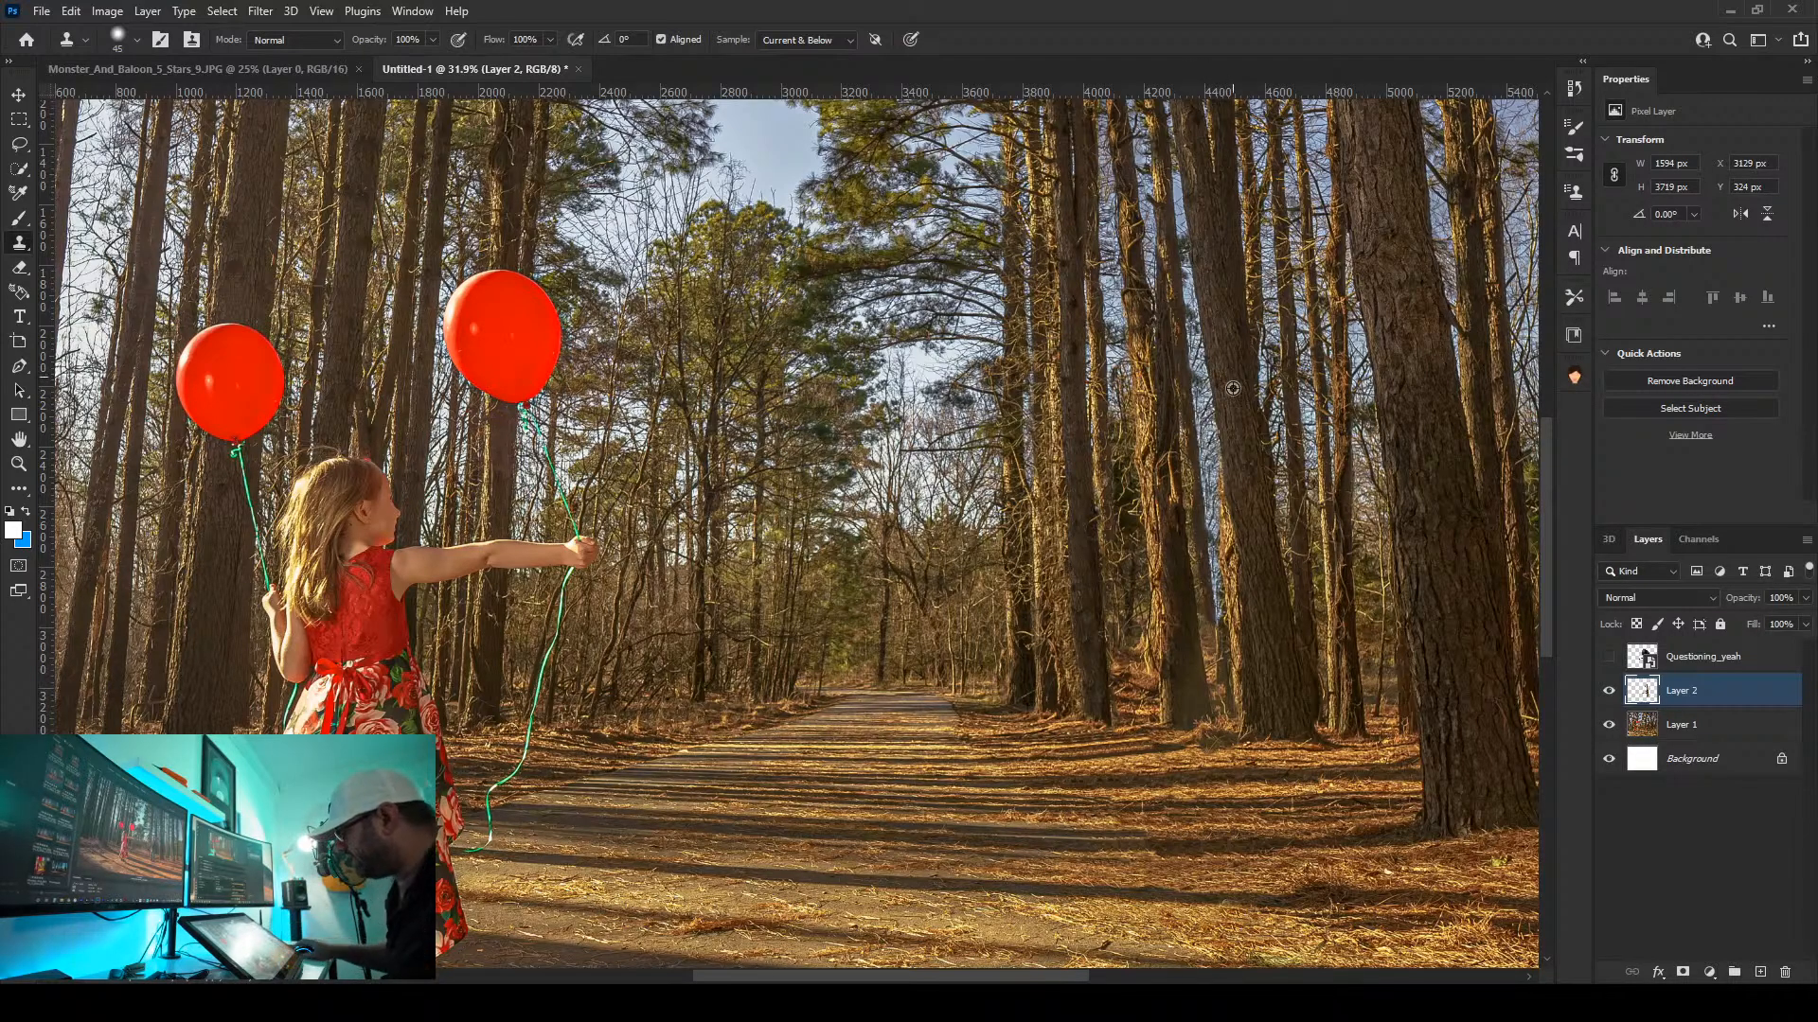
scroll(1233, 388, "down", 5)
scroll(975, 587, "up", 3)
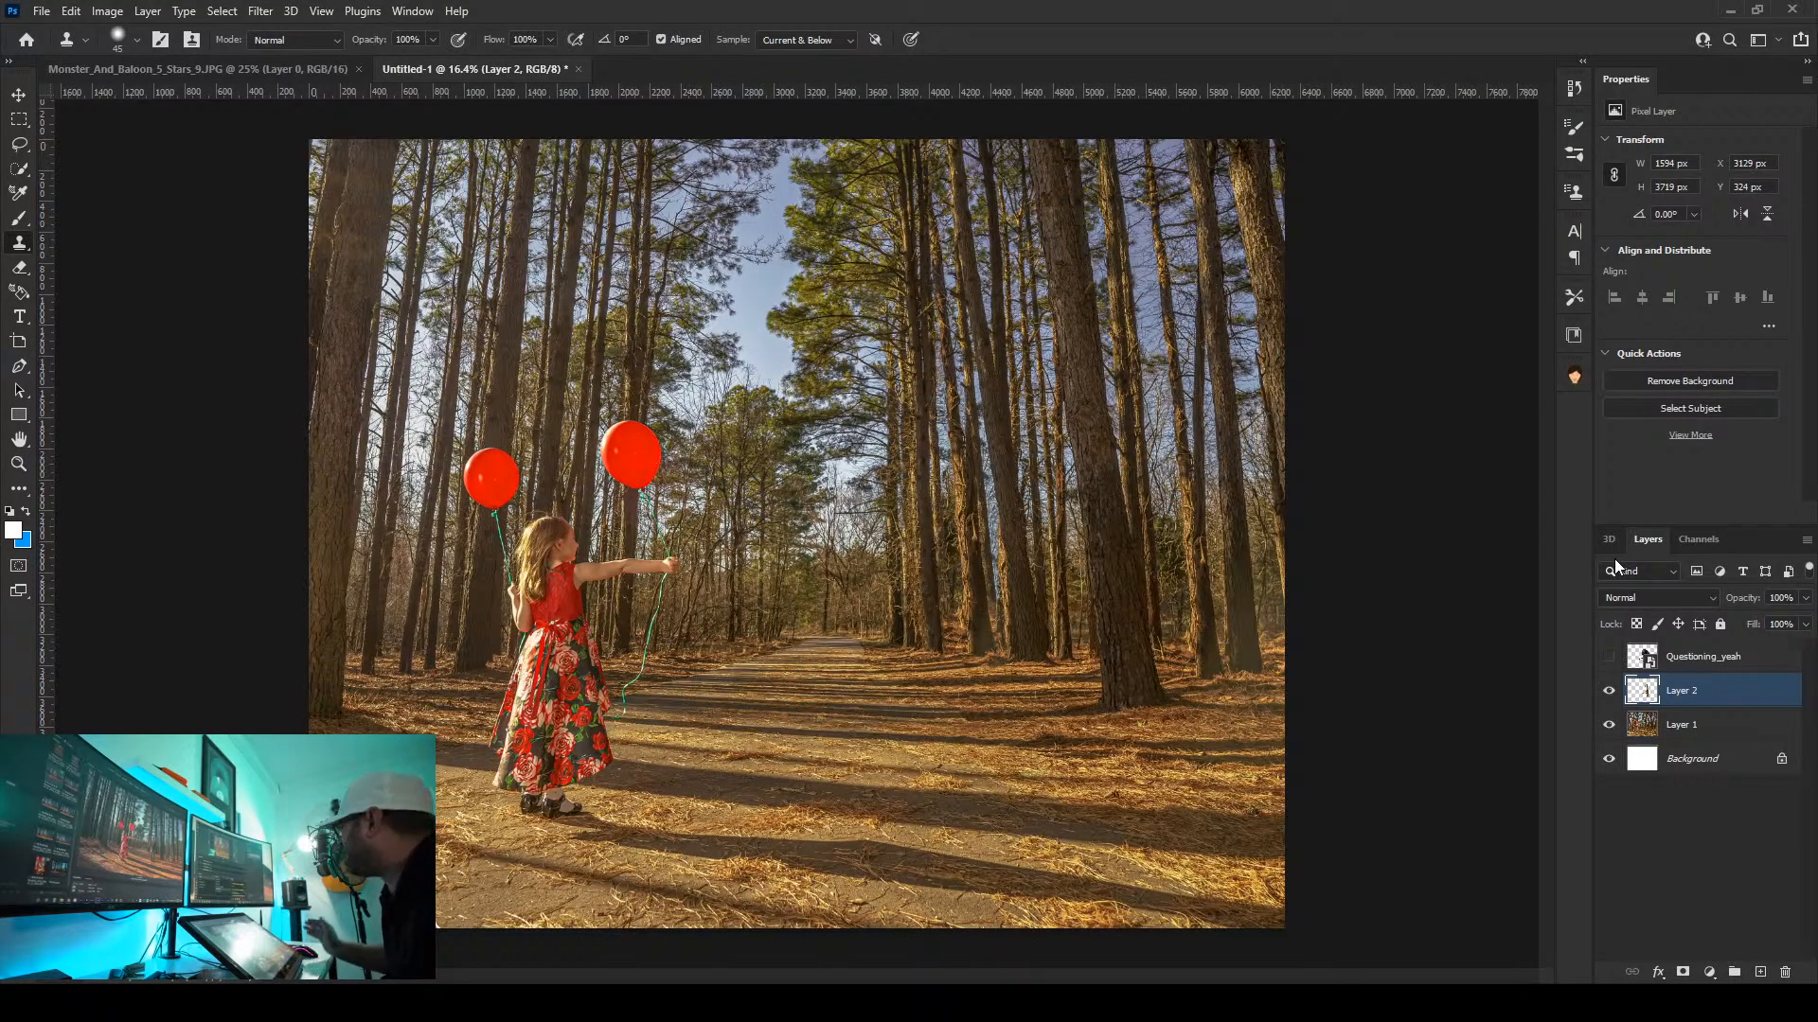
Show the Questioning_yeah monster layer and toggle Layer 2's visibility to compare the composite with and without the cloned retouching
left_click(1607, 658)
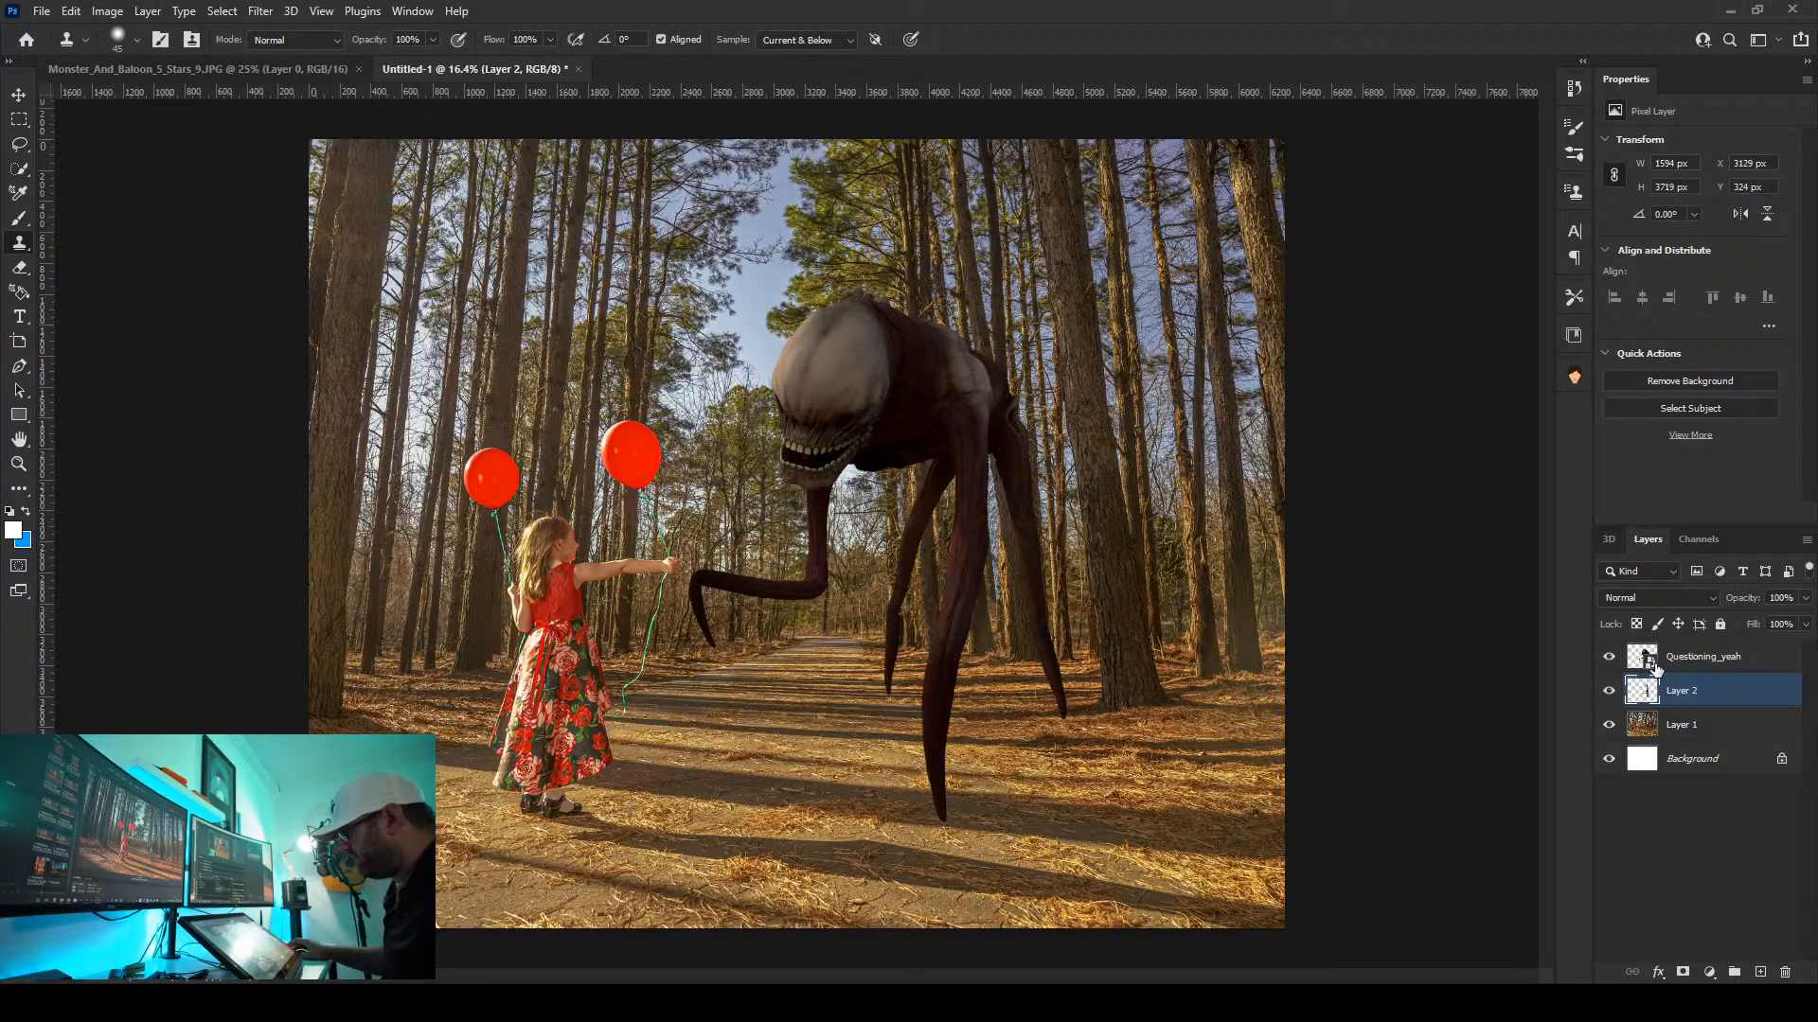
left_click(1609, 691)
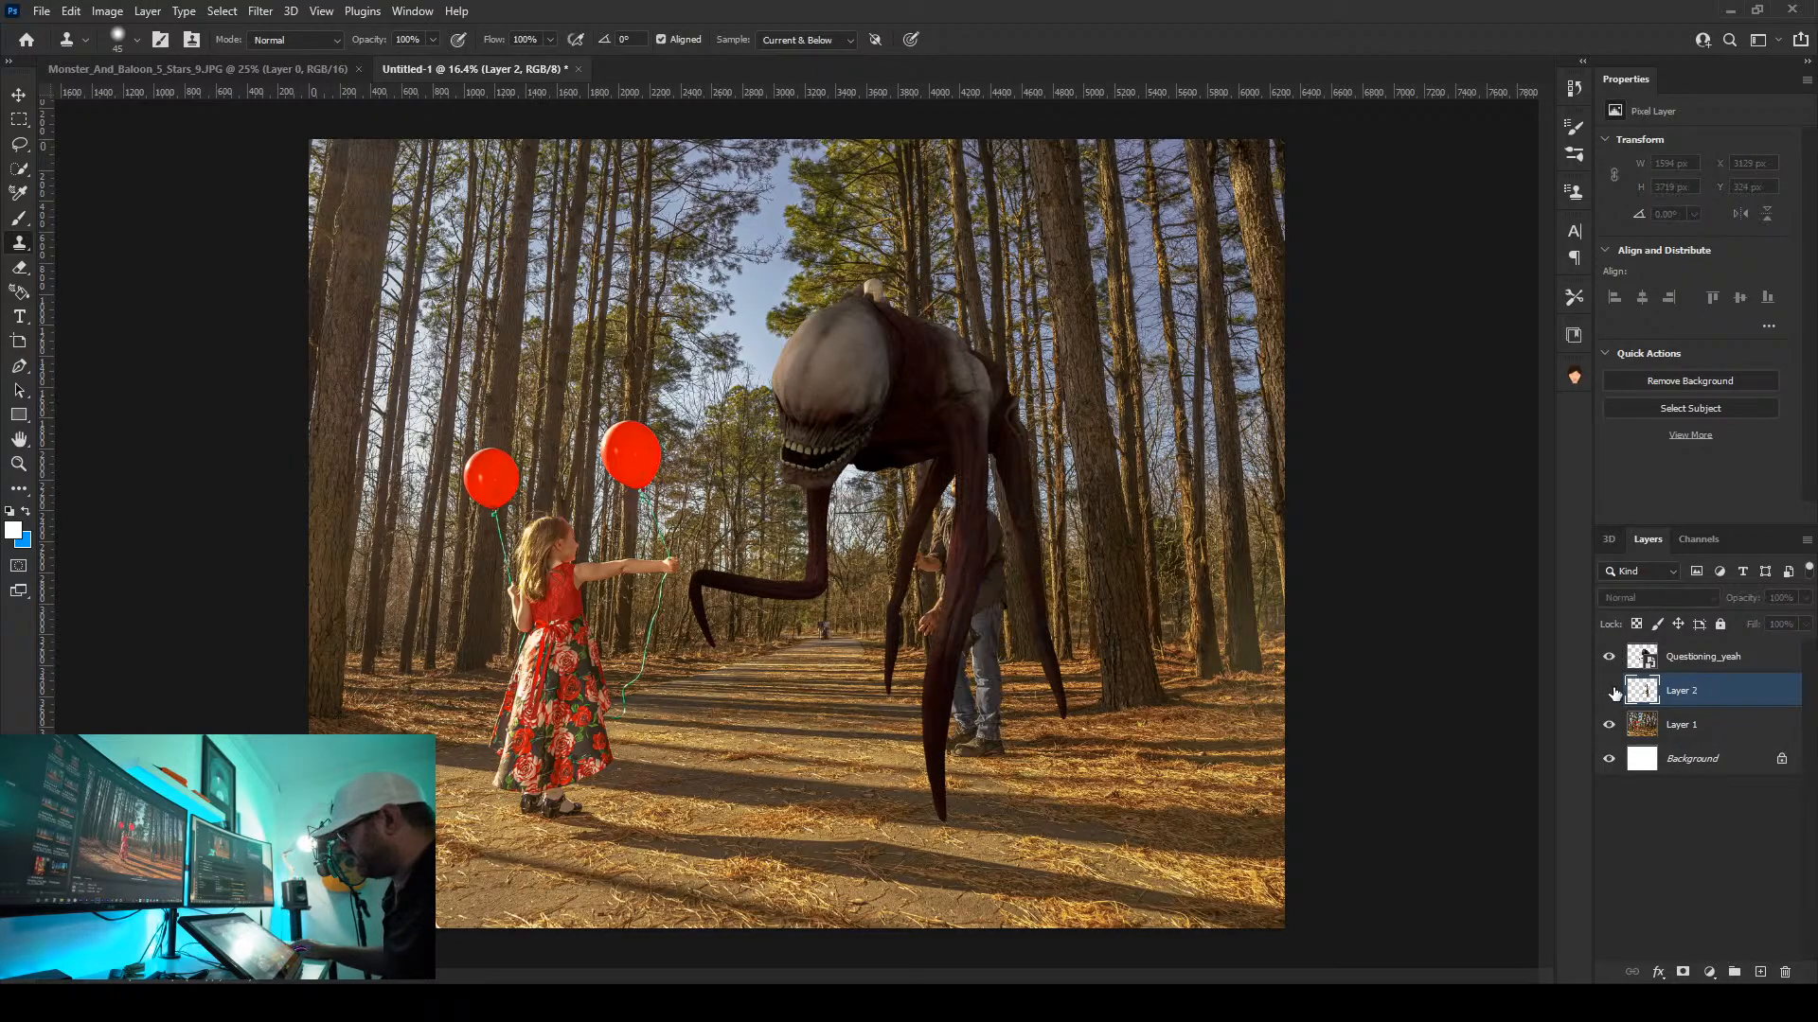
left_click(1609, 691)
left_click(1609, 692)
left_click(1609, 691)
left_click(1610, 691)
left_click(1609, 692)
left_click(1610, 691)
left_click(1609, 691)
left_click(1610, 691)
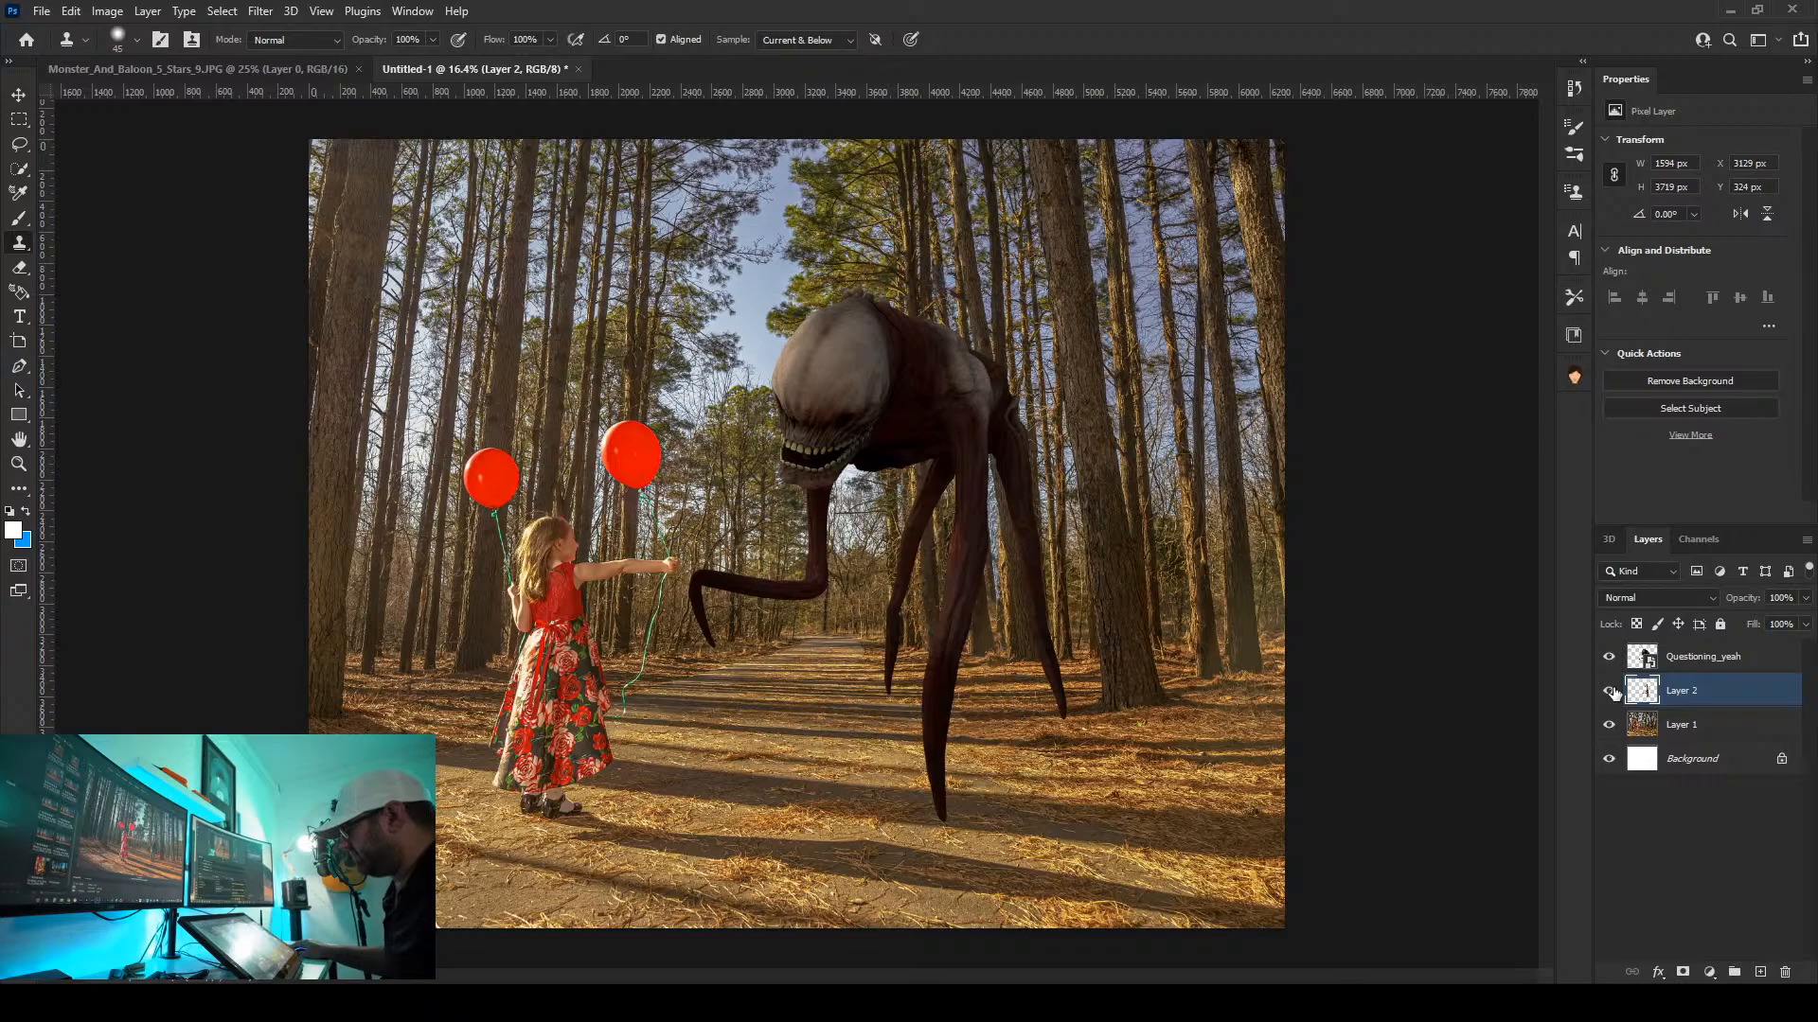
left_click(1610, 691)
left_click(1609, 691)
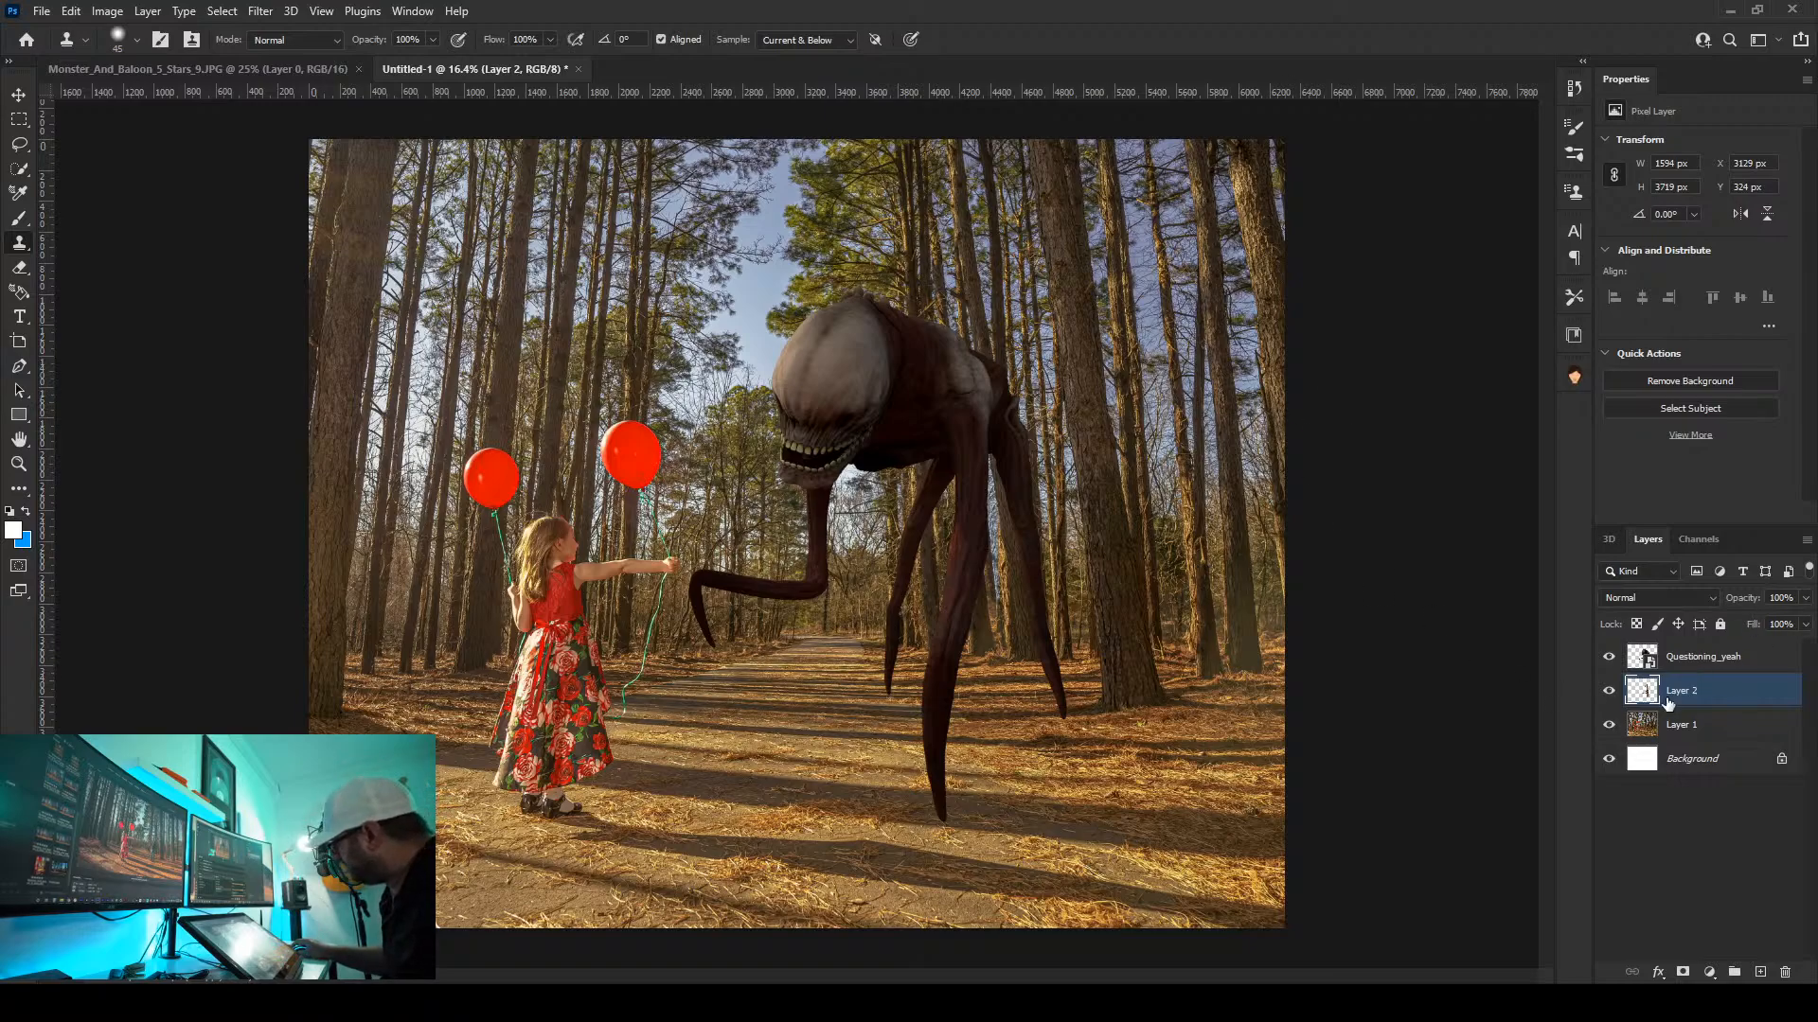
Examine the monster's head and back with Layer 2 hidden and shown, and check the girl's outstretched arm beside the monster's claw
left_click(1609, 692)
scroll(956, 294, "up", 5)
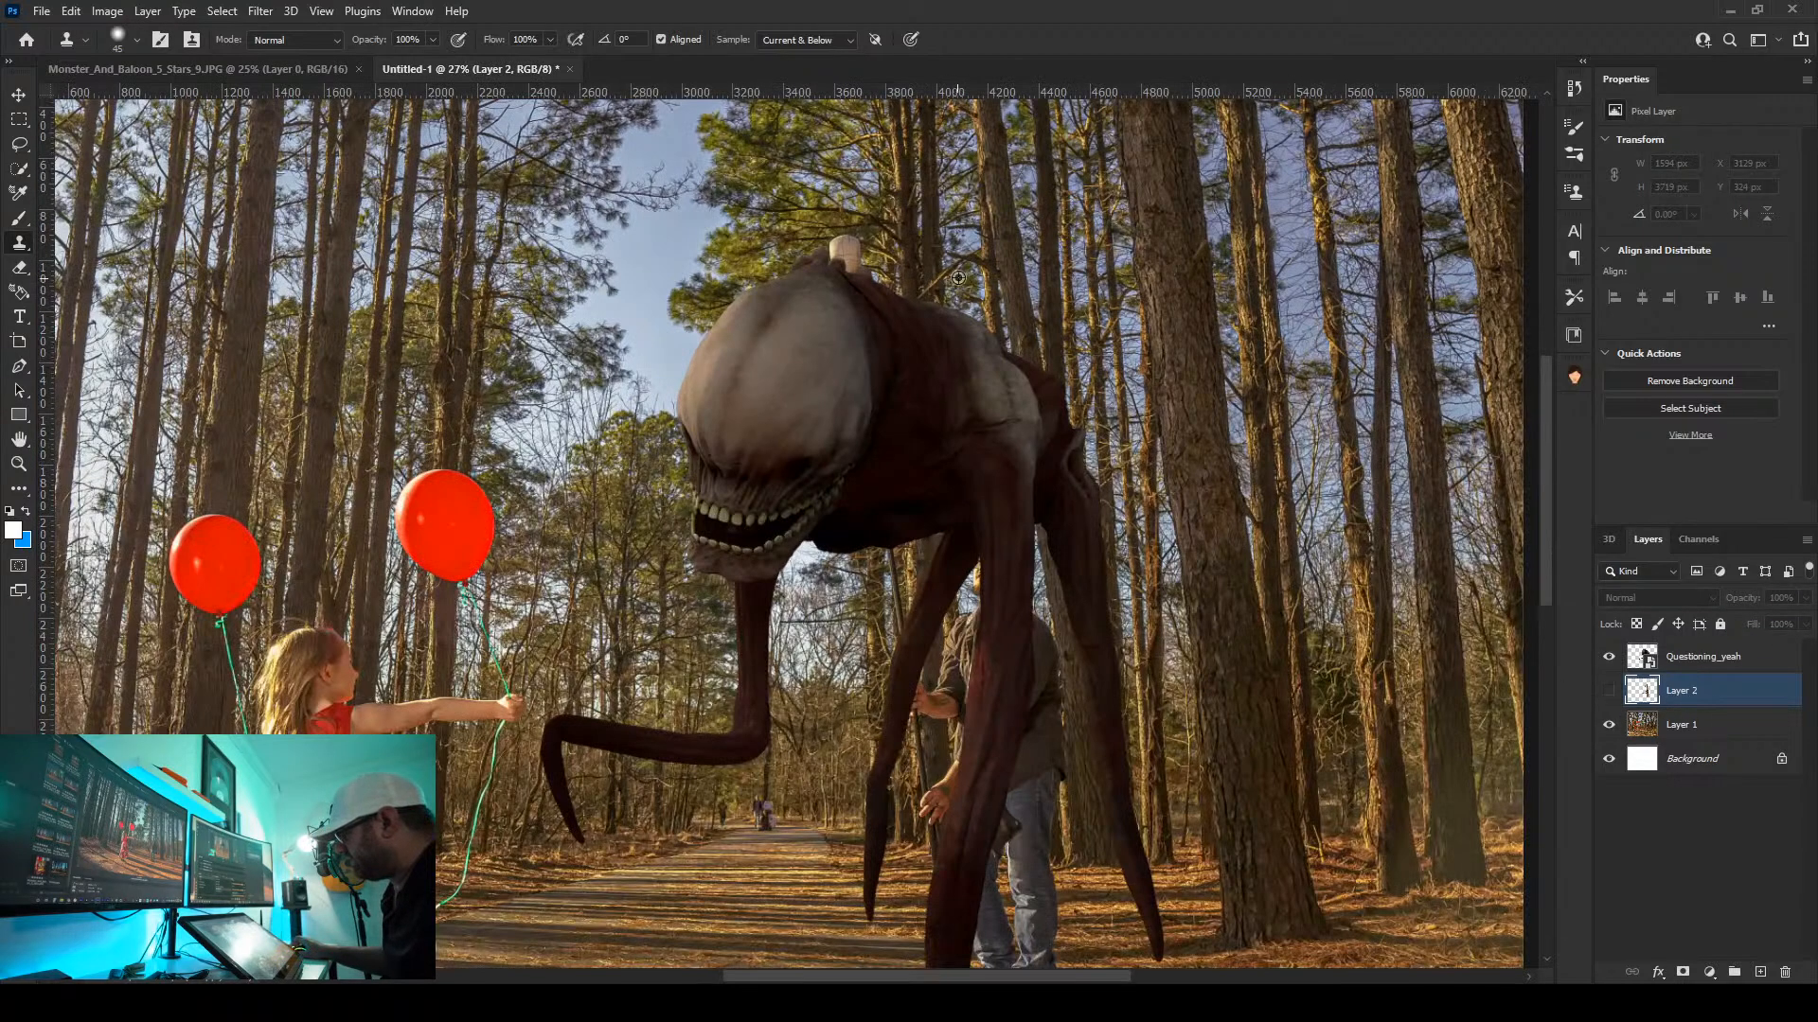
left_click(1609, 692)
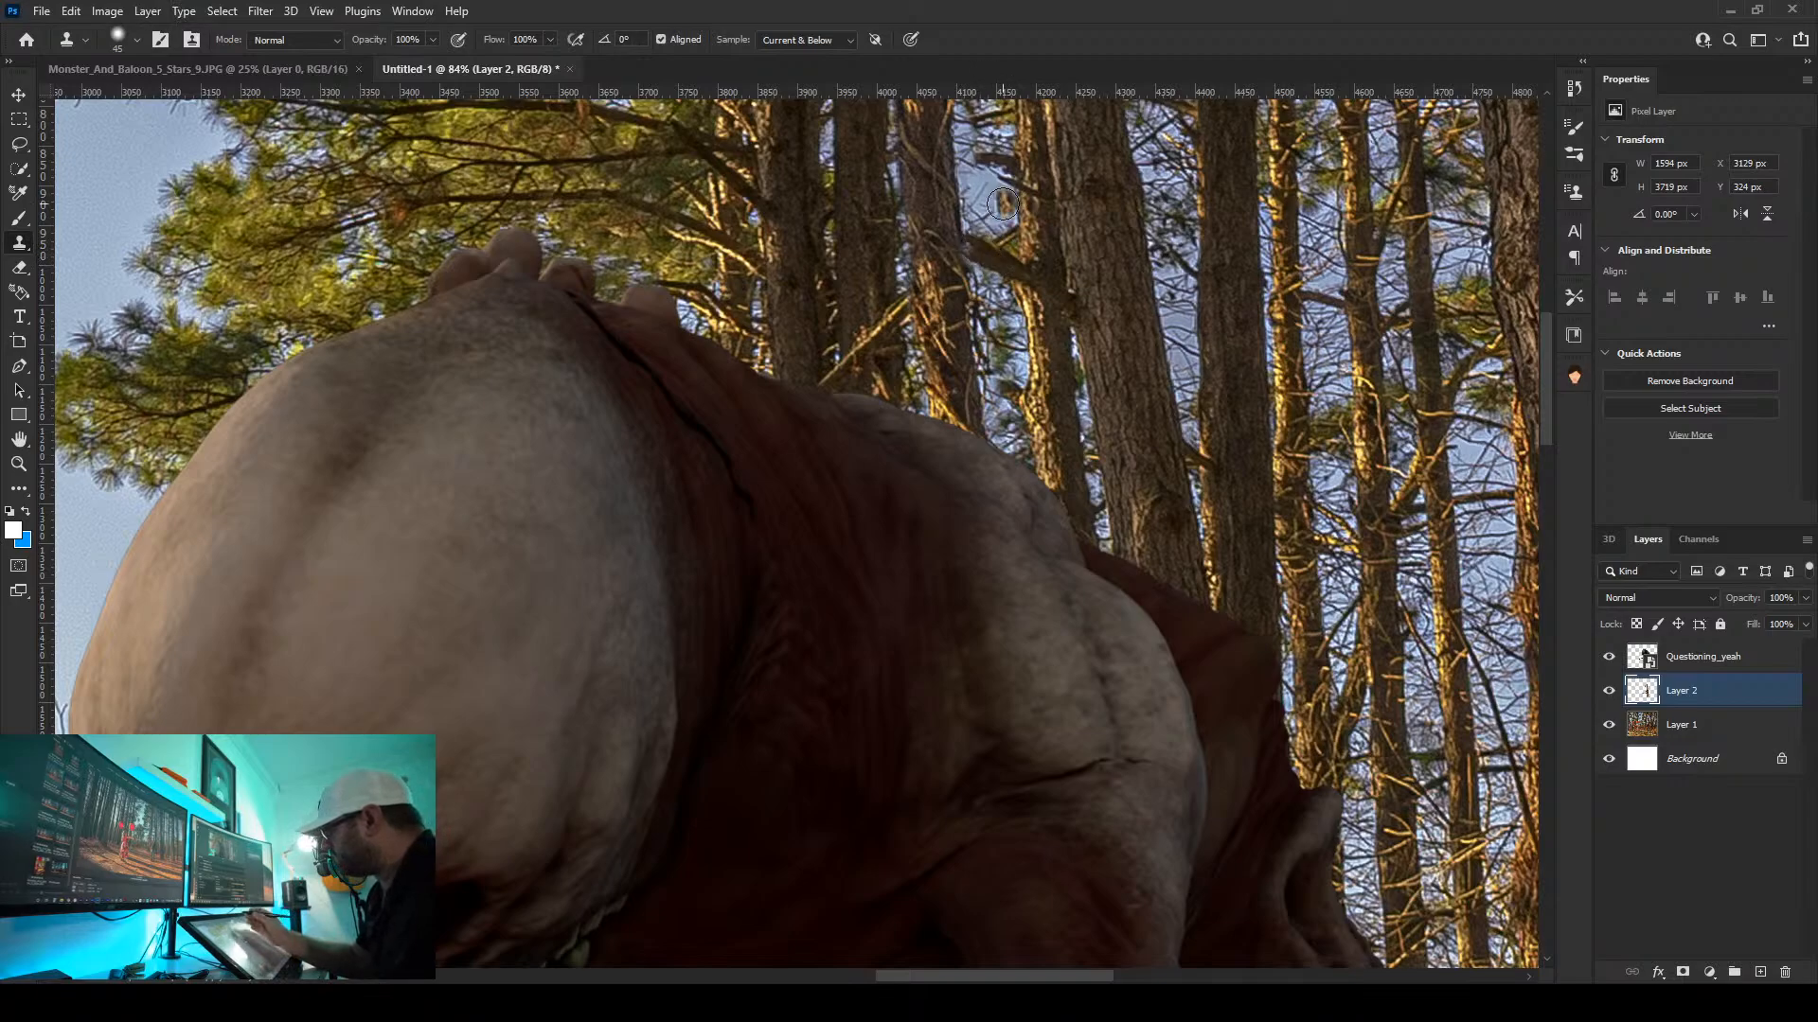
scroll(833, 312, "down", 4)
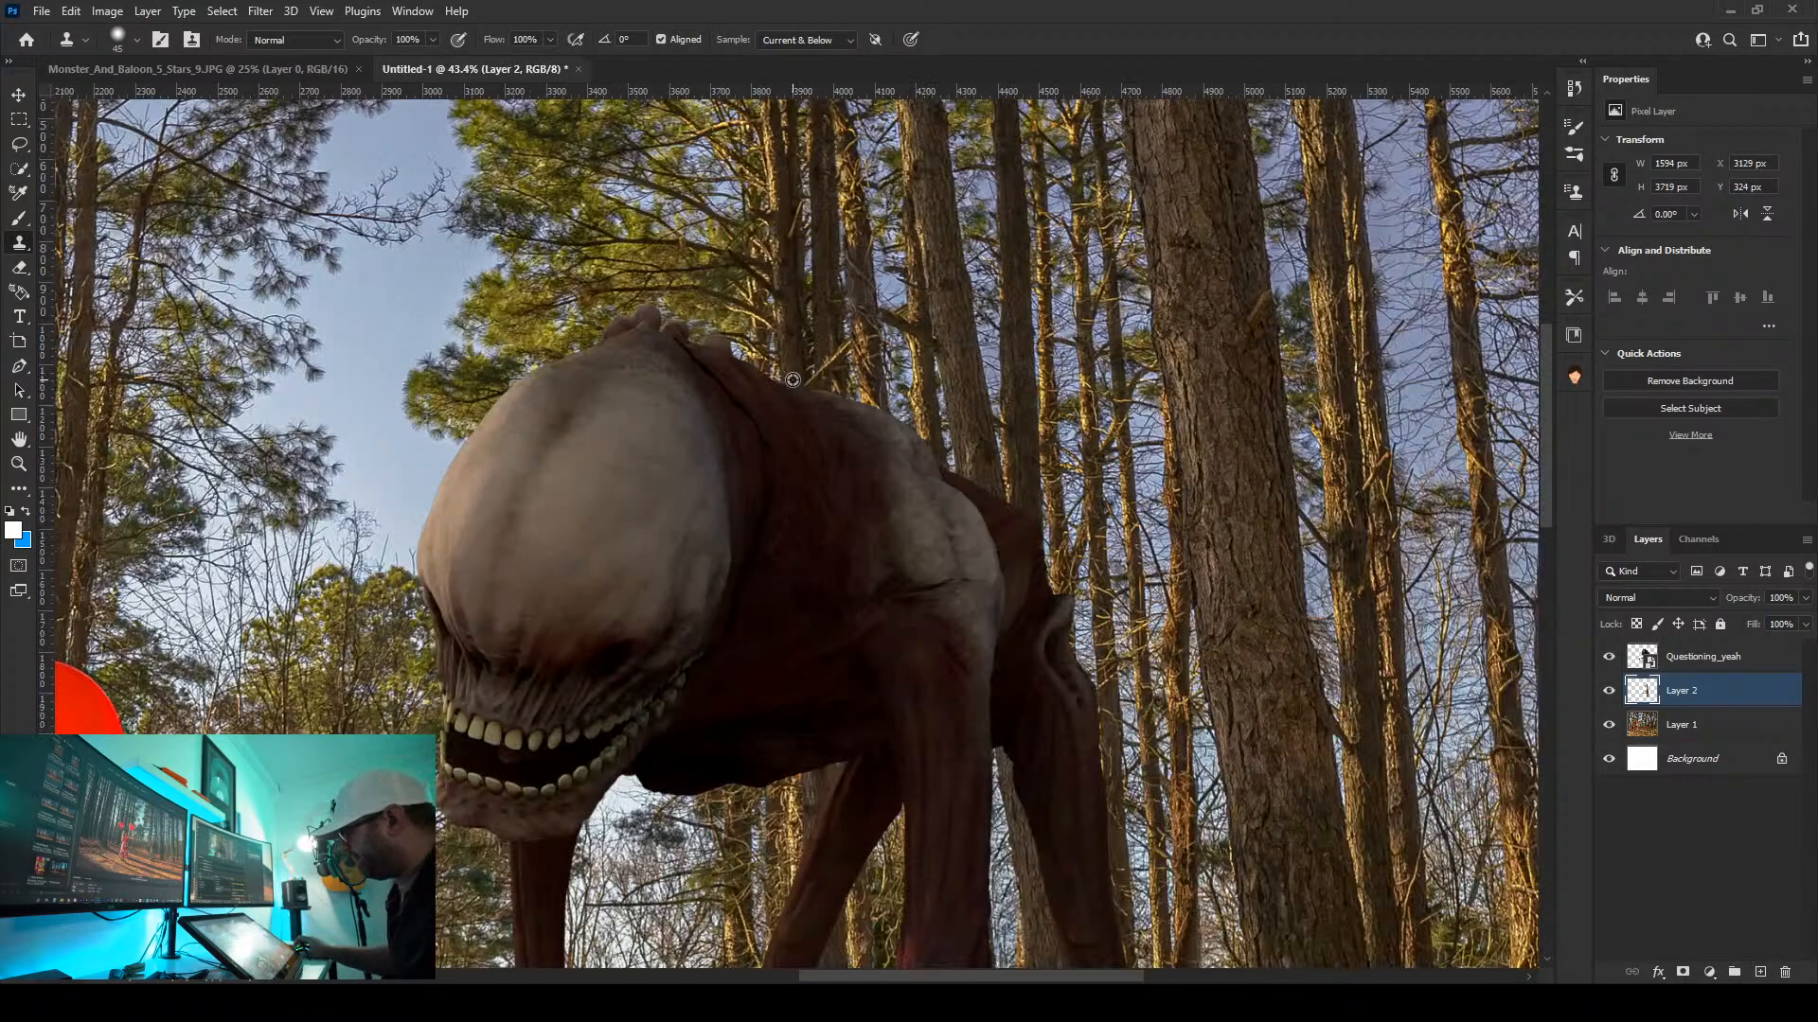
scroll(792, 379, "down", 5)
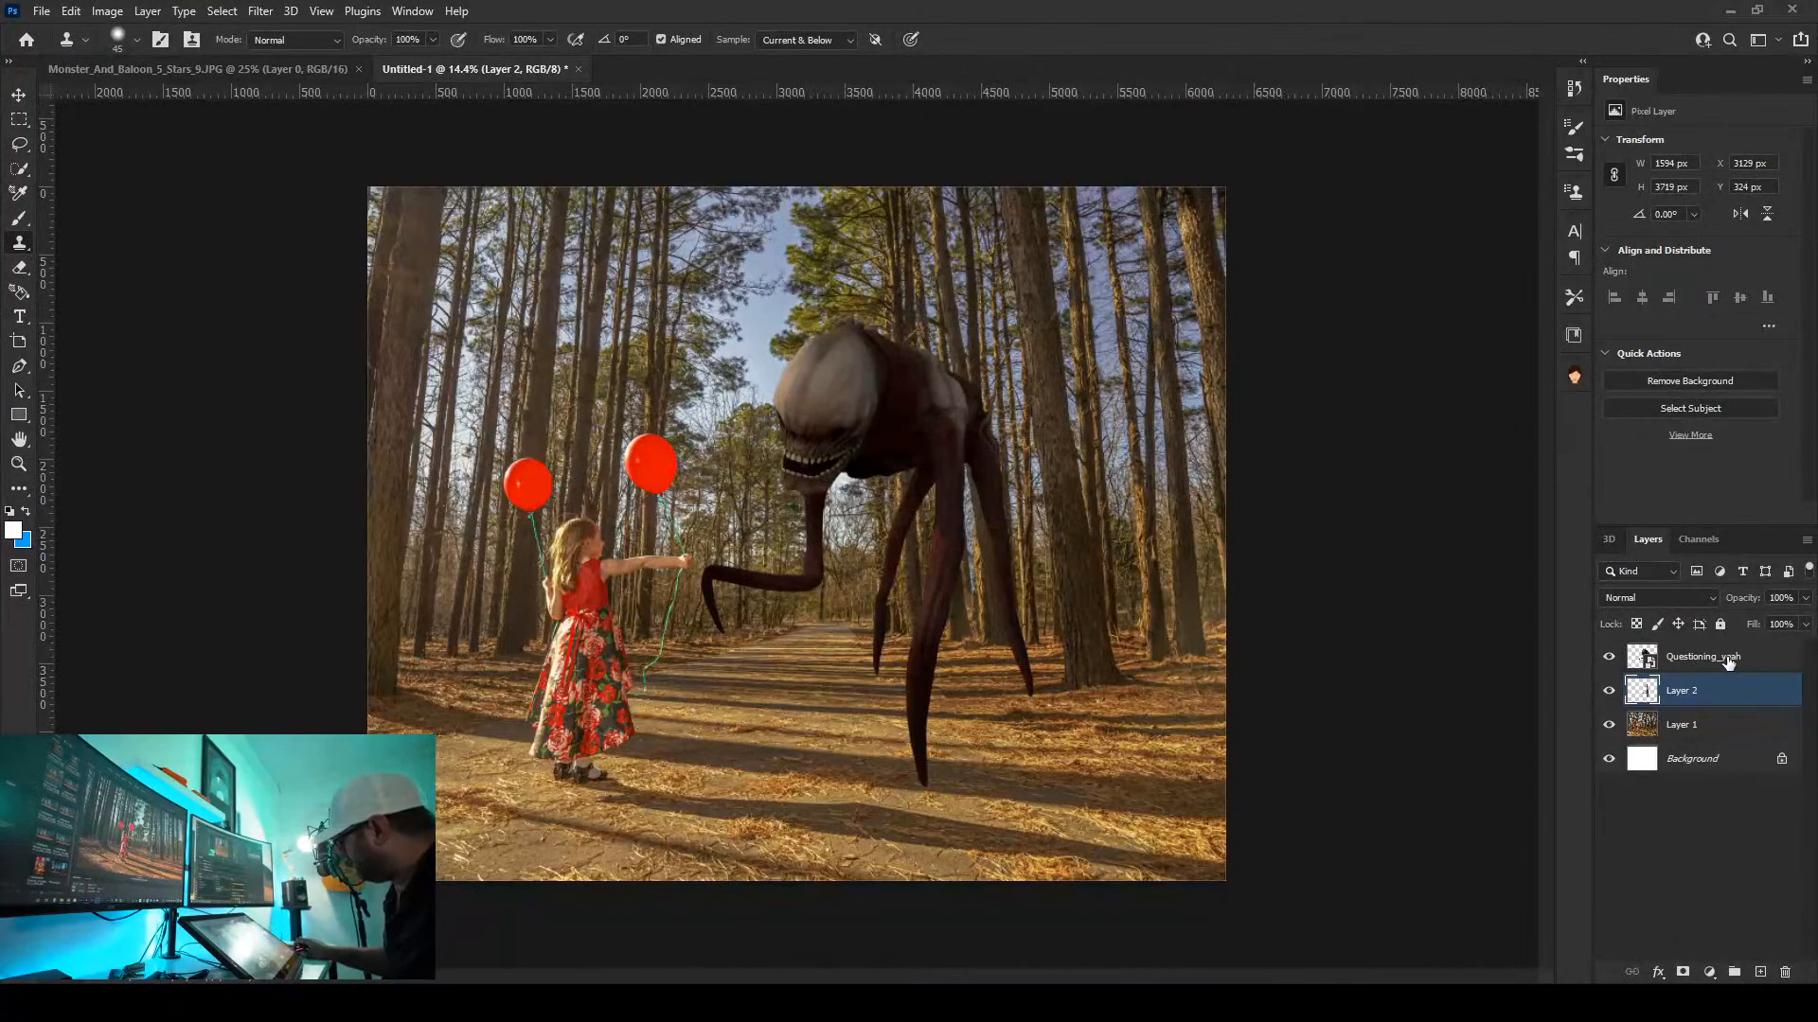
left_click(1696, 653)
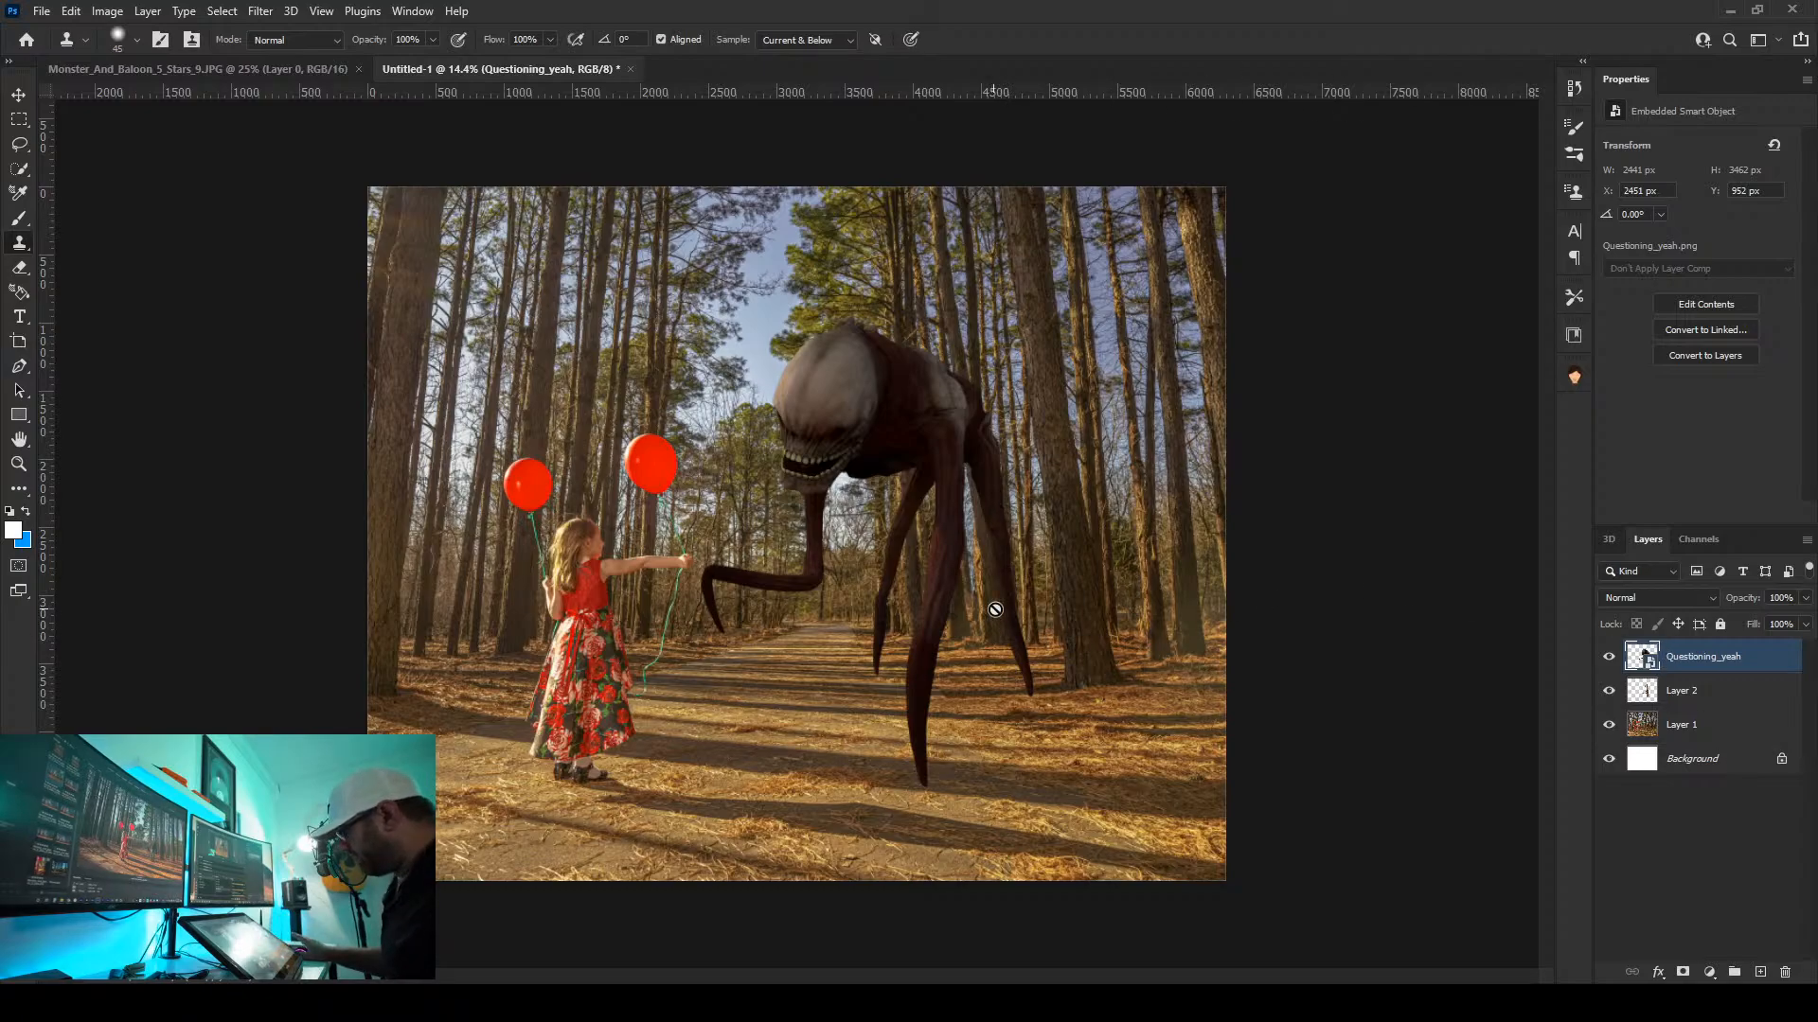
scroll(602, 576, "up", 5)
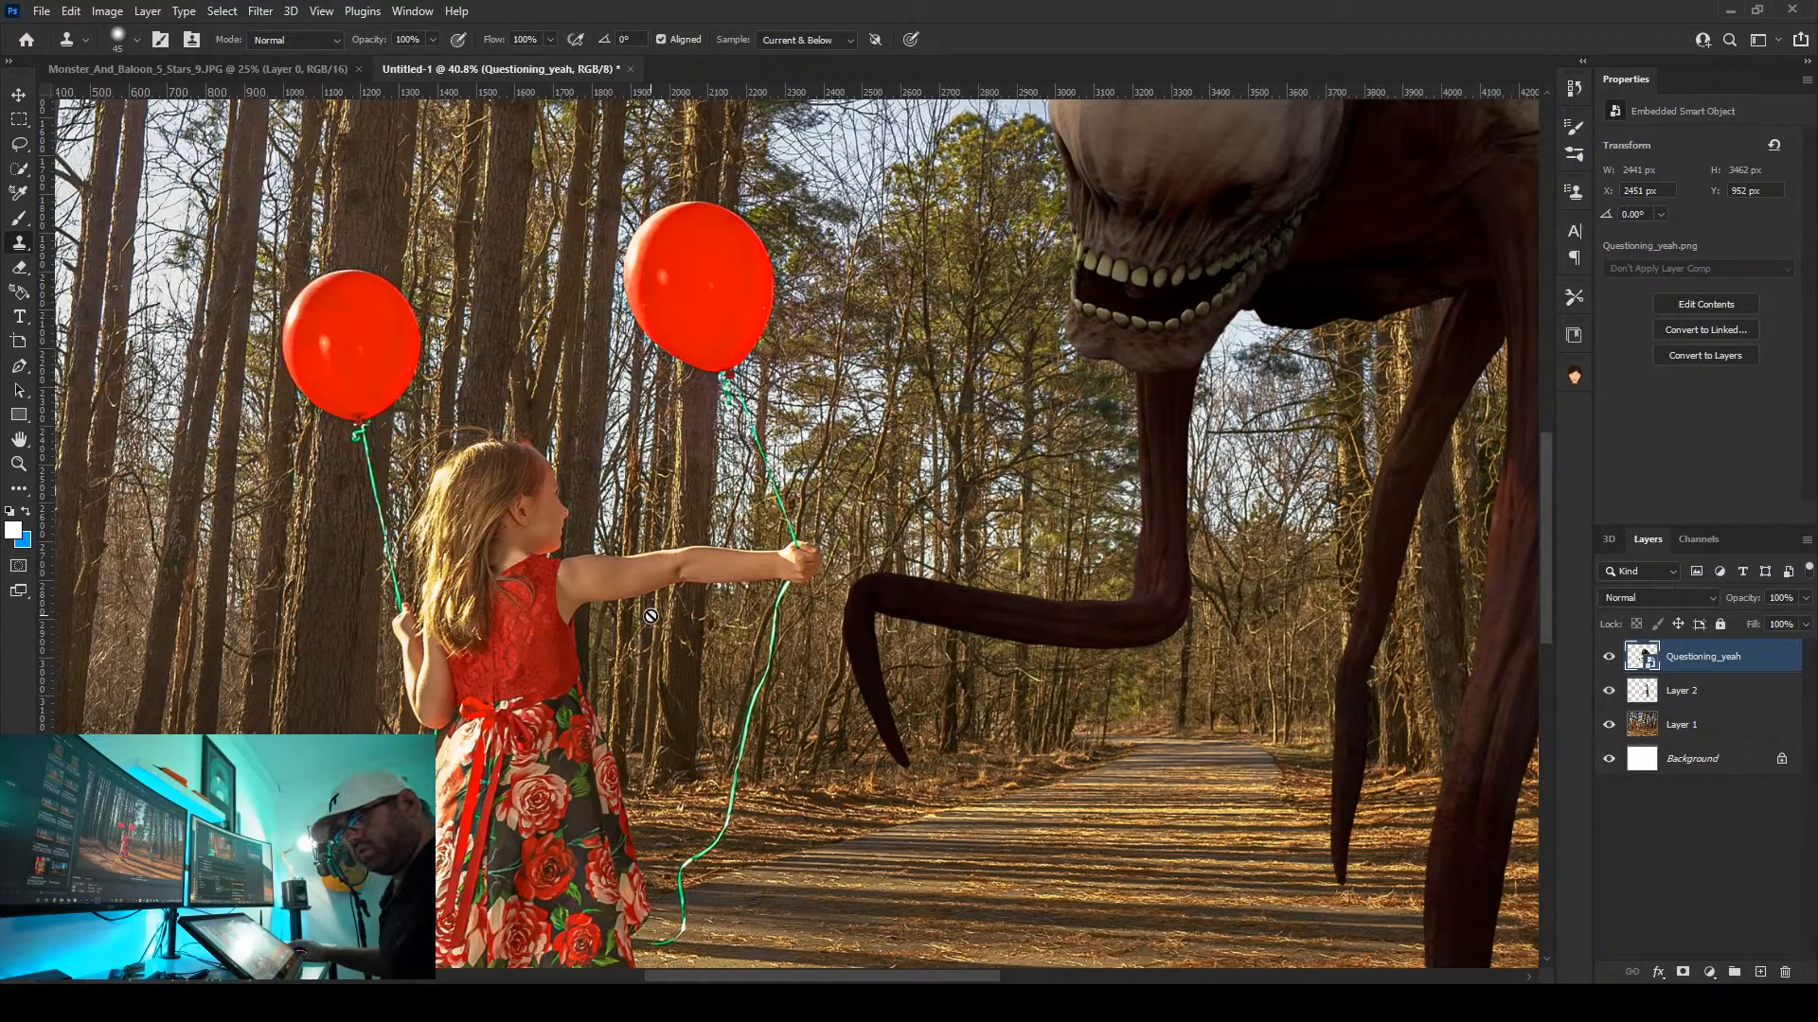
scroll(676, 521, "down", 4)
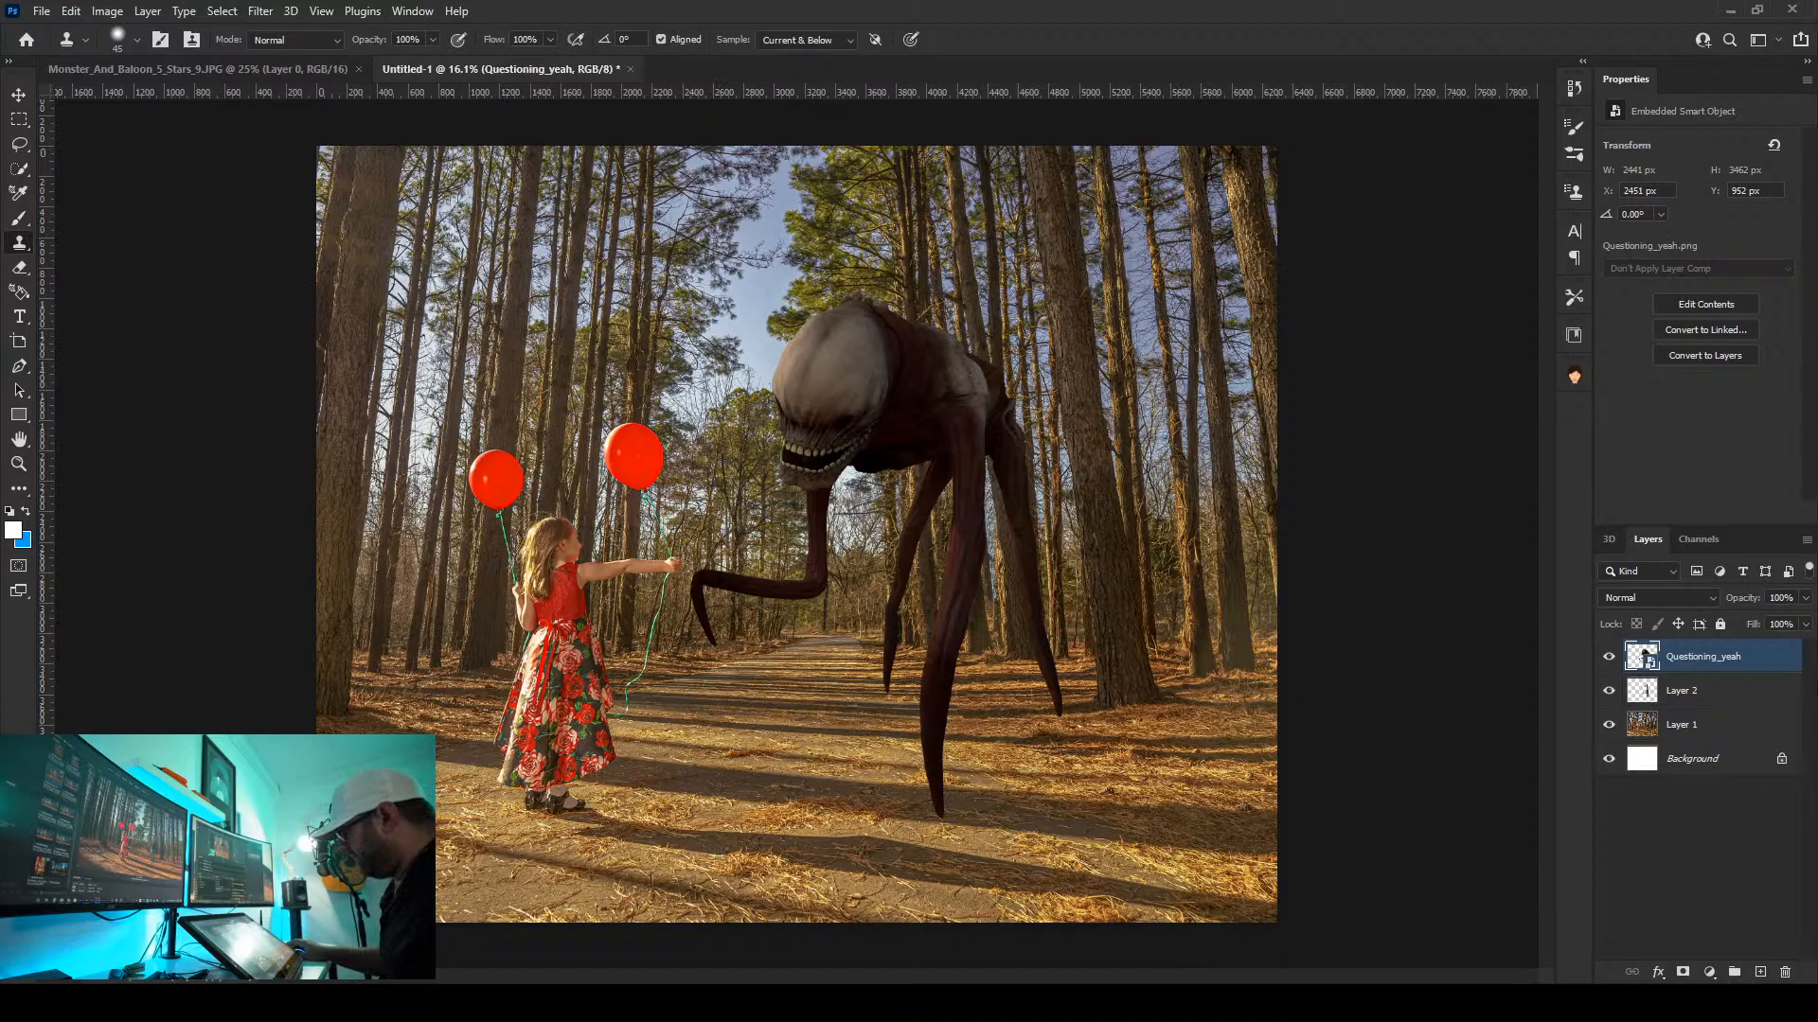
Hide the monster layer, duplicate Layer 1 above Layer 2, and isolate the copy with an all-black layer mask
left_click(1609, 659)
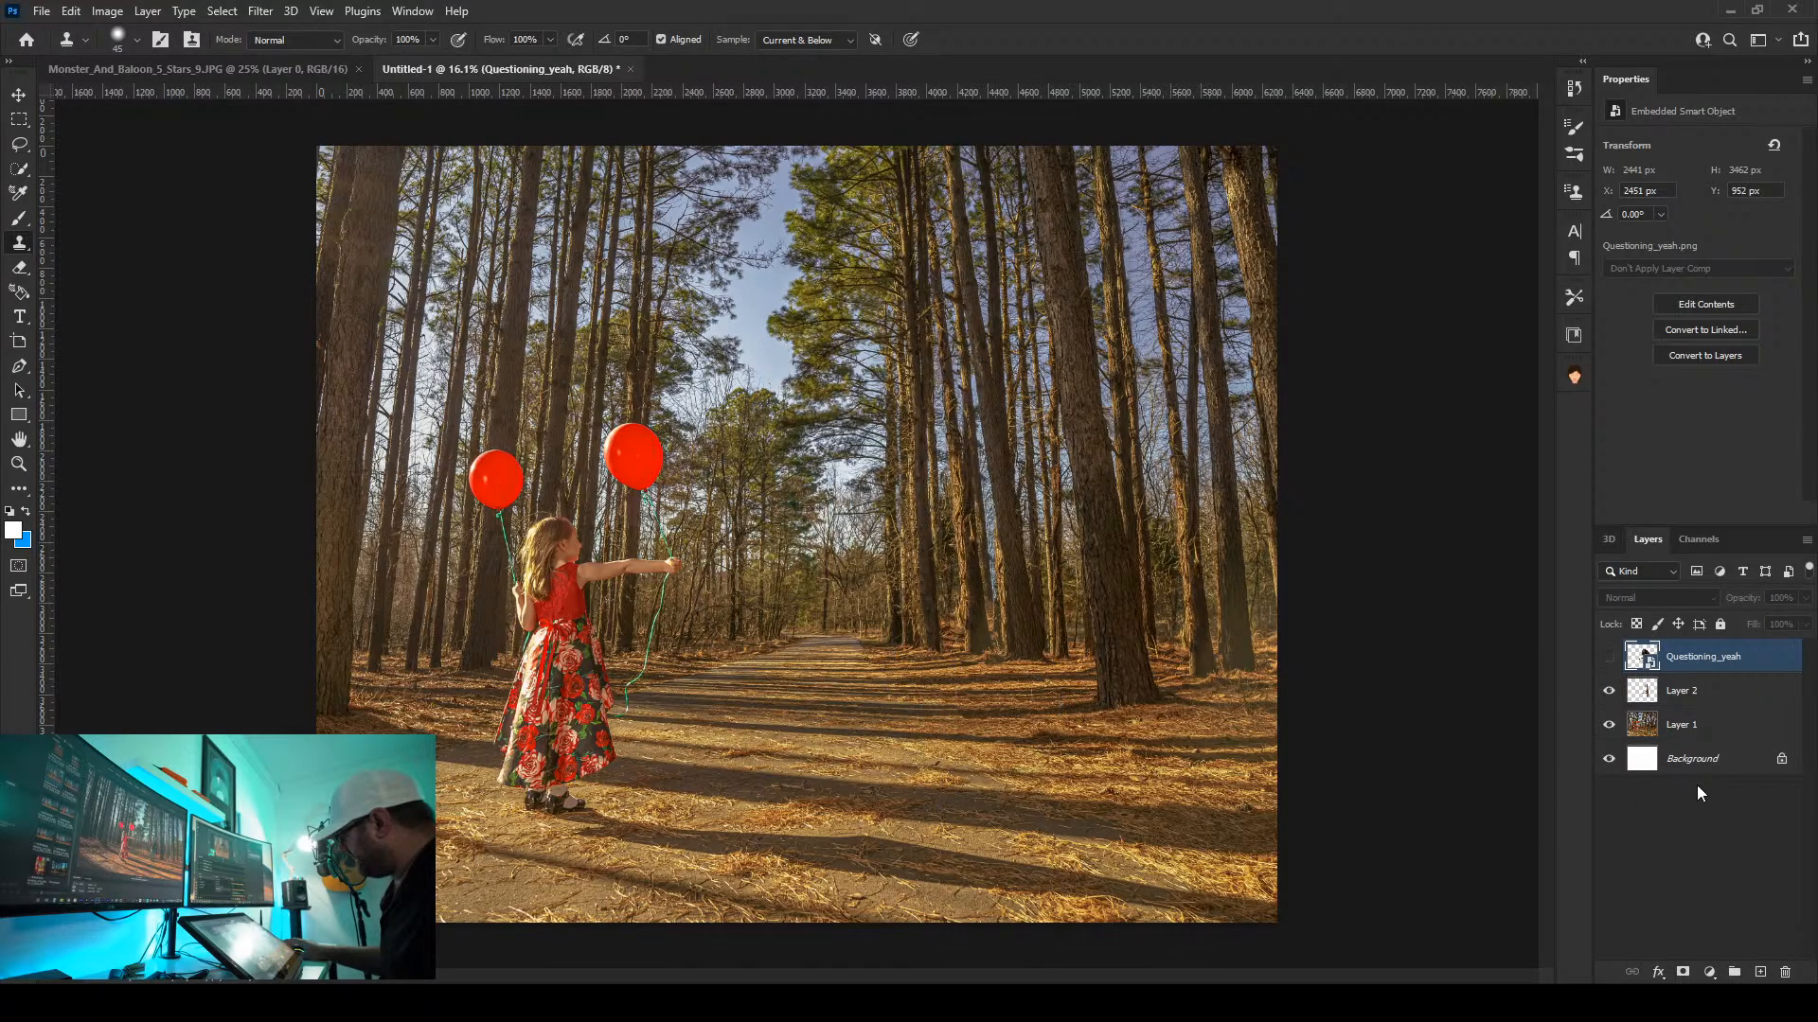
left_click(1696, 729)
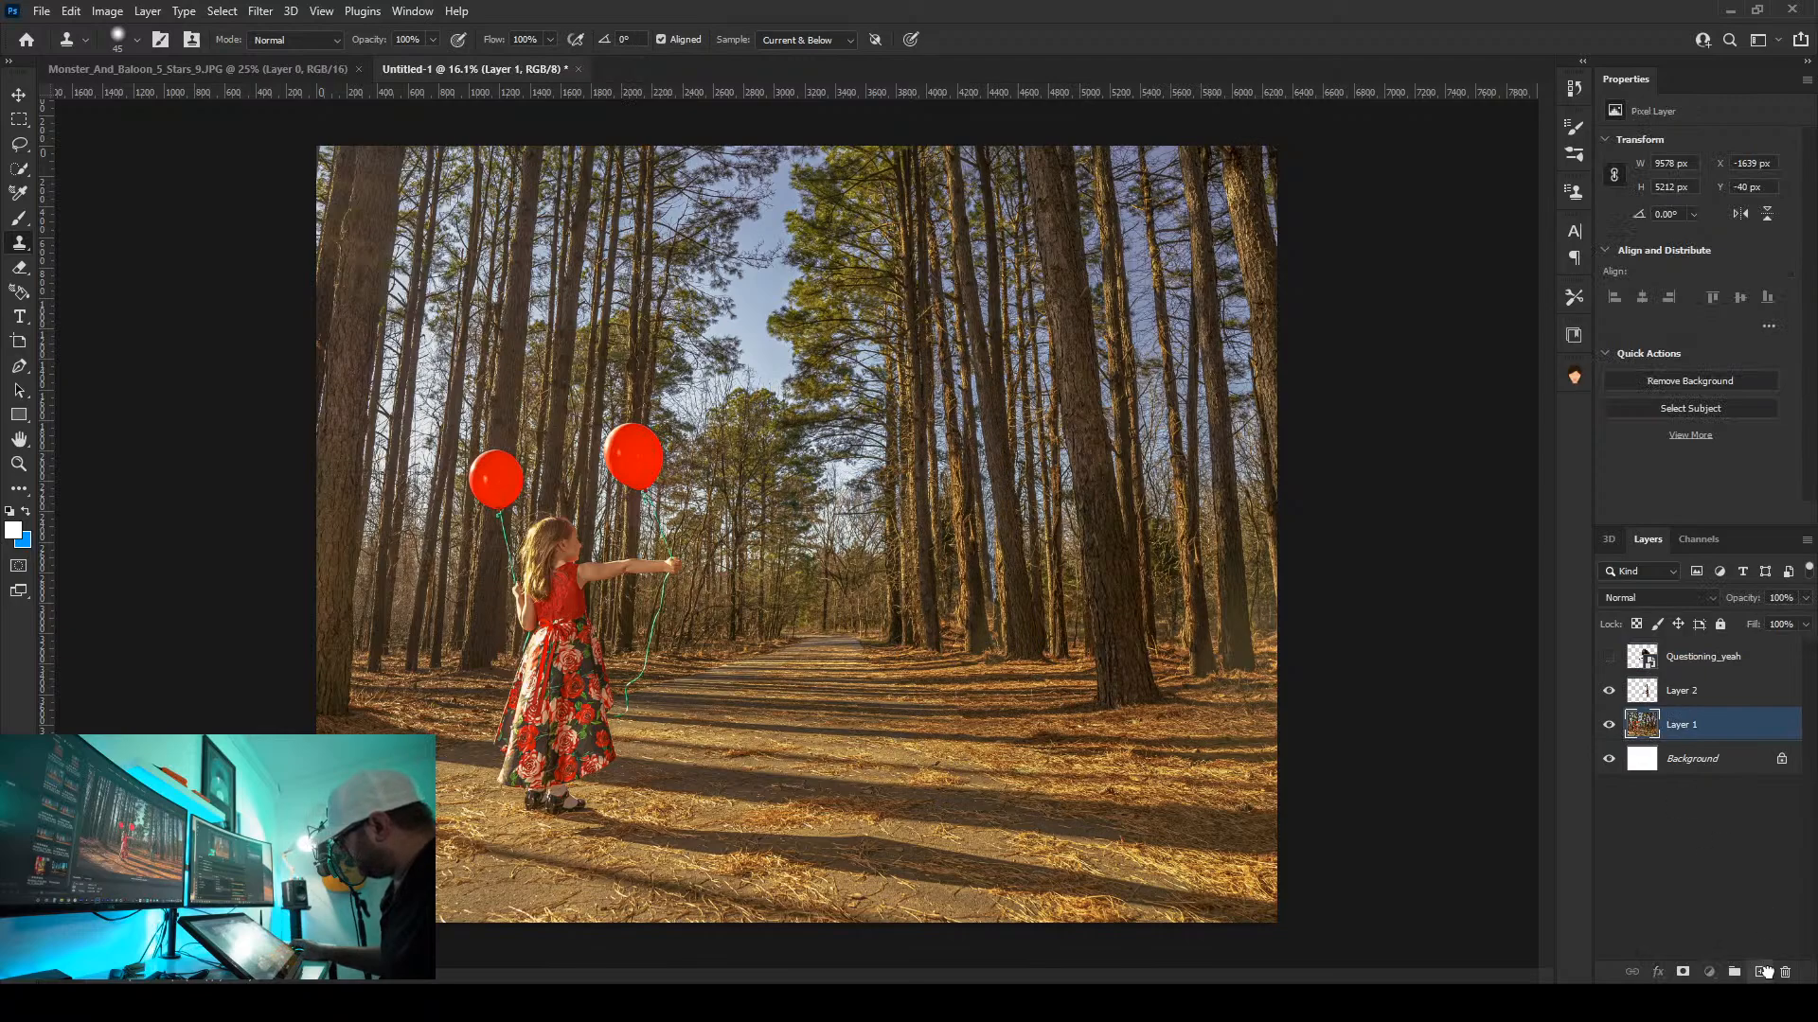
left_click_drag(1763, 972, 1763, 973)
left_click_drag(1642, 712, 1652, 680)
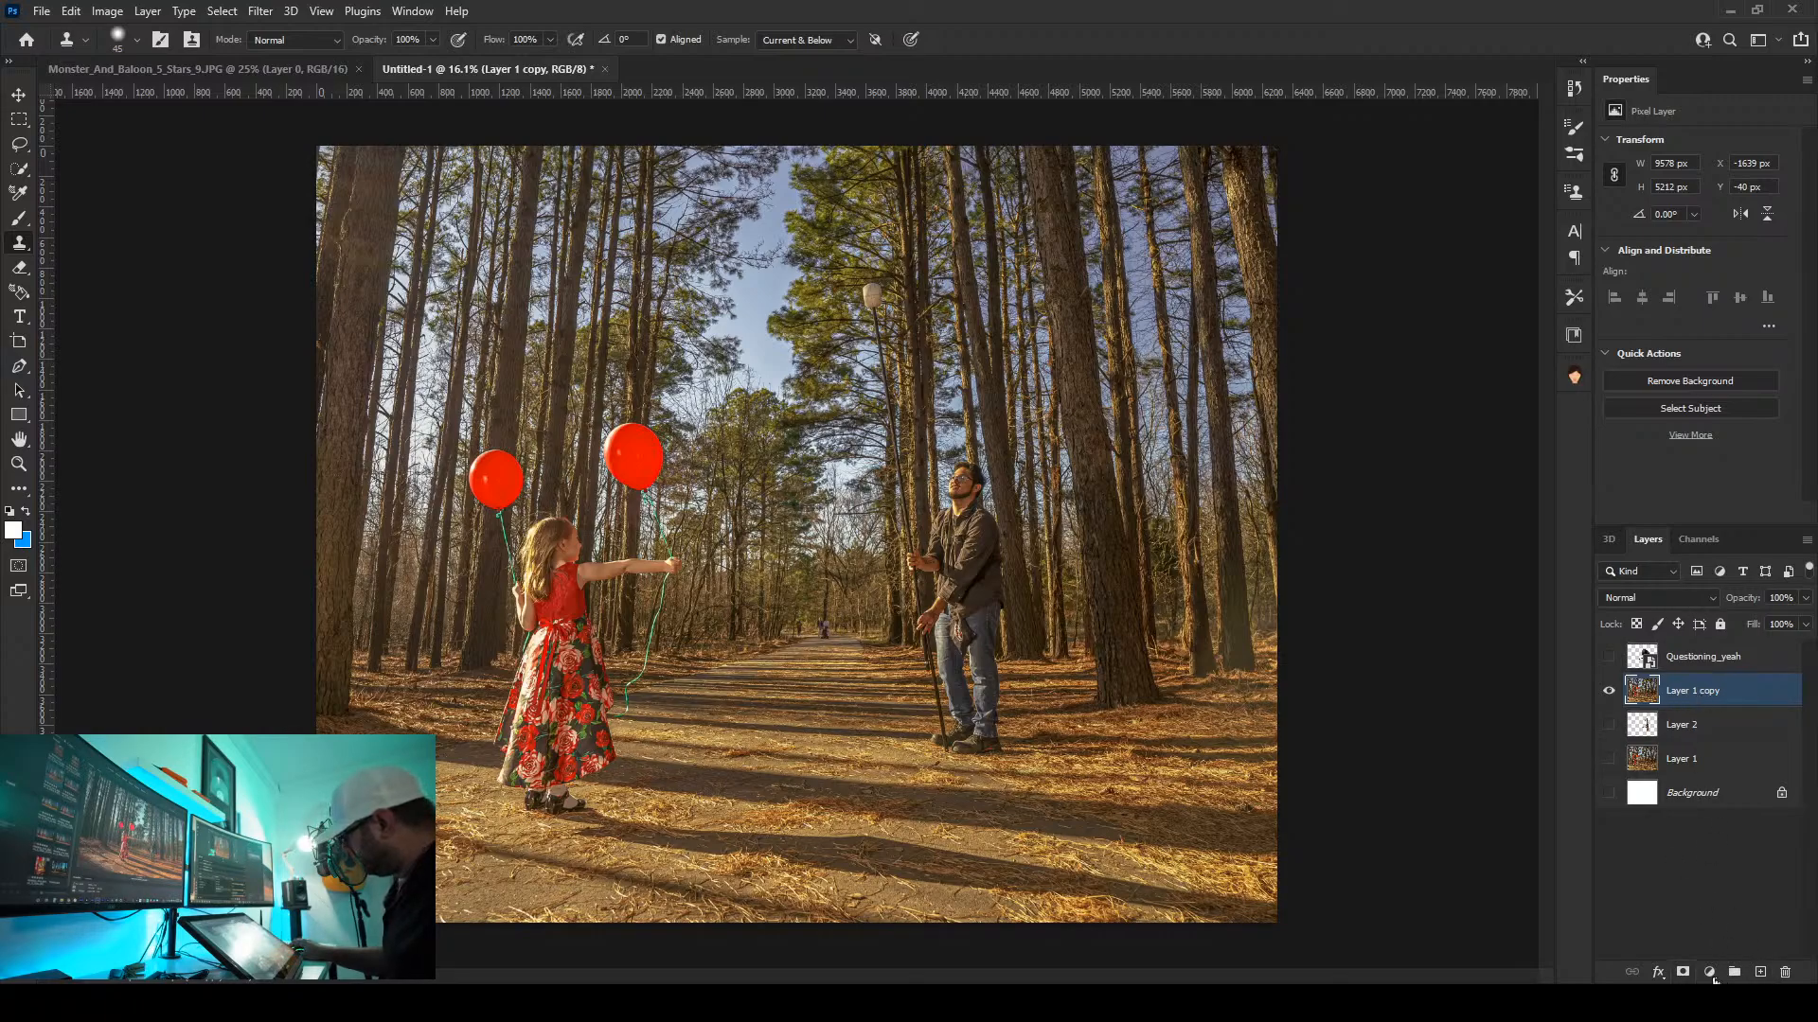
left_click(1684, 973)
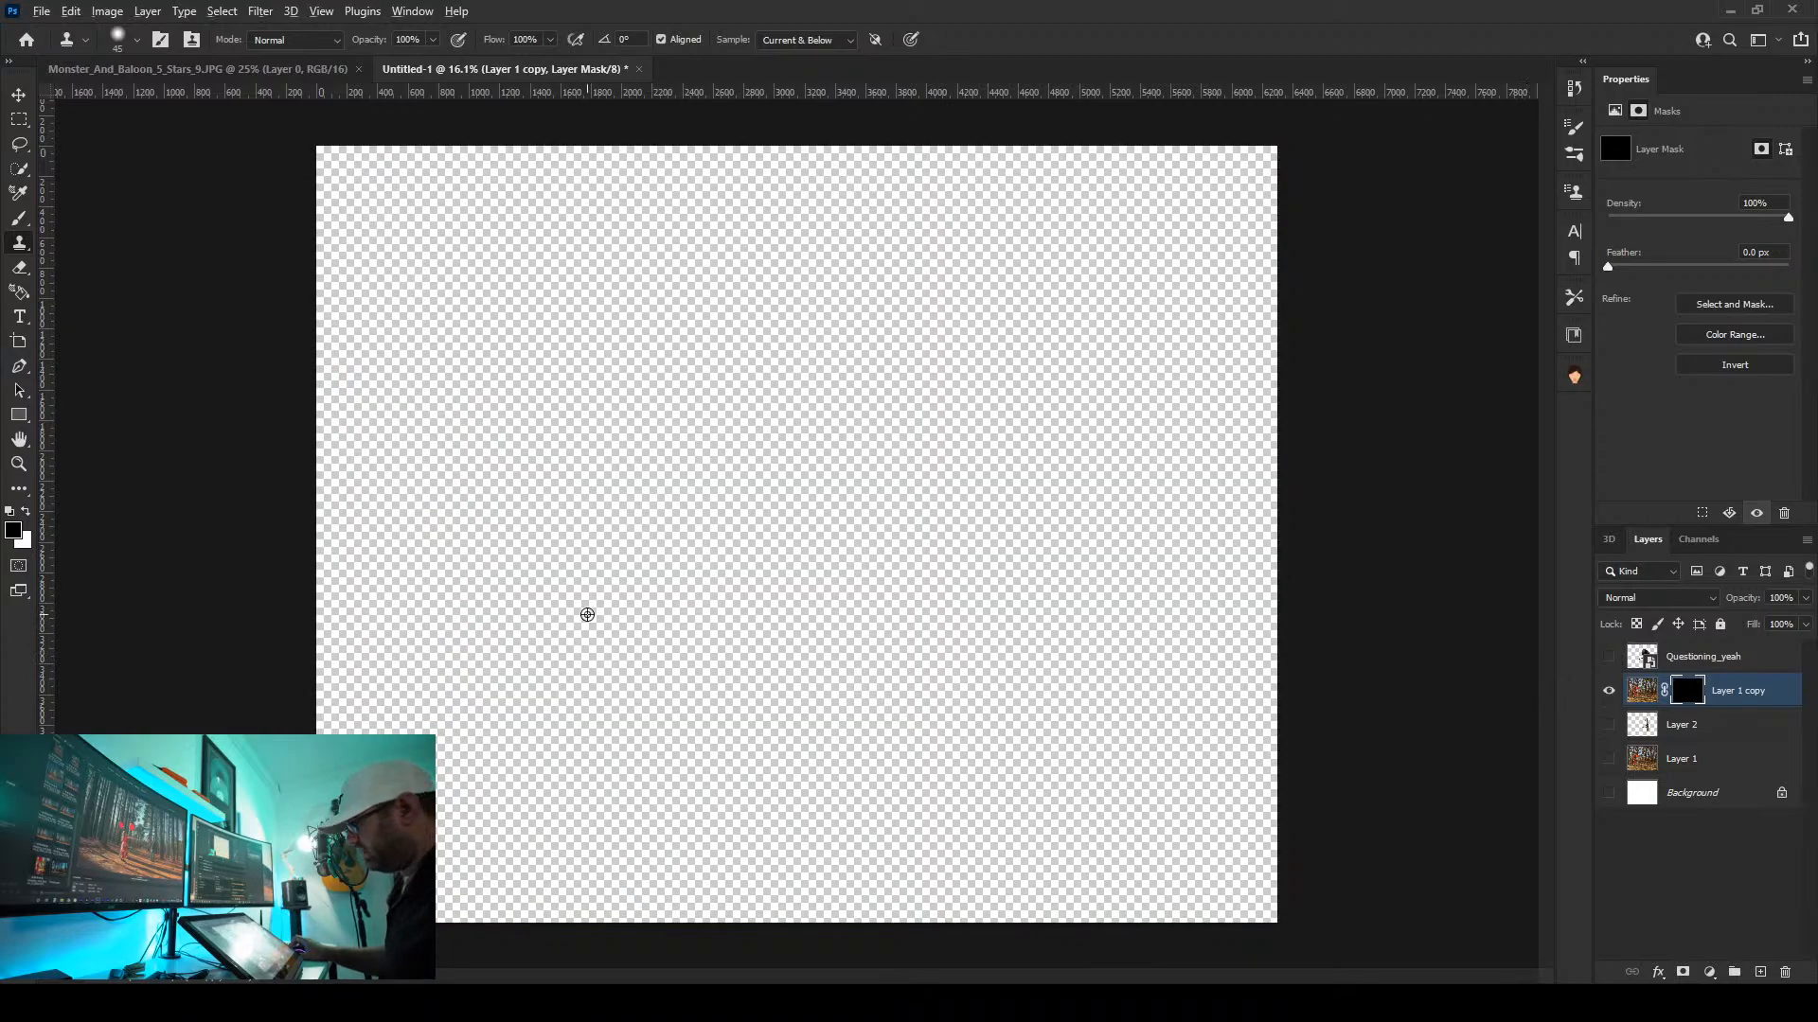
Reveal the girl and both red balloons by painting white on the copy's mask with a soft 400 px brush
scroll(588, 612, "up", 2)
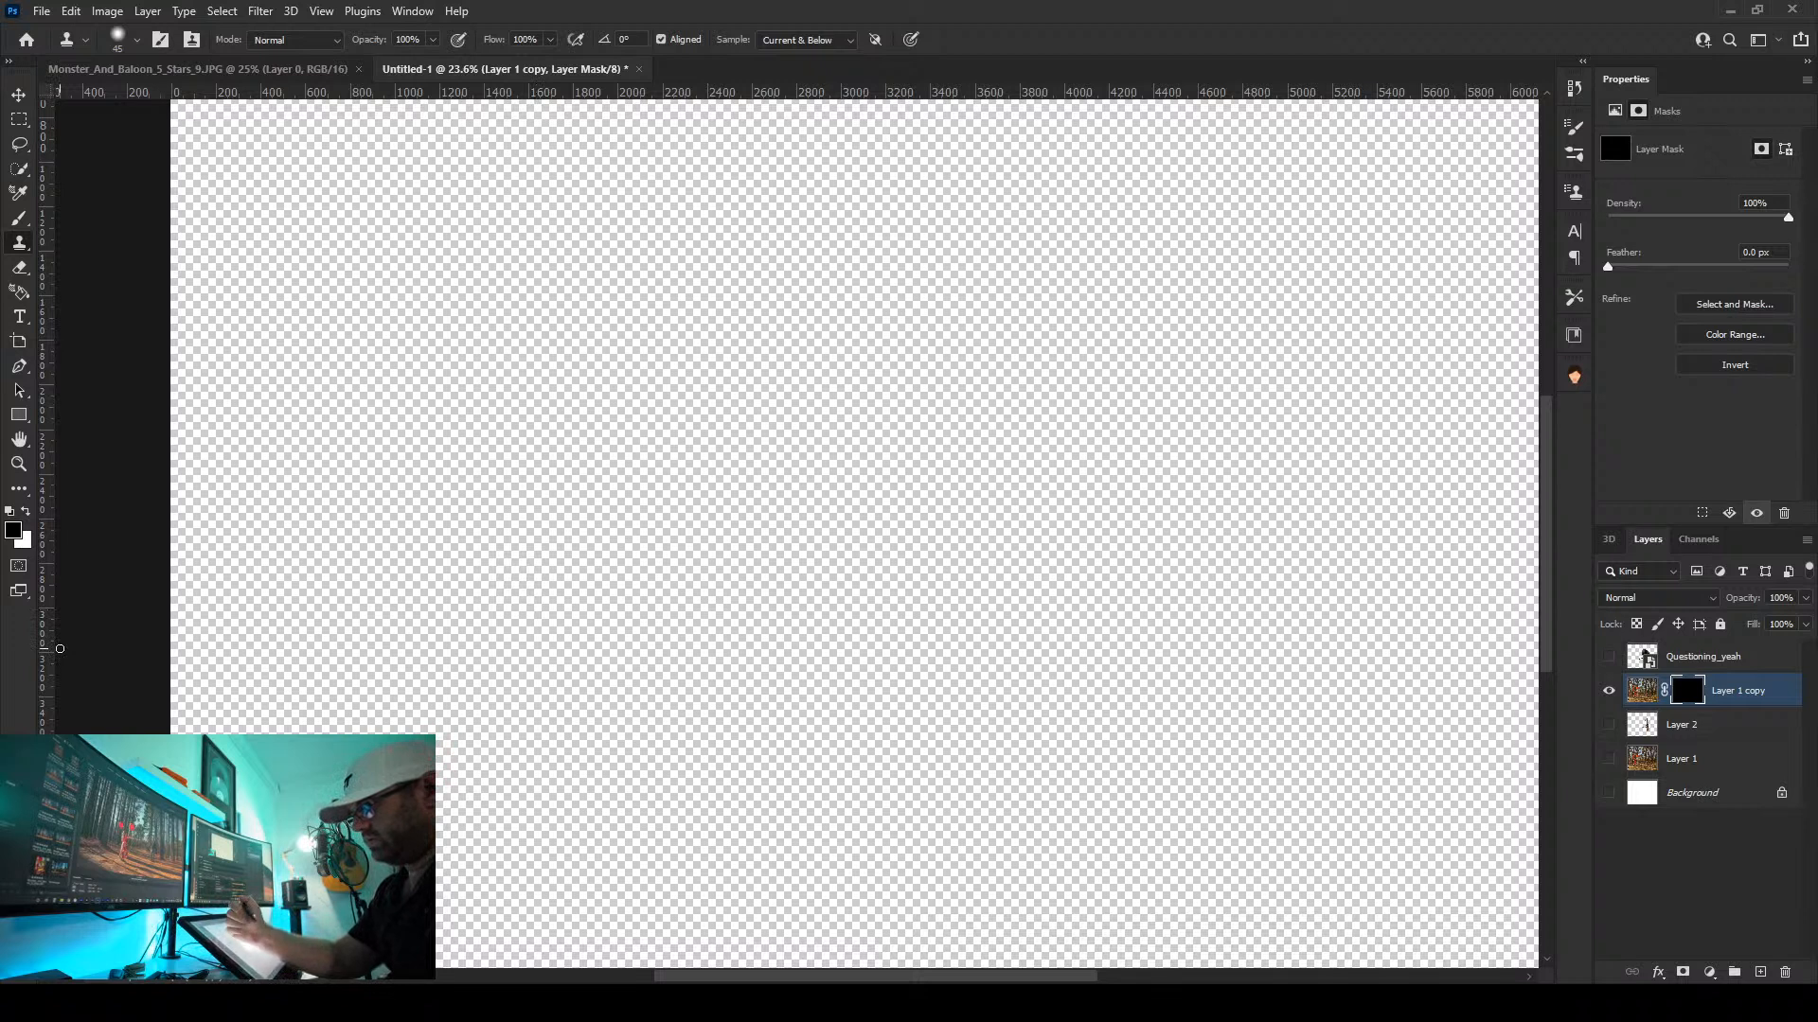
left_click(28, 225)
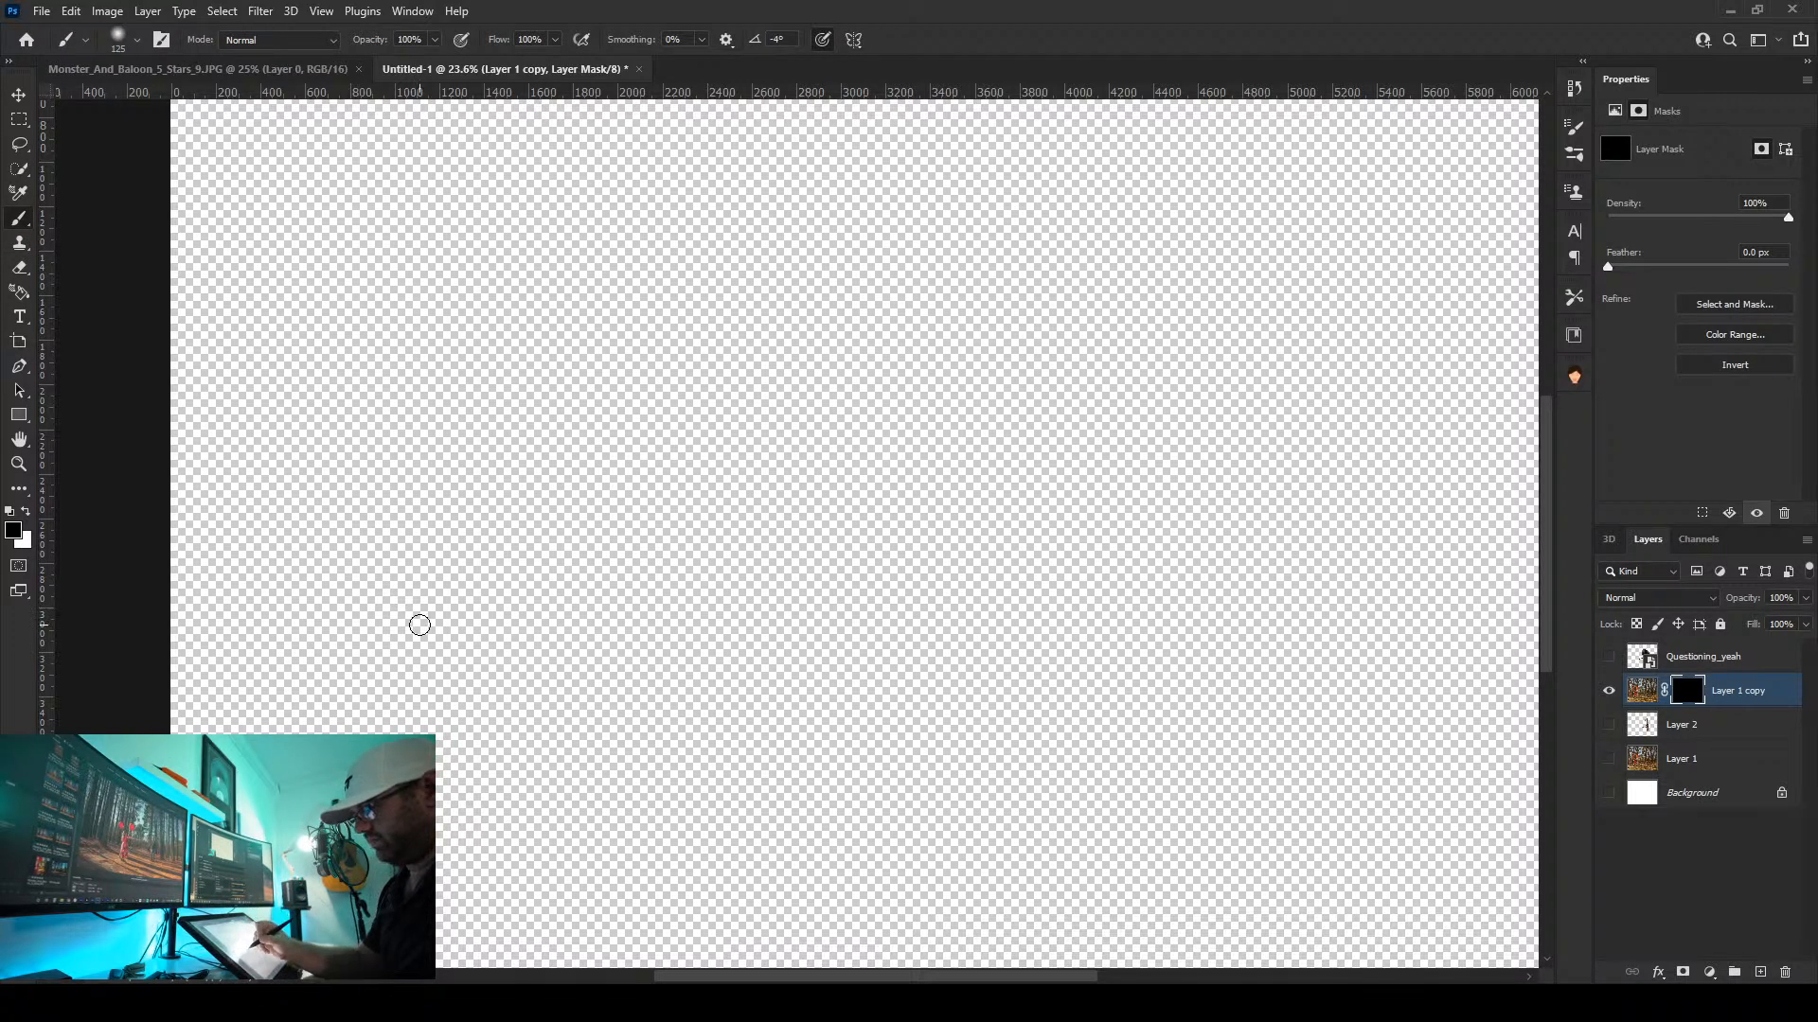
key("o")
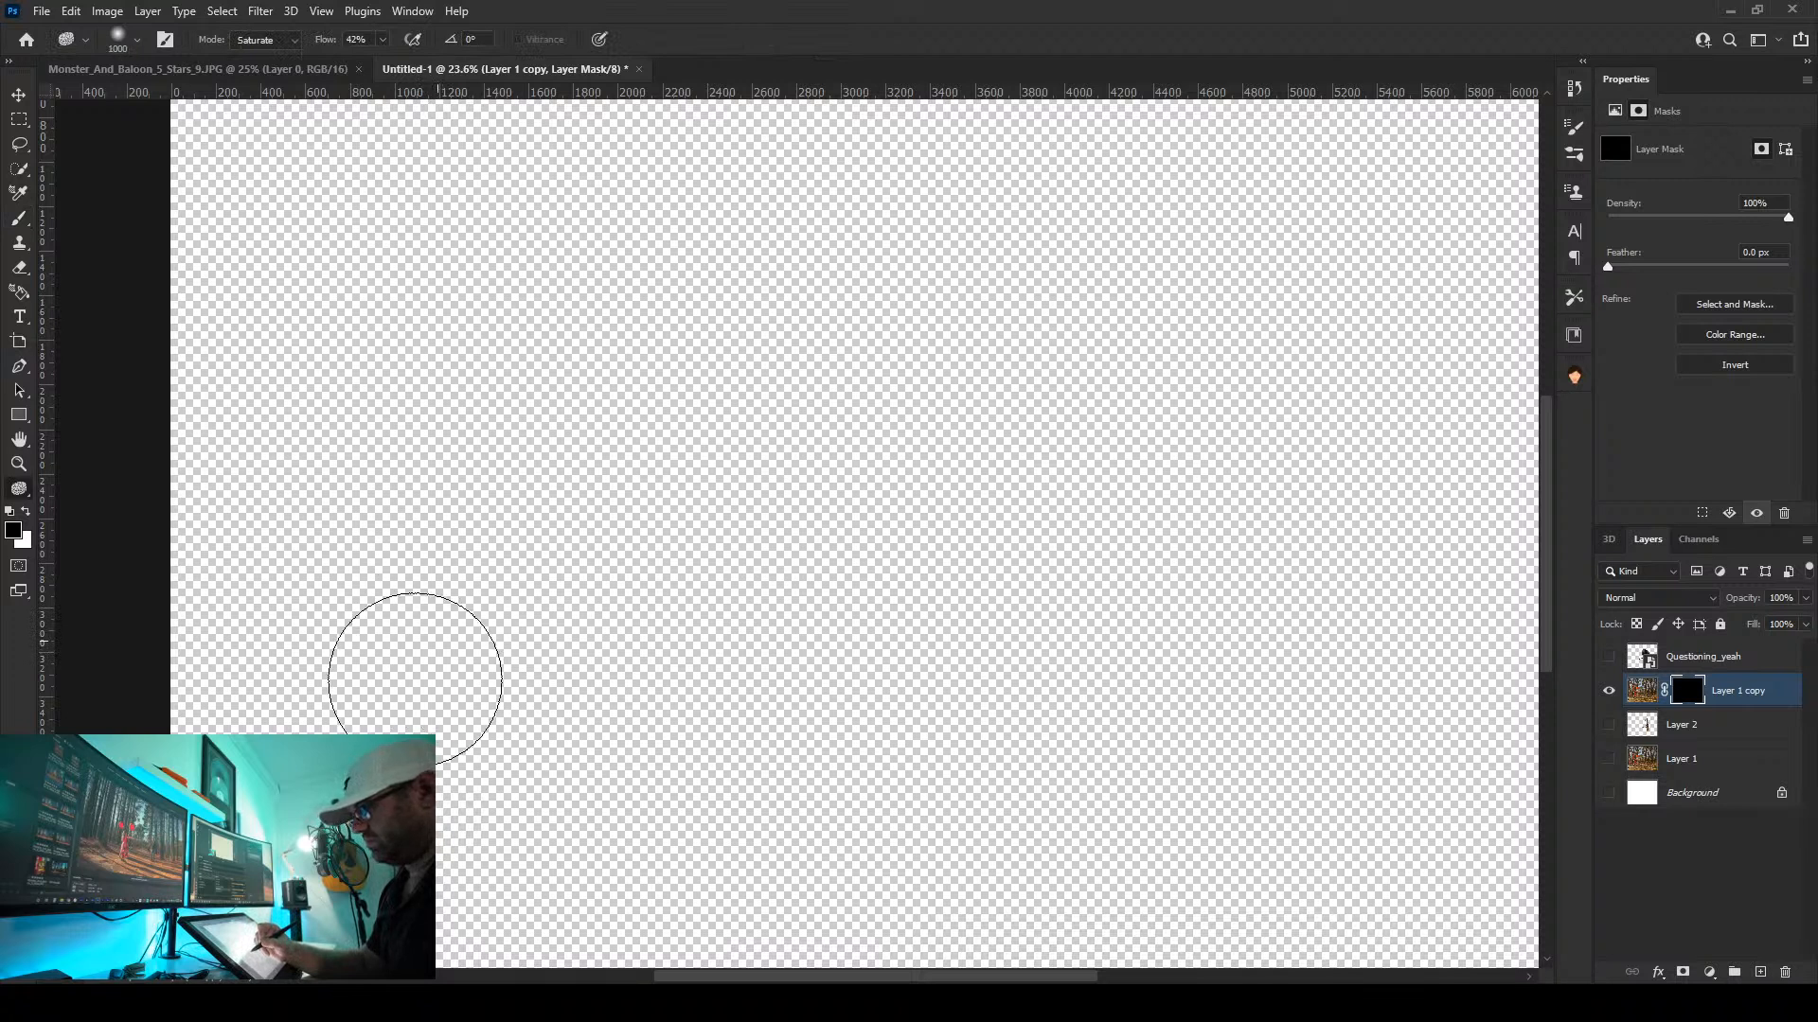
left_click(30, 229)
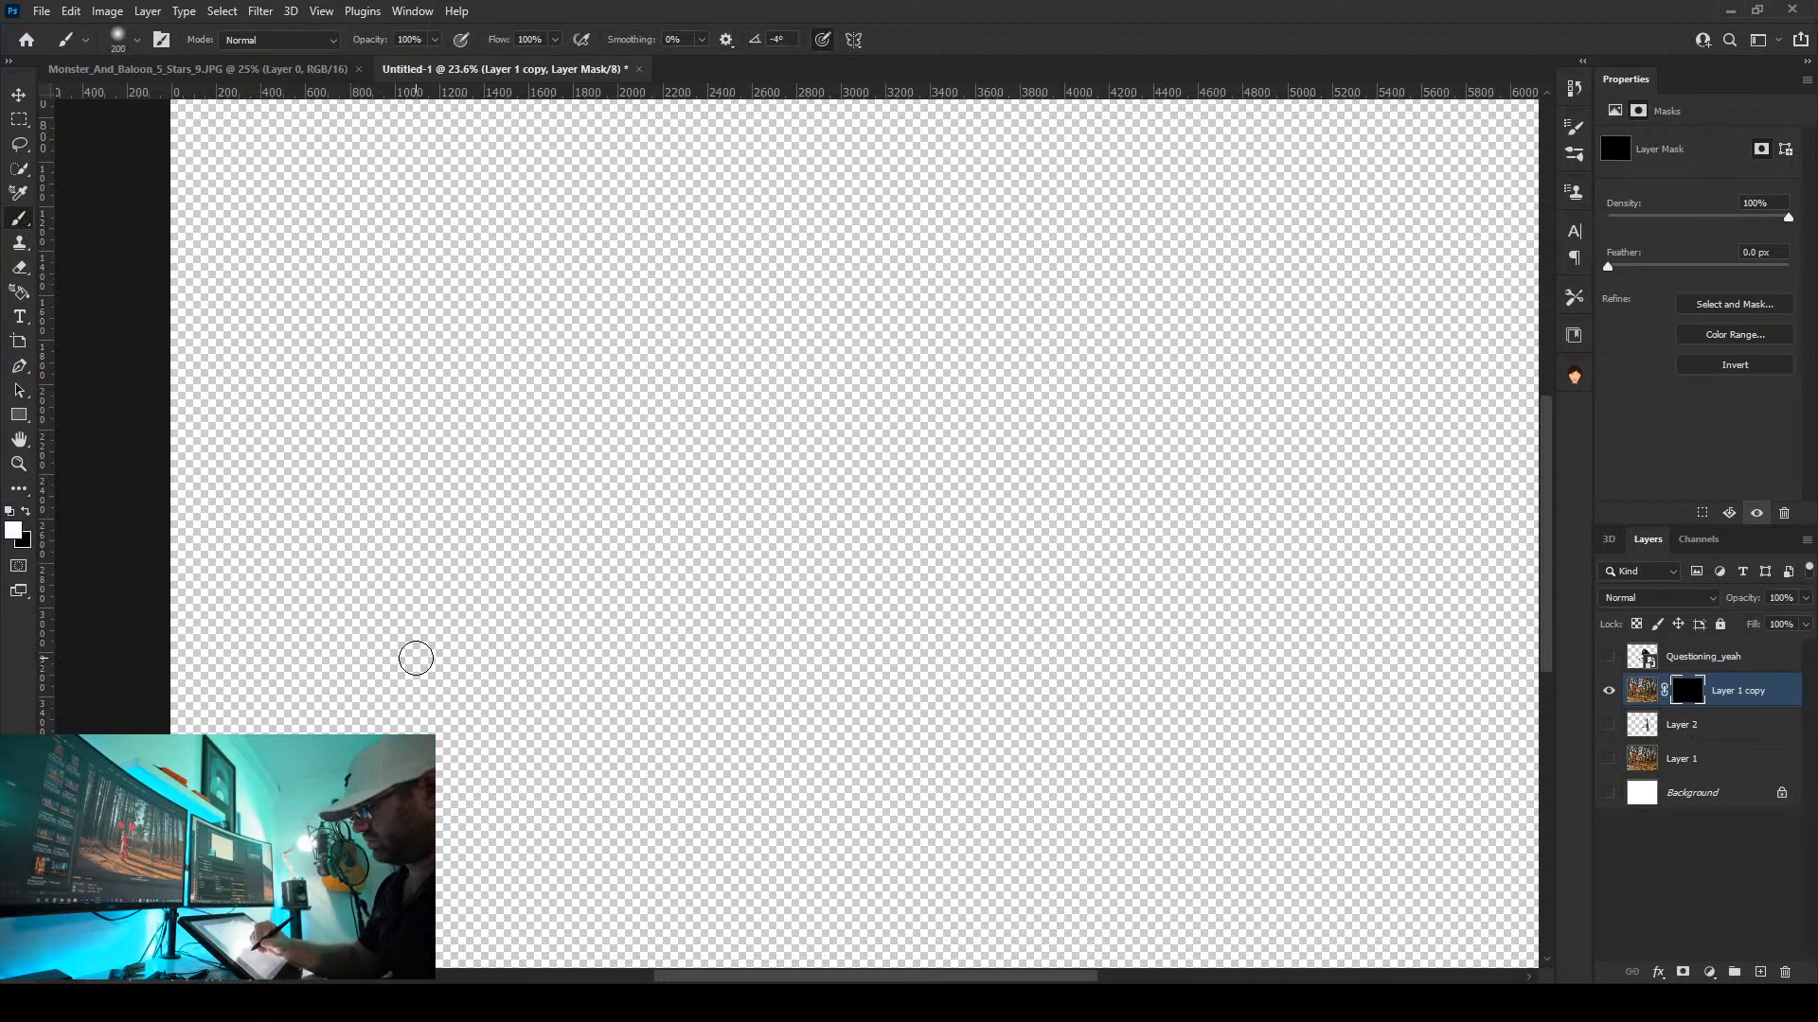
key("bracketright")
key("bracketright")
key("bracketright")
mouse_move(430, 654)
left_mouse_down()
mouse_move(412, 726)
mouse_move(548, 513)
mouse_move(500, 584)
mouse_move(563, 615)
mouse_move(634, 520)
mouse_move(681, 578)
mouse_move(734, 561)
mouse_move(557, 576)
mouse_move(554, 830)
mouse_move(608, 798)
mouse_move(547, 651)
mouse_move(589, 857)
mouse_move(499, 867)
mouse_move(455, 773)
mouse_move(545, 800)
left_mouse_up()
mouse_move(669, 508)
left_mouse_down()
mouse_move(654, 417)
mouse_move(616, 351)
left_mouse_up()
mouse_move(451, 488)
left_mouse_down()
mouse_move(438, 401)
mouse_move(383, 430)
left_mouse_up()
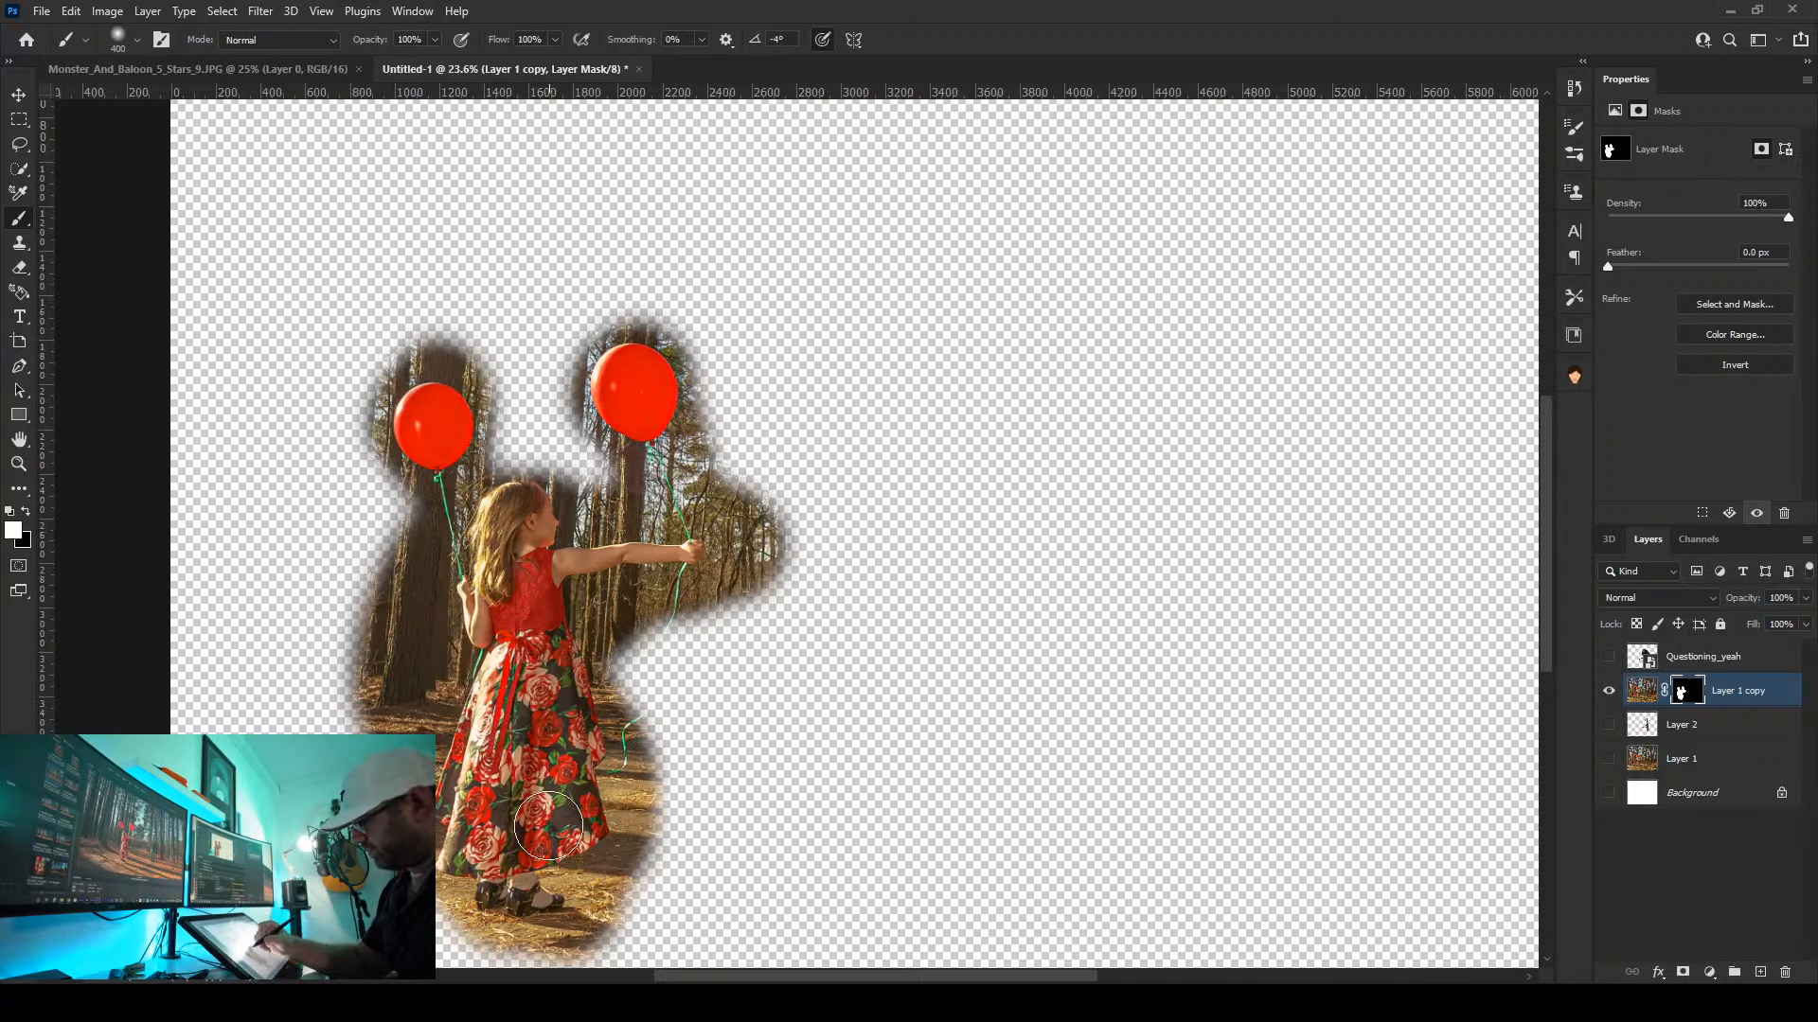
Paint black on the mask with a smaller soft brush to hide the ground around the girl's shoes
scroll(508, 939, "up", 12)
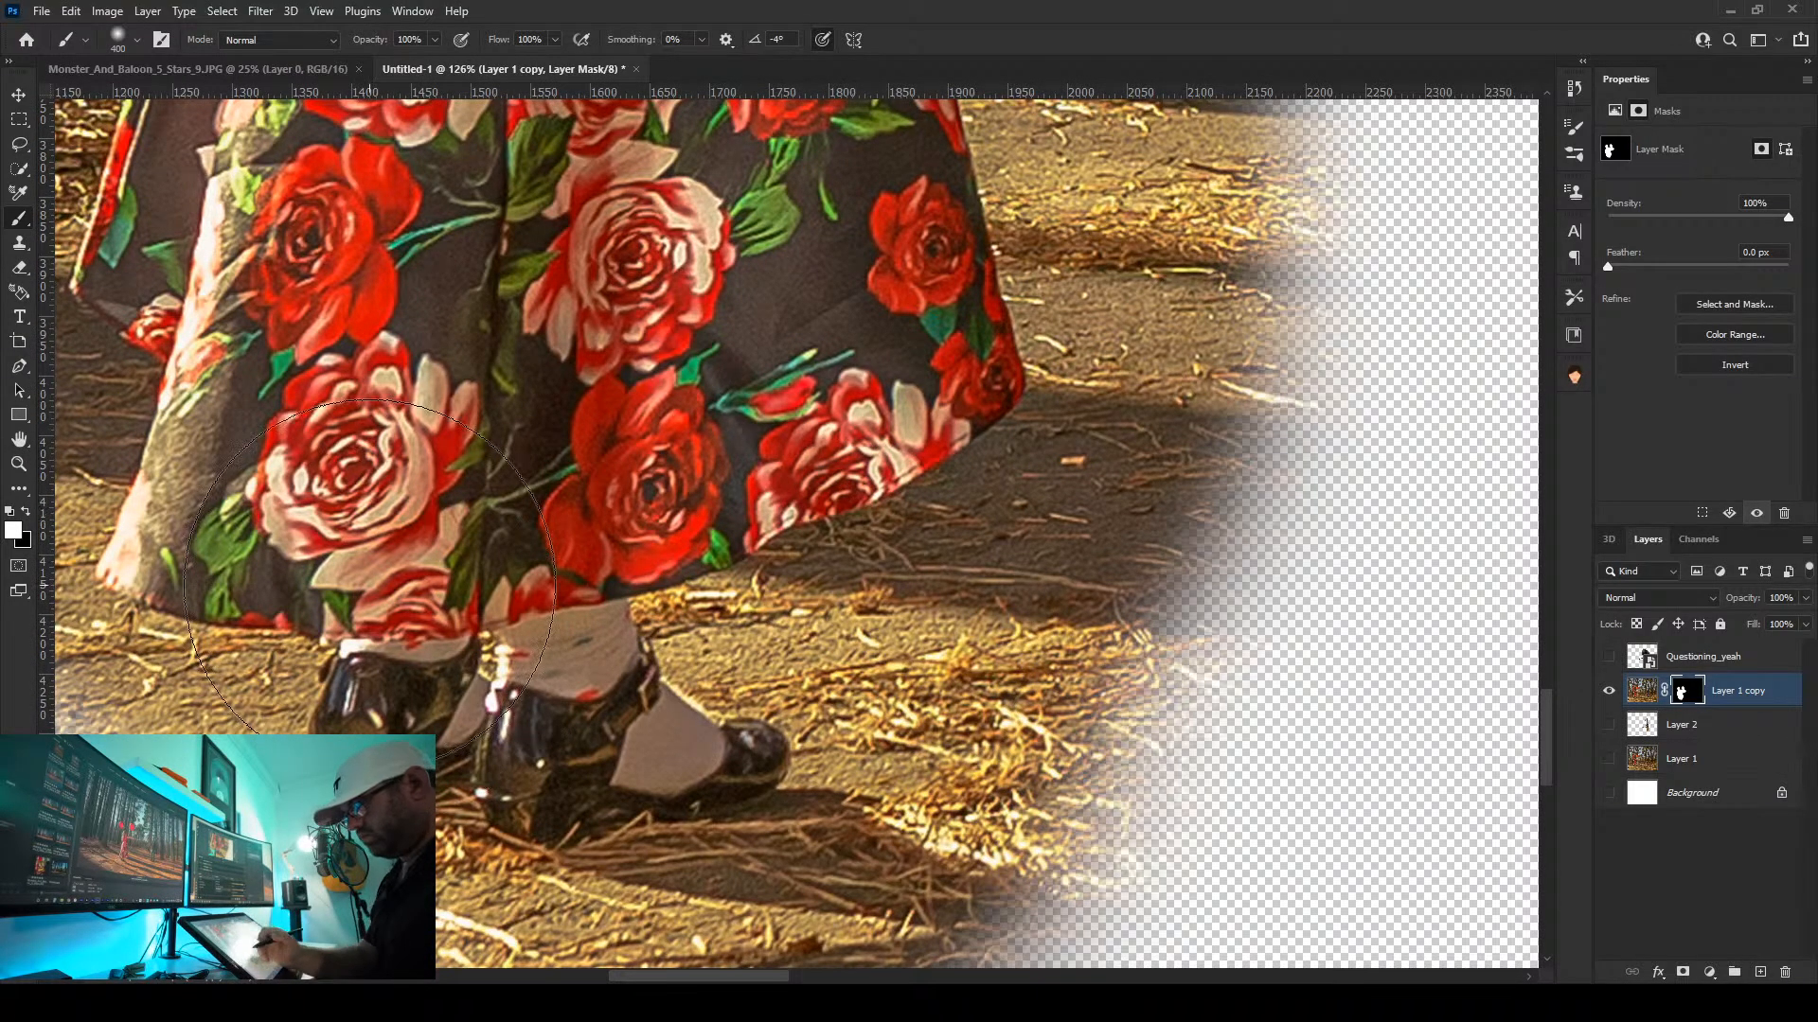
key("bracketleft")
key("bracketleft")
key("bracketleft")
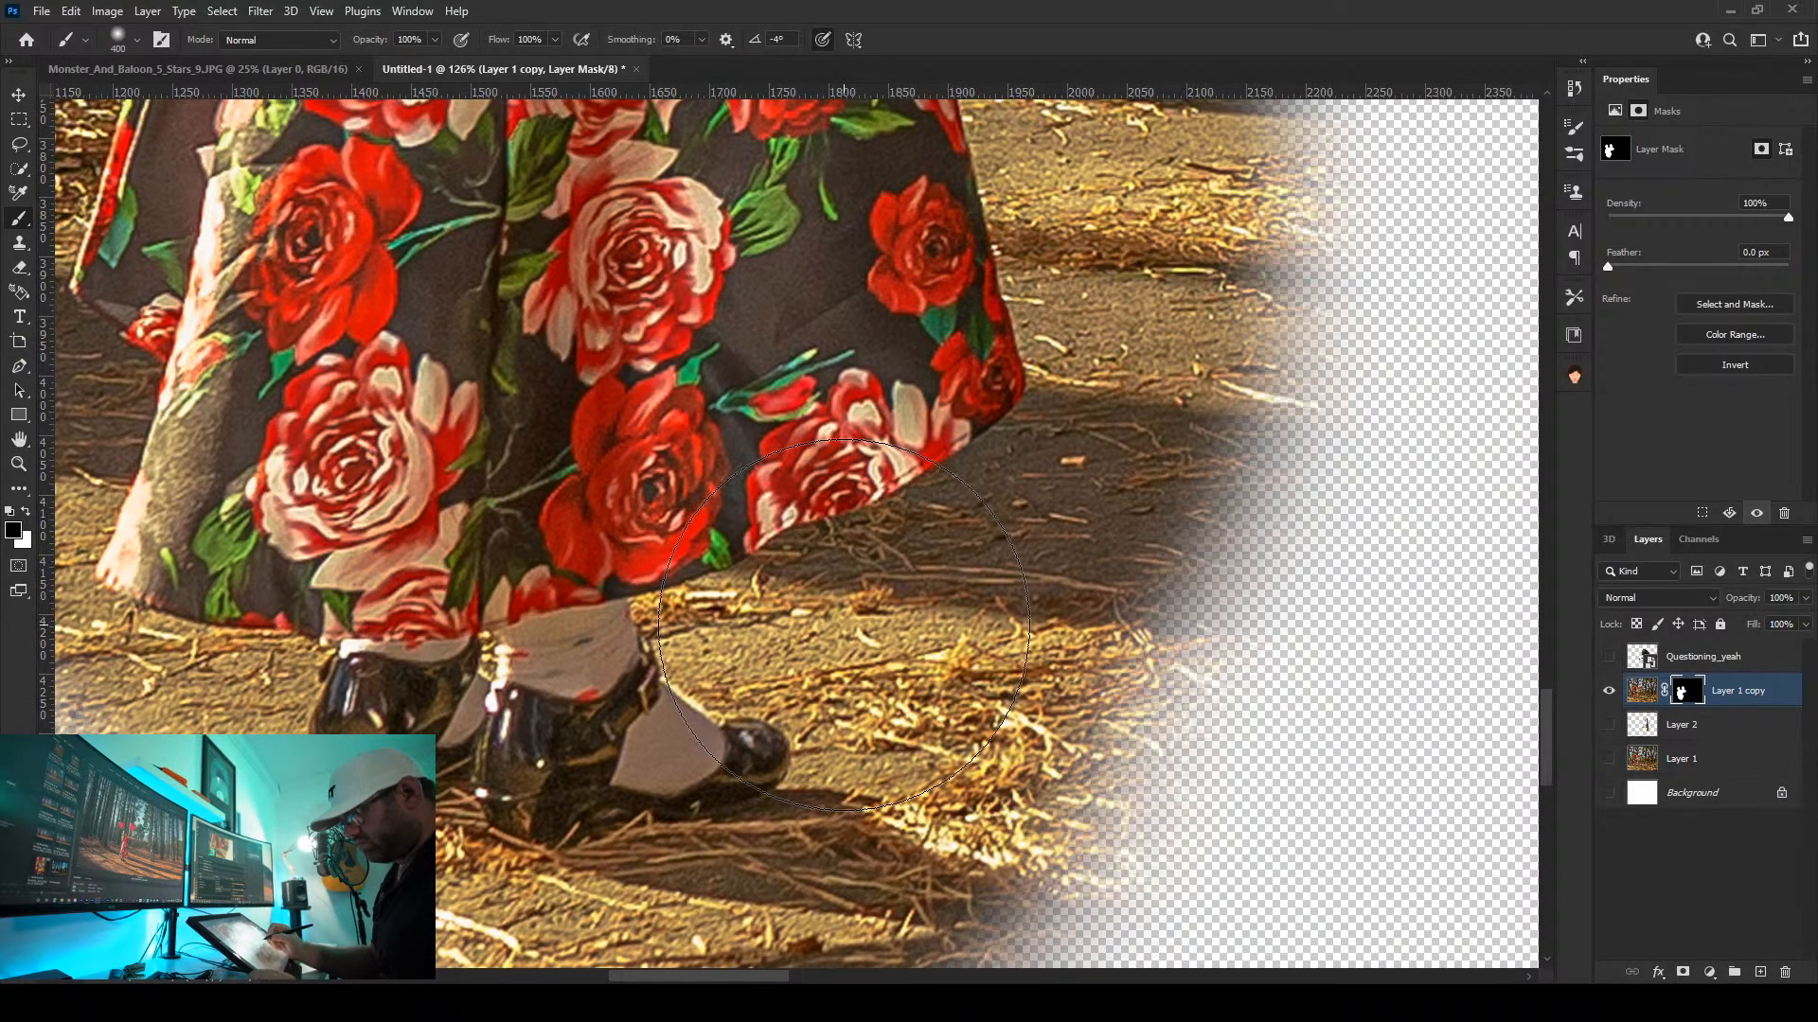
key("bracketleft")
key("bracketleft")
key("bracketleft")
key("bracketleft")
key("bracketleft")
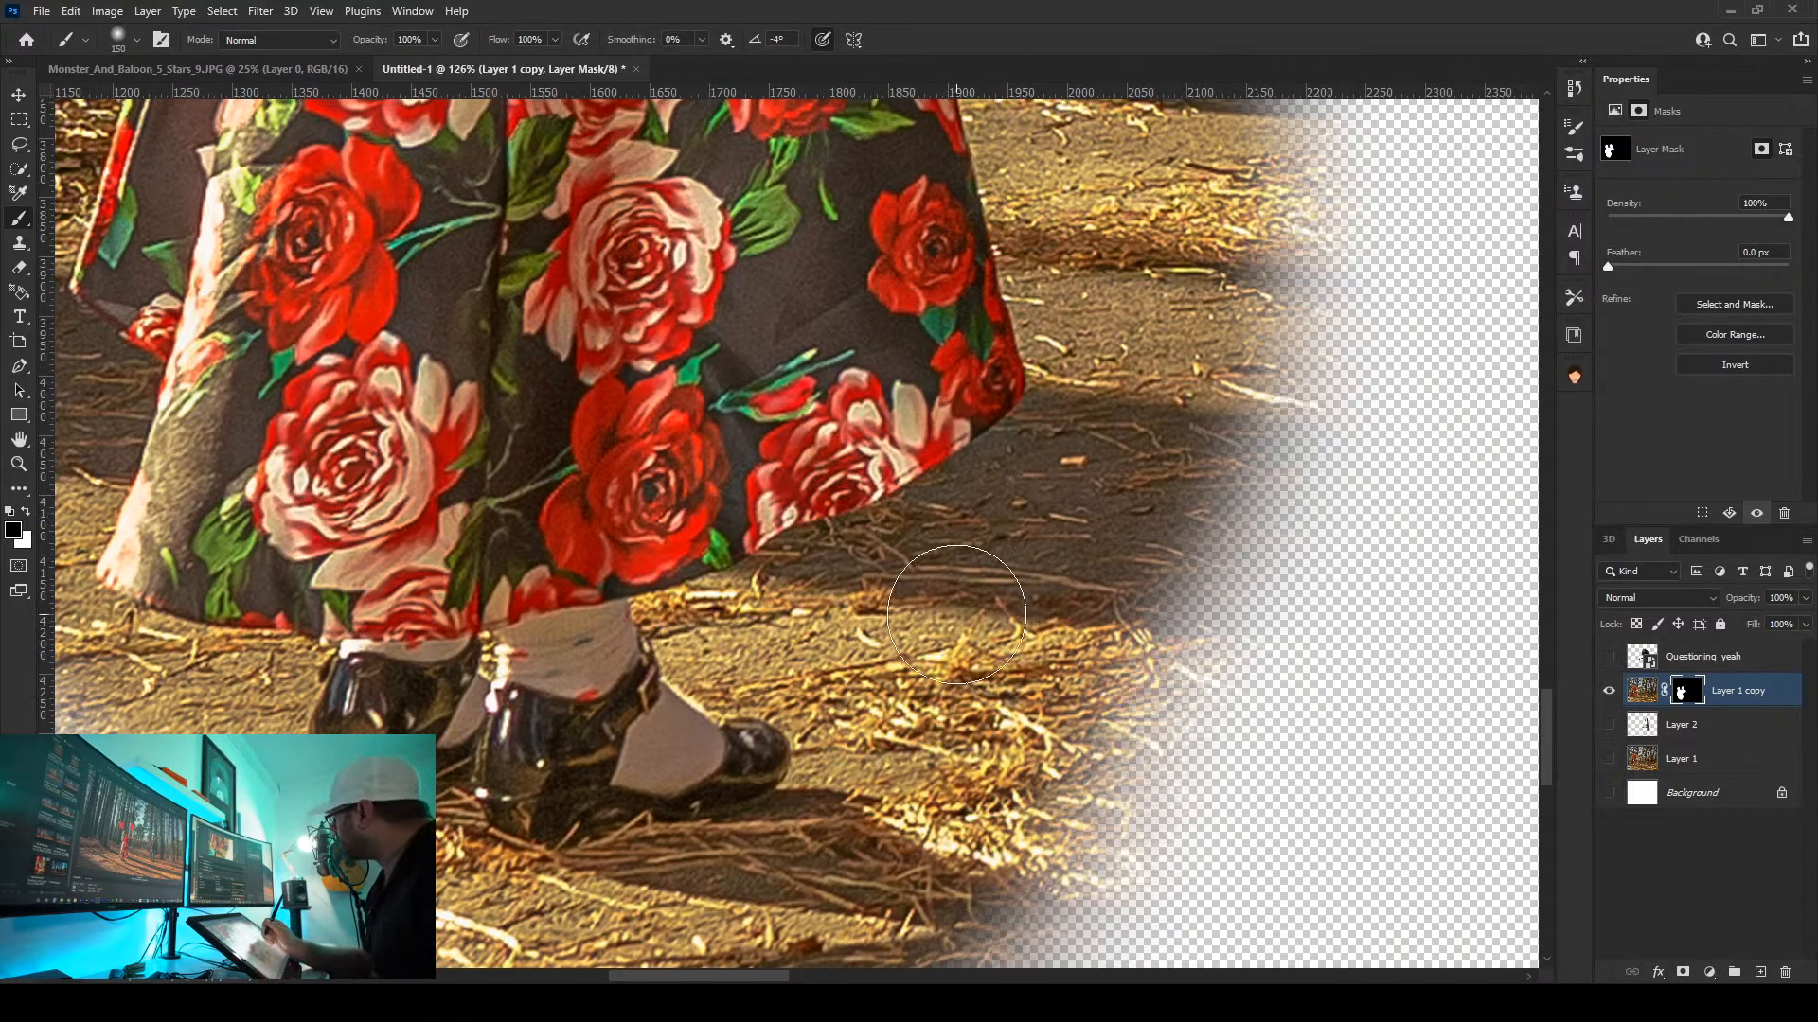
mouse_move(1120, 547)
left_mouse_down()
mouse_move(1113, 652)
mouse_move(1279, 549)
mouse_move(1221, 653)
mouse_move(1282, 553)
mouse_move(1095, 604)
mouse_move(1076, 576)
mouse_move(1099, 532)
mouse_move(1003, 781)
mouse_move(1133, 755)
mouse_move(1094, 911)
mouse_move(967, 753)
mouse_move(911, 834)
mouse_move(868, 847)
mouse_move(831, 927)
mouse_move(663, 959)
mouse_move(474, 933)
left_mouse_up()
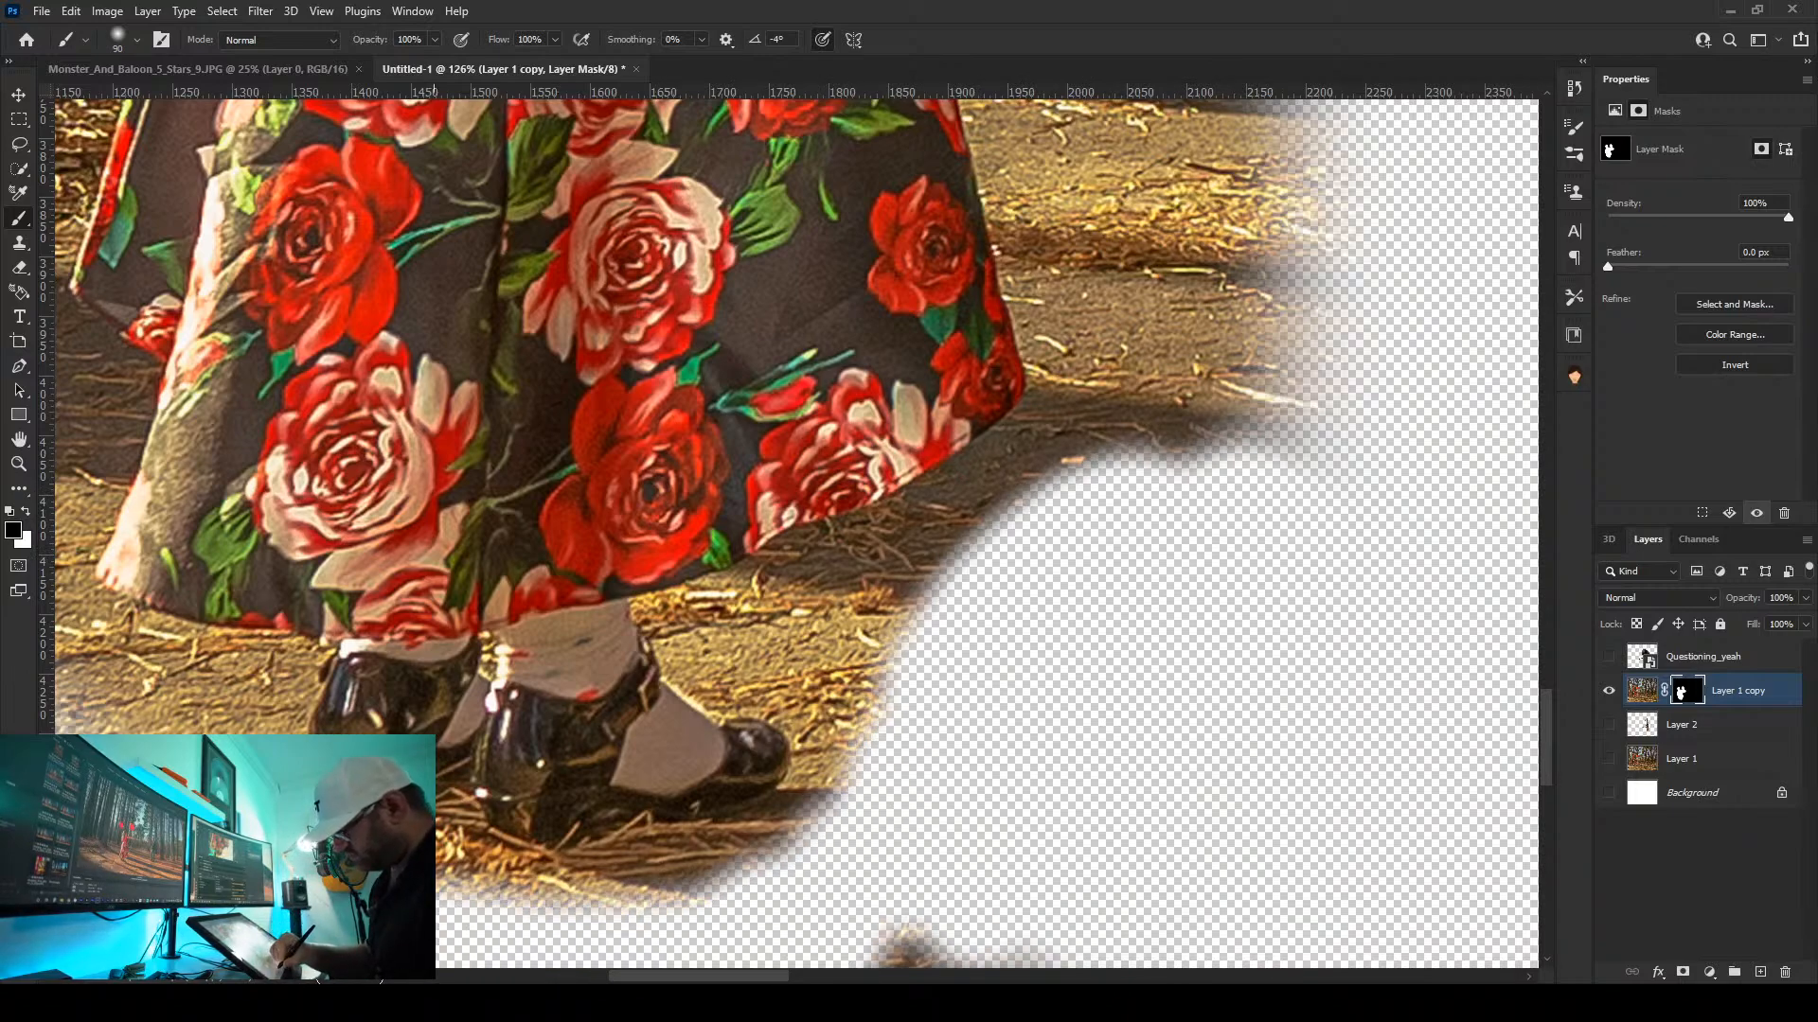
mouse_move(94, 777)
left_mouse_down()
mouse_move(215, 710)
mouse_move(269, 757)
left_mouse_up()
Mask out the ground beside the front edge of the girl's skirt with a hard-edged 70 px black brush
key("[")
key("[")
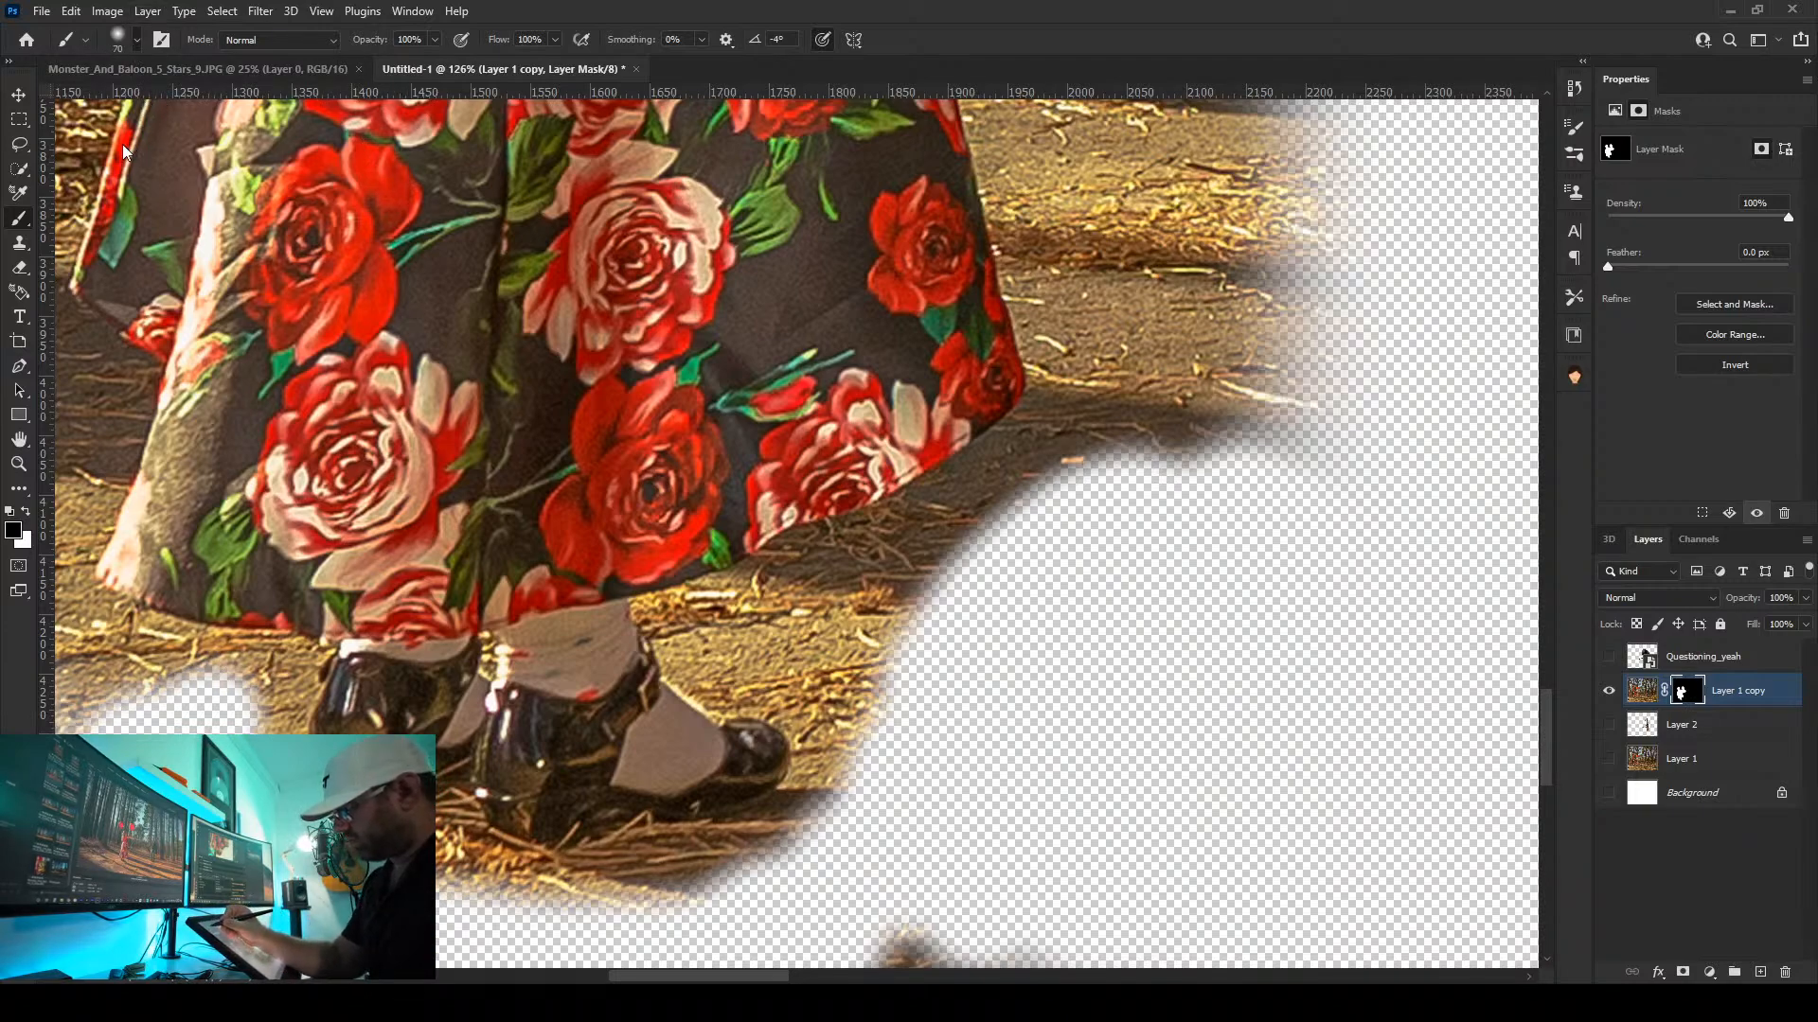
key("shift+]")
key("shift+]")
key("shift+]")
key("shift+]")
mouse_move(1209, 479)
left_mouse_down()
mouse_move(1107, 524)
mouse_move(1260, 409)
mouse_move(1281, 328)
mouse_move(1149, 483)
mouse_move(1127, 363)
mouse_move(1075, 547)
left_mouse_up()
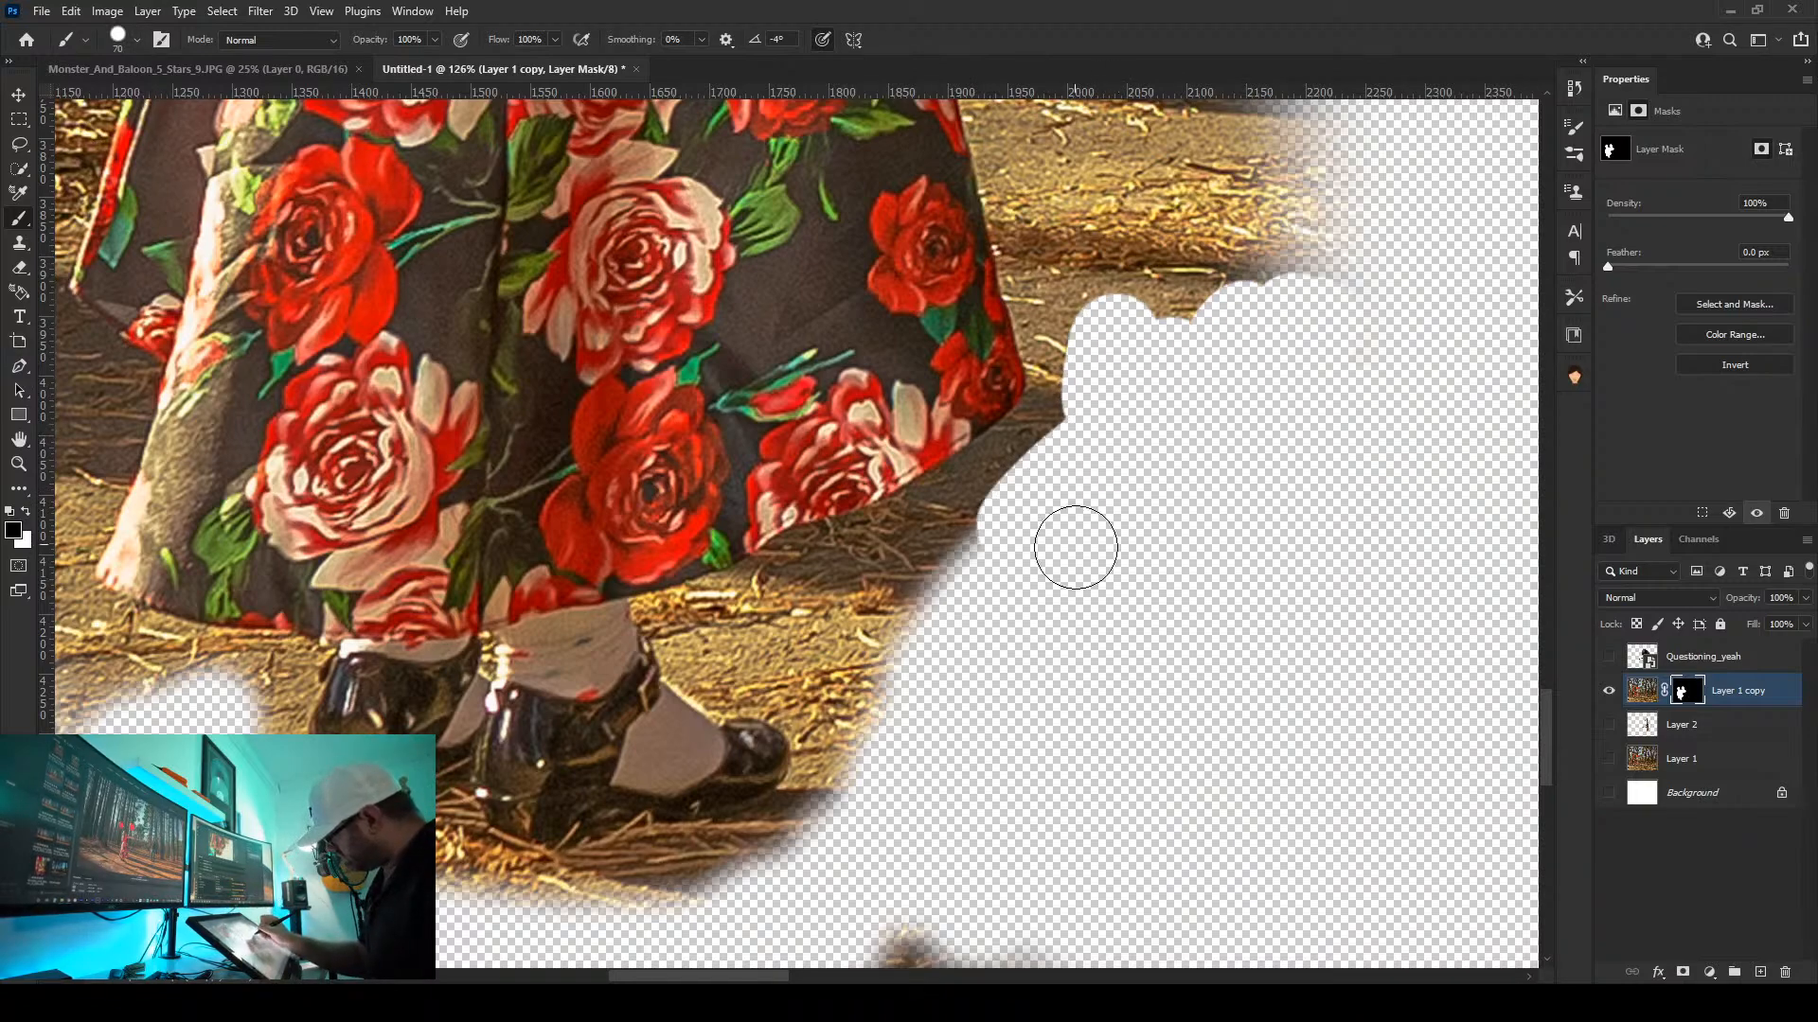
Mask out the leftover strip of straw ground below the girl's shoes with a hard-edged 125 px black brush
scroll(1180, 690, "down", 6)
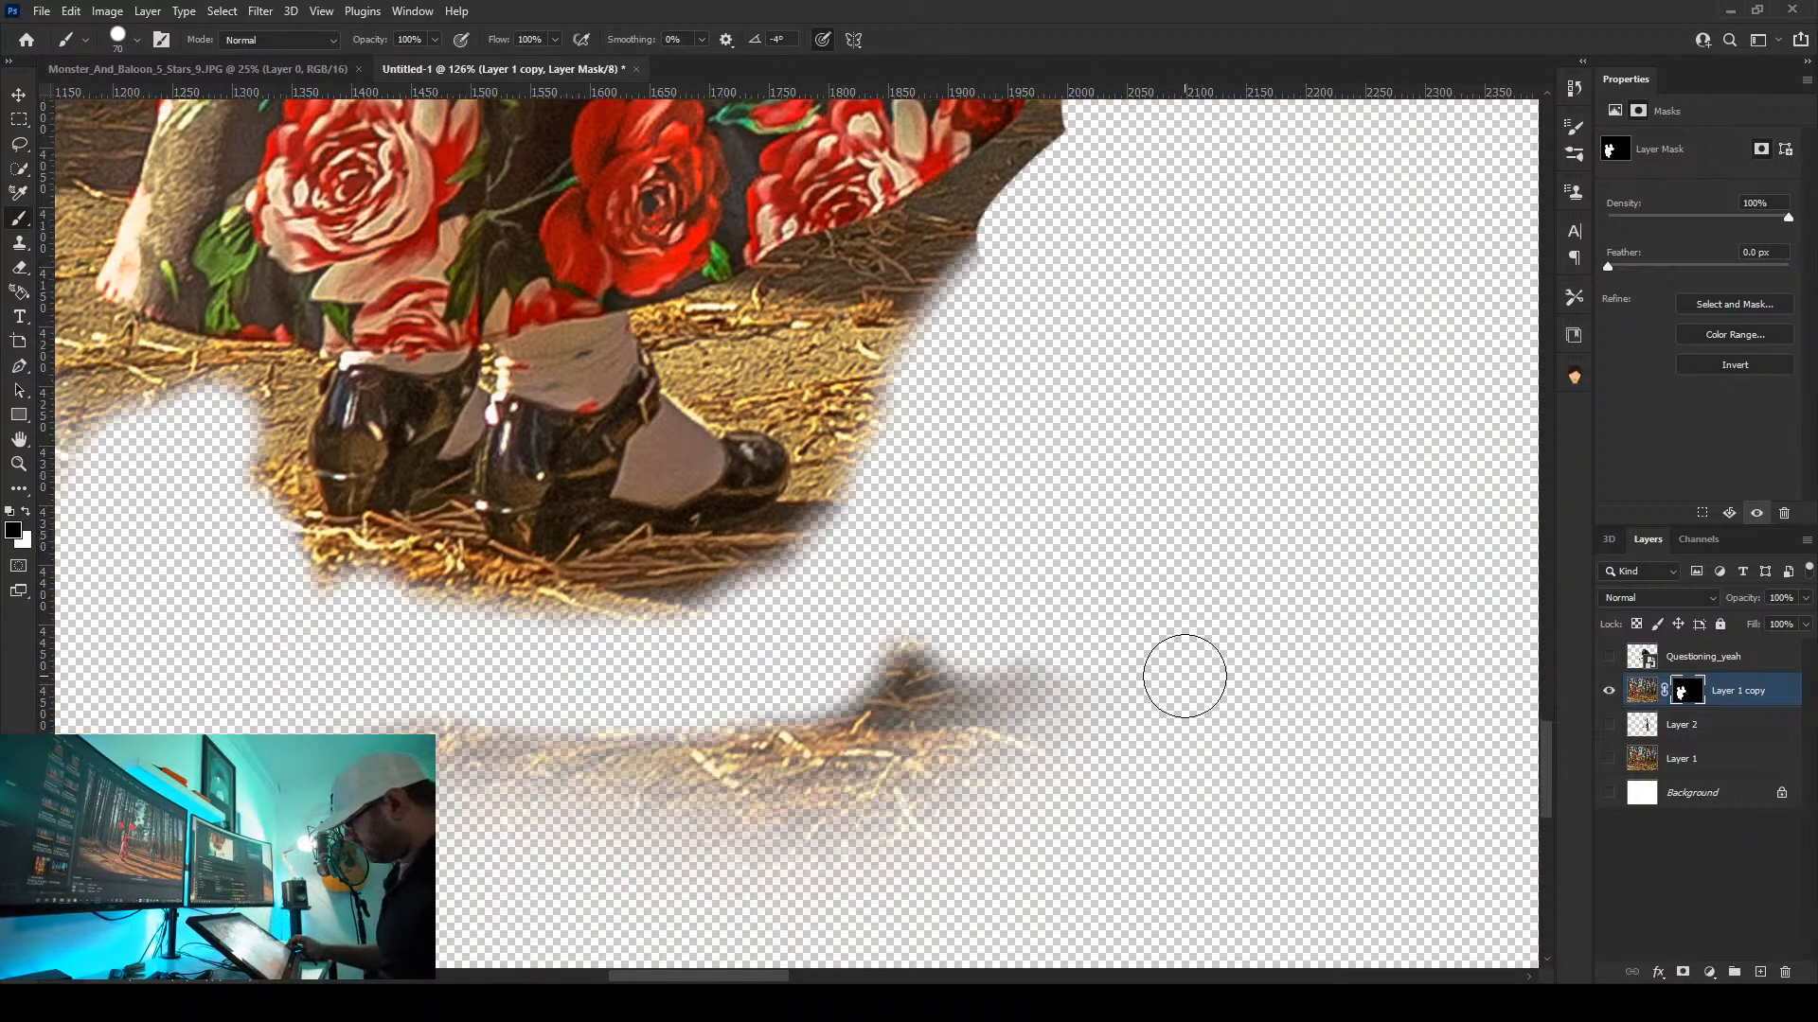
key("bracketright")
key("bracketright")
key("bracketright")
key("bracketright")
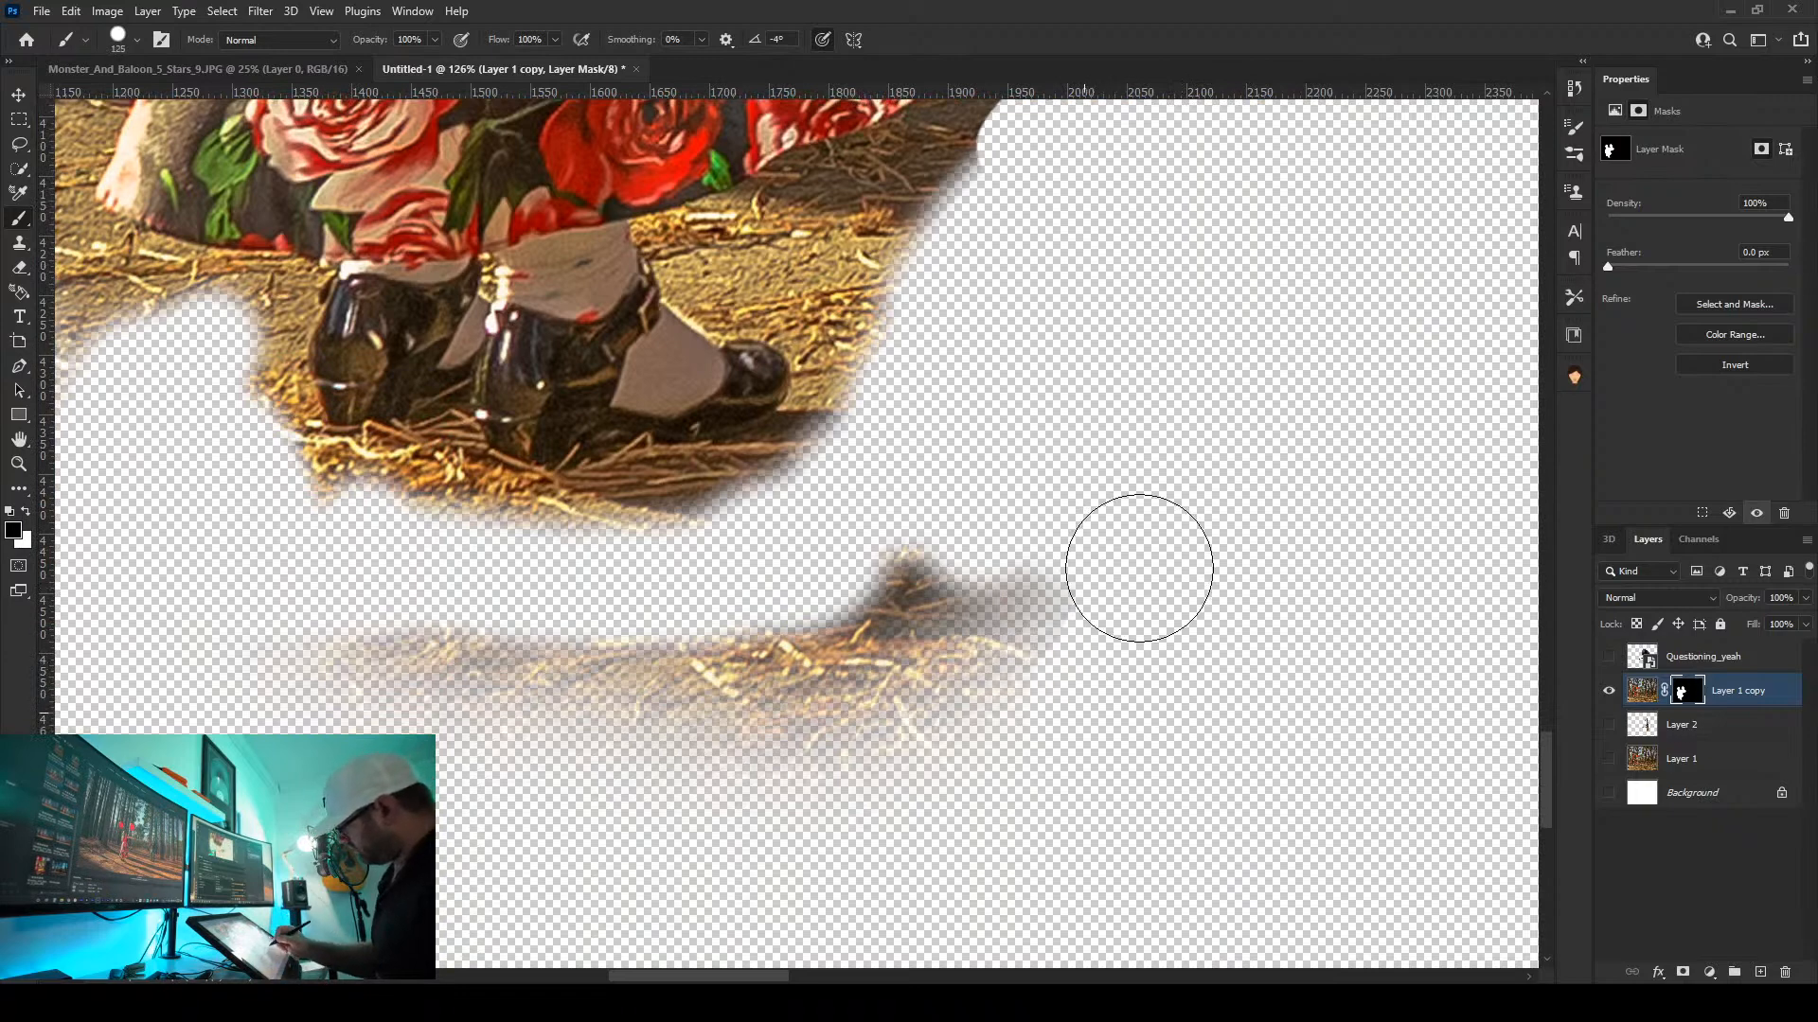
mouse_move(1140, 564)
left_mouse_down()
mouse_move(912, 769)
mouse_move(891, 672)
mouse_move(918, 616)
mouse_move(920, 633)
mouse_move(821, 661)
mouse_move(541, 828)
mouse_move(505, 679)
mouse_move(311, 735)
mouse_move(280, 661)
left_mouse_up()
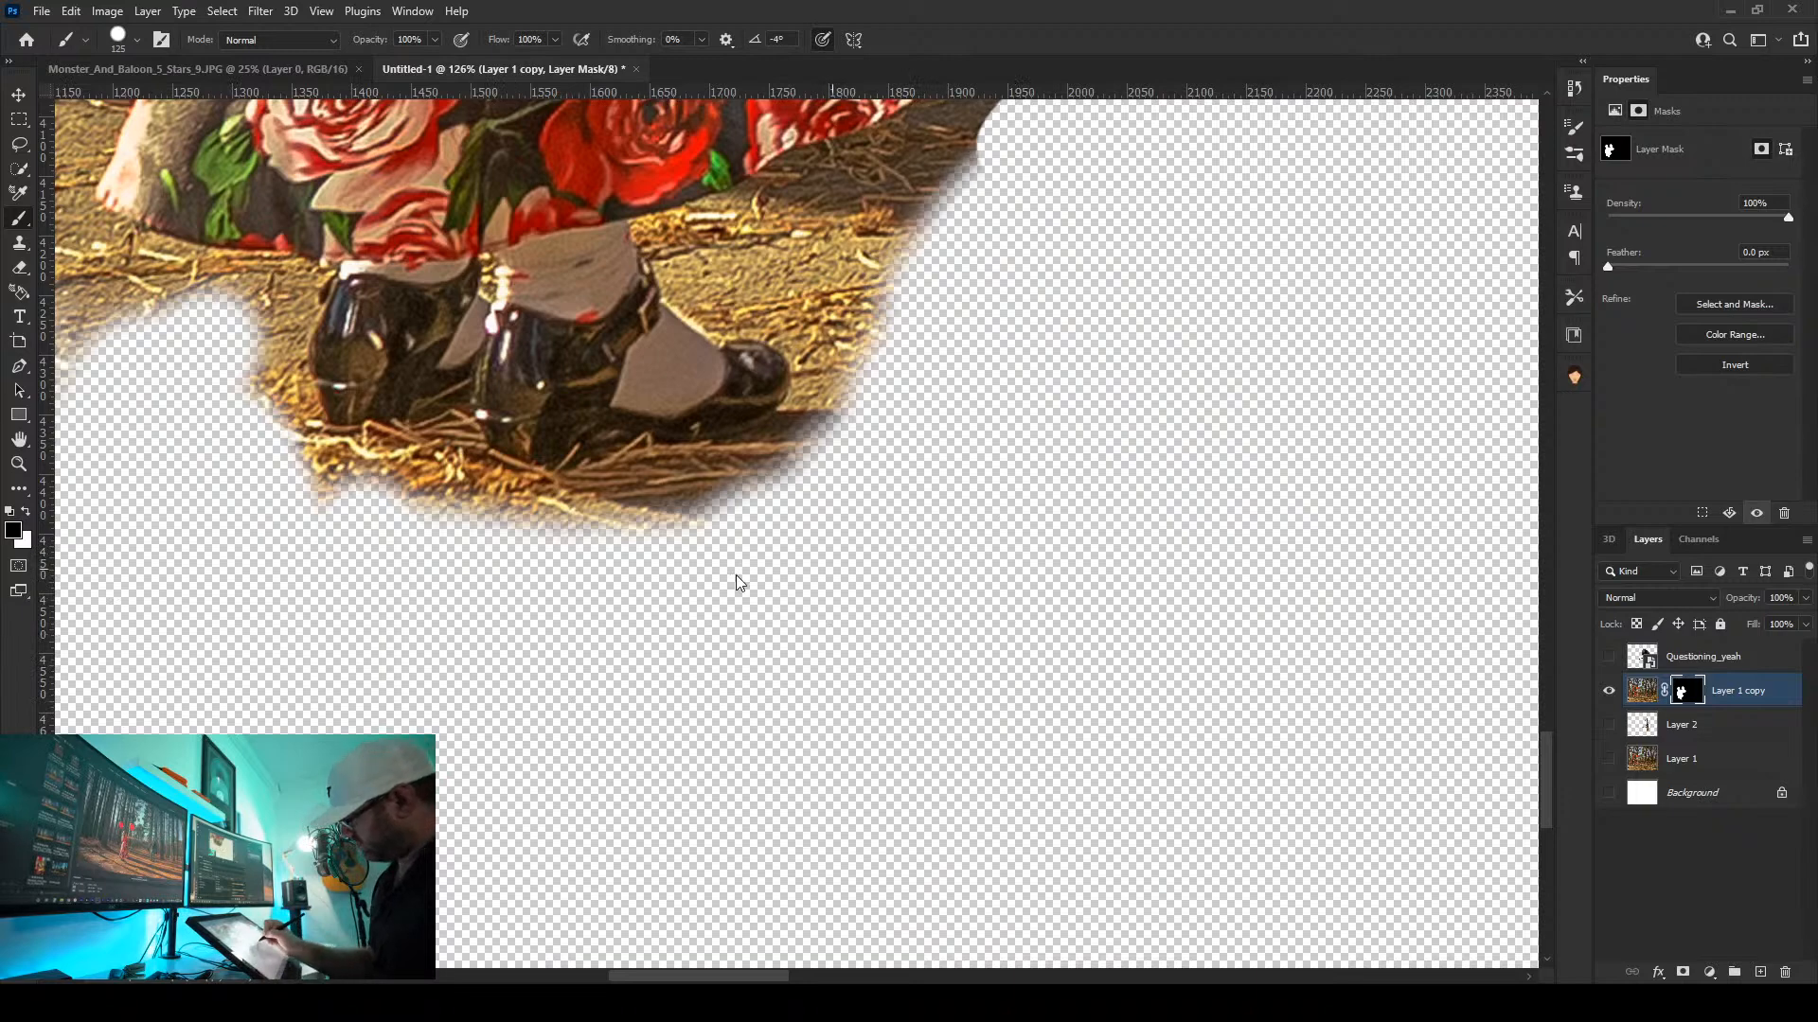
scroll(492, 657, "up", 5)
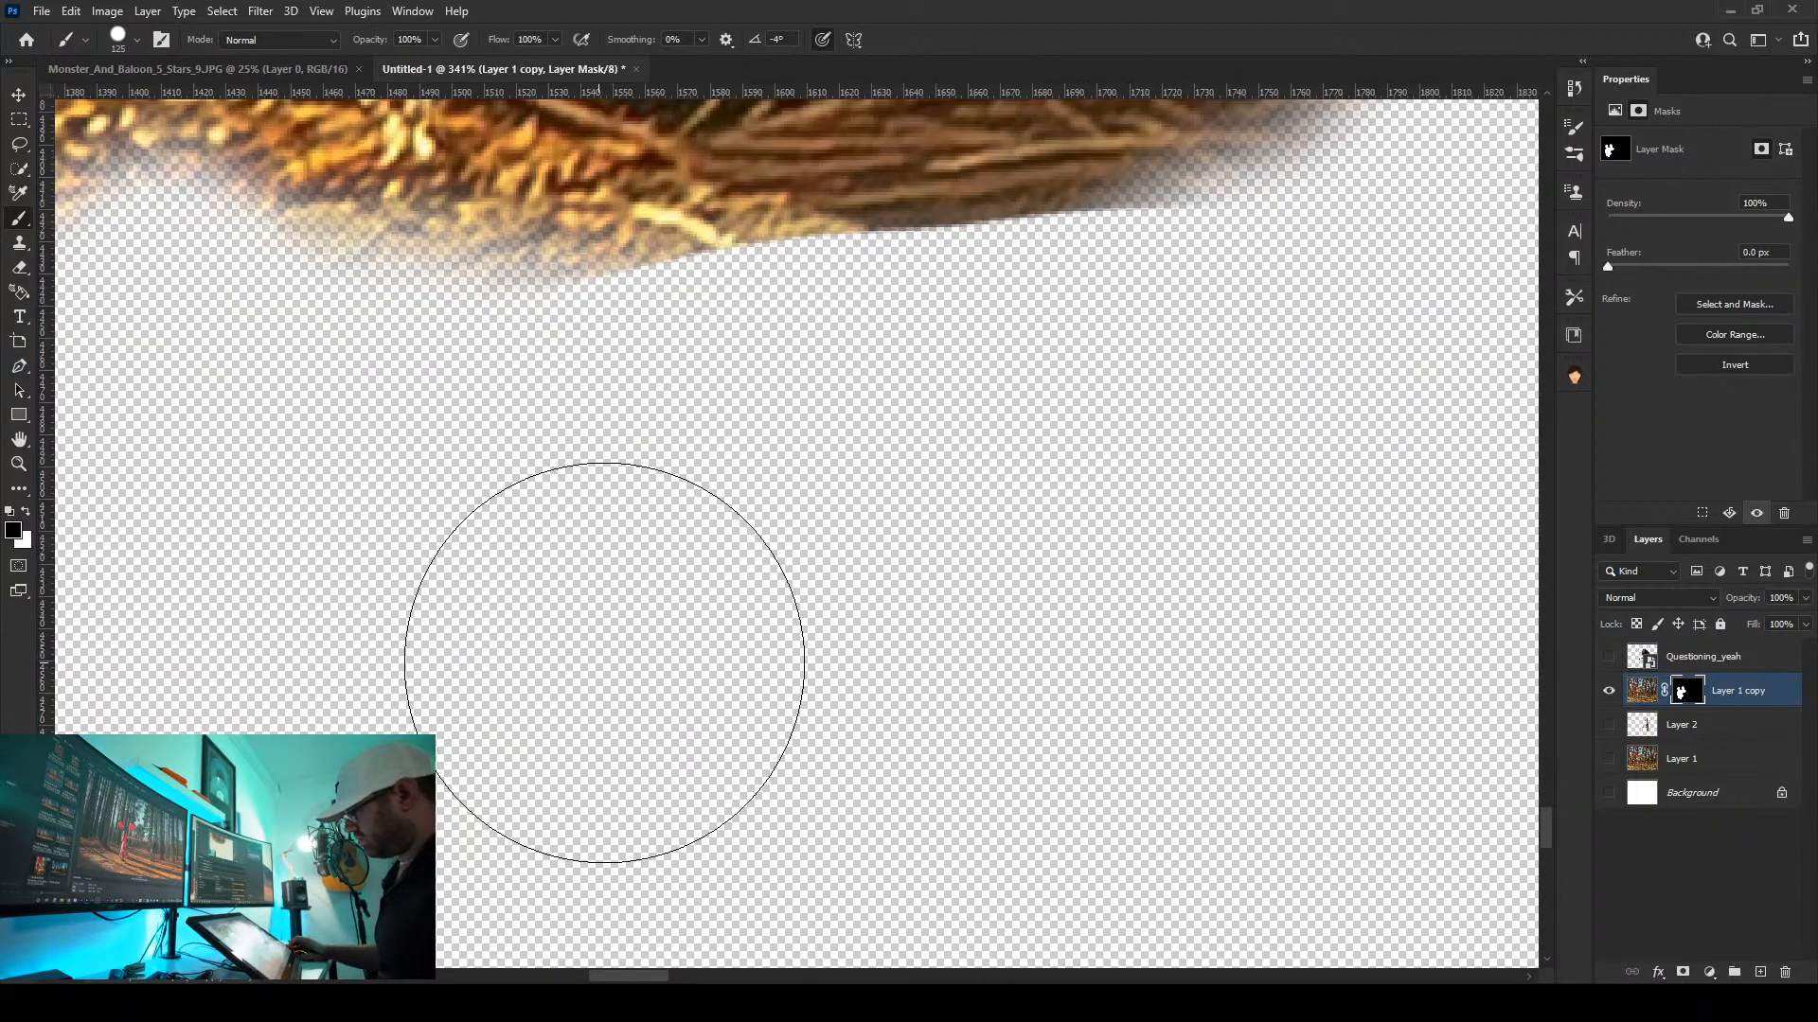
Mask out the ground below and ahead of the girl's front shoe with a hard-edged black brush of about 40 px
scroll(728, 646, "up", 2)
key("bracketleft")
key("bracketleft")
key("bracketleft")
key("bracketleft")
key("bracketleft")
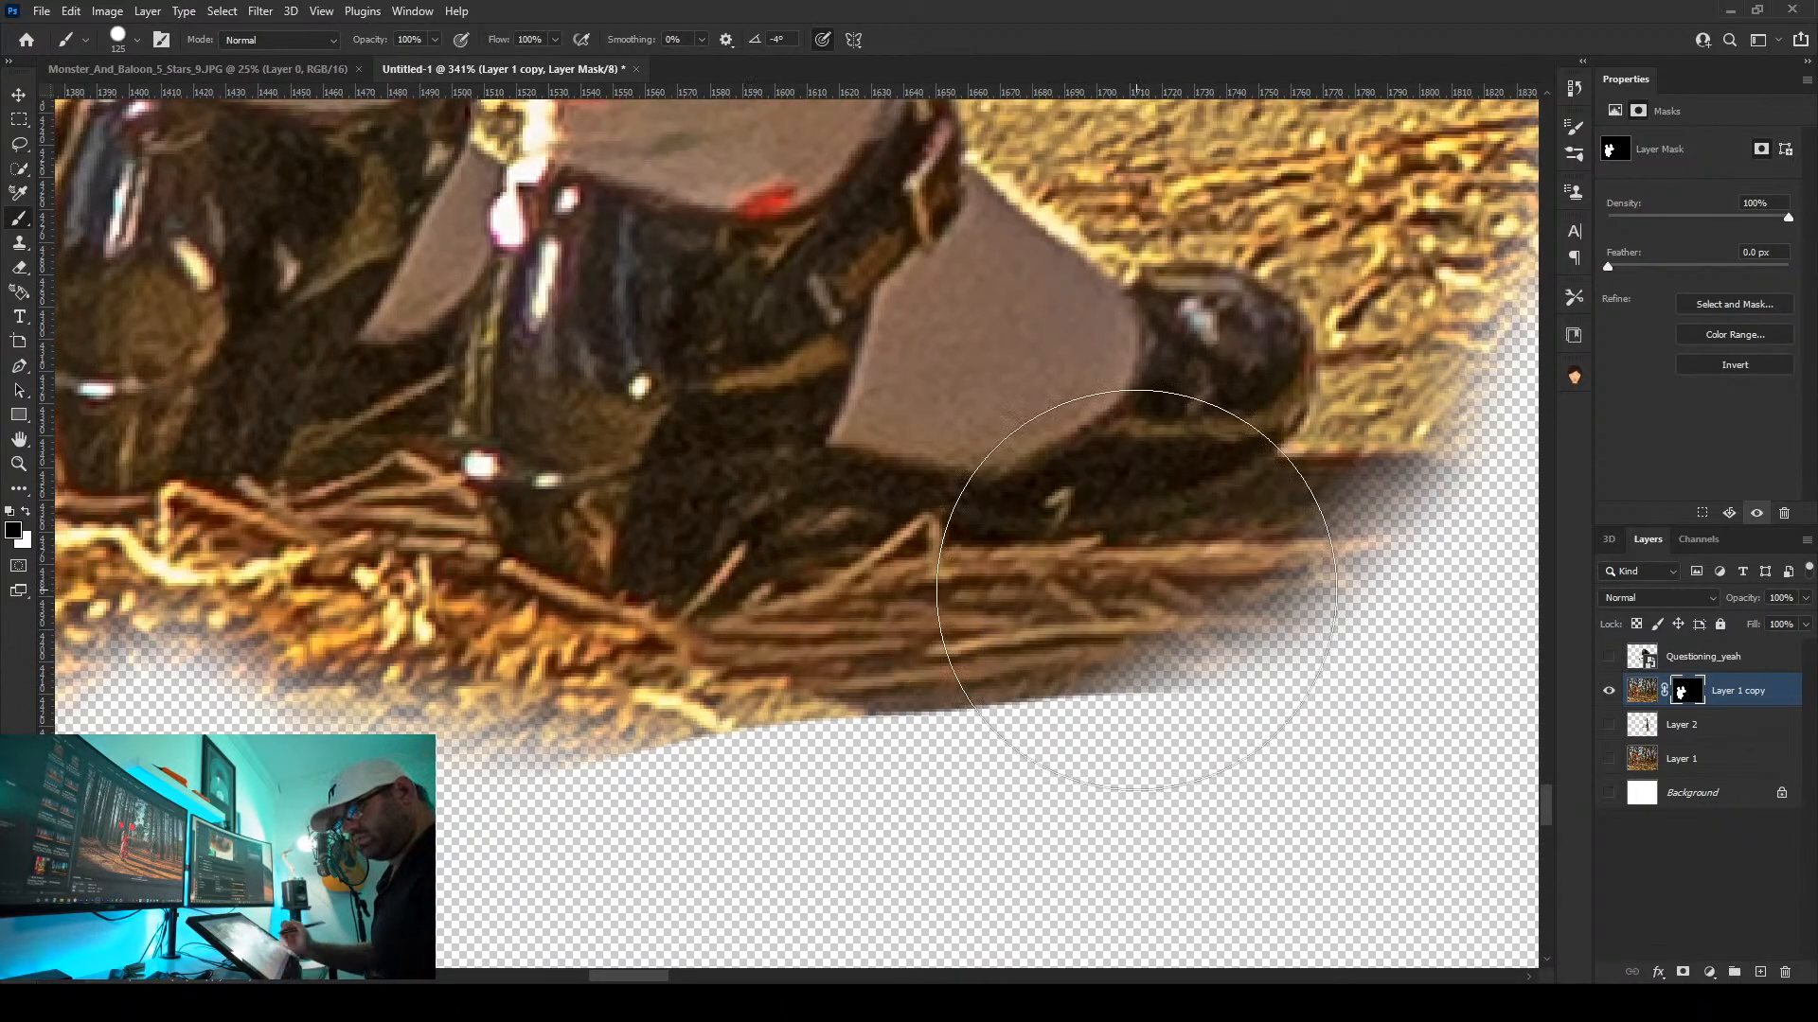
key("bracketleft")
key("bracketleft")
key("bracketleft")
key("bracketleft")
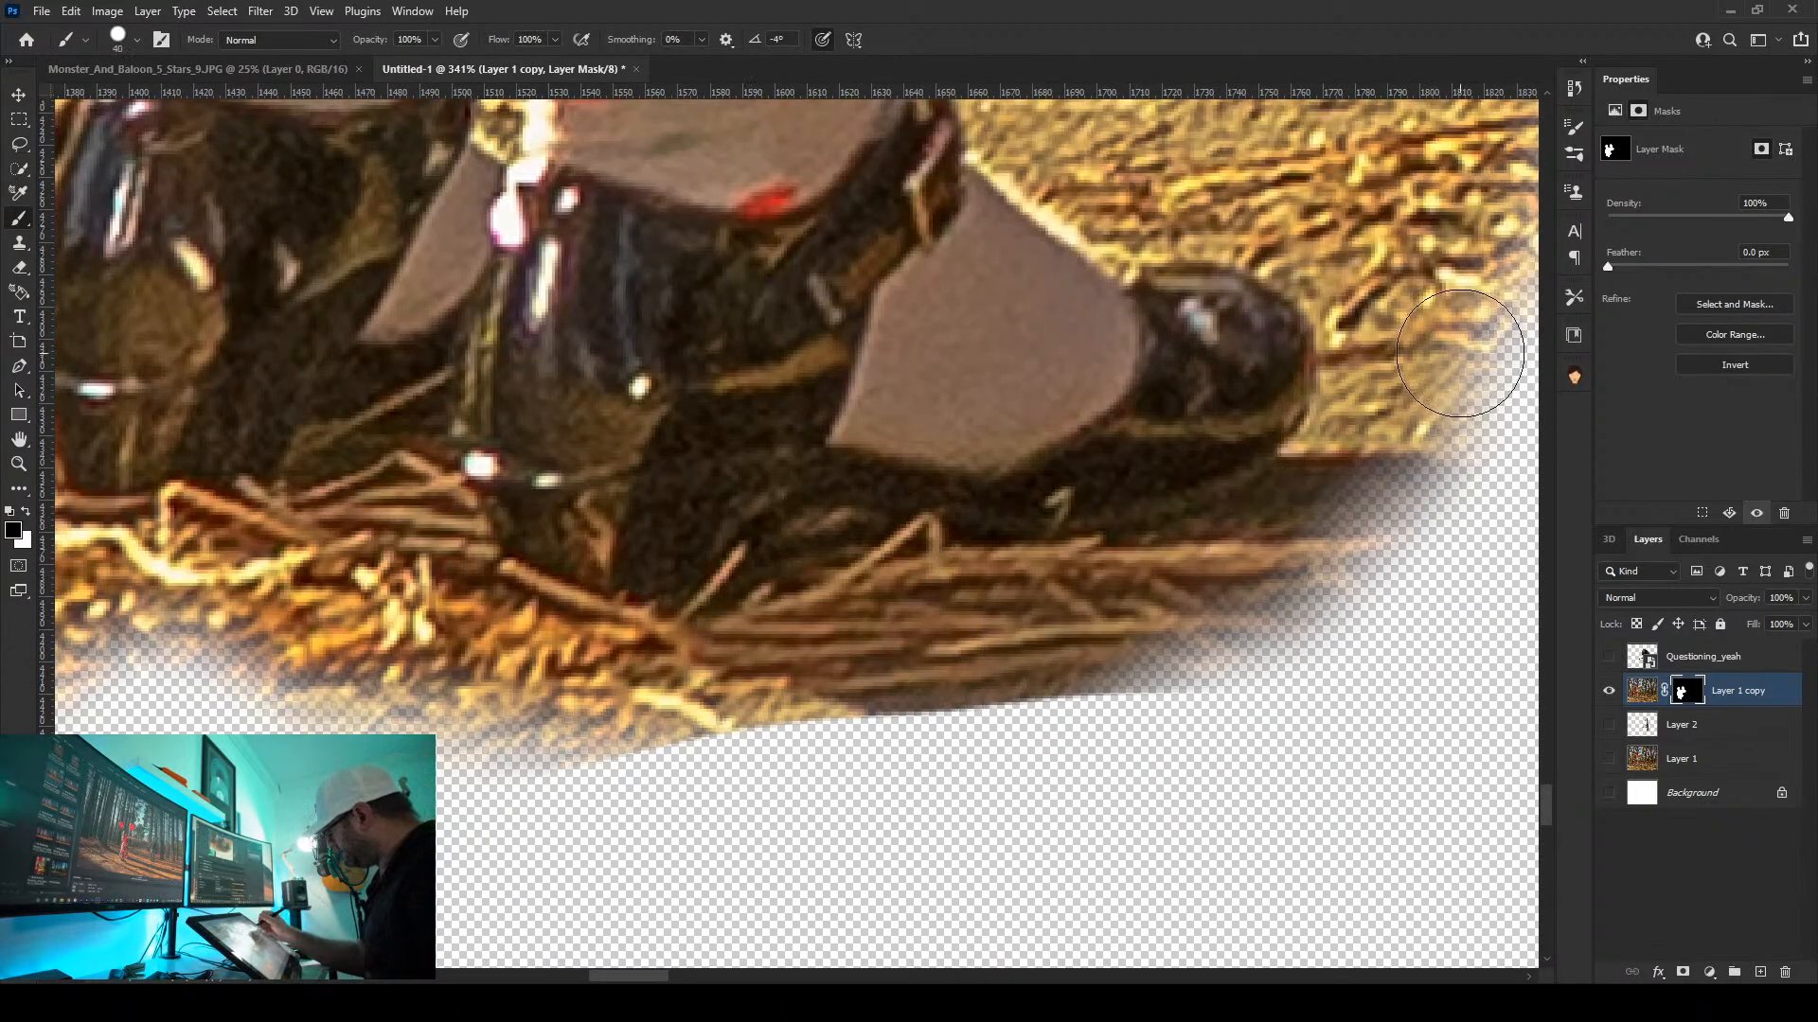
left_click_drag(1483, 308, 1411, 554)
mouse_move(1481, 440)
left_mouse_down()
mouse_move(1382, 539)
mouse_move(1364, 609)
mouse_move(1139, 734)
mouse_move(1108, 783)
left_mouse_up()
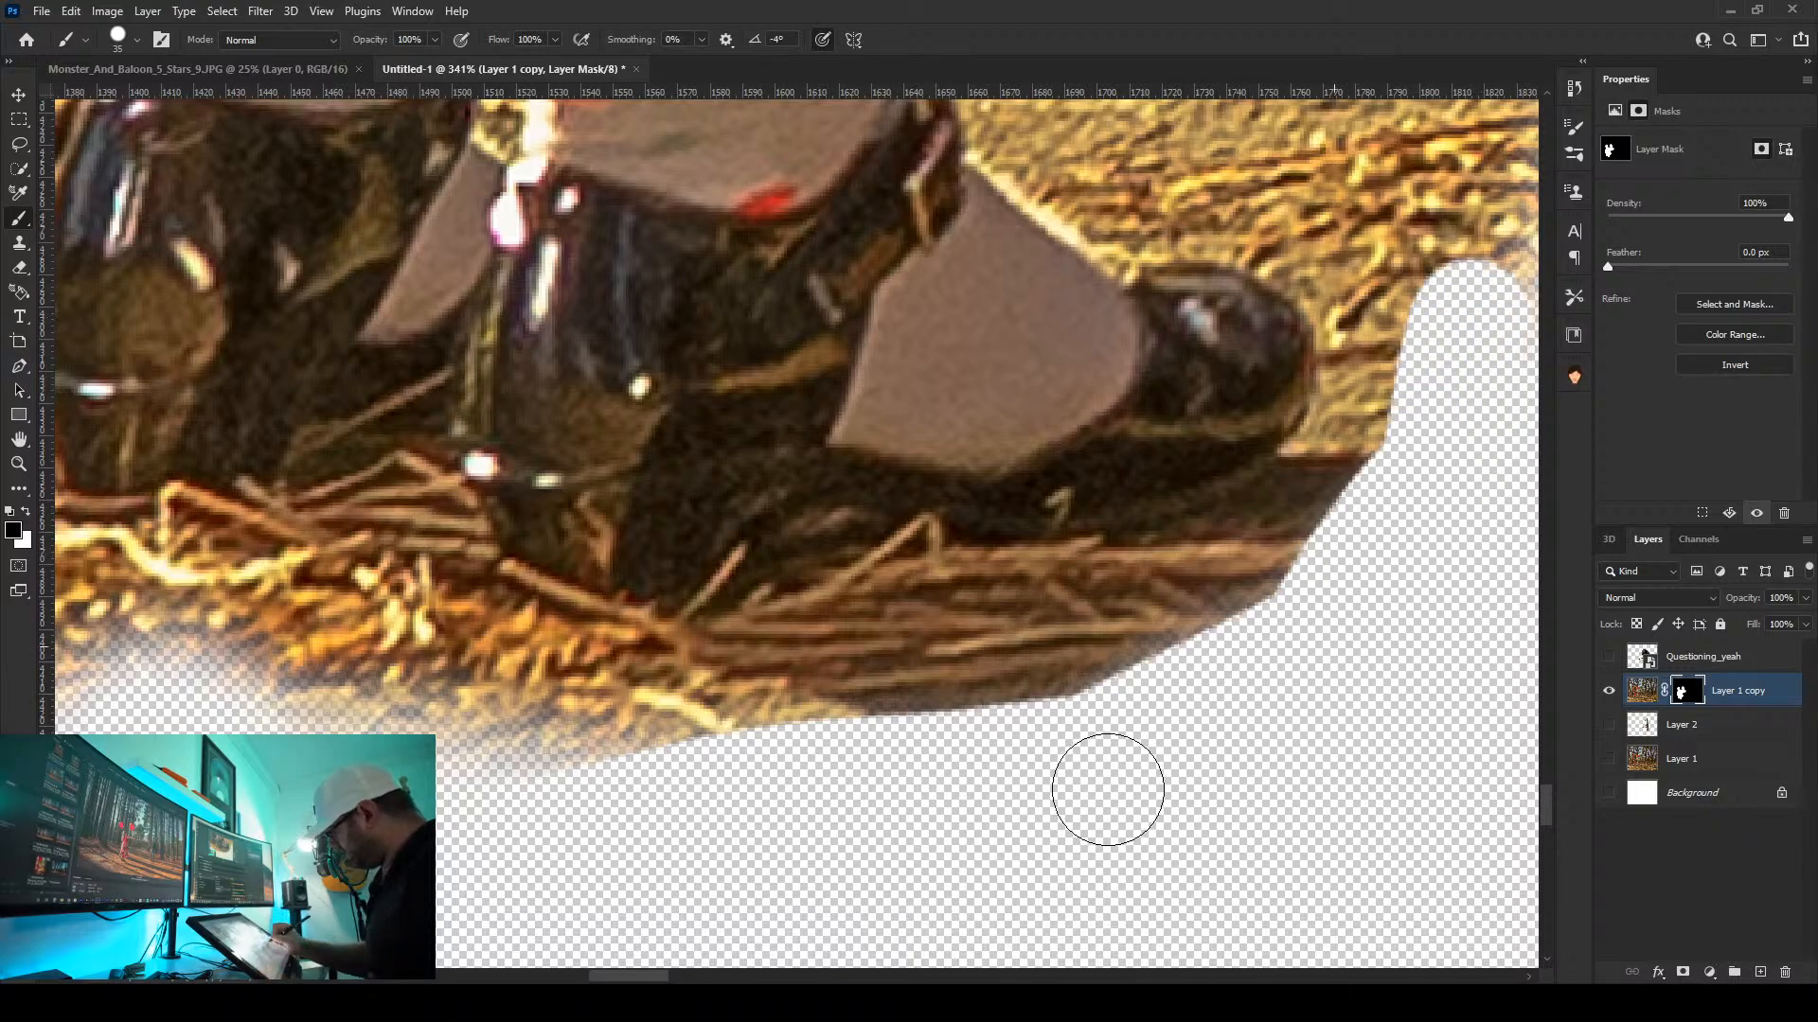
mouse_move(1429, 394)
left_mouse_down()
mouse_move(1380, 463)
mouse_move(1406, 411)
mouse_move(1276, 531)
mouse_move(1141, 589)
mouse_move(963, 602)
mouse_move(821, 570)
mouse_move(695, 662)
mouse_move(642, 665)
mouse_move(452, 609)
left_mouse_up()
mouse_move(1007, 759)
left_mouse_down()
mouse_move(1019, 698)
mouse_move(960, 674)
mouse_move(641, 783)
mouse_move(568, 766)
mouse_move(463, 690)
mouse_move(246, 676)
mouse_move(161, 629)
left_mouse_up()
Mask out the straw behind the front shoe's heel and along the rear shoe's sole with a smaller black brush
key("bracketleft")
key("bracketleft")
key("bracketleft")
key("bracketleft")
key("bracketleft")
key("bracketleft")
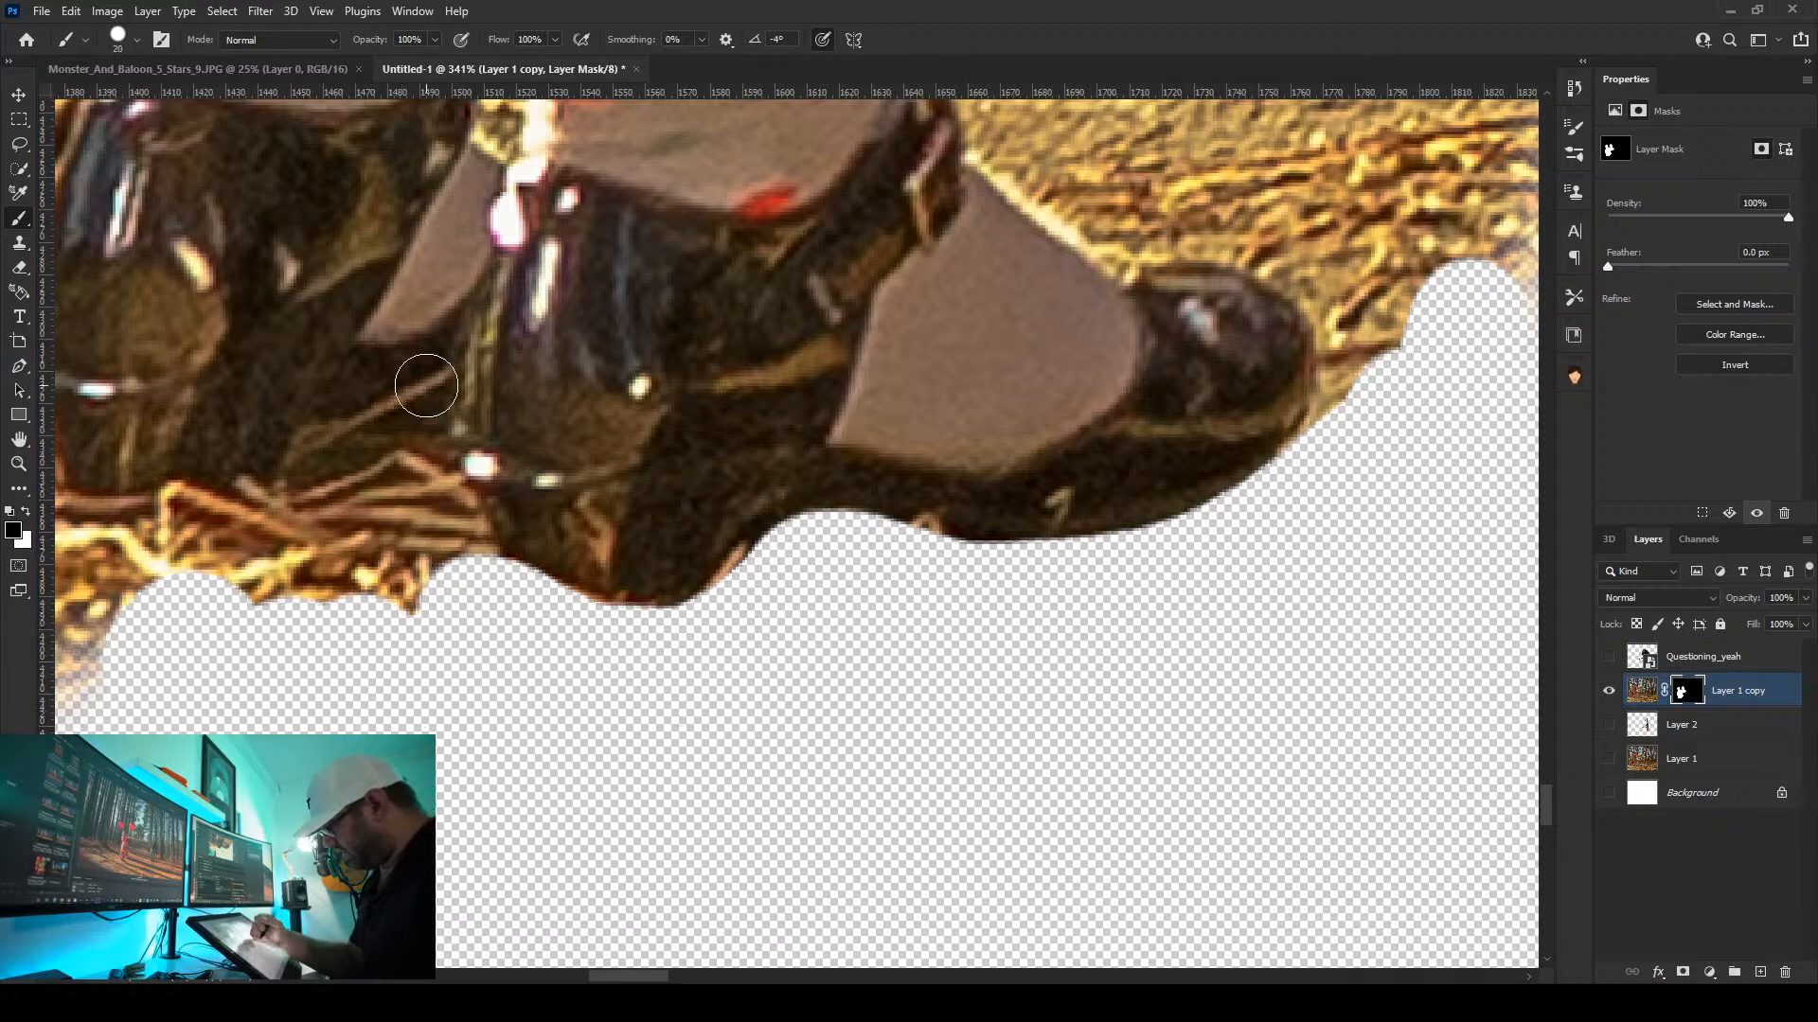
mouse_move(487, 556)
left_mouse_down()
mouse_move(458, 450)
mouse_move(269, 524)
mouse_move(77, 513)
left_mouse_up()
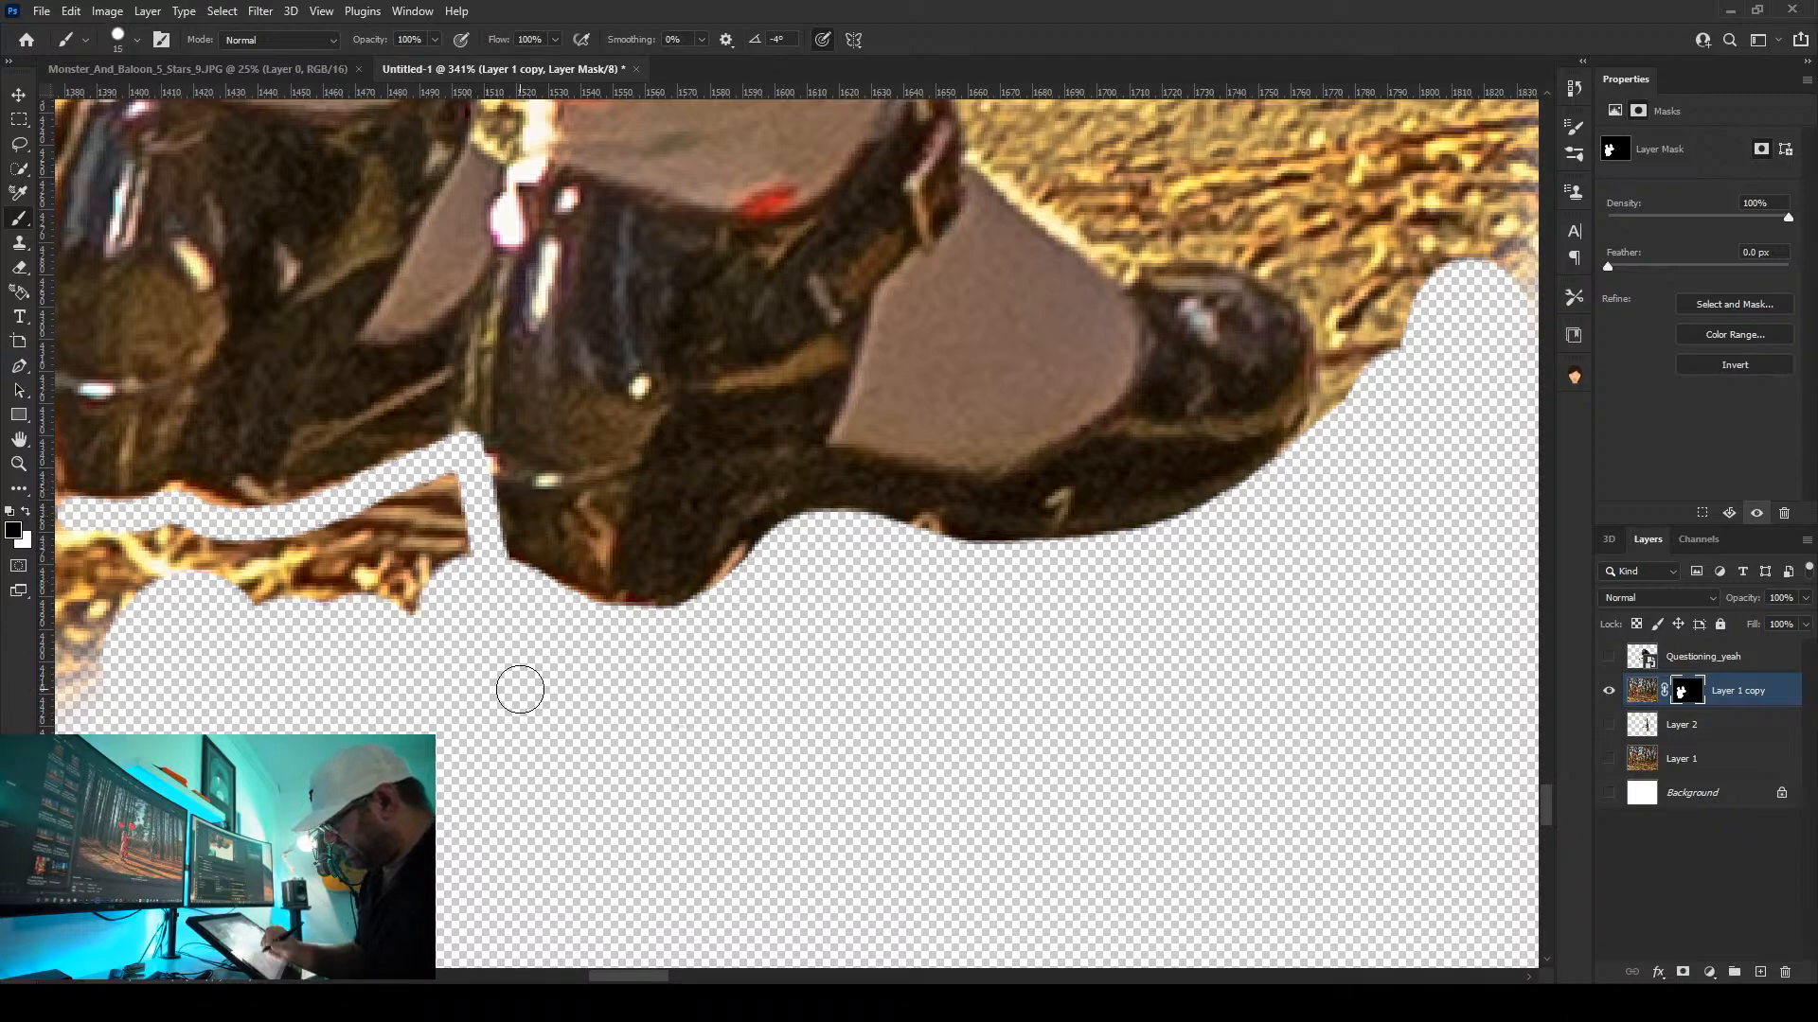
mouse_move(449, 497)
left_mouse_down()
mouse_move(372, 596)
mouse_move(373, 539)
mouse_move(337, 594)
mouse_move(338, 542)
mouse_move(168, 612)
mouse_move(254, 552)
mouse_move(154, 556)
mouse_move(93, 585)
mouse_move(104, 638)
mouse_move(89, 576)
left_mouse_up()
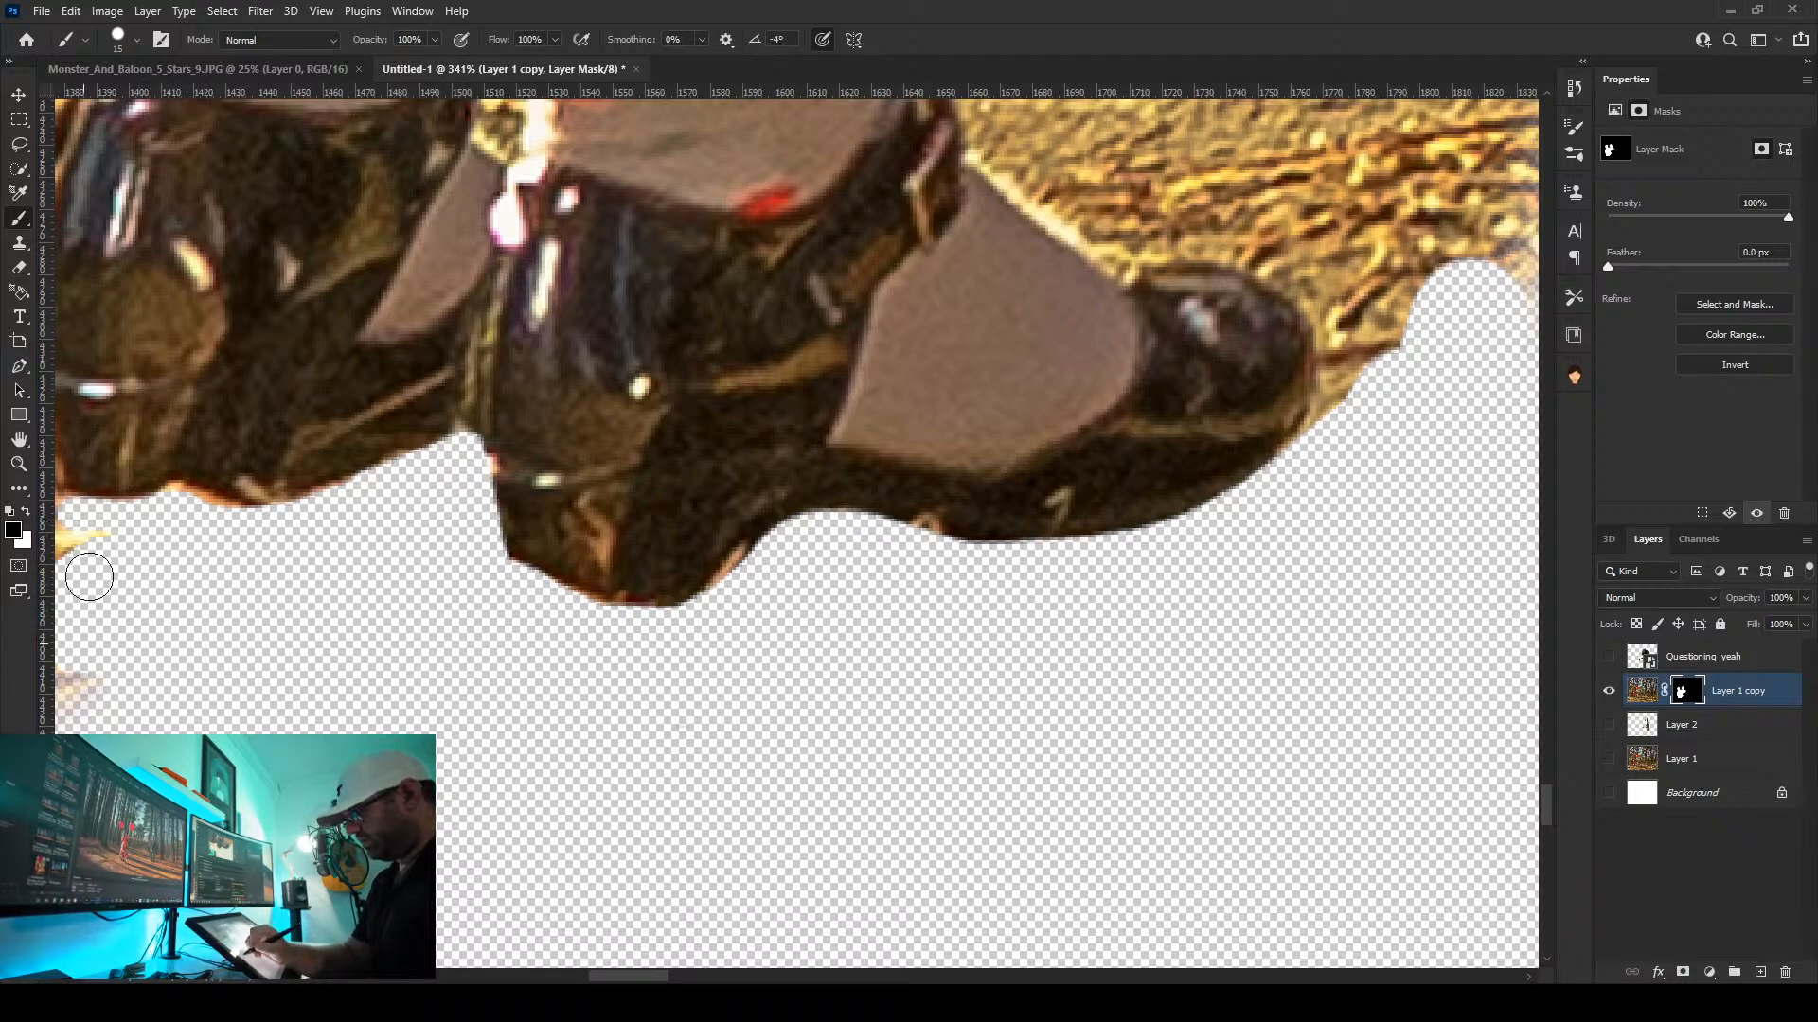
Mask out the gap between the girl's ankles and the ground between the skirt hem and front shoe, tidying under the rear shoe
scroll(855, 822, "up", 5)
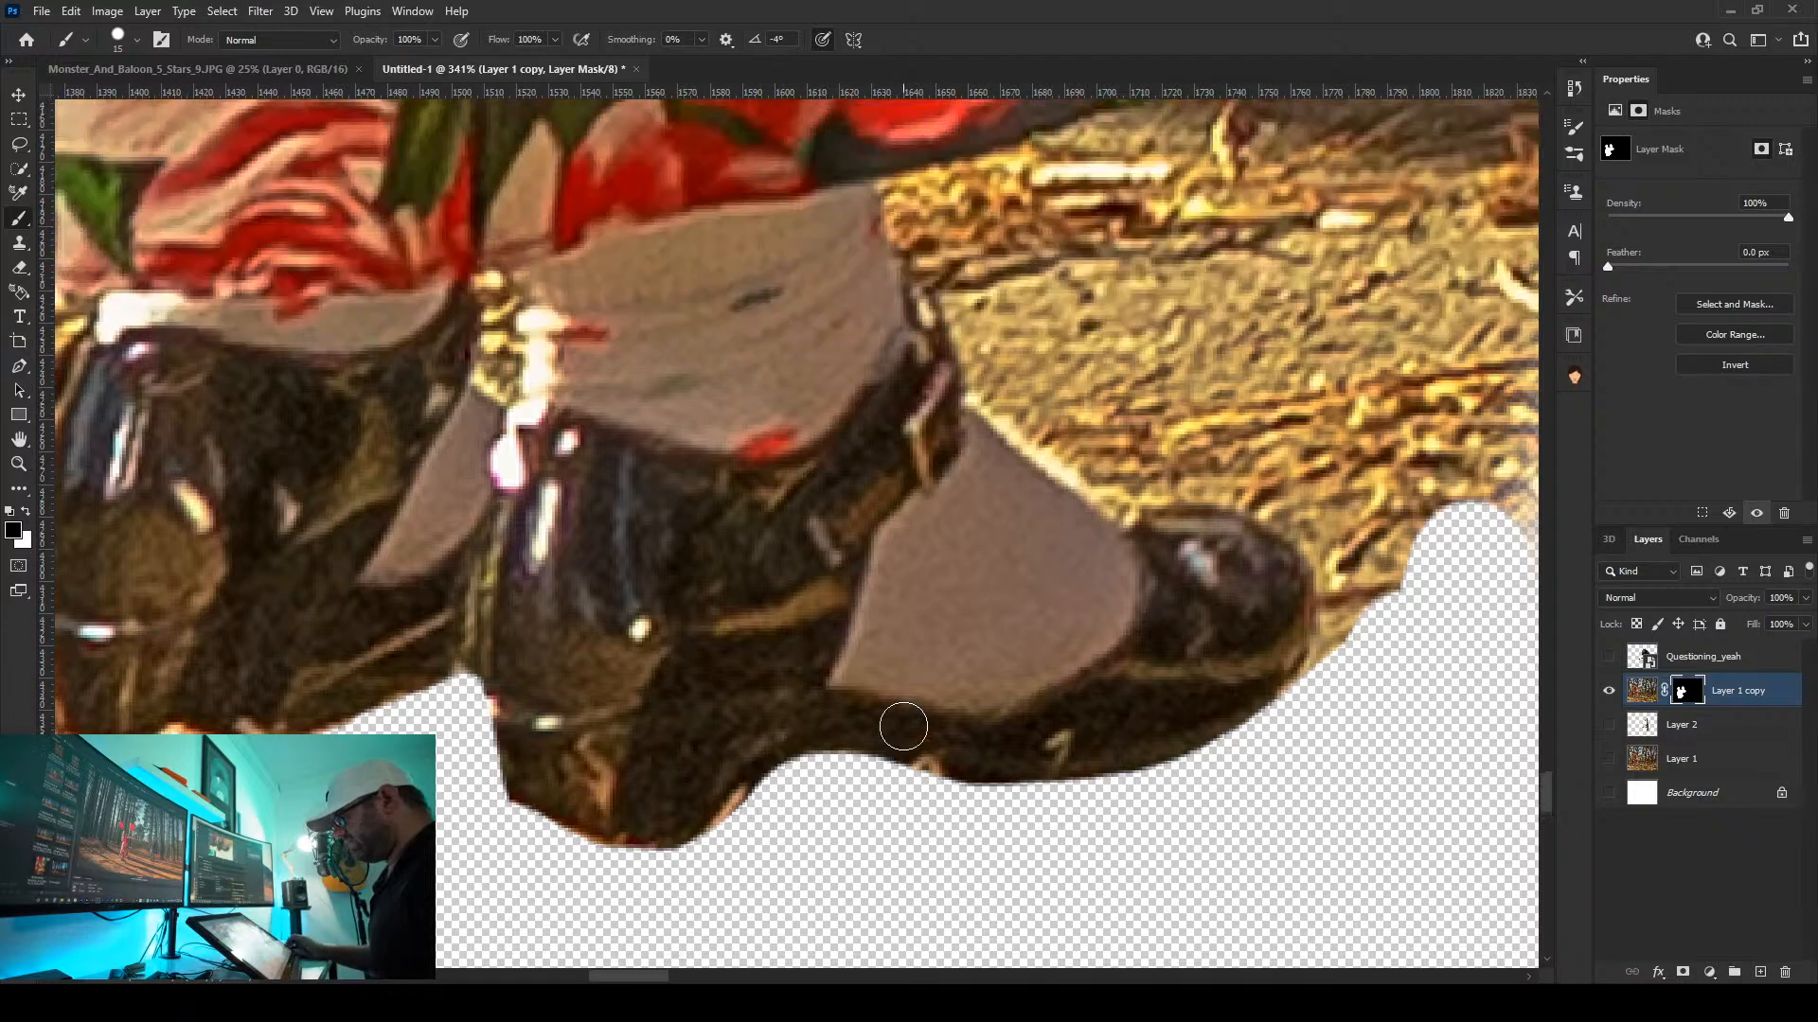
key("bracketleft")
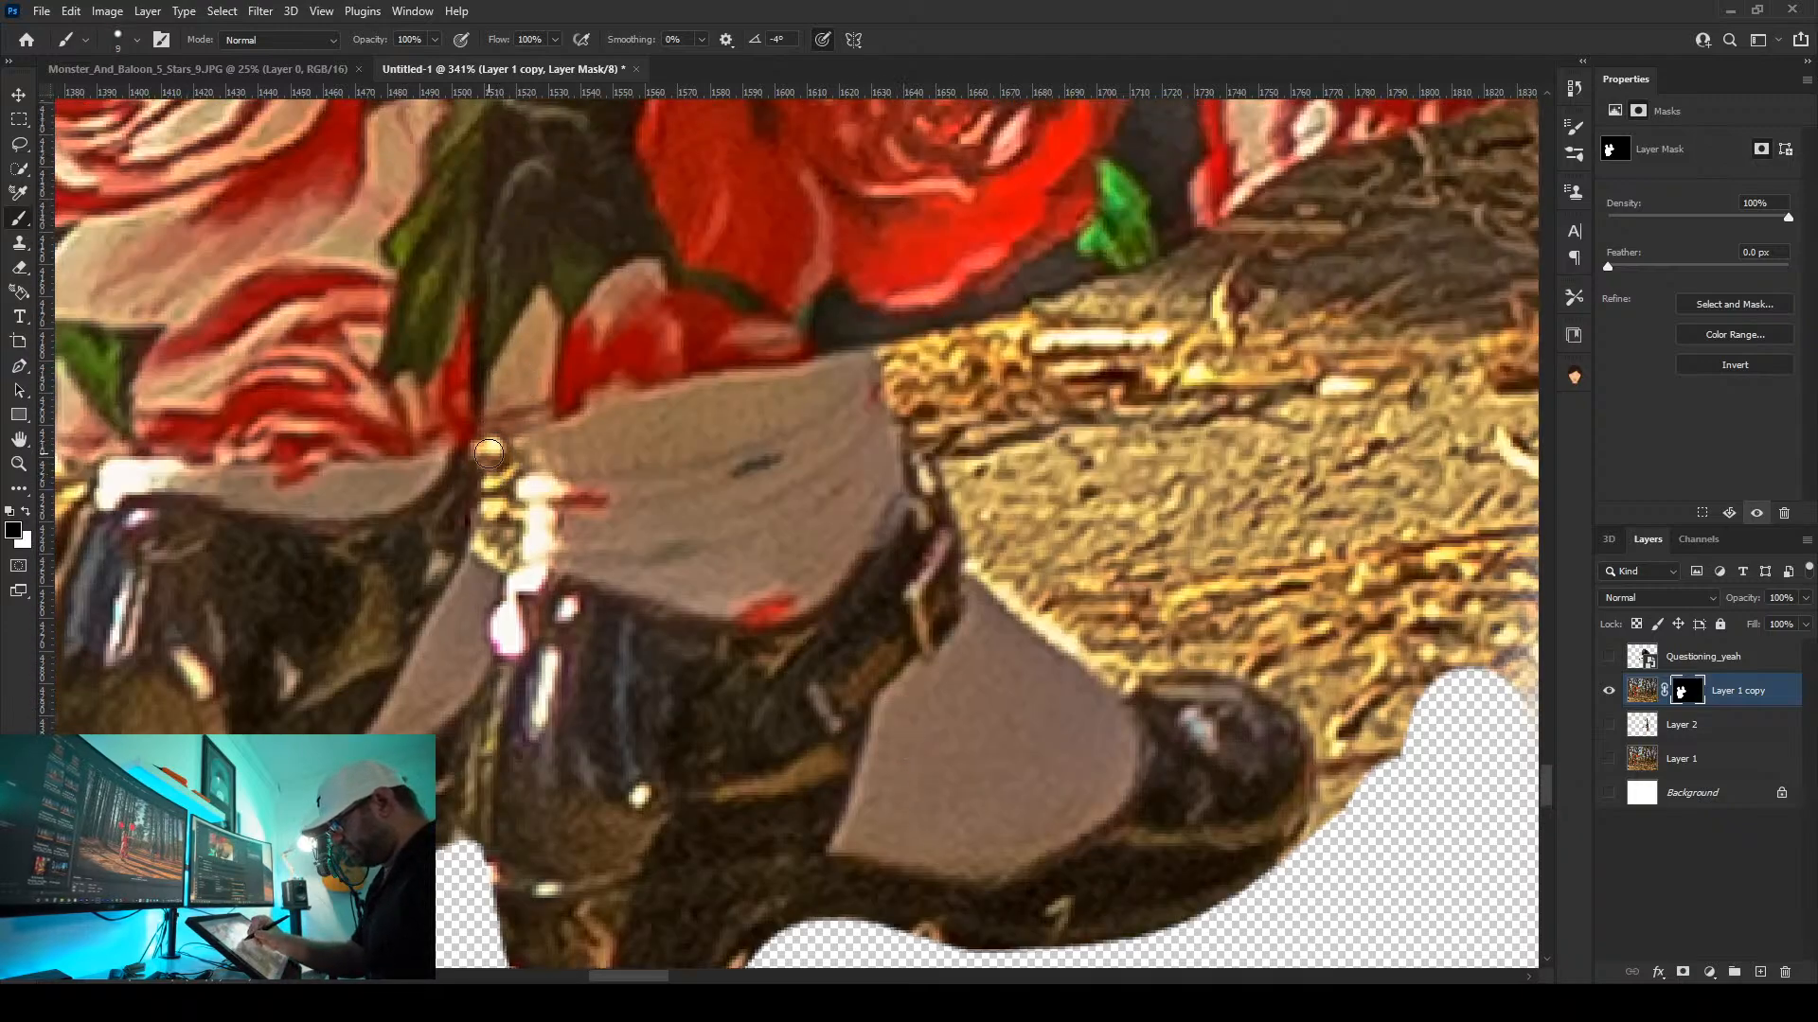
left_click_drag(489, 453, 492, 545)
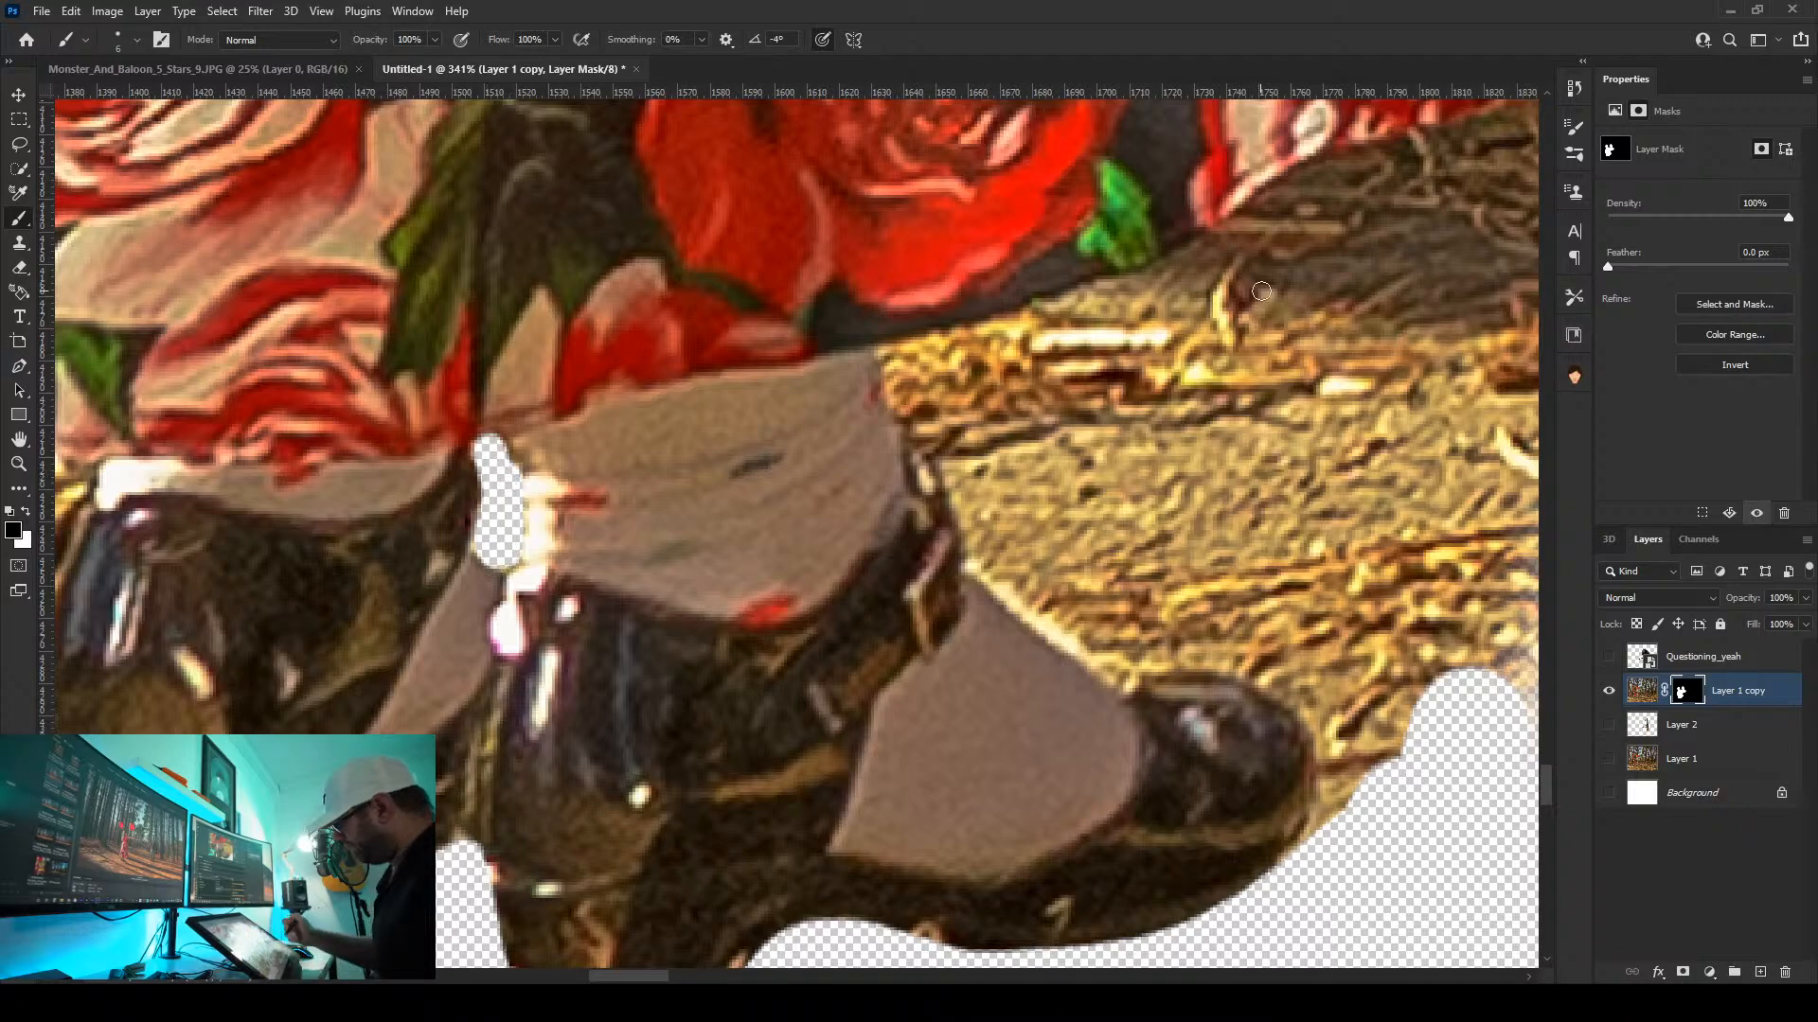
mouse_move(1494, 133)
left_mouse_down()
mouse_move(1306, 179)
mouse_move(1111, 309)
mouse_move(1104, 294)
mouse_move(887, 361)
mouse_move(976, 544)
left_mouse_up()
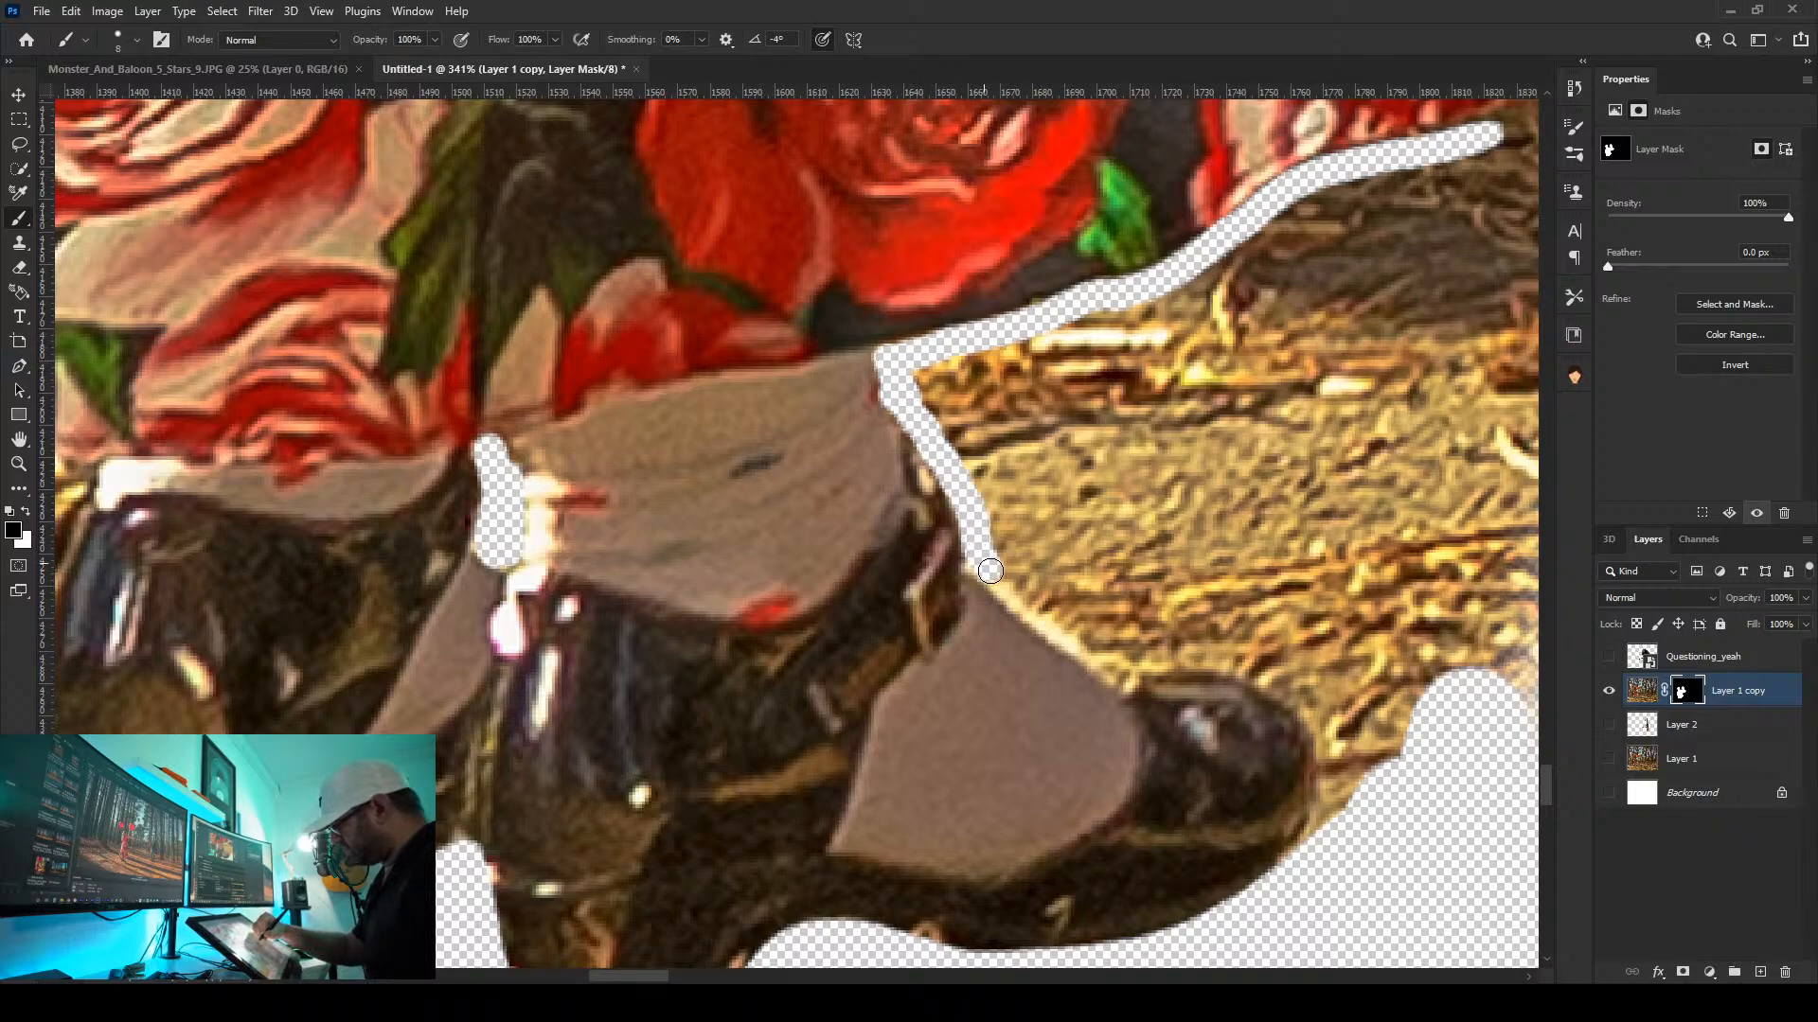
mouse_move(1042, 619)
left_mouse_down()
mouse_move(1131, 681)
mouse_move(1208, 664)
mouse_move(1301, 693)
mouse_move(1328, 738)
mouse_move(1325, 813)
mouse_move(1341, 800)
mouse_move(1365, 832)
mouse_move(1353, 748)
mouse_move(1349, 801)
mouse_move(1374, 756)
mouse_move(1441, 736)
mouse_move(1371, 724)
mouse_move(1403, 700)
mouse_move(1410, 717)
mouse_move(1388, 717)
mouse_move(1257, 637)
mouse_move(1123, 635)
mouse_move(1078, 603)
mouse_move(1009, 533)
mouse_move(940, 376)
mouse_move(1328, 263)
mouse_move(1013, 416)
mouse_move(1071, 393)
mouse_move(1146, 415)
mouse_move(1060, 484)
mouse_move(1094, 568)
mouse_move(1140, 602)
mouse_move(1156, 563)
mouse_move(1107, 464)
mouse_move(1167, 397)
mouse_move(1157, 441)
mouse_move(1226, 582)
mouse_move(1210, 434)
mouse_move(1245, 340)
mouse_move(1269, 577)
mouse_move(1300, 322)
mouse_move(1324, 583)
mouse_move(1372, 660)
mouse_move(1448, 685)
mouse_move(1354, 399)
mouse_move(1433, 671)
mouse_move(1262, 271)
mouse_move(1463, 174)
mouse_move(1331, 474)
mouse_move(1388, 467)
mouse_move(1212, 520)
mouse_move(1525, 454)
left_mouse_up()
key("bracketright")
key("bracketright")
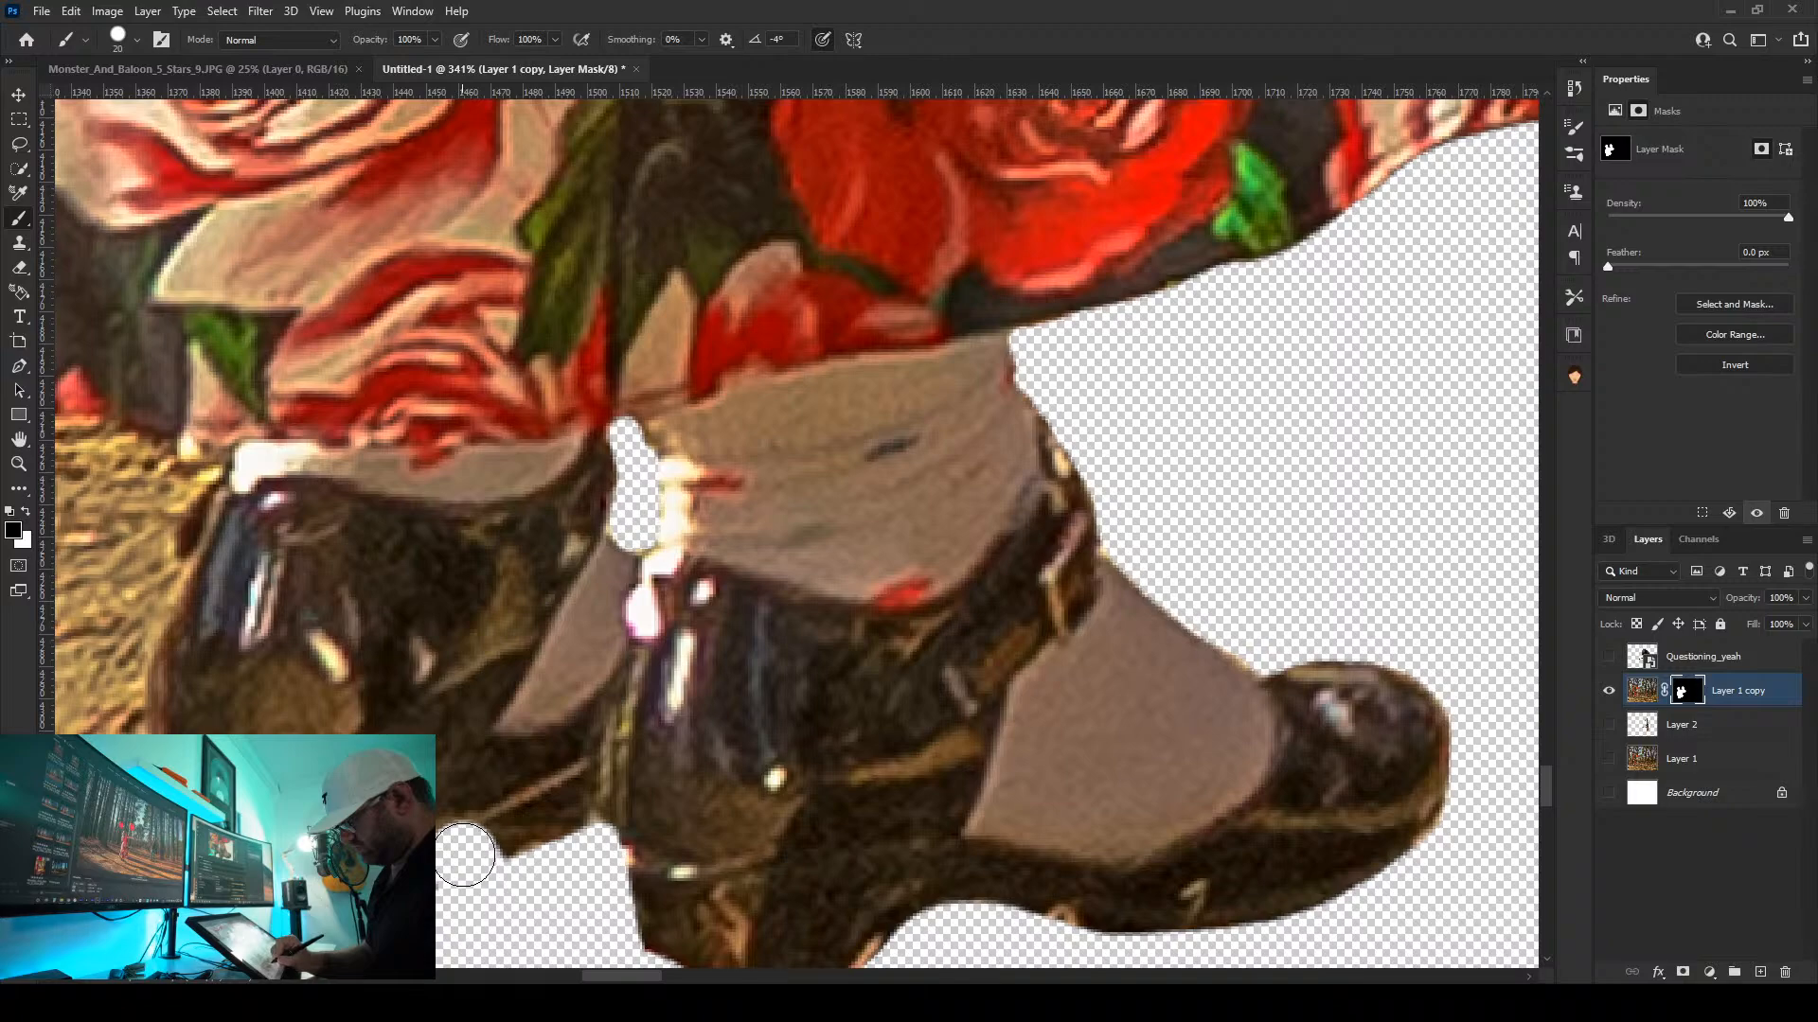
mouse_move(464, 855)
left_mouse_down()
mouse_move(552, 852)
mouse_move(494, 886)
left_mouse_up()
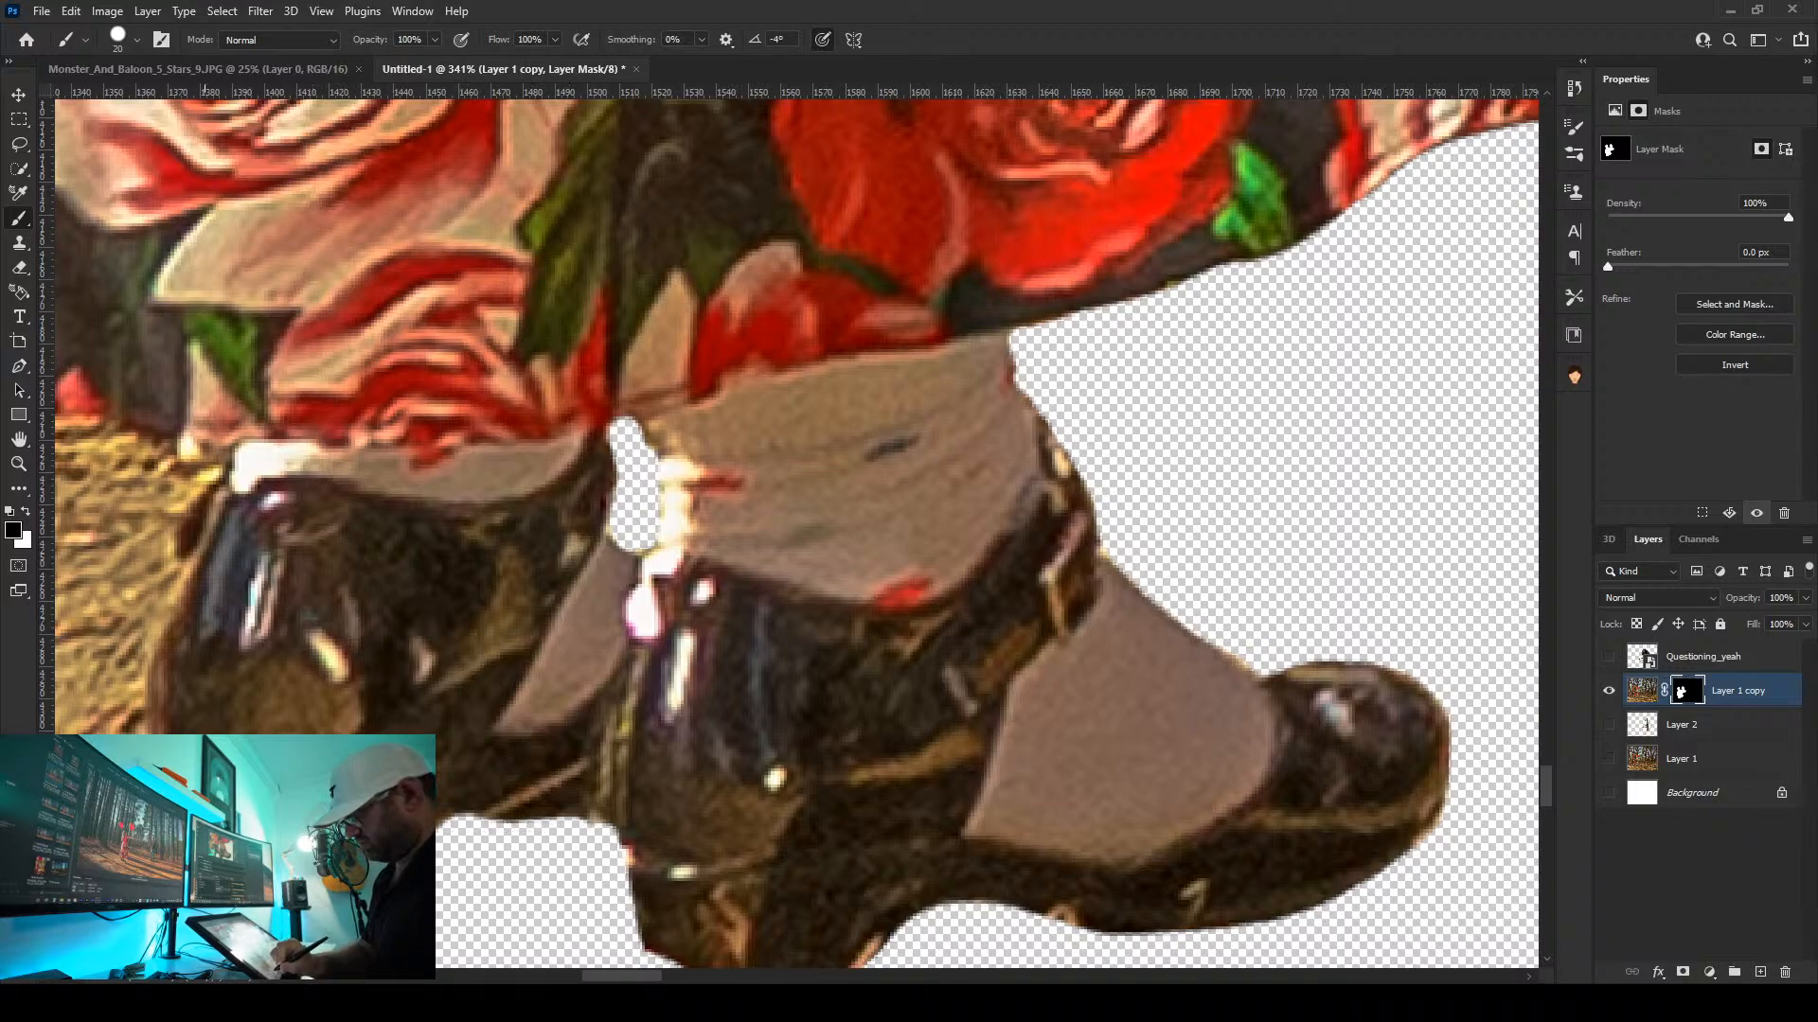
Mask out the ground along the skirt's lower front hem with a hard-edged 20 px black brush
left_click_drag(1052, 588, 474, 719)
mouse_move(1230, 174)
left_mouse_down()
mouse_move(841, 564)
mouse_move(898, 544)
mouse_move(842, 640)
mouse_move(689, 639)
mouse_move(864, 616)
mouse_move(908, 669)
mouse_move(779, 787)
mouse_move(759, 683)
mouse_move(669, 755)
mouse_move(612, 759)
mouse_move(760, 877)
mouse_move(705, 913)
left_mouse_up()
mouse_move(917, 800)
left_mouse_down()
mouse_move(927, 436)
mouse_move(917, 524)
left_mouse_up()
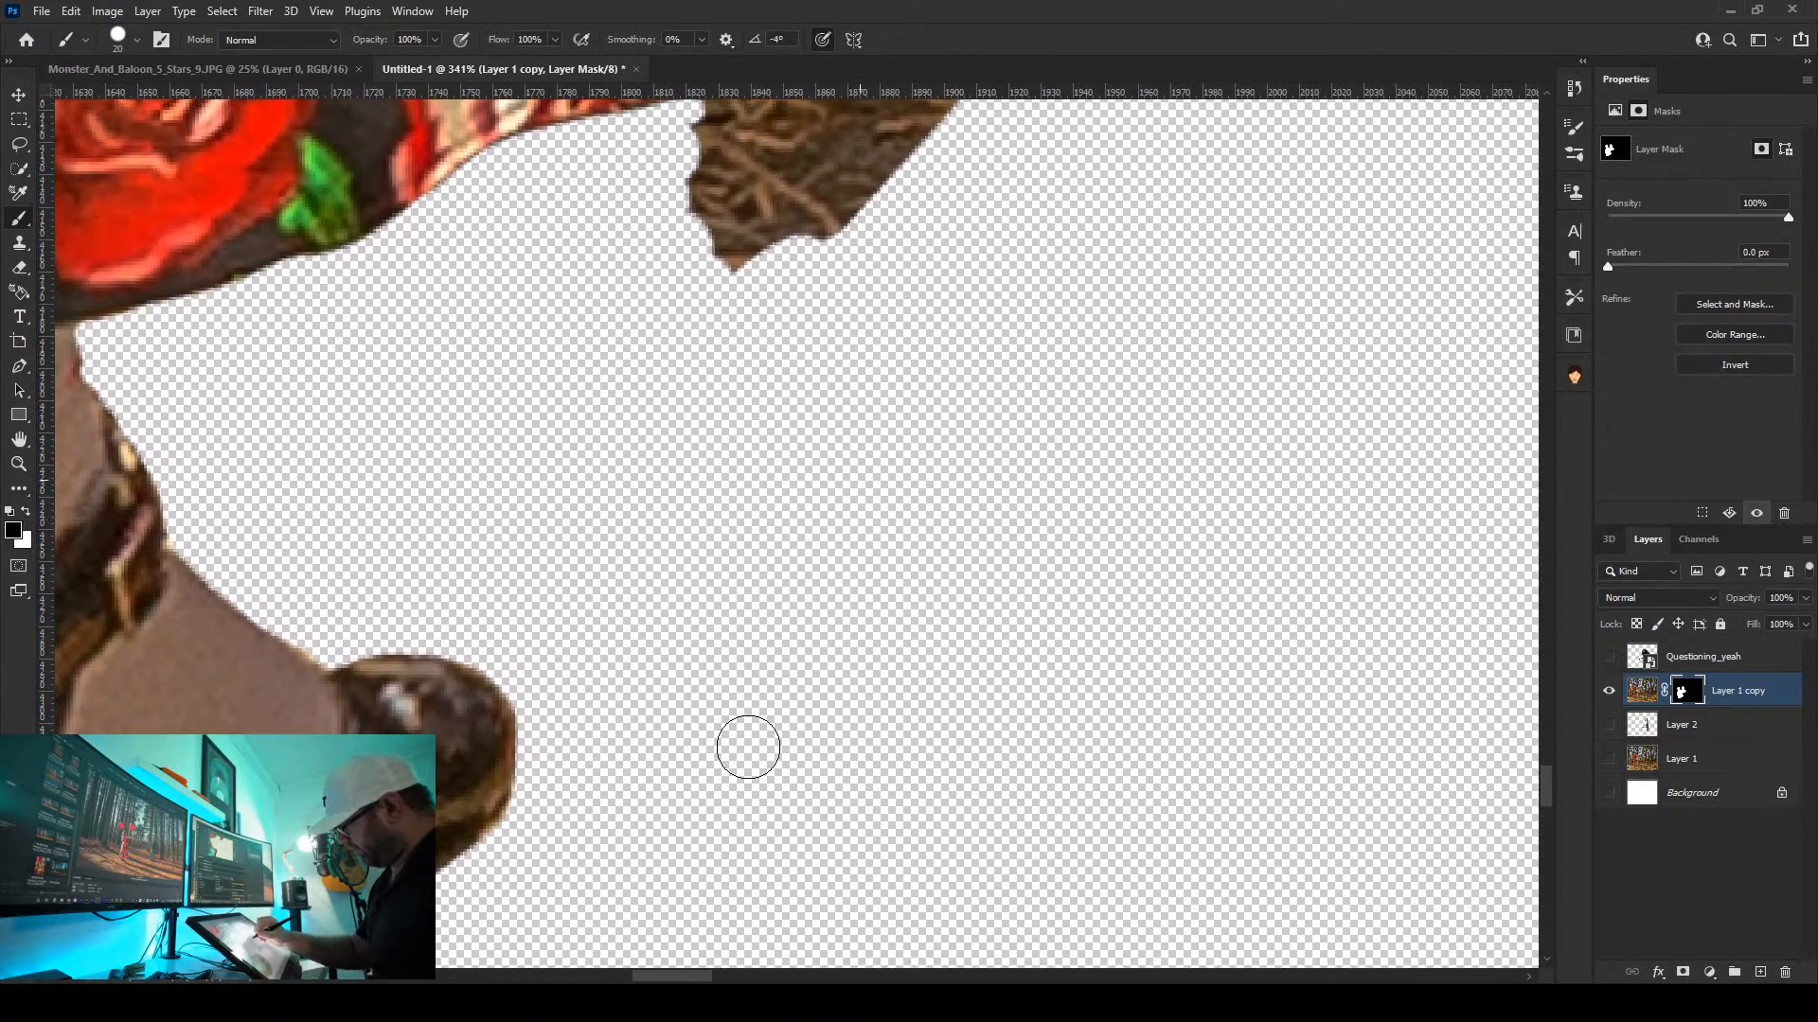
left_click_drag(989, 395, 826, 750)
left_click_drag(795, 603, 775, 698)
mouse_move(738, 563)
left_mouse_down()
mouse_move(678, 613)
mouse_move(559, 606)
left_mouse_up()
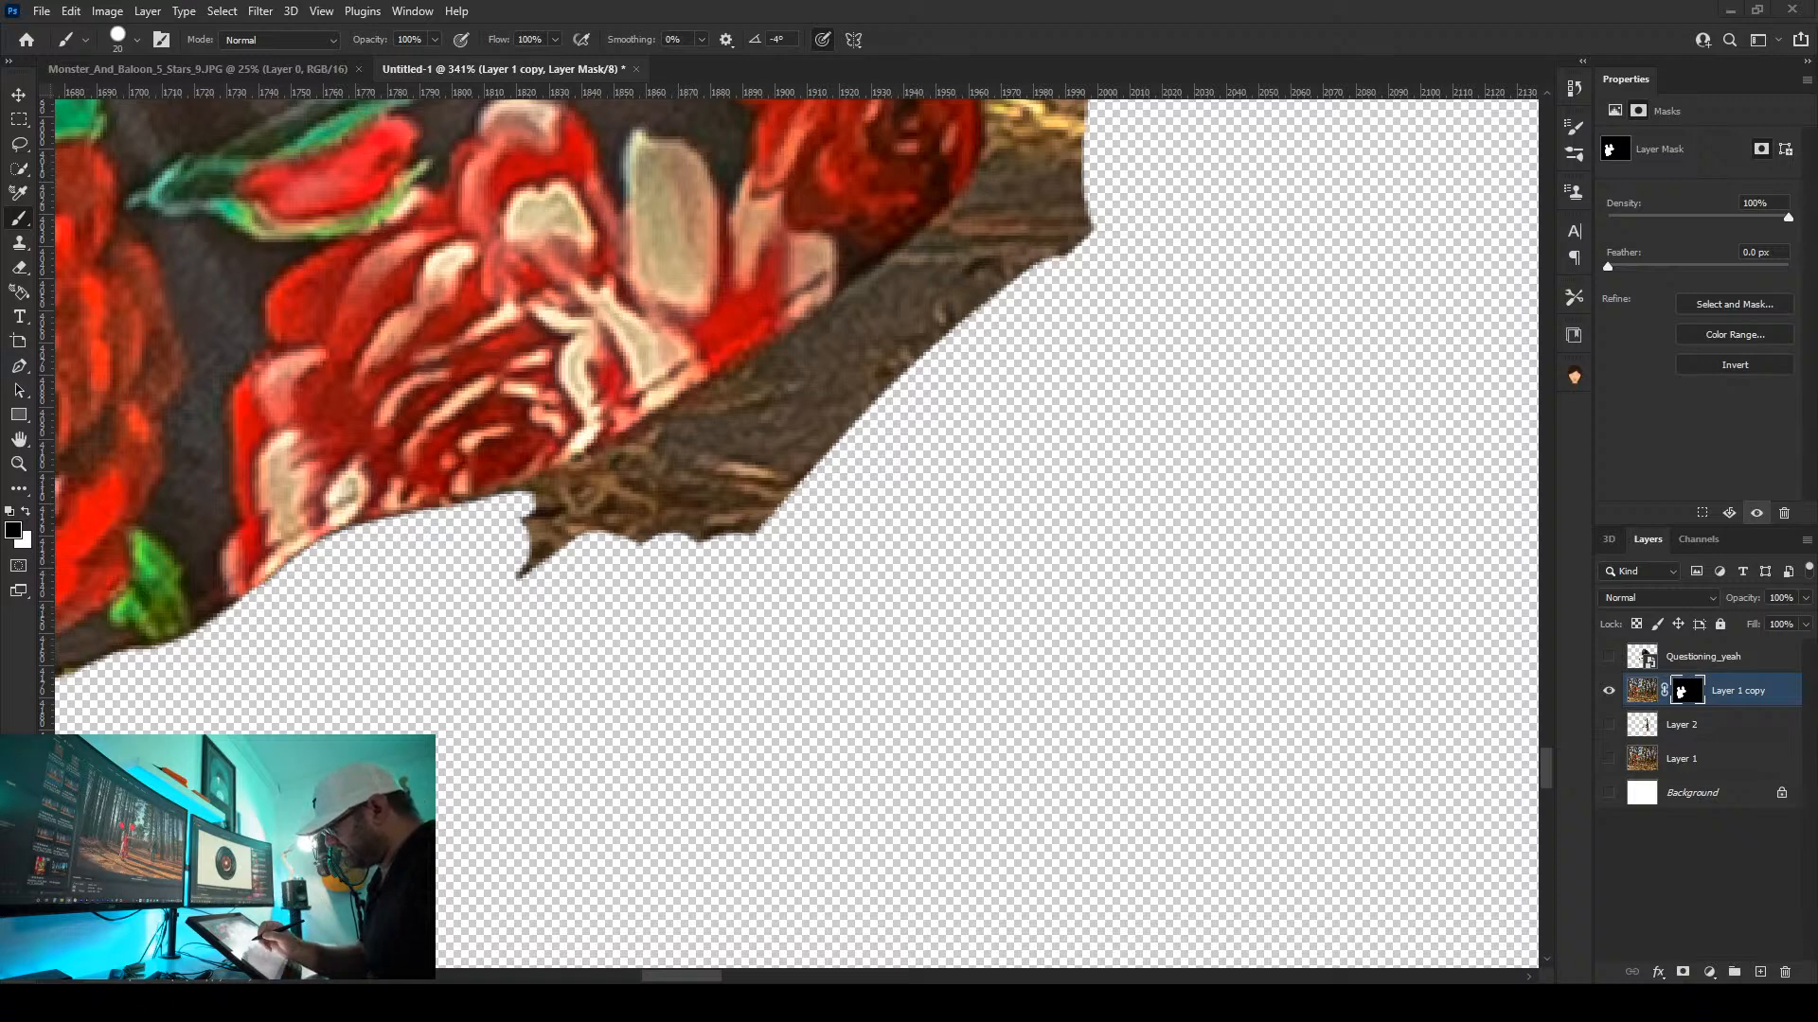
mouse_move(492, 629)
left_mouse_down()
mouse_move(635, 515)
mouse_move(504, 540)
mouse_move(573, 519)
left_mouse_up()
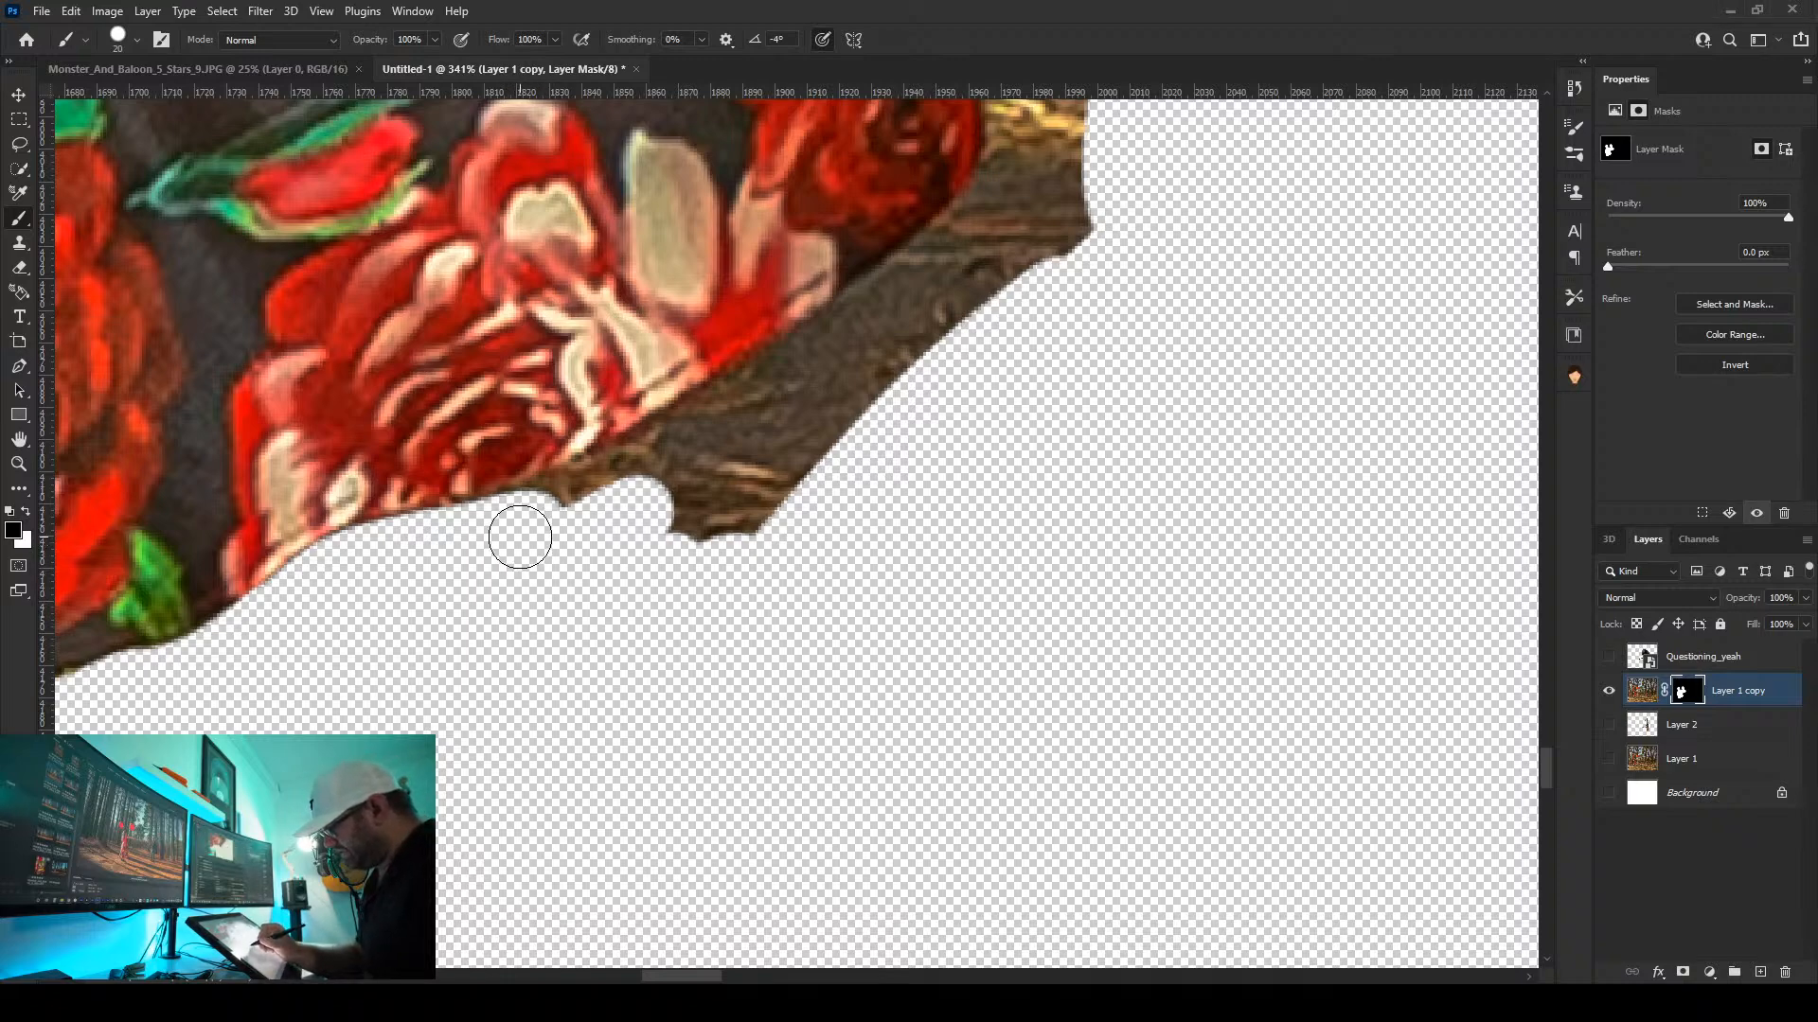
left_click_drag(980, 308, 890, 394)
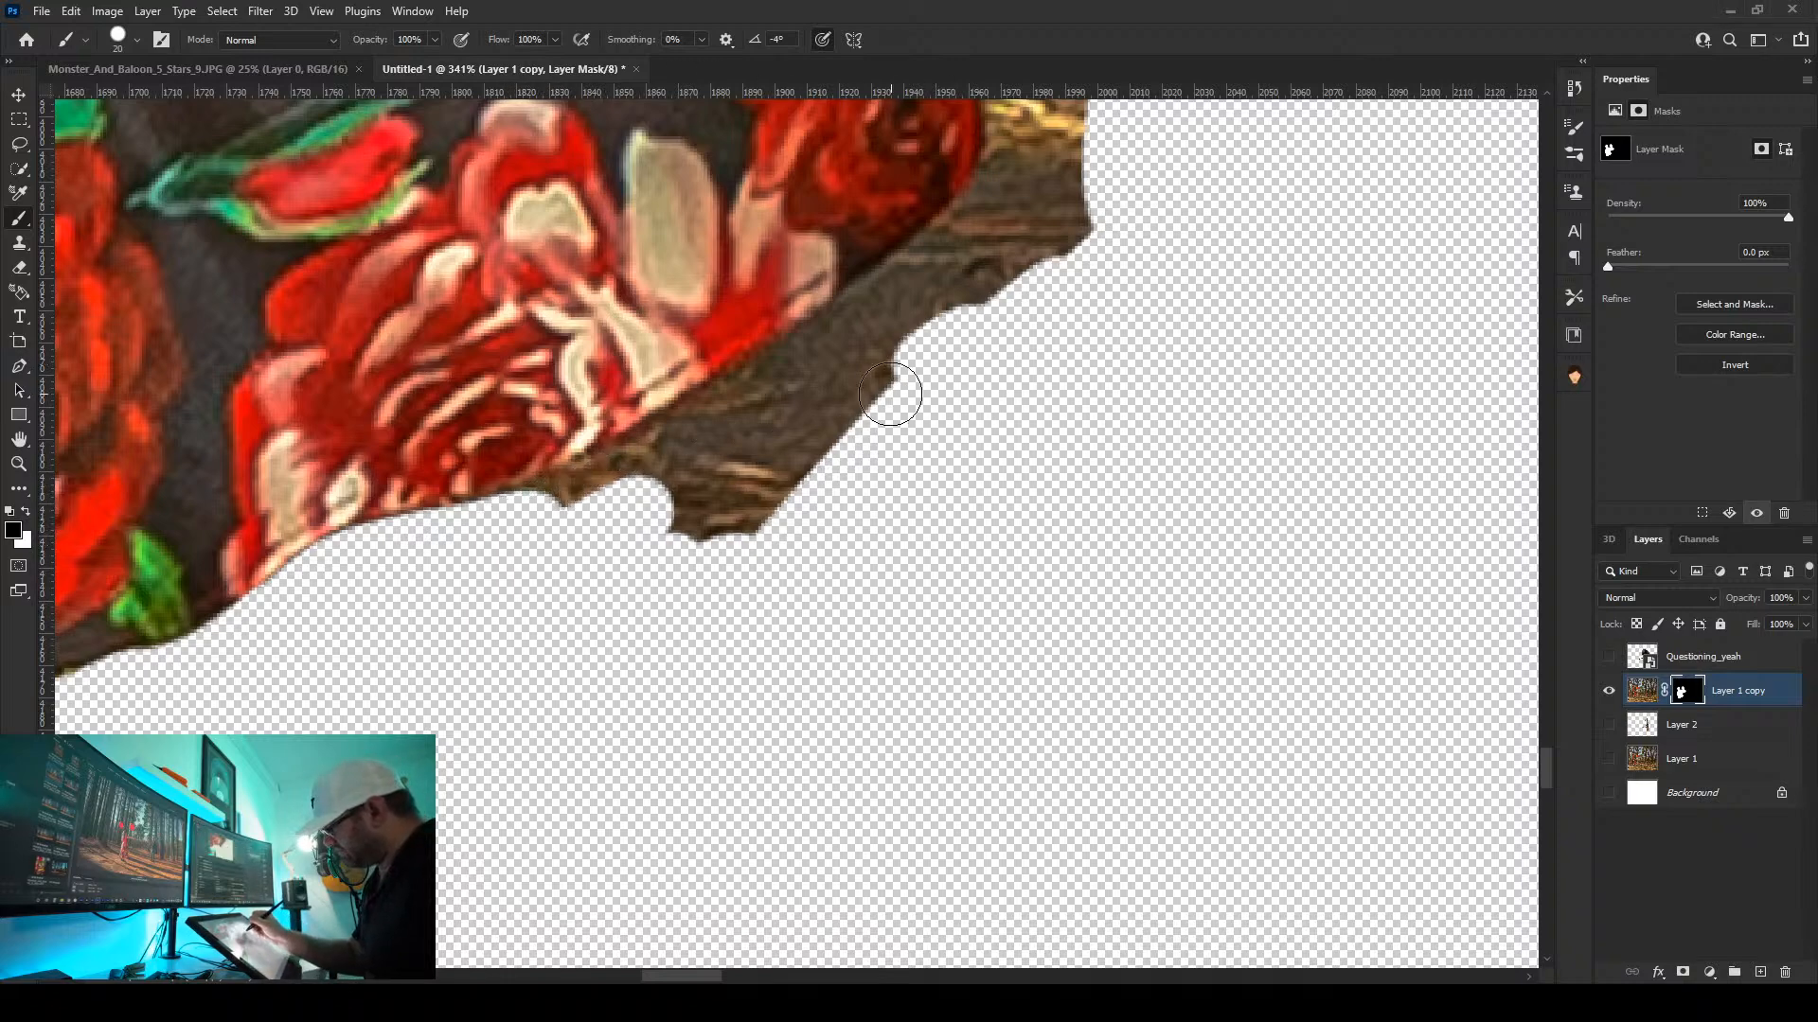
mouse_move(1072, 191)
left_mouse_down()
mouse_move(1083, 232)
mouse_move(1051, 236)
mouse_move(1076, 166)
mouse_move(687, 439)
mouse_move(493, 540)
left_mouse_up()
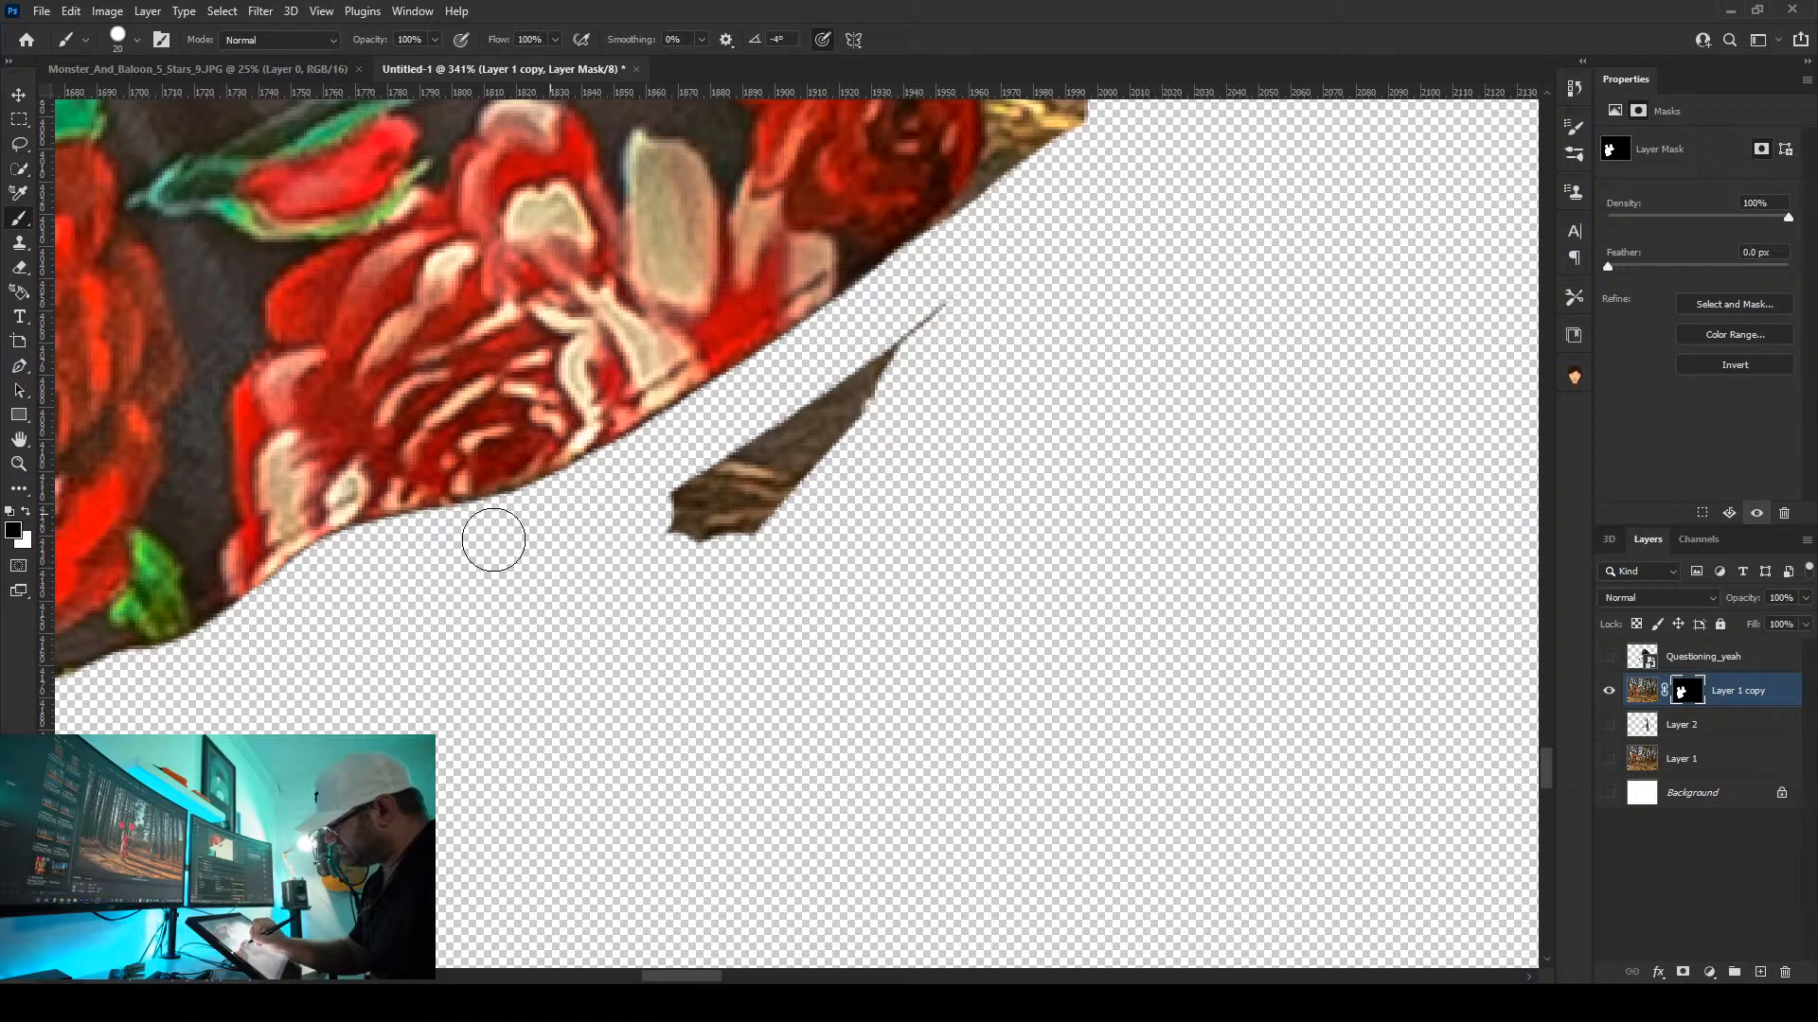
mouse_move(995, 313)
left_mouse_down()
mouse_move(899, 349)
mouse_move(700, 553)
mouse_move(718, 470)
mouse_move(819, 423)
mouse_move(985, 486)
mouse_move(632, 835)
mouse_move(640, 812)
mouse_move(554, 594)
mouse_move(565, 437)
left_mouse_up()
Mask out the ground along the skirt's front edge, from the hem corner up to the large rose pattern, with the 20 px brush
mouse_move(633, 318)
left_mouse_down()
mouse_move(621, 394)
mouse_move(606, 351)
left_mouse_up()
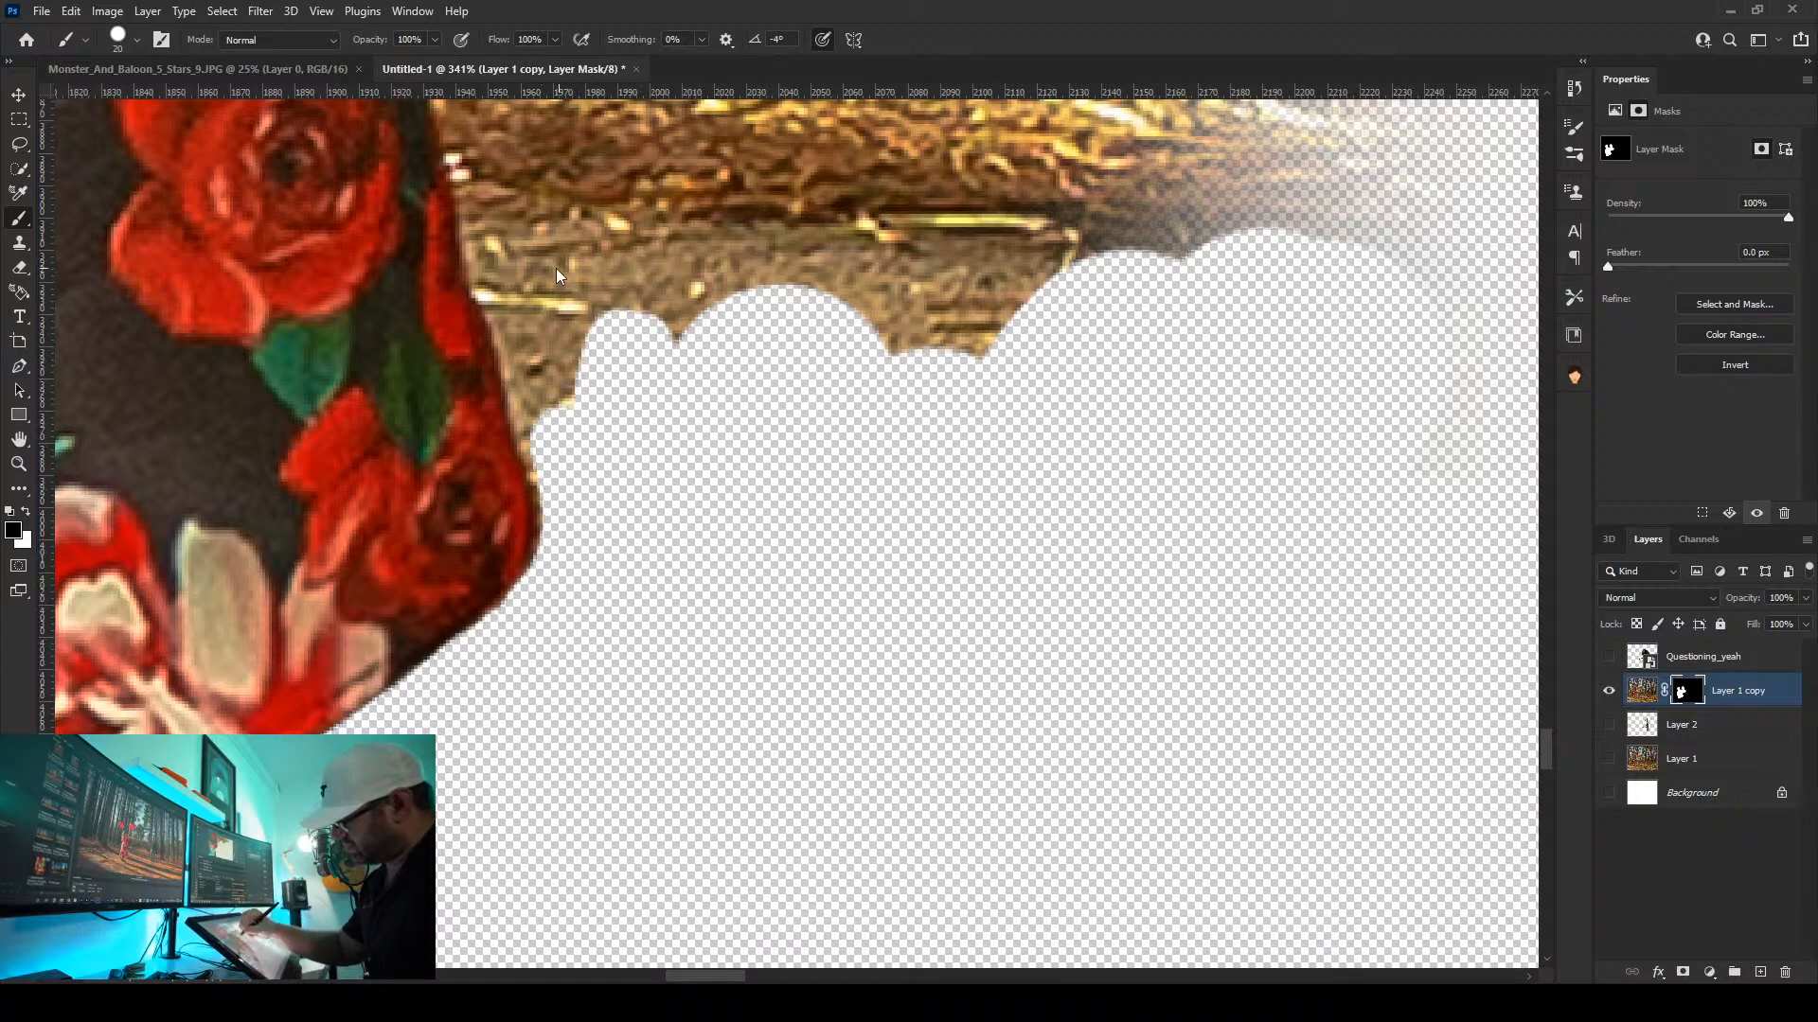
mouse_move(490, 149)
left_mouse_down()
mouse_move(494, 241)
mouse_move(549, 431)
left_mouse_up()
mouse_move(866, 565)
left_mouse_down()
mouse_move(889, 612)
mouse_move(684, 848)
left_mouse_up()
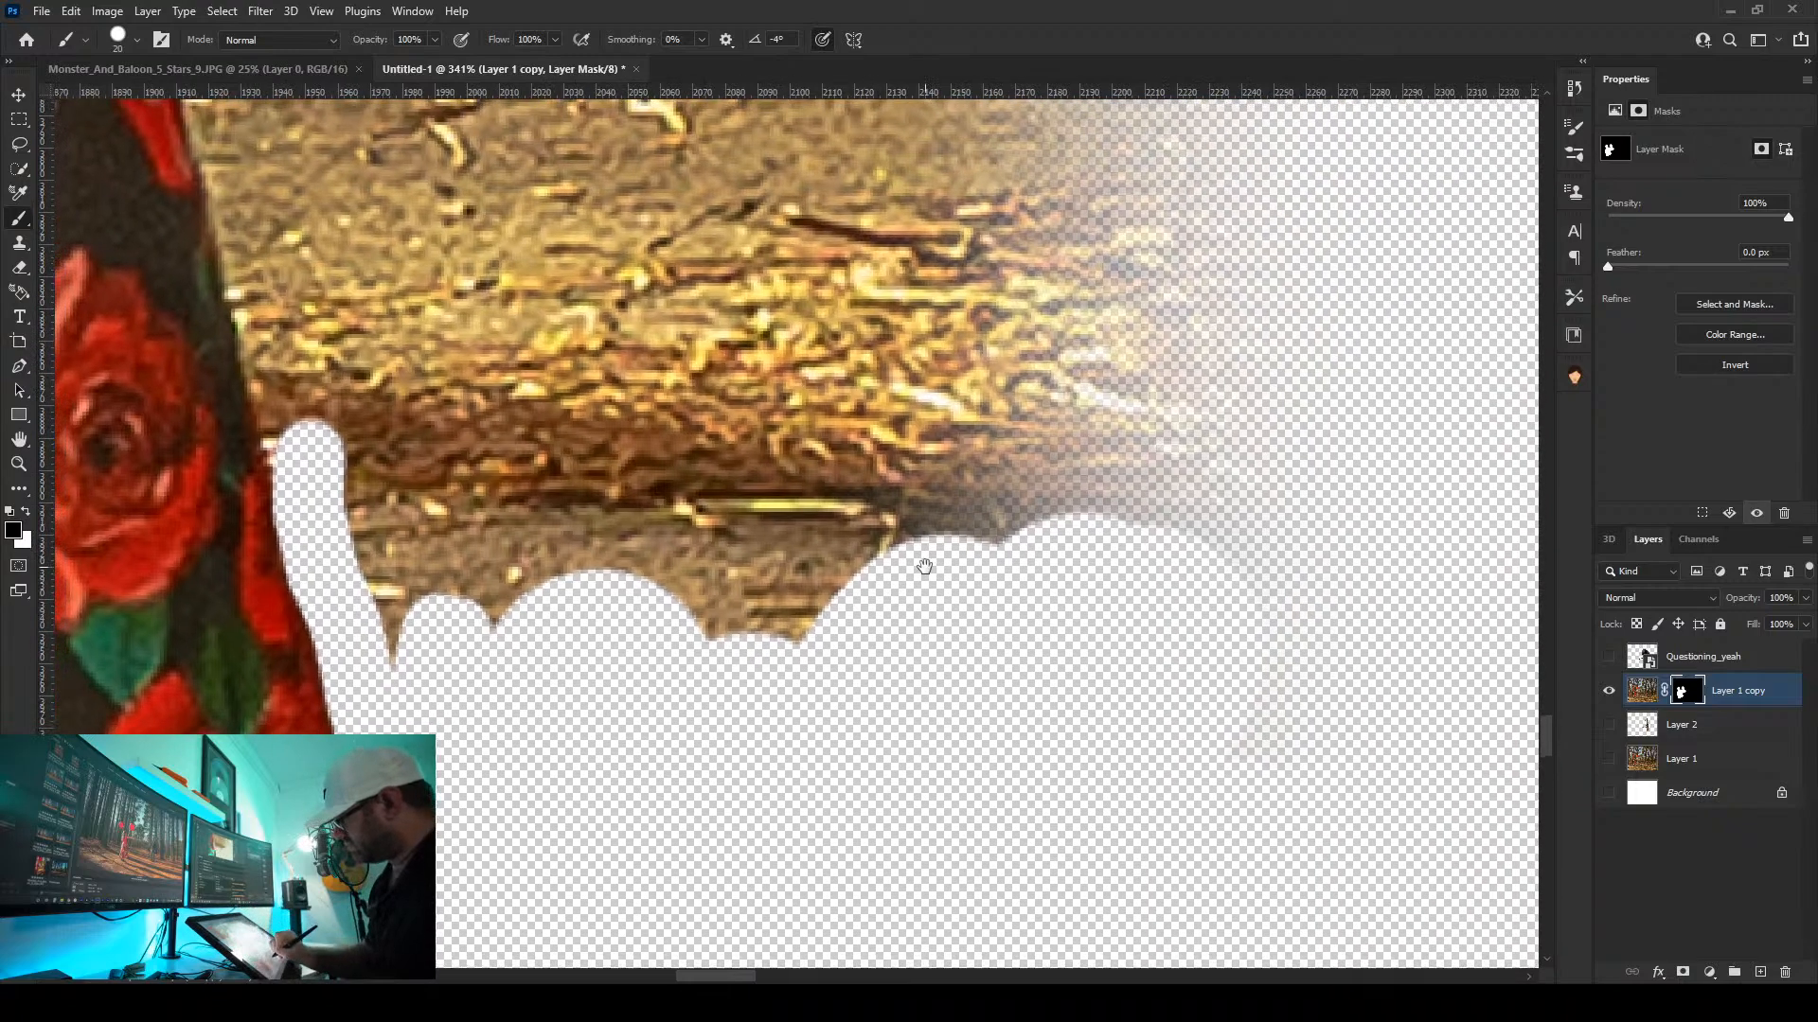
left_click(1238, 554)
mouse_move(1136, 532)
left_mouse_down()
mouse_move(1317, 425)
mouse_move(974, 536)
mouse_move(840, 539)
mouse_move(670, 641)
mouse_move(424, 616)
mouse_move(365, 526)
mouse_move(305, 345)
left_mouse_up()
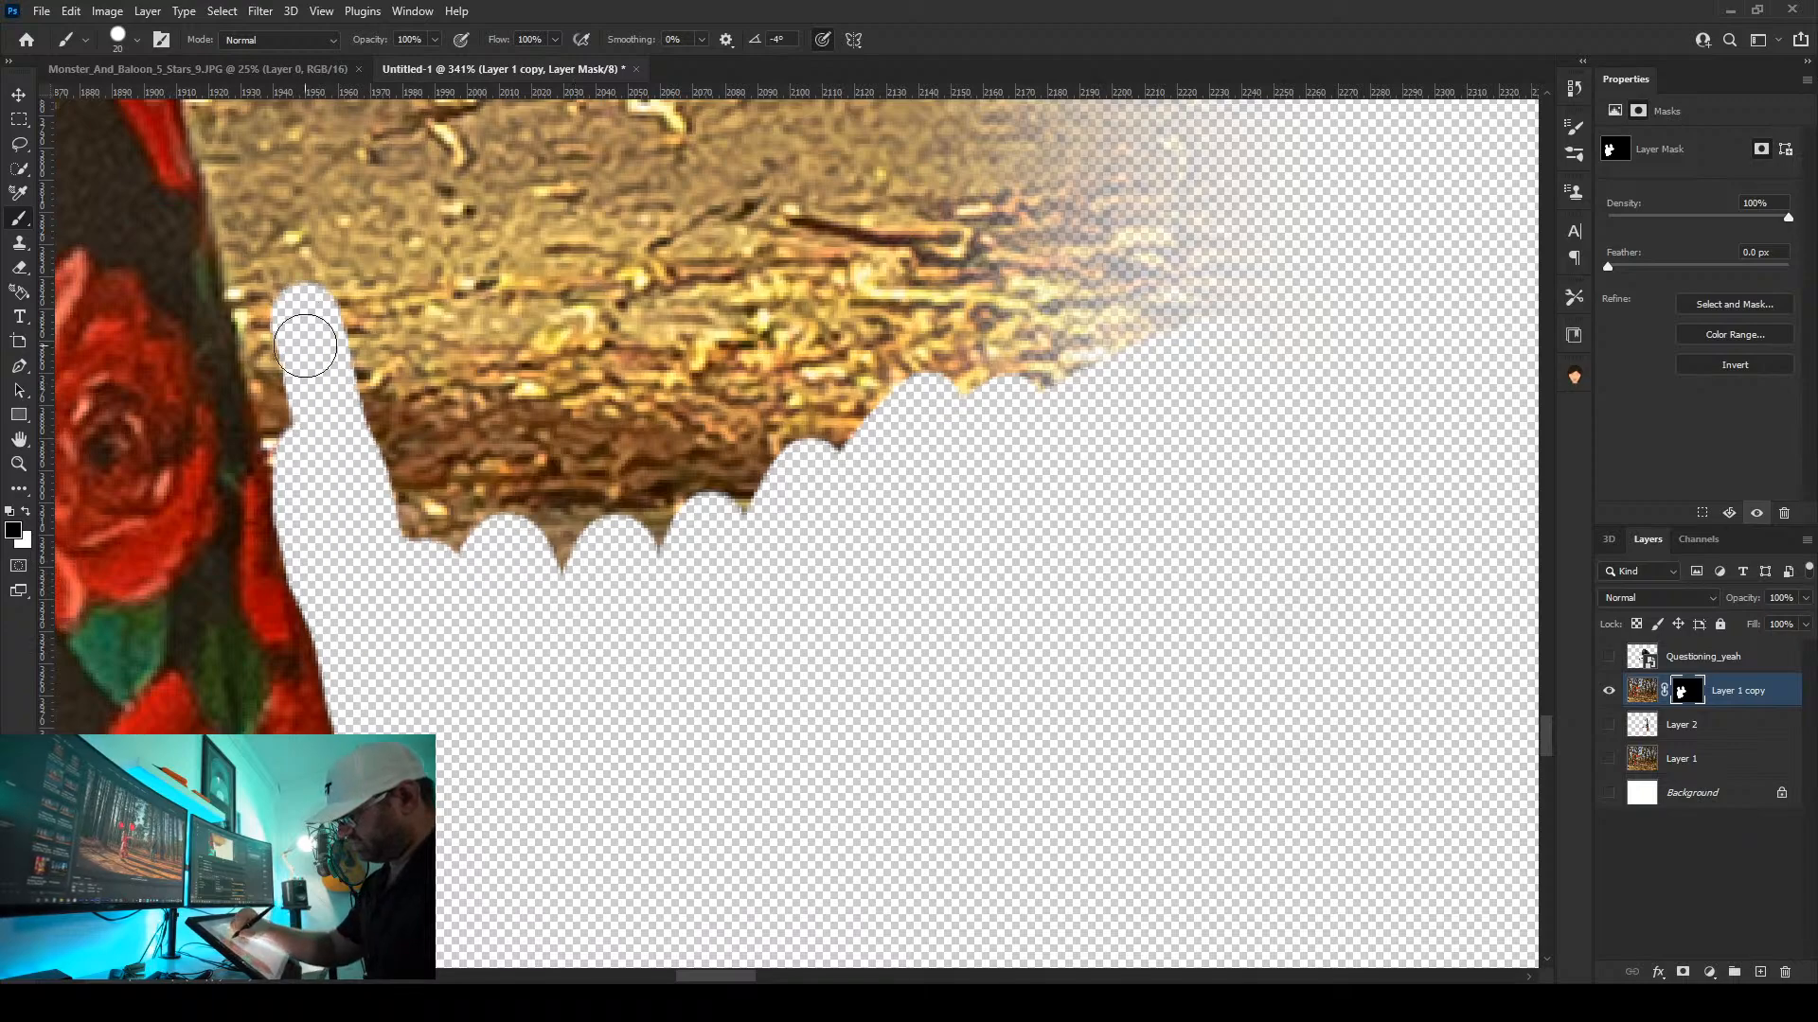
left_click_drag(309, 452, 280, 335)
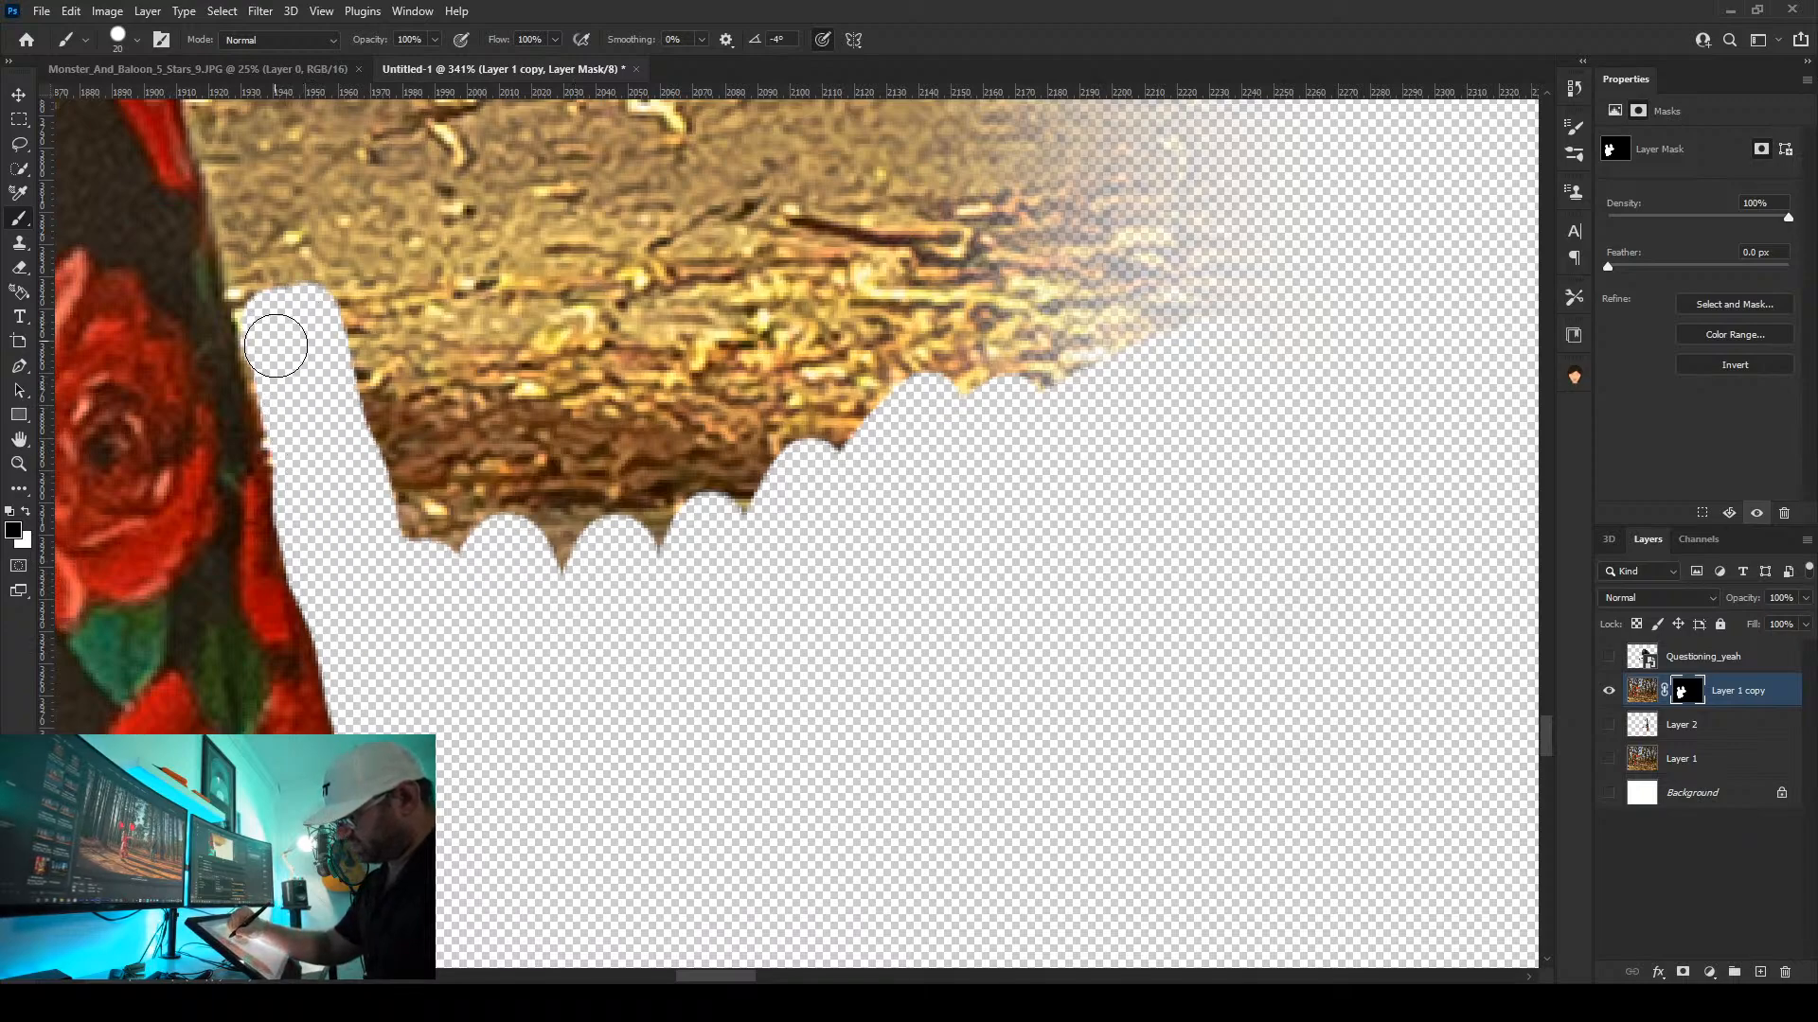
left_click_drag(450, 568, 728, 833)
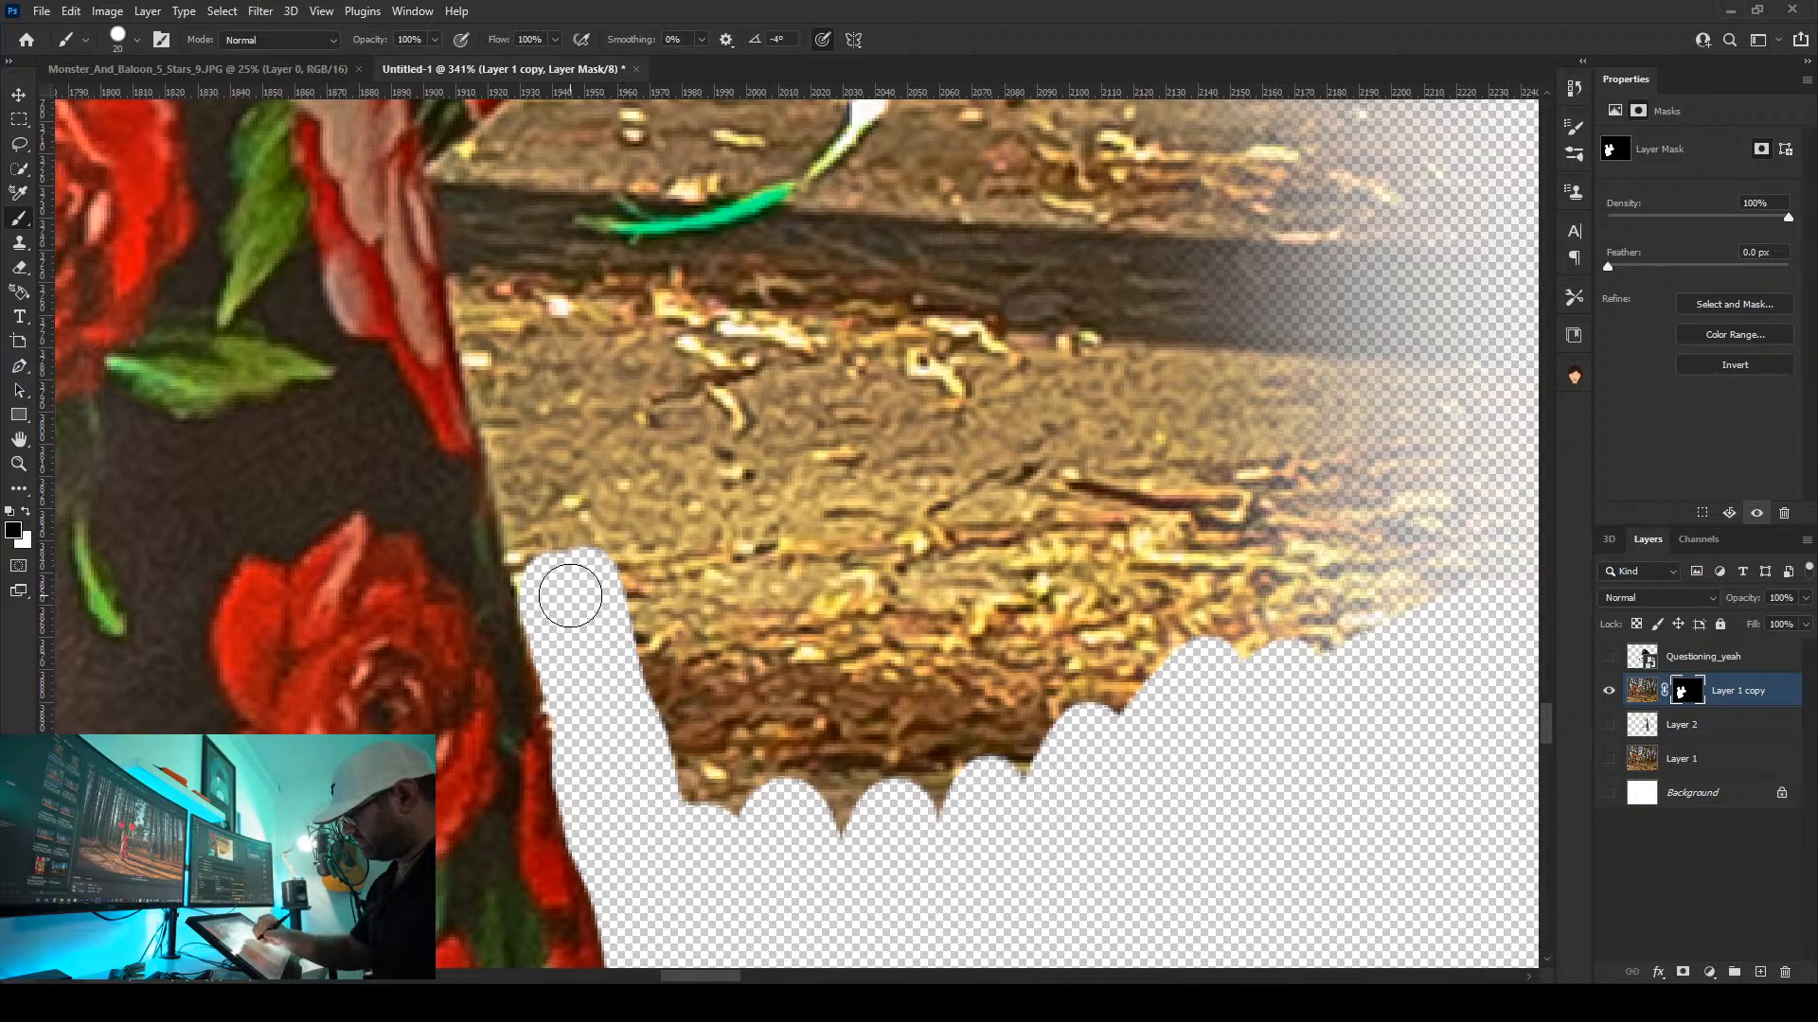
mouse_move(553, 576)
left_mouse_down()
mouse_move(483, 298)
mouse_move(467, 177)
mouse_move(486, 154)
mouse_move(548, 179)
mouse_move(568, 360)
mouse_move(653, 625)
left_mouse_up()
left_click_drag(557, 385, 714, 803)
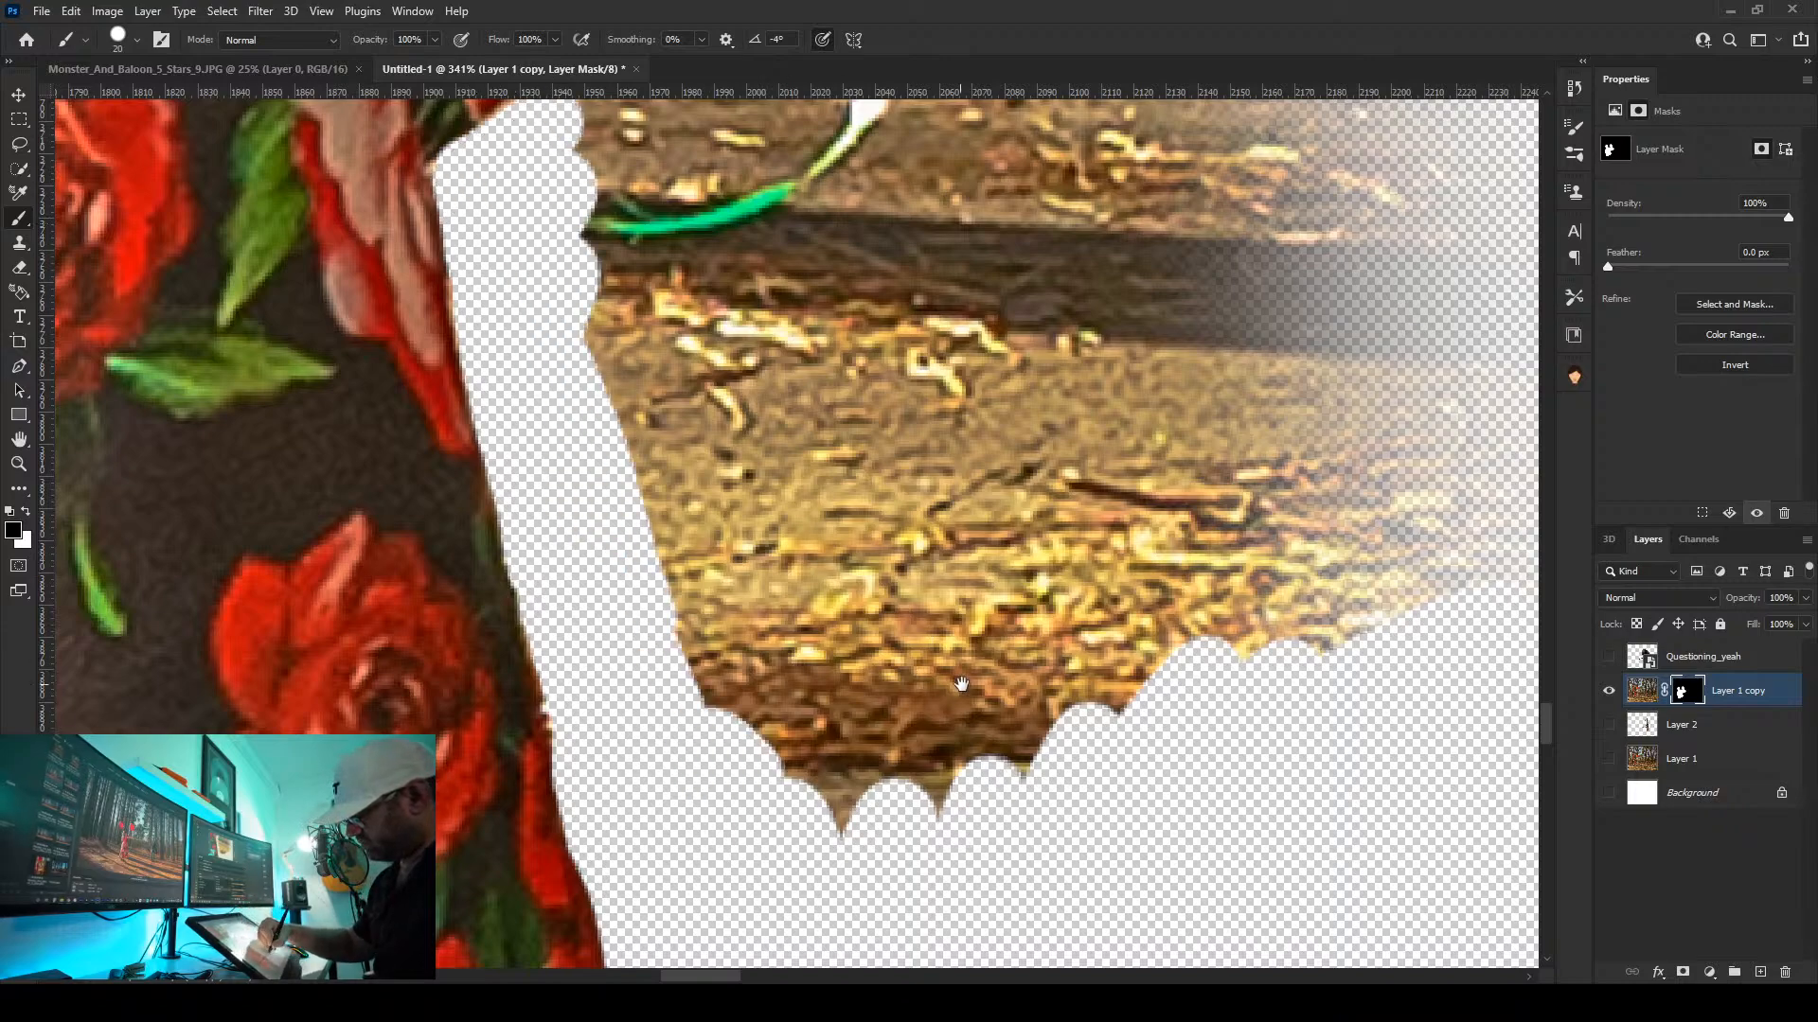
Mask out the ground around the green ribbon's lower end with a 40 px brush, and restore the covered ribbon with a 50 px white brush
key("bracketright")
mouse_move(929, 816)
left_mouse_down()
mouse_move(836, 806)
mouse_move(887, 667)
mouse_move(751, 728)
mouse_move(655, 383)
mouse_move(651, 185)
mouse_move(816, 662)
mouse_move(778, 545)
mouse_move(1398, 627)
mouse_move(907, 612)
mouse_move(1011, 574)
mouse_move(1014, 463)
mouse_move(886, 421)
mouse_move(829, 340)
mouse_move(773, 310)
mouse_move(866, 264)
mouse_move(787, 642)
mouse_move(763, 747)
left_mouse_up()
key("space")
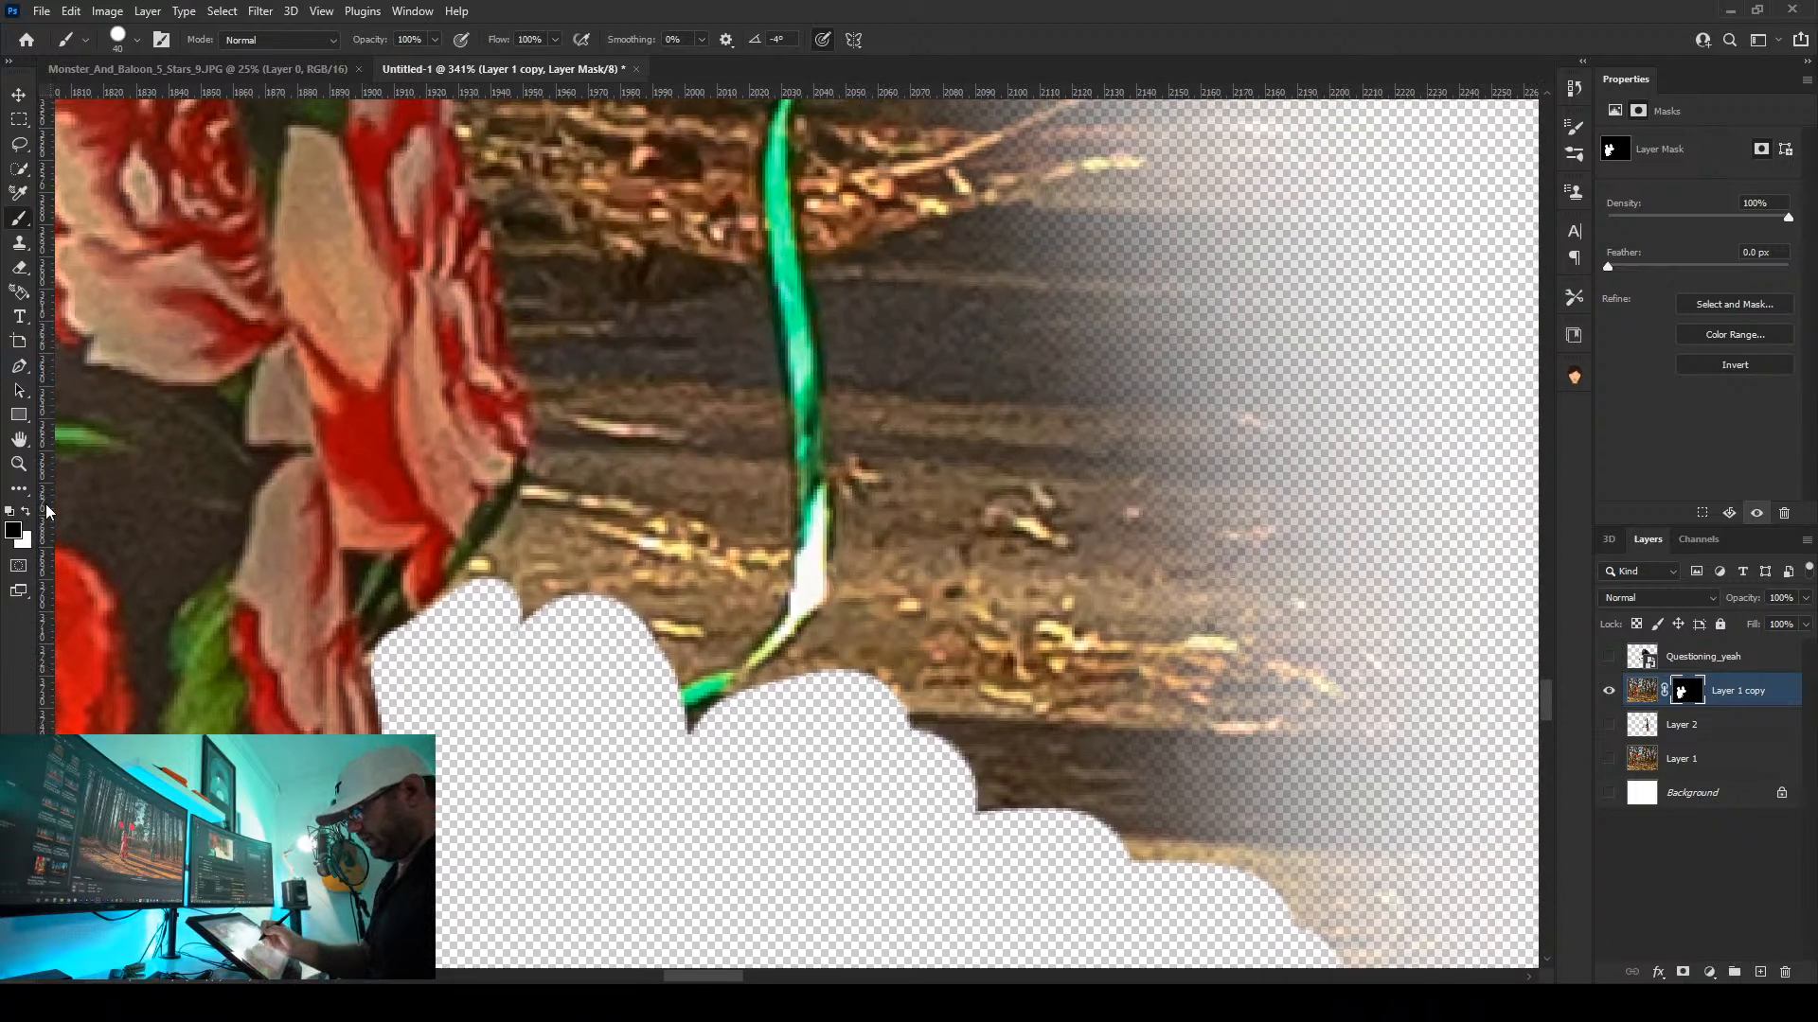
key("bracketright")
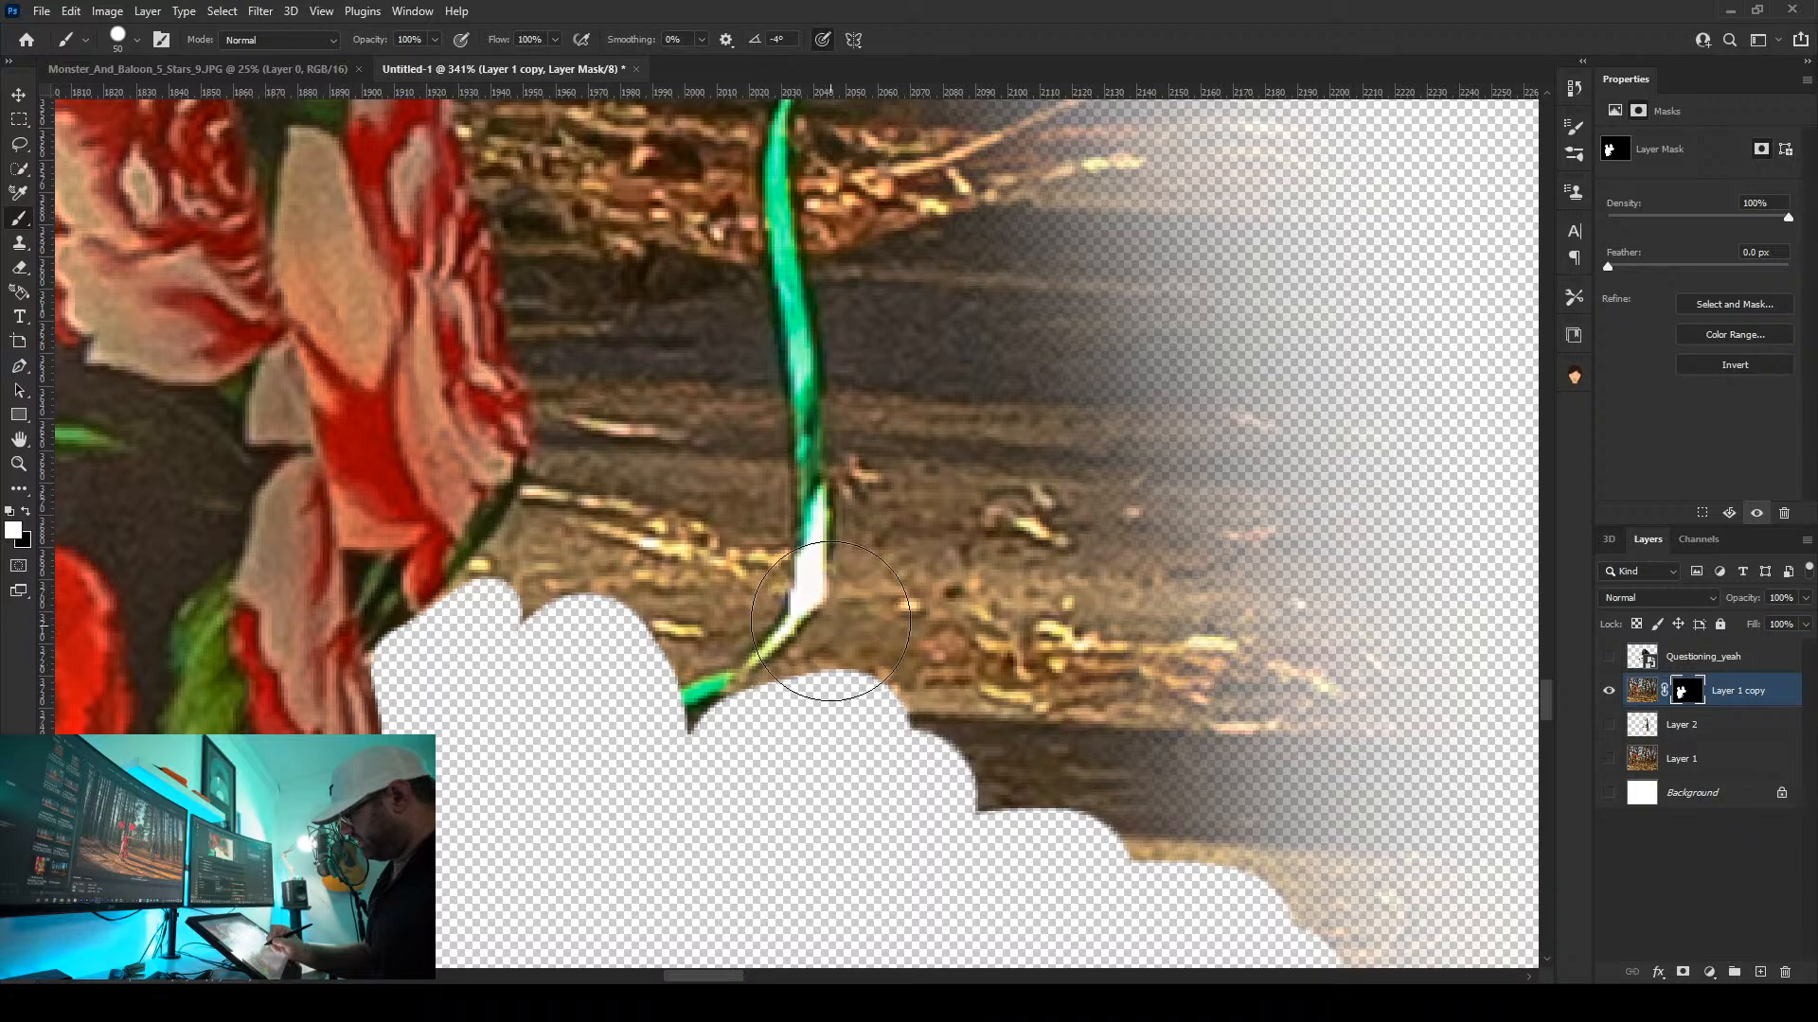
mouse_move(833, 729)
left_mouse_down()
mouse_move(587, 748)
mouse_move(577, 693)
mouse_move(516, 643)
left_mouse_up()
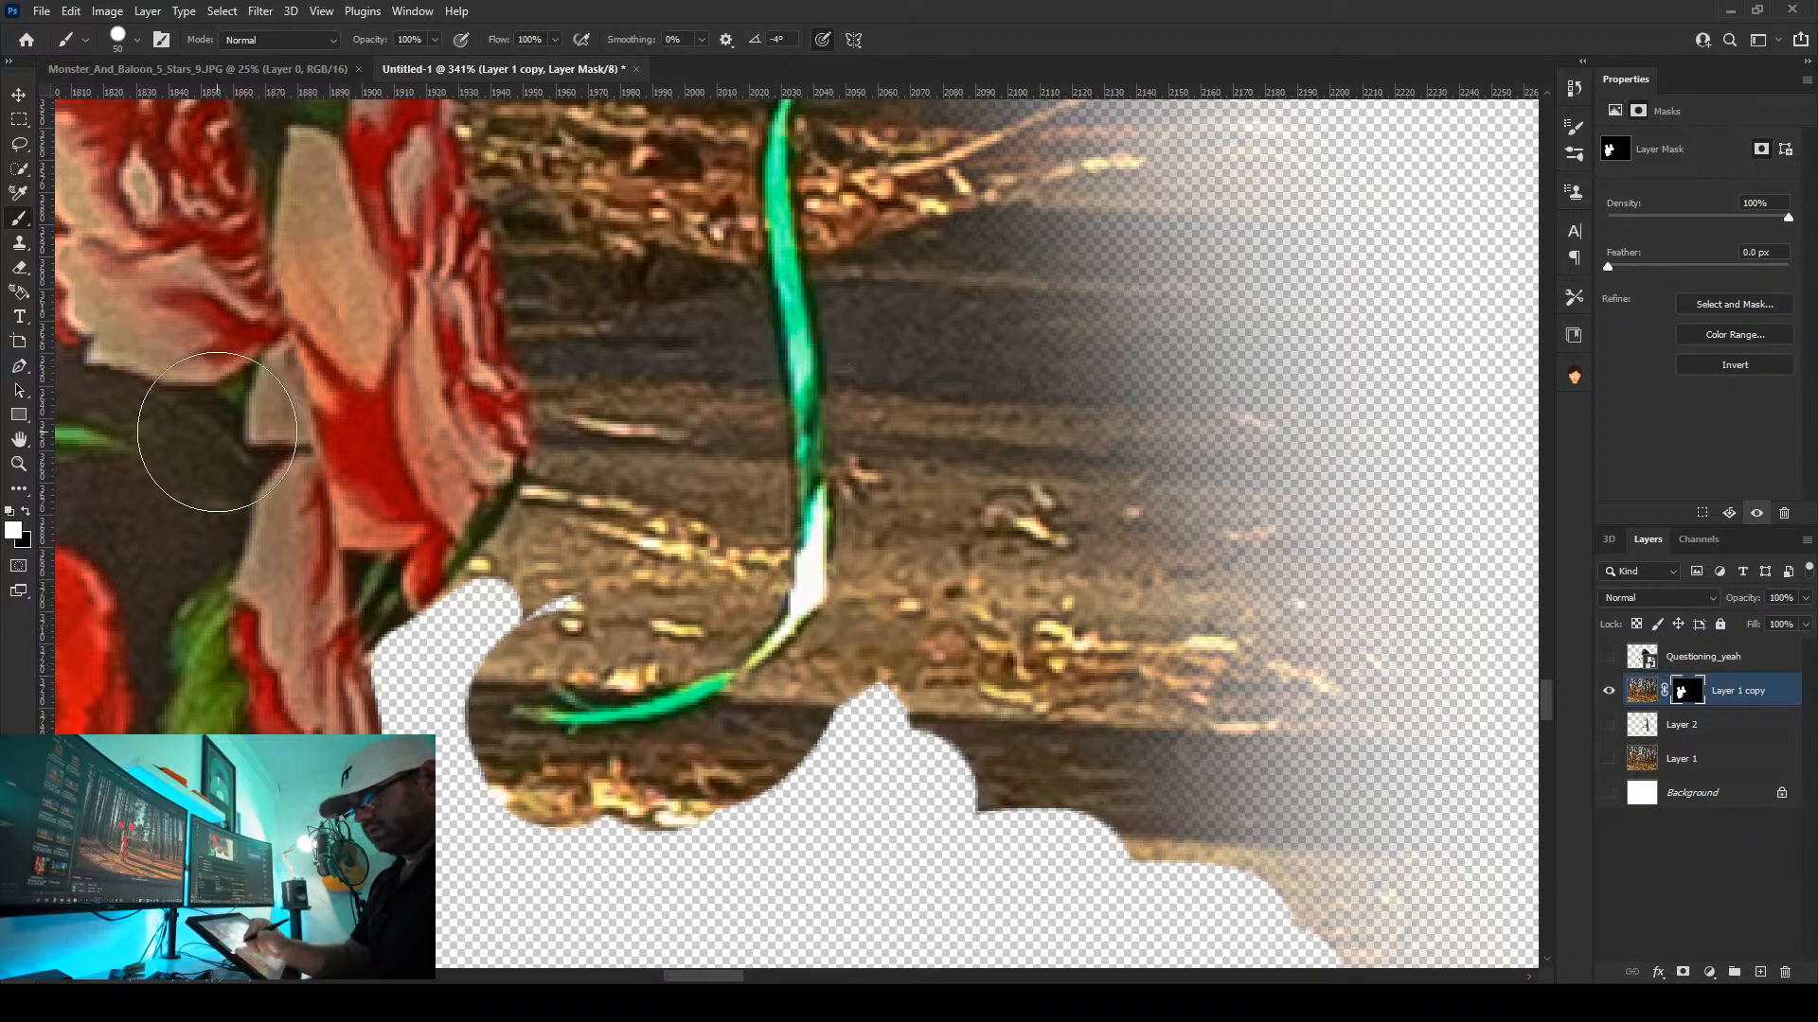
Trace both sides of the green ribbon on the mask with a hard-edged 10 px black brush to cut it from the ground
key("bracketleft")
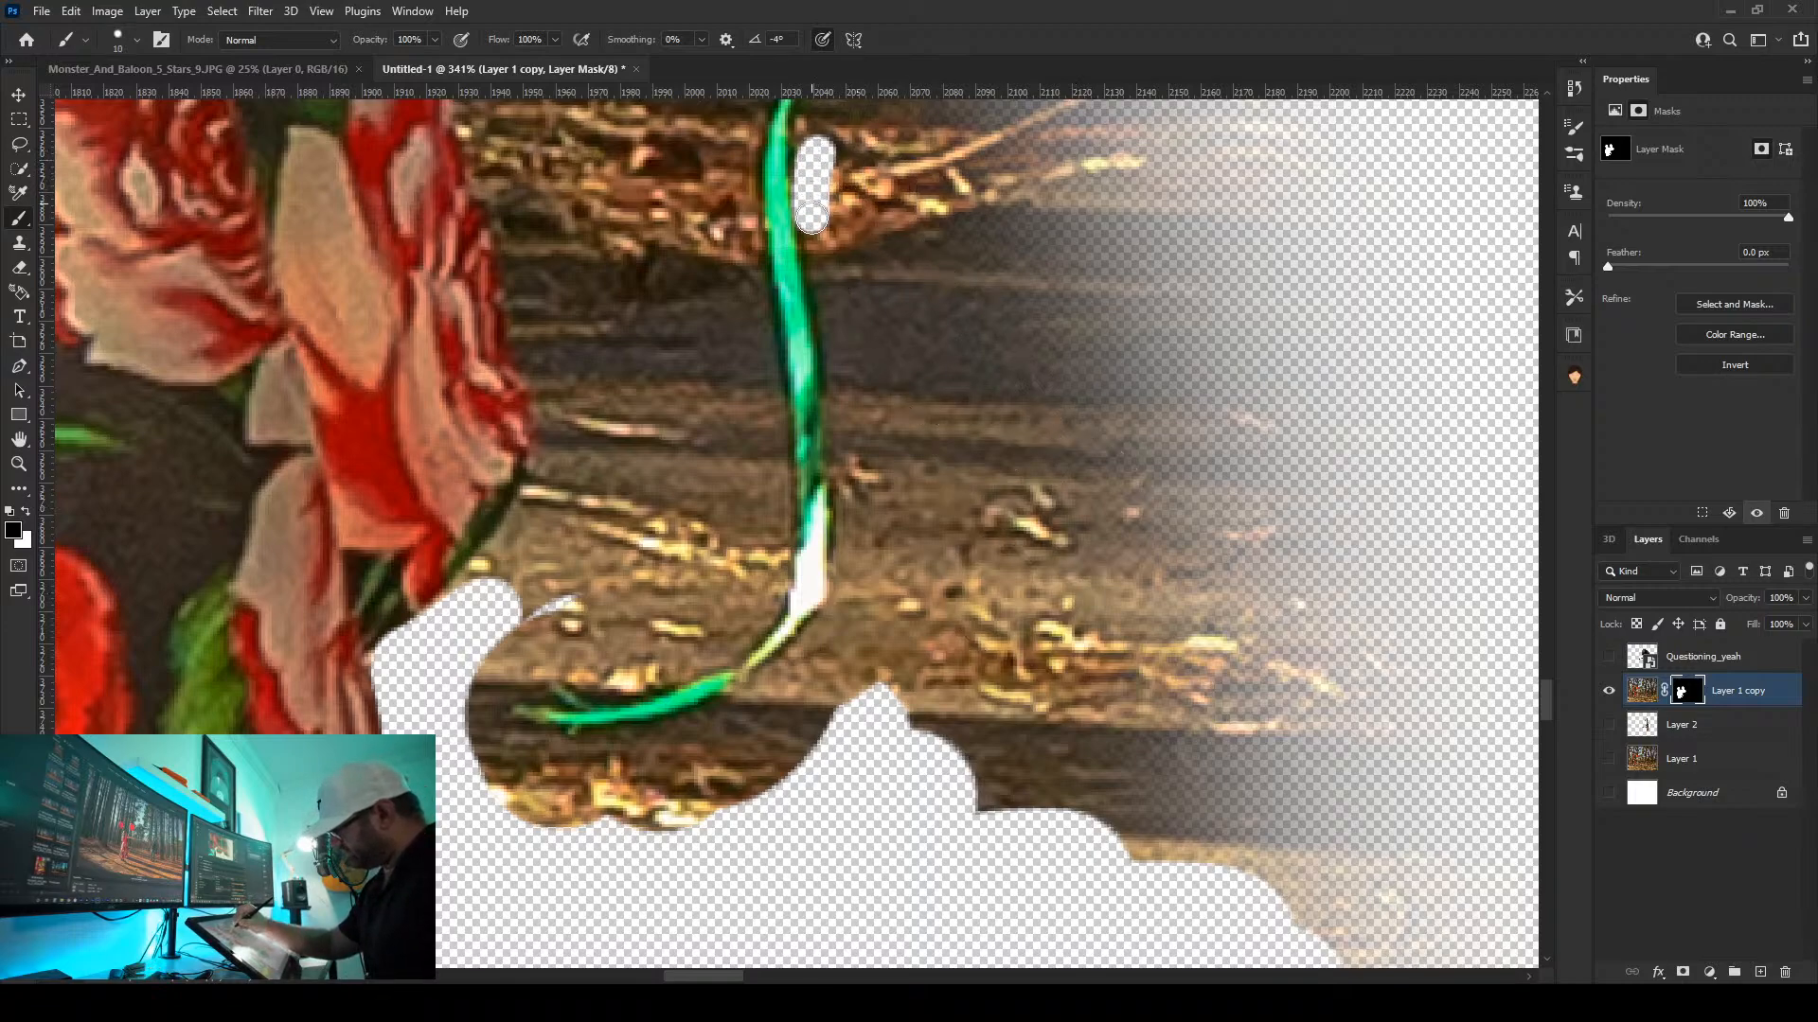
left_click_drag(833, 339, 837, 405)
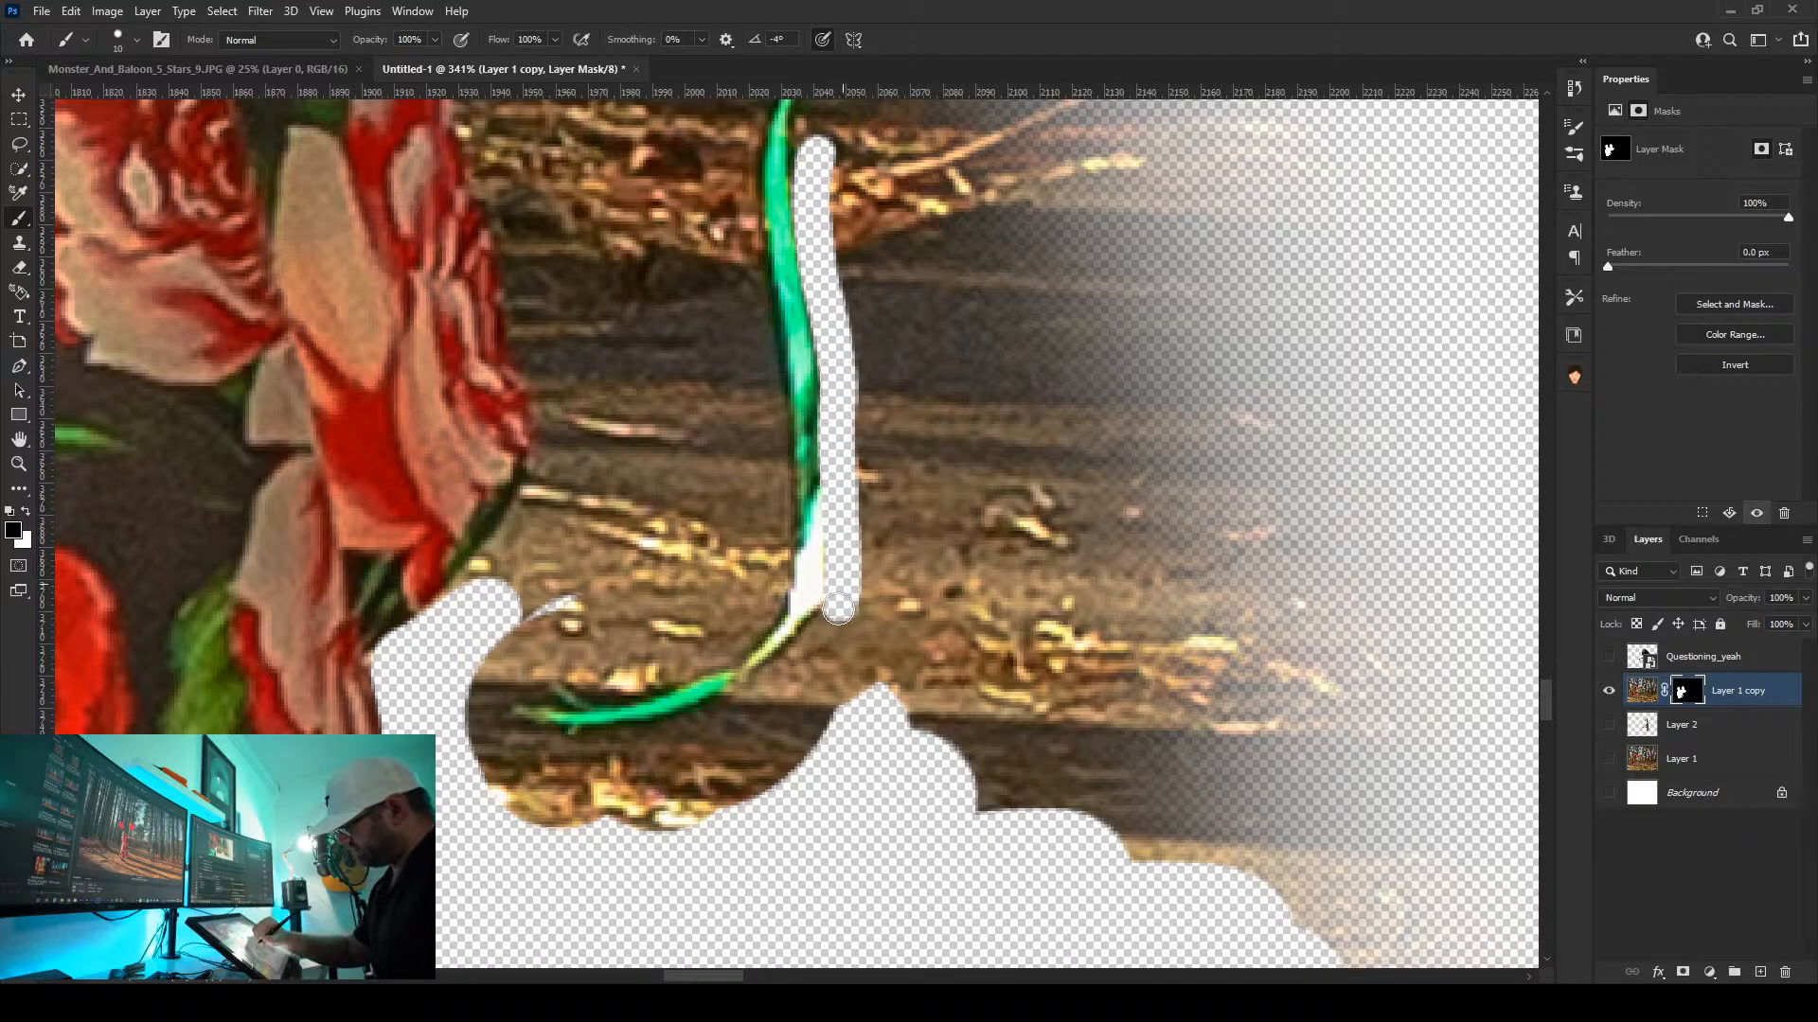
left_click_drag(717, 718, 659, 743)
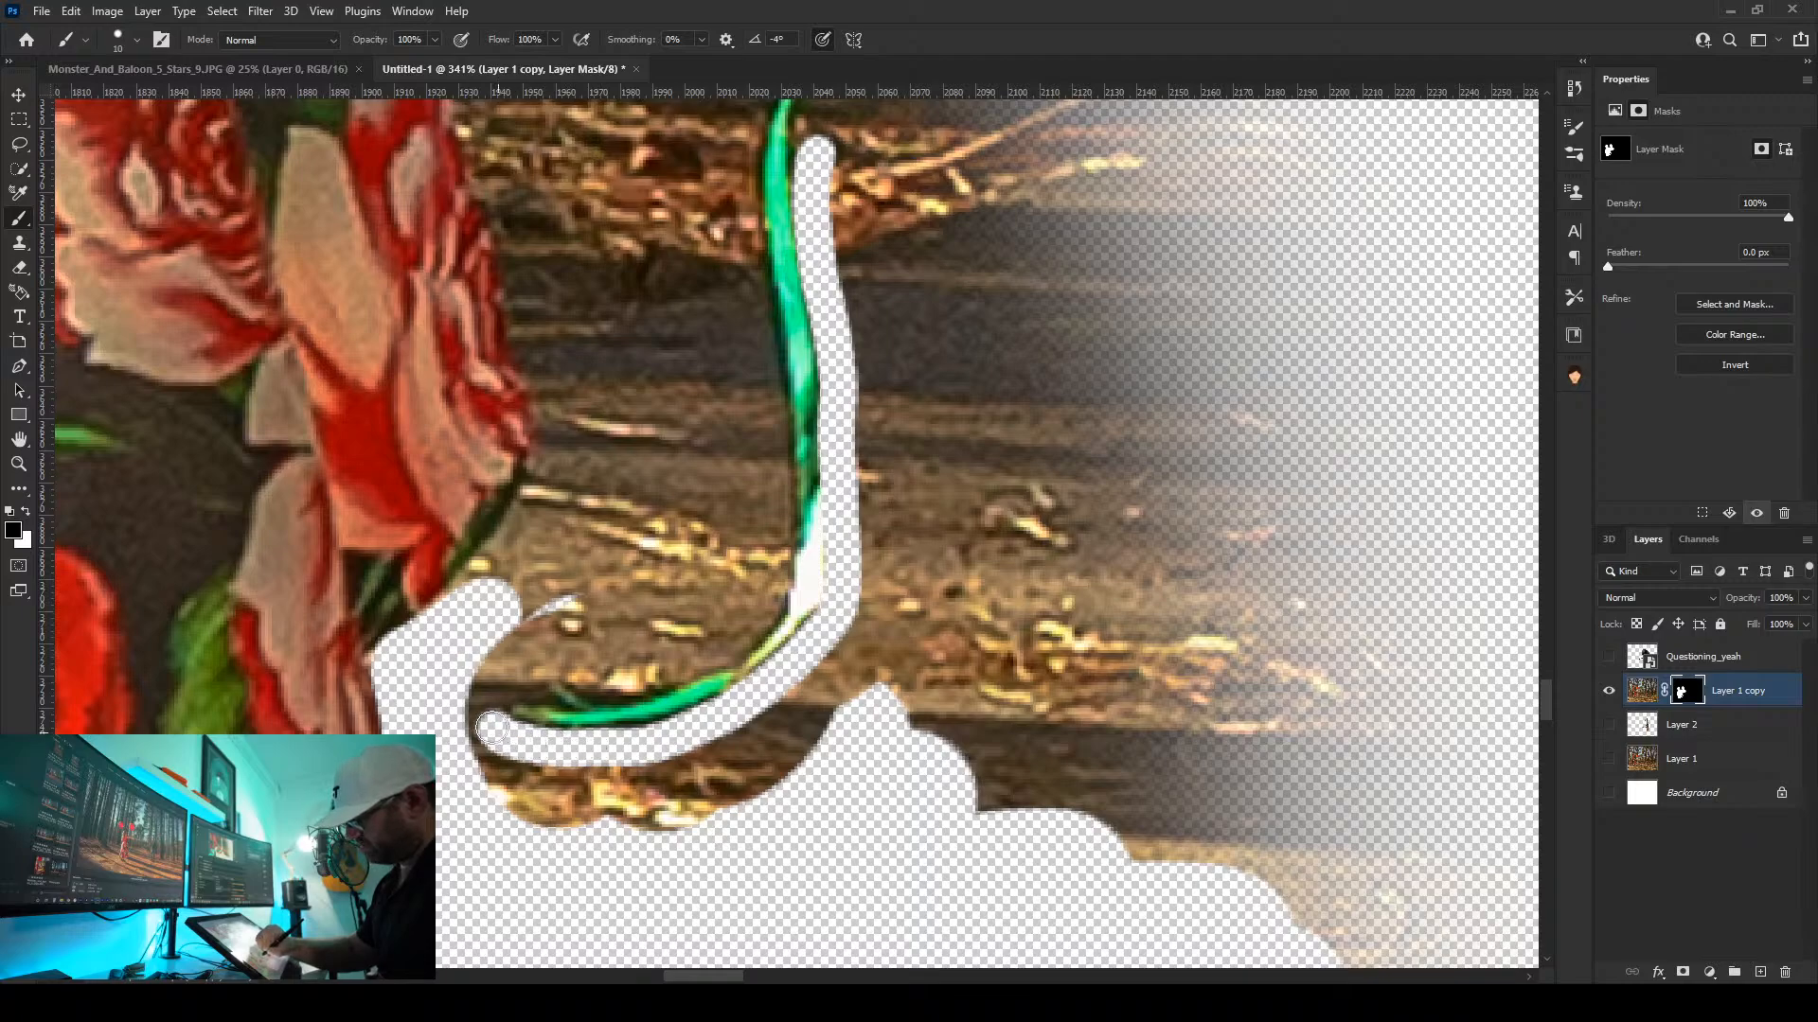
left_click_drag(461, 707, 560, 823)
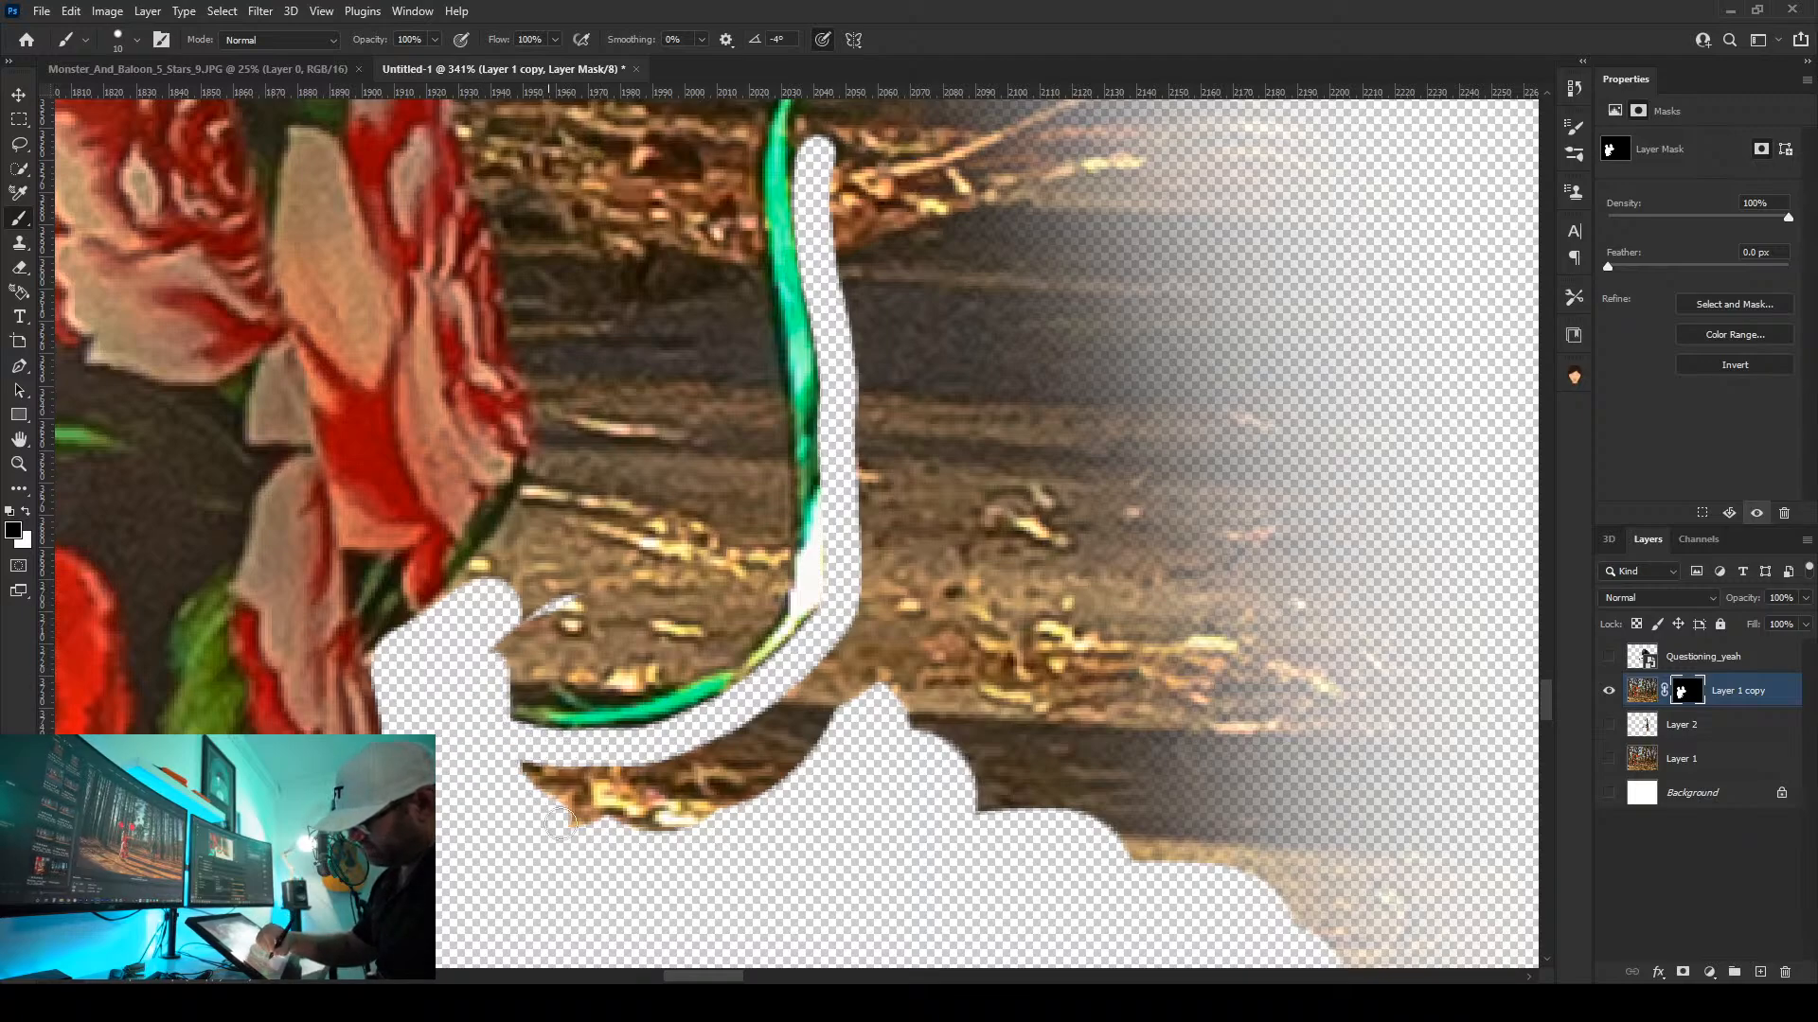
left_click_drag(868, 737, 818, 691)
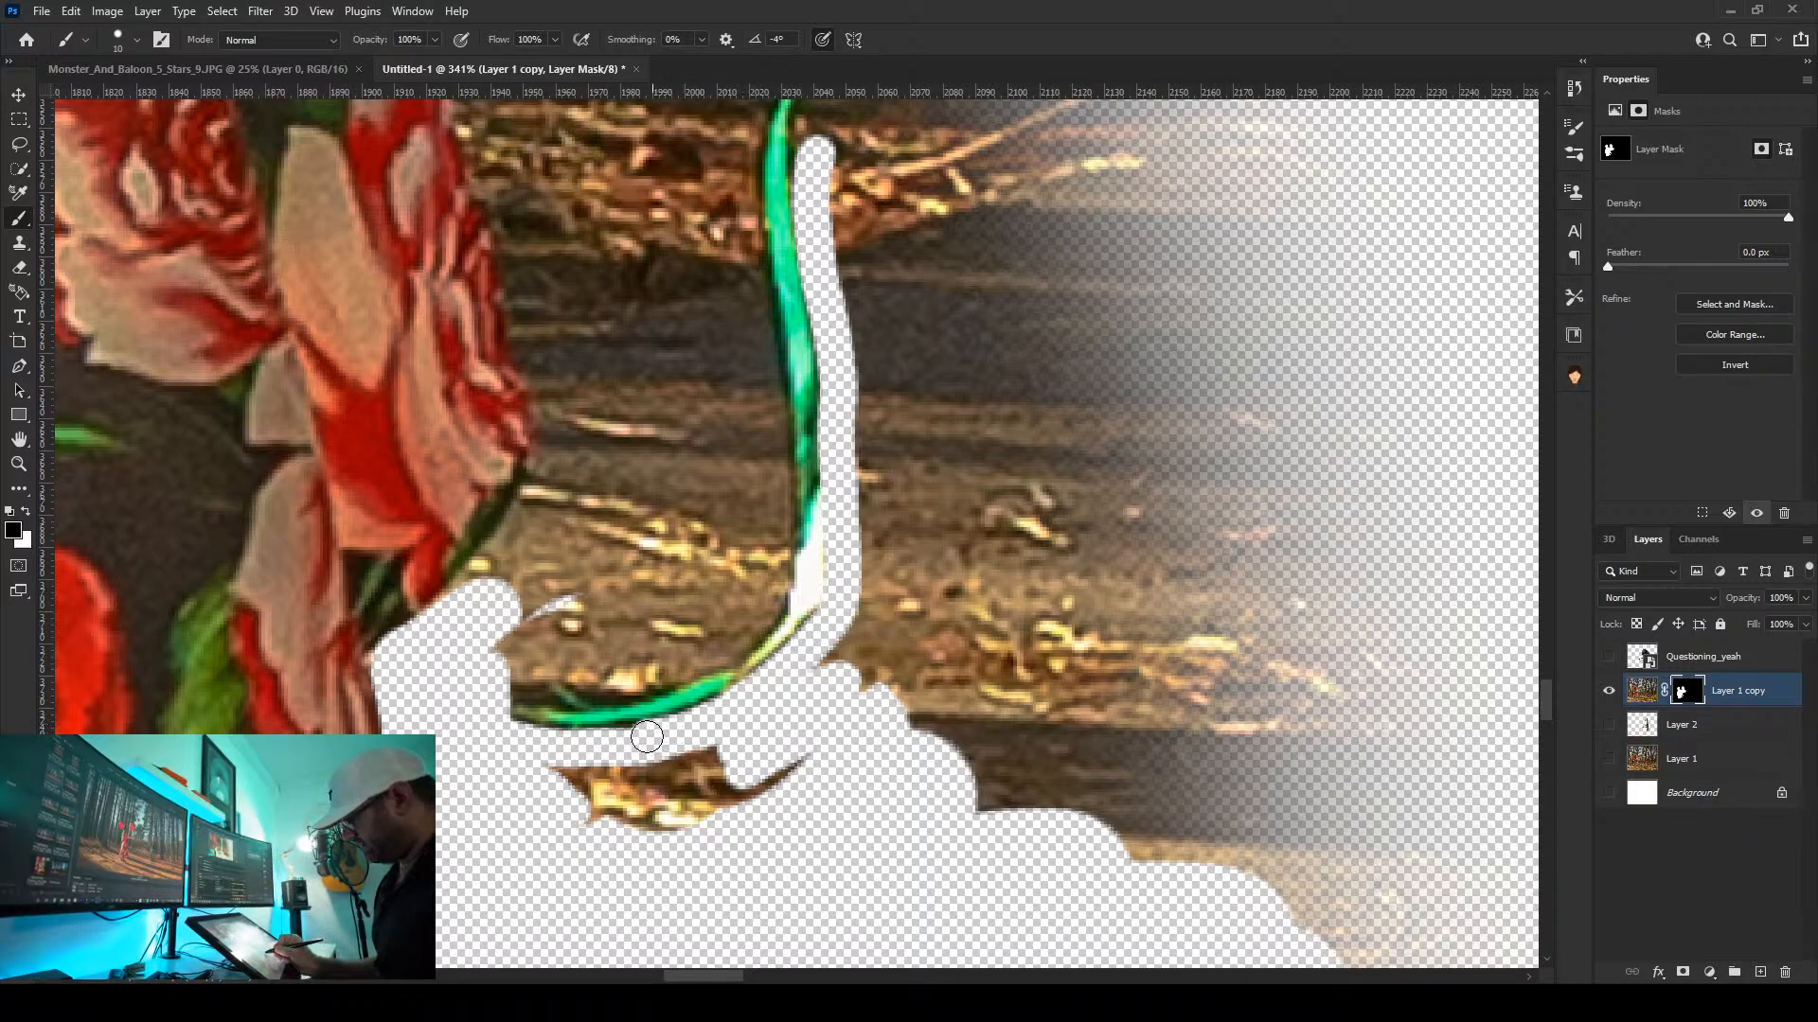
mouse_move(598, 743)
left_mouse_down()
mouse_move(799, 742)
mouse_move(742, 819)
mouse_move(716, 795)
mouse_move(578, 783)
left_mouse_up()
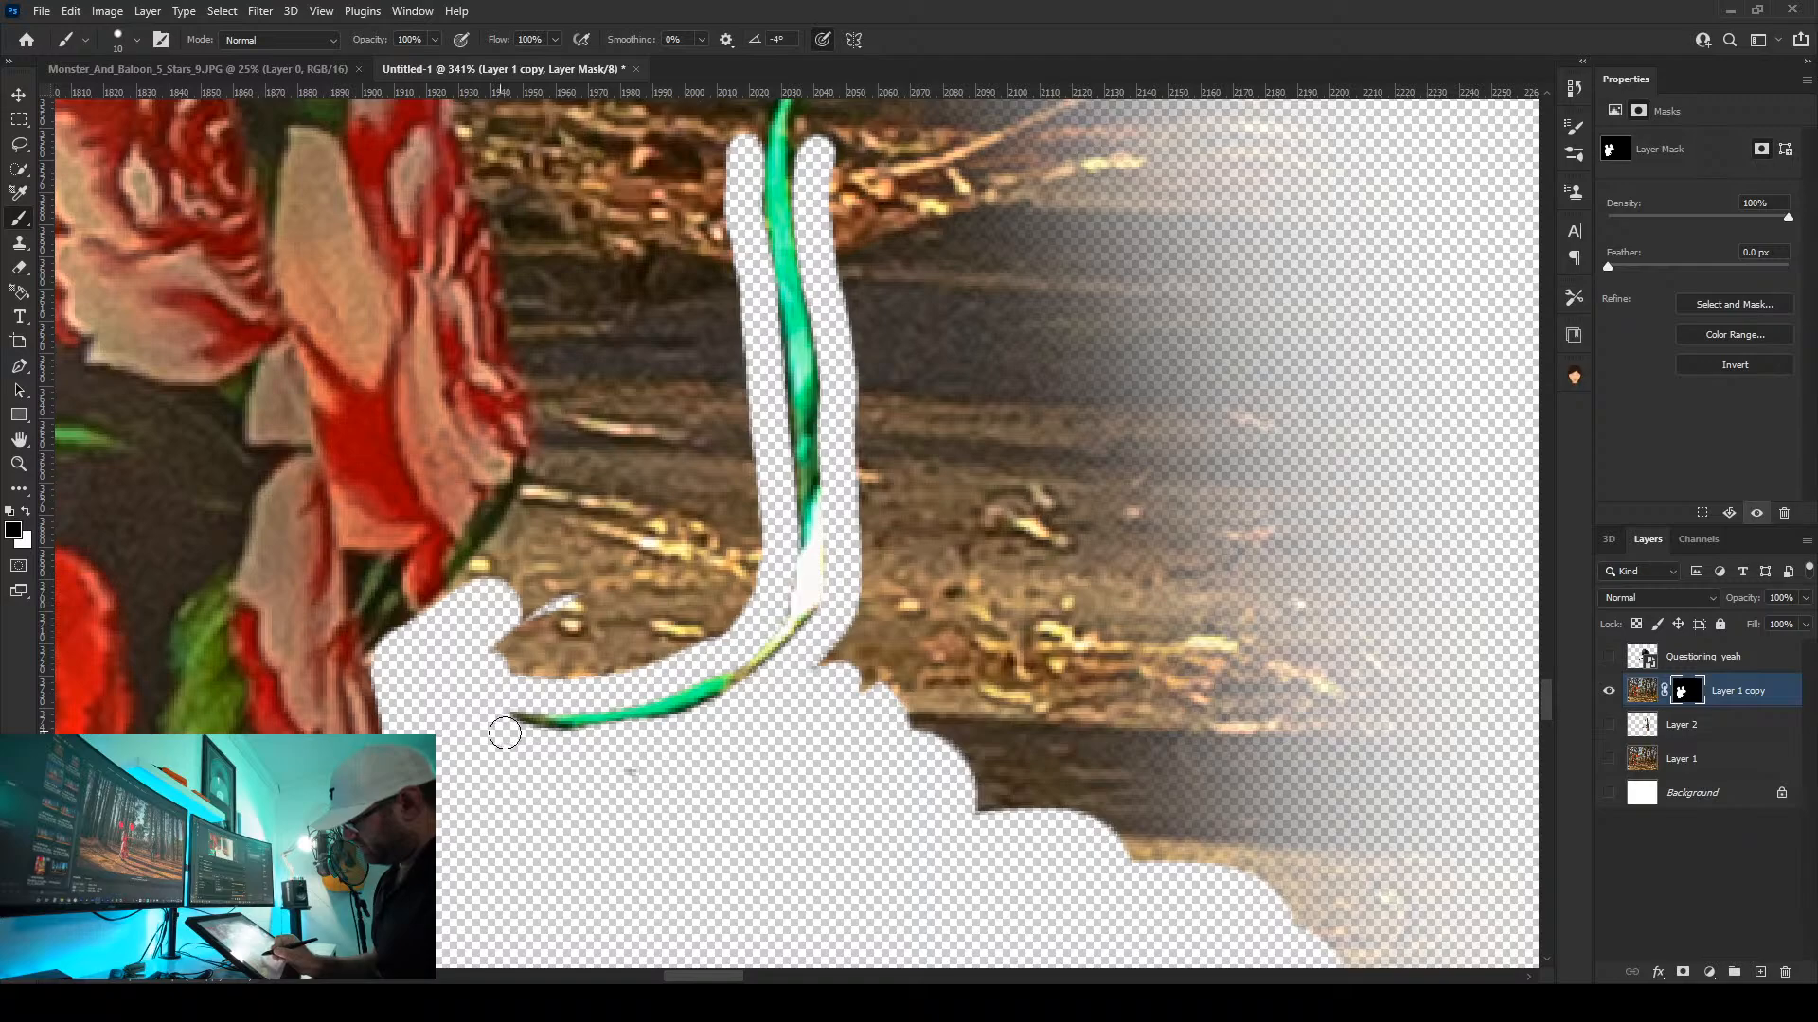
Mask out the ground on both sides of the green ribbon's lower part with 10 px and 30 px black brushes
mouse_move(748, 585)
left_mouse_down()
mouse_move(697, 651)
mouse_move(719, 615)
mouse_move(585, 684)
mouse_move(518, 665)
mouse_move(563, 598)
mouse_move(664, 612)
left_mouse_up()
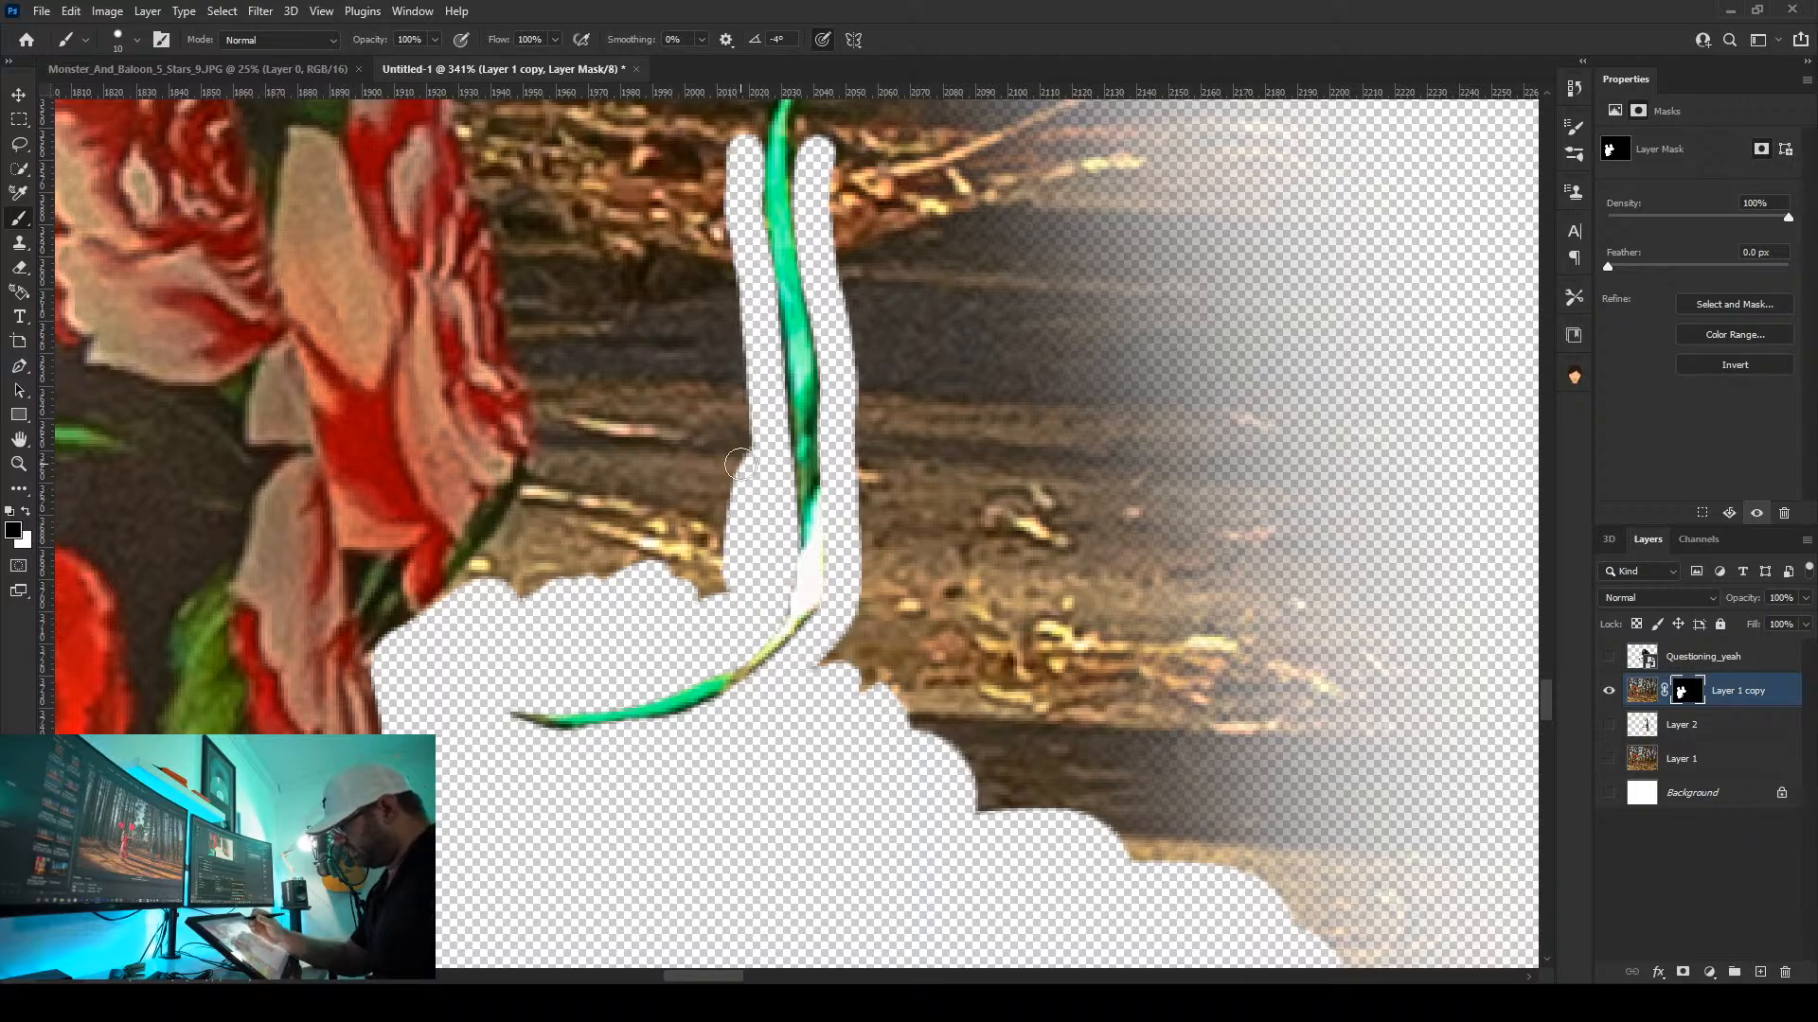
mouse_move(740, 464)
left_mouse_down()
mouse_move(719, 568)
mouse_move(691, 557)
left_mouse_up()
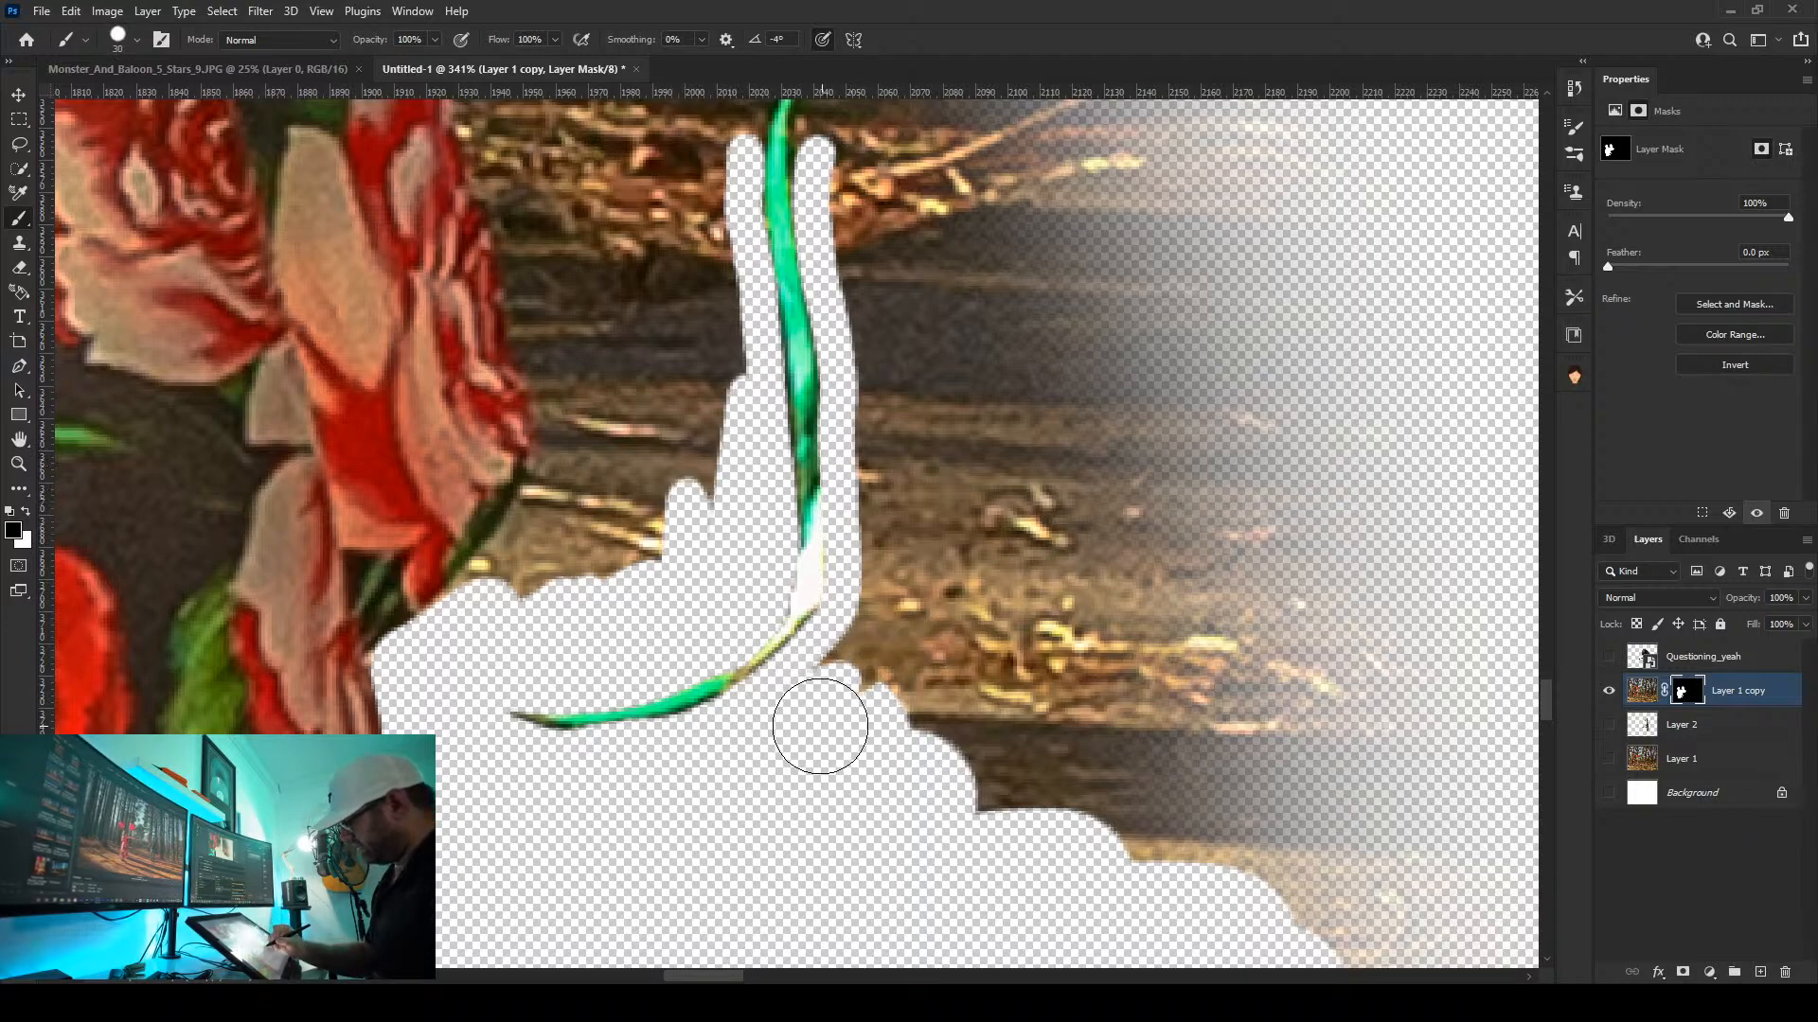
mouse_move(820, 726)
left_mouse_down()
mouse_move(896, 641)
mouse_move(876, 658)
mouse_move(904, 575)
mouse_move(868, 169)
mouse_move(906, 270)
mouse_move(962, 707)
mouse_move(960, 685)
mouse_move(1016, 824)
mouse_move(1242, 800)
mouse_move(1243, 829)
mouse_move(1034, 629)
mouse_move(1020, 416)
mouse_move(1204, 732)
mouse_move(1312, 758)
mouse_move(1304, 920)
mouse_move(1292, 590)
mouse_move(1151, 360)
mouse_move(1003, 276)
left_mouse_up()
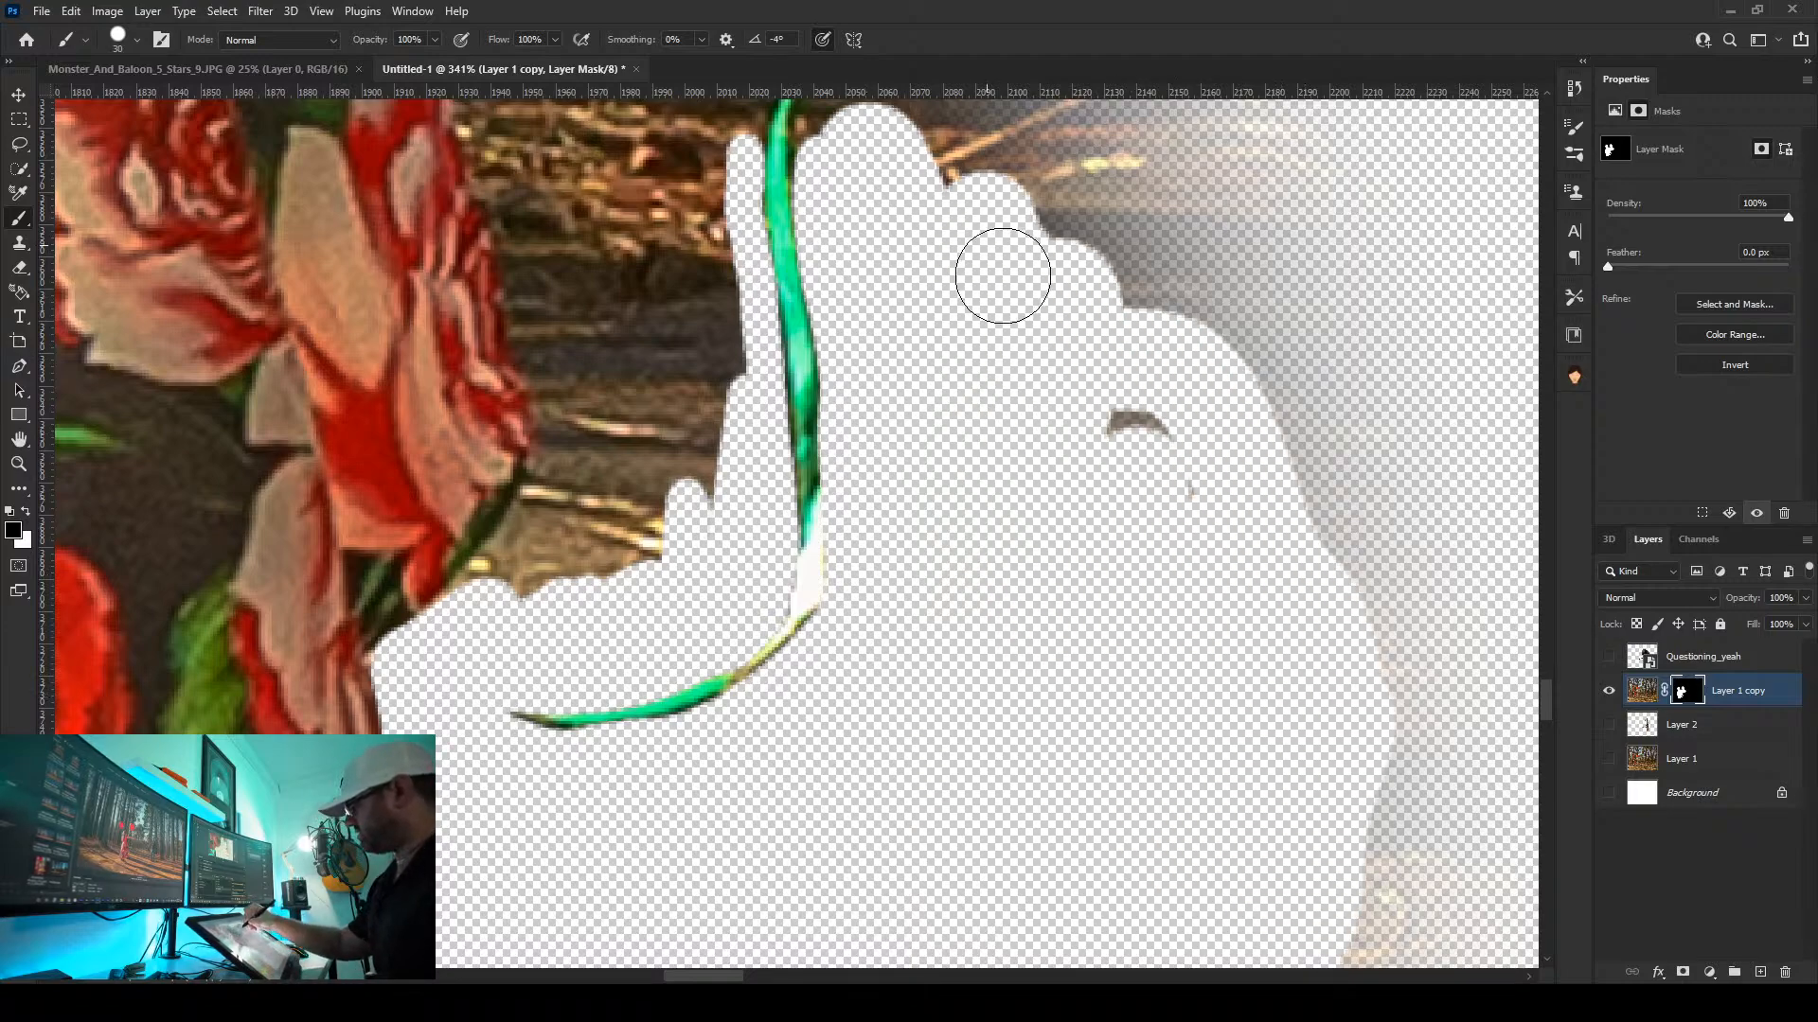
Mask out the ground between the skirt's front edge and the ribbon with a 25 px black brush, and clear the leftover patch beyond the ribbon
key("v")
scroll(1013, 662, "up", 5)
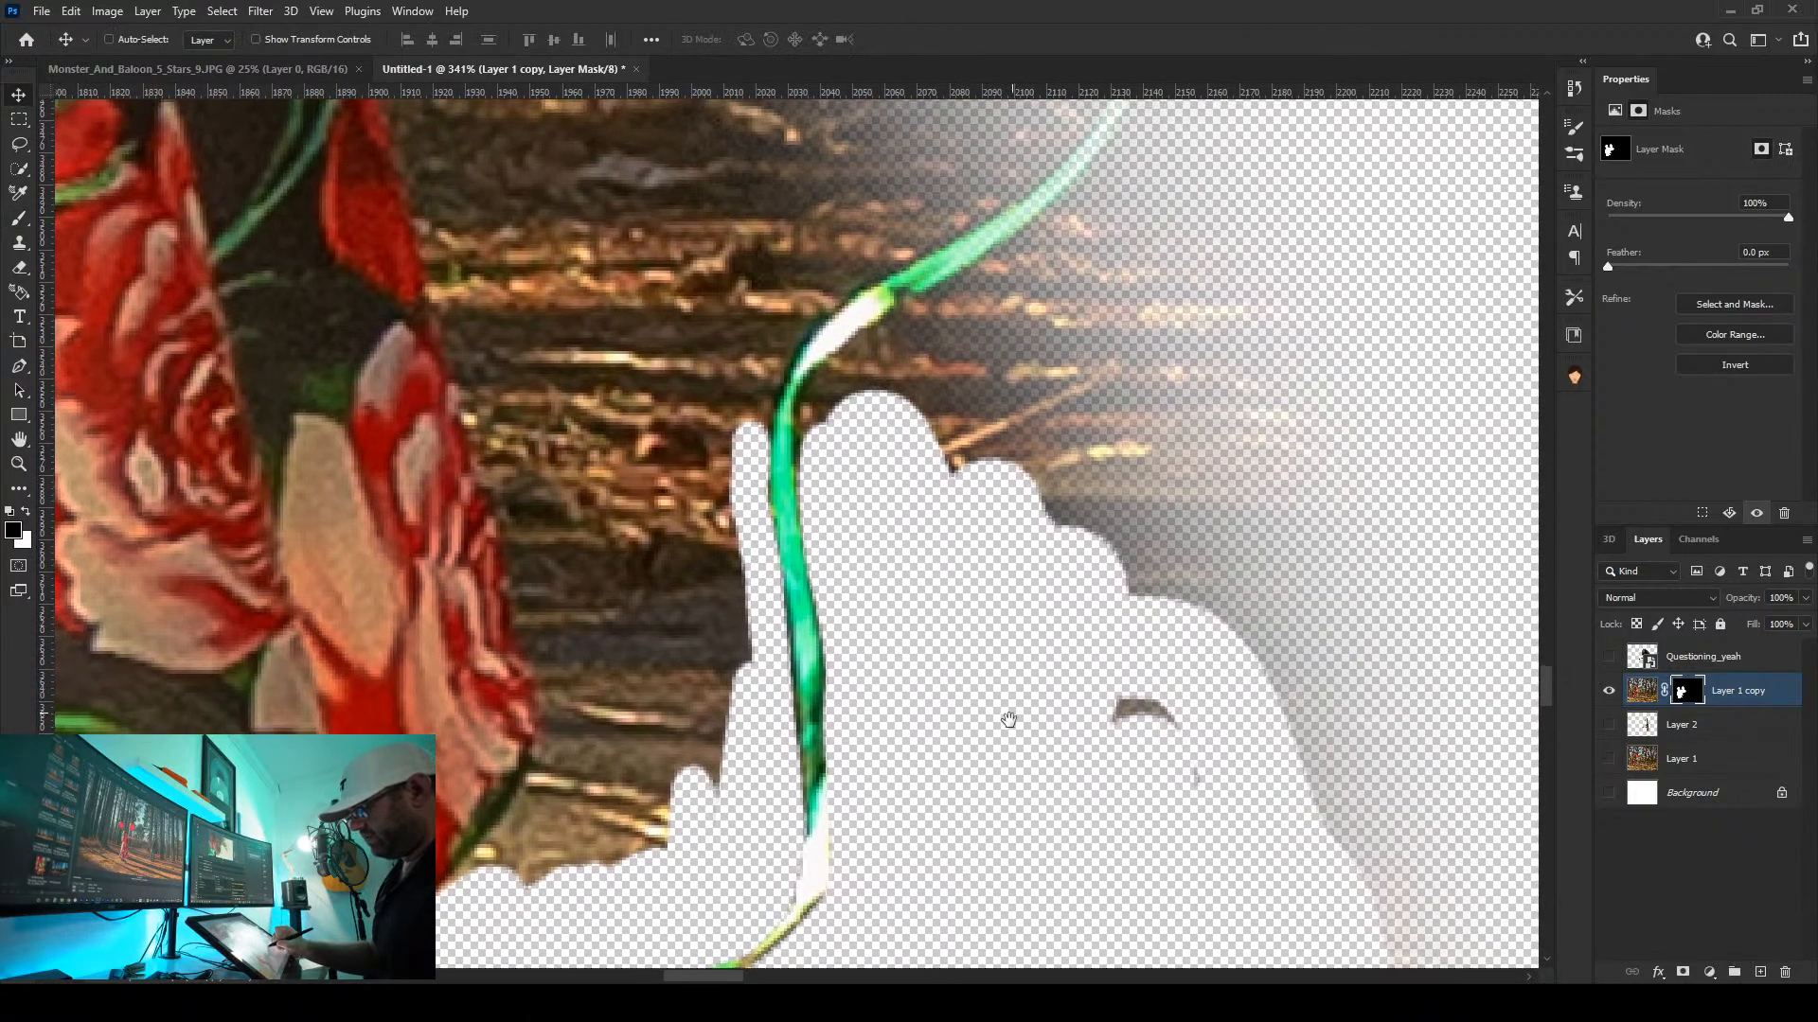
left_click(23, 223)
left_click_drag(674, 311, 691, 391)
mouse_move(449, 176)
left_mouse_down()
mouse_move(580, 692)
mouse_move(556, 806)
mouse_move(477, 919)
mouse_move(601, 828)
mouse_move(622, 857)
mouse_move(688, 820)
mouse_move(698, 532)
mouse_move(717, 620)
mouse_move(640, 790)
mouse_move(617, 729)
mouse_move(620, 496)
mouse_move(639, 591)
mouse_move(580, 315)
mouse_move(594, 395)
left_mouse_up()
left_click_drag(1174, 719, 1158, 775)
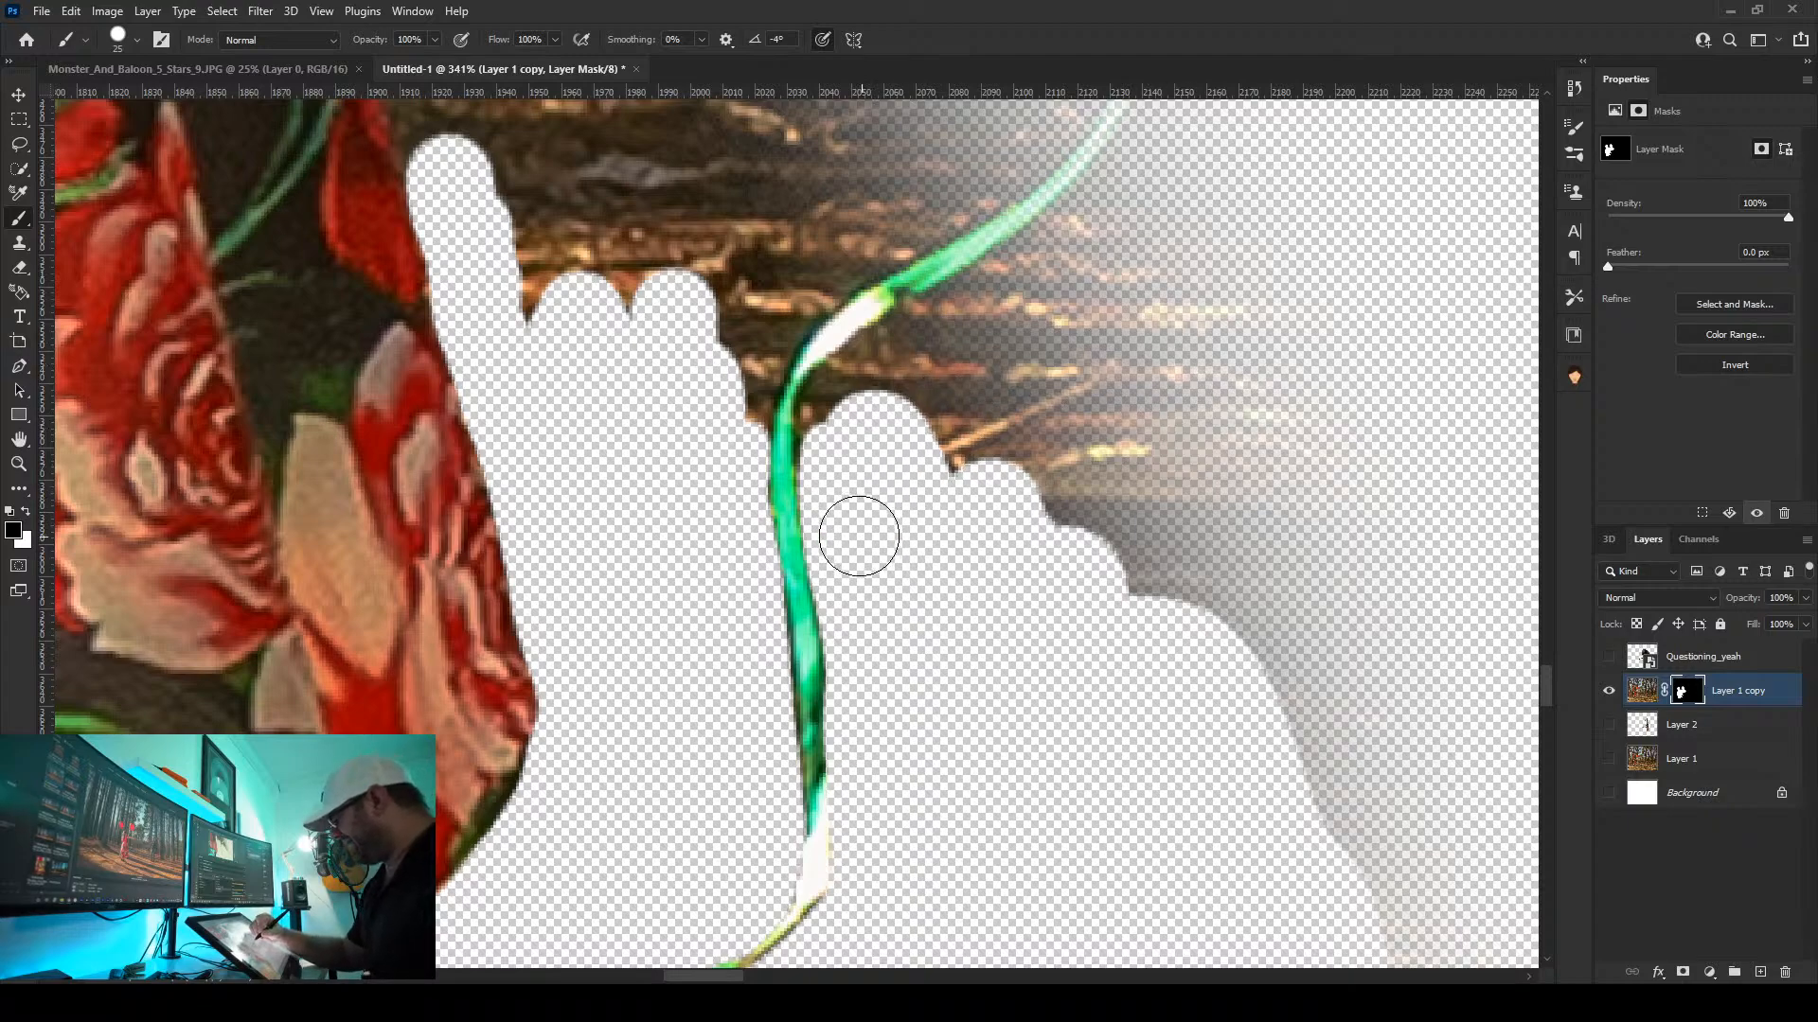
Mask out the ground on both sides of the ribbon's faded upper curve with the 25 px black brush
mouse_move(838, 479)
left_mouse_down()
mouse_move(843, 400)
mouse_move(1117, 225)
mouse_move(945, 428)
mouse_move(1050, 408)
mouse_move(1098, 349)
mouse_move(1143, 521)
mouse_move(1141, 377)
mouse_move(1190, 376)
mouse_move(1239, 644)
mouse_move(1249, 588)
mouse_move(925, 742)
left_mouse_up()
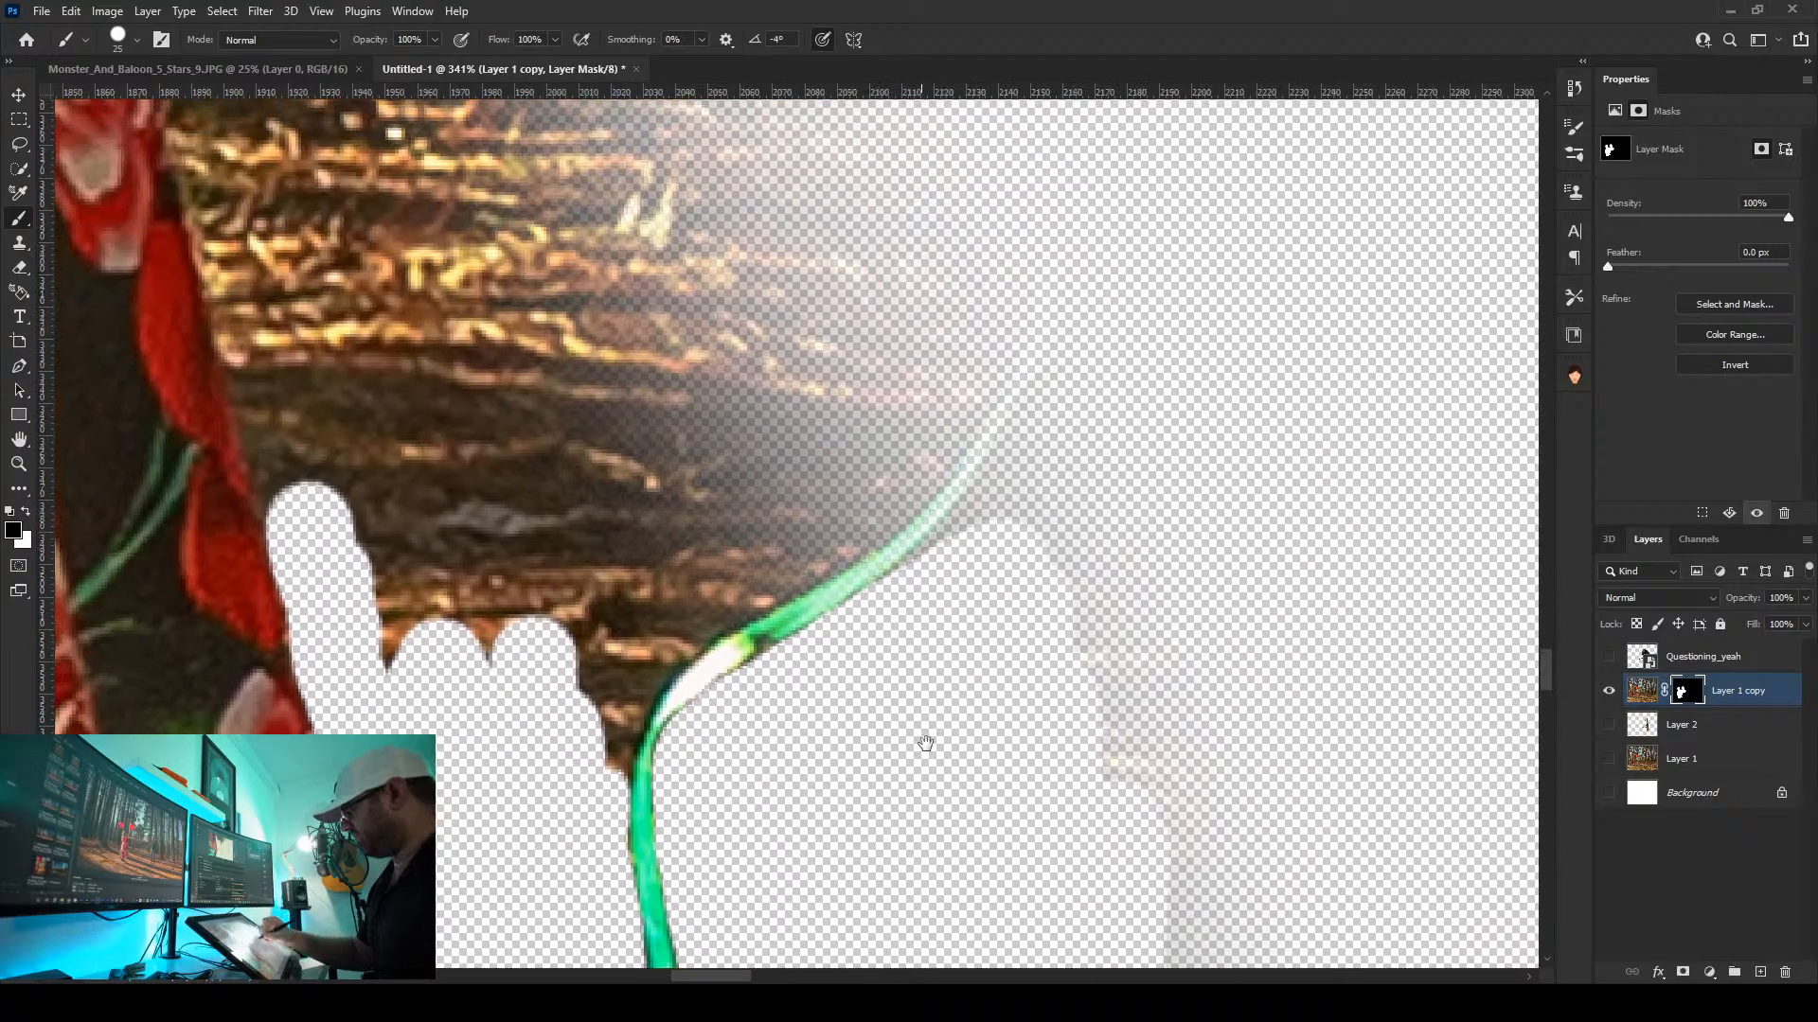
mouse_move(1096, 365)
left_mouse_down()
mouse_move(882, 820)
mouse_move(1006, 633)
mouse_move(1042, 635)
left_mouse_up()
mouse_move(851, 571)
left_mouse_down()
mouse_move(767, 662)
mouse_move(757, 587)
left_mouse_up()
Mask out the background along the skirt's upper front edge, up to the waist, with the 25 px black brush
left_click_drag(322, 686, 338, 653)
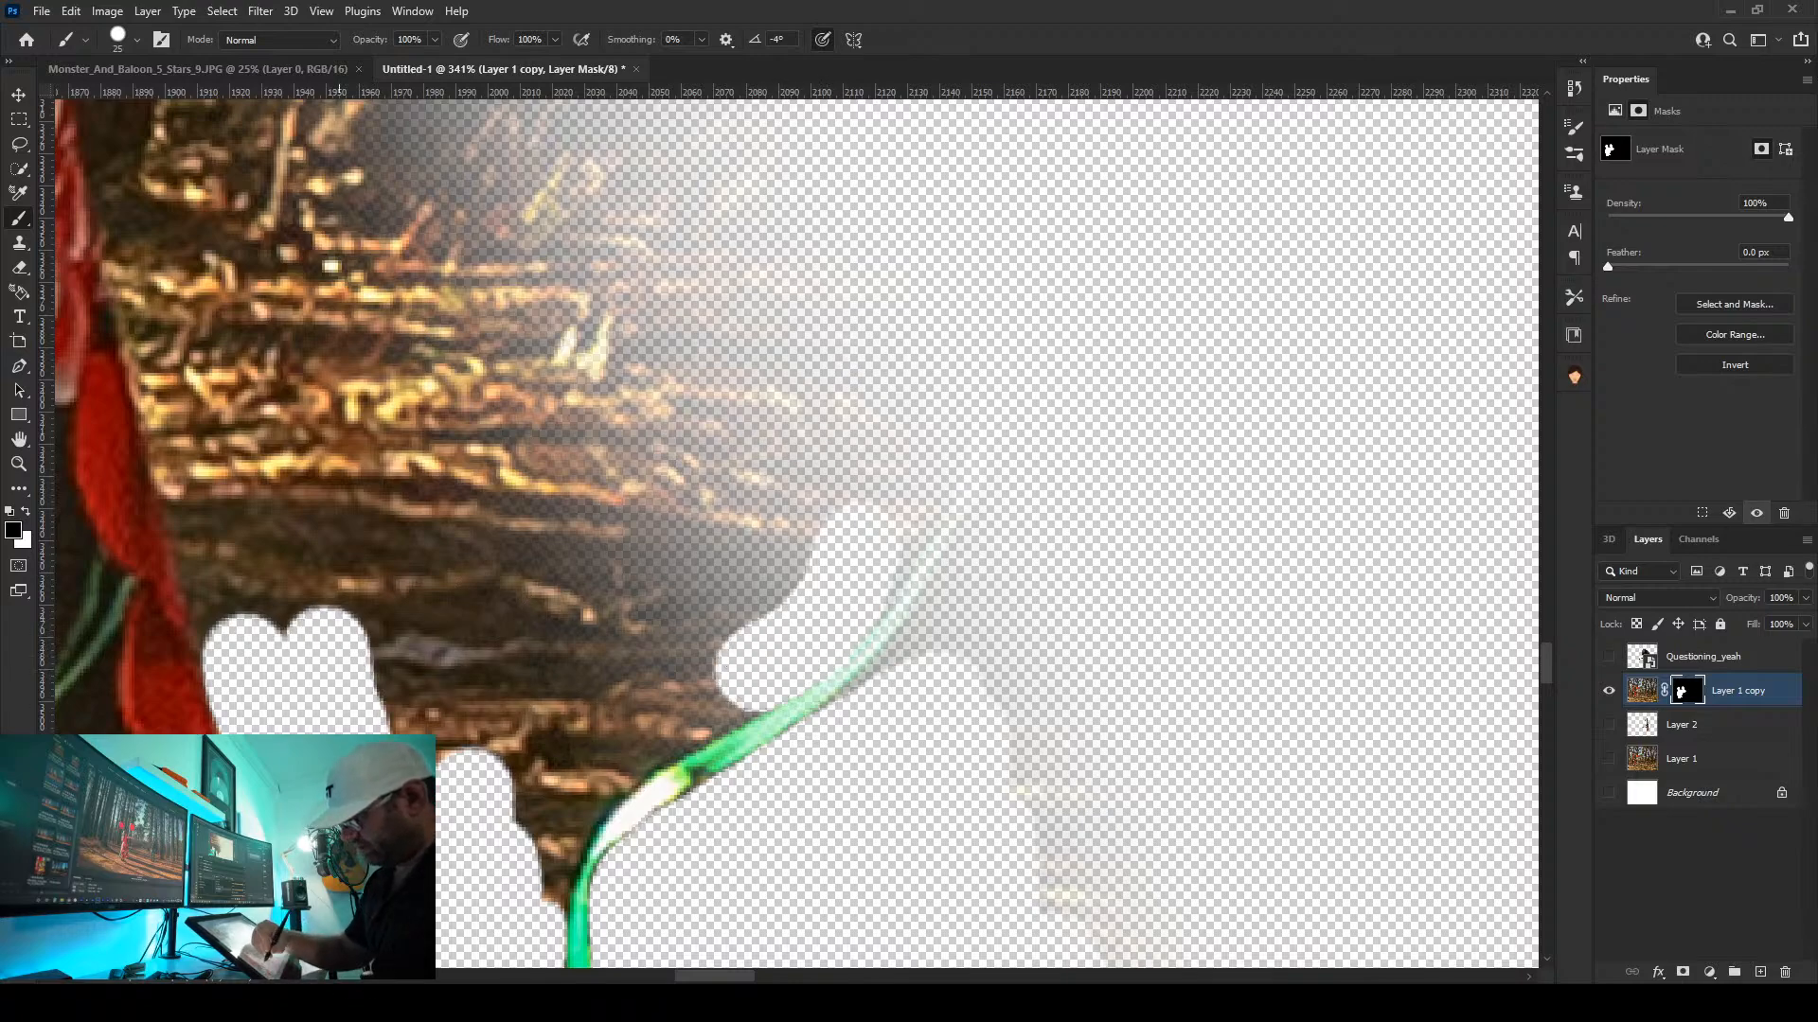
mouse_move(157, 279)
left_mouse_down()
mouse_move(179, 436)
mouse_move(275, 700)
mouse_move(310, 875)
left_mouse_up()
left_click_drag(260, 662, 235, 275)
mouse_move(235, 276)
left_mouse_down()
mouse_move(418, 561)
mouse_move(499, 645)
left_mouse_up()
mouse_move(240, 237)
left_mouse_down()
mouse_move(373, 523)
mouse_move(411, 712)
left_mouse_up()
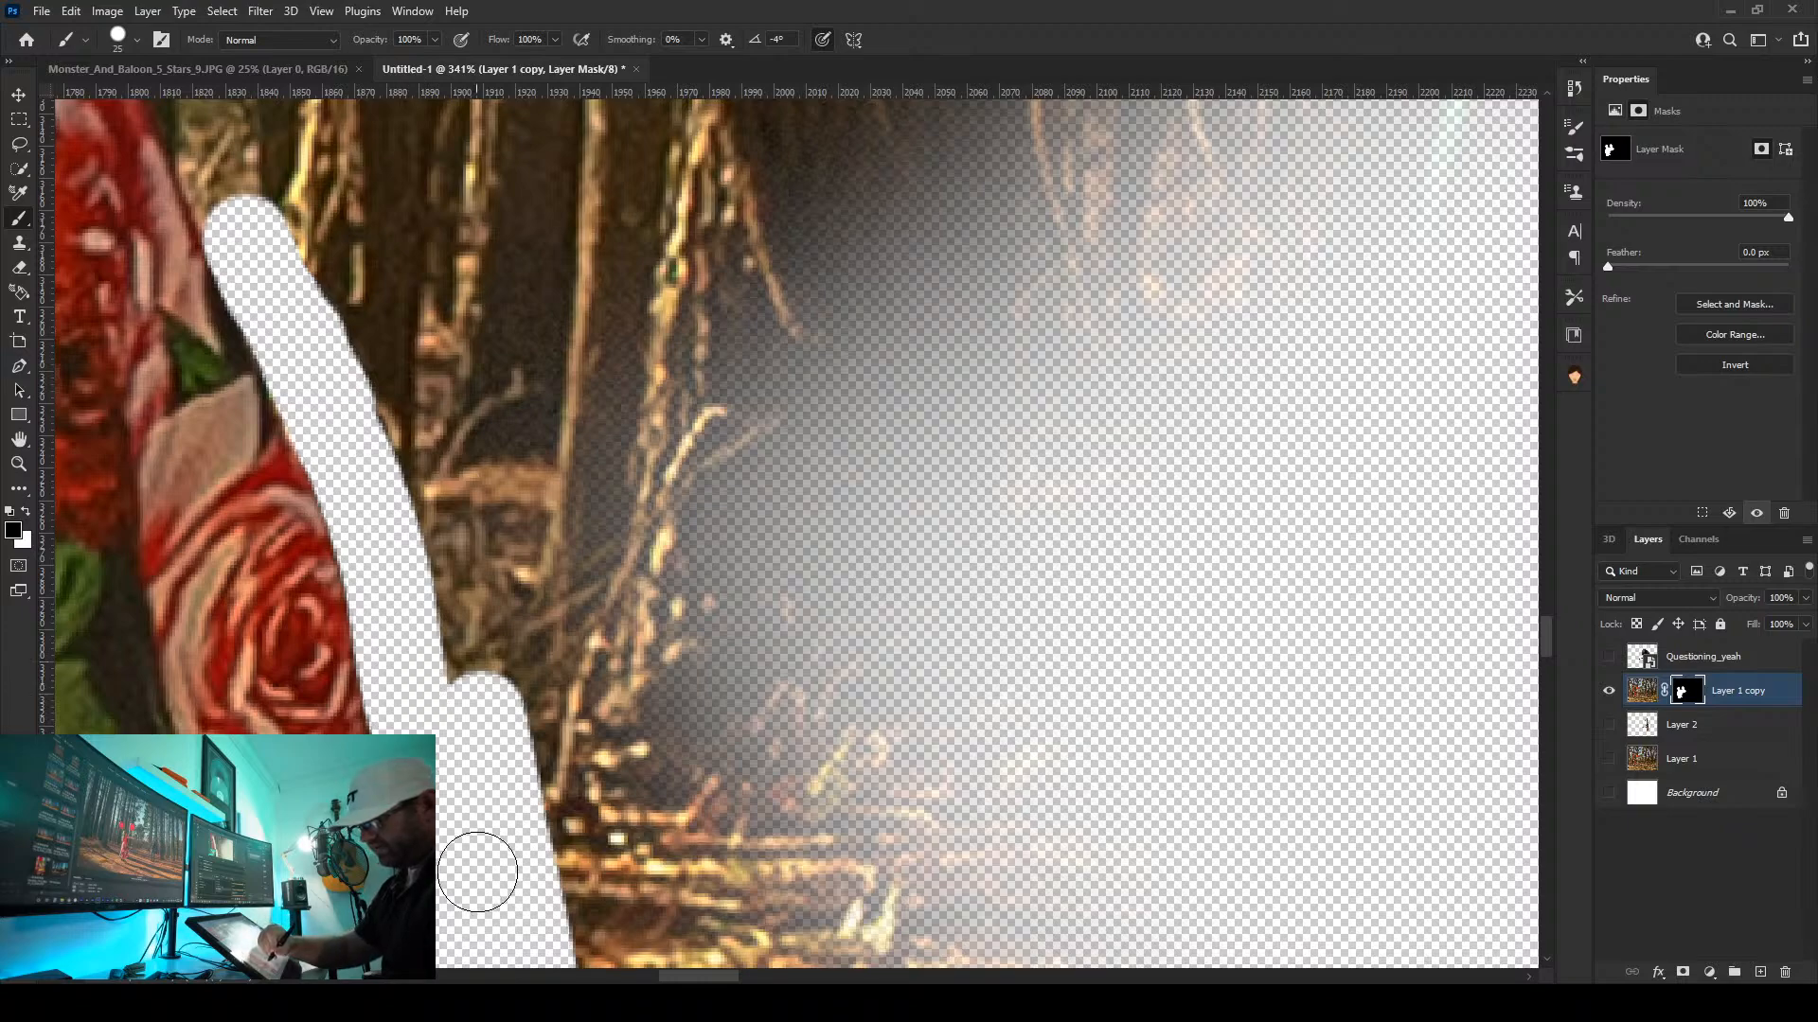
mouse_move(488, 565)
left_mouse_down()
mouse_move(235, 184)
mouse_move(619, 724)
mouse_move(517, 650)
mouse_move(357, 291)
left_mouse_up()
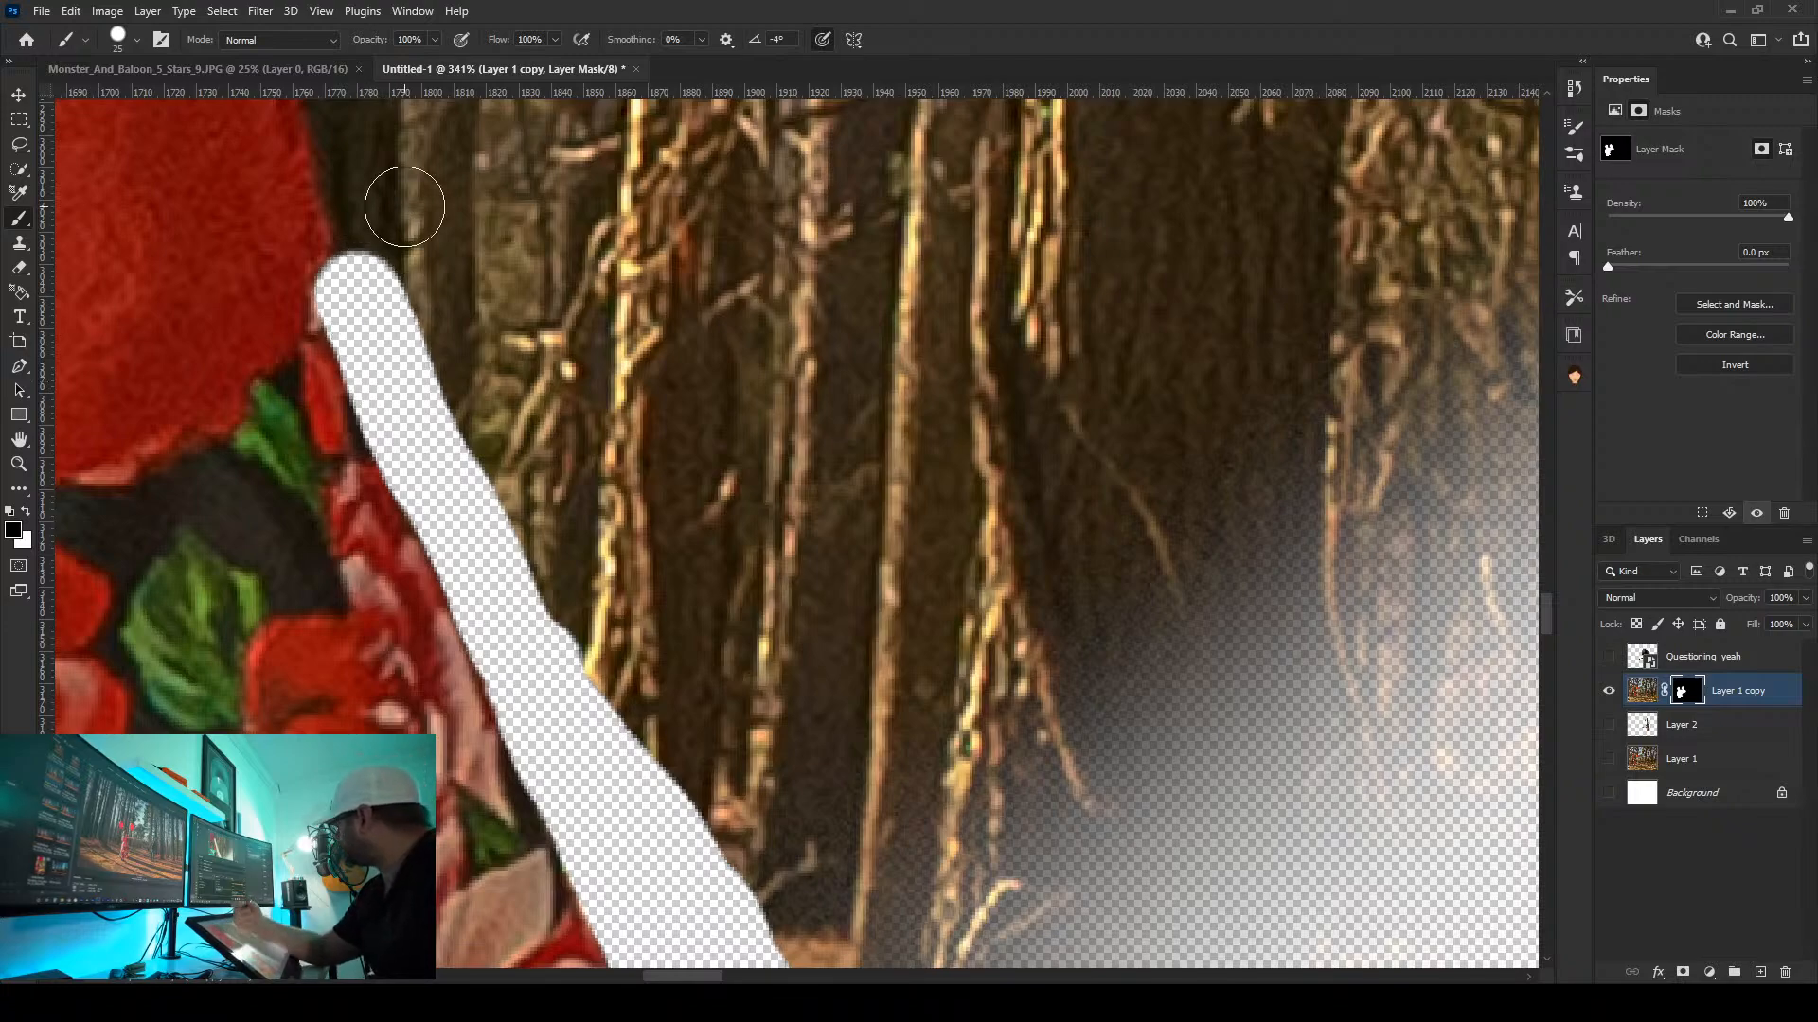
Mask out the trees along the front of the red bodice, from the waist towards the underarm, and widen the cleared strip
left_click_drag(472, 295, 493, 399)
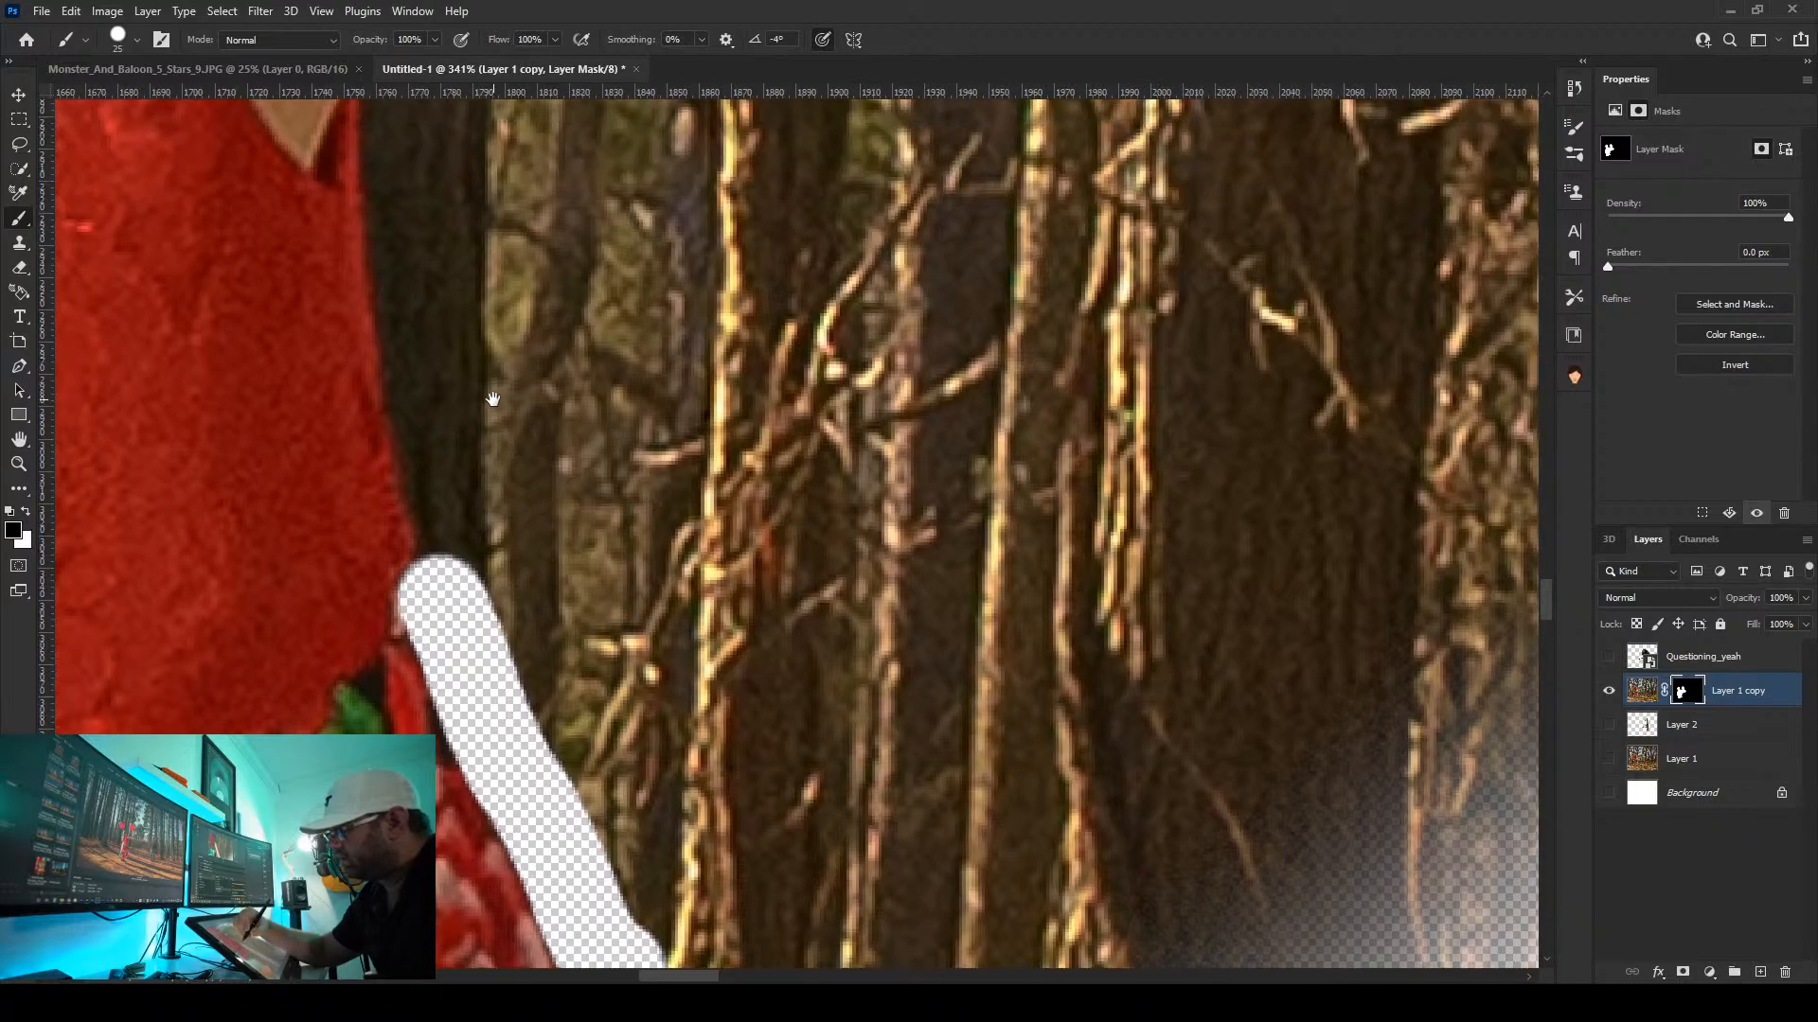
mouse_move(460, 561)
left_mouse_down()
mouse_move(455, 576)
mouse_move(409, 182)
mouse_move(429, 304)
mouse_move(598, 763)
mouse_move(653, 852)
left_mouse_up()
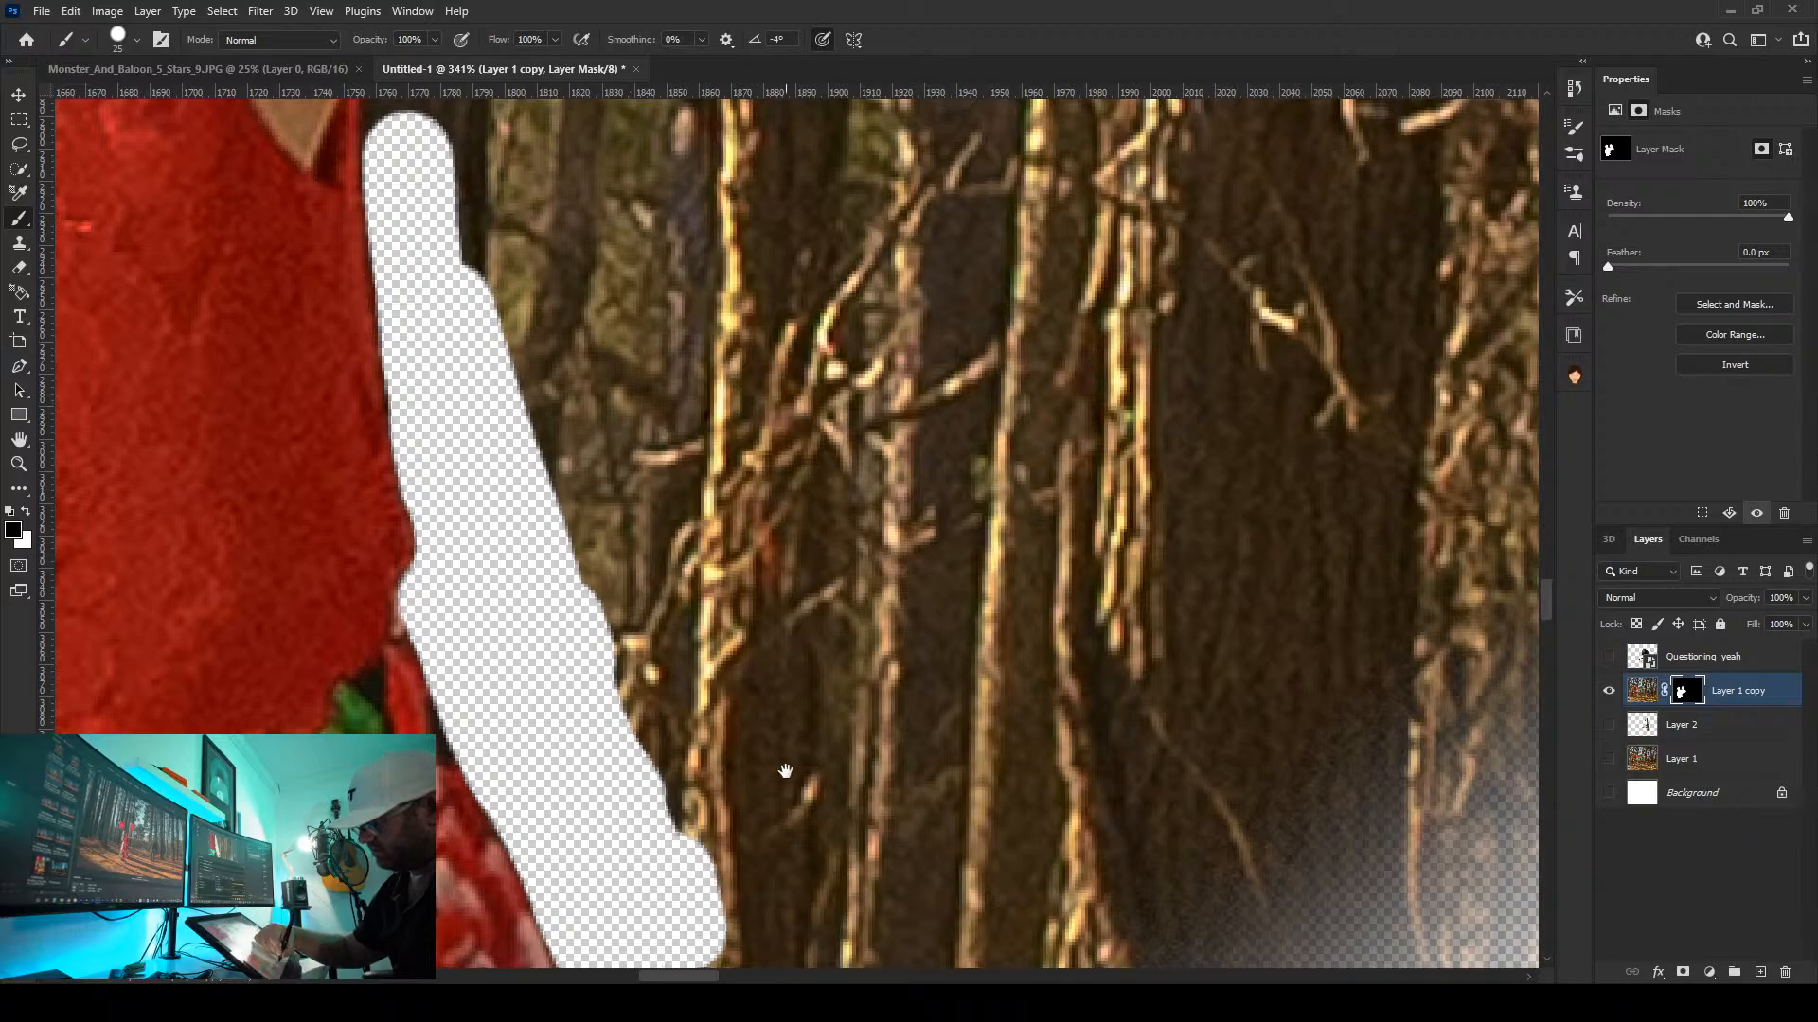
left_click_drag(786, 771, 675, 225)
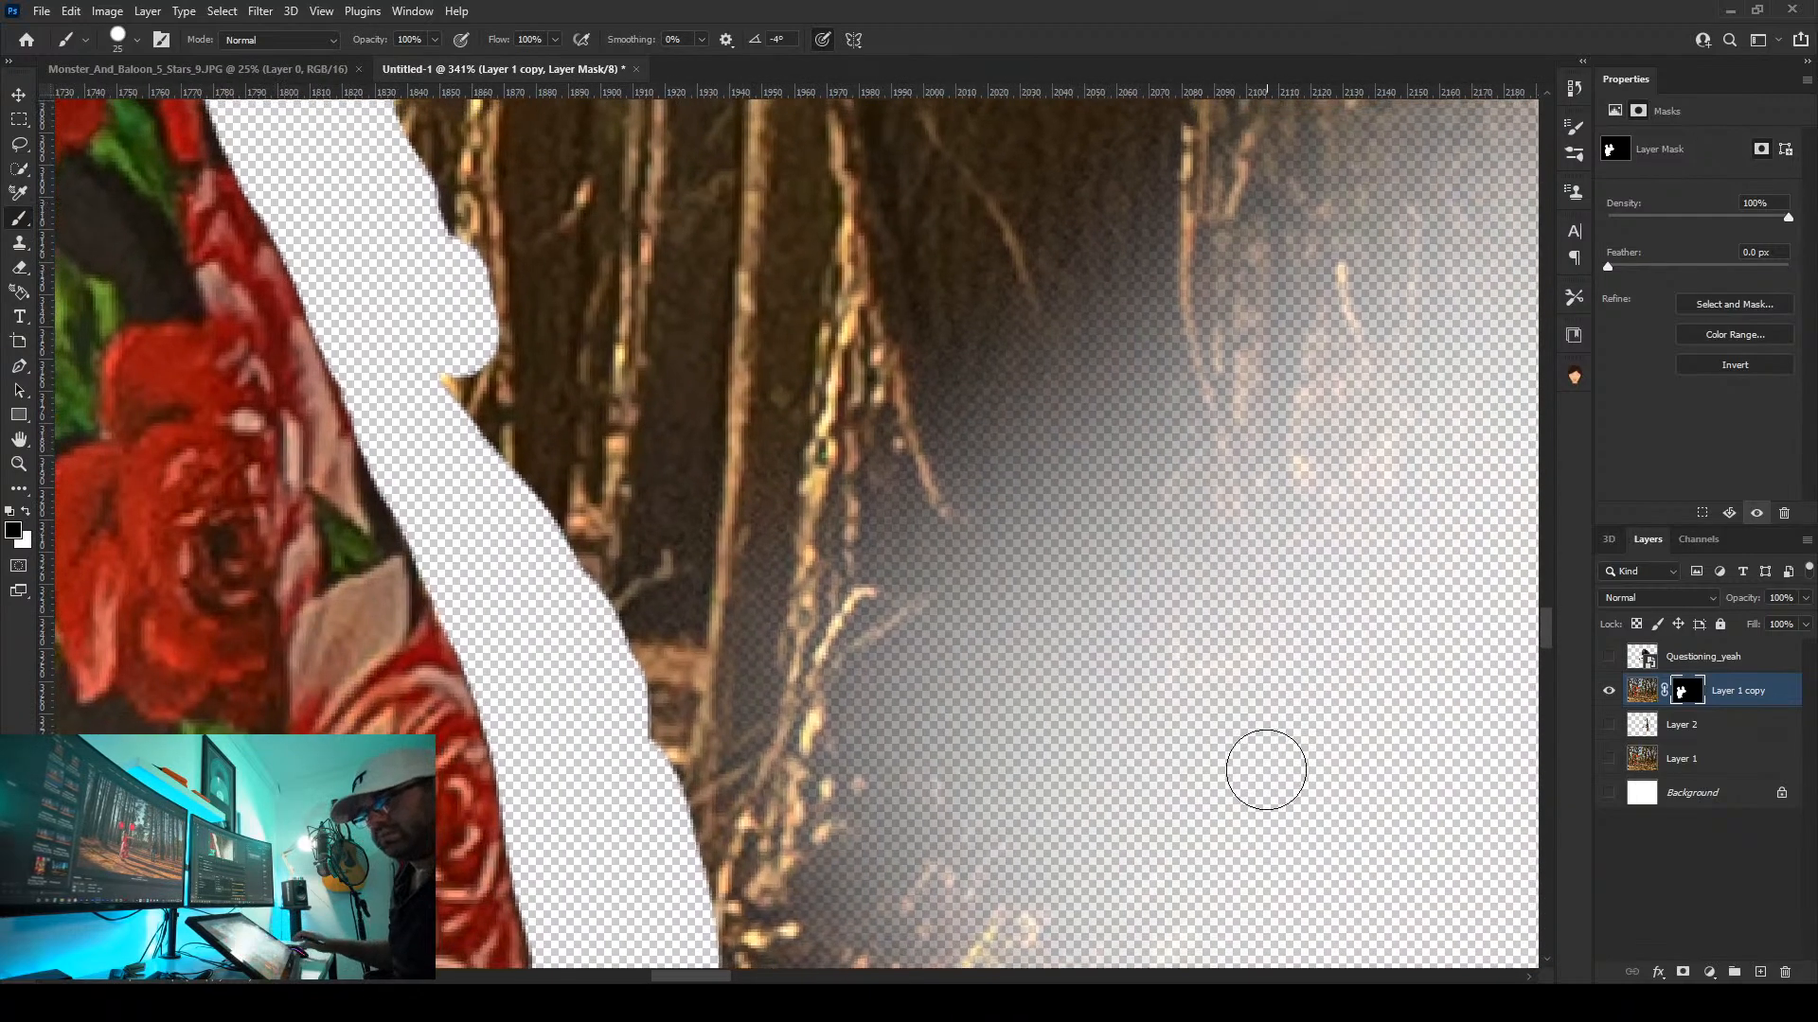
Restore the faded ribbon between the girl's hand and its lower curve by painting the mask with a 90 px white brush
scroll(1205, 824, "down", 10)
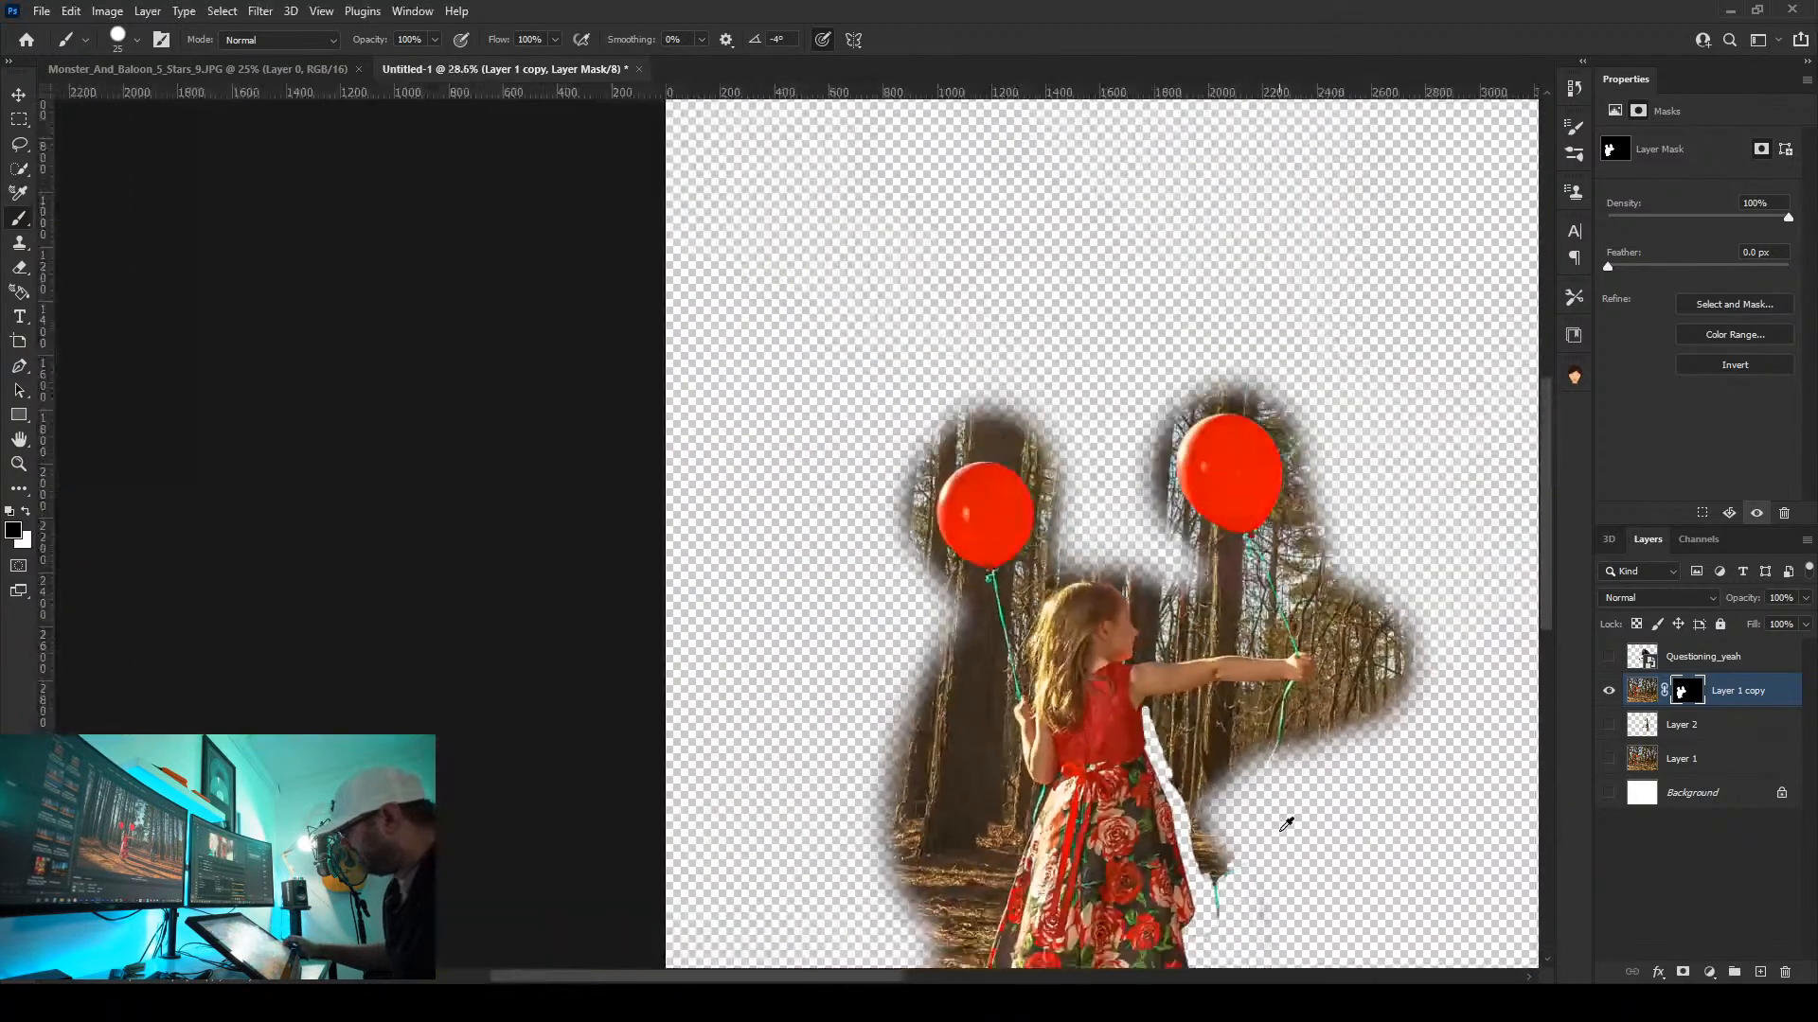
scroll(1368, 805, "up", 8)
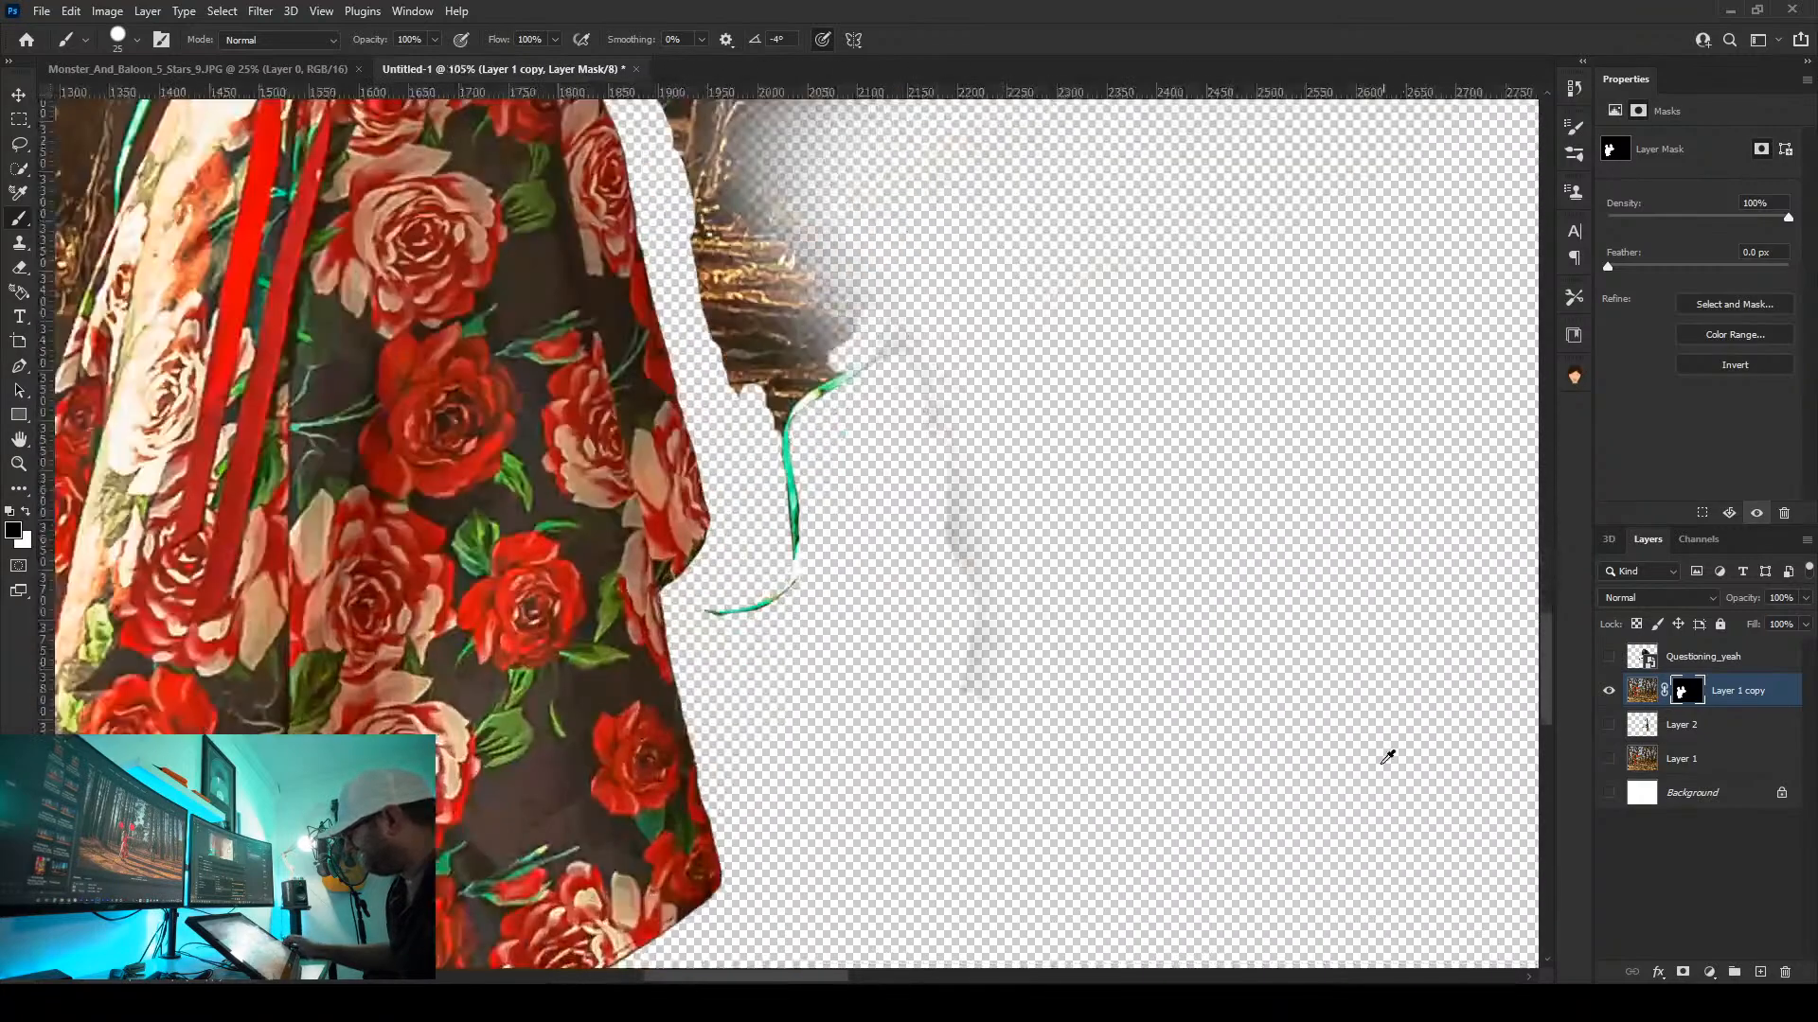
scroll(998, 657, "up", 6)
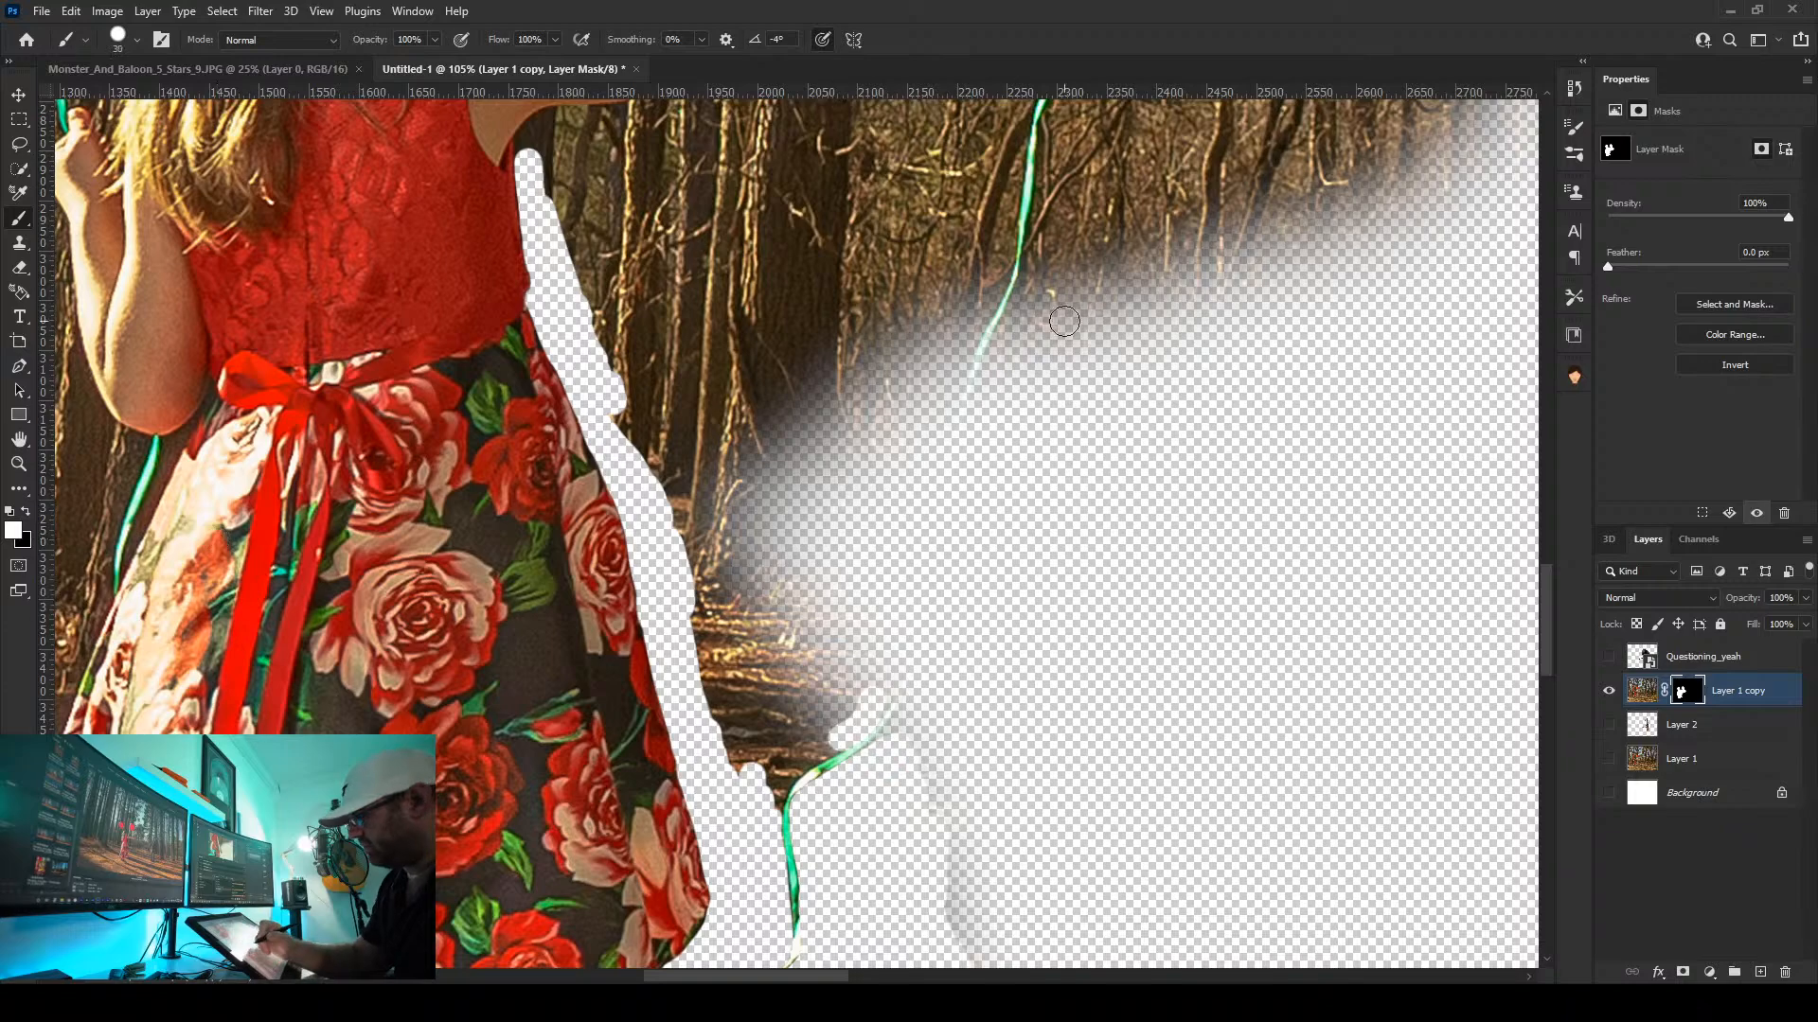
key("bracketright")
key("bracketright")
key("bracketright")
key("bracketright")
key("bracketright")
key("bracketright")
key("bracketright")
mouse_move(1059, 332)
left_mouse_down()
mouse_move(1013, 326)
mouse_move(946, 398)
mouse_move(833, 454)
mouse_move(744, 414)
mouse_move(1037, 398)
mouse_move(919, 653)
mouse_move(841, 760)
left_mouse_up()
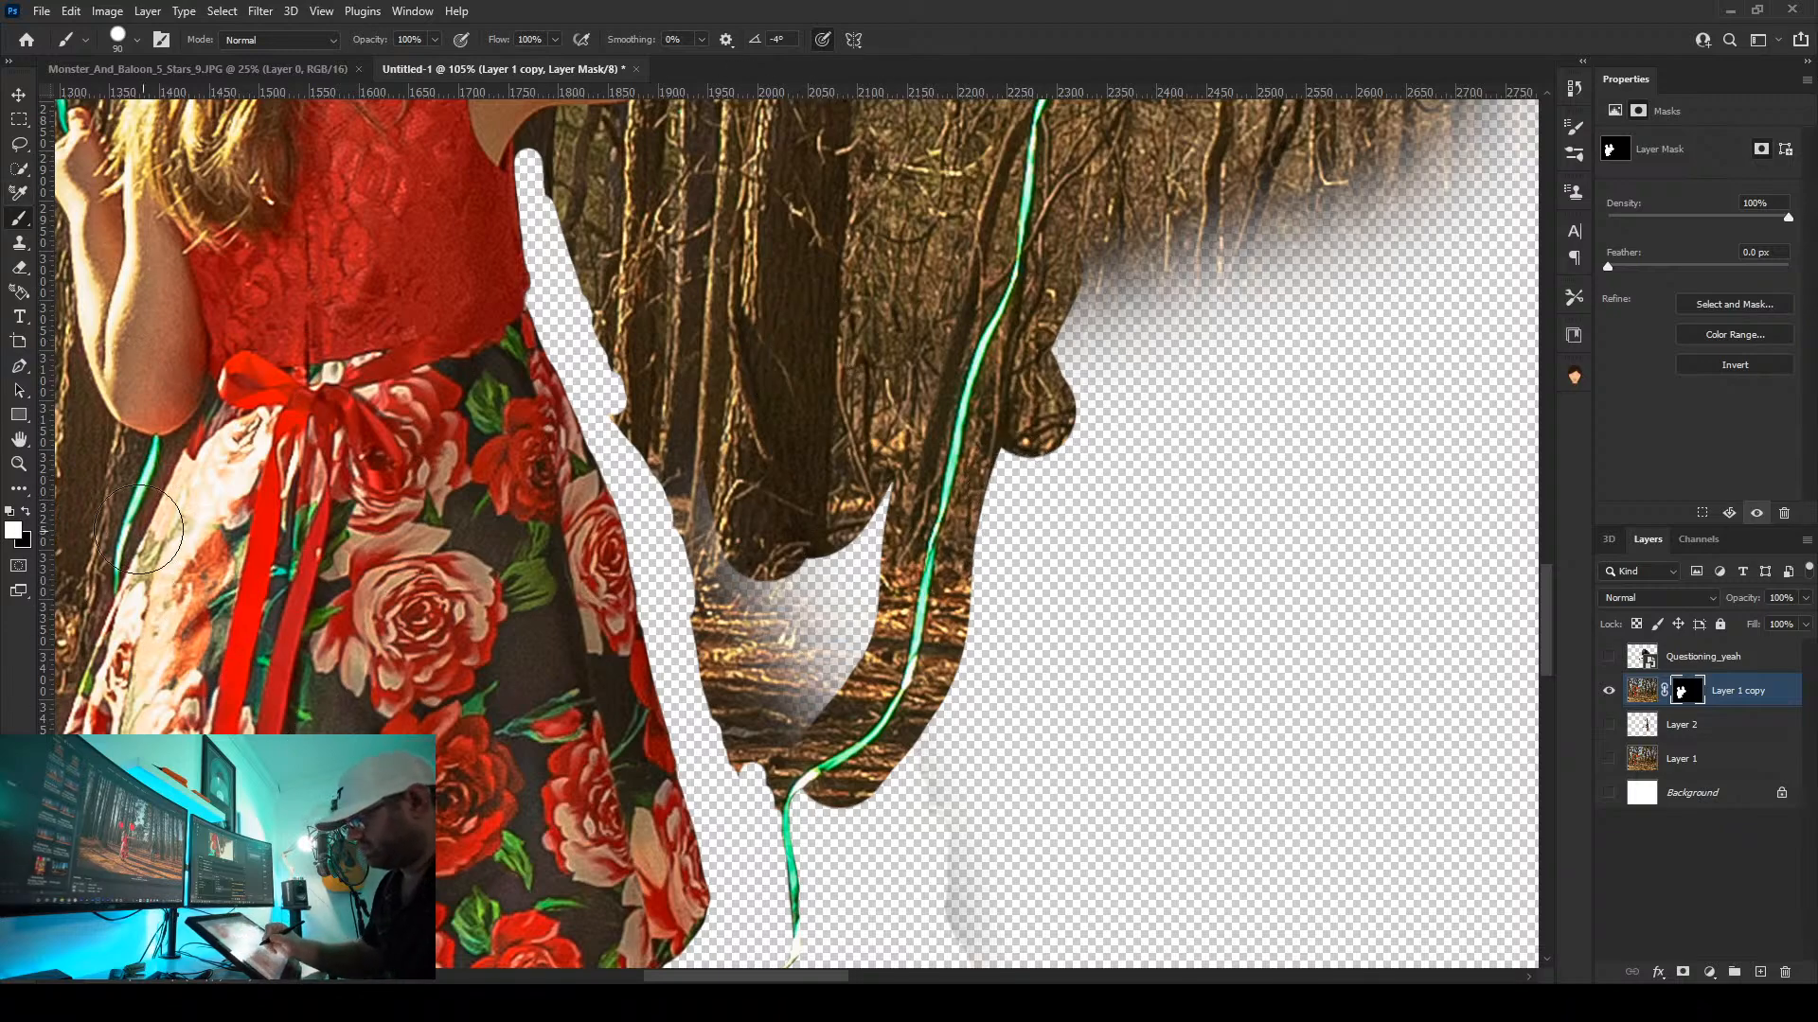
Mask out the faint leftover ground beyond the ribbon's lower end with the 90 px black brush
left_click_drag(1038, 799, 967, 862)
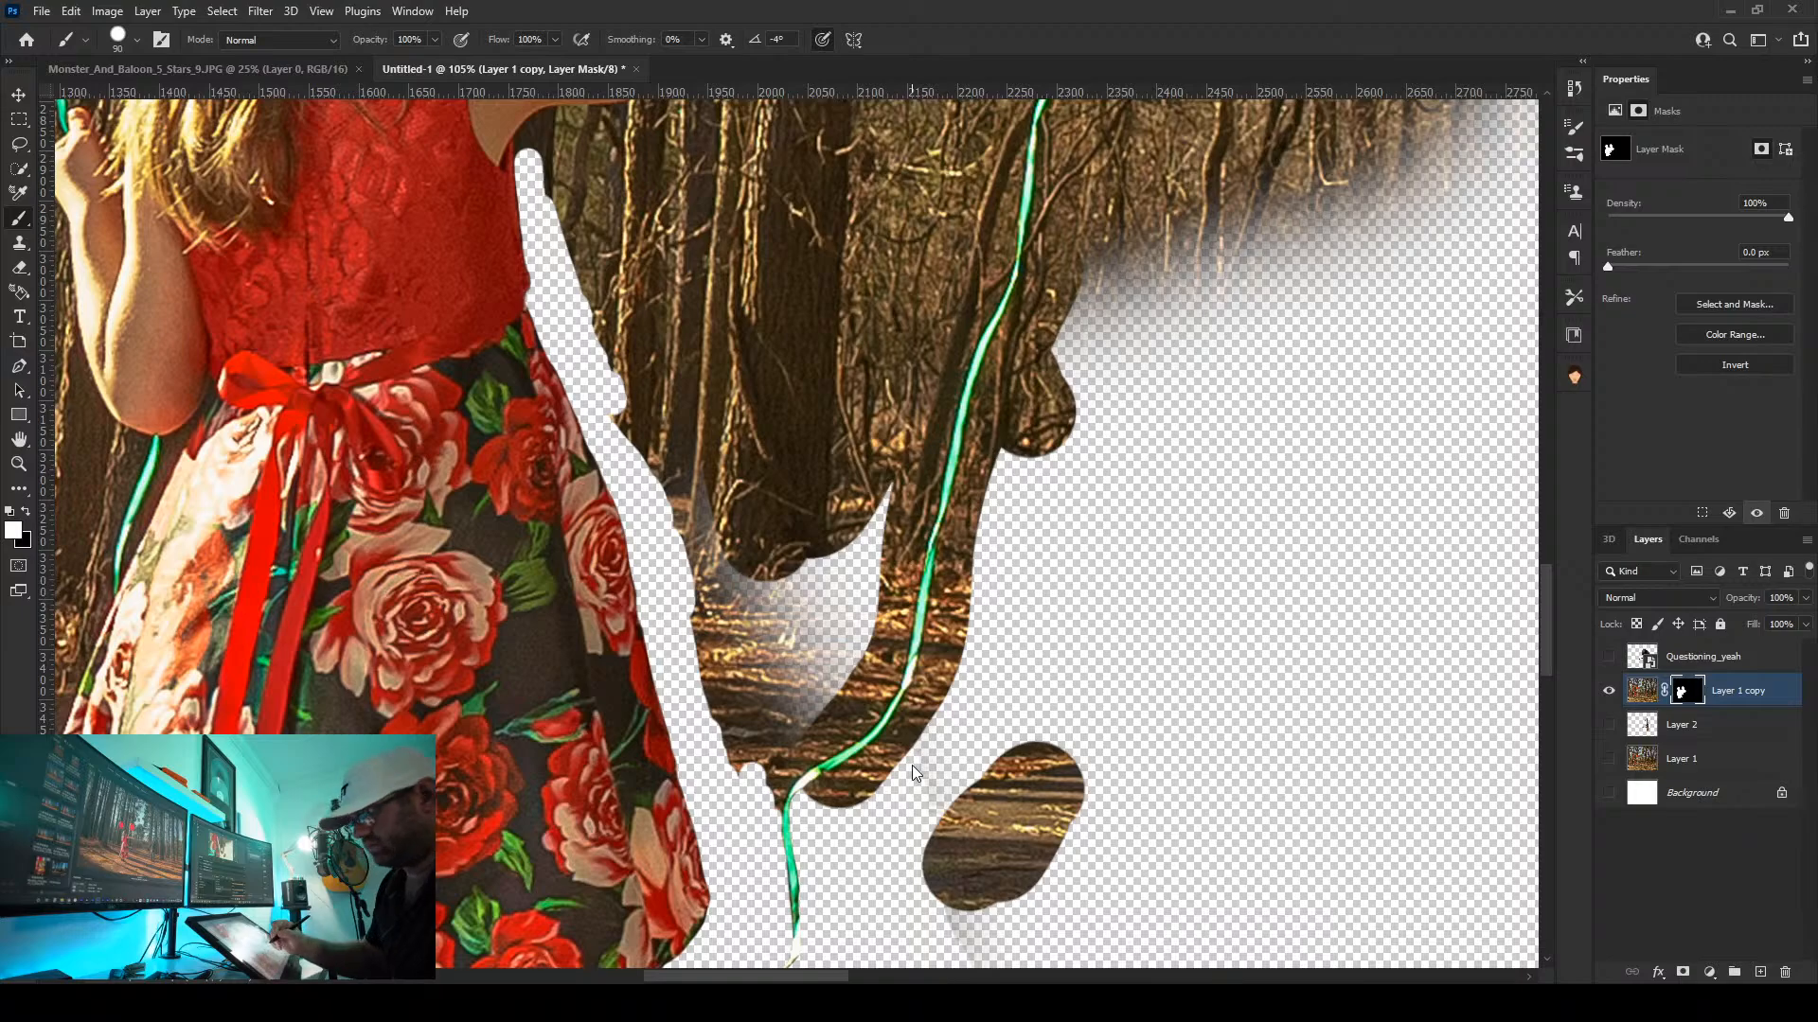
key("ctrl+z")
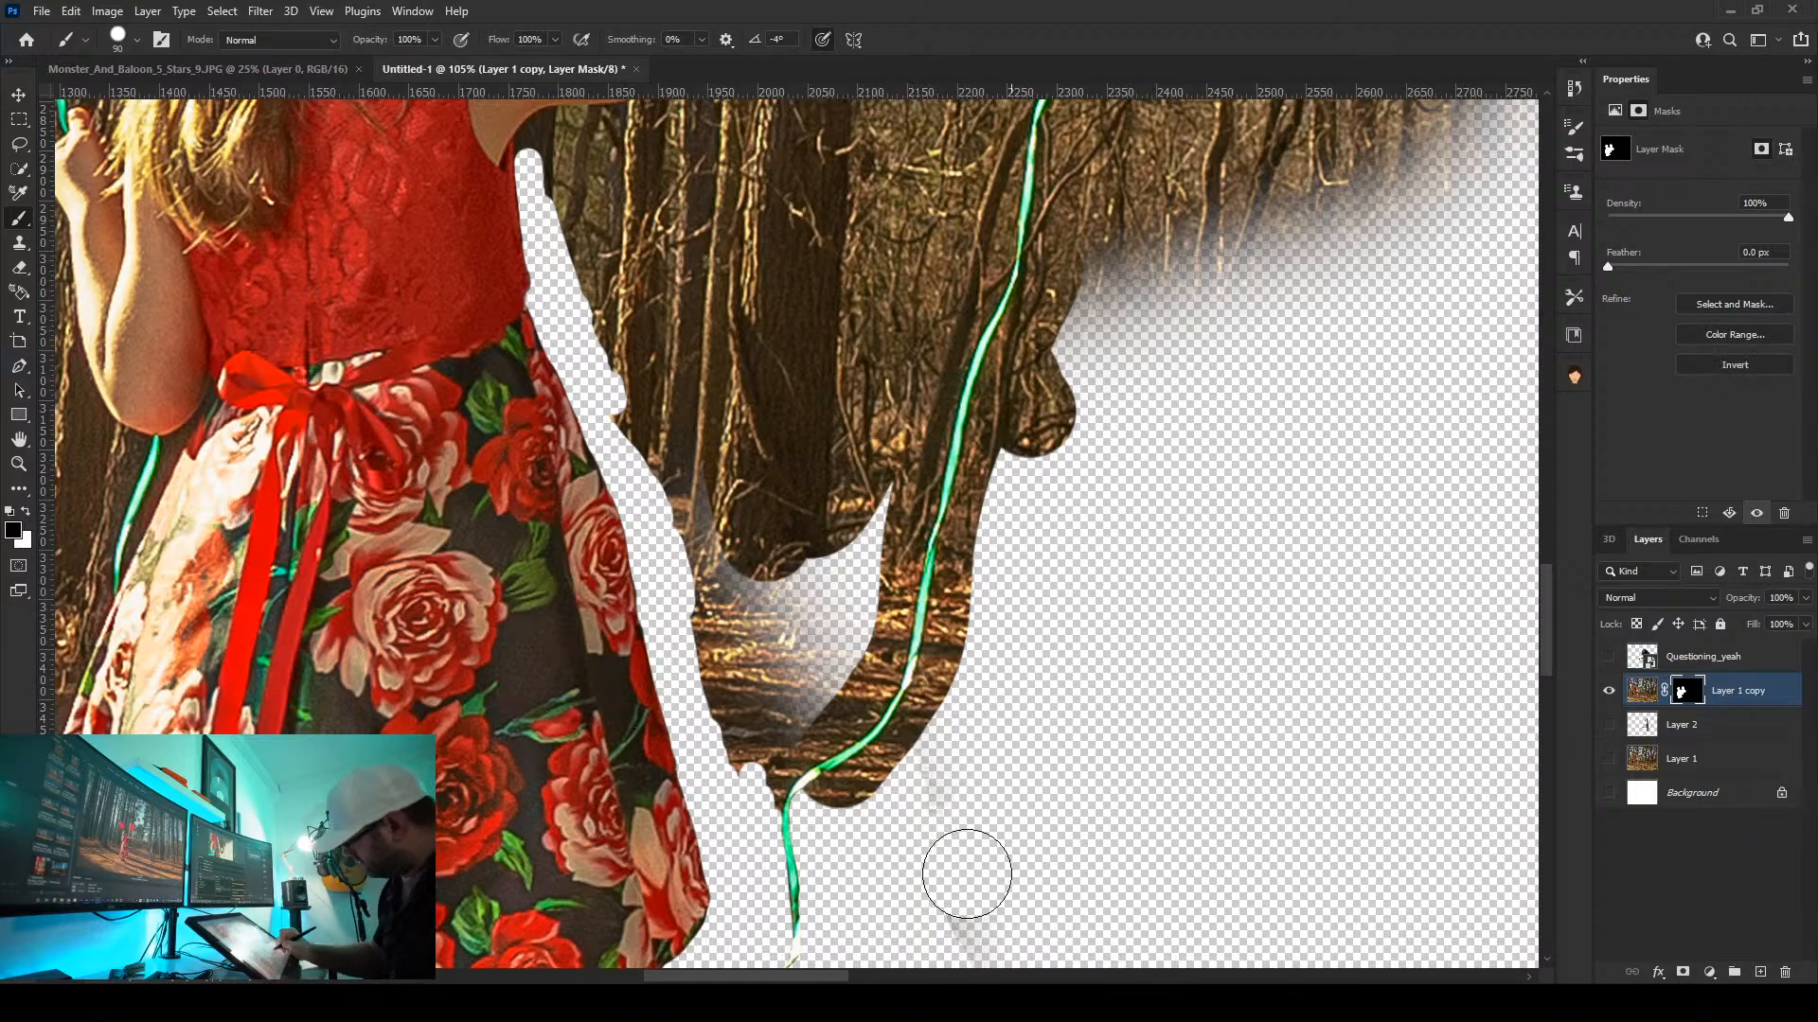
left_click_drag(1148, 816, 1129, 781)
left_click_drag(847, 653, 868, 669)
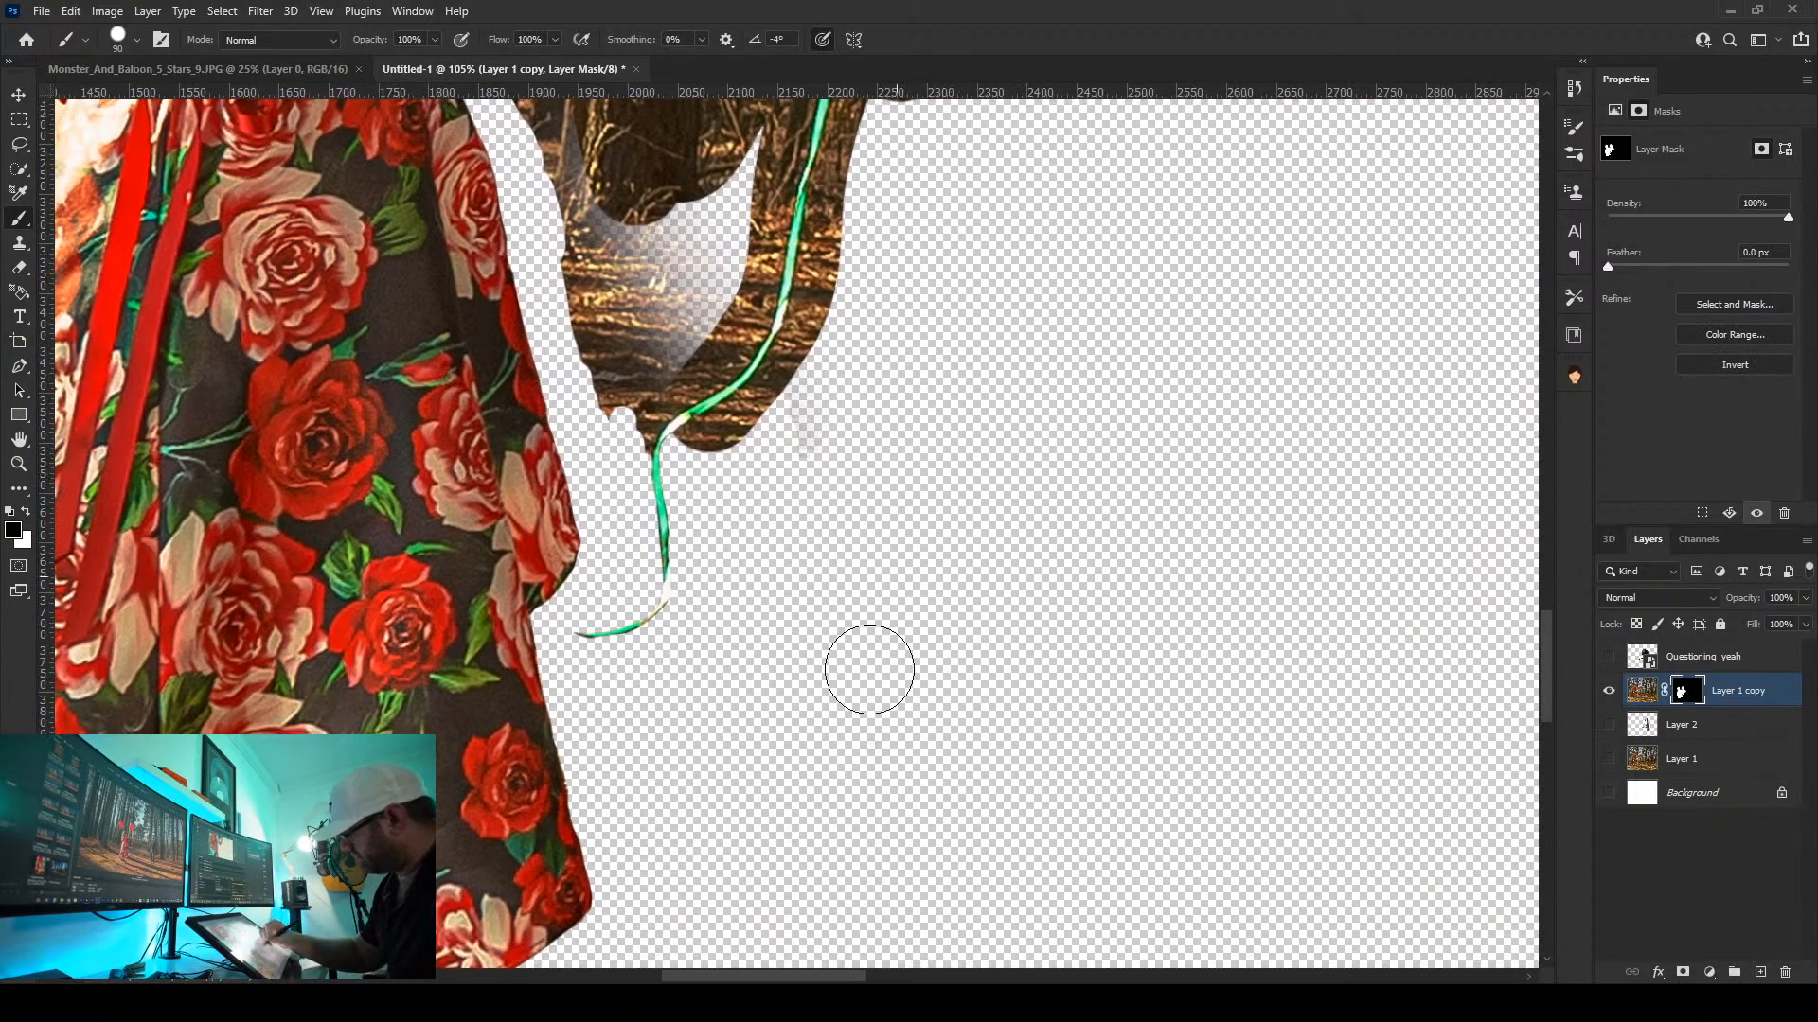
Mask out the forest on the outer side of the ribbon and around the girl's outstretched fist with the 90 px black brush
left_click_drag(805, 412, 798, 463)
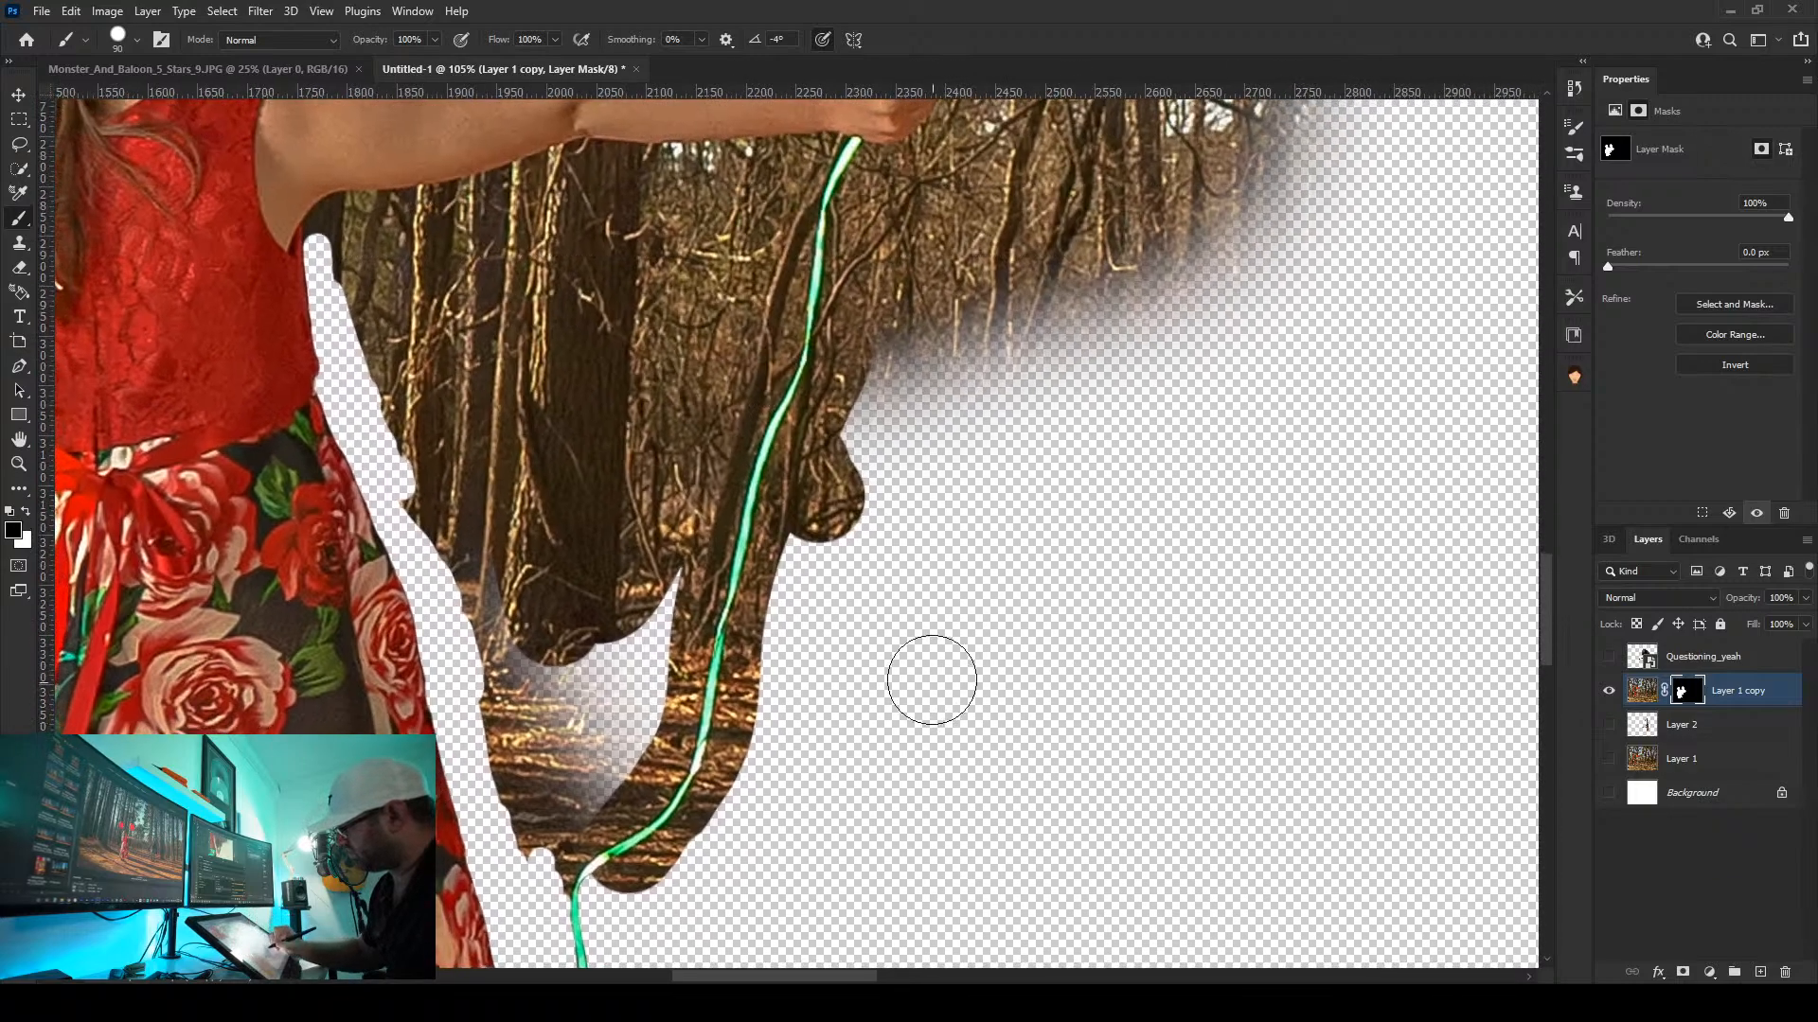
mouse_move(933, 677)
left_mouse_down()
mouse_move(852, 515)
mouse_move(1088, 330)
mouse_move(990, 471)
mouse_move(1039, 308)
mouse_move(996, 224)
mouse_move(909, 208)
mouse_move(749, 830)
left_mouse_up()
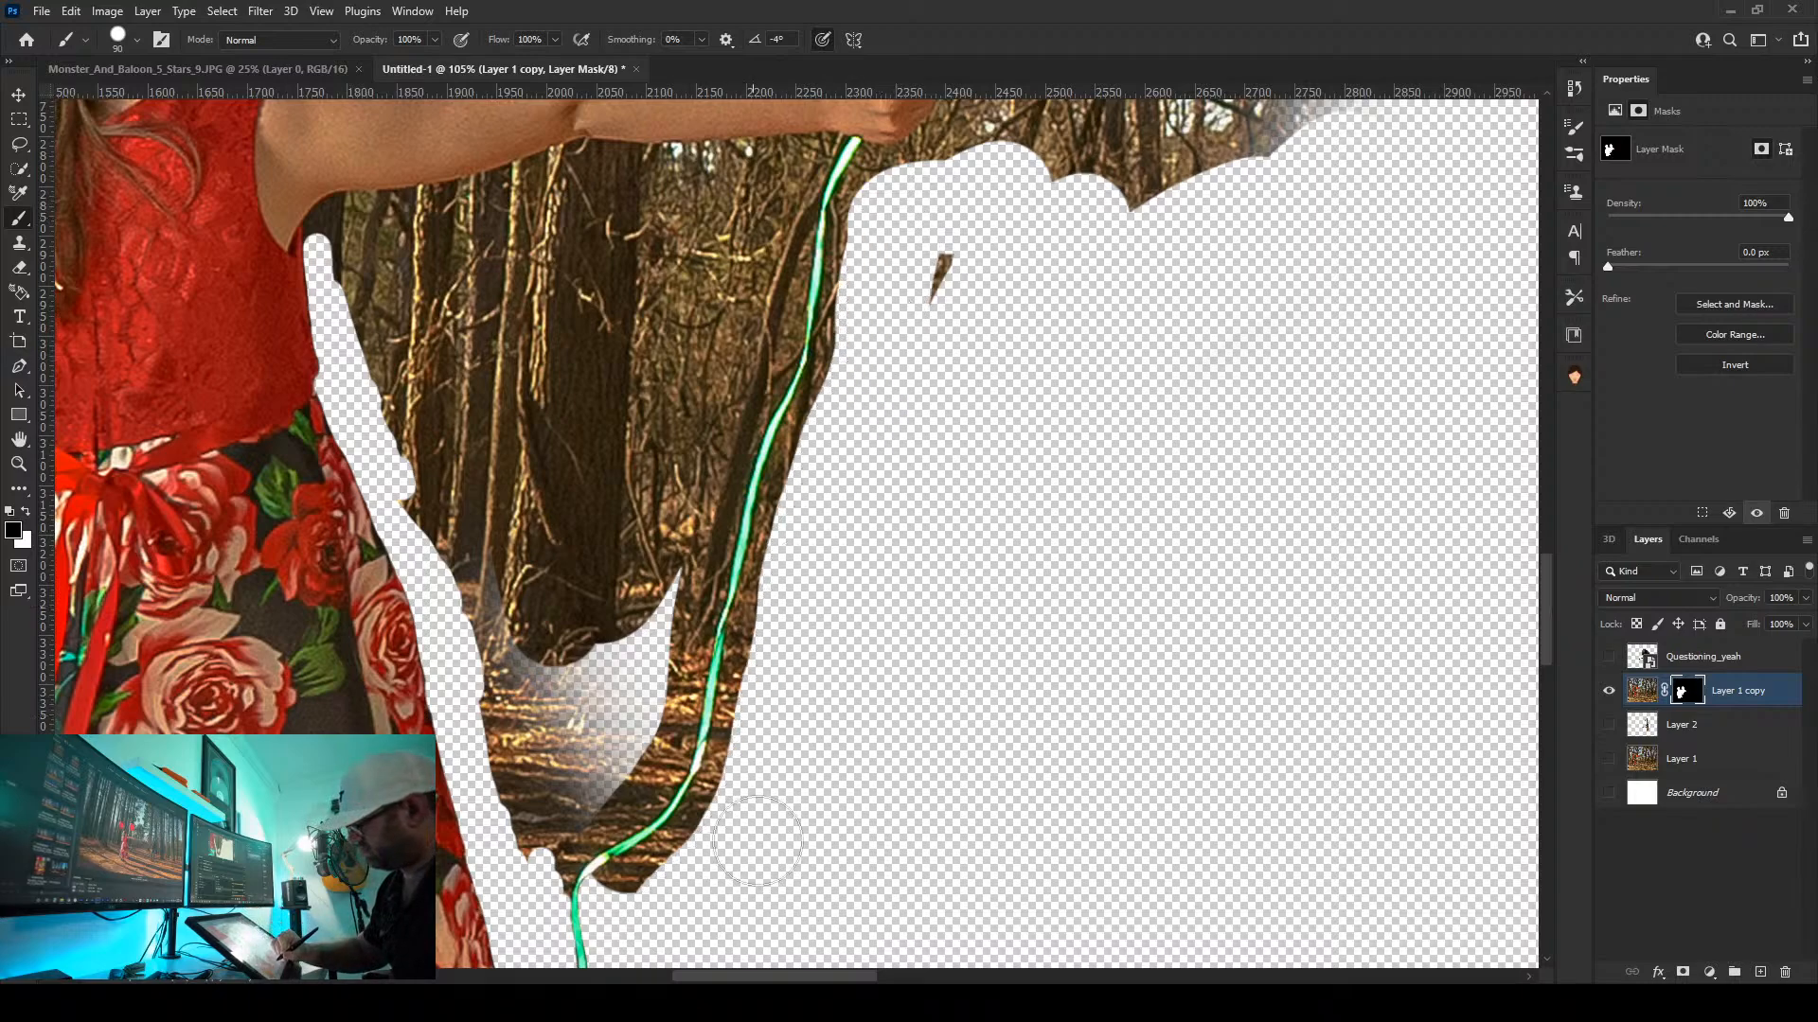
left_click_drag(1199, 283, 932, 705)
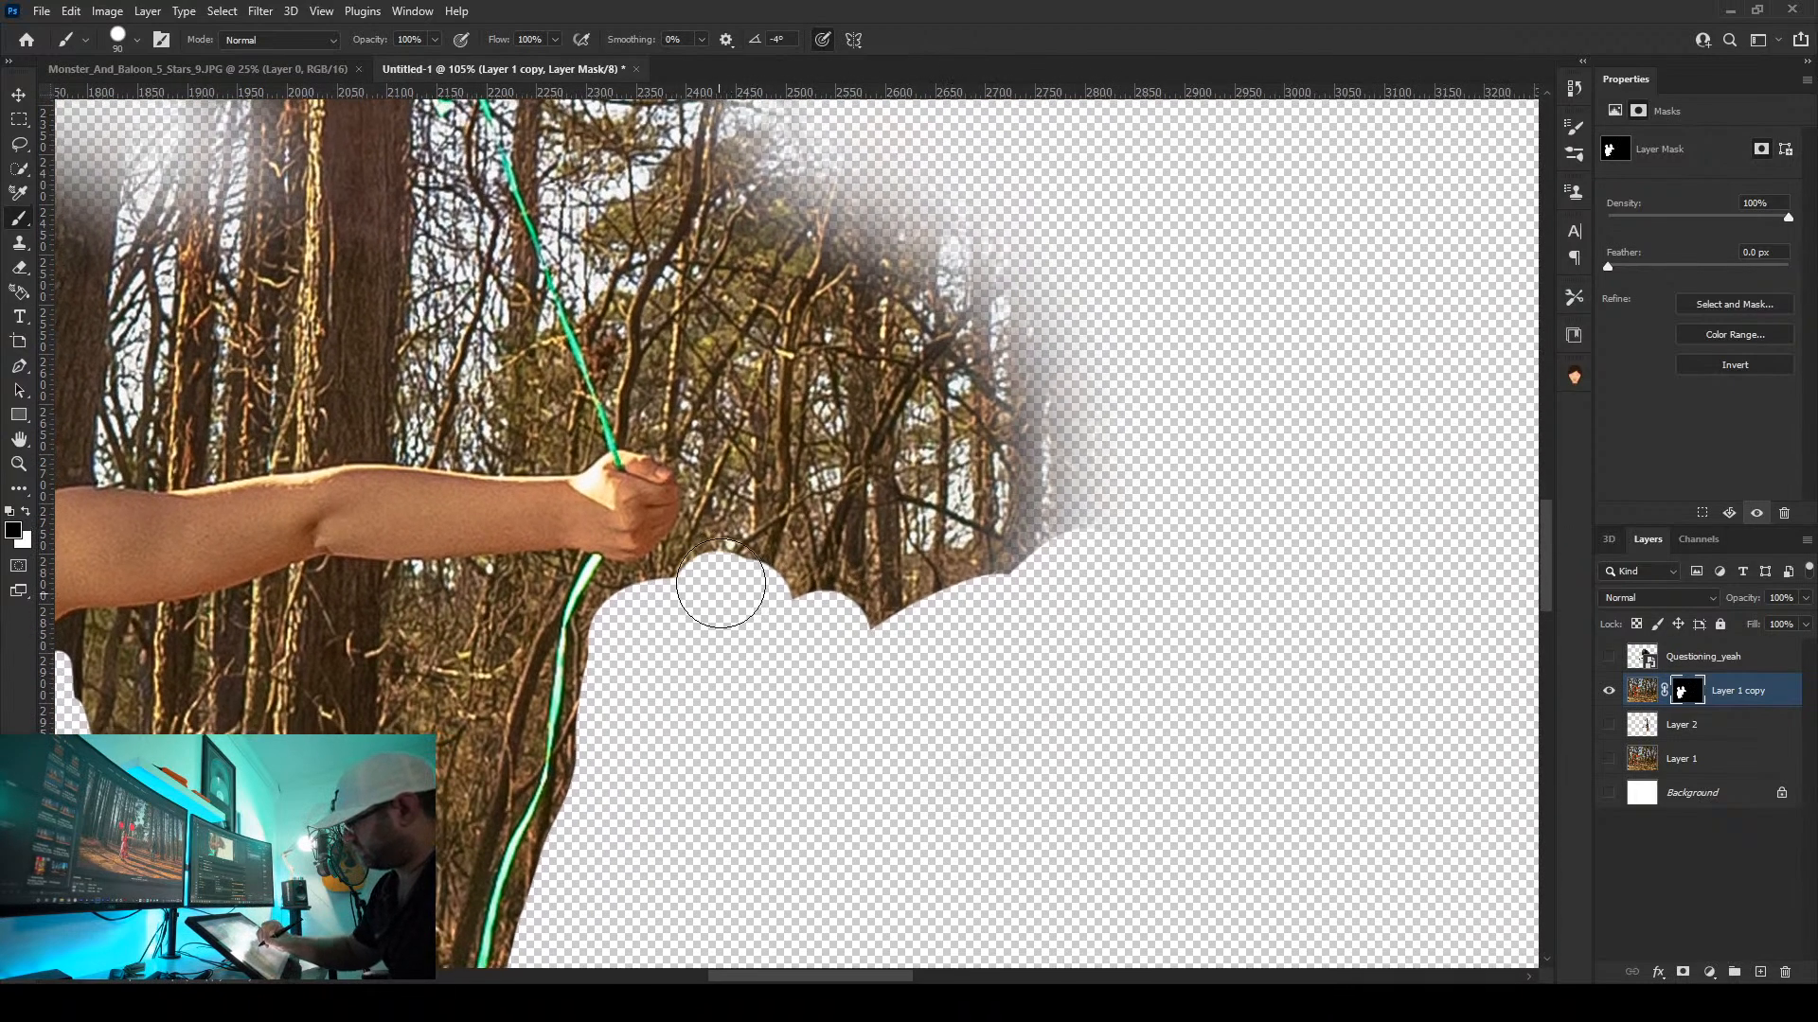
mouse_move(720, 584)
left_mouse_down()
mouse_move(753, 461)
mouse_move(681, 390)
mouse_move(654, 285)
mouse_move(843, 137)
mouse_move(820, 195)
mouse_move(765, 205)
mouse_move(754, 336)
mouse_move(802, 344)
mouse_move(810, 617)
mouse_move(909, 511)
mouse_move(1035, 549)
mouse_move(1084, 451)
mouse_move(1009, 462)
mouse_move(1047, 511)
mouse_move(947, 546)
mouse_move(969, 415)
mouse_move(912, 378)
mouse_move(914, 259)
mouse_move(840, 262)
left_mouse_up()
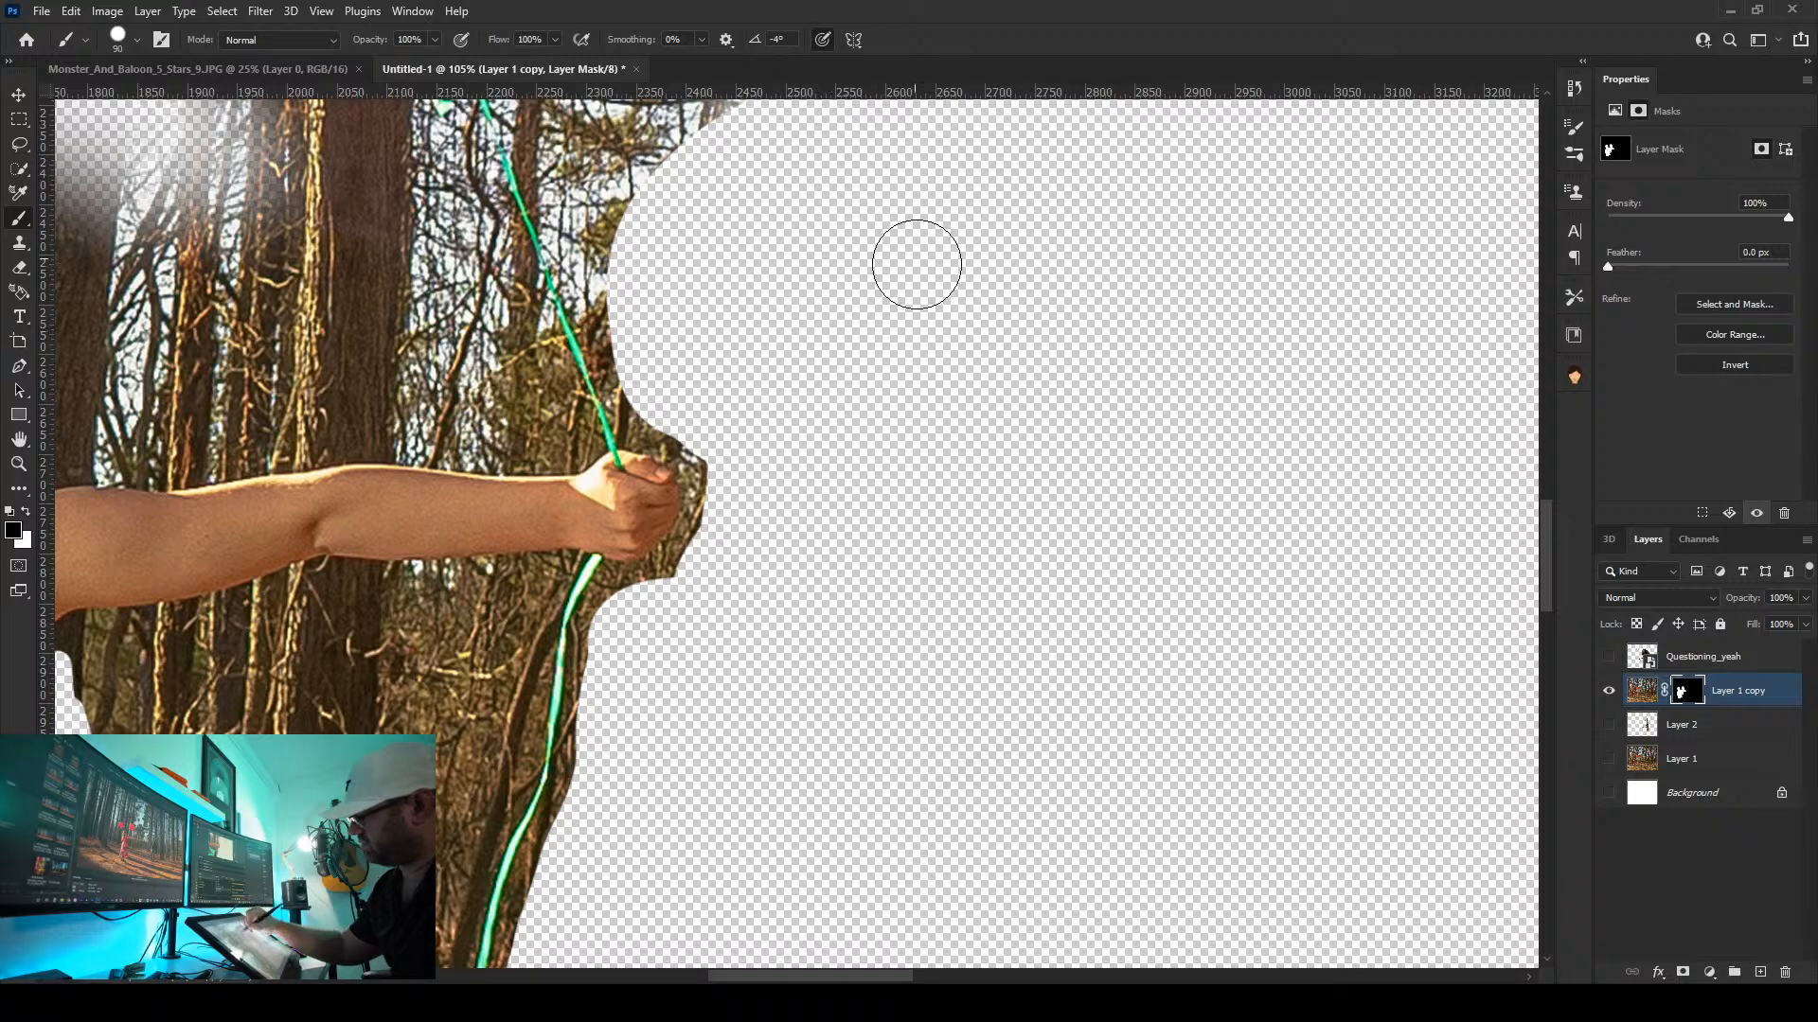
Mask out the forest enclosed by the outstretched arm, the dress and the ribbon with the 90 px black brush
mouse_move(432, 648)
left_mouse_down()
mouse_move(131, 677)
mouse_move(109, 696)
mouse_move(396, 709)
mouse_move(483, 682)
left_mouse_up()
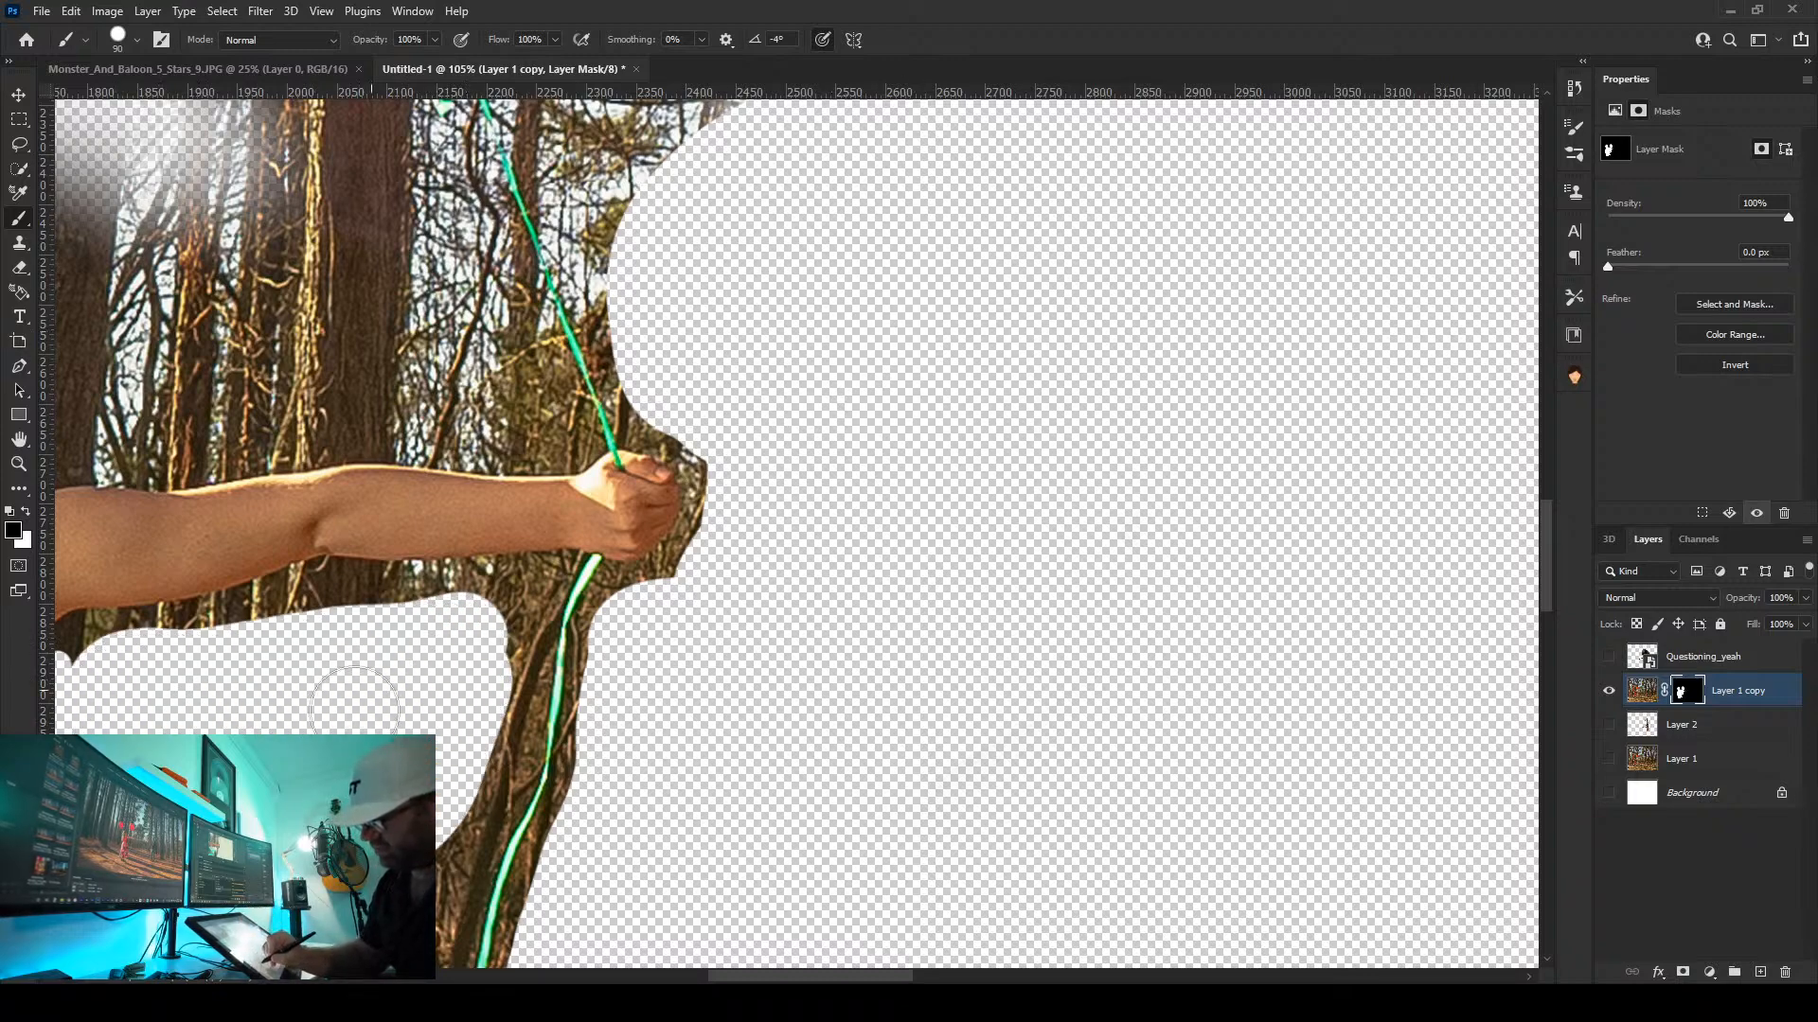
mouse_move(426, 803)
left_mouse_down()
mouse_move(426, 597)
mouse_move(492, 436)
left_mouse_up()
mouse_move(341, 568)
left_mouse_down()
mouse_move(278, 629)
mouse_move(408, 575)
mouse_move(425, 630)
mouse_move(483, 481)
mouse_move(452, 733)
left_mouse_up()
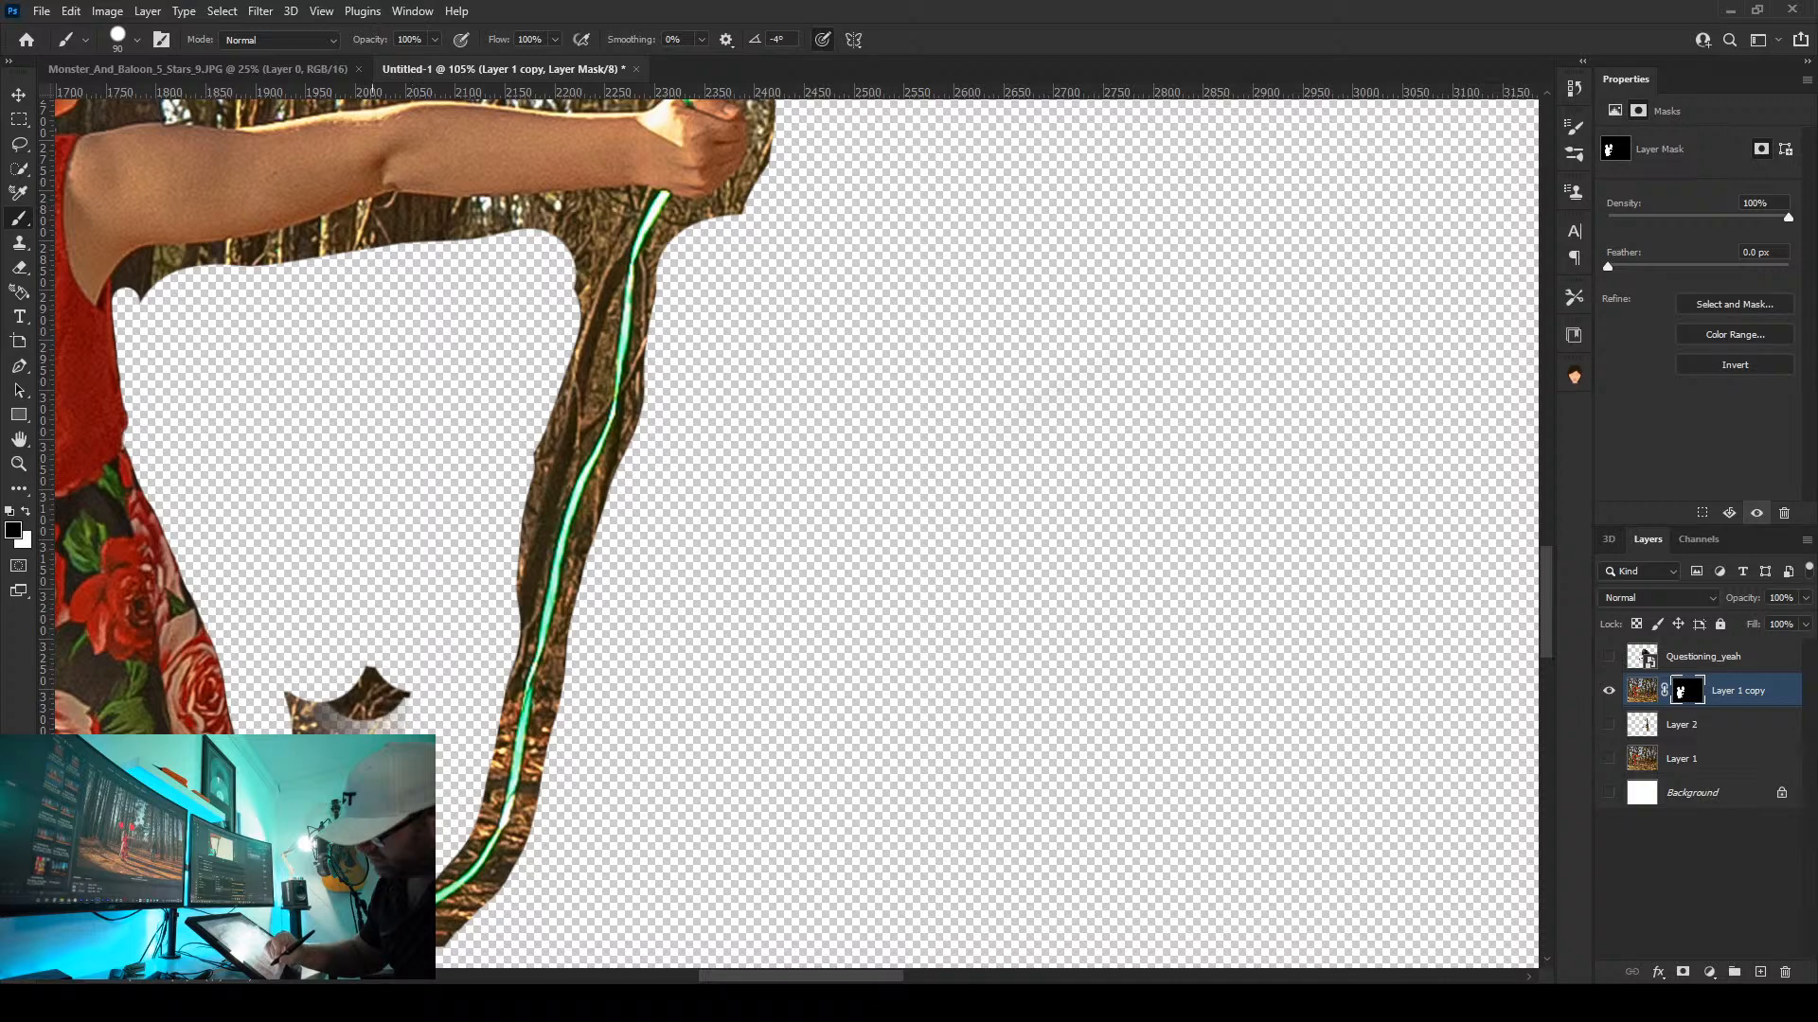
left_click_drag(303, 701, 383, 705)
Mask out the trees along the underside of the upper arm, from the armpit to the elbow, with a 15 px black brush
left_click_drag(397, 442, 540, 650)
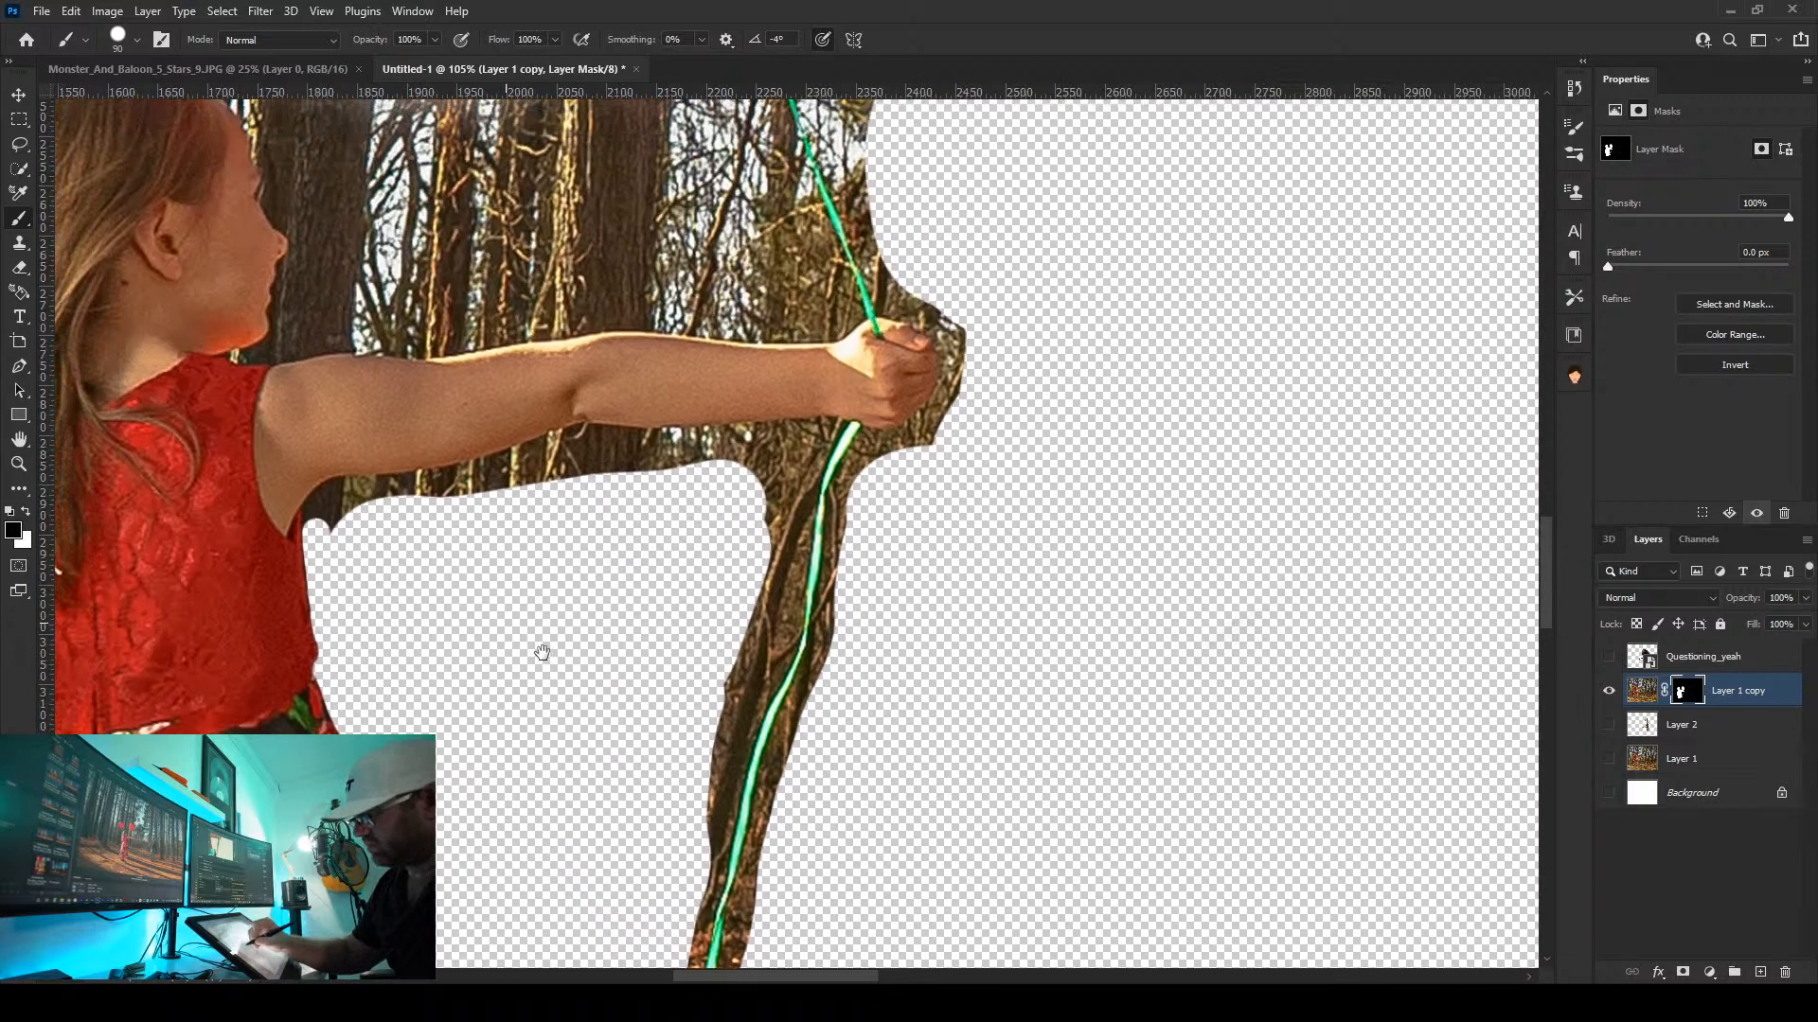
scroll(558, 663, "up", 5)
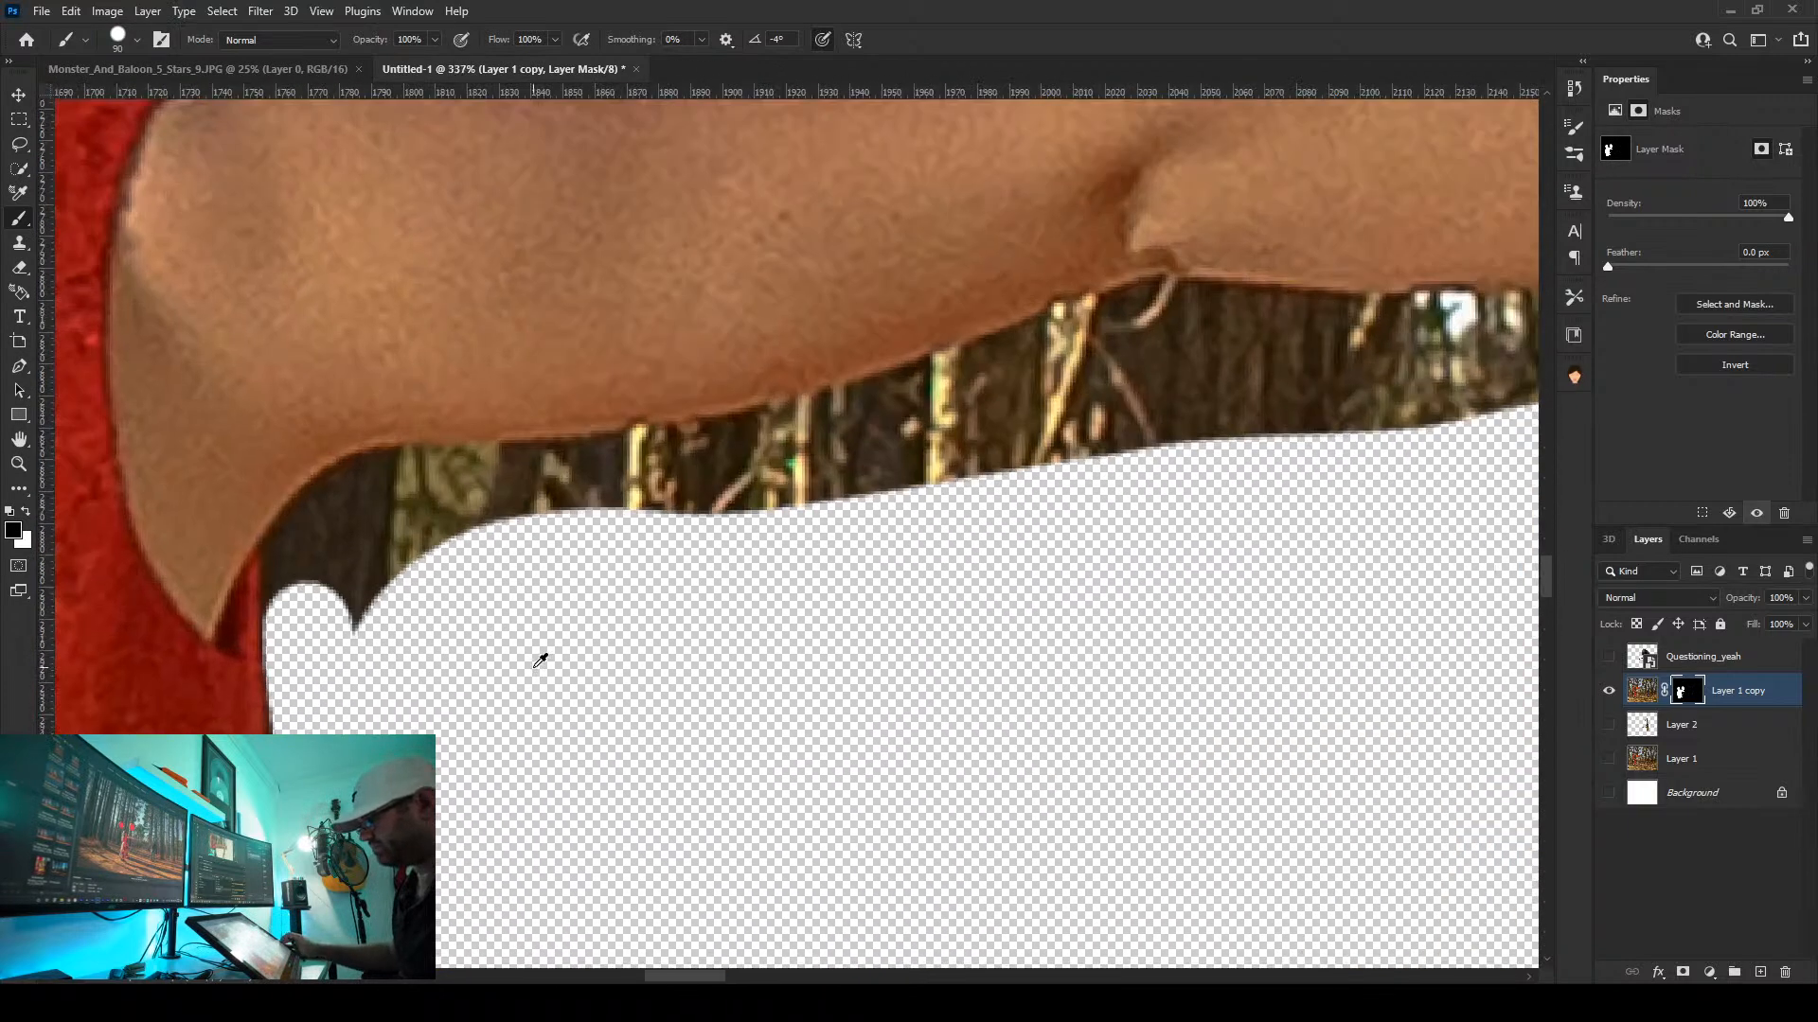
key("bracketleft")
key("bracketleft")
key("bracketleft")
key("bracketleft")
key("bracketleft")
key("bracketleft")
key("bracketleft")
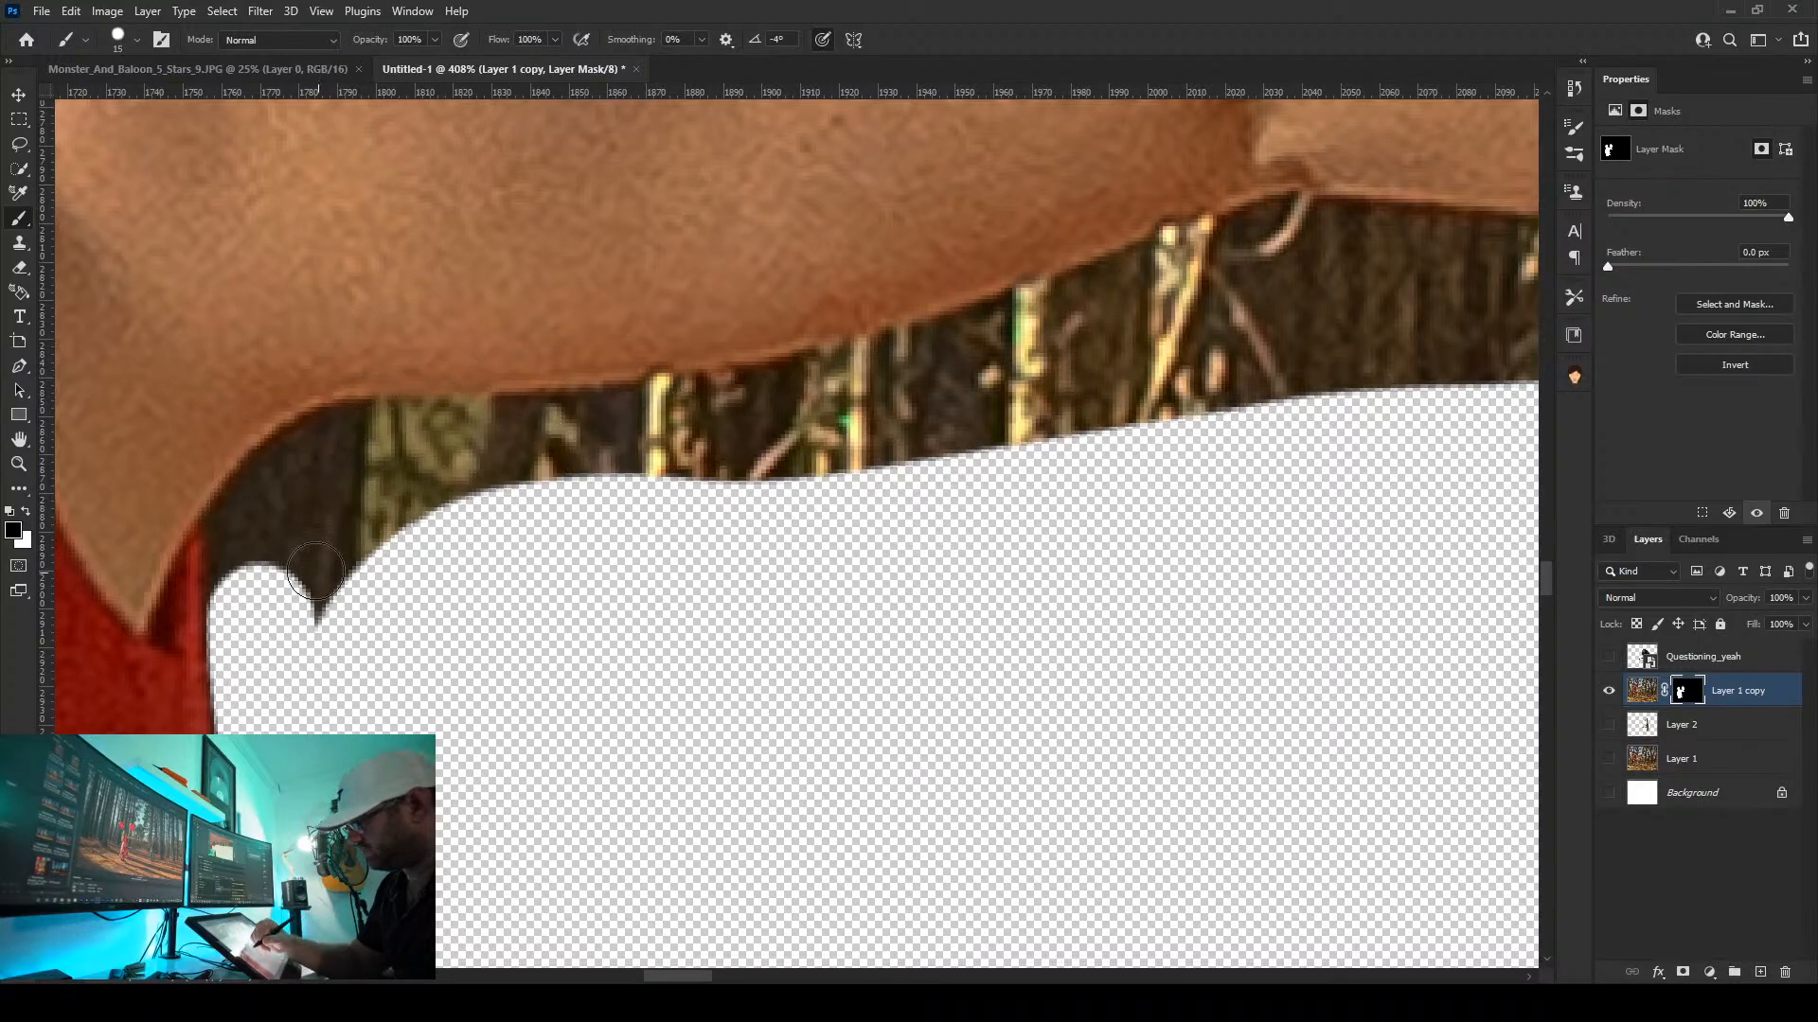
mouse_move(330, 572)
left_mouse_down()
mouse_move(252, 626)
mouse_move(234, 529)
mouse_move(268, 475)
mouse_move(363, 435)
mouse_move(337, 433)
mouse_move(298, 456)
mouse_move(288, 566)
mouse_move(307, 586)
mouse_move(403, 553)
mouse_move(416, 513)
mouse_move(333, 522)
mouse_move(422, 466)
mouse_move(352, 494)
mouse_move(353, 447)
mouse_move(382, 430)
mouse_move(675, 406)
mouse_move(401, 502)
mouse_move(459, 476)
mouse_move(799, 479)
mouse_move(613, 501)
mouse_move(597, 477)
mouse_move(719, 434)
mouse_move(610, 456)
mouse_move(687, 406)
mouse_move(865, 374)
mouse_move(819, 405)
left_mouse_up()
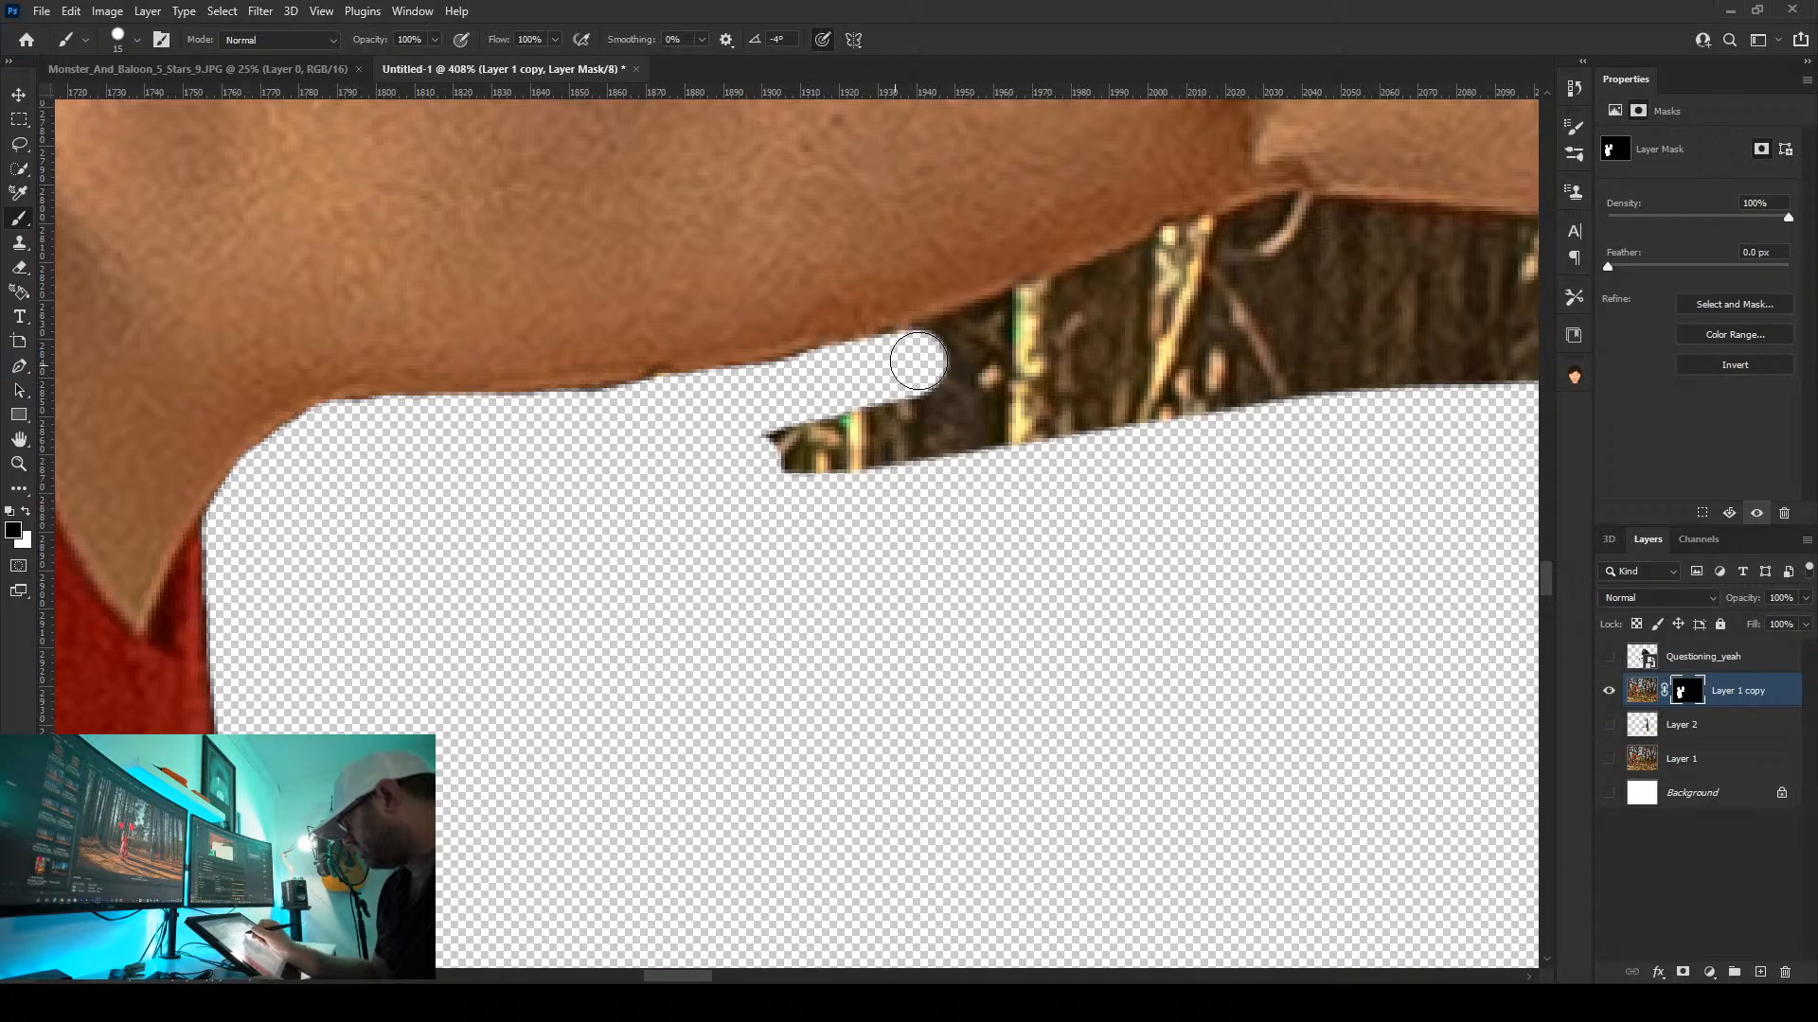
mouse_move(918, 361)
left_mouse_down()
mouse_move(751, 429)
mouse_move(893, 463)
mouse_move(1149, 367)
left_mouse_up()
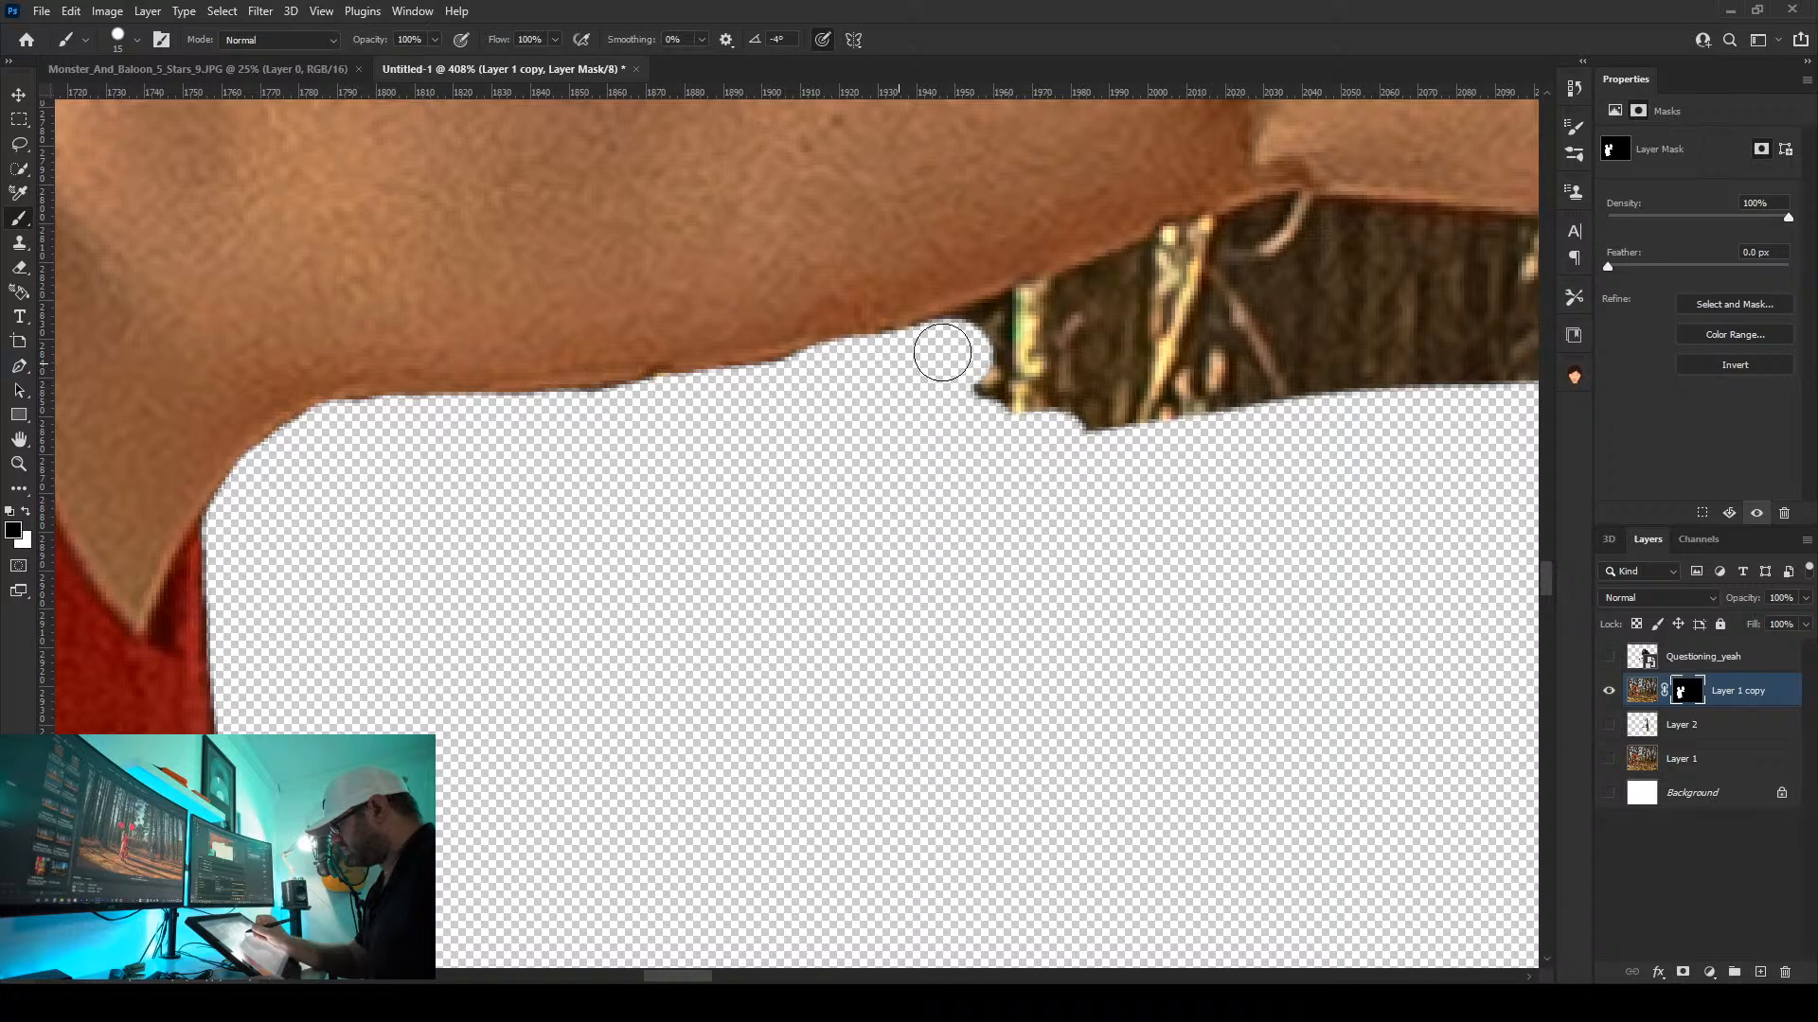
mouse_move(942, 352)
left_mouse_down()
mouse_move(1204, 247)
mouse_move(1177, 254)
mouse_move(1312, 222)
mouse_move(1220, 265)
mouse_move(1270, 276)
mouse_move(1048, 359)
mouse_move(1086, 346)
mouse_move(1044, 418)
mouse_move(1299, 401)
left_mouse_up()
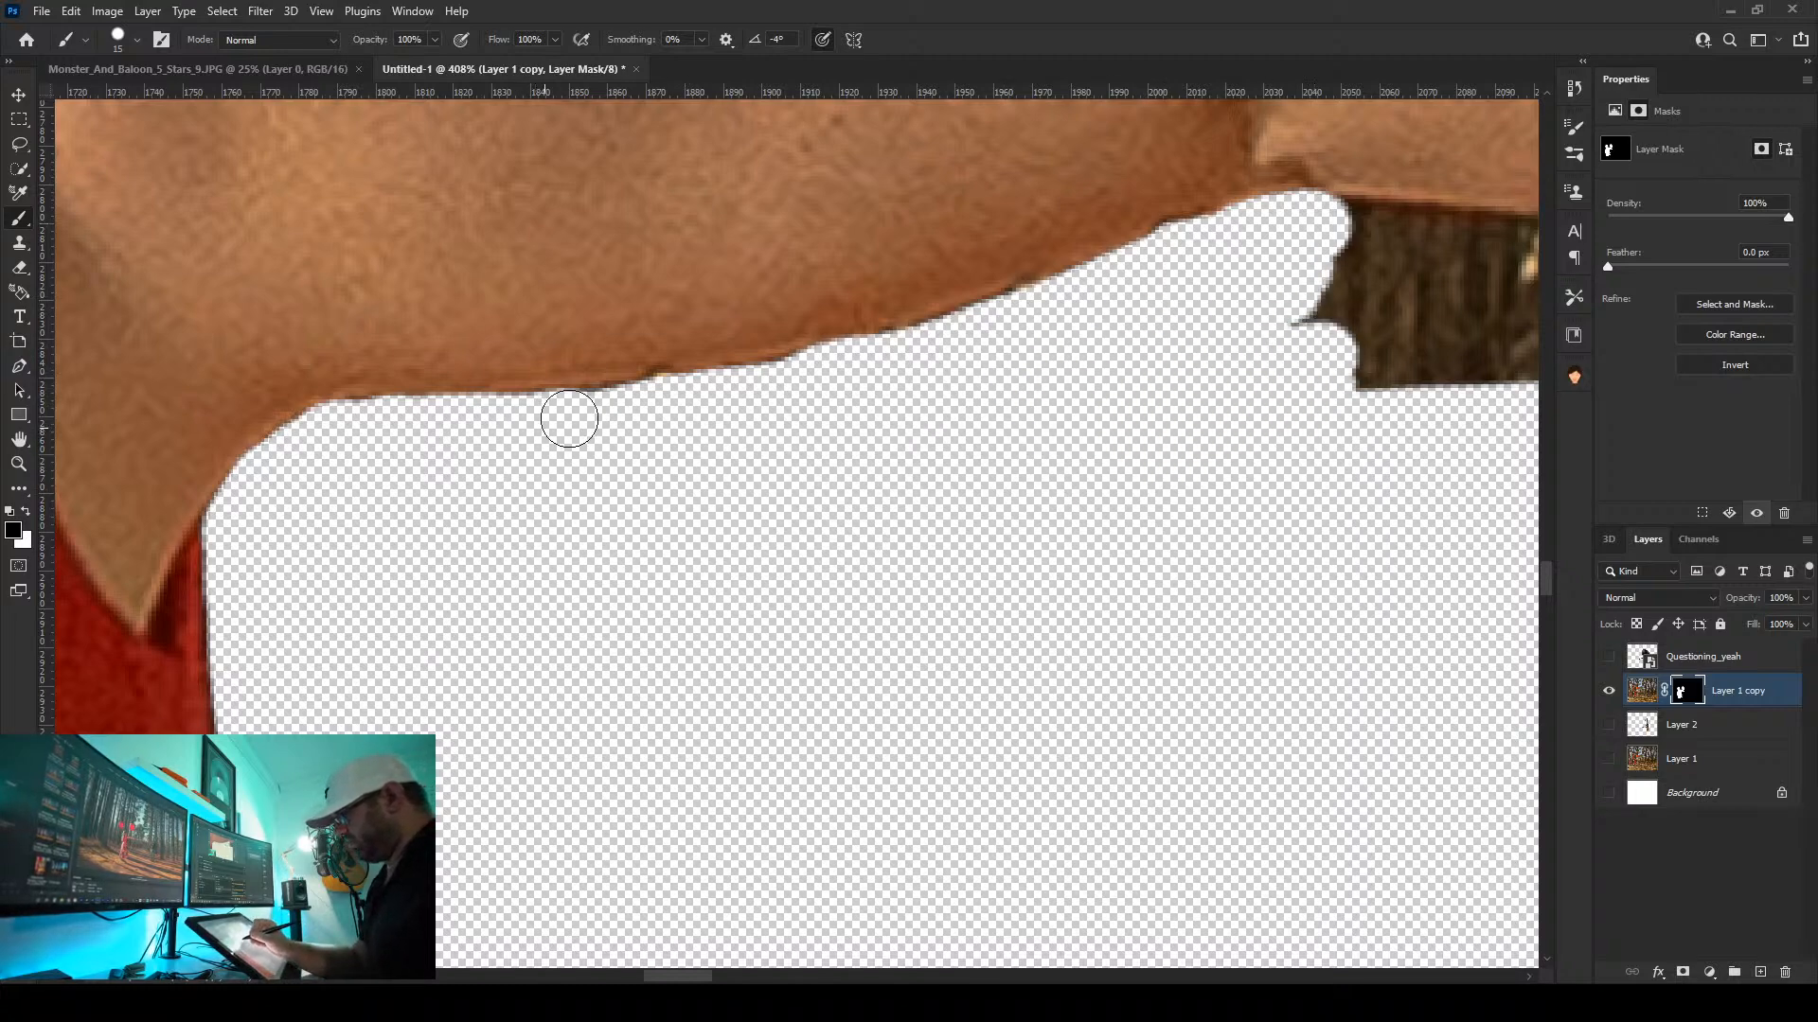
Mask out the trees along the forearm's underside up to the fist and along the inner side of the ribbon below it
left_click_drag(1314, 405, 633, 556)
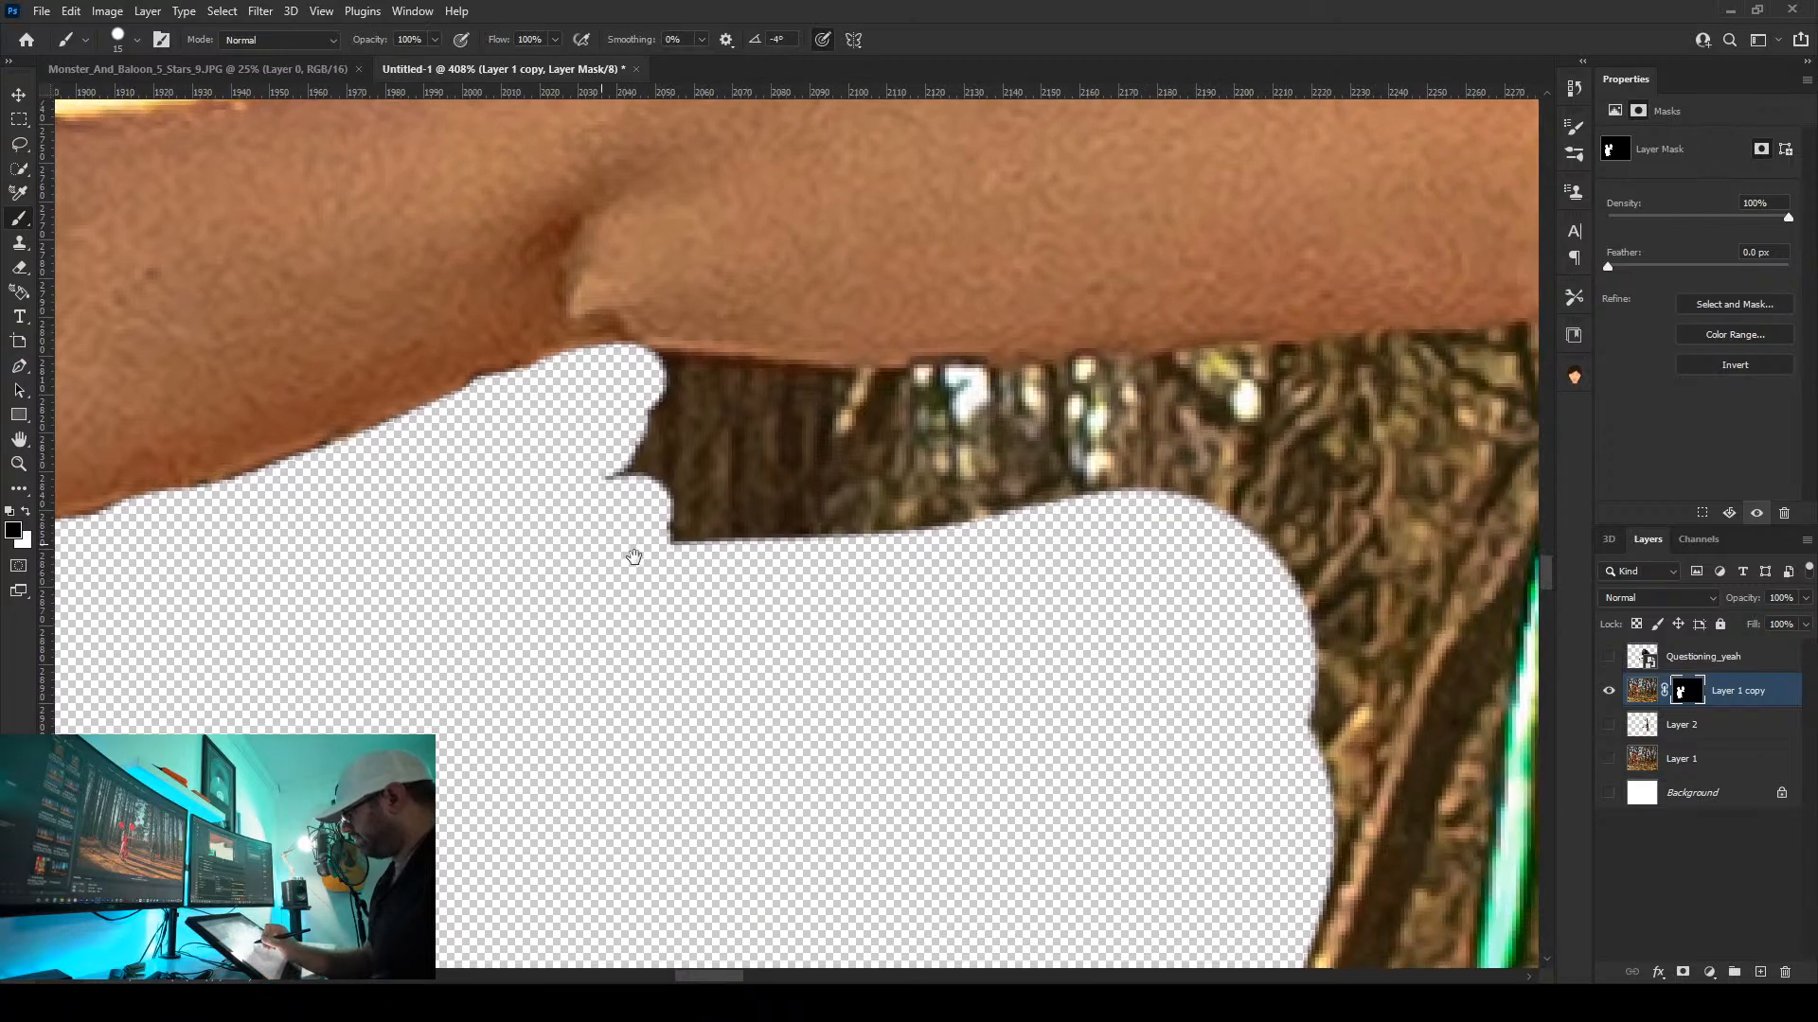
mouse_move(888, 535)
left_mouse_down()
mouse_move(714, 539)
mouse_move(707, 462)
mouse_move(652, 416)
mouse_move(772, 392)
mouse_move(885, 399)
mouse_move(860, 396)
mouse_move(827, 479)
mouse_move(1091, 502)
mouse_move(1035, 481)
left_mouse_up()
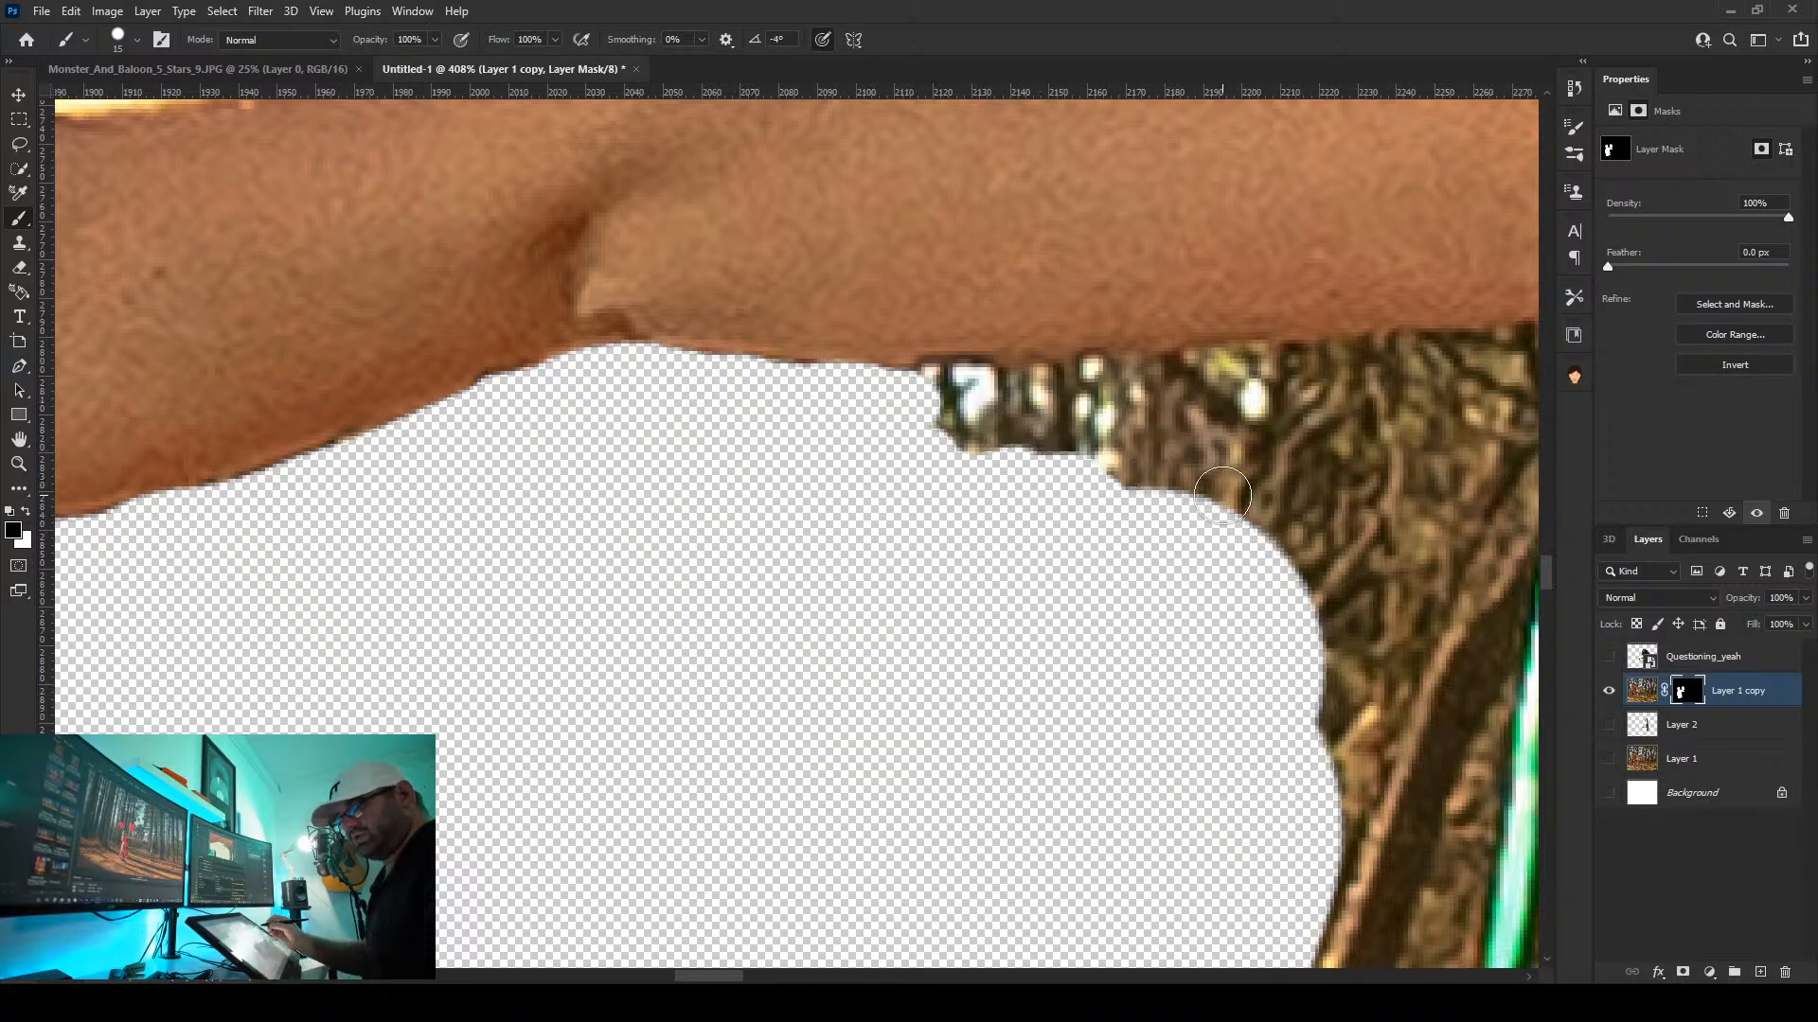
left_click_drag(1222, 495, 758, 429)
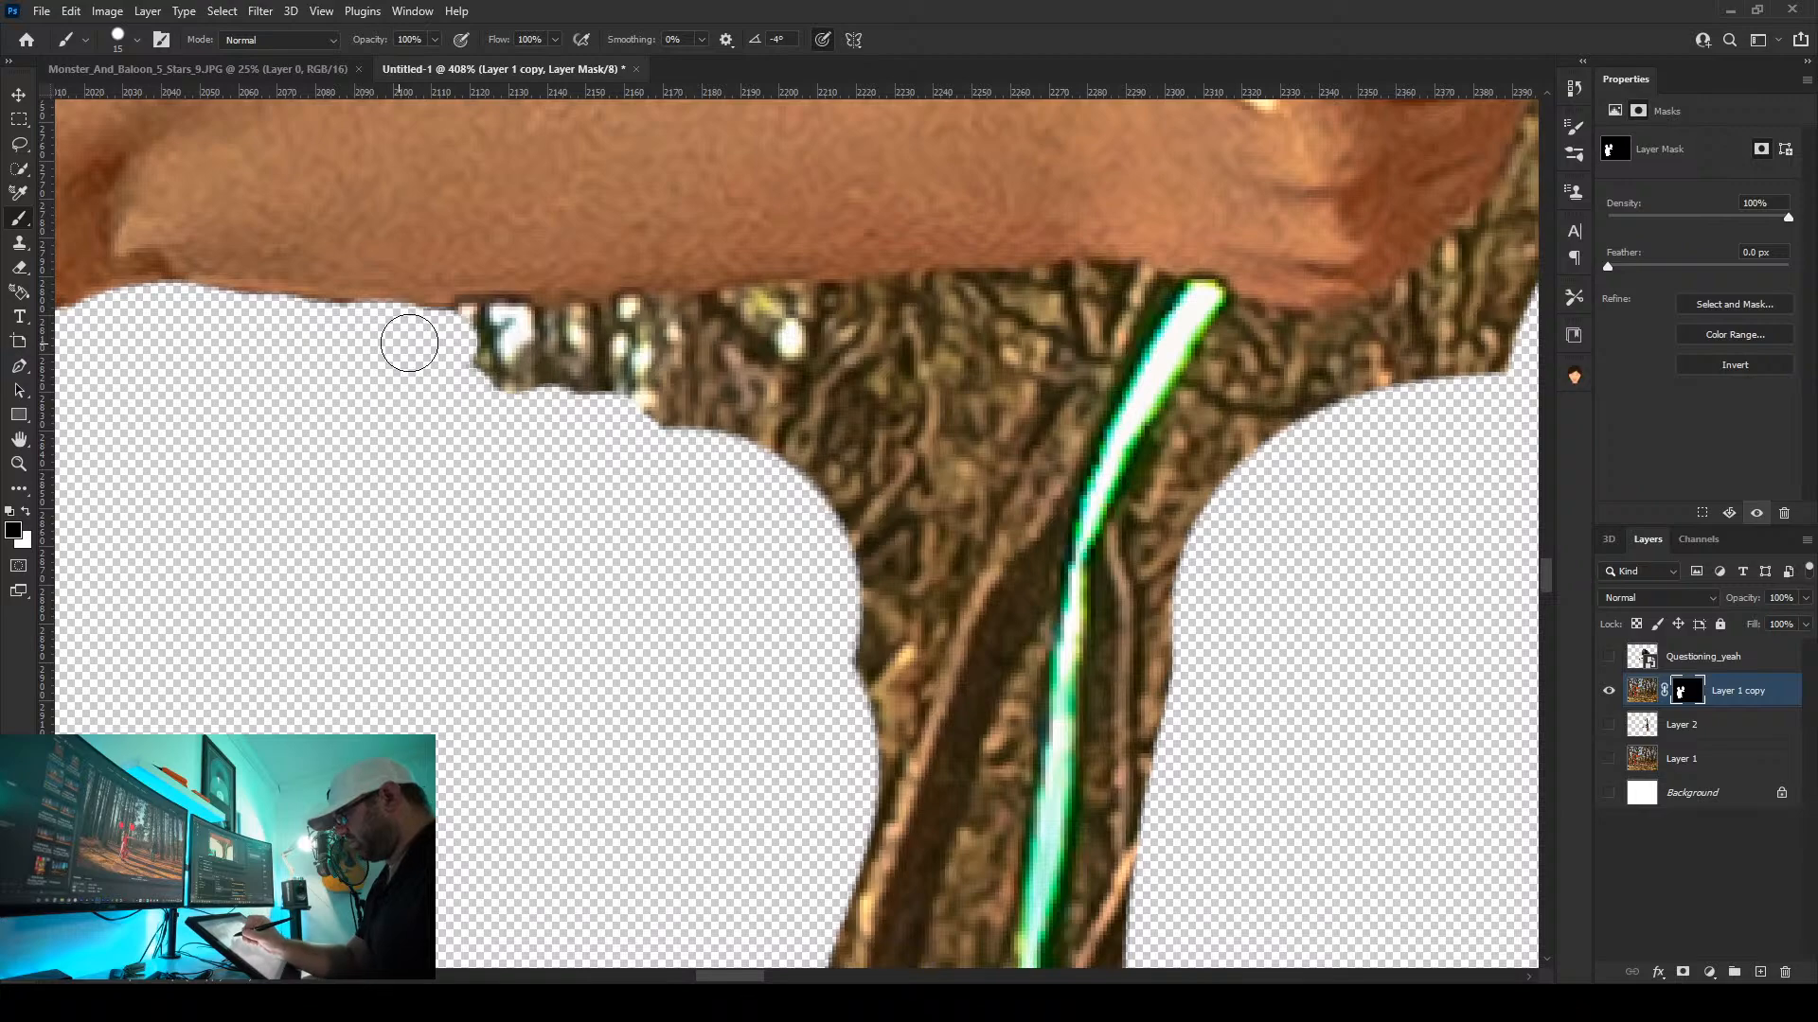
mouse_move(461, 335)
left_mouse_down()
mouse_move(618, 343)
mouse_move(632, 324)
mouse_move(687, 338)
mouse_move(672, 343)
mouse_move(808, 313)
left_mouse_up()
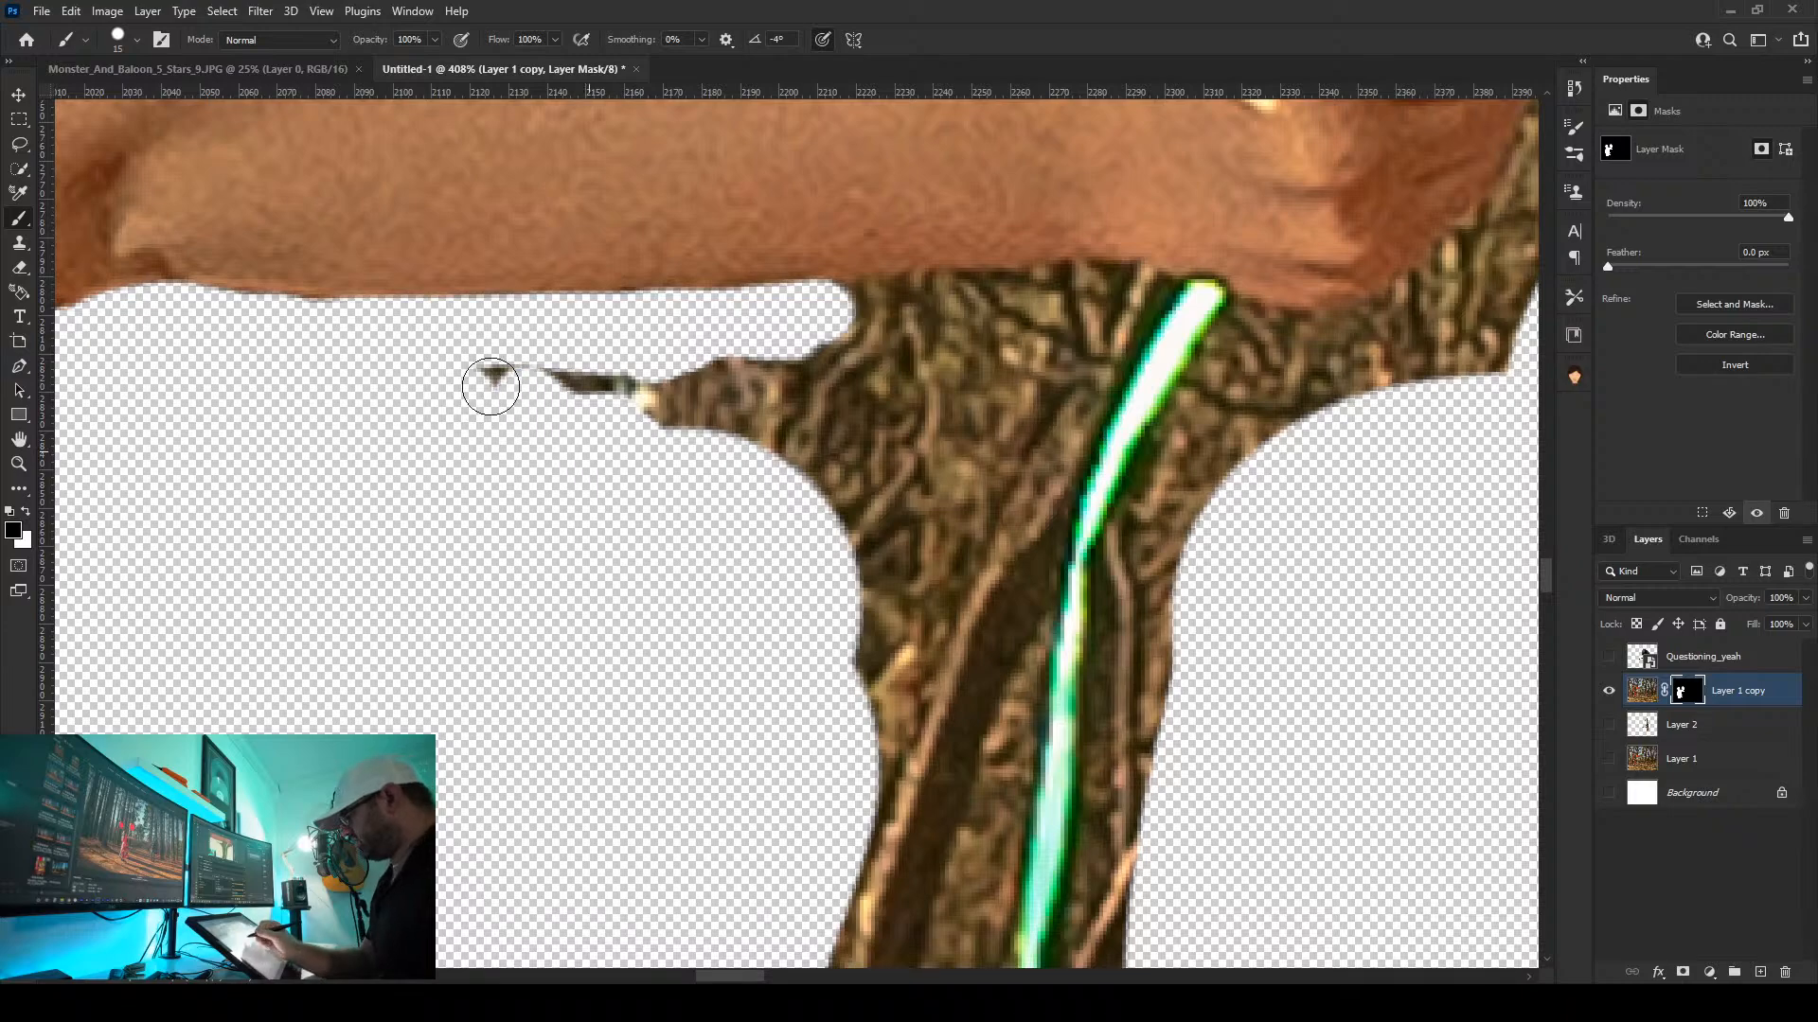
mouse_move(492, 387)
left_mouse_down()
mouse_move(597, 425)
mouse_move(750, 408)
left_mouse_up()
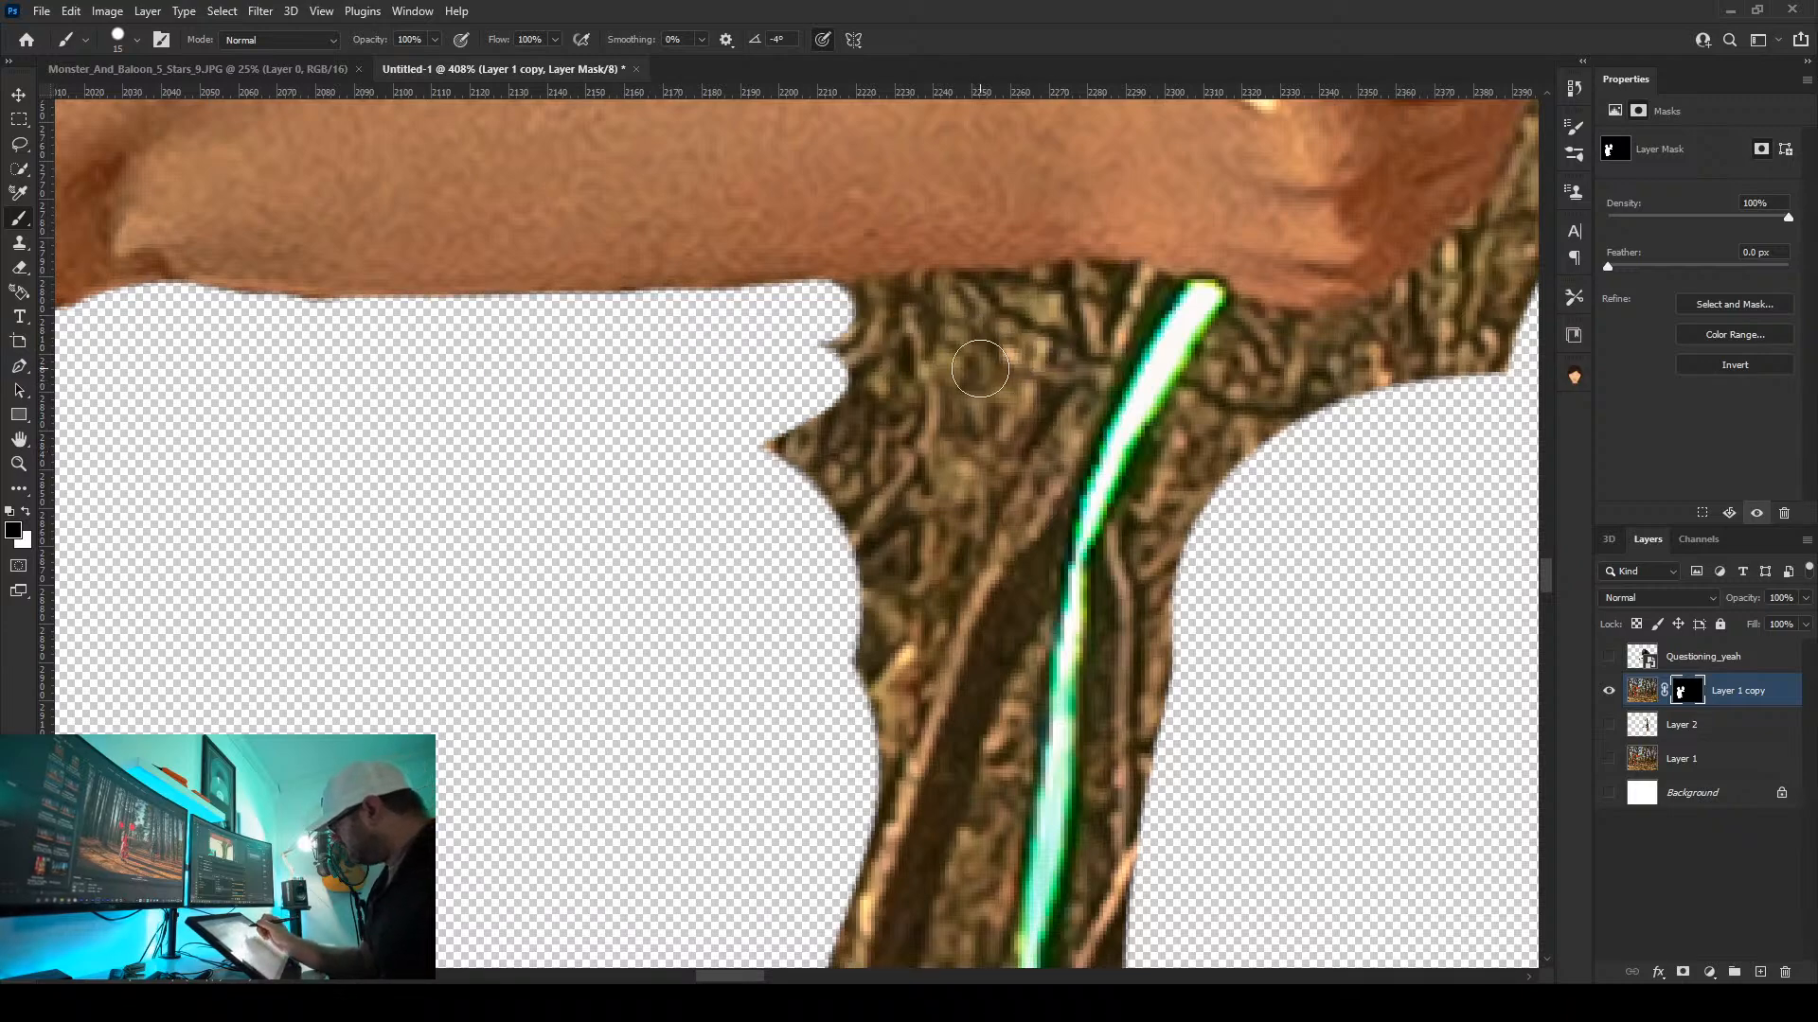
mouse_move(1143, 301)
left_mouse_down()
mouse_move(1066, 458)
mouse_move(989, 924)
mouse_move(973, 810)
mouse_move(943, 890)
mouse_move(873, 815)
mouse_move(989, 687)
mouse_move(992, 731)
mouse_move(951, 619)
mouse_move(882, 710)
mouse_move(888, 644)
mouse_move(998, 512)
mouse_move(1029, 515)
mouse_move(836, 606)
mouse_move(802, 565)
mouse_move(818, 409)
mouse_move(880, 515)
mouse_move(996, 468)
mouse_move(1036, 425)
mouse_move(975, 412)
mouse_move(1088, 294)
mouse_move(1122, 297)
mouse_move(841, 308)
mouse_move(758, 340)
mouse_move(953, 360)
mouse_move(902, 447)
left_mouse_up()
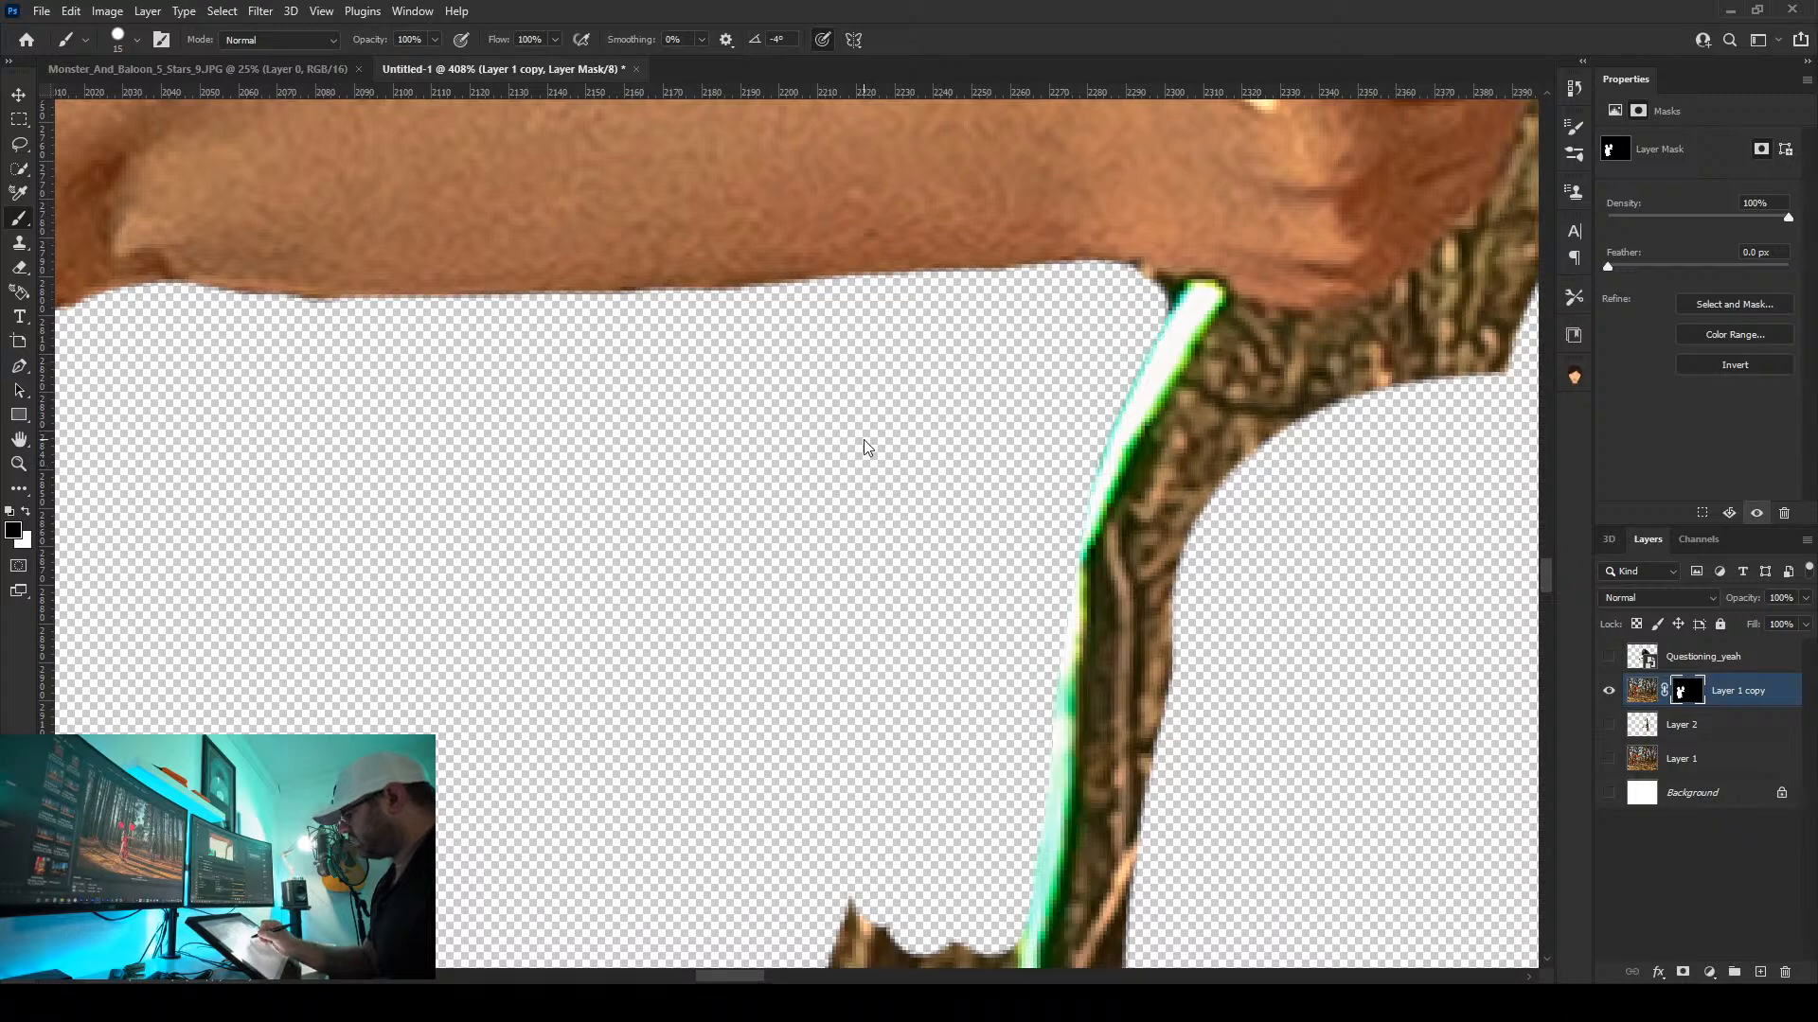
Clear the trees on the outer side of the ribbon just below the fist with a smaller black brush, finishing at 20 px
key("bracketleft")
key("bracketleft")
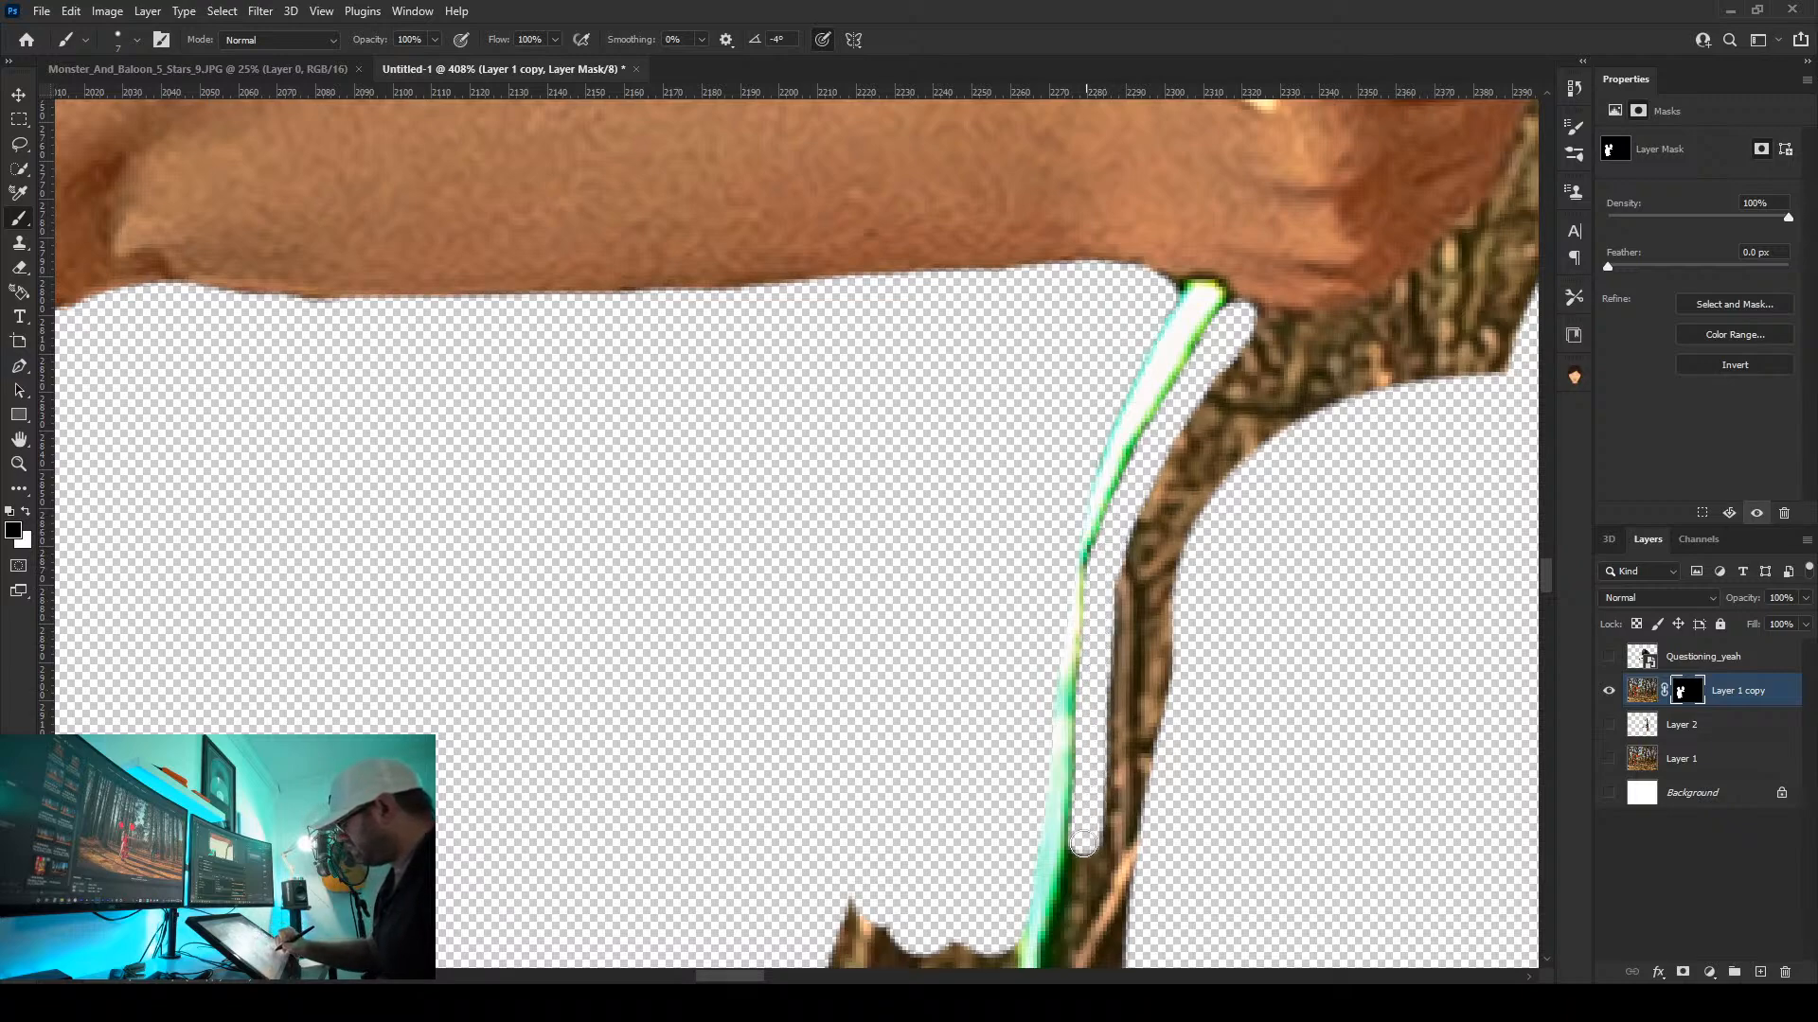
mouse_move(1071, 947)
left_mouse_down()
mouse_move(1147, 896)
mouse_move(1145, 869)
mouse_move(1108, 904)
mouse_move(1177, 792)
mouse_move(1107, 897)
mouse_move(1165, 738)
mouse_move(1155, 695)
left_mouse_up()
key("bracketright")
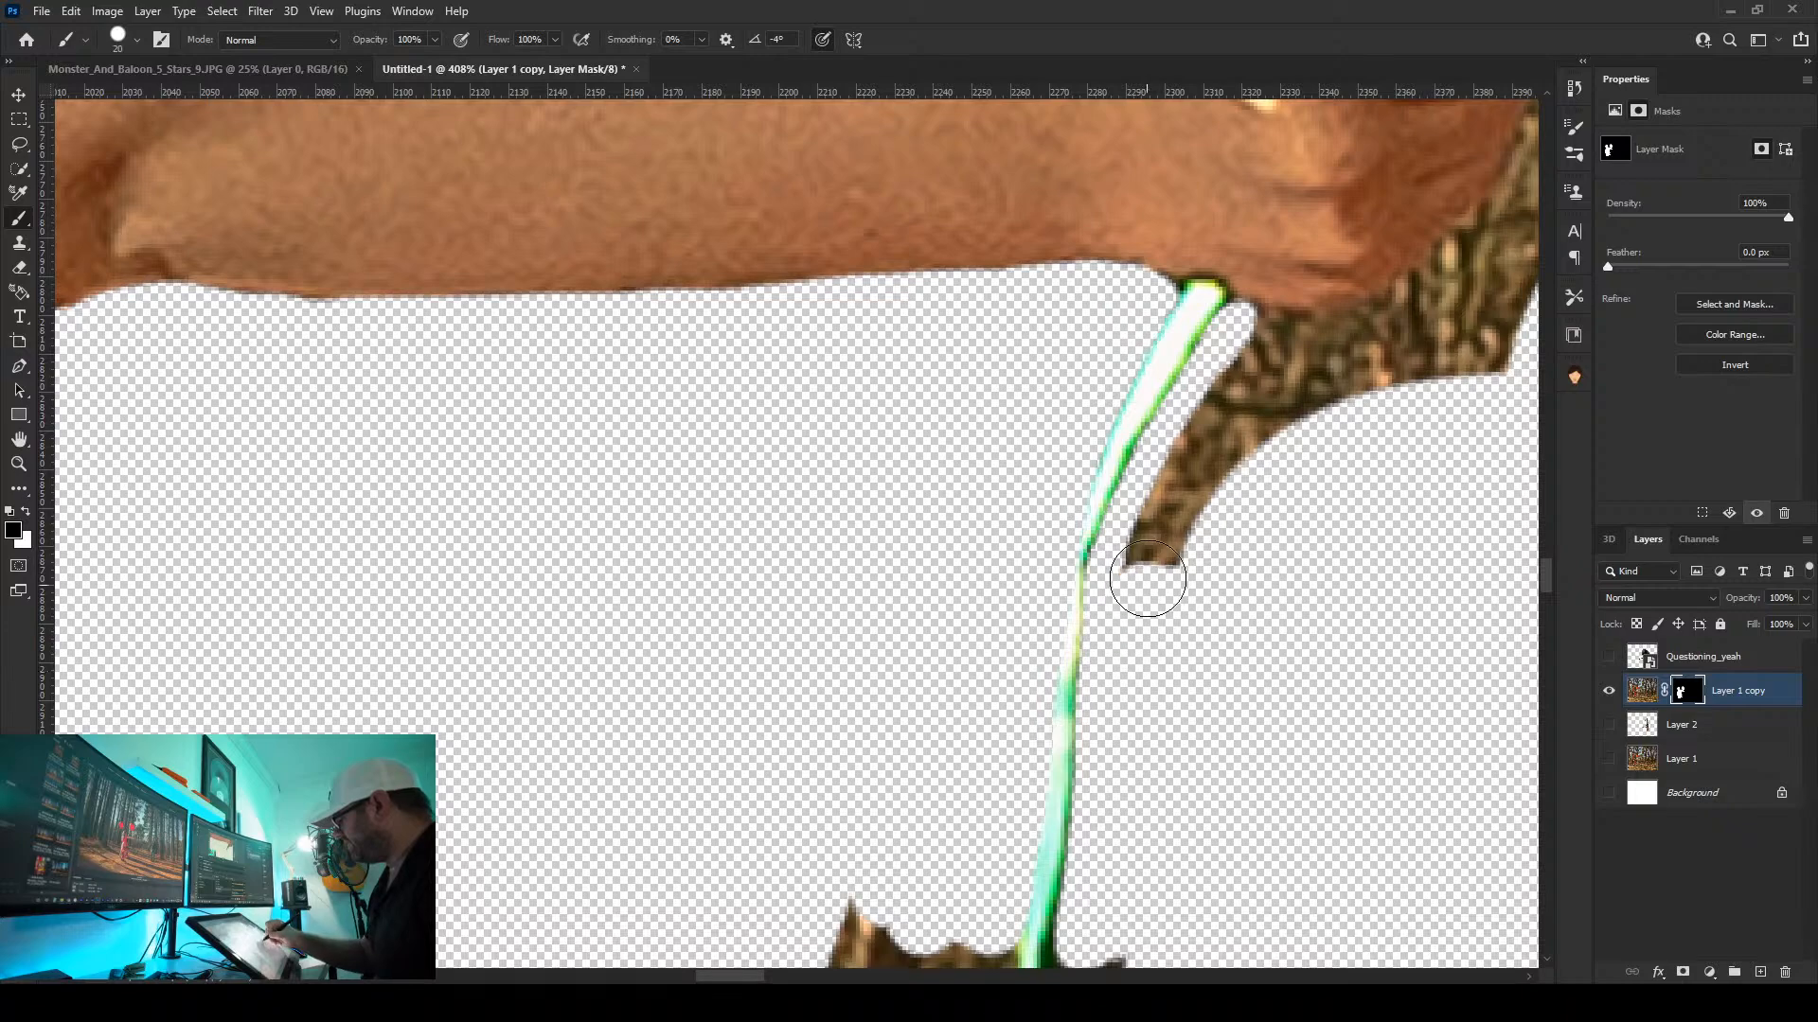
mouse_move(1147, 579)
left_mouse_down()
mouse_move(1240, 394)
mouse_move(1273, 370)
mouse_move(1269, 348)
mouse_move(1379, 340)
mouse_move(1437, 312)
mouse_move(1108, 597)
mouse_move(938, 696)
mouse_move(886, 826)
left_mouse_up()
mouse_move(1135, 193)
left_mouse_down()
mouse_move(1049, 256)
mouse_move(1040, 293)
mouse_move(1061, 311)
mouse_move(1080, 414)
mouse_move(1028, 530)
mouse_move(981, 573)
left_mouse_up()
Mask out the tree bark on both sides of the ribbon's next section down with the 20 px black brush
scroll(982, 573, "down", 10)
scroll(982, 573, "left", 3)
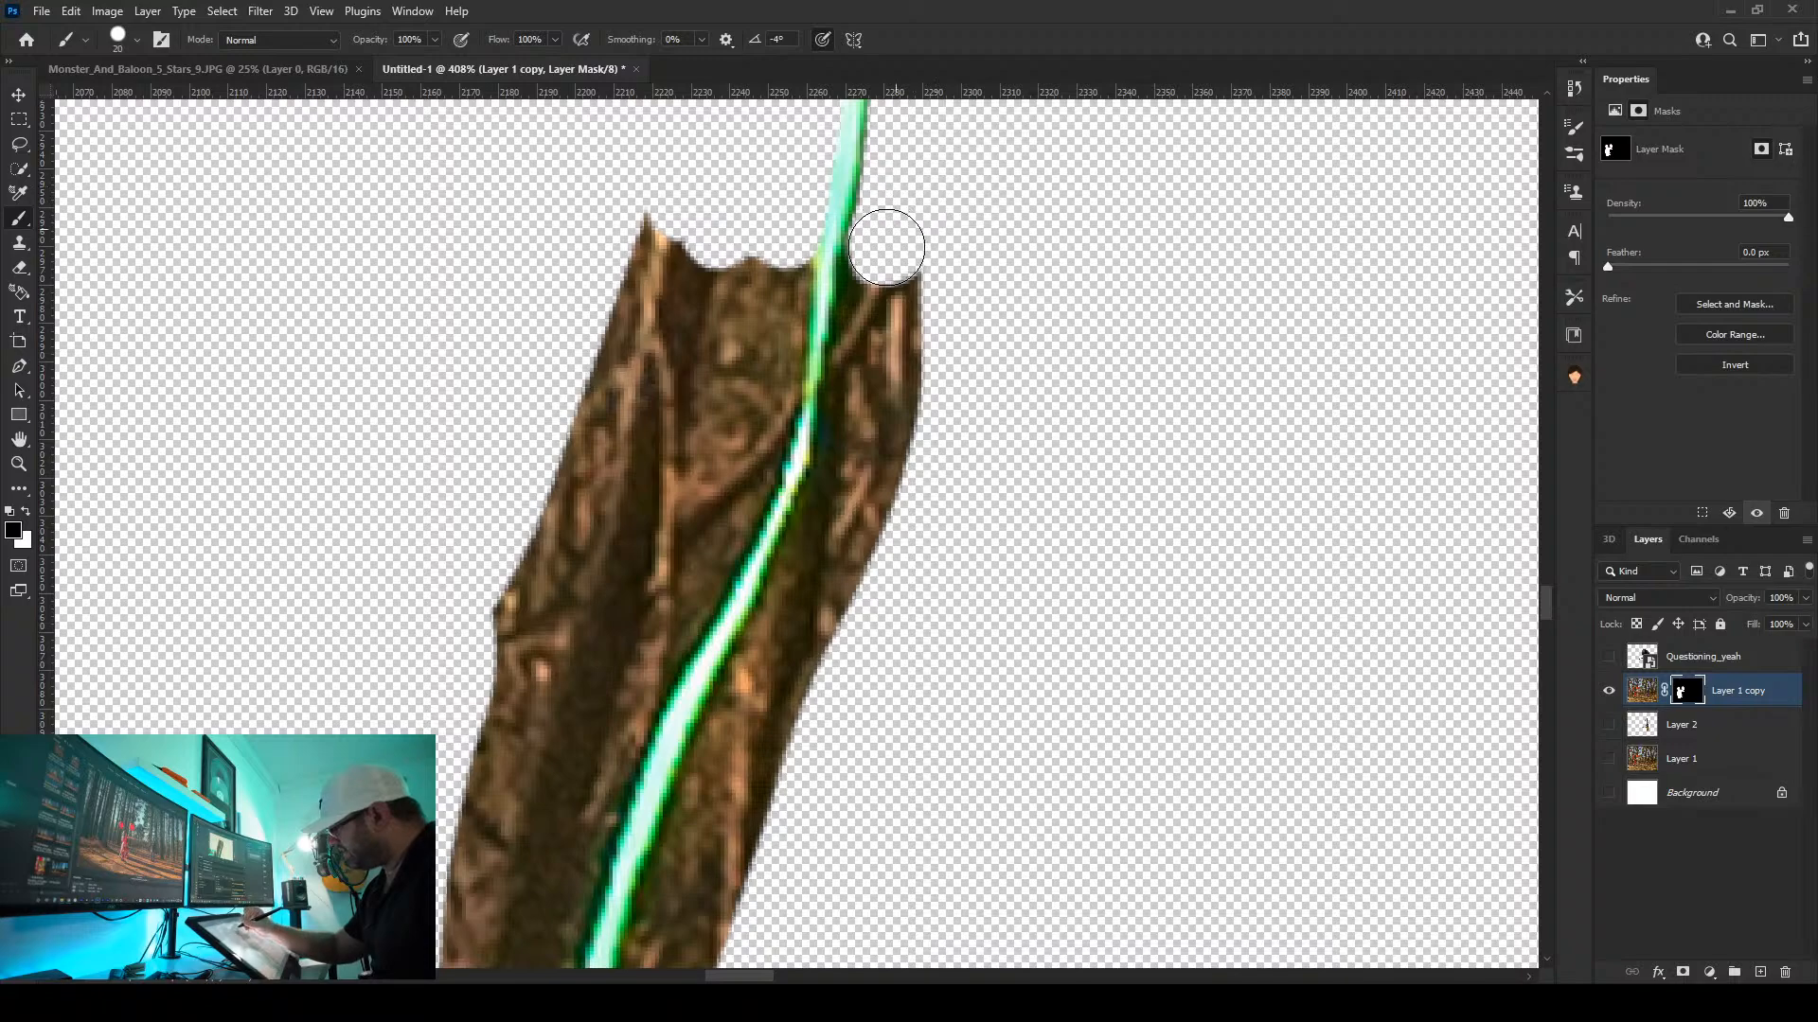
mouse_move(887, 247)
left_mouse_down()
mouse_move(843, 491)
mouse_move(668, 935)
mouse_move(767, 872)
mouse_move(896, 535)
mouse_move(948, 293)
left_mouse_up()
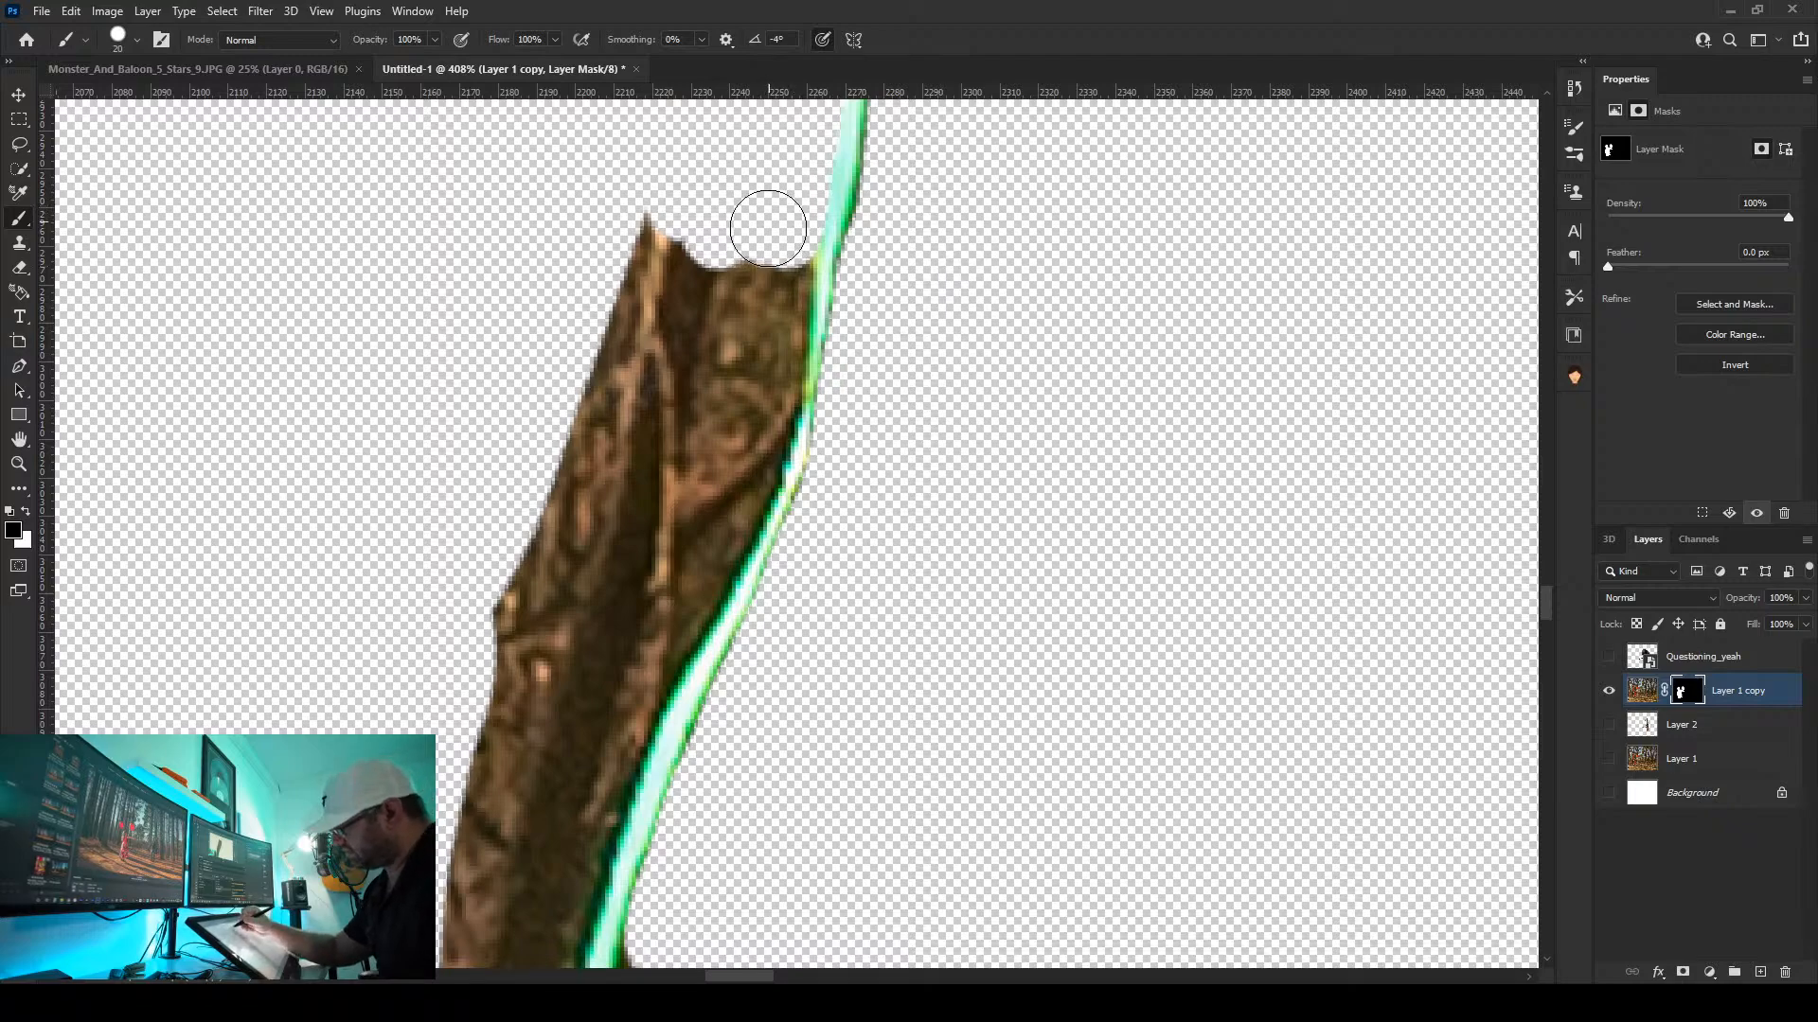
mouse_move(775, 259)
left_mouse_down()
mouse_move(729, 525)
mouse_move(634, 697)
mouse_move(592, 829)
mouse_move(563, 840)
mouse_move(716, 359)
mouse_move(701, 238)
mouse_move(602, 329)
mouse_move(582, 513)
mouse_move(597, 547)
mouse_move(517, 548)
left_mouse_up()
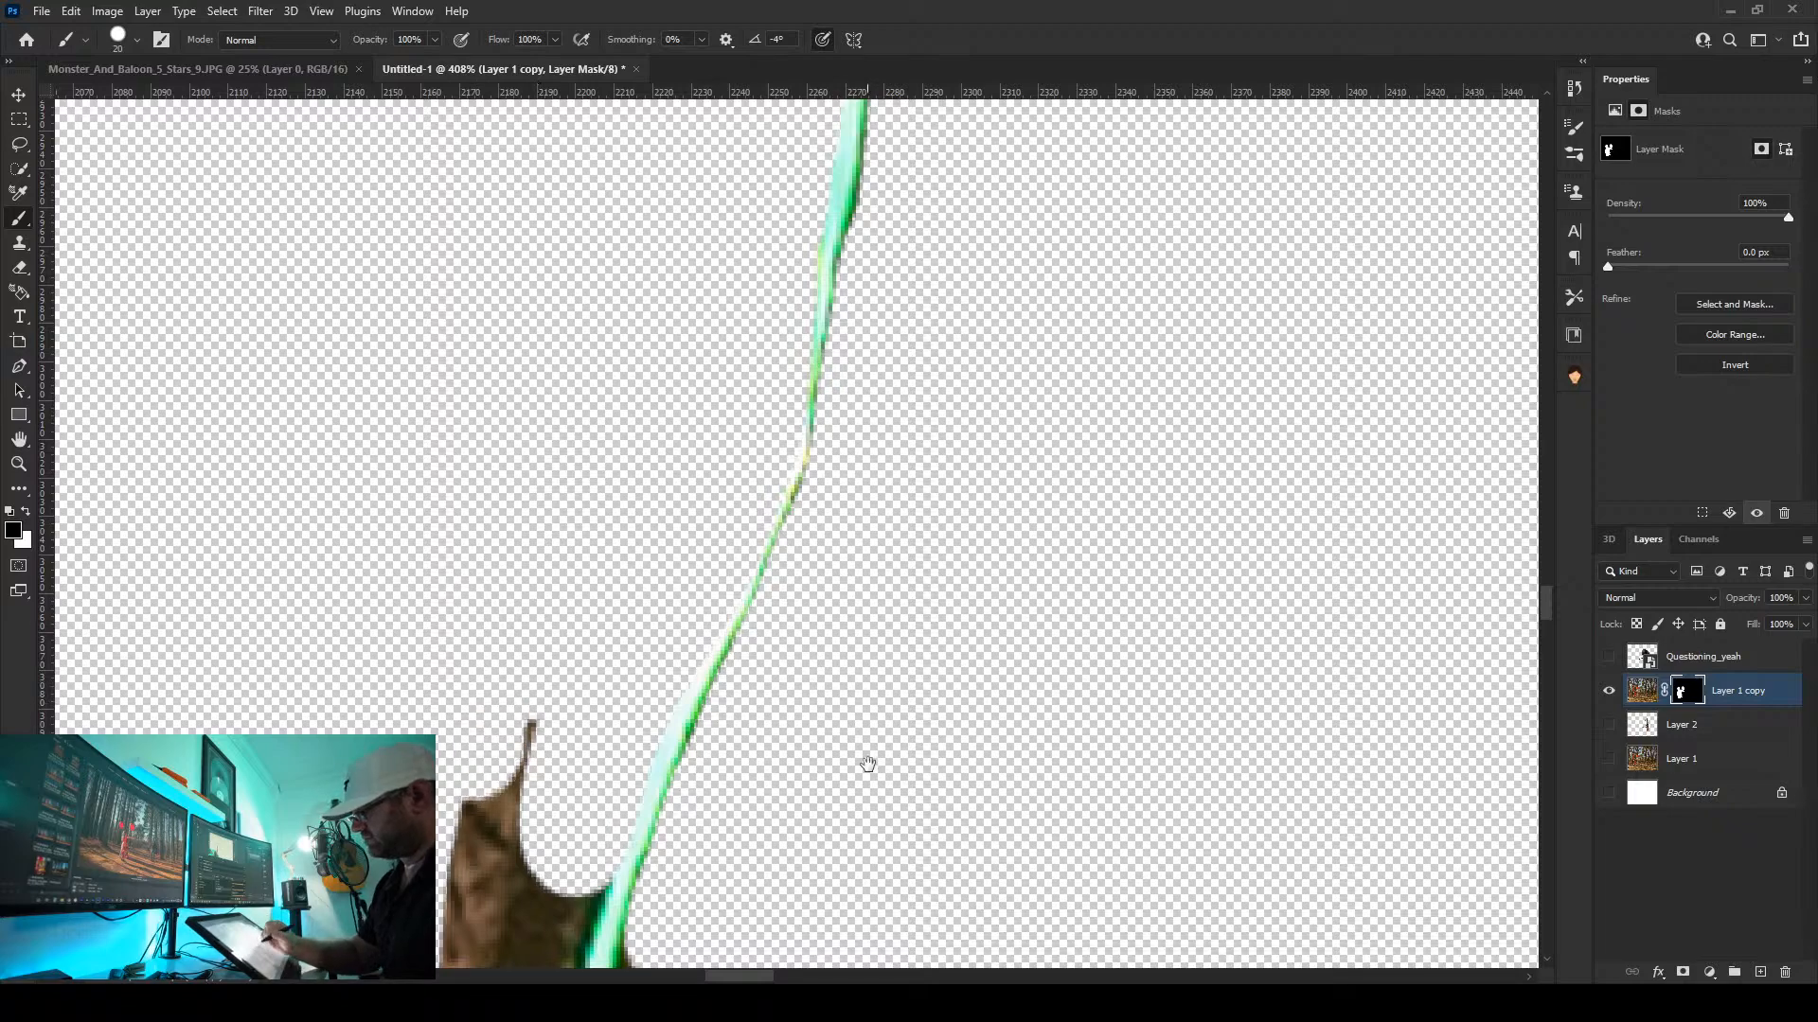
Continue down the hanging ribbon, masking out the remaining trunk on both sides and the leftover sliver beside it
left_click_drag(867, 764, 915, 291)
left_click_drag(568, 190, 467, 435)
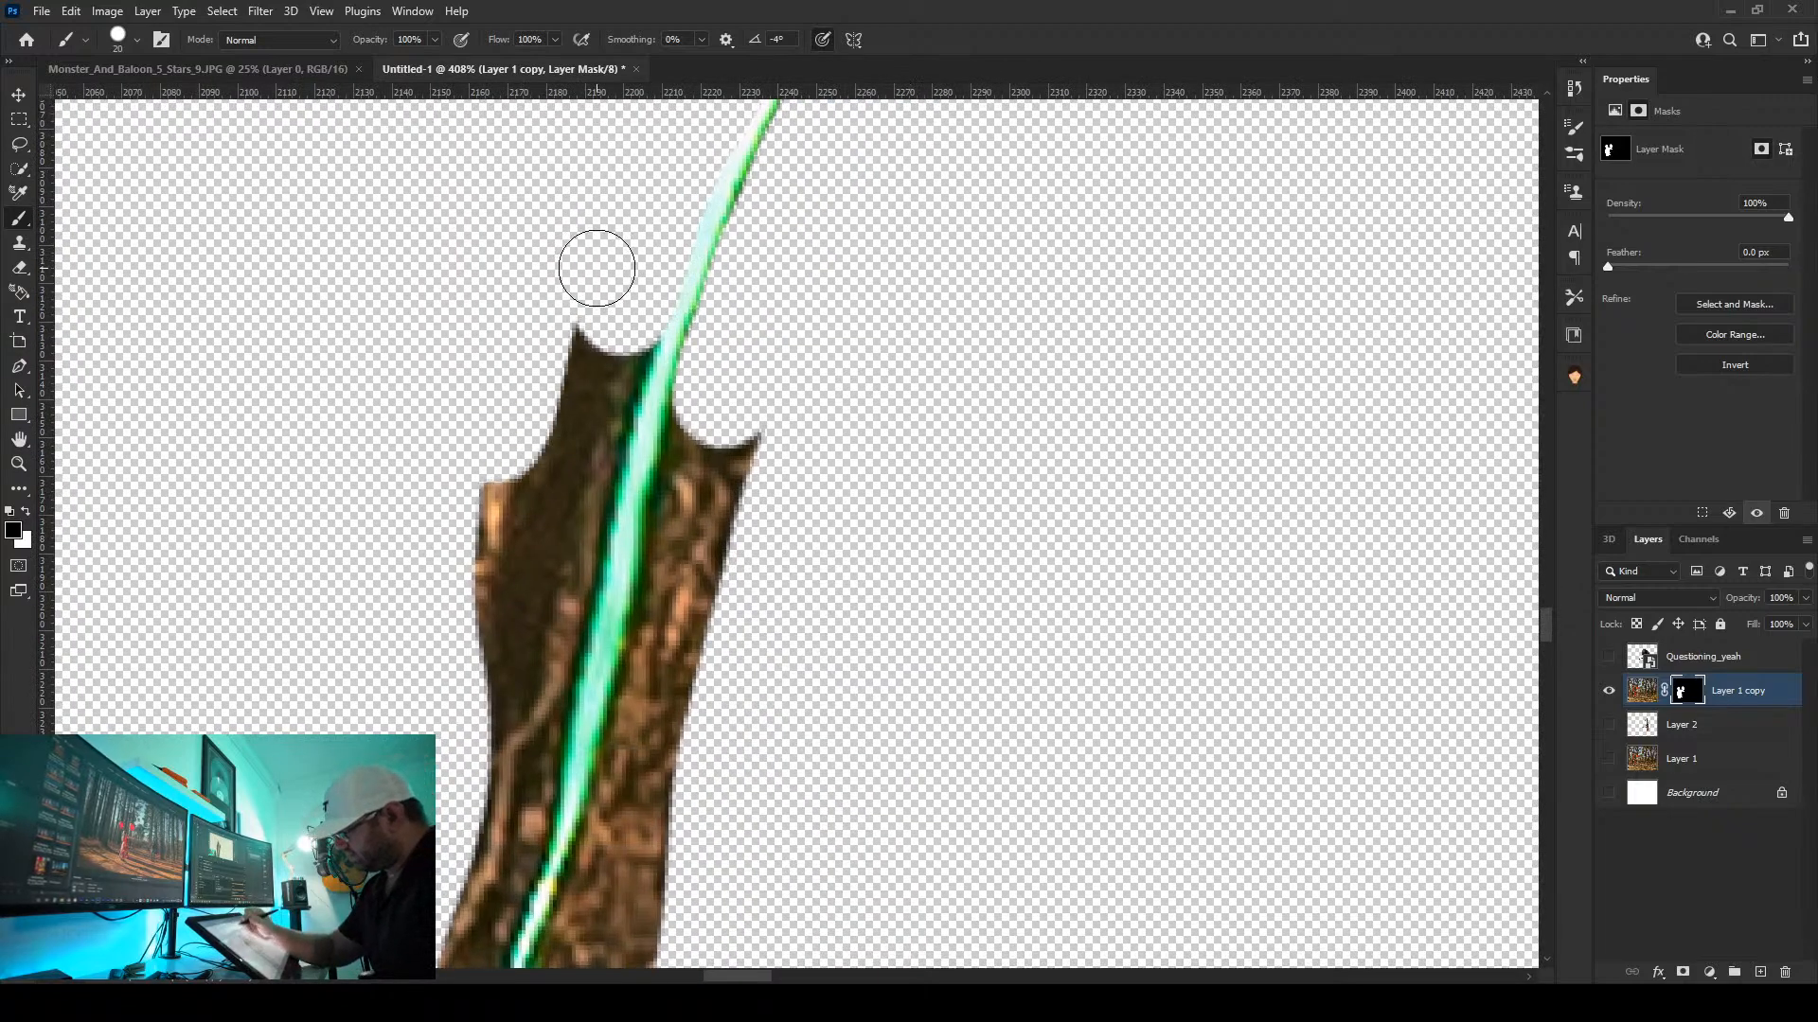
mouse_move(623, 331)
left_mouse_down()
mouse_move(523, 796)
mouse_move(499, 758)
mouse_move(503, 520)
mouse_move(459, 649)
left_mouse_up()
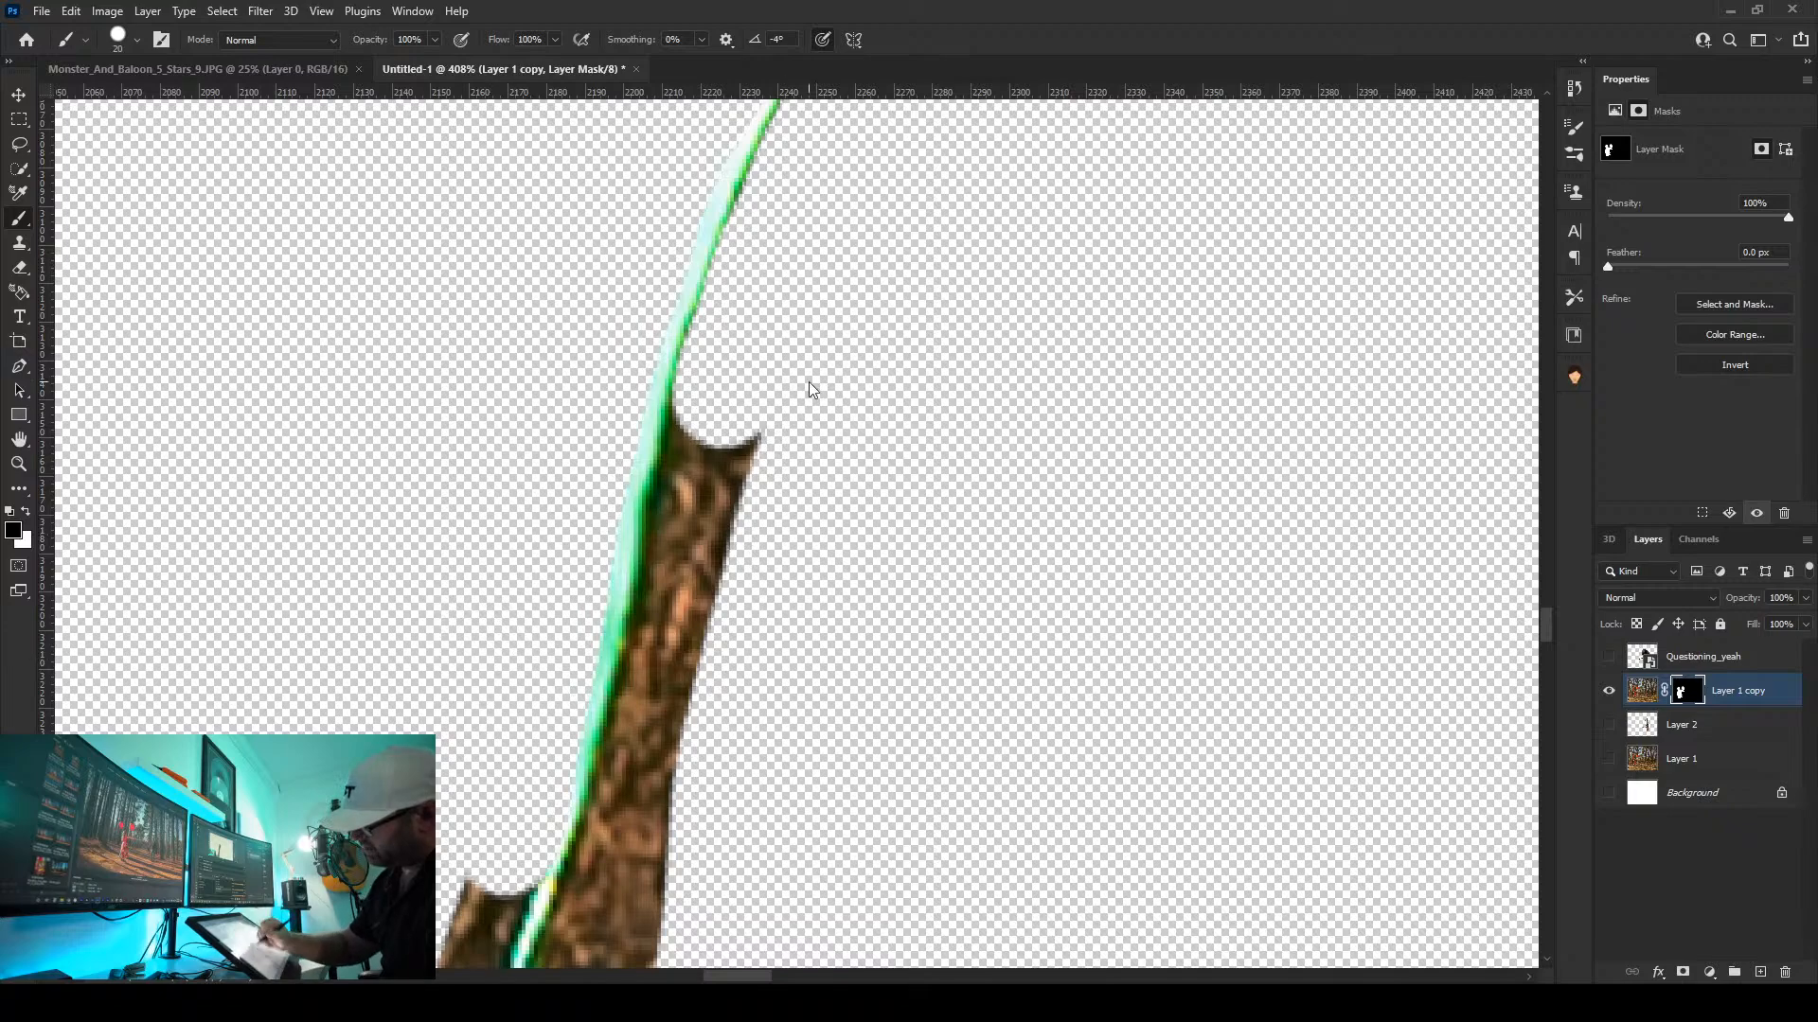
left_click_drag(728, 374, 623, 856)
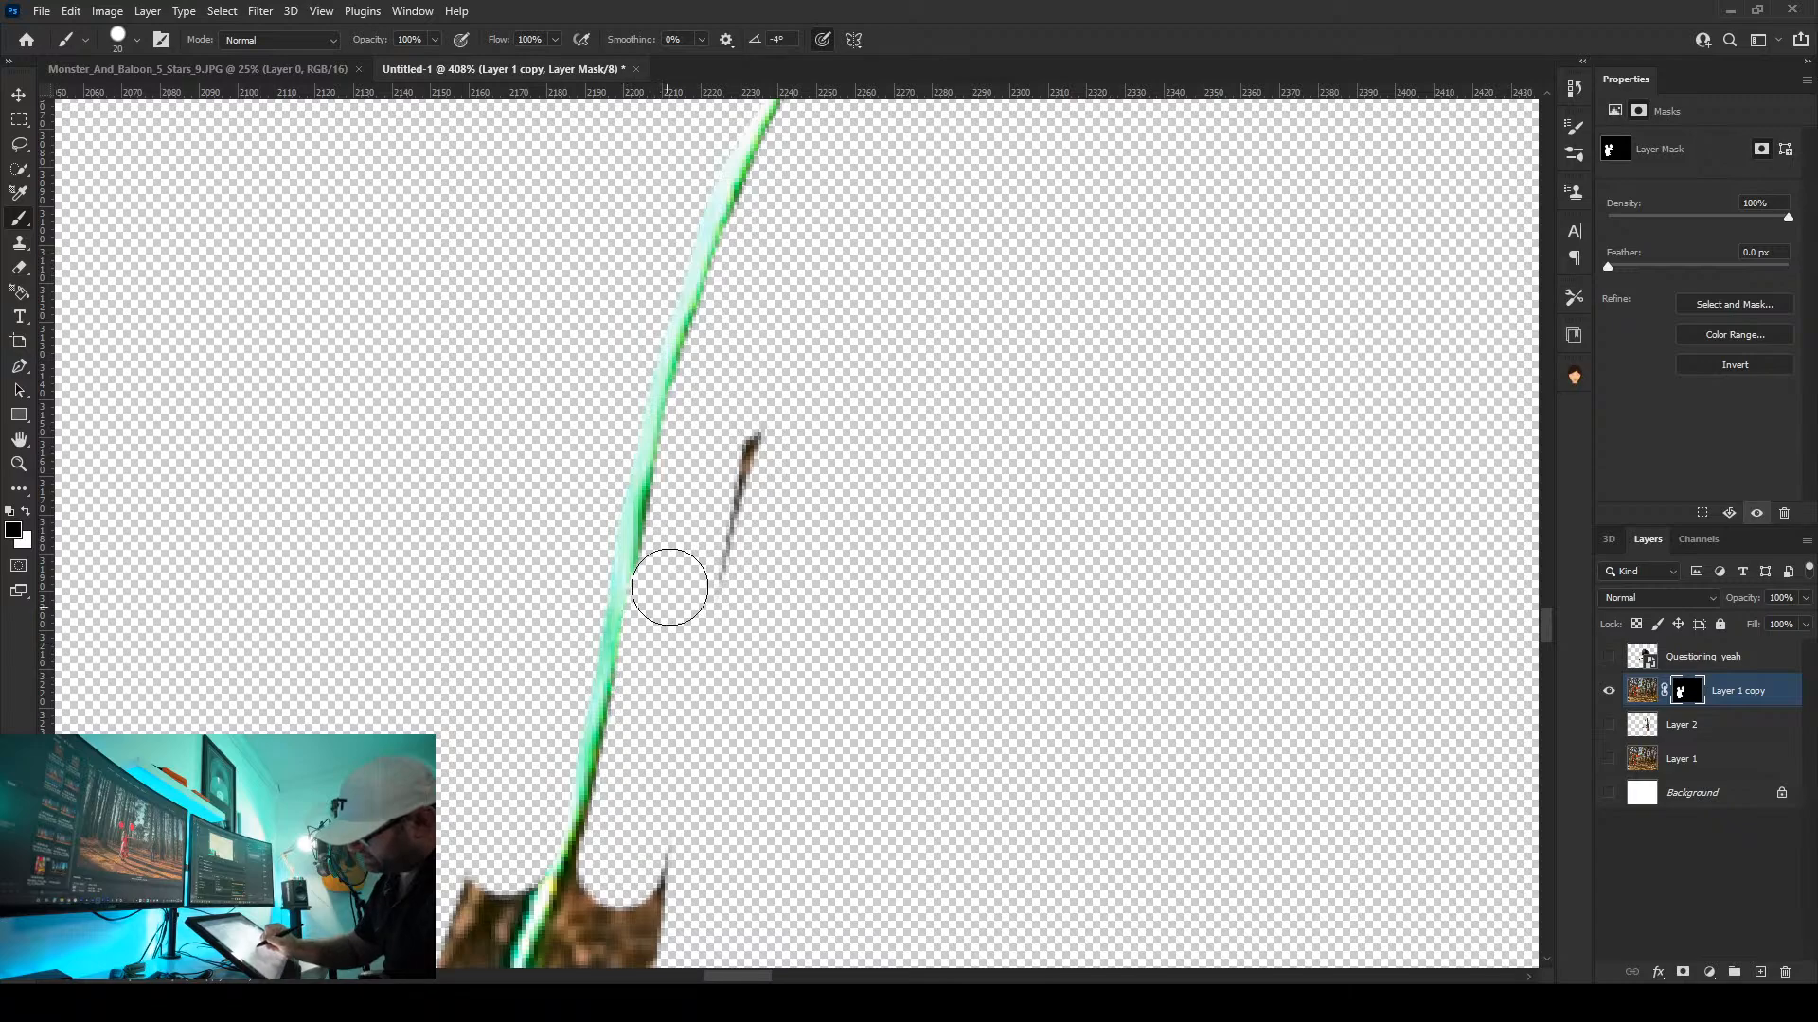
mouse_move(755, 581)
left_mouse_down()
mouse_move(824, 394)
mouse_move(836, 183)
left_mouse_up()
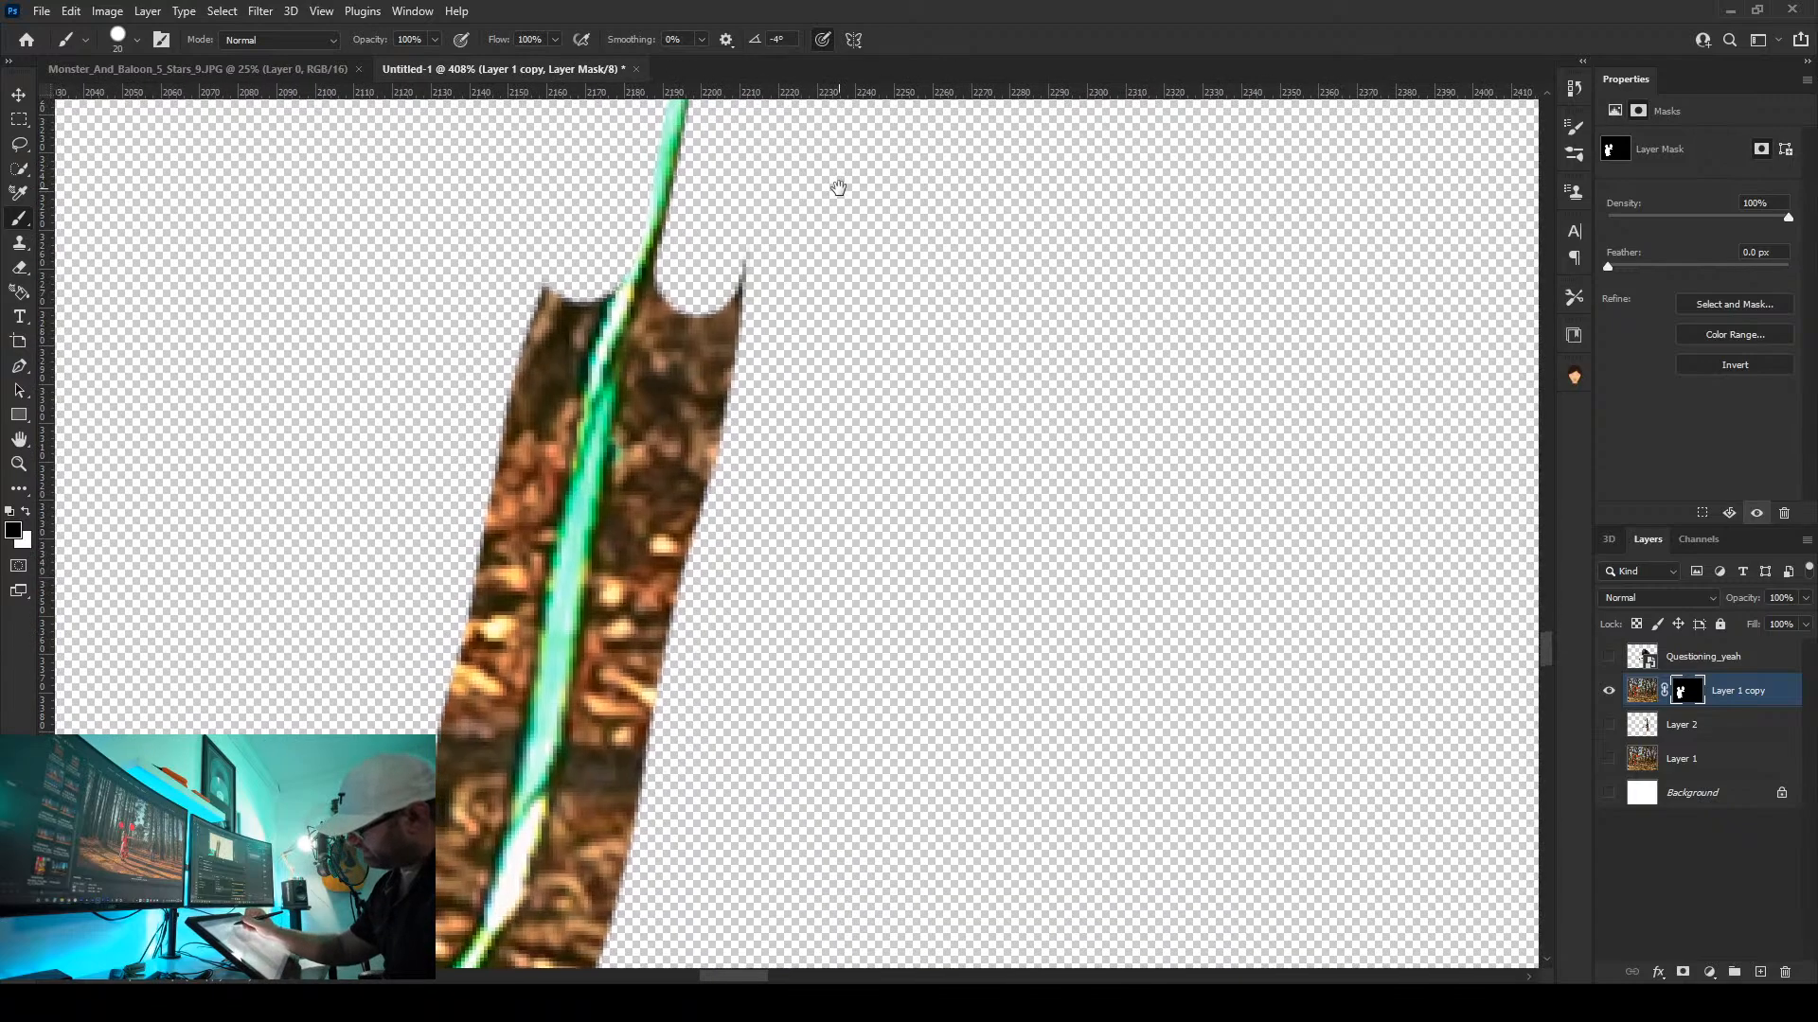
Mask out the leaf-covered ground on both sides of the ribbon where it crosses the forest floor
mouse_move(691, 261)
left_mouse_down()
mouse_move(641, 423)
mouse_move(591, 821)
left_mouse_up()
mouse_move(597, 755)
left_mouse_down()
mouse_move(742, 361)
mouse_move(610, 890)
left_mouse_up()
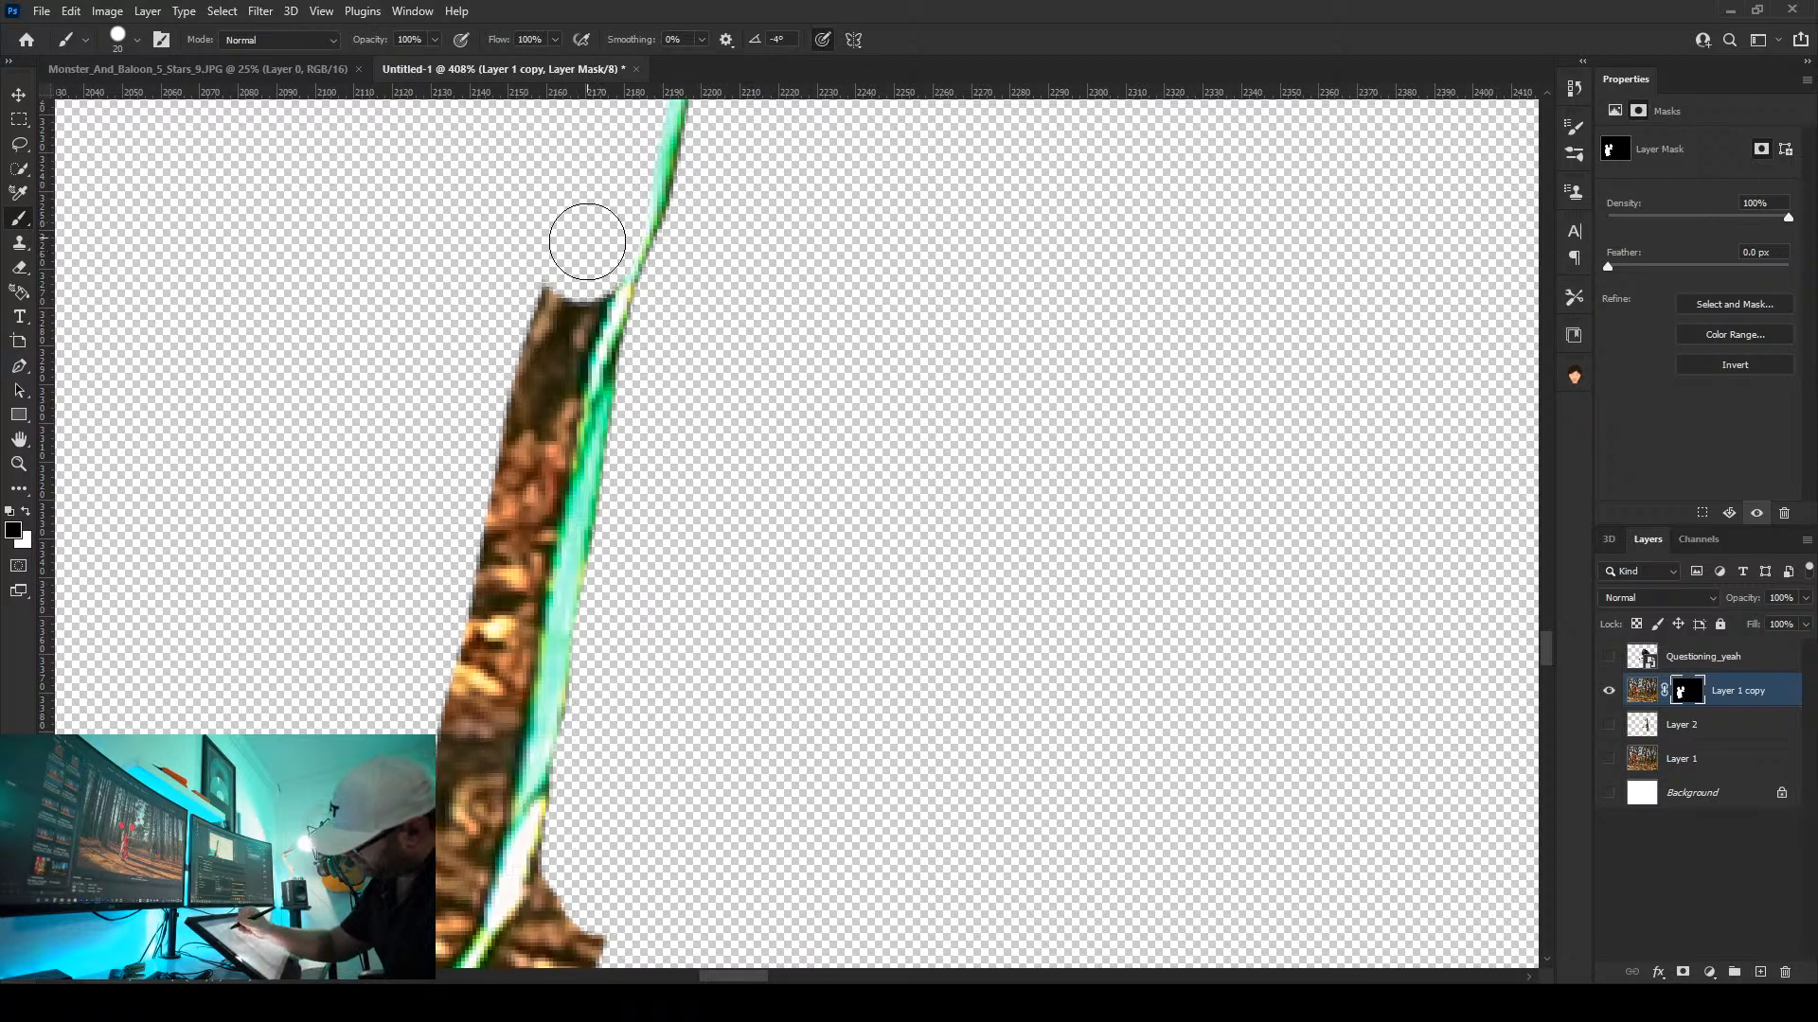
mouse_move(583, 269)
left_mouse_down()
mouse_move(537, 424)
mouse_move(471, 868)
left_mouse_up()
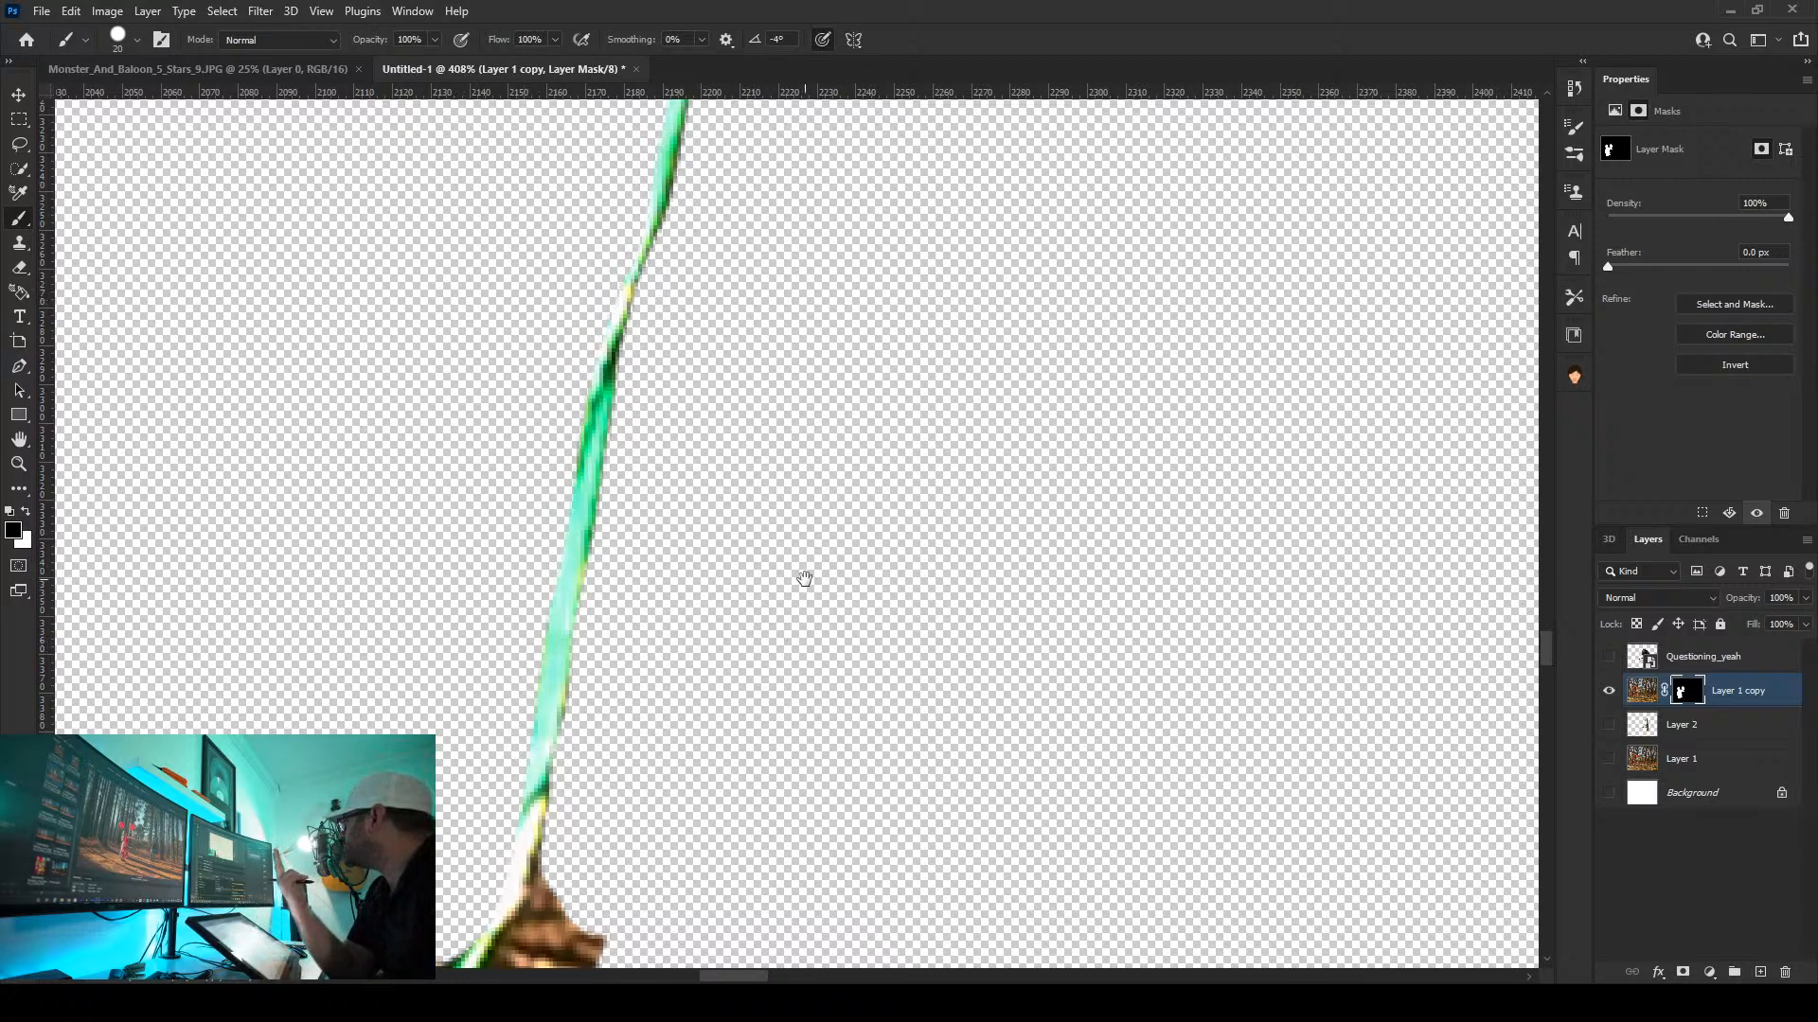
Mask out the forest floor on both sides of the ribbon's curved lower section with the 20 px black brush
left_click_drag(914, 566, 1221, 101)
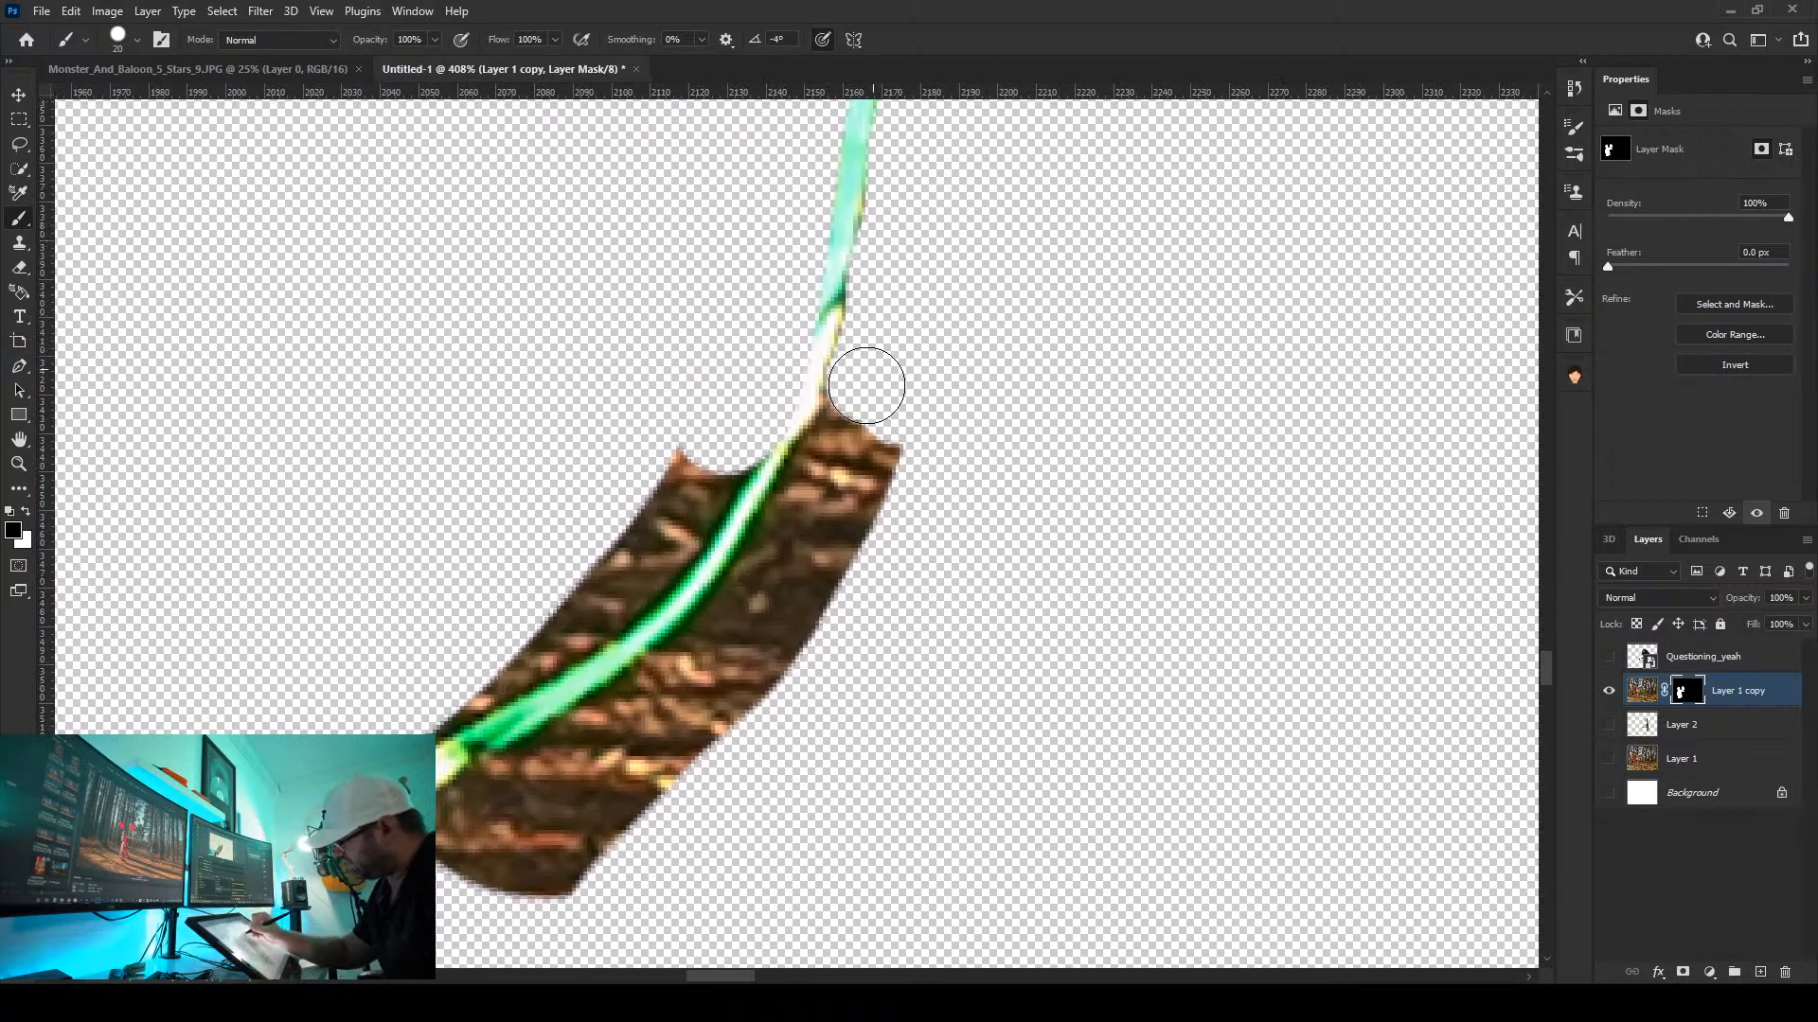
mouse_move(866, 385)
left_mouse_down()
mouse_move(729, 625)
mouse_move(519, 790)
left_mouse_up()
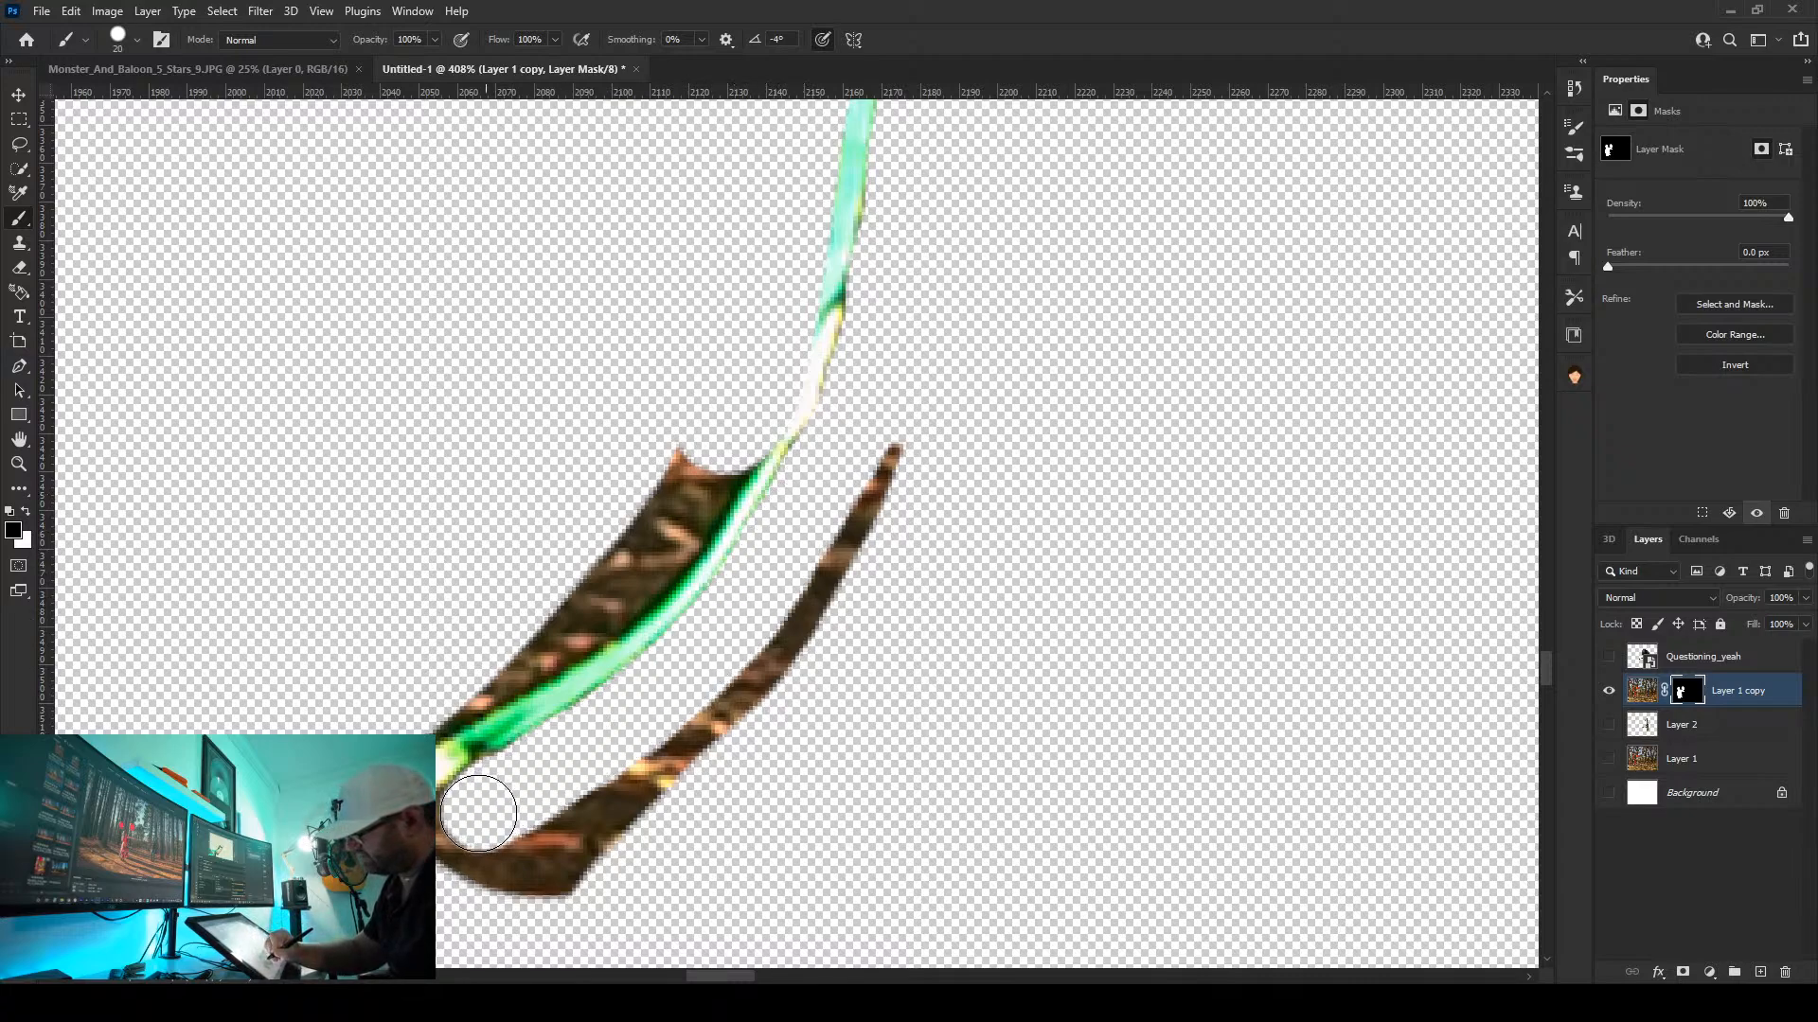
mouse_move(451, 847)
left_mouse_down()
mouse_move(642, 788)
mouse_move(593, 843)
mouse_move(707, 742)
mouse_move(932, 482)
mouse_move(901, 432)
left_mouse_up()
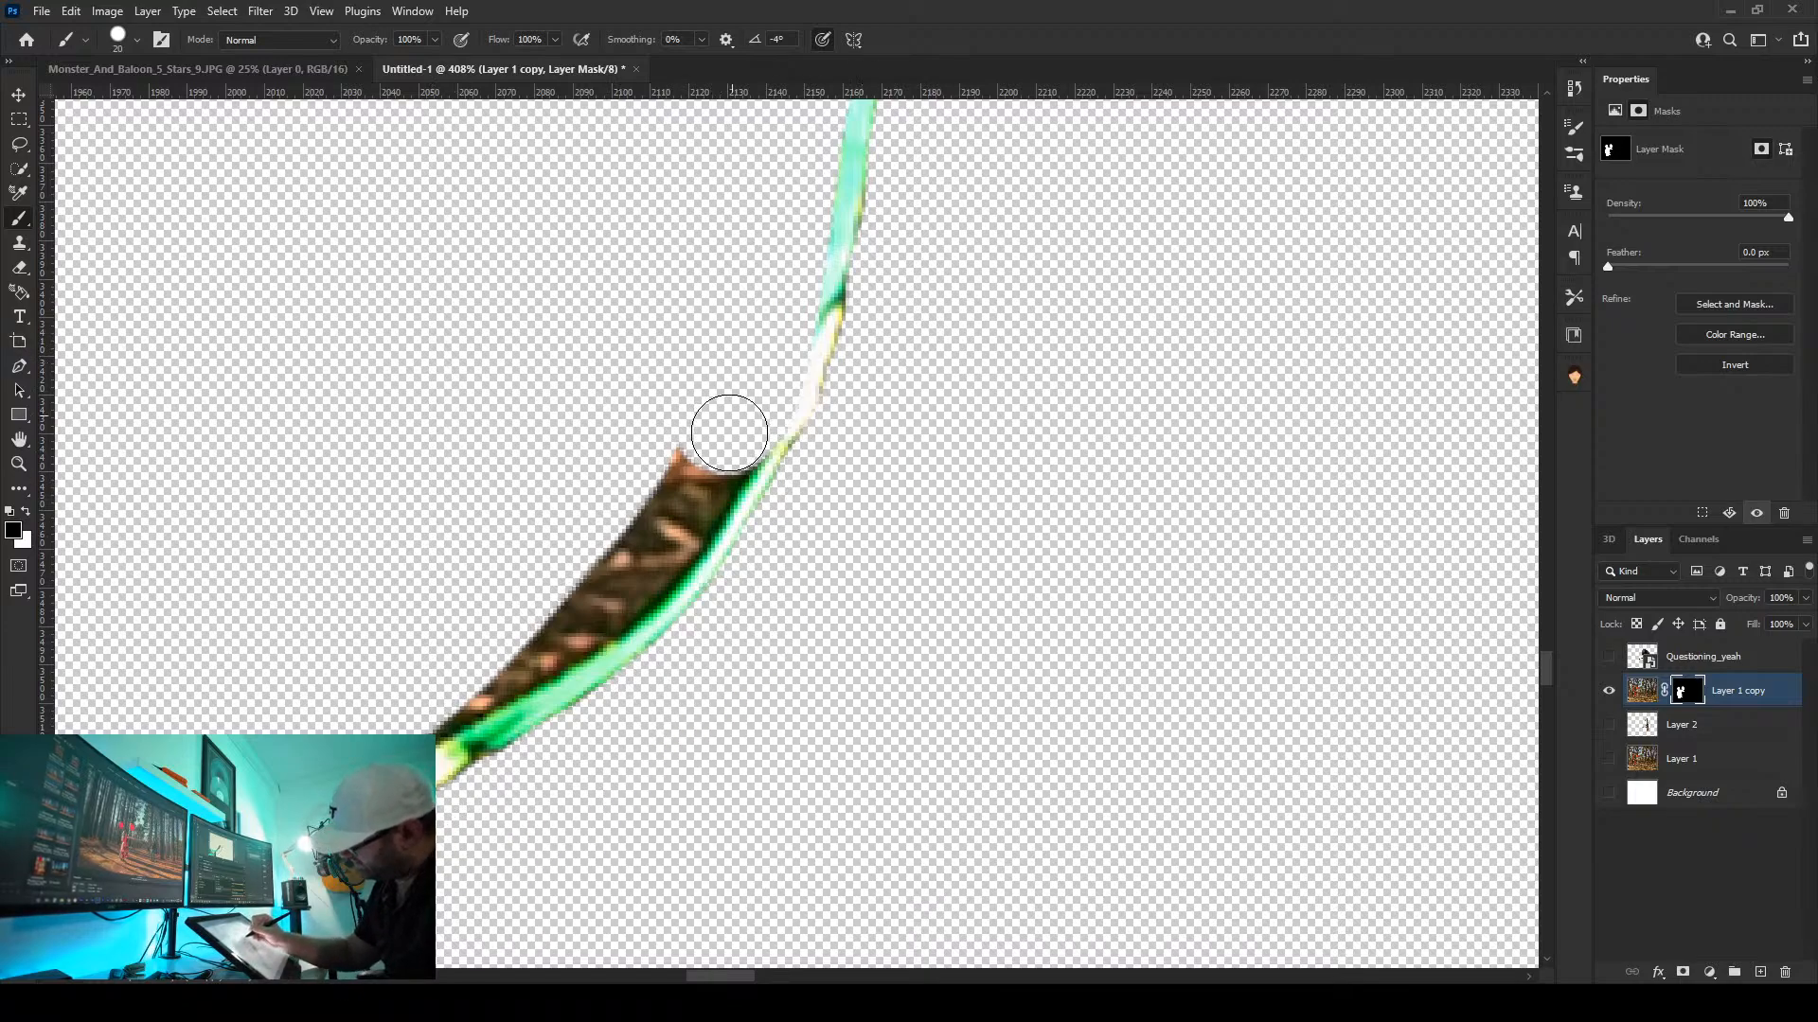
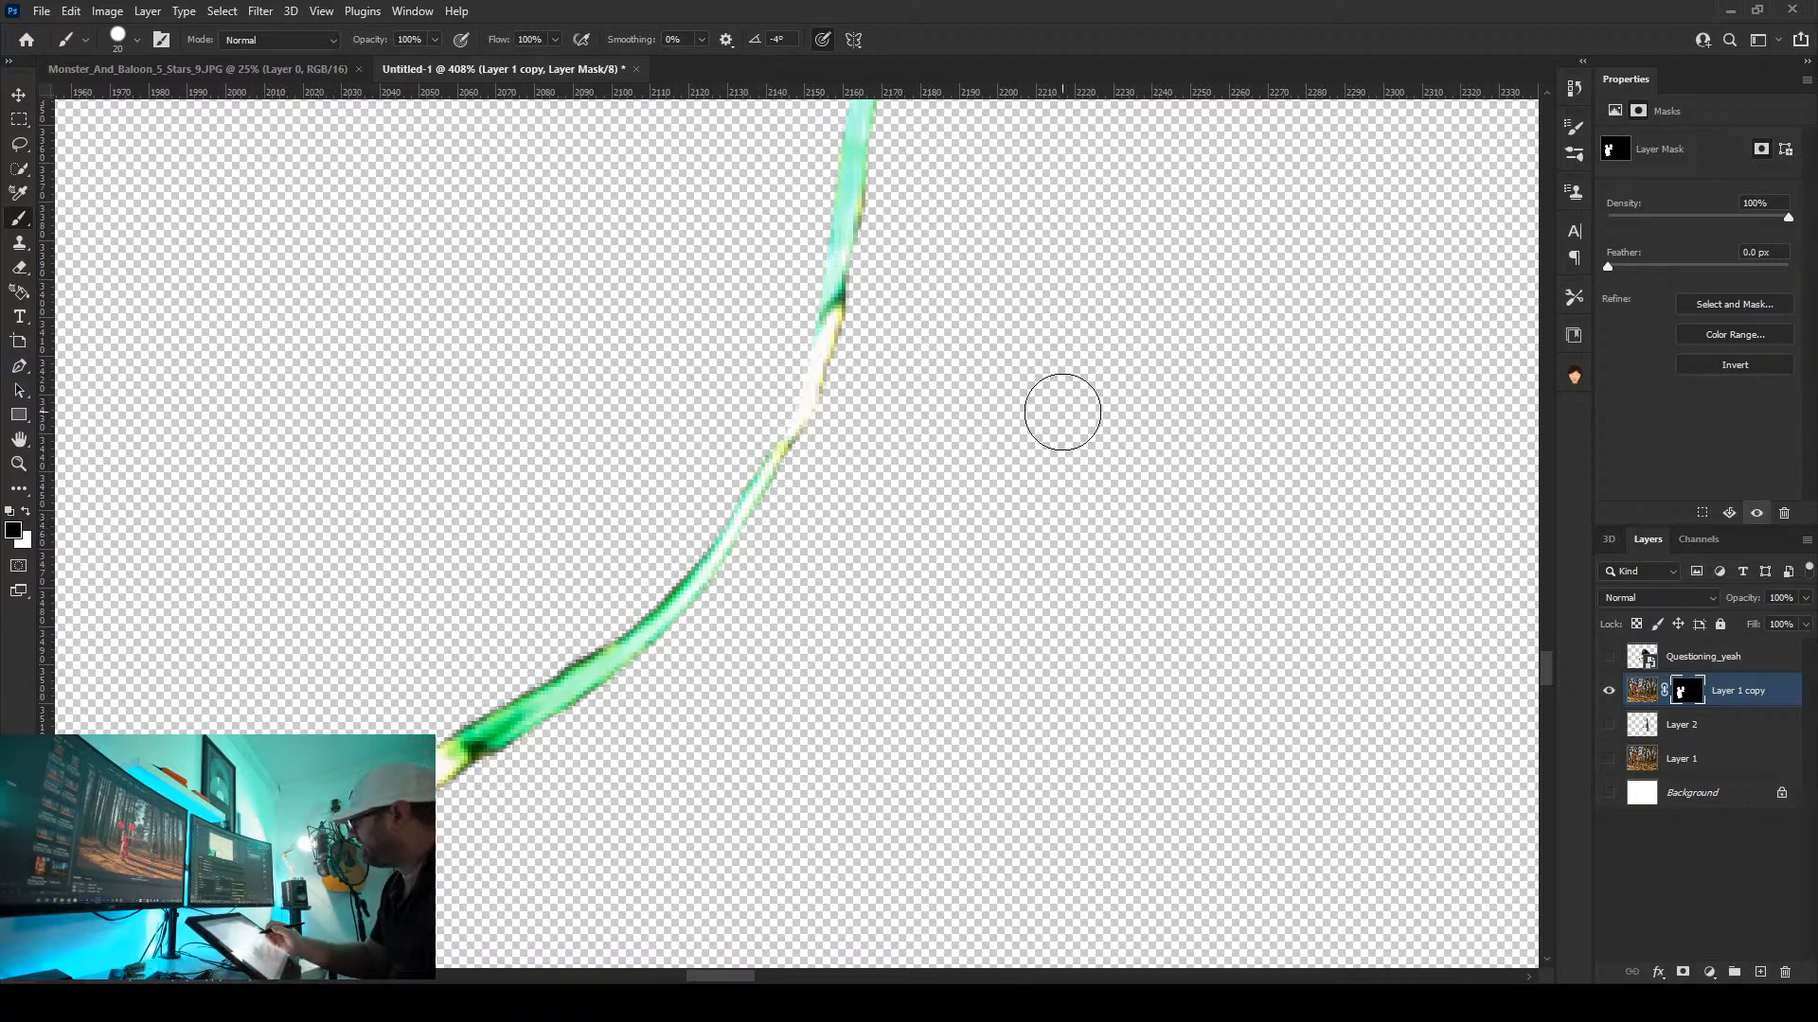
Mask out the trees on the outer side of the balloon ribbon directly above the fist and along the fist's top
mouse_move(1066, 446)
left_mouse_down()
mouse_move(957, 896)
mouse_move(950, 836)
mouse_move(921, 836)
mouse_move(977, 611)
mouse_move(932, 913)
left_mouse_up()
mouse_move(909, 340)
left_mouse_down()
mouse_move(974, 385)
mouse_move(852, 571)
left_mouse_up()
left_click_drag(567, 237, 434, 313)
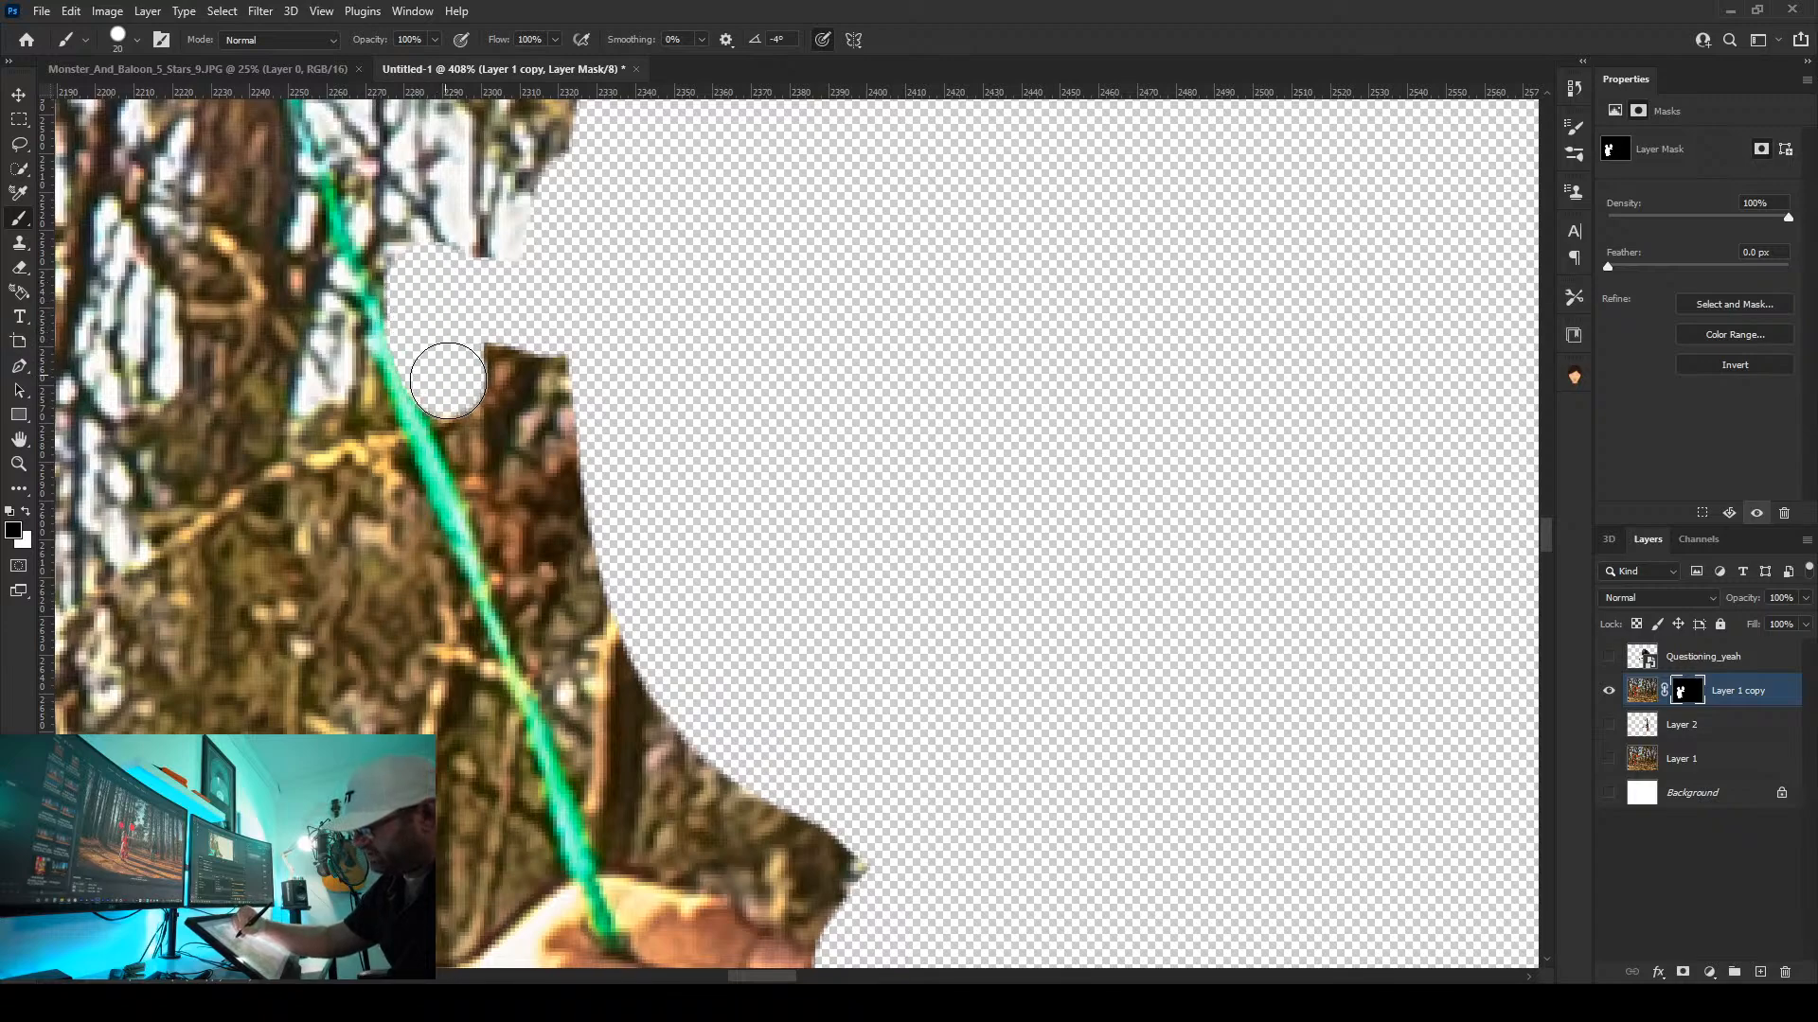
left_click_drag(448, 381, 612, 813)
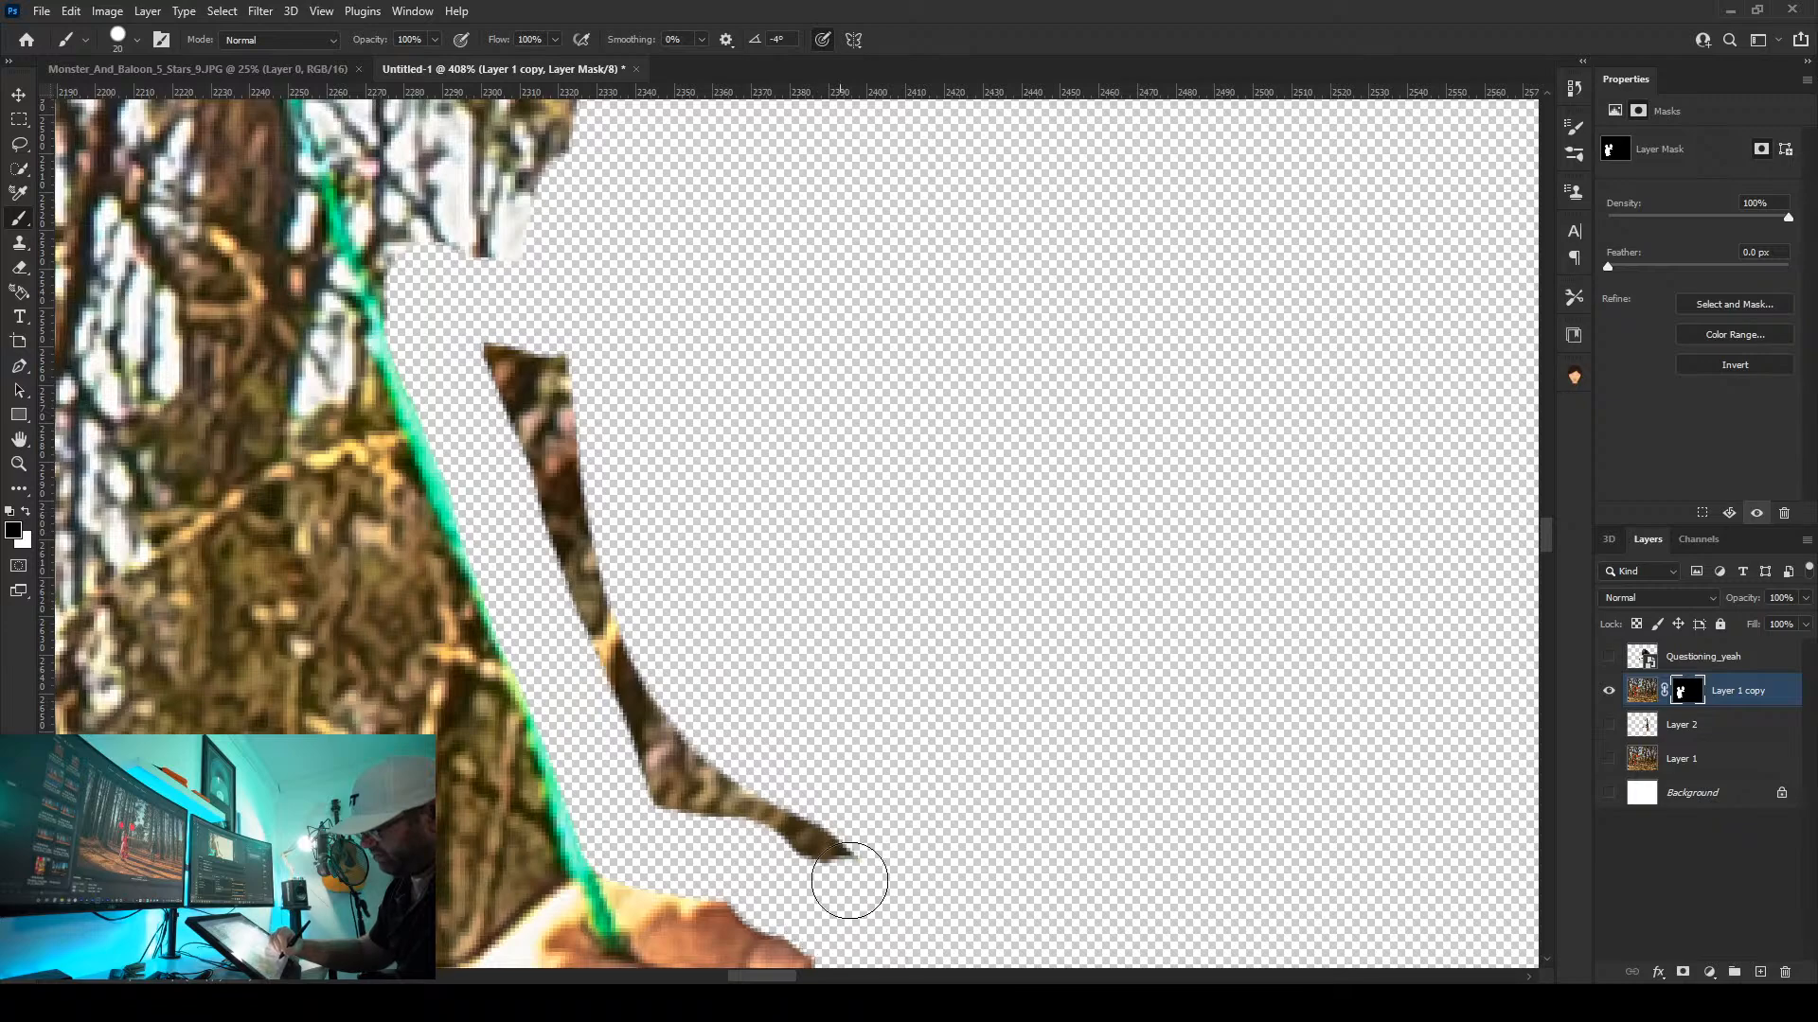
mouse_move(849, 880)
left_mouse_down()
mouse_move(649, 743)
mouse_move(540, 436)
mouse_move(524, 314)
left_mouse_up()
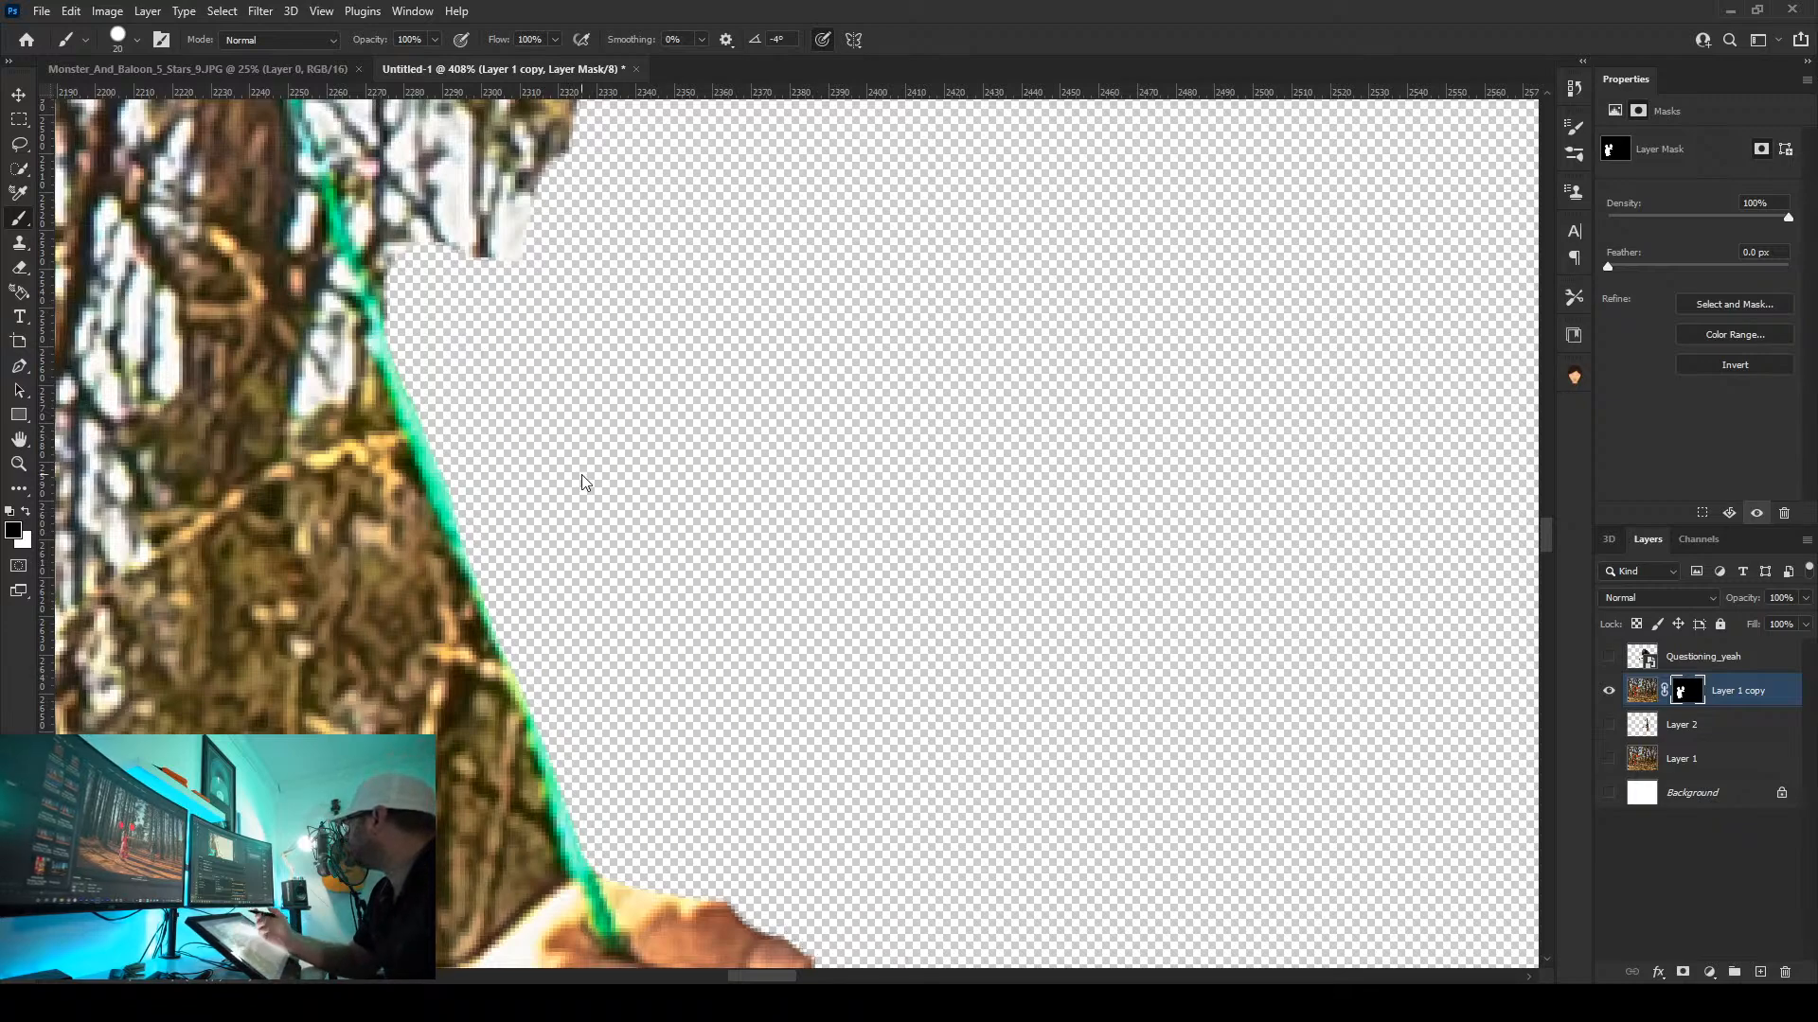
Continue up the balloon ribbon, masking out the branches and trunks along the outer side of its middle section
left_click_drag(815, 572, 856, 714)
mouse_move(1223, 224)
left_mouse_down()
mouse_move(1089, 246)
mouse_move(811, 525)
mouse_move(726, 726)
mouse_move(693, 738)
mouse_move(664, 877)
mouse_move(564, 790)
left_mouse_up()
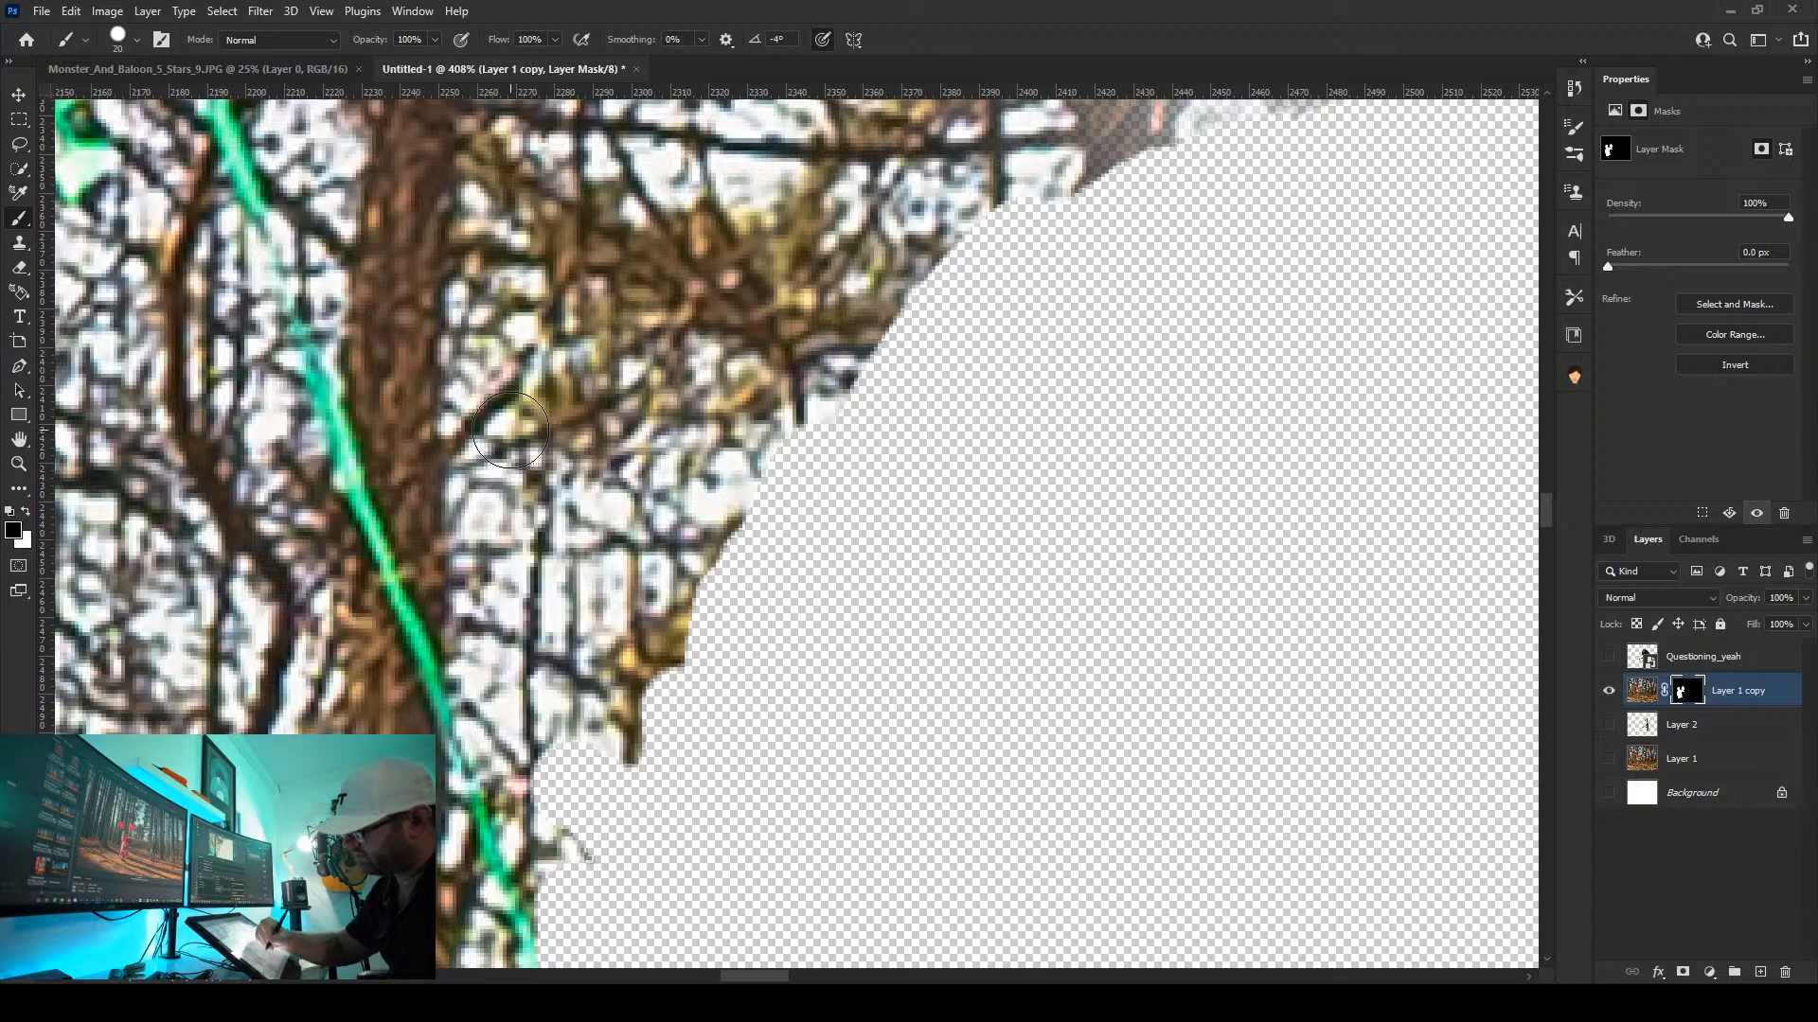
mouse_move(313, 180)
left_mouse_down()
mouse_move(328, 284)
mouse_move(498, 732)
left_mouse_up()
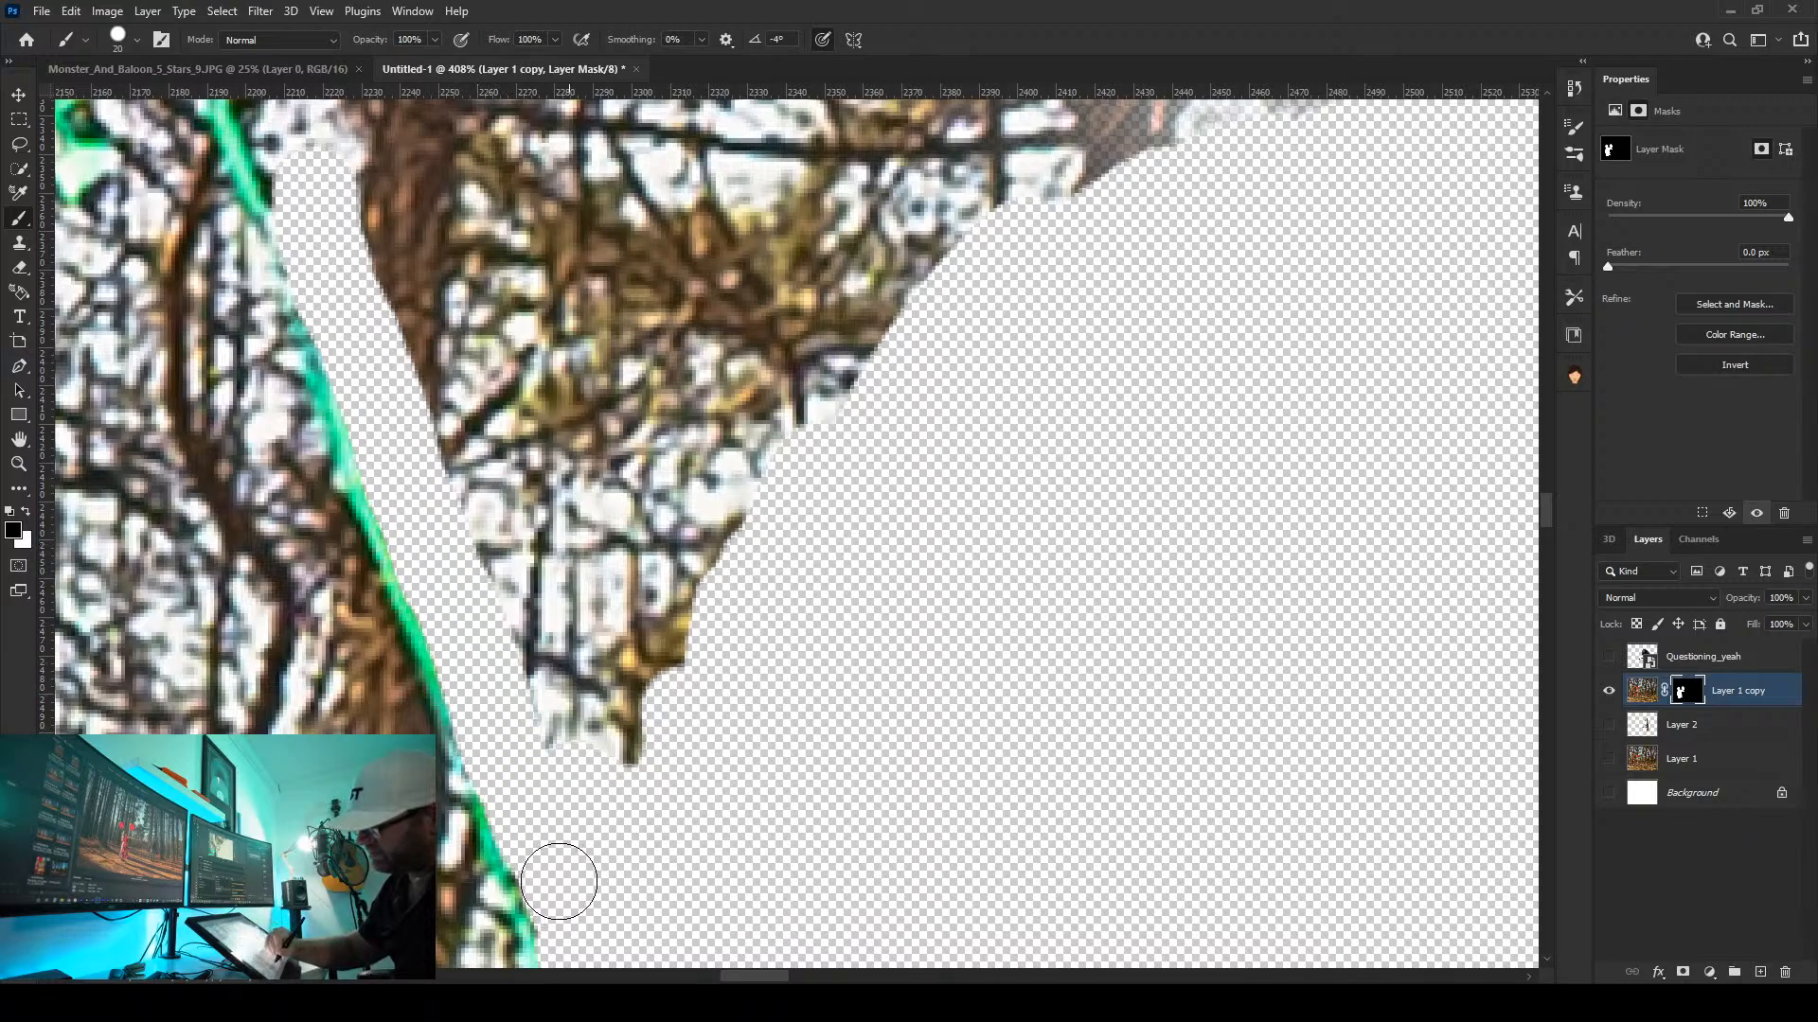
mouse_move(600, 768)
left_mouse_down()
mouse_move(645, 729)
mouse_move(556, 725)
mouse_move(546, 607)
mouse_move(470, 412)
mouse_move(452, 421)
mouse_move(507, 630)
mouse_move(547, 655)
mouse_move(405, 290)
mouse_move(596, 505)
mouse_move(864, 372)
mouse_move(620, 523)
mouse_move(730, 455)
mouse_move(740, 384)
mouse_move(892, 290)
mouse_move(774, 302)
mouse_move(1096, 155)
left_mouse_up()
Mask out the trees on the outer side of the ribbon's top section, up to the red balloon's knot
mouse_move(932, 299)
left_mouse_down()
mouse_move(868, 531)
mouse_move(844, 725)
left_mouse_up()
mouse_move(476, 773)
left_mouse_down()
mouse_move(279, 478)
mouse_move(660, 359)
left_mouse_up()
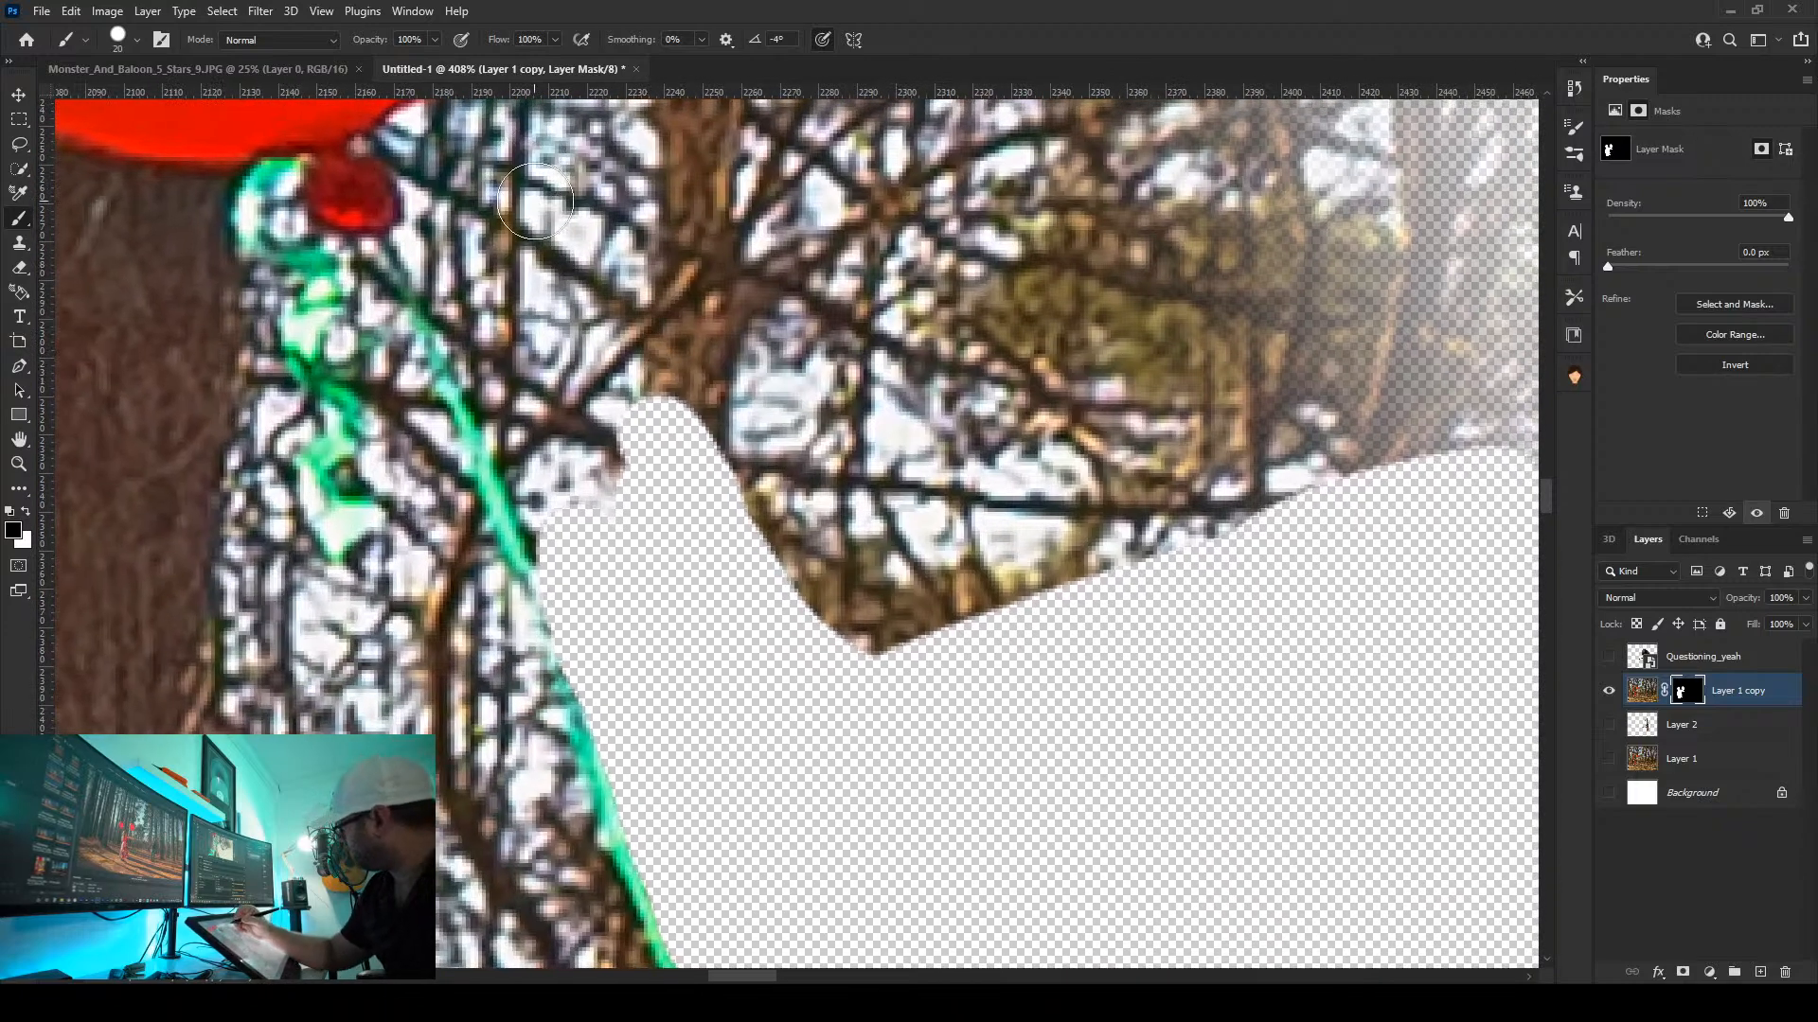
left_click(442, 240)
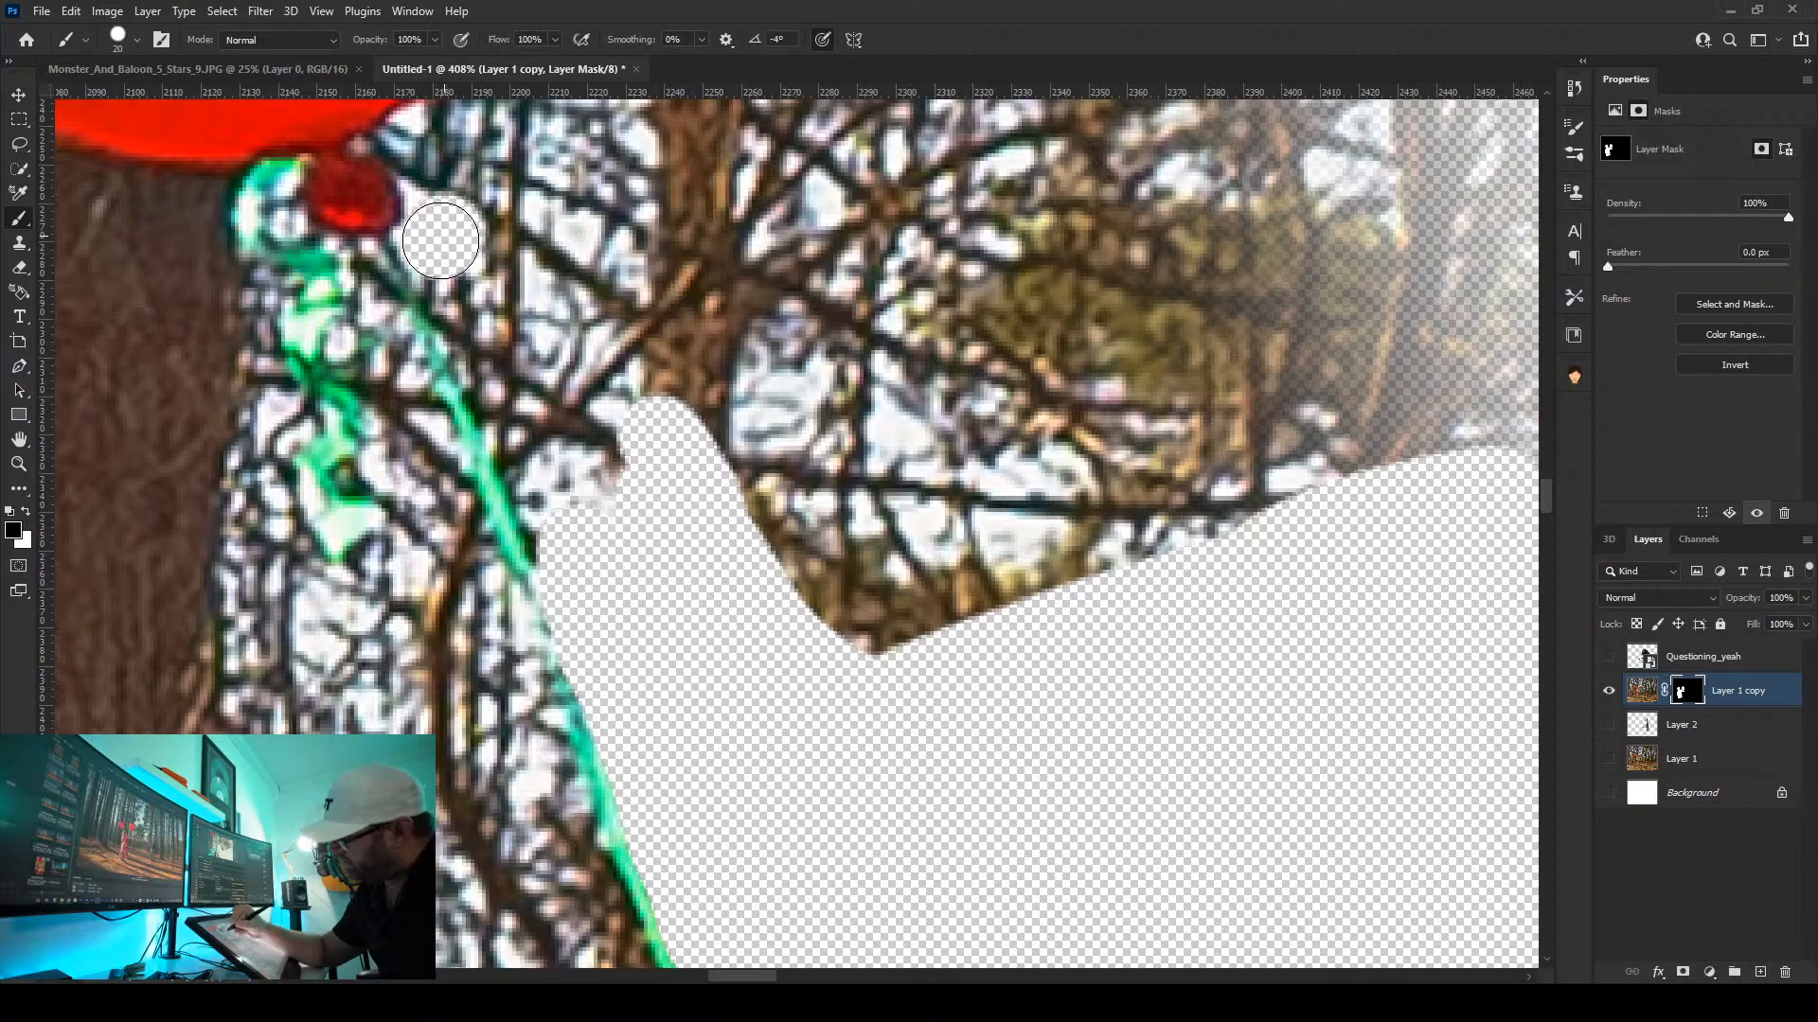
left_click_drag(464, 299, 566, 537)
mouse_move(630, 477)
left_mouse_down()
mouse_move(455, 179)
mouse_move(445, 218)
mouse_move(425, 139)
mouse_move(473, 140)
mouse_move(597, 283)
mouse_move(773, 561)
mouse_move(917, 647)
mouse_move(734, 617)
left_mouse_up()
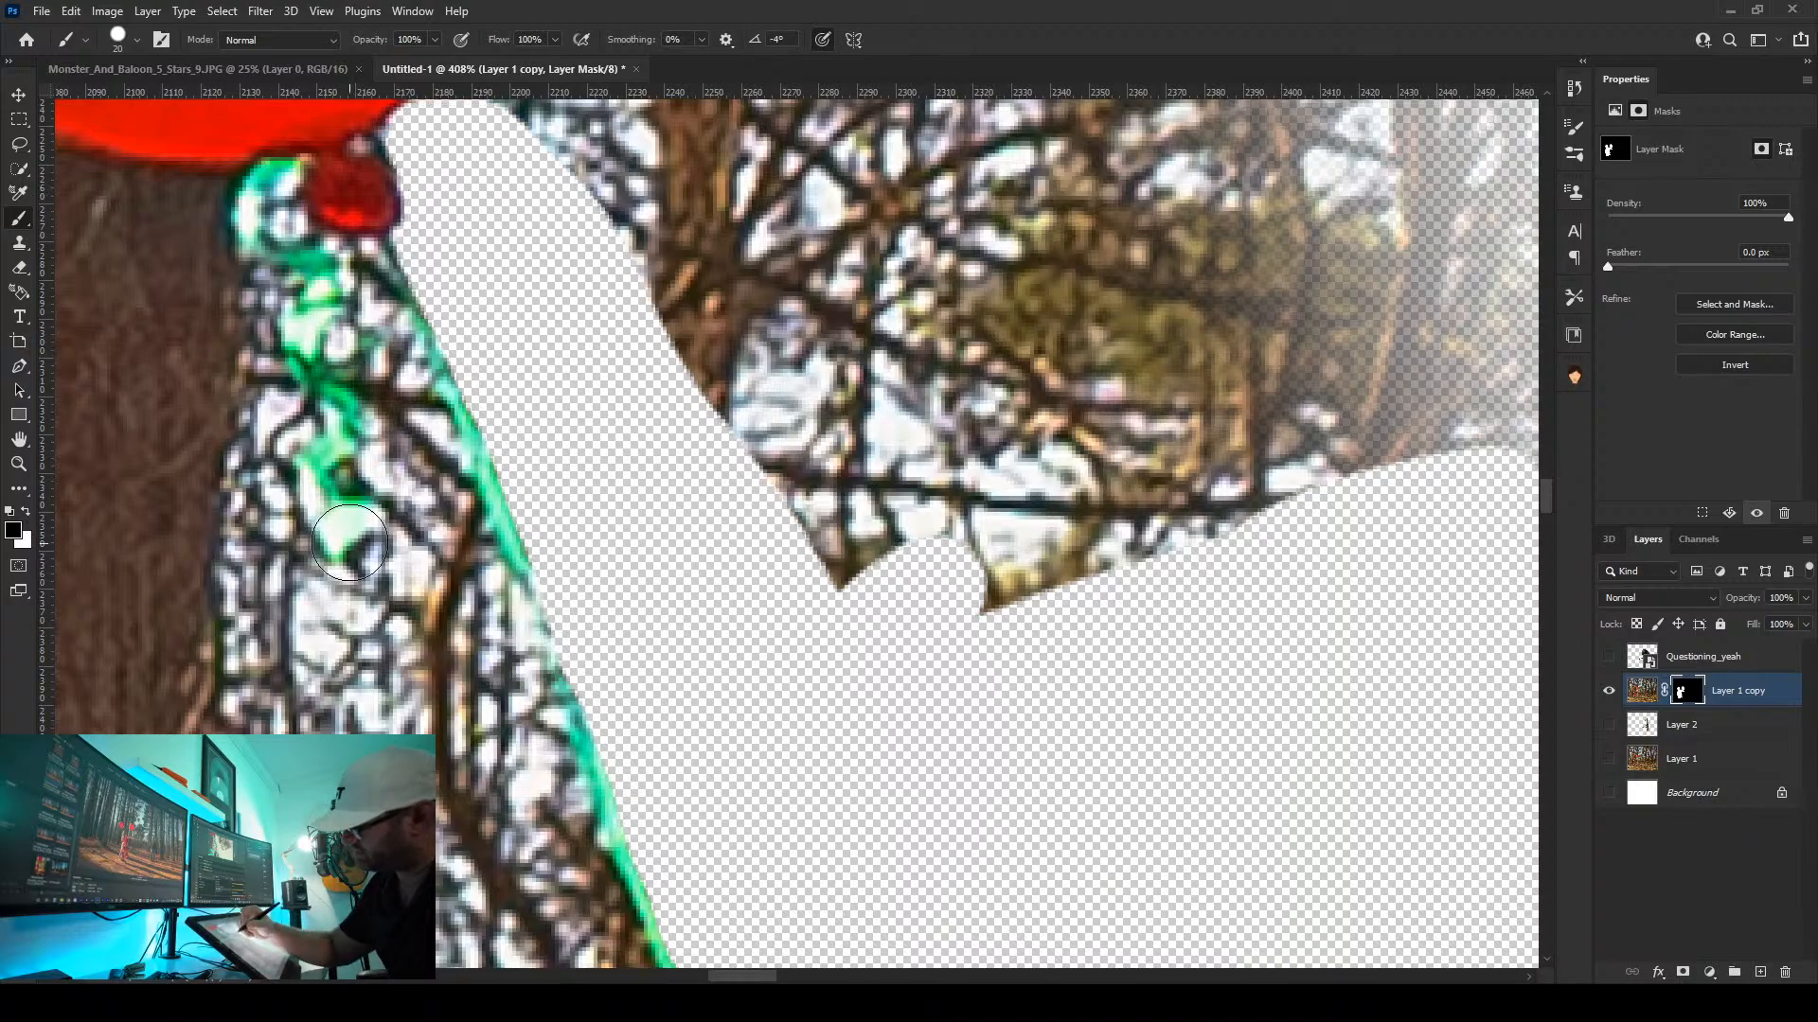
Mask out the trees along the red balloon's underside and the curled green ribbon tail beneath its knot
left_click_drag(392, 606, 855, 793)
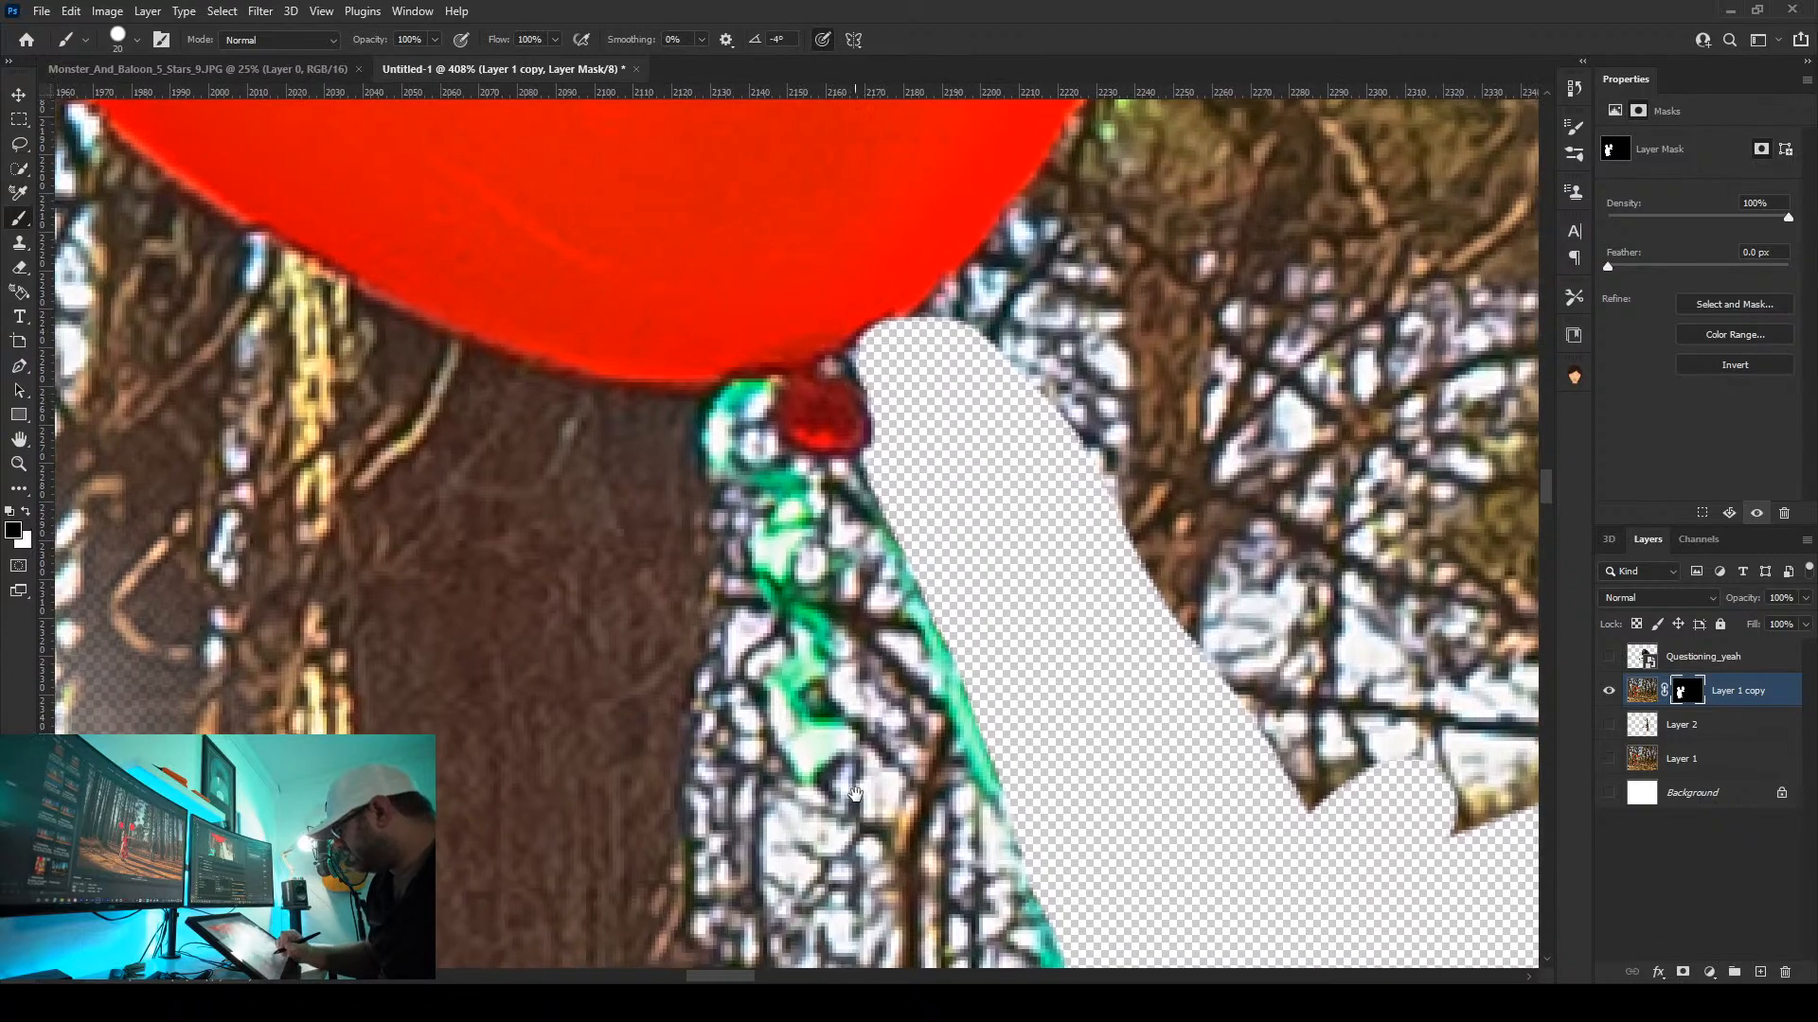
mouse_move(806, 554)
left_mouse_down()
mouse_move(827, 787)
mouse_move(794, 589)
mouse_move(718, 455)
mouse_move(737, 421)
mouse_move(611, 432)
mouse_move(479, 392)
mouse_move(83, 175)
left_mouse_up()
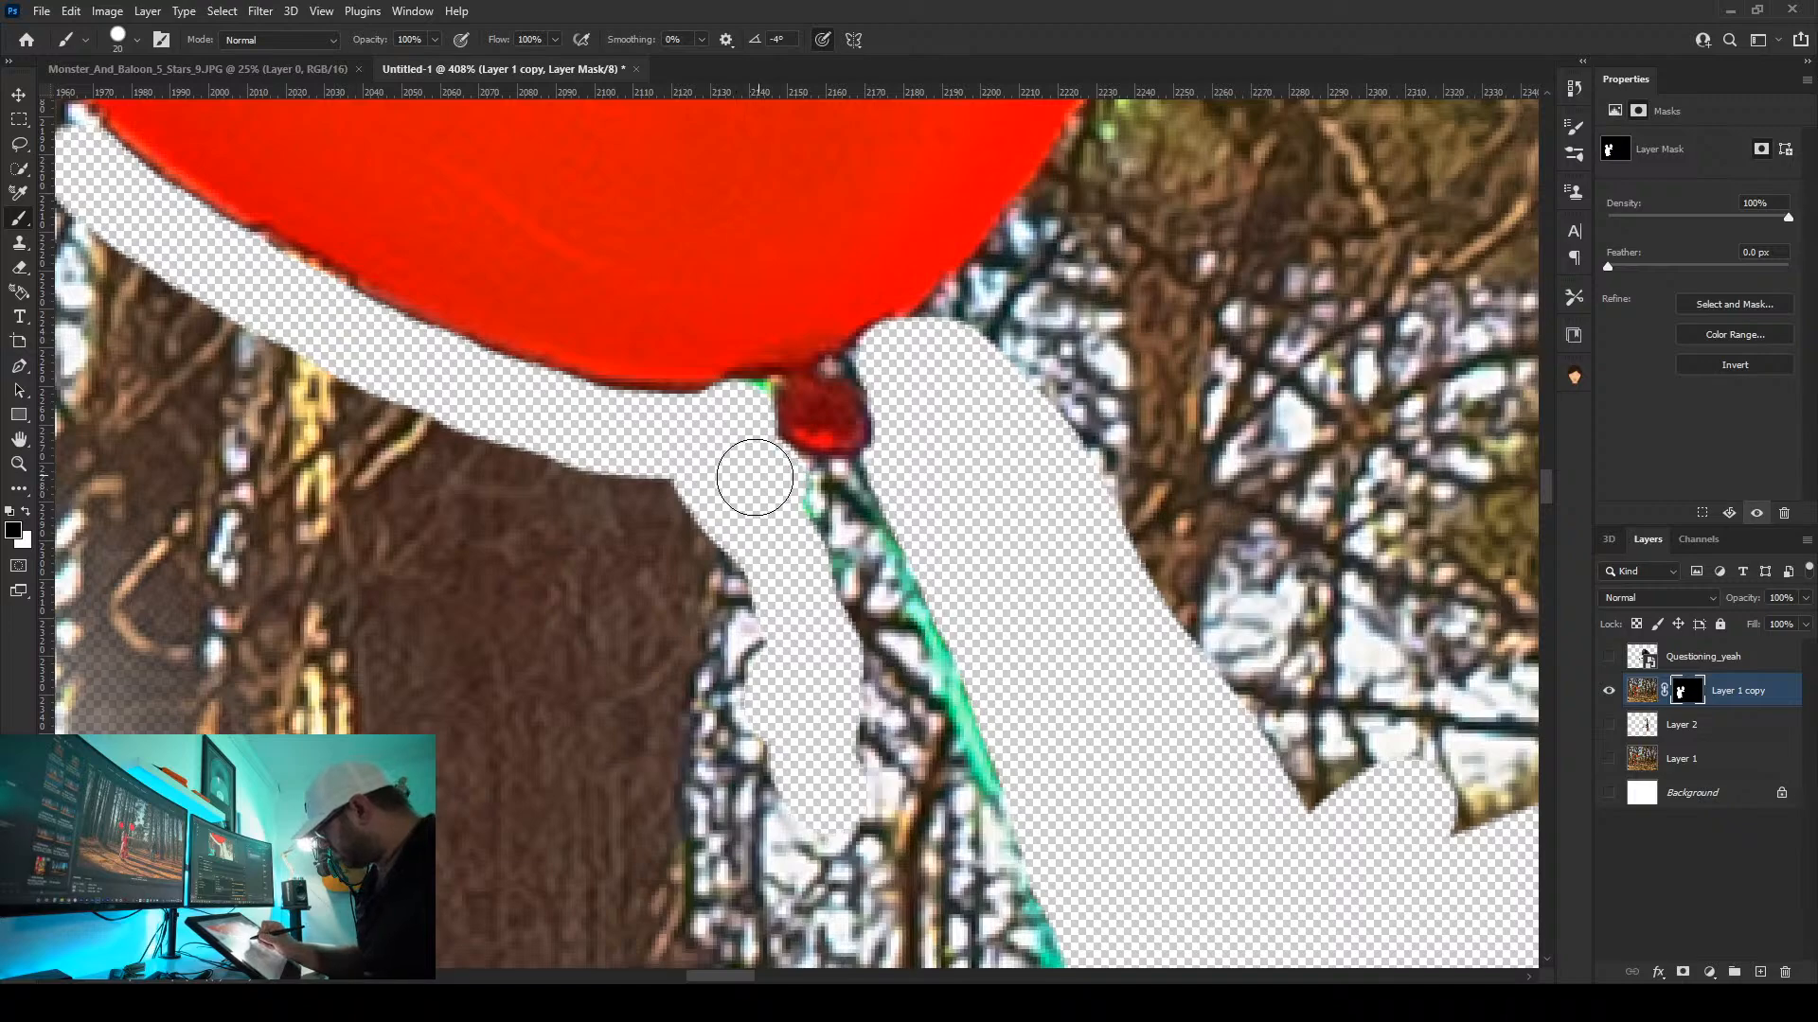
left_click_drag(754, 477, 805, 497)
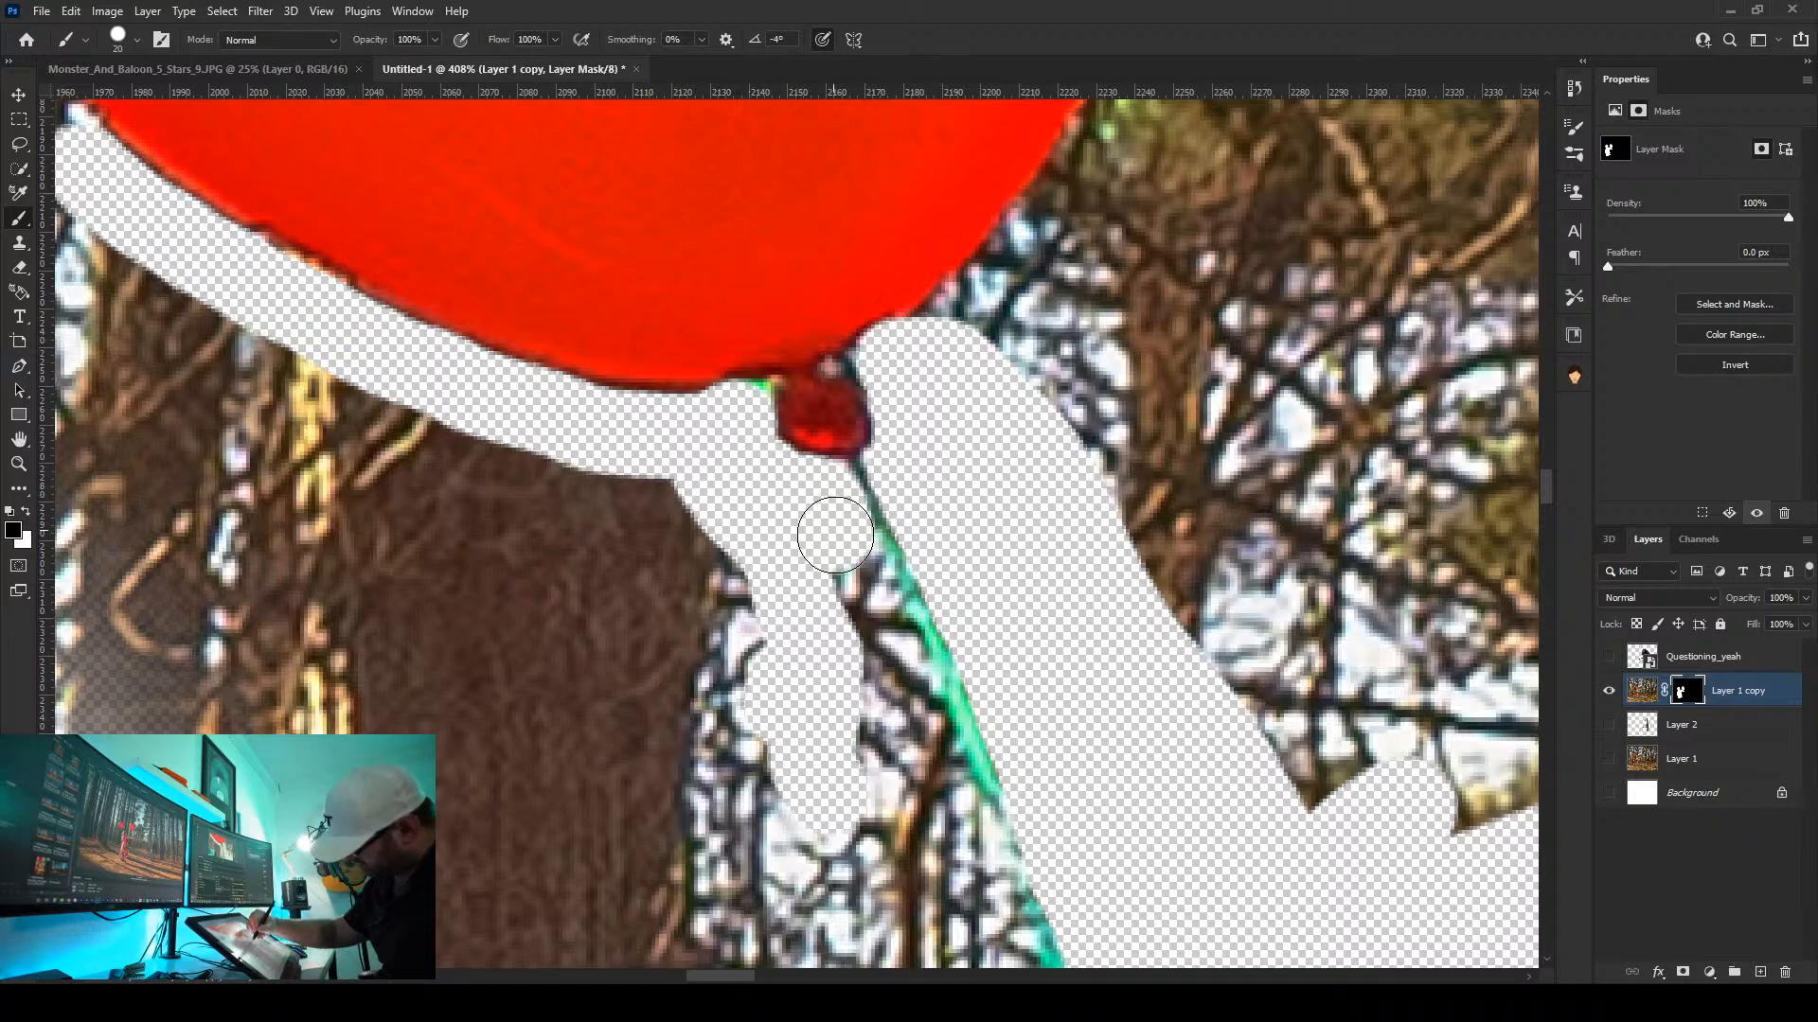
Mask out the forest along the inner side of the ribbon from the balloon's knot down to the fist
mouse_move(870, 611)
left_mouse_down()
mouse_move(900, 653)
mouse_move(896, 730)
mouse_move(853, 656)
left_mouse_up()
left_click_drag(934, 788, 974, 914)
mouse_move(893, 849)
left_mouse_down()
mouse_move(657, 194)
mouse_move(913, 923)
mouse_move(527, 217)
mouse_move(613, 372)
mouse_move(751, 728)
left_mouse_up()
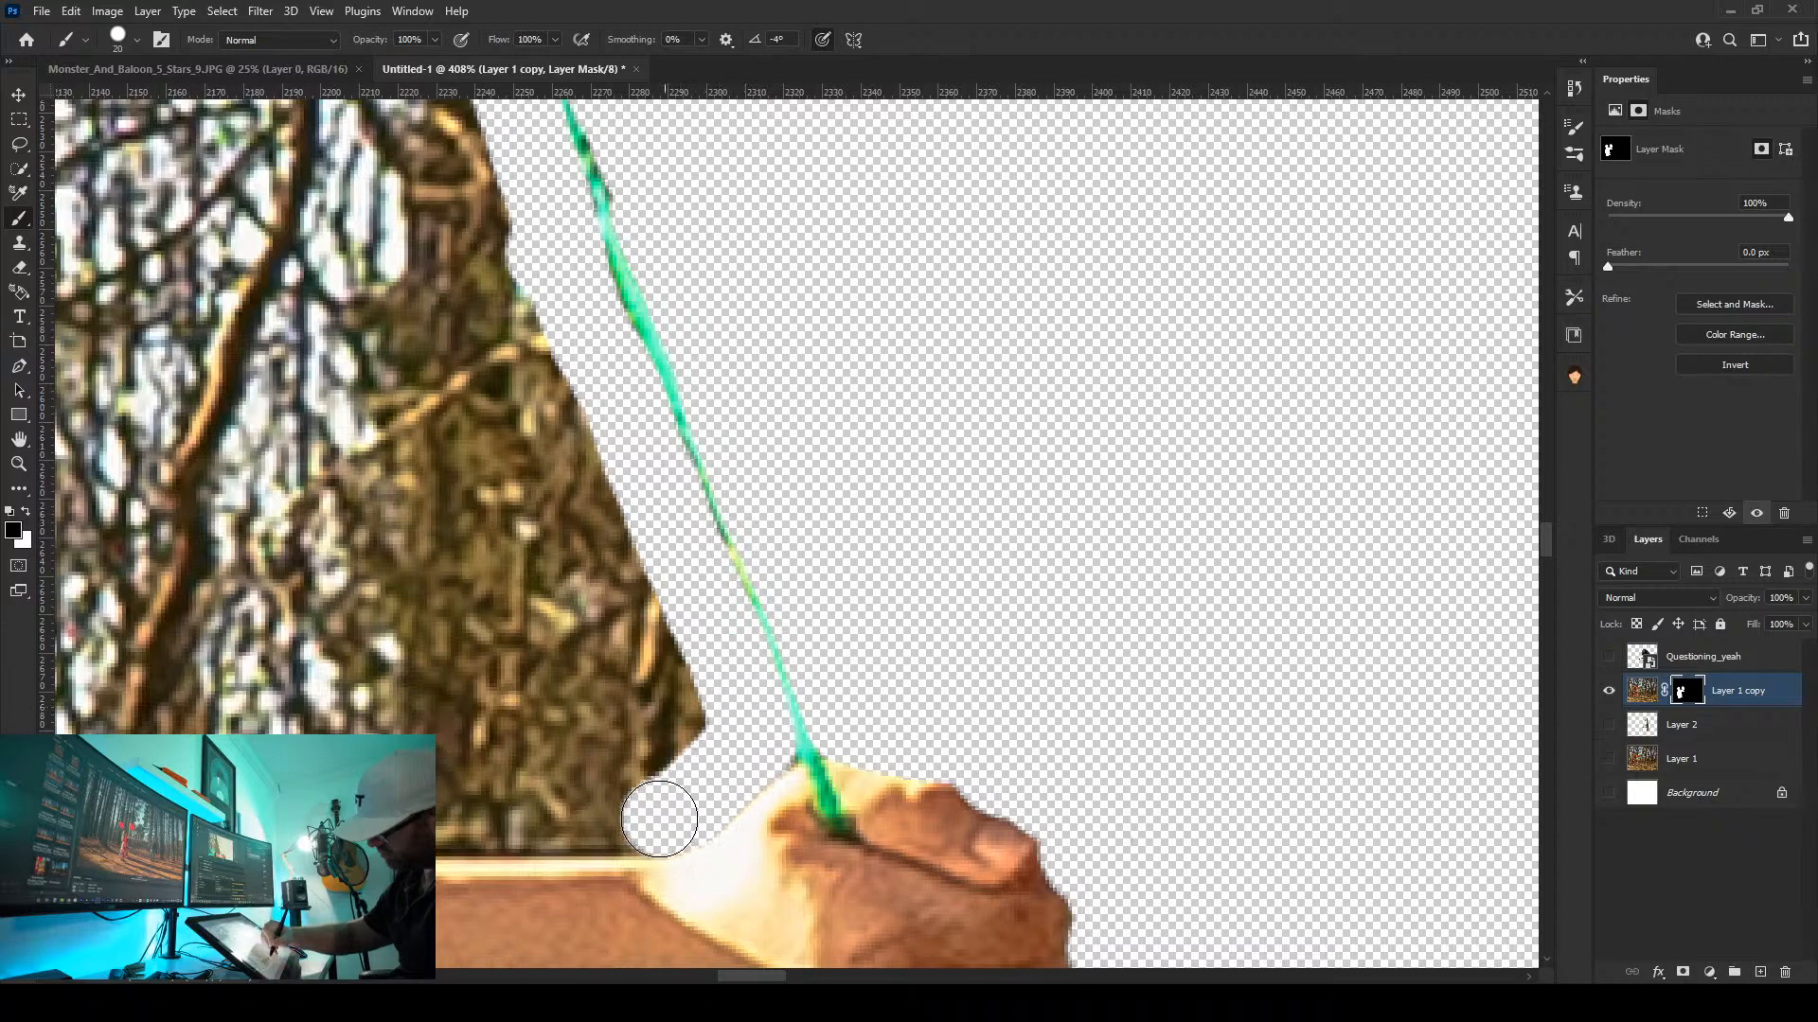
Mask out the block of forest above the forearm, between the fist and the inner side of the green ribbon
left_click_drag(660, 818, 528, 820)
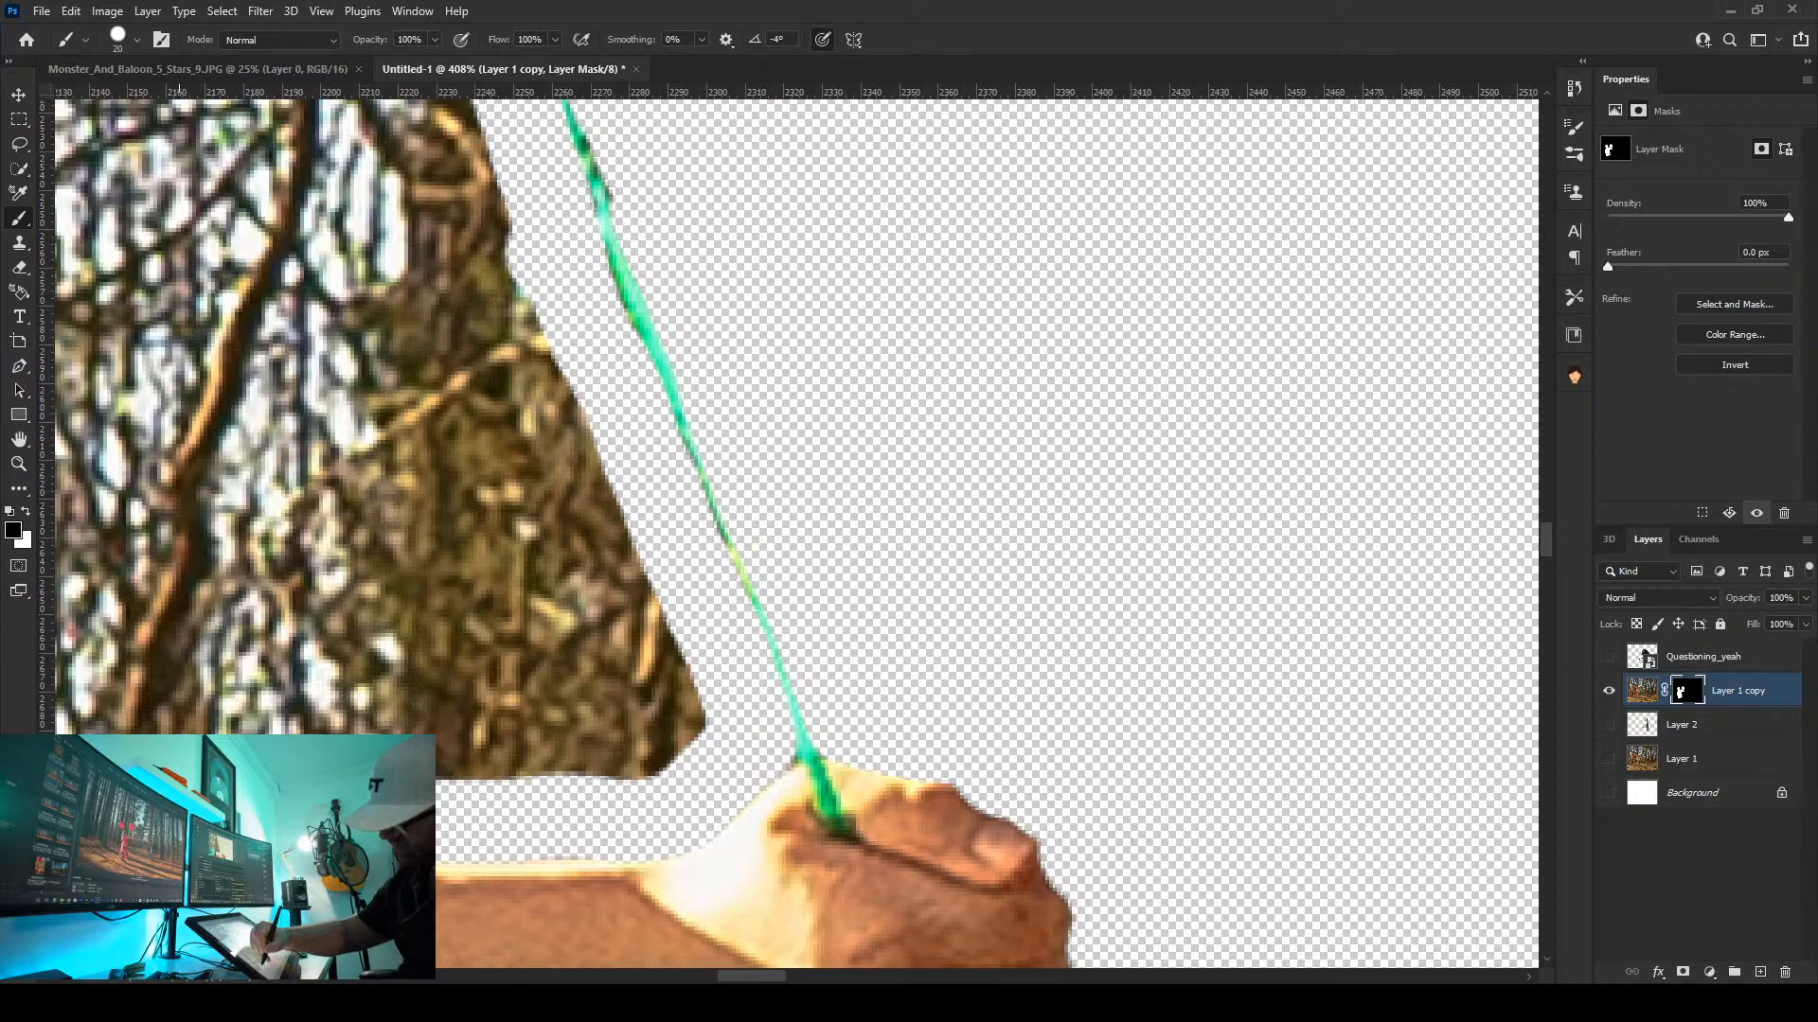
mouse_move(85, 719)
left_mouse_down()
mouse_move(178, 701)
mouse_move(387, 756)
mouse_move(414, 720)
mouse_move(336, 751)
mouse_move(630, 751)
mouse_move(691, 700)
mouse_move(560, 497)
mouse_move(597, 683)
mouse_move(594, 614)
mouse_move(515, 588)
mouse_move(506, 456)
mouse_move(163, 631)
mouse_move(126, 601)
mouse_move(531, 443)
mouse_move(537, 336)
mouse_move(341, 489)
left_mouse_up()
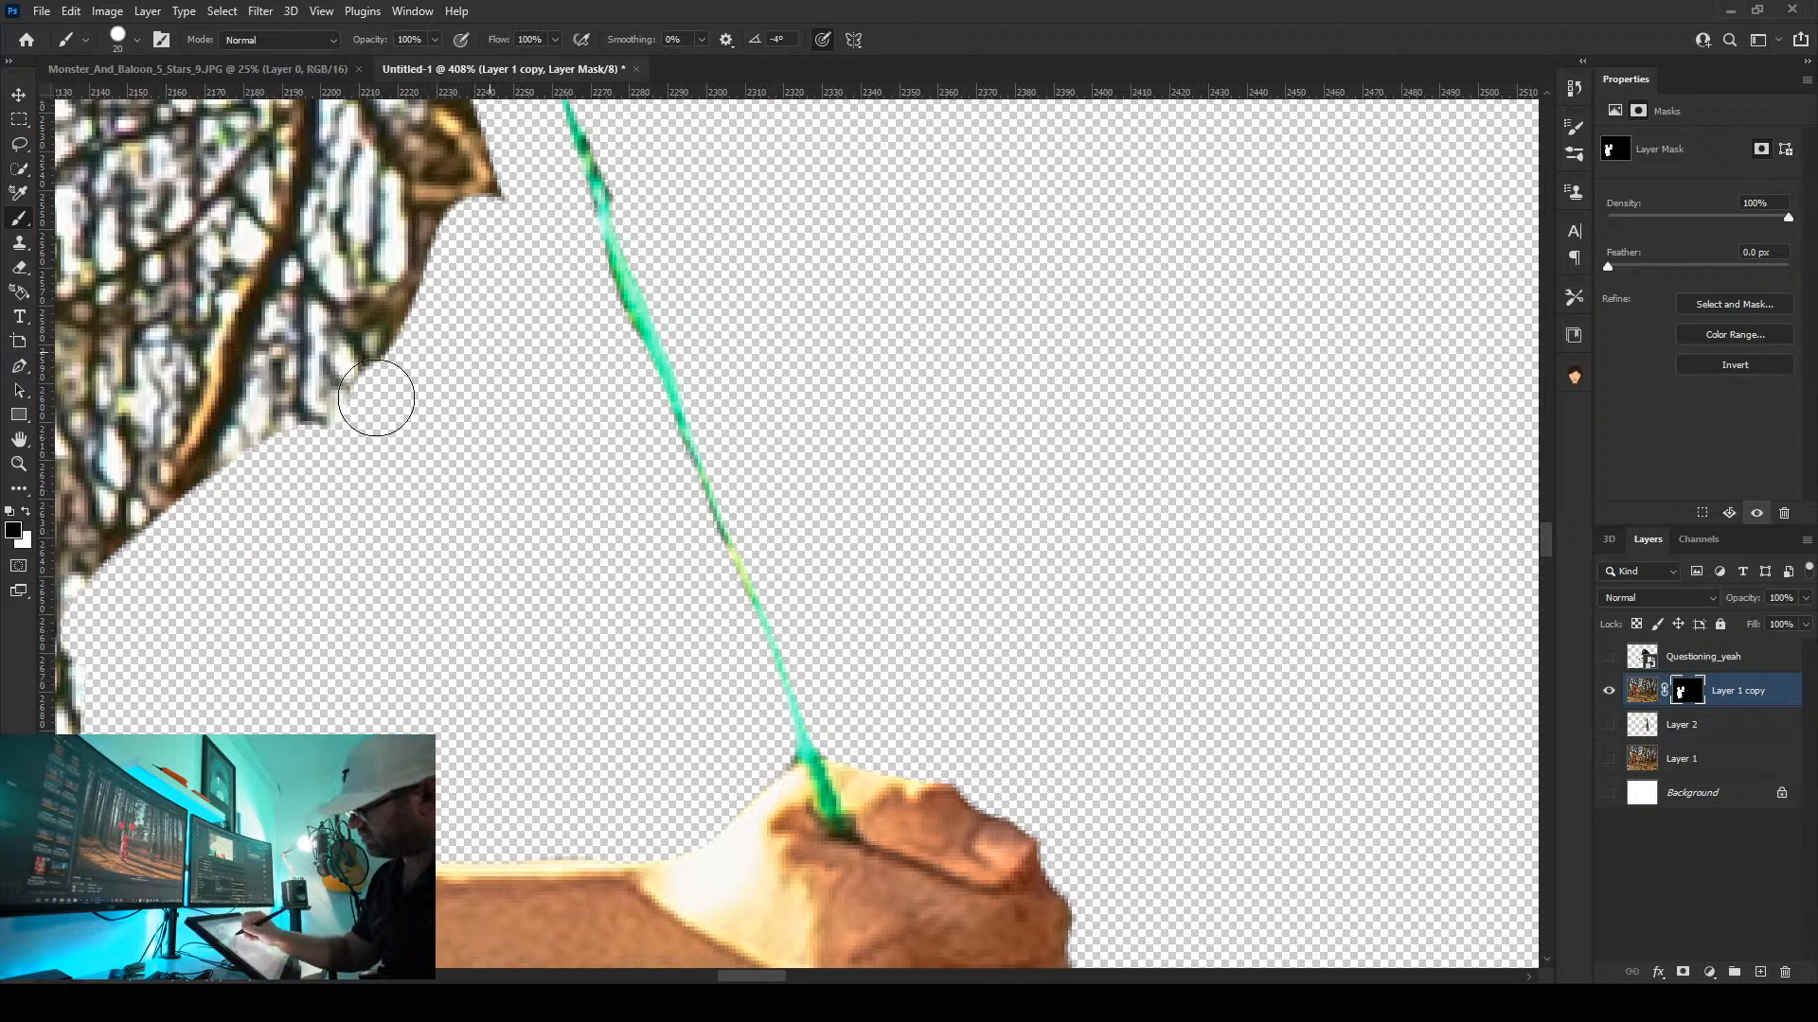
mouse_move(376, 398)
left_mouse_down()
mouse_move(456, 191)
mouse_move(650, 832)
left_mouse_up()
left_click_drag(426, 284, 662, 814)
mouse_move(454, 237)
left_mouse_down()
mouse_move(705, 739)
mouse_move(563, 805)
mouse_move(284, 758)
mouse_move(227, 720)
mouse_move(284, 662)
left_mouse_up()
Mask out the trees along the red balloon's outer side and over its top edge
mouse_move(803, 135)
left_mouse_down()
mouse_move(639, 487)
mouse_move(478, 710)
mouse_move(767, 646)
mouse_move(691, 530)
mouse_move(833, 303)
mouse_move(863, 169)
mouse_move(702, 575)
mouse_move(651, 932)
left_mouse_up()
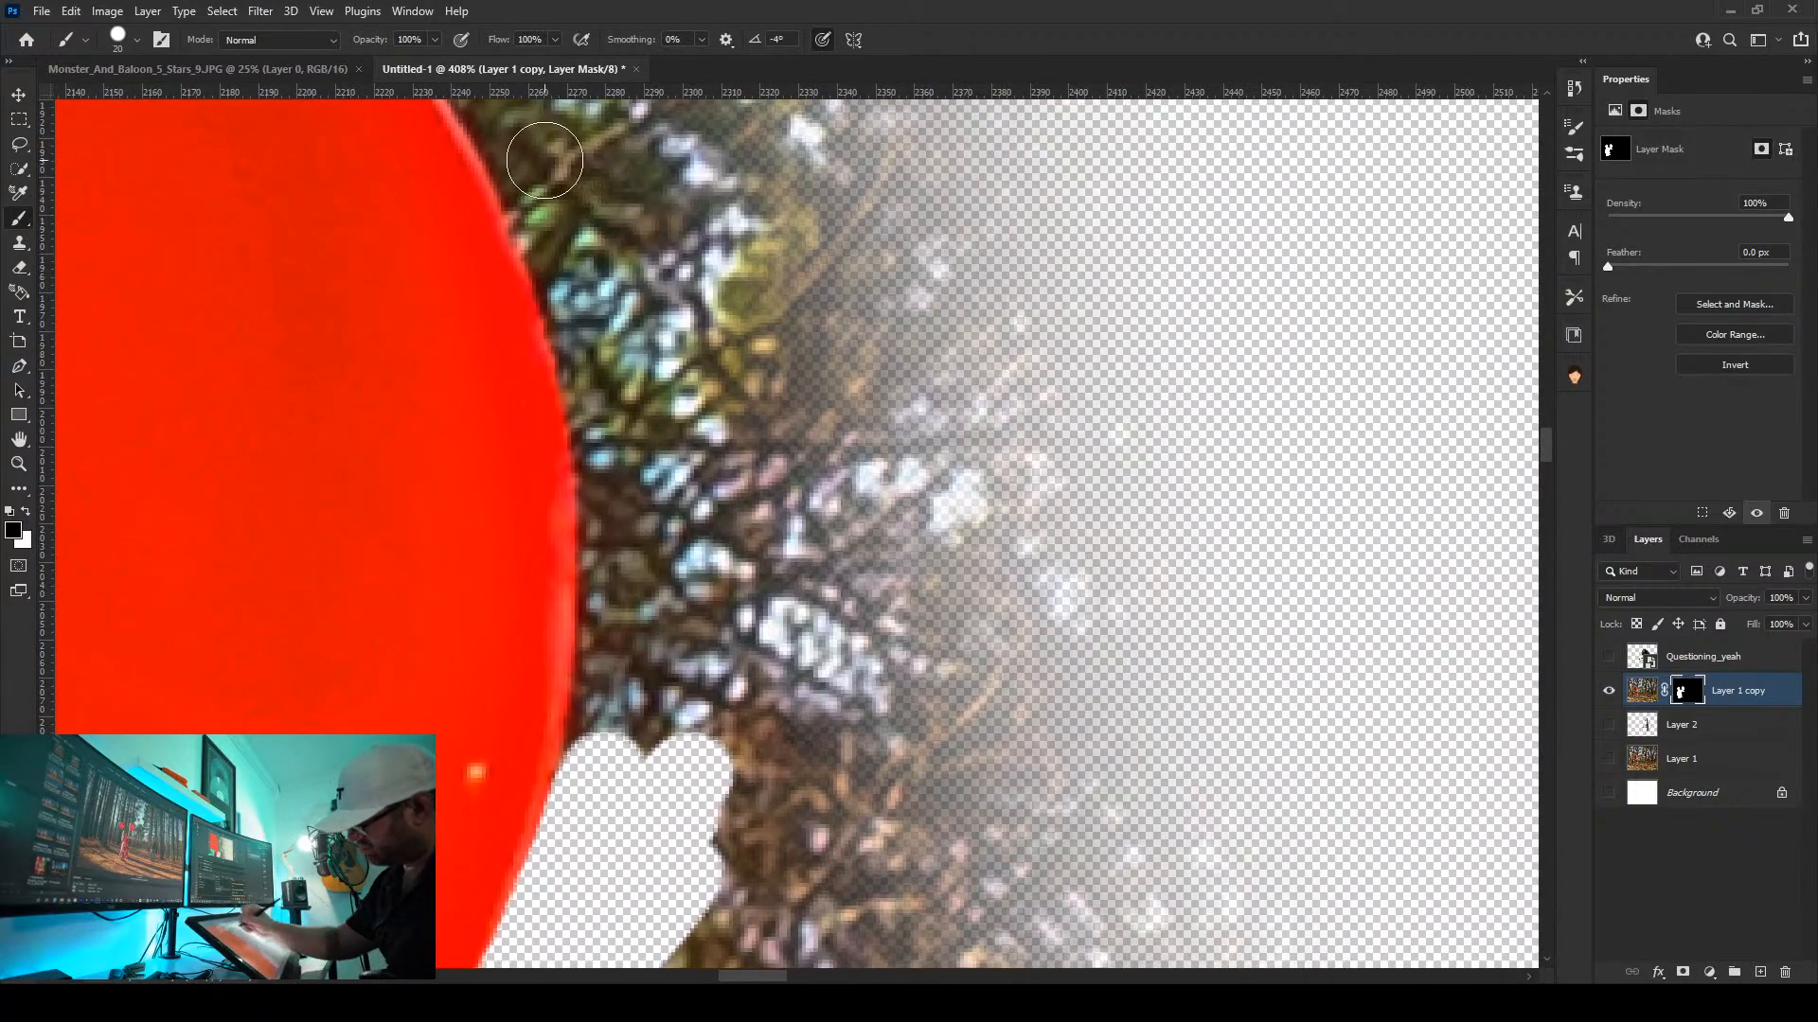
mouse_move(527, 158)
left_mouse_down()
mouse_move(598, 375)
mouse_move(601, 761)
mouse_move(709, 497)
mouse_move(625, 210)
mouse_move(724, 674)
mouse_move(732, 357)
mouse_move(758, 479)
mouse_move(580, 162)
mouse_move(629, 223)
left_mouse_up()
mouse_move(749, 239)
left_mouse_down()
mouse_move(895, 807)
mouse_move(884, 793)
left_mouse_up()
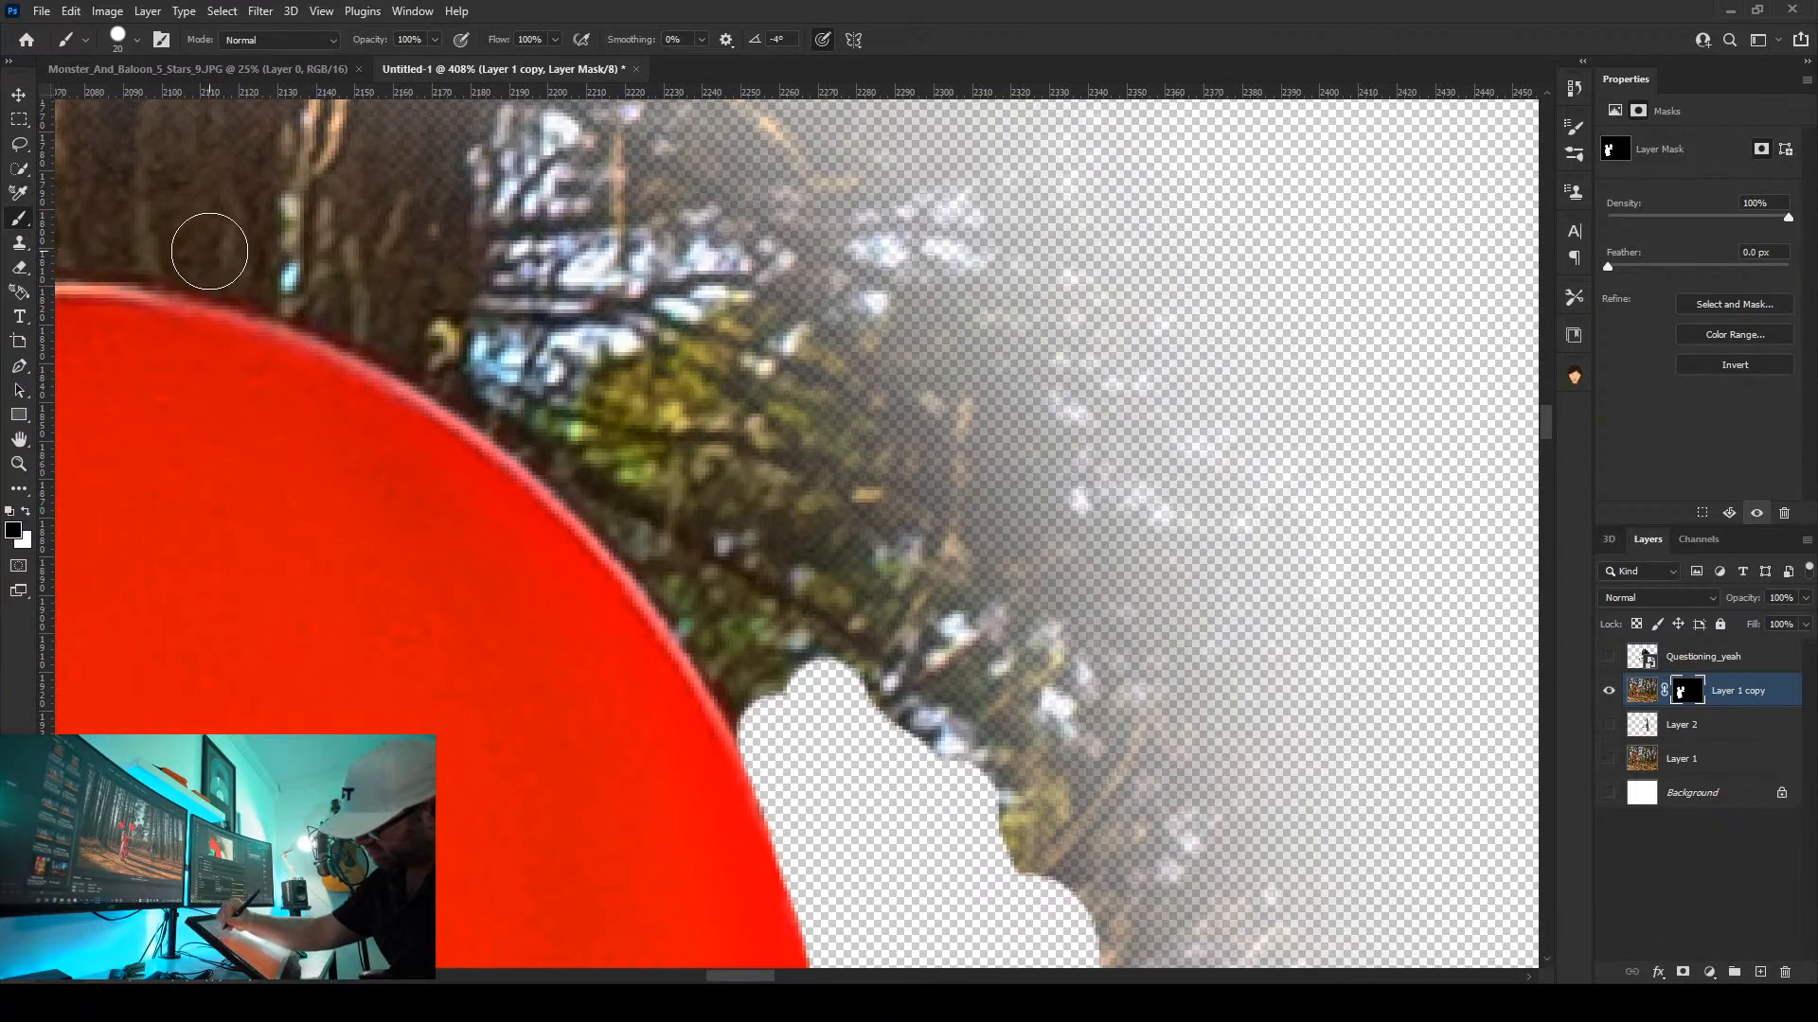
mouse_move(209, 251)
left_mouse_down()
mouse_move(419, 342)
mouse_move(514, 411)
mouse_move(609, 496)
mouse_move(751, 686)
left_mouse_up()
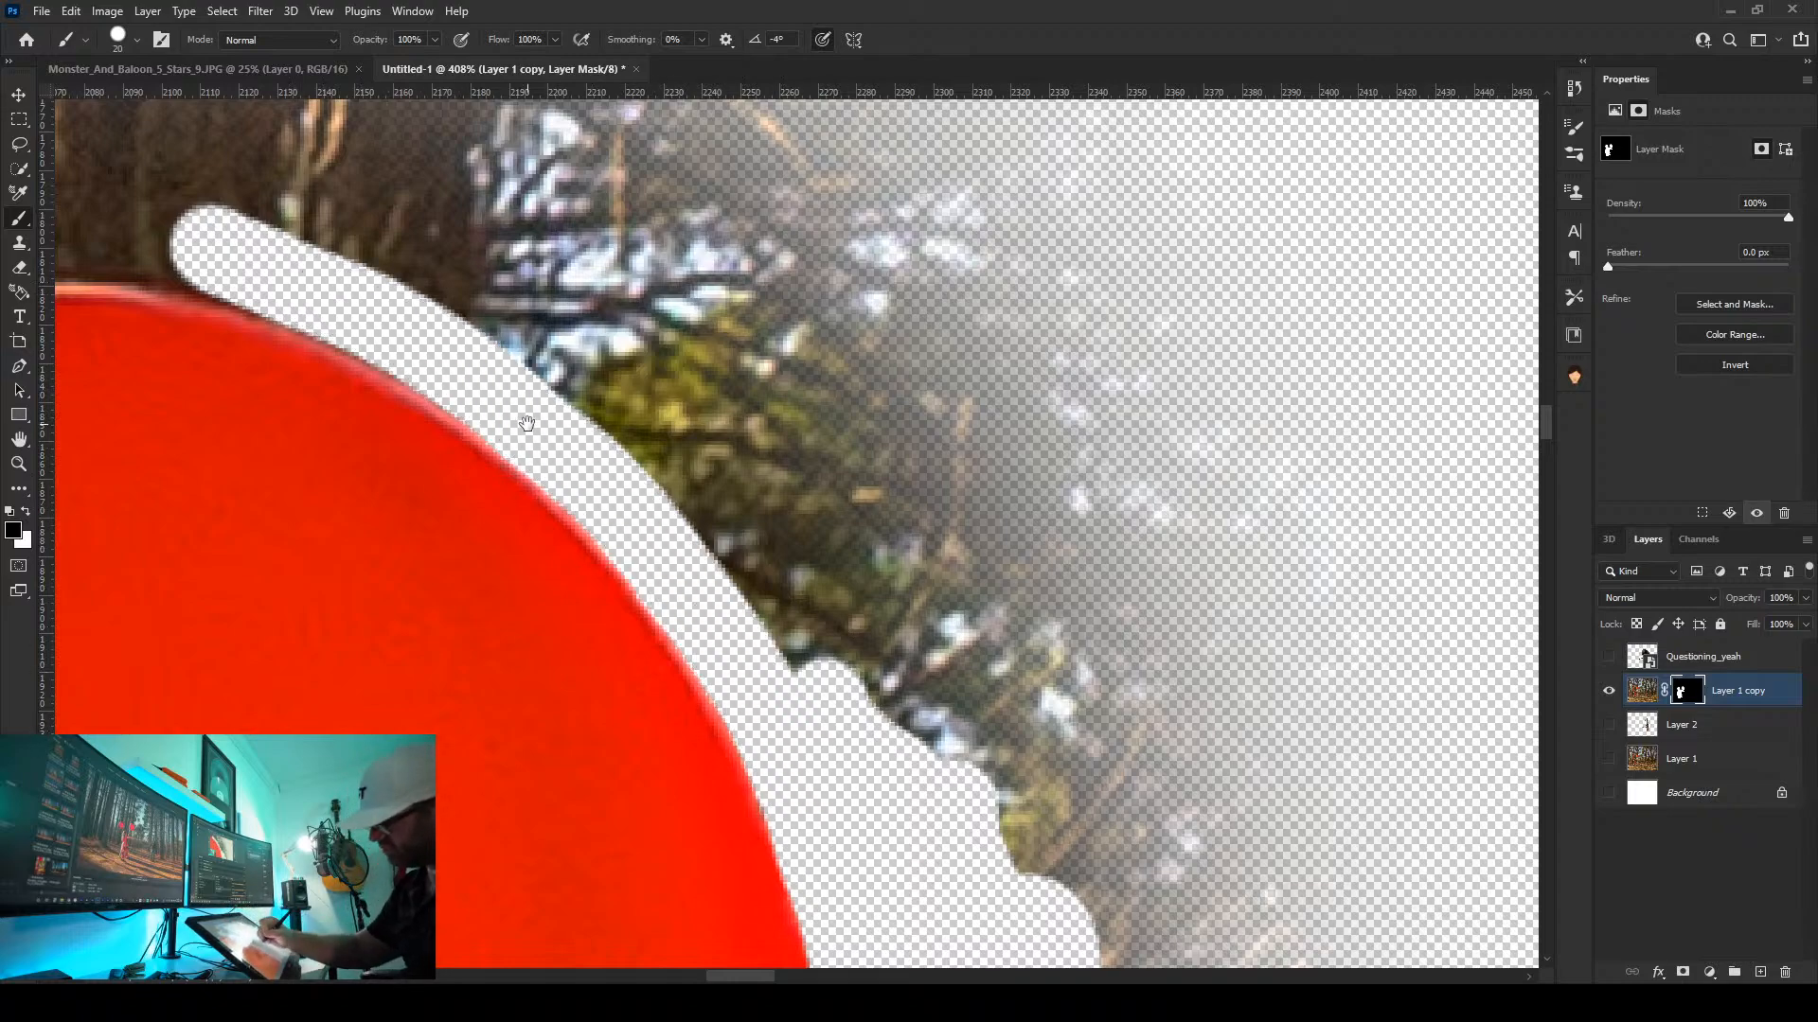
mouse_move(528, 424)
left_mouse_down()
mouse_move(1373, 500)
mouse_move(1455, 527)
left_mouse_up()
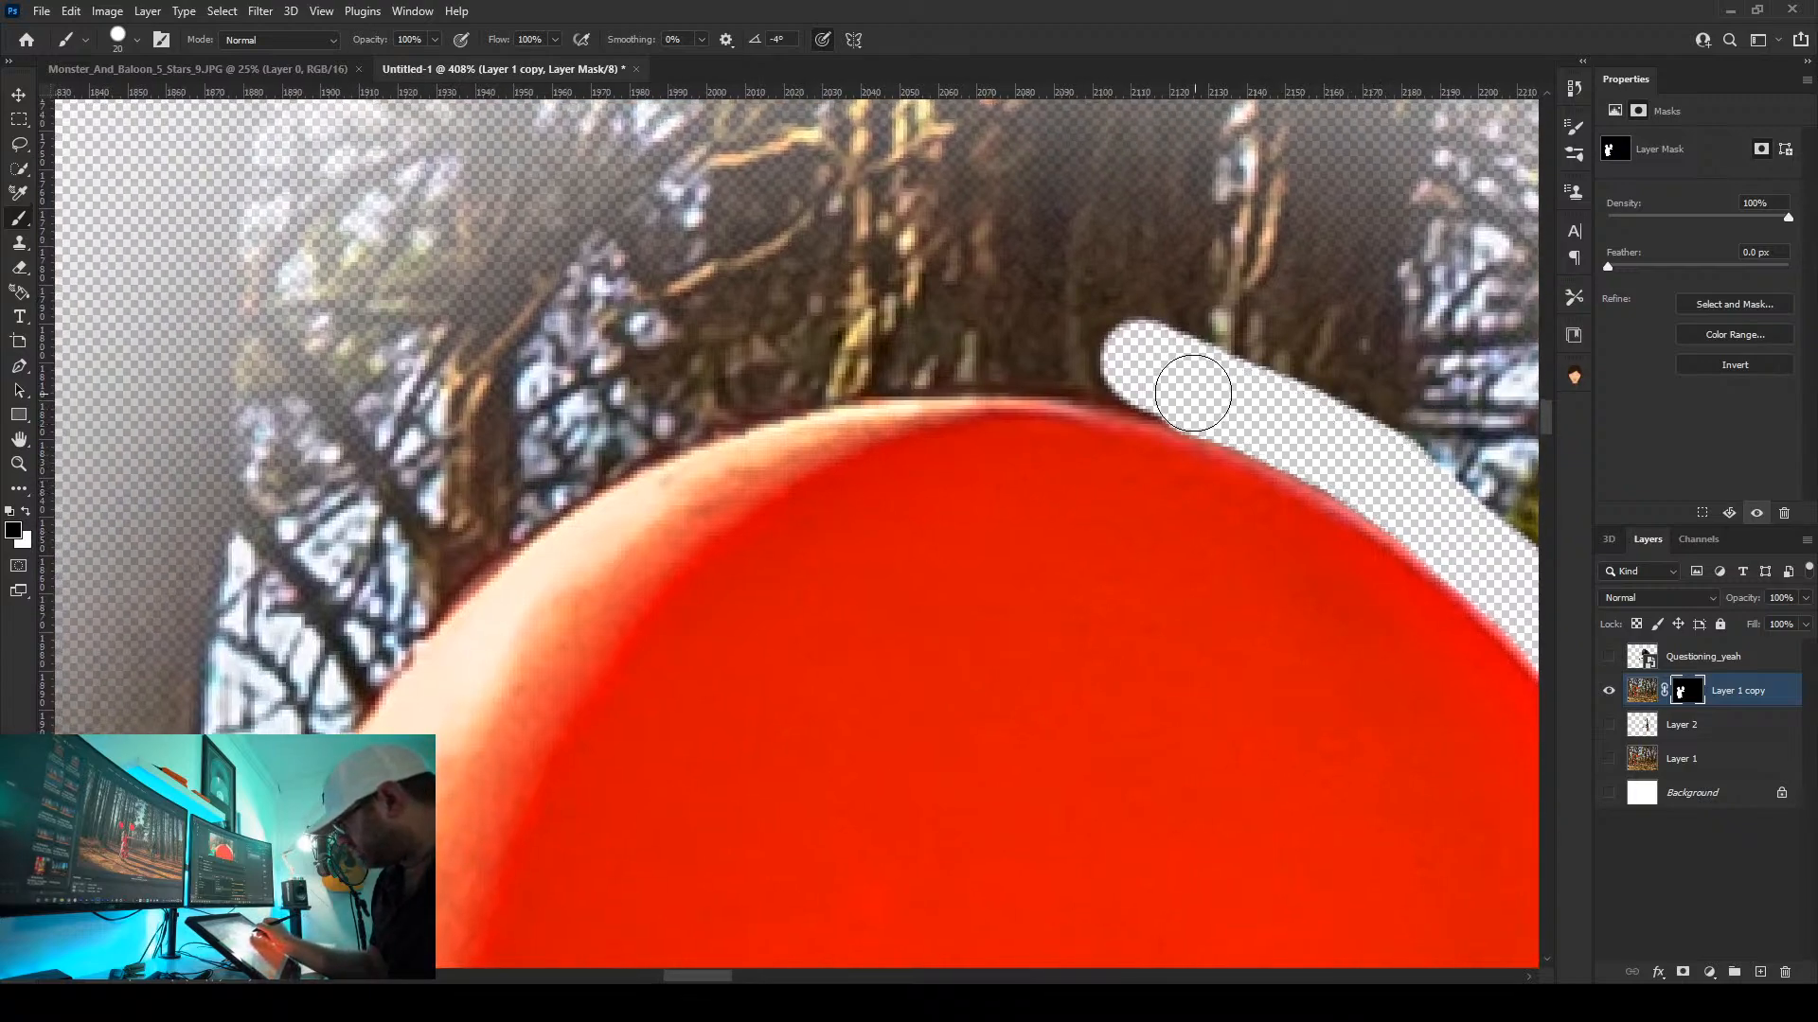
mouse_move(1143, 376)
left_mouse_down()
mouse_move(873, 368)
mouse_move(723, 395)
mouse_move(535, 480)
mouse_move(334, 701)
mouse_move(393, 548)
mouse_move(843, 324)
mouse_move(621, 357)
mouse_move(653, 297)
mouse_move(1088, 284)
mouse_move(844, 312)
mouse_move(1351, 406)
mouse_move(1321, 362)
mouse_move(909, 231)
mouse_move(928, 150)
mouse_move(418, 312)
mouse_move(364, 421)
mouse_move(392, 662)
mouse_move(501, 325)
left_mouse_up()
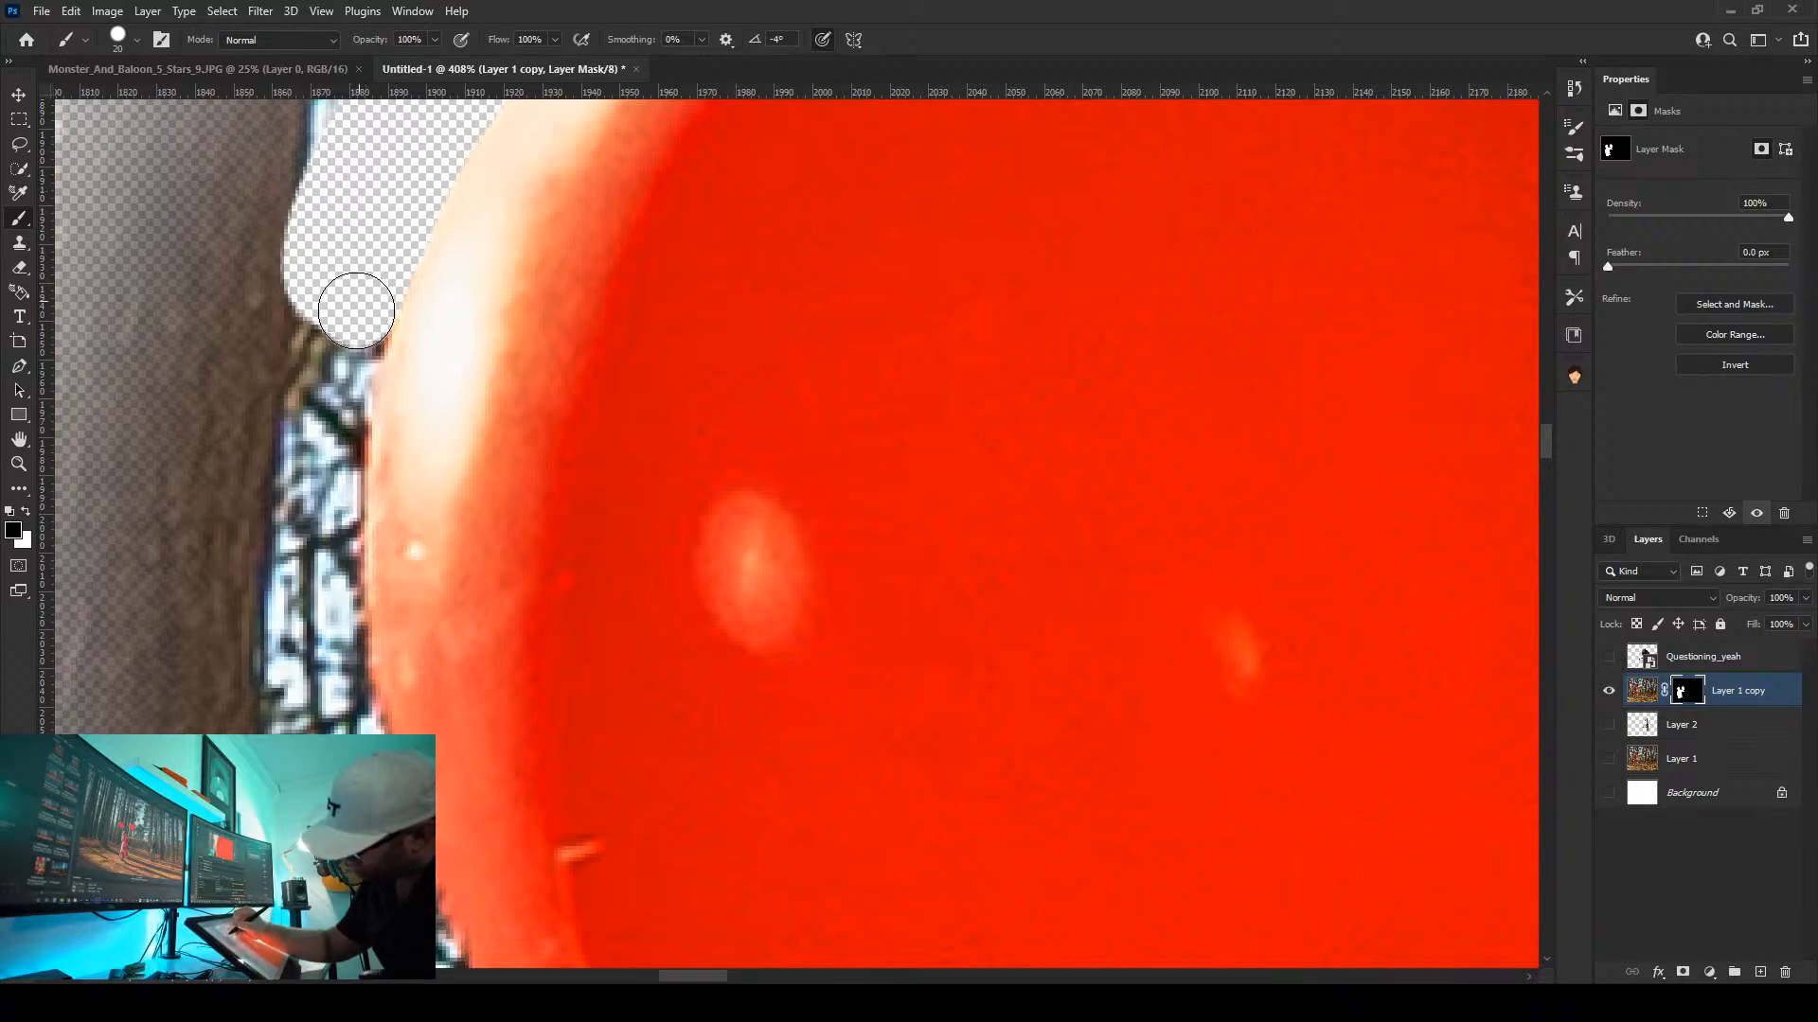
Mask out the trunk and branches down the red balloon's inner side and along its underside
left_click_drag(342, 355, 341, 664)
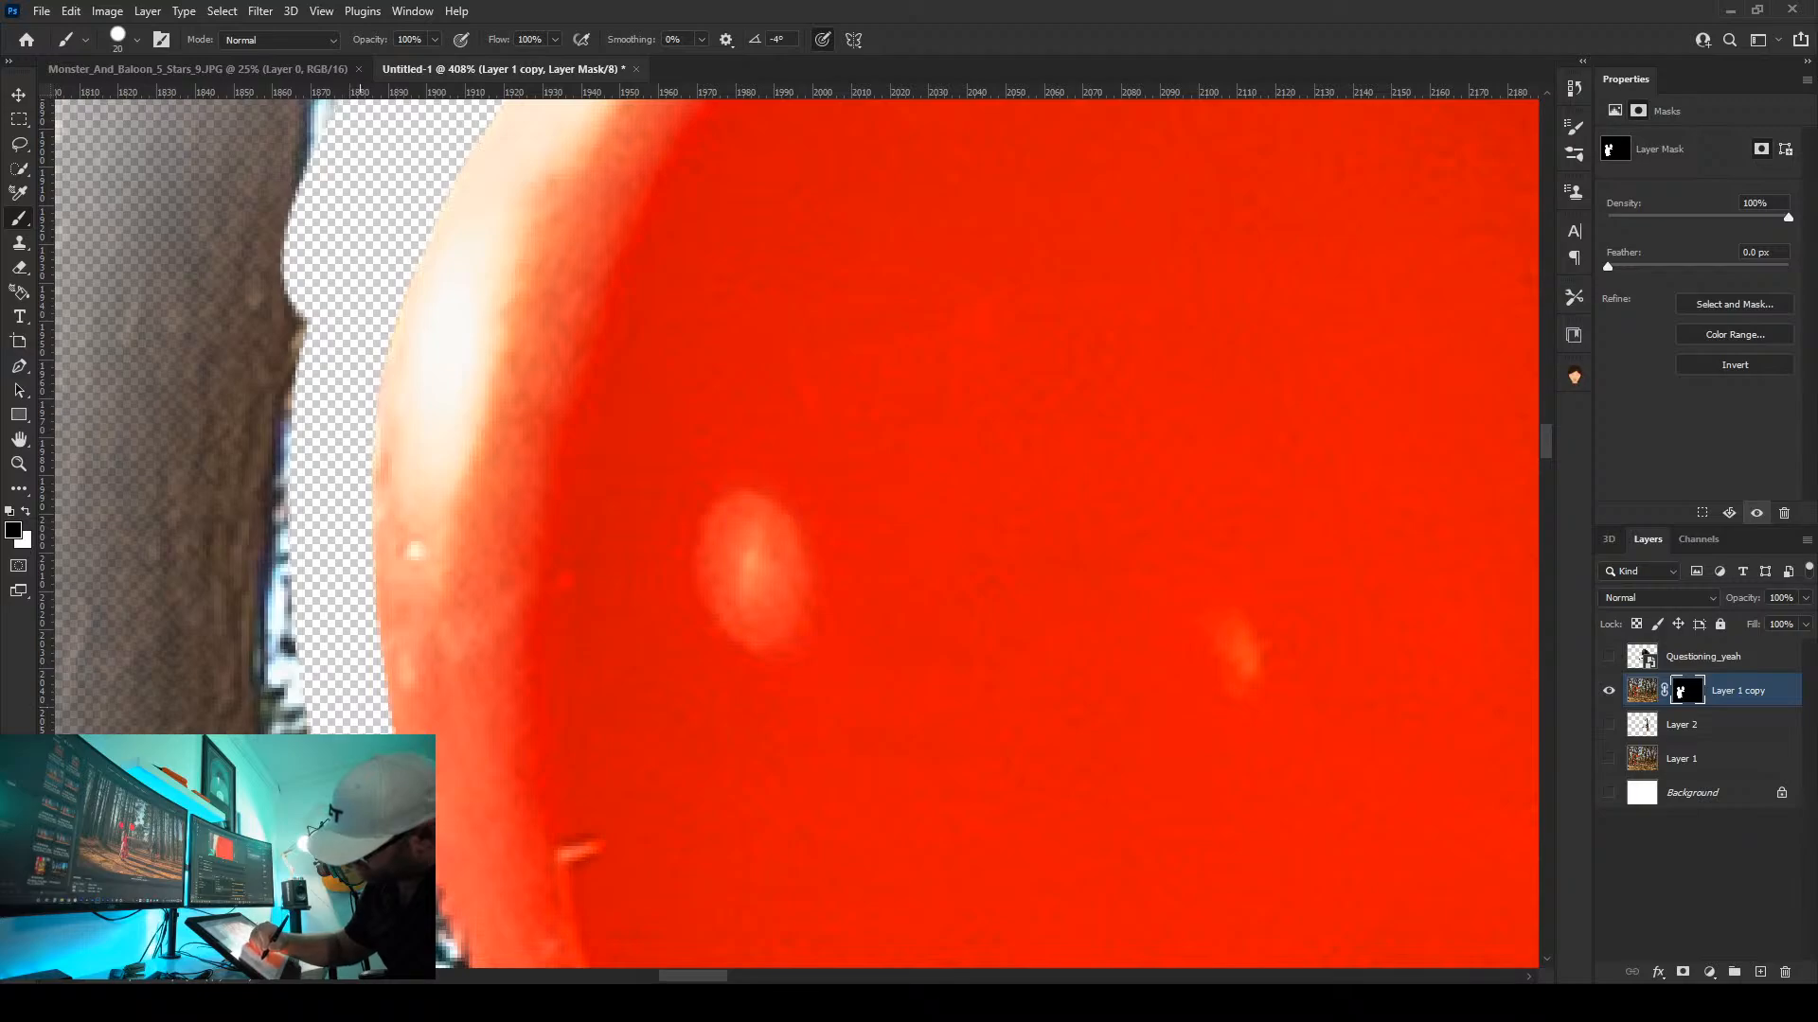
mouse_move(399, 850)
left_mouse_down()
mouse_move(235, 626)
mouse_move(110, 363)
mouse_move(170, 528)
mouse_move(325, 725)
left_mouse_up()
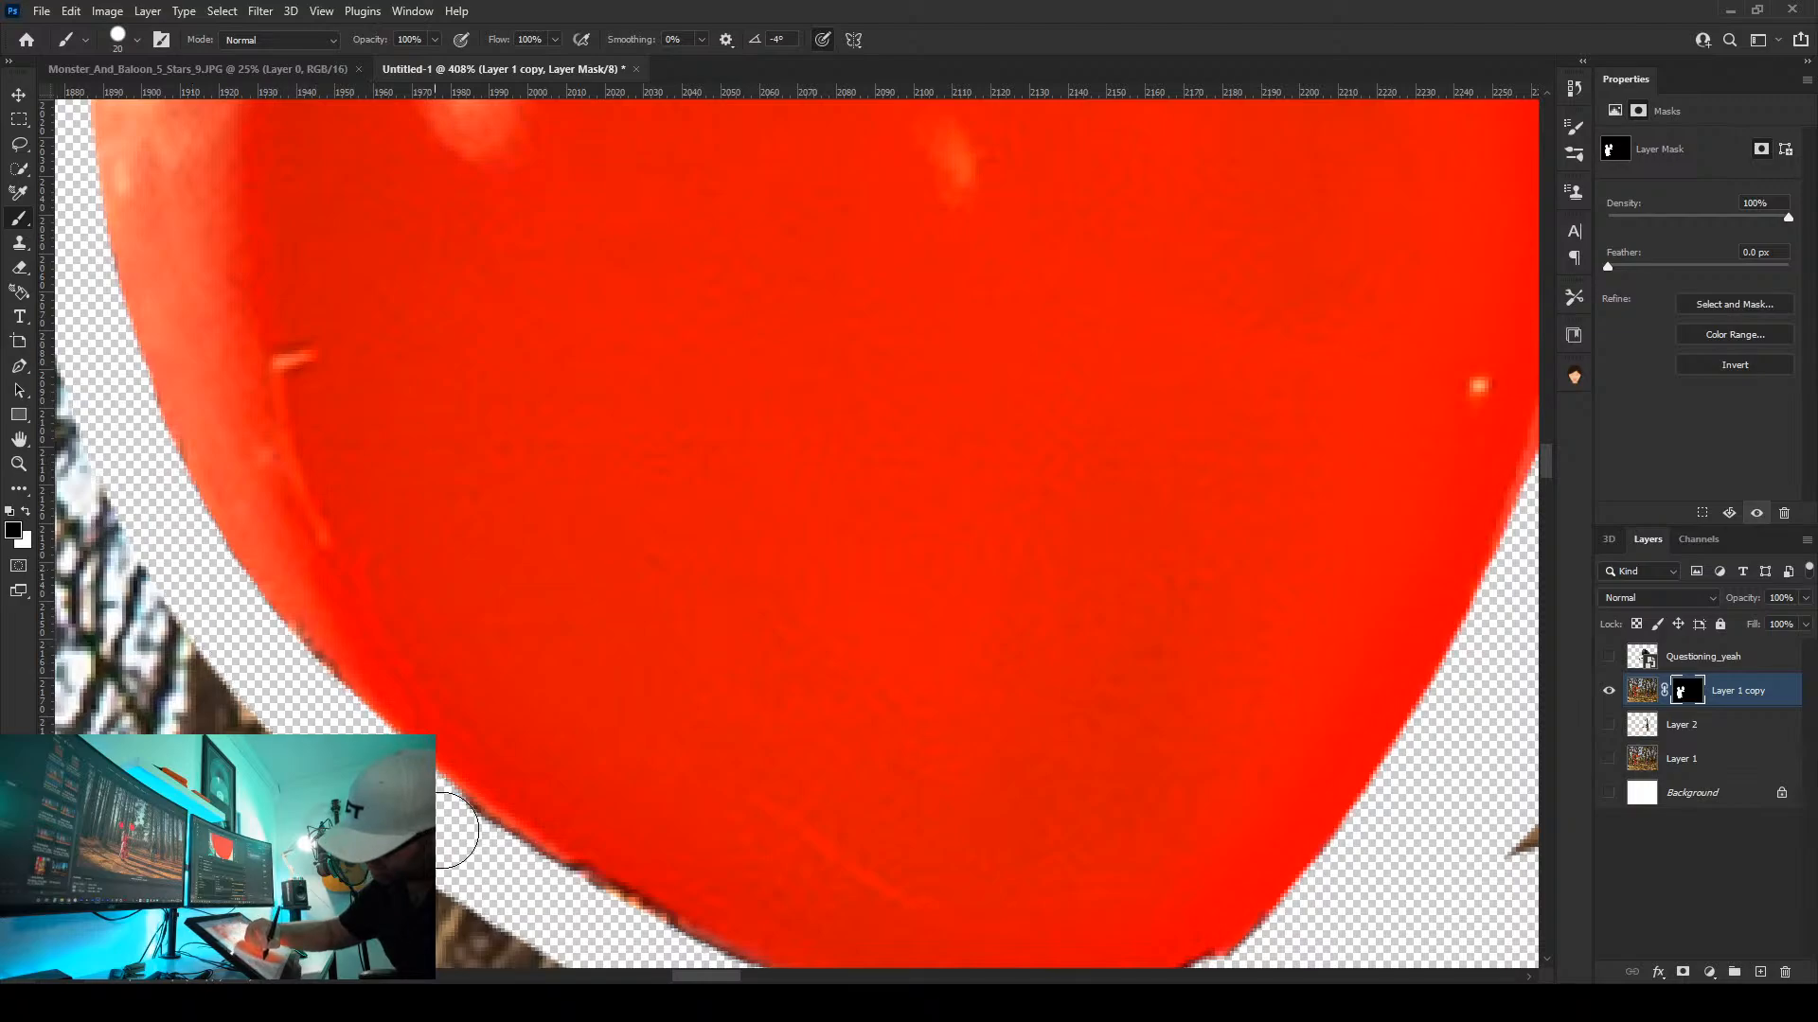
left_click_drag(414, 842, 185, 644)
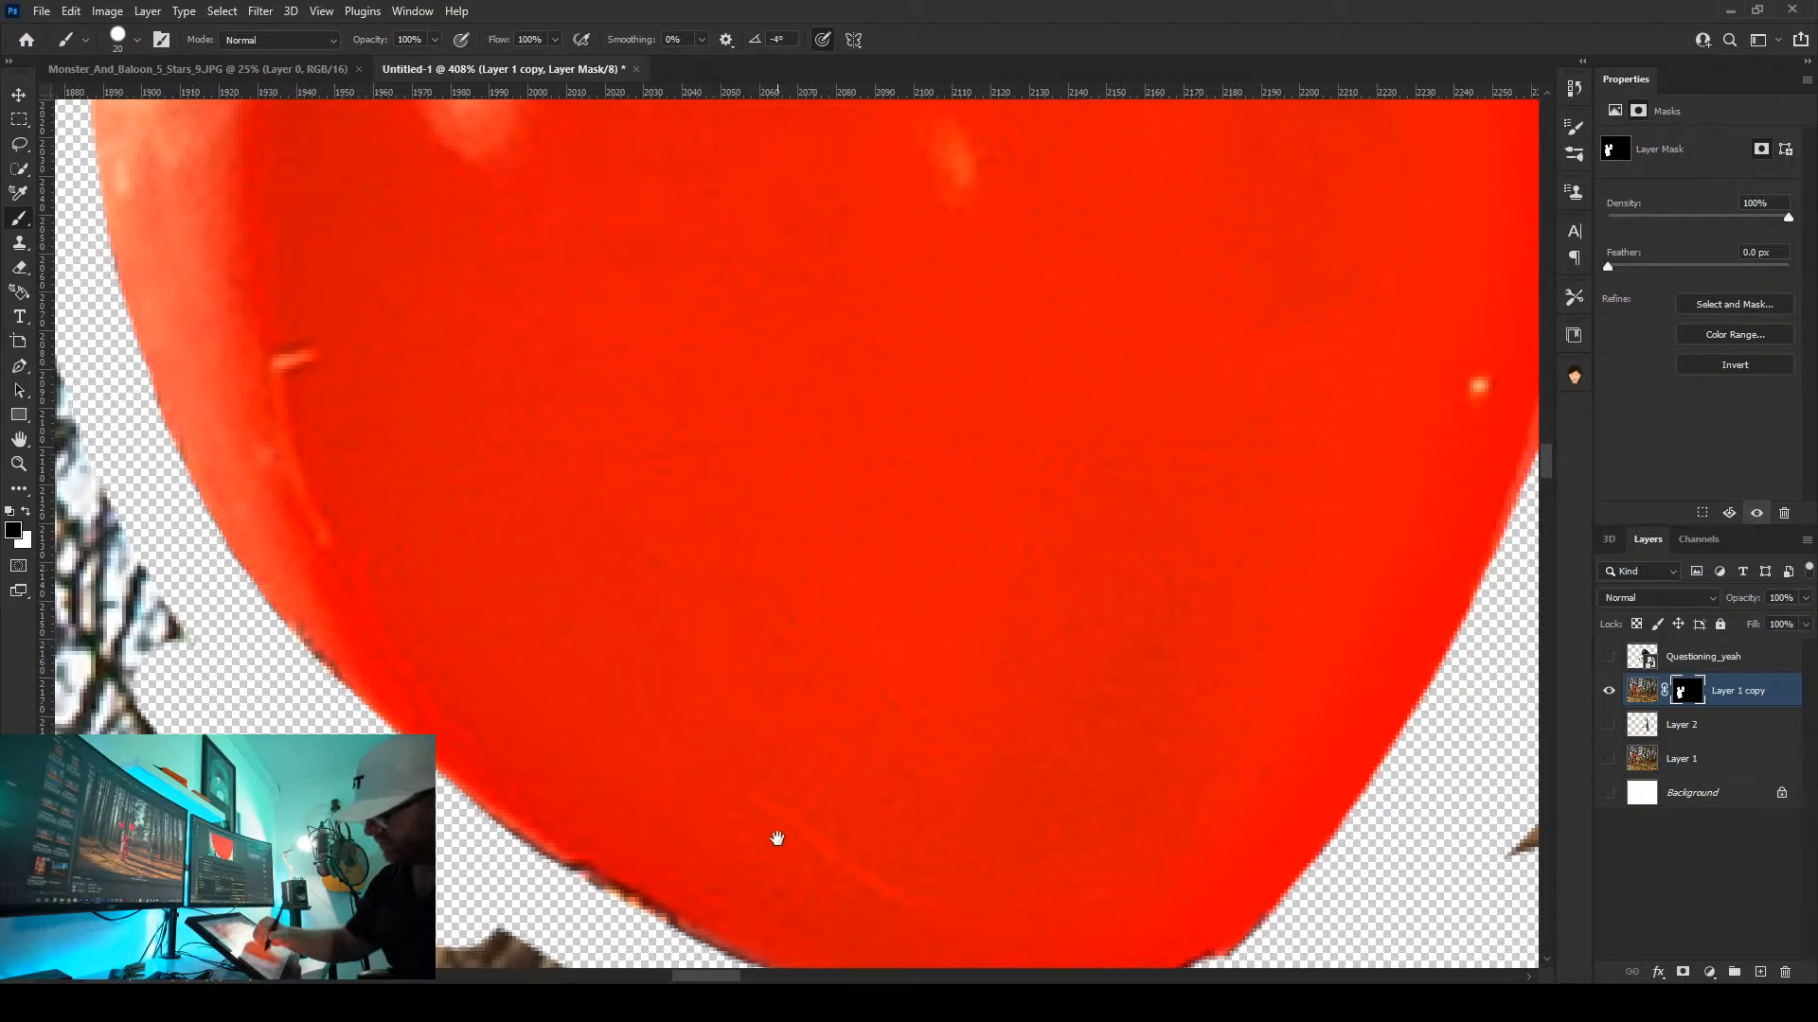
left_click_drag(777, 839, 600, 353)
mouse_move(251, 452)
left_mouse_down()
mouse_move(337, 495)
mouse_move(446, 508)
mouse_move(682, 610)
mouse_move(884, 781)
mouse_move(508, 626)
left_mouse_up()
mouse_move(859, 796)
left_mouse_down()
mouse_move(887, 921)
mouse_move(265, 488)
mouse_move(603, 808)
mouse_move(434, 619)
left_mouse_up()
Mask out a strip of forest directly above the outstretched arm, from the elbow to the dress's shoulder edge
left_click_drag(1120, 784, 759, 150)
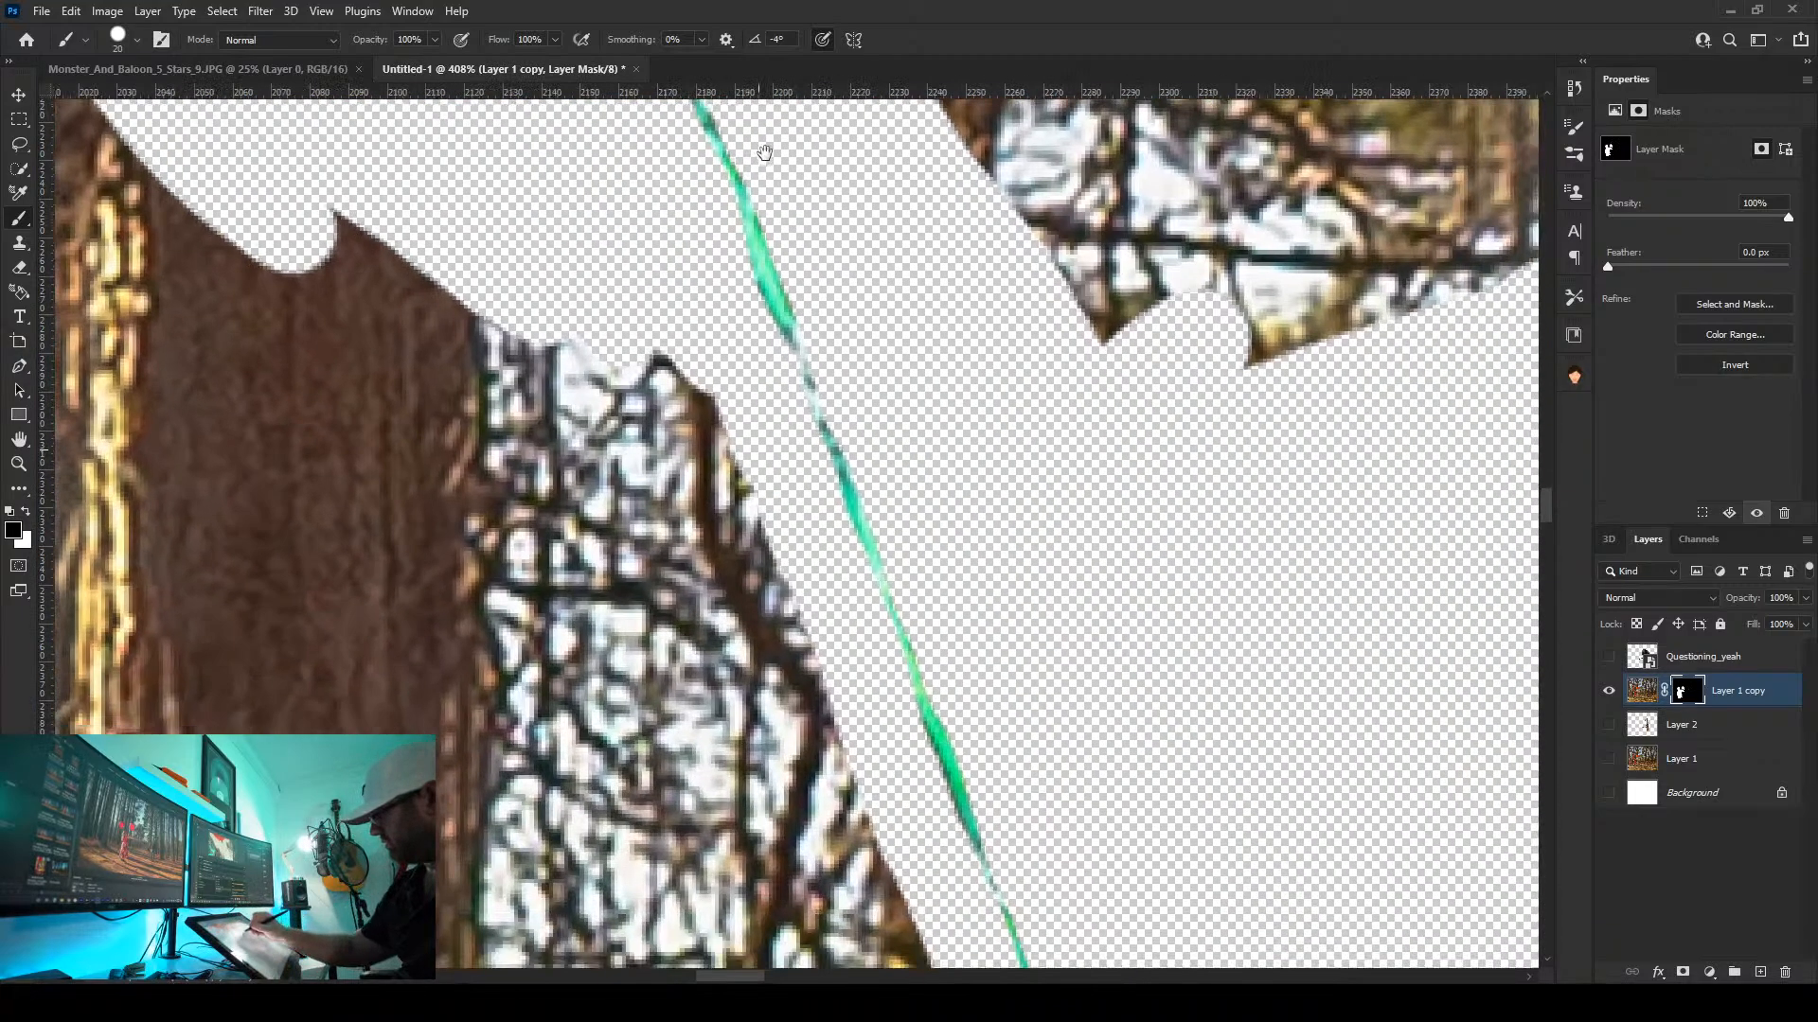
mouse_move(982, 783)
left_mouse_down()
mouse_move(994, 407)
mouse_move(1029, 887)
mouse_move(925, 539)
mouse_move(852, 430)
left_mouse_up()
mouse_move(434, 150)
left_mouse_down()
mouse_move(544, 338)
mouse_move(653, 621)
mouse_move(600, 595)
mouse_move(329, 122)
left_mouse_up()
mouse_move(596, 597)
left_mouse_down()
mouse_move(518, 549)
mouse_move(326, 232)
mouse_move(615, 854)
mouse_move(595, 874)
mouse_move(290, 277)
mouse_move(960, 458)
mouse_move(1158, 378)
left_mouse_up()
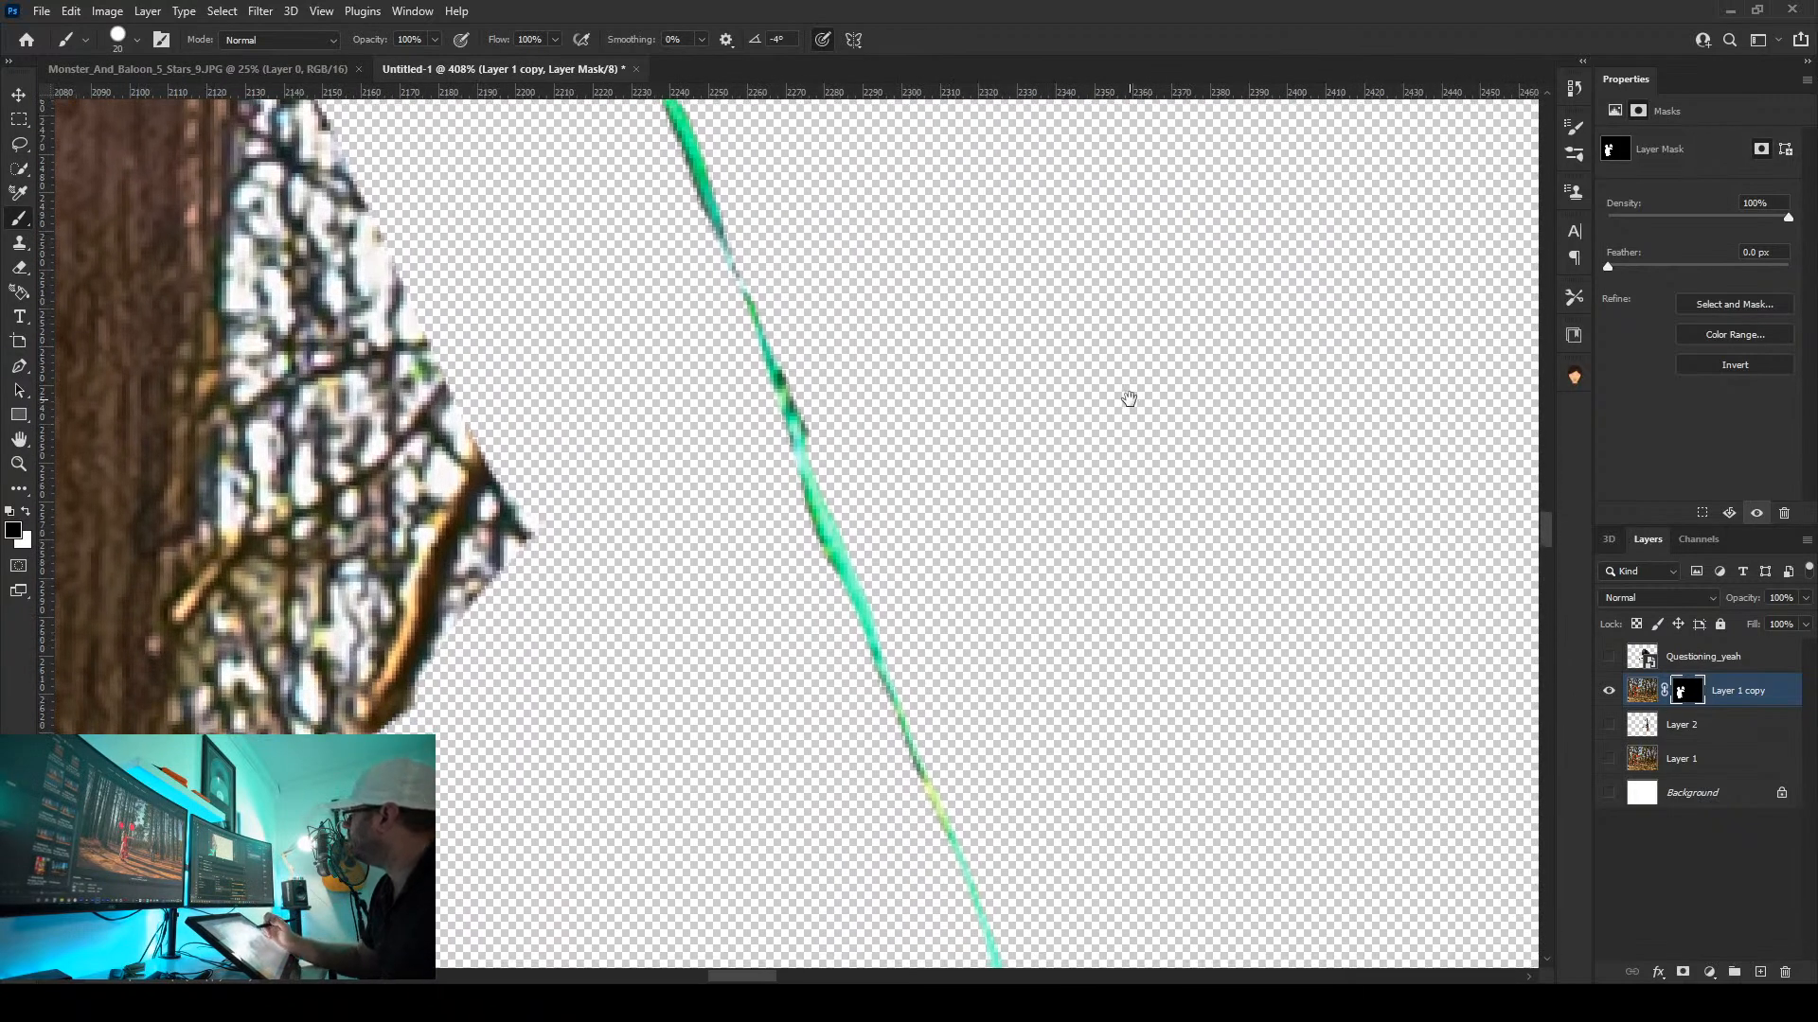
left_click_drag(1099, 634, 1301, 331)
left_click_drag(942, 592, 1610, 478)
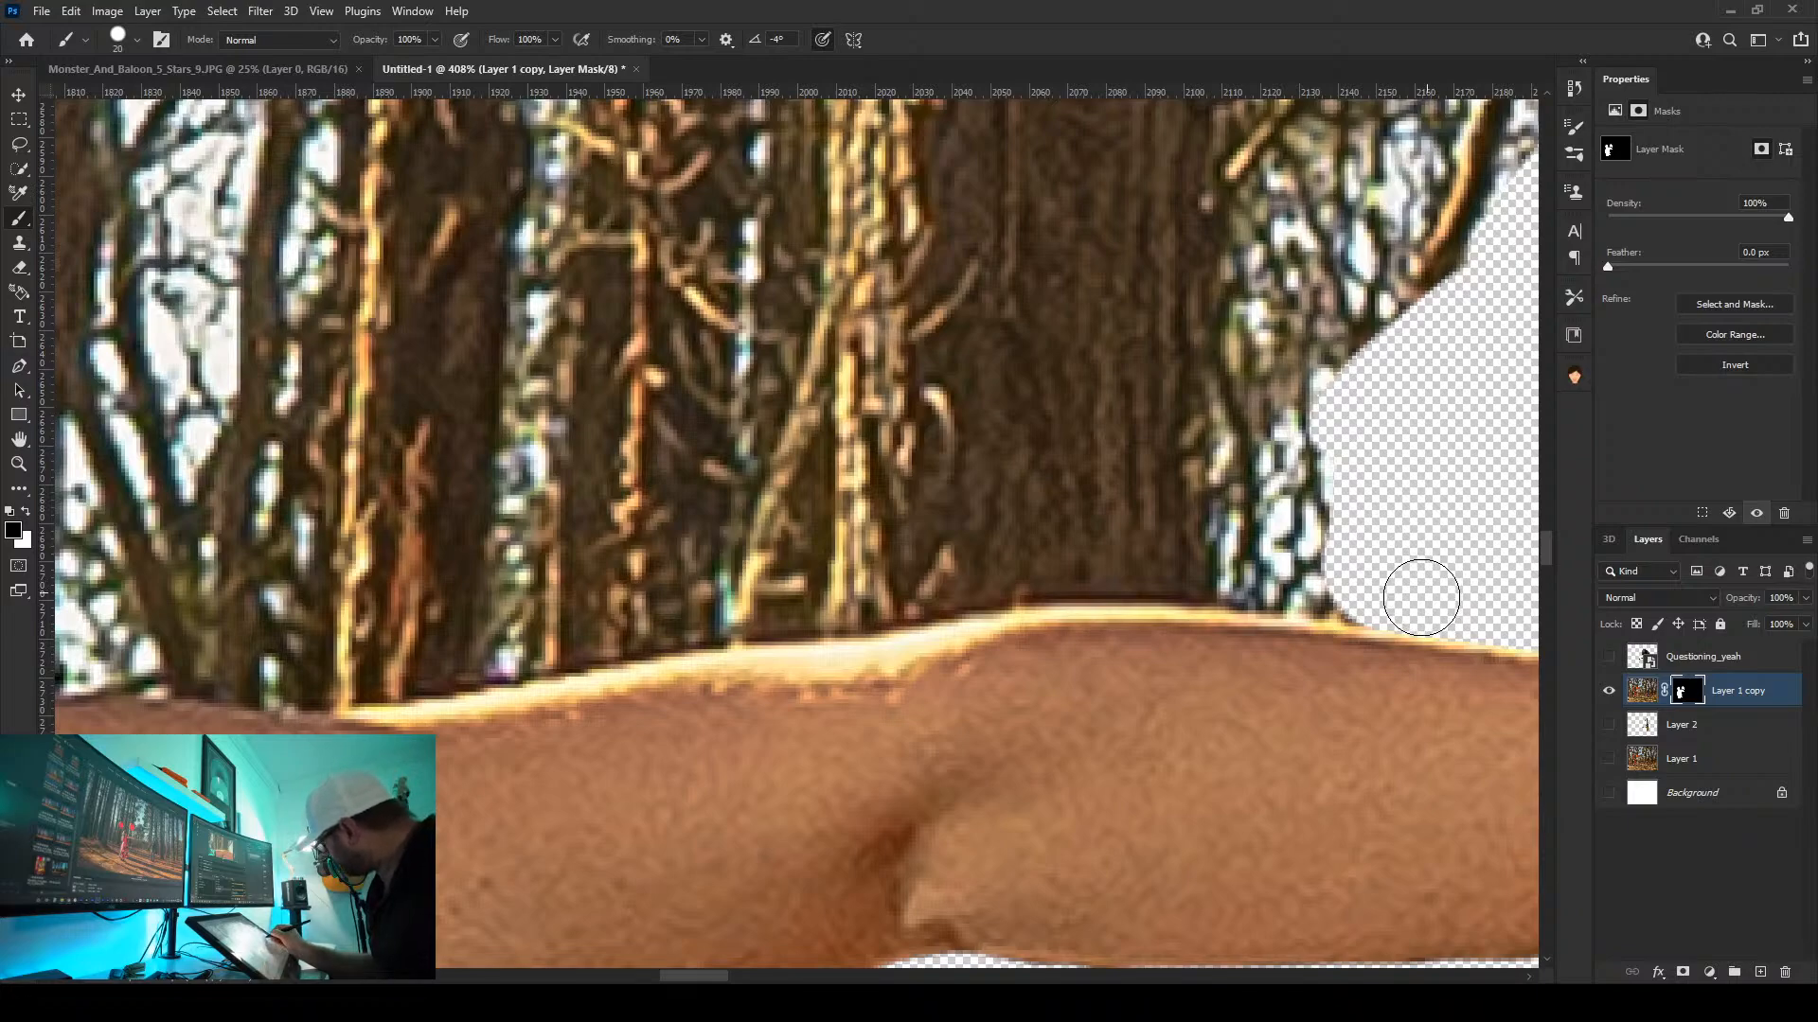
mouse_move(1366, 591)
left_mouse_down()
mouse_move(1052, 567)
mouse_move(293, 680)
mouse_move(87, 657)
left_mouse_up()
left_click_drag(215, 633, 1333, 617)
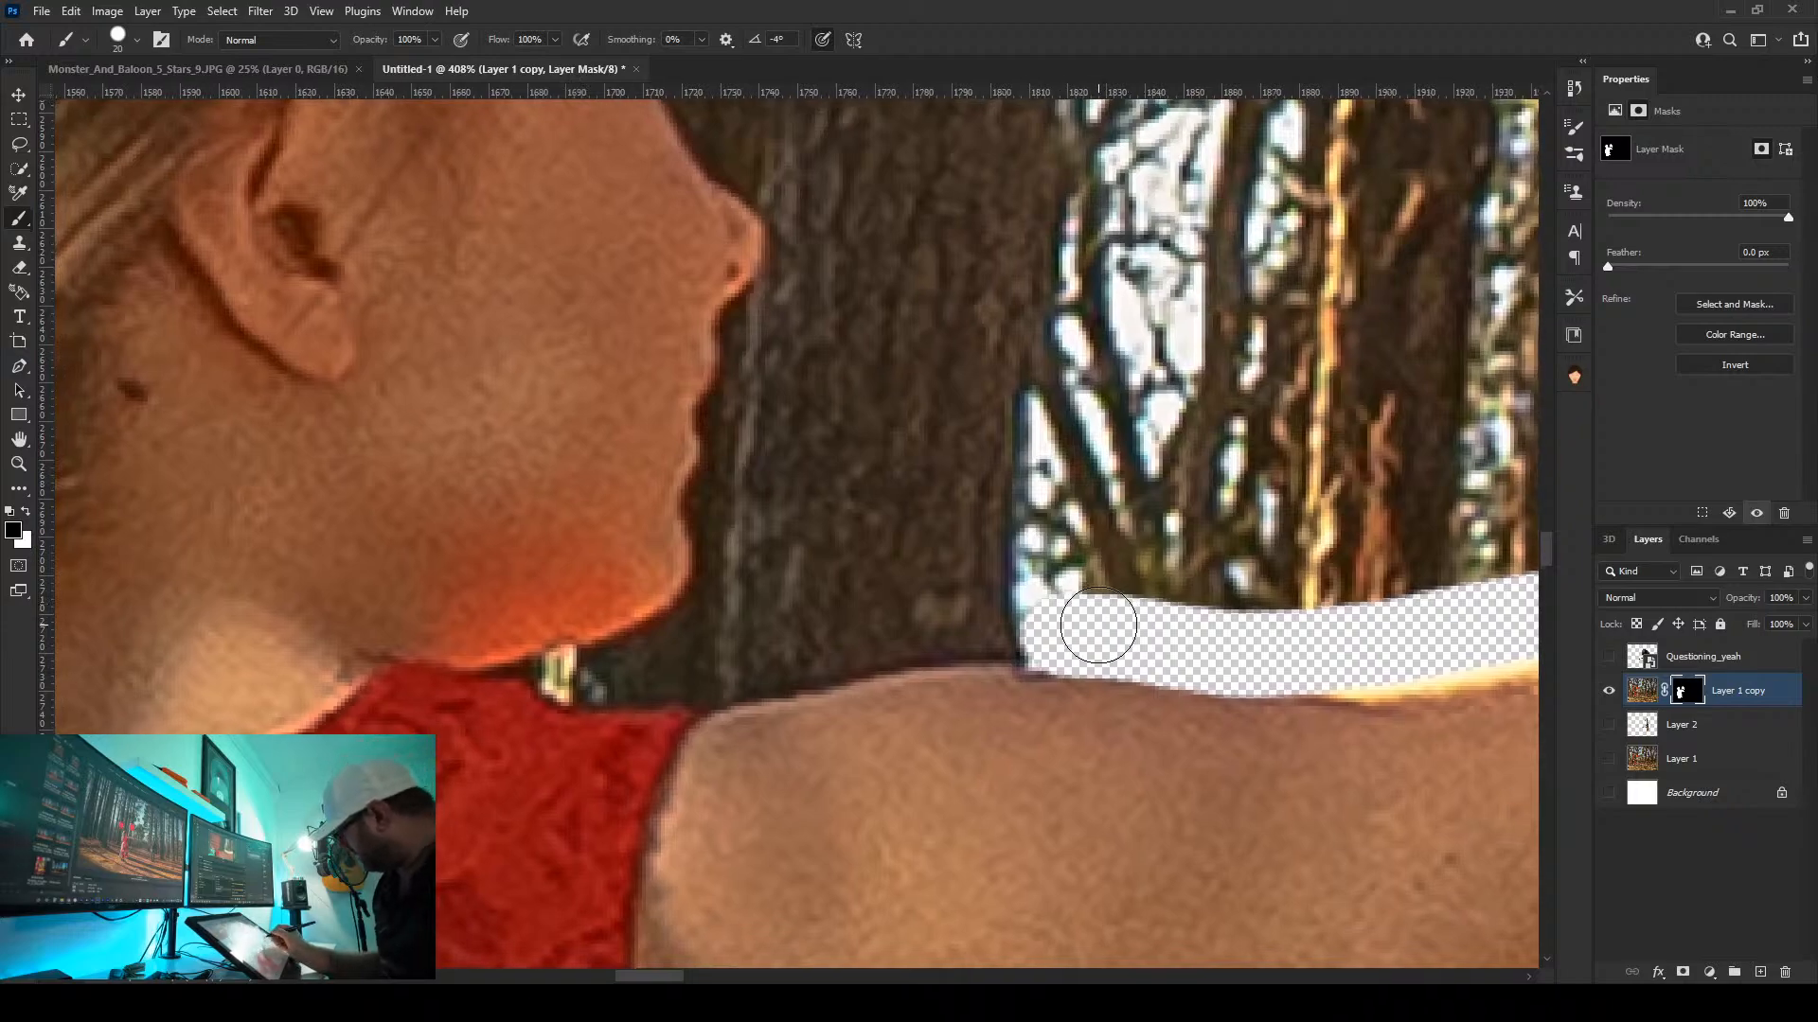
mouse_move(1068, 632)
left_mouse_down()
mouse_move(942, 628)
mouse_move(698, 671)
left_mouse_up()
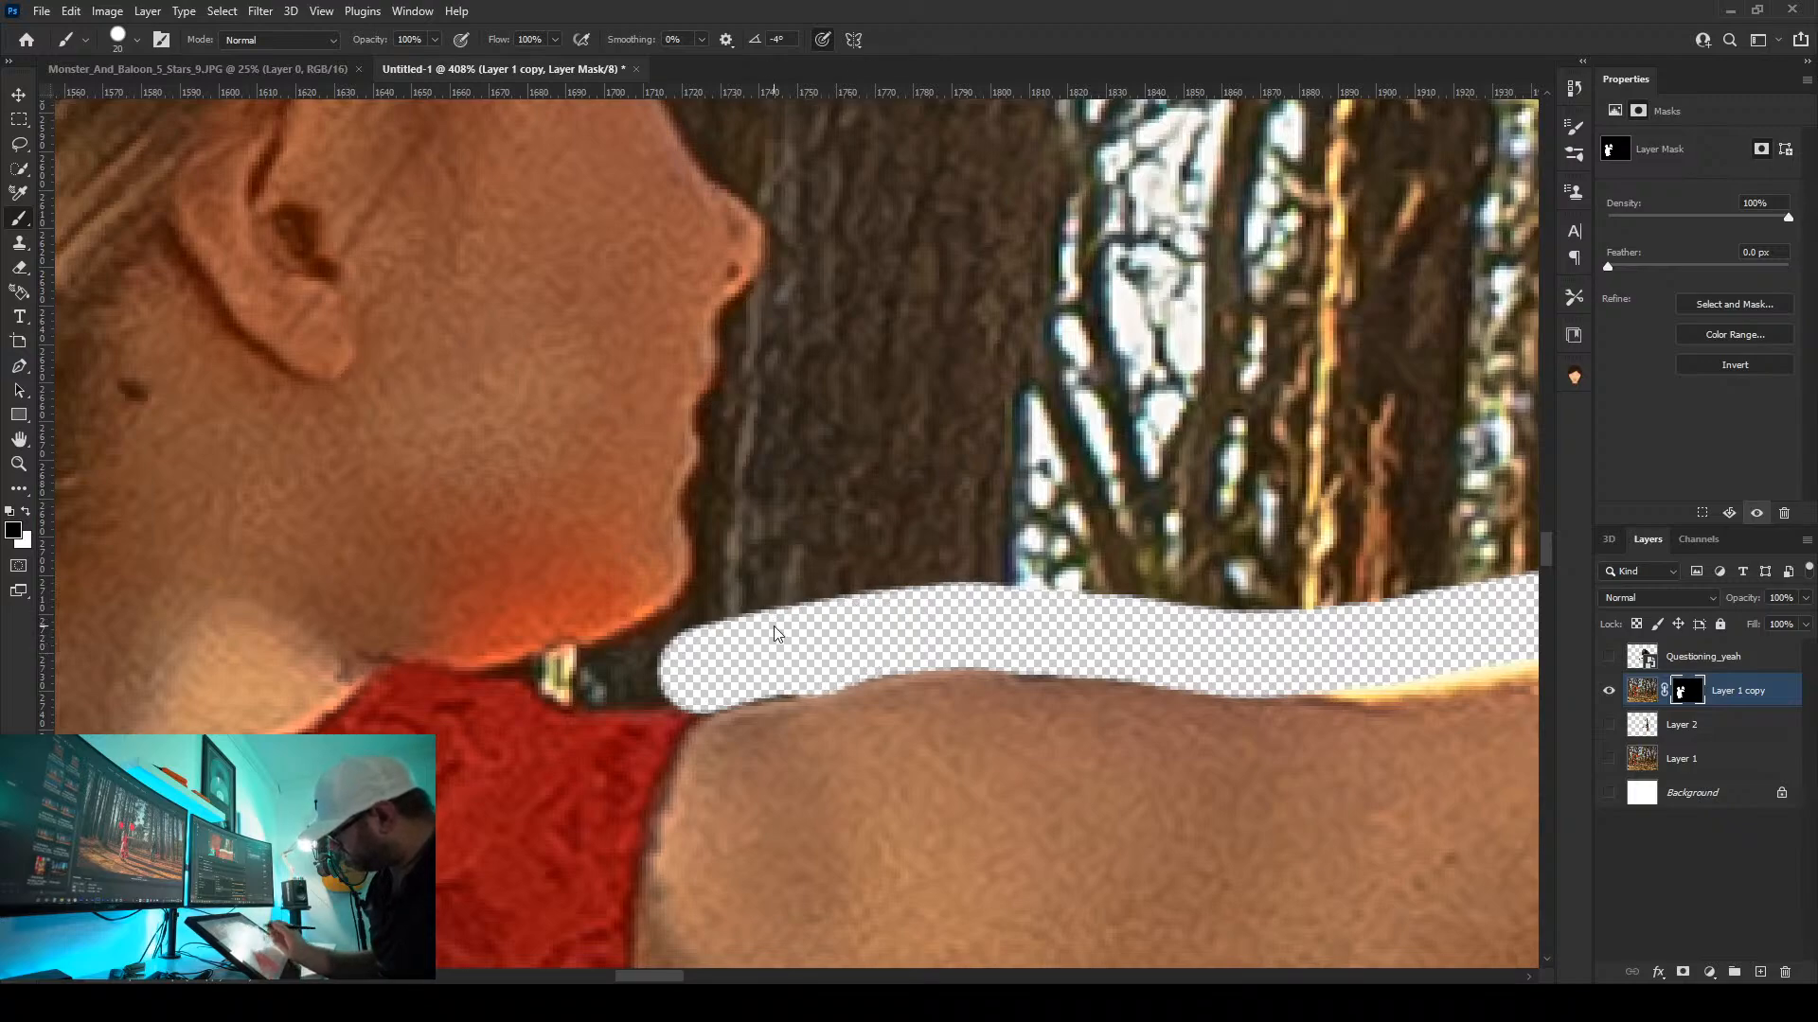
left_click_drag(1394, 638, 1111, 638)
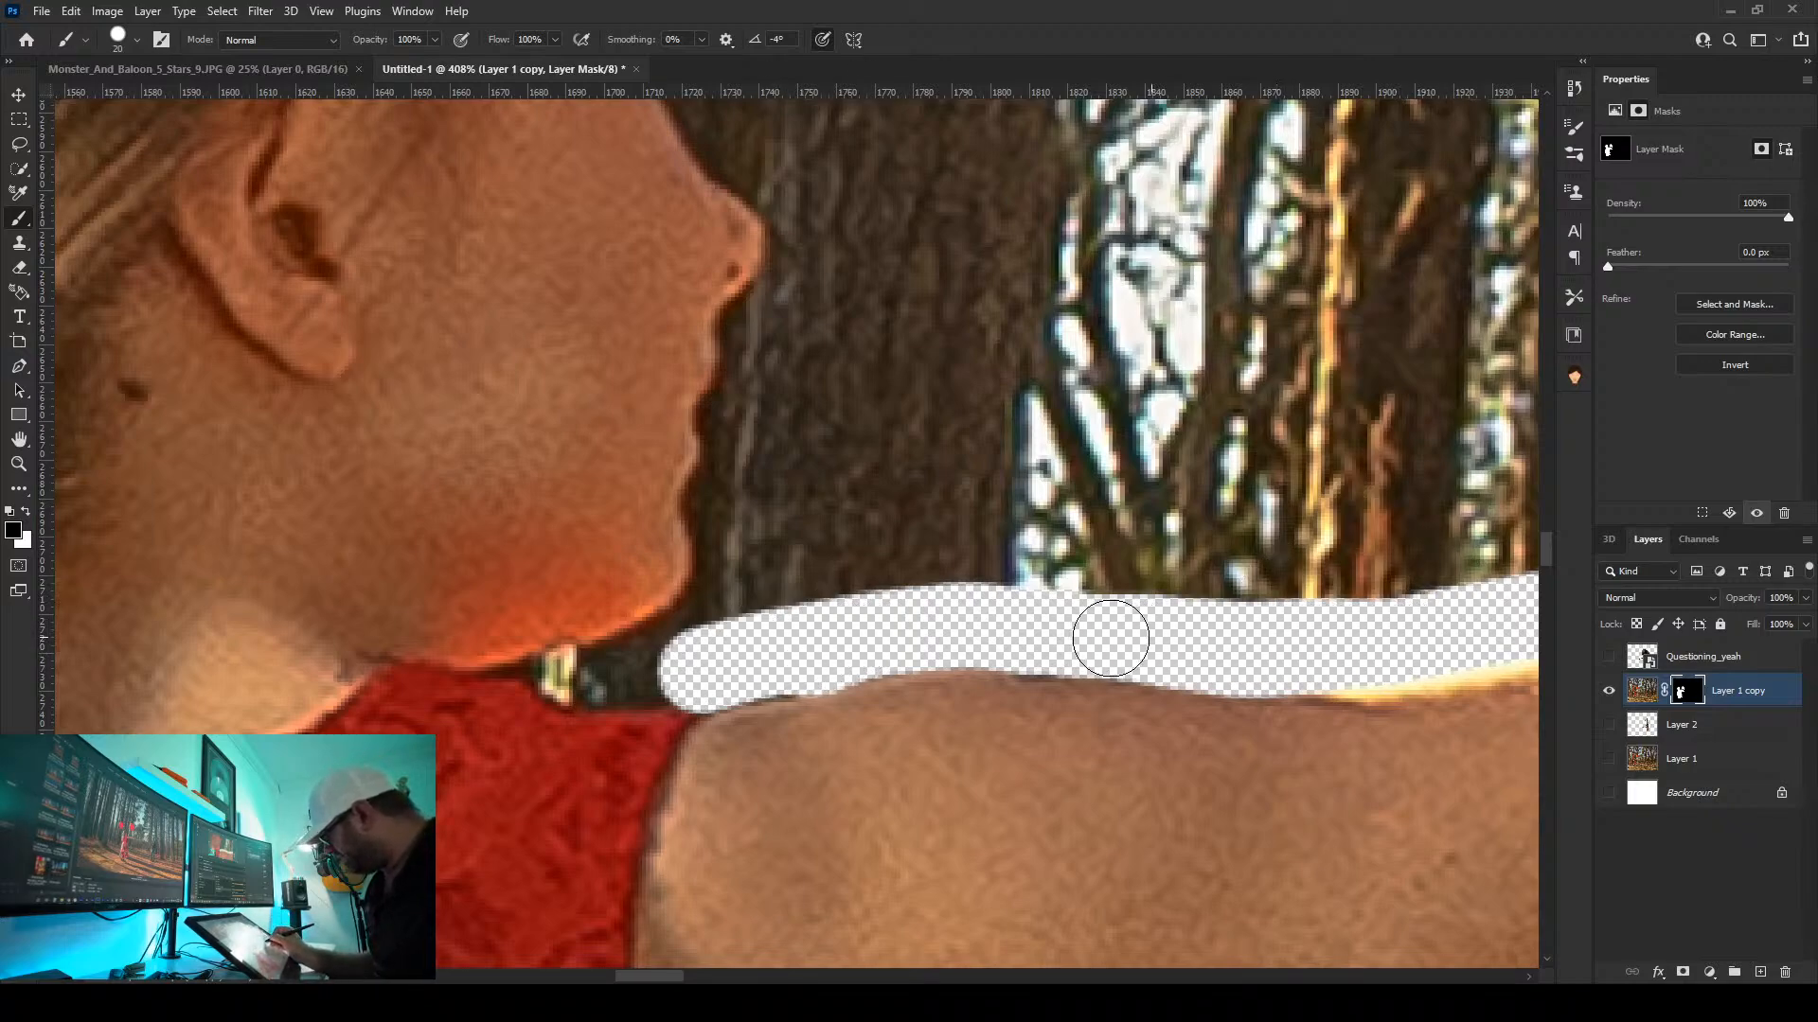
Mask out the tree trunk in front of the girl's face, following her chin, lips, nose and forehead
mouse_move(715, 664)
left_mouse_down()
mouse_move(732, 591)
mouse_move(723, 509)
mouse_move(754, 464)
mouse_move(730, 488)
mouse_move(737, 420)
mouse_move(820, 212)
mouse_move(792, 587)
mouse_move(1060, 540)
mouse_move(882, 572)
mouse_move(868, 414)
mouse_move(906, 129)
mouse_move(876, 425)
mouse_move(941, 399)
mouse_move(917, 438)
mouse_move(978, 441)
left_mouse_up()
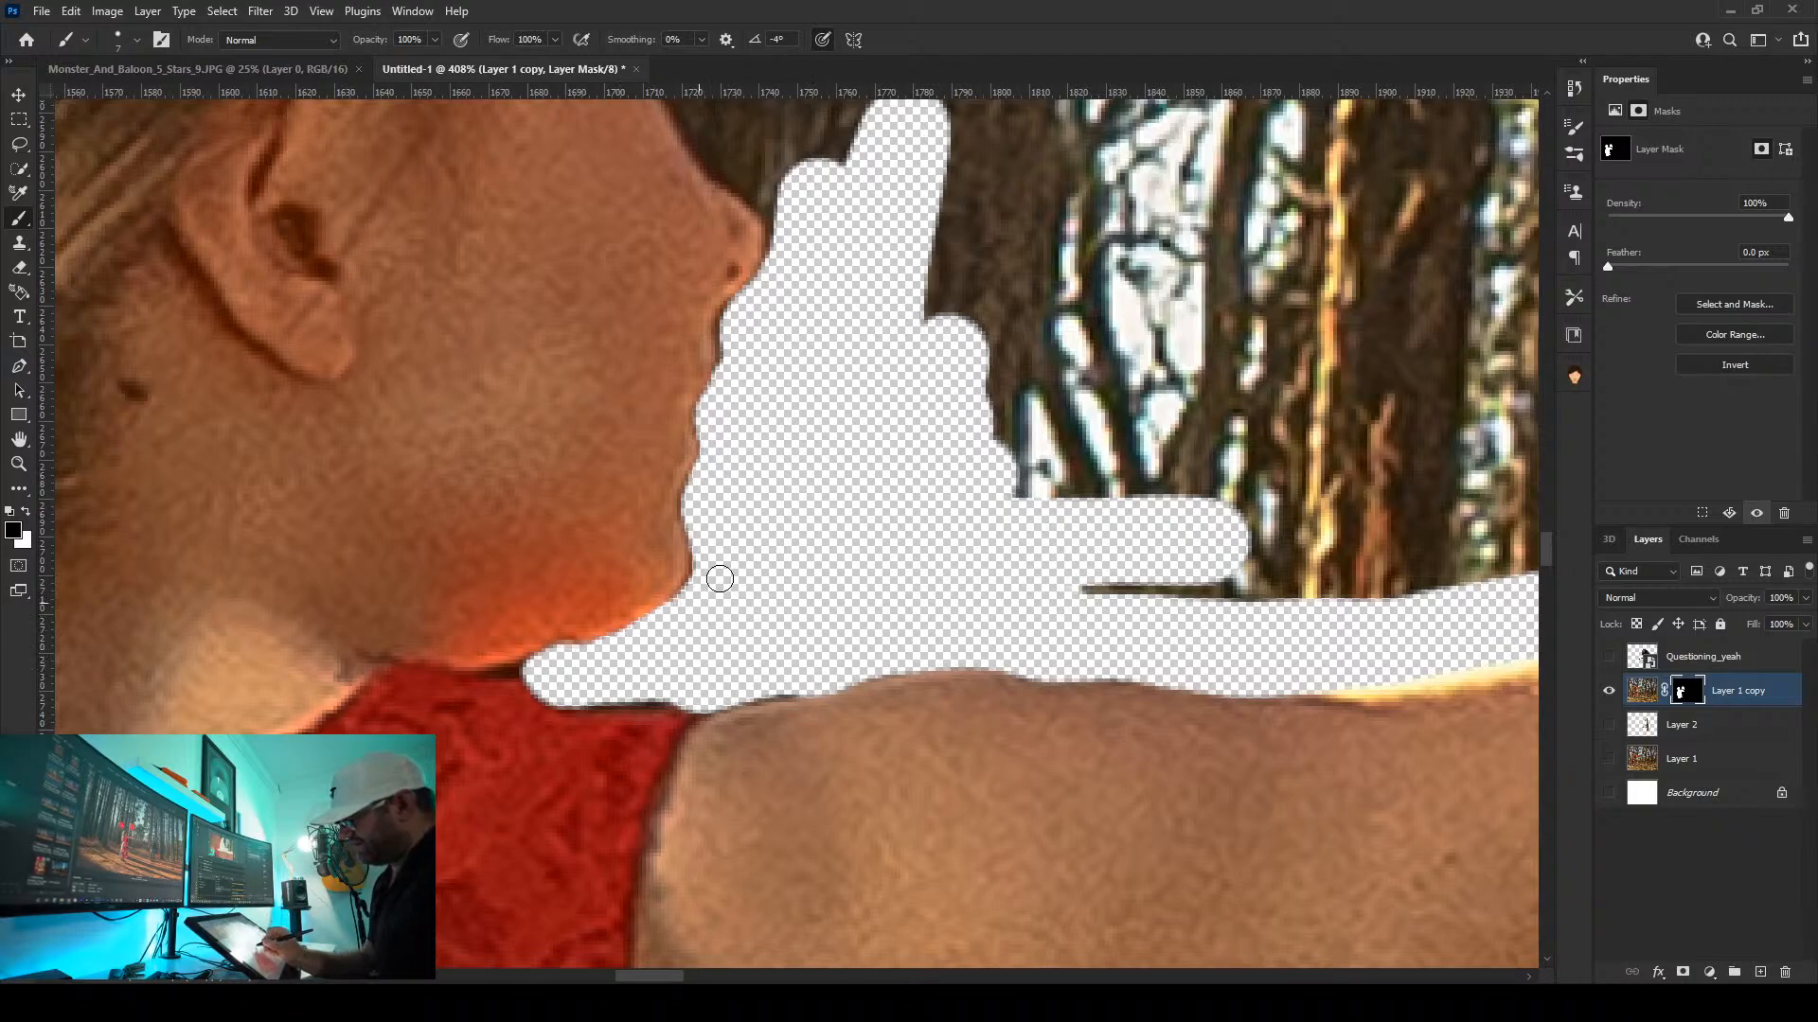
mouse_move(845, 400)
left_mouse_down()
mouse_move(747, 795)
mouse_move(740, 679)
left_mouse_up()
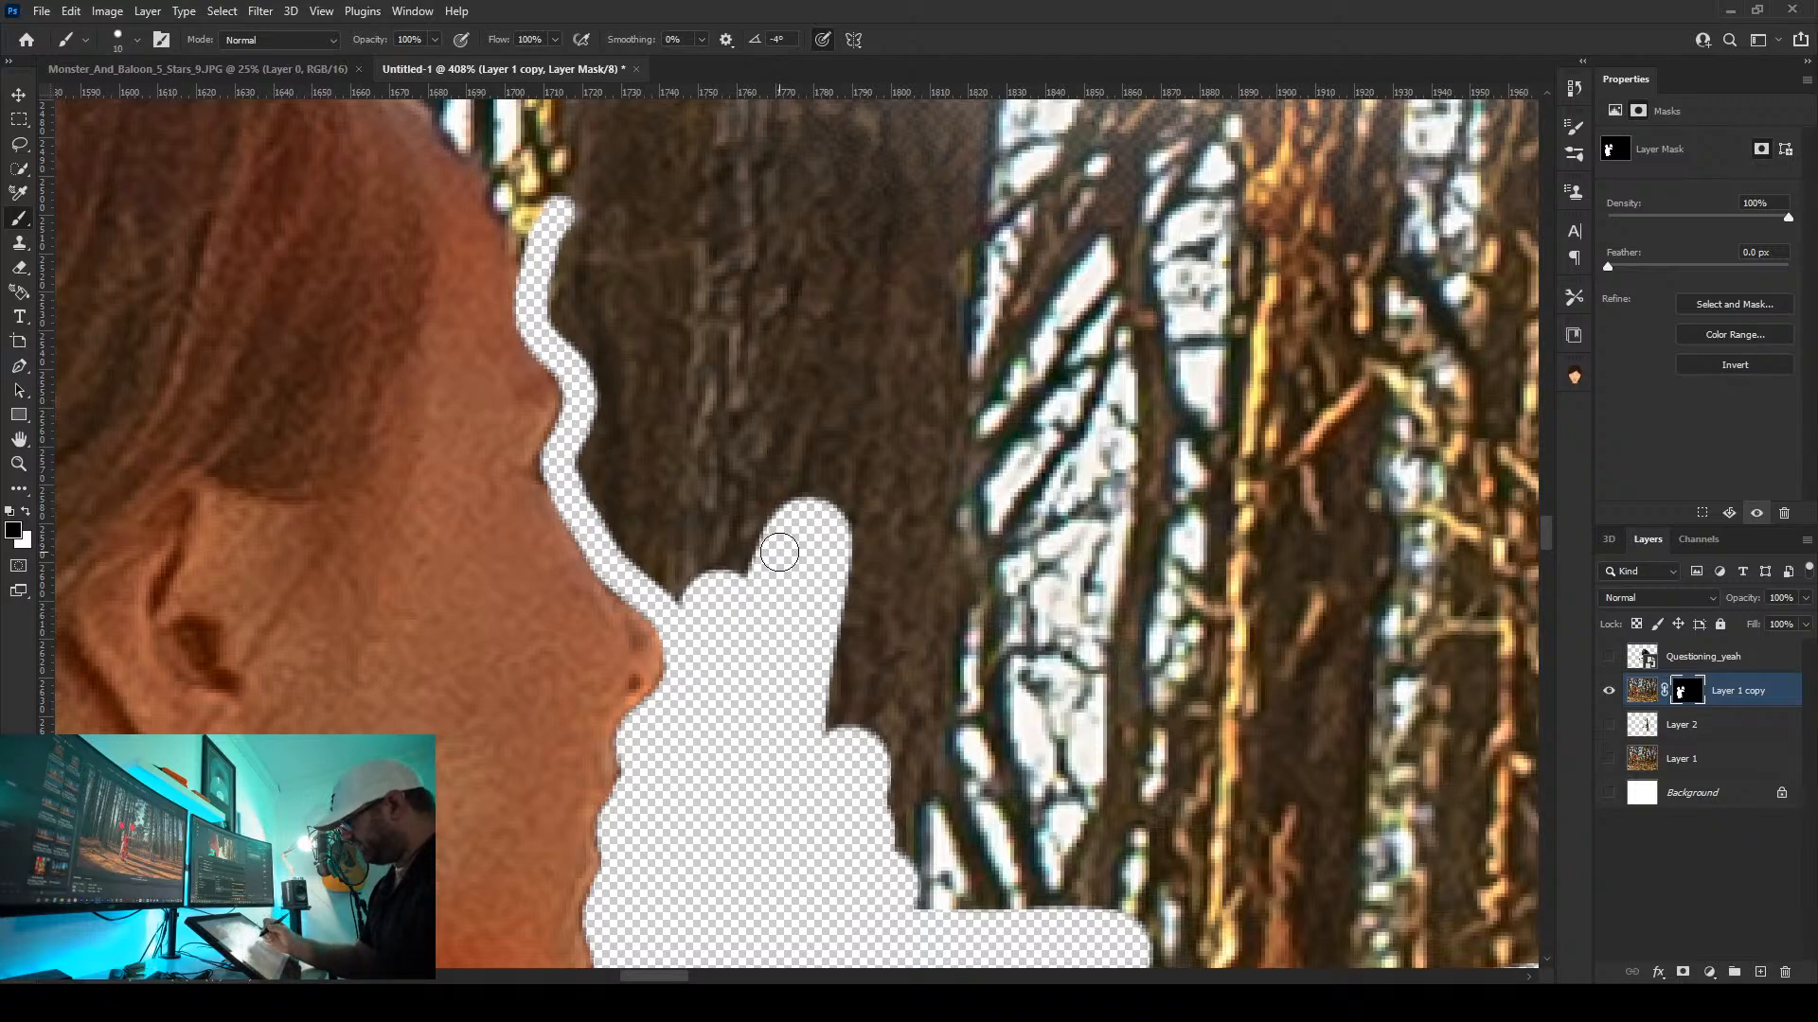
key("bracketright")
key("bracketright")
mouse_move(799, 527)
left_mouse_down()
mouse_move(690, 560)
mouse_move(624, 511)
mouse_move(600, 438)
mouse_move(640, 451)
left_mouse_up()
key("ctrl+z")
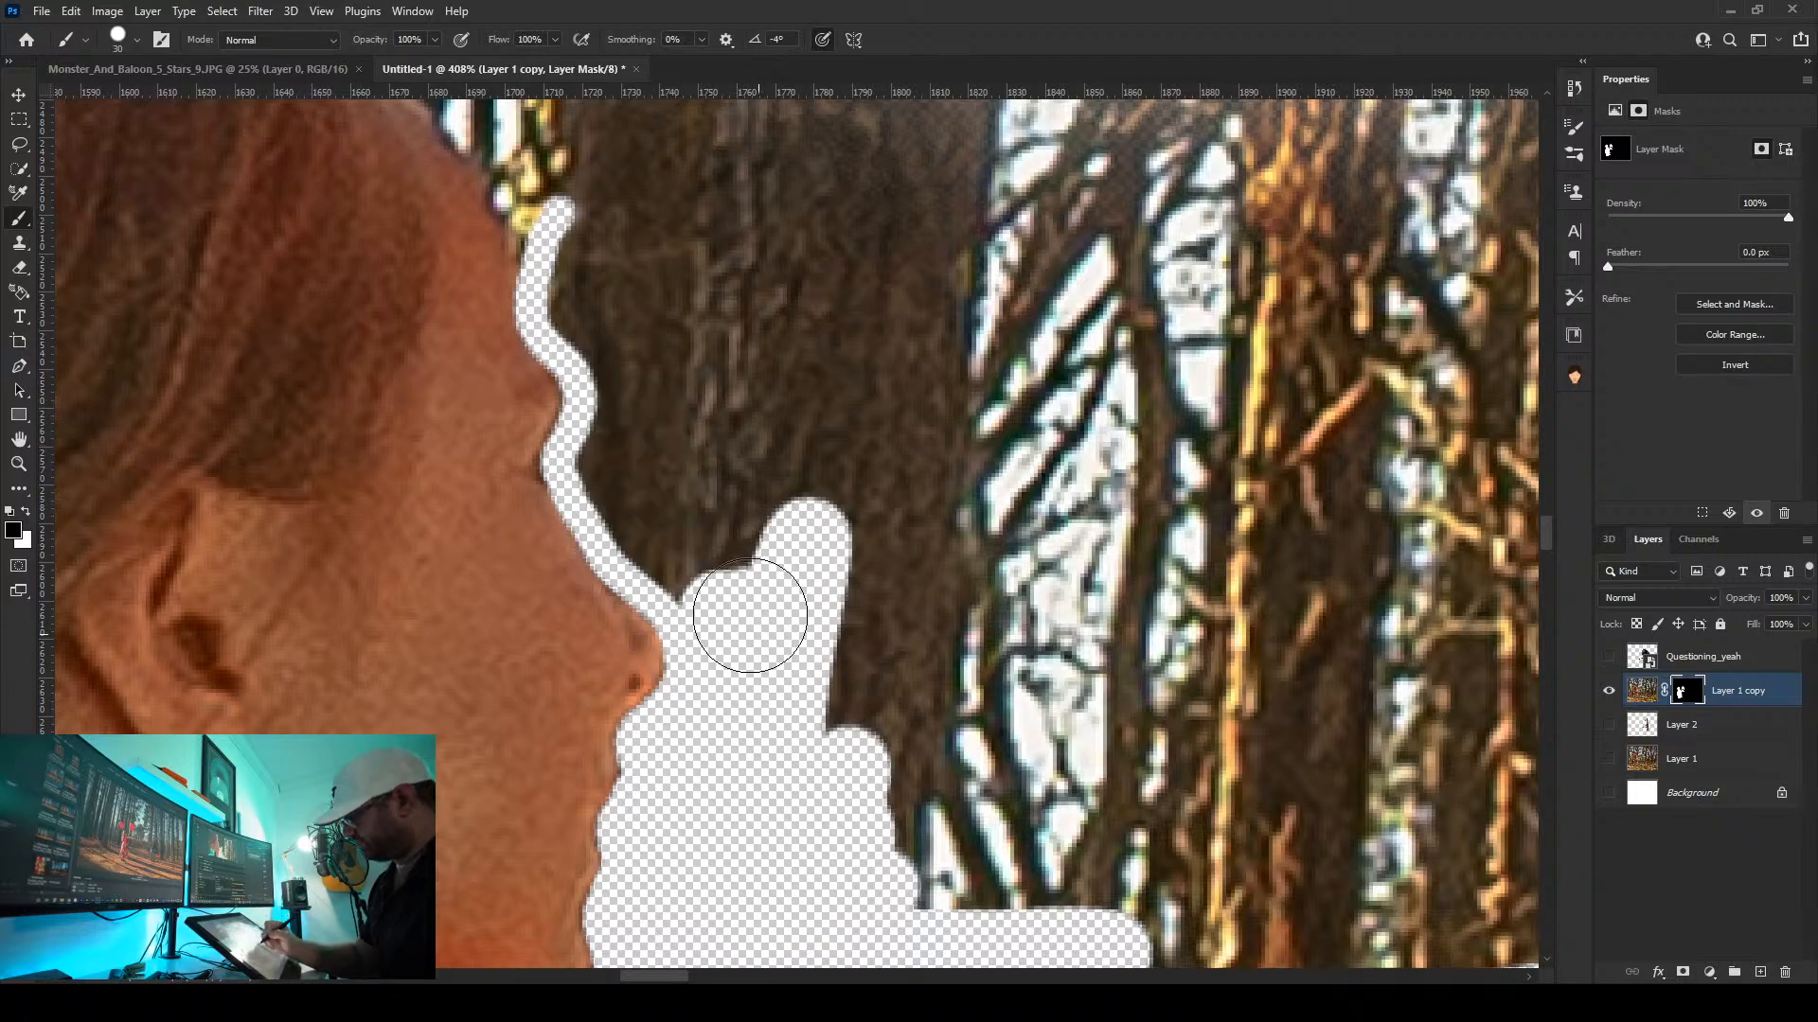
mouse_move(628, 445)
left_mouse_down()
mouse_move(631, 363)
mouse_move(600, 250)
mouse_move(629, 184)
mouse_move(709, 406)
mouse_move(923, 844)
mouse_move(984, 896)
mouse_move(1058, 810)
mouse_move(933, 626)
mouse_move(940, 538)
mouse_move(1003, 613)
mouse_move(857, 298)
mouse_move(794, 337)
mouse_move(758, 142)
mouse_move(691, 164)
mouse_move(994, 852)
left_mouse_up()
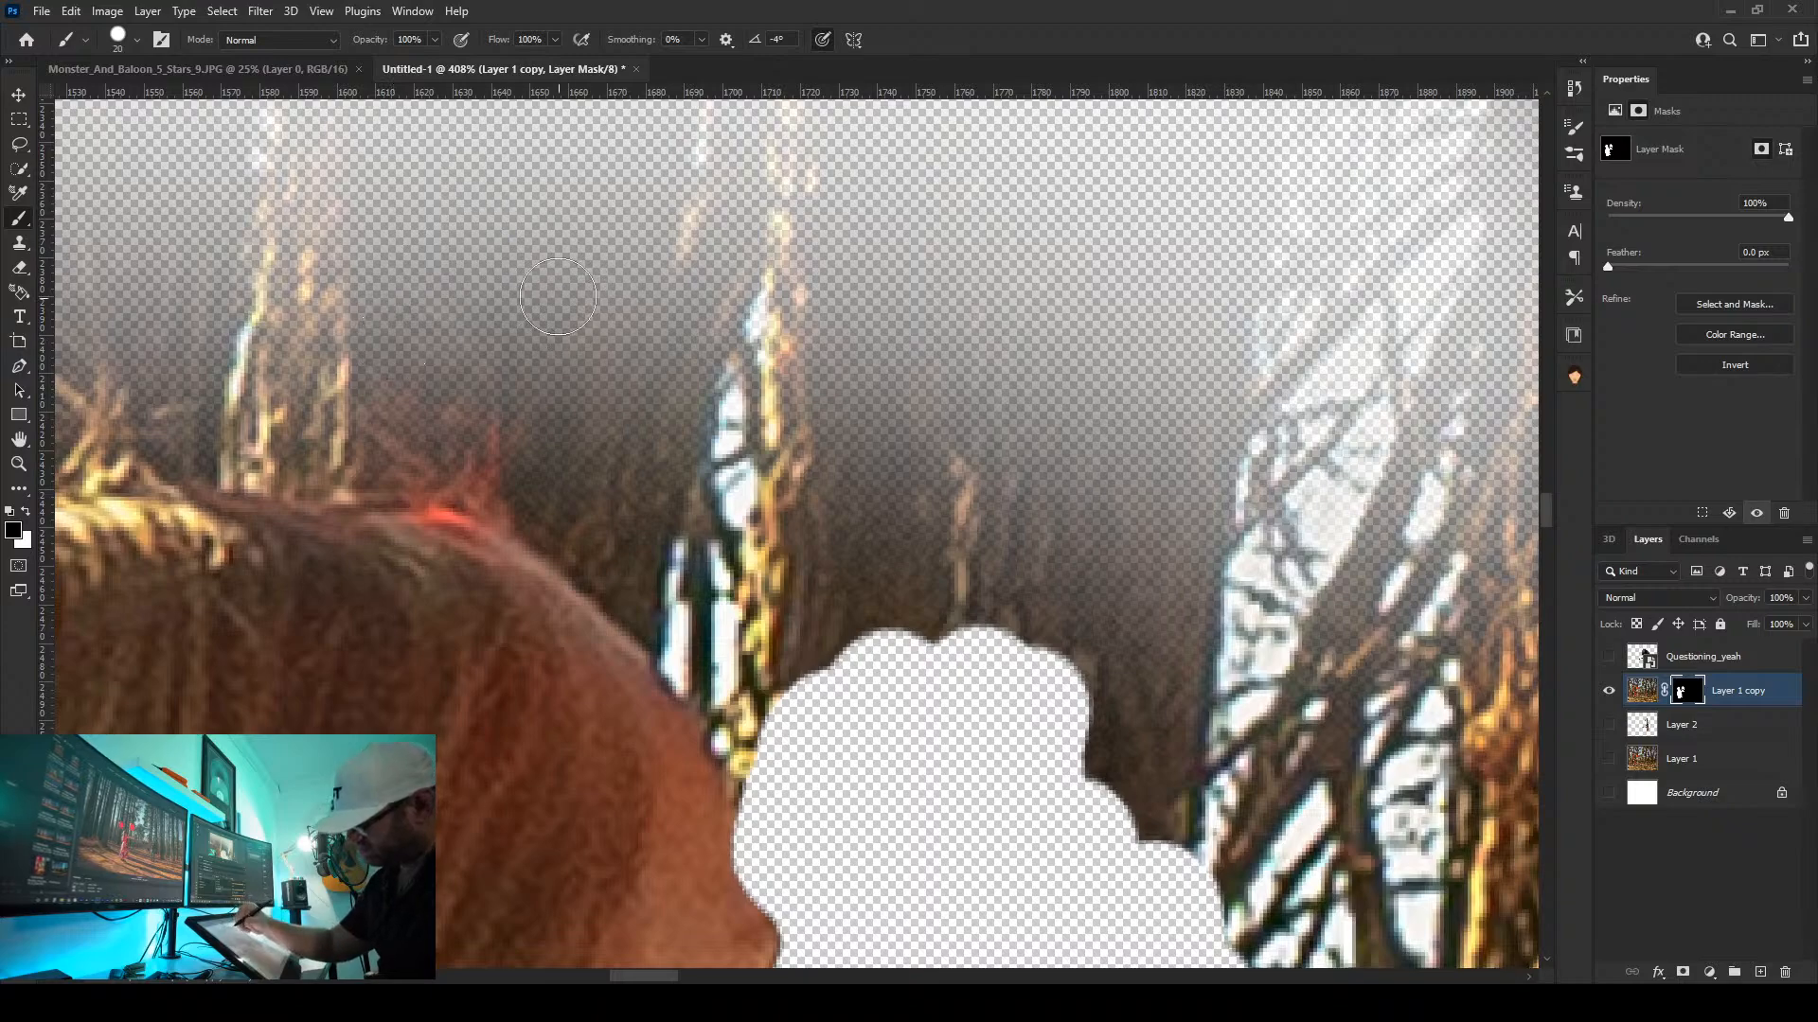
Mask out the trees above the girl's head, from the forehead hairline over the crown
mouse_move(384, 325)
left_mouse_down()
mouse_move(689, 638)
mouse_move(765, 770)
left_mouse_up()
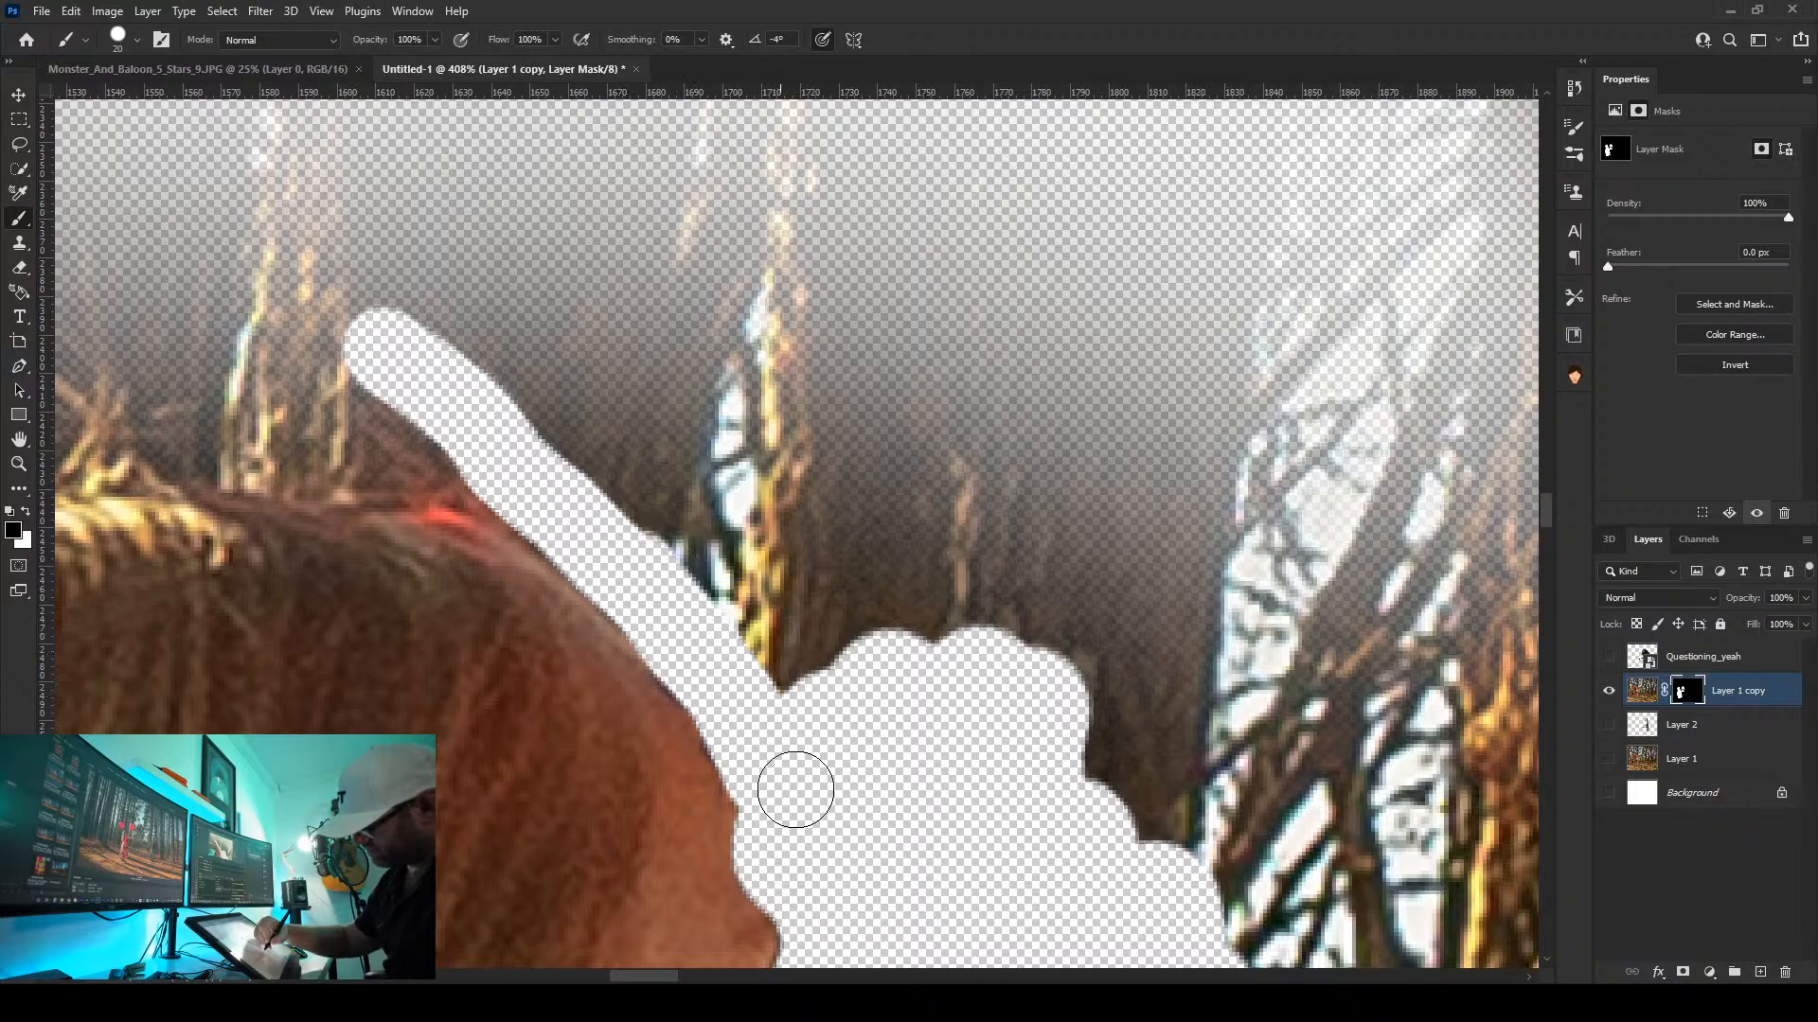
left_click_drag(832, 652, 1536, 644)
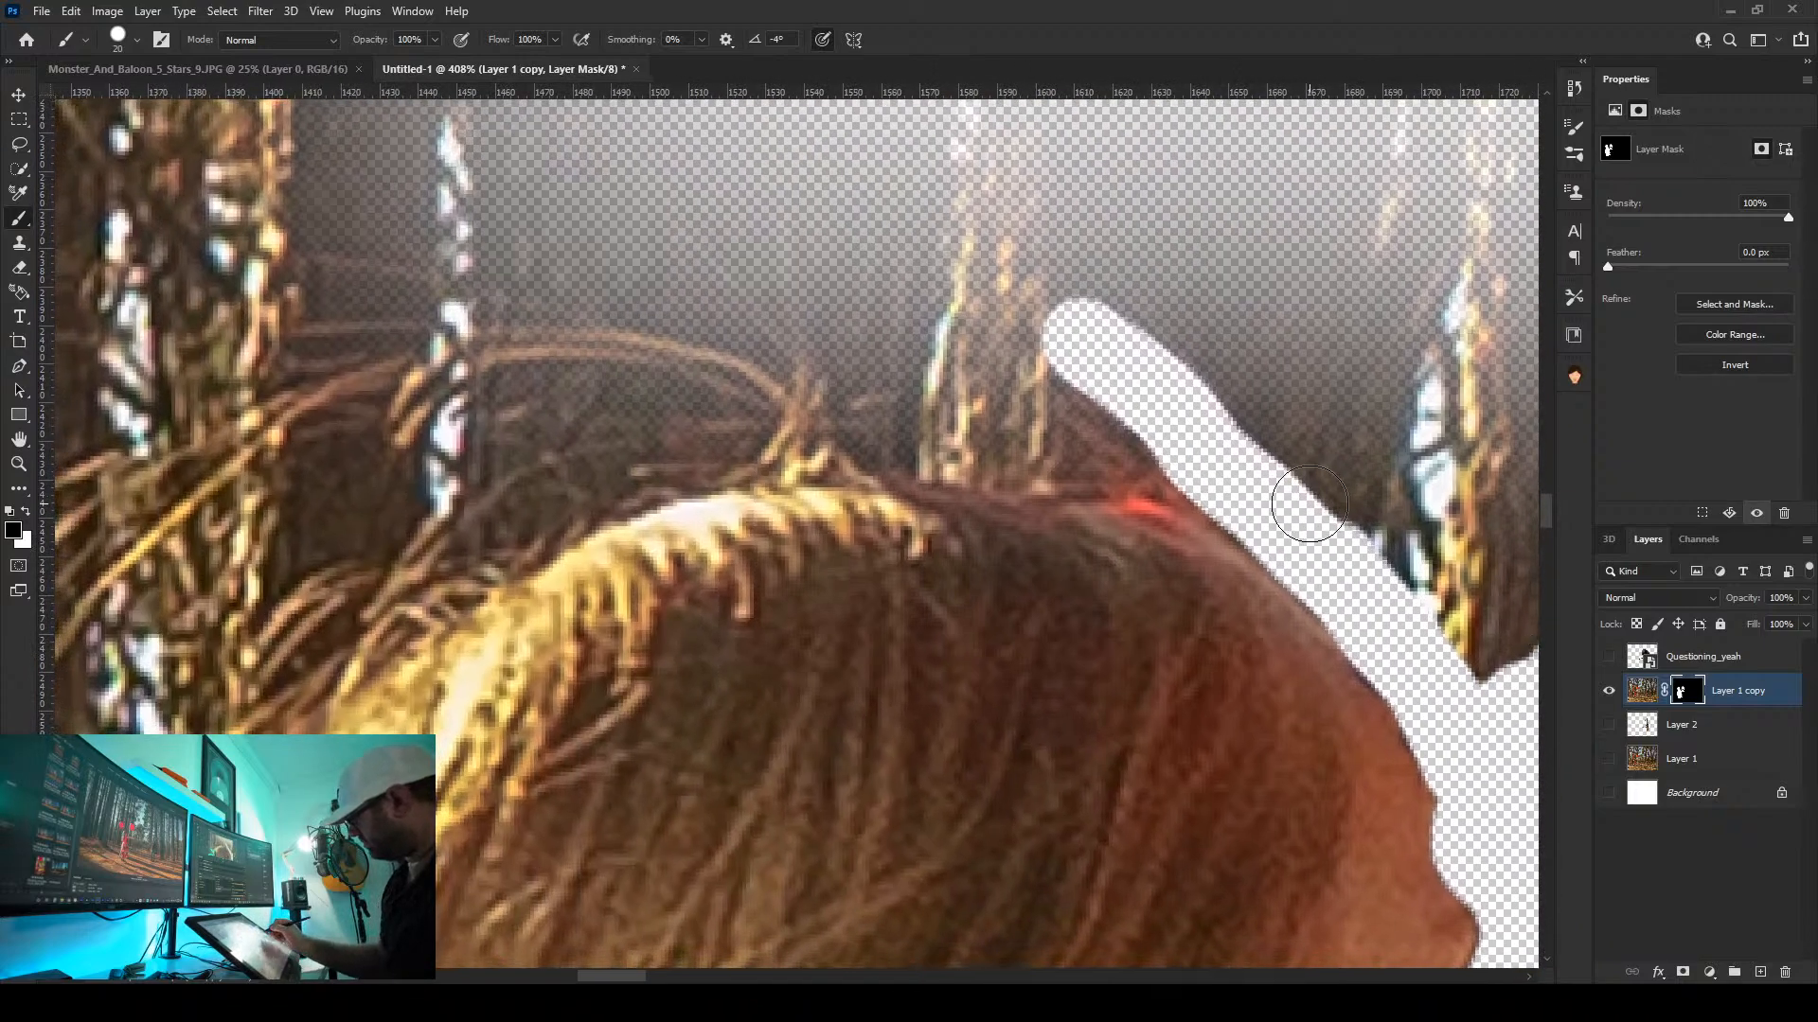
mouse_move(1286, 481)
left_mouse_down()
mouse_move(941, 438)
mouse_move(600, 491)
mouse_move(368, 643)
mouse_move(237, 769)
left_mouse_up()
Mask out the forest behind the upper back of the girl's hair, working down from the crown
left_click_drag(531, 751, 803, 288)
left_click_drag(621, 299, 532, 554)
mouse_move(702, 552)
left_mouse_down()
mouse_move(758, 142)
mouse_move(765, 526)
left_mouse_up()
mouse_move(611, 307)
left_mouse_down()
mouse_move(536, 502)
mouse_move(422, 653)
mouse_move(407, 705)
left_mouse_up()
left_click_drag(504, 596, 478, 932)
left_click_drag(661, 771, 730, 264)
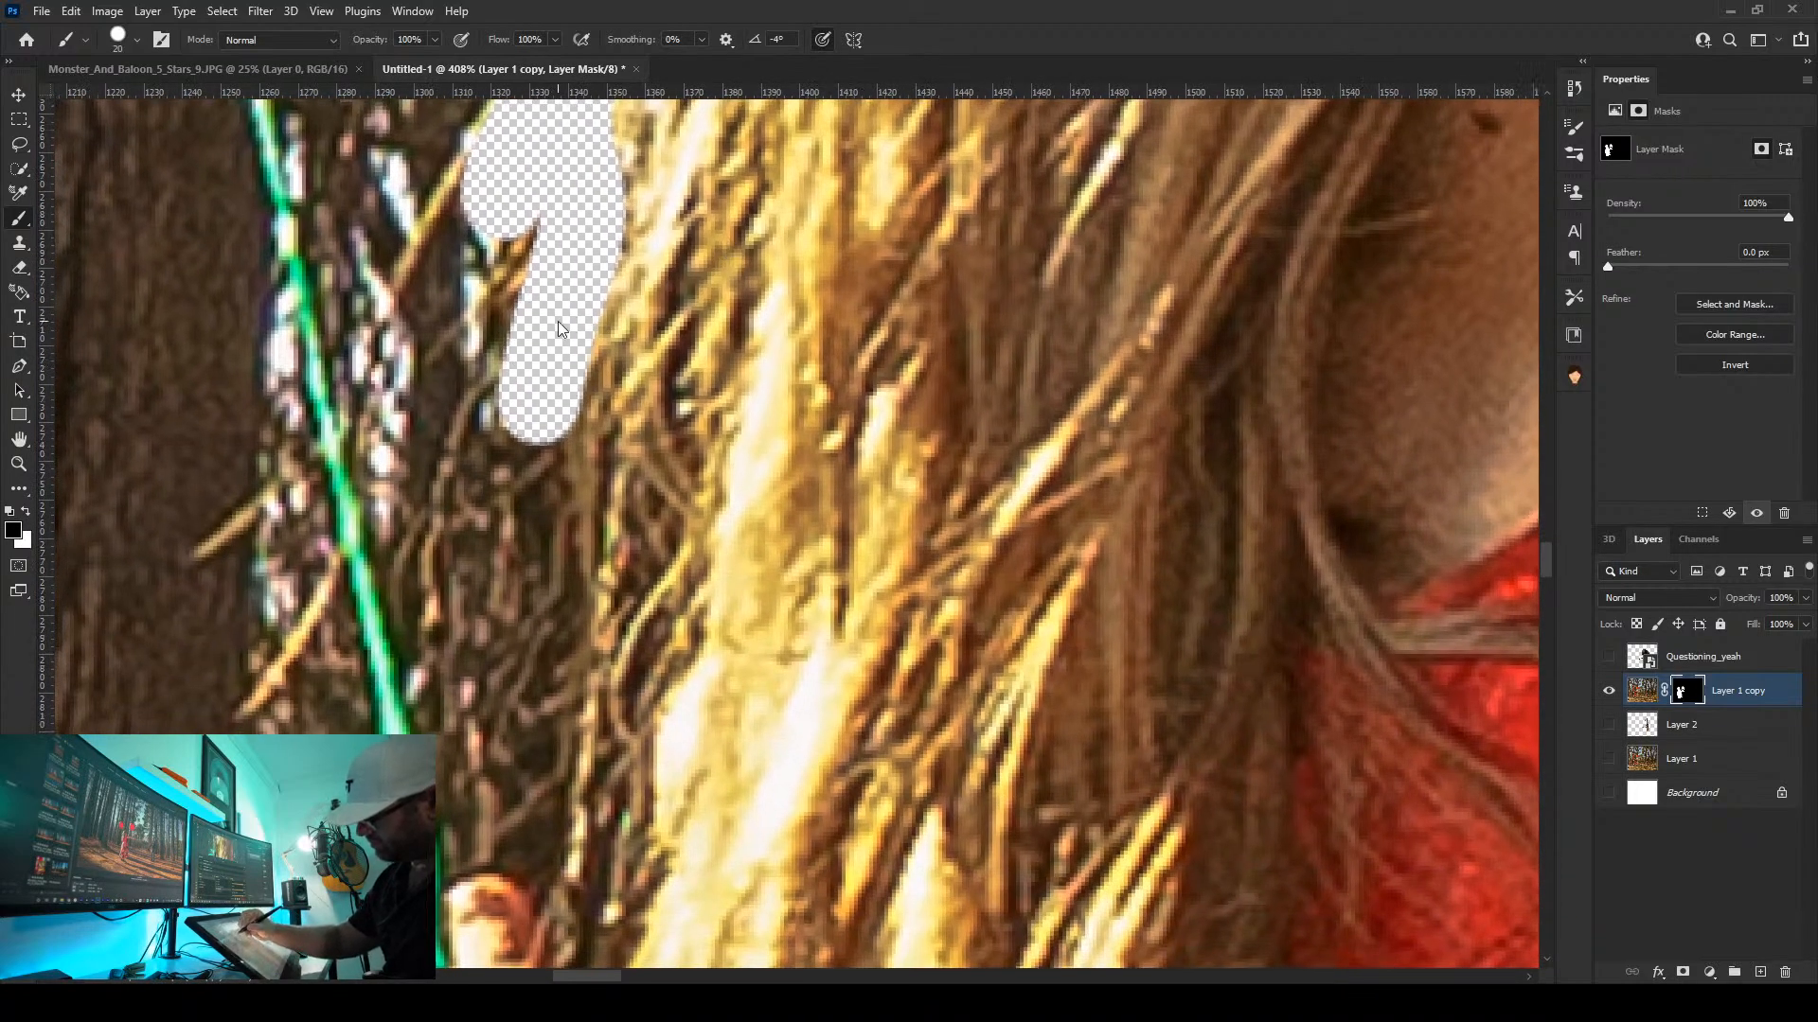
Smooth the mask along the back edge of the hair and extend it down toward the rear hand
scroll(558, 321, "up", 3)
scroll(559, 321, "right", 5)
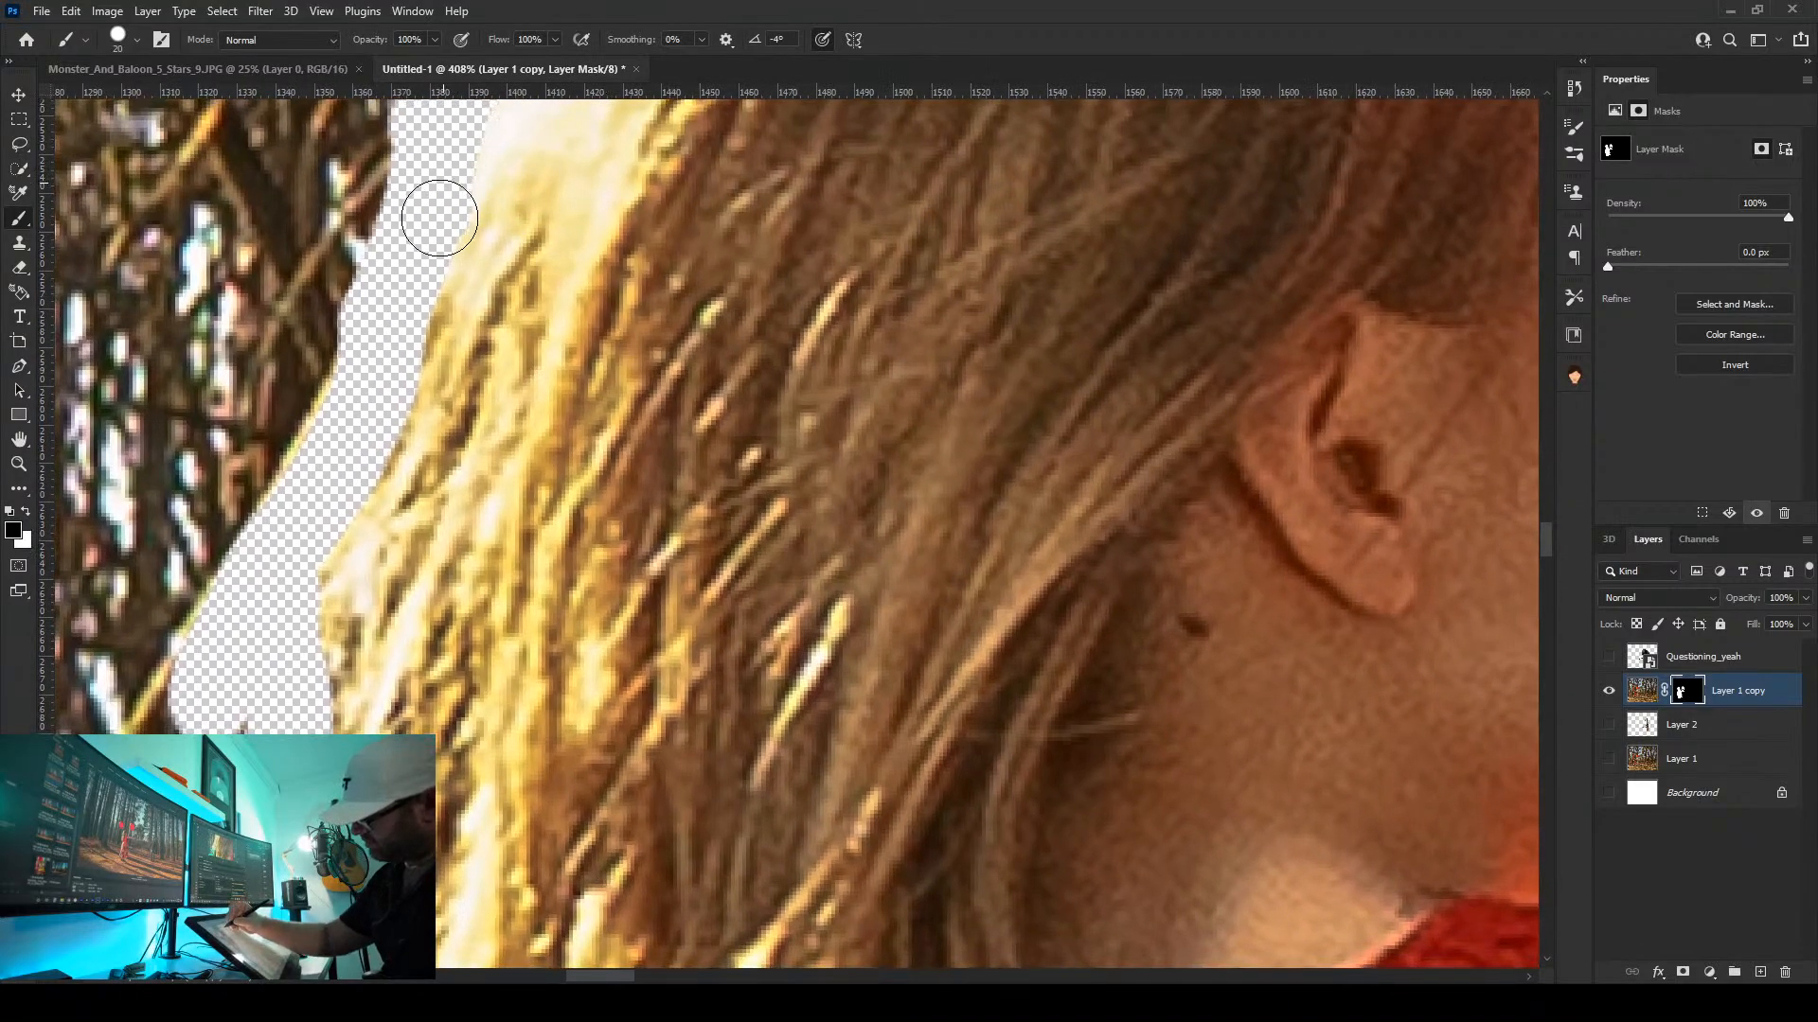
left_click_drag(439, 217, 407, 876)
left_click_drag(551, 820, 520, 327)
mouse_move(443, 373)
left_mouse_down()
mouse_move(448, 451)
mouse_move(384, 696)
mouse_move(472, 727)
mouse_move(505, 497)
left_mouse_up()
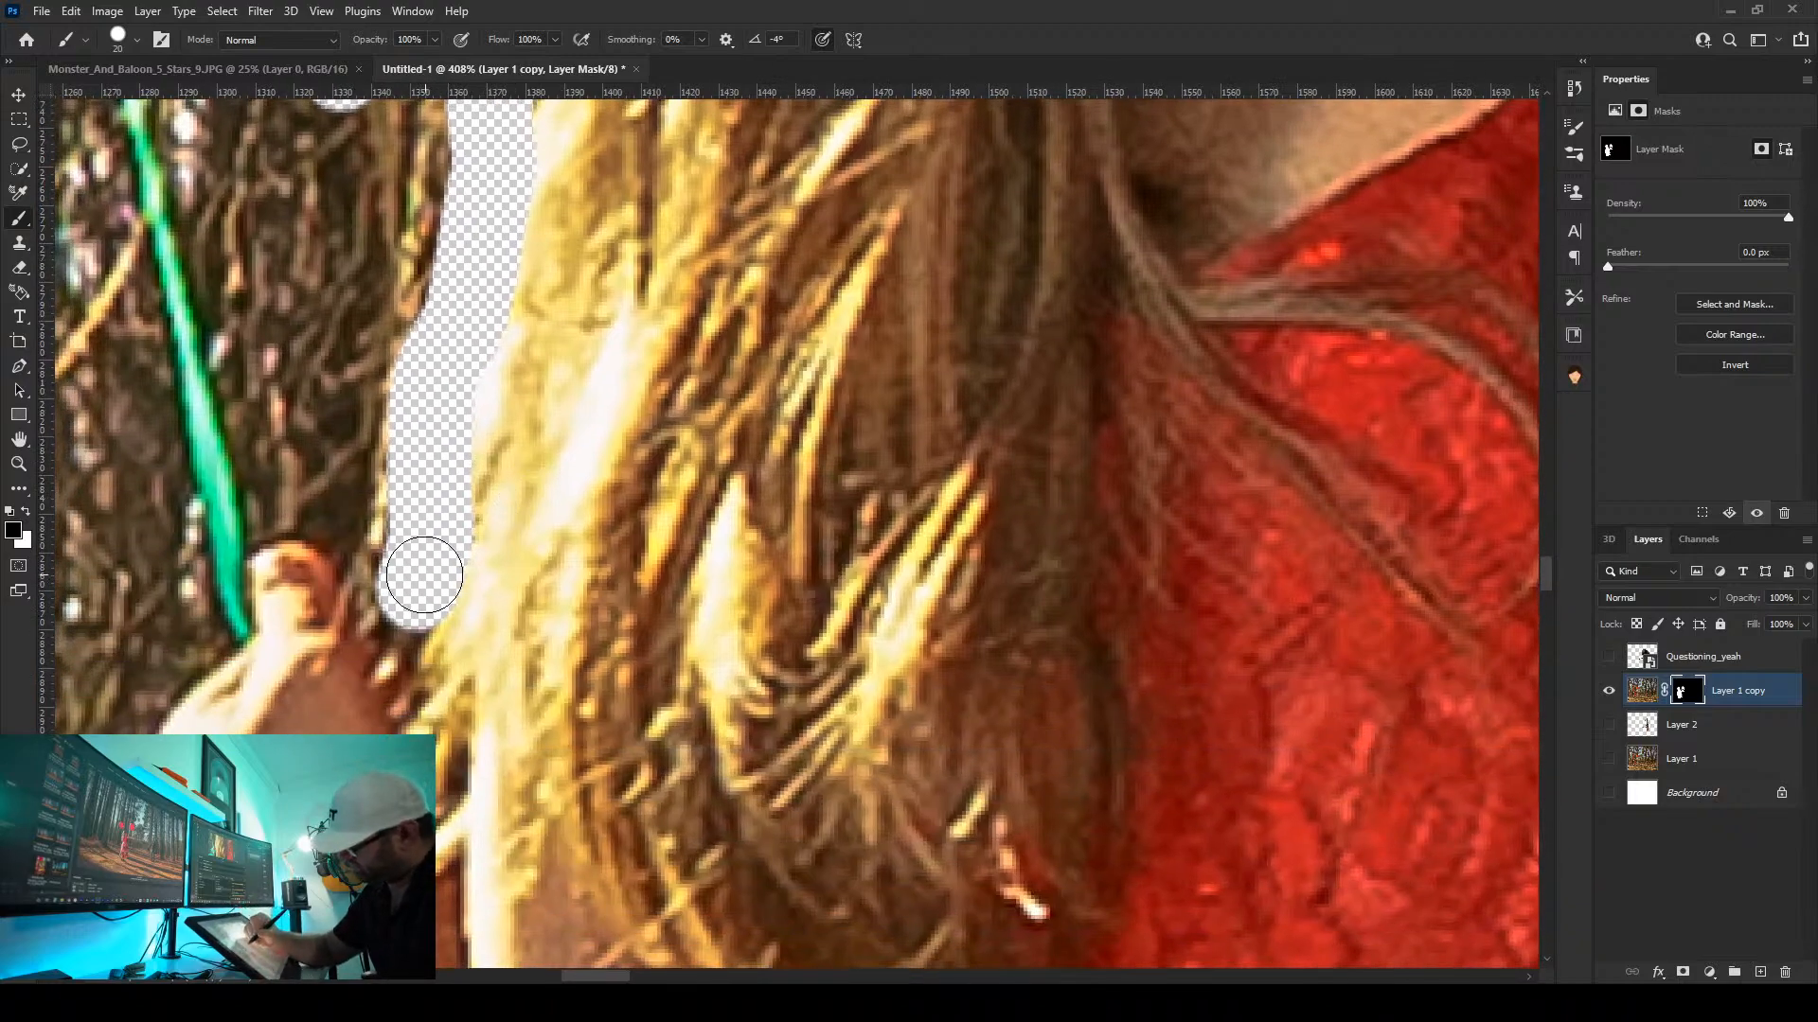
Mask out the forest enclosed by the hair, the rear hand's fingers and the lower part of its green ribbon
mouse_move(424, 574)
left_mouse_down()
mouse_move(414, 667)
mouse_move(350, 497)
mouse_move(398, 419)
mouse_move(361, 434)
mouse_move(351, 396)
left_mouse_up()
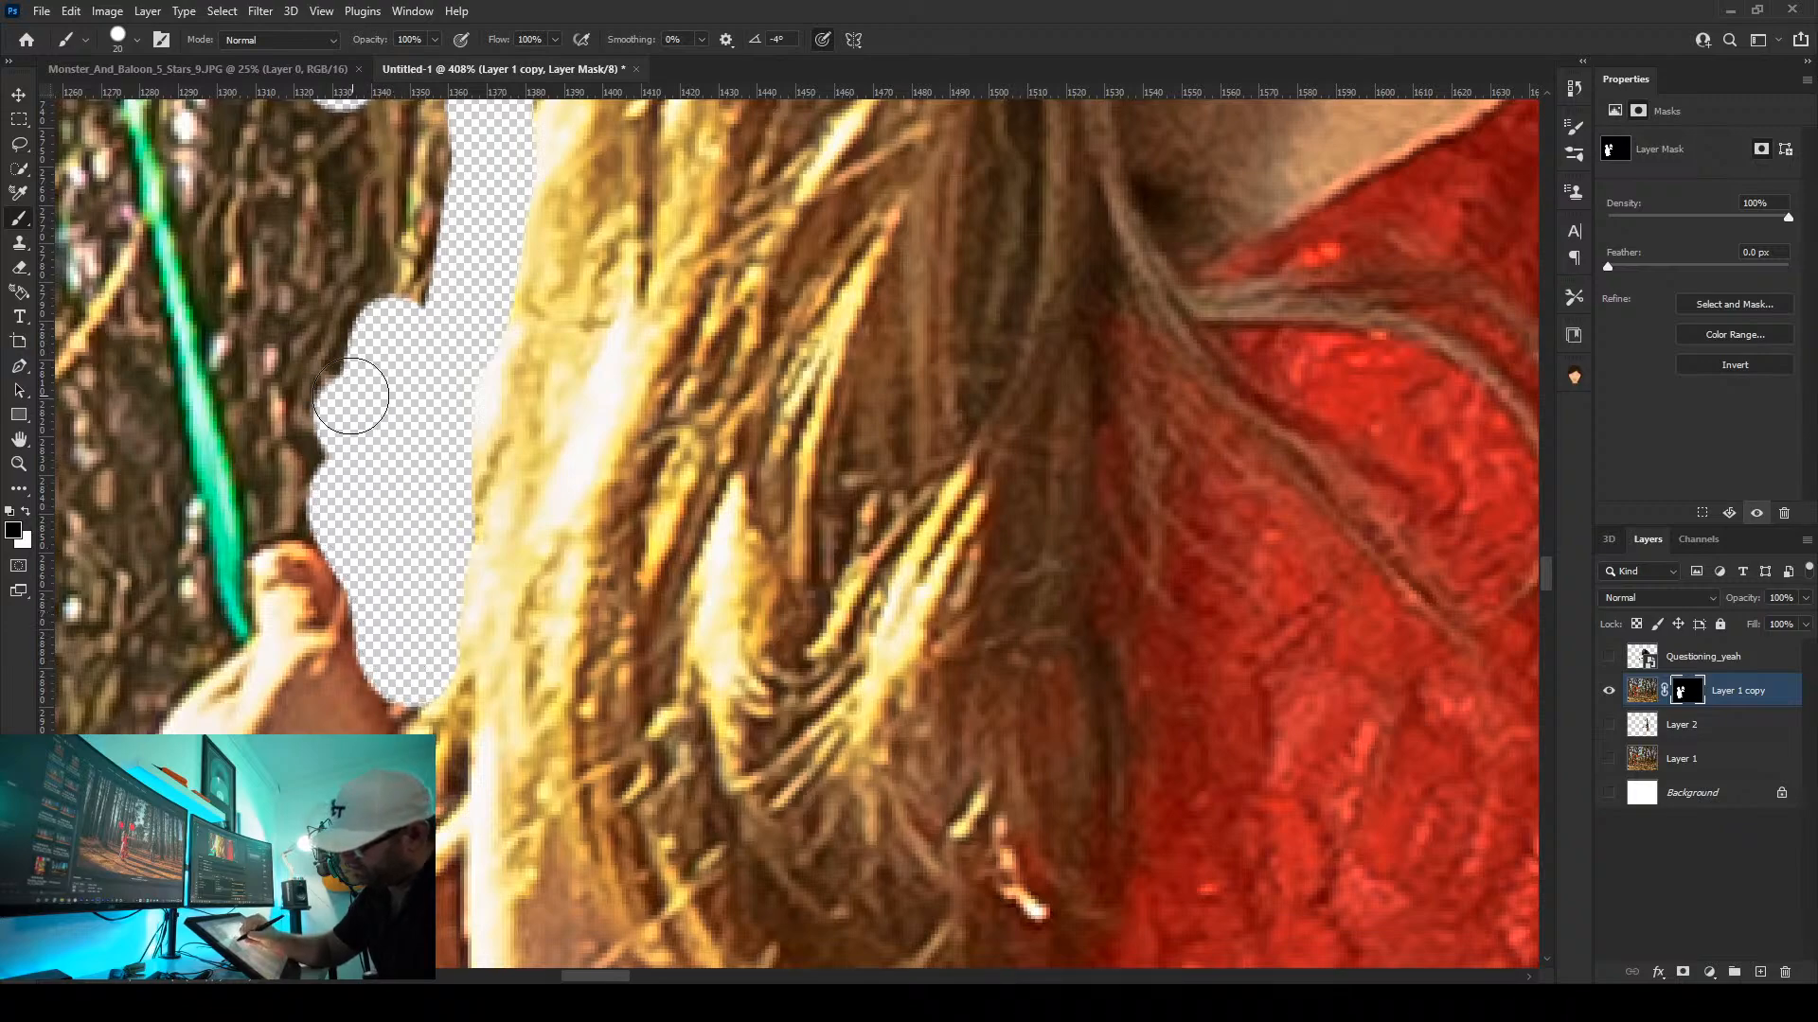
mouse_move(324, 491)
left_mouse_down()
mouse_move(280, 489)
mouse_move(258, 387)
left_mouse_up()
left_click_drag(344, 452, 377, 318)
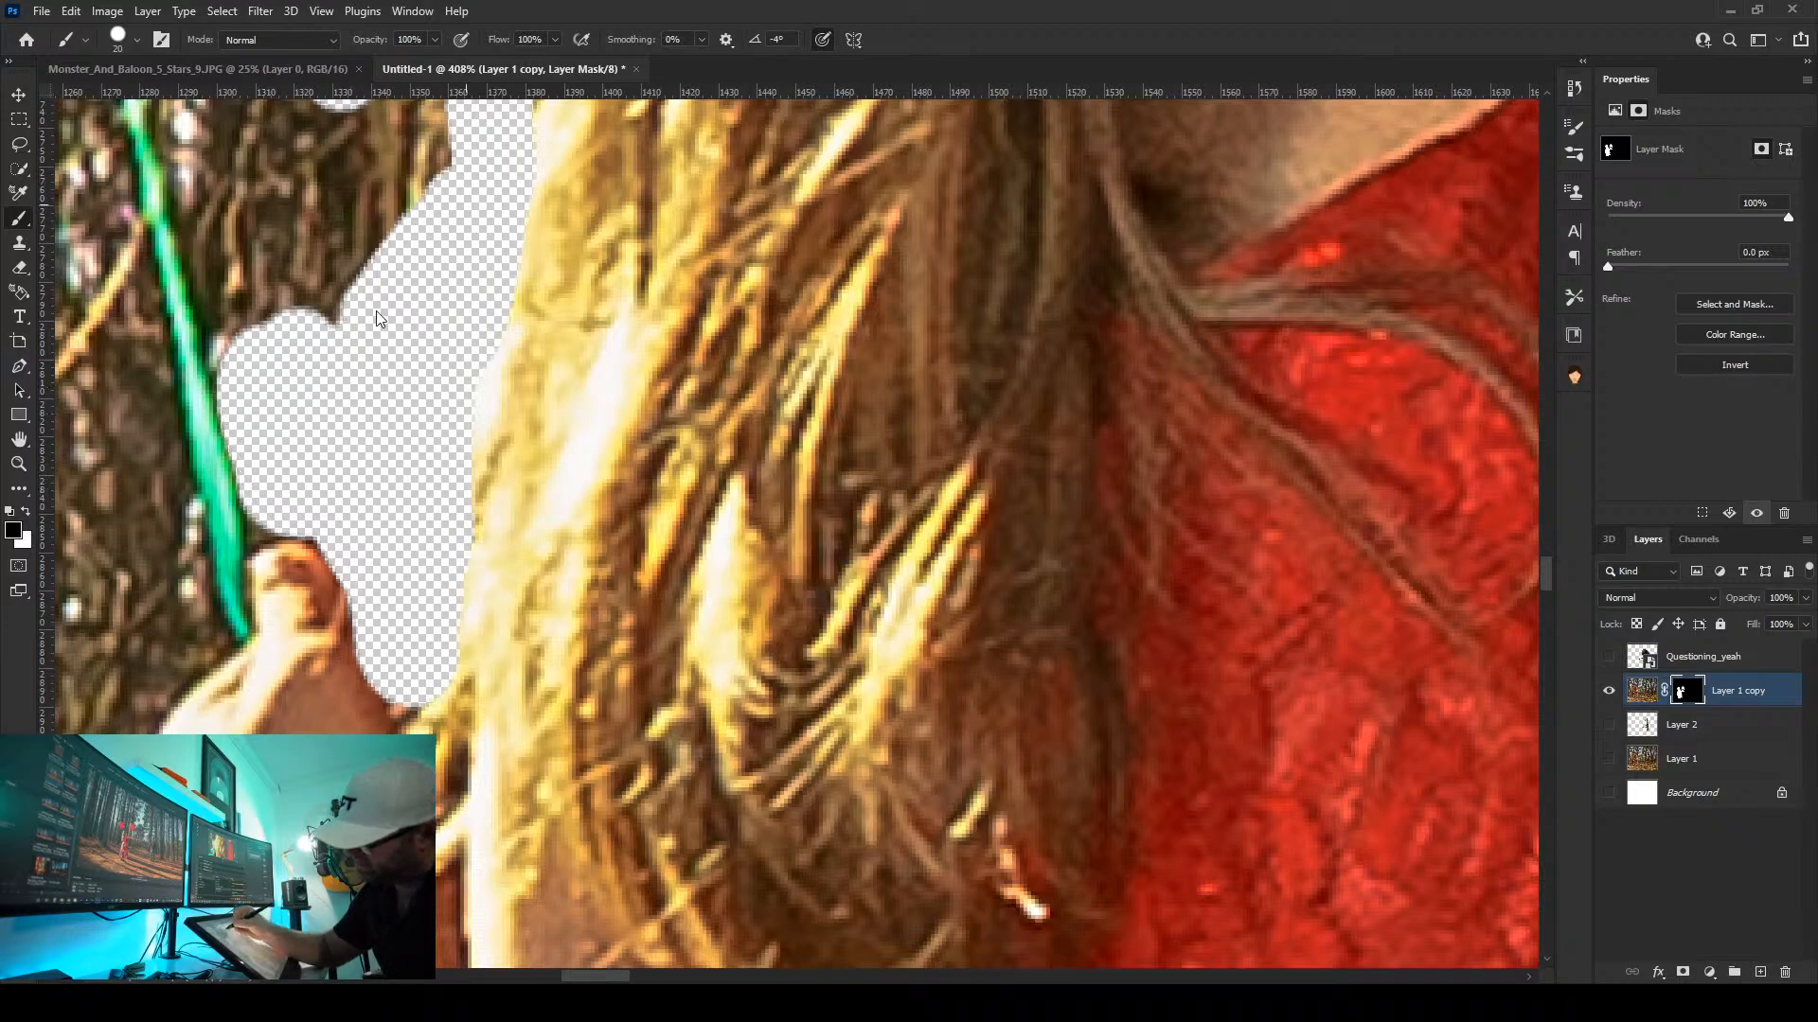
mouse_move(208, 161)
left_mouse_down()
mouse_move(256, 392)
mouse_move(309, 443)
left_mouse_up()
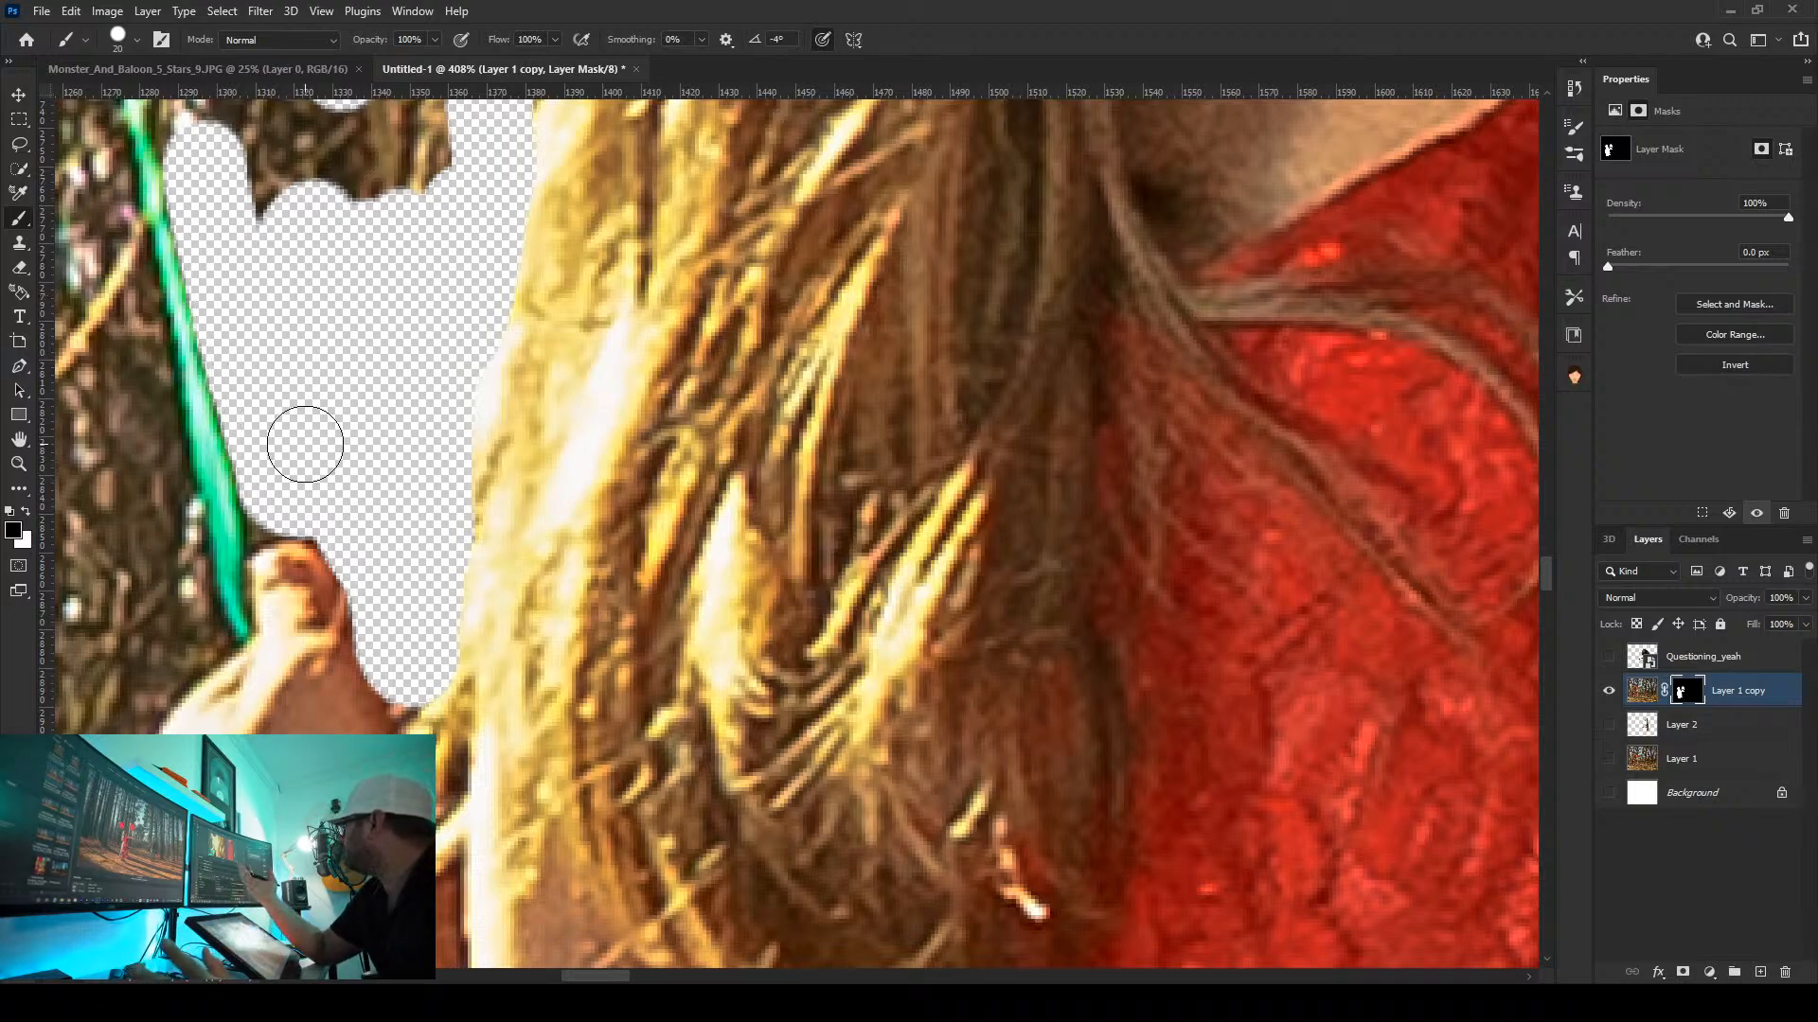
Clean the mask around the rear hand with a smaller brush and remove the leftover branches between hair and ribbon
key("bracketleft")
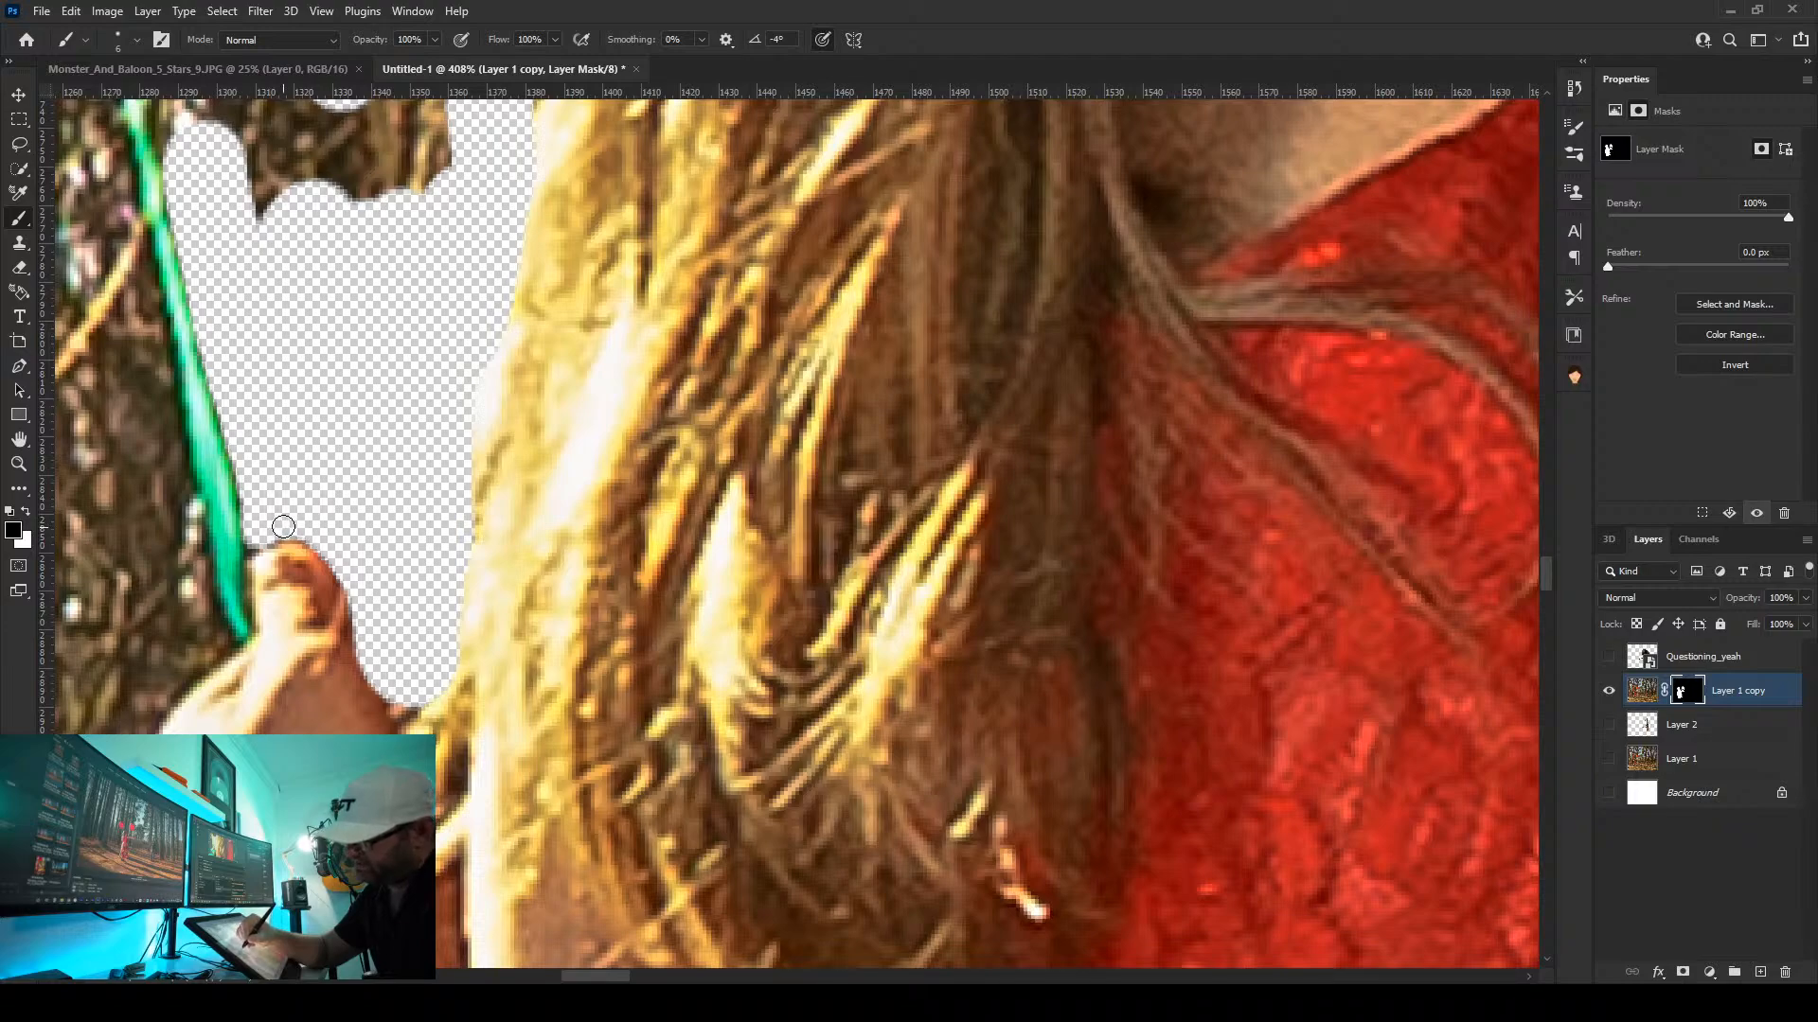
mouse_move(434, 658)
left_mouse_down()
mouse_move(378, 451)
mouse_move(382, 470)
left_mouse_up()
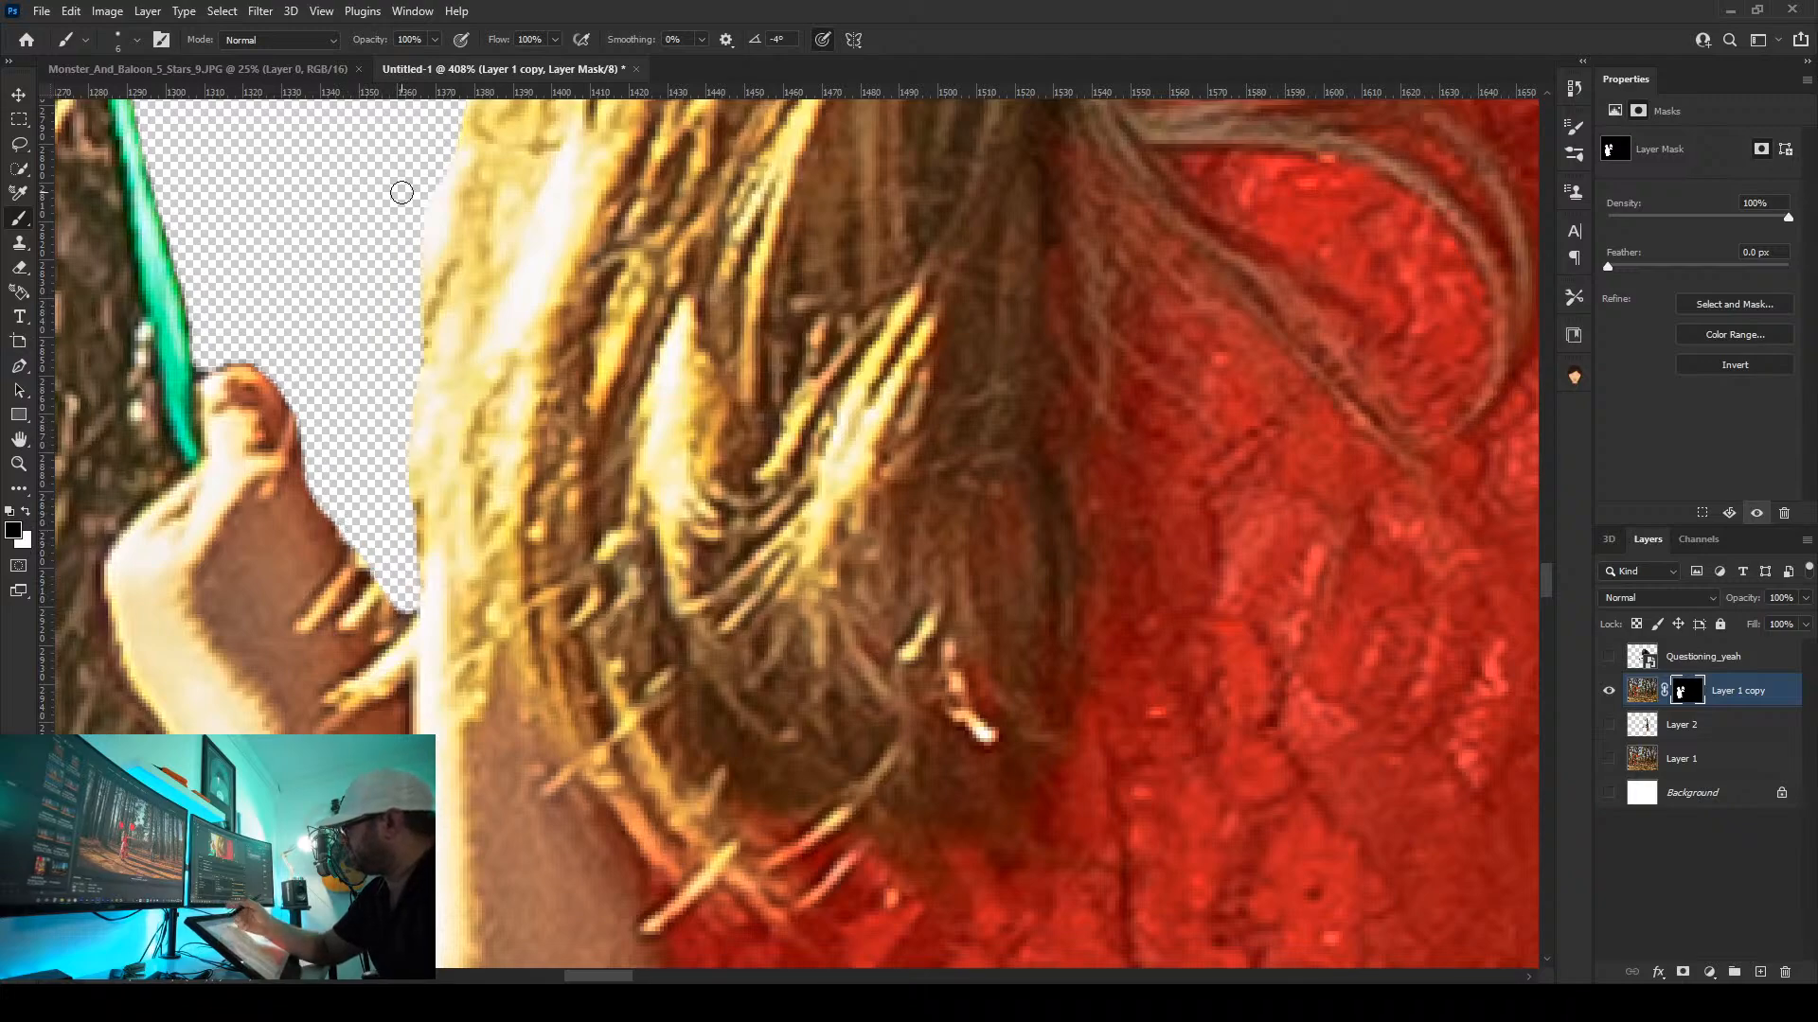
left_click_drag(402, 194, 334, 301)
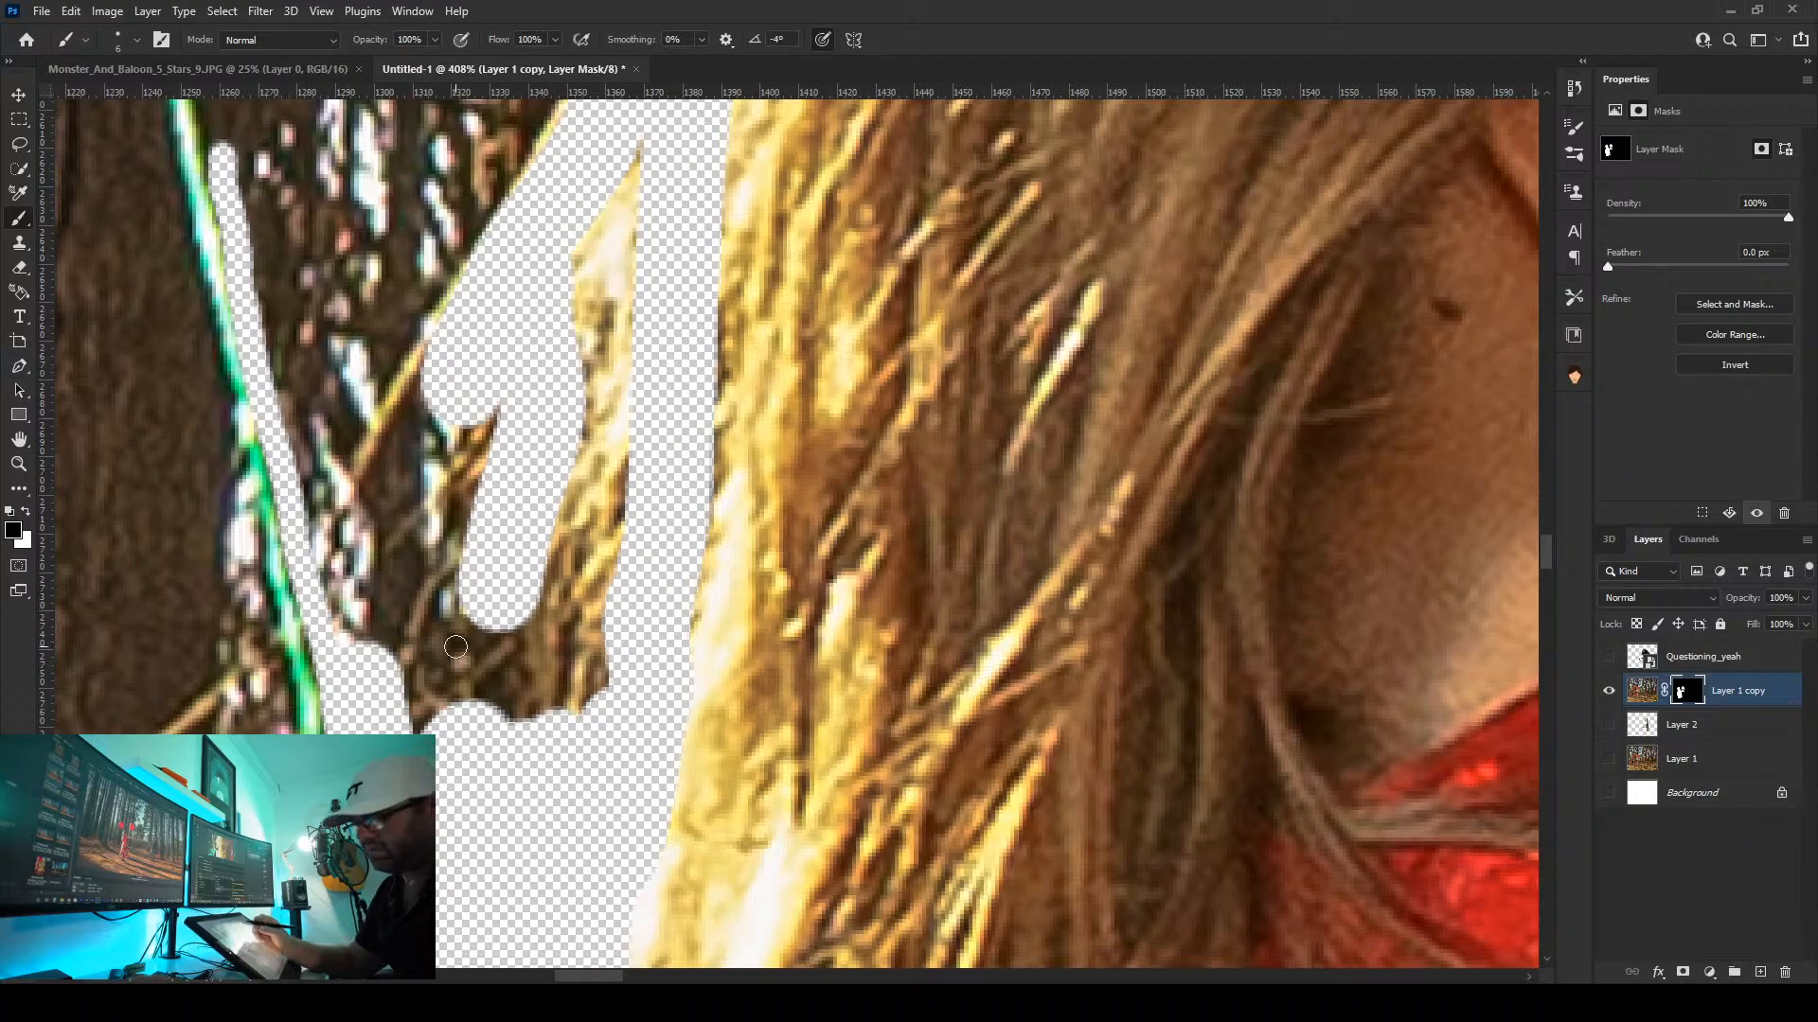
mouse_move(636, 186)
left_mouse_down()
mouse_move(642, 141)
mouse_move(574, 285)
mouse_move(591, 323)
mouse_move(620, 280)
mouse_move(618, 498)
mouse_move(603, 345)
mouse_move(589, 441)
mouse_move(613, 692)
mouse_move(574, 519)
mouse_move(543, 697)
mouse_move(524, 703)
mouse_move(496, 588)
mouse_move(481, 734)
mouse_move(445, 613)
mouse_move(410, 726)
mouse_move(380, 604)
mouse_move(336, 588)
mouse_move(318, 526)
mouse_move(338, 545)
mouse_move(391, 398)
mouse_move(412, 399)
mouse_move(376, 521)
mouse_move(460, 419)
mouse_move(520, 382)
mouse_move(452, 613)
mouse_move(462, 486)
mouse_move(393, 513)
left_mouse_up()
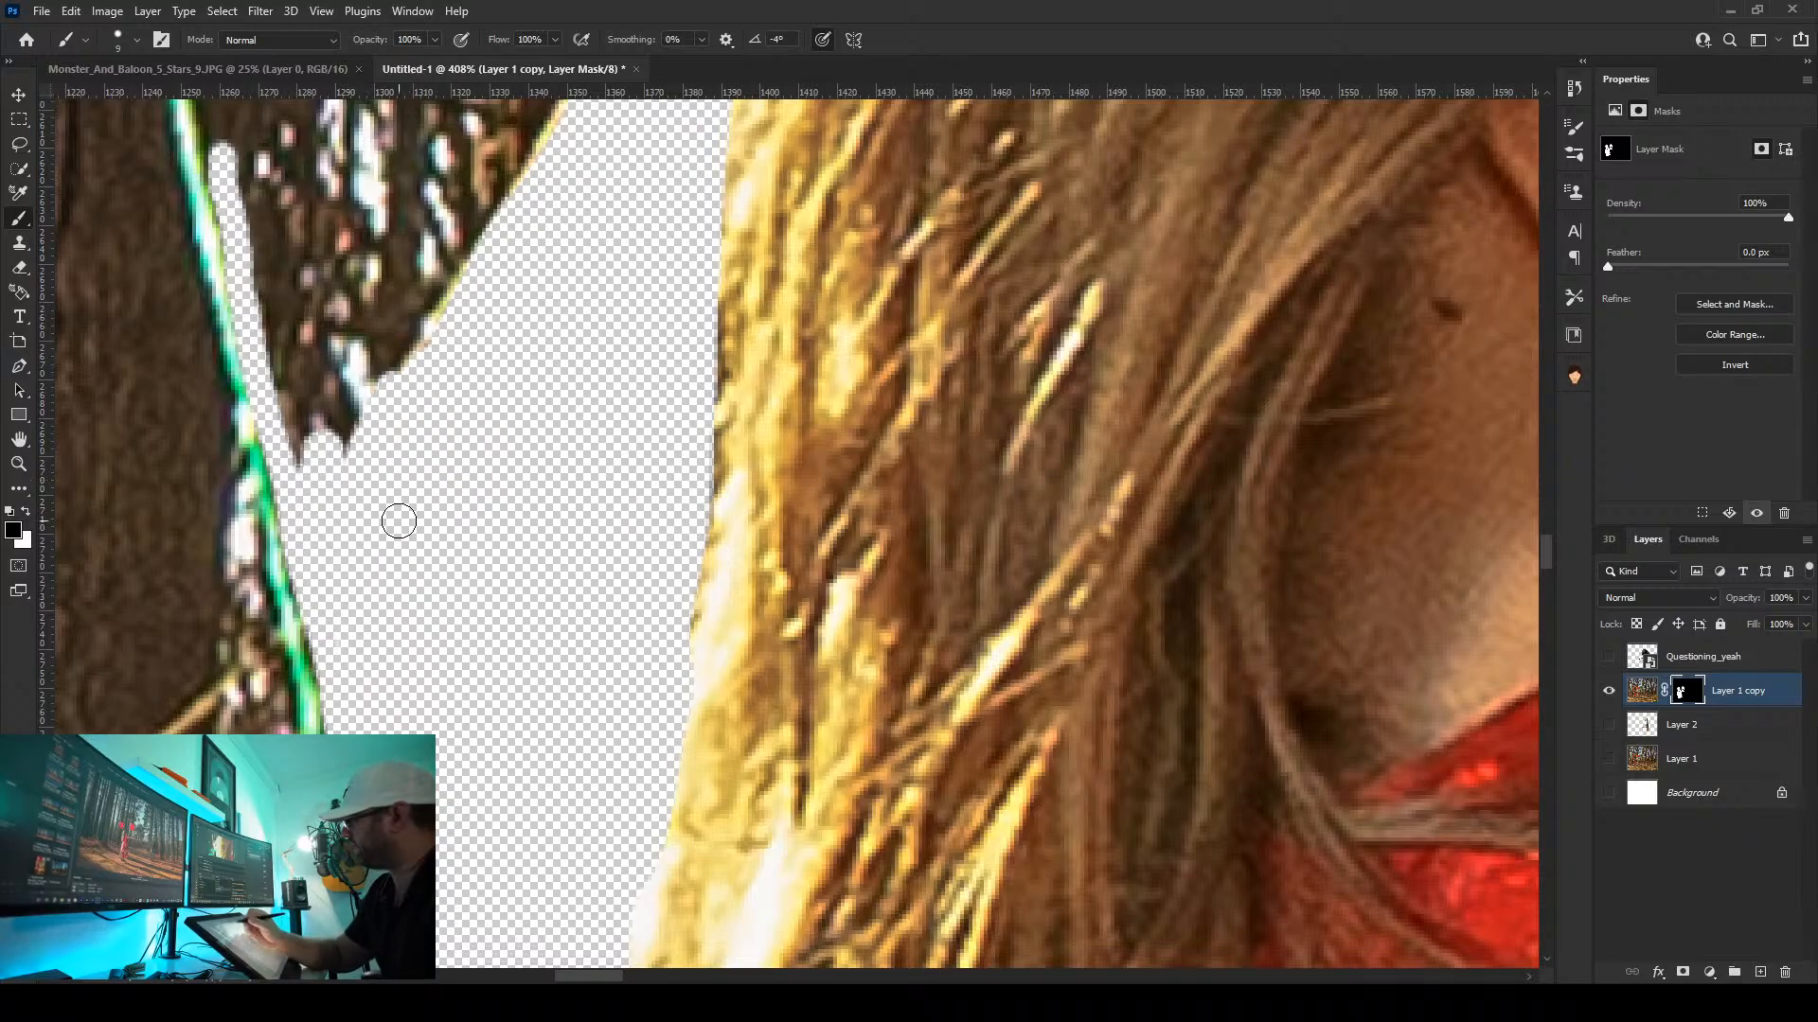
Mask out the forest between the upper green ribbon and the back and crown of the girl's head
scroll(399, 521, "up", 5)
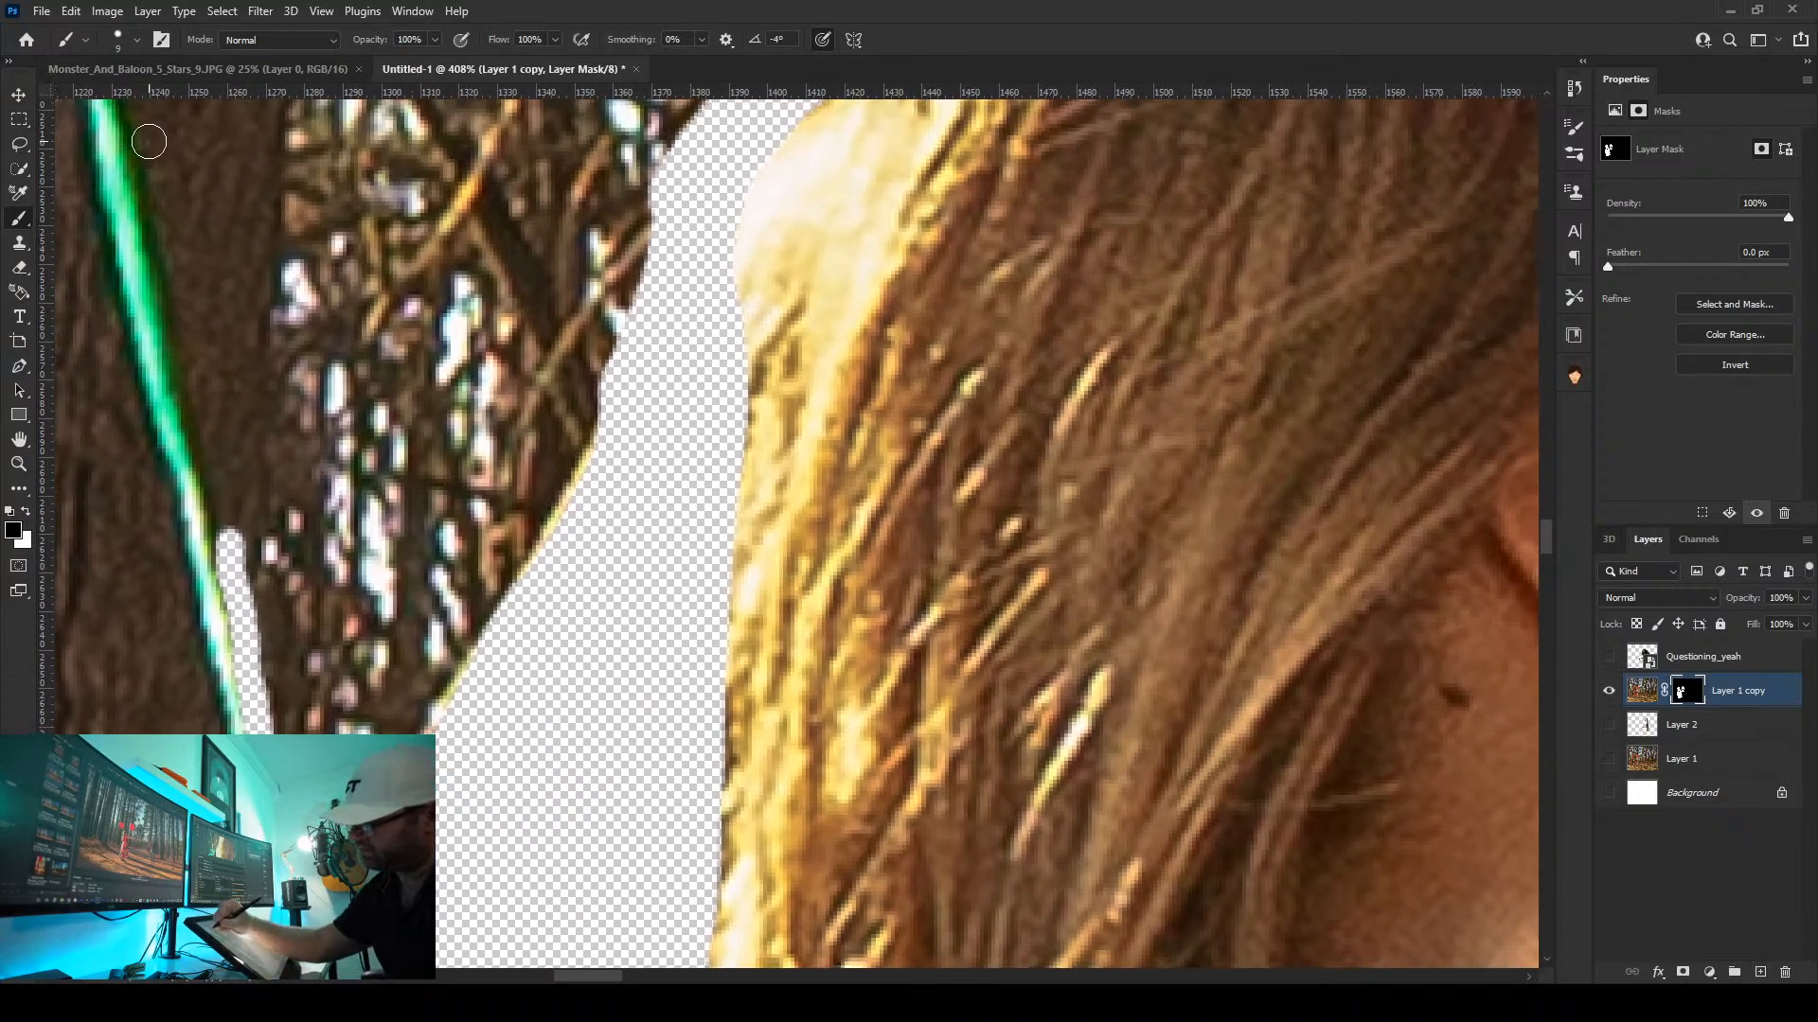
mouse_move(149, 141)
left_mouse_down()
mouse_move(222, 516)
mouse_move(289, 729)
left_mouse_up()
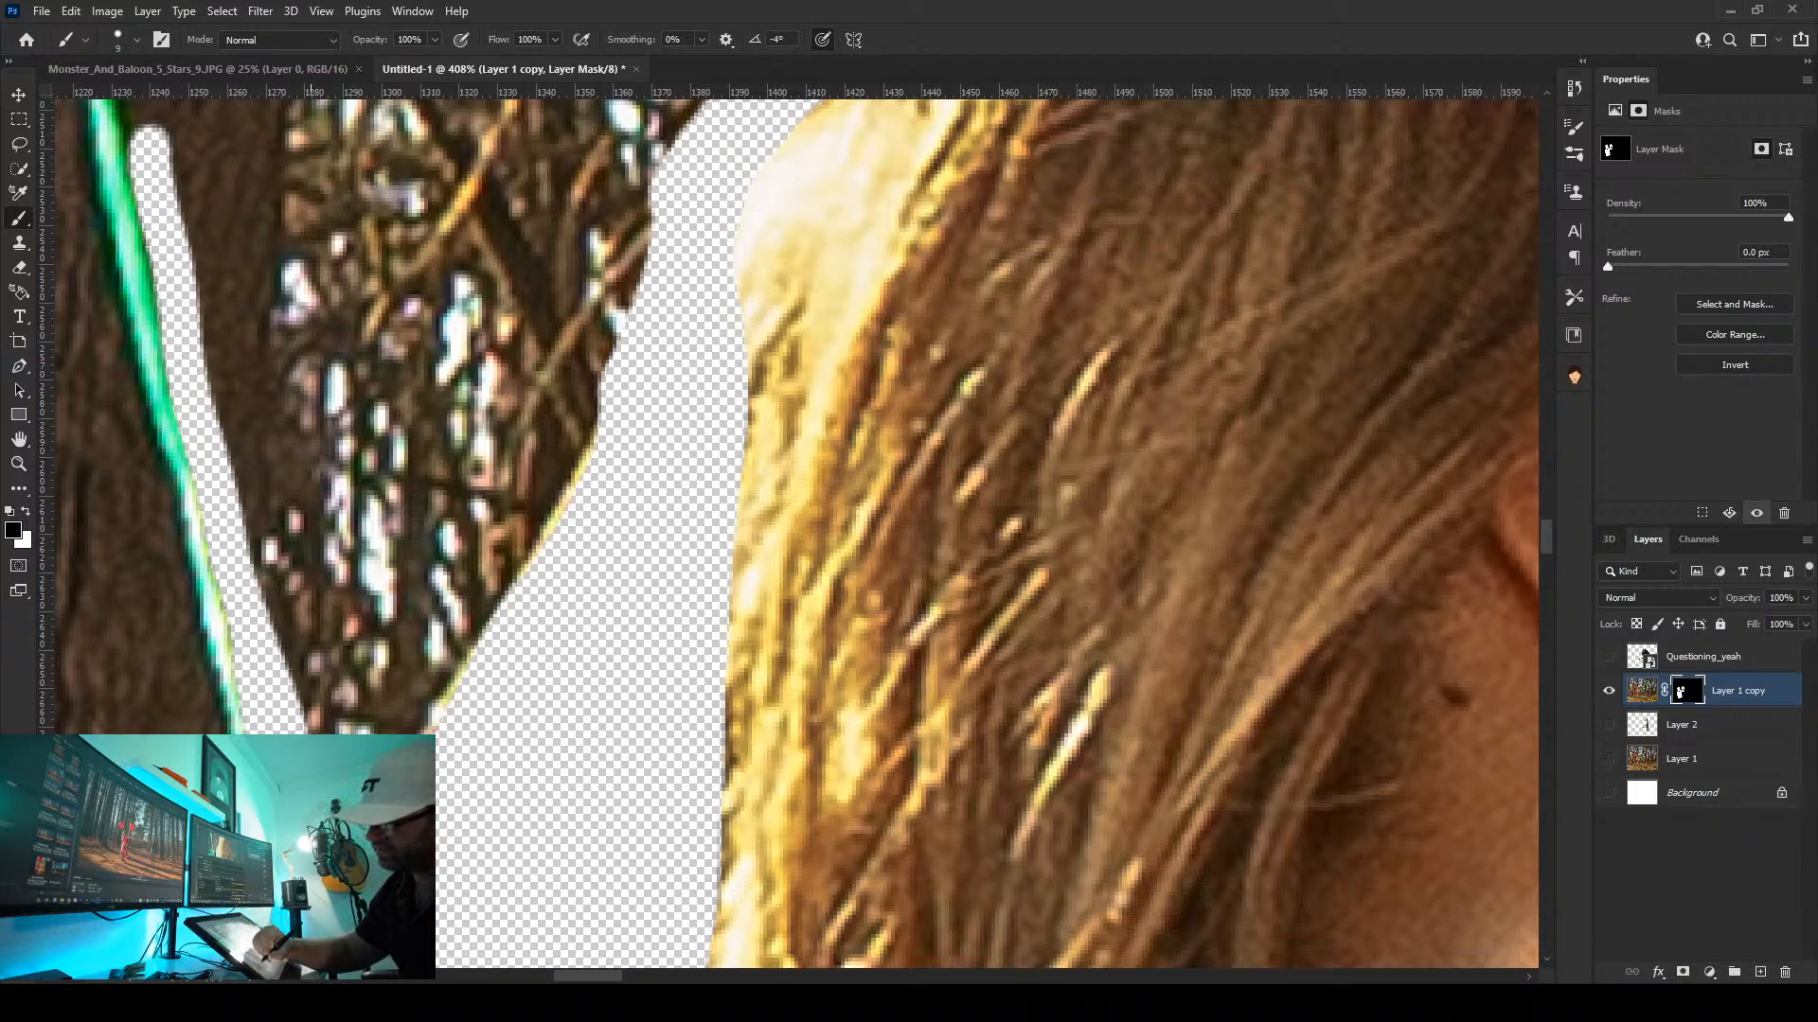
left_click_drag(417, 724, 549, 521)
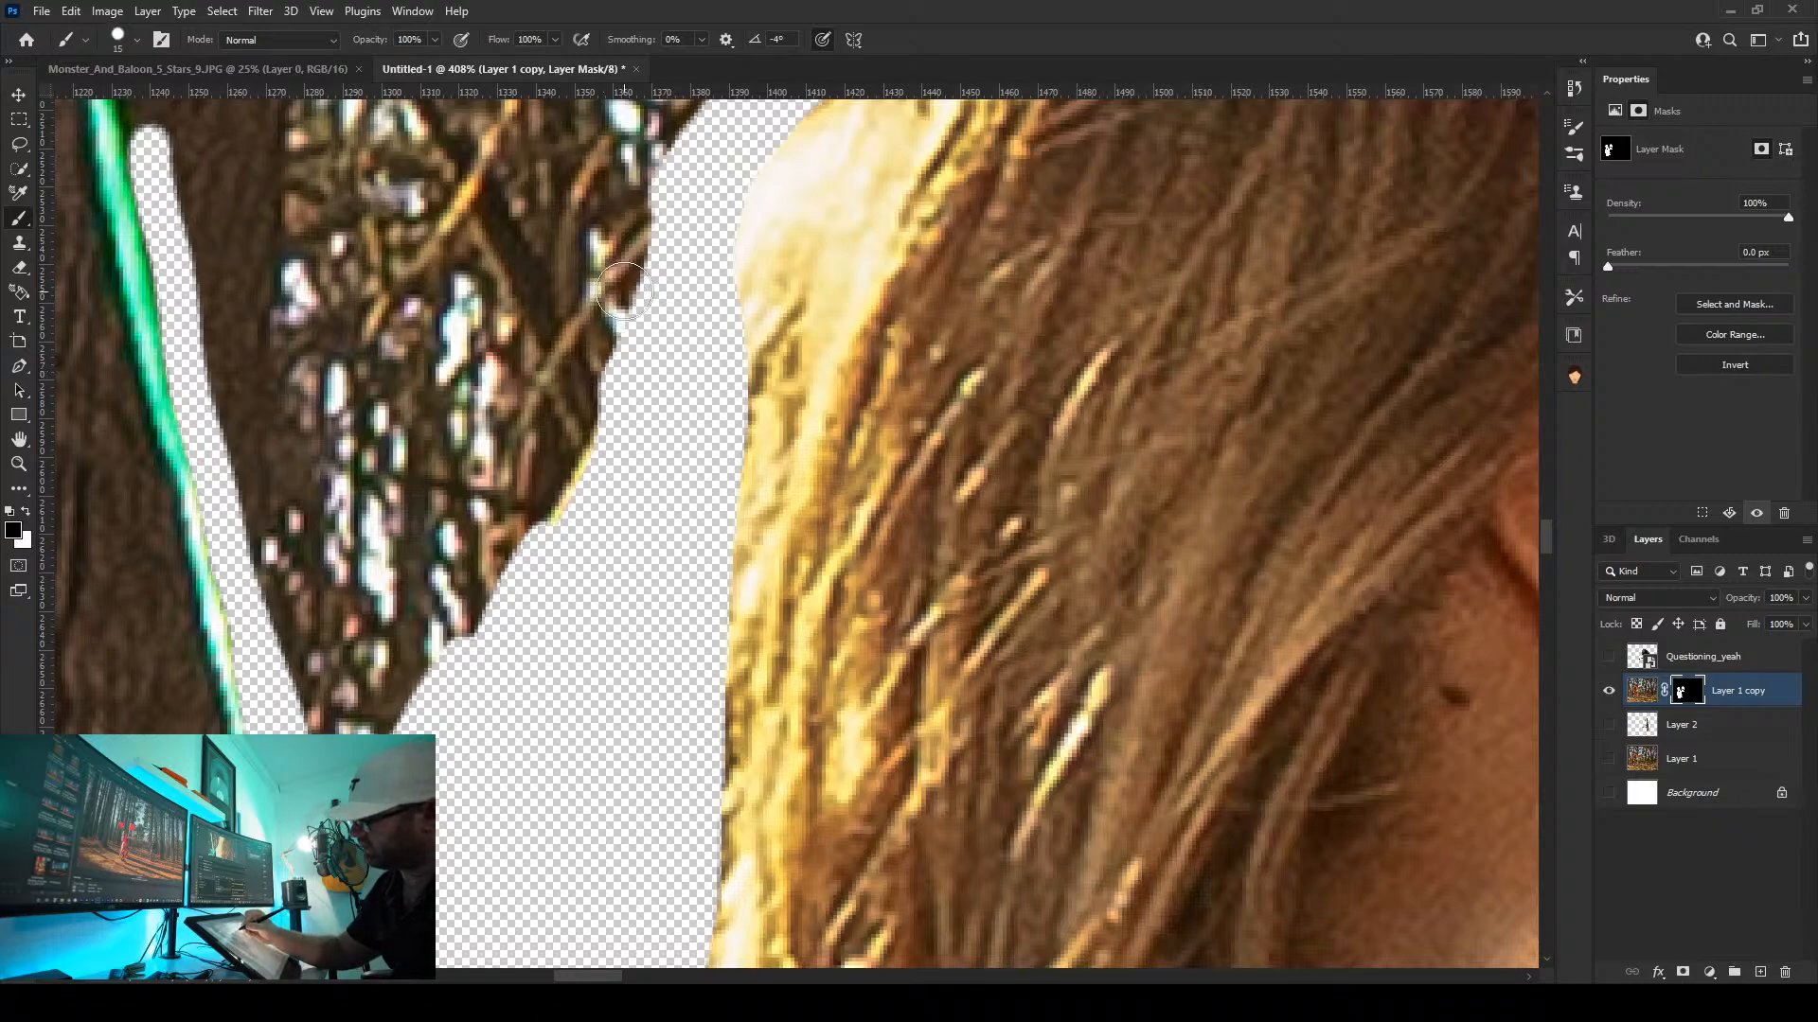
mouse_move(623, 289)
left_mouse_down()
mouse_move(531, 568)
mouse_move(587, 284)
mouse_move(455, 445)
mouse_move(401, 696)
mouse_move(312, 654)
mouse_move(220, 346)
mouse_move(189, 123)
mouse_move(355, 568)
mouse_move(394, 515)
mouse_move(511, 438)
mouse_move(600, 182)
mouse_move(452, 697)
left_mouse_up()
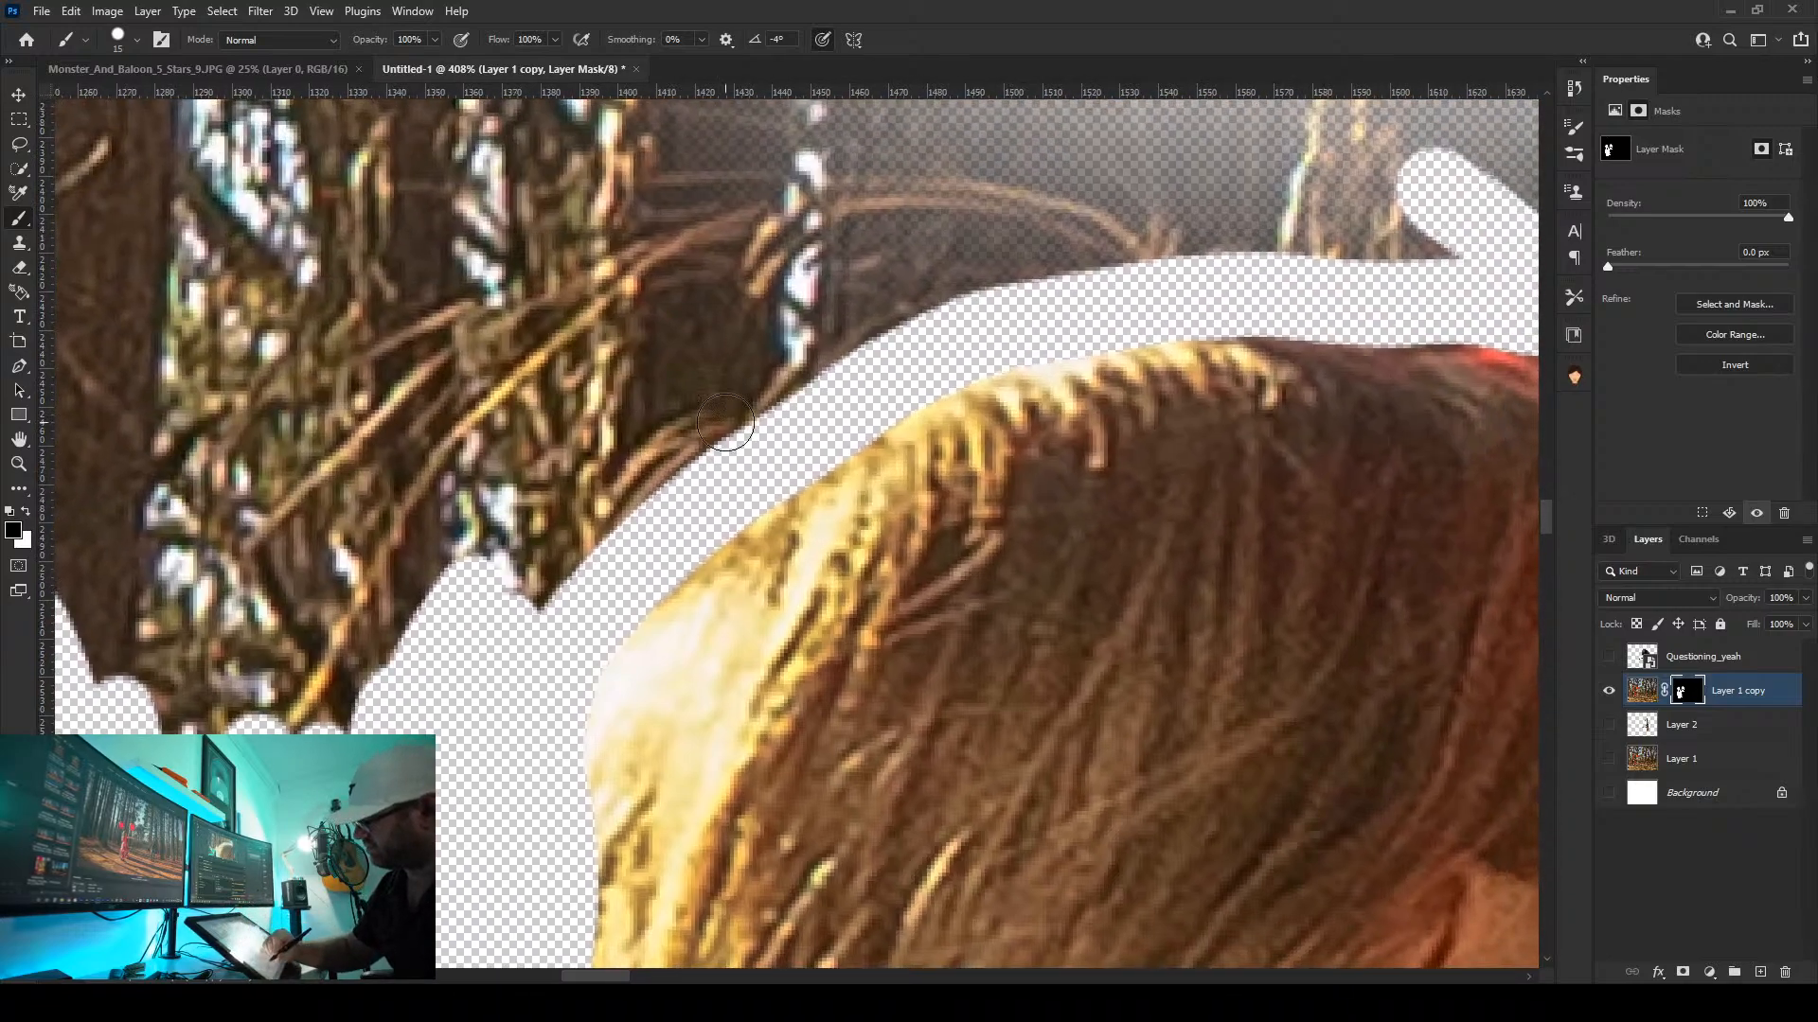
mouse_move(725, 423)
left_mouse_down()
mouse_move(893, 316)
mouse_move(815, 332)
mouse_move(401, 698)
mouse_move(416, 454)
mouse_move(284, 483)
mouse_move(159, 674)
left_mouse_up()
left_click_drag(98, 579, 85, 492)
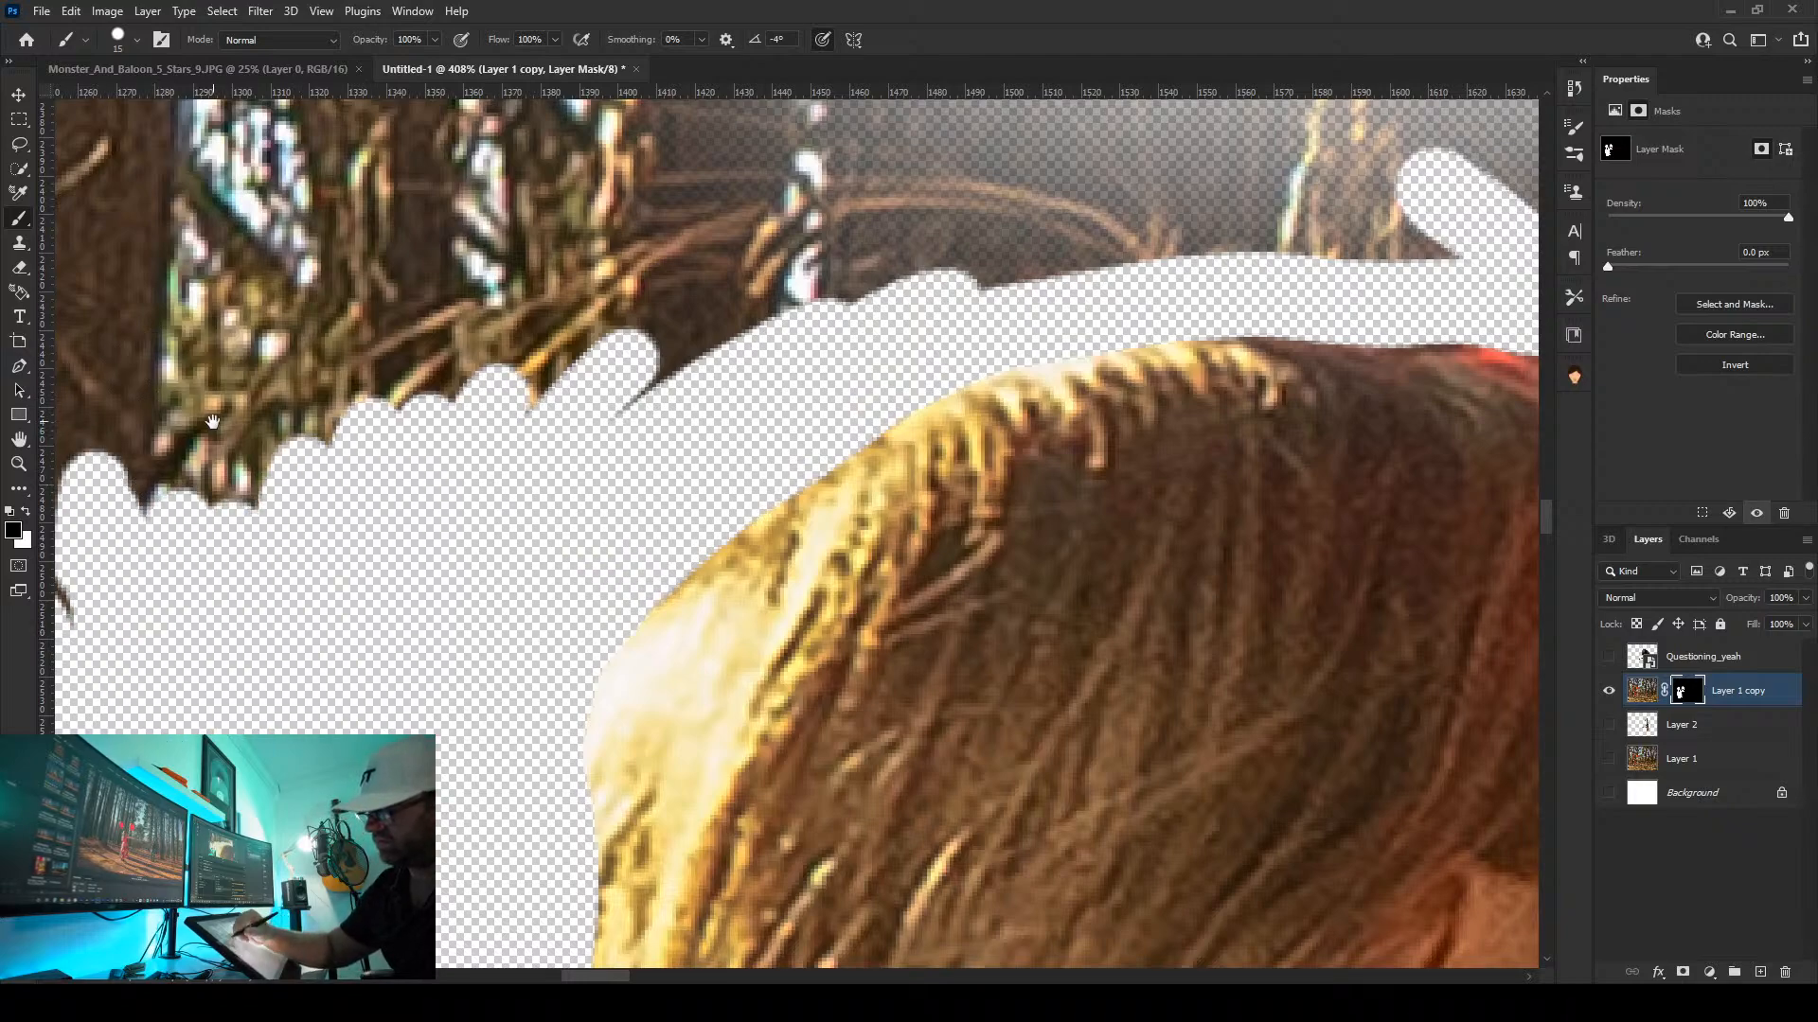
Mask out the forest along the red balloon's lower right edge and the adjoining inner side of its green ribbon
left_click_drag(57, 218, 496, 462)
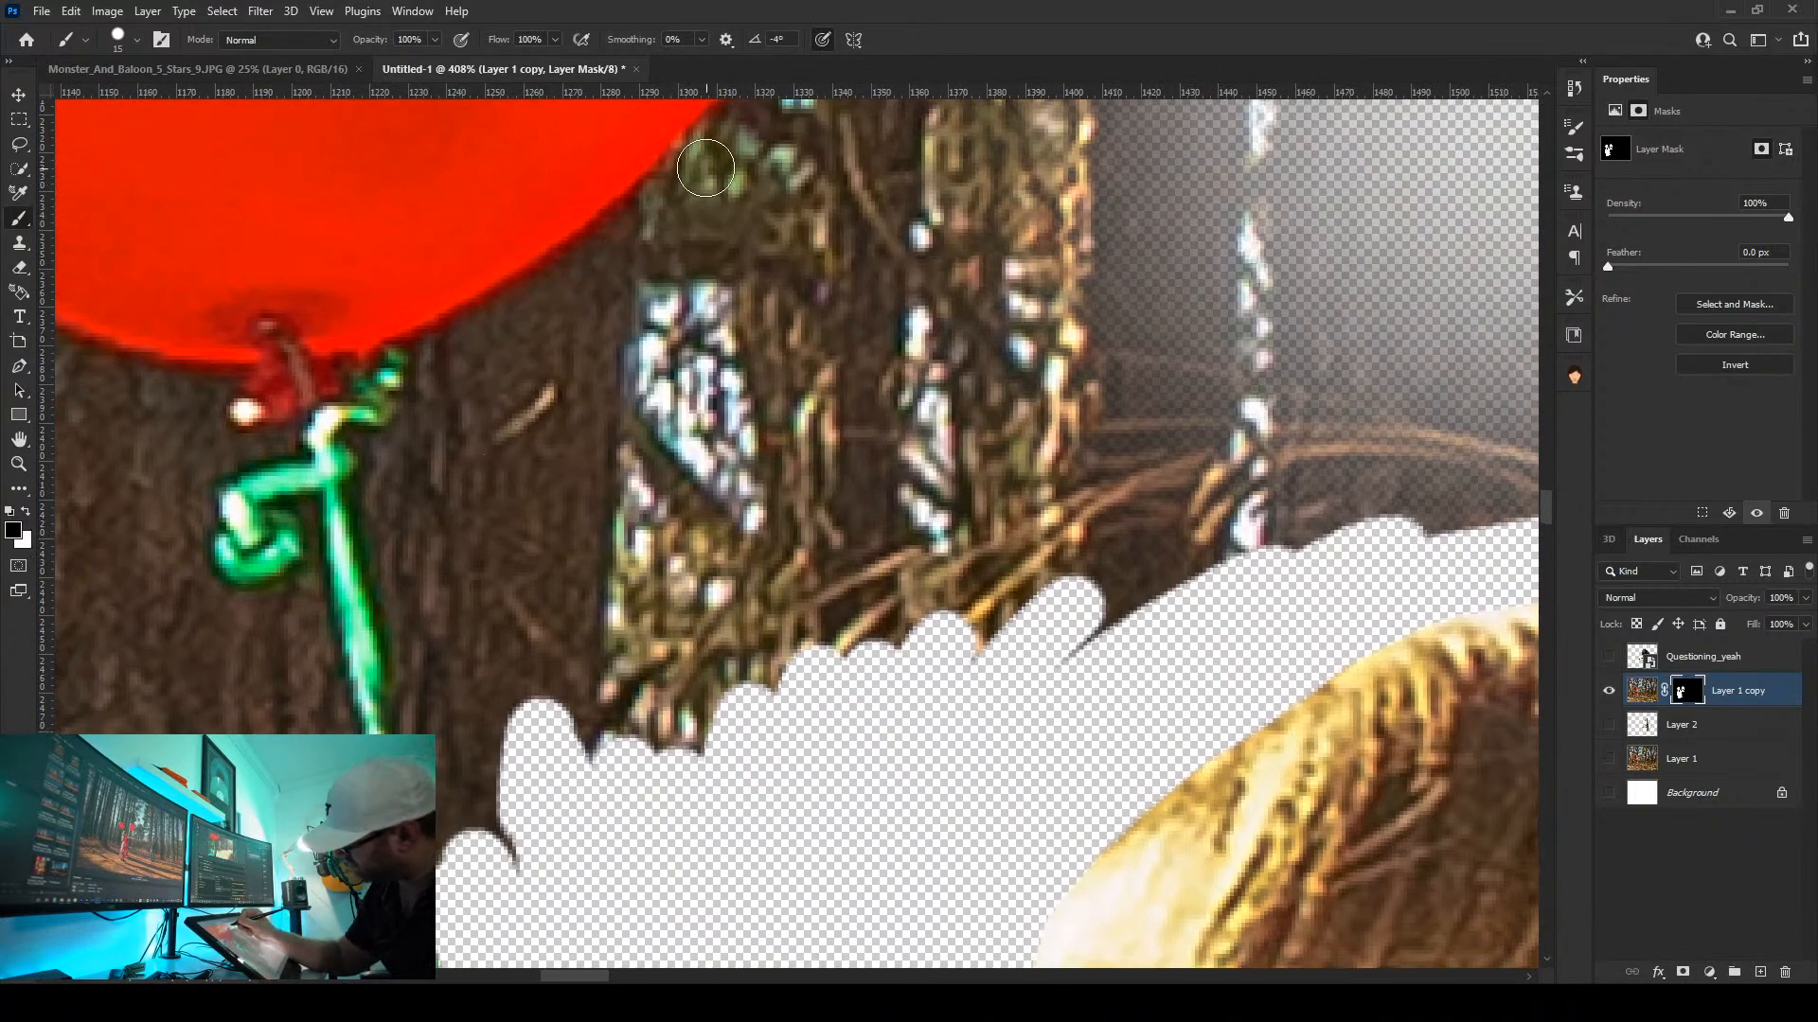
left_click_drag(705, 167, 618, 230)
key("ctrl+z")
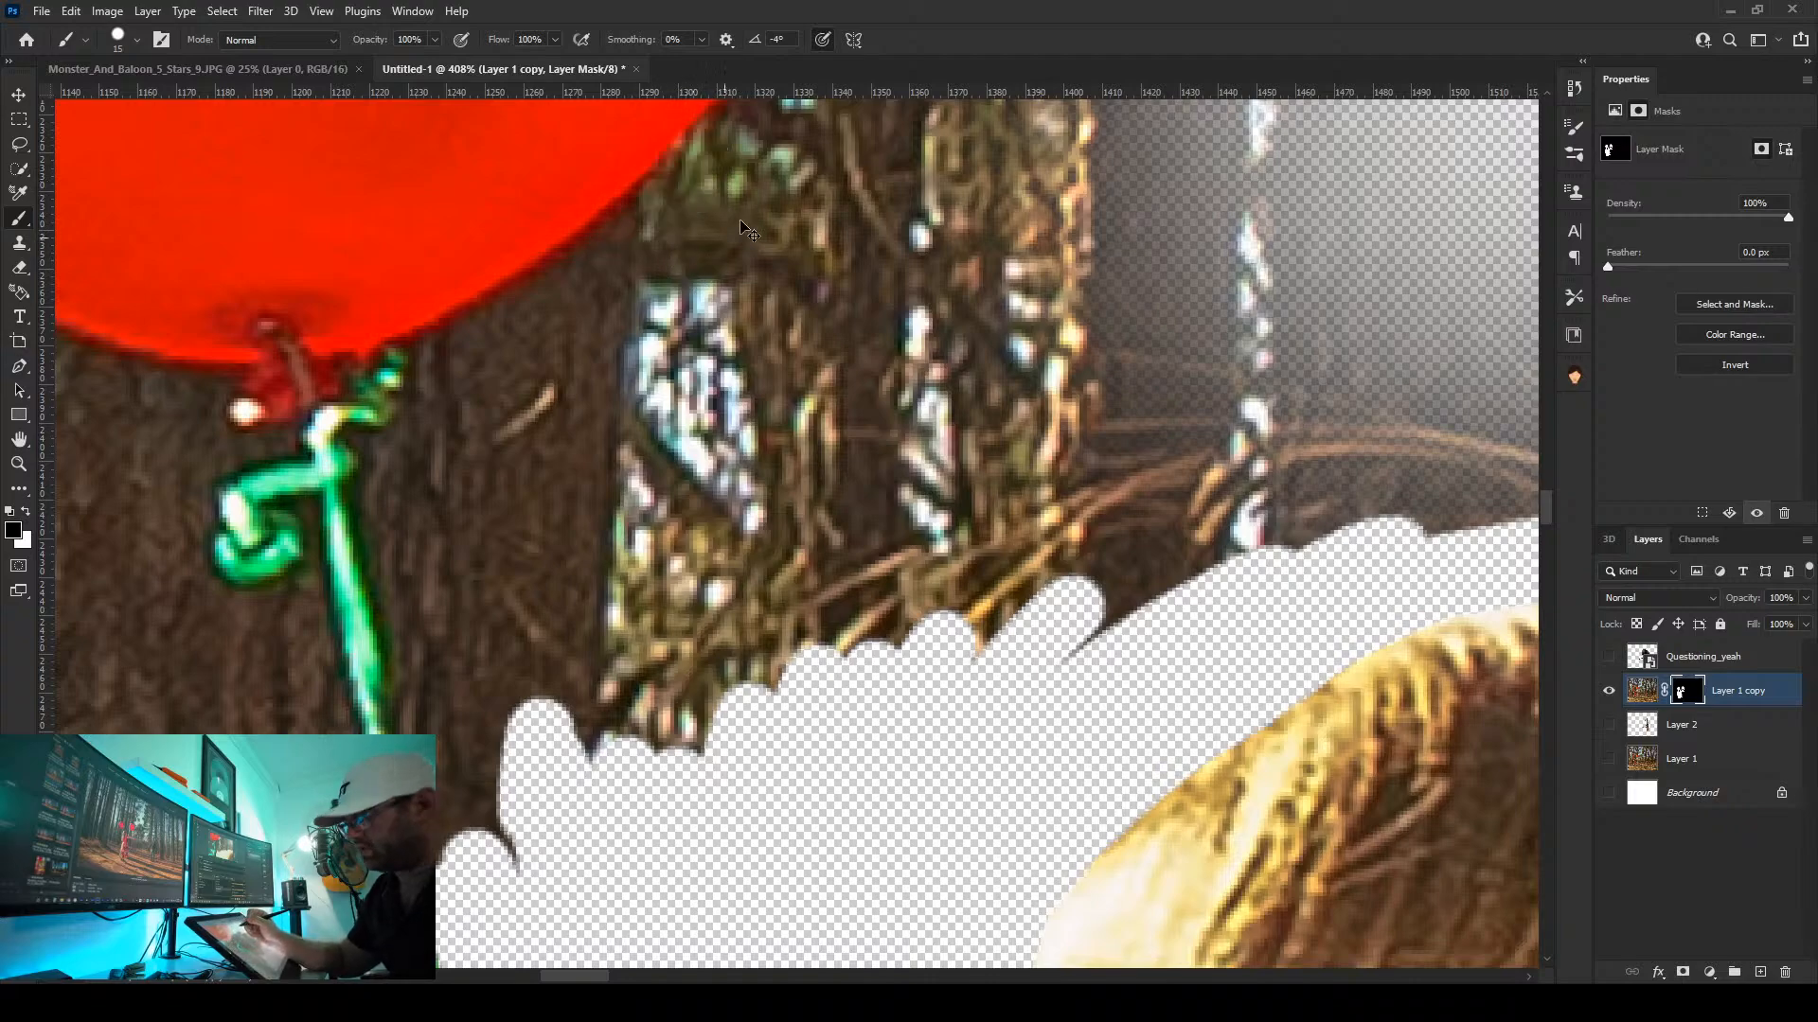
mouse_move(718, 149)
left_mouse_down()
mouse_move(425, 374)
mouse_move(372, 497)
mouse_move(412, 719)
left_mouse_up()
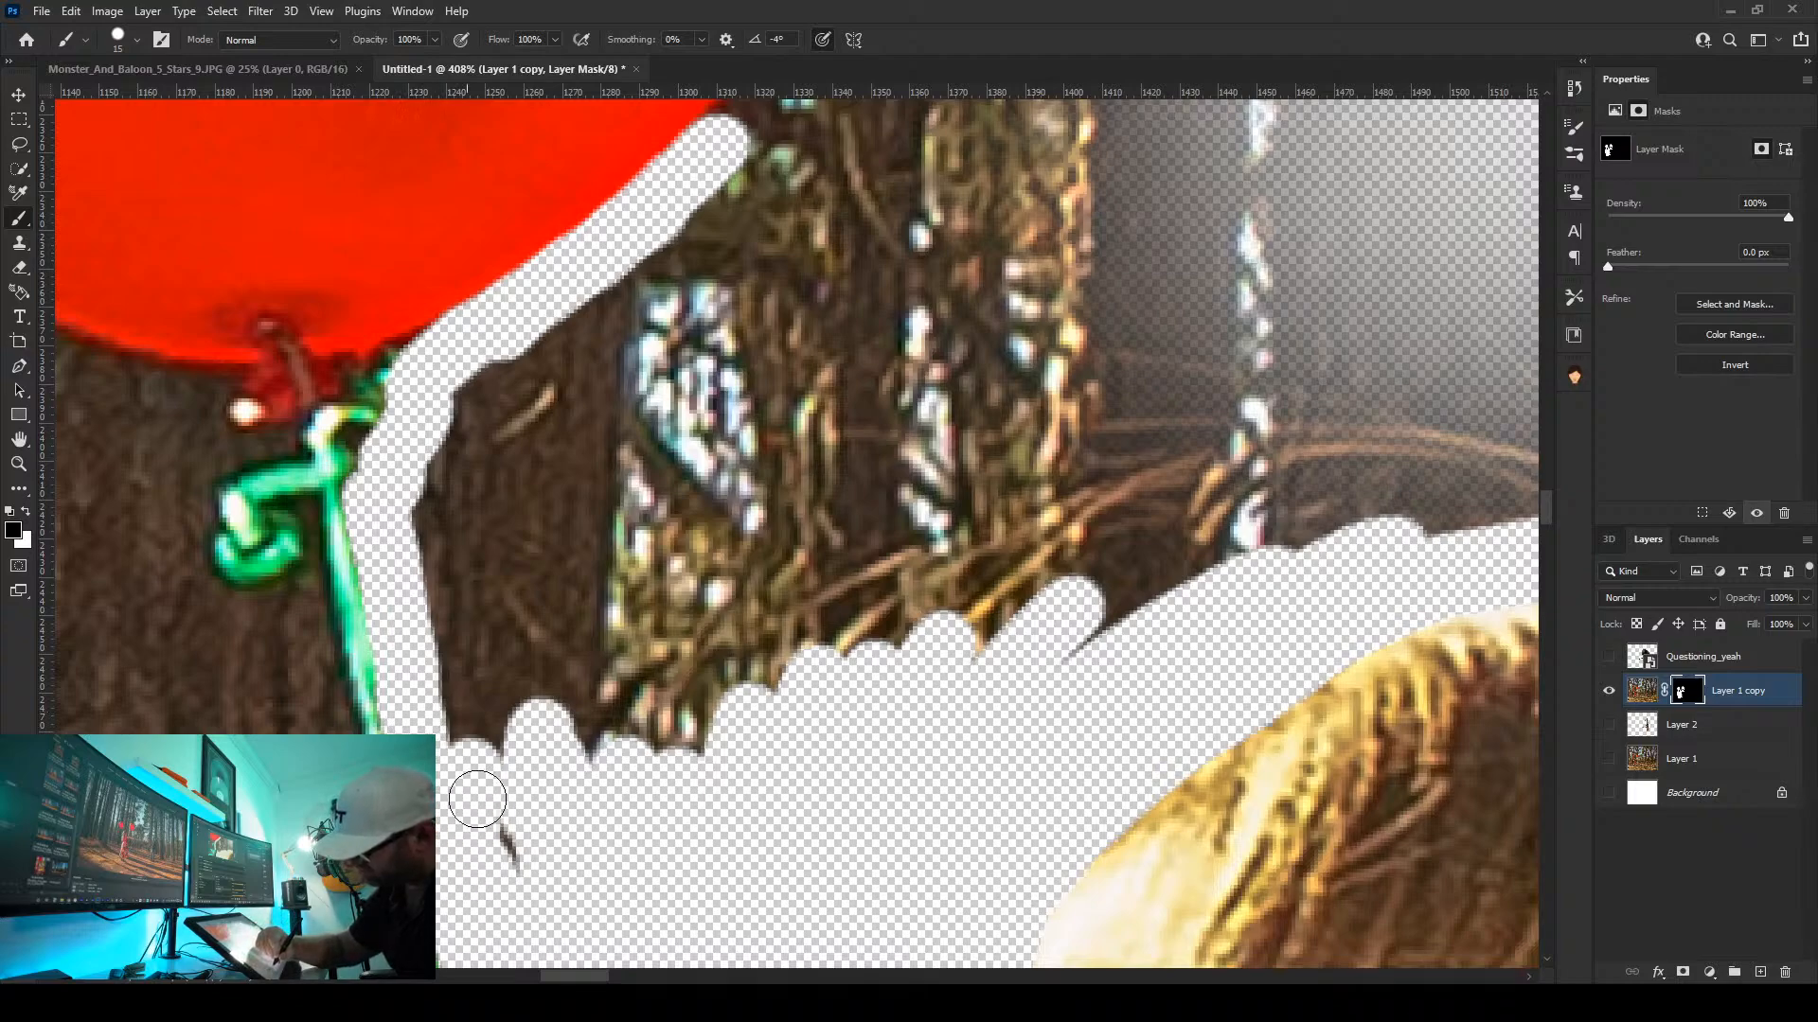
mouse_move(477, 799)
left_mouse_down()
mouse_move(625, 696)
mouse_move(573, 644)
mouse_move(499, 714)
mouse_move(440, 571)
mouse_move(459, 407)
mouse_move(563, 357)
mouse_move(527, 568)
mouse_move(612, 526)
mouse_move(649, 292)
mouse_move(691, 729)
mouse_move(736, 597)
mouse_move(865, 649)
mouse_move(735, 479)
mouse_move(751, 162)
mouse_move(770, 353)
mouse_move(641, 792)
mouse_move(620, 938)
left_mouse_up()
mouse_move(763, 152)
left_mouse_down()
mouse_move(762, 324)
mouse_move(724, 498)
mouse_move(572, 776)
left_mouse_up()
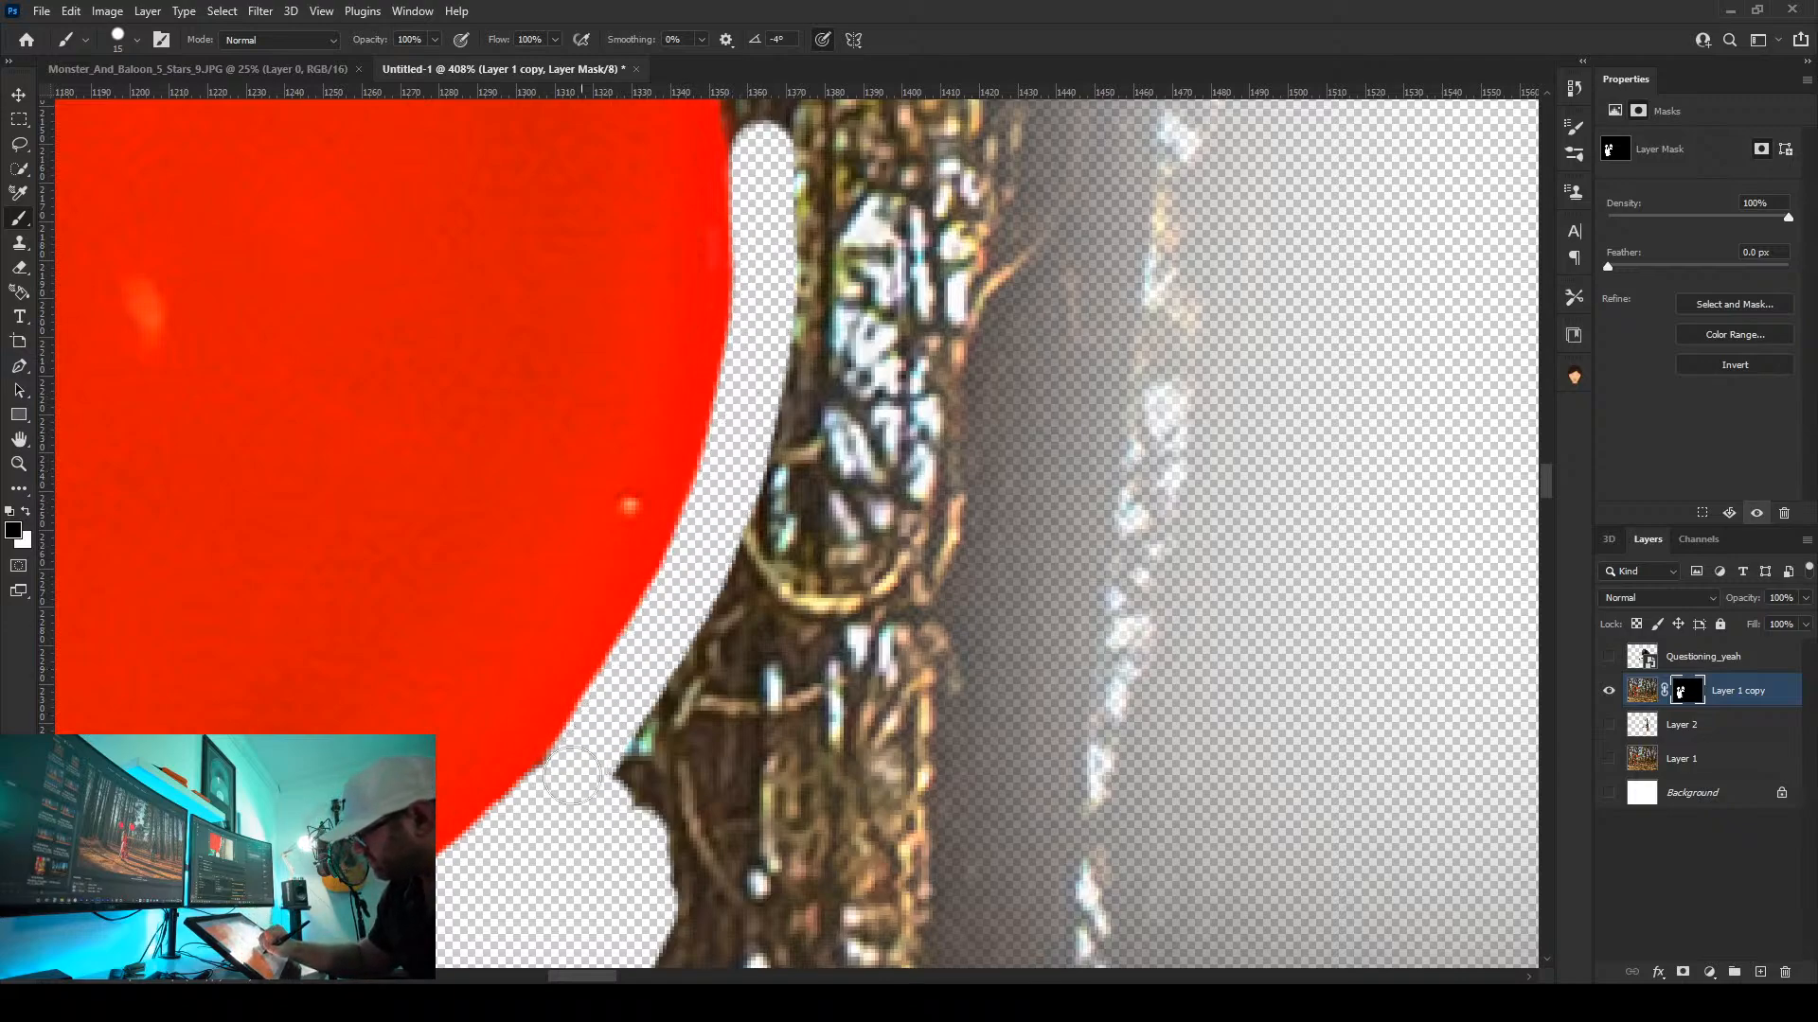
Extend the mask up the red balloon's right side and across its top edge
left_click_drag(631, 721, 781, 911)
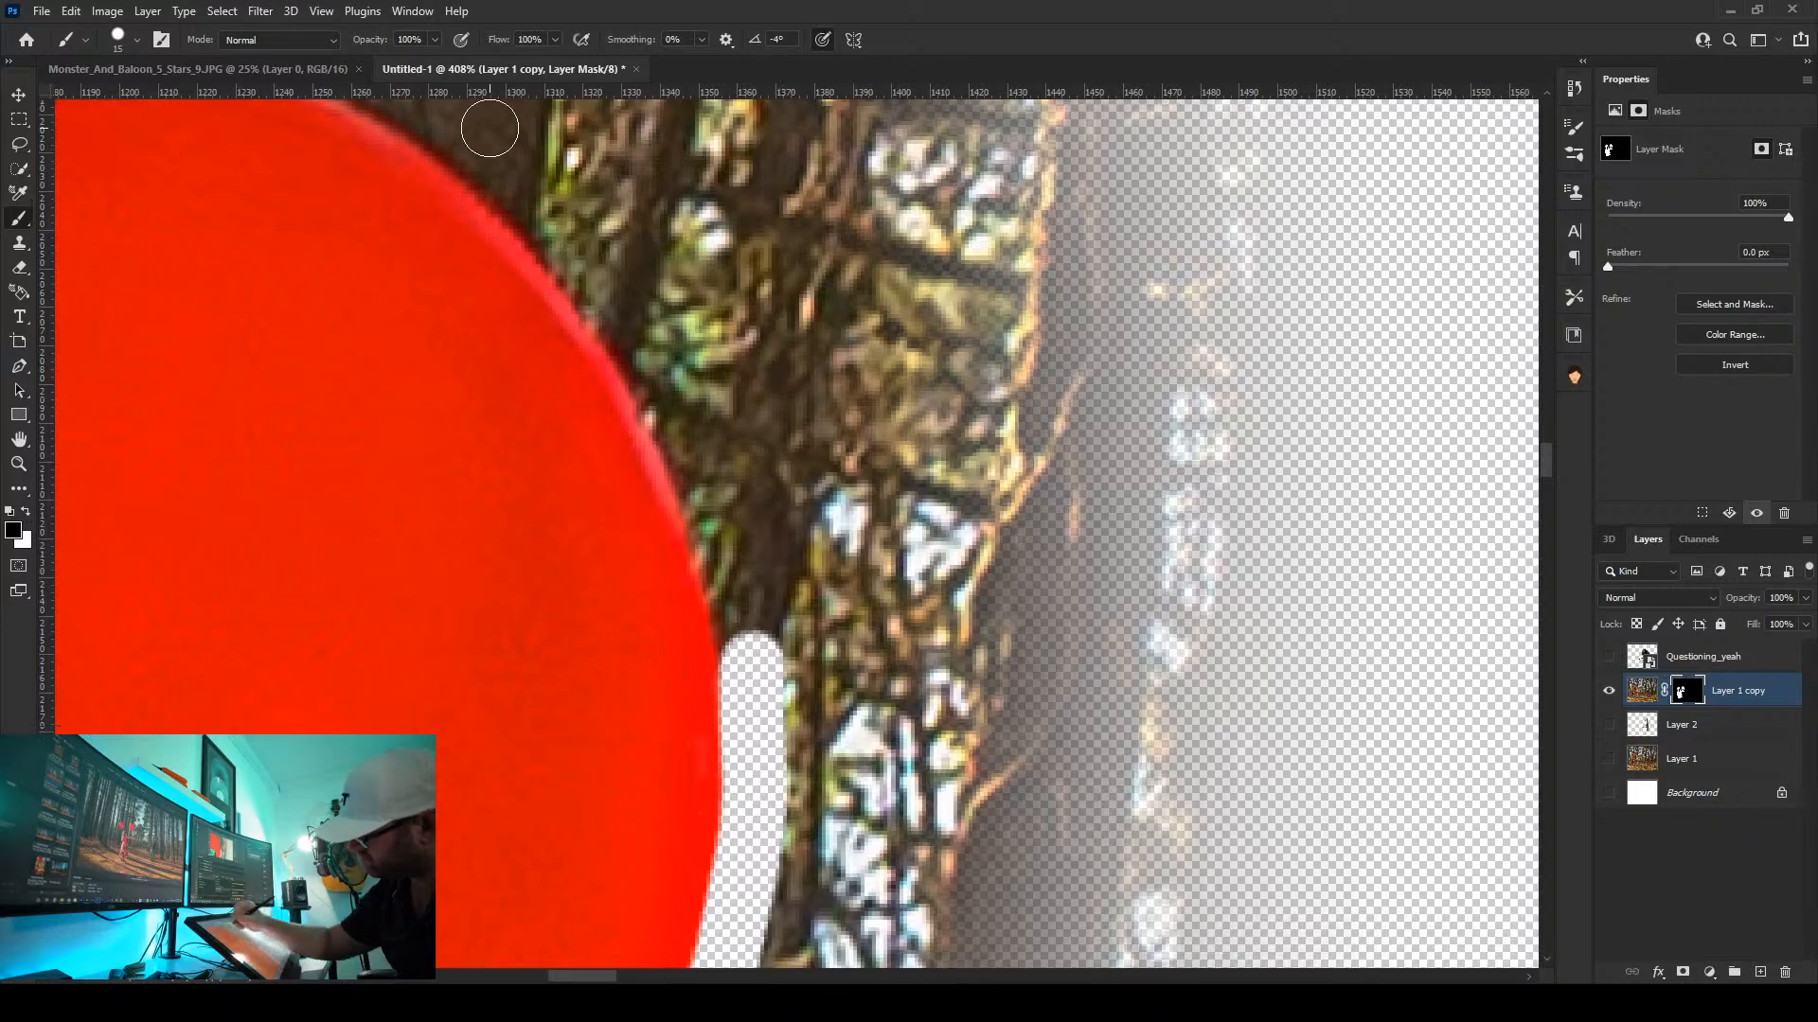
mouse_move(467, 141)
left_mouse_down()
mouse_move(639, 360)
mouse_move(718, 557)
mouse_move(784, 816)
left_mouse_up()
left_click_drag(661, 371, 1089, 827)
mouse_move(253, 479)
left_mouse_down()
mouse_move(647, 481)
mouse_move(884, 587)
mouse_move(1058, 724)
left_mouse_up()
mouse_move(600, 574)
left_mouse_down()
mouse_move(700, 525)
mouse_move(1521, 446)
left_mouse_up()
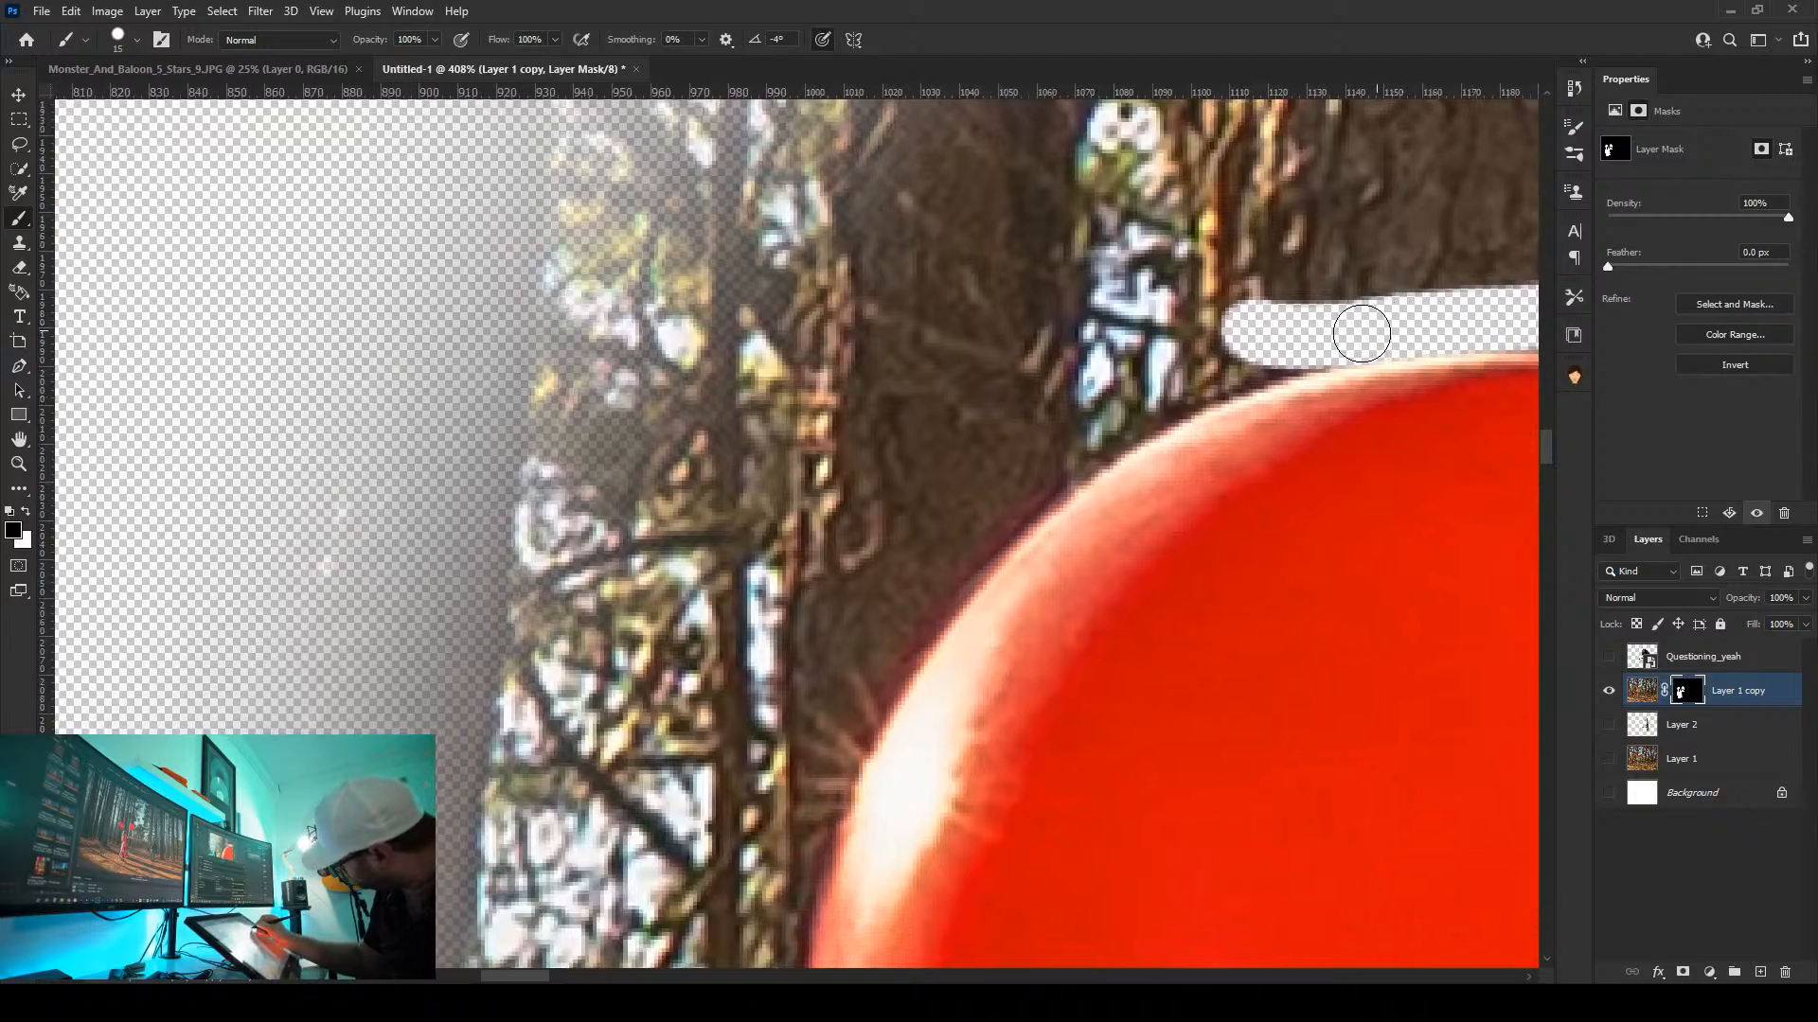
Mask out the forest around the red balloon's left side, from its upper curve down to the knot
mouse_move(1294, 352)
left_mouse_down()
mouse_move(1081, 446)
mouse_move(1056, 465)
mouse_move(1175, 389)
mouse_move(948, 580)
mouse_move(857, 725)
mouse_move(777, 955)
mouse_move(807, 757)
mouse_move(1003, 461)
mouse_move(884, 614)
mouse_move(1031, 424)
mouse_move(1310, 306)
mouse_move(1006, 410)
mouse_move(1072, 358)
mouse_move(1072, 328)
mouse_move(798, 654)
mouse_move(808, 639)
mouse_move(776, 719)
left_mouse_up()
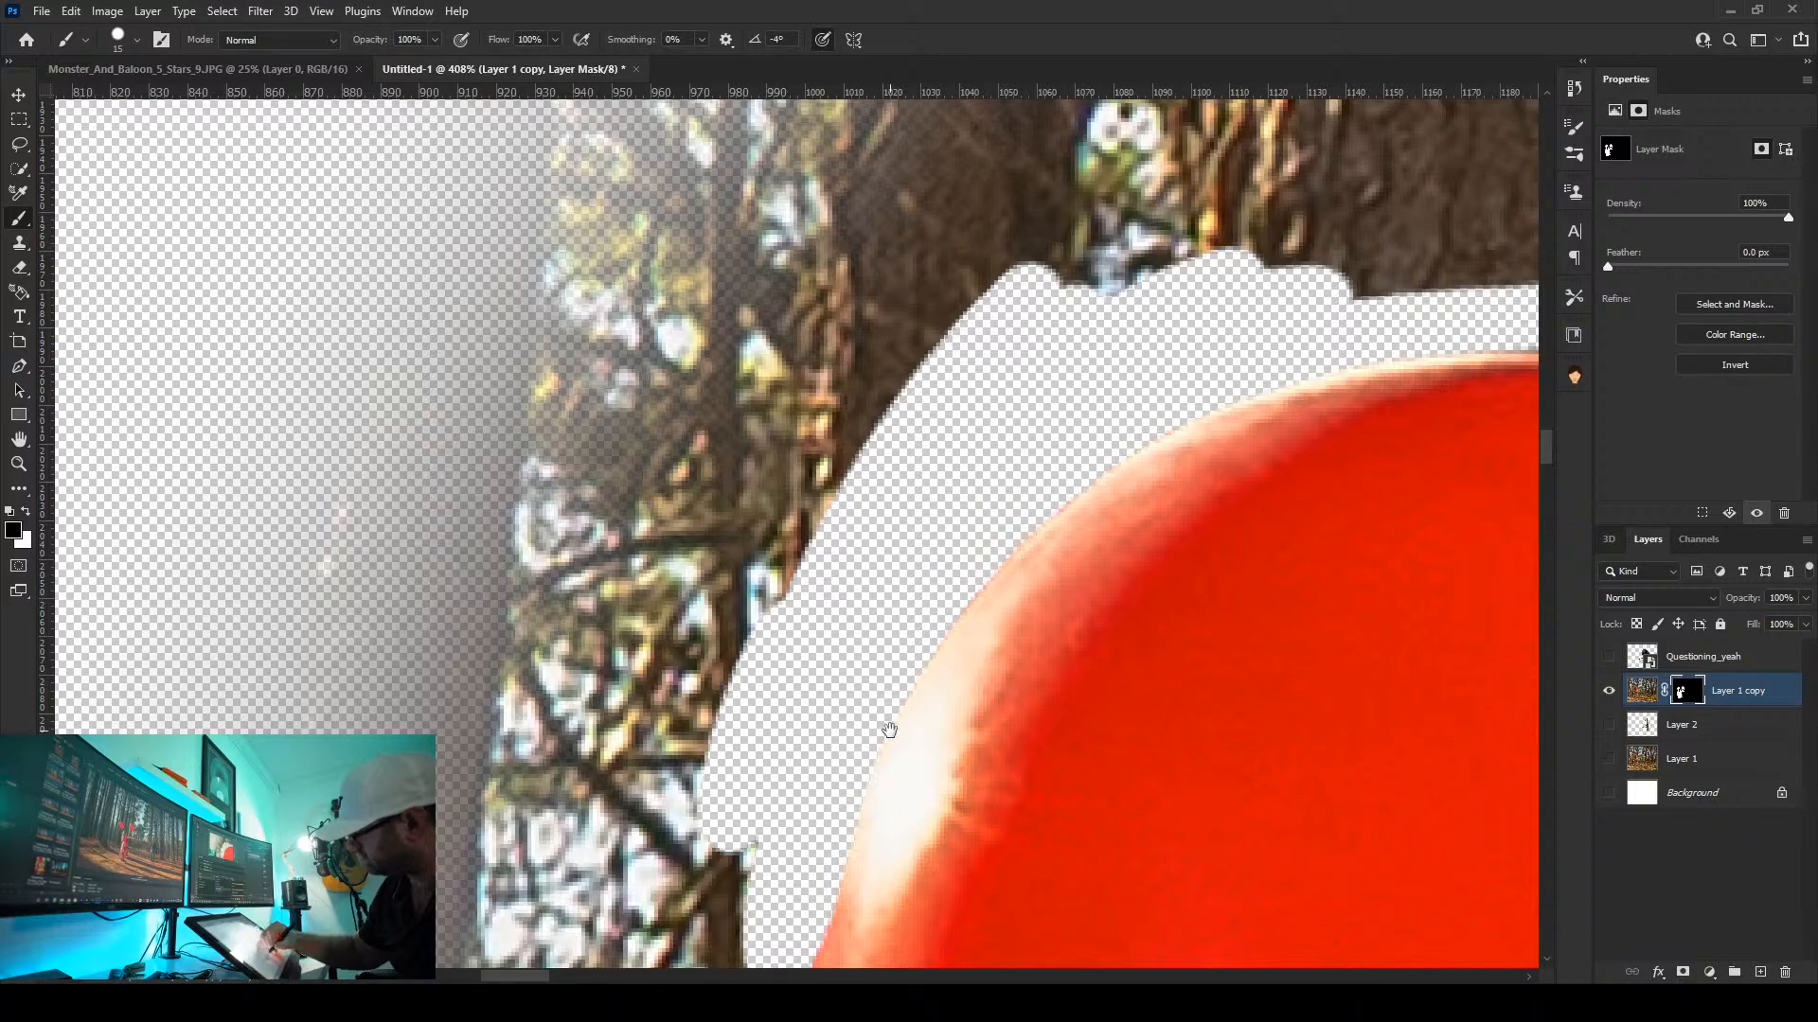
mouse_move(889, 730)
left_mouse_down()
mouse_move(862, 514)
mouse_move(747, 195)
left_mouse_up()
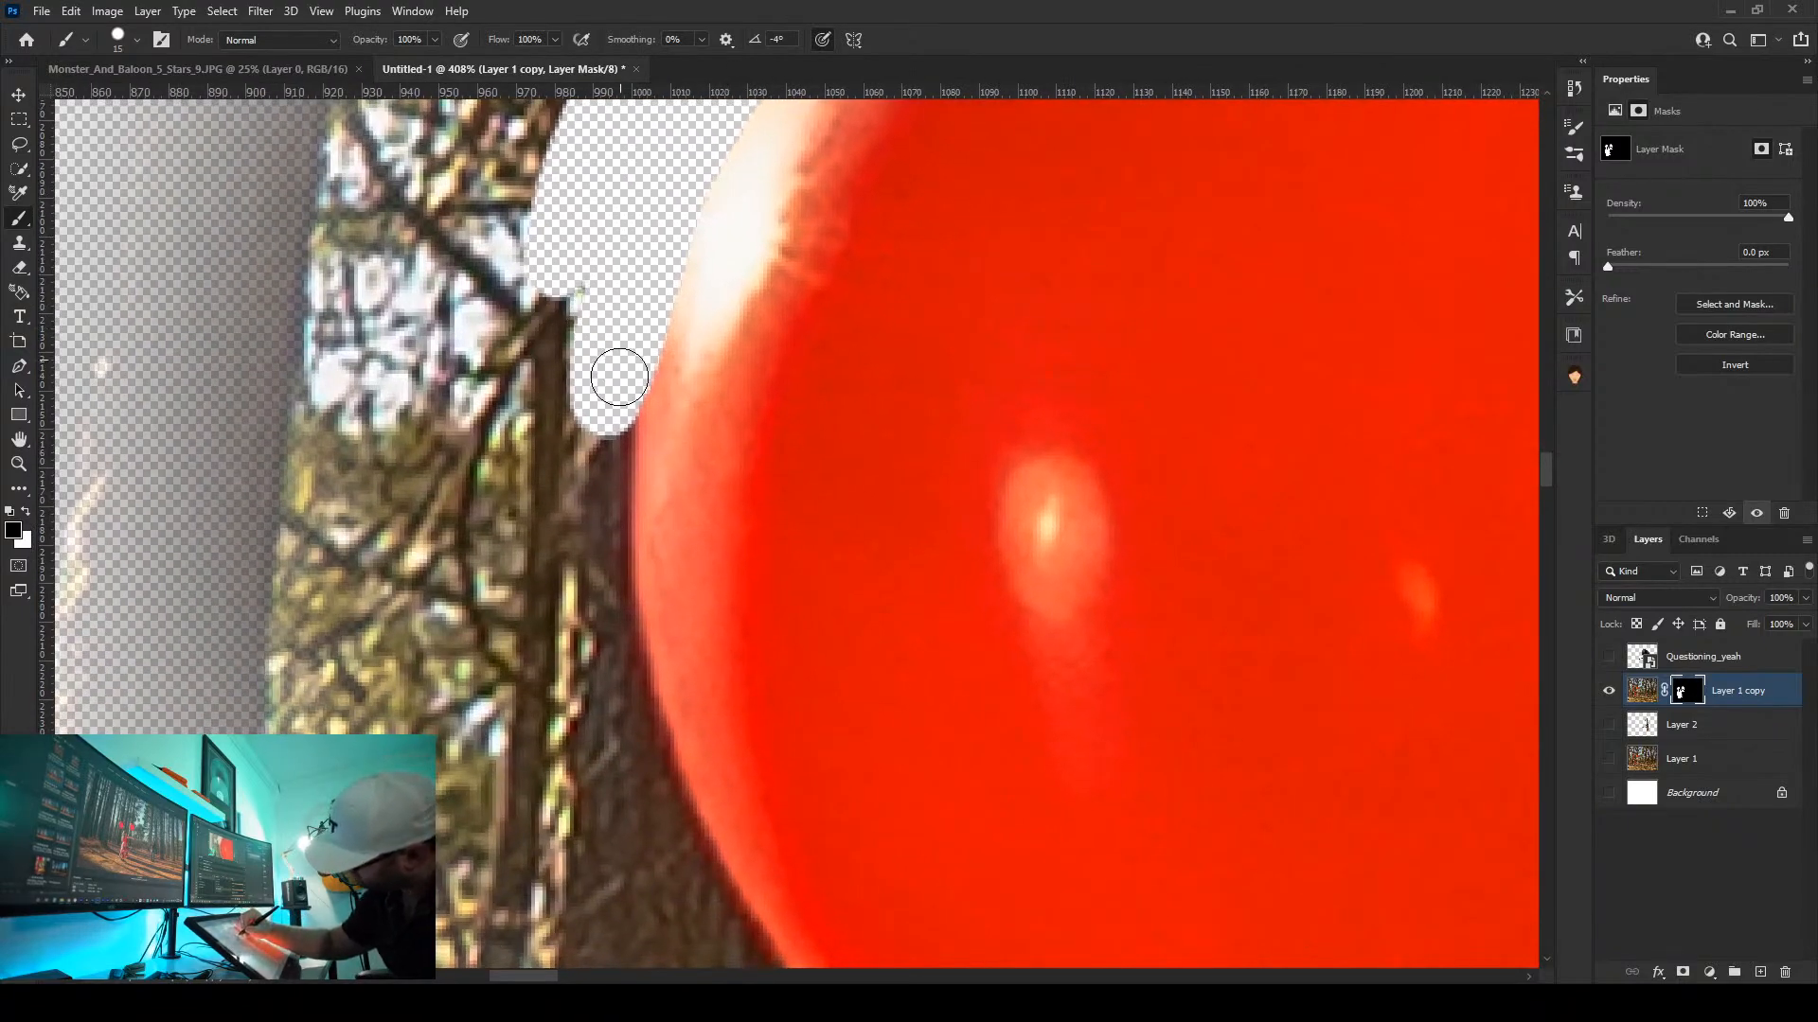
mouse_move(617, 415)
left_mouse_down()
mouse_move(626, 696)
mouse_move(718, 959)
left_mouse_up()
mouse_move(818, 861)
left_mouse_down()
mouse_move(533, 521)
mouse_move(332, 388)
left_mouse_up()
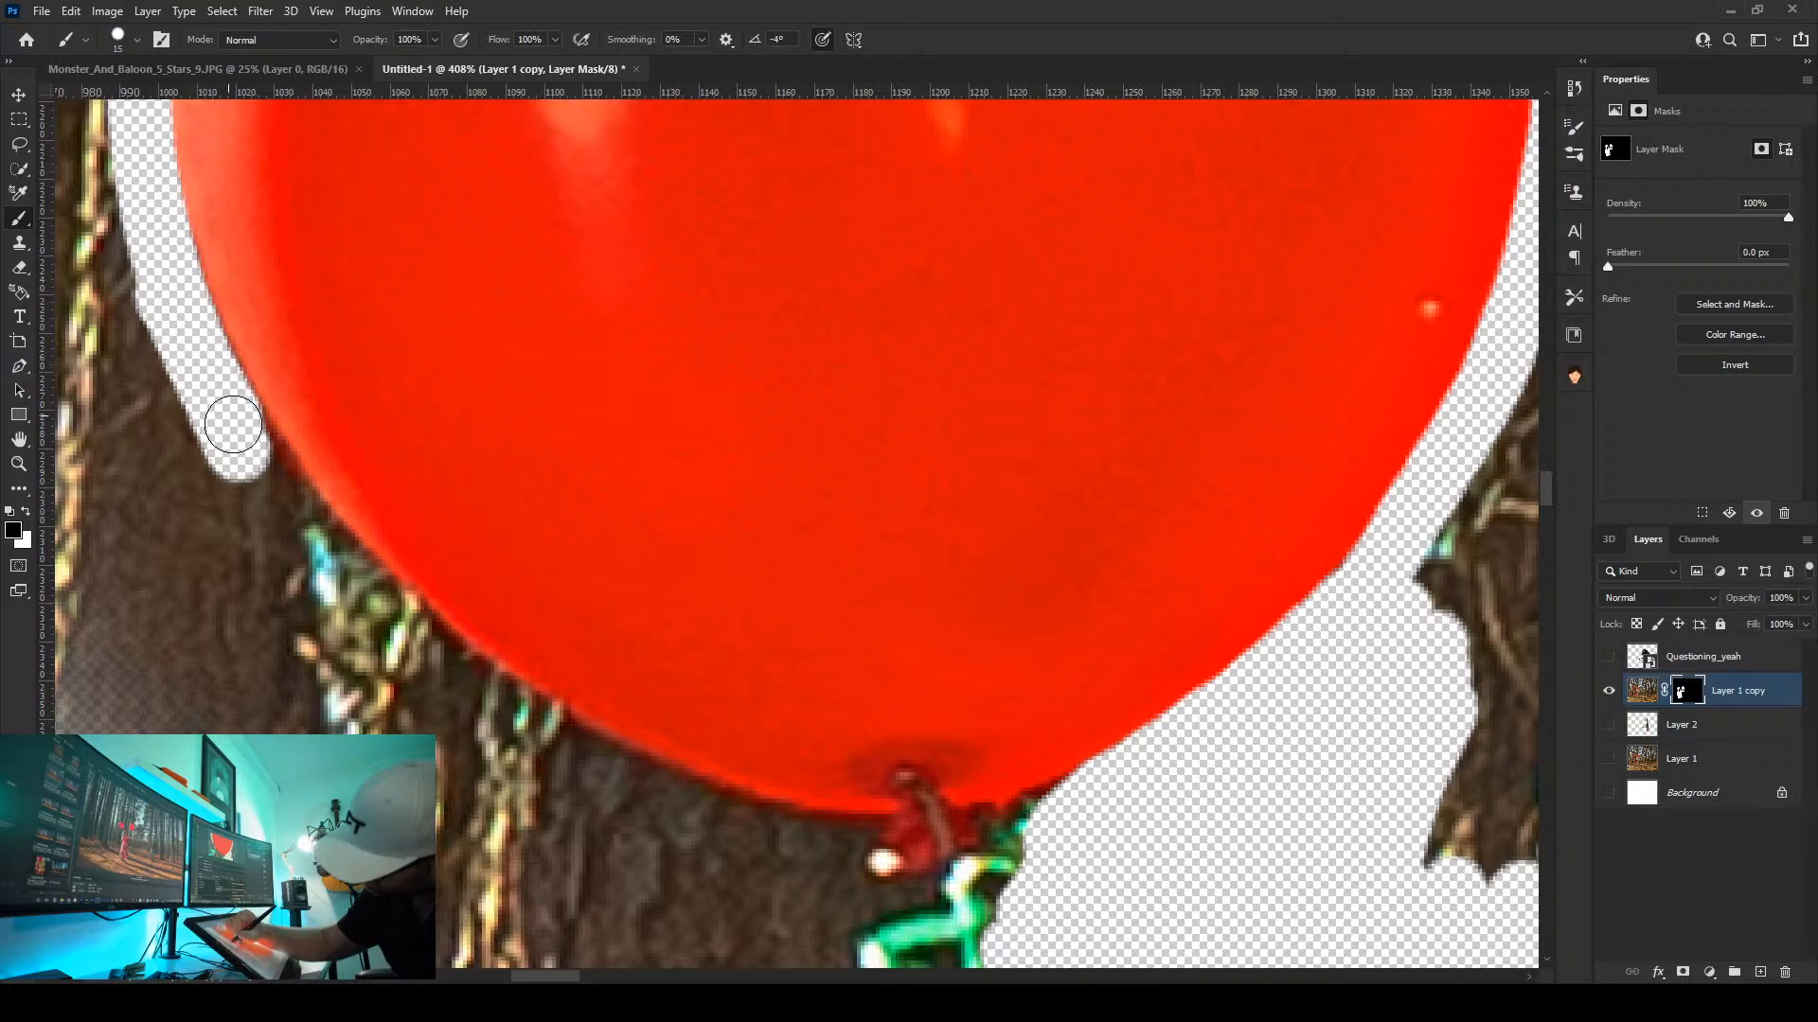
mouse_move(233, 423)
left_mouse_down()
mouse_move(368, 606)
mouse_move(497, 717)
left_mouse_up()
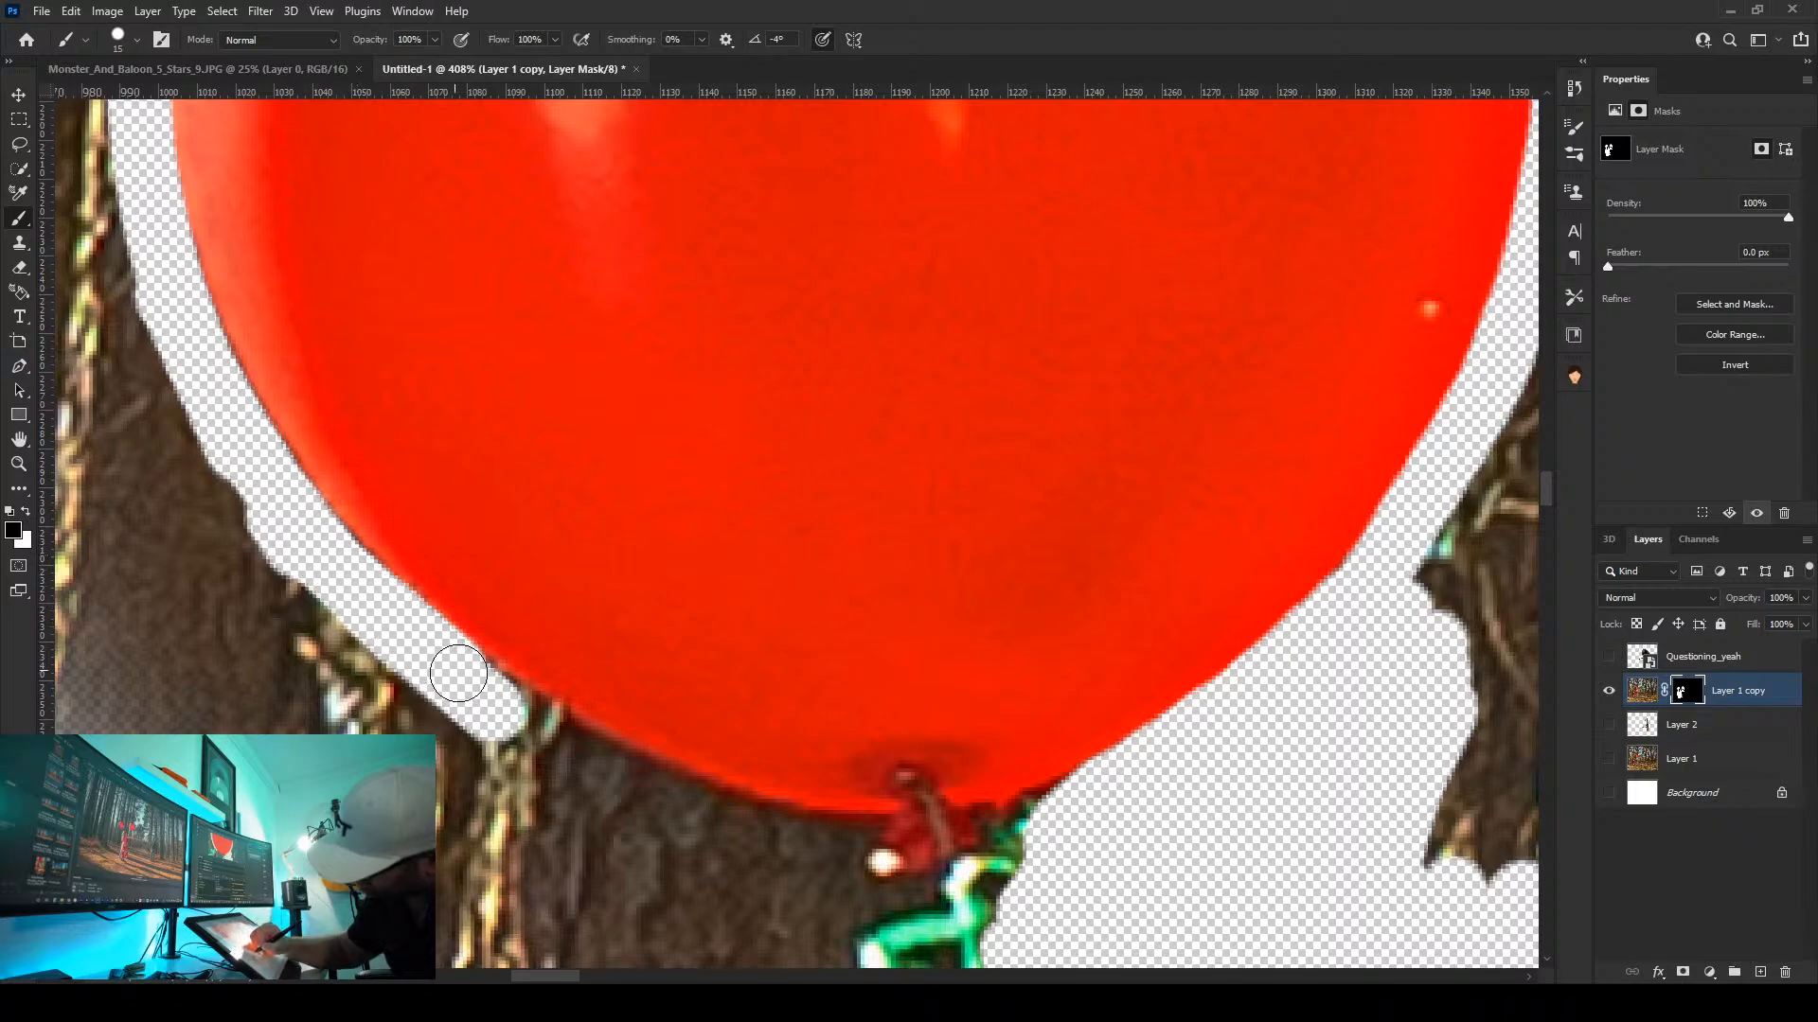
mouse_move(459, 673)
left_mouse_down()
mouse_move(629, 791)
mouse_move(752, 846)
mouse_move(838, 857)
left_mouse_up()
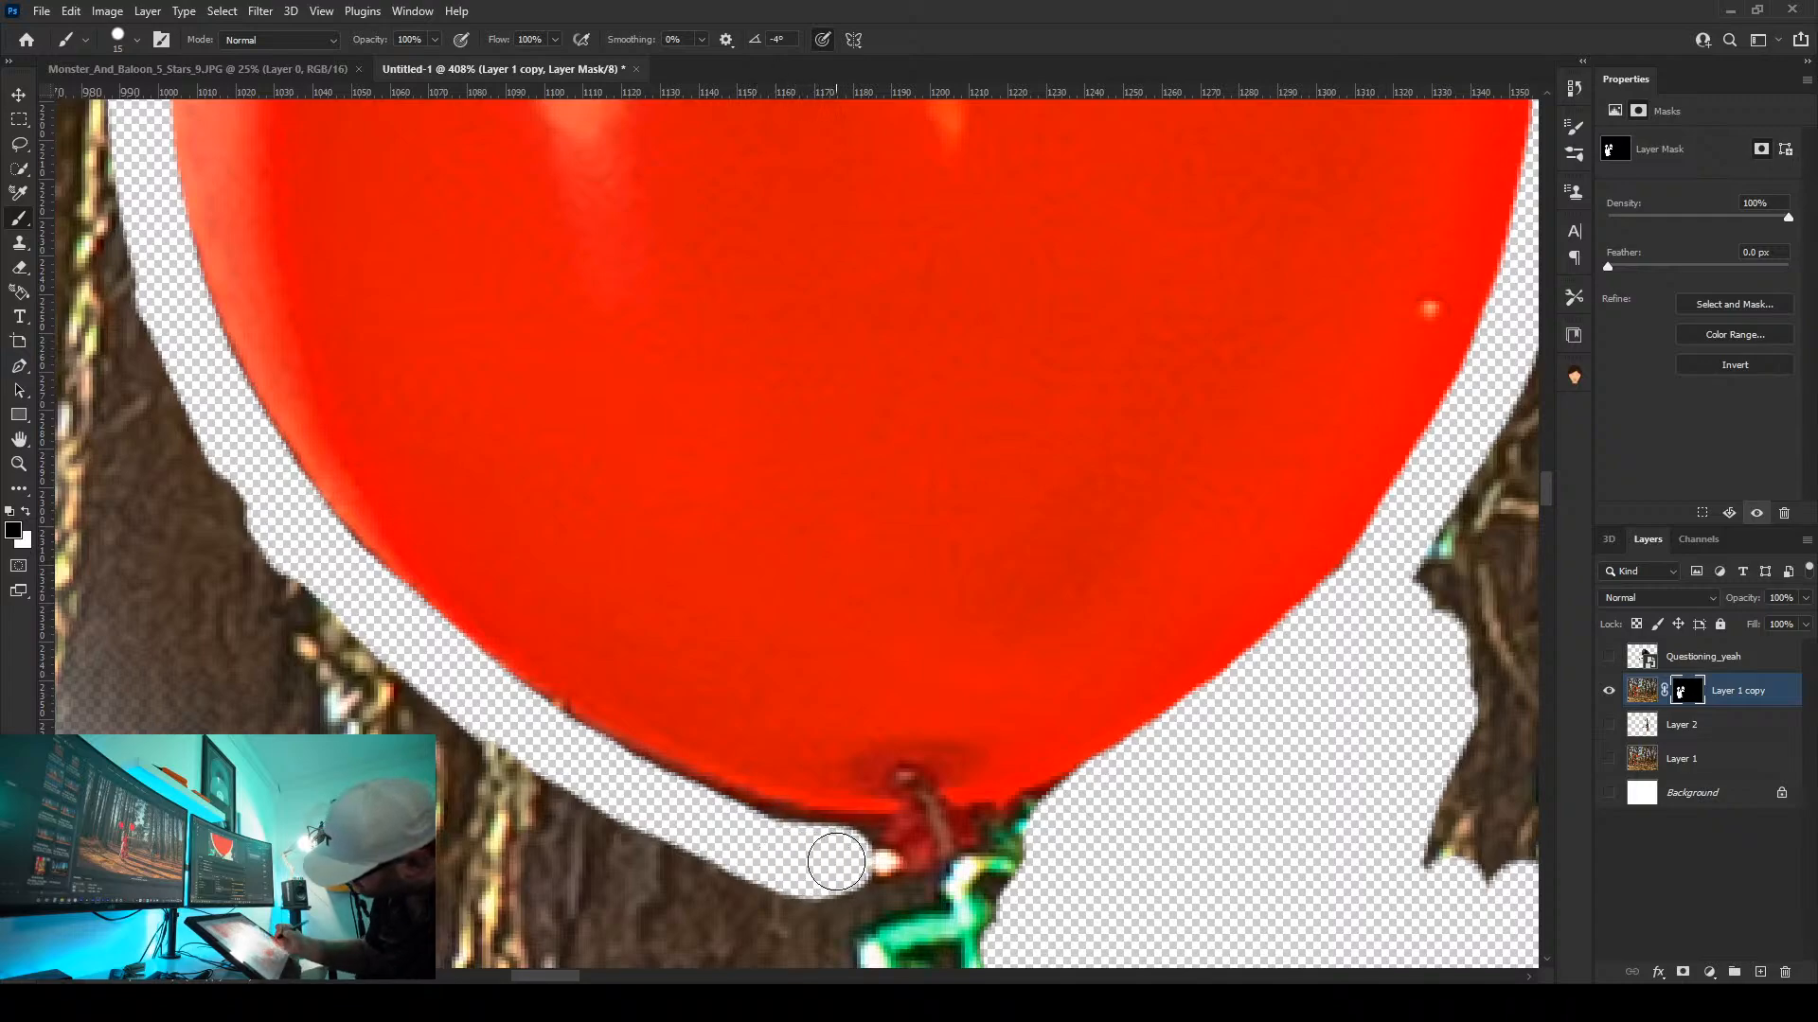
Mask out the bark beside the red balloon's knot and the start of its green ribbon with a smaller brush
key("bracketleft")
key("bracketleft")
key("bracketleft")
key("bracketleft")
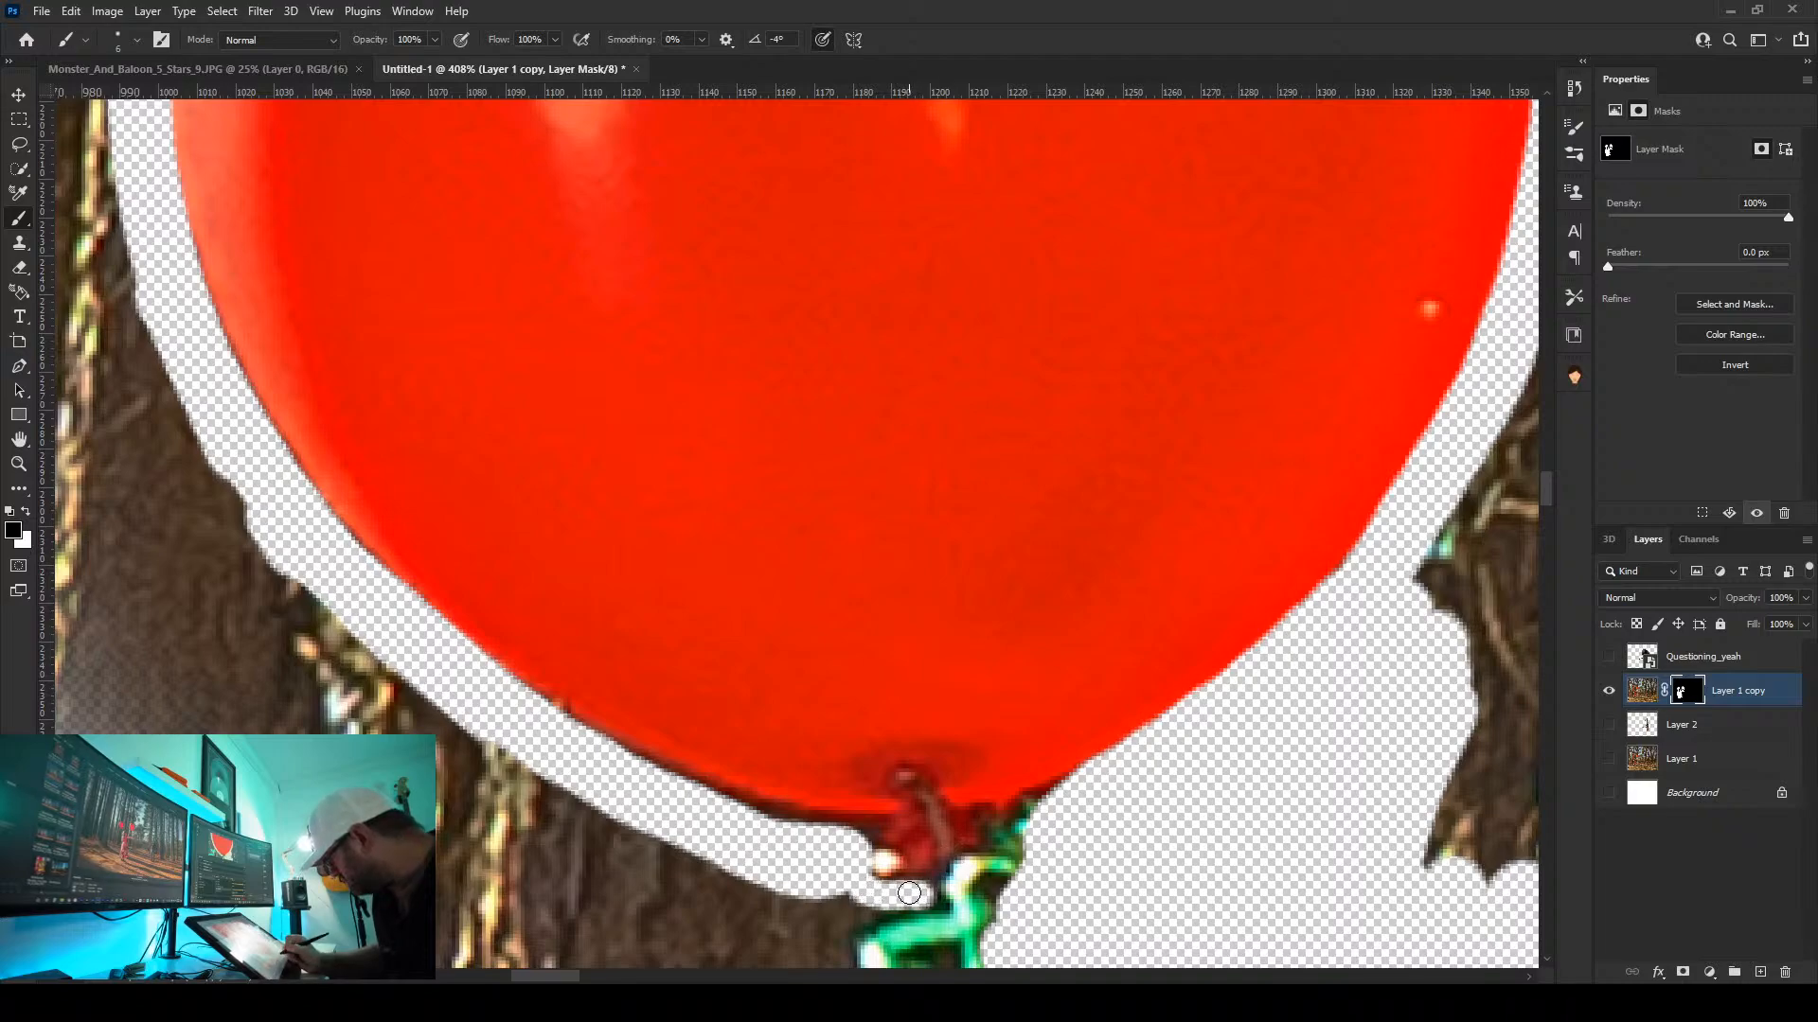
left_click_drag(883, 907, 825, 923)
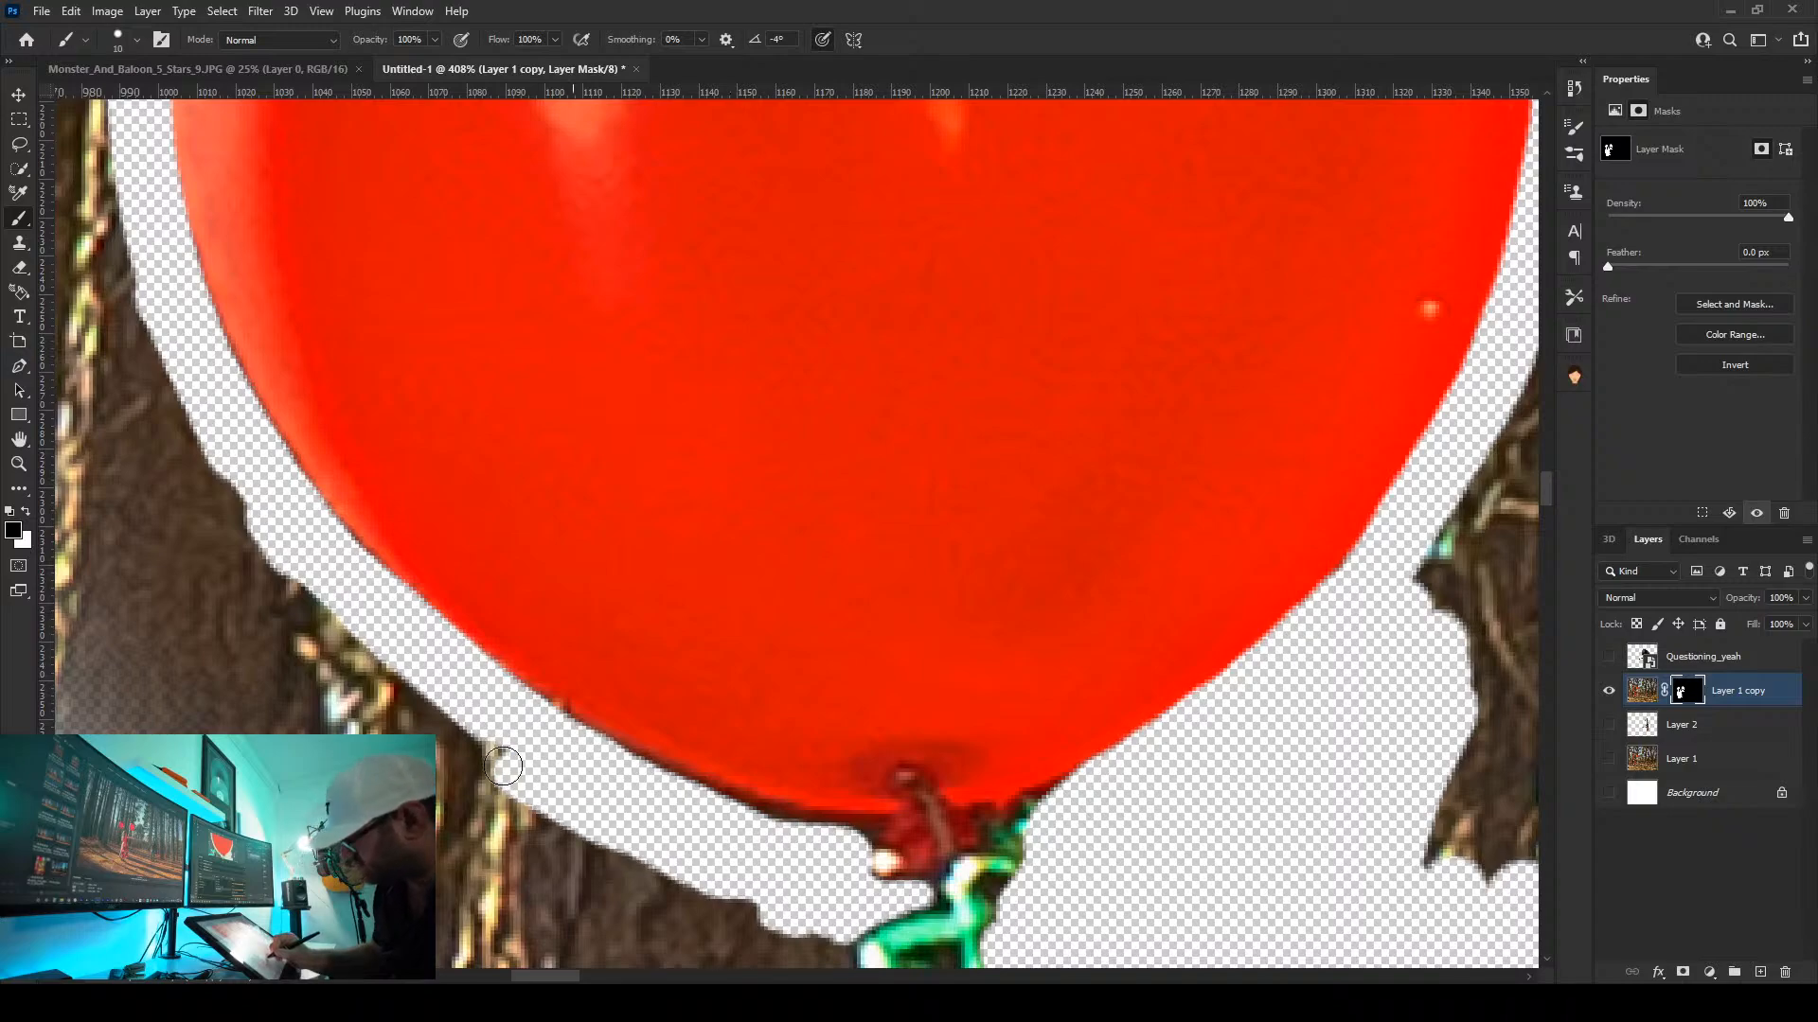
mouse_move(837, 911)
left_mouse_down()
mouse_move(768, 362)
mouse_move(722, 339)
mouse_move(702, 410)
mouse_move(725, 474)
mouse_move(757, 483)
mouse_move(805, 452)
mouse_move(833, 481)
mouse_move(909, 879)
left_mouse_up()
Mask out the tree trunk along the outer side of the green ribbon, working down toward the rear hand
mouse_move(847, 772)
left_mouse_down()
mouse_move(580, 406)
mouse_move(468, 296)
left_mouse_up()
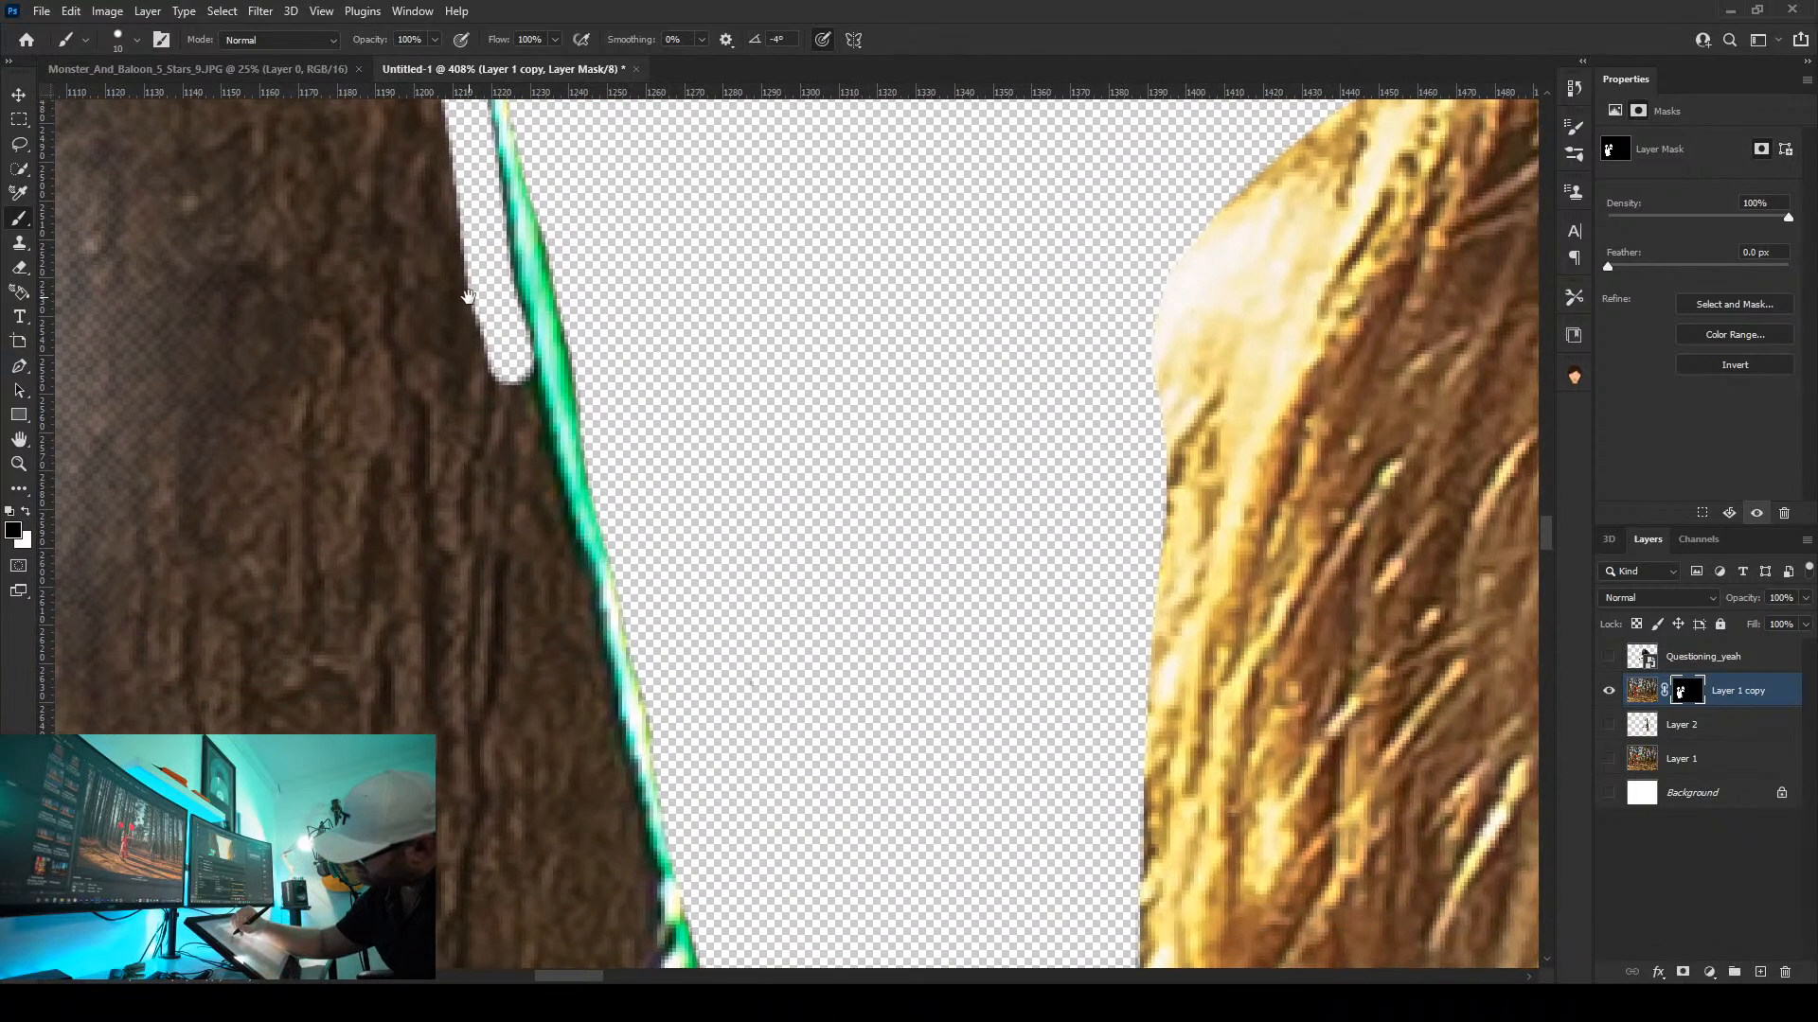
mouse_move(515, 366)
left_mouse_down()
mouse_move(655, 952)
mouse_move(416, 473)
mouse_move(305, 313)
left_mouse_up()
left_click_drag(337, 389, 402, 702)
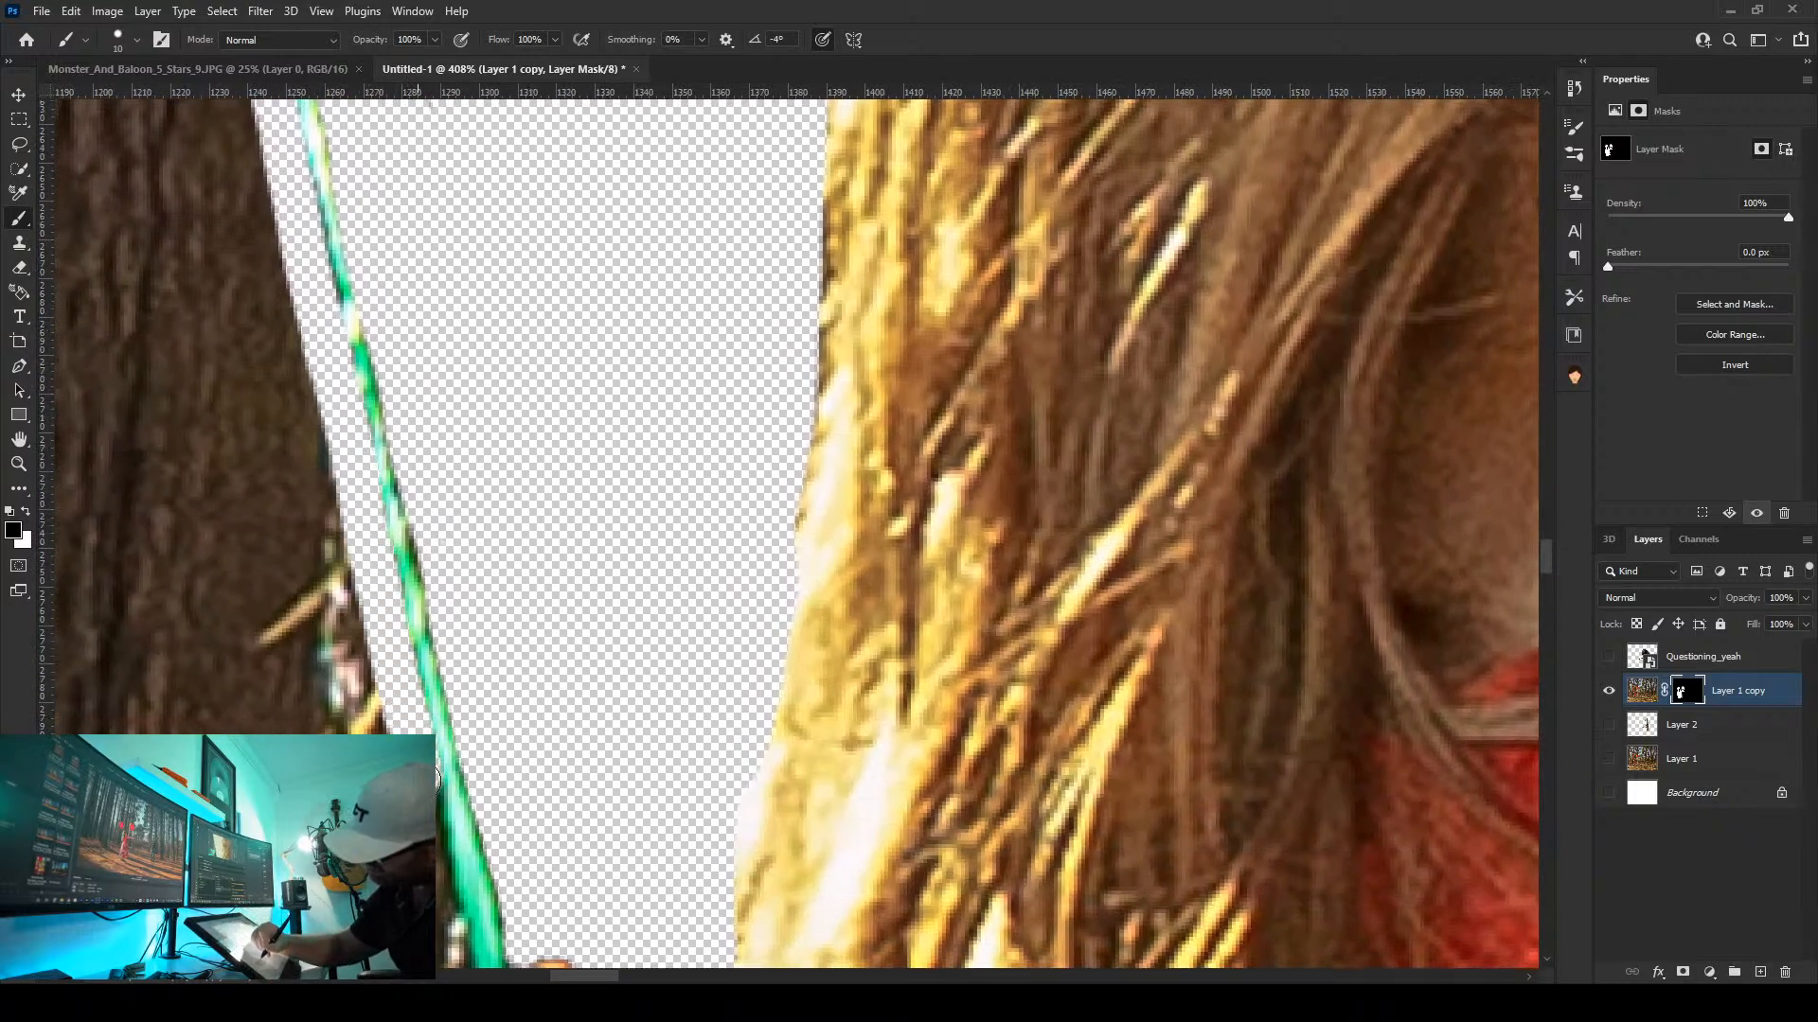
Mask out the forest around the outer edge of the rear hand and down along the forearm
mouse_move(449, 937)
left_mouse_down()
mouse_move(284, 606)
mouse_move(225, 404)
mouse_move(259, 536)
left_mouse_up()
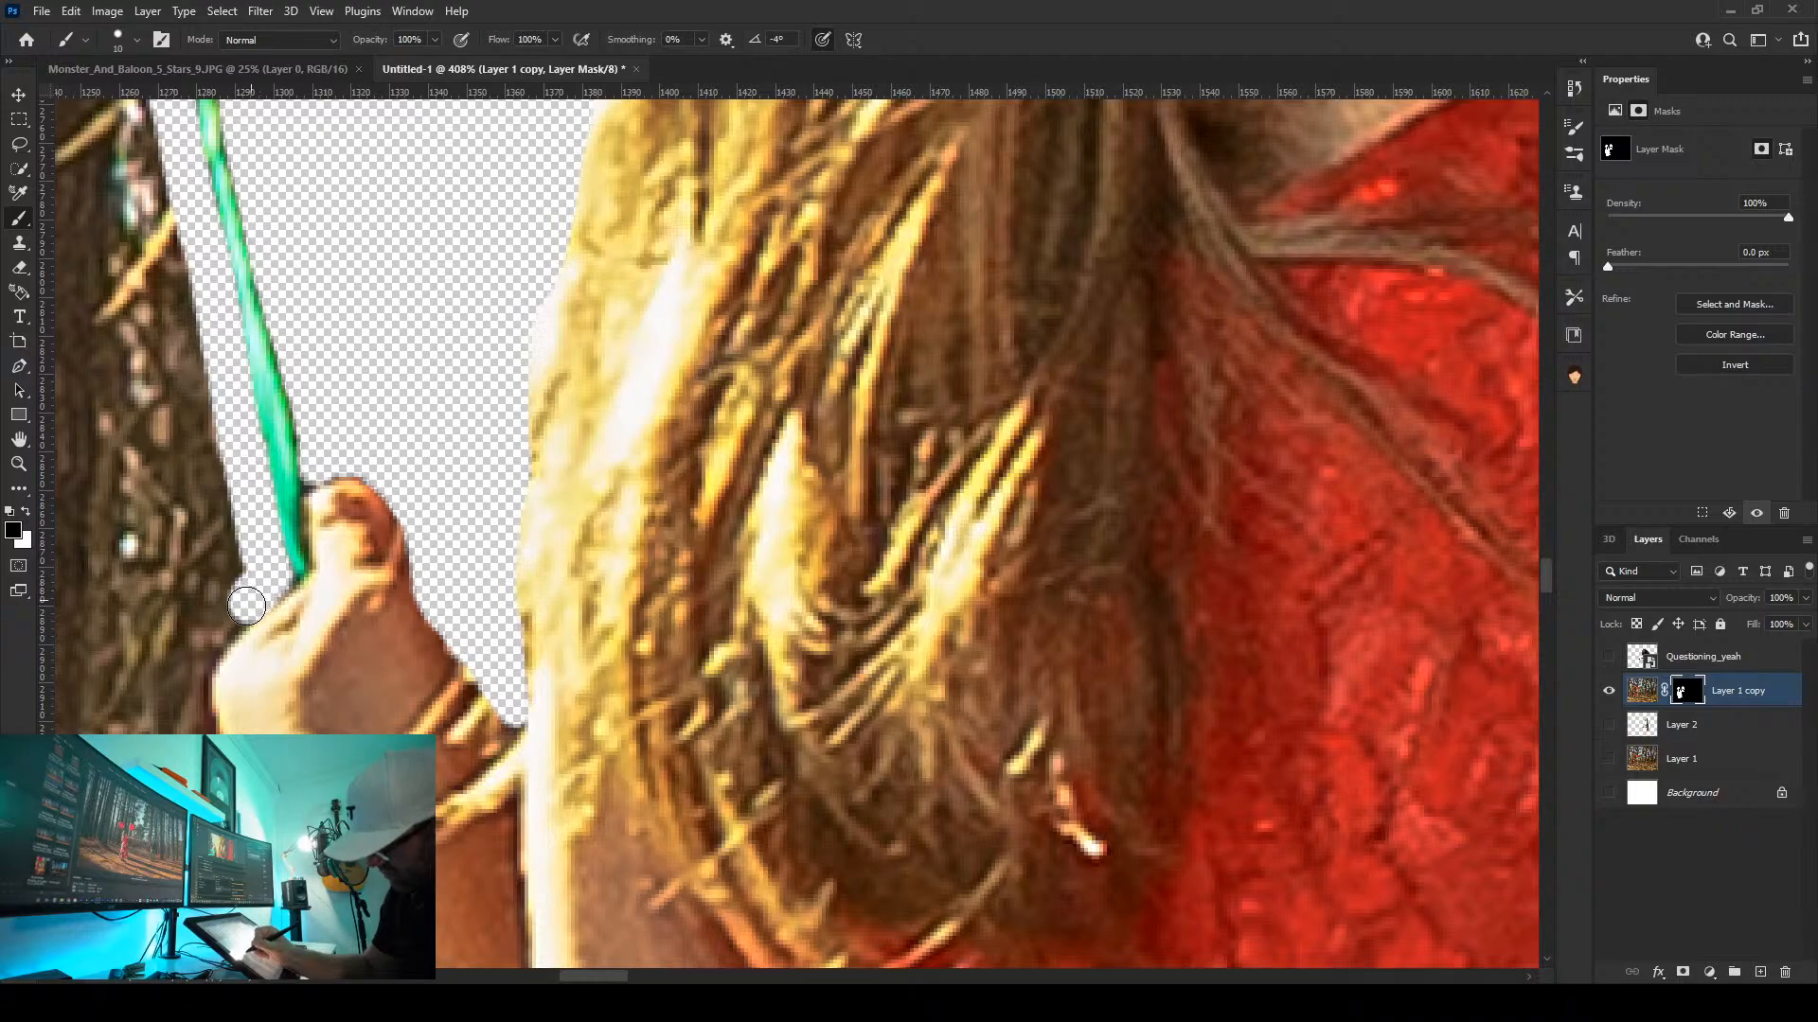
mouse_move(246, 606)
left_mouse_down()
mouse_move(220, 636)
mouse_move(201, 732)
left_mouse_up()
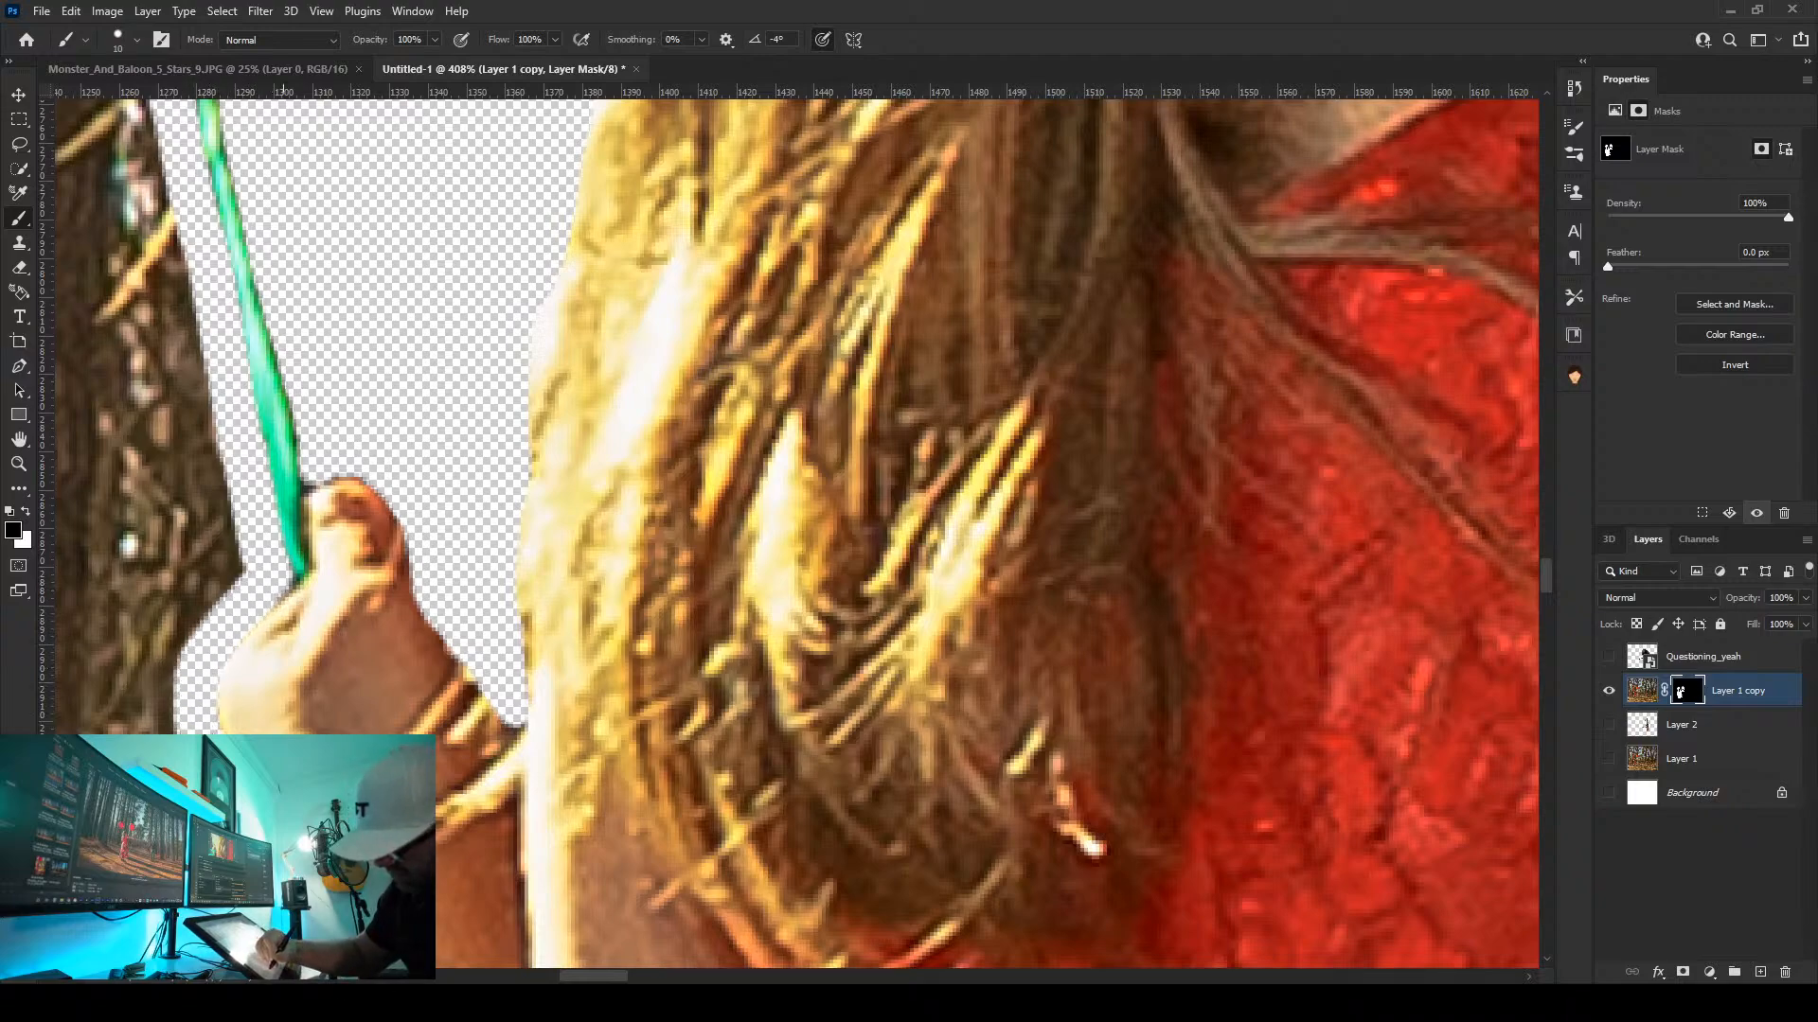
mouse_move(242, 531)
left_mouse_down()
mouse_move(219, 603)
mouse_move(190, 597)
mouse_move(148, 742)
mouse_move(199, 528)
mouse_move(230, 503)
mouse_move(169, 322)
mouse_move(183, 420)
mouse_move(146, 596)
mouse_move(154, 736)
left_mouse_up()
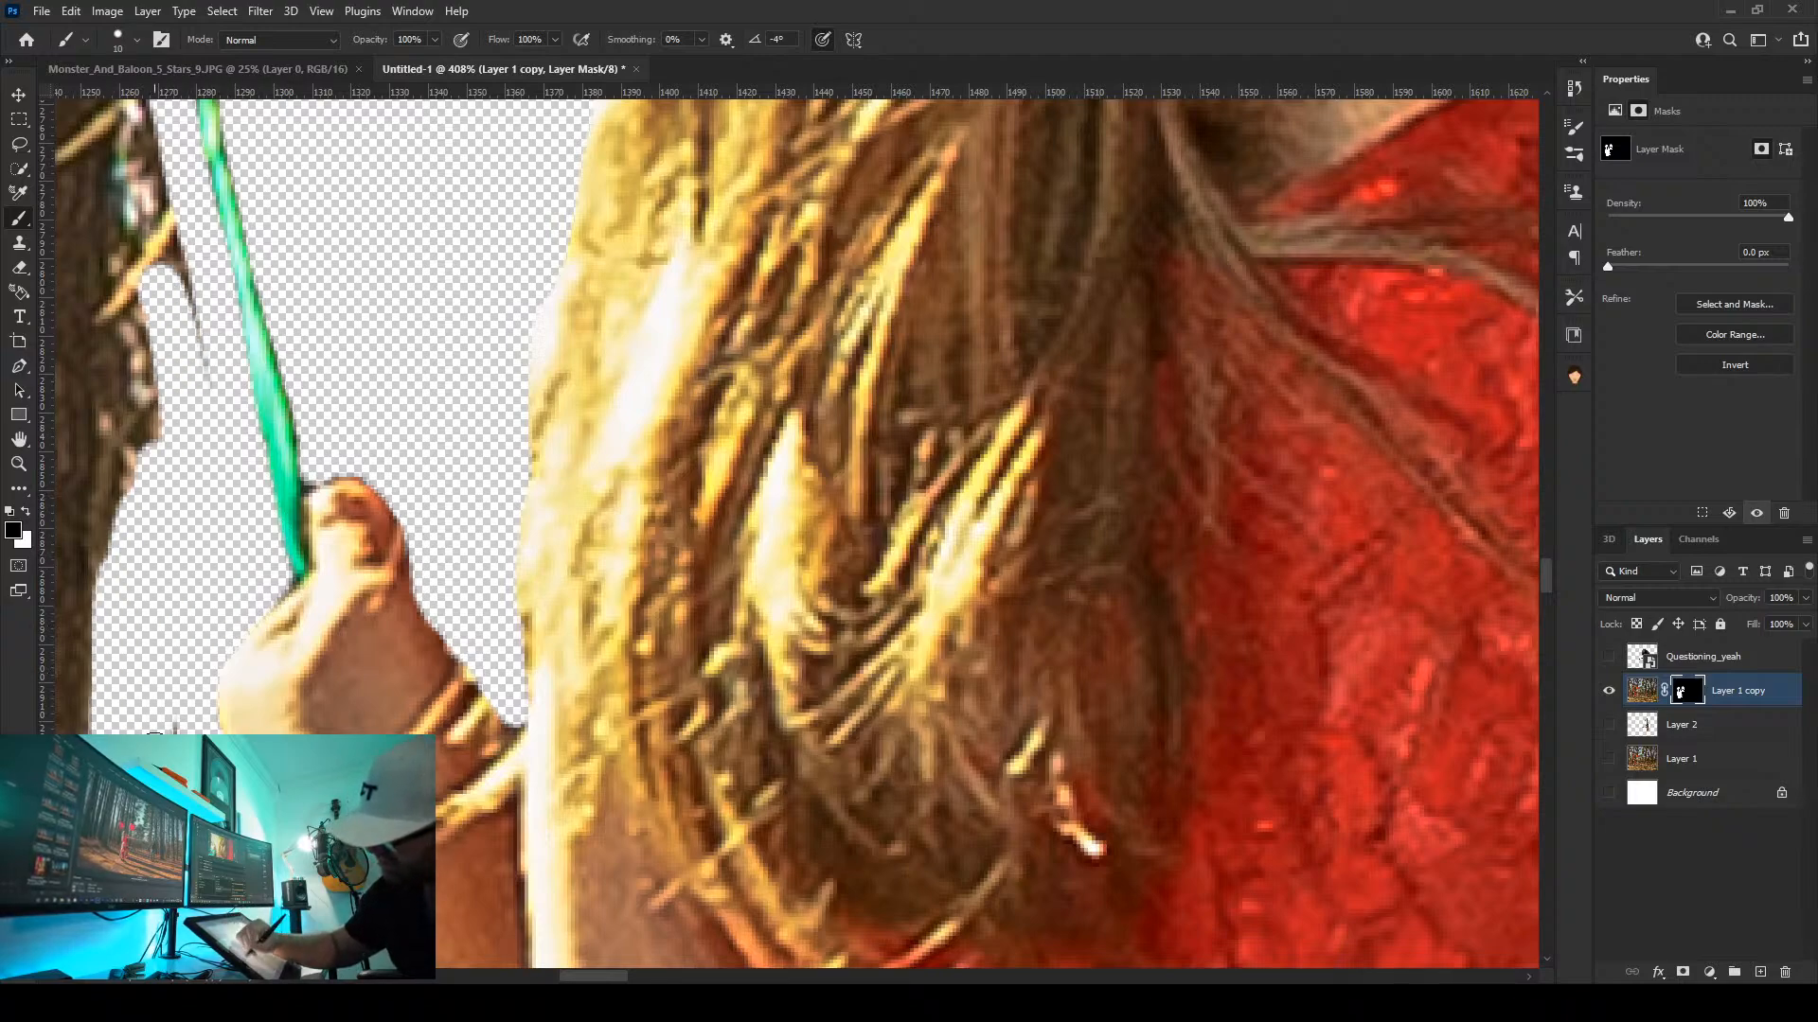
left_click_drag(318, 928, 124, 398)
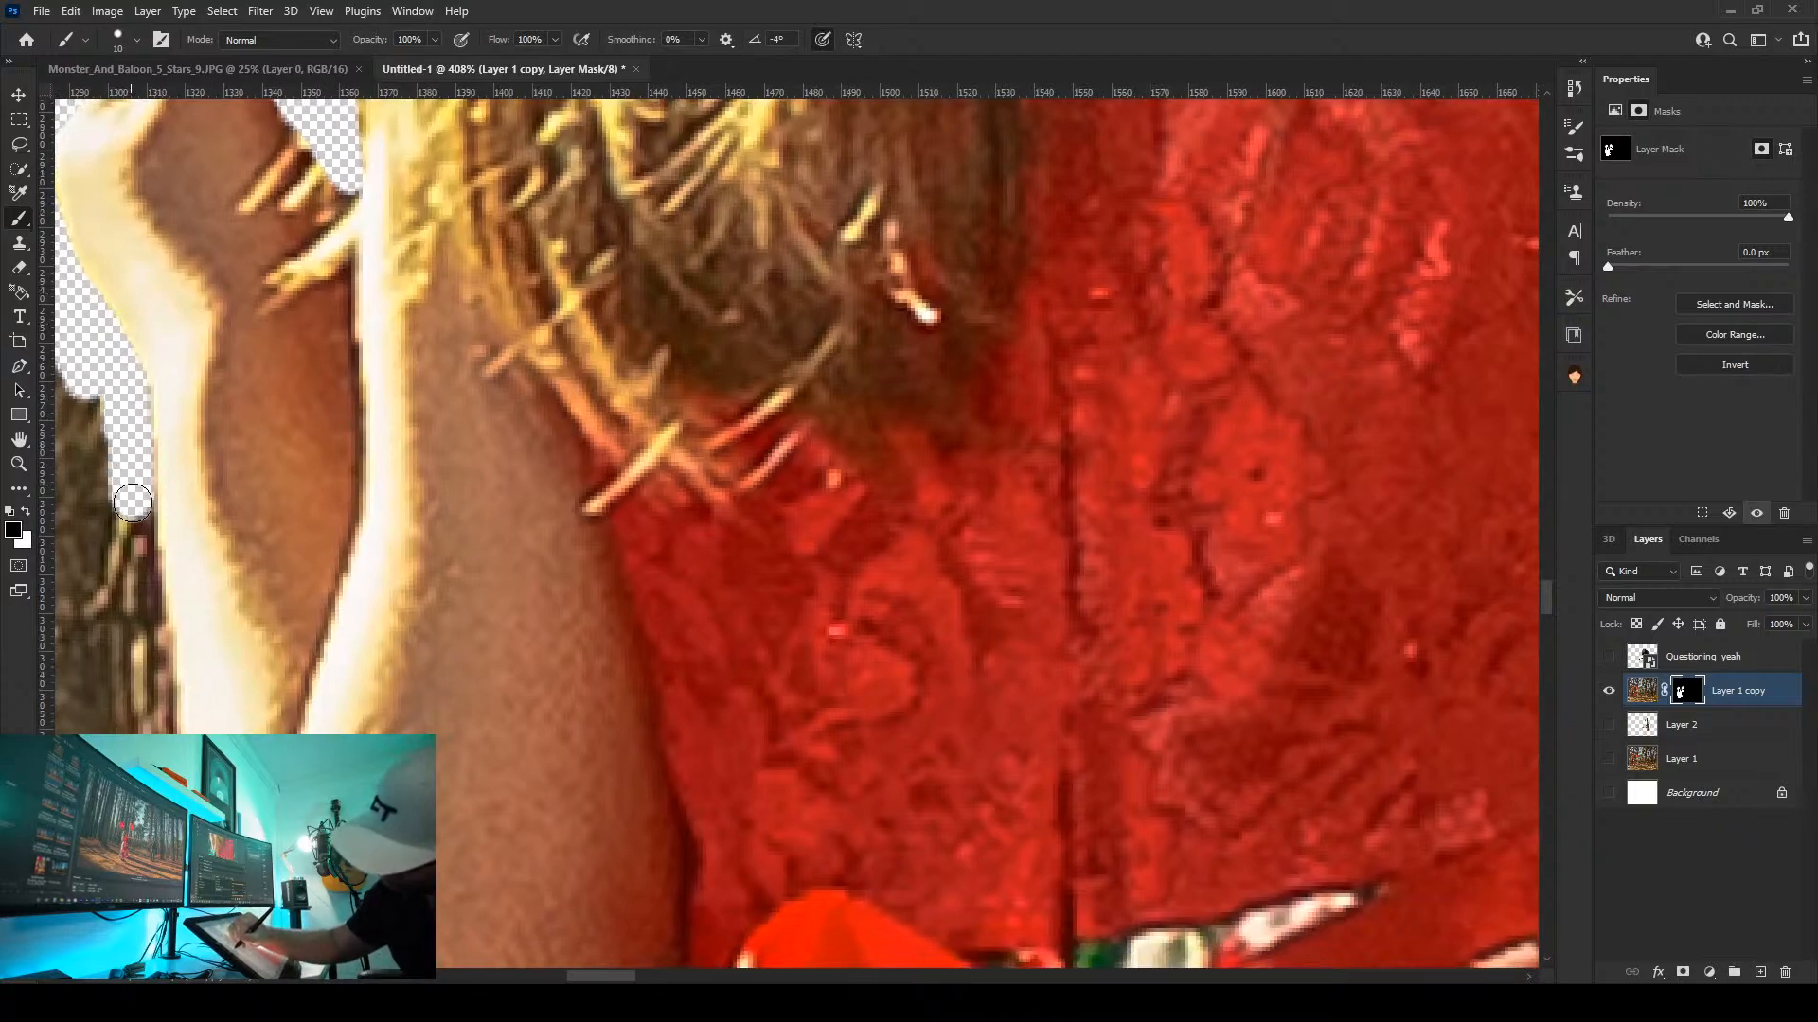
left_click_drag(141, 580, 153, 679)
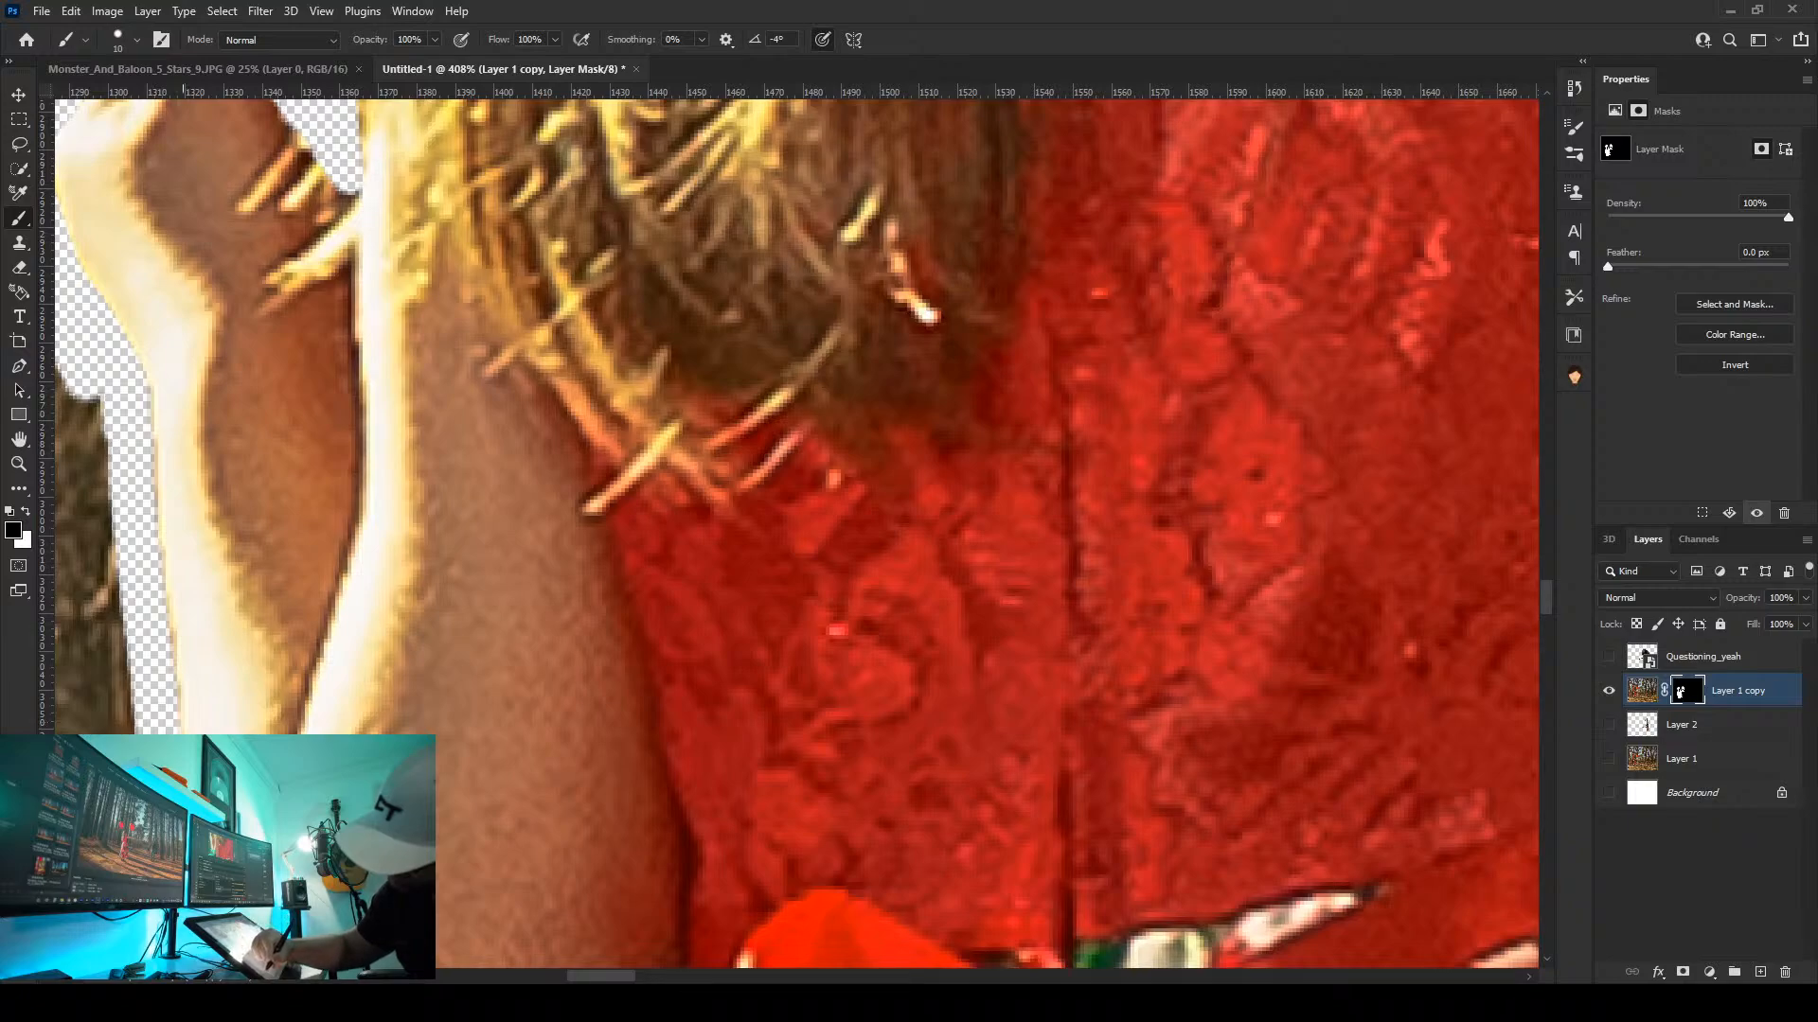
Mask out the forest around the outer curve of the elbow and along the outer side of the green ribbon below it
left_click_drag(284, 882, 414, 362)
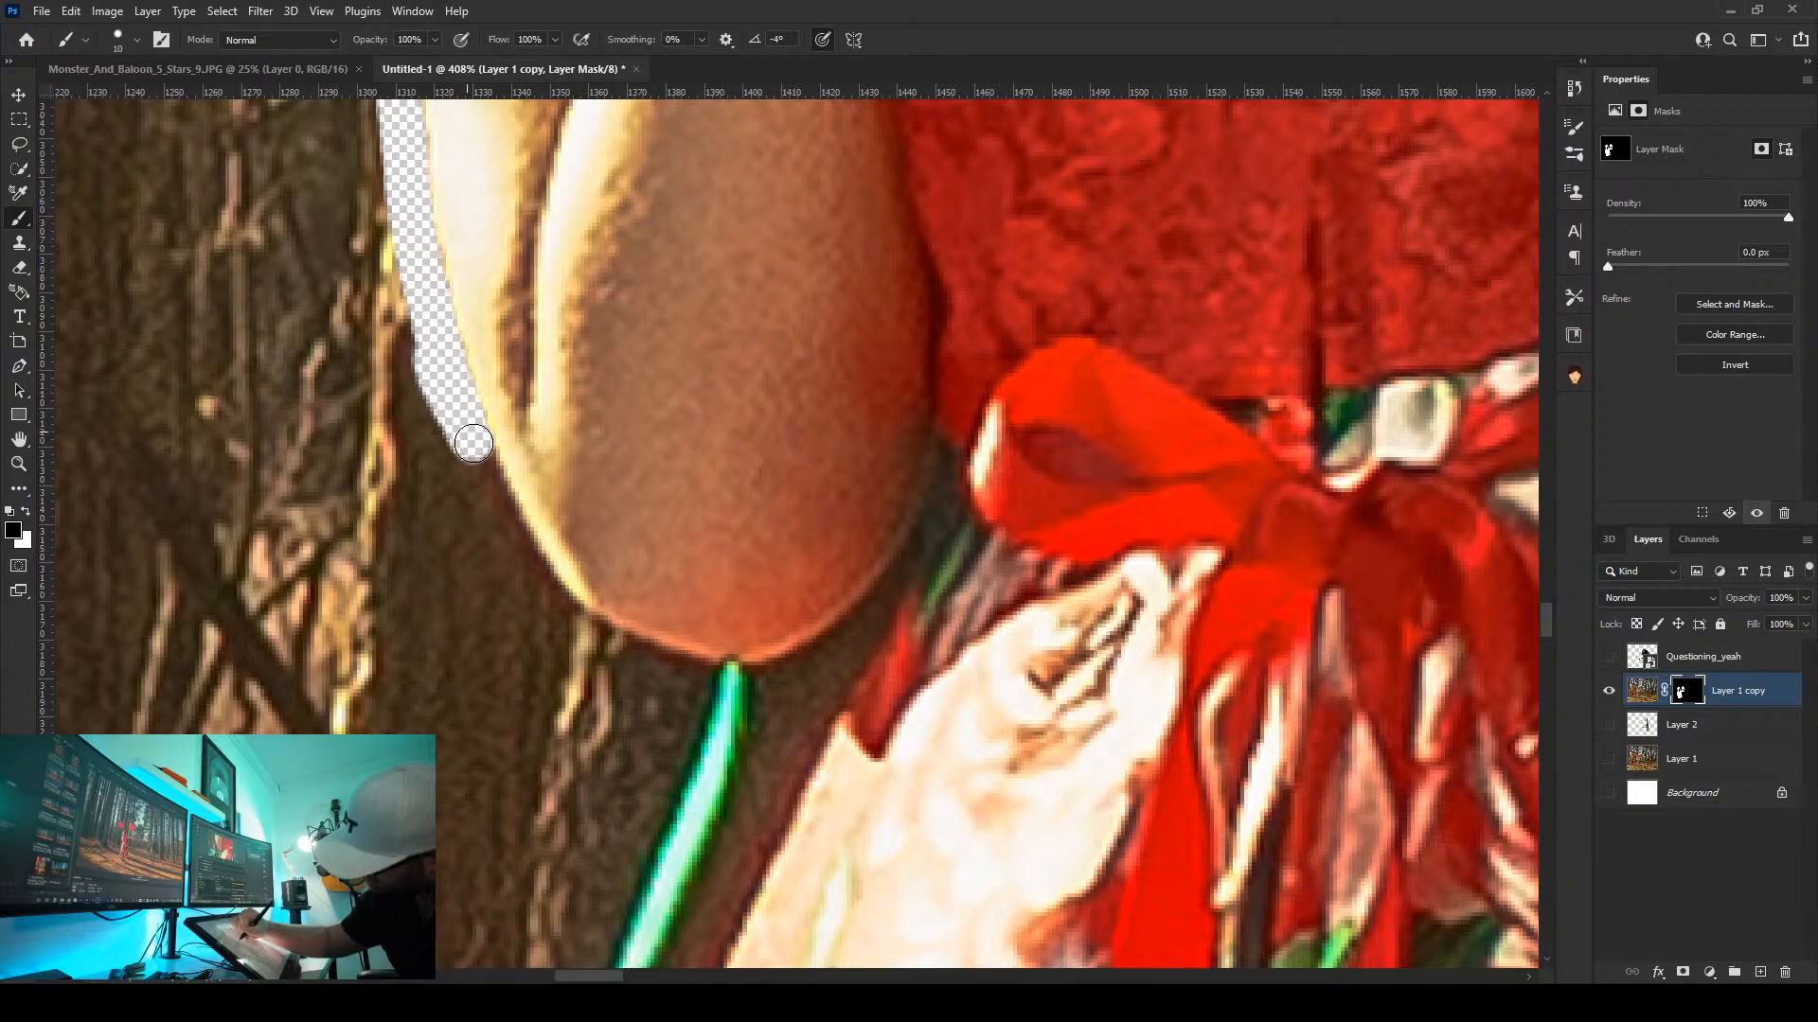
mouse_move(474, 443)
left_mouse_down()
mouse_move(548, 620)
mouse_move(658, 685)
mouse_move(685, 727)
left_mouse_up()
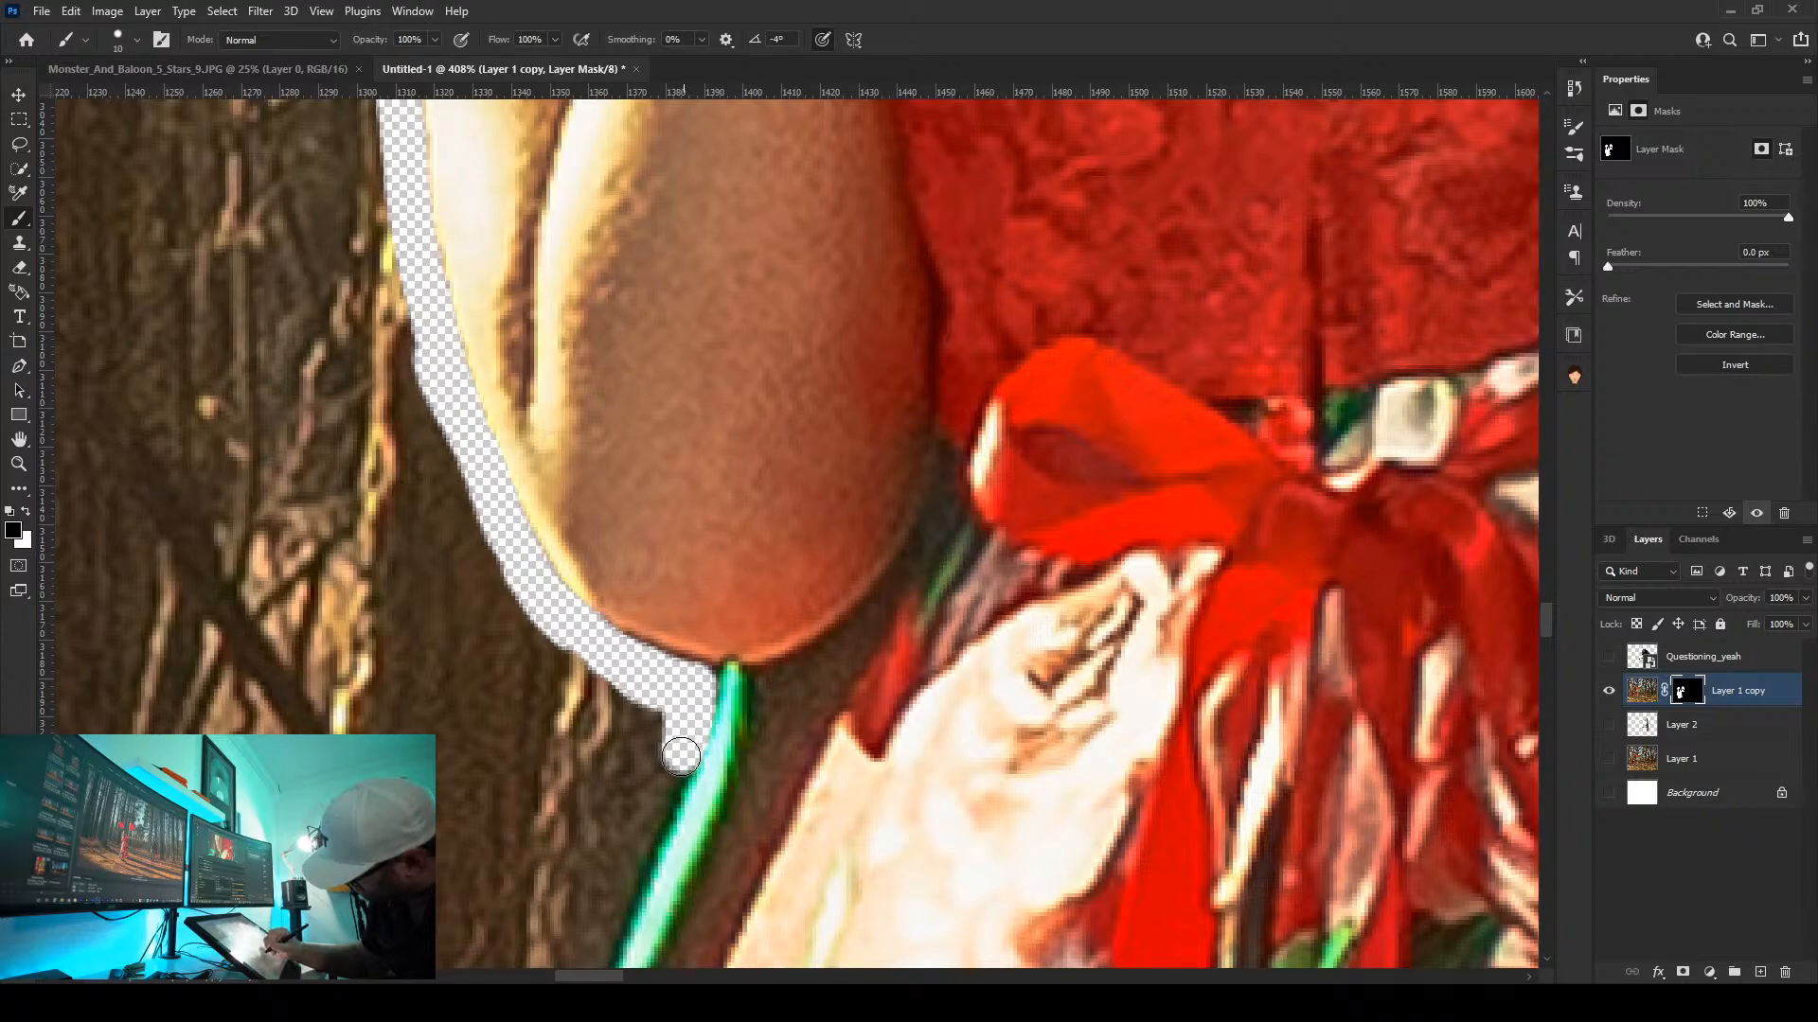
left_click_drag(681, 756, 585, 961)
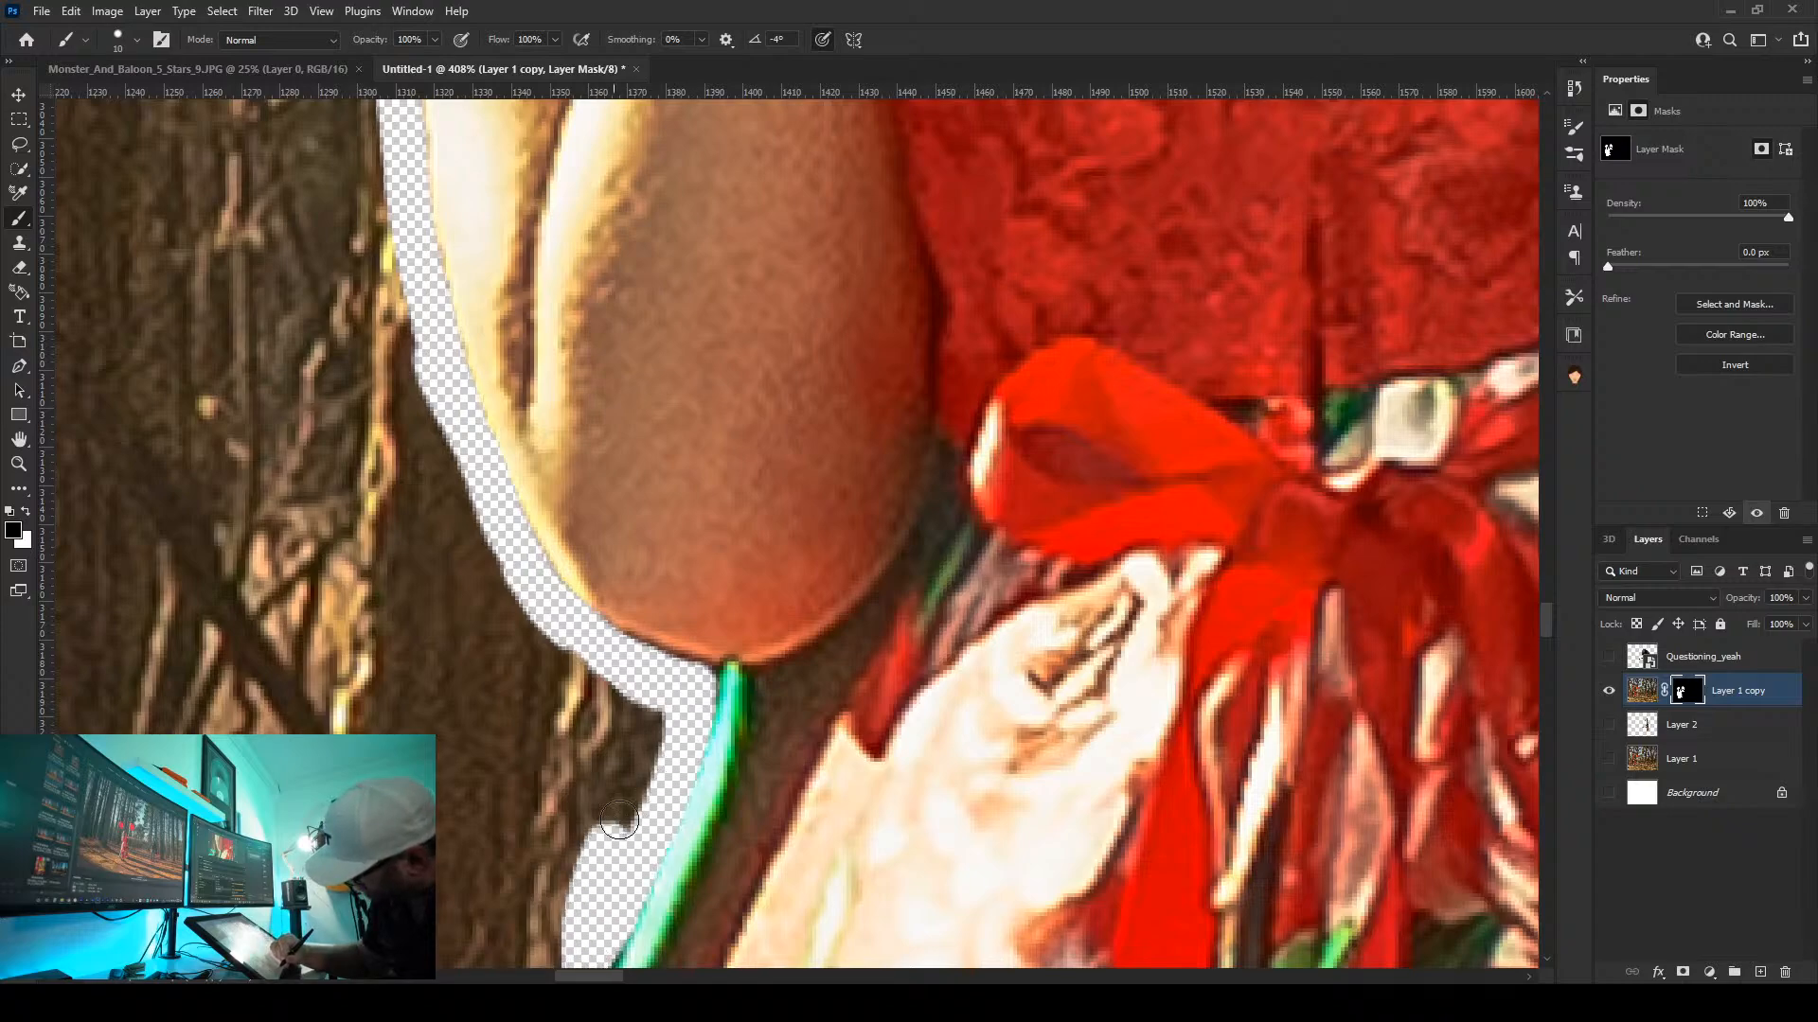
mouse_move(619, 820)
left_mouse_down()
mouse_move(625, 751)
mouse_move(560, 662)
mouse_move(527, 664)
mouse_move(515, 616)
mouse_move(554, 932)
mouse_move(432, 452)
mouse_move(450, 459)
mouse_move(397, 461)
mouse_move(437, 644)
left_mouse_up()
Mask out the gap between the elbow, the hanging green ribbon and the back of the dress, removing leftover bark slivers
mouse_move(788, 806)
left_mouse_down()
mouse_move(554, 678)
mouse_move(550, 655)
left_mouse_up()
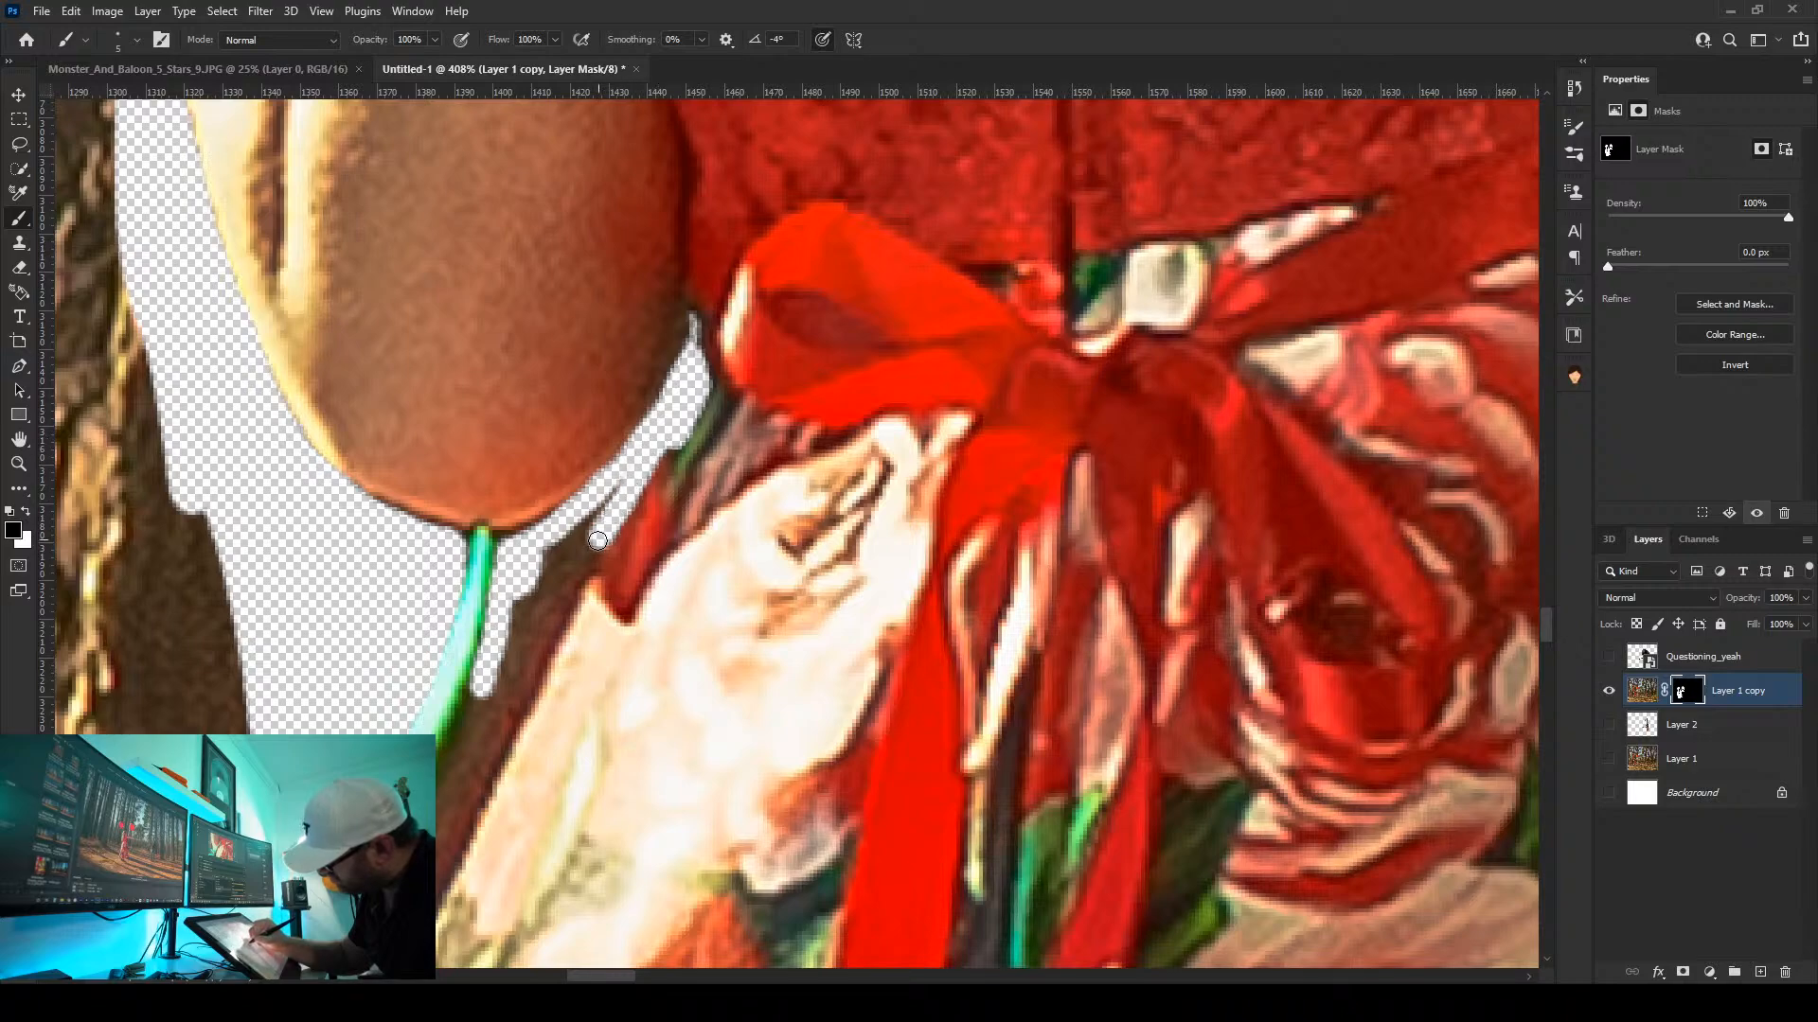
left_click_drag(515, 669, 494, 689)
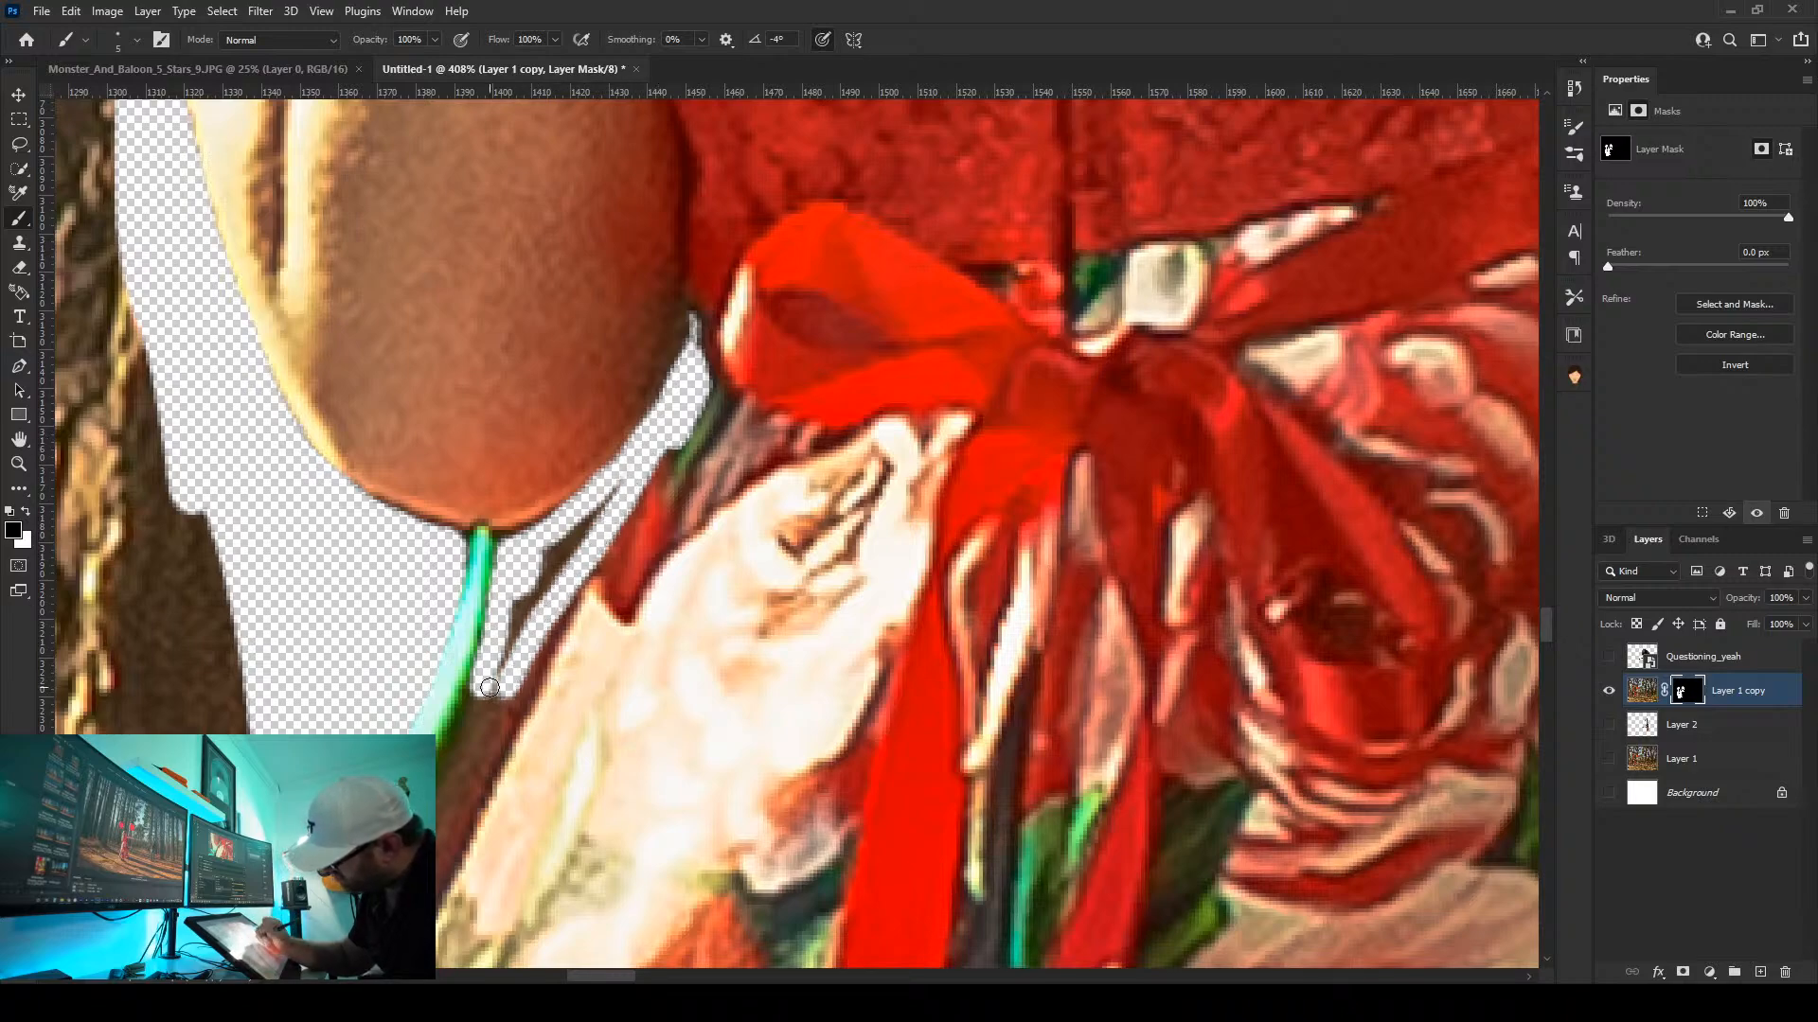
left_click_drag(592, 524, 540, 598)
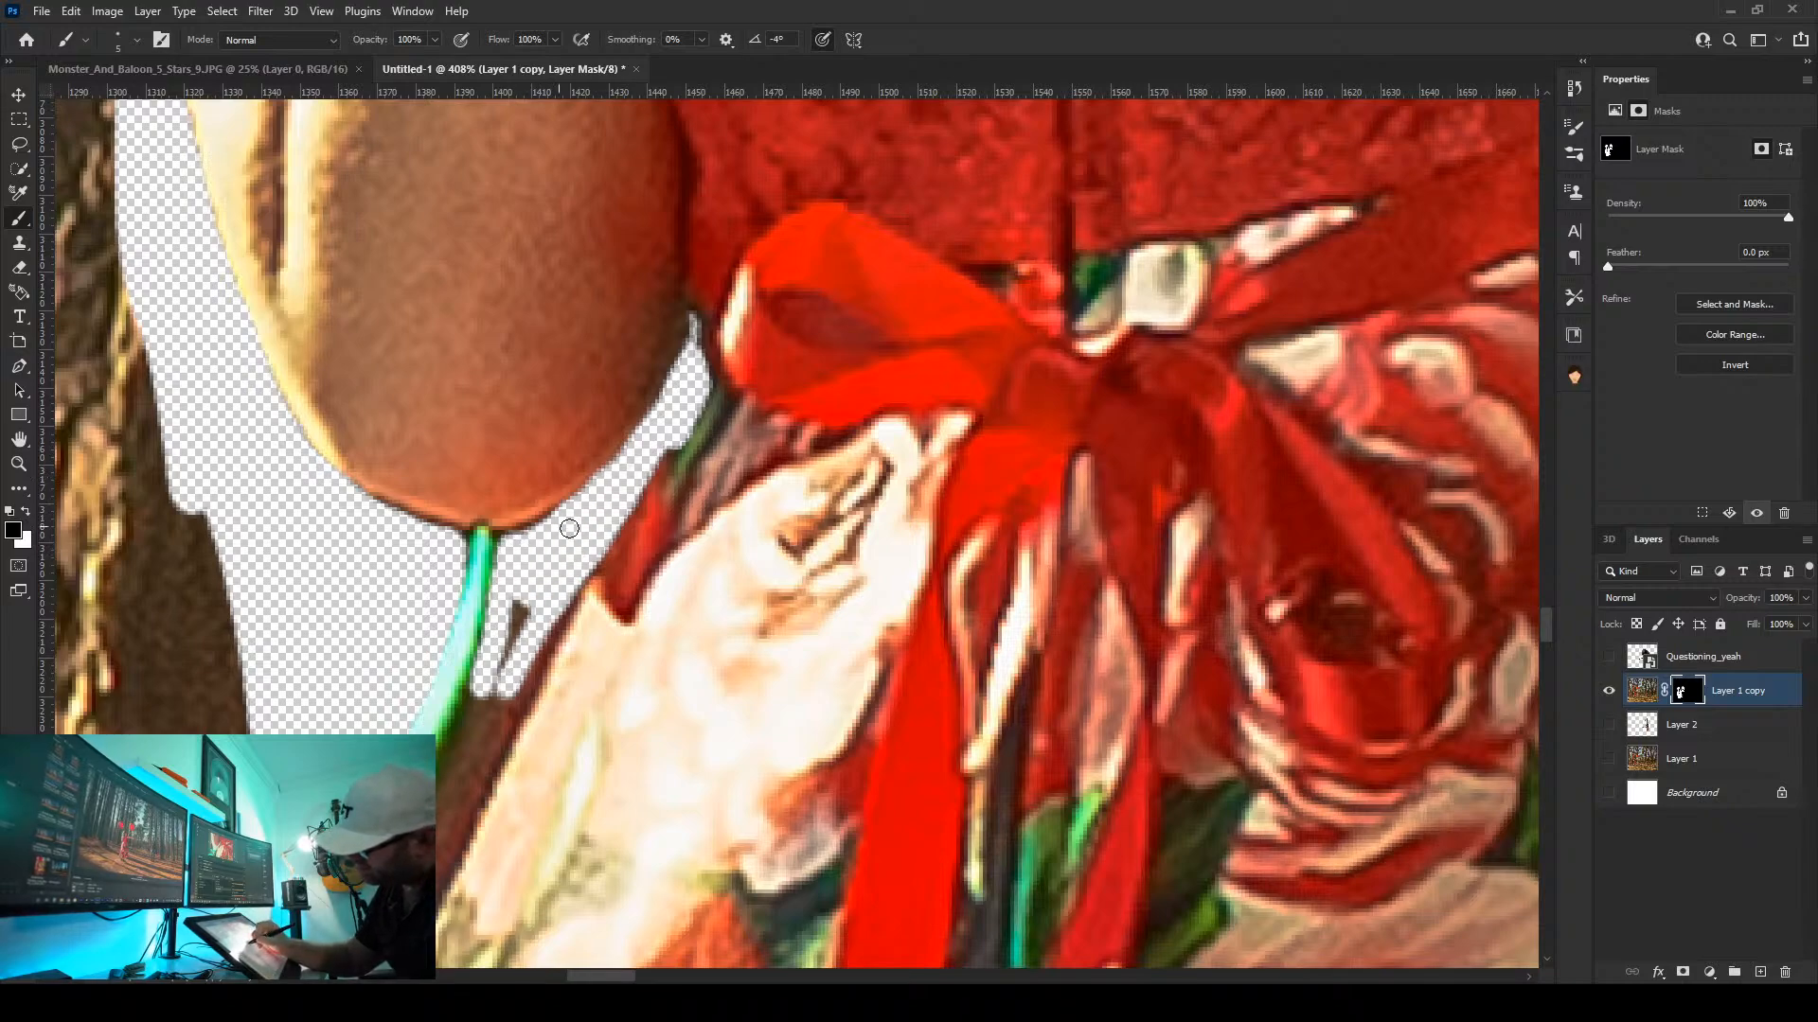
left_click_drag(560, 603, 769, 219)
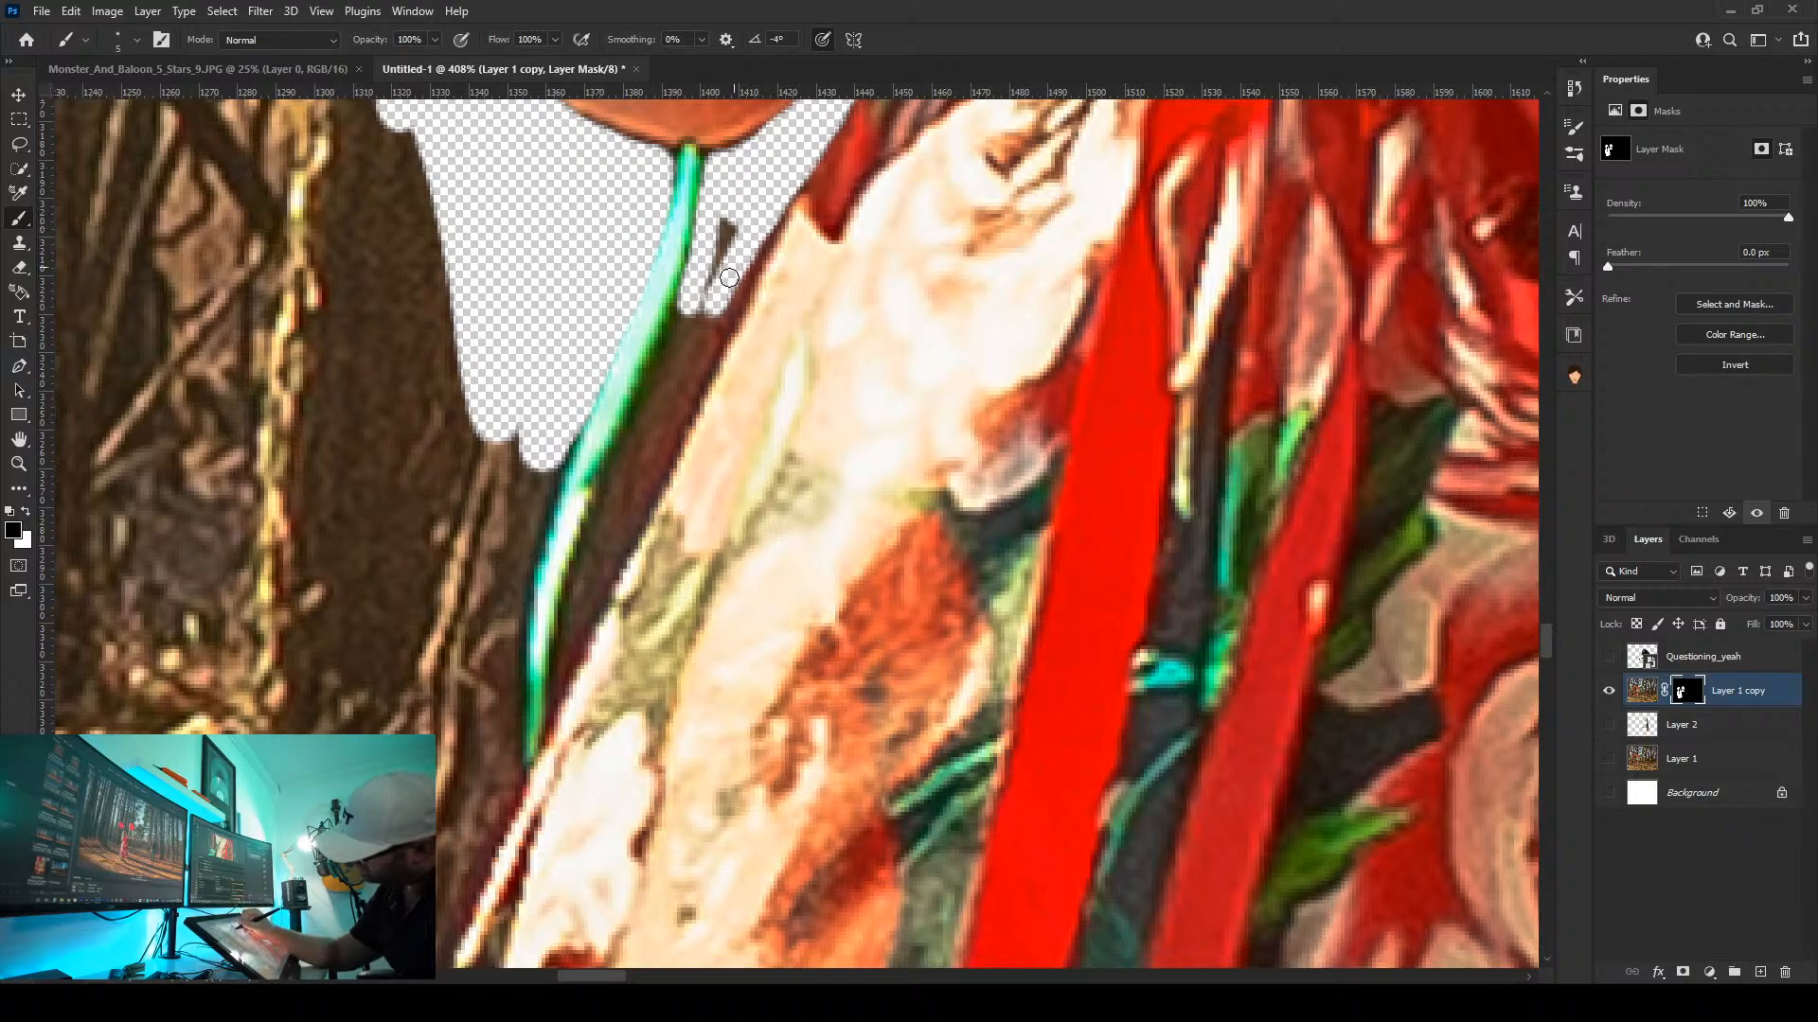
left_click_drag(674, 404, 643, 487)
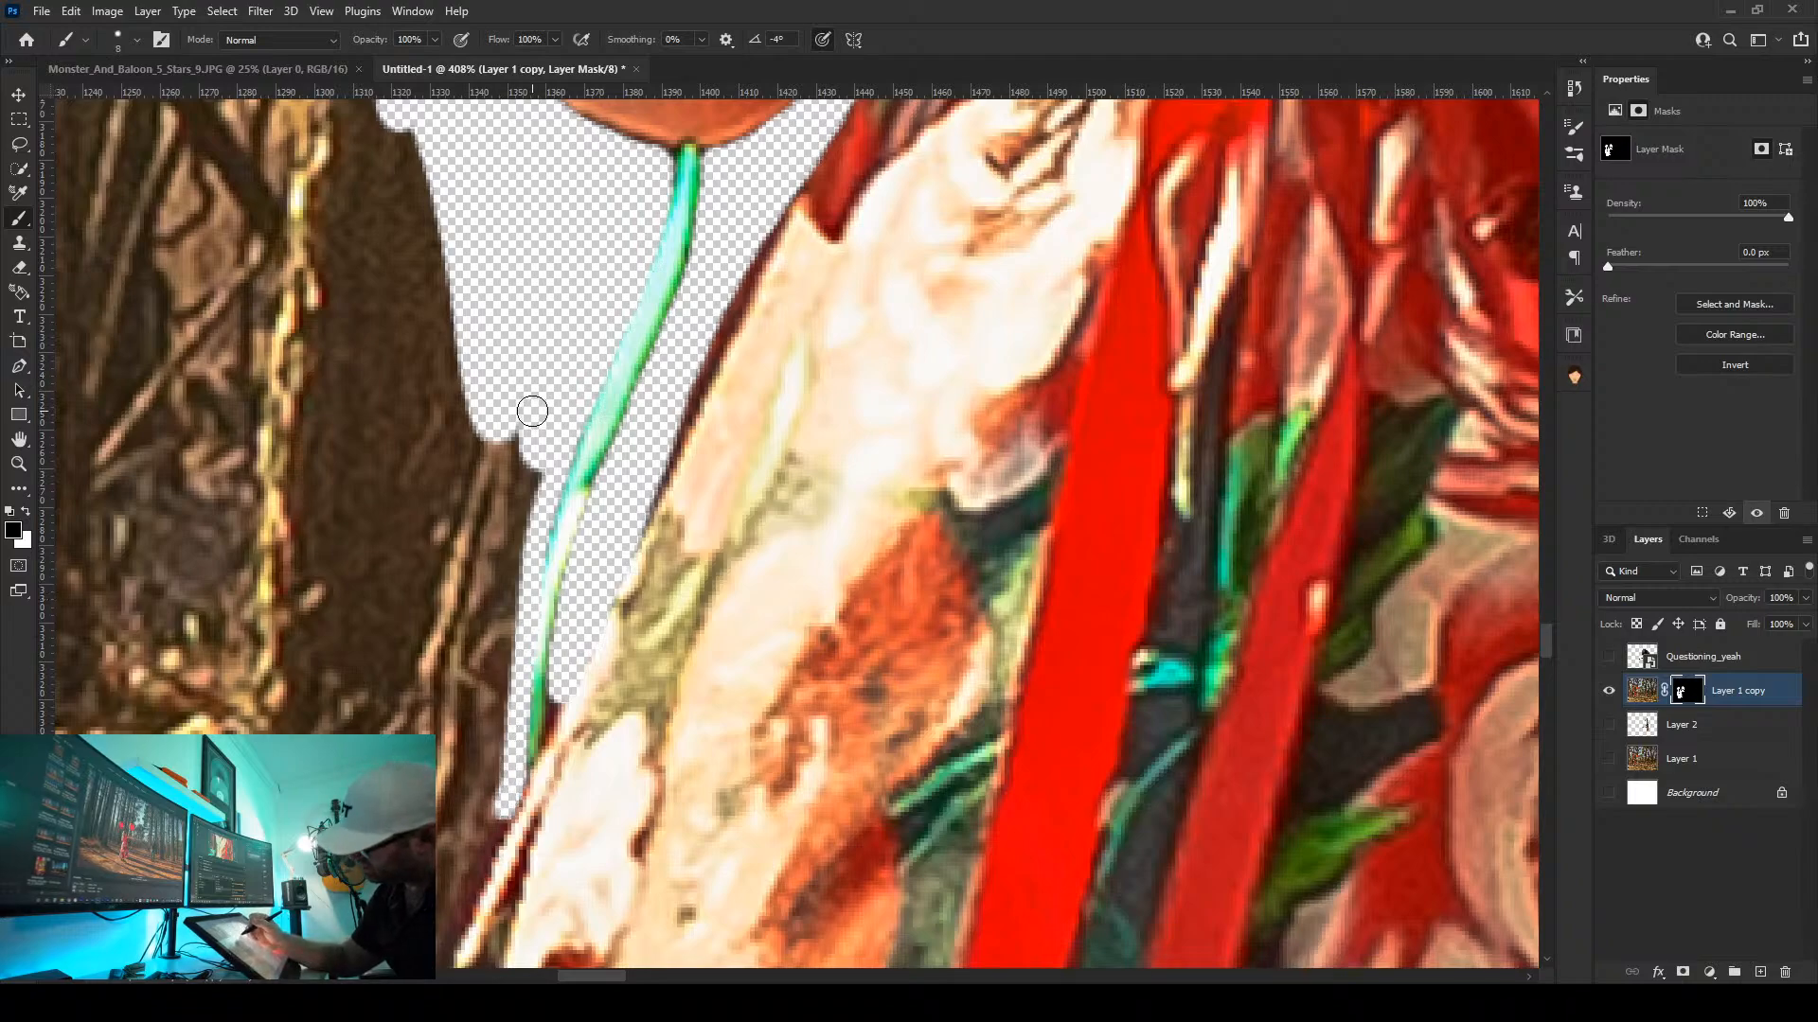
Enlarge the brush and mask out the forest outside the ribbon's lower end and down the back edge of the floral skirt
key("]")
left_click_drag(533, 411, 513, 449)
mouse_move(504, 521)
left_mouse_down()
mouse_move(487, 752)
mouse_move(458, 454)
mouse_move(407, 549)
mouse_move(378, 710)
mouse_move(410, 268)
mouse_move(385, 114)
mouse_move(346, 719)
left_mouse_up()
left_click_drag(530, 757, 725, 138)
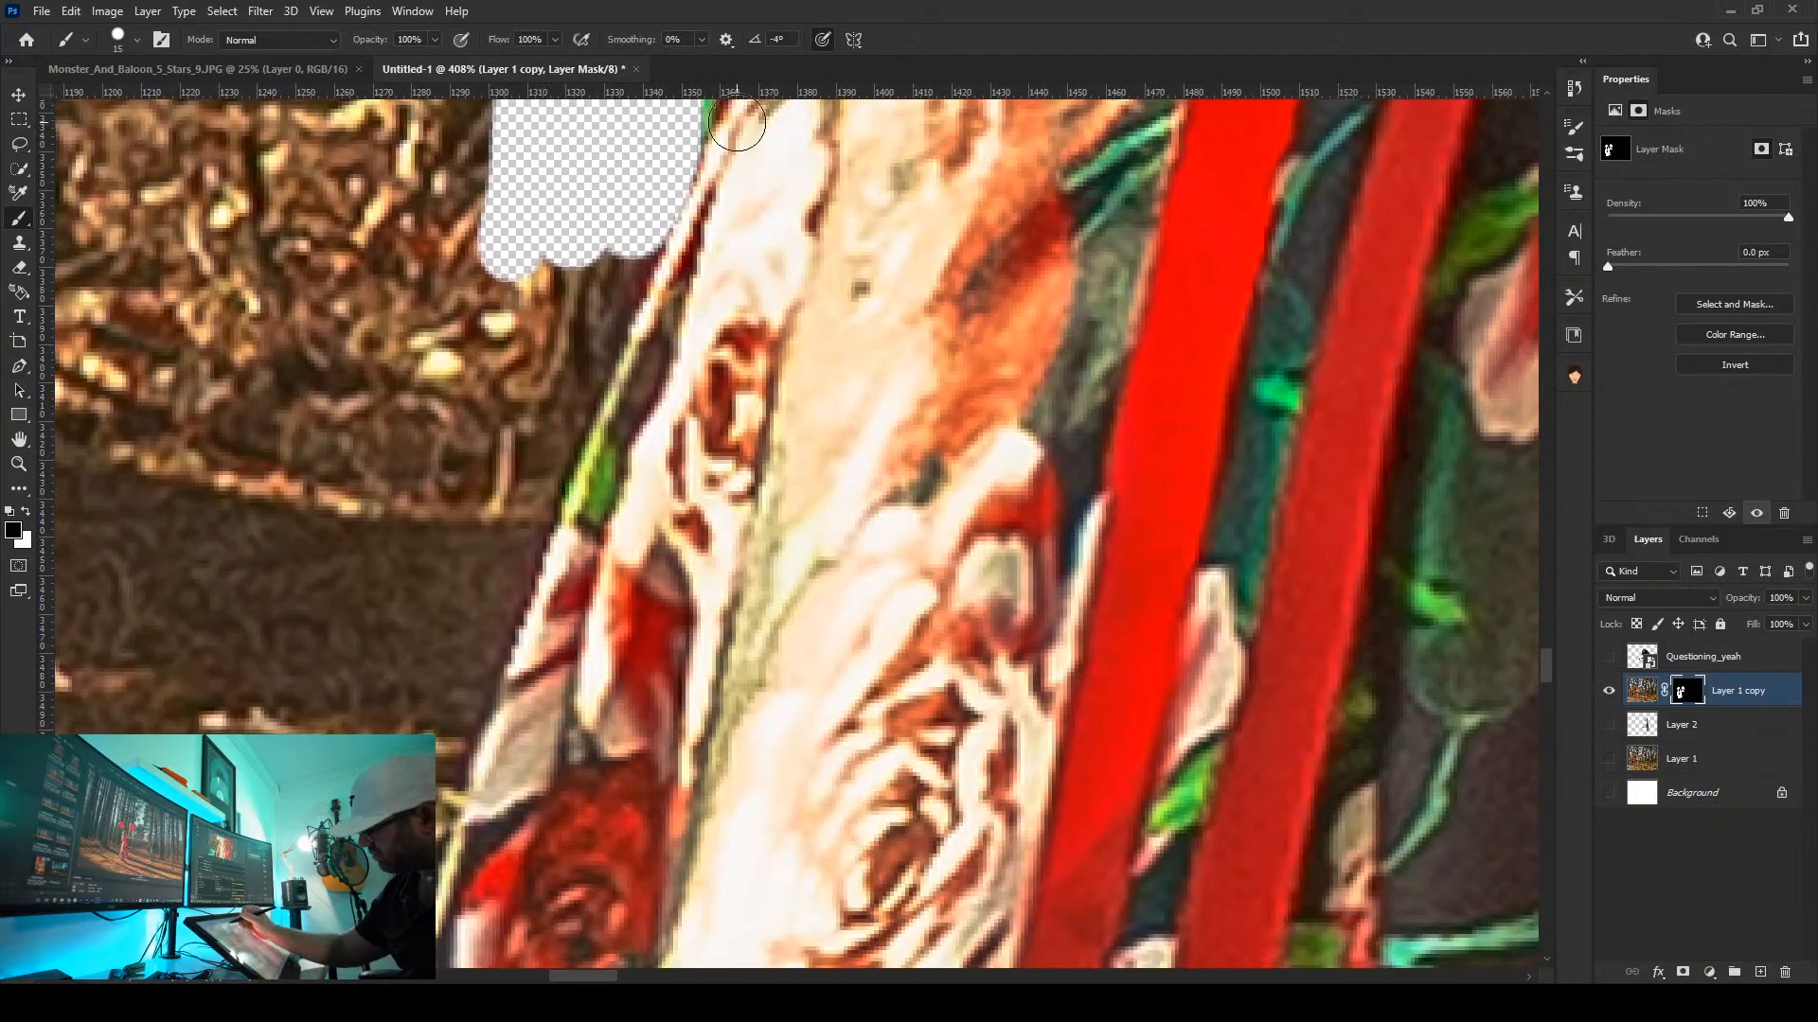
left_click_drag(641, 233, 454, 758)
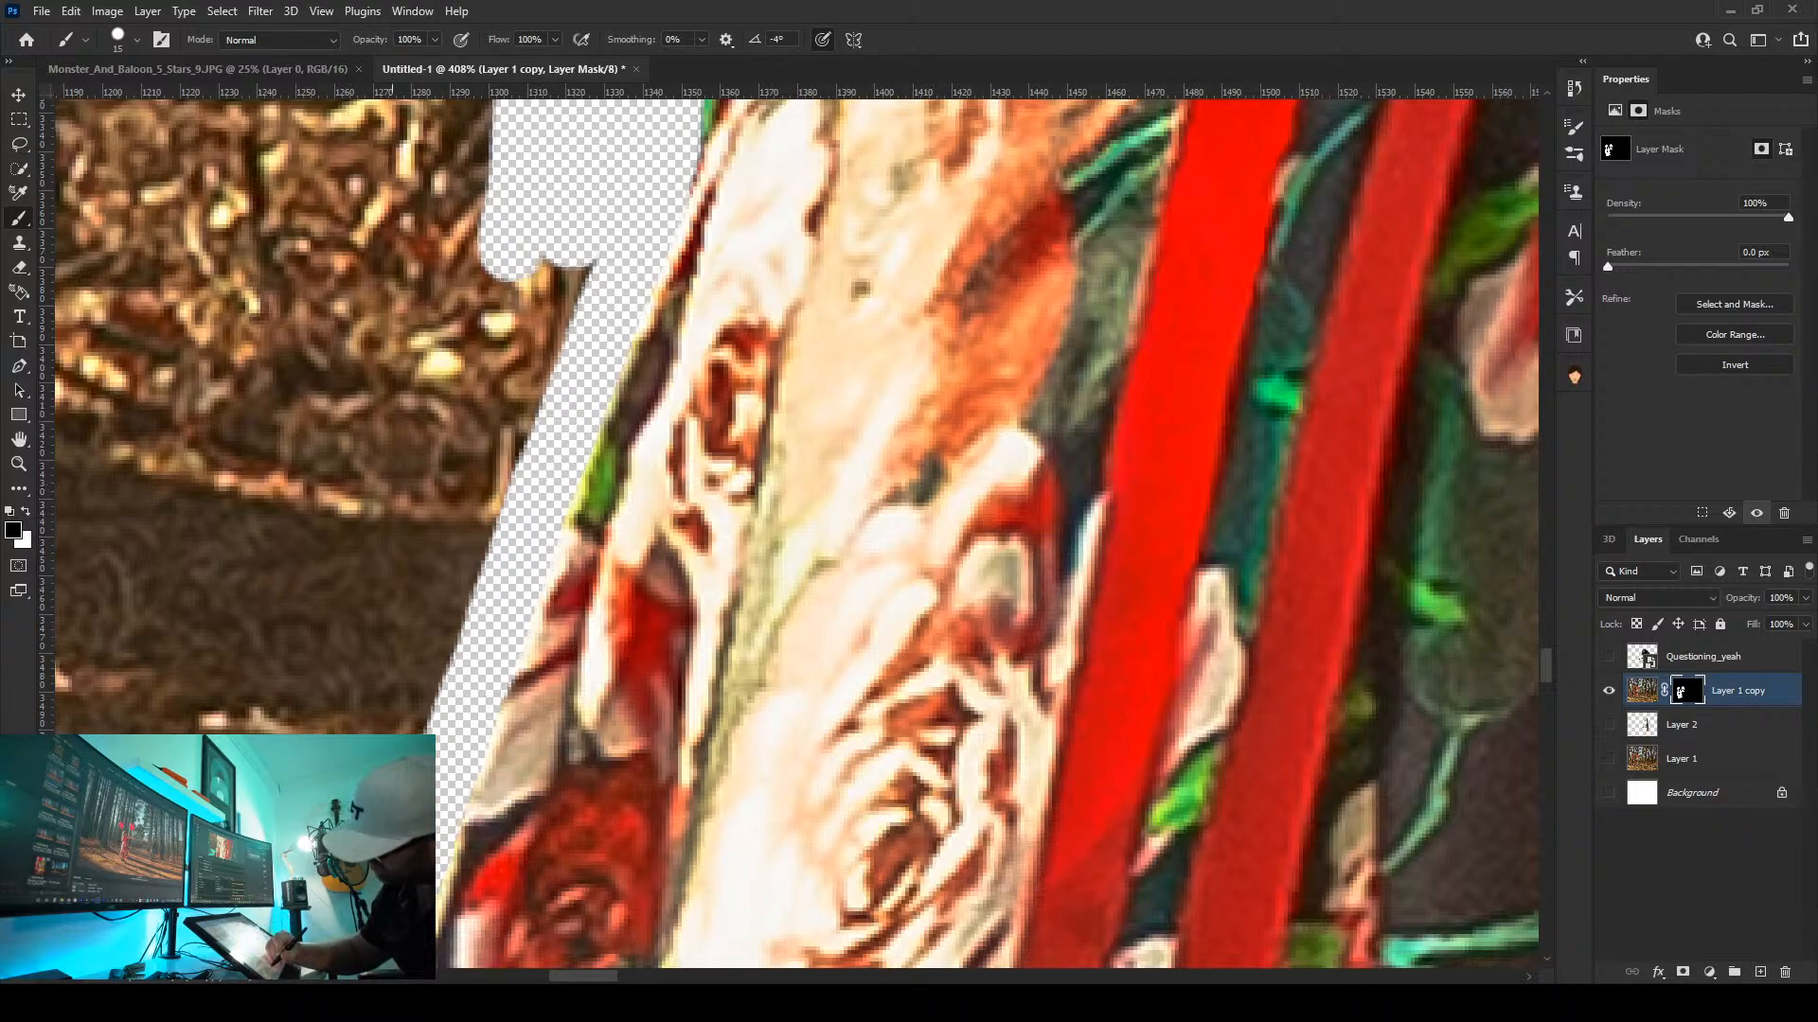
Widen the cleared strip along the skirt's back edge and mask out the forest down toward the protruding fold
mouse_move(585, 266)
left_mouse_down()
mouse_move(450, 394)
mouse_move(439, 633)
mouse_move(450, 358)
mouse_move(407, 180)
mouse_move(280, 605)
left_mouse_up()
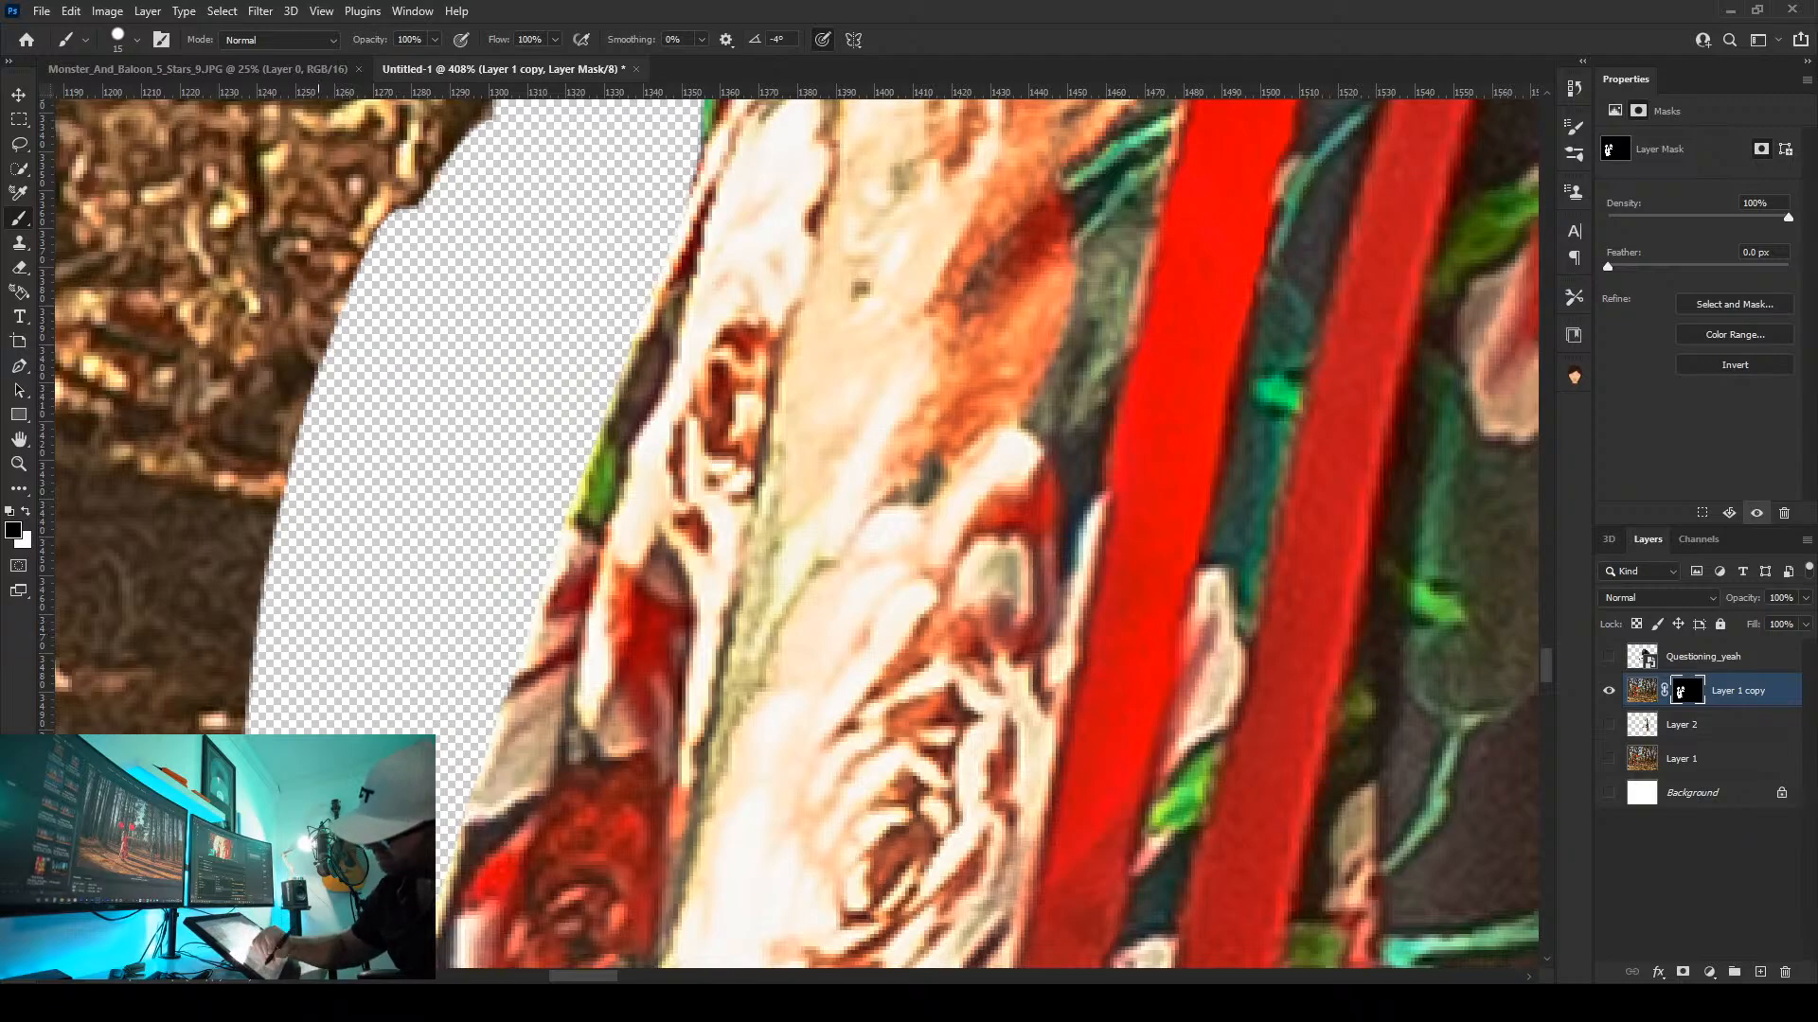
mouse_move(387, 732)
left_mouse_down()
mouse_move(524, 170)
mouse_move(540, 182)
left_mouse_up()
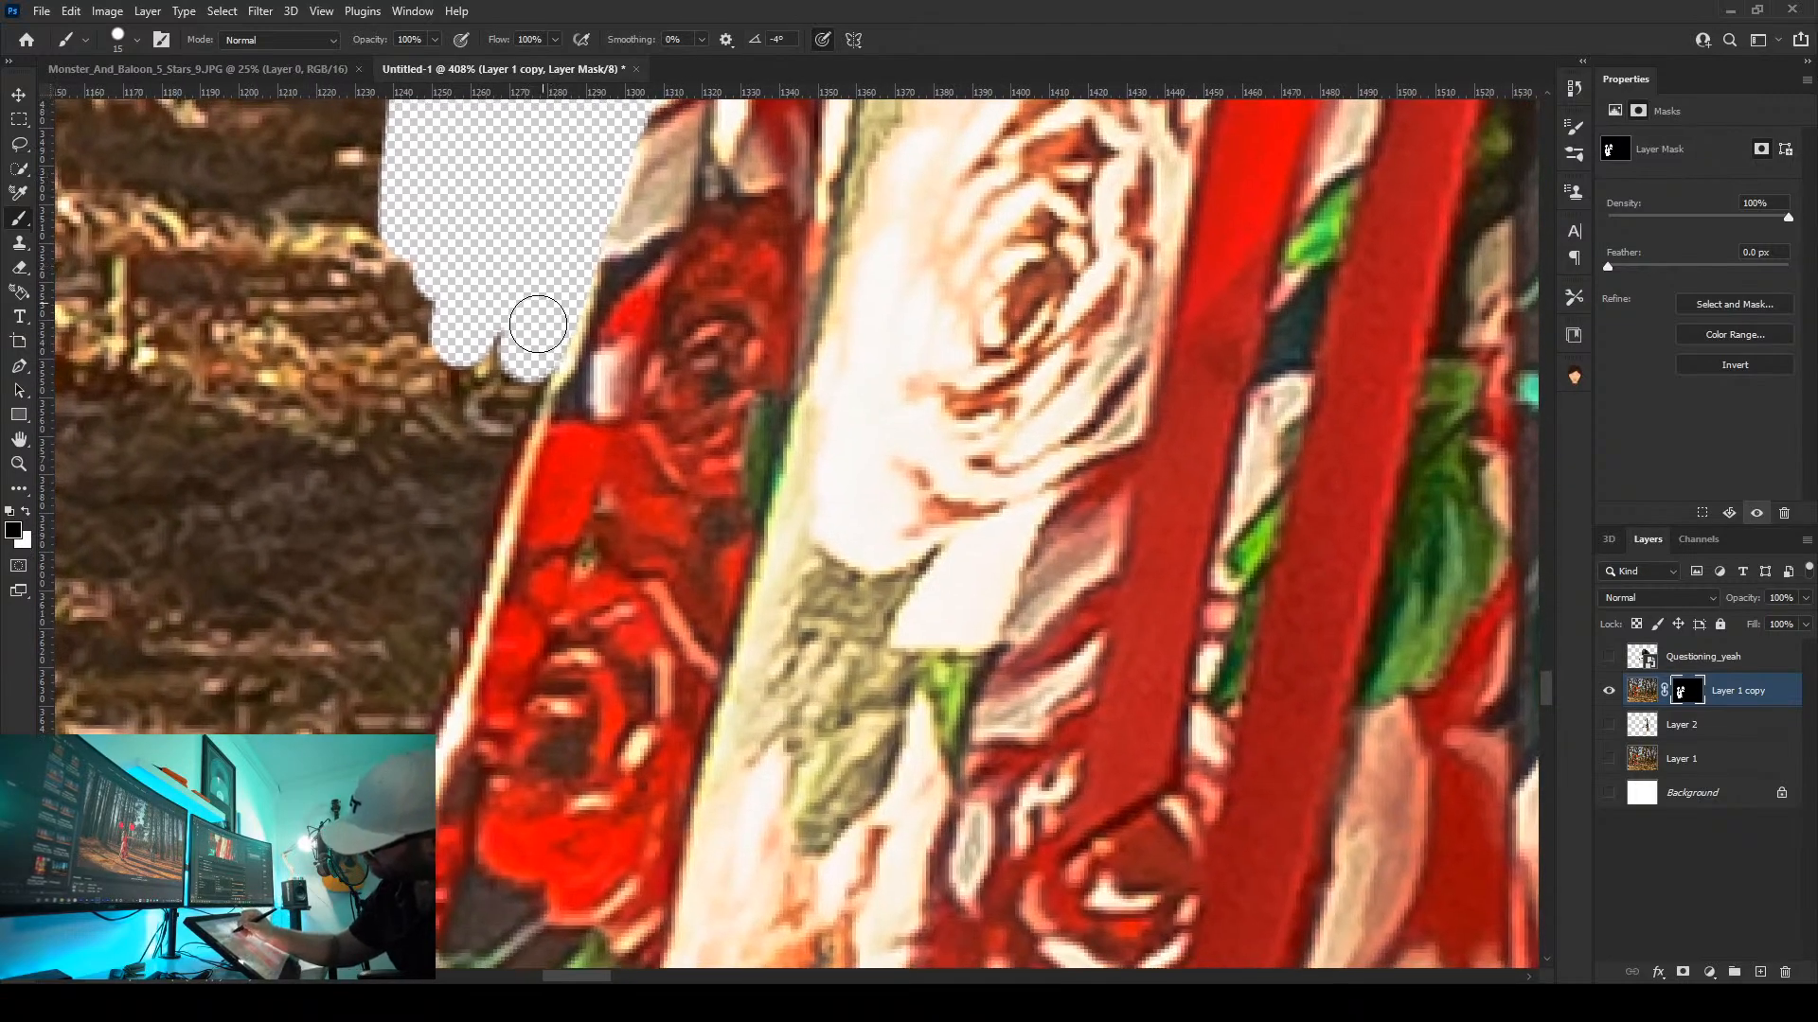
mouse_move(520, 380)
left_mouse_down()
mouse_move(408, 739)
mouse_move(381, 535)
mouse_move(462, 224)
left_mouse_up()
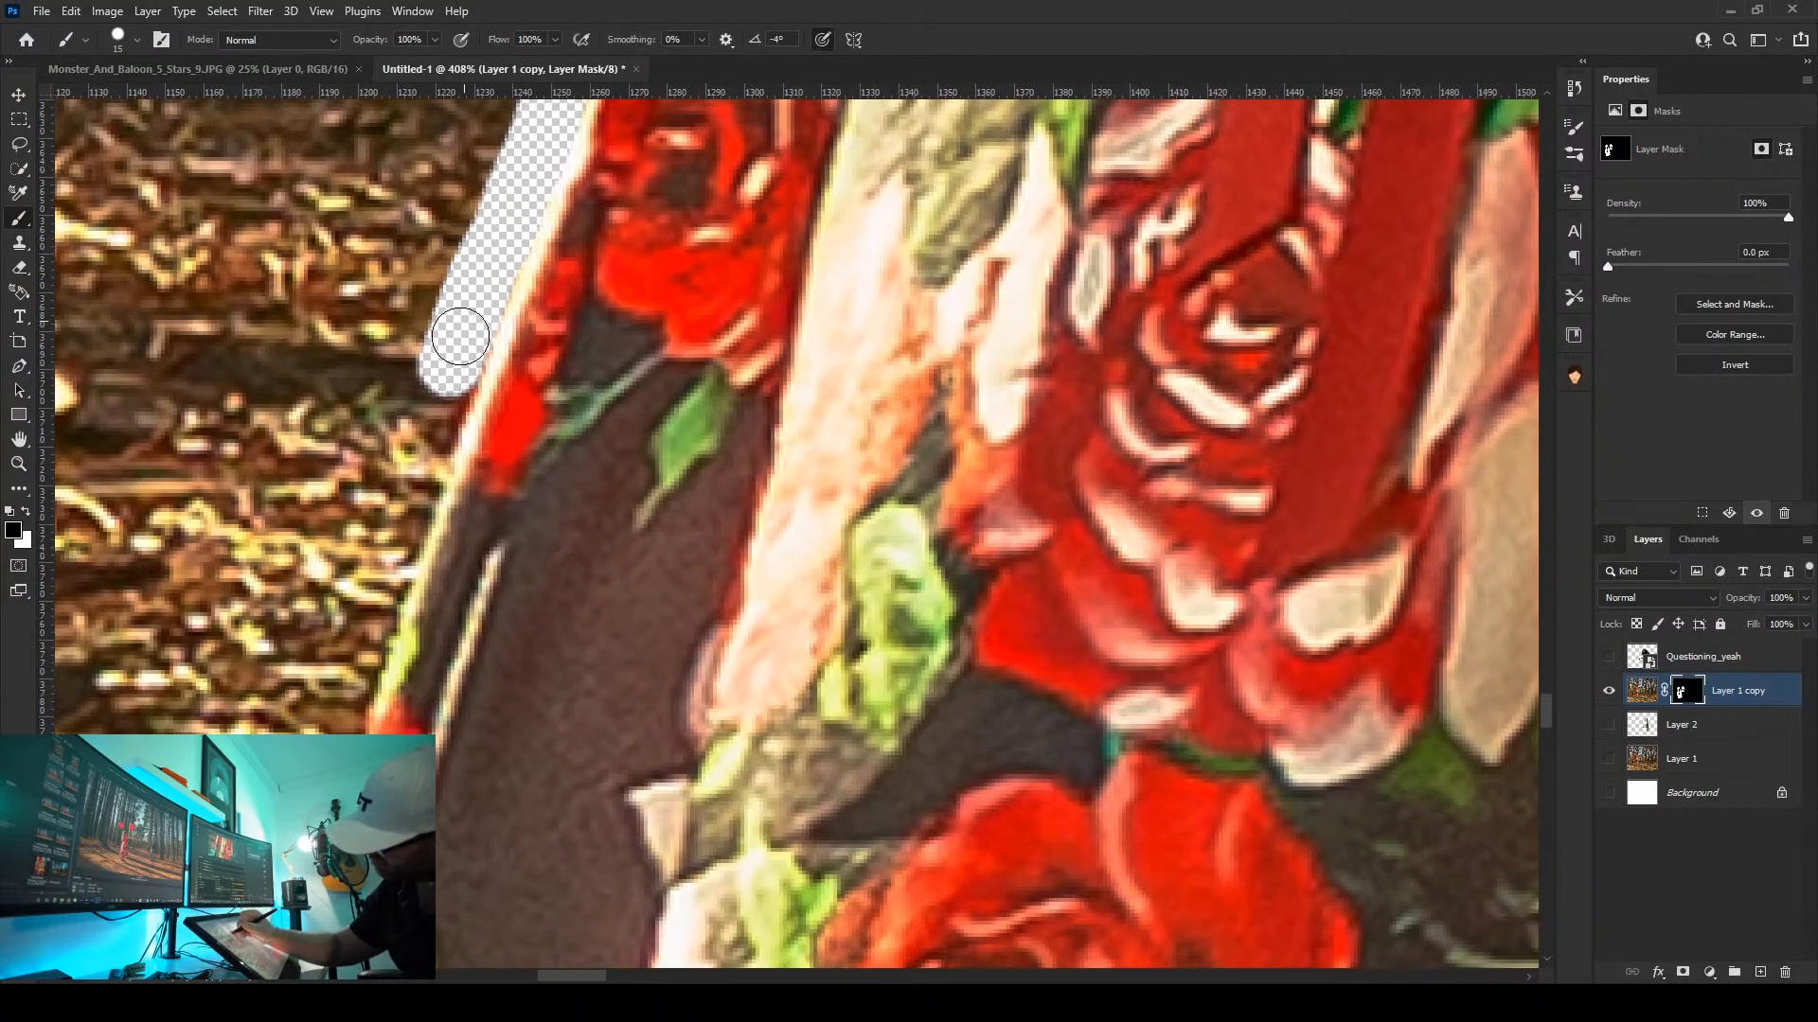
mouse_move(460, 336)
left_mouse_down()
mouse_move(337, 720)
mouse_move(329, 617)
mouse_move(451, 206)
mouse_move(414, 416)
mouse_move(334, 625)
mouse_move(346, 696)
left_mouse_up()
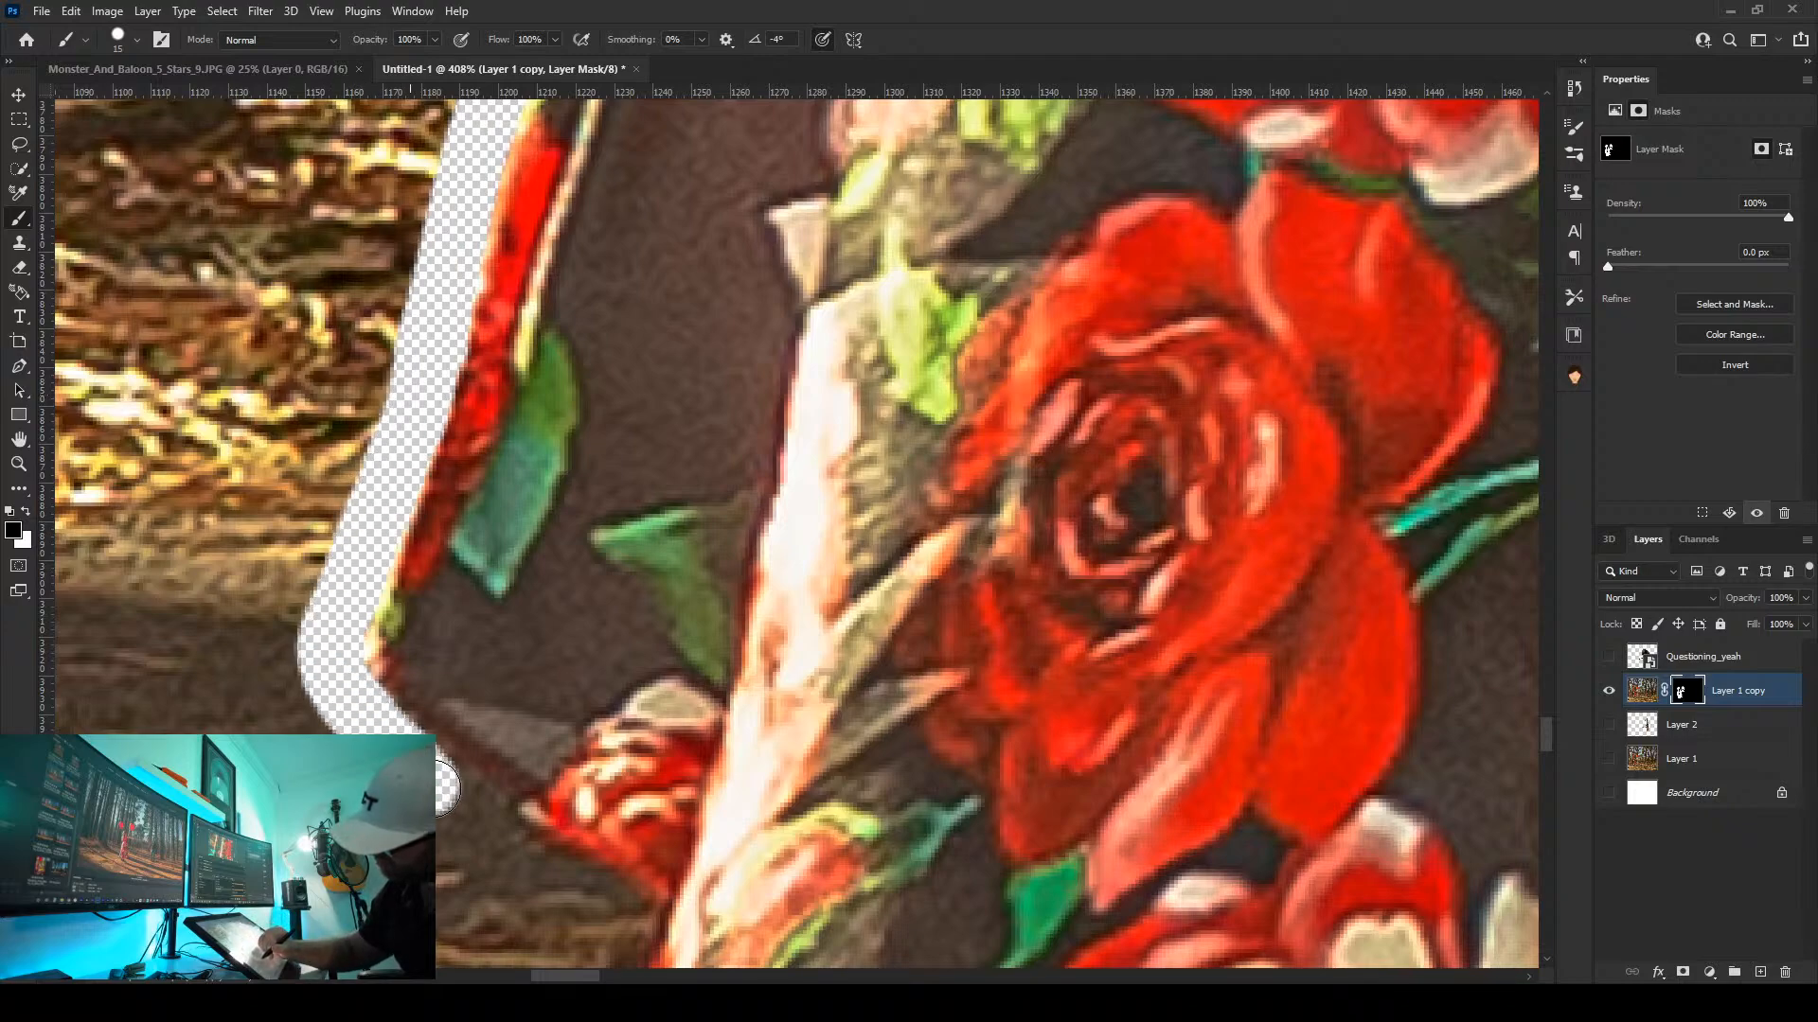
Mask out the ground under the protruding fold, down the skirt's lower back edge and along the hem to the rear shoe
left_click_drag(462, 821, 620, 927)
left_click_drag(583, 807, 564, 333)
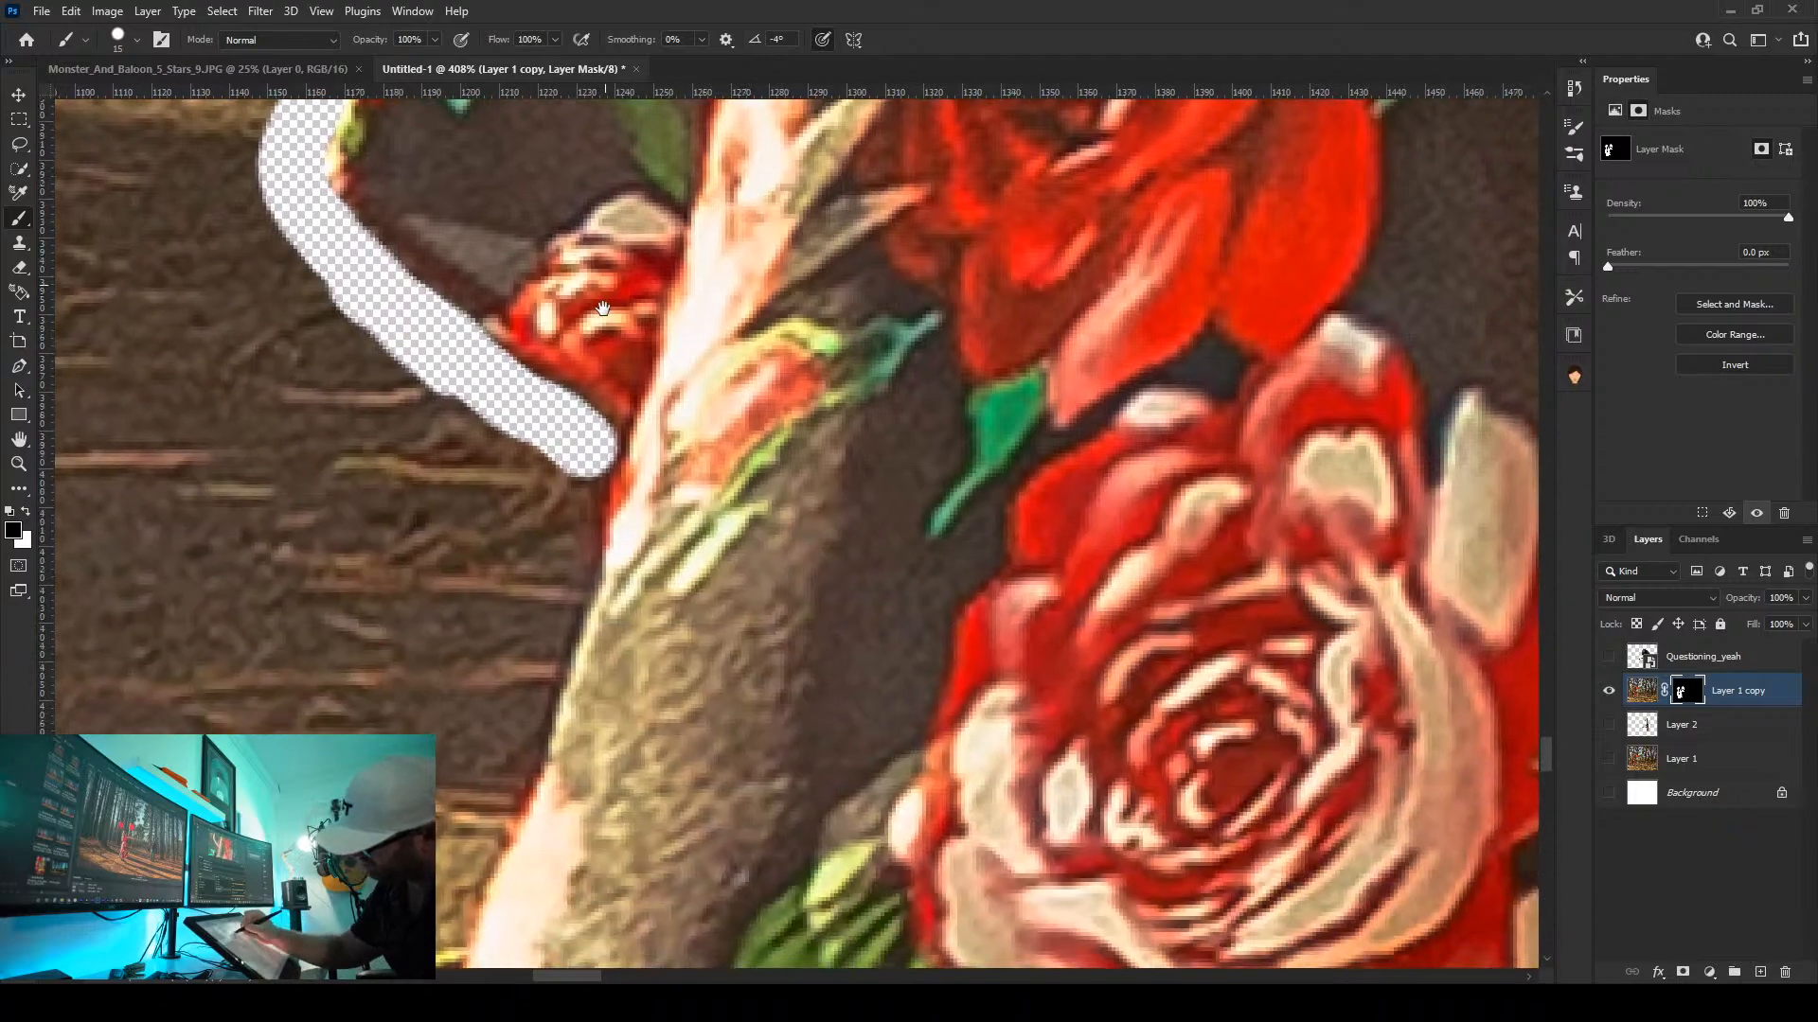
mouse_move(587, 421)
left_mouse_down()
mouse_move(574, 567)
mouse_move(490, 815)
left_mouse_up()
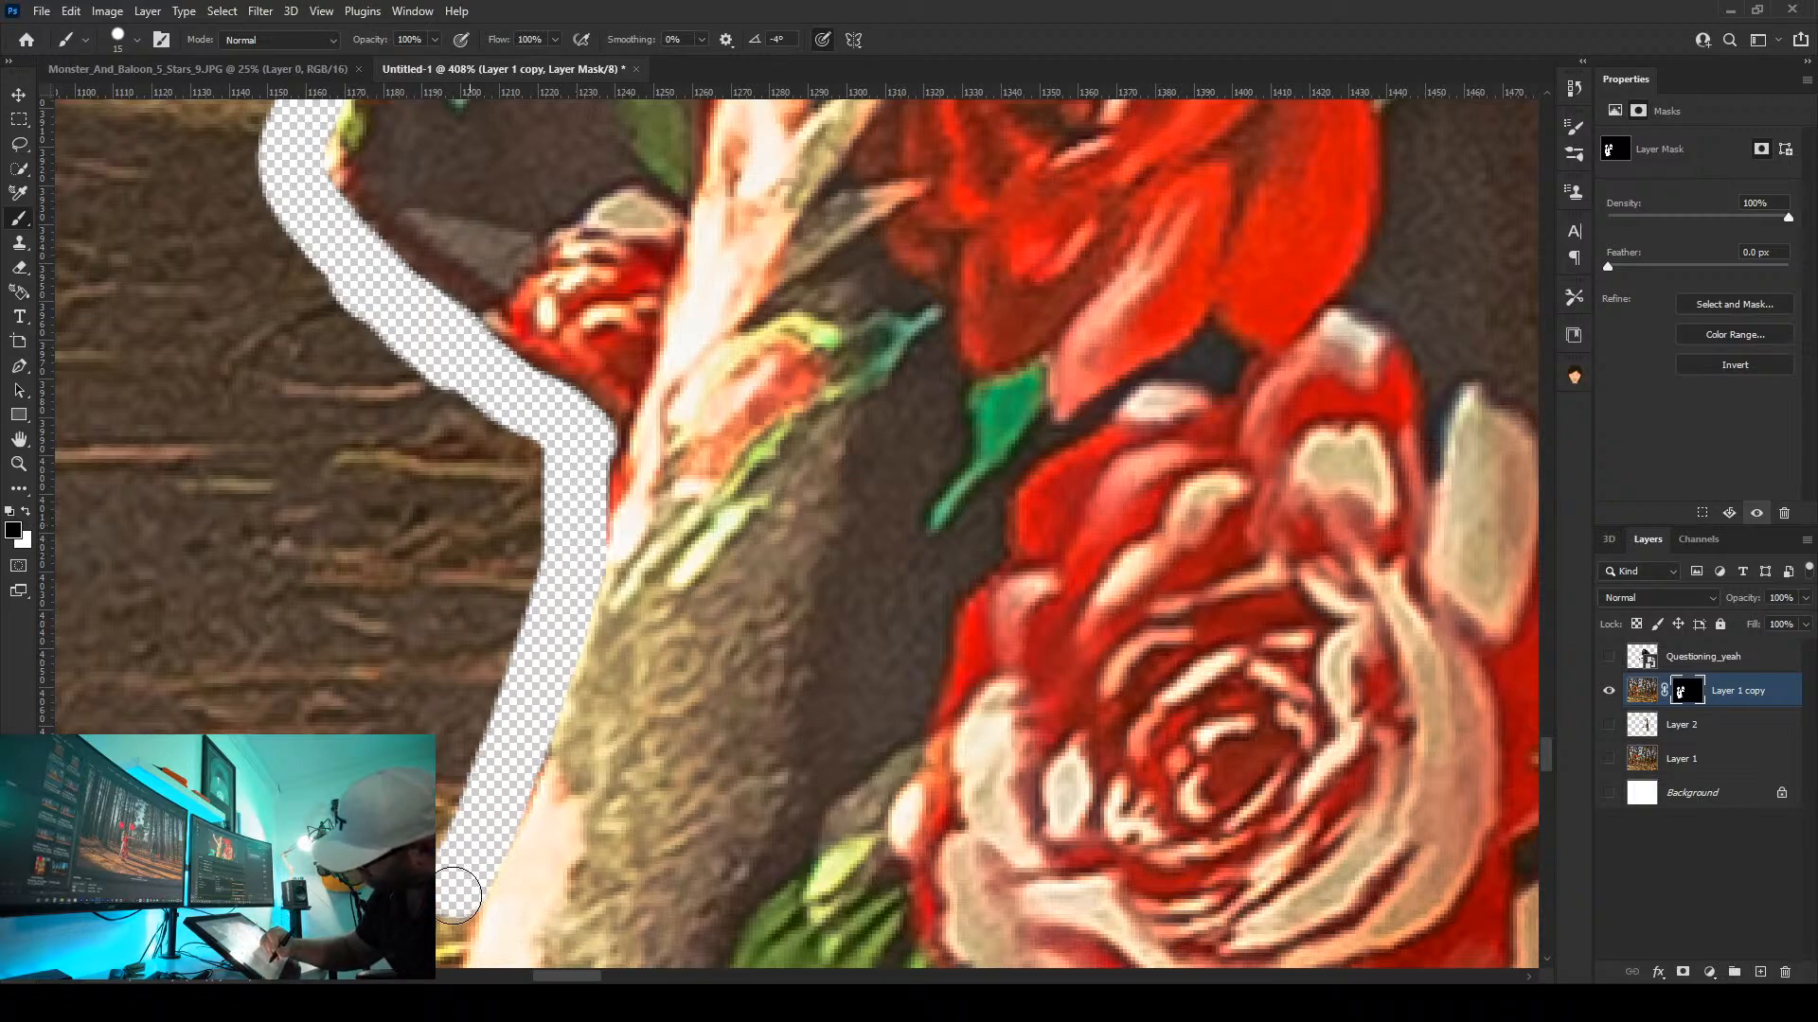
left_click_drag(453, 895, 435, 936)
mouse_move(464, 876)
left_mouse_down()
mouse_move(439, 741)
mouse_move(494, 288)
mouse_move(474, 477)
left_mouse_up()
mouse_move(432, 603)
left_mouse_down()
mouse_move(564, 727)
mouse_move(531, 713)
mouse_move(825, 783)
mouse_move(1062, 799)
mouse_move(1153, 830)
left_mouse_up()
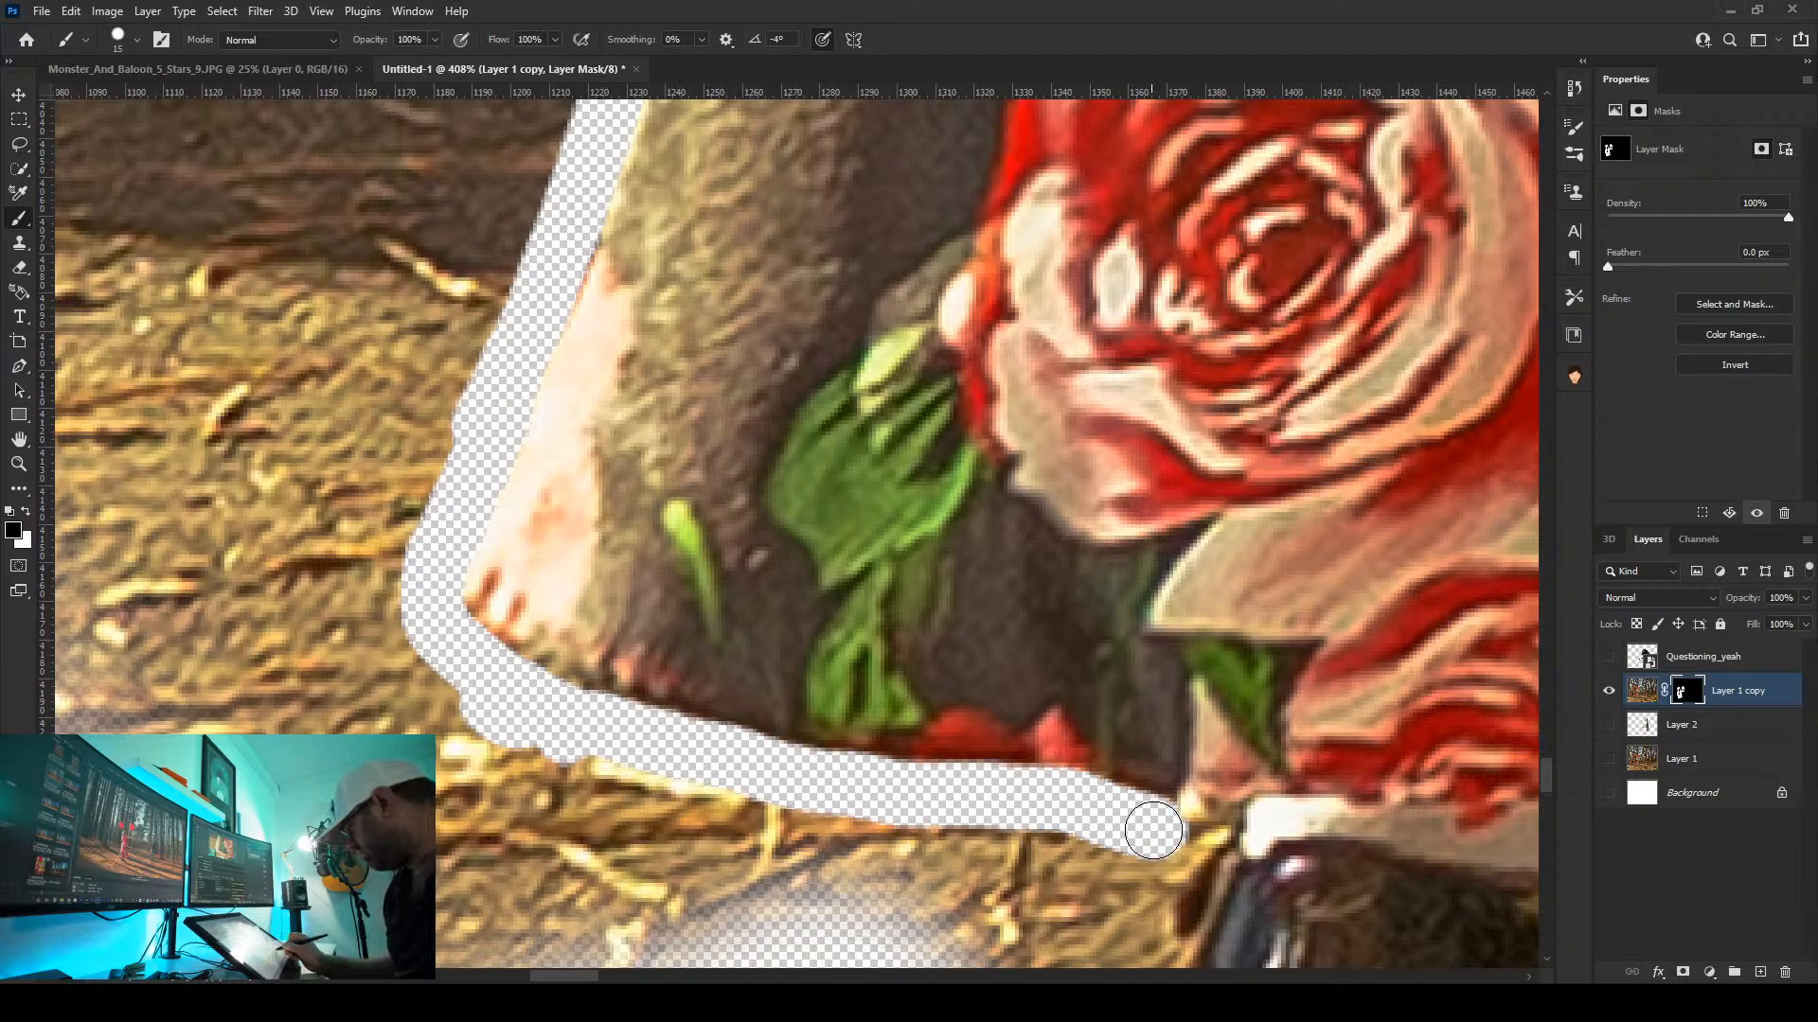
Mask out the ground along the back of the rear shoe and the leftover patch behind it
left_click_drag(1395, 778, 810, 389)
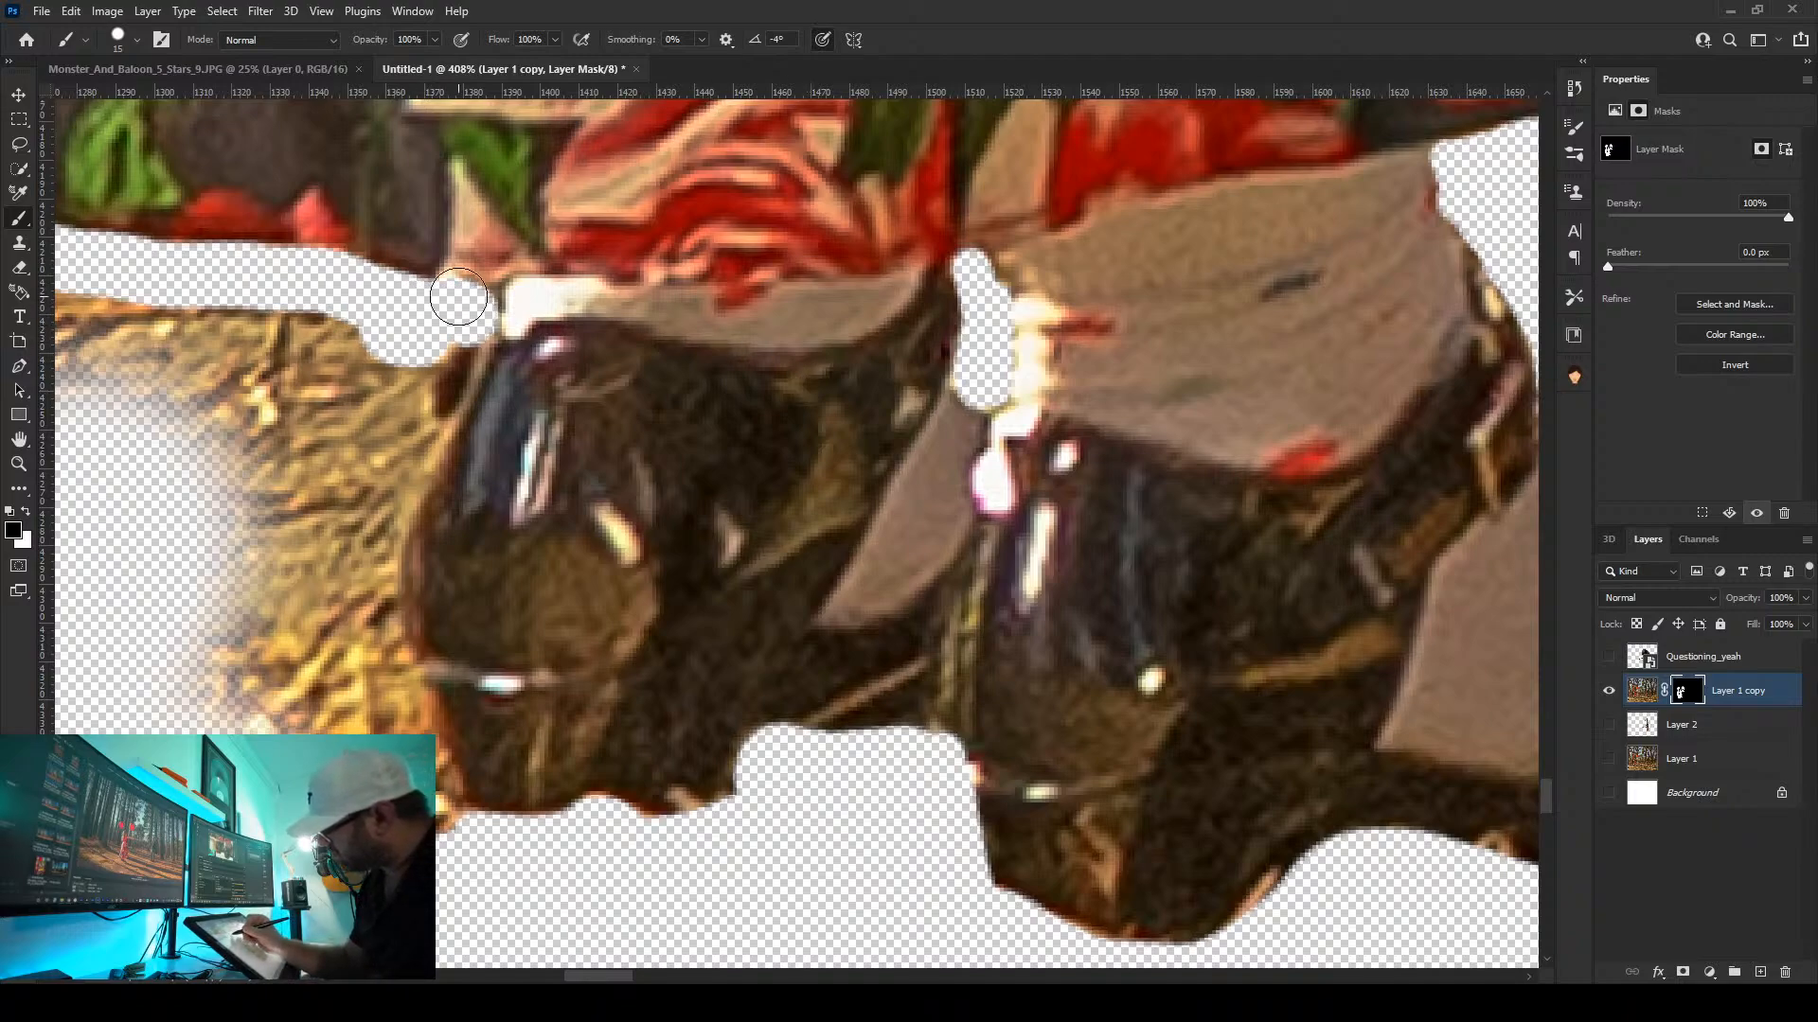
mouse_move(455, 351)
left_mouse_down()
mouse_move(403, 454)
mouse_move(373, 626)
left_mouse_up()
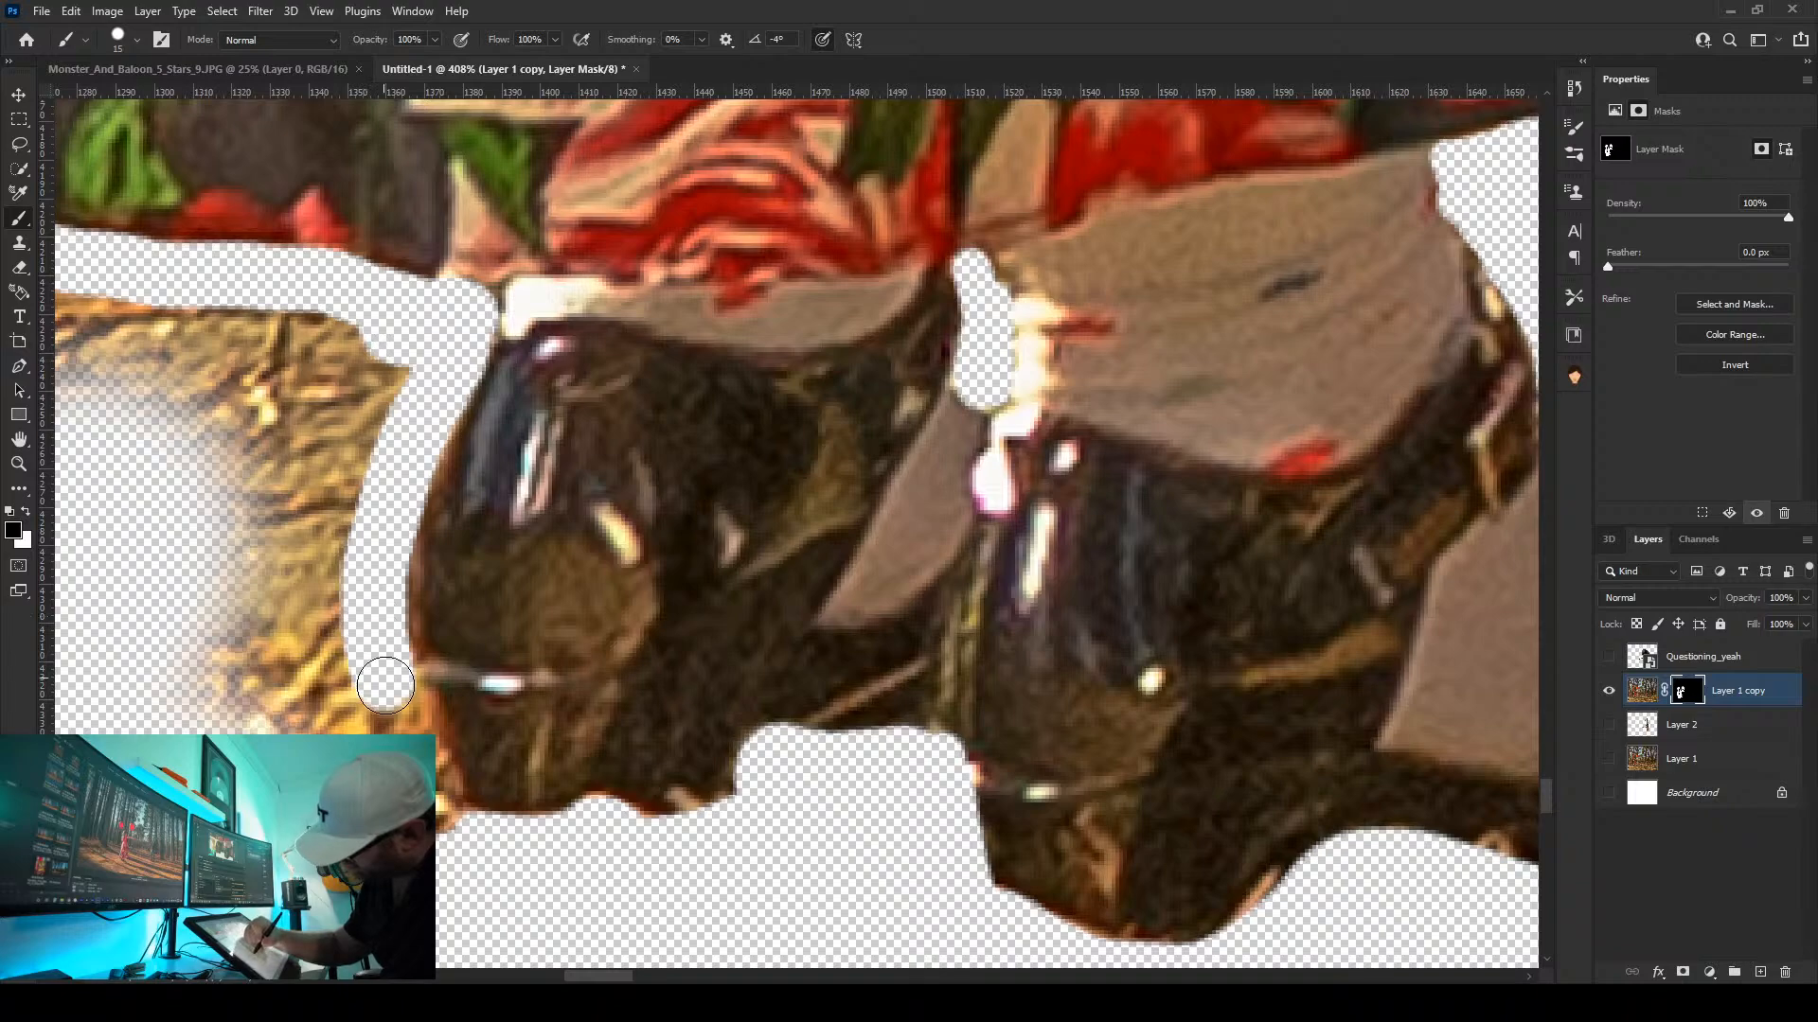
mouse_move(284, 720)
left_mouse_down()
mouse_move(170, 682)
mouse_move(316, 713)
mouse_move(361, 414)
mouse_move(219, 527)
mouse_move(148, 528)
left_mouse_up()
mouse_move(360, 341)
left_mouse_down()
mouse_move(175, 377)
mouse_move(200, 321)
mouse_move(194, 399)
left_mouse_up()
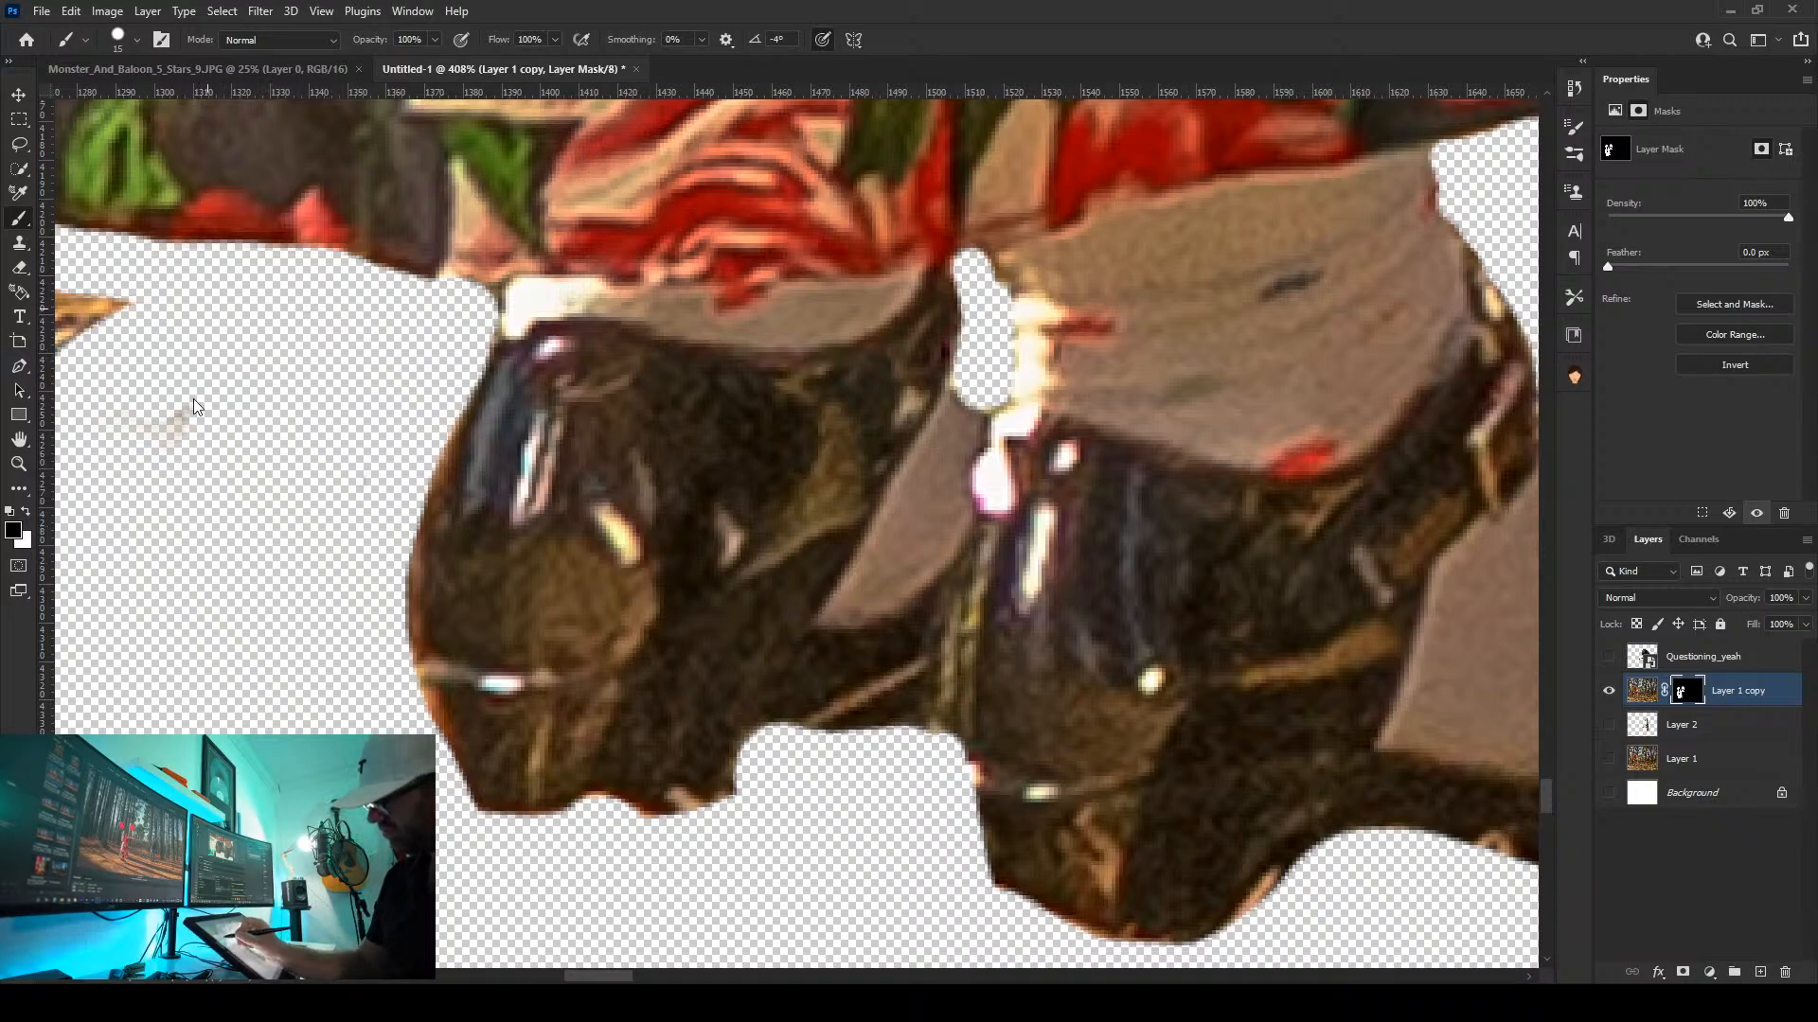
Enlarge the brush and mask out the remaining ground patch behind the skirt's lower back corner and hem
scroll(795, 530, "down", 5)
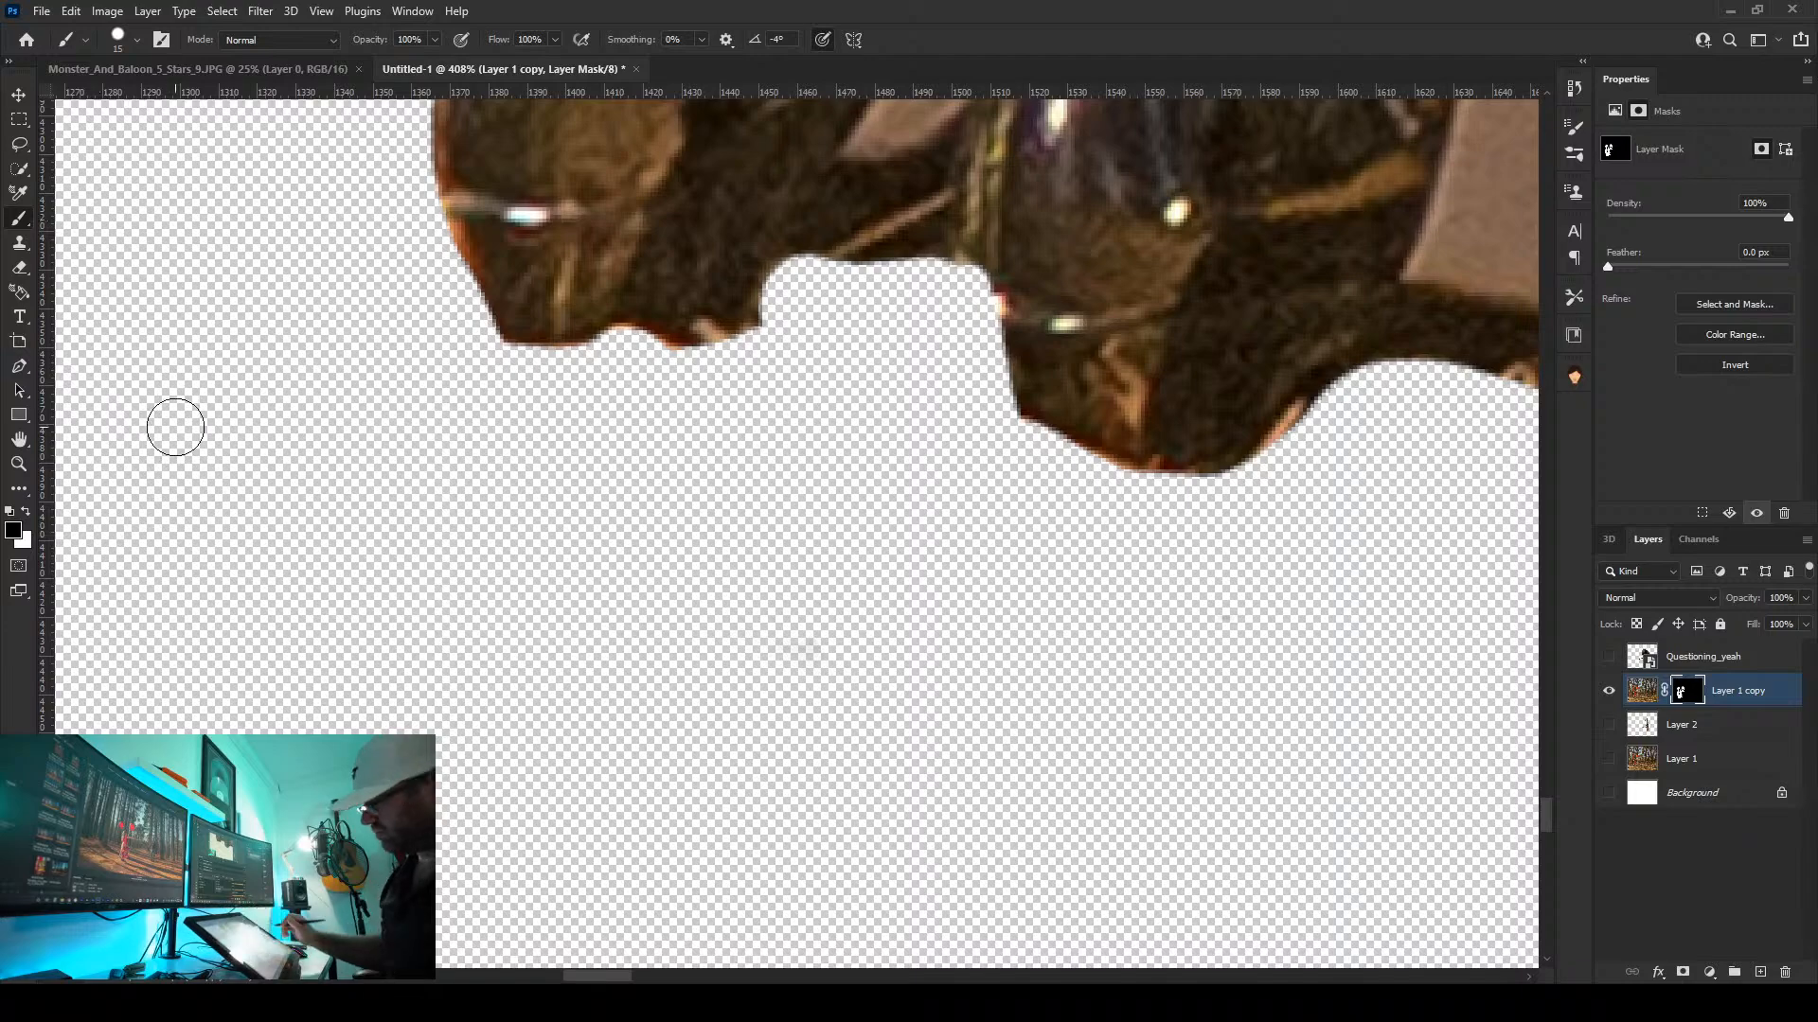
scroll(279, 361, "down", 5)
scroll(227, 433, "up", 3)
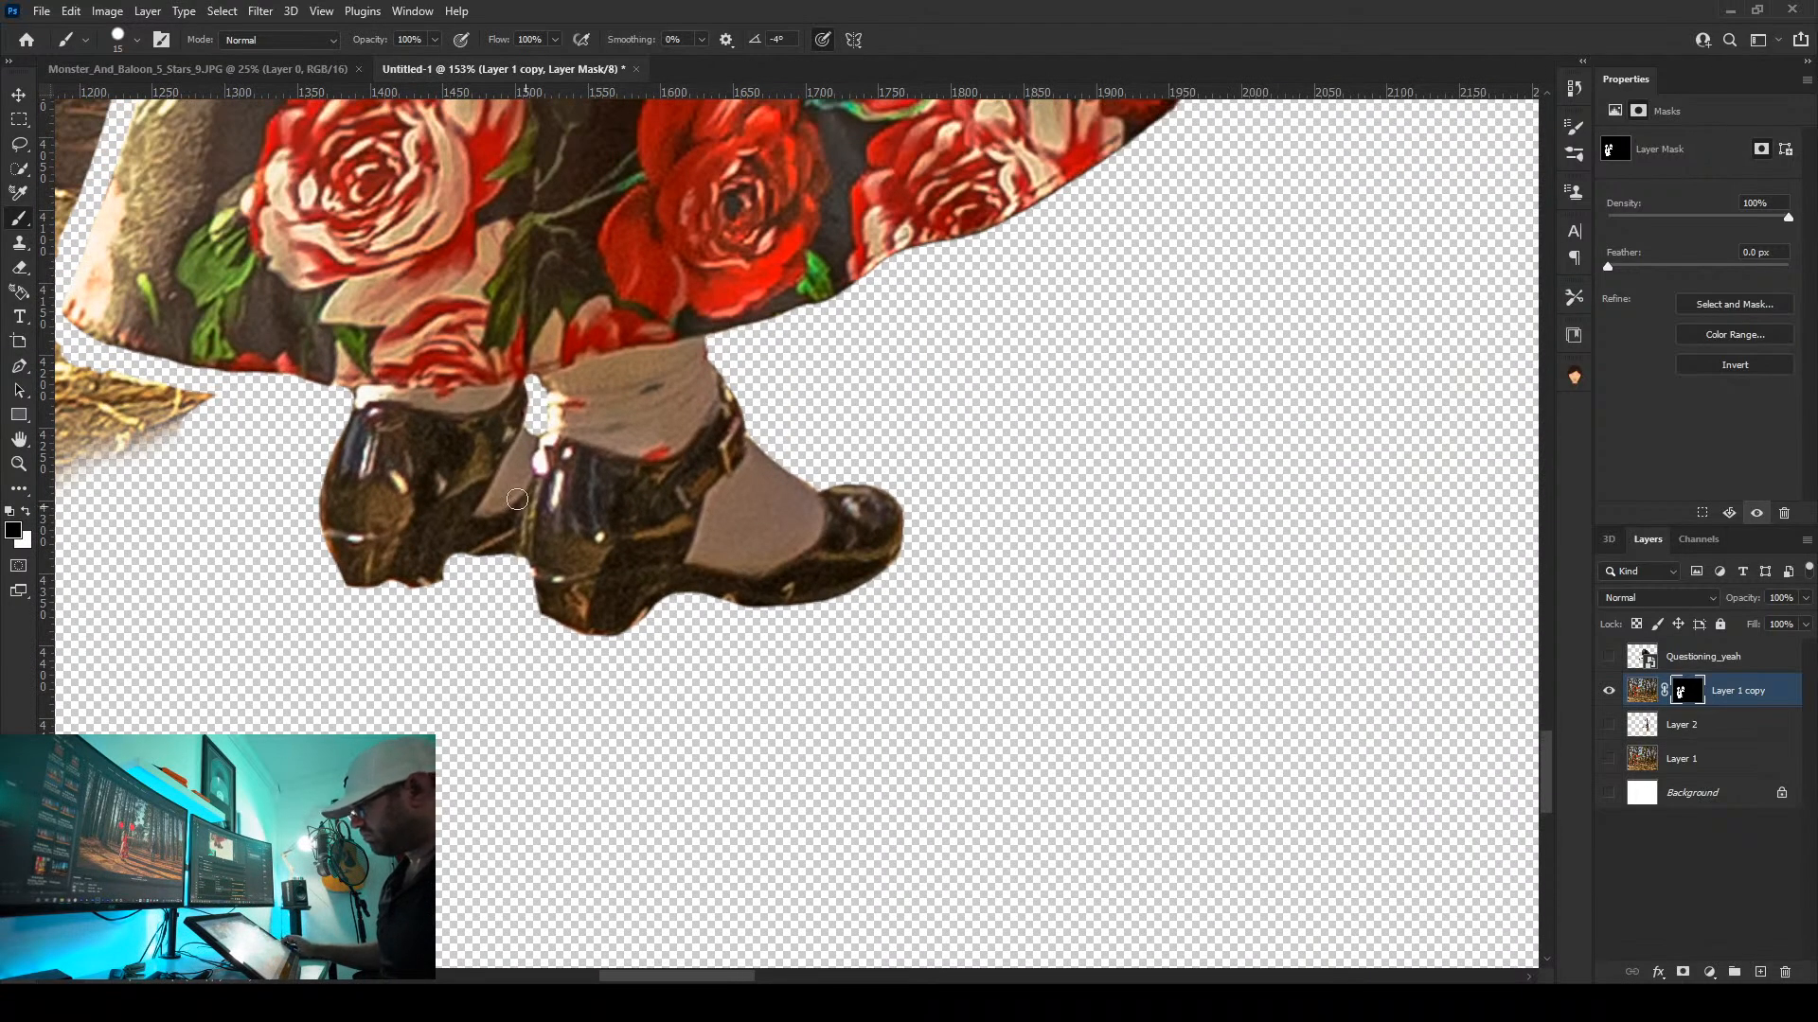
left_click_drag(358, 365, 1243, 422)
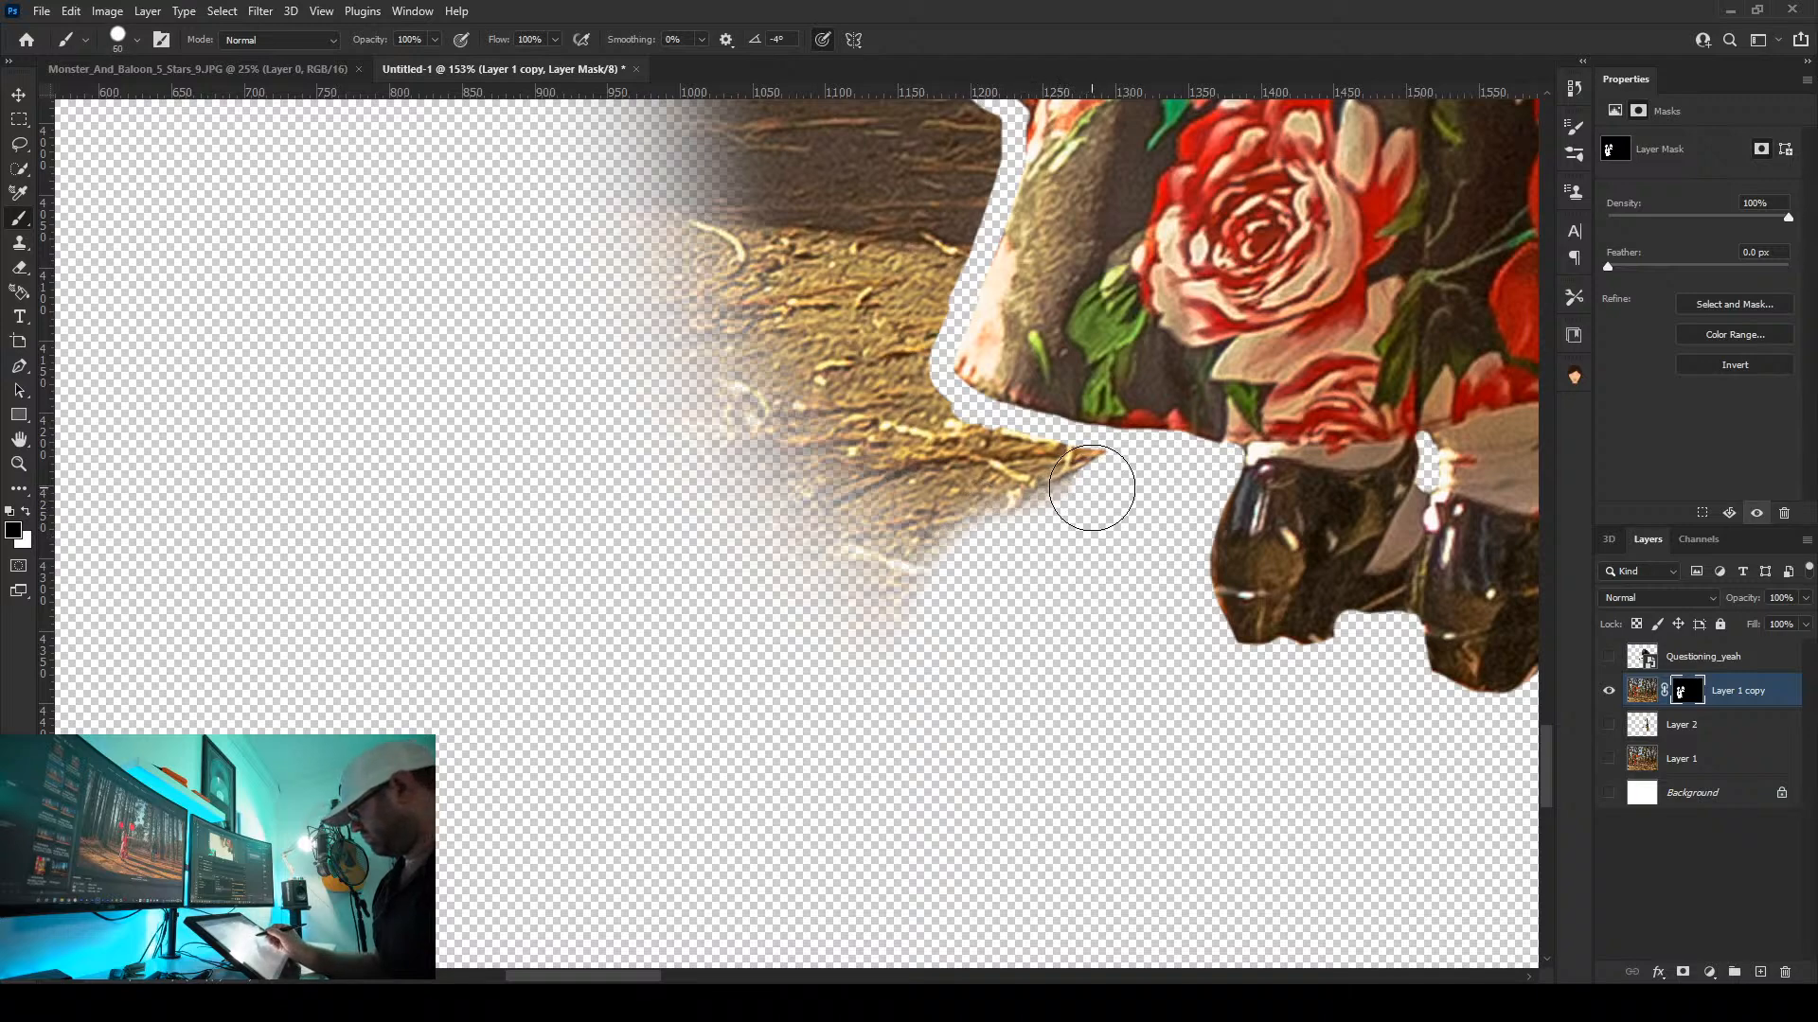
key("bracketright")
mouse_move(1092, 488)
left_mouse_down()
mouse_move(982, 476)
mouse_move(1036, 488)
mouse_move(906, 436)
mouse_move(889, 390)
mouse_move(955, 660)
mouse_move(799, 616)
mouse_move(808, 649)
mouse_move(798, 356)
mouse_move(795, 438)
mouse_move(671, 321)
mouse_move(583, 300)
mouse_move(632, 210)
mouse_move(784, 283)
mouse_move(857, 213)
mouse_move(879, 269)
mouse_move(863, 312)
mouse_move(888, 290)
mouse_move(897, 326)
mouse_move(941, 198)
mouse_move(765, 164)
mouse_move(609, 167)
mouse_move(556, 183)
left_mouse_up()
left_click_drag(880, 324, 872, 898)
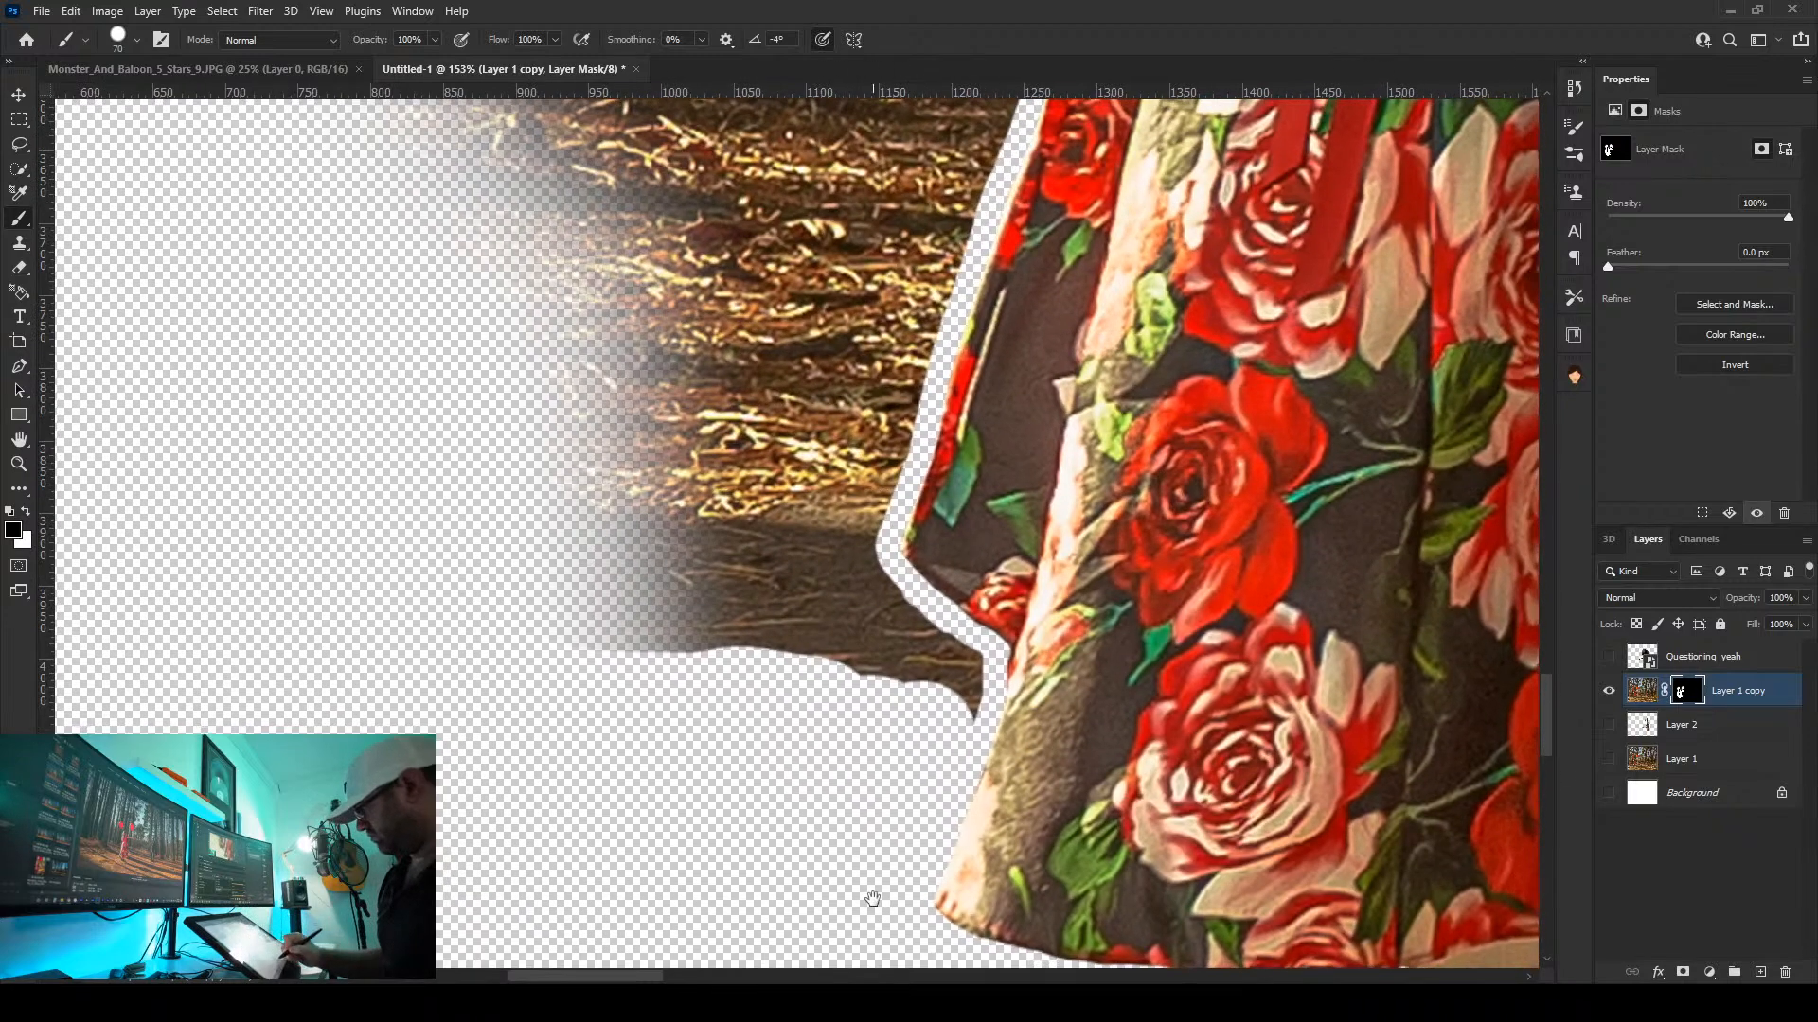
Mask out the wide area of remaining forest behind the skirt, elbow and rear forearm
mouse_move(931, 688)
left_mouse_down()
mouse_move(937, 668)
mouse_move(880, 644)
mouse_move(833, 577)
mouse_move(888, 358)
mouse_move(782, 590)
left_mouse_up()
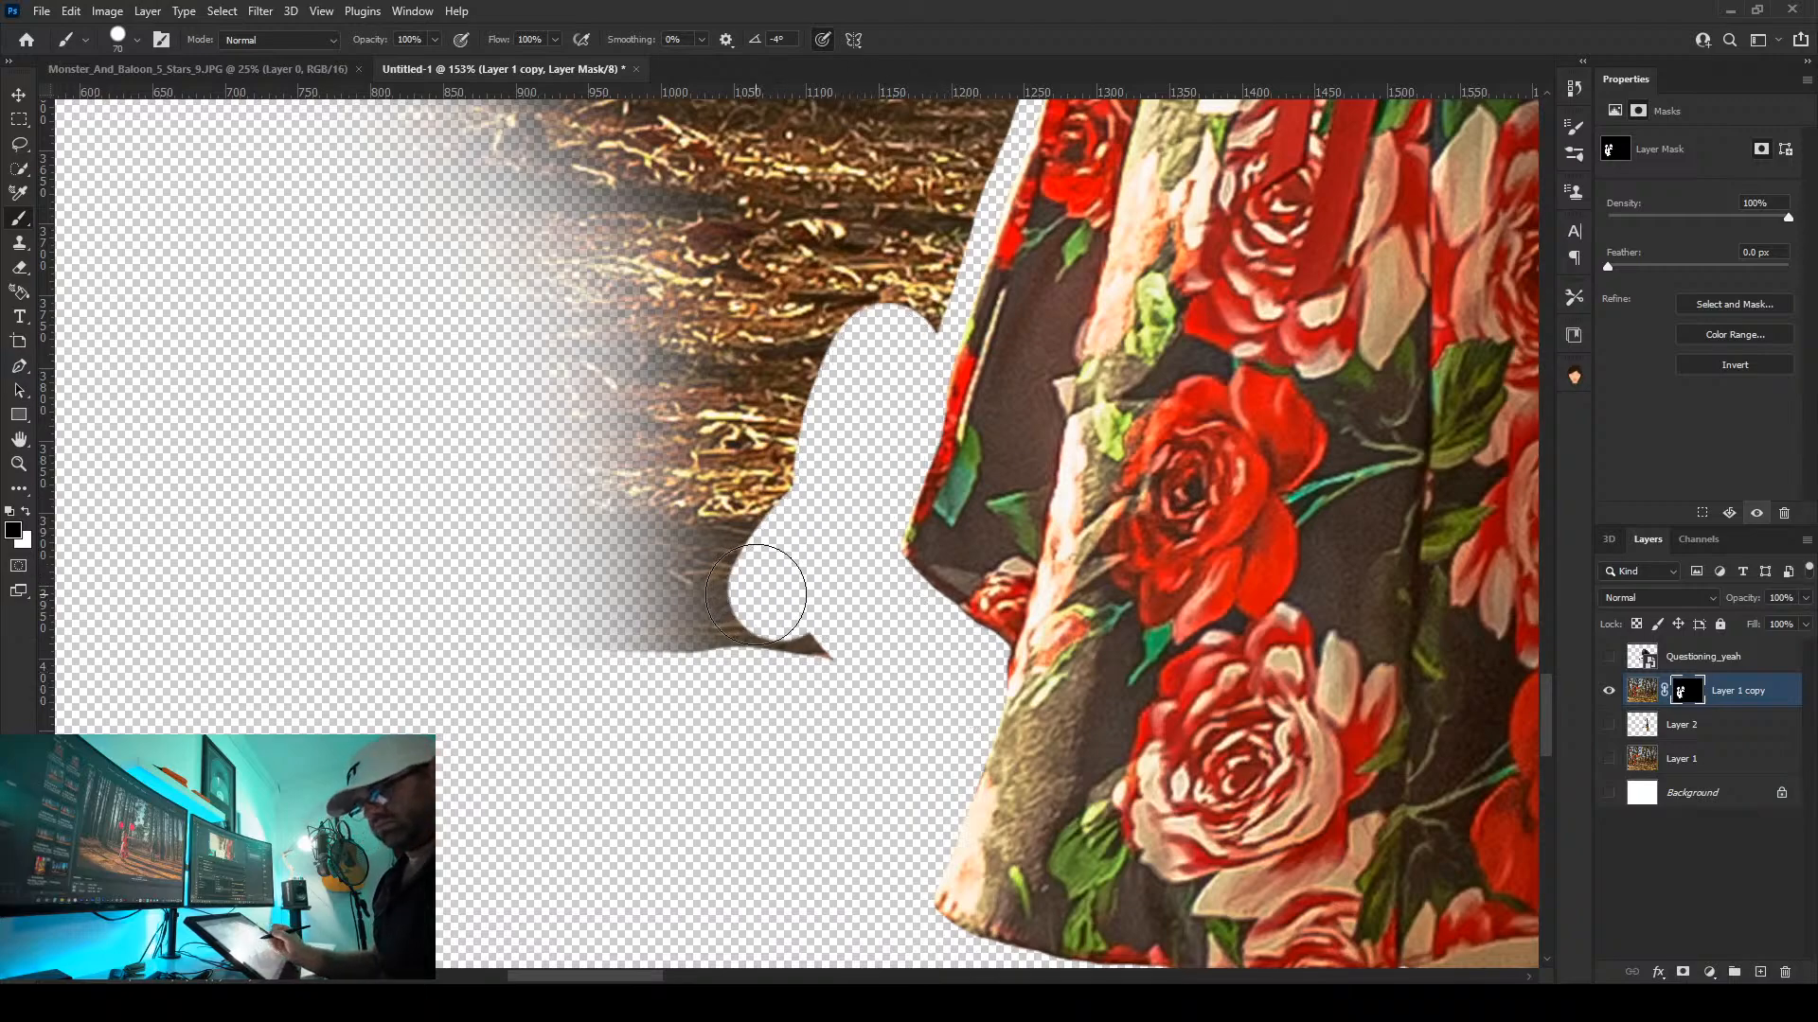
key("ctrl+z")
mouse_move(931, 224)
left_mouse_down()
mouse_move(840, 547)
mouse_move(943, 685)
mouse_move(875, 737)
mouse_move(906, 717)
mouse_move(776, 569)
mouse_move(807, 369)
mouse_move(682, 644)
mouse_move(696, 675)
mouse_move(718, 682)
mouse_move(704, 408)
mouse_move(661, 384)
mouse_move(579, 449)
mouse_move(540, 333)
mouse_move(464, 282)
mouse_move(416, 133)
left_mouse_up()
mouse_move(660, 392)
left_mouse_down()
mouse_move(661, 426)
mouse_move(256, 819)
left_mouse_up()
mouse_move(675, 106)
left_mouse_down()
mouse_move(558, 682)
mouse_move(511, 397)
mouse_move(463, 407)
mouse_move(445, 190)
mouse_move(377, 385)
mouse_move(237, 285)
mouse_move(90, 695)
mouse_move(87, 578)
mouse_move(369, 170)
mouse_move(600, 196)
left_mouse_up()
mouse_move(509, 441)
left_mouse_down()
mouse_move(537, 536)
mouse_move(512, 1013)
left_mouse_up()
mouse_move(580, 252)
left_mouse_down()
mouse_move(623, 322)
mouse_move(636, 398)
mouse_move(644, 734)
mouse_move(530, 166)
mouse_move(558, 767)
mouse_move(473, 161)
mouse_move(458, 508)
mouse_move(370, 568)
mouse_move(237, 285)
mouse_move(380, 634)
left_mouse_up()
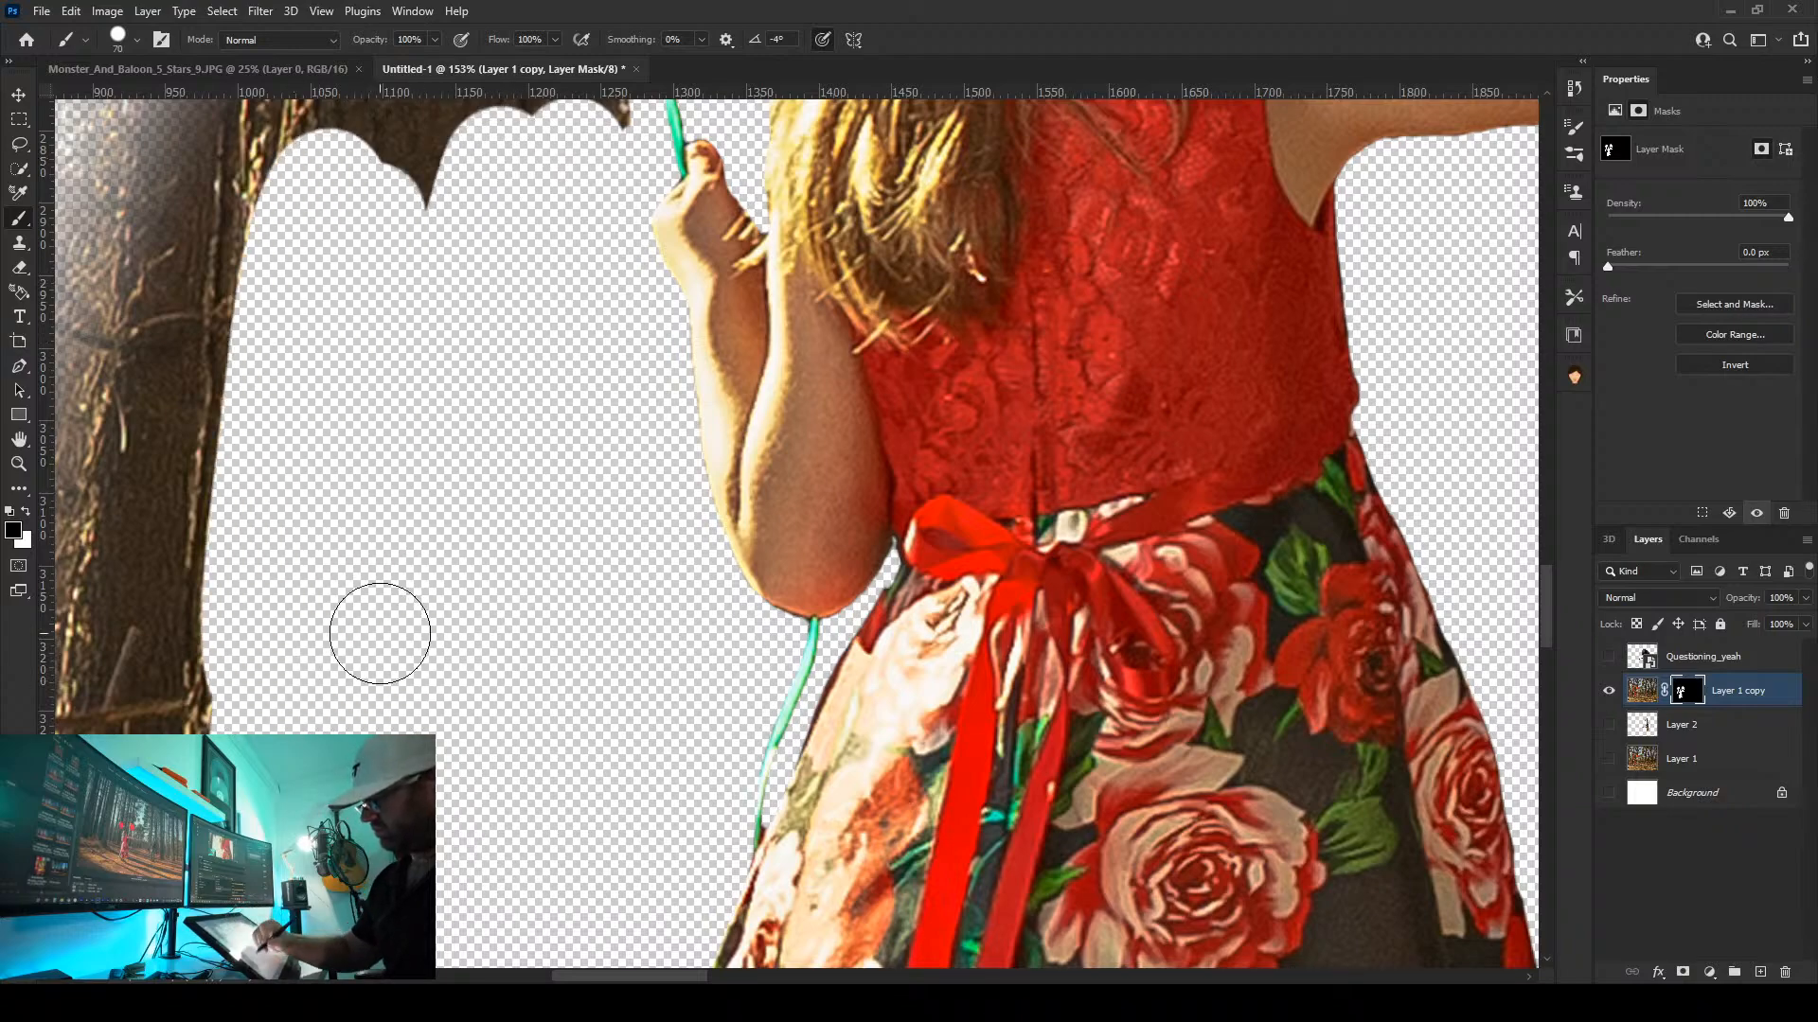
Mask out the tree trunk behind the green ribbon of the rear balloon, above the rear hand
left_click_drag(666, 345, 648, 935)
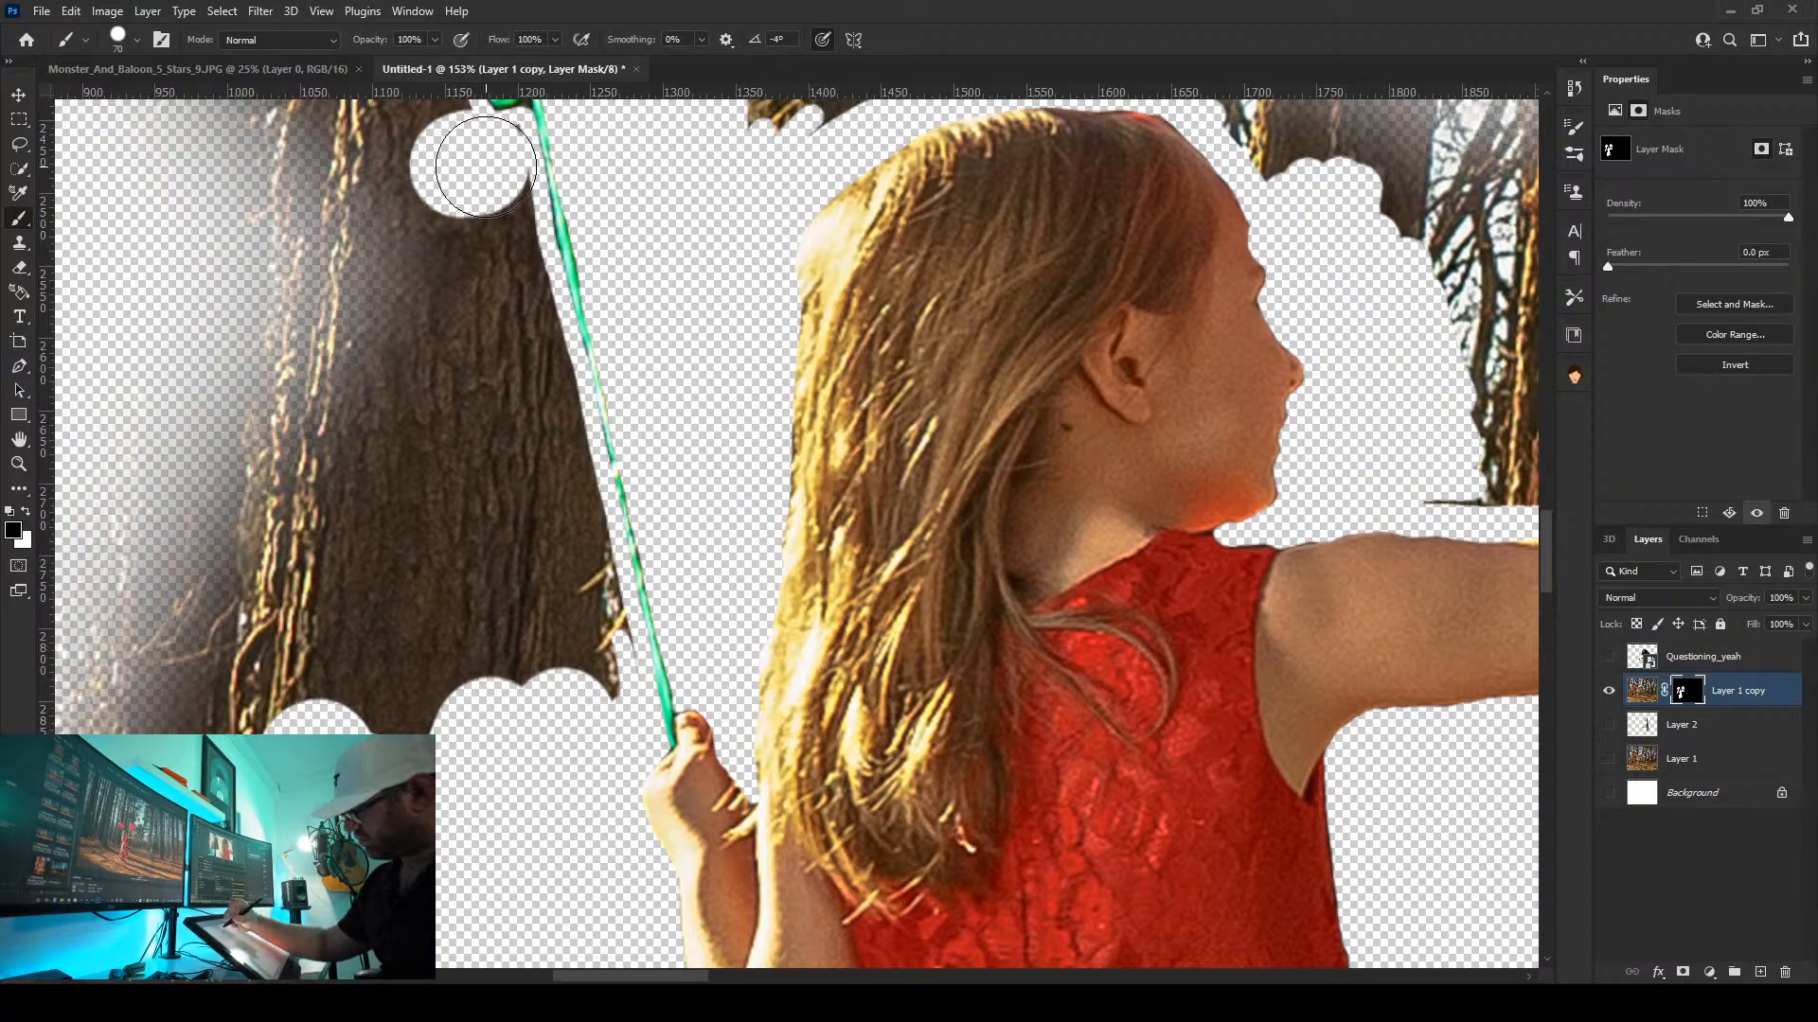
mouse_move(449, 204)
left_mouse_down()
mouse_move(474, 199)
mouse_move(507, 288)
mouse_move(595, 650)
left_mouse_up()
mouse_move(556, 726)
left_mouse_down()
mouse_move(406, 154)
mouse_move(446, 742)
mouse_move(257, 255)
mouse_move(271, 366)
mouse_move(303, 190)
left_mouse_up()
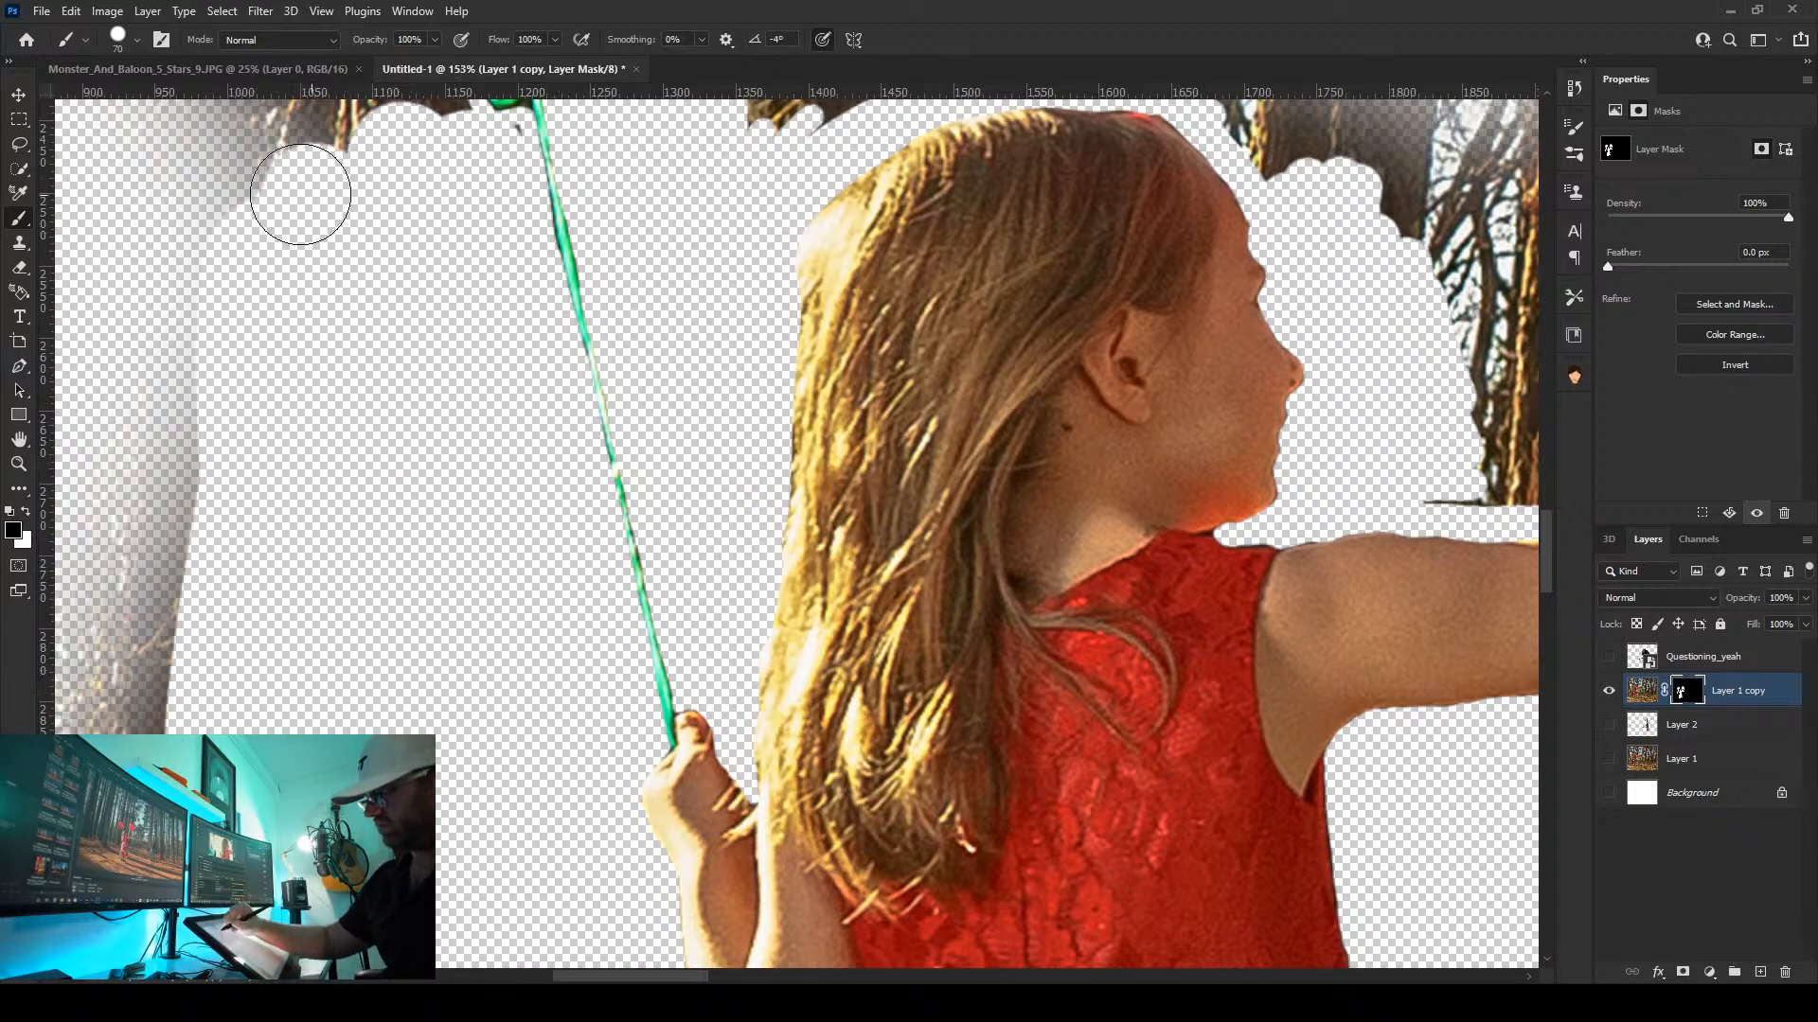
Widen the cleared area around the outer side of the rear balloon, from its knot up to its top
left_click_drag(395, 356, 476, 873)
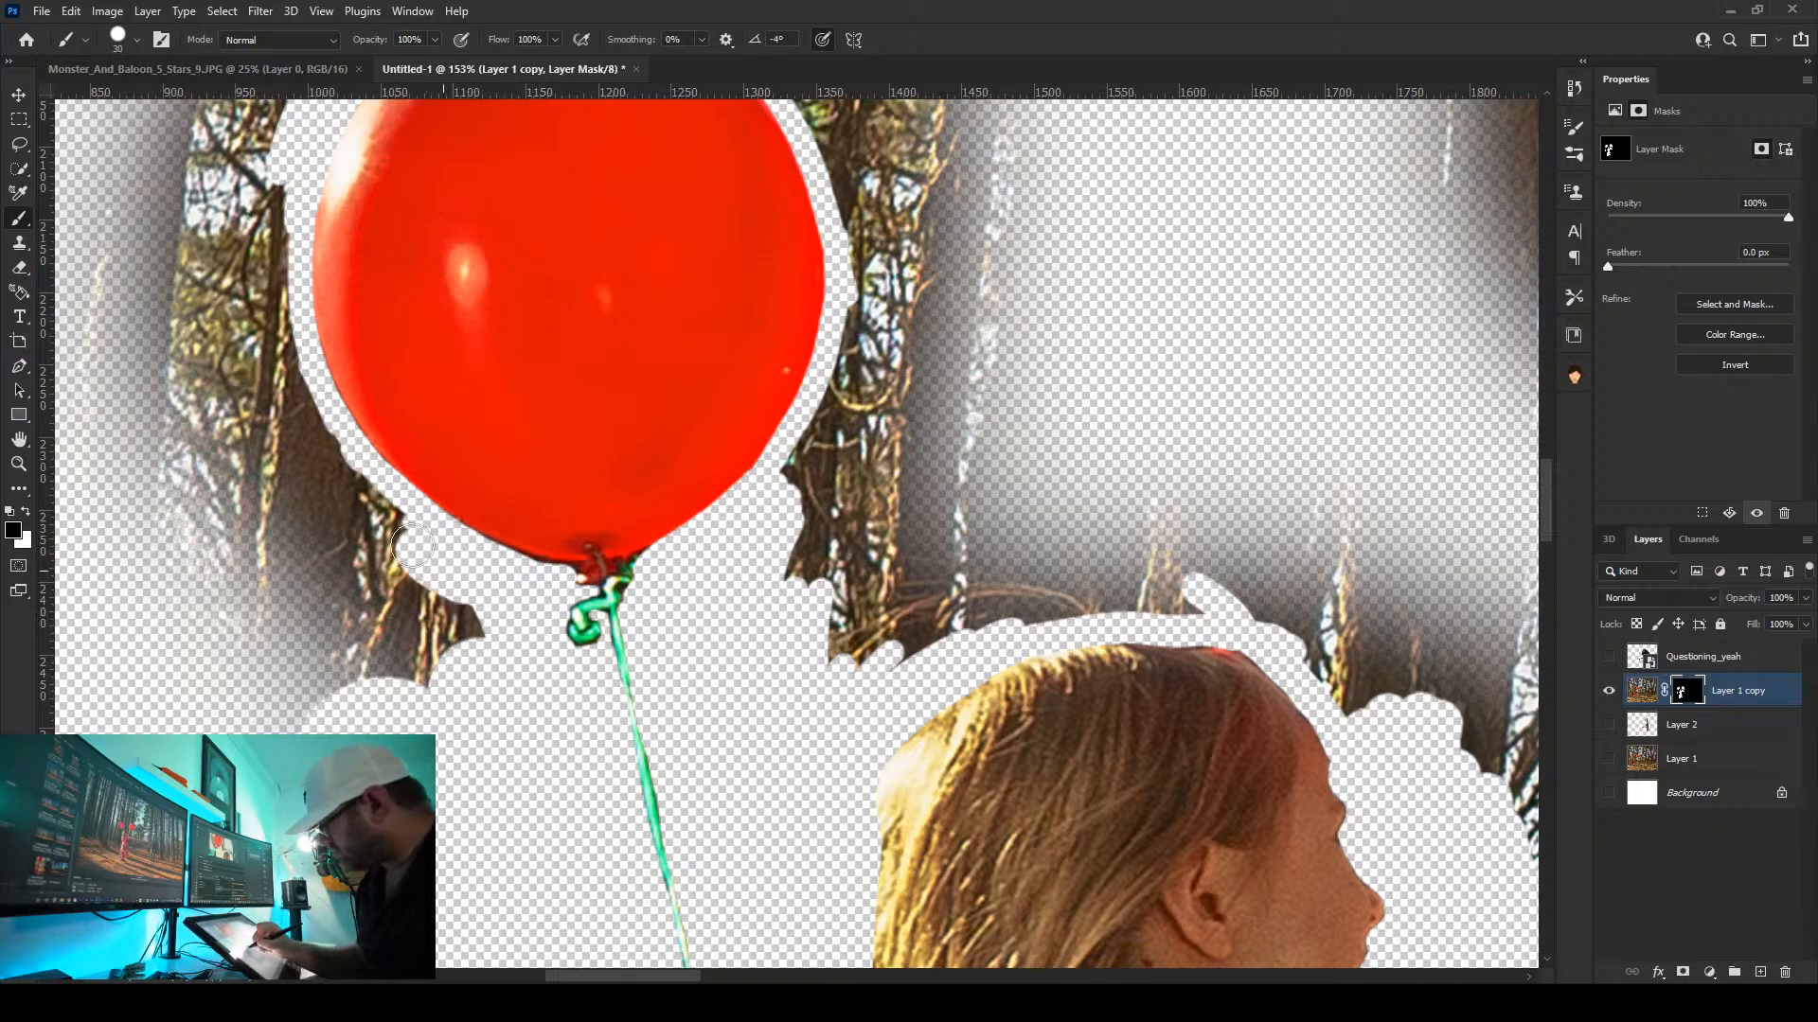
left_click_drag(275, 331, 271, 192)
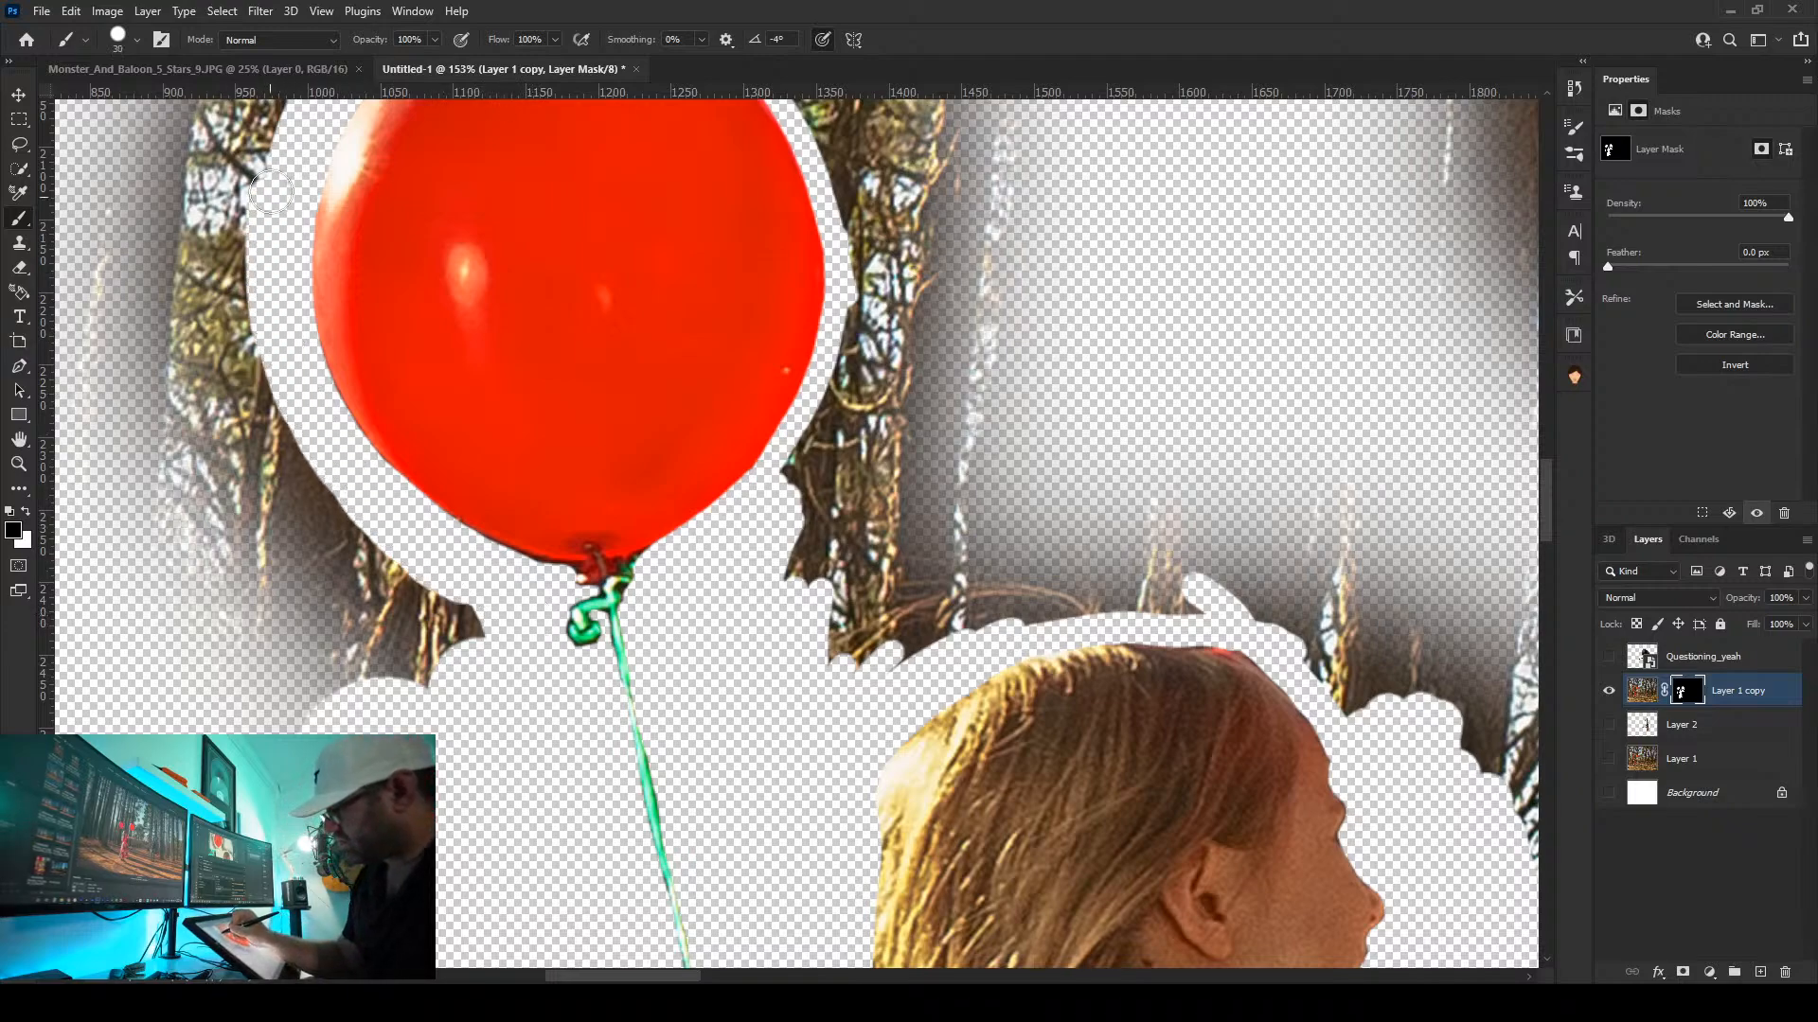
mouse_move(295, 395)
left_mouse_down()
mouse_move(455, 622)
mouse_move(346, 654)
mouse_move(227, 275)
mouse_move(296, 613)
left_mouse_up()
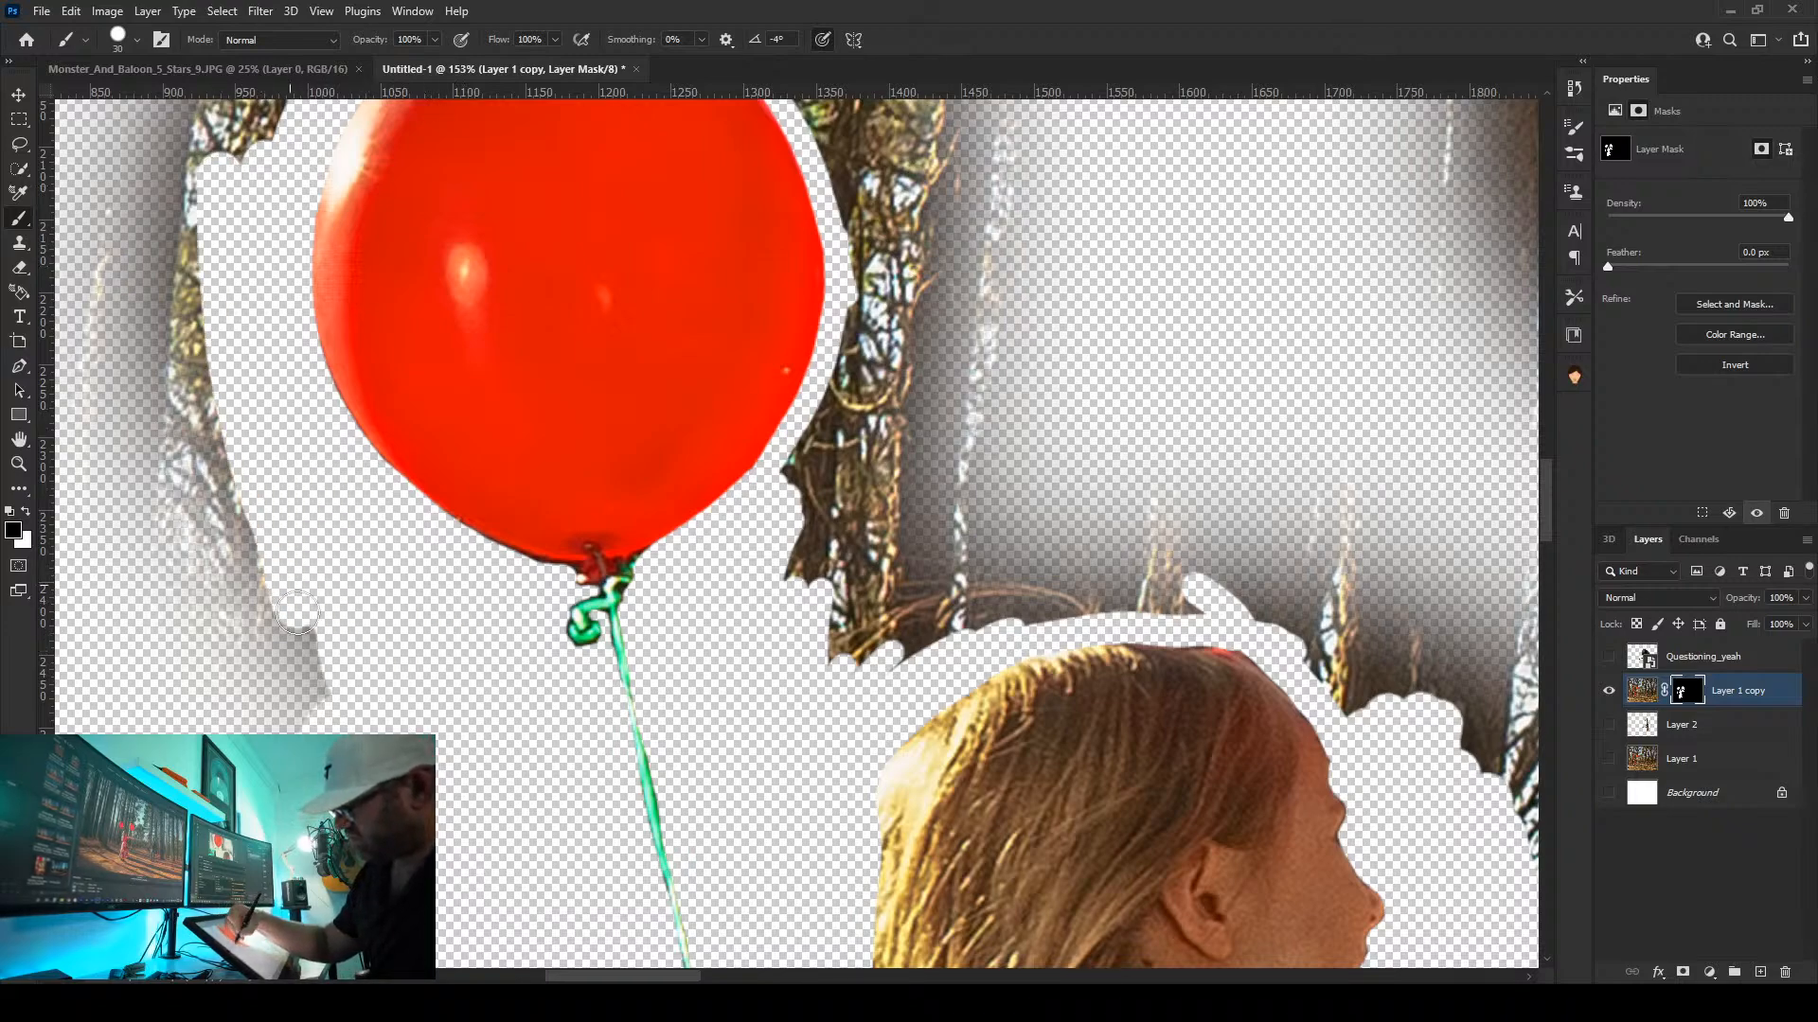
left_click_drag(416, 74, 461, 410)
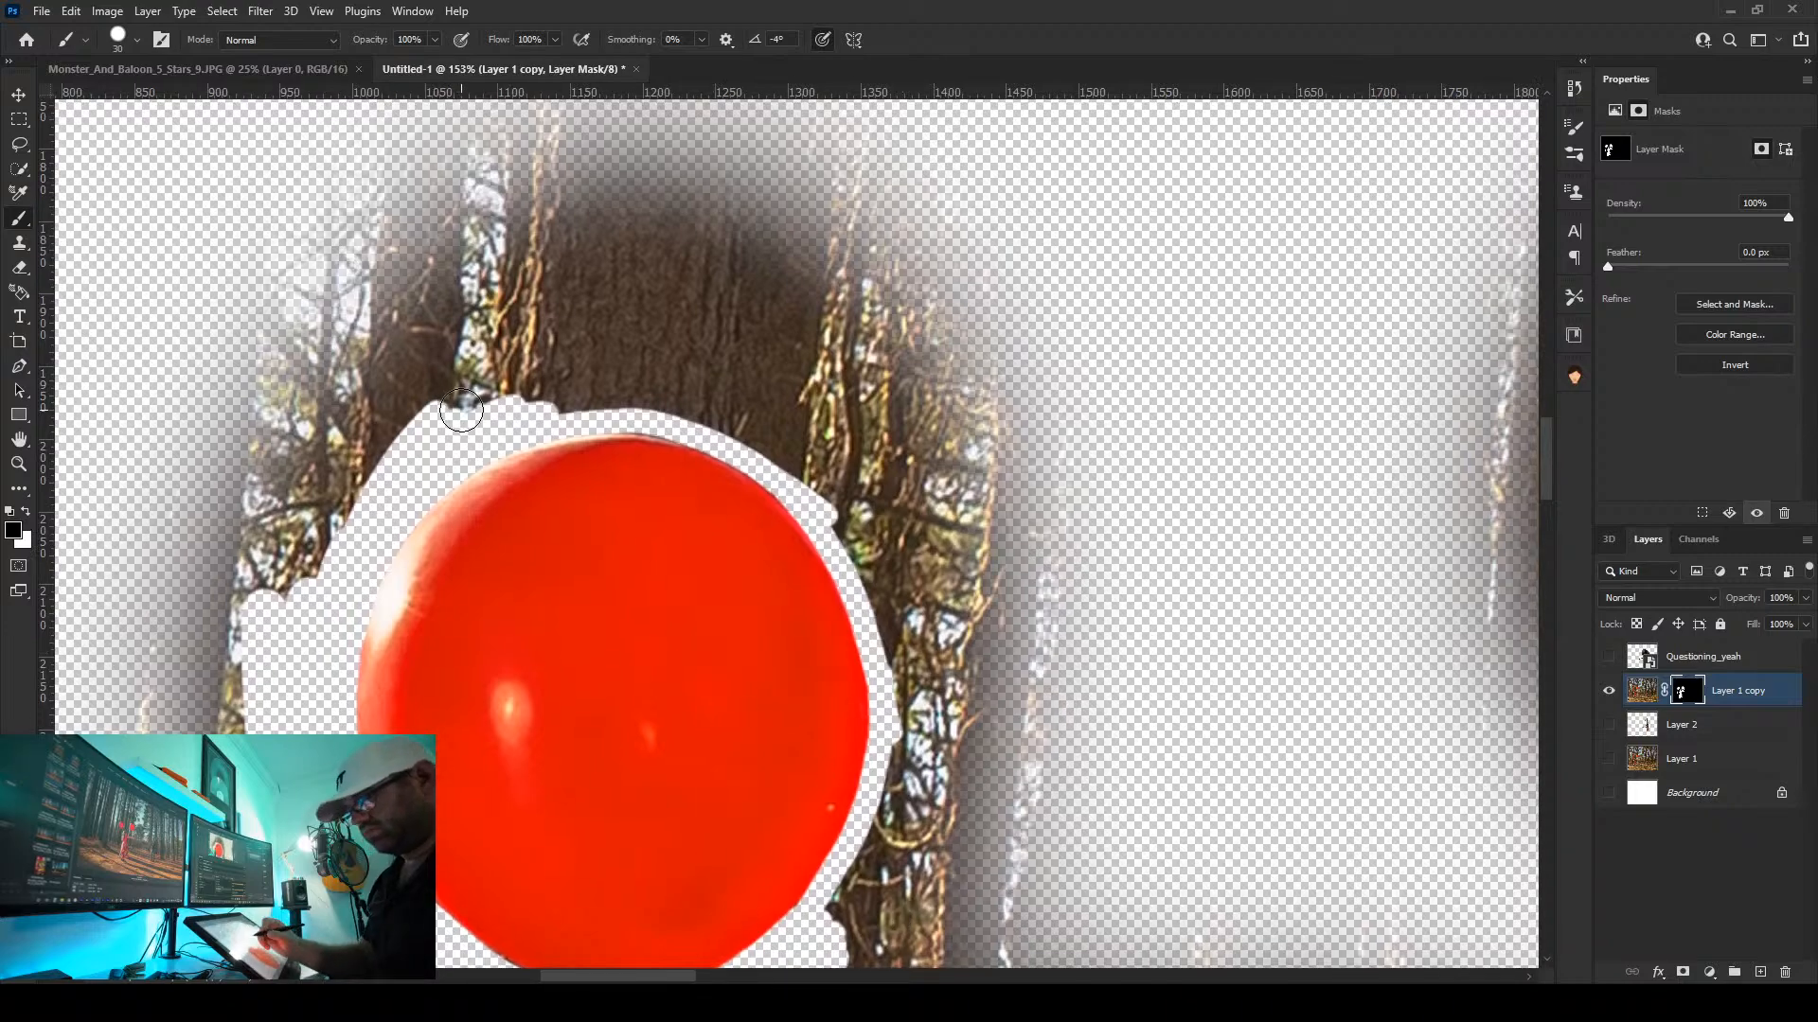
Enlarge the brush and mask out the forest left above and beside the rear balloon and over the girl's head
key("bracketright")
mouse_move(683, 364)
left_mouse_down()
mouse_move(464, 379)
mouse_move(277, 573)
mouse_move(426, 236)
mouse_move(166, 700)
left_mouse_up()
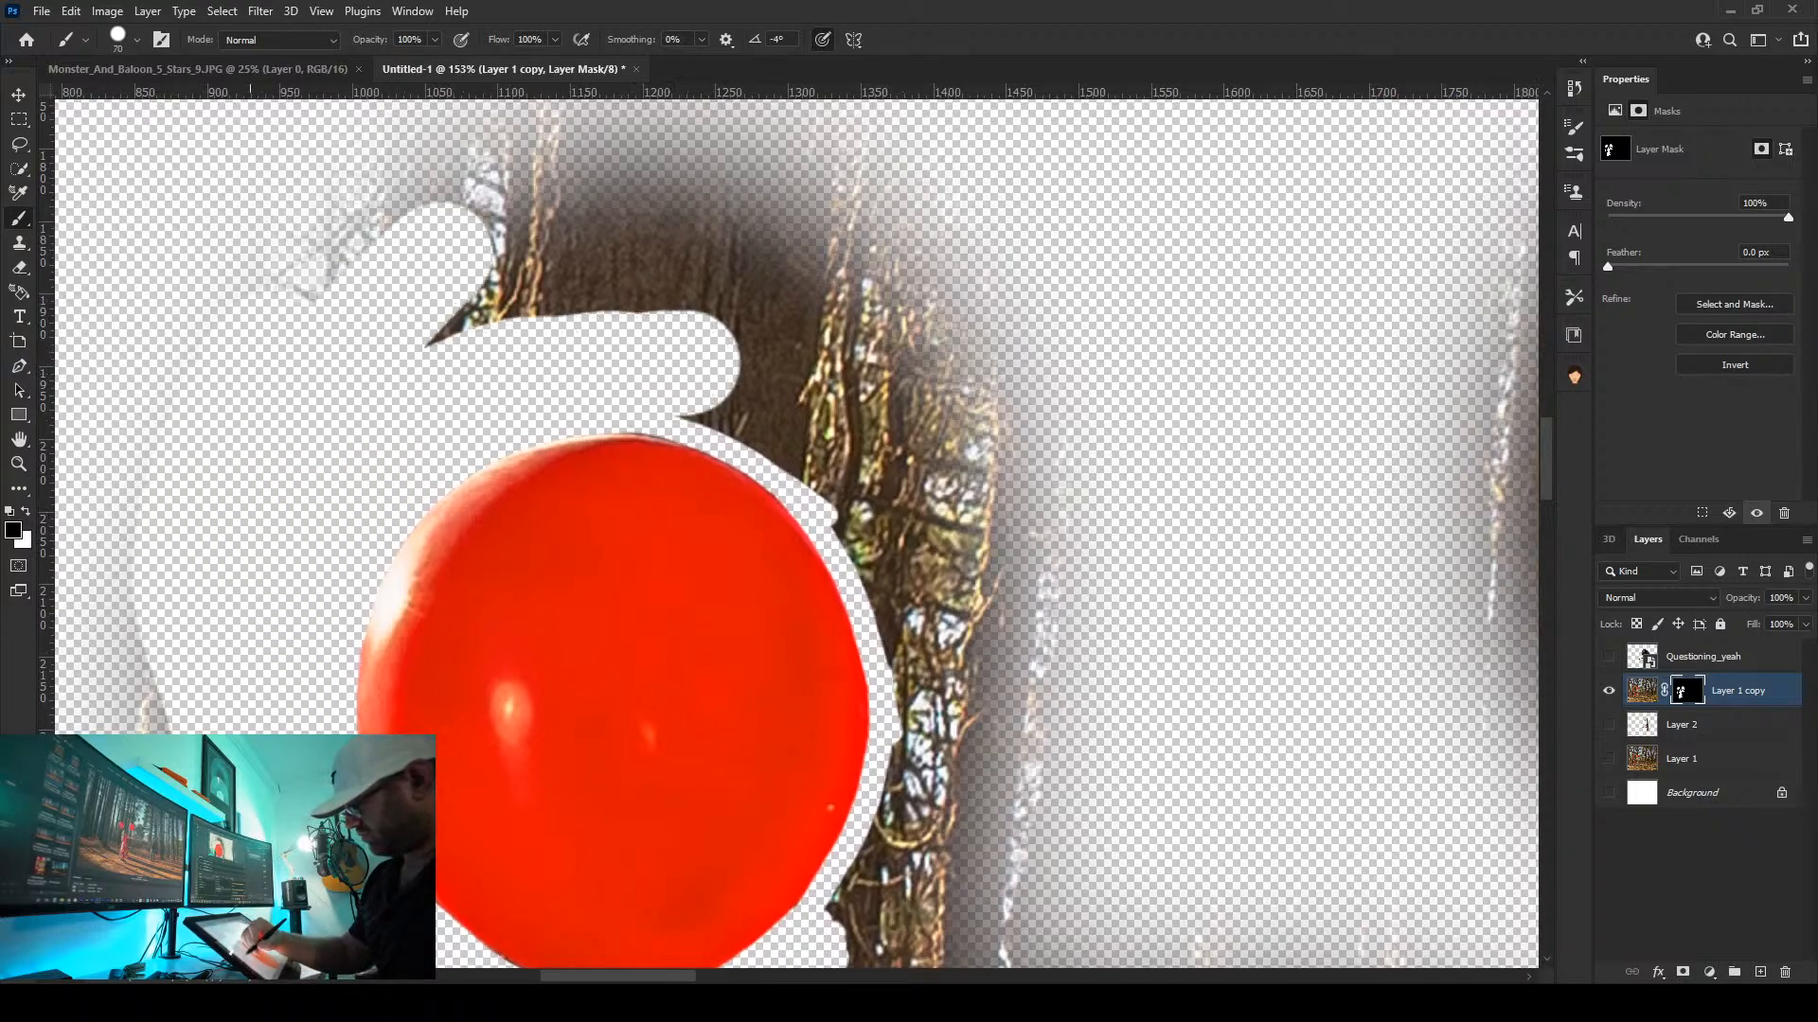
mouse_move(426, 289)
left_mouse_down()
mouse_move(653, 274)
mouse_move(725, 389)
mouse_move(830, 450)
mouse_move(895, 555)
mouse_move(927, 657)
mouse_move(930, 753)
mouse_move(875, 928)
mouse_move(1018, 786)
mouse_move(892, 445)
mouse_move(458, 182)
mouse_move(279, 265)
left_mouse_up()
mouse_move(799, 385)
left_mouse_down()
mouse_move(982, 344)
mouse_move(784, 253)
left_mouse_up()
mouse_move(706, 407)
left_mouse_down()
mouse_move(710, 365)
mouse_move(928, 423)
mouse_move(1115, 411)
mouse_move(1217, 467)
mouse_move(1424, 645)
mouse_move(1203, 365)
mouse_move(787, 378)
mouse_move(981, 162)
mouse_move(1401, 417)
left_mouse_up()
mouse_move(1292, 589)
left_mouse_down()
mouse_move(1006, 452)
mouse_move(493, 378)
mouse_move(565, 423)
mouse_move(628, 715)
left_mouse_up()
mouse_move(586, 772)
left_mouse_down()
mouse_move(1027, 738)
mouse_move(1090, 550)
mouse_move(966, 264)
mouse_move(1047, 662)
mouse_move(901, 309)
mouse_move(852, 371)
mouse_move(917, 674)
mouse_move(730, 211)
mouse_move(832, 641)
mouse_move(712, 678)
mouse_move(637, 223)
left_mouse_up()
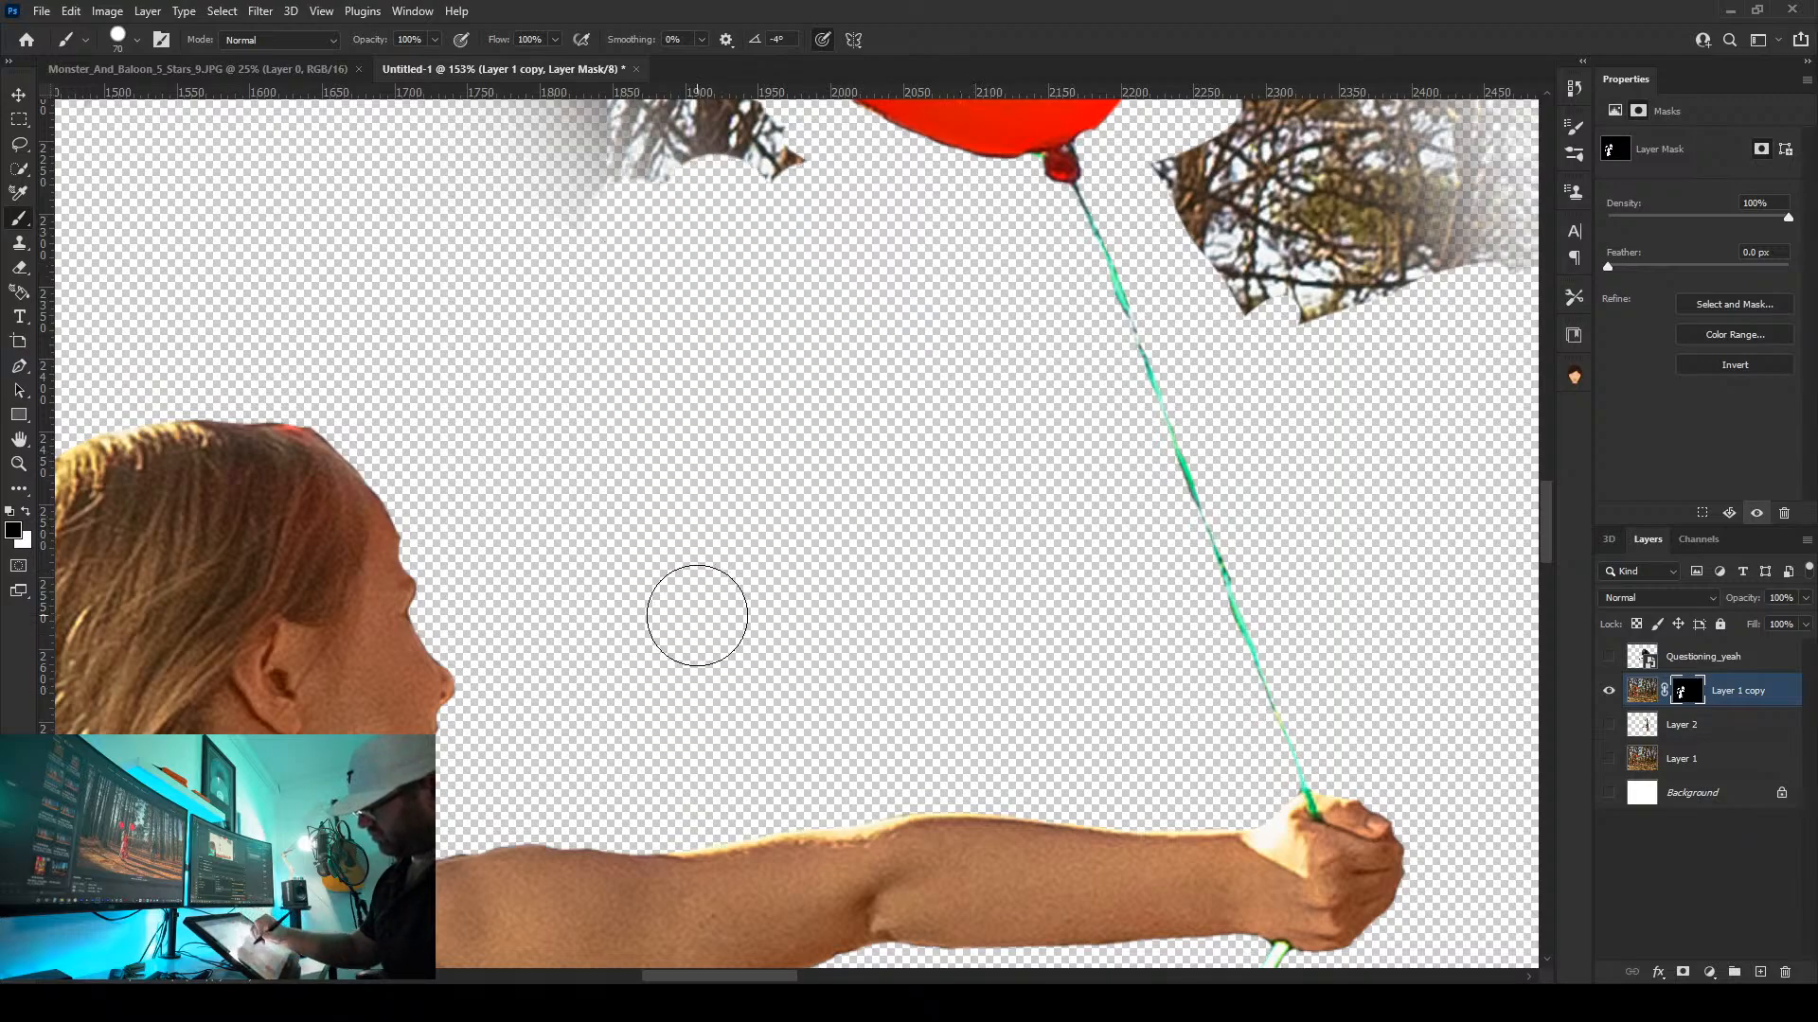
Mask out the leftover branches between the girl's head and the front balloon and along the balloon's inner side
mouse_move(698, 613)
left_mouse_down()
mouse_move(637, 738)
mouse_move(615, 739)
left_mouse_up()
mouse_move(630, 671)
left_mouse_down()
mouse_move(458, 438)
mouse_move(422, 300)
mouse_move(420, 130)
left_mouse_up()
mouse_move(507, 689)
left_mouse_down()
mouse_move(341, 403)
mouse_move(316, 499)
left_mouse_up()
left_click_drag(643, 621, 463, 884)
mouse_move(818, 306)
left_mouse_down()
mouse_move(569, 534)
mouse_move(496, 569)
left_mouse_up()
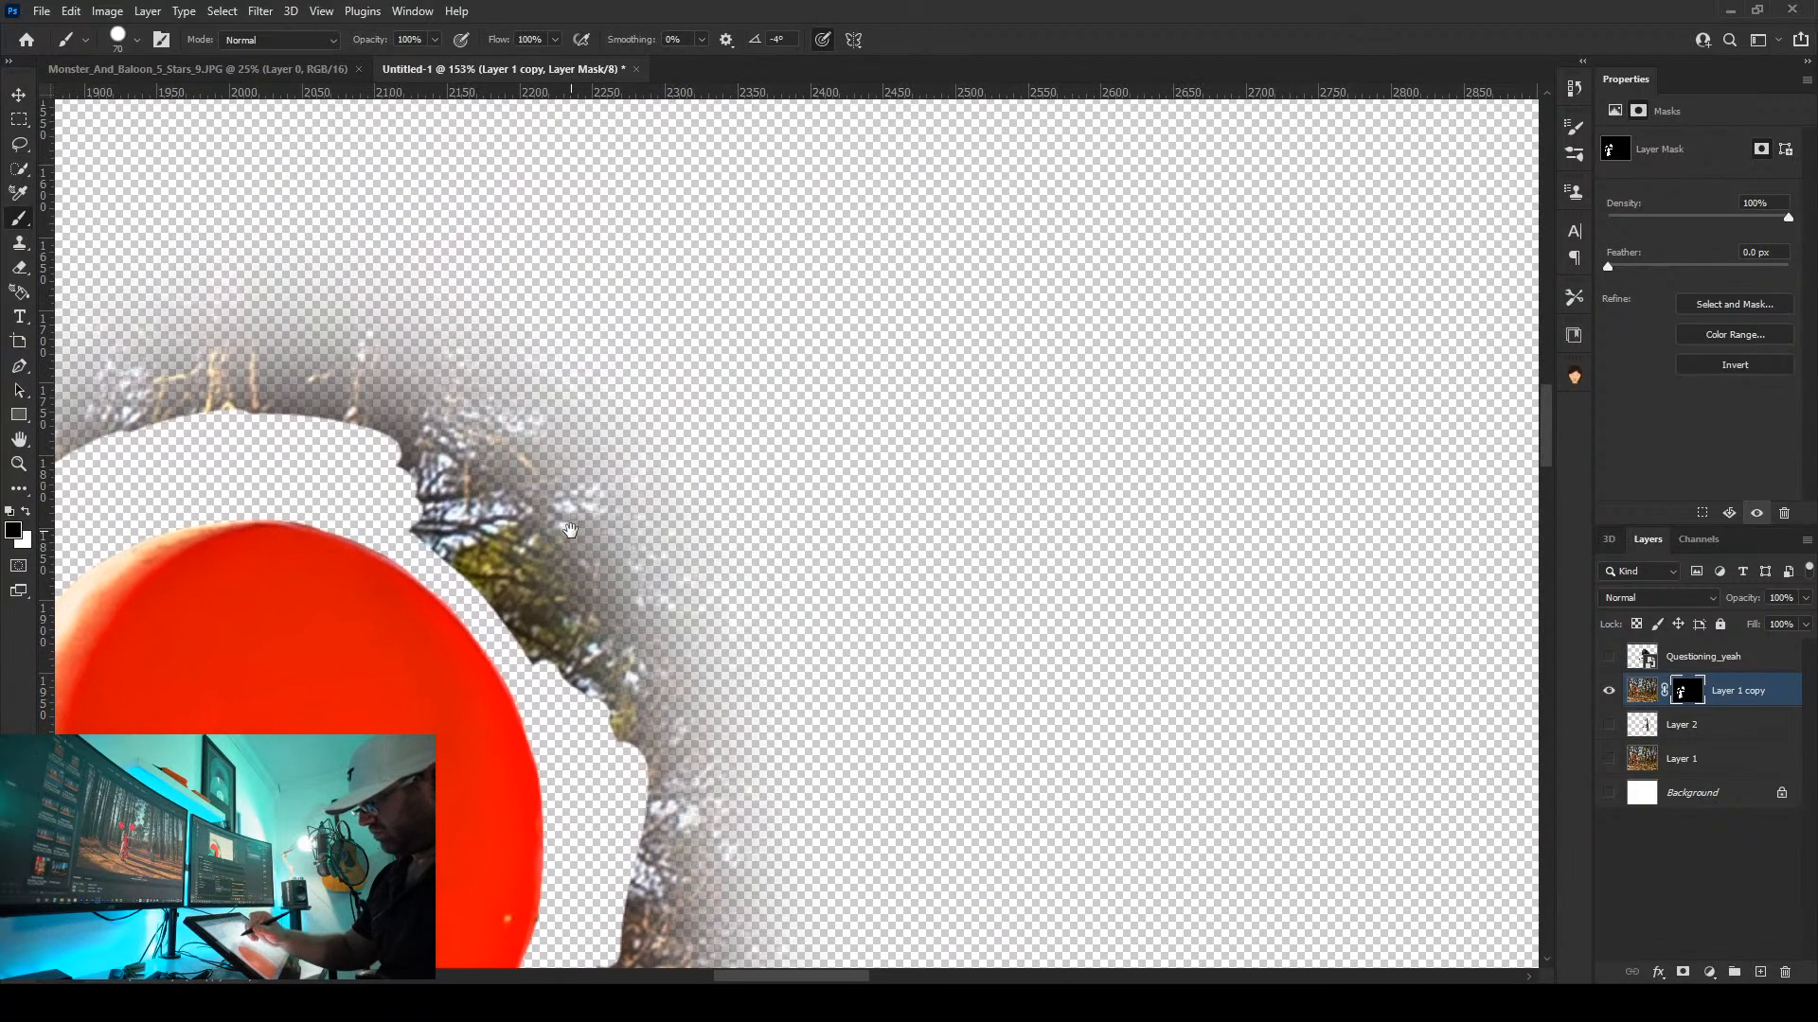
Mask out the forest above and outside the front balloon, plus the patch of branches beside its knot
left_click_drag(205, 447, 638, 305)
mouse_move(280, 553)
left_mouse_down()
mouse_move(375, 421)
mouse_move(507, 305)
mouse_move(639, 265)
mouse_move(753, 268)
mouse_move(834, 309)
mouse_move(1041, 539)
mouse_move(1061, 783)
mouse_move(1004, 936)
mouse_move(1096, 843)
mouse_move(1132, 649)
mouse_move(1071, 474)
mouse_move(825, 255)
mouse_move(638, 221)
mouse_move(436, 259)
mouse_move(295, 426)
mouse_move(218, 625)
left_mouse_up()
mouse_move(239, 408)
left_mouse_down()
mouse_move(479, 174)
mouse_move(748, 169)
mouse_move(961, 245)
mouse_move(1147, 365)
mouse_move(978, 316)
left_mouse_up()
mouse_move(1200, 625)
left_mouse_down()
mouse_move(1202, 815)
mouse_move(1238, 885)
mouse_move(964, 205)
left_mouse_up()
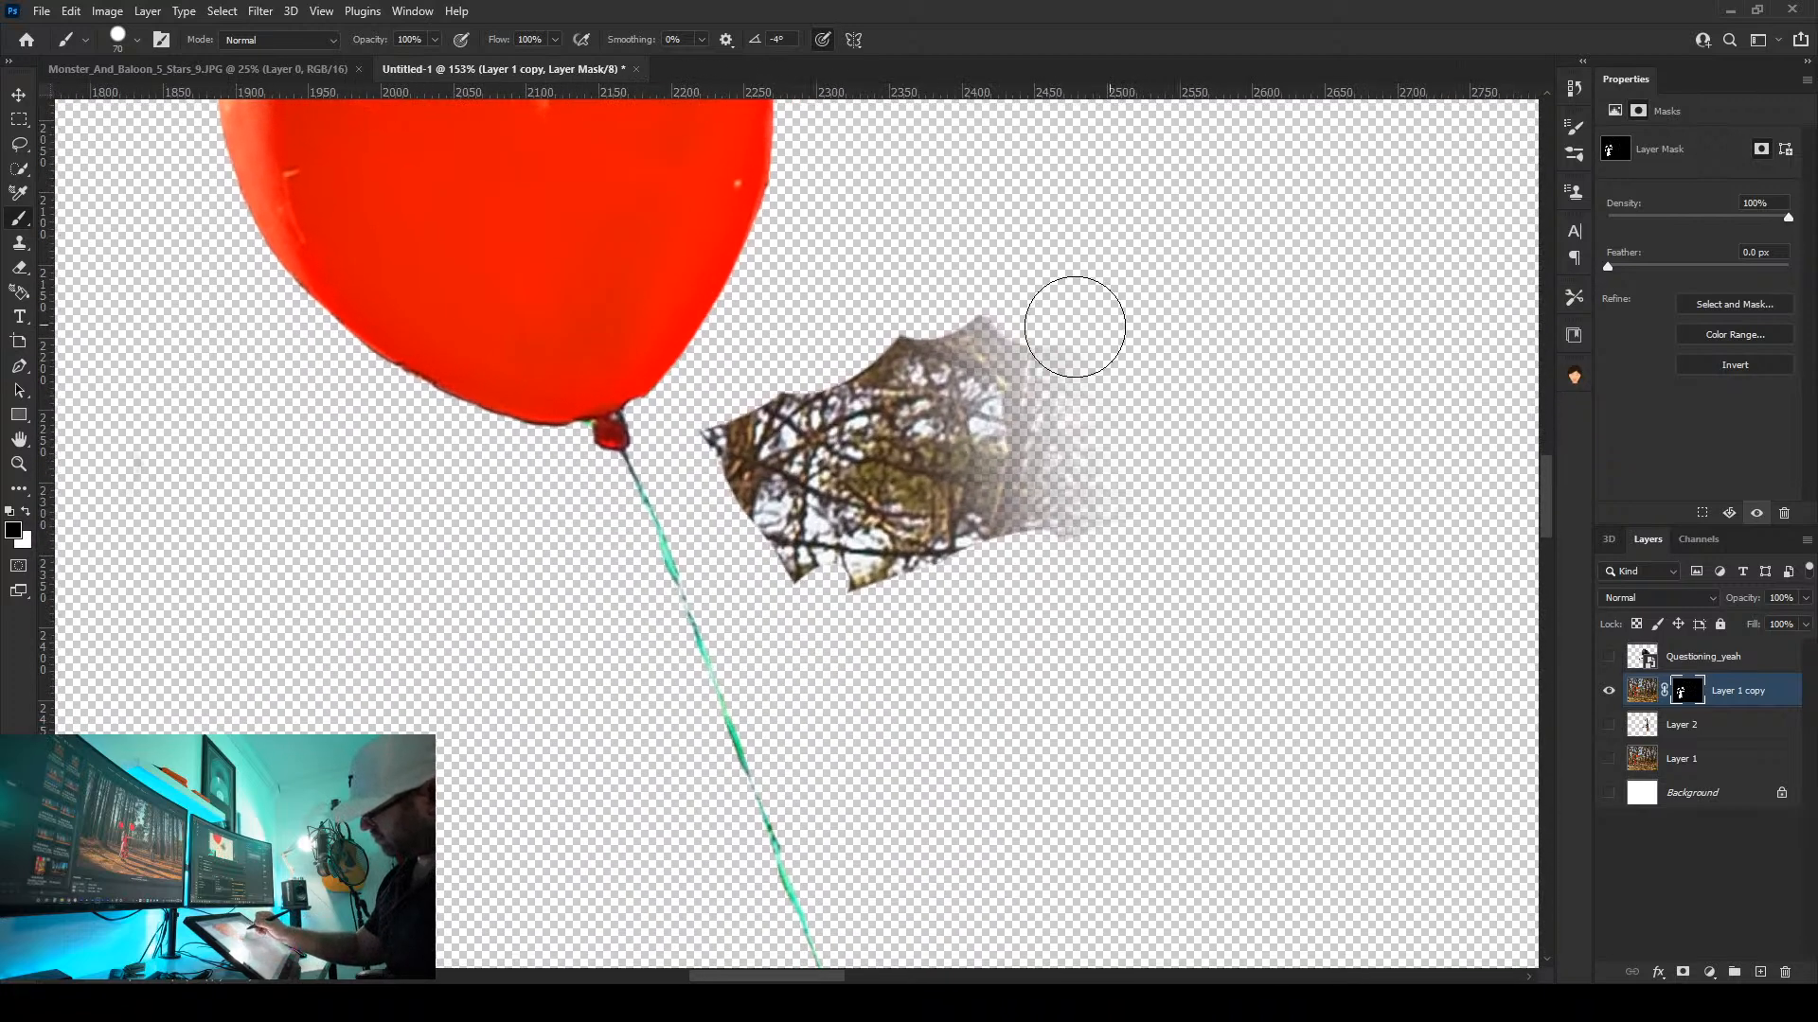
mouse_move(1071, 321)
left_mouse_down()
mouse_move(1089, 550)
mouse_move(999, 310)
mouse_move(972, 572)
mouse_move(933, 317)
mouse_move(884, 555)
mouse_move(860, 376)
mouse_move(848, 473)
mouse_move(820, 472)
mouse_move(798, 380)
mouse_move(737, 458)
left_mouse_up()
left_click_drag(1074, 746, 771, 223)
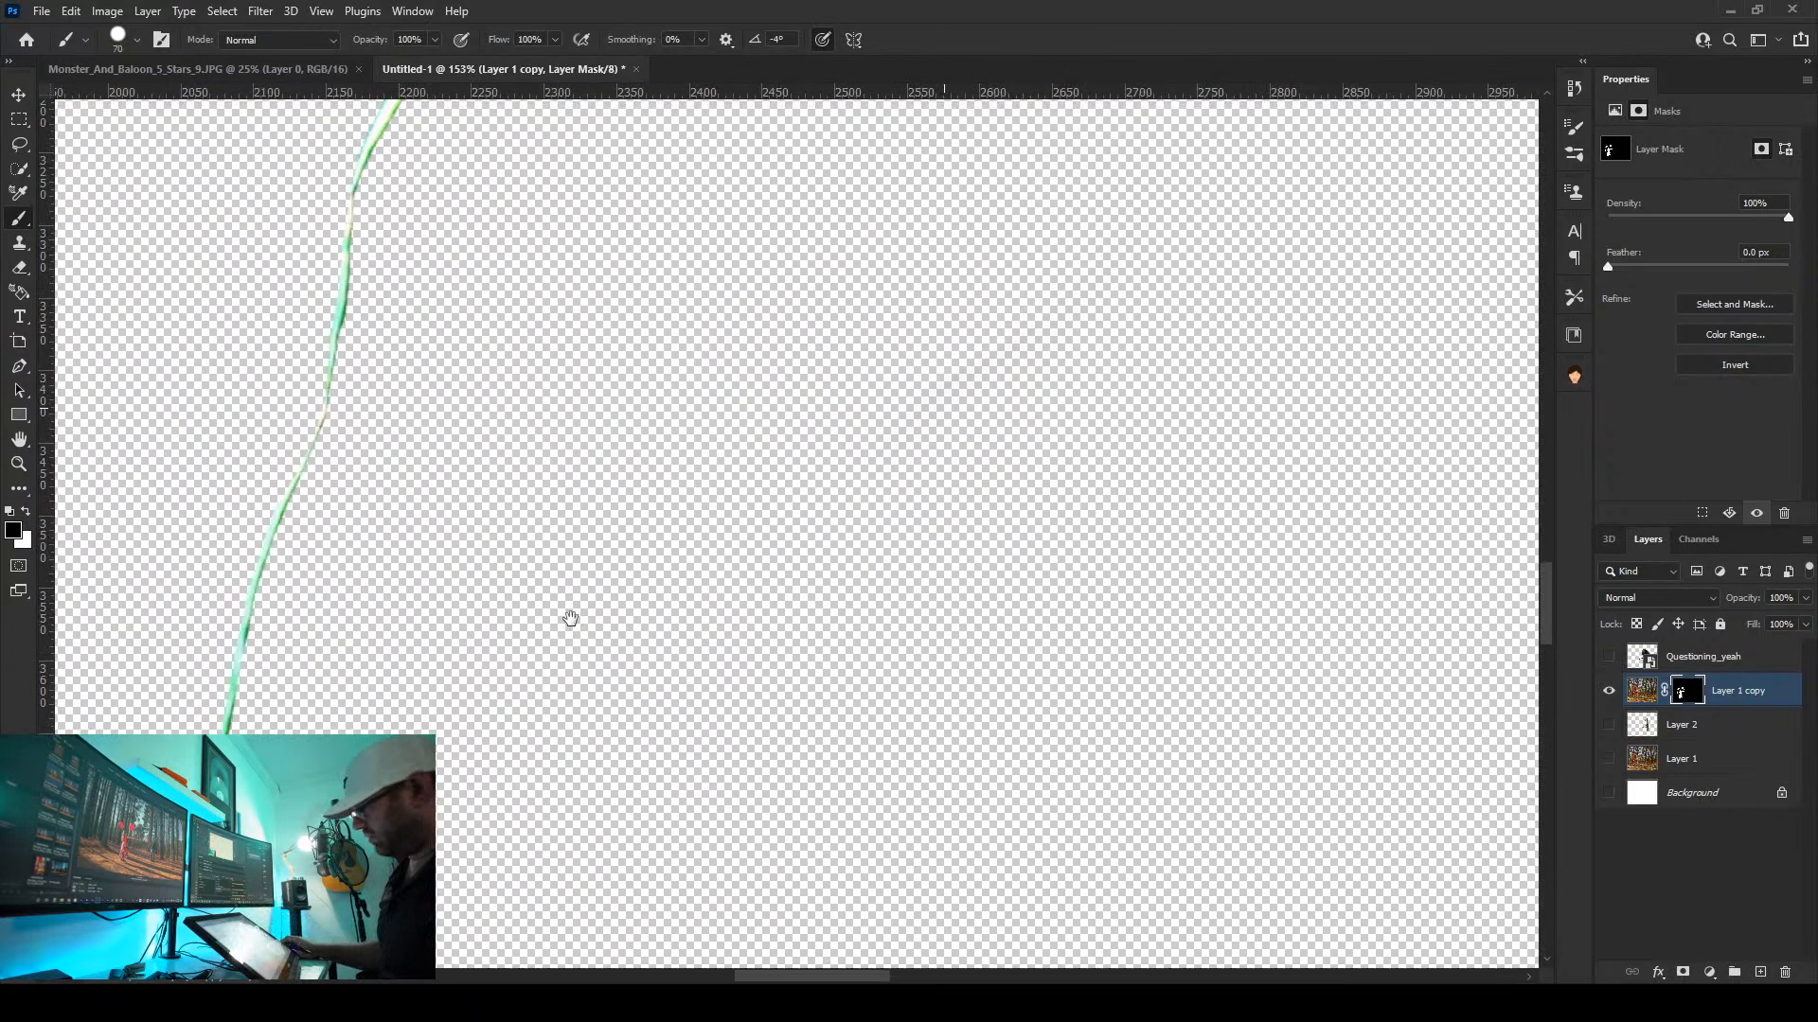
Lasso a loose selection around the girl and both balloons and invert it
scroll(662, 596, "down", 6)
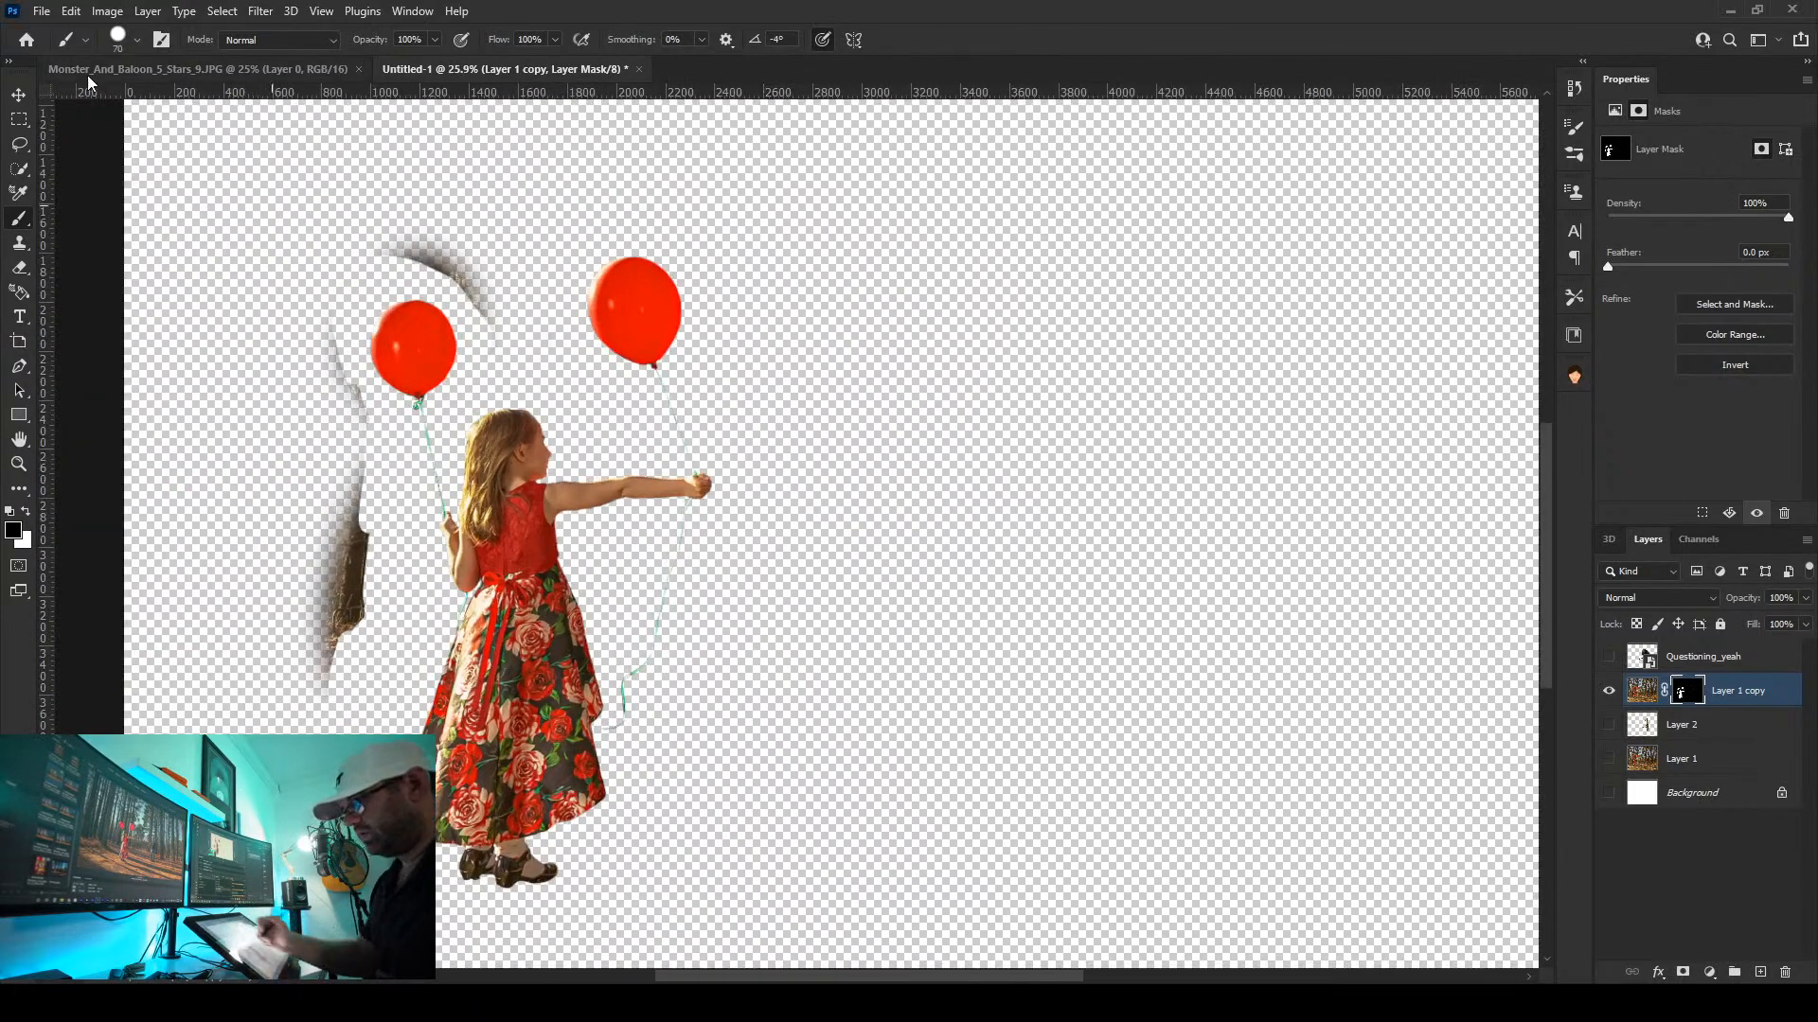
left_click(20, 145)
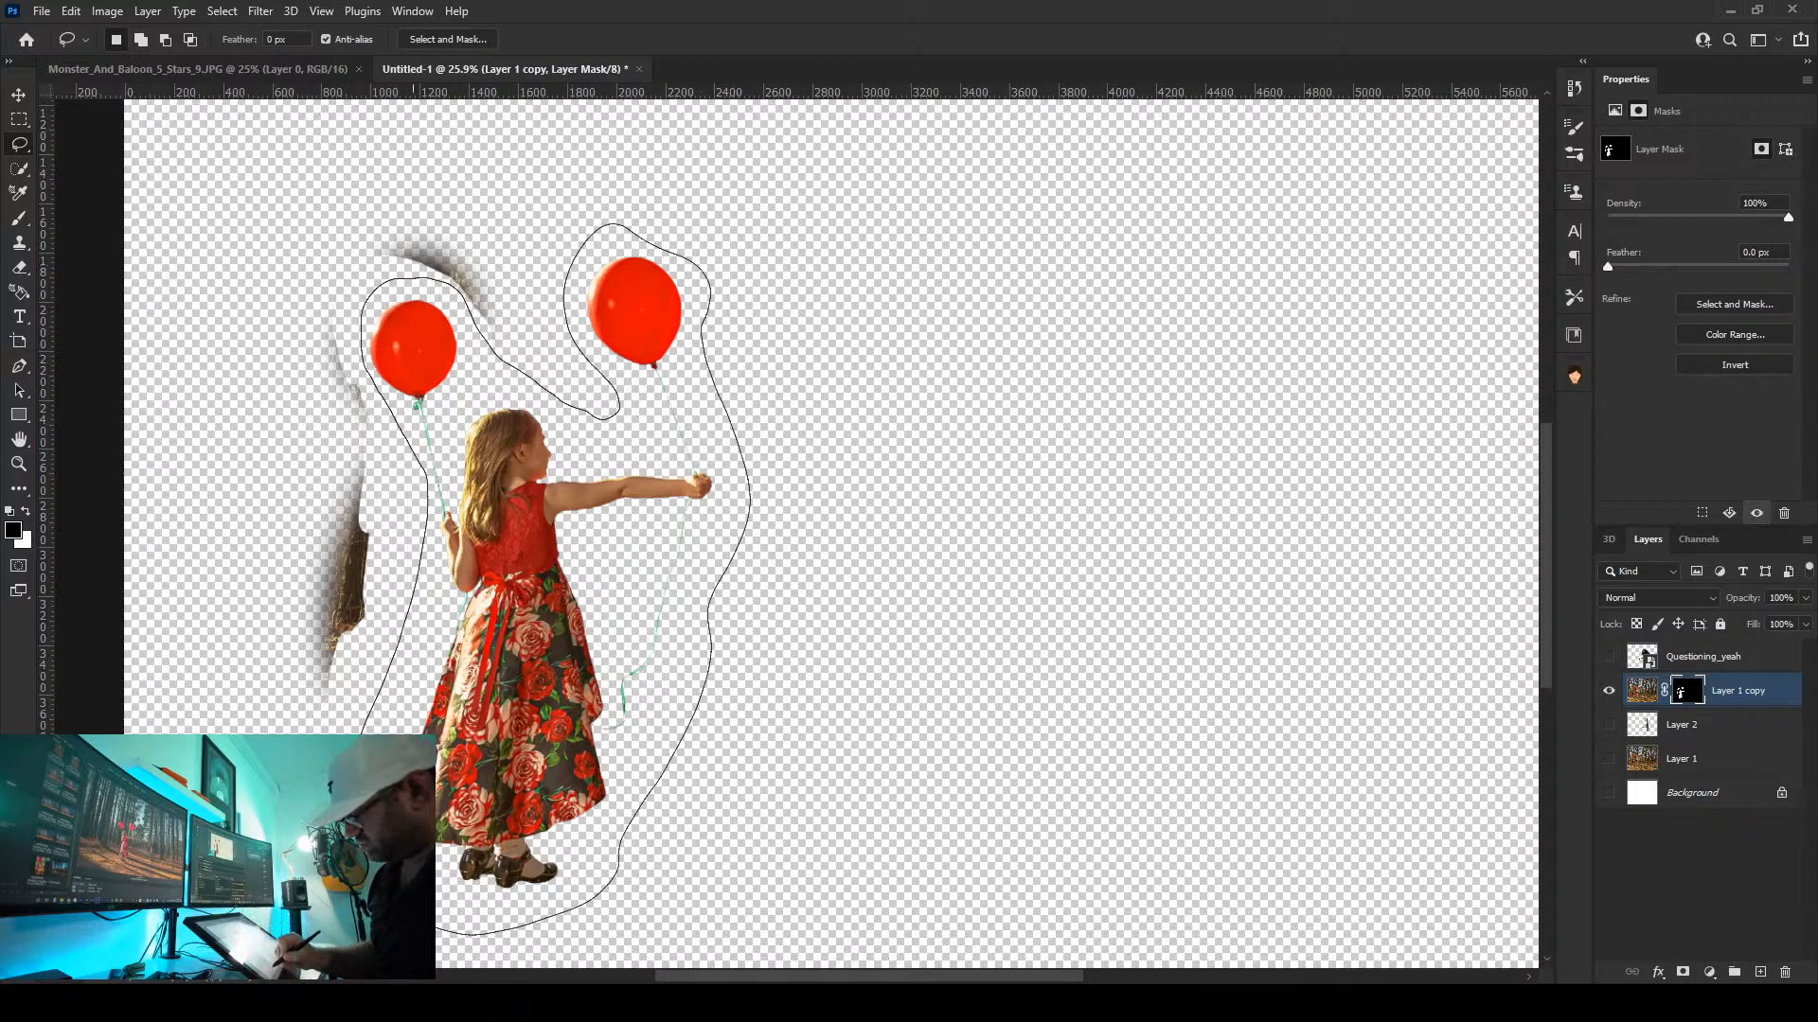
left_click_drag(430, 936, 370, 748)
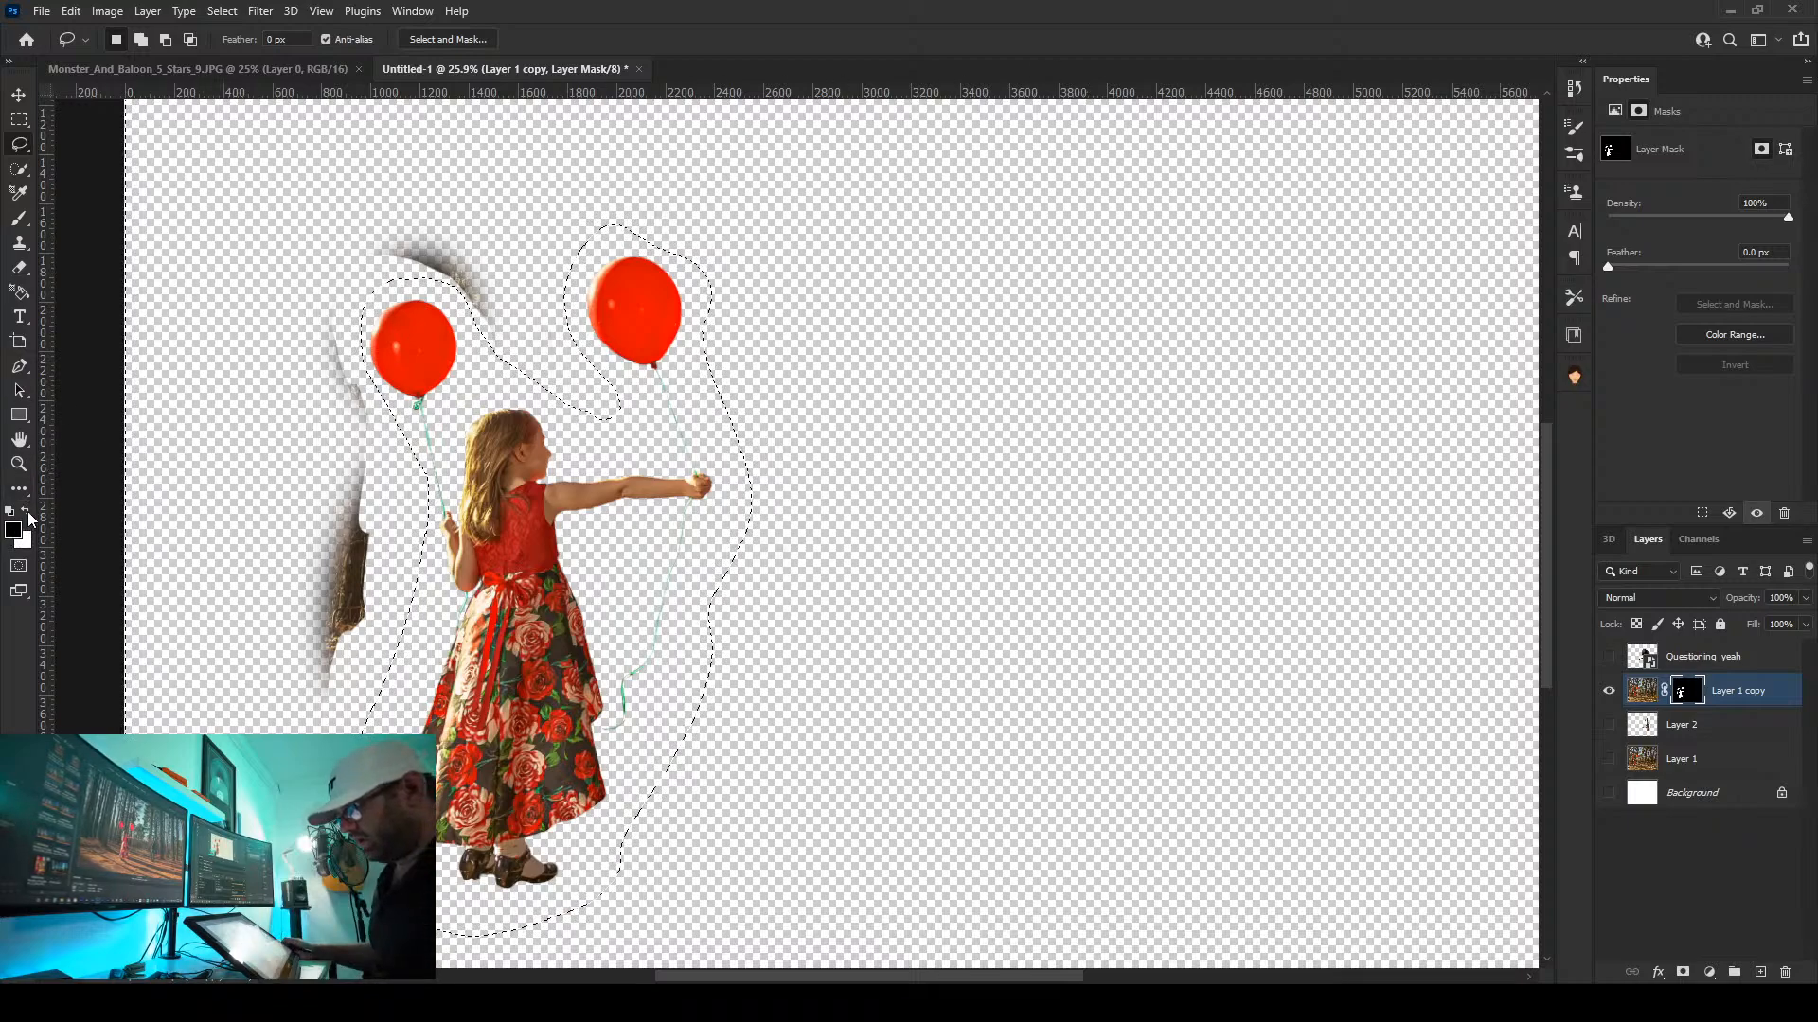
Enlarge the brush to 600, mask out the forest remnants outside the lassoed figure, and deselect
left_click(19, 218)
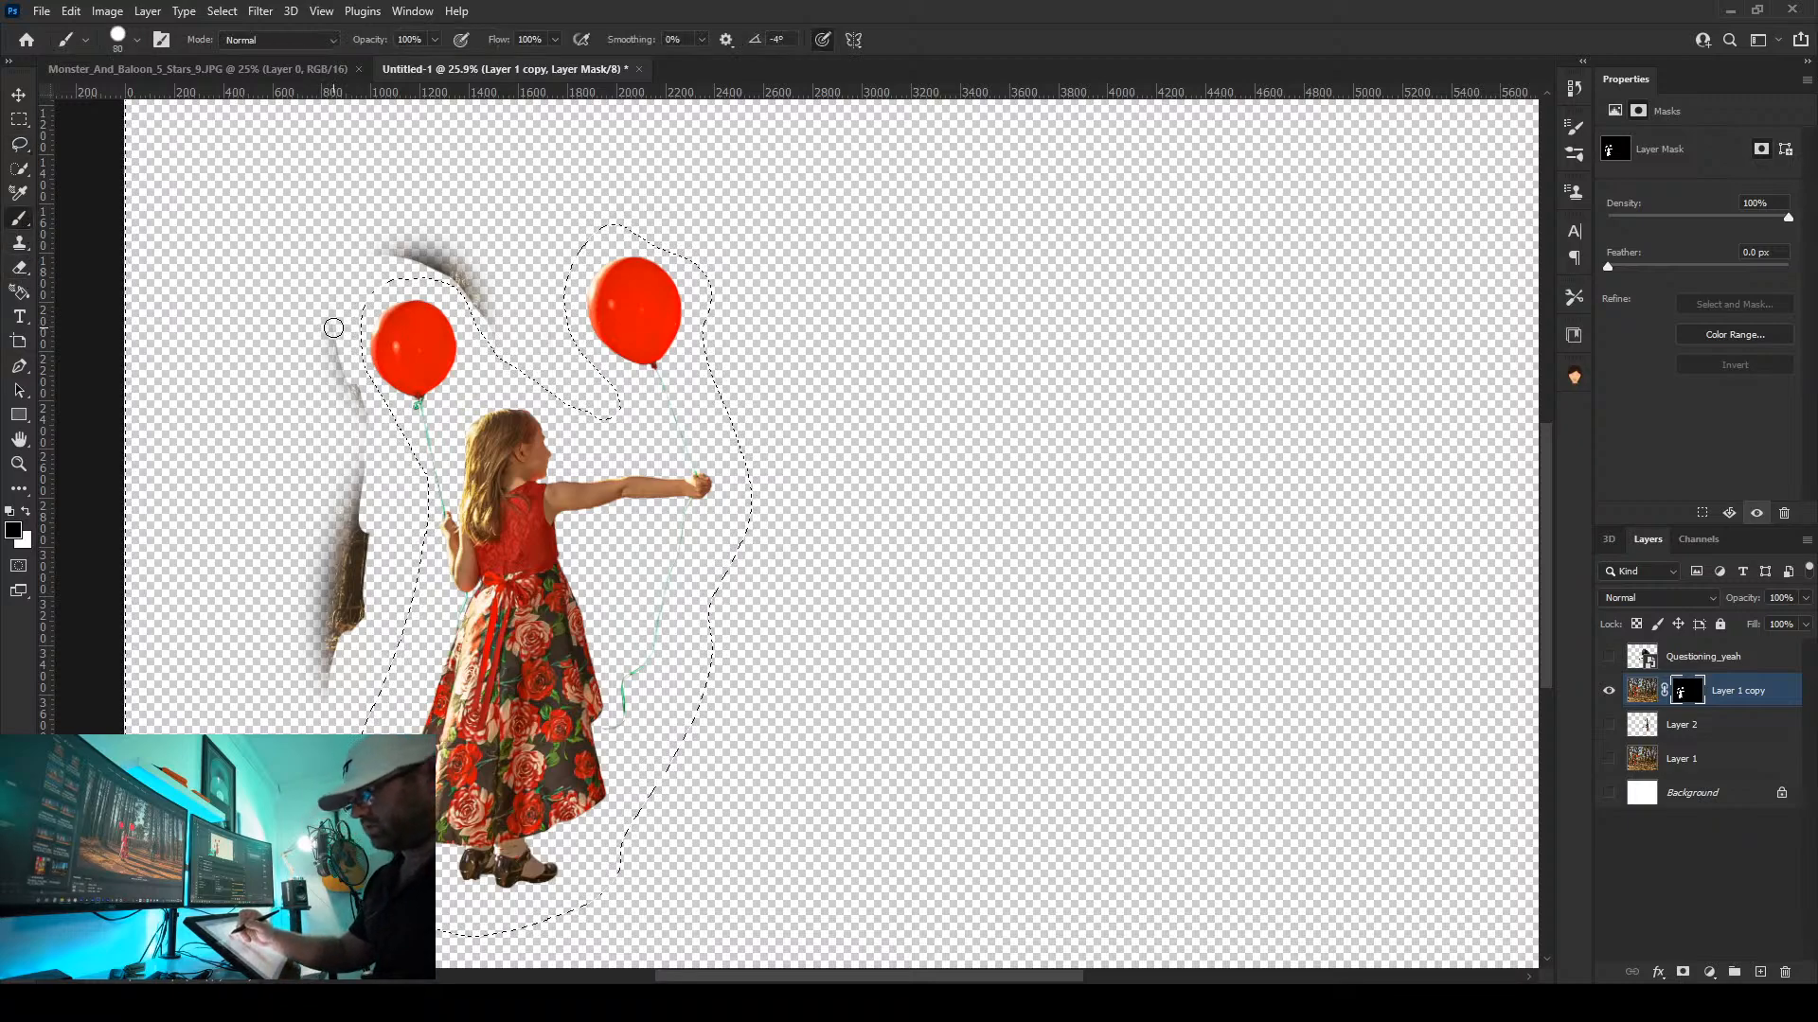
key("]")
key("]")
key("]")
key("]")
key("]")
key("]")
key("]")
key("]")
key("]")
key("]")
key("]")
key("]")
mouse_move(331, 350)
left_mouse_down()
mouse_move(321, 584)
mouse_move(321, 418)
mouse_move(344, 350)
mouse_move(527, 235)
left_mouse_up()
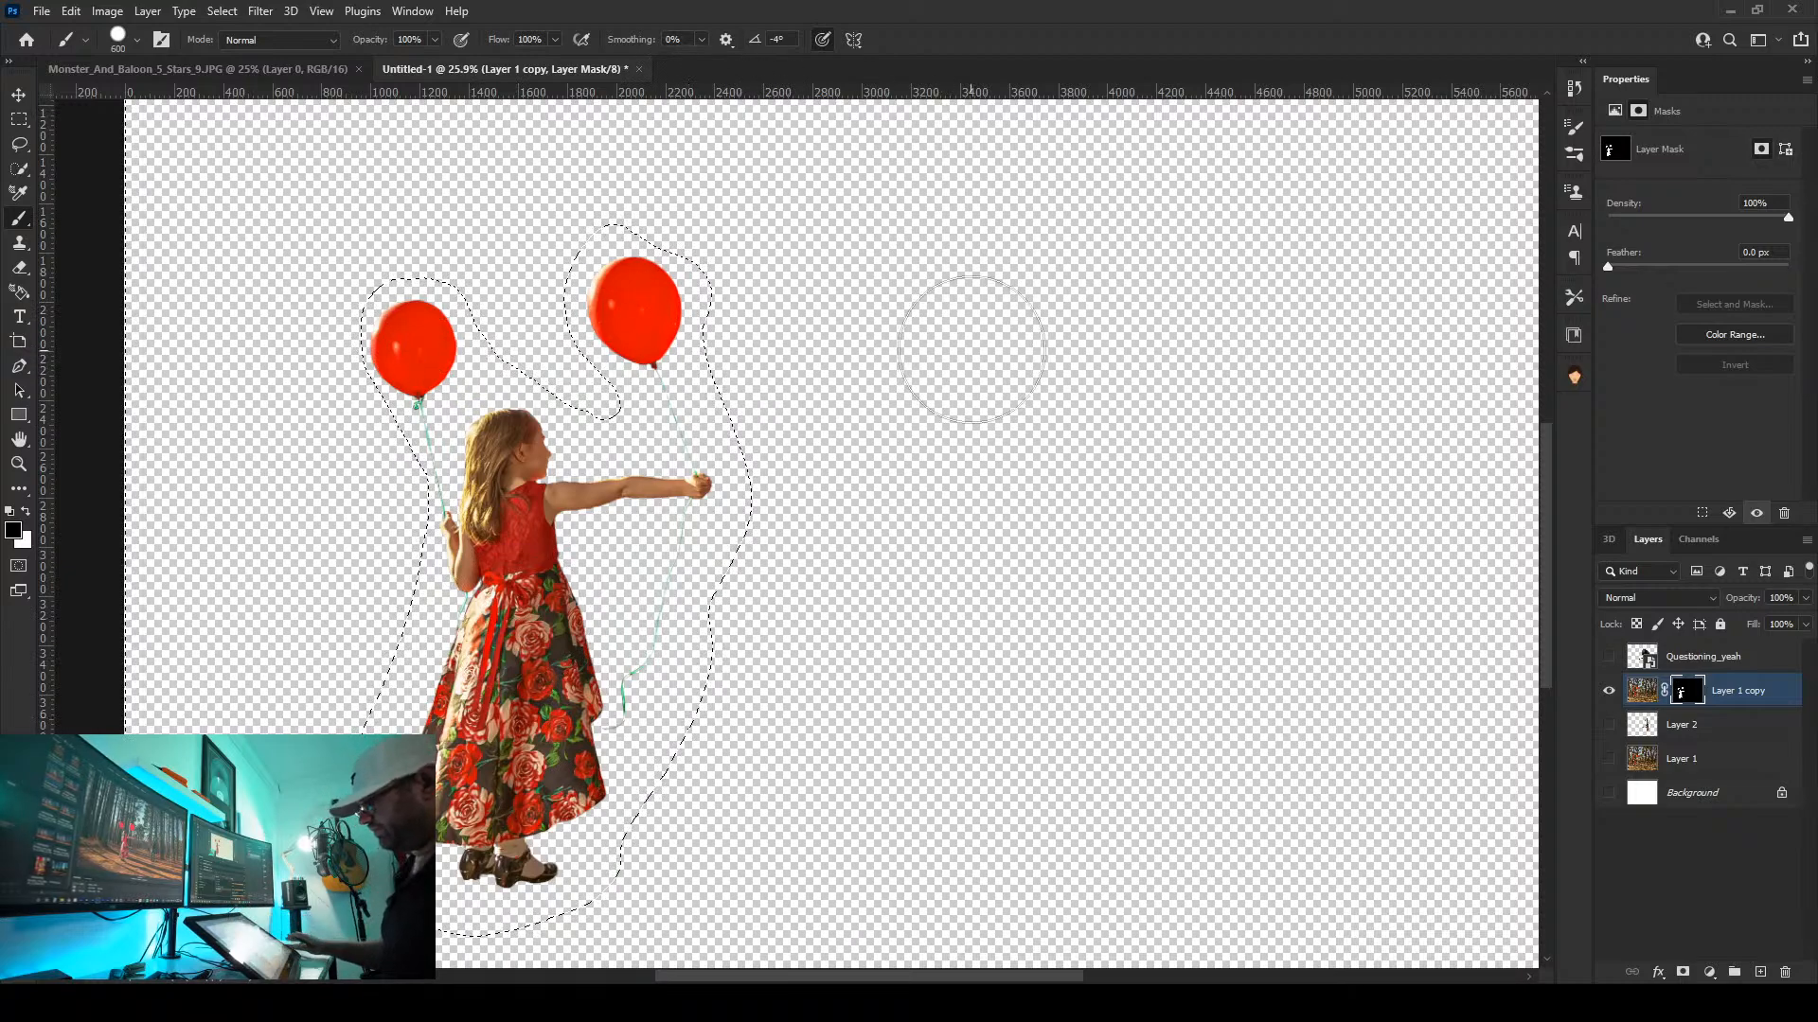
key("ctrl+d")
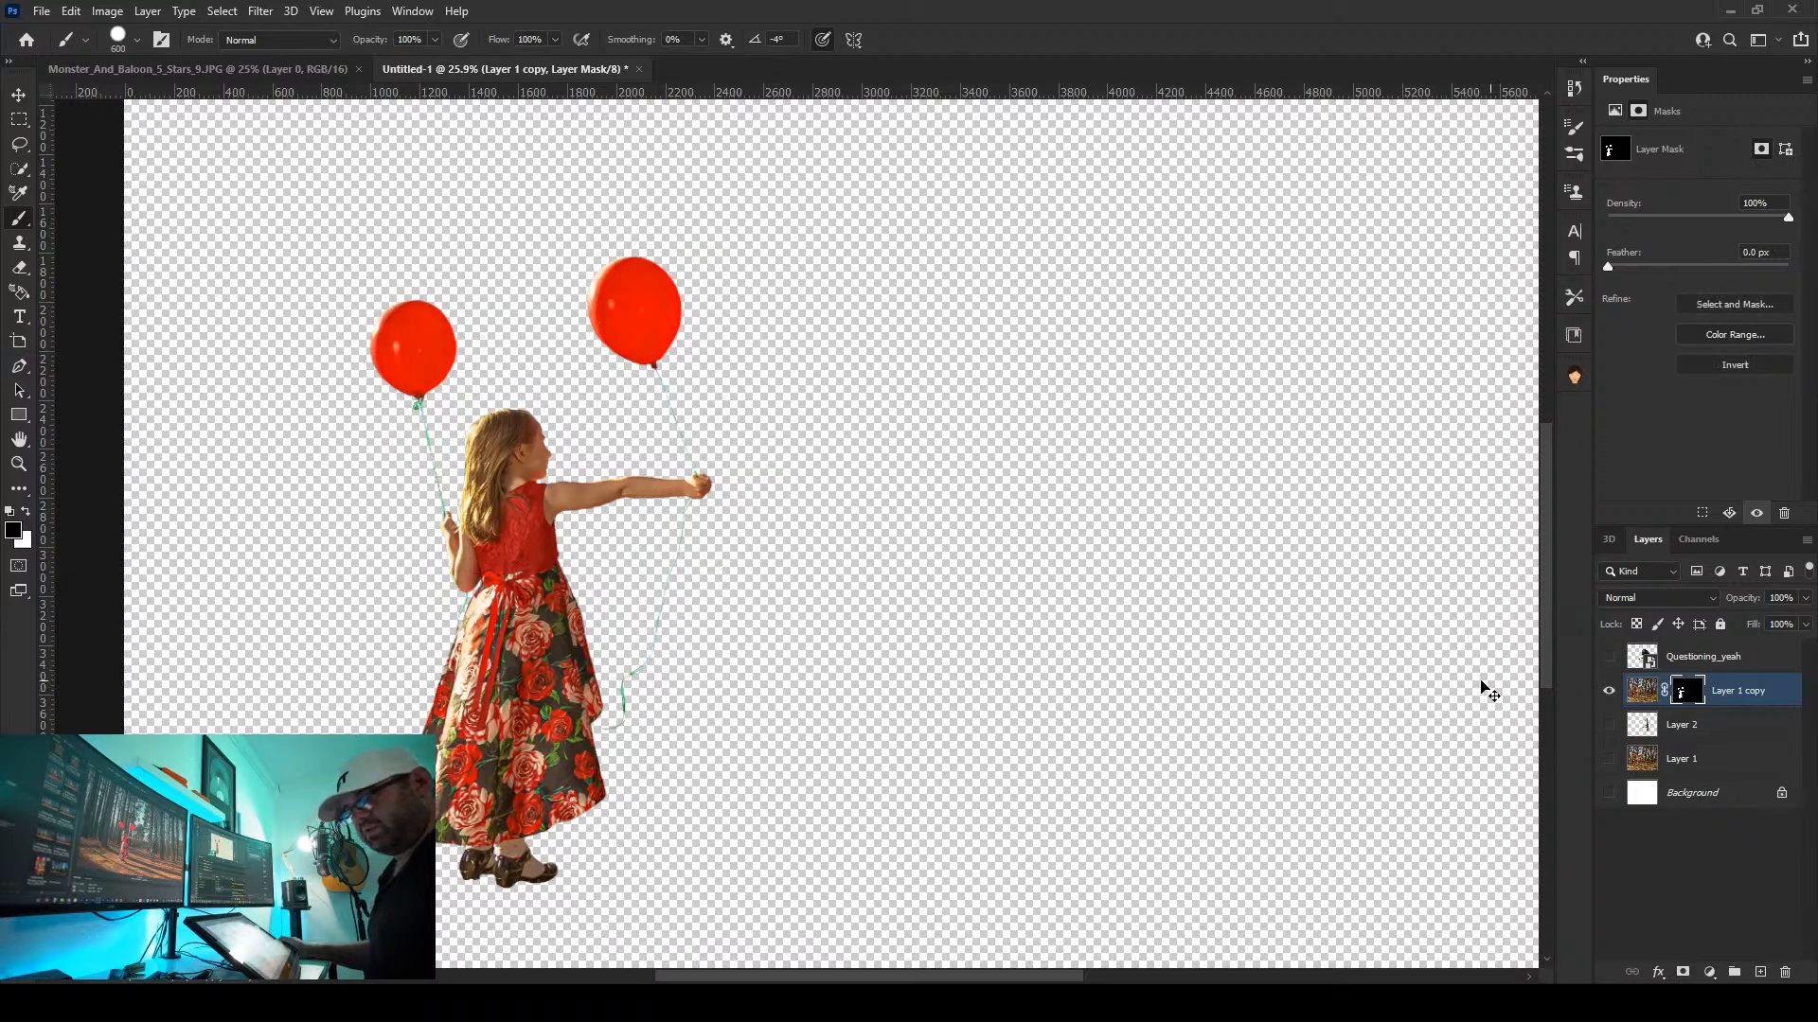
scroll(962, 671, "down", 3)
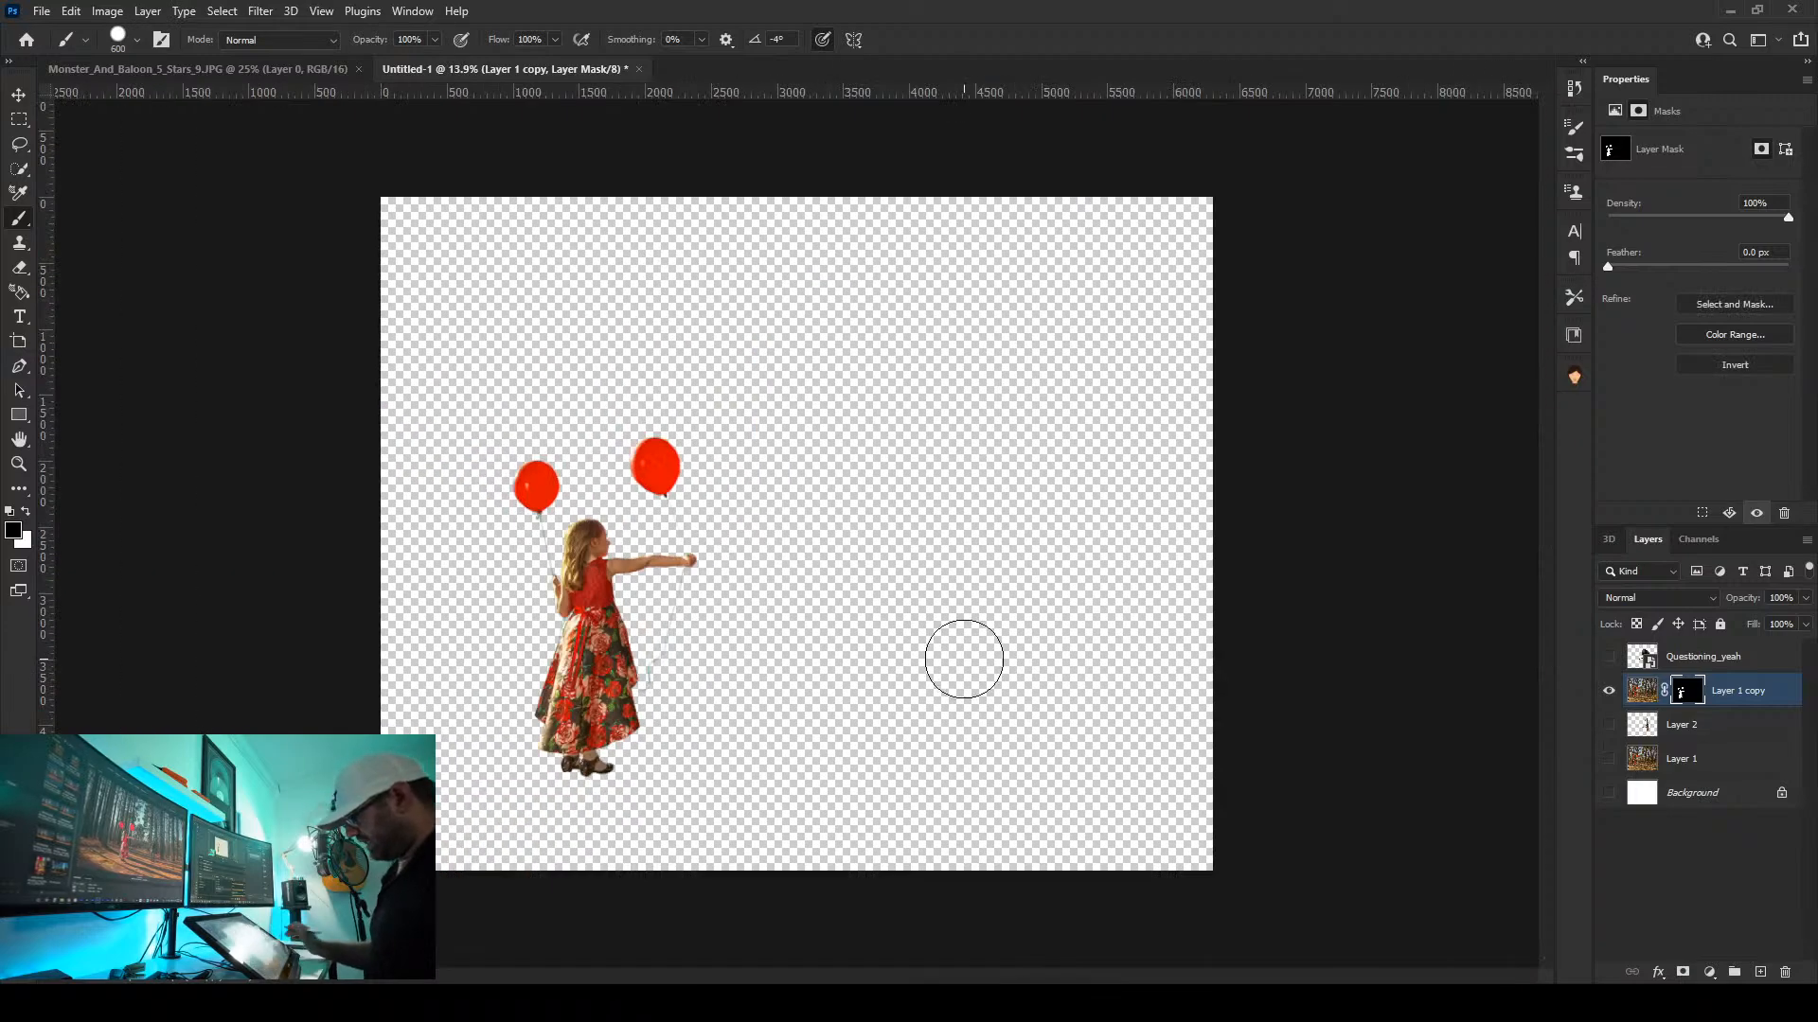